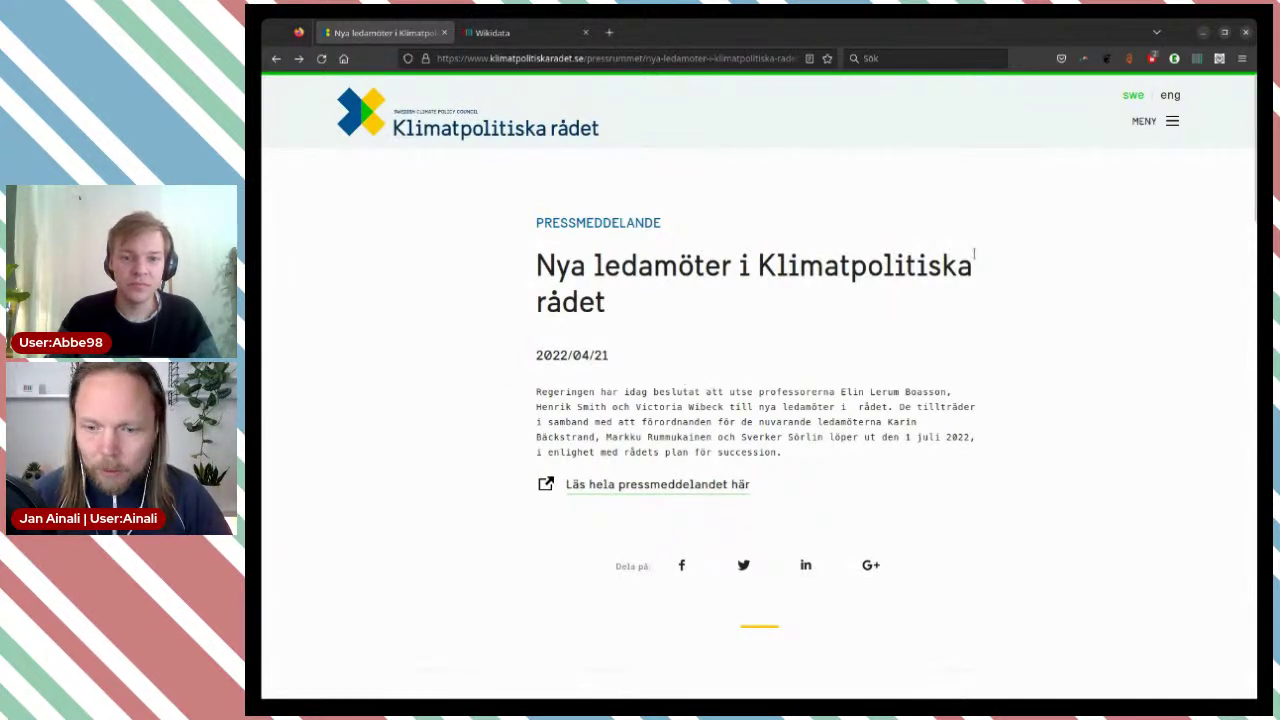
Step: Switch the Klimatpolitiska rådet website to English and open its Council page
left_click(1170, 96)
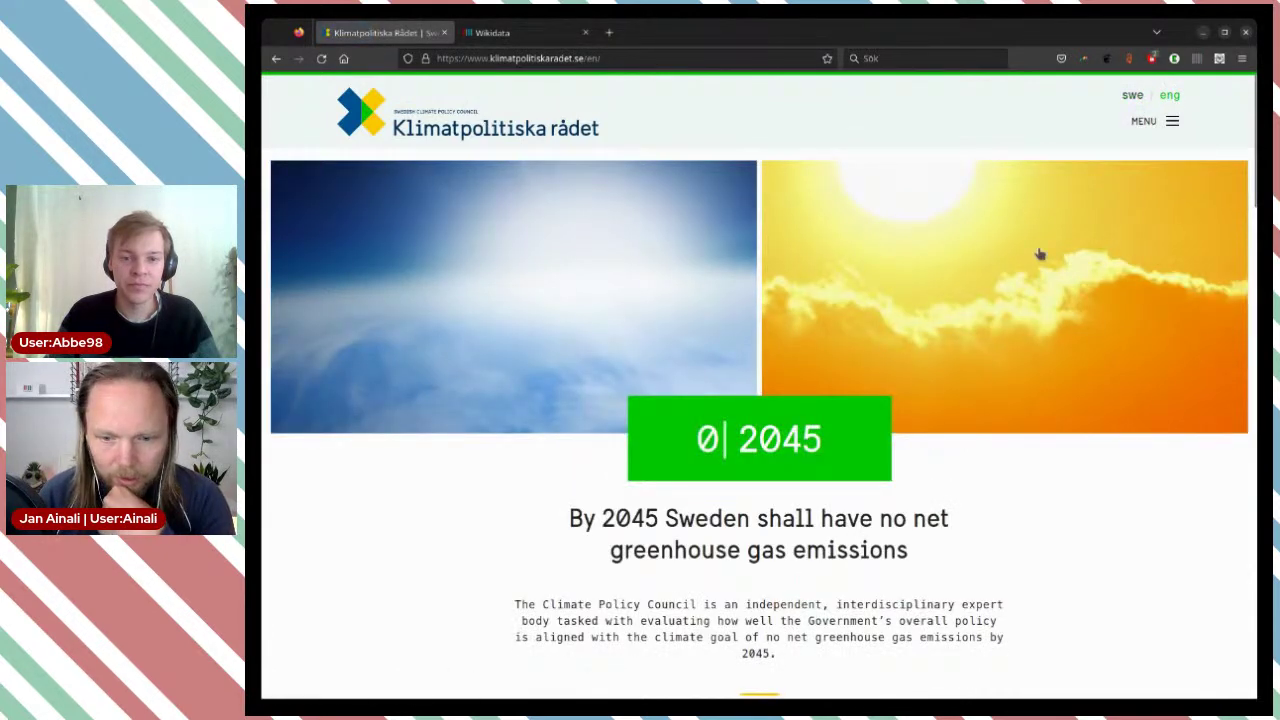
scroll(881, 394, "down", 10)
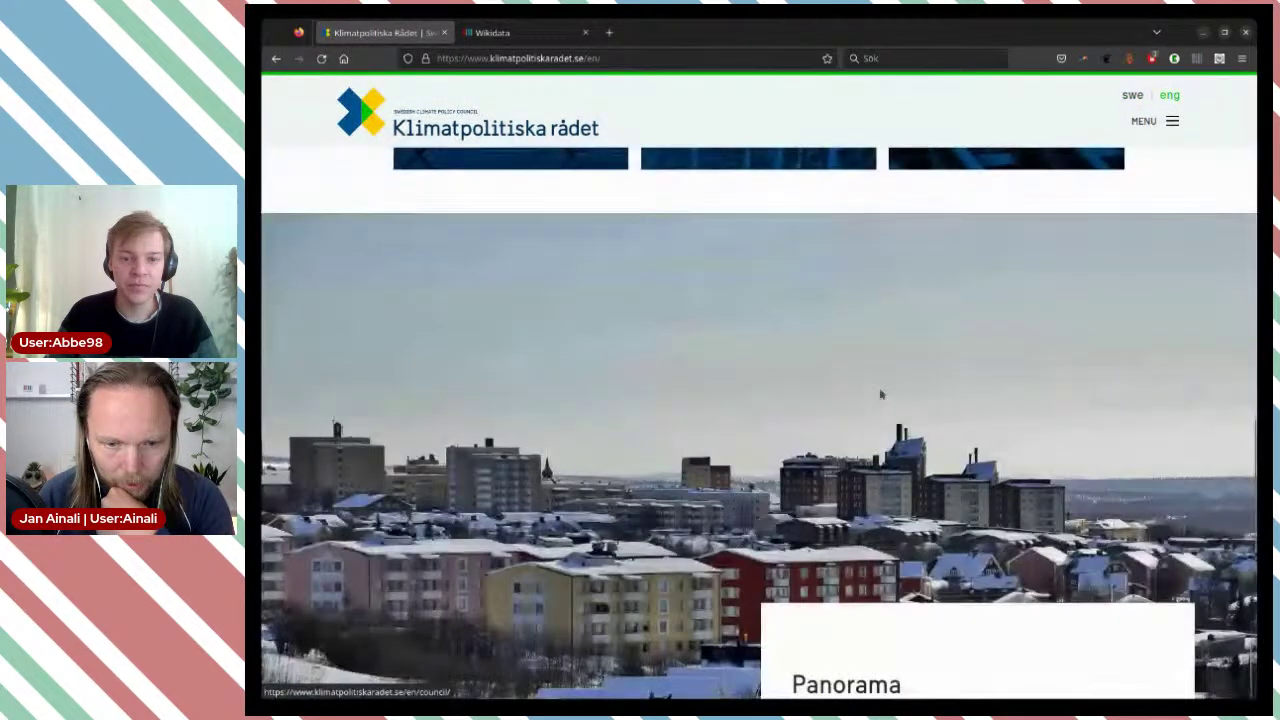
scroll(881, 394, "up", 3)
left_click(775, 340)
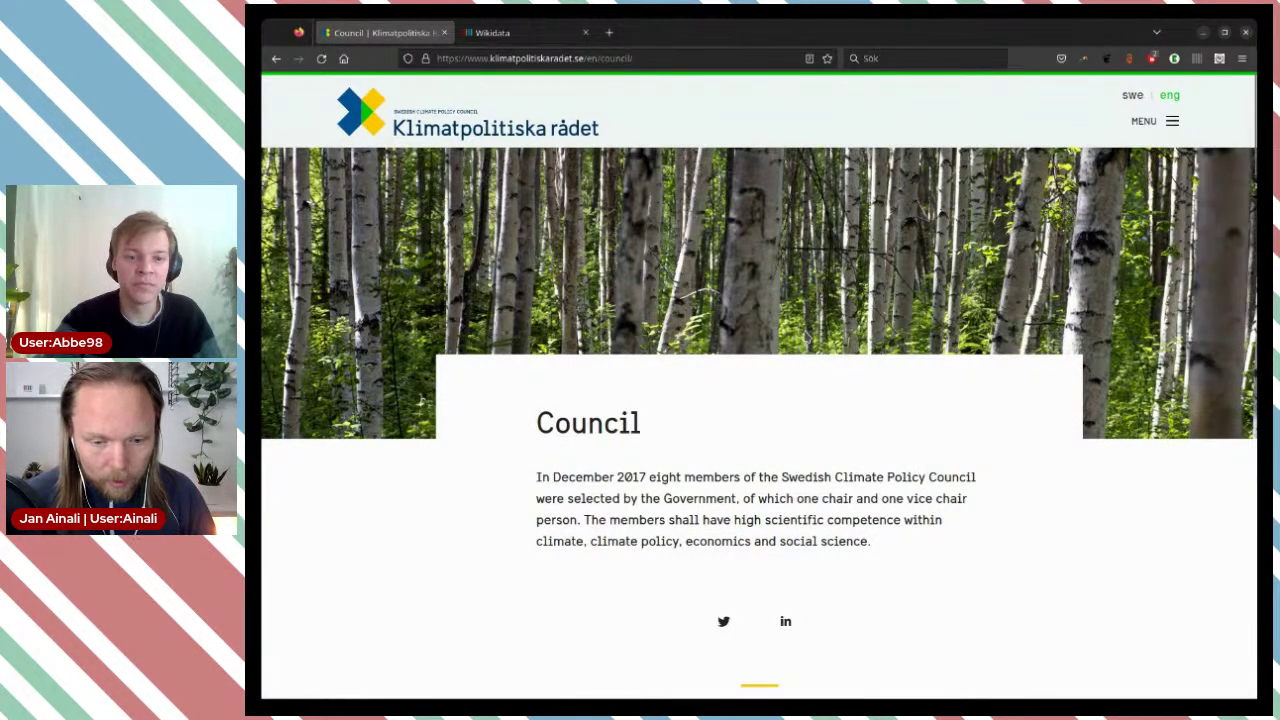
Step: Look through the Council members section for each member's name and role
scroll(803, 334, "down", 1)
scroll(647, 418, "down", 1)
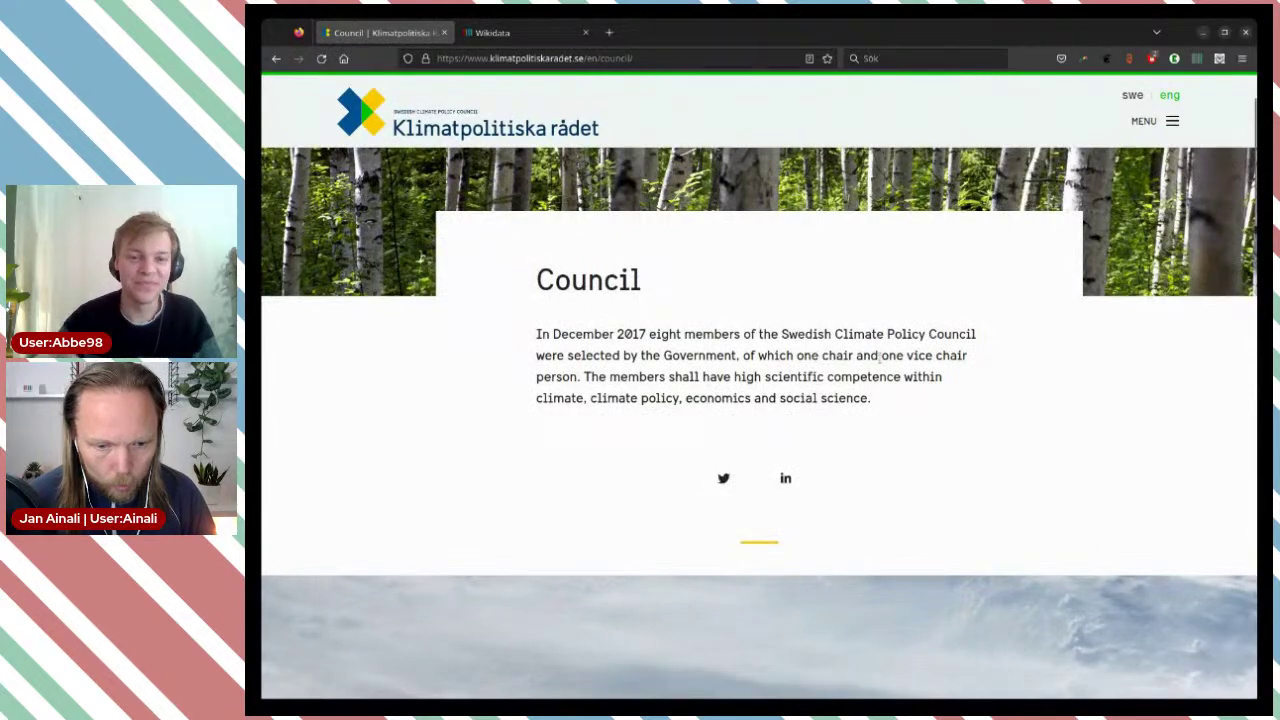
scroll(880, 358, "down", 10)
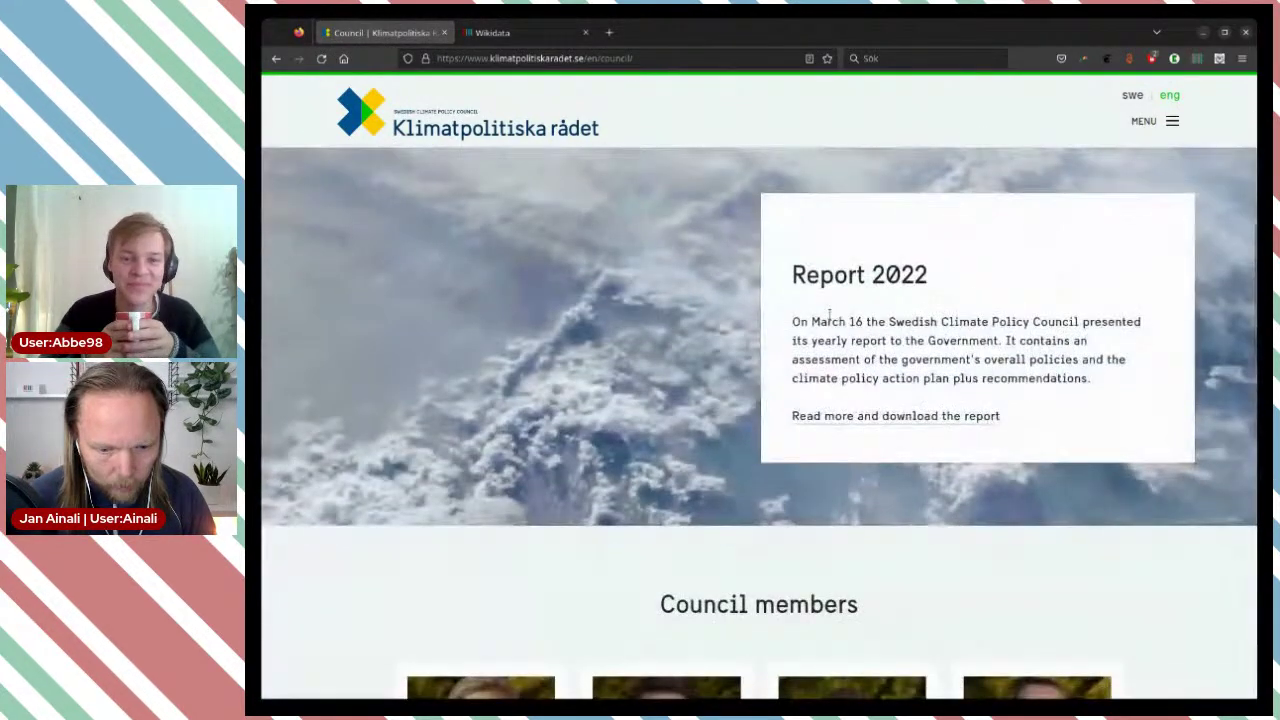
scroll(829, 314, "down", 5)
scroll(833, 322, "up", 1)
scroll(833, 322, "down", 1)
scroll(833, 322, "down", 1)
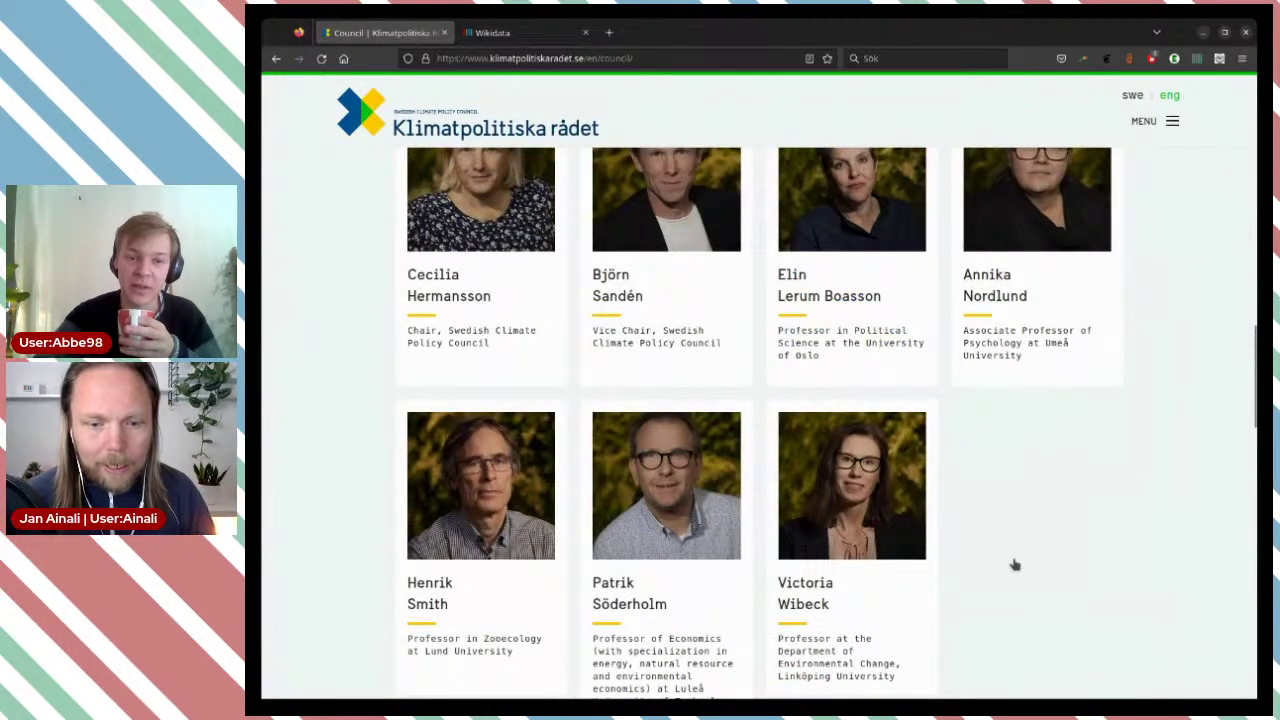
scroll(1029, 511, "up", 1)
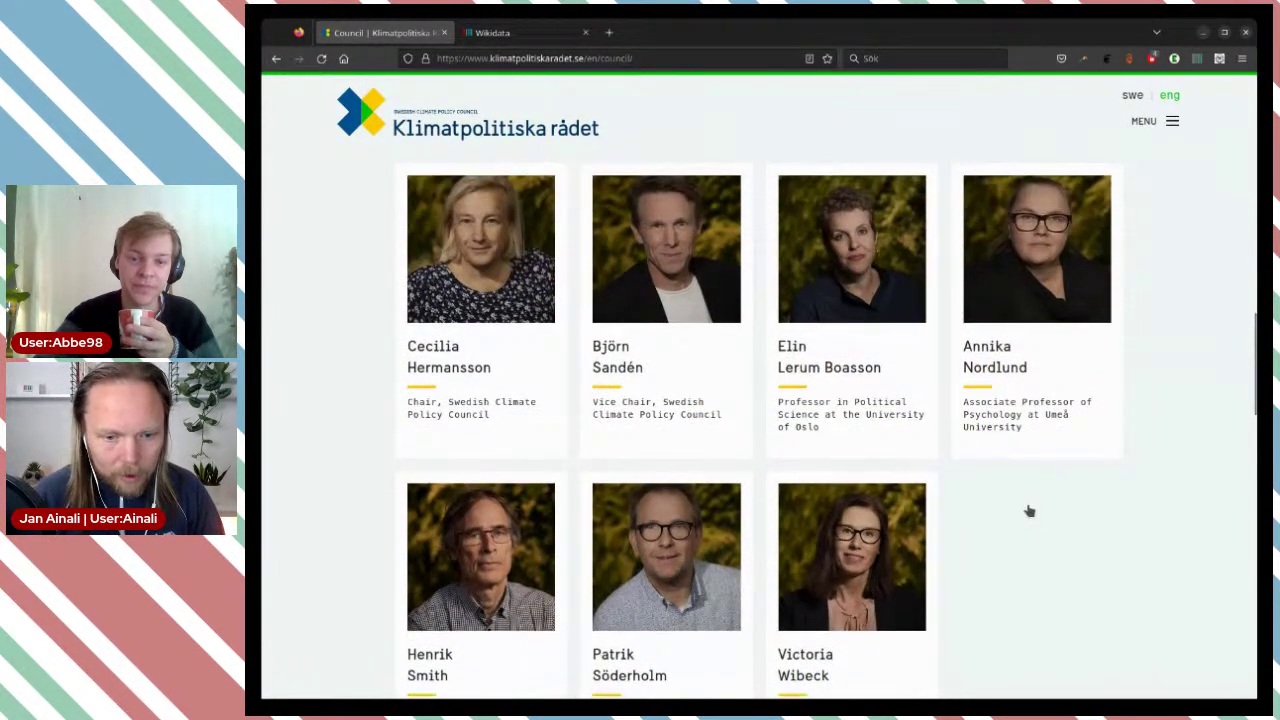
Step: Switch to Wikidata, search for "Swedish Climate" and open the Swedish Climate Policy Council government agency item
left_click(495, 37)
left_click(1080, 123)
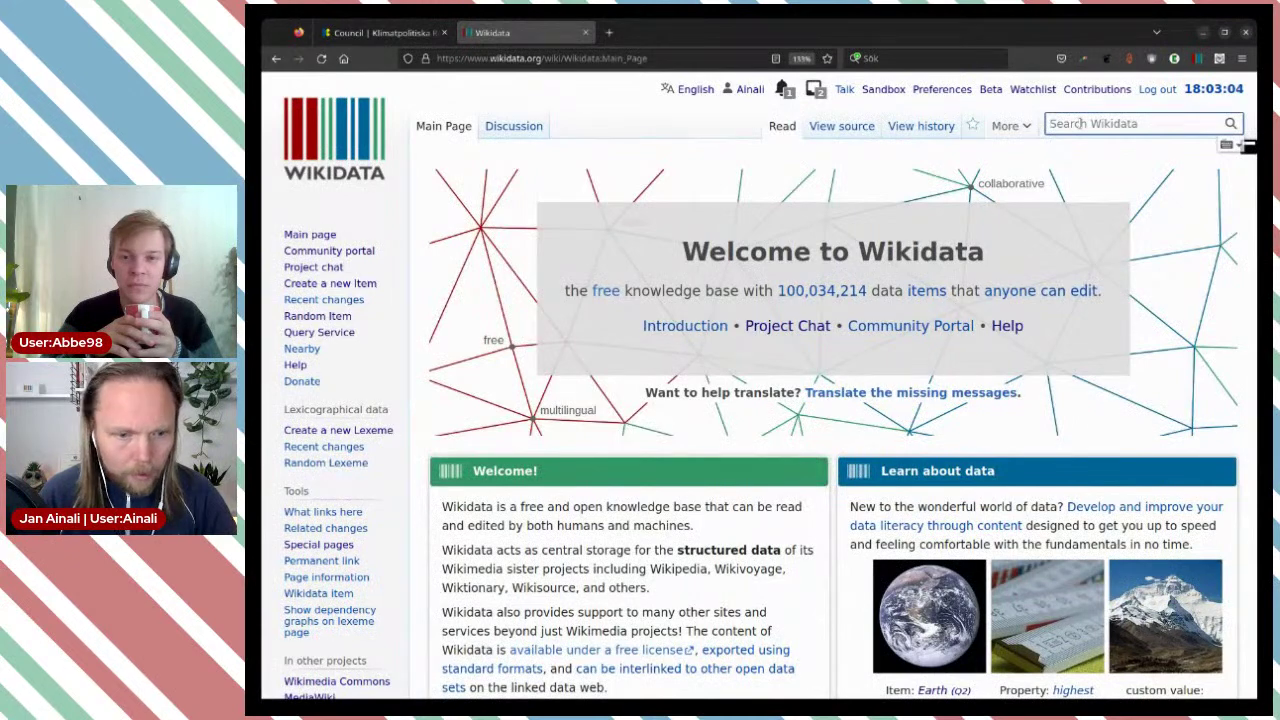
type("Swedi")
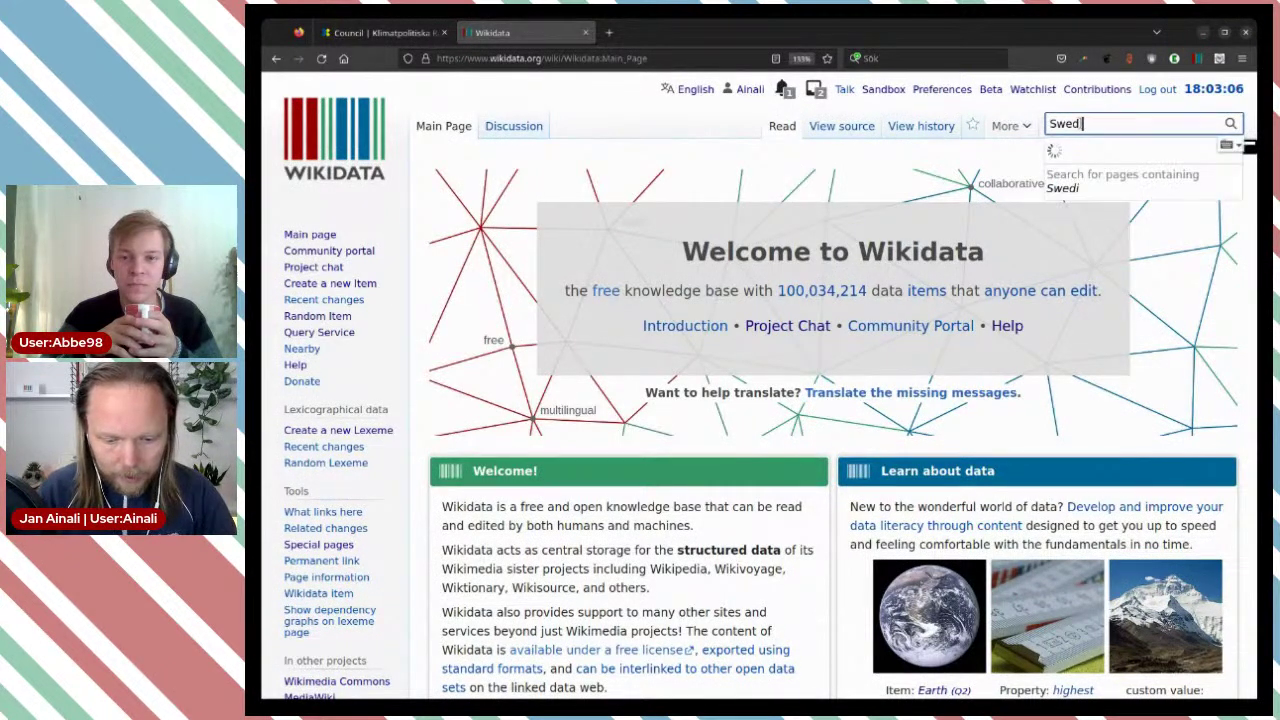
type("sh Climate")
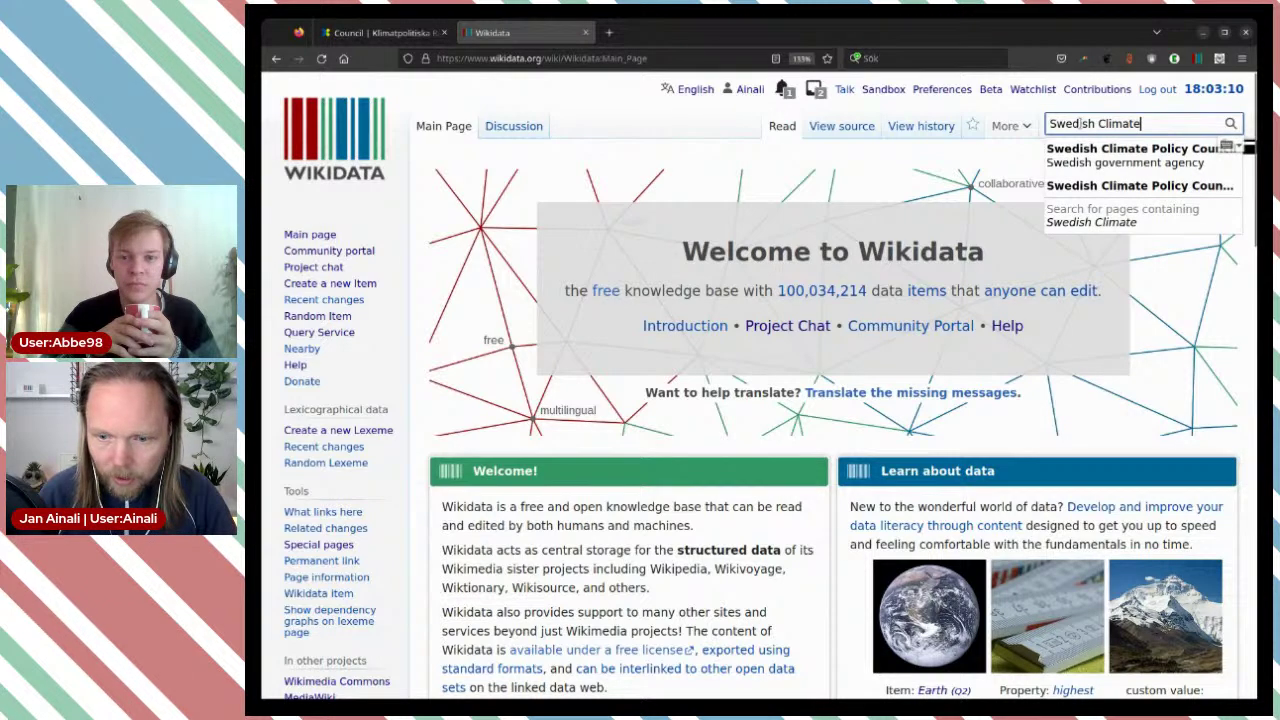
left_click(1115, 160)
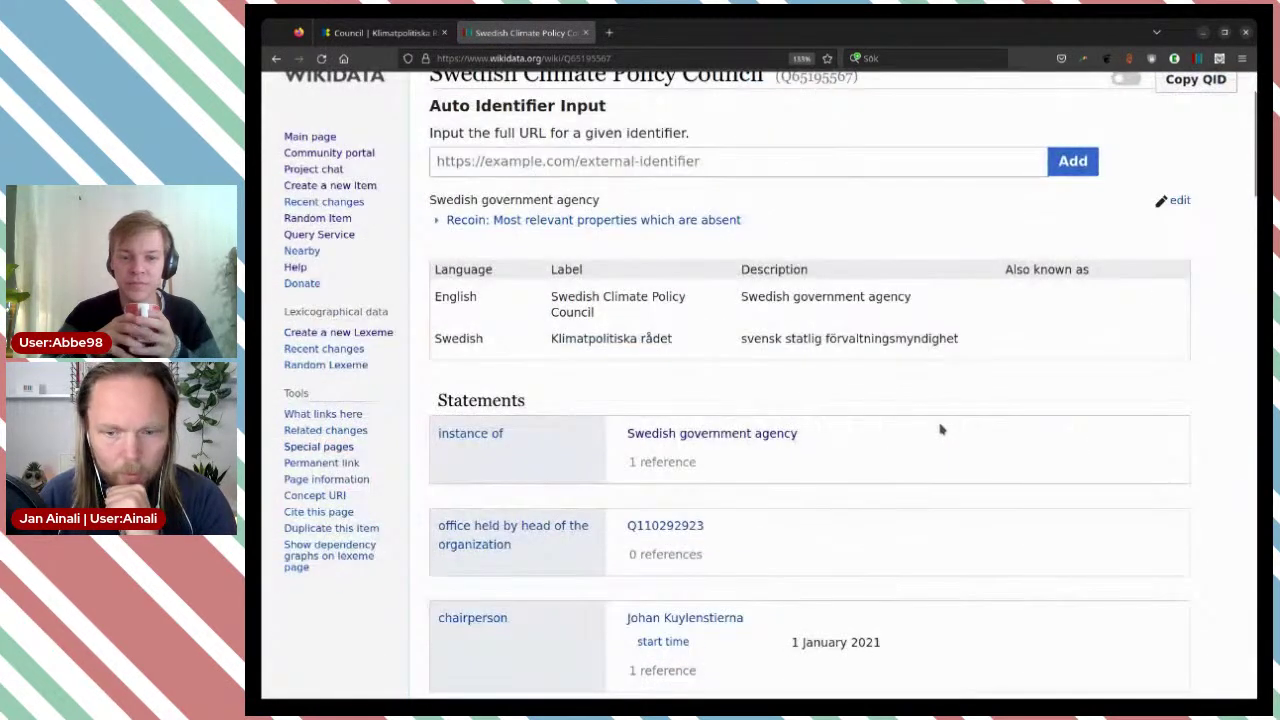
Step: Review the council's statements and open the item linked as the office held by head of the organization
scroll(940, 418, "down", 2)
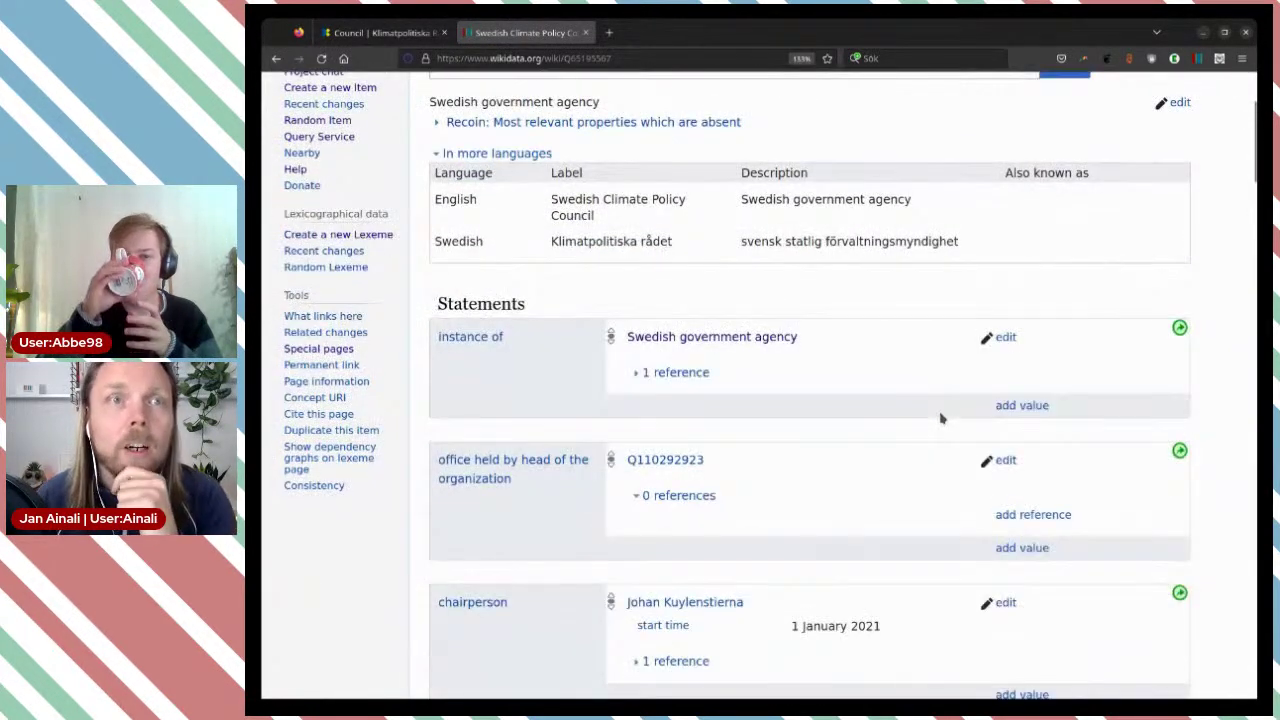
scroll(948, 408, "down", 3)
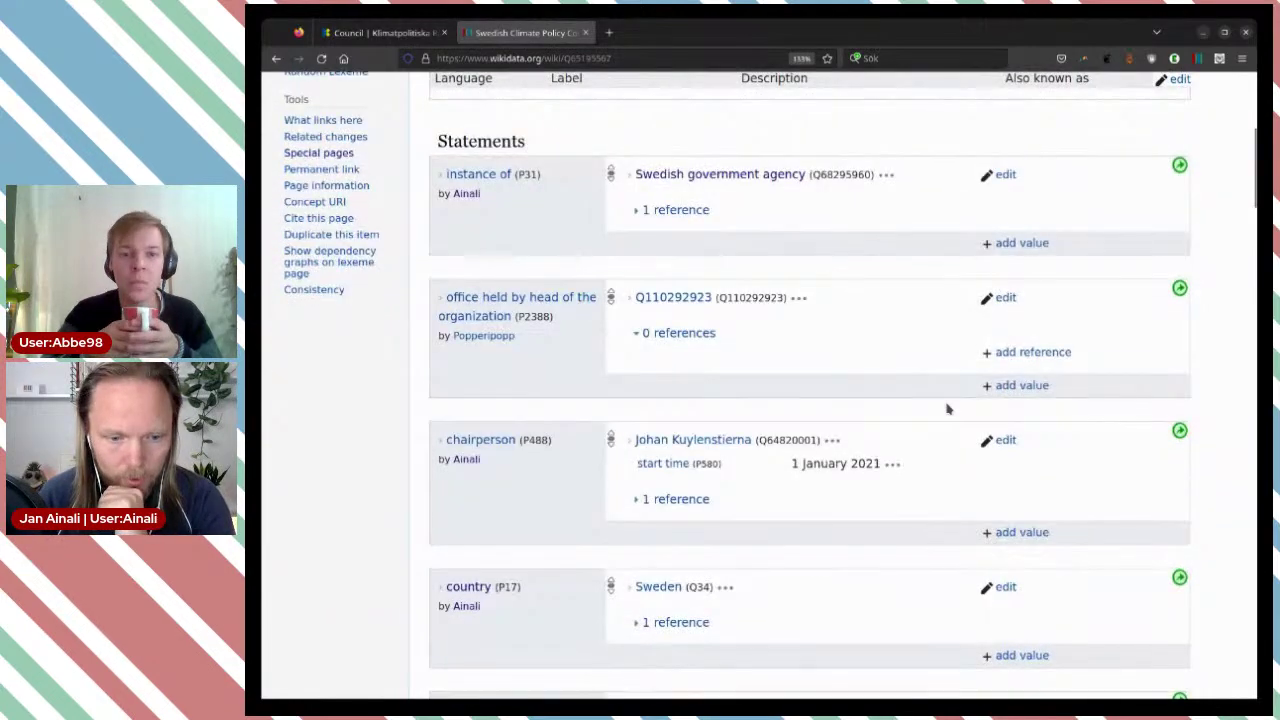
scroll(948, 408, "up", 4)
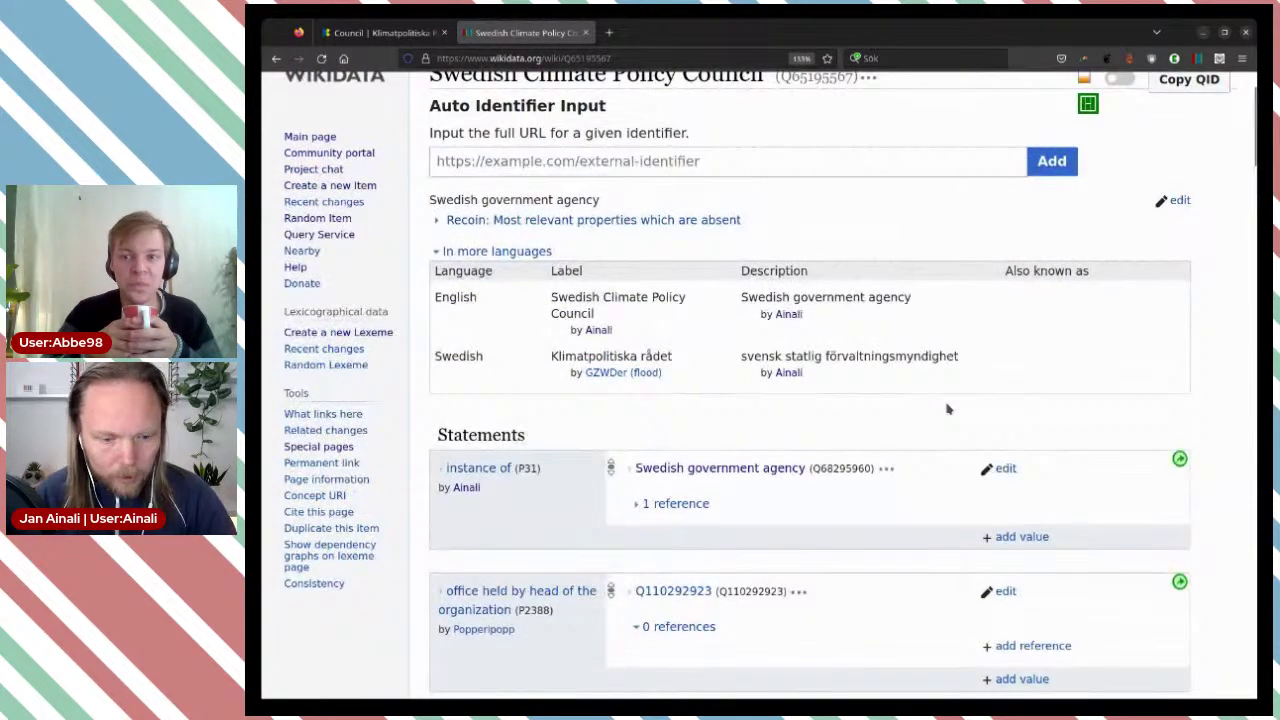
scroll(948, 408, "down", 1)
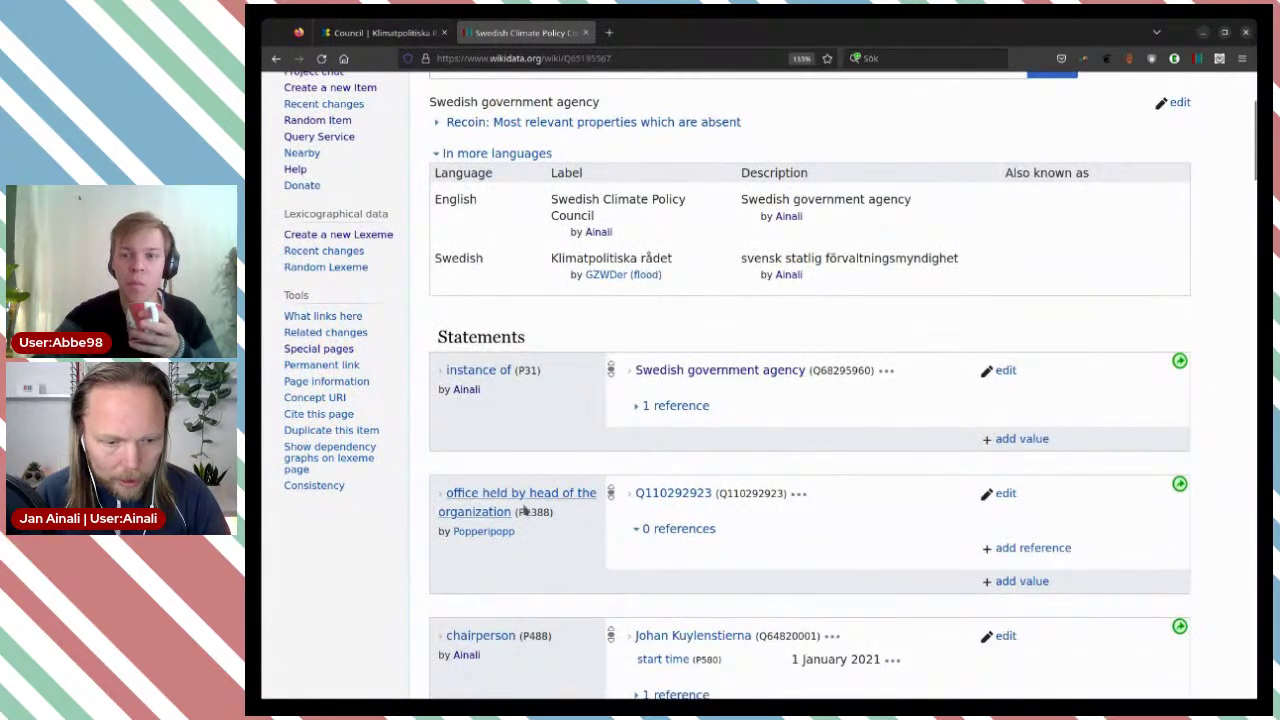
left_click(670, 494)
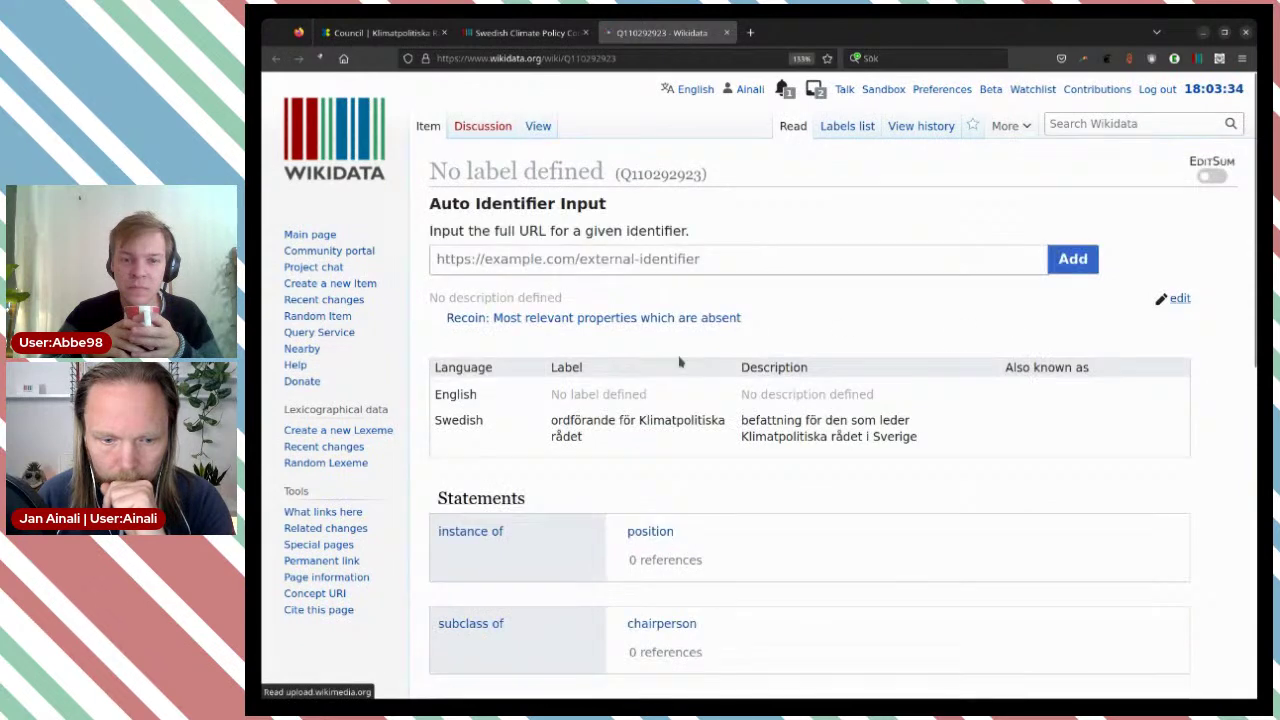
Step: Give the office item the English label "chair person of the Swedish Climate Policy Council" and publish it
left_click(614, 396)
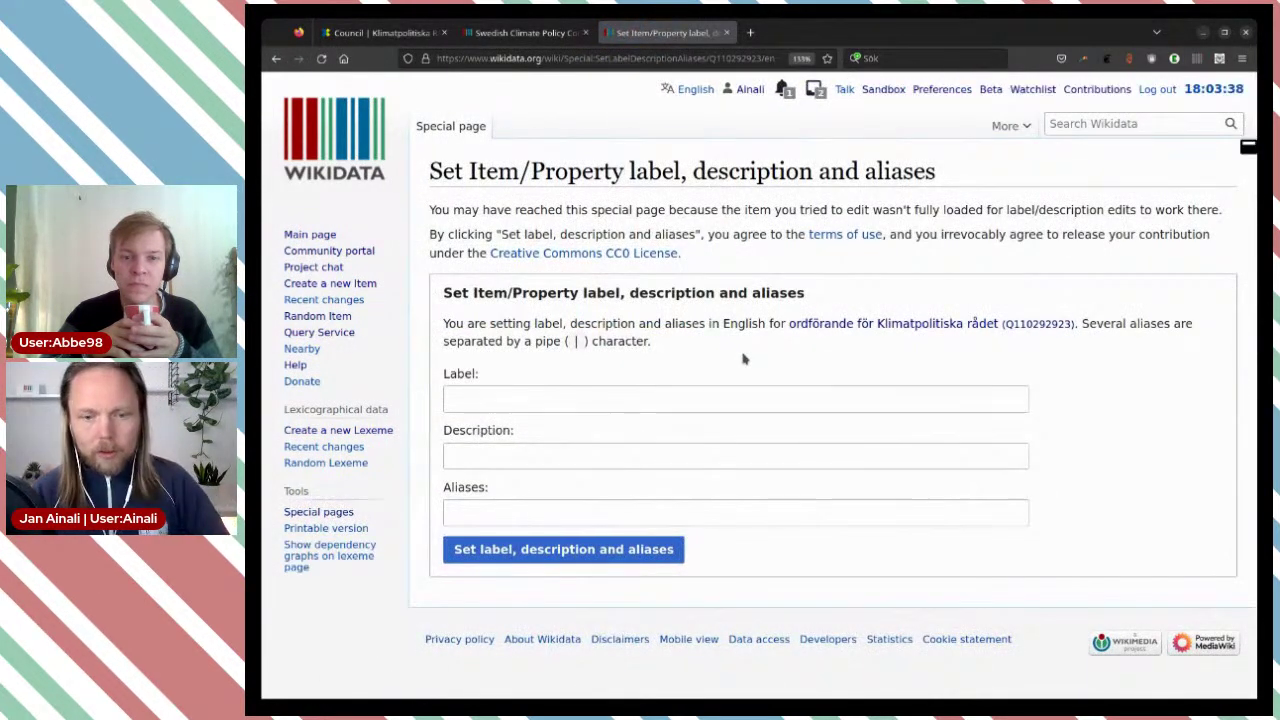
key("alt+Left")
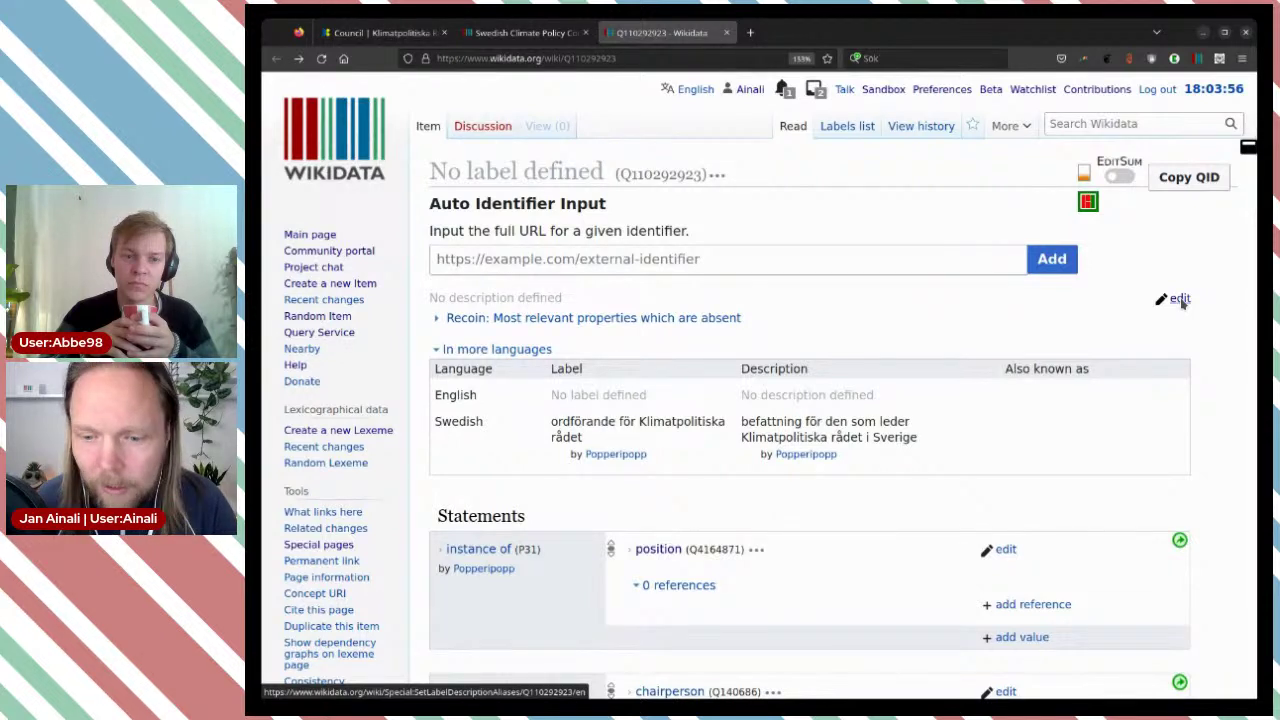
left_click(1179, 300)
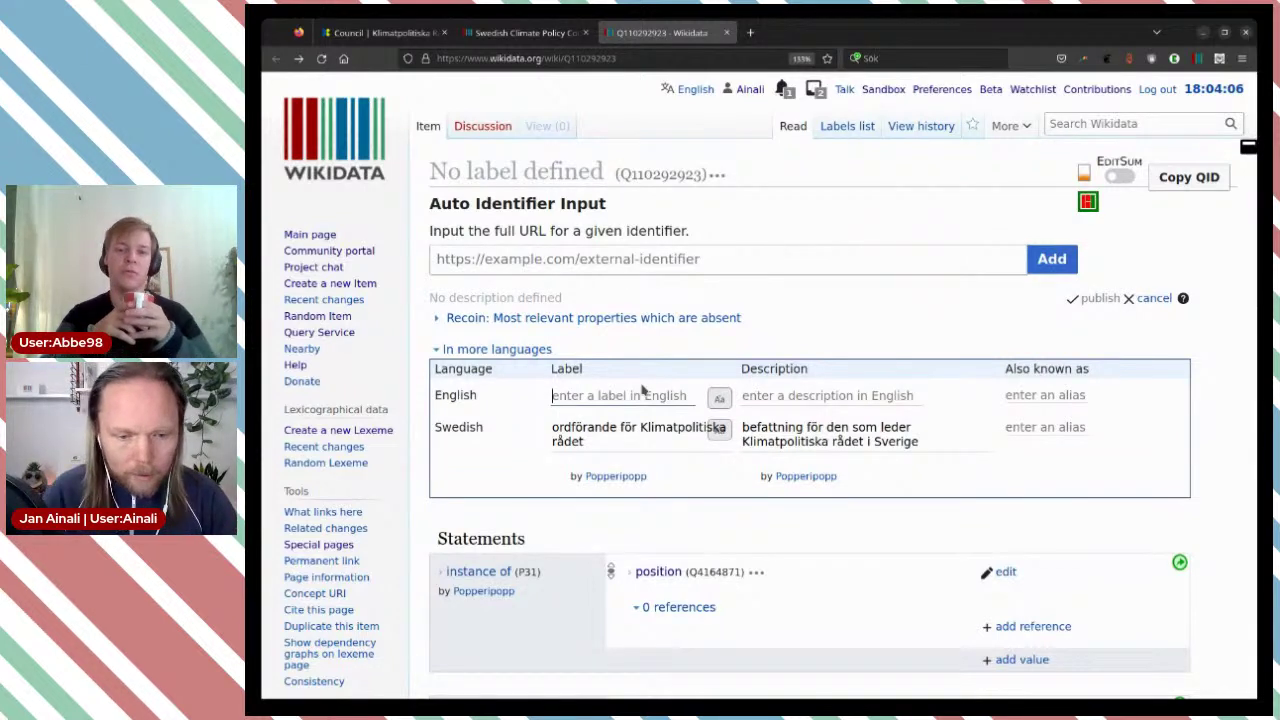
type("chair")
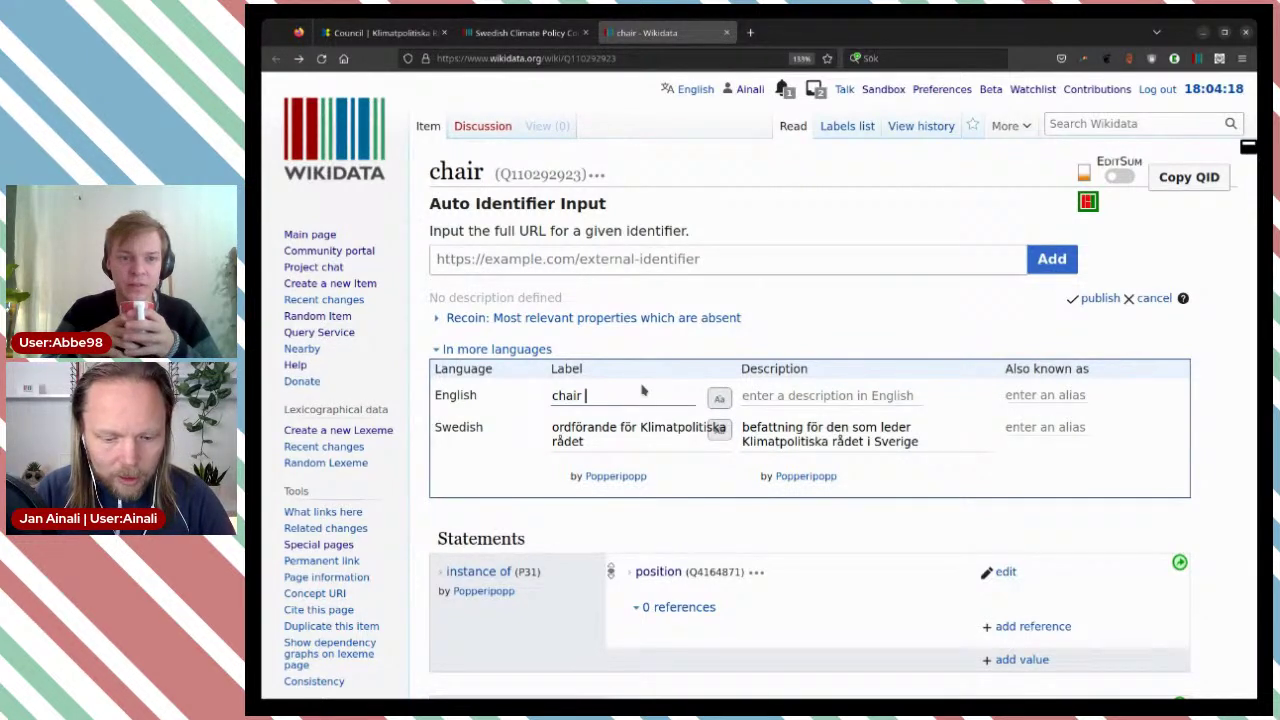
type("person of")
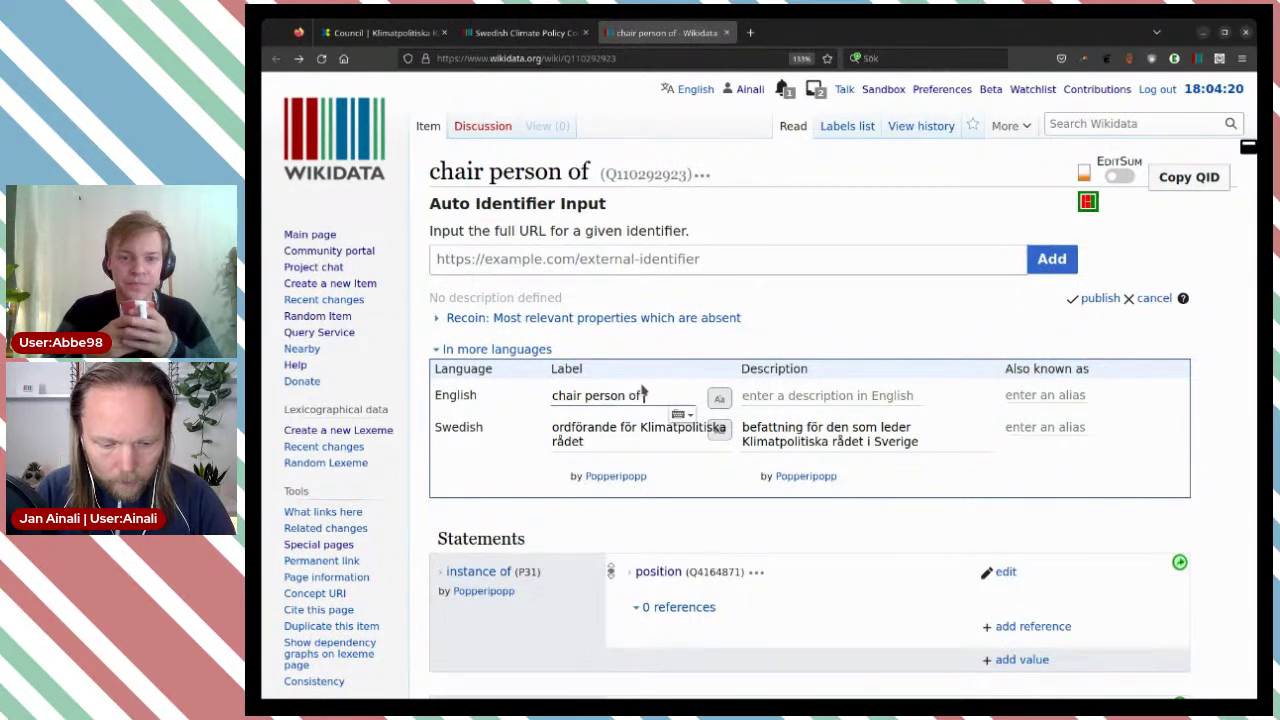
type(" the Swedish")
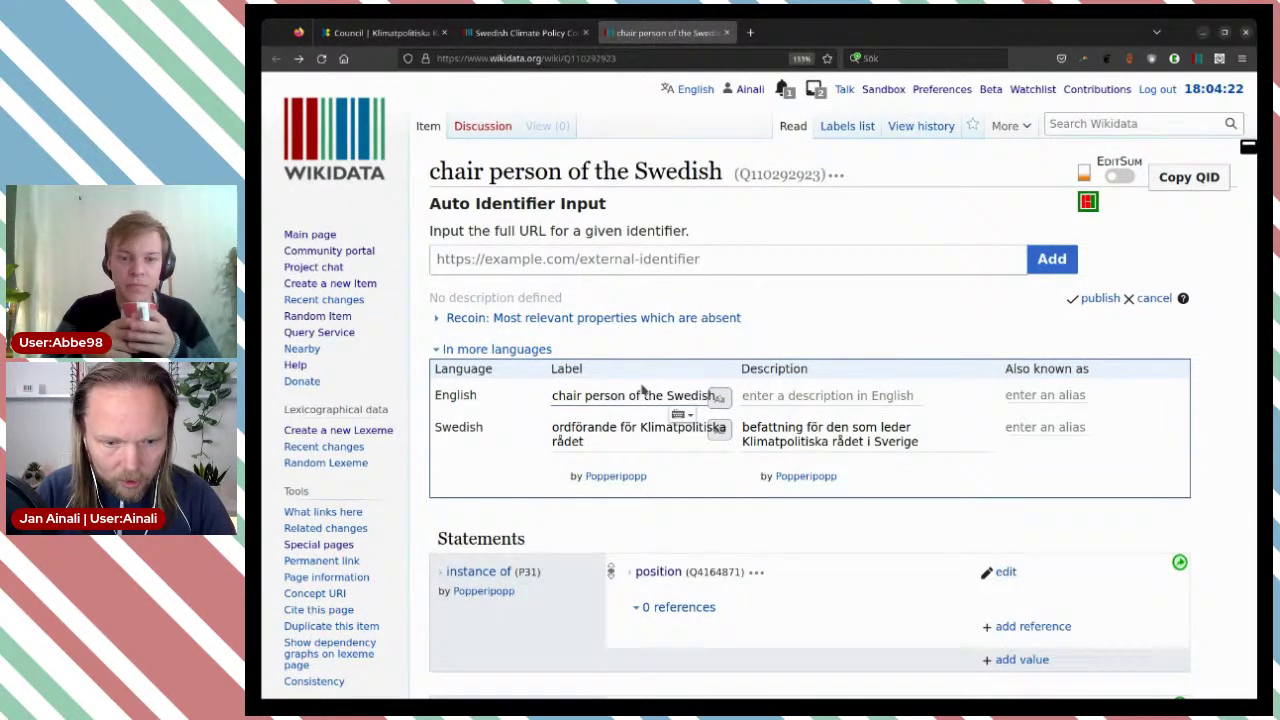
type(" Clim")
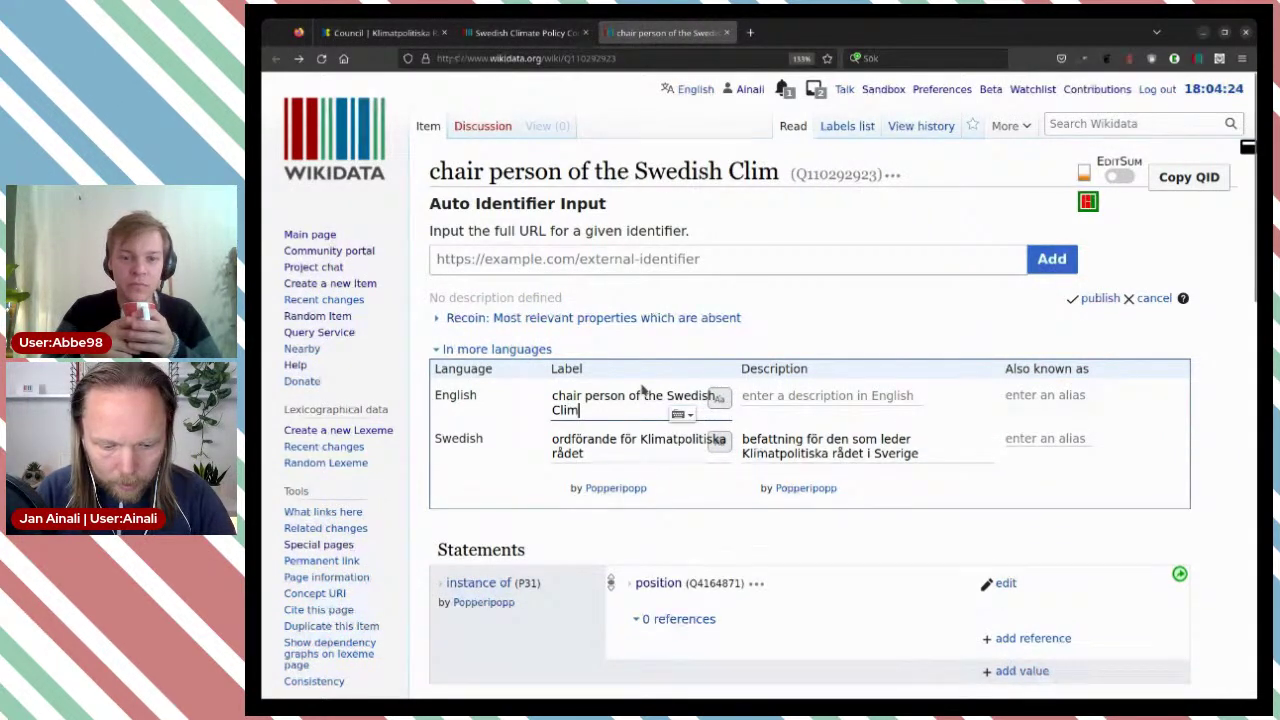
type("ate Policy ")
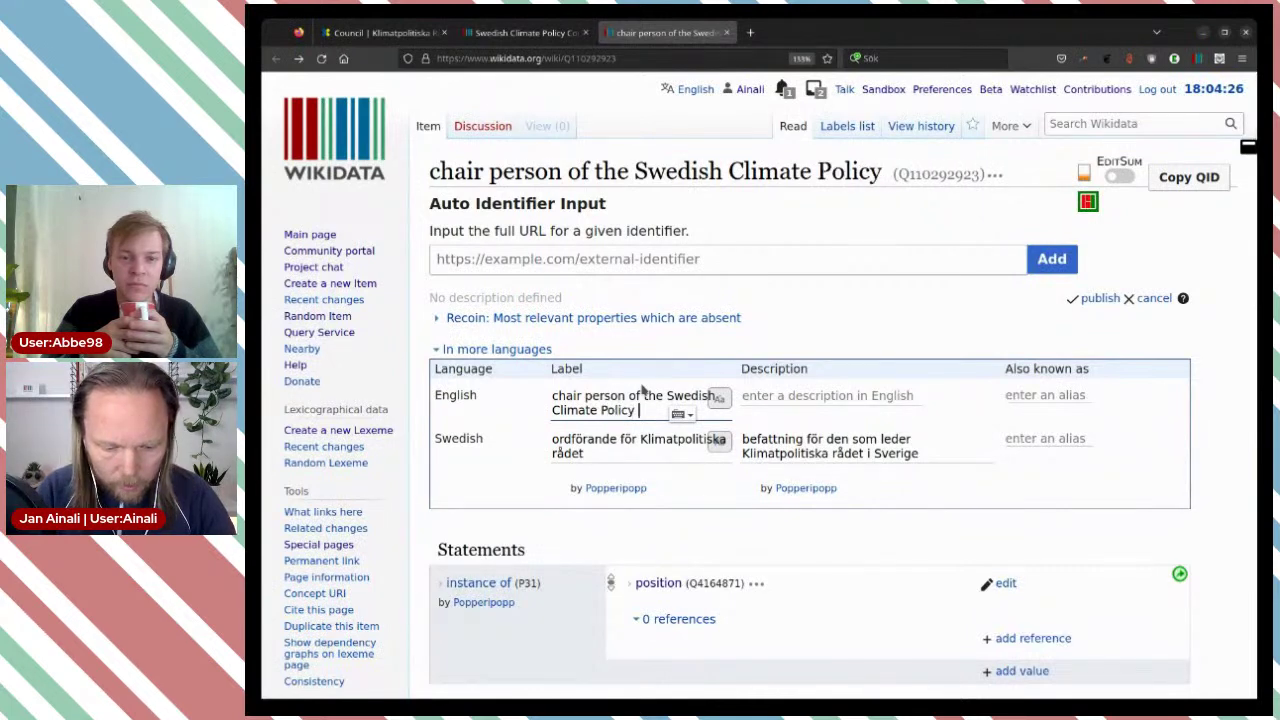
type("Council")
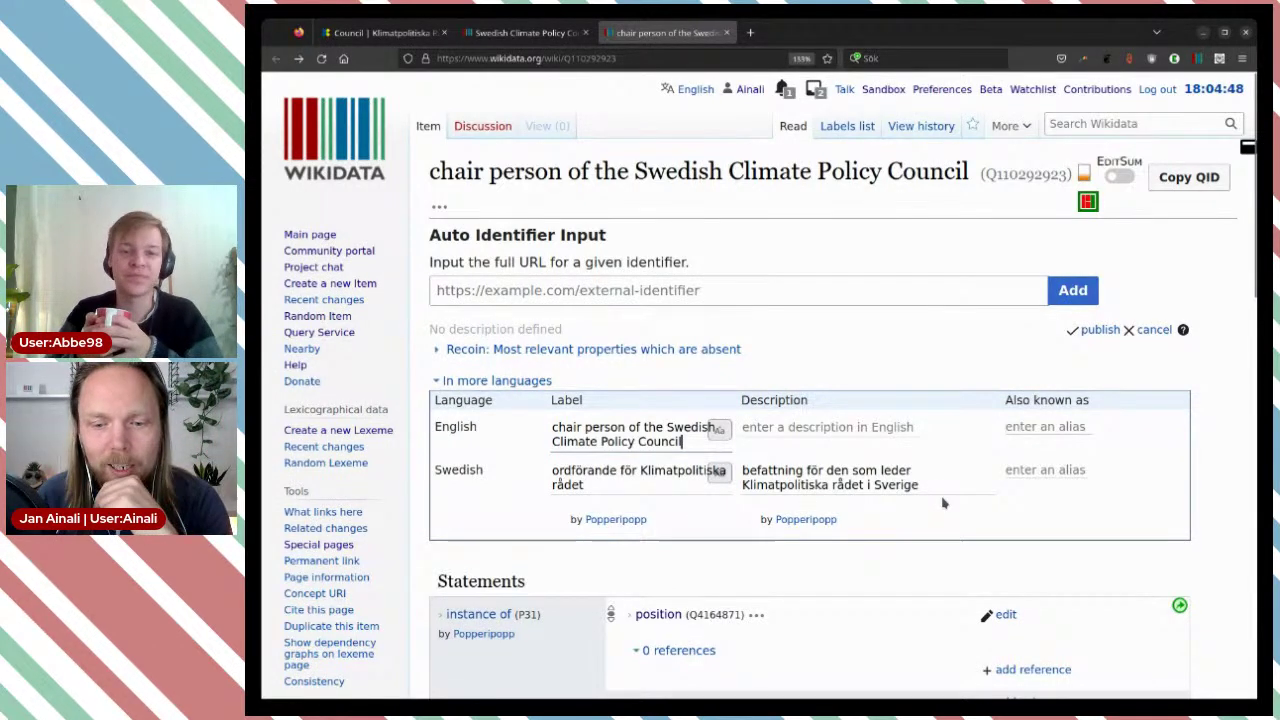
left_click(1093, 333)
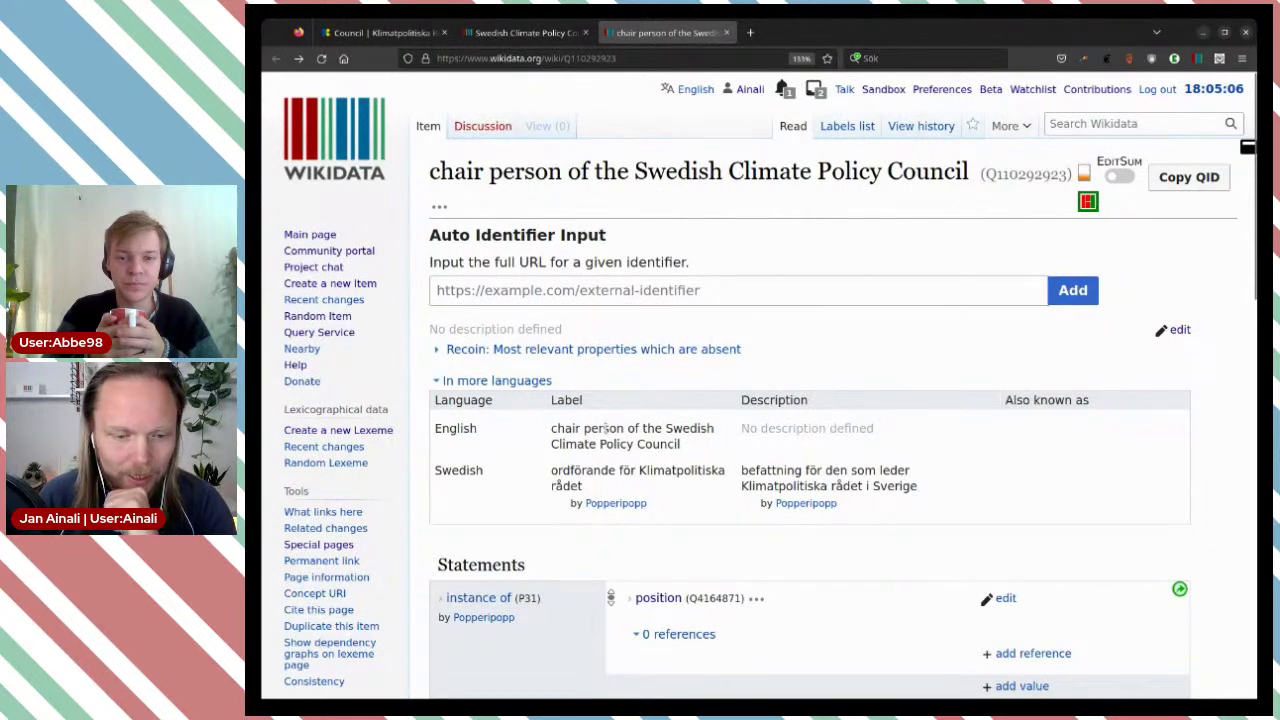
Step: Return to the Swedish Climate Policy Council item, reload it and review its office and chairperson statements
left_click(726, 32)
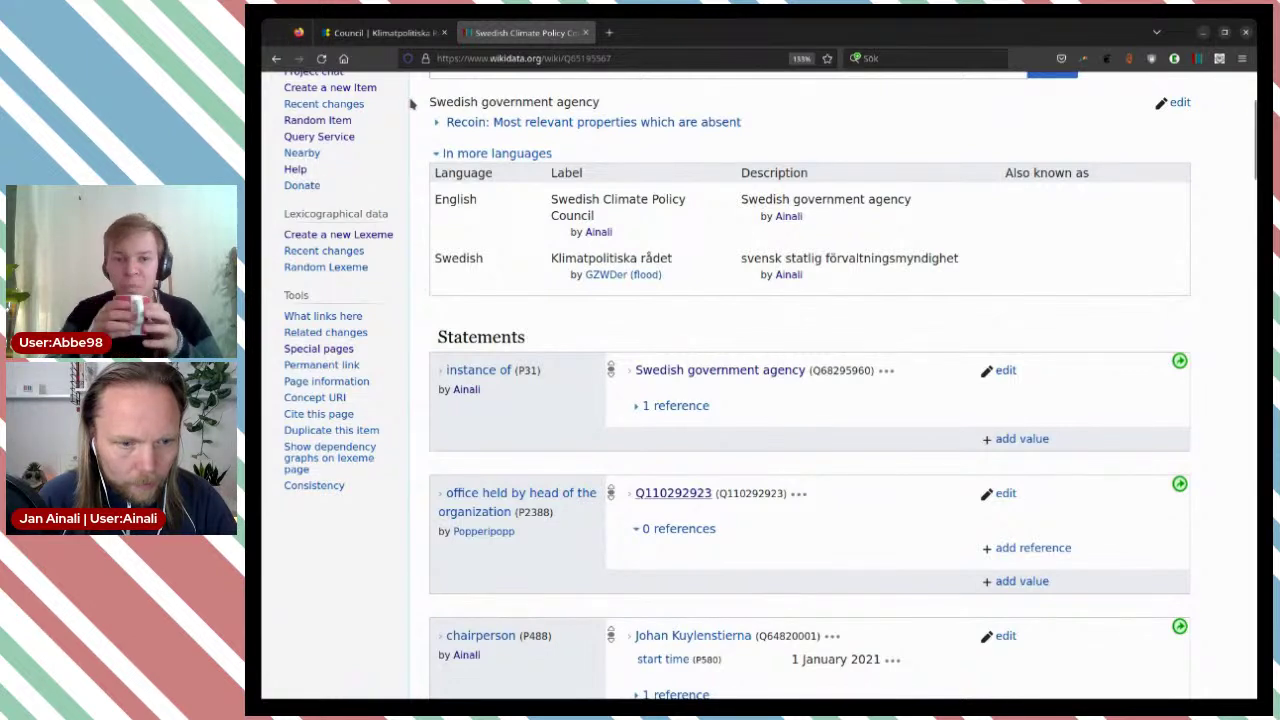
left_click(709, 371)
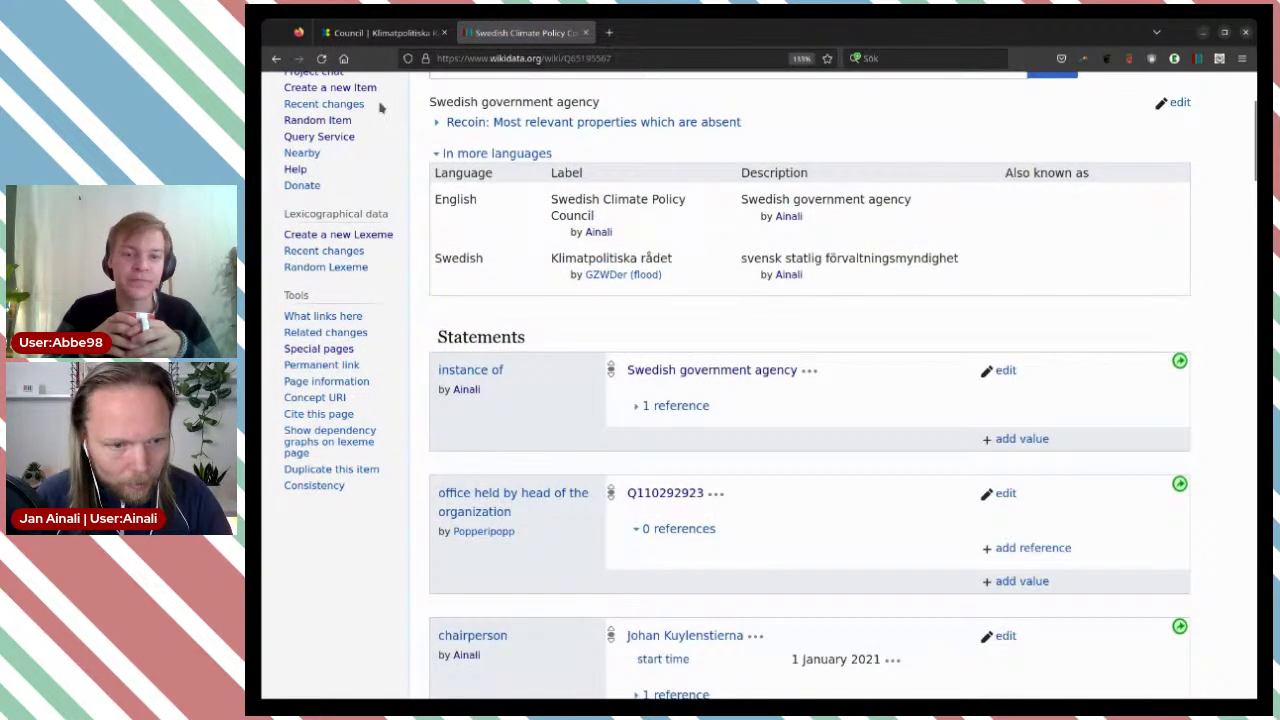
left_click(322, 58)
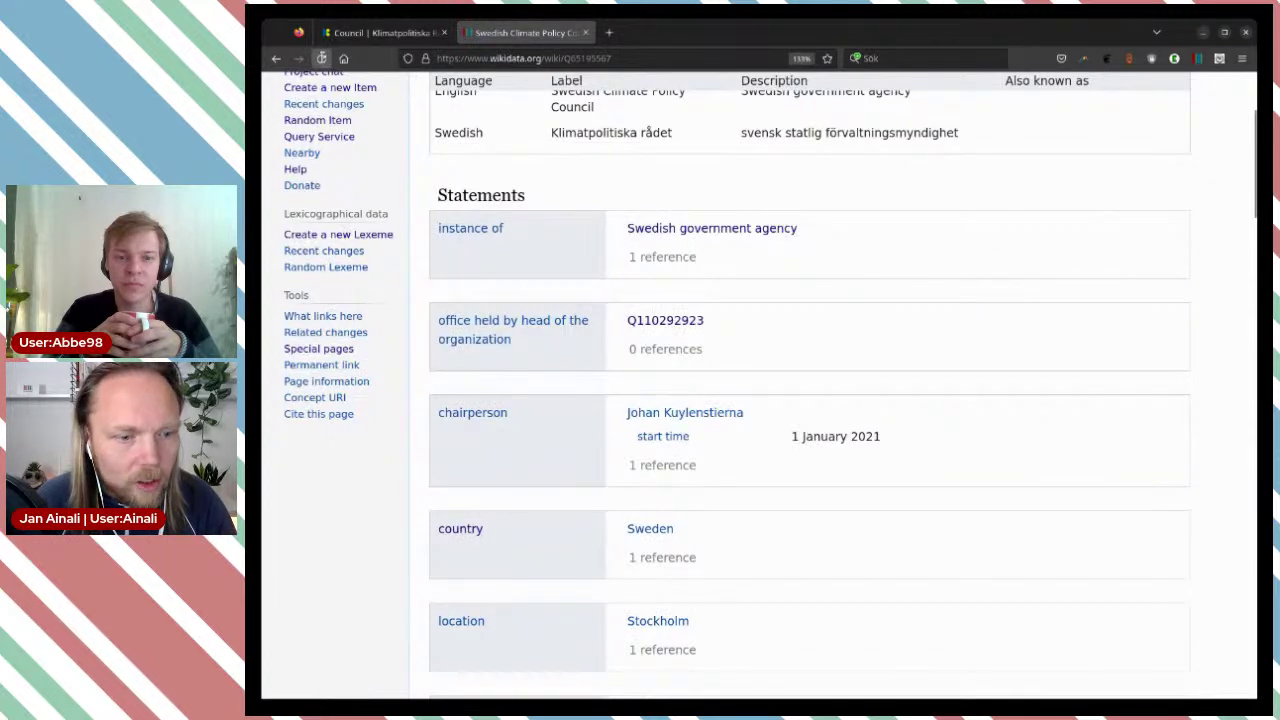
left_click(322, 58)
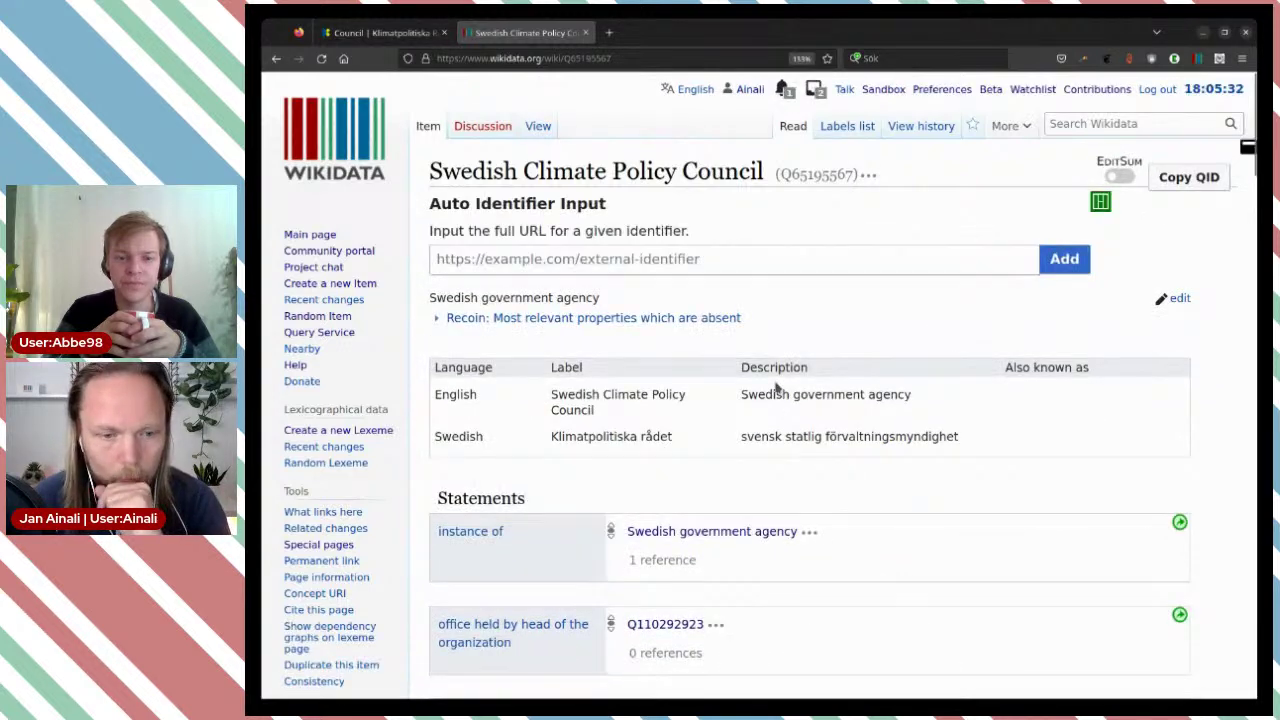
scroll(776, 385, "down", 5)
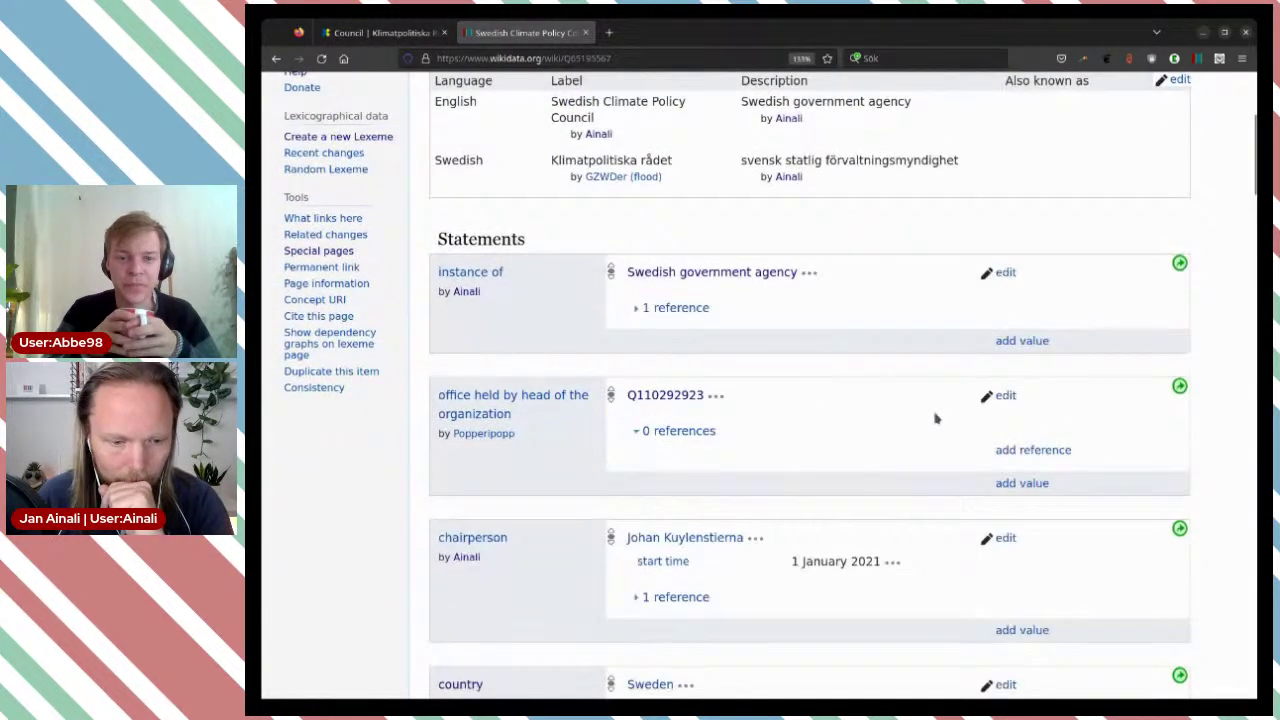
scroll(760, 447, "down", 3)
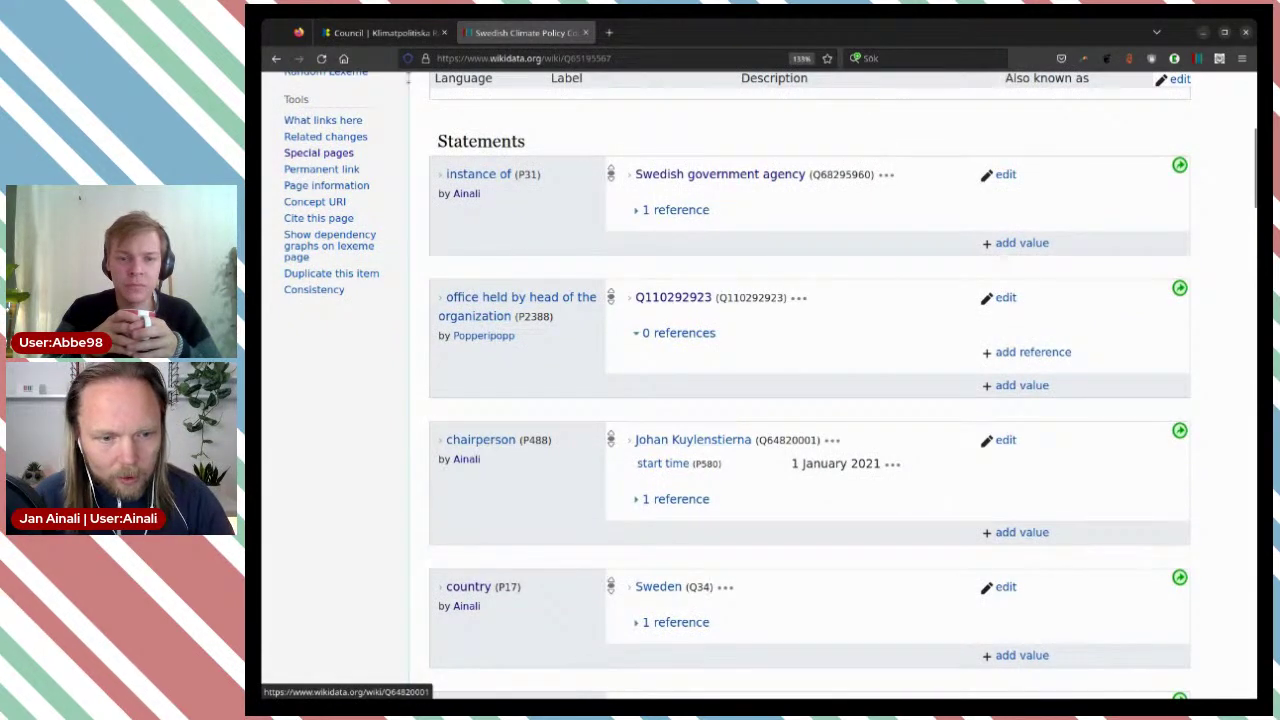
Step: Check who chairs the council on its website's member list, and return to the council's Wikidata item
left_click(380, 32)
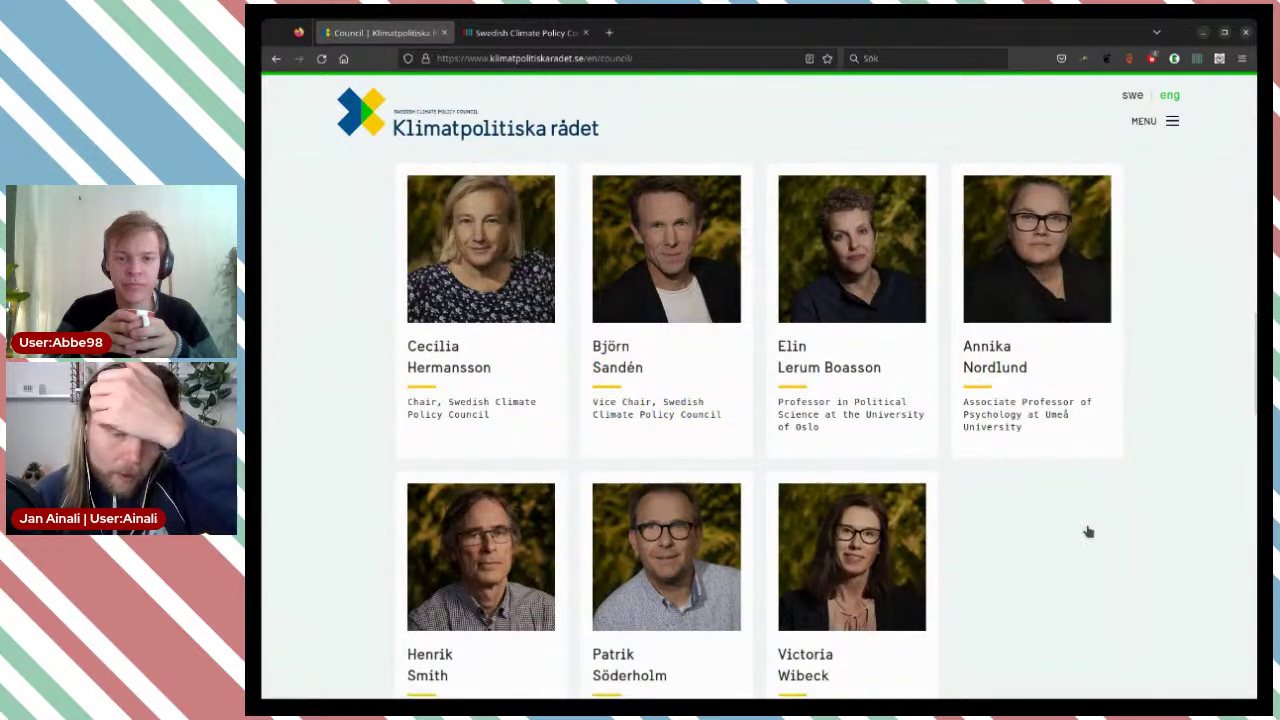
scroll(1088, 531, "down", 1)
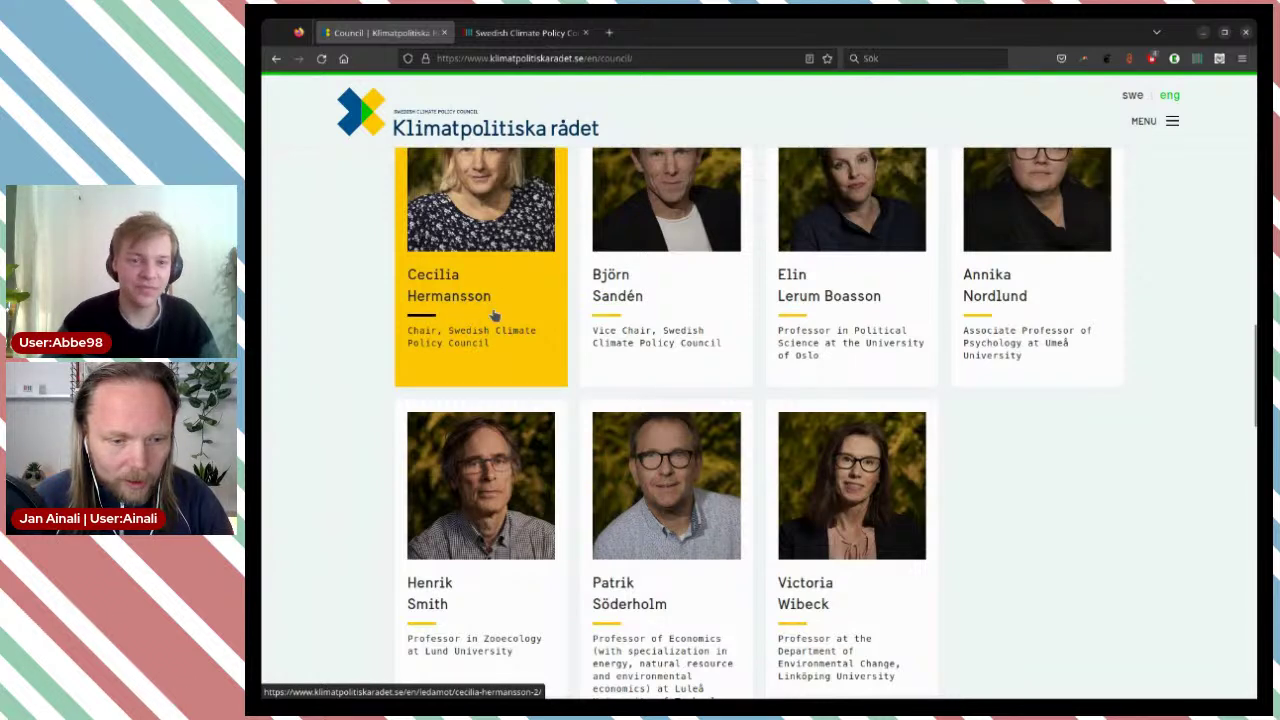
left_click(527, 36)
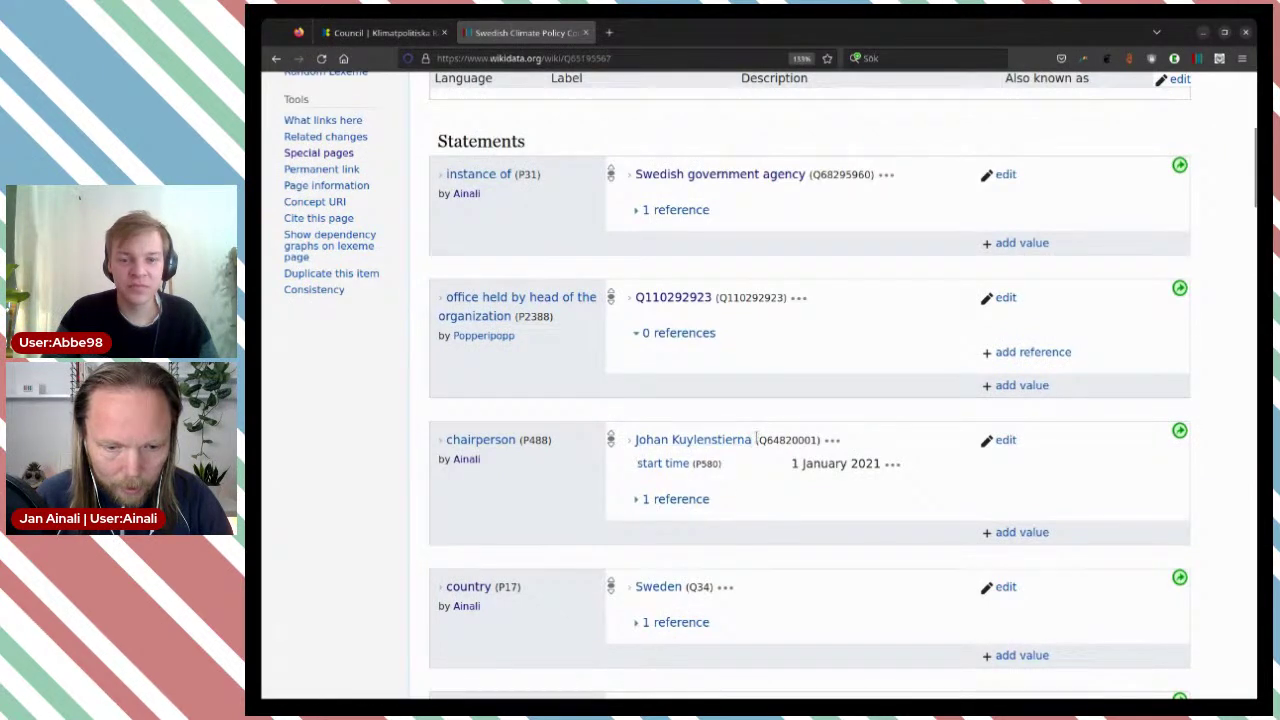
Step: Search the web for the chairperson listed on the council's item and read that person's Swedish Wikipedia article
left_click_drag(755, 440, 636, 440)
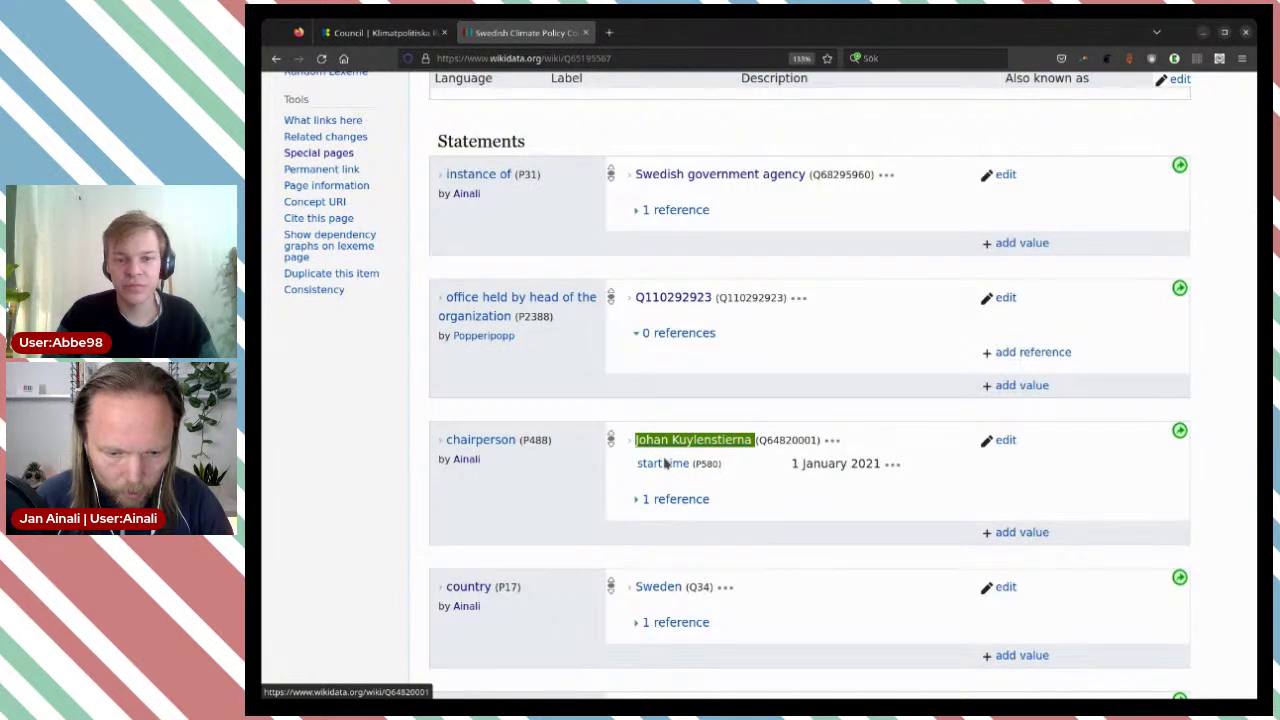
right_click(703, 606)
left_click(811, 334)
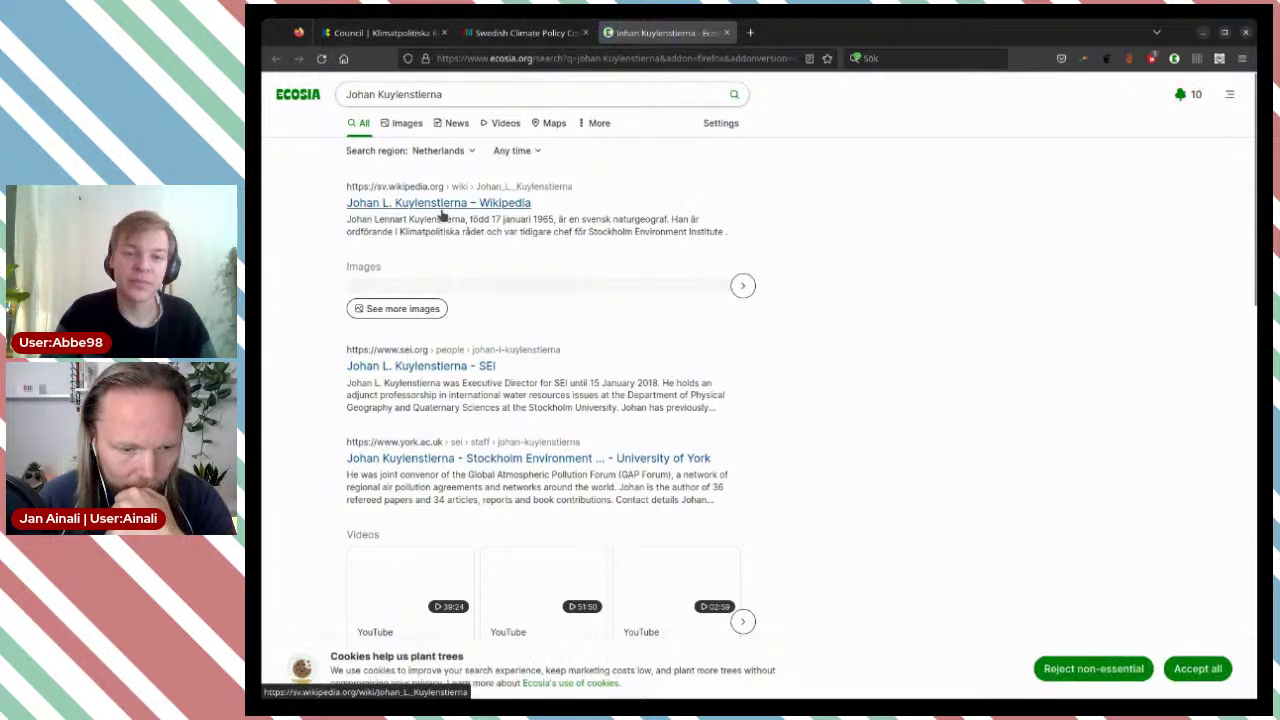
left_click(441, 203)
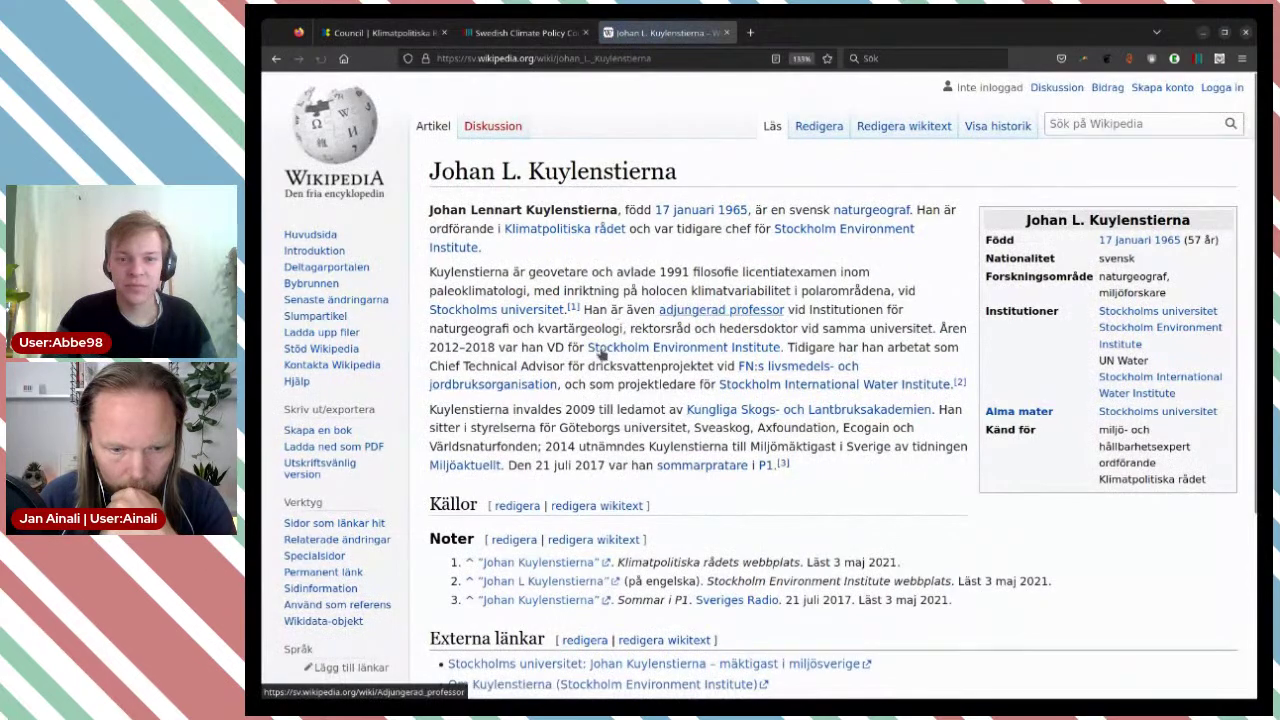
scroll(815, 509, "down", 4)
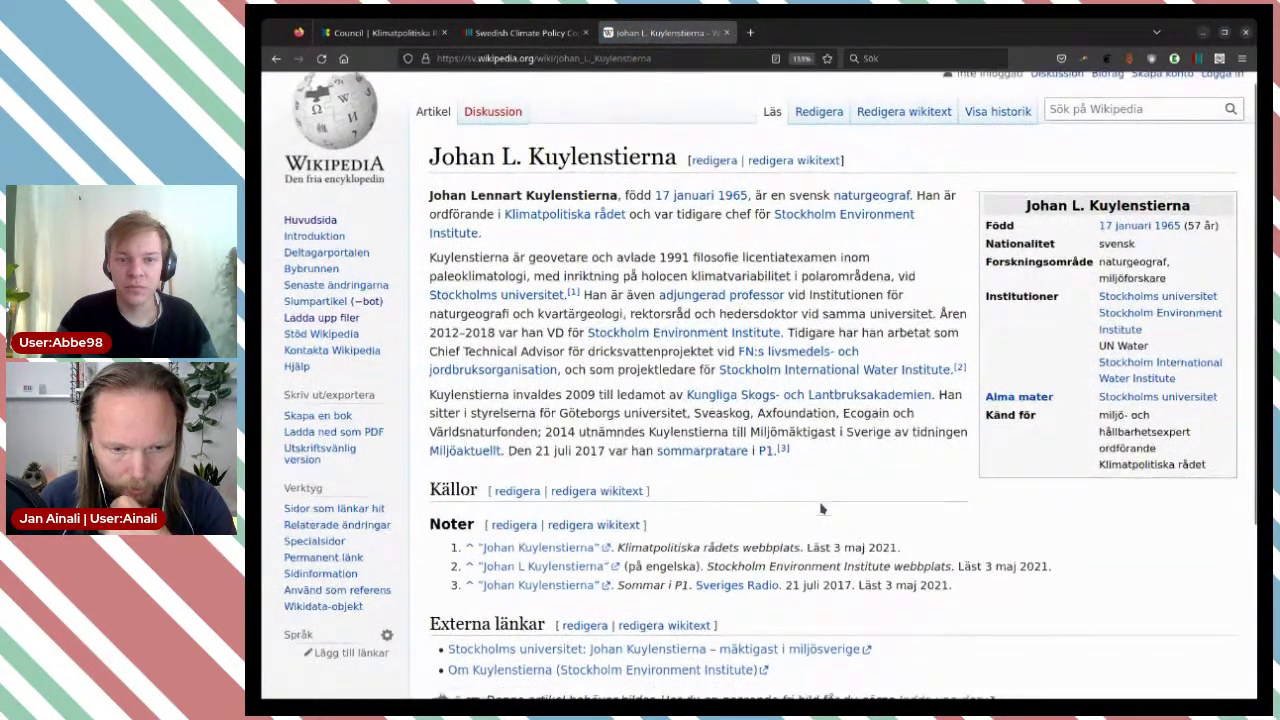
scroll(820, 510, "up", 3)
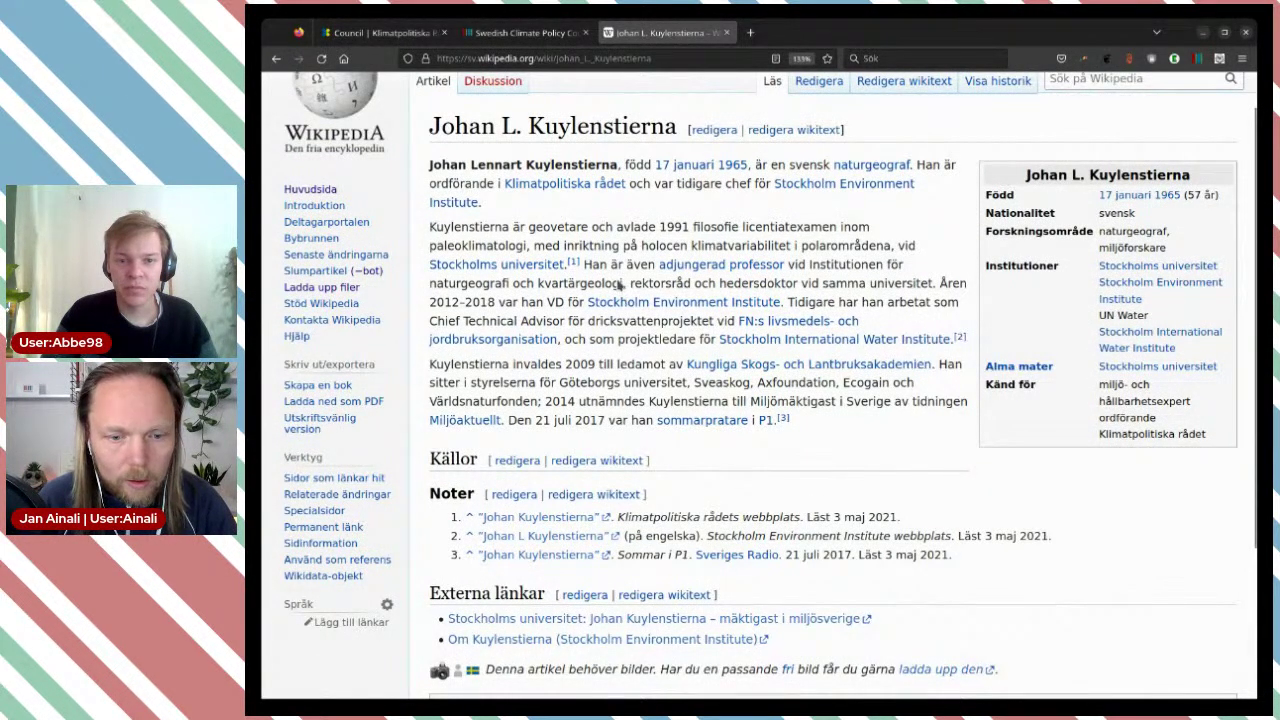
Step: Look through the web search results for the listed chairperson and return to the council's Wikidata item
key("F5")
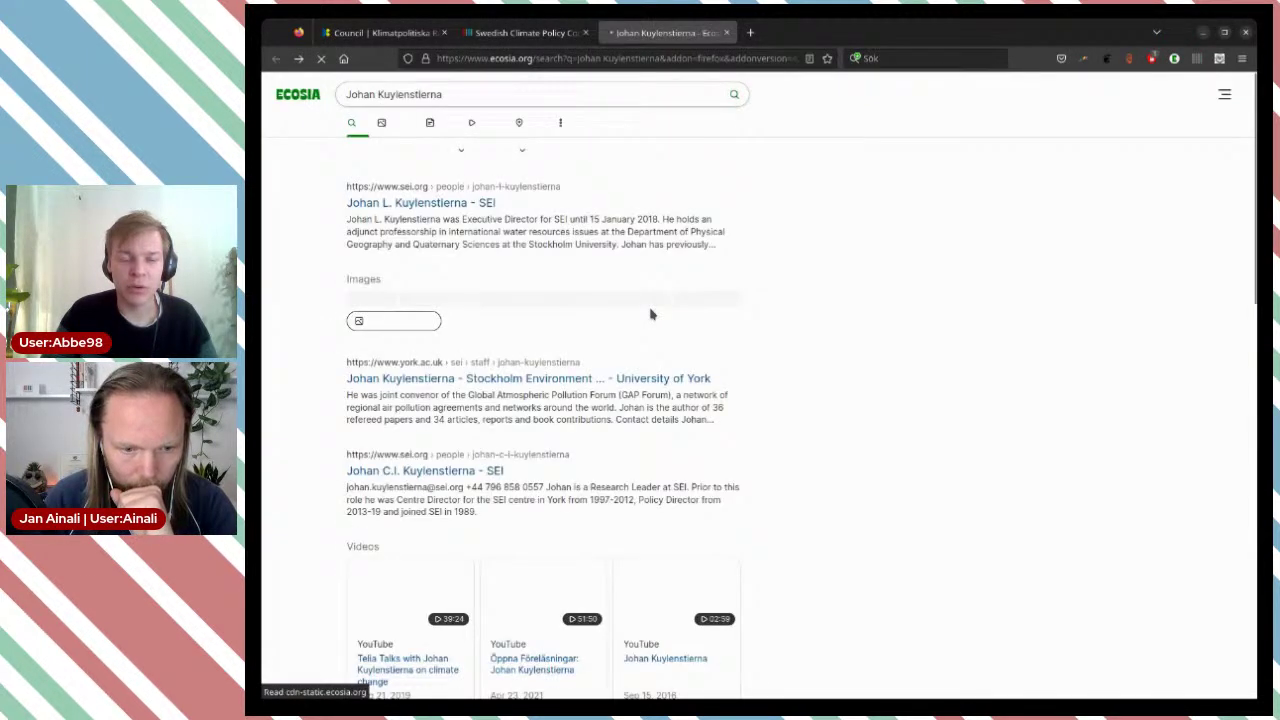
scroll(646, 337, "down", 3)
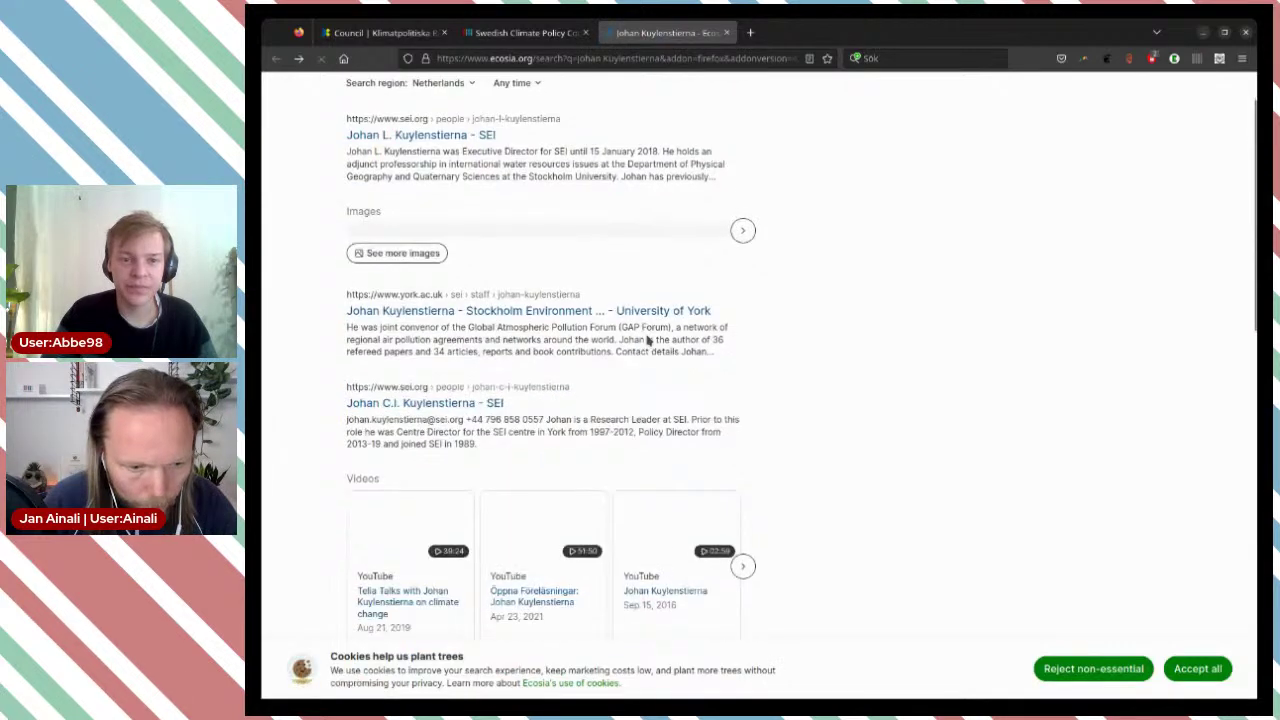
scroll(646, 340, "down", 7)
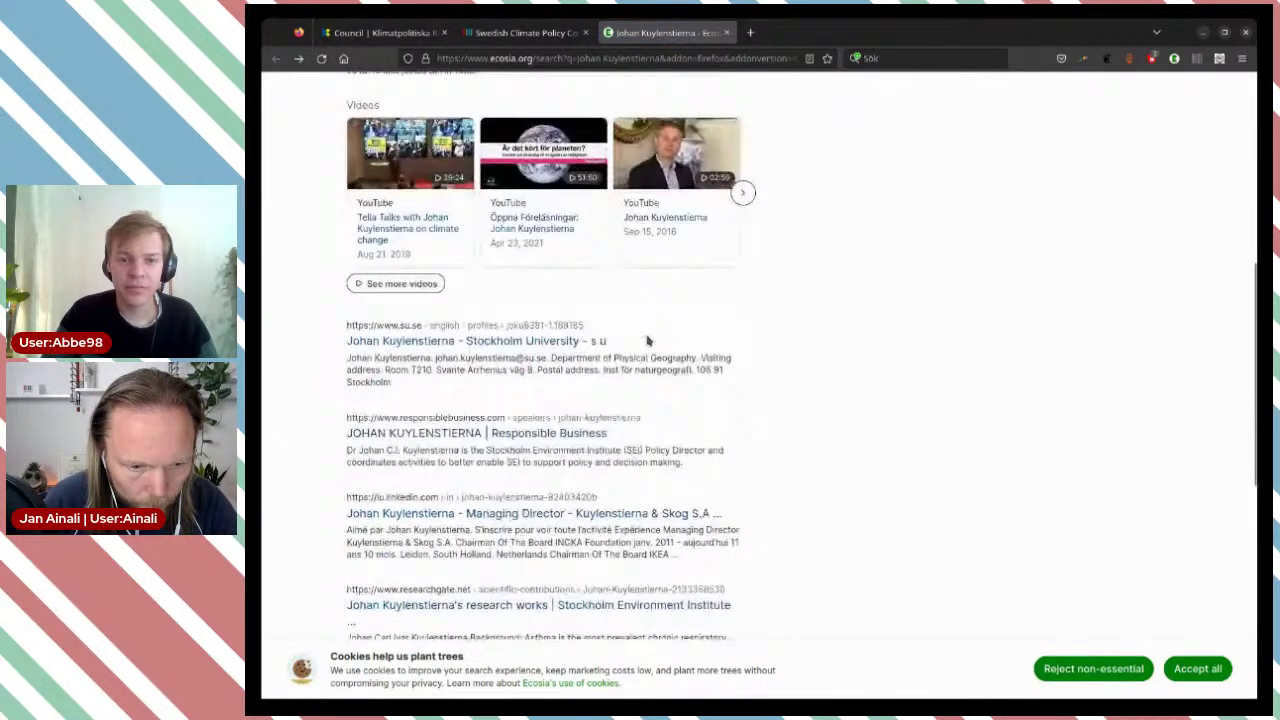
scroll(646, 340, "down", 4)
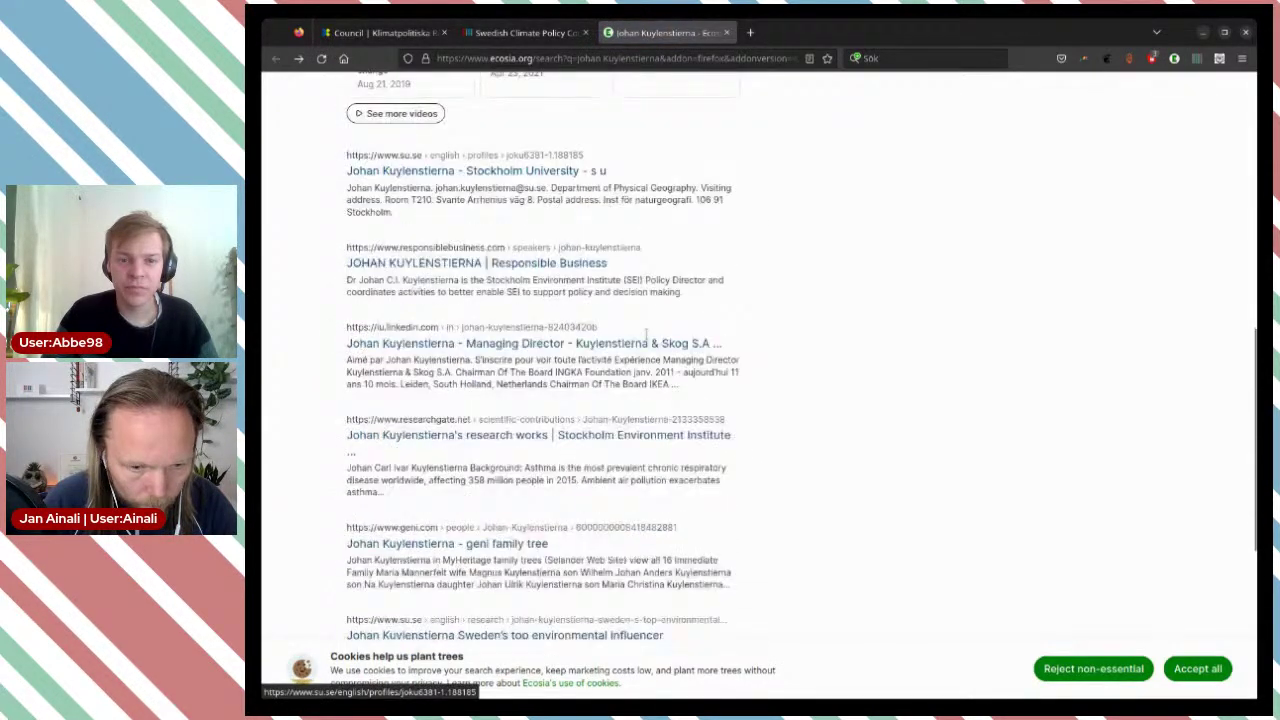
scroll(646, 330, "down", 5)
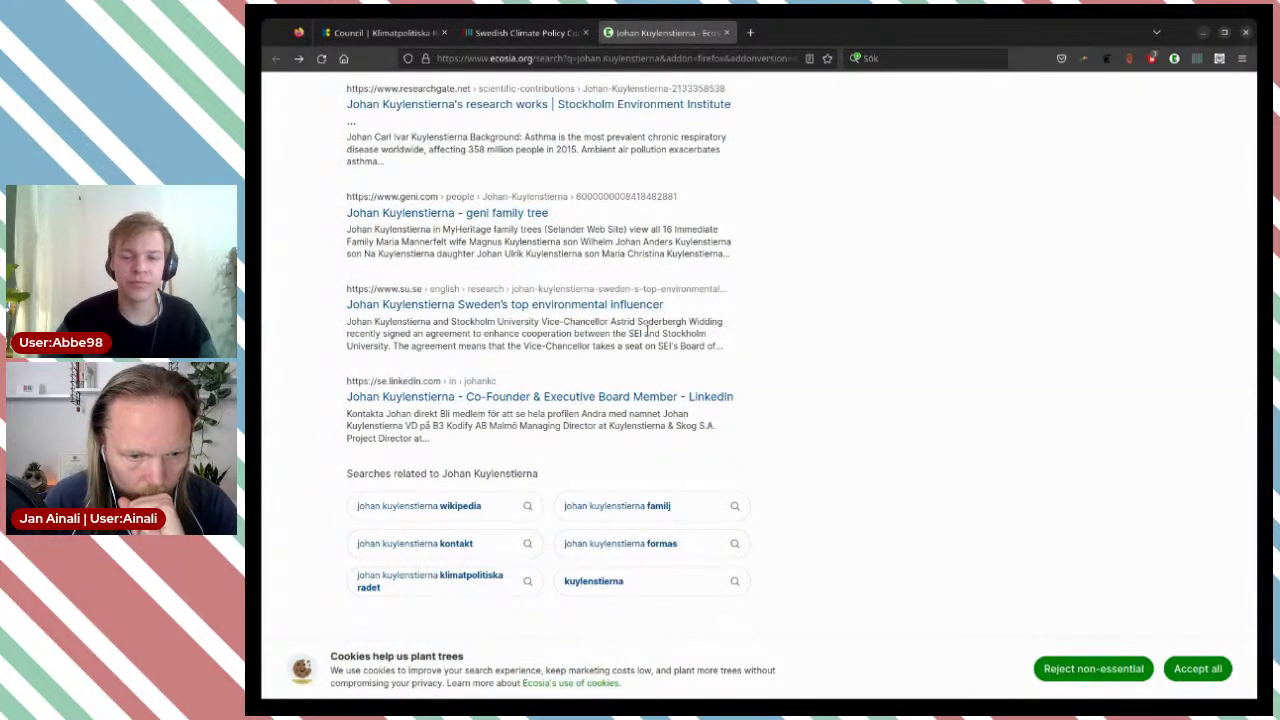
scroll(646, 330, "up", 14)
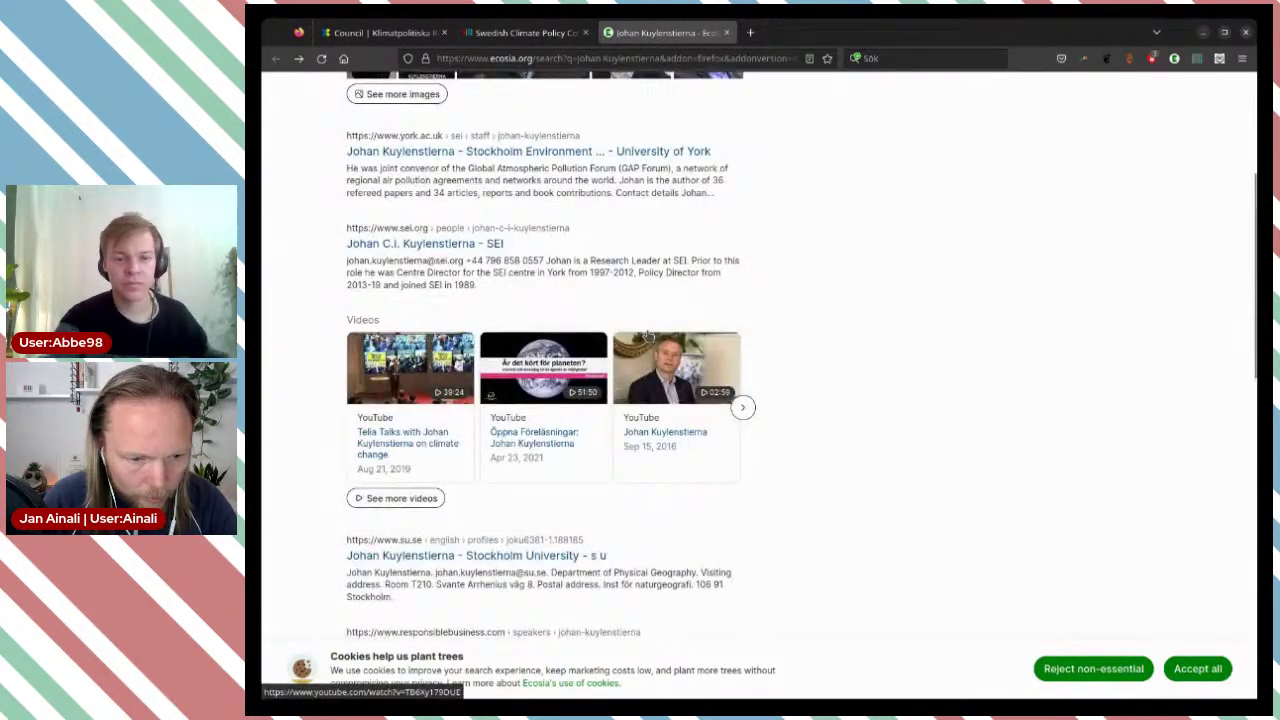
scroll(777, 360, "up", 1)
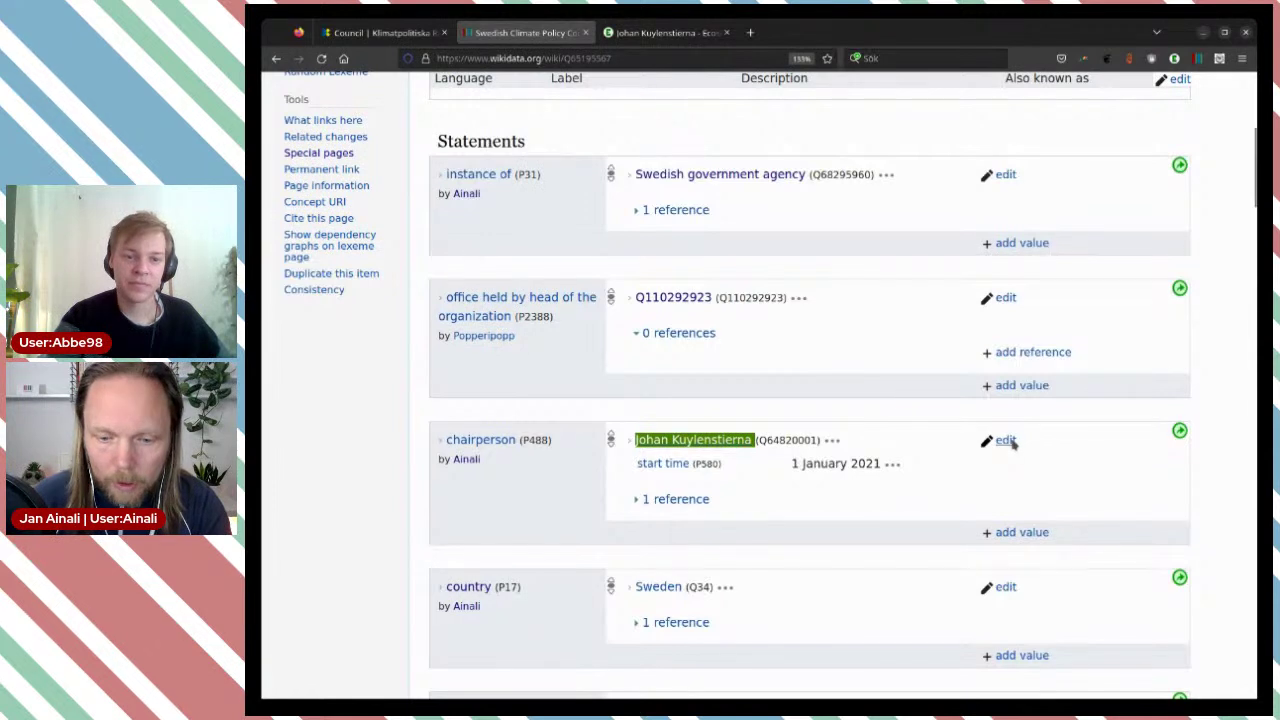
Step: Add an end time qualifier with unknown value to the existing chairperson statement and publish it
left_click(1005, 441)
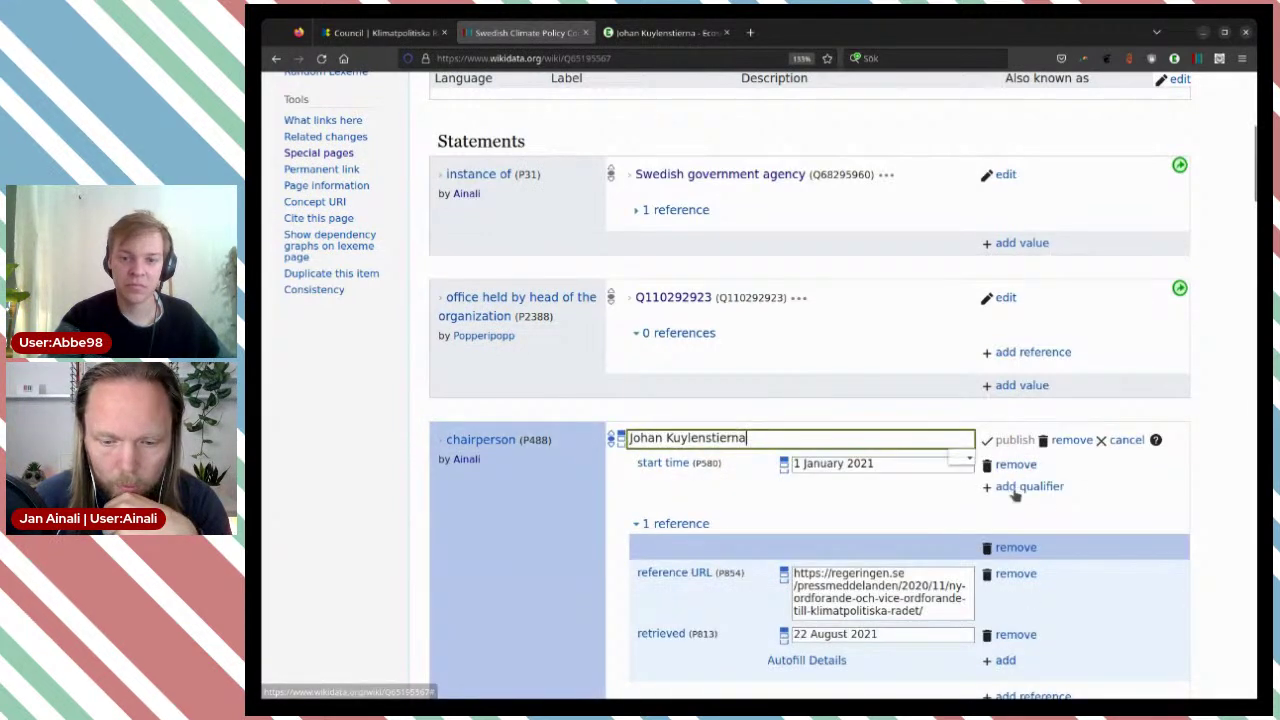
left_click(1020, 488)
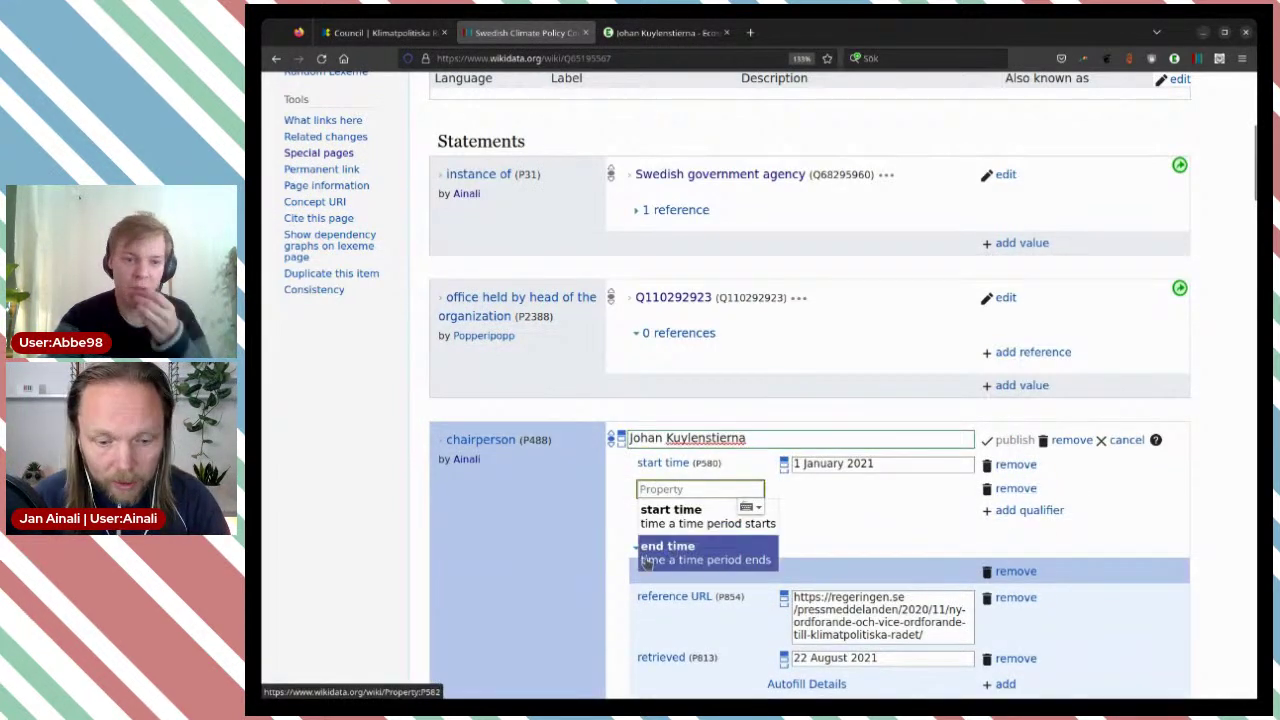
left_click(645, 560)
left_click(784, 490)
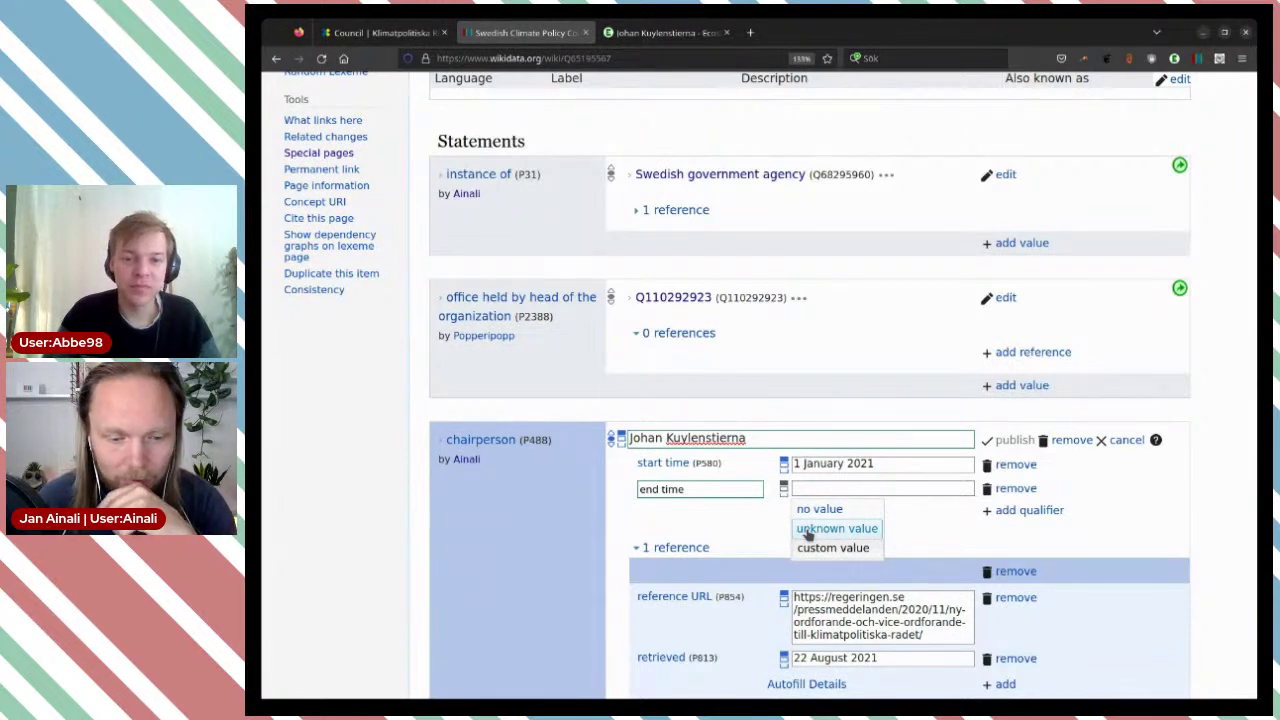
left_click(808, 534)
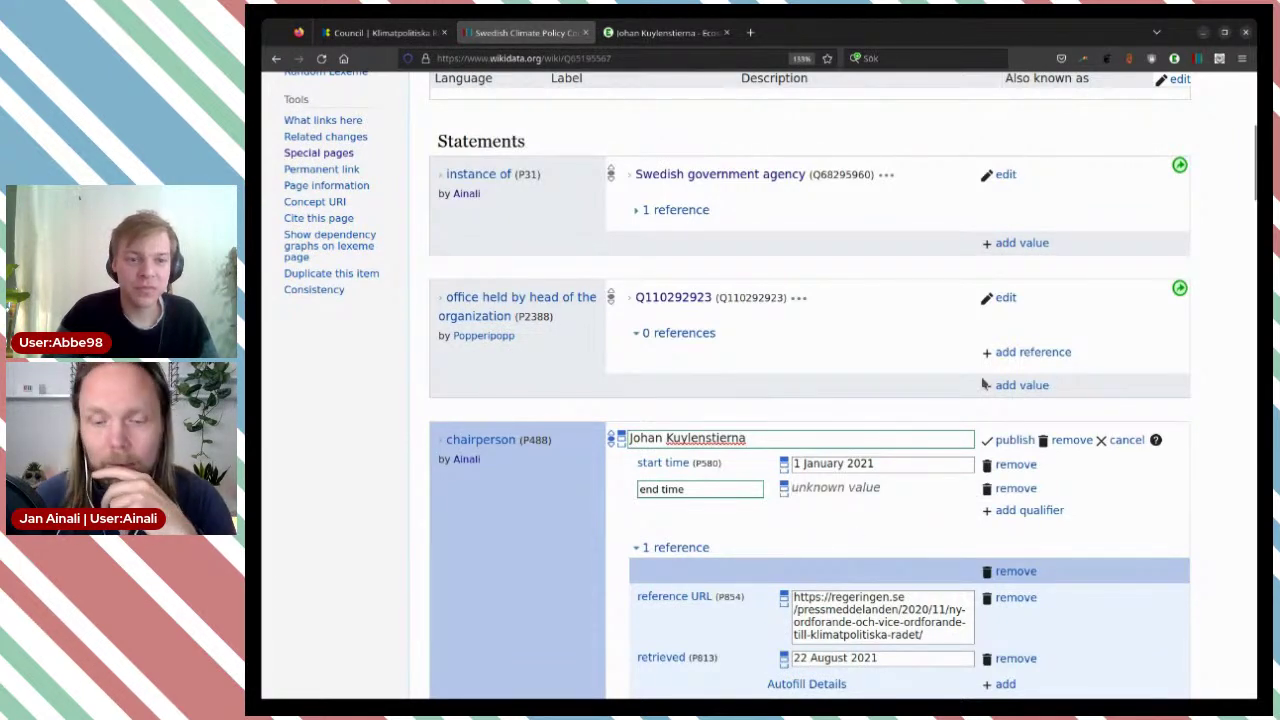
scroll(1091, 497, "down", 5)
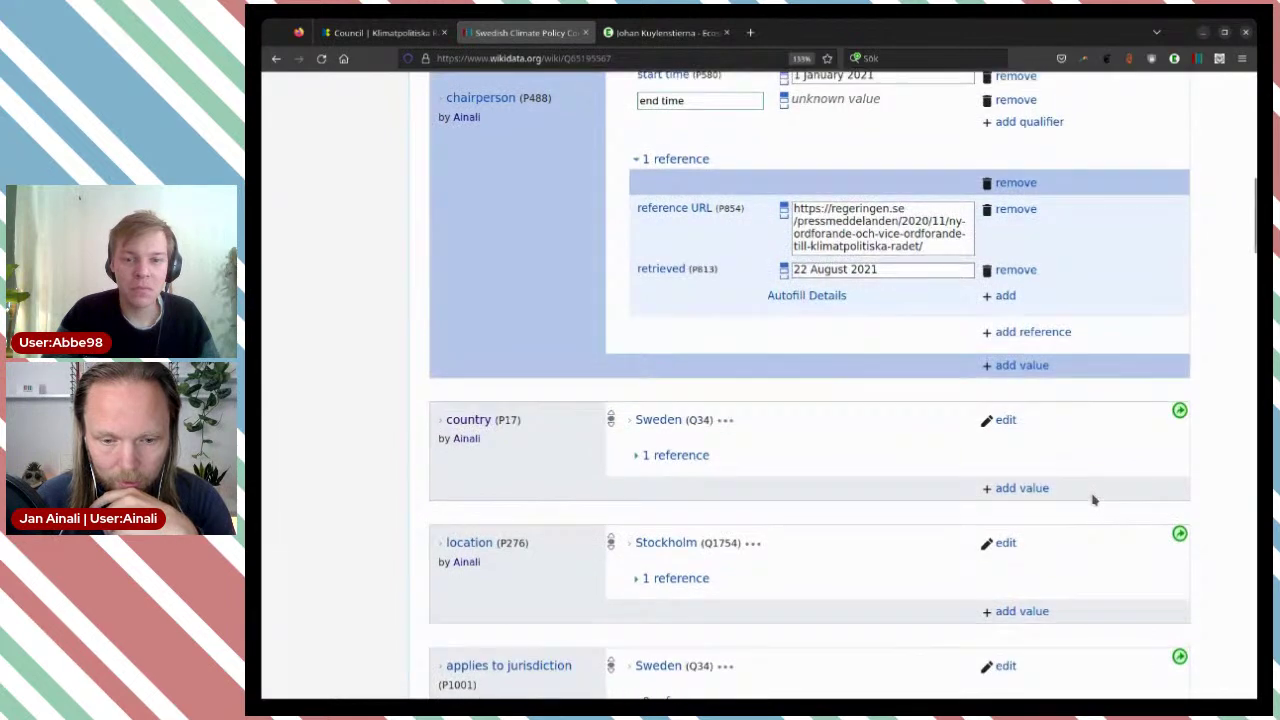
scroll(1093, 500, "up", 4)
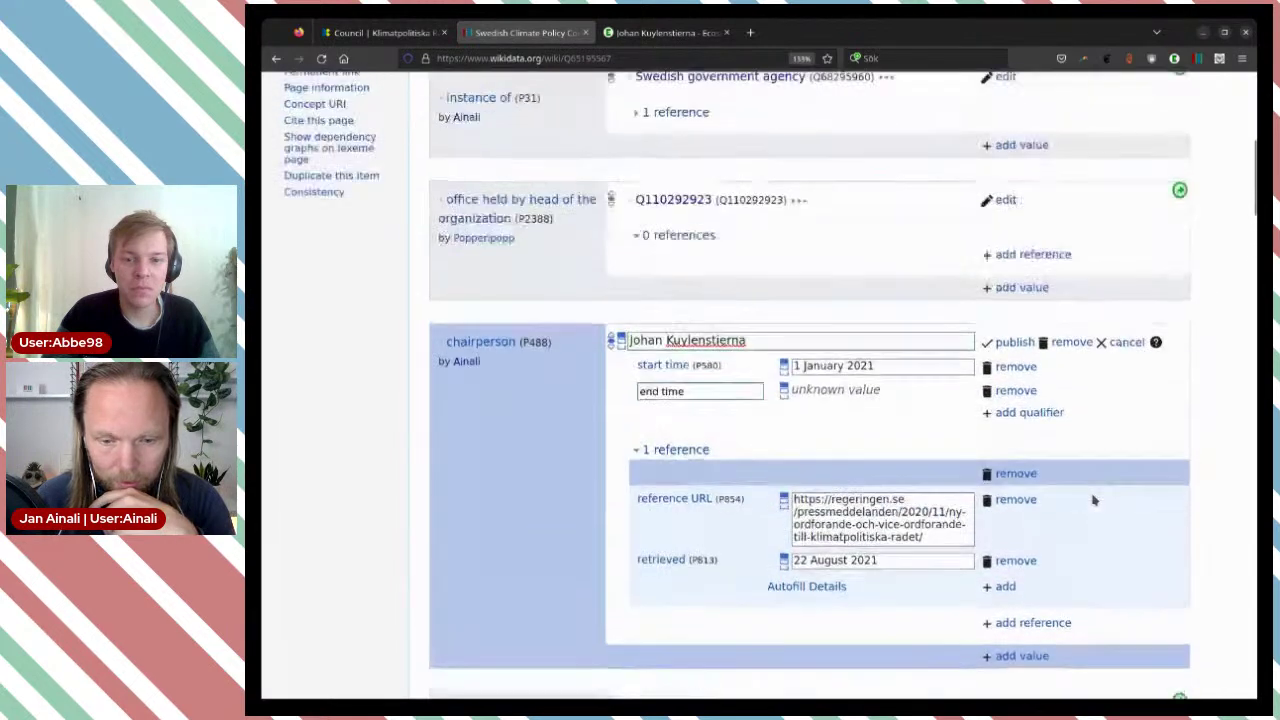
left_click(1015, 342)
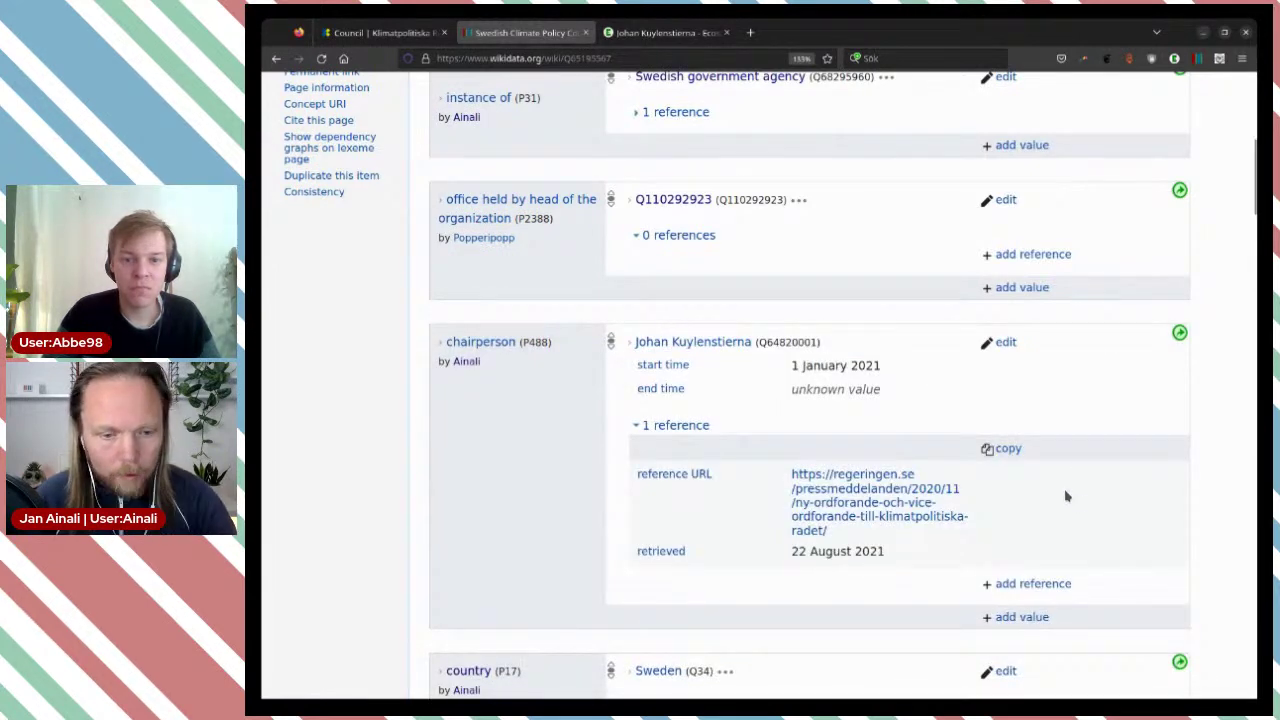
Step: Review the published chairperson statement and check the current chair's name on the council's website
scroll(1017, 484, "down", 2)
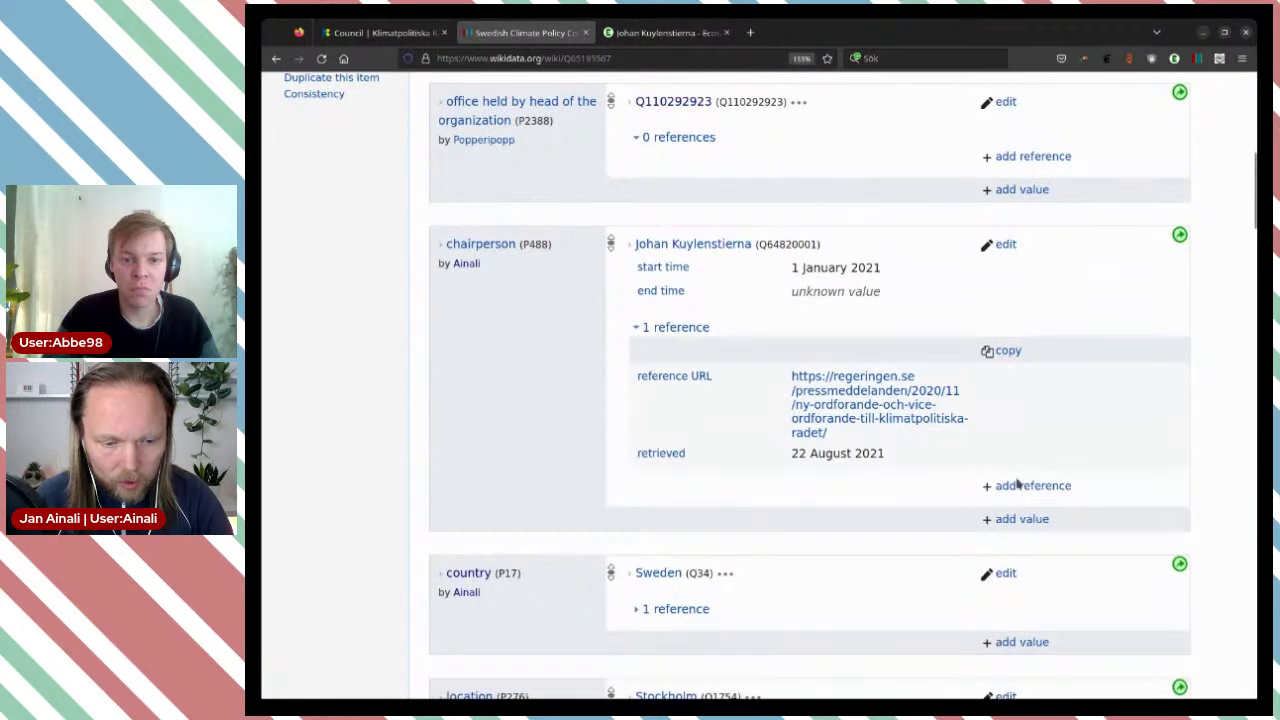
scroll(1017, 484, "up", 4)
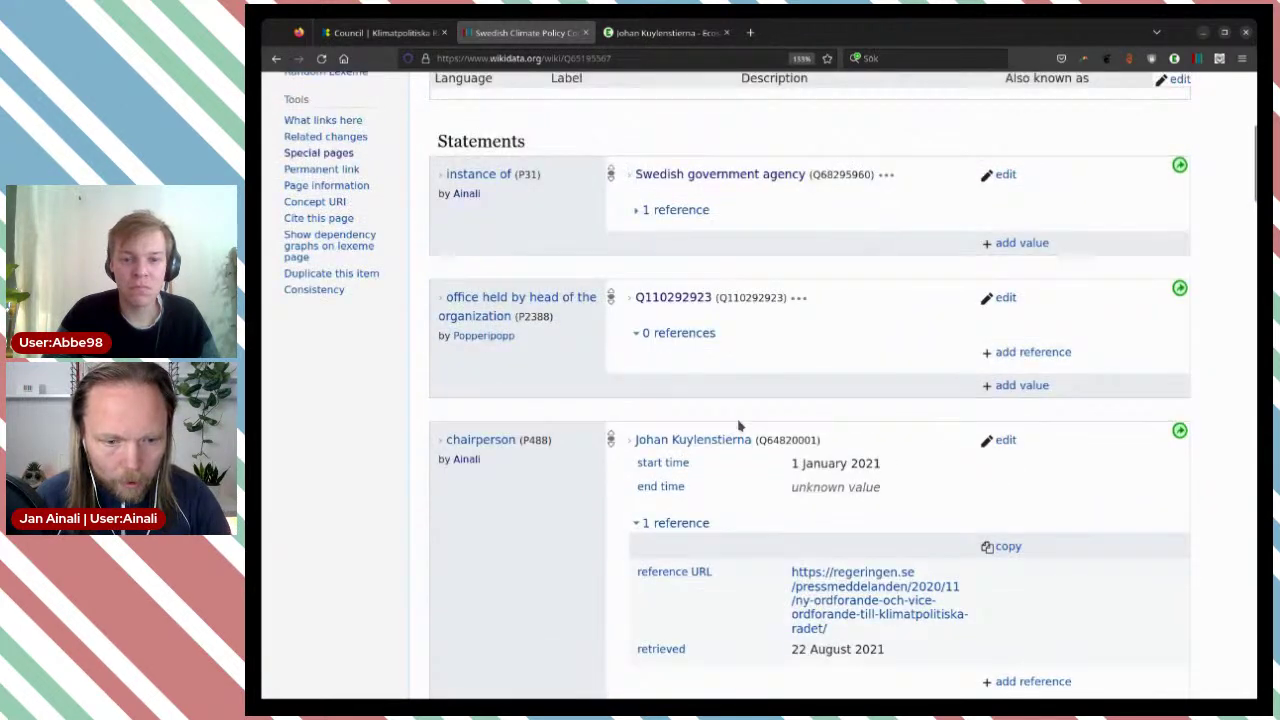
scroll(705, 435, "down", 2)
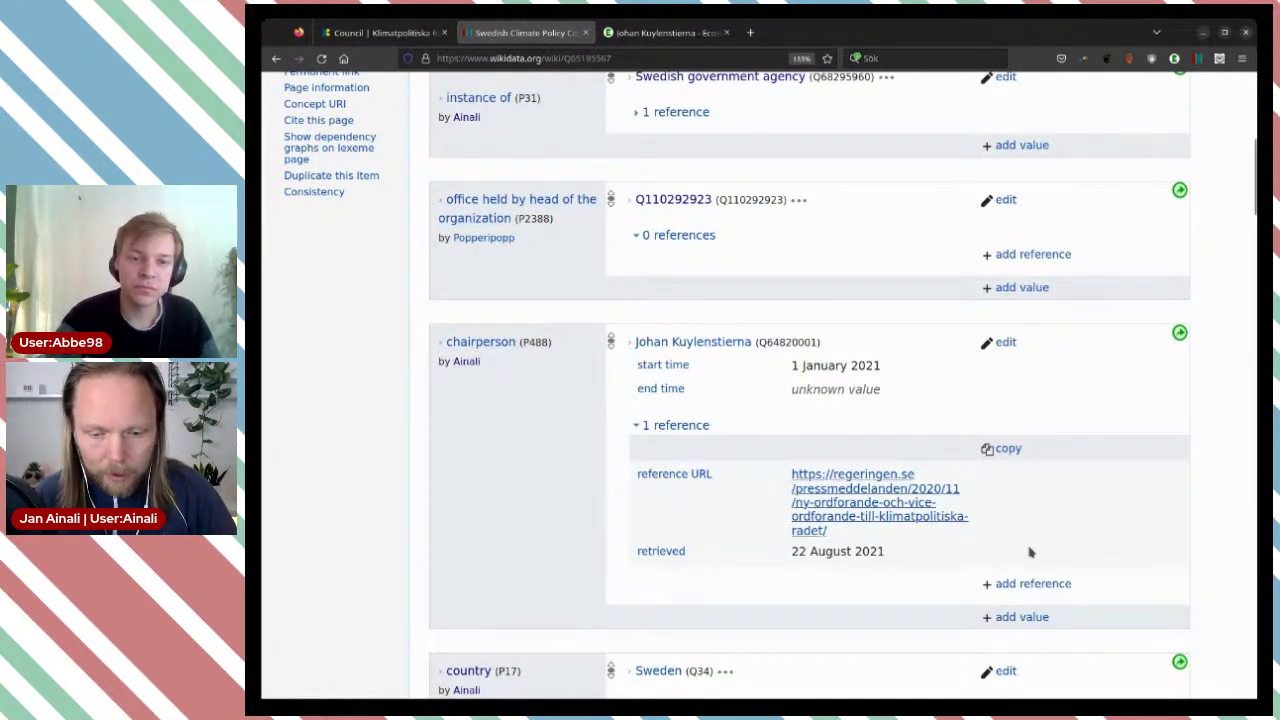
left_click(384, 34)
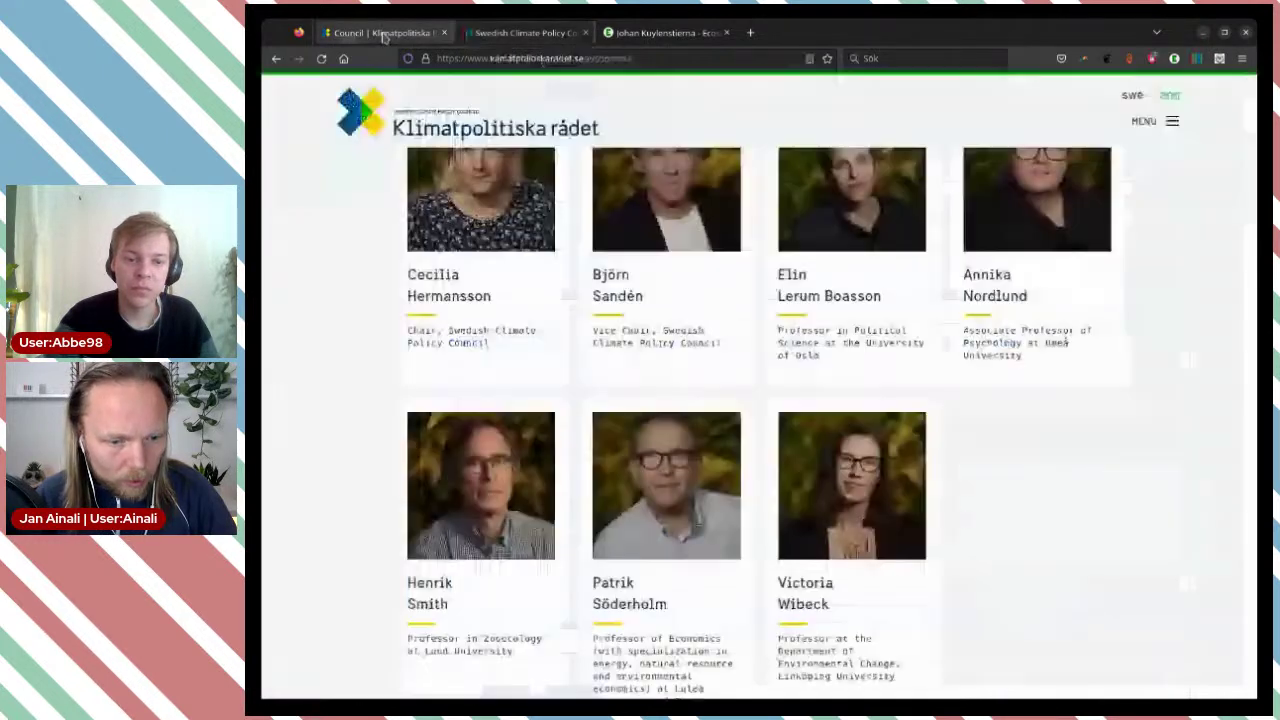
left_click(522, 36)
Step: Start a second chairperson value, look up the current chair by name, and open the matching item separately
left_click(1016, 618)
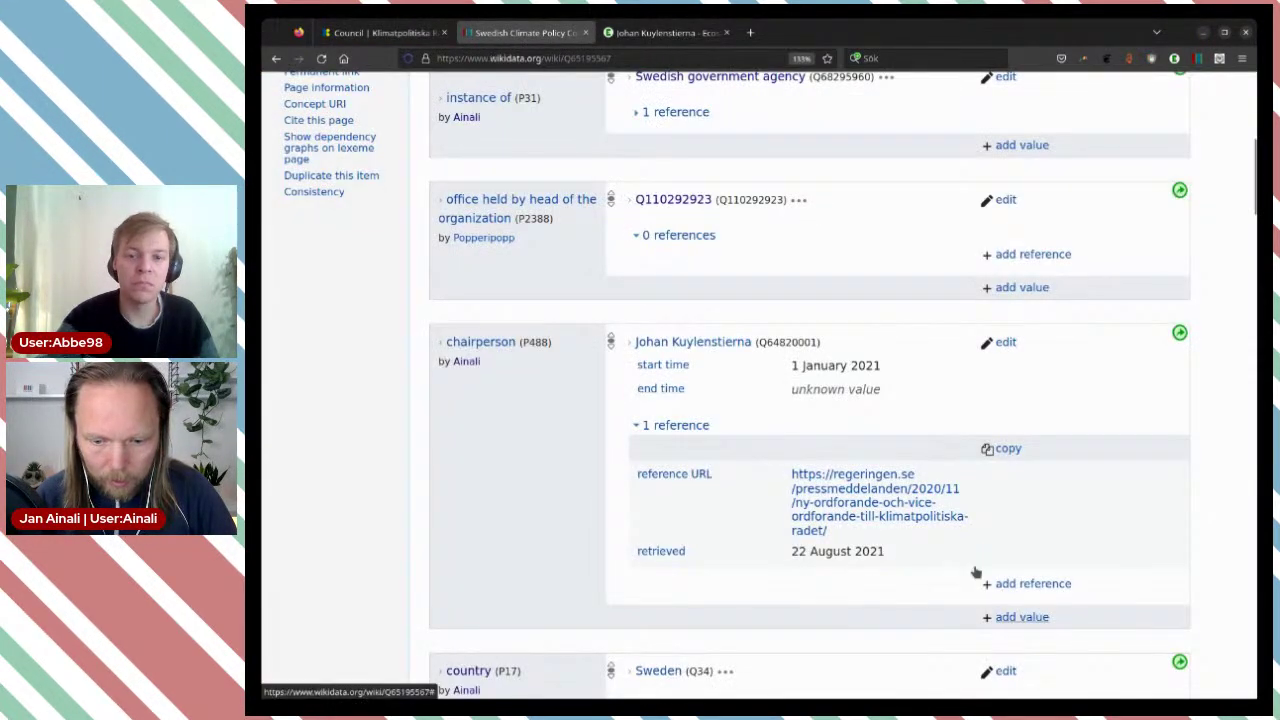
scroll(848, 390, "up", 3)
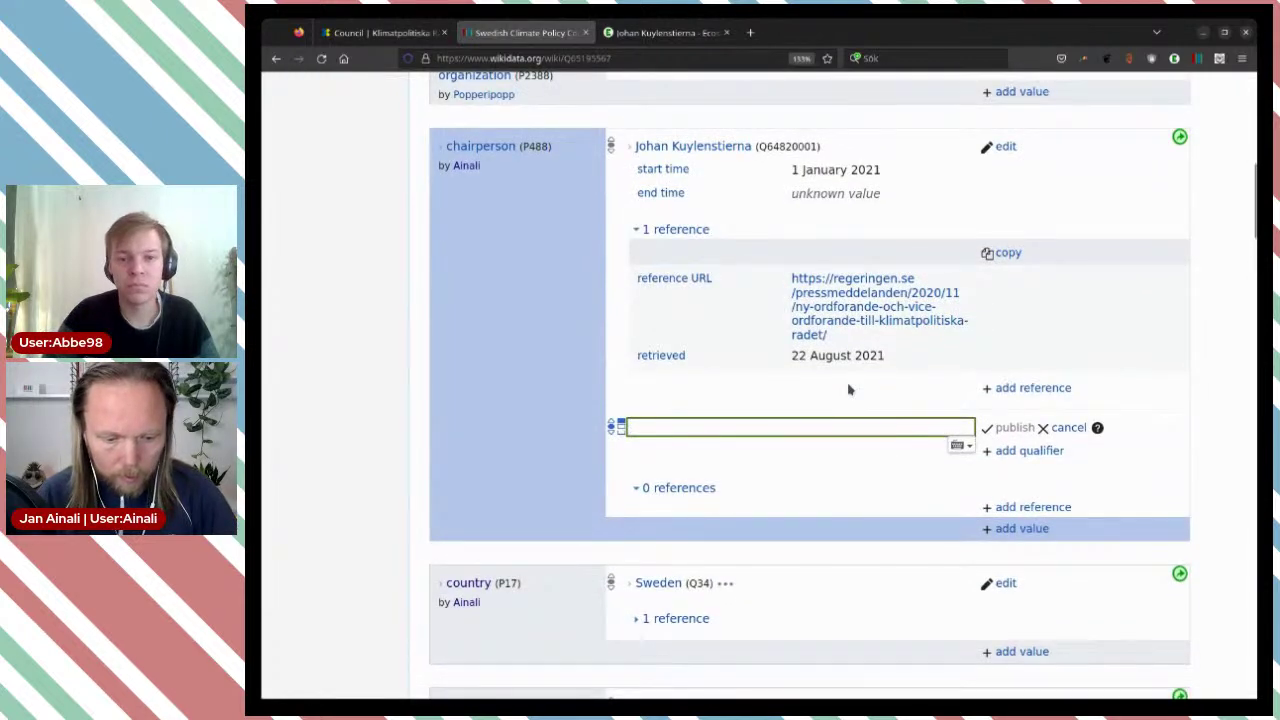
type("cecilia")
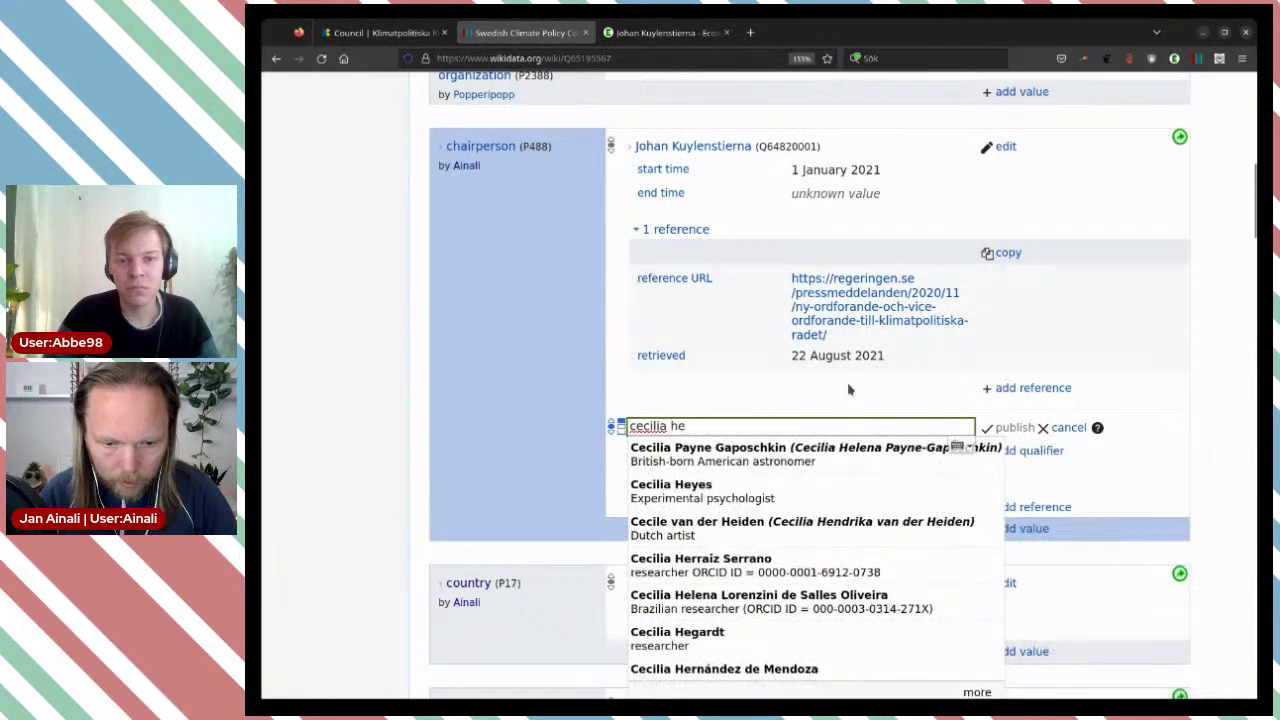
type(" herm")
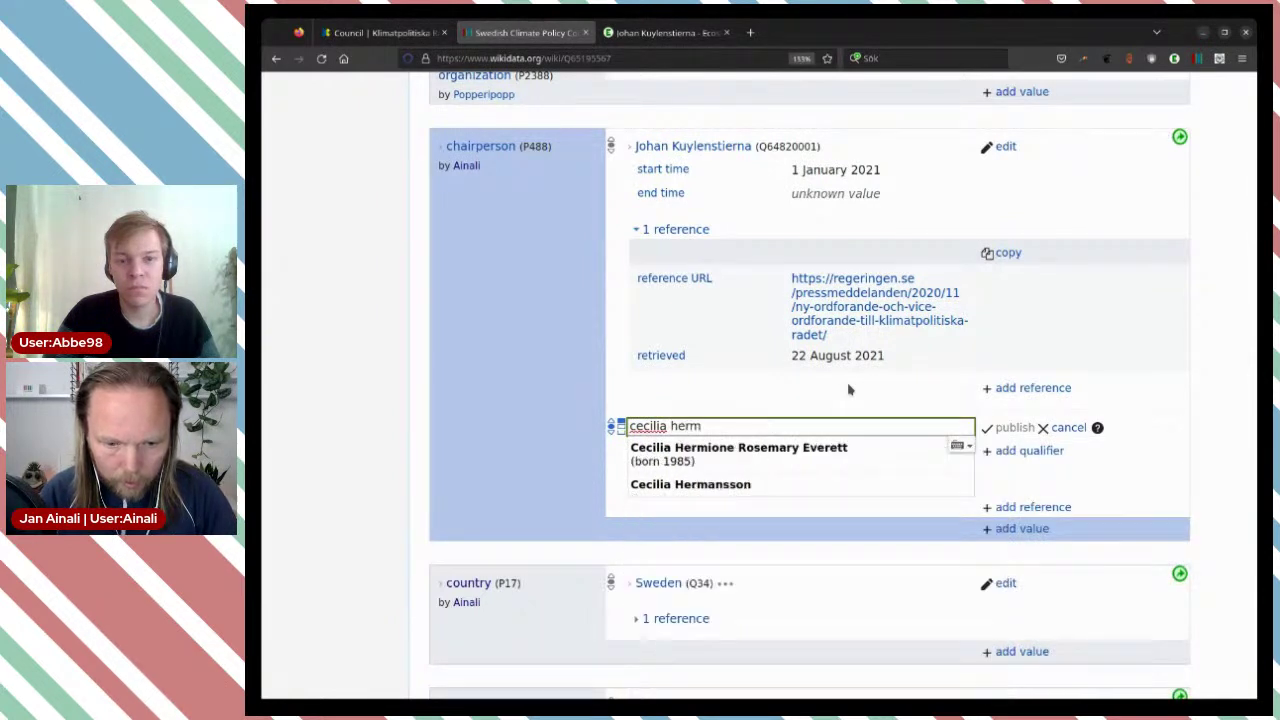
middle_click(736, 486)
key("ctrl+Tab")
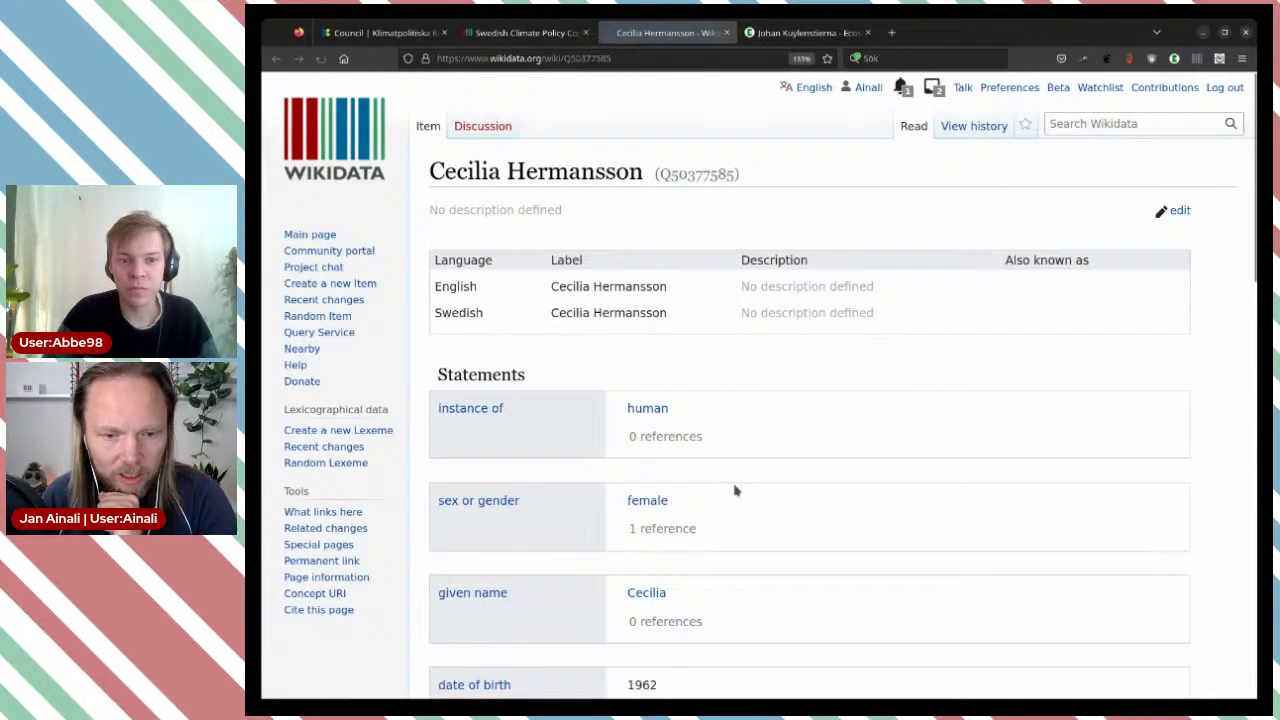
Step: Examine the candidate item's statements and Wikipedia sitelinks, comparing them with the current chair shown on the council's website
scroll(769, 337, "down", 5)
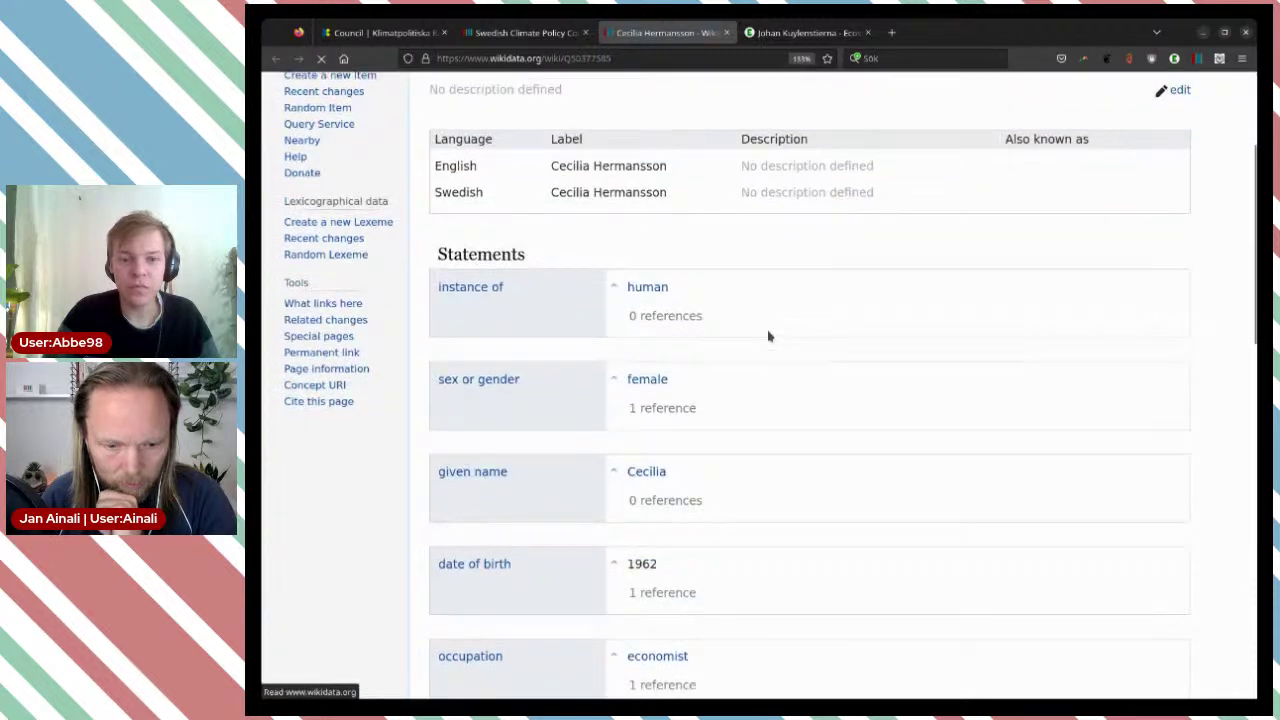
scroll(769, 337, "down", 8)
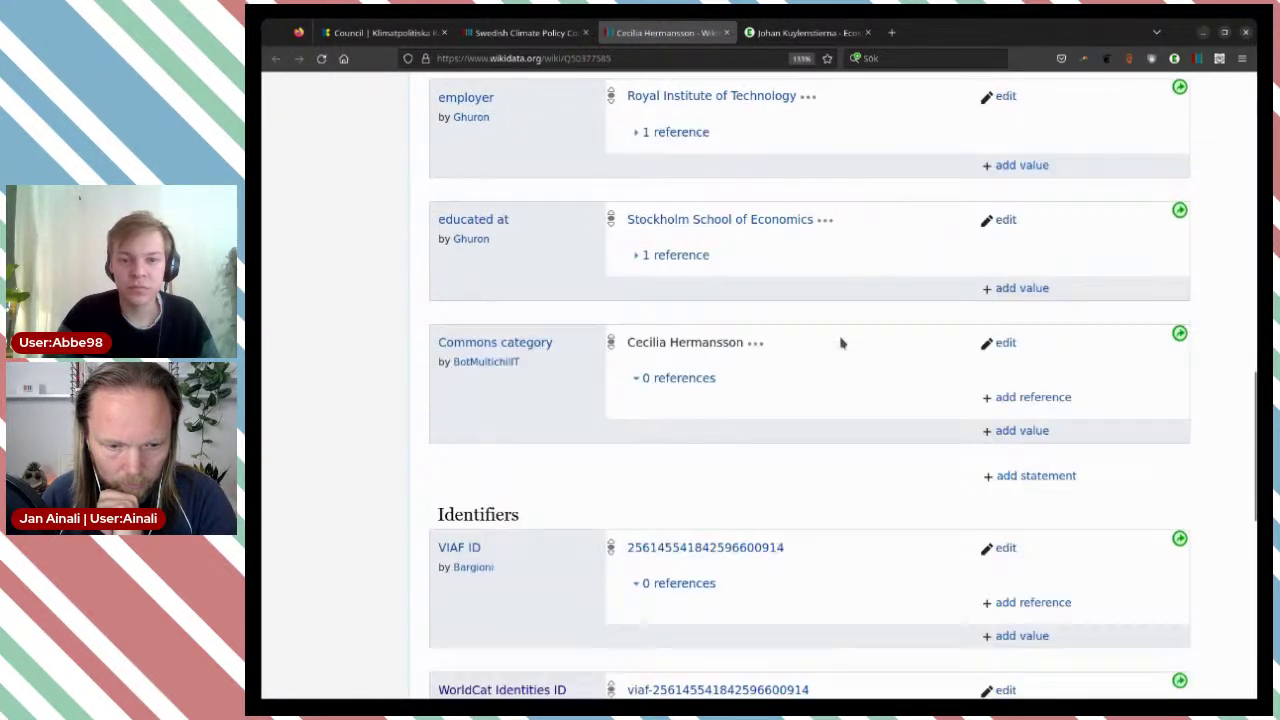
scroll(841, 343, "up", 5)
scroll(841, 343, "up", 2)
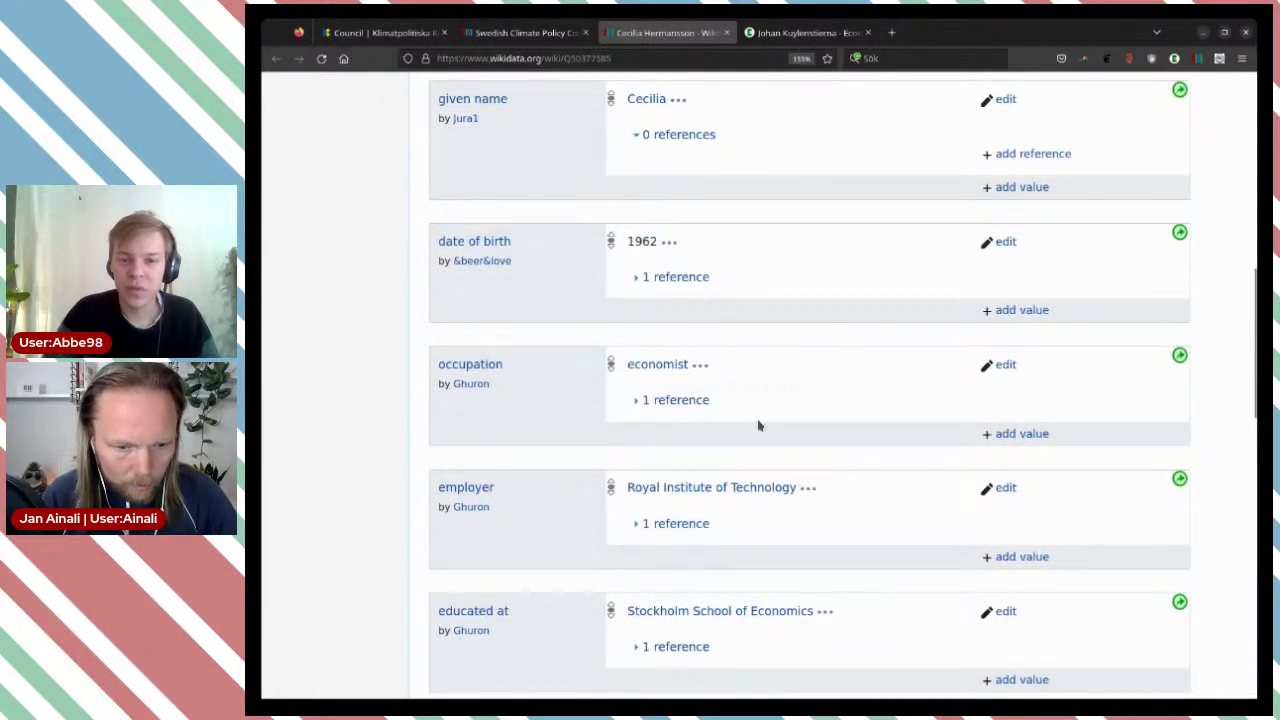
scroll(921, 449, "down", 2)
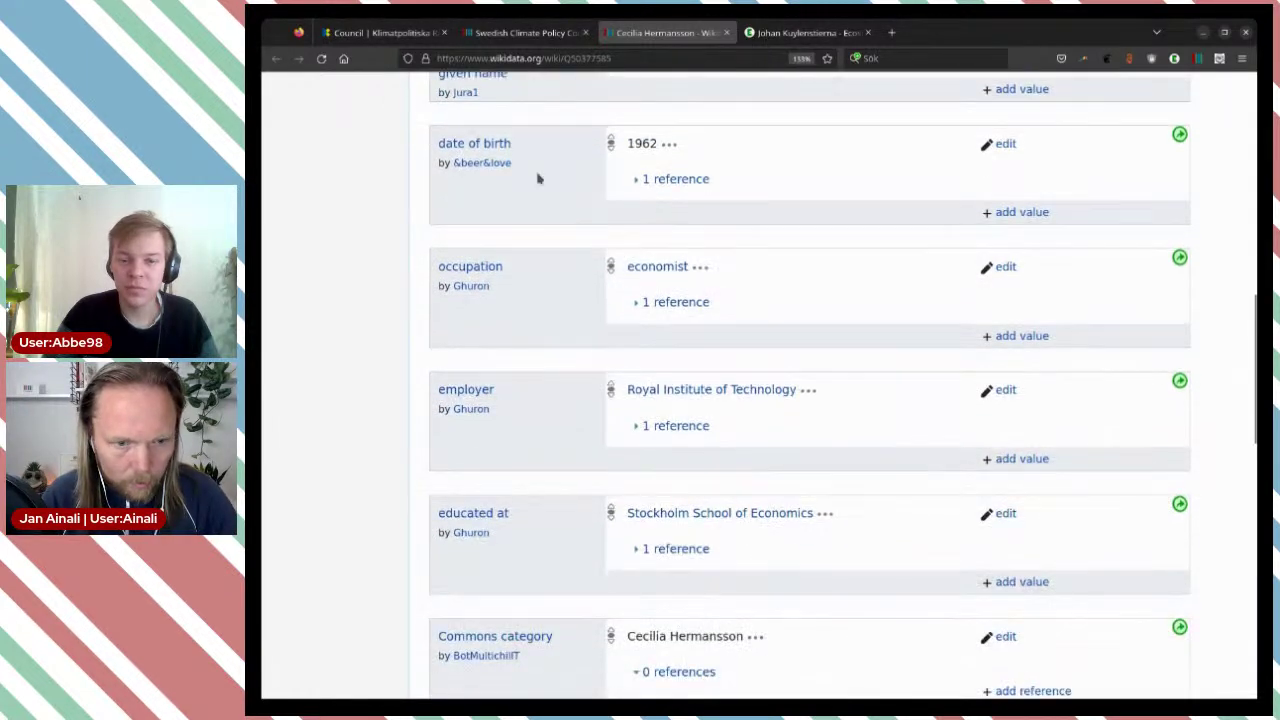
left_click(406, 38)
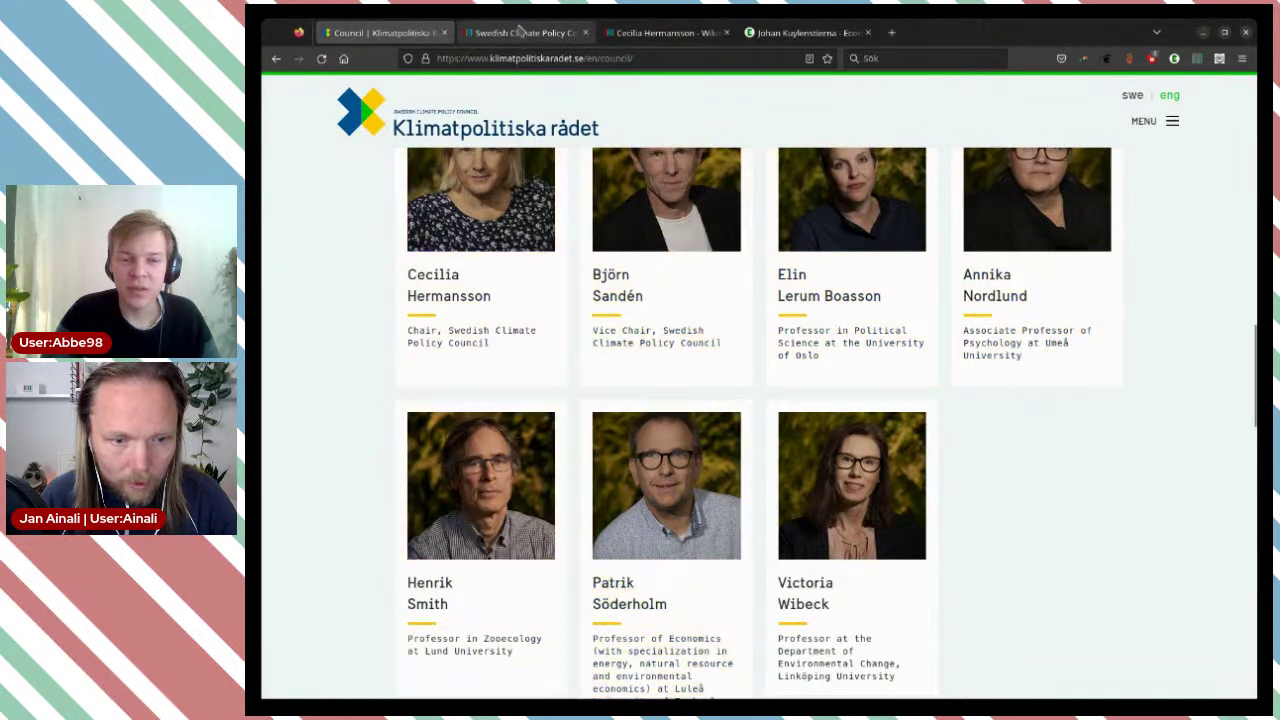
left_click(665, 32)
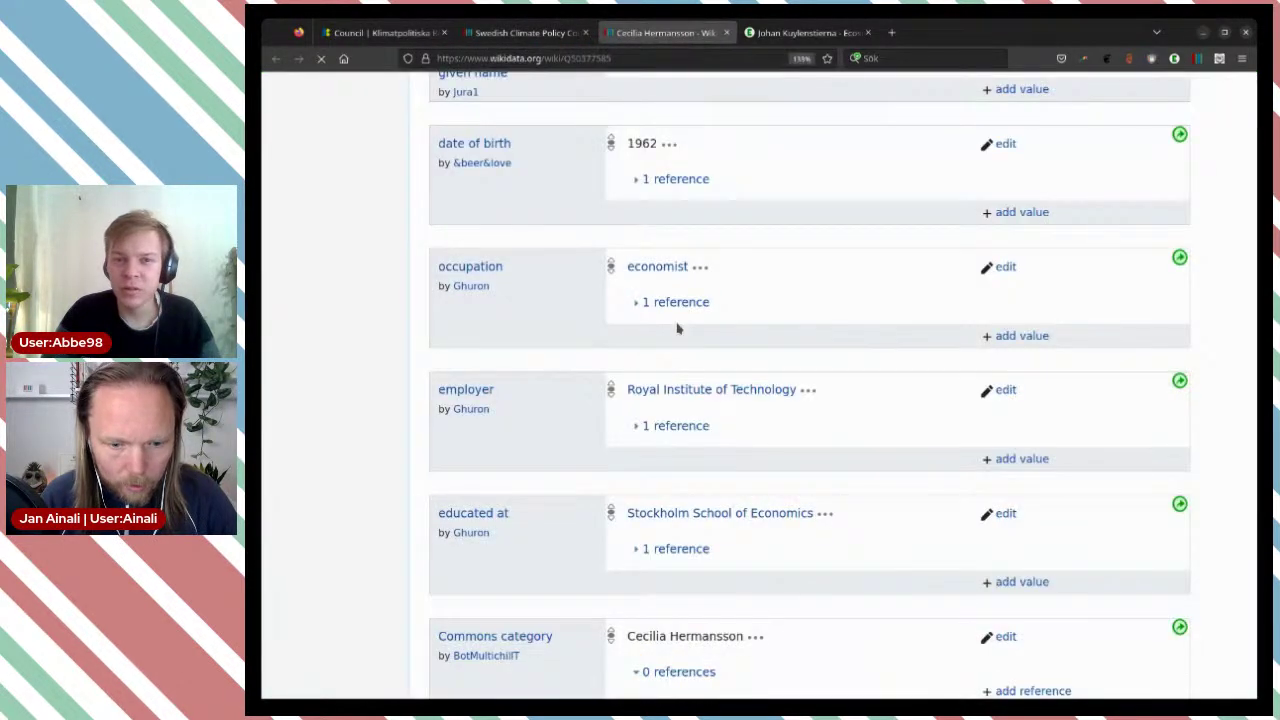
scroll(735, 407, "down", 3)
scroll(735, 407, "down", 10)
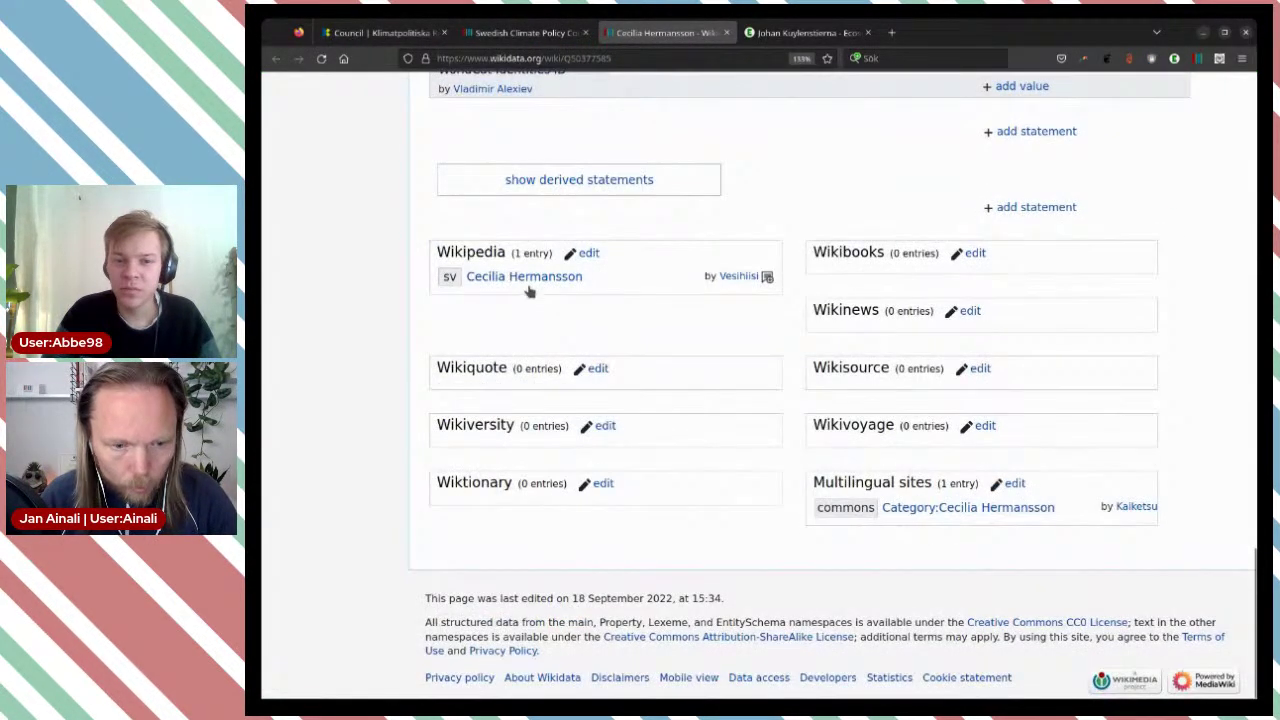
Step: Open the candidate's Swedish Wikipedia article and examine what it says about the role in Klimatpolitiska rådet and its sources
middle_click(524, 279)
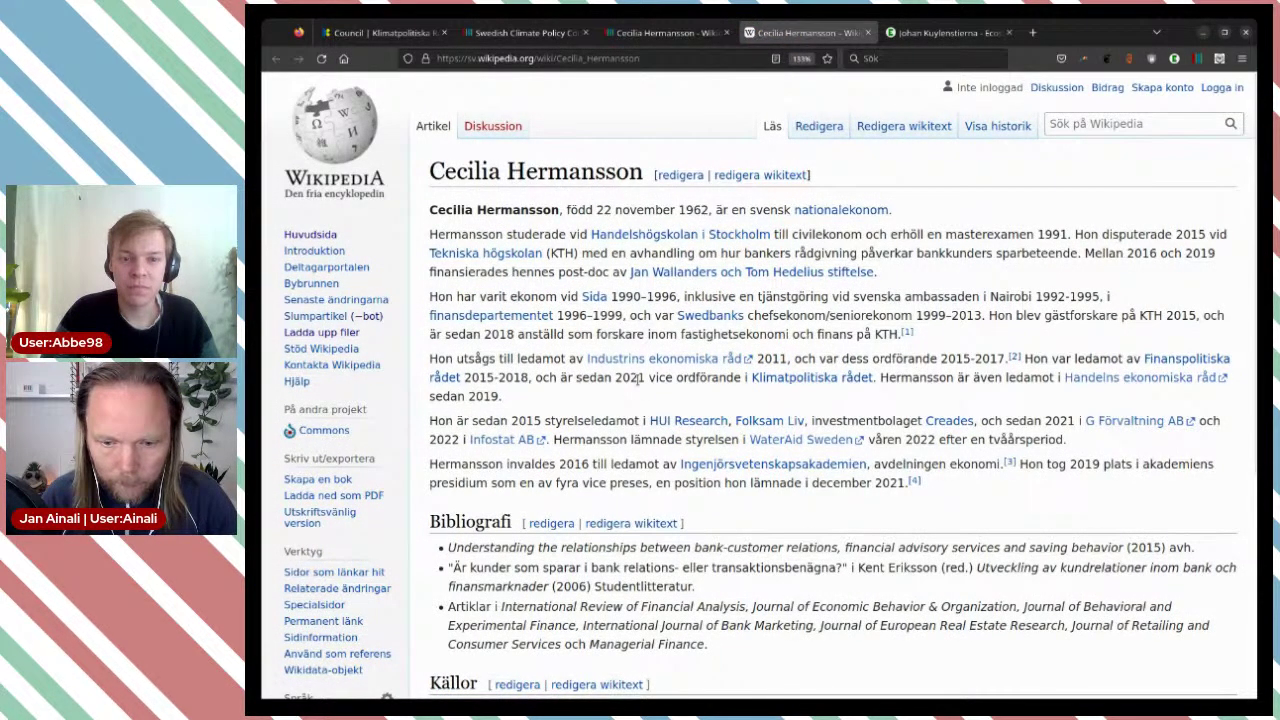
left_click_drag(637, 378, 614, 378)
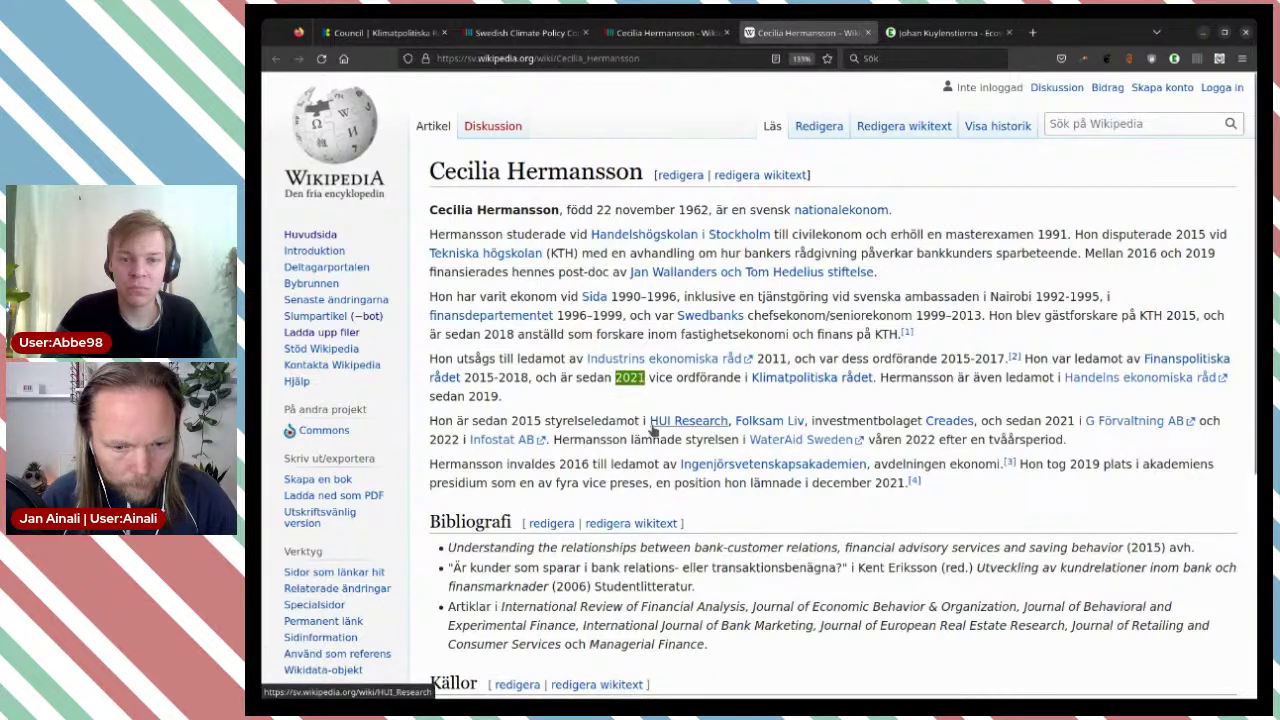
mouse_move(652, 428)
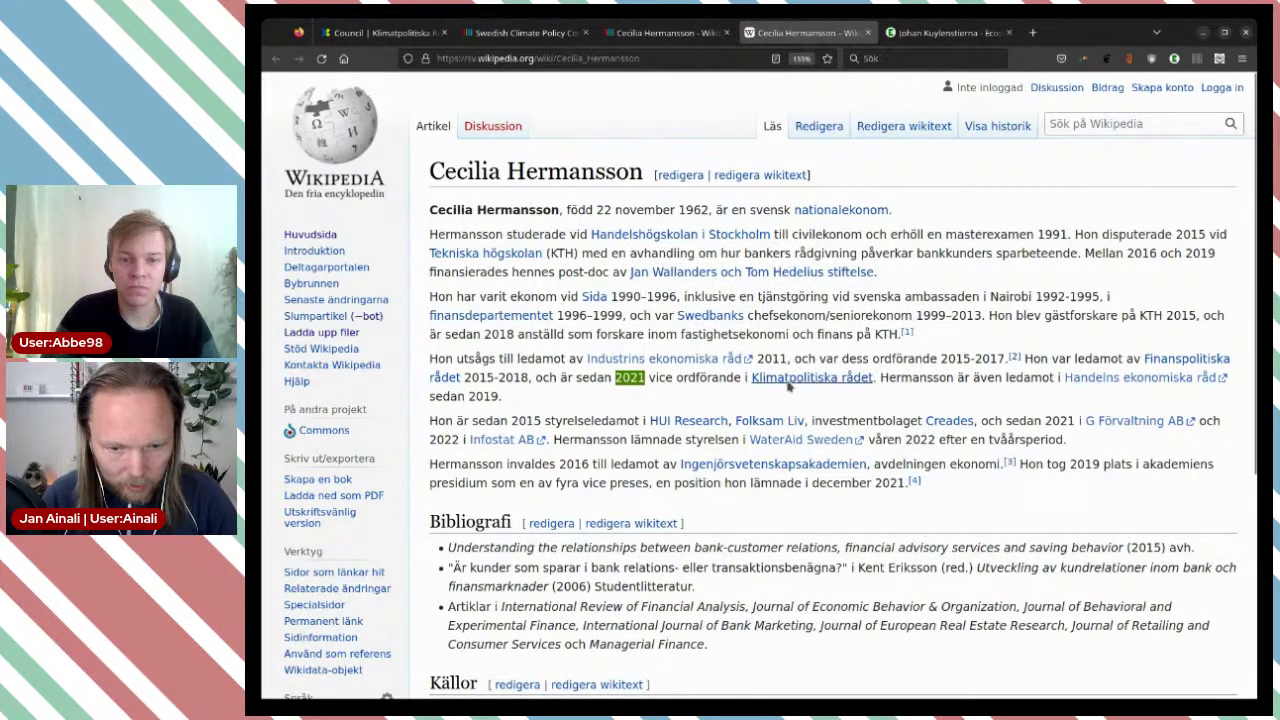
mouse_move(712, 463)
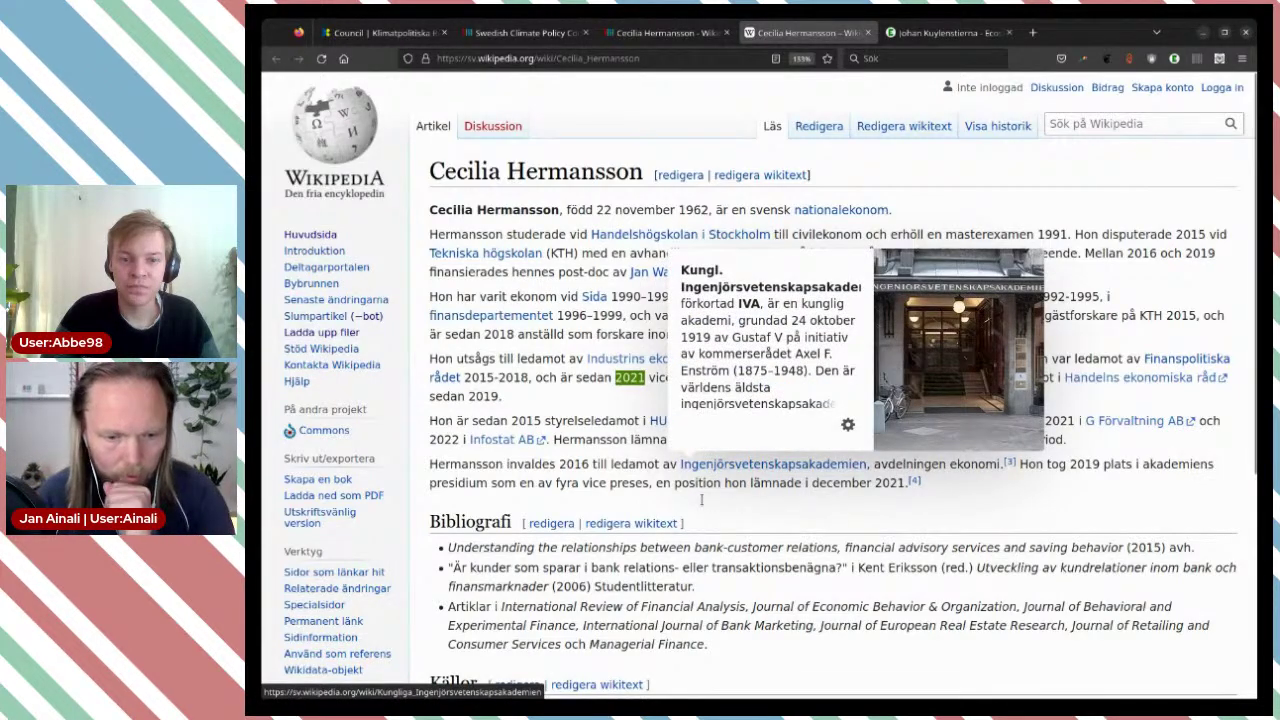
scroll(725, 523, "down", 3)
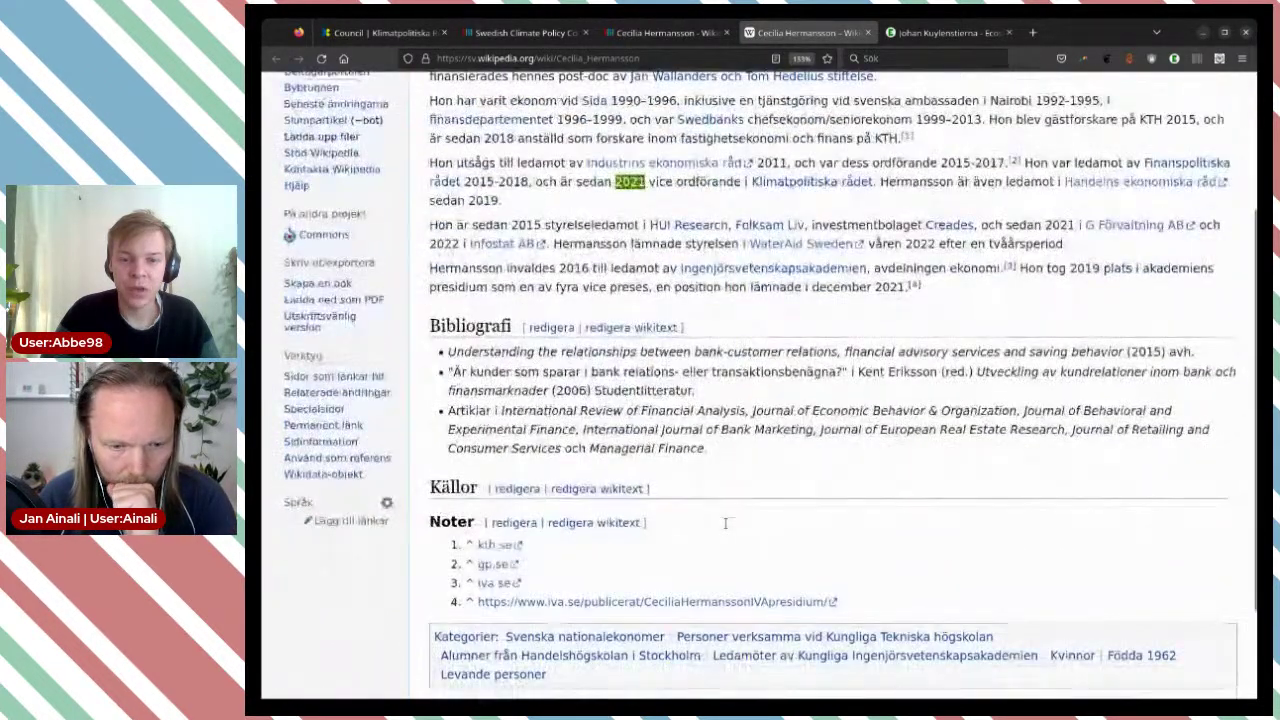
scroll(725, 523, "up", 3)
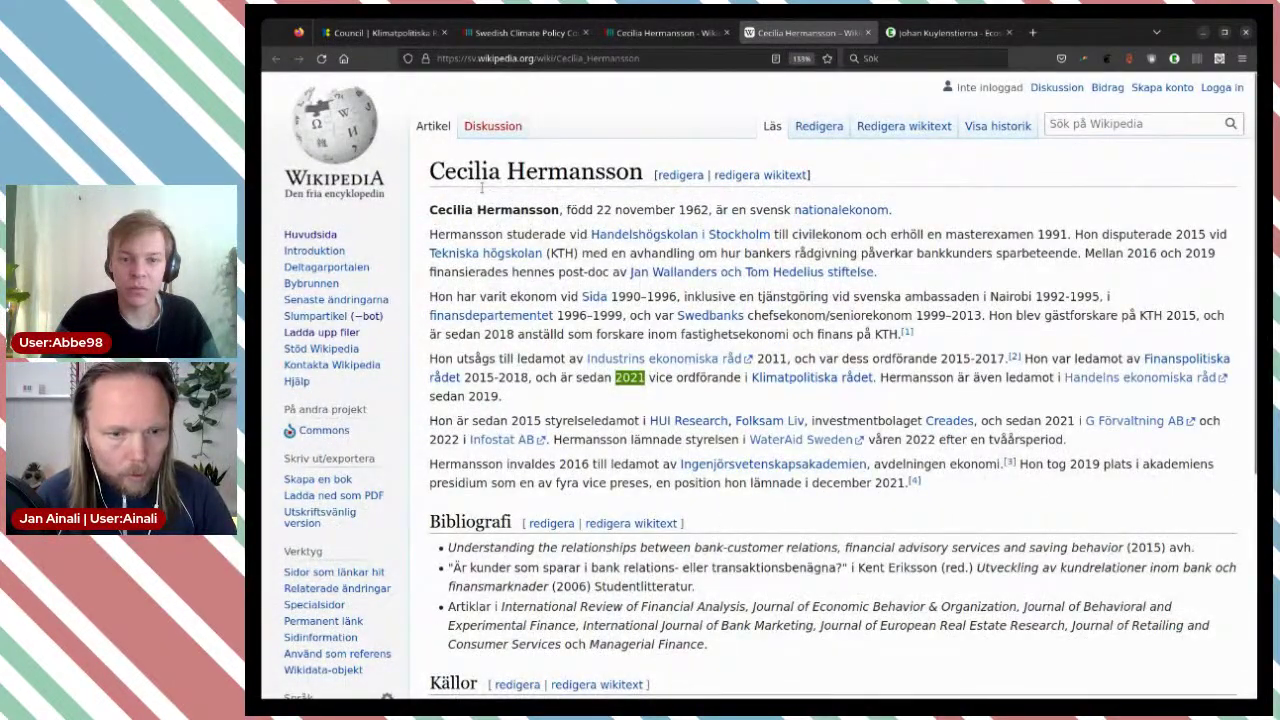
Step: Copy the candidate's name from the article and search Ecosia for it together with "ordförande klimatpolitiska rådet"
left_click_drag(430, 170, 643, 162)
key("ctrl+c")
left_click(944, 33)
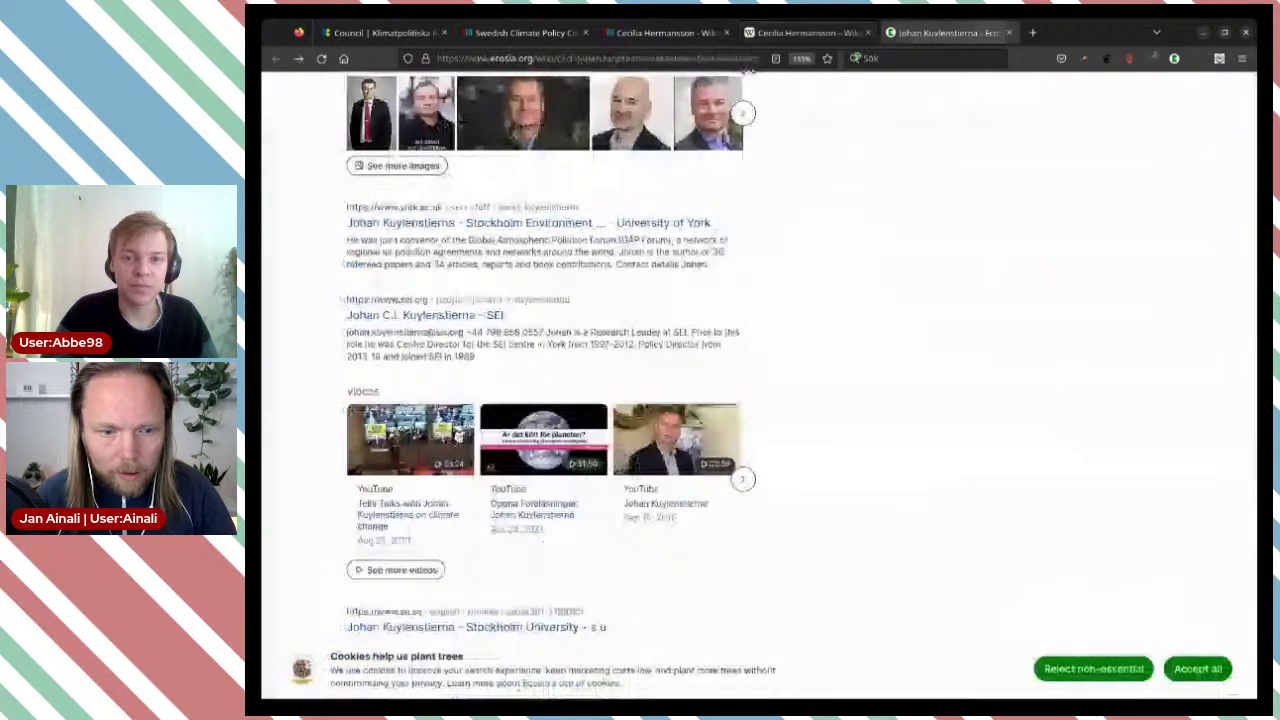
scroll(480, 120, "up", 3)
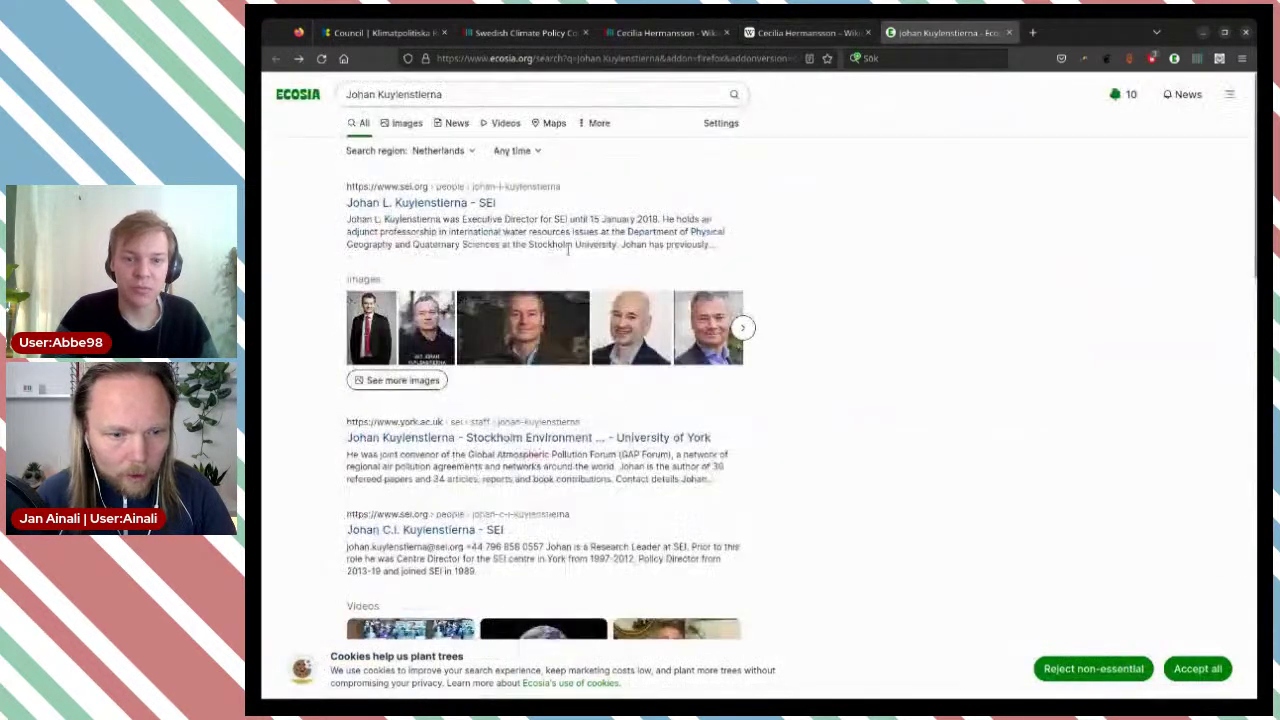
left_click(461, 97)
key("ctrl+a")
key("ctrl+v")
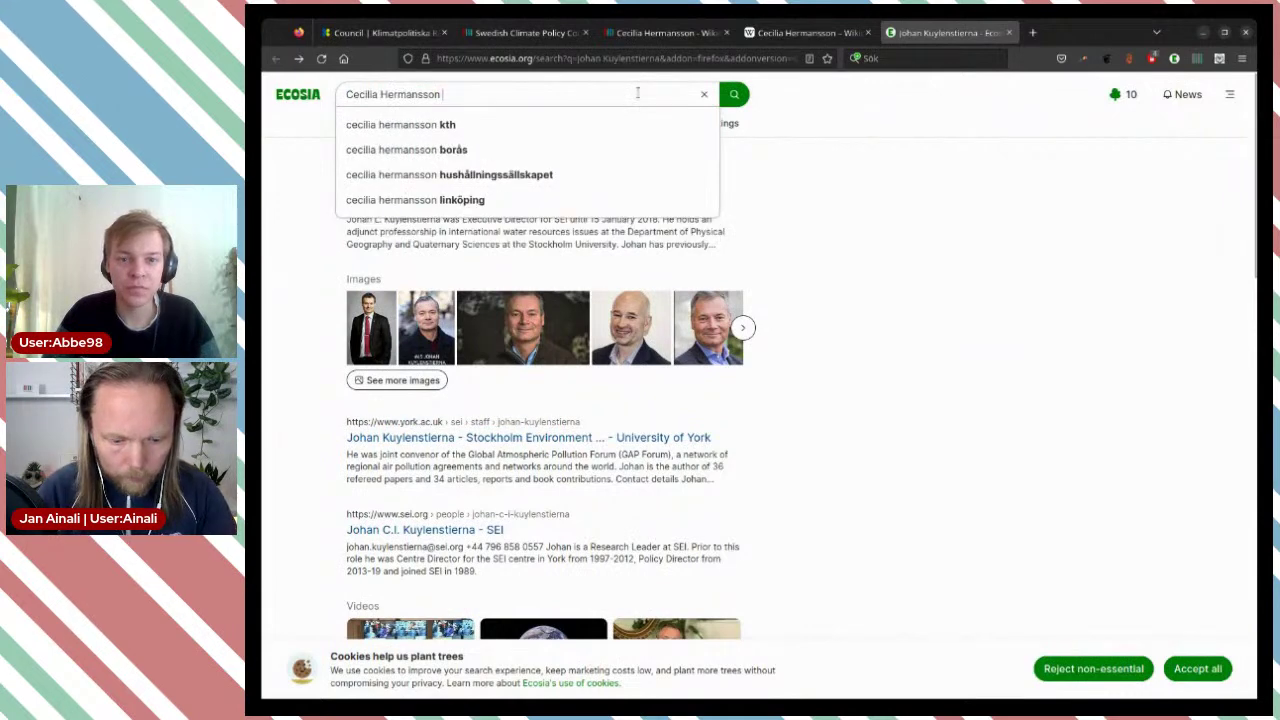
type("ordförande klimatpolitiska r")
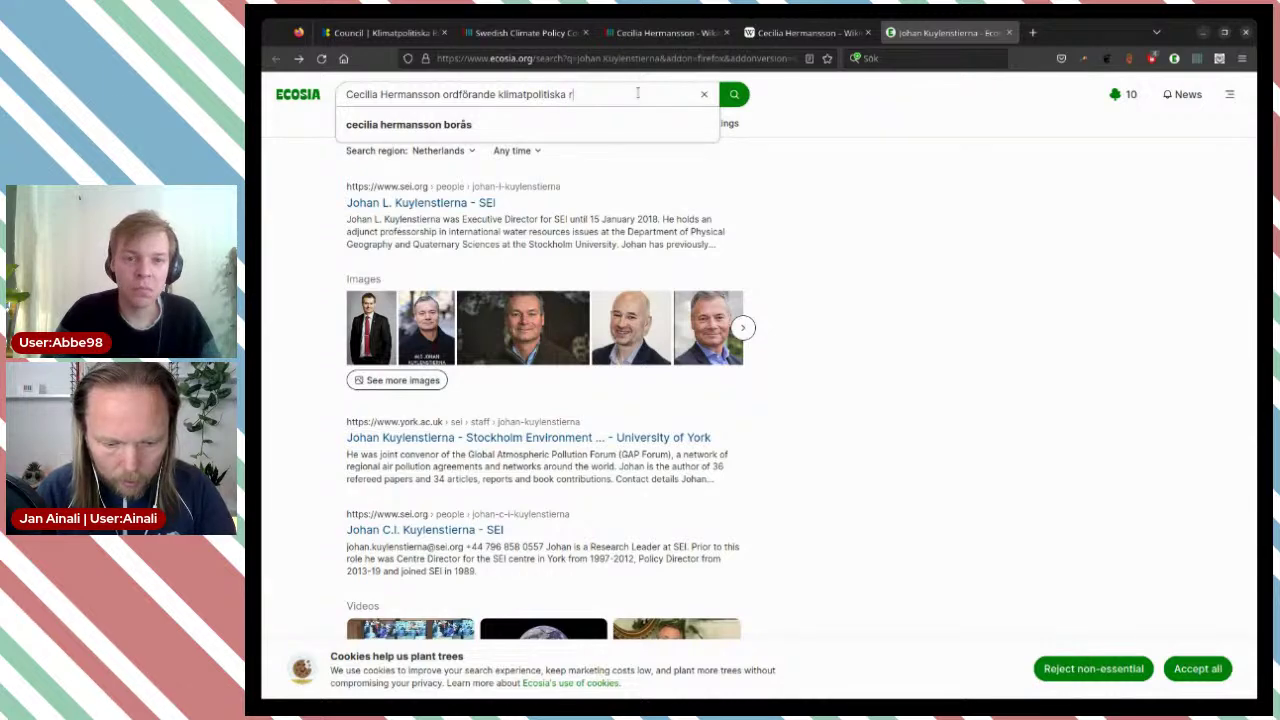
type("ådet")
key("Return")
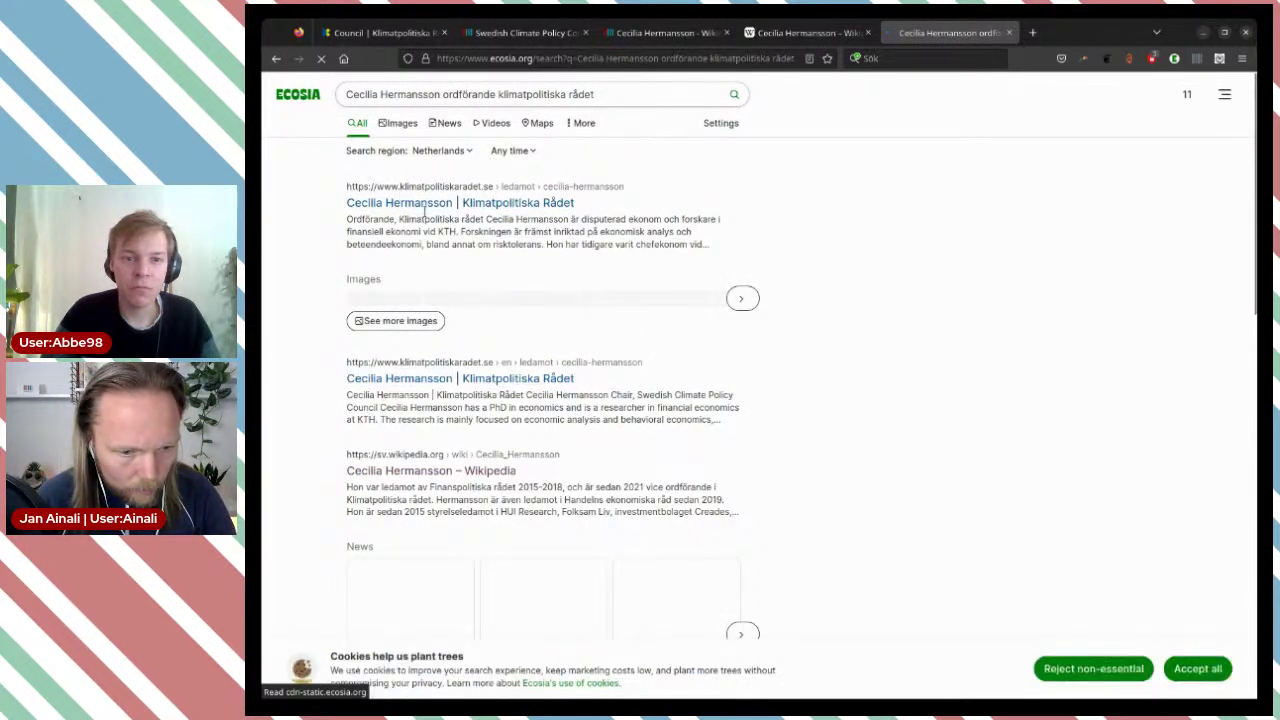
Step: Look through the search results and open the miljo-utveckling.se article about the council's new chair
scroll(540, 298, "down", 3)
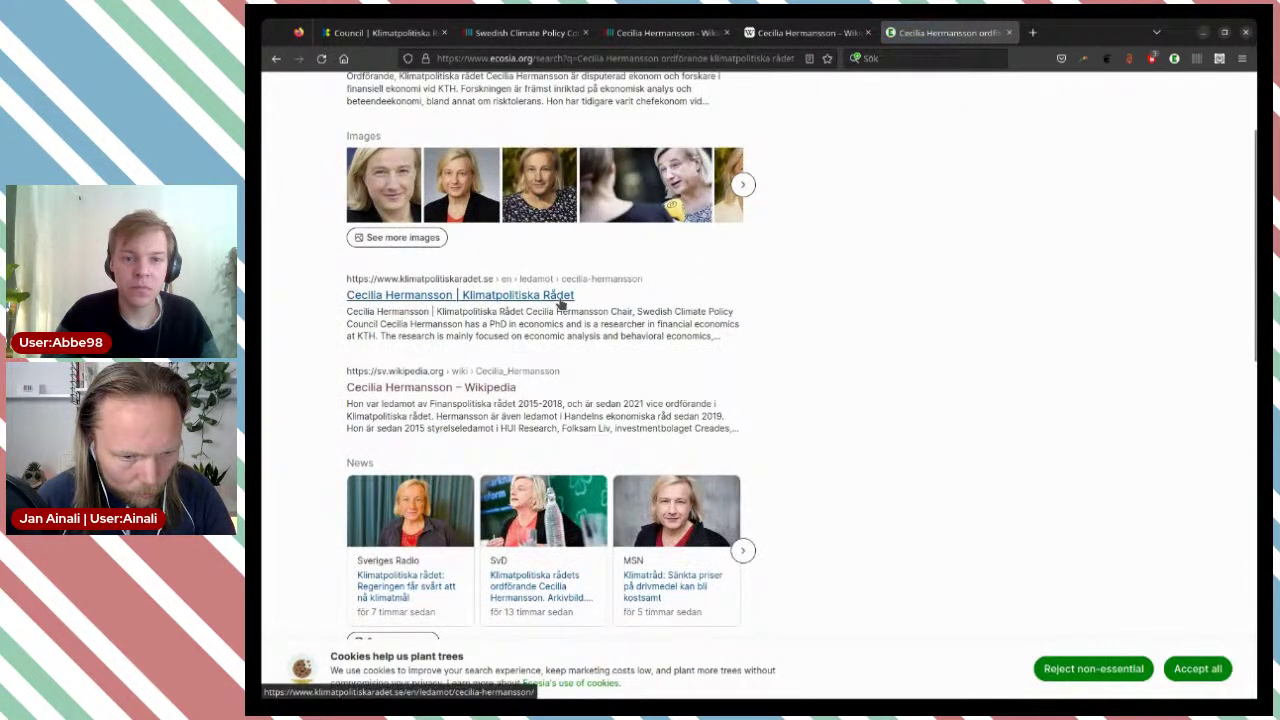
scroll(507, 285, "down", 5)
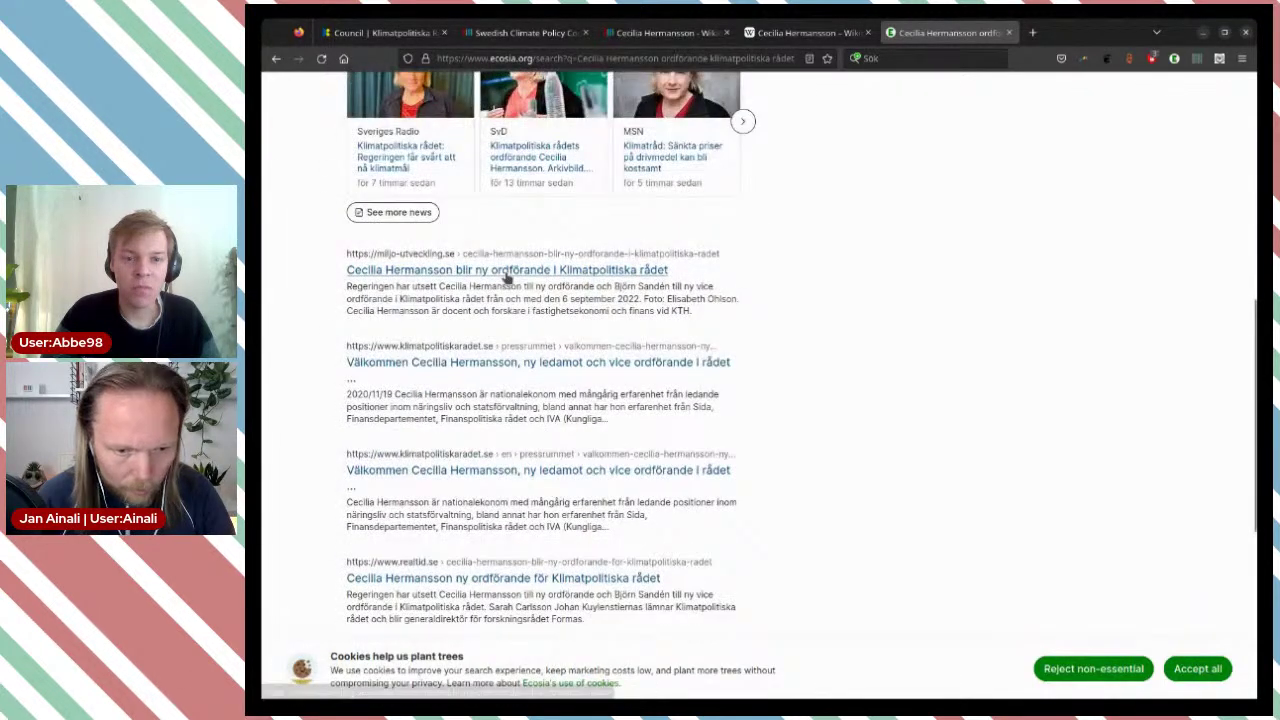
left_click(506, 274)
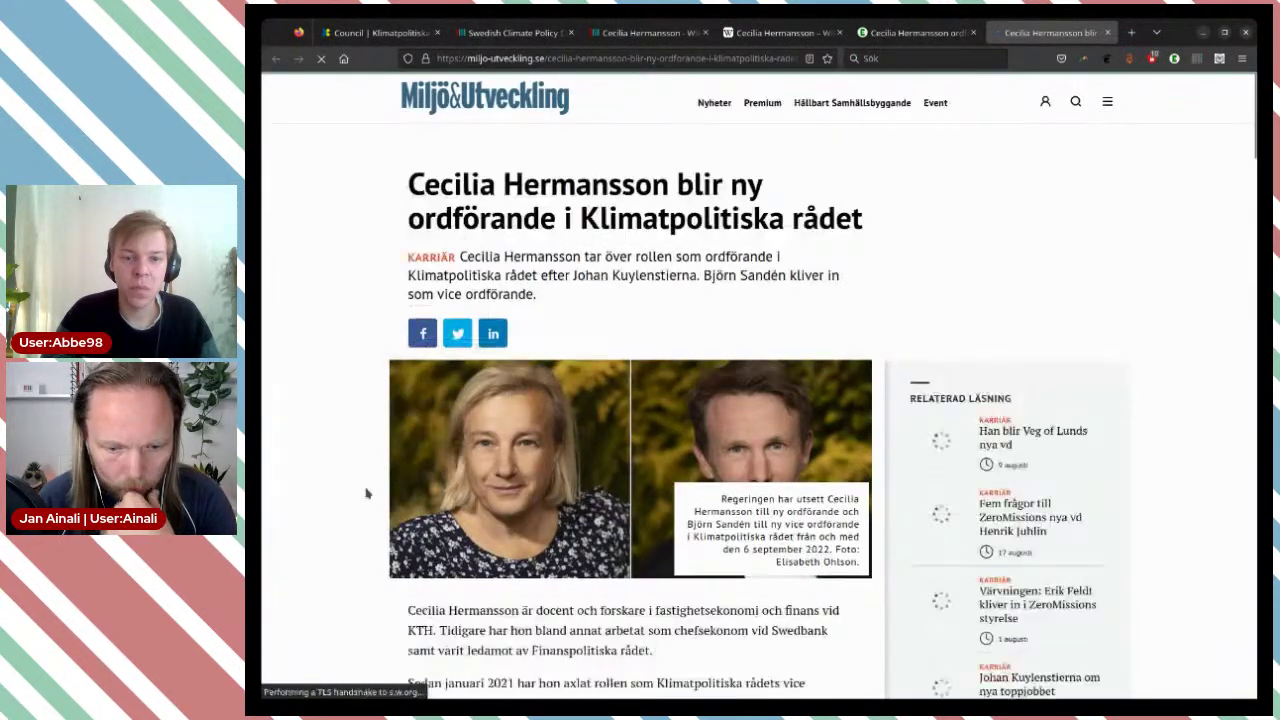
Step: Read the Miljö & Utveckling article for the new chair's start date, the former chair's departure and the publication date
scroll(366, 493, "down", 2)
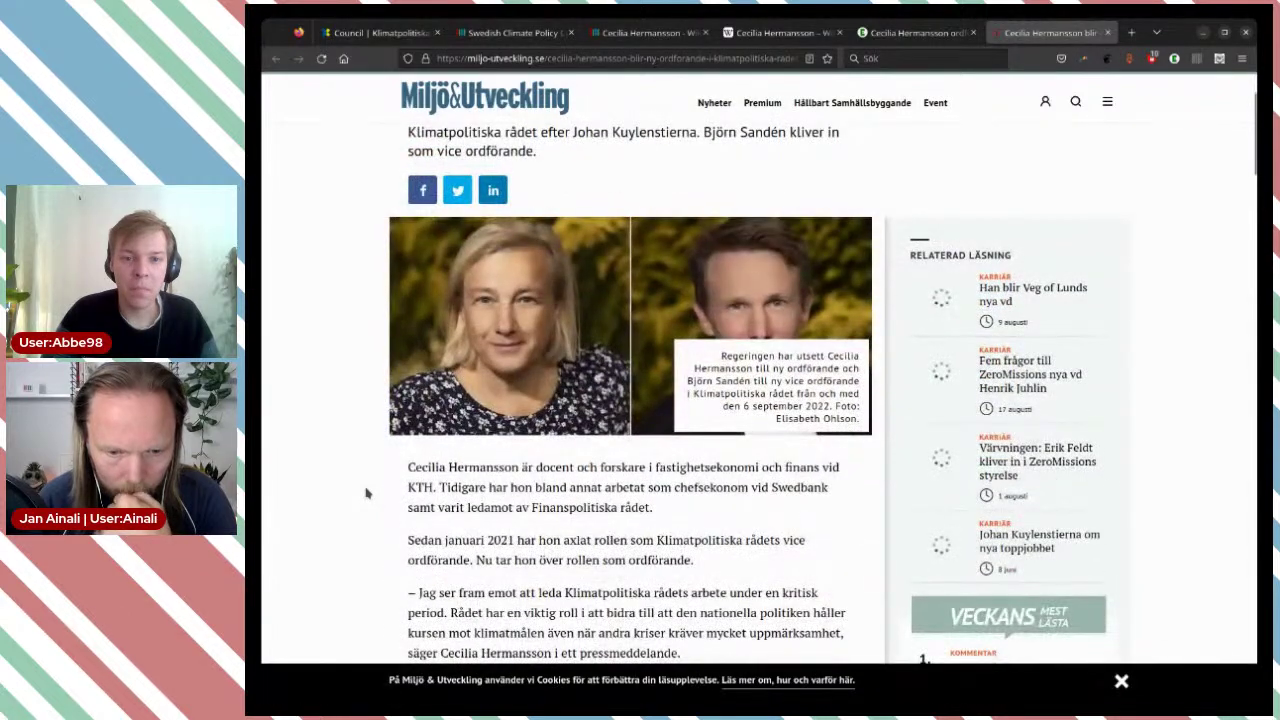
scroll(366, 493, "down", 1)
scroll(366, 493, "down", 3)
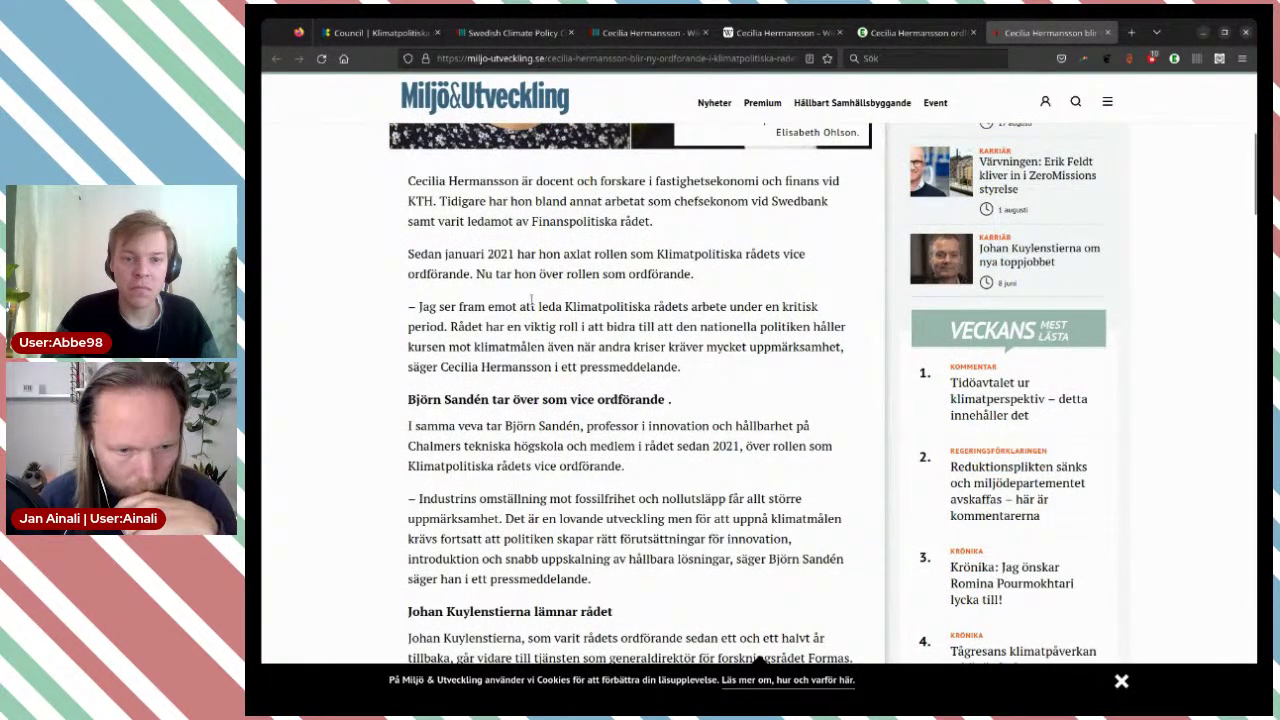
scroll(535, 302, "up", 5)
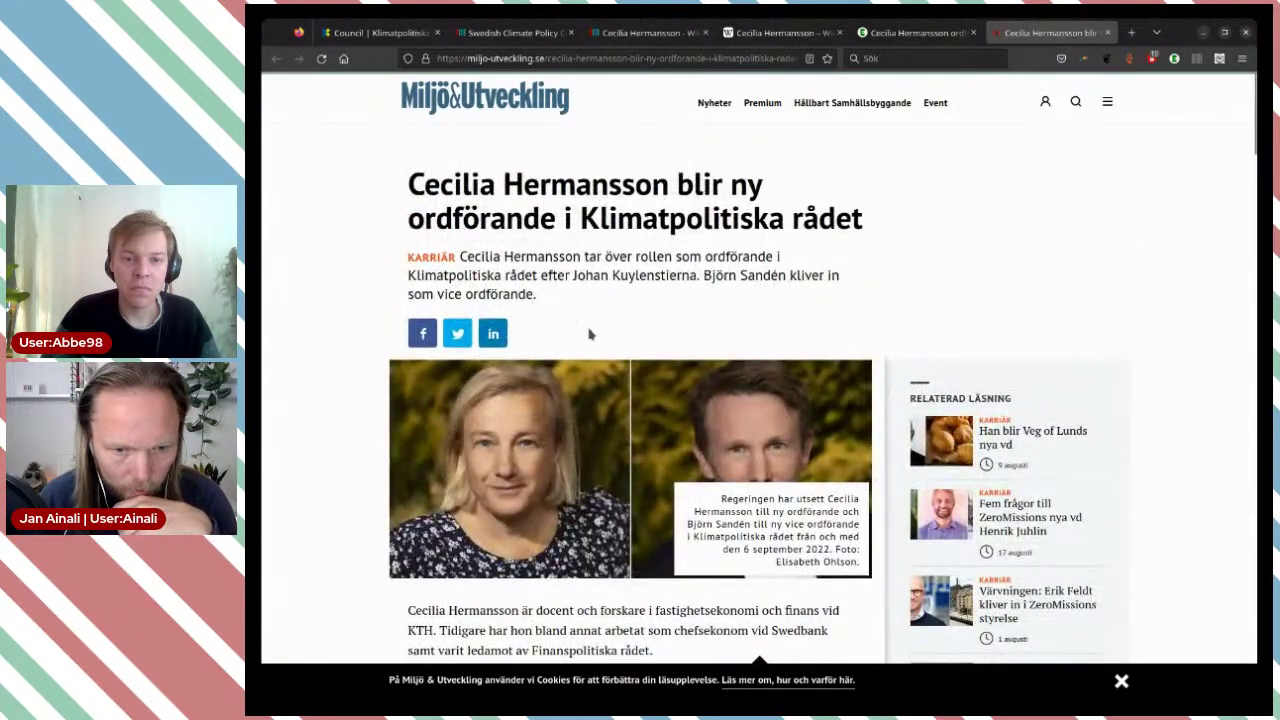
scroll(590, 335, "down", 10)
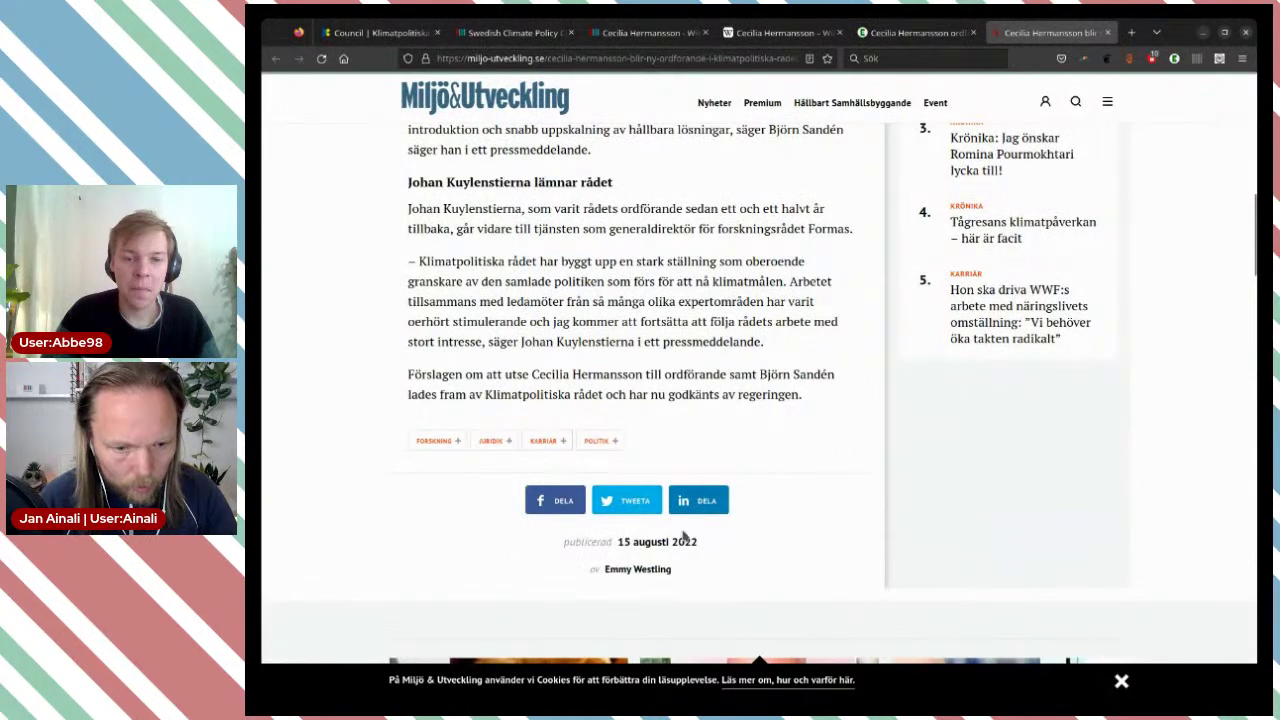
scroll(683, 536, "up", 3)
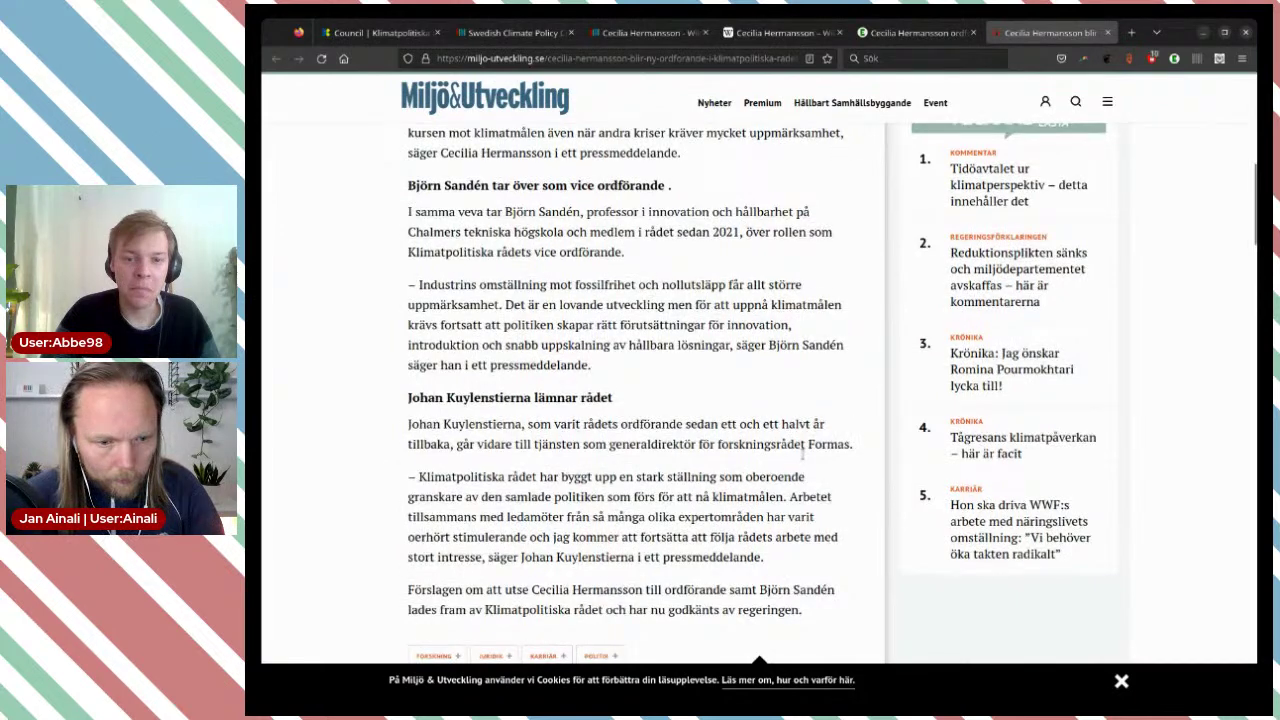
scroll(803, 453, "up", 2)
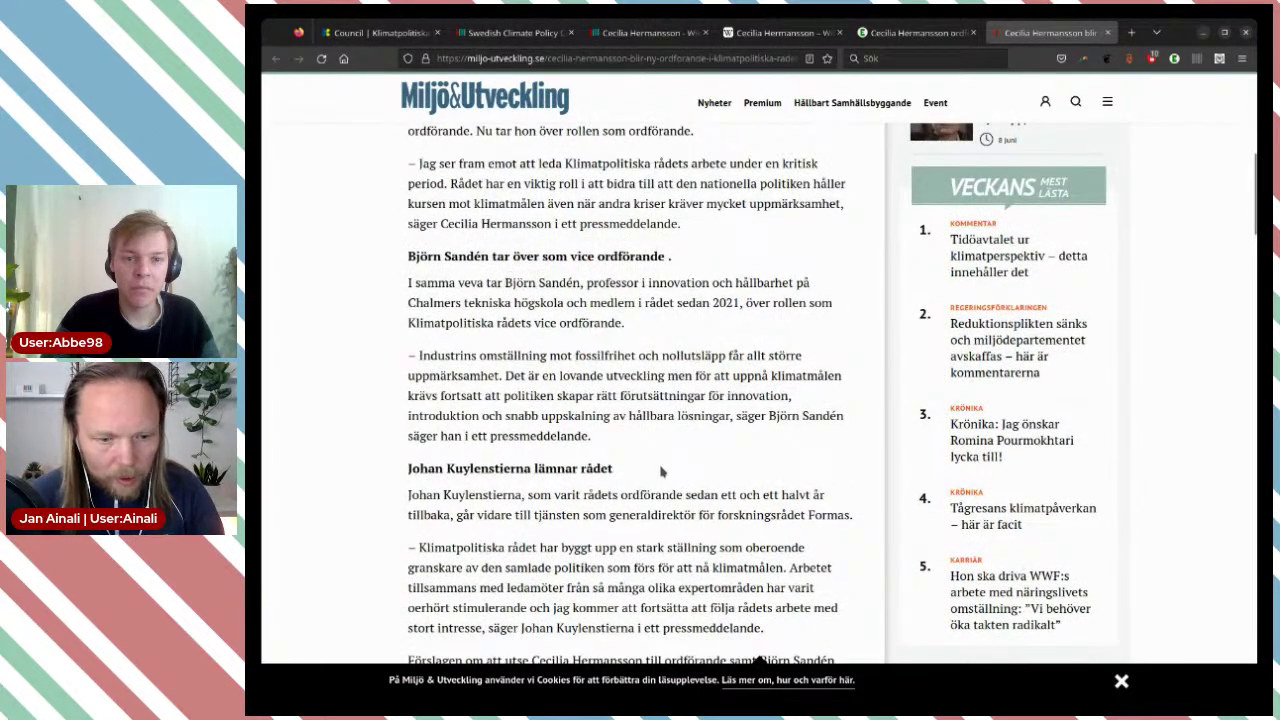
scroll(661, 471, "down", 3)
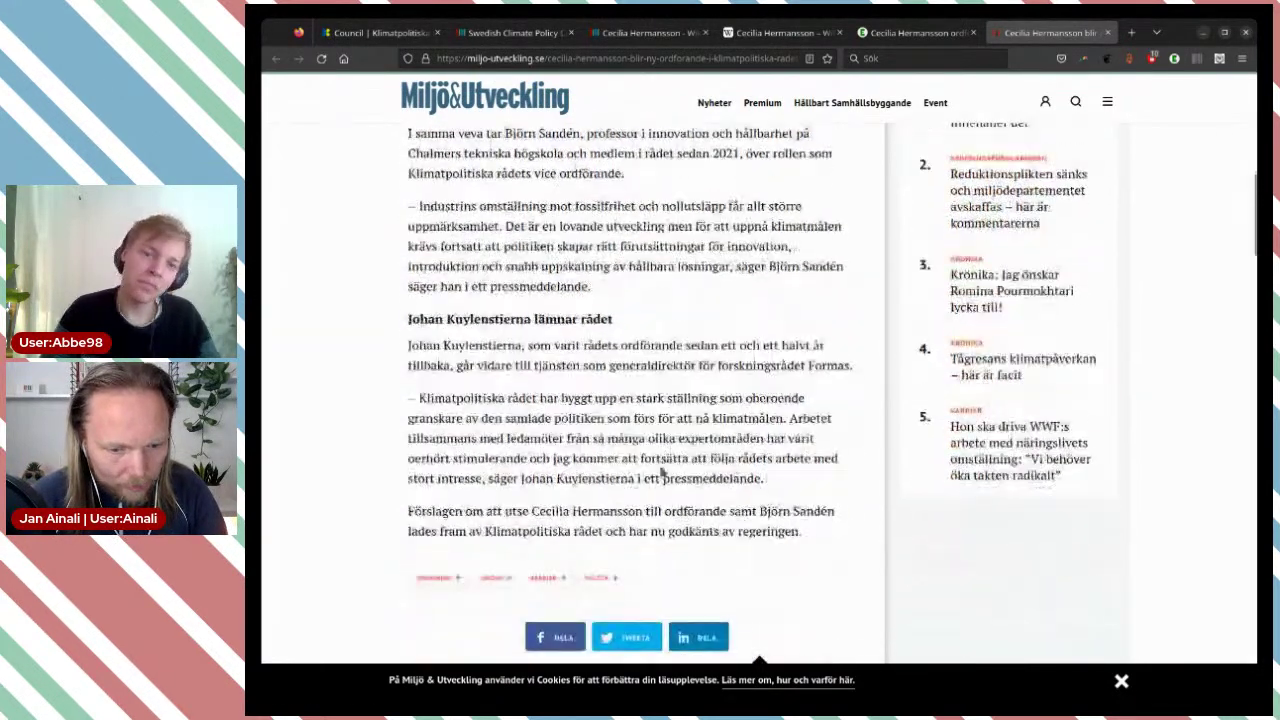
scroll(661, 471, "up", 3)
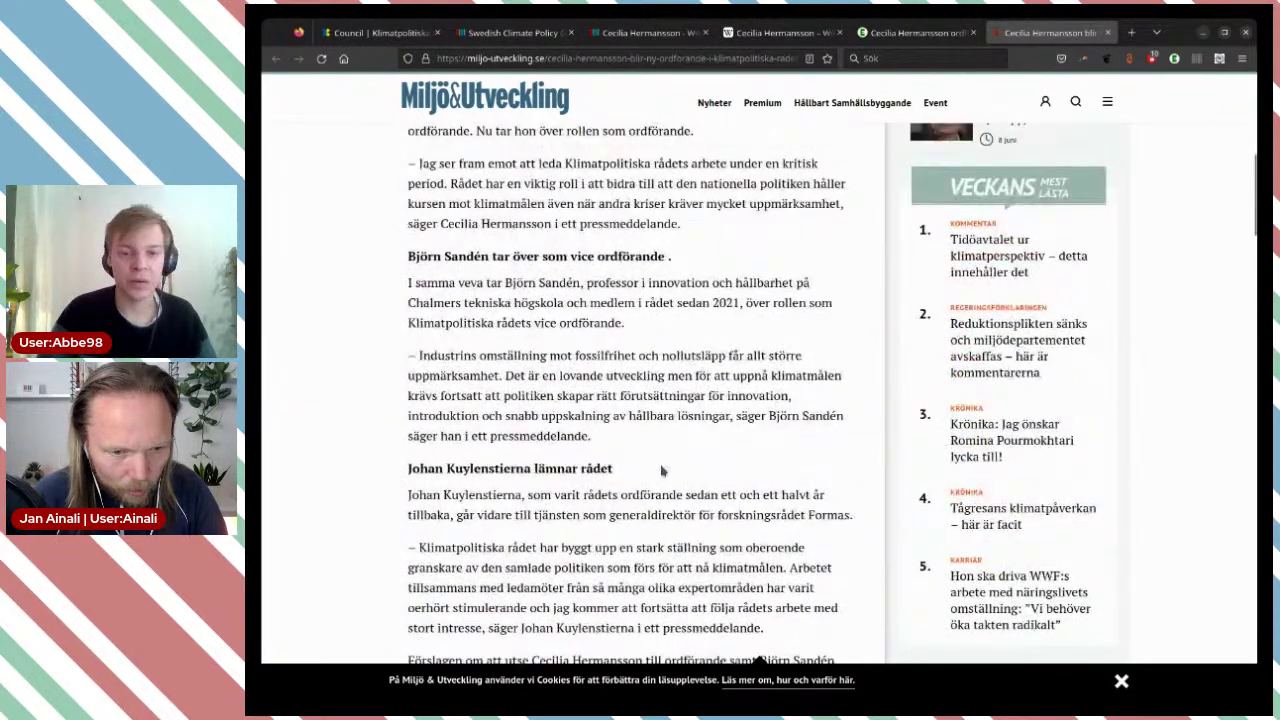
scroll(661, 471, "down", 2)
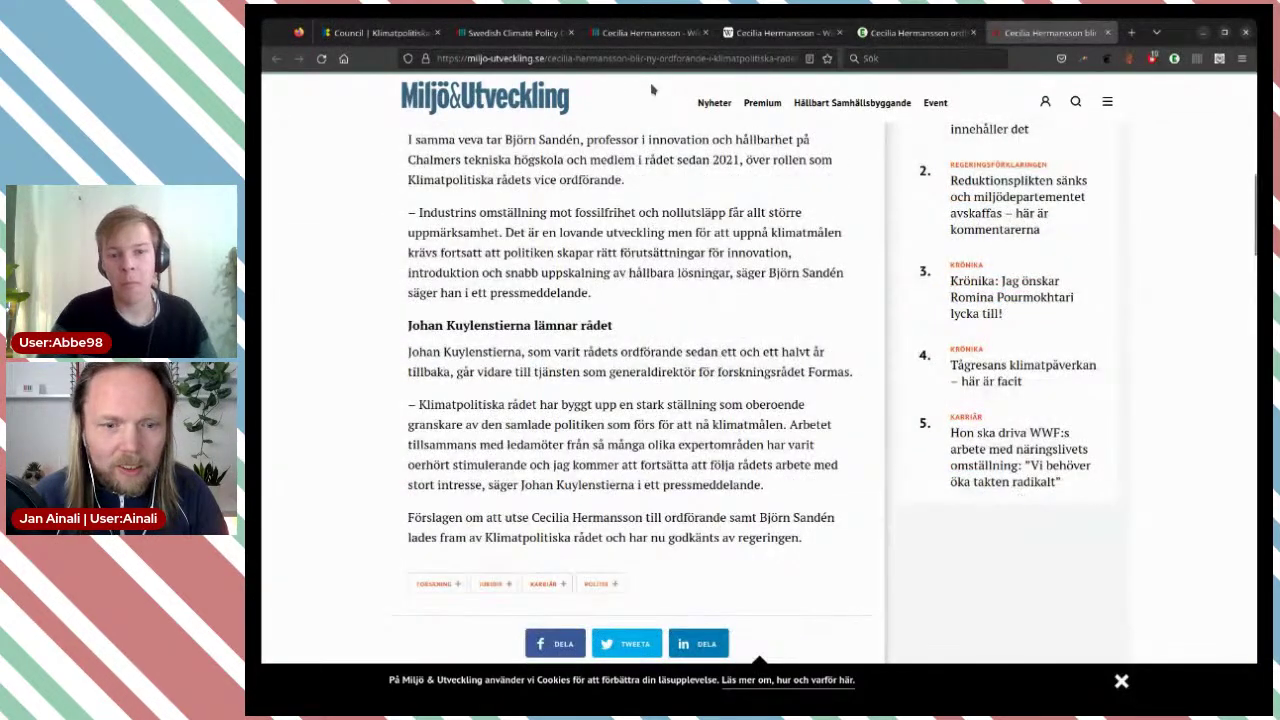
Step: Select the current chair's item as the second chairperson value on the council item and add a start time qualifier of 2022
left_click(515, 33)
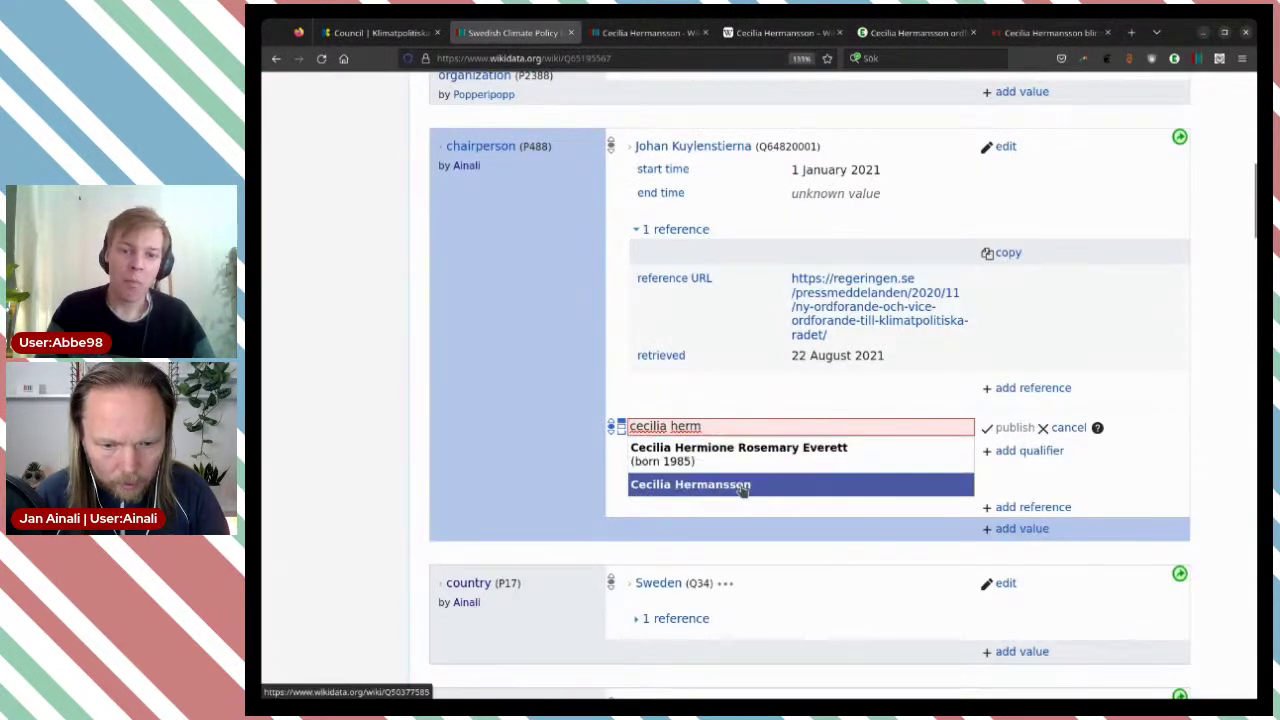
left_click(743, 489)
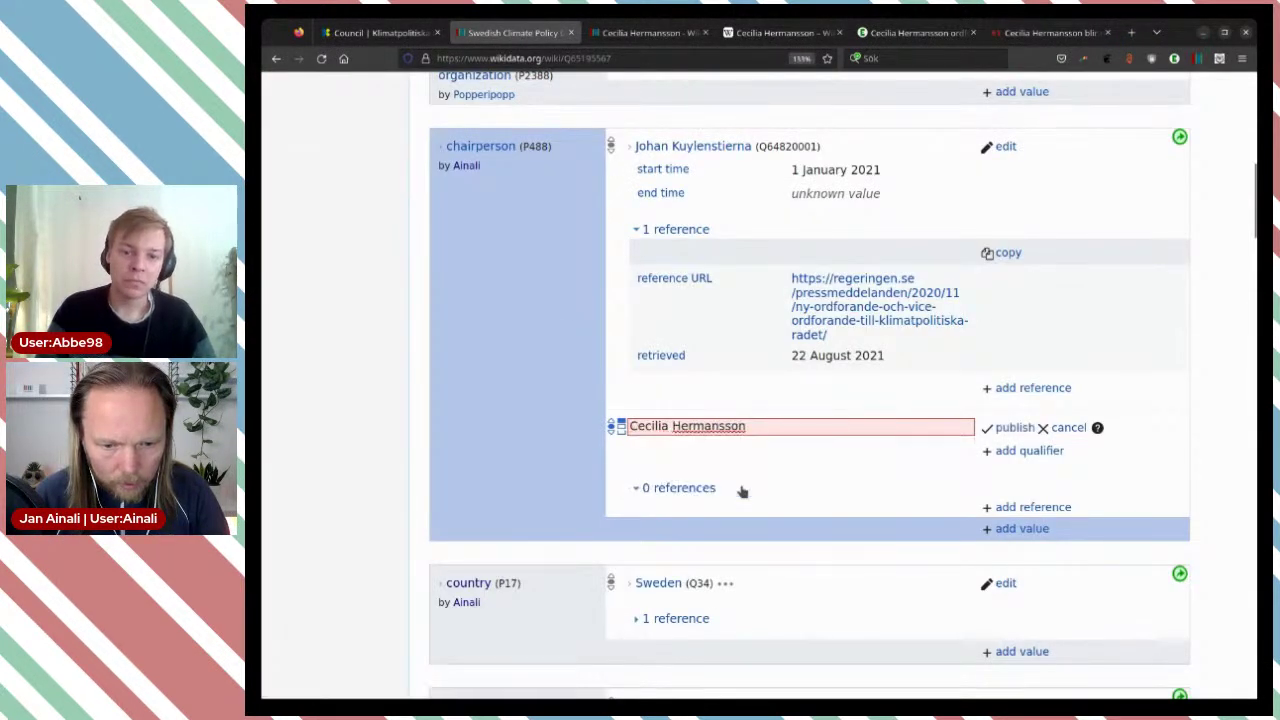
left_click(1018, 456)
type("start")
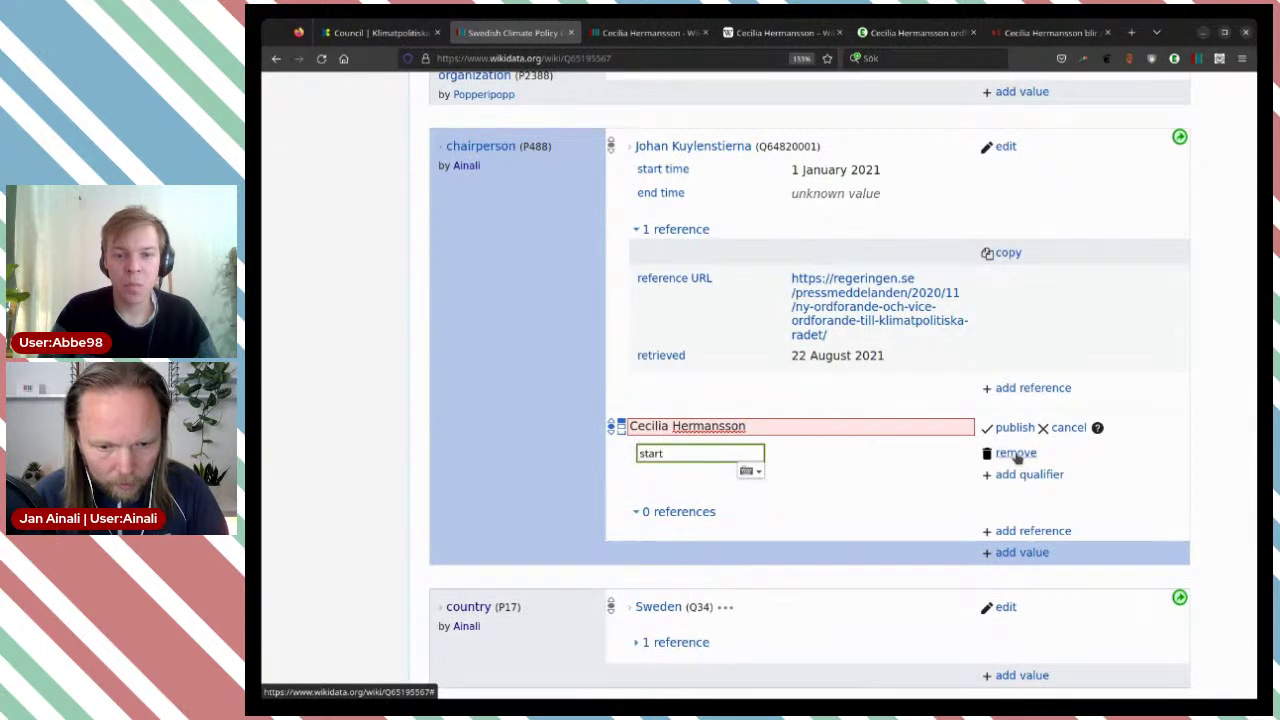
left_click(888, 474)
type("2")
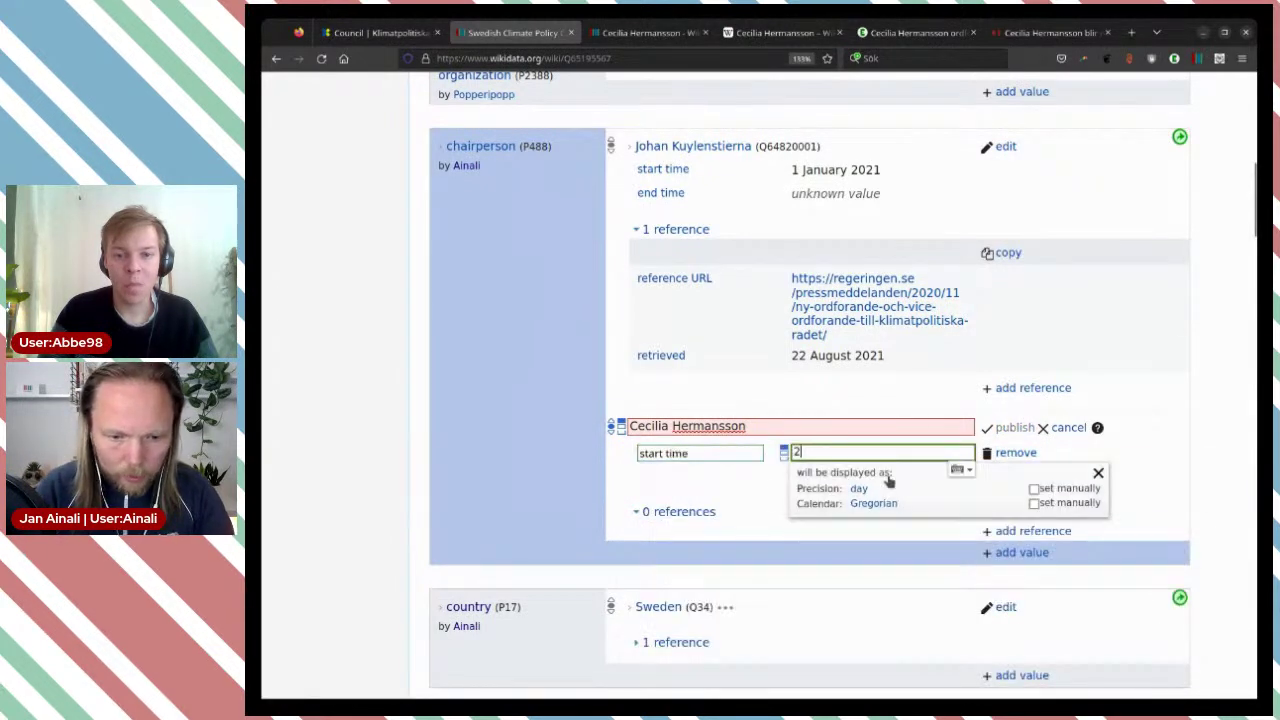
type("022")
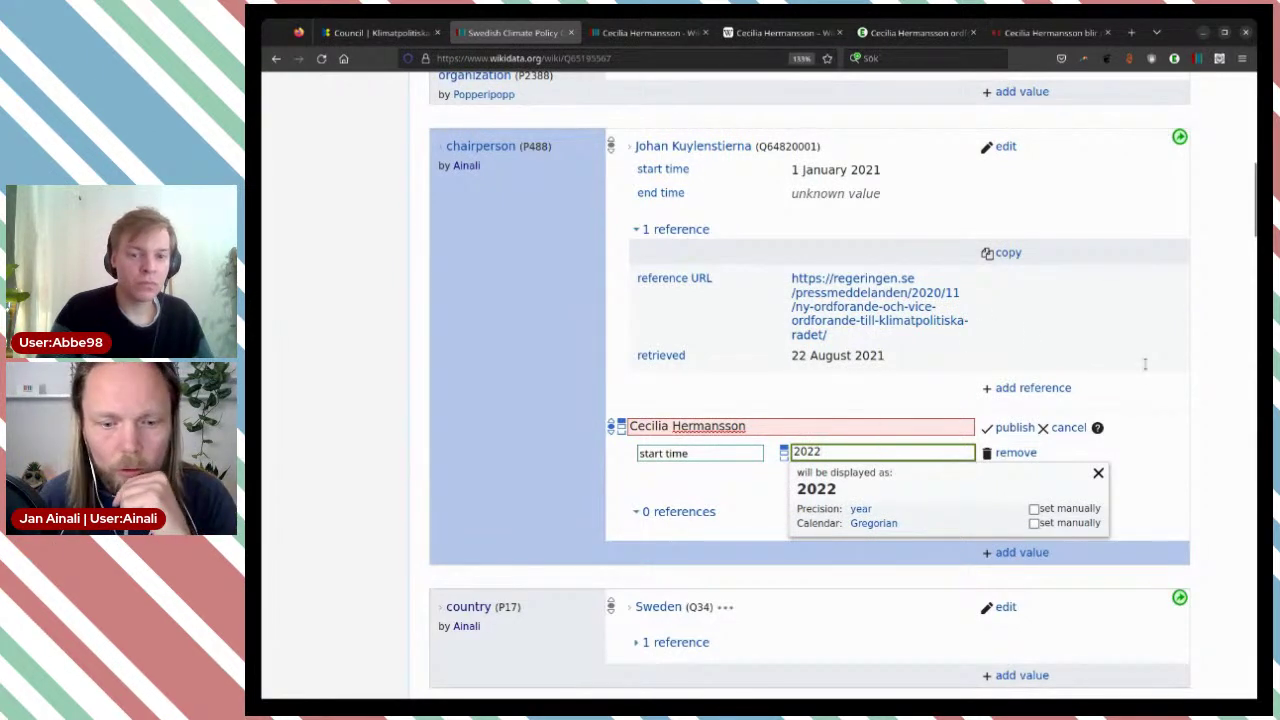
left_click(1167, 386)
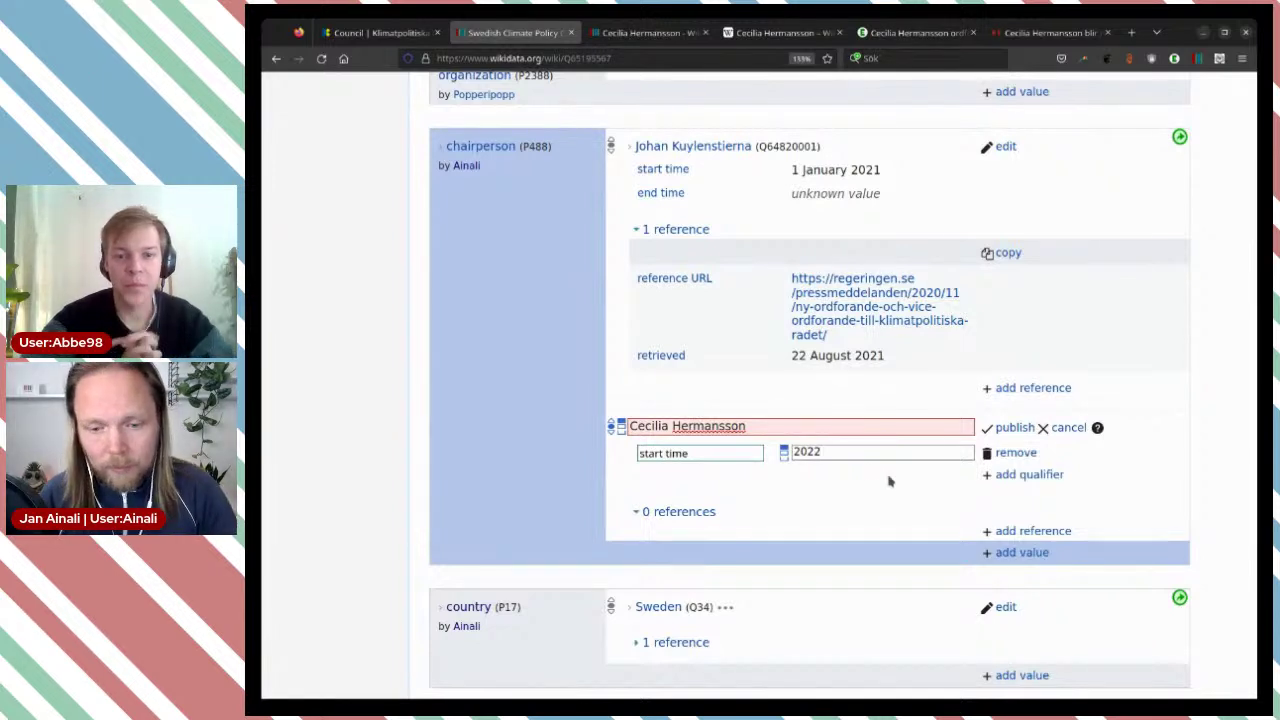
Step: Add a reference URL to the new chairperson value using the Miljö & Utveckling article's address and autofill the remaining reference details
left_click(1000, 531)
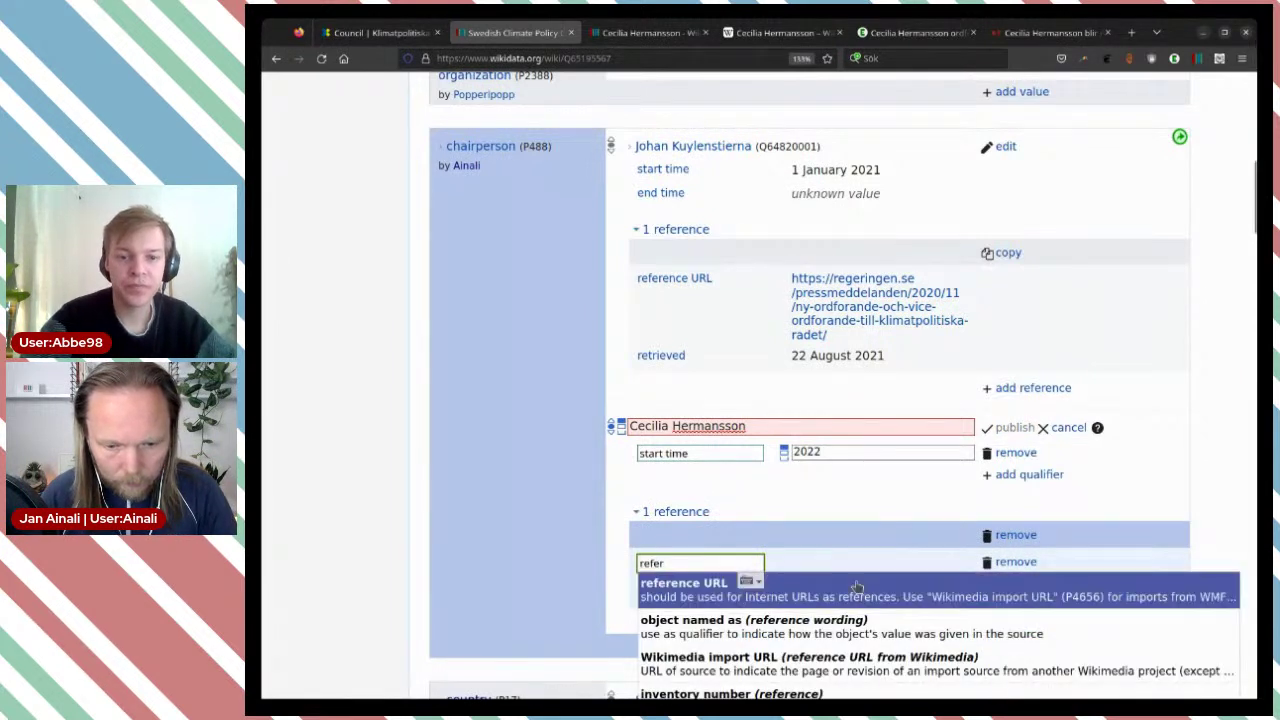
left_click(852, 588)
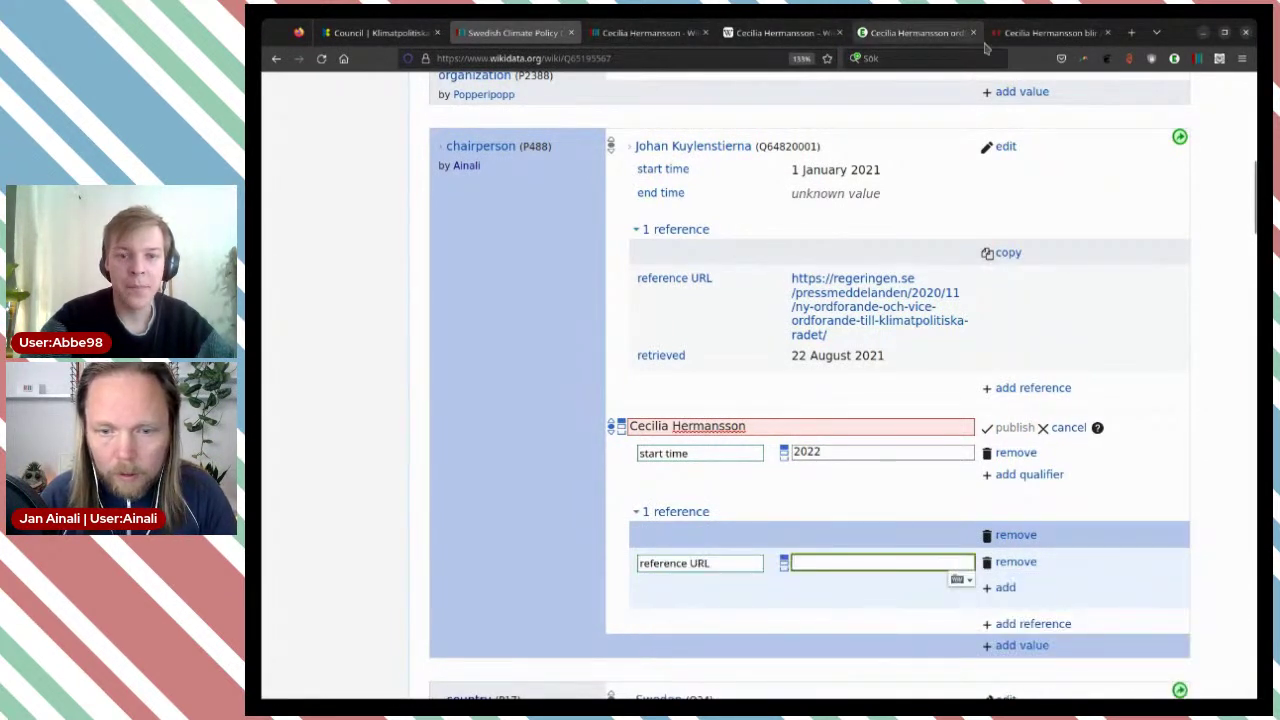
left_click(1045, 32)
left_click(565, 58)
key("ctrl+c")
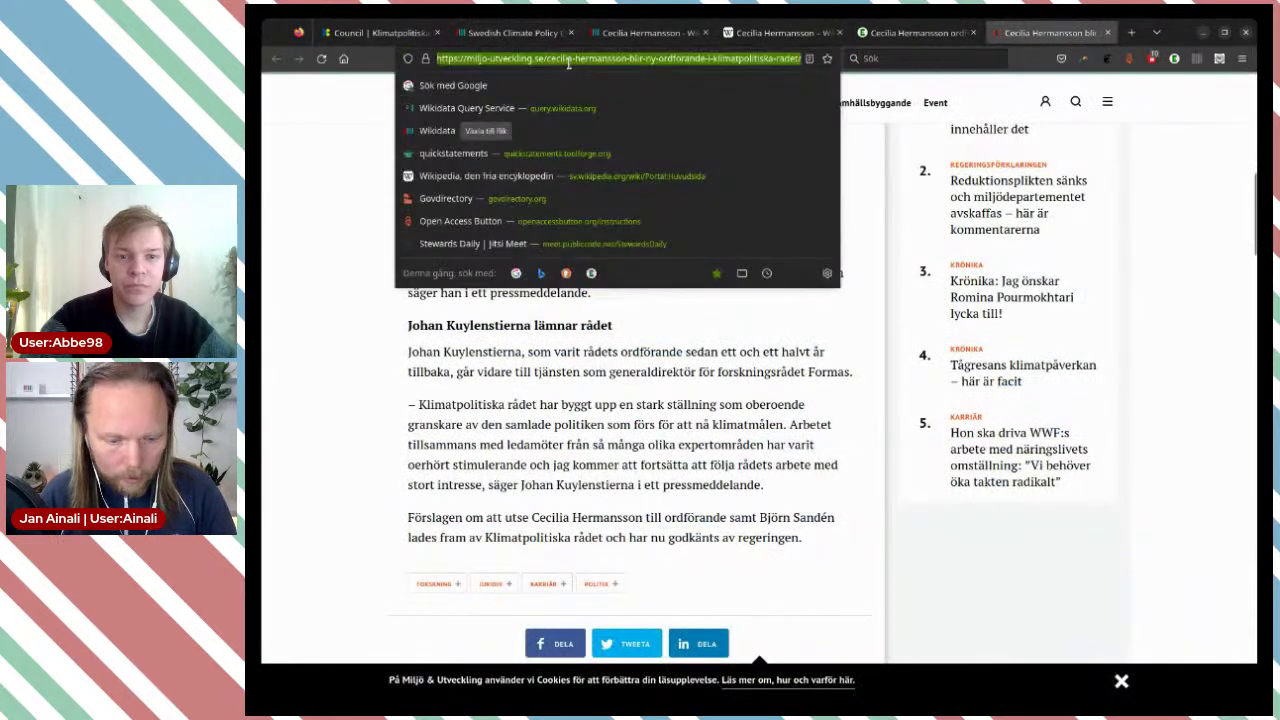
left_click(520, 36)
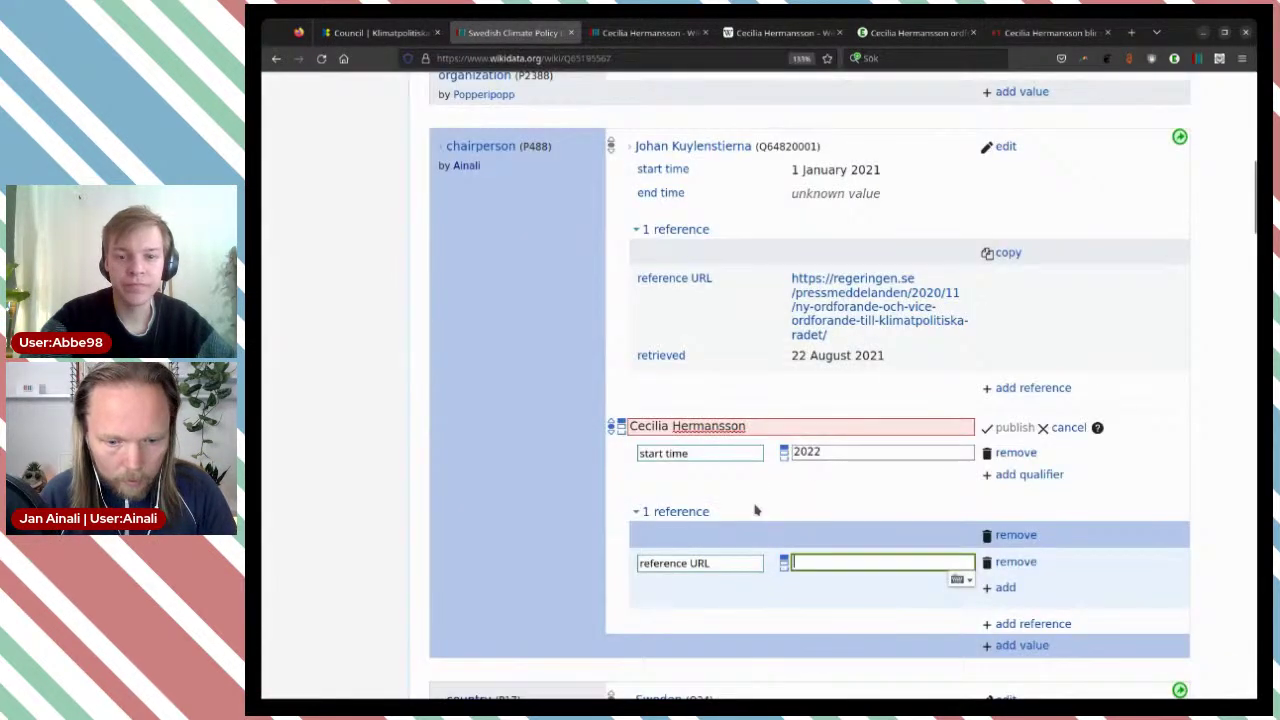
key("ctrl+v")
scroll(585, 440, "down", 3)
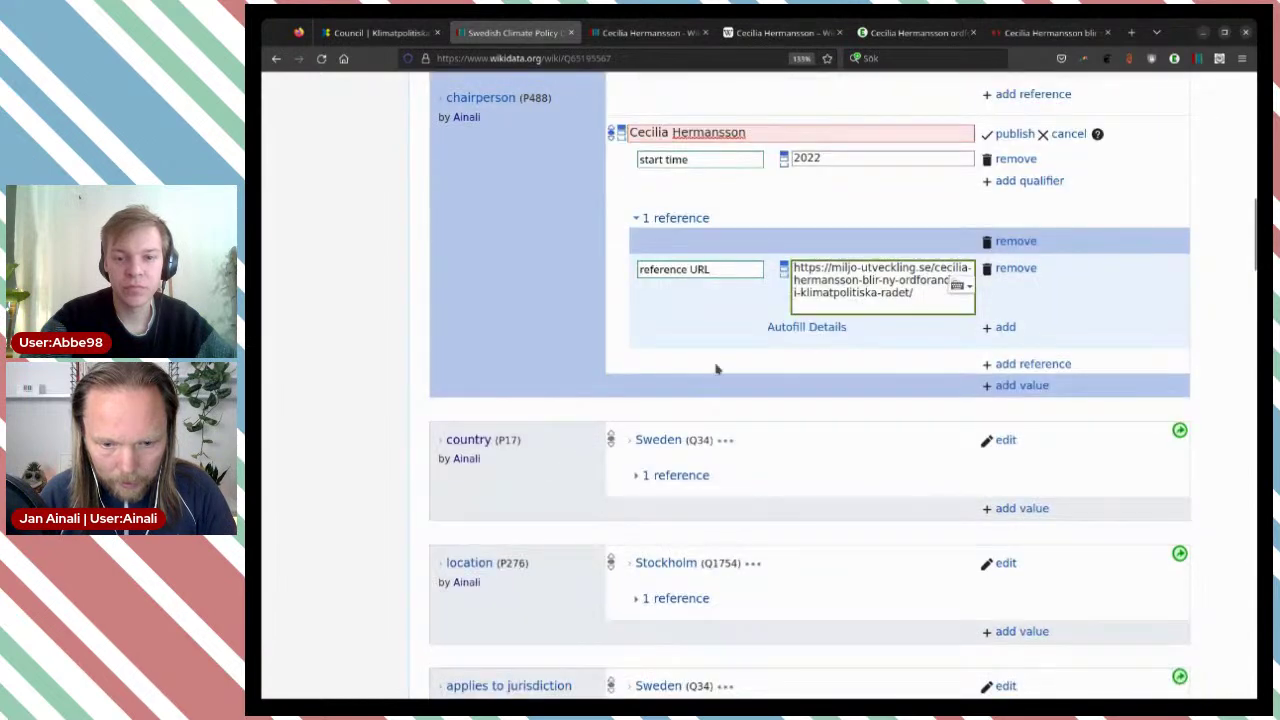
left_click(777, 328)
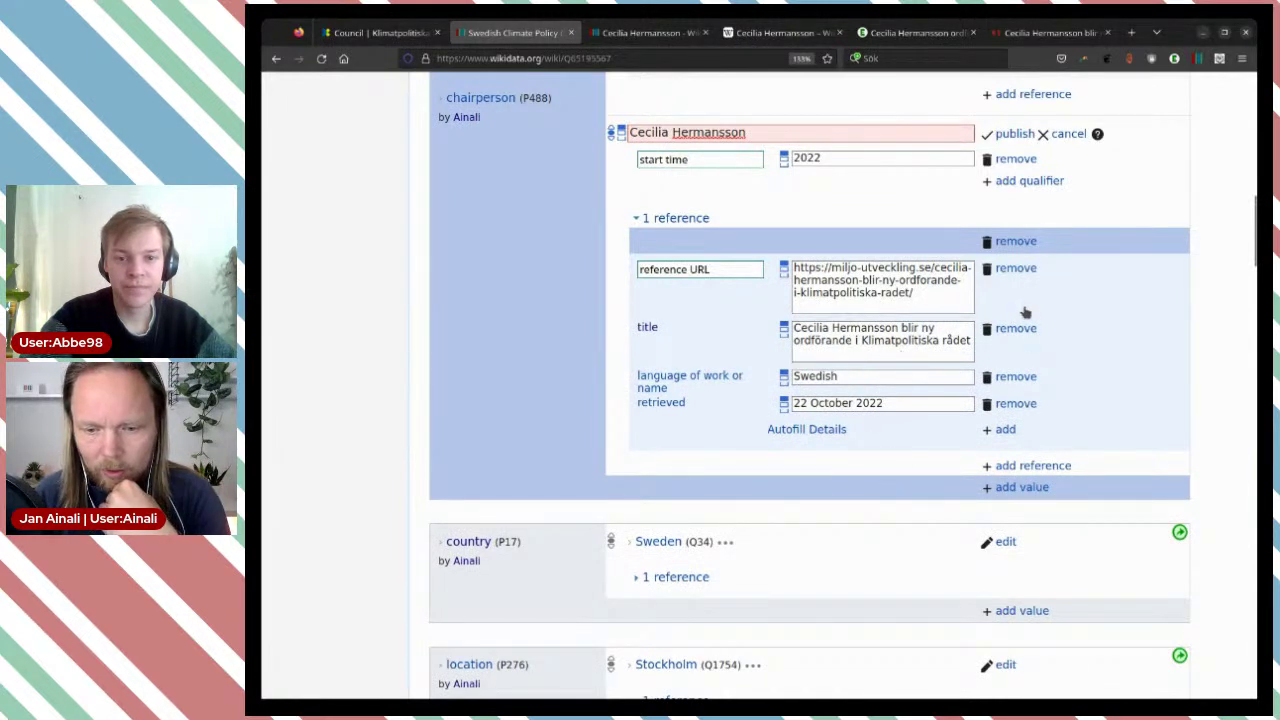
Step: Publish the new chairperson value, and replace the former chairperson's unknown end time with 2022 and publish it
left_click(1013, 135)
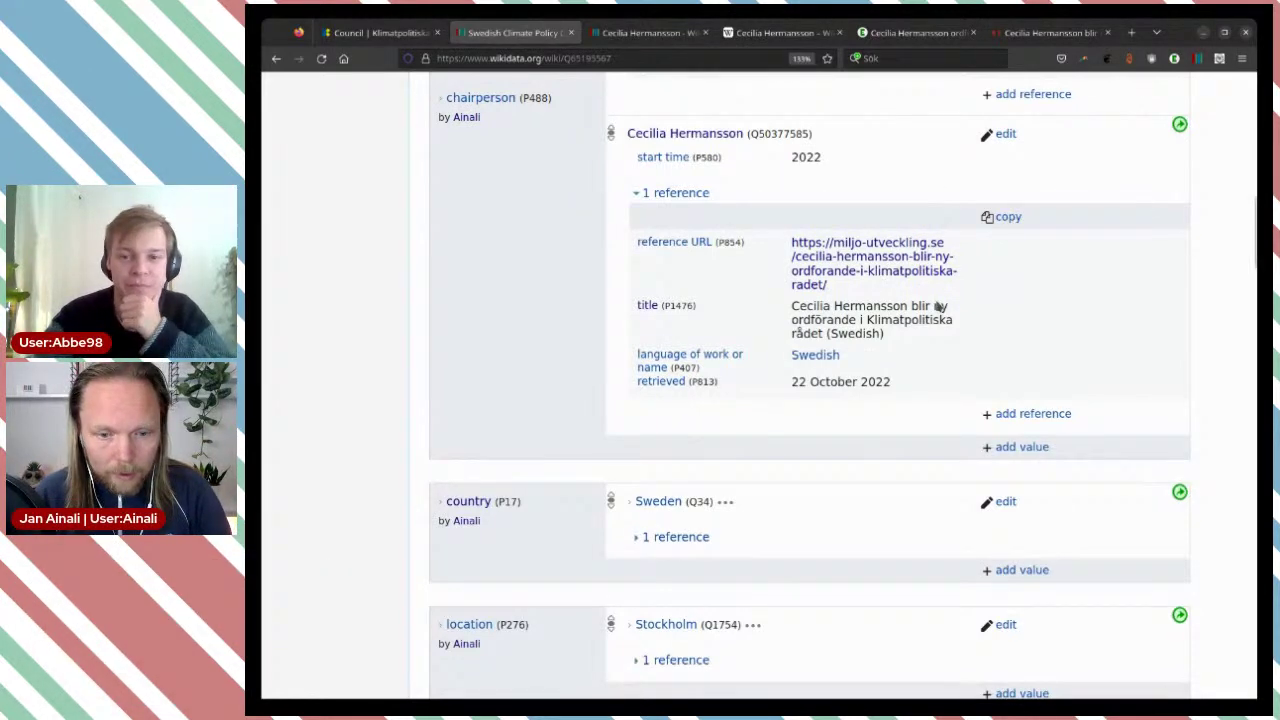
scroll(940, 307, "up", 2)
scroll(955, 196, "up", 2)
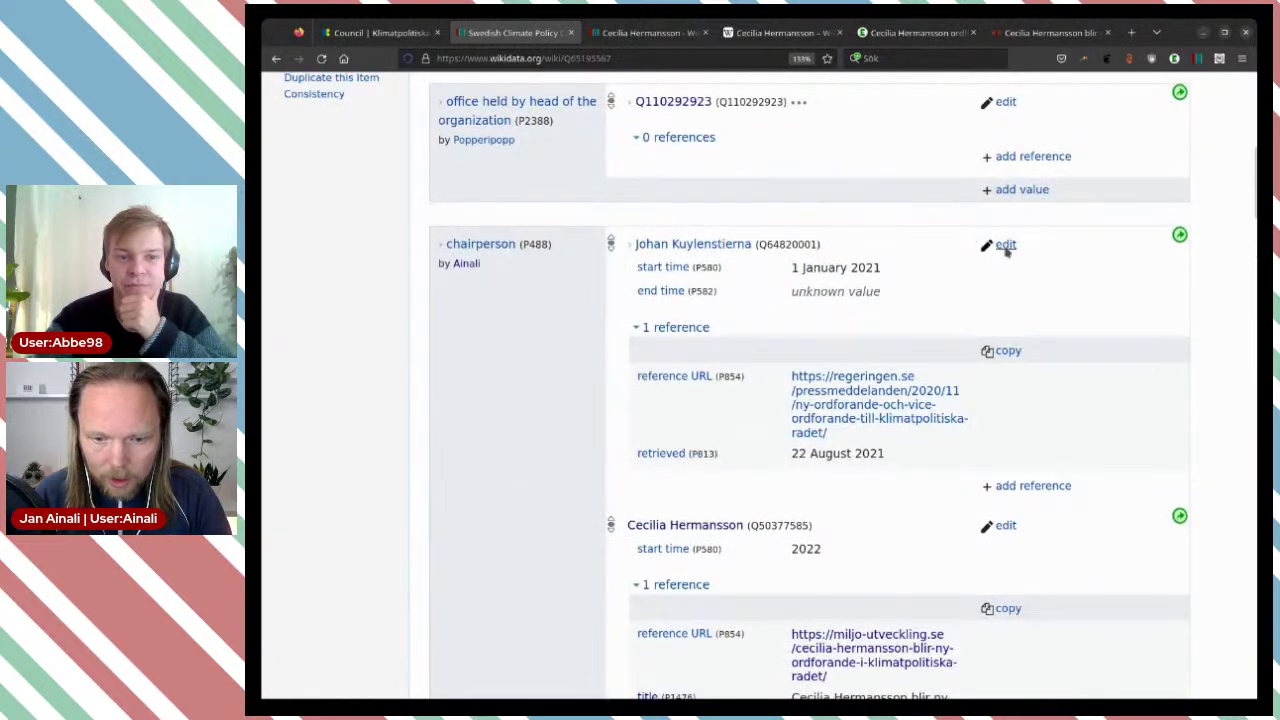
left_click(1005, 245)
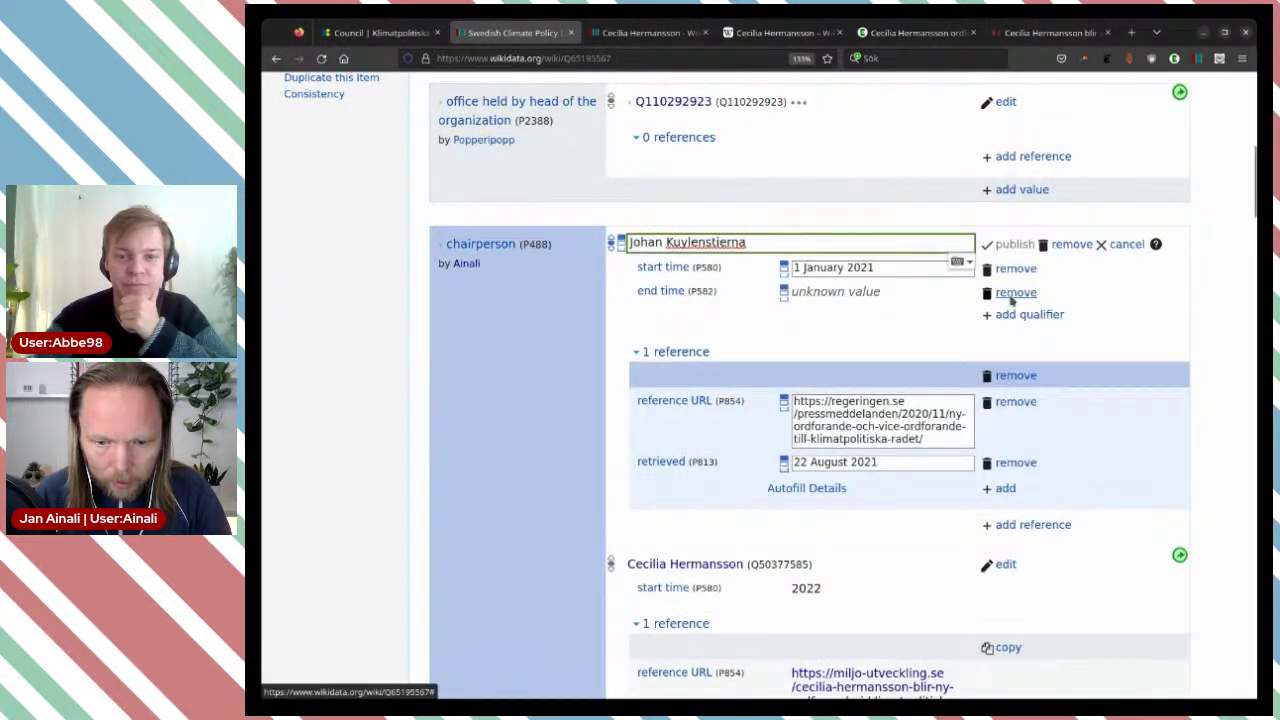
left_click(785, 293)
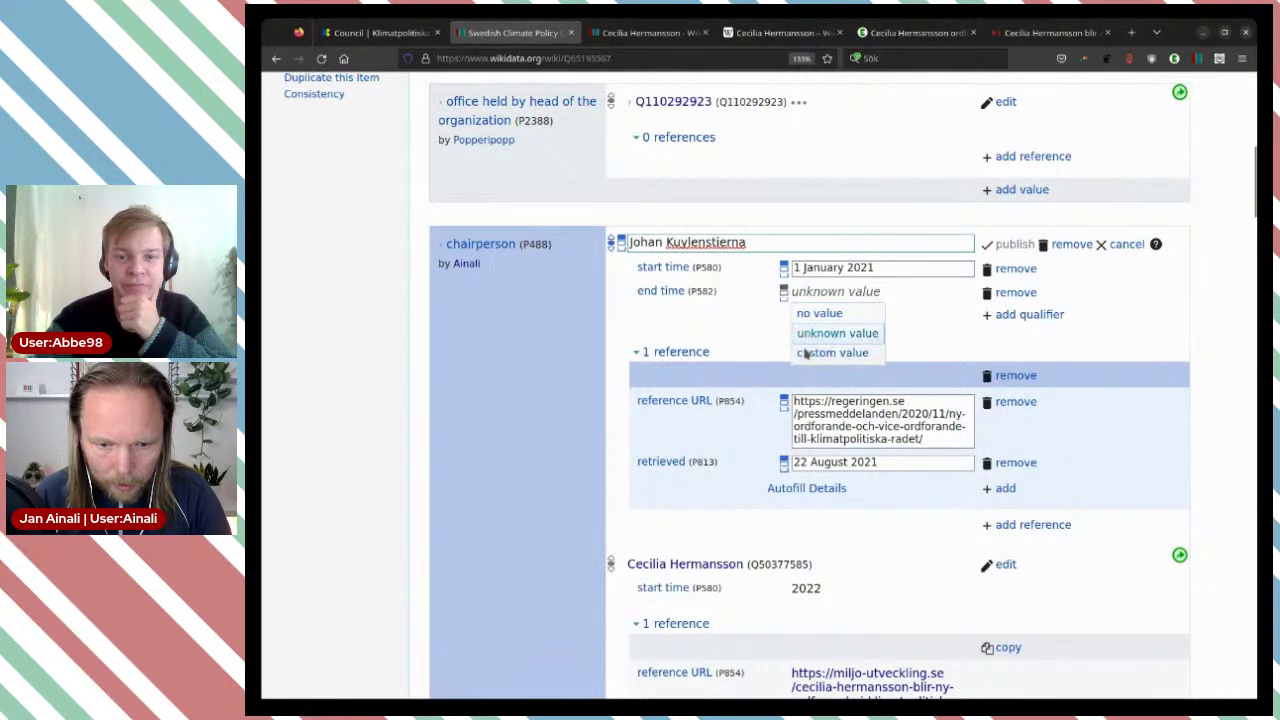
left_click(805, 354)
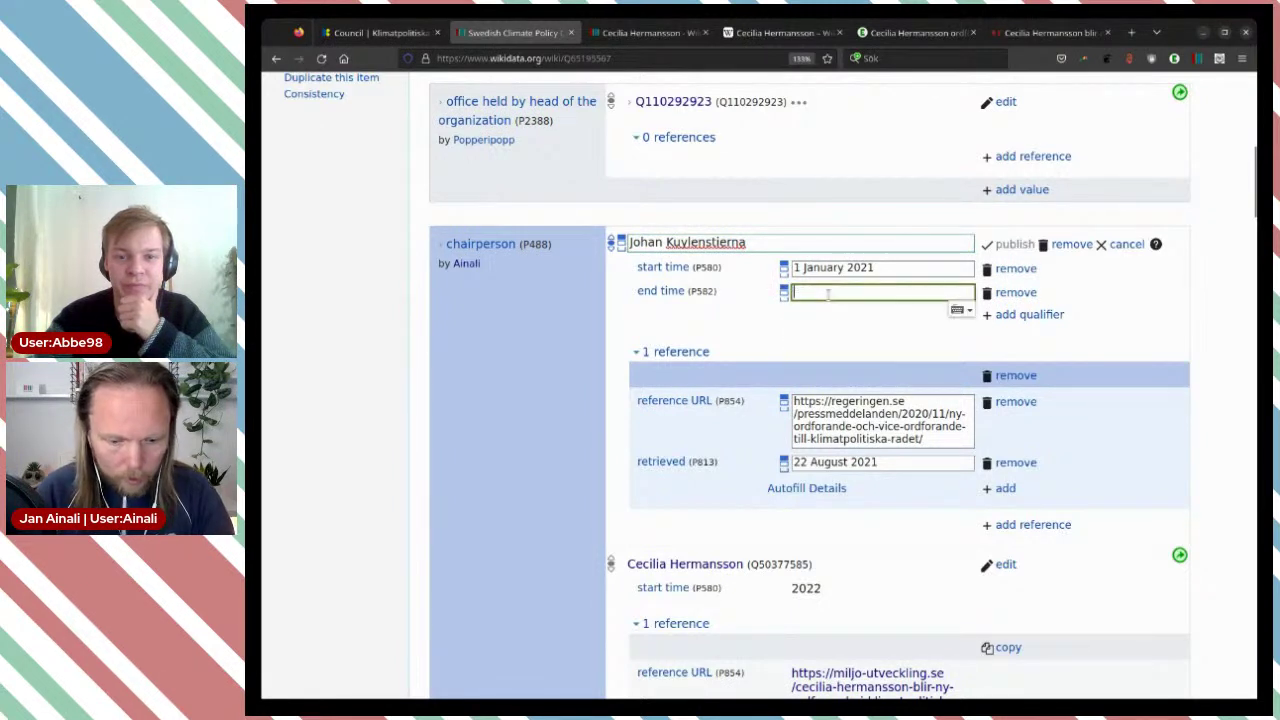
type("2022")
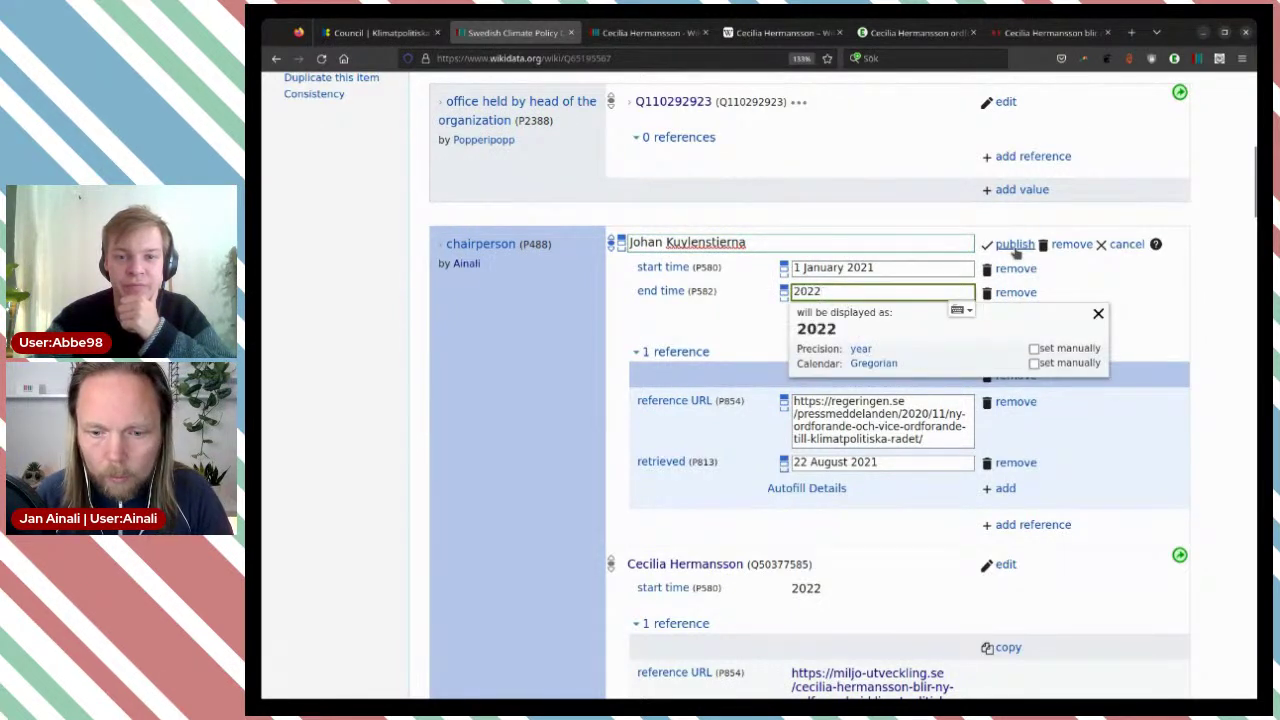
left_click(1013, 246)
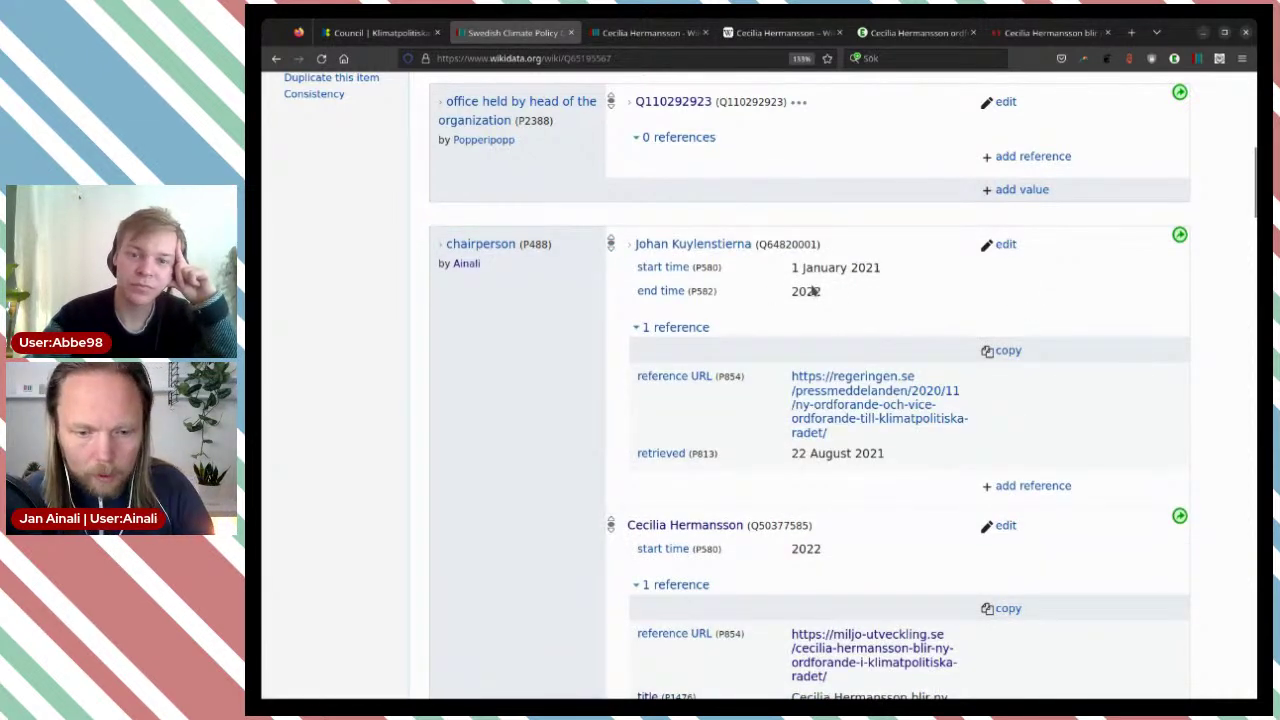
scroll(825, 291, "down", 2)
scroll(825, 291, "down", 2)
scroll(825, 291, "up", 5)
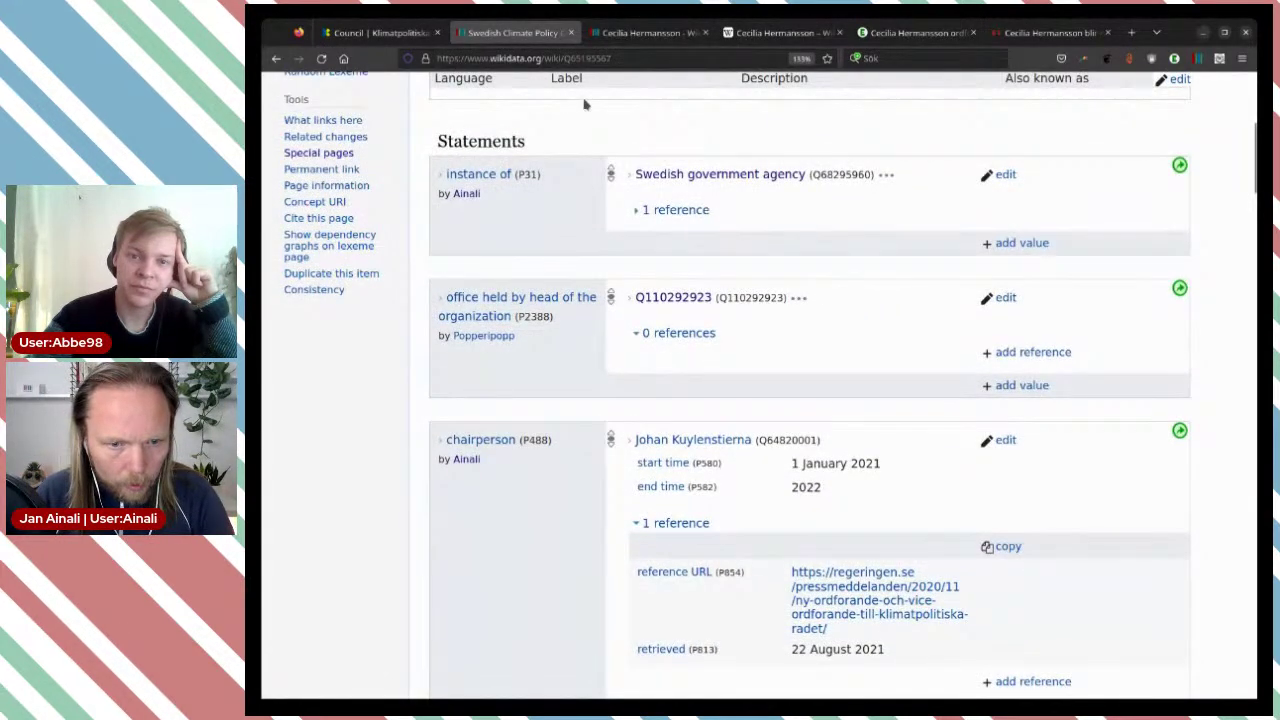
Step: Add a family name statement with the matching surname to the current chair's own item and publish it
left_click(631, 34)
scroll(783, 390, "up", 8)
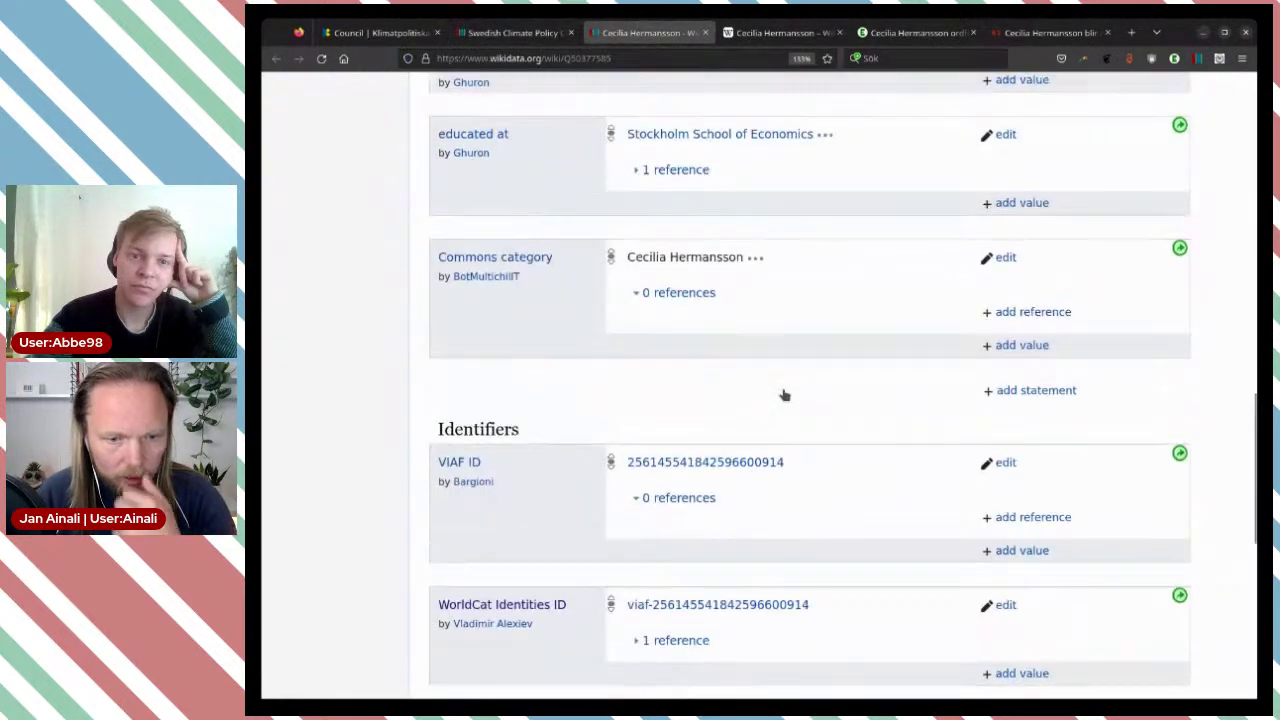
scroll(783, 395, "up", 10)
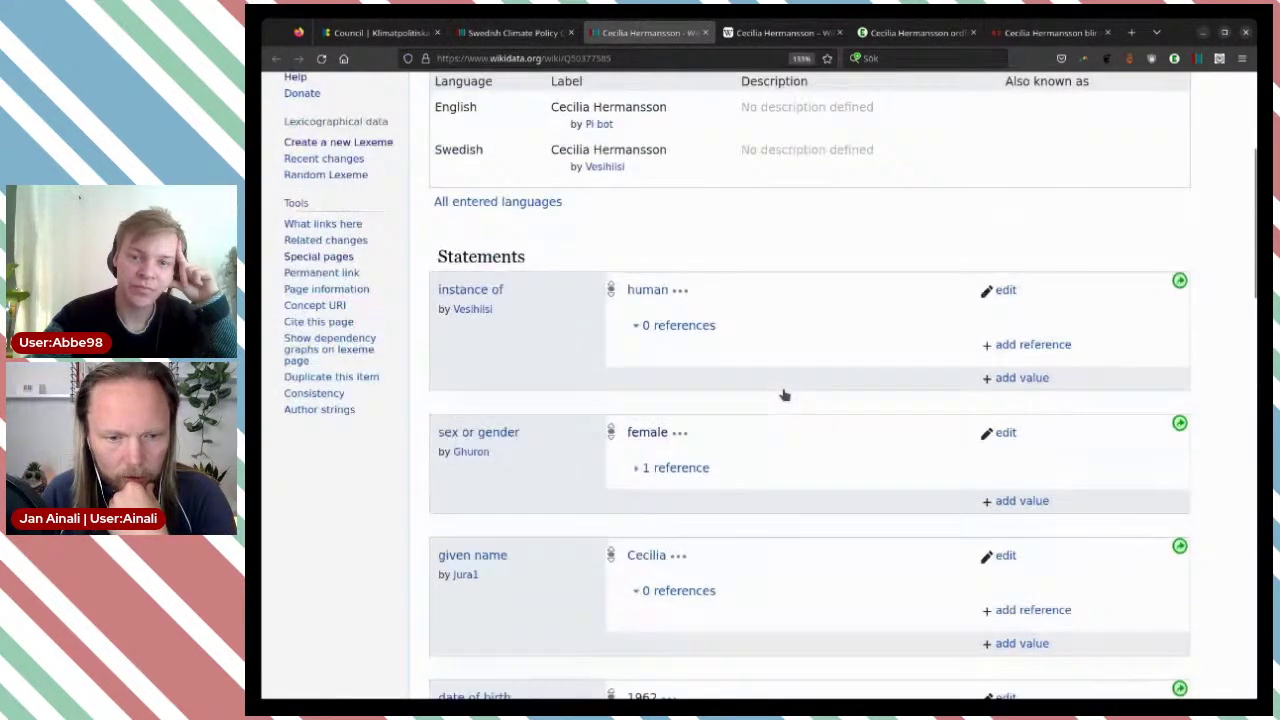
scroll(785, 395, "down", 6)
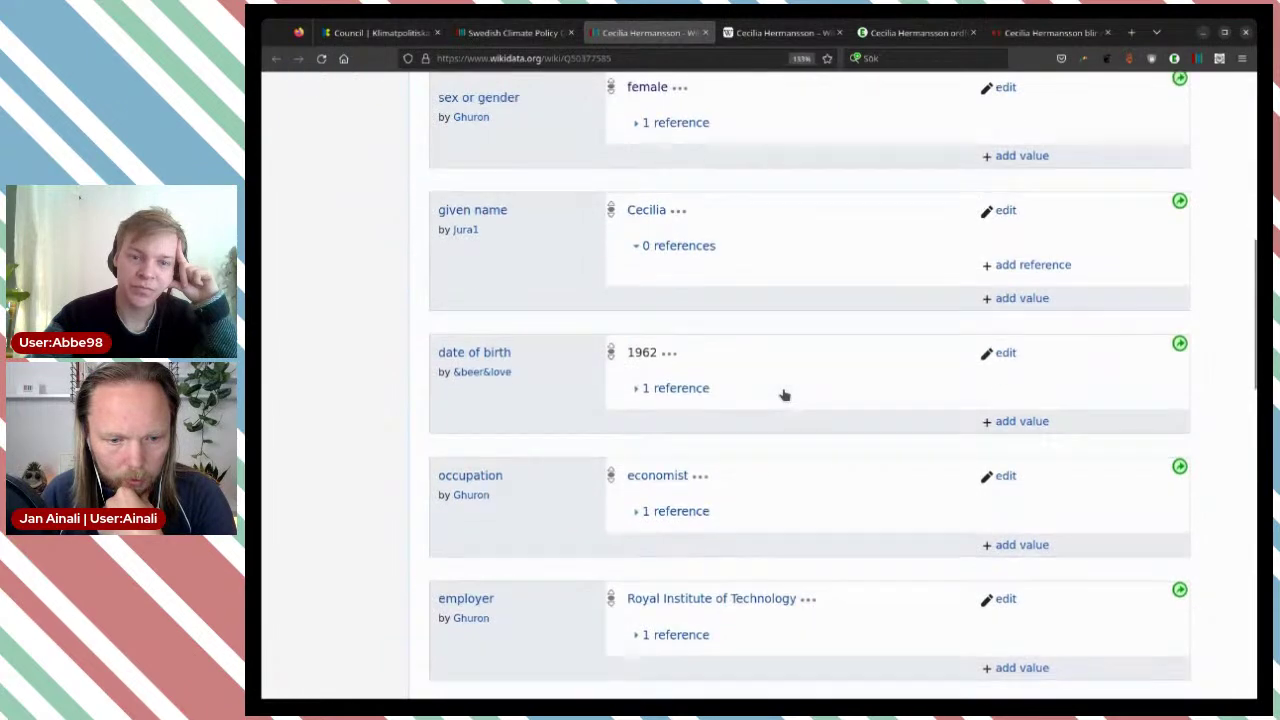
scroll(784, 395, "down", 5)
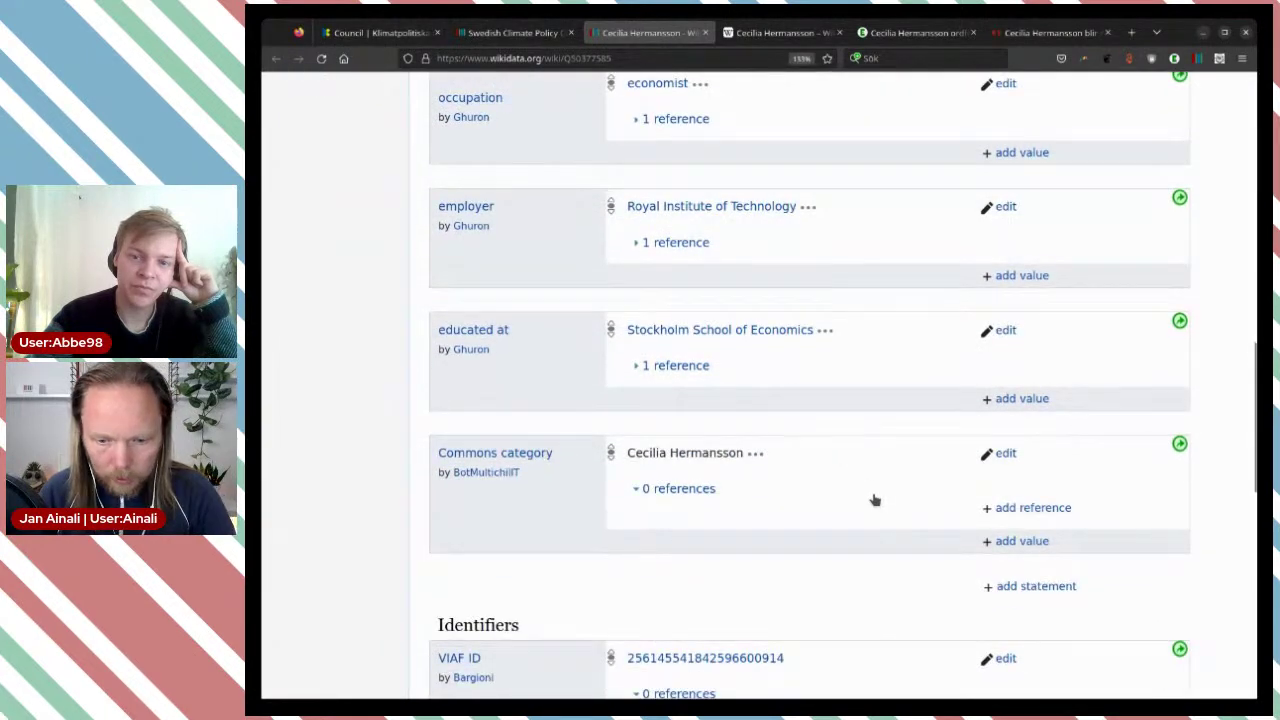
scroll(875, 500, "down", 2)
left_click(1005, 391)
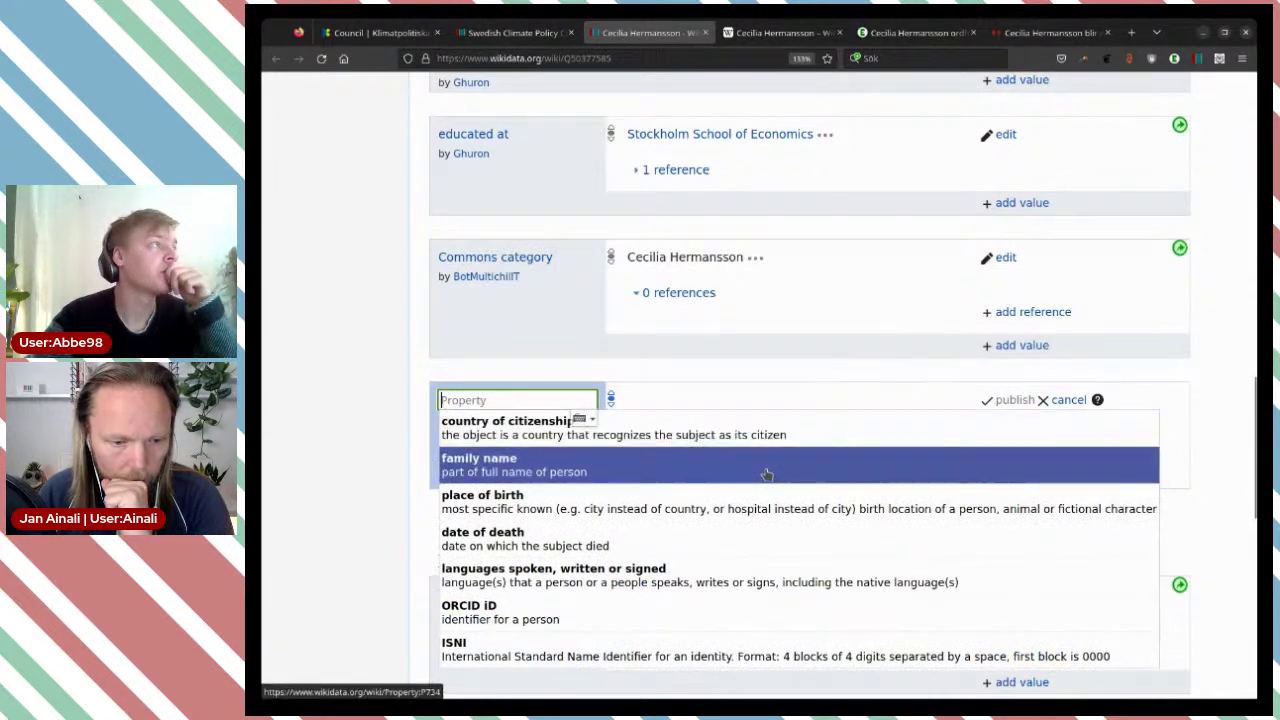
left_click(766, 474)
type("Hermanss")
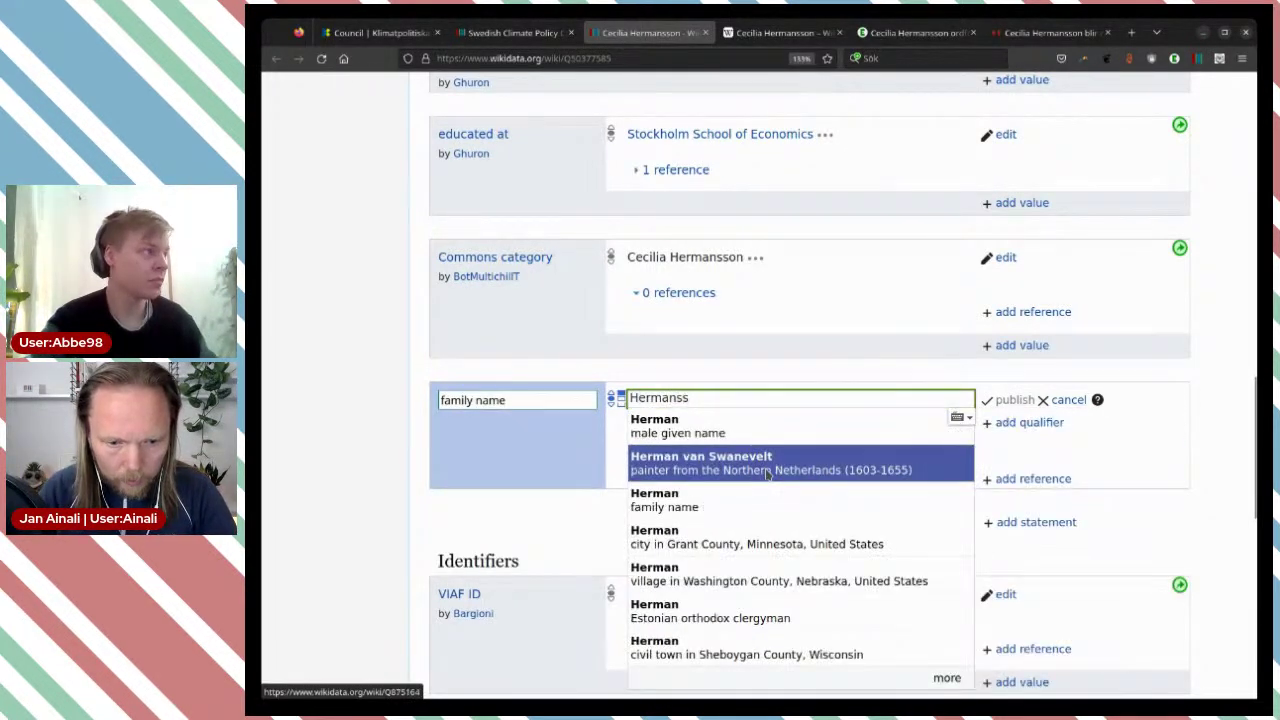
left_click(778, 465)
left_click(1015, 400)
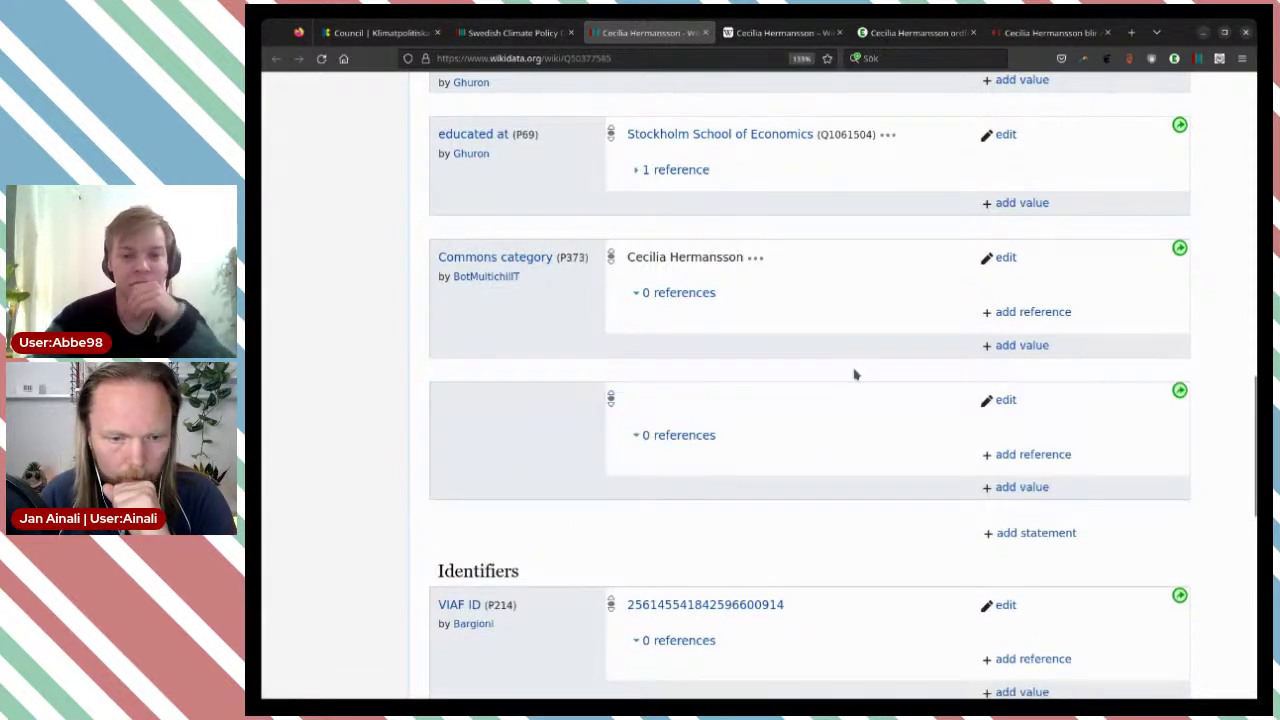
Step: Start another blank statement on the current chair's item and consult the Swedish Wikipedia article for biographical details
left_click(1003, 532)
scroll(862, 403, "down", 4)
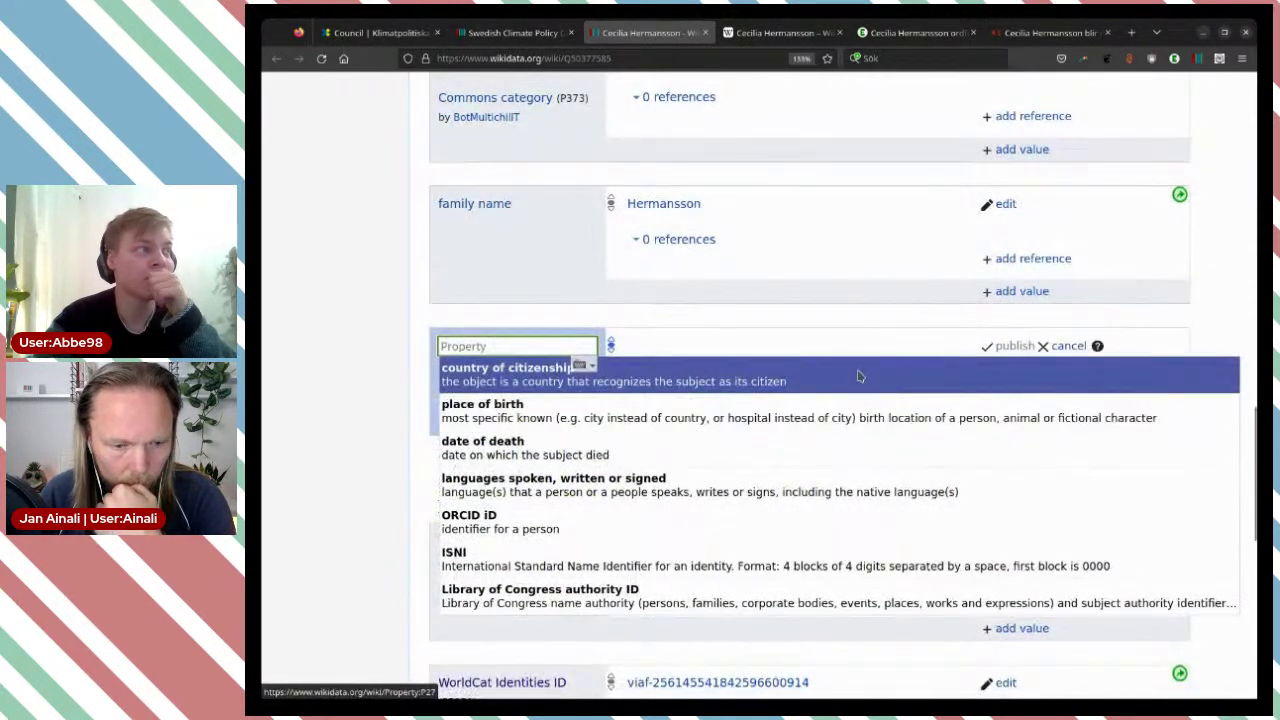
left_click(775, 33)
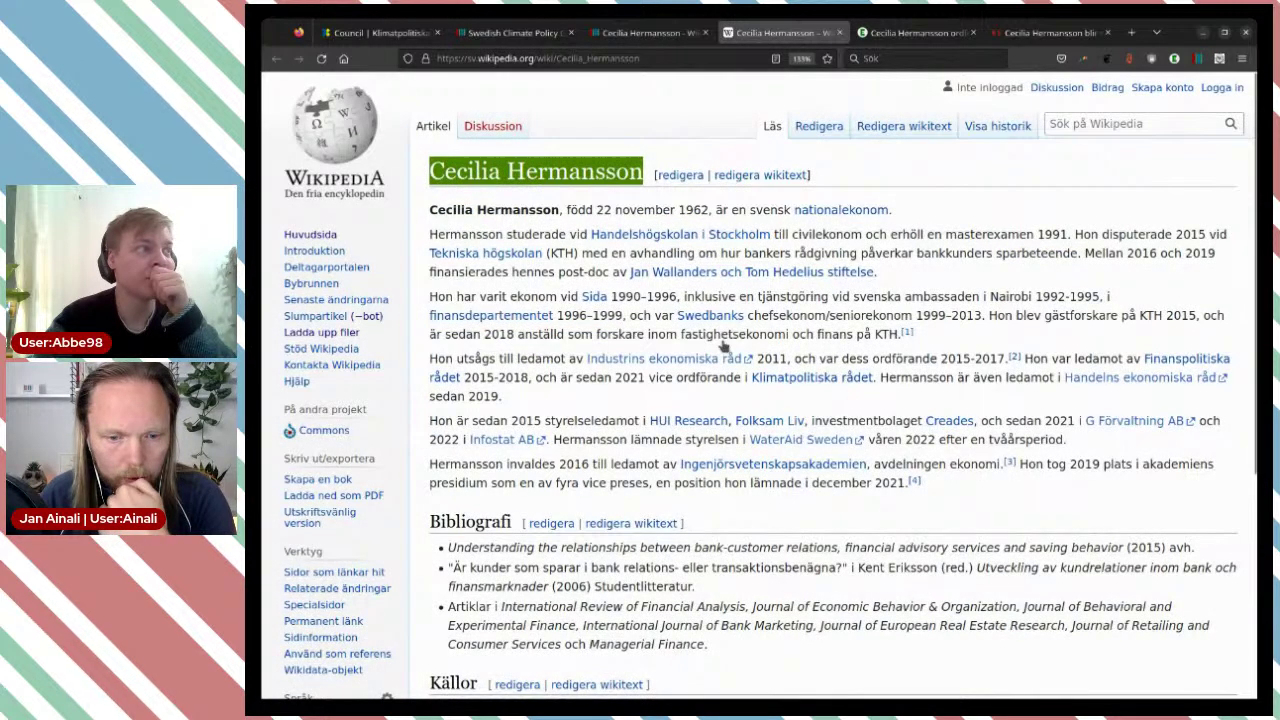
left_click(648, 33)
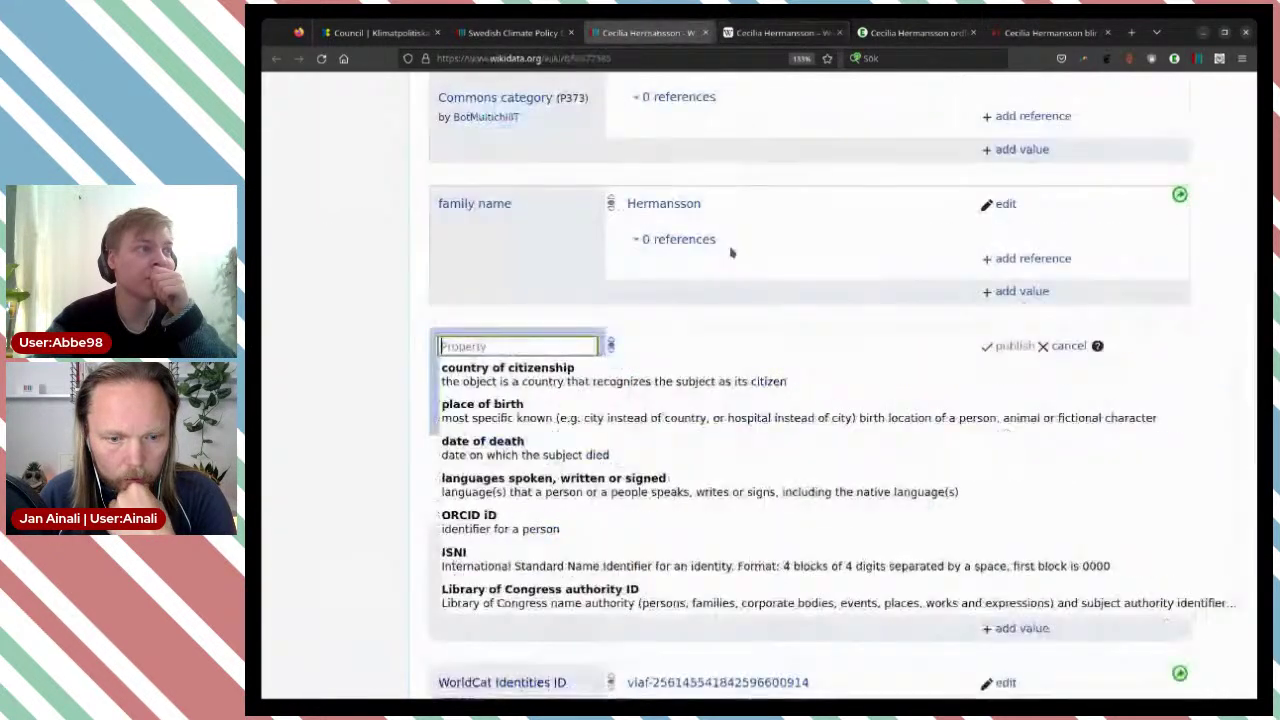
Step: Complete the date of birth statement with the full date given in the Swedish Wikipedia article and publish it
scroll(760, 350, "up", 10)
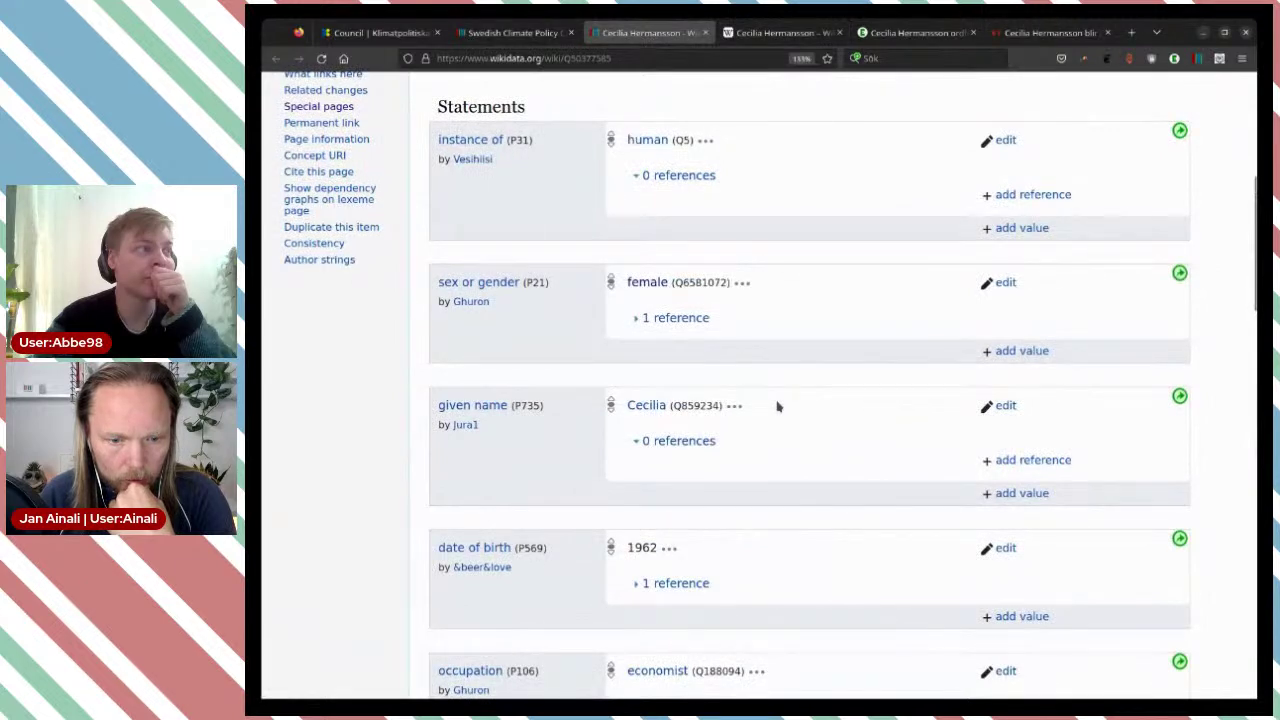
scroll(778, 406, "down", 4)
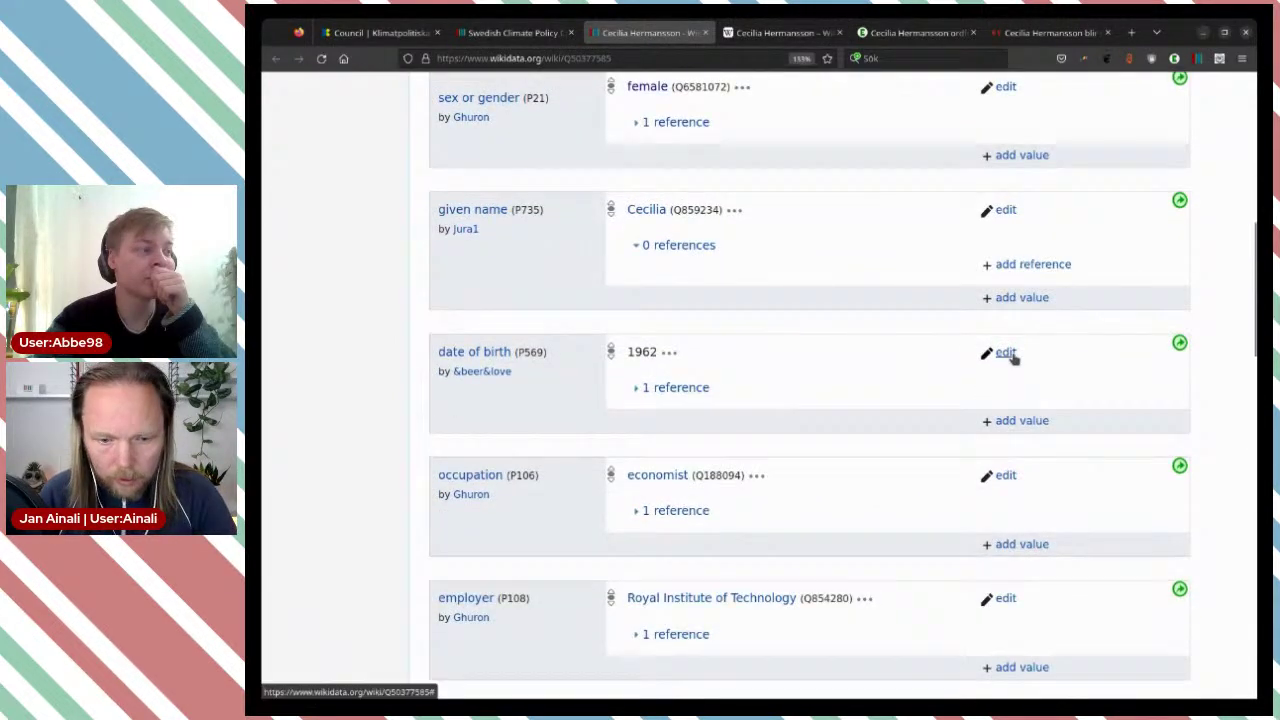
left_click(1006, 352)
key("ctrl+Tab")
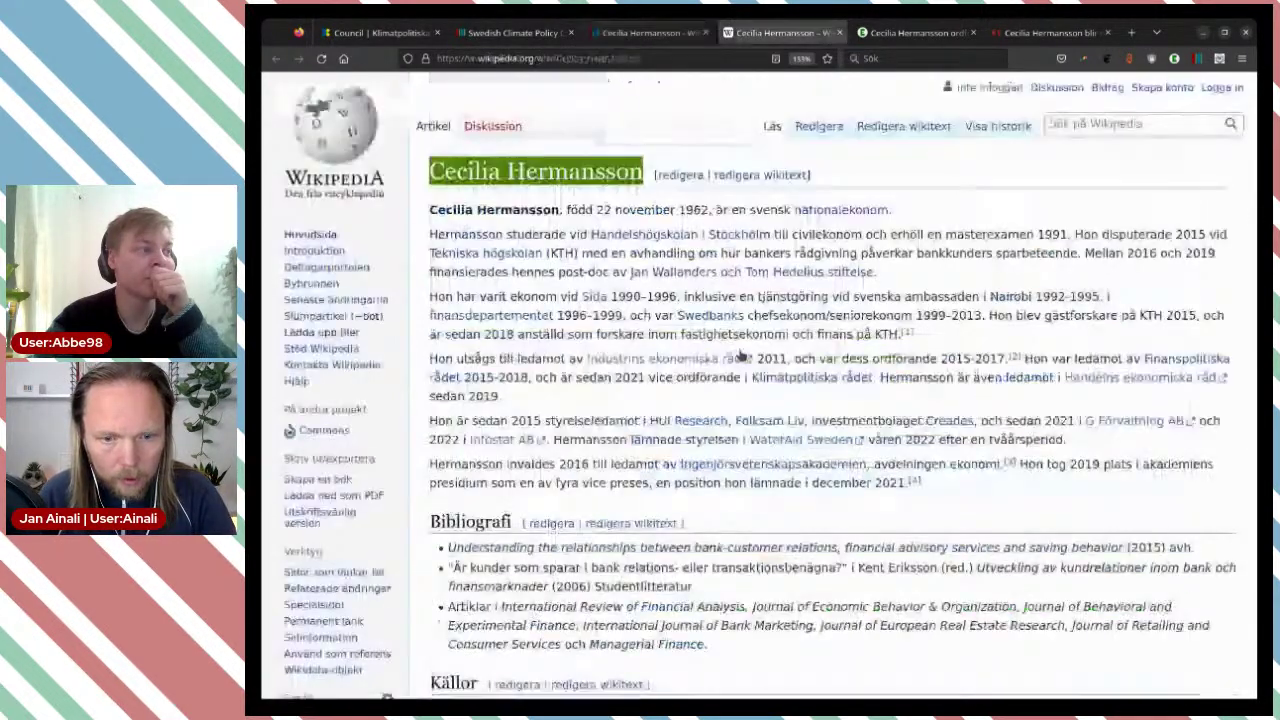
key("ctrl+shift+Tab")
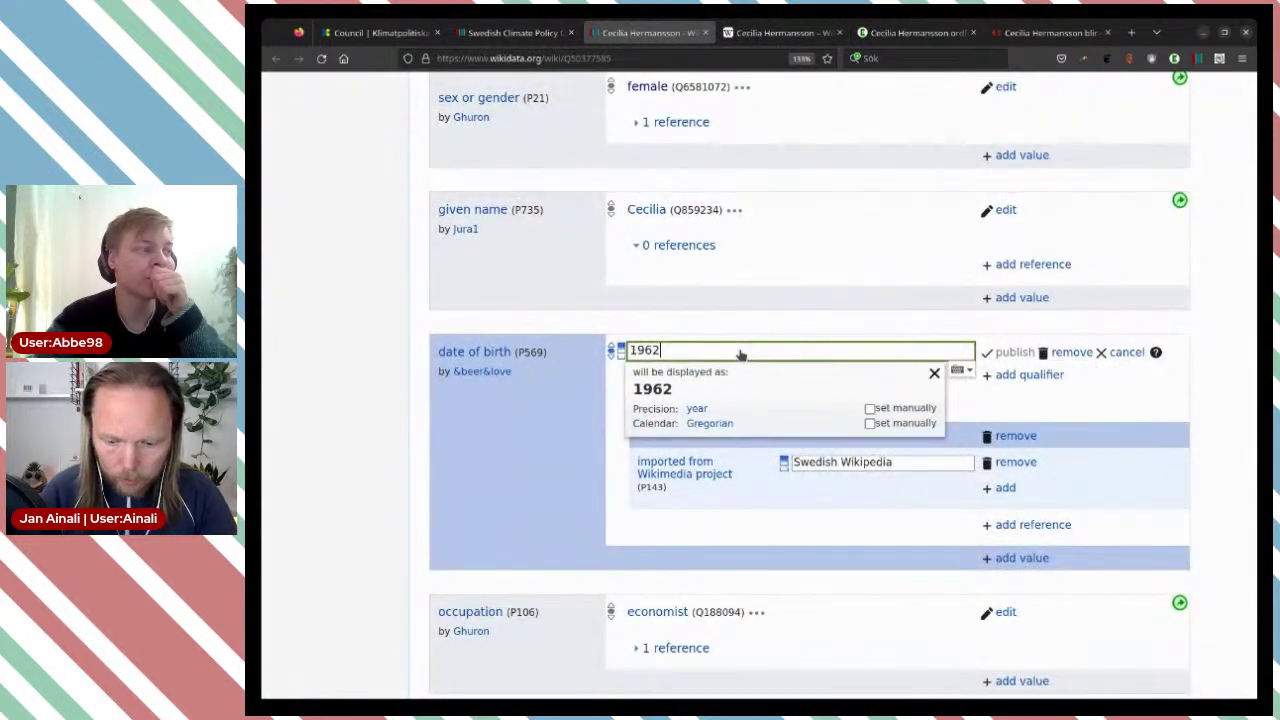
type("-11-22")
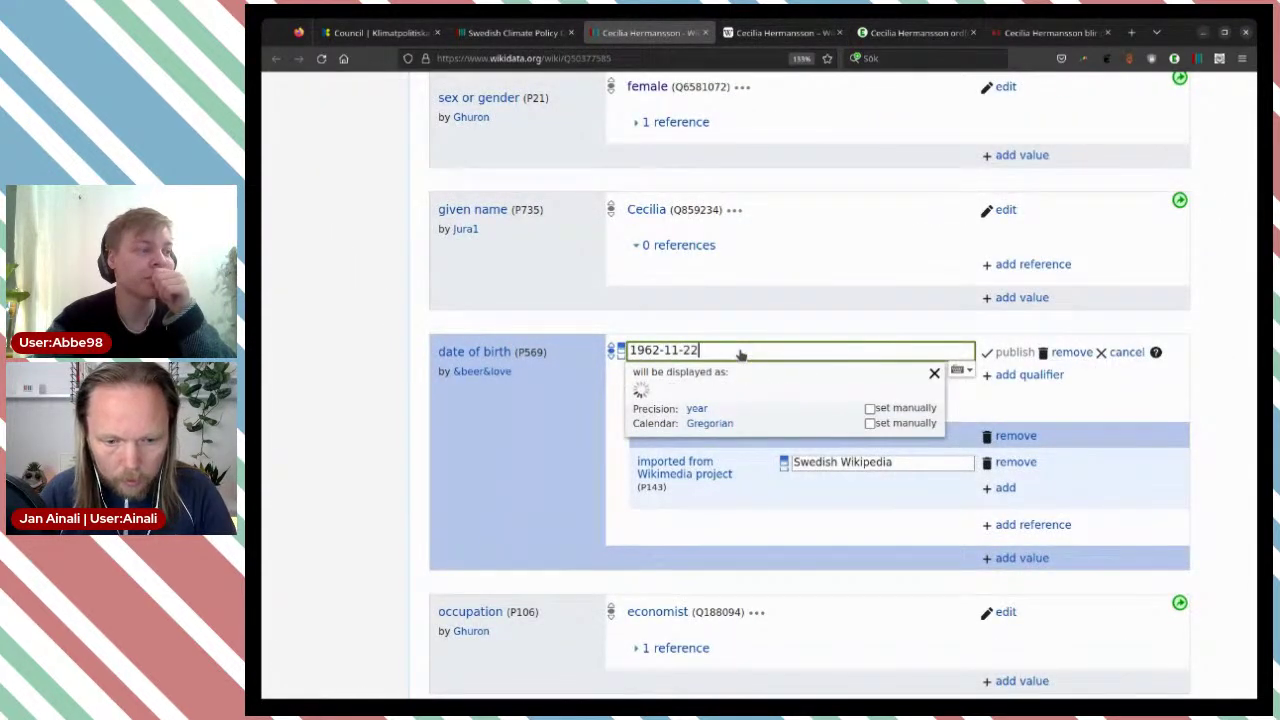
left_click(893, 325)
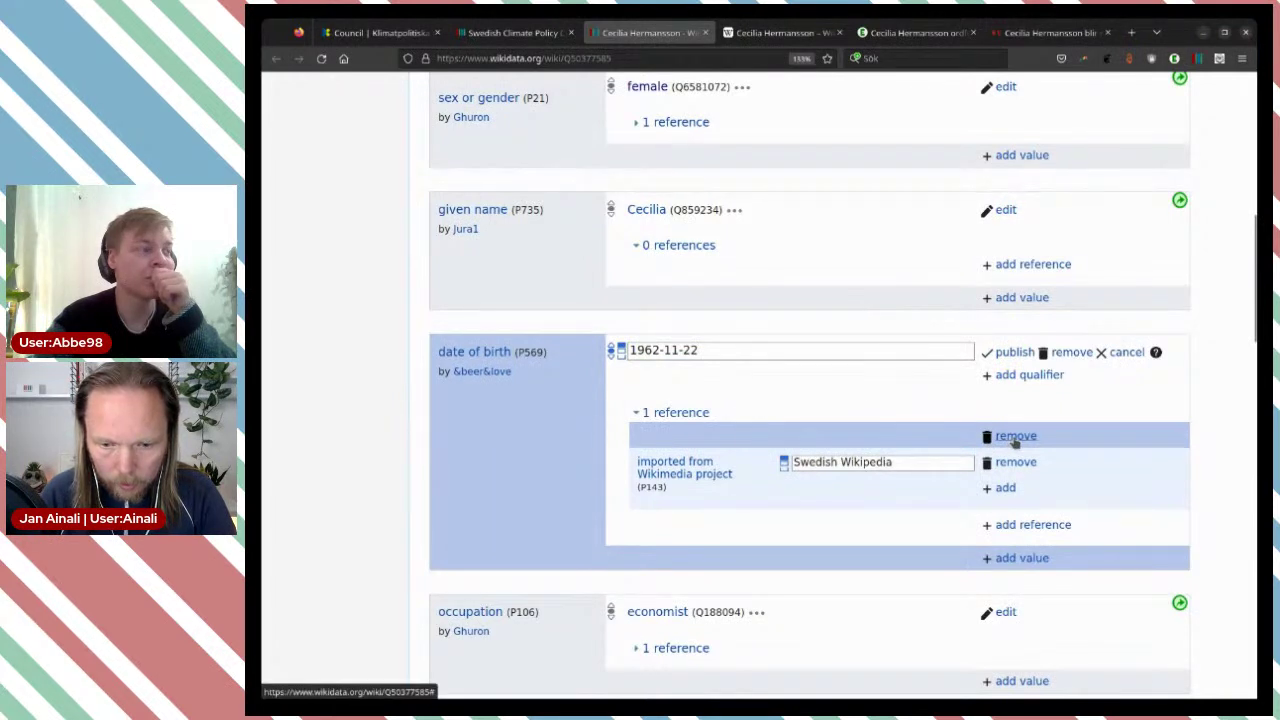
left_click(1016, 358)
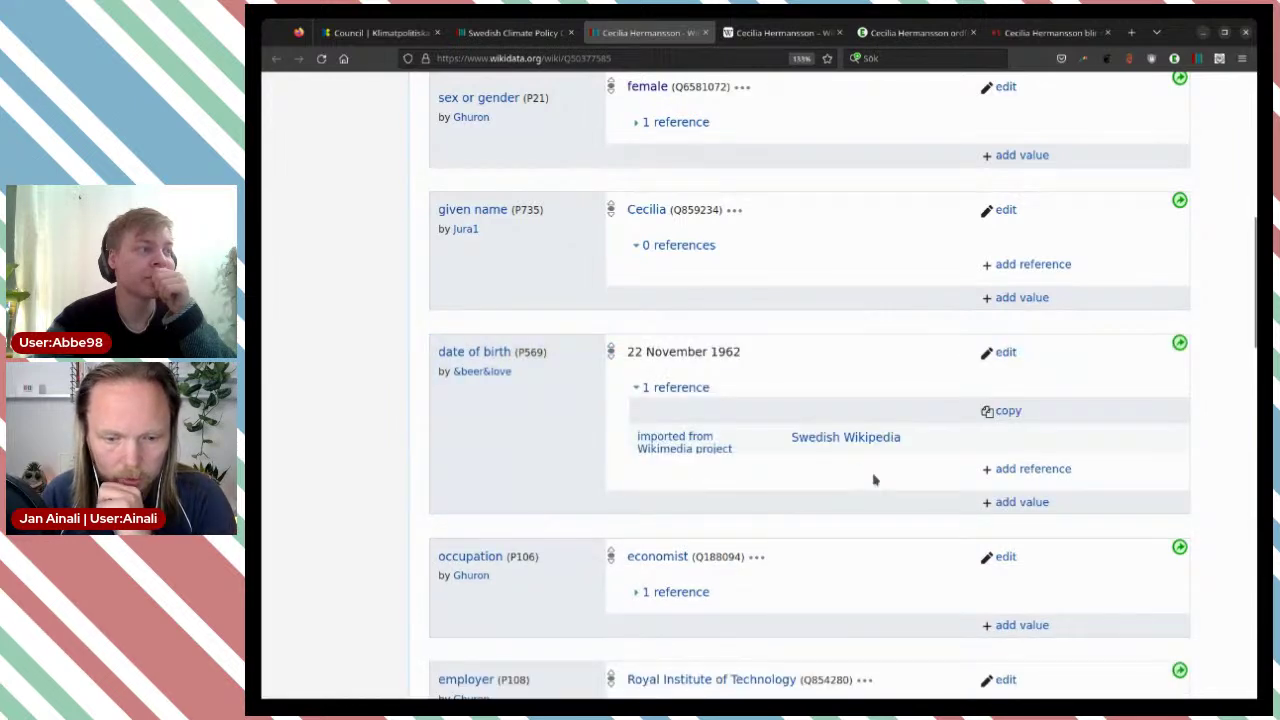
Step: Open the council's office held by head of the organization item in a separate tab and copy its QID, Q110292923
scroll(729, 456, "down", 5)
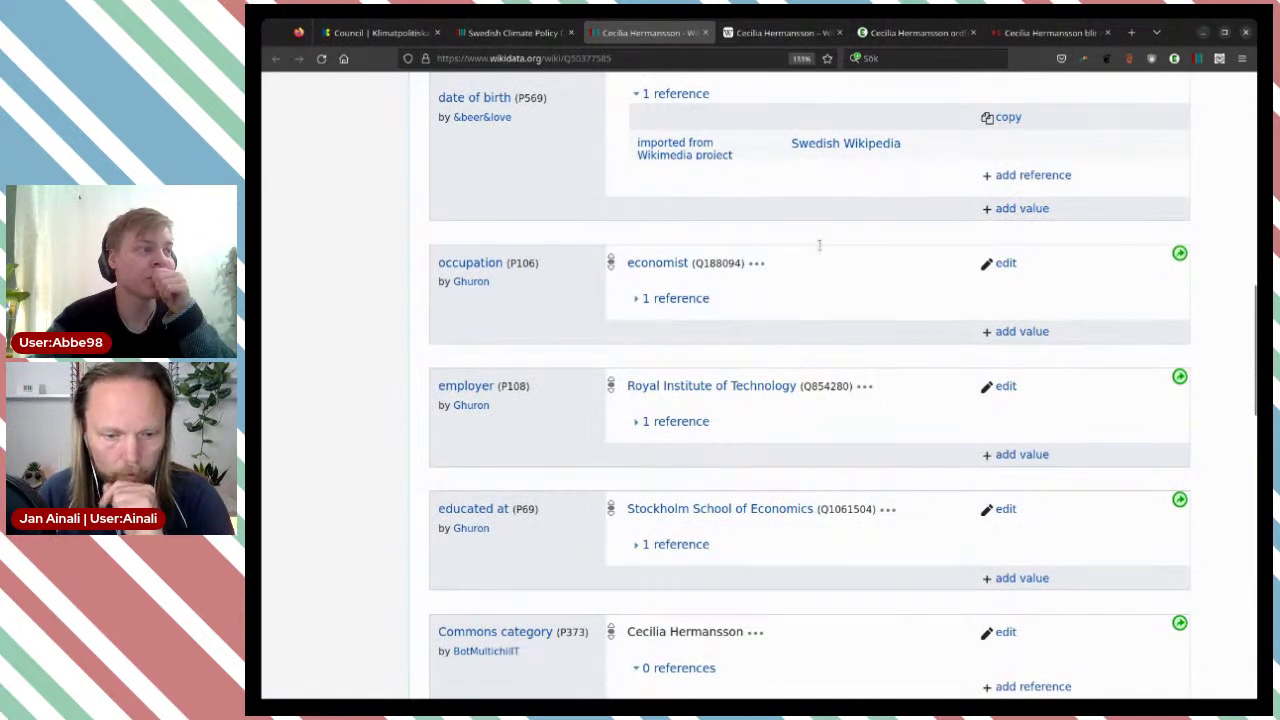
scroll(866, 430, "down", 8)
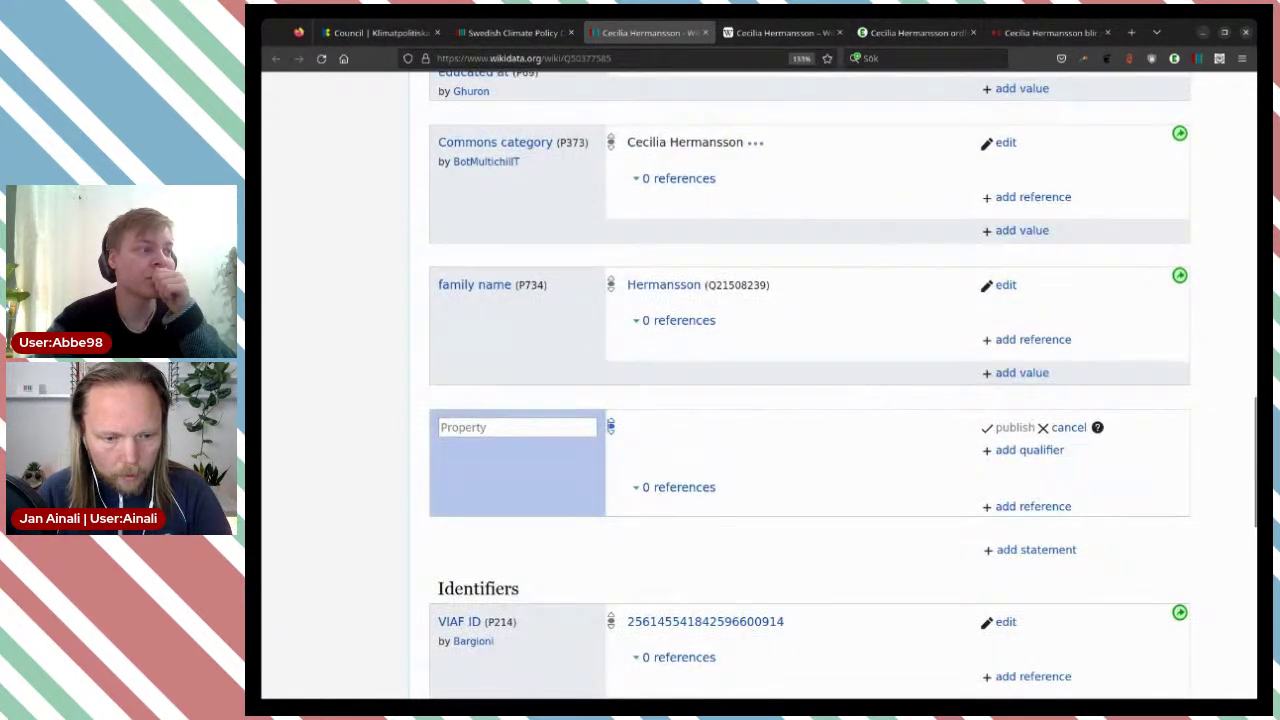
left_click(513, 33)
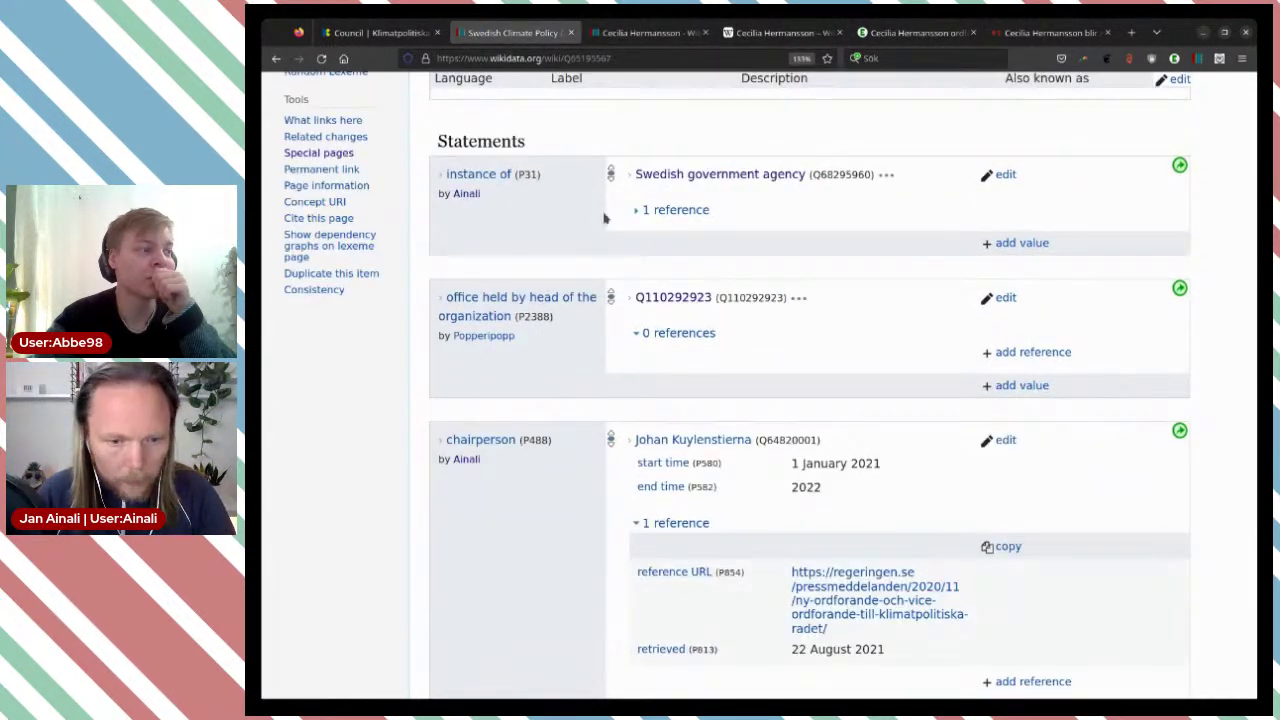
middle_click(663, 299)
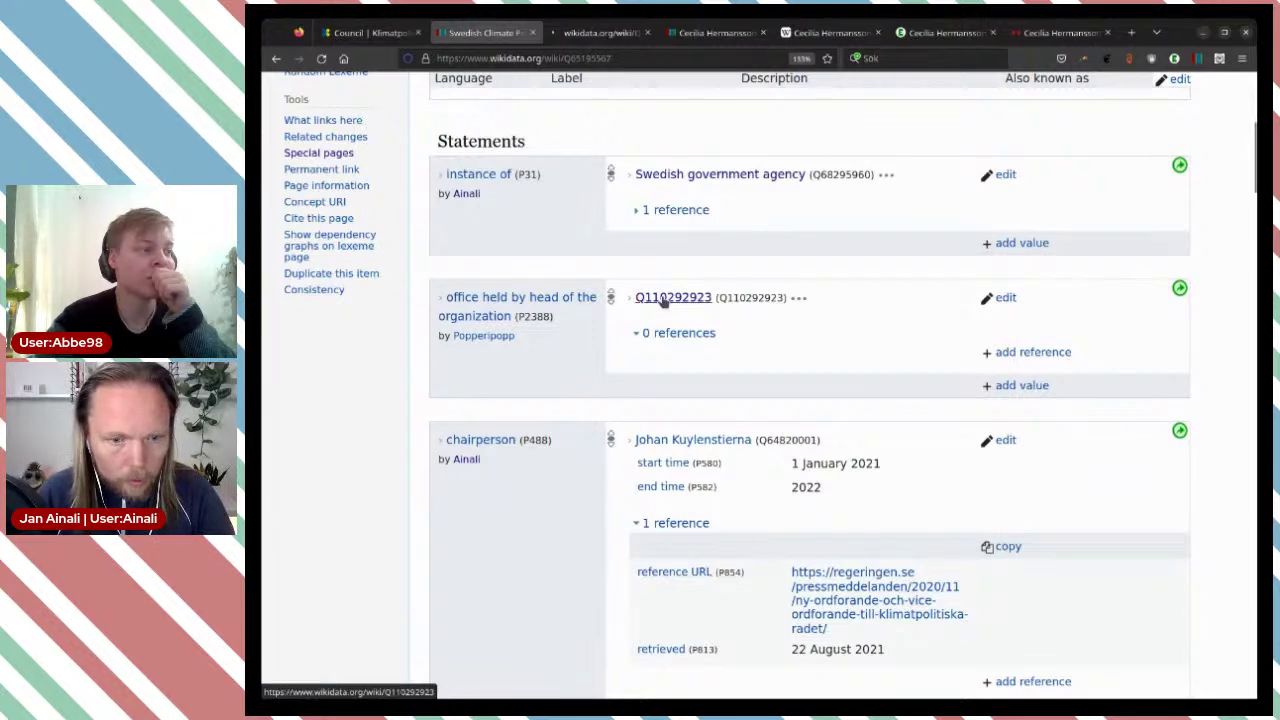
key("ctrl+Tab")
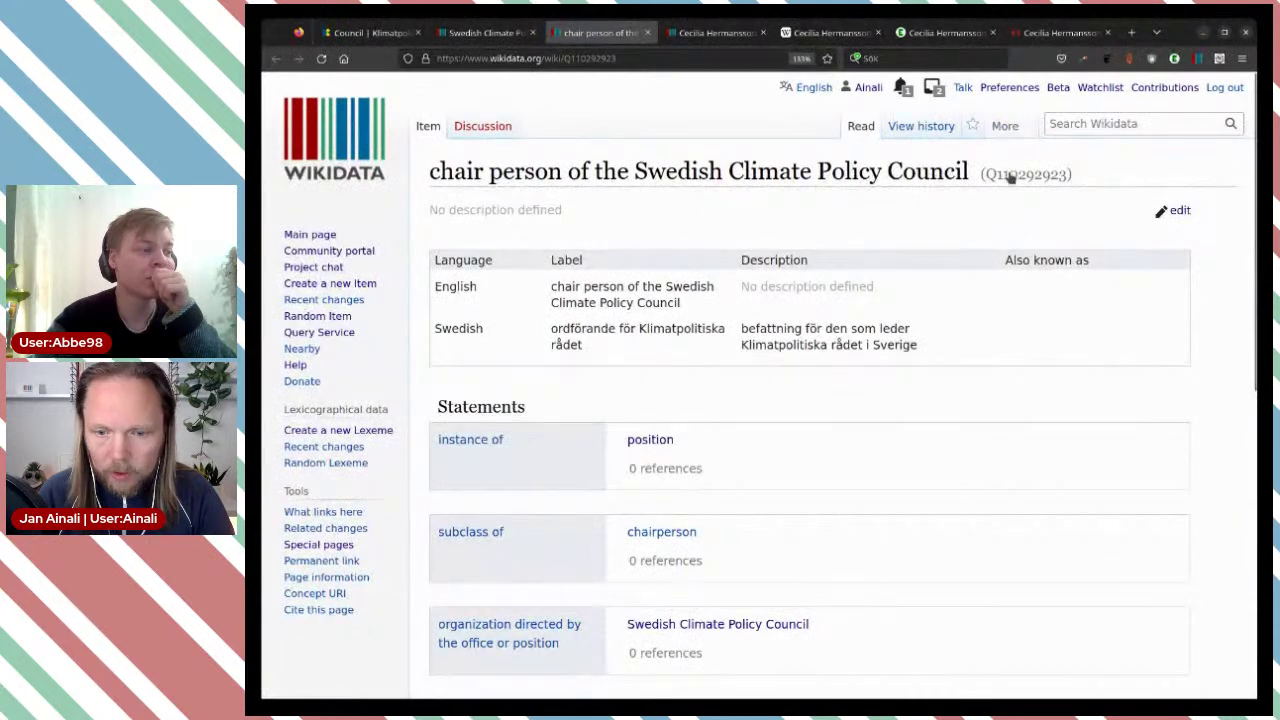
double_click(1010, 175)
key("ctrl+c")
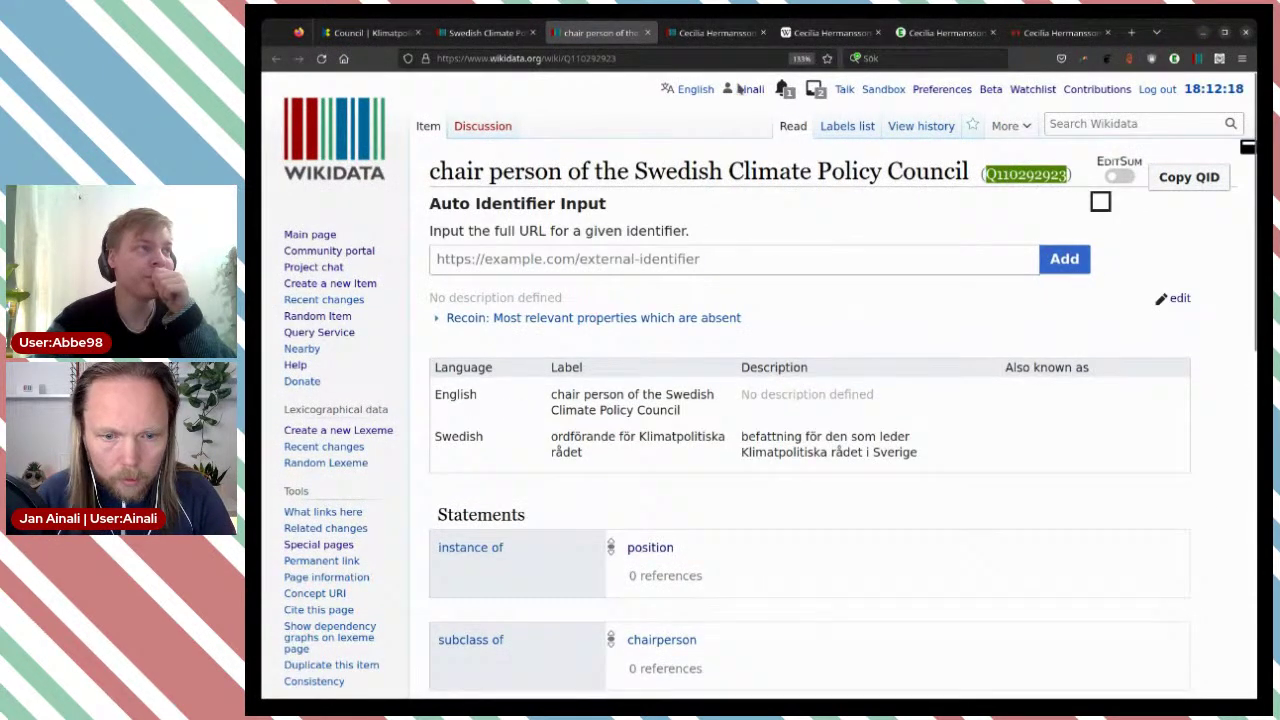
Step: Set the blank statement on the current chair's item to position held with the copied QID Q110292923, chair person of the Swedish Climate Policy Council
left_click(735, 33)
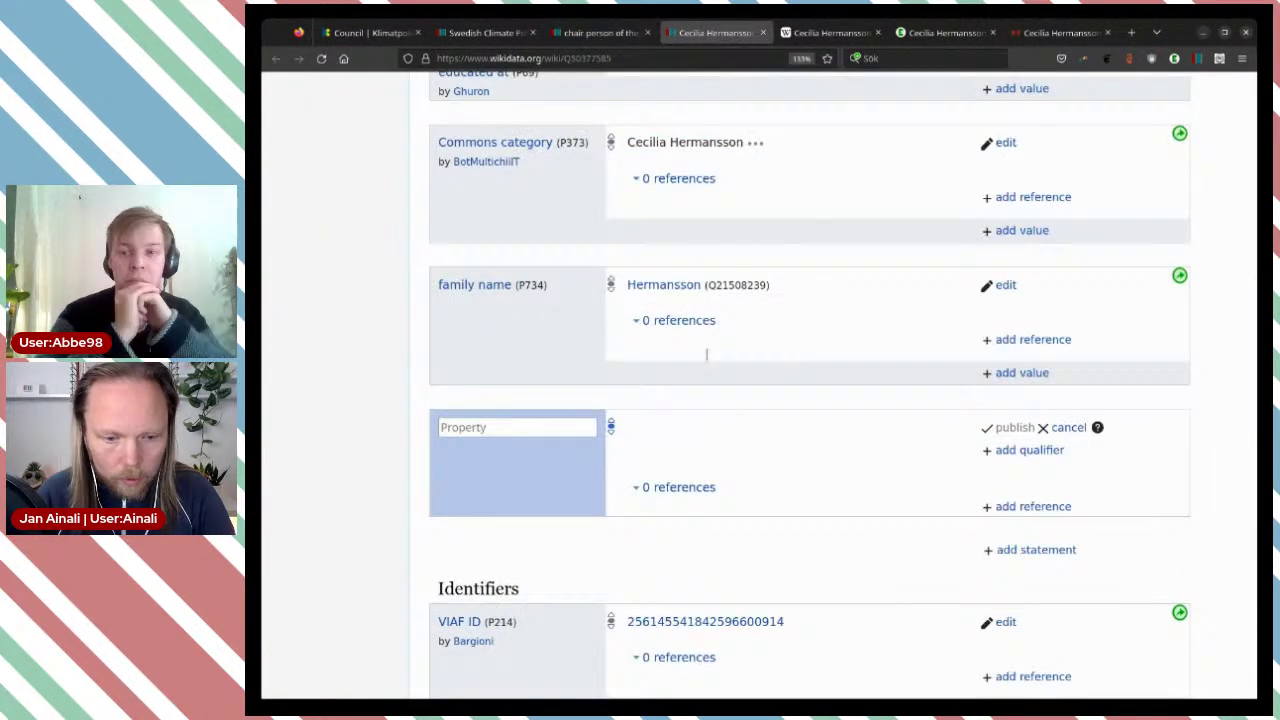
left_click(519, 430)
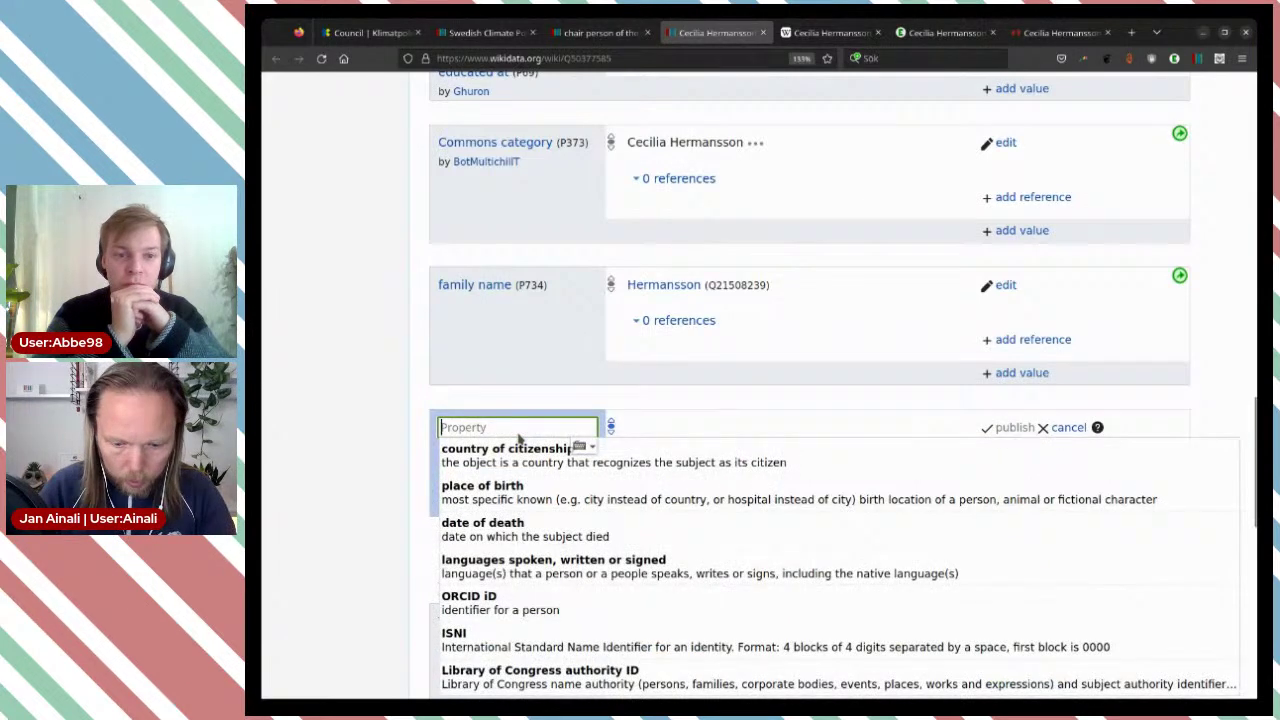
type("pos")
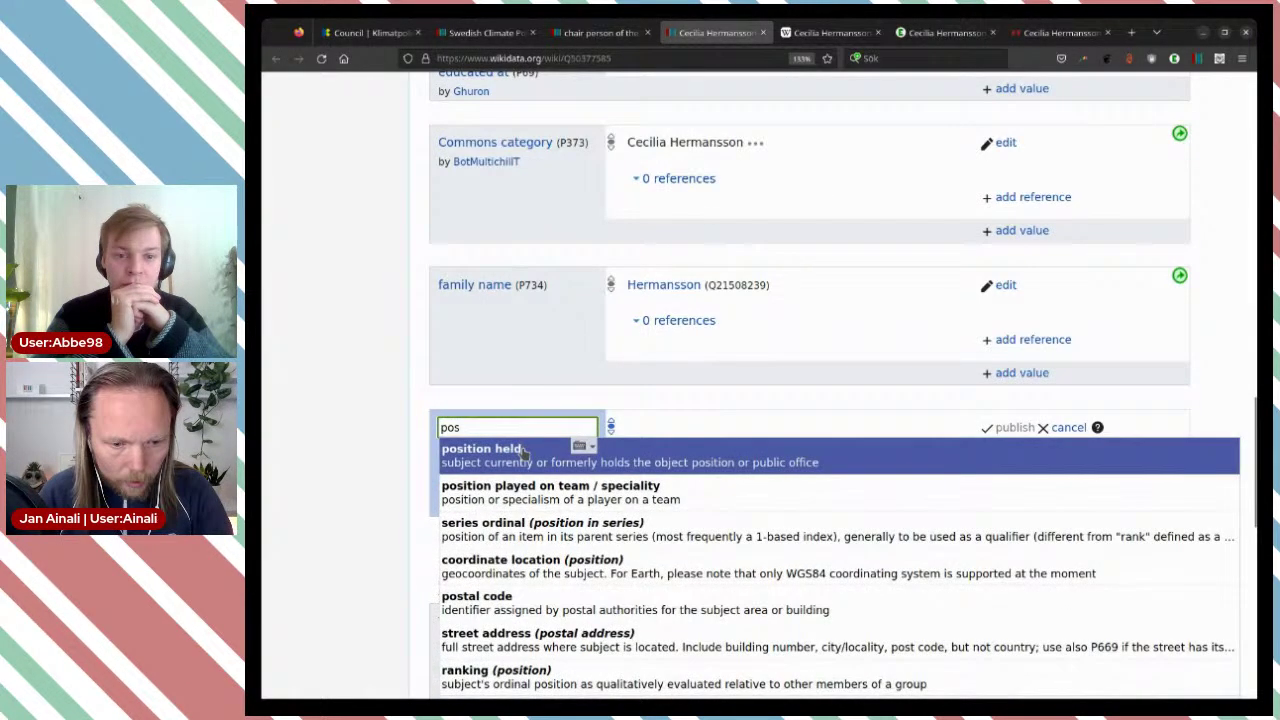
left_click(737, 457)
key("ctrl+v")
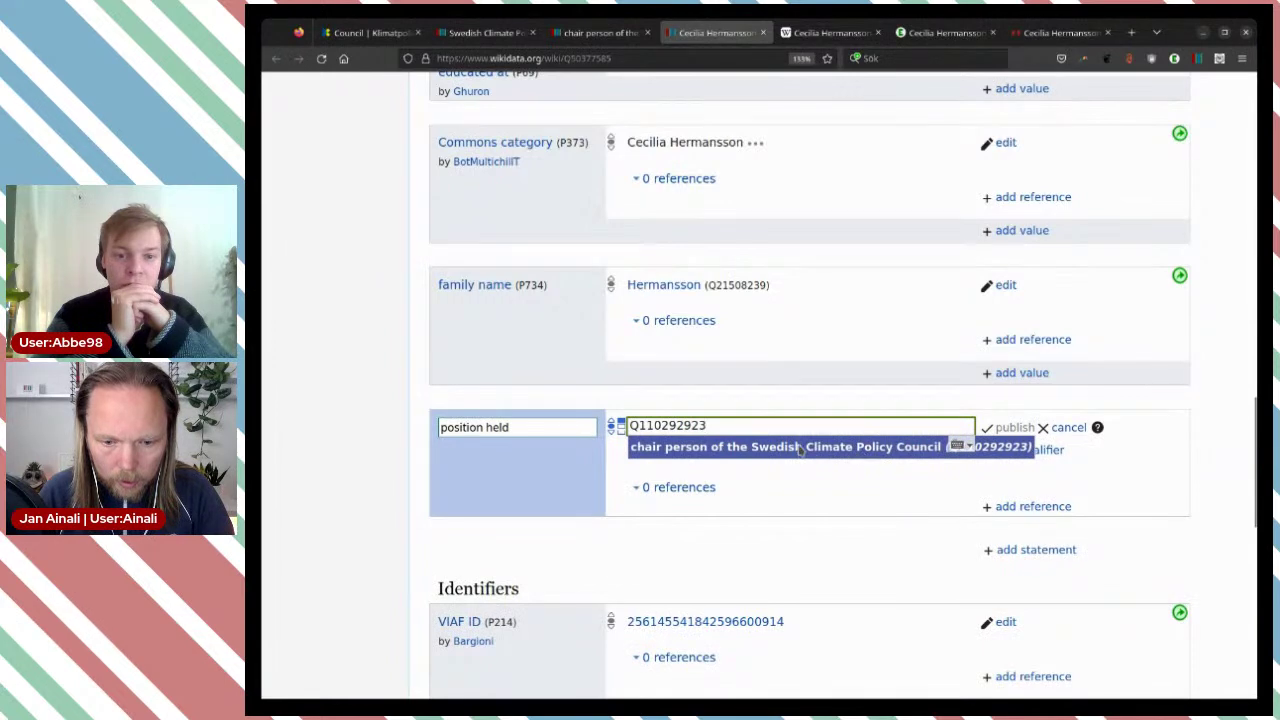
left_click(800, 447)
Step: Add a start time qualifier of 2022 to the position held statement
left_click(1027, 450)
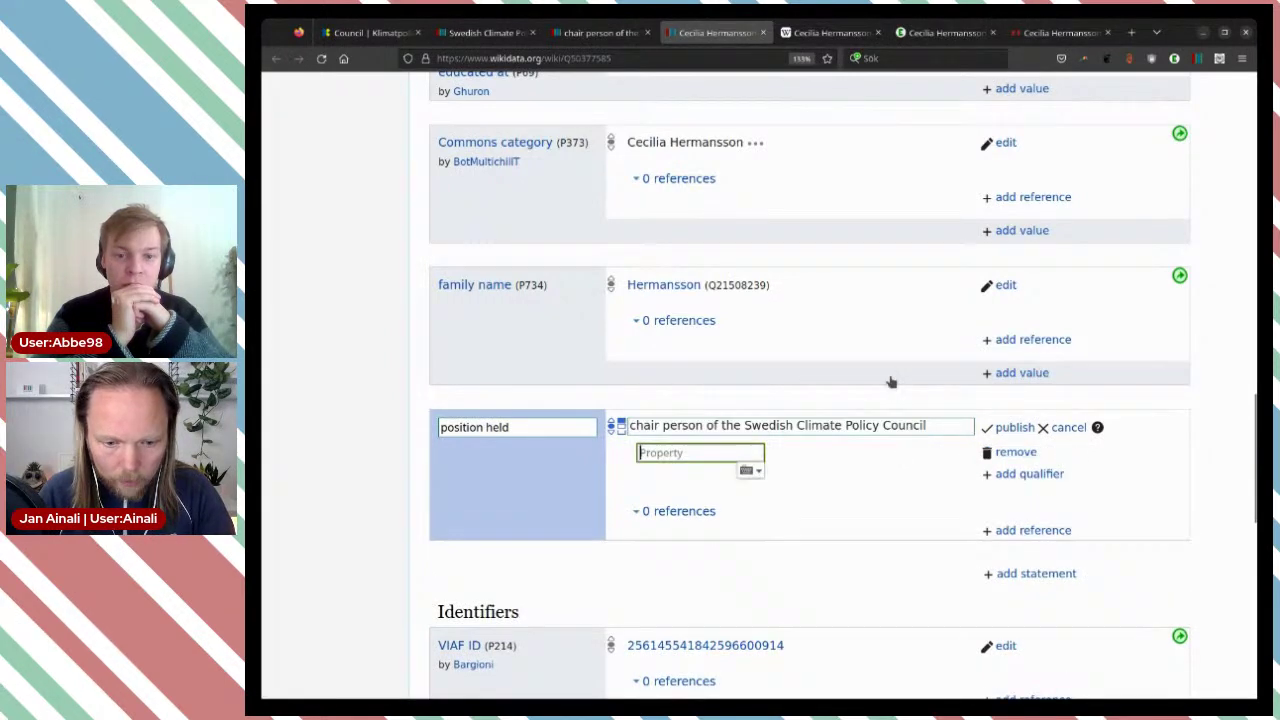
scroll(890, 381, "down", 3)
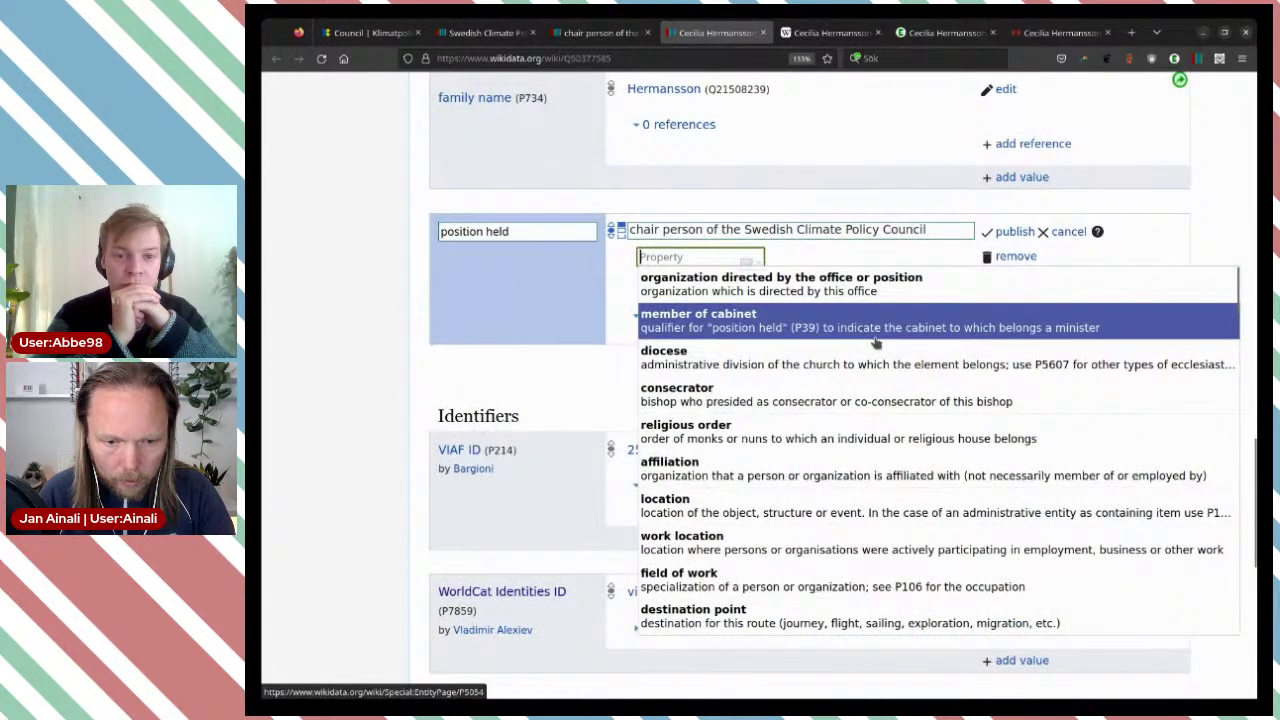
type("st")
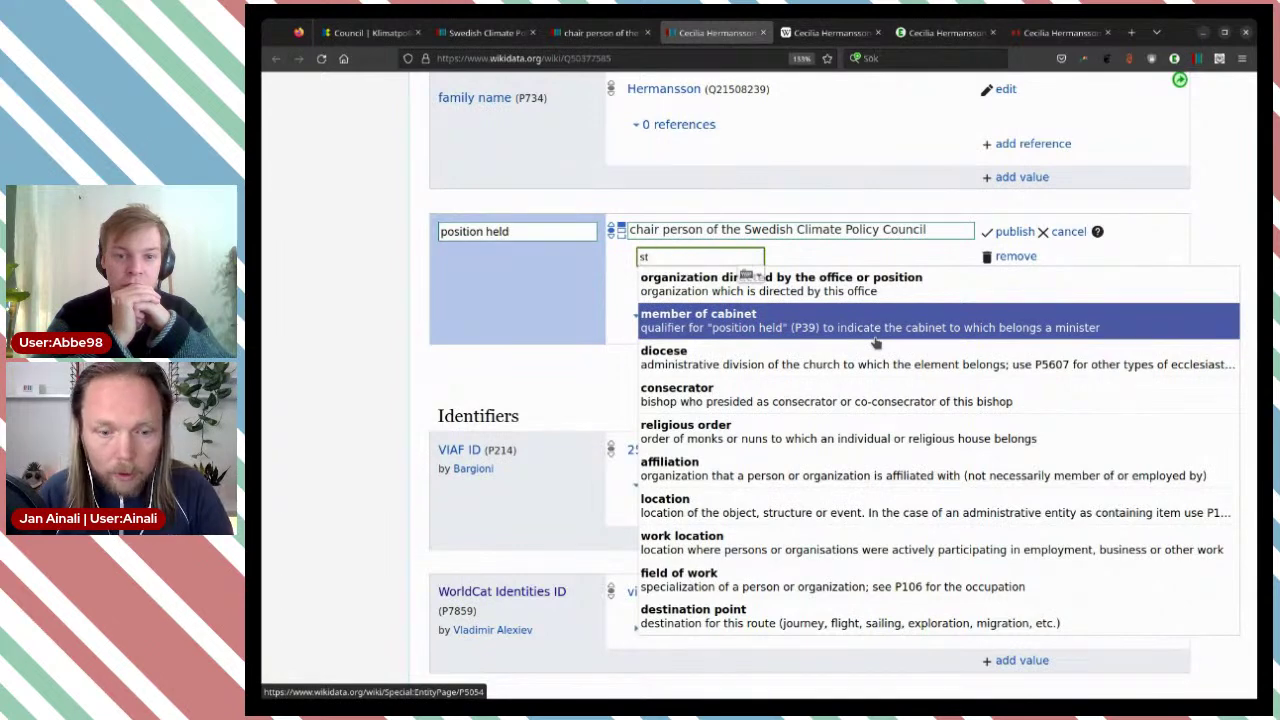
left_click(864, 340)
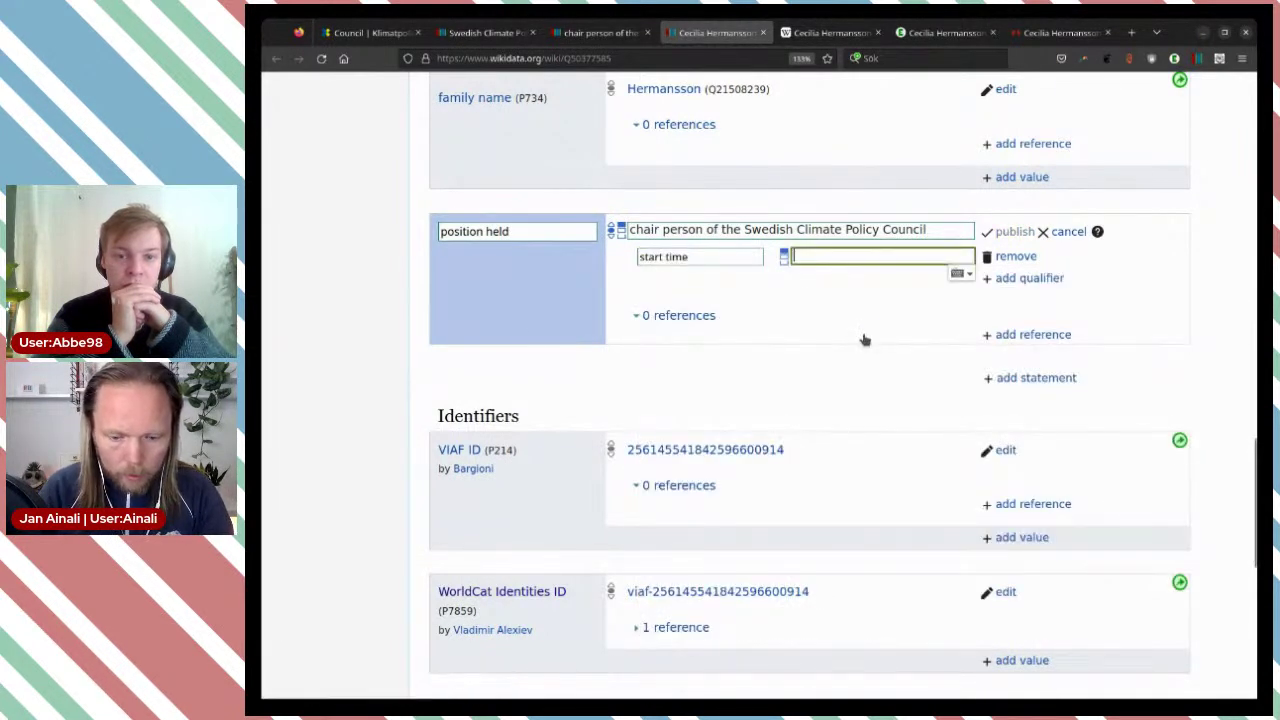
type("2022")
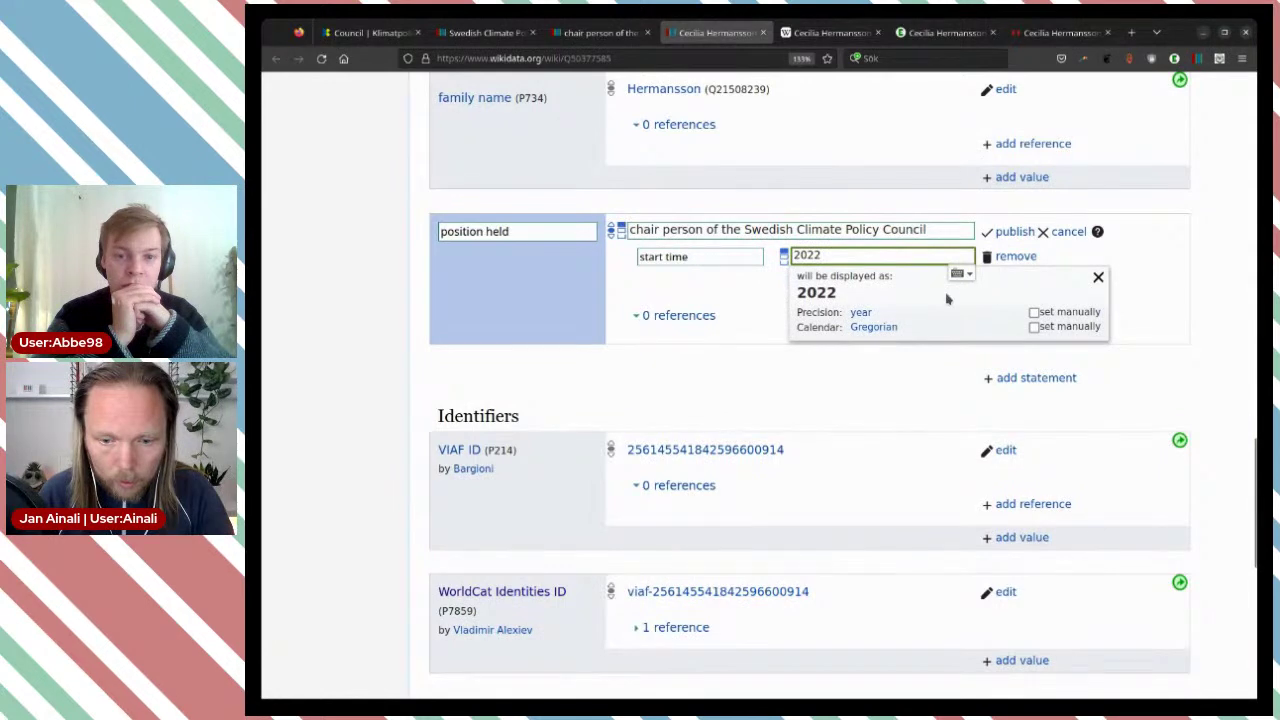
left_click(735, 286)
Step: Add a replaces qualifier to the position held statement, leaving its value empty
left_click(1017, 279)
type("re")
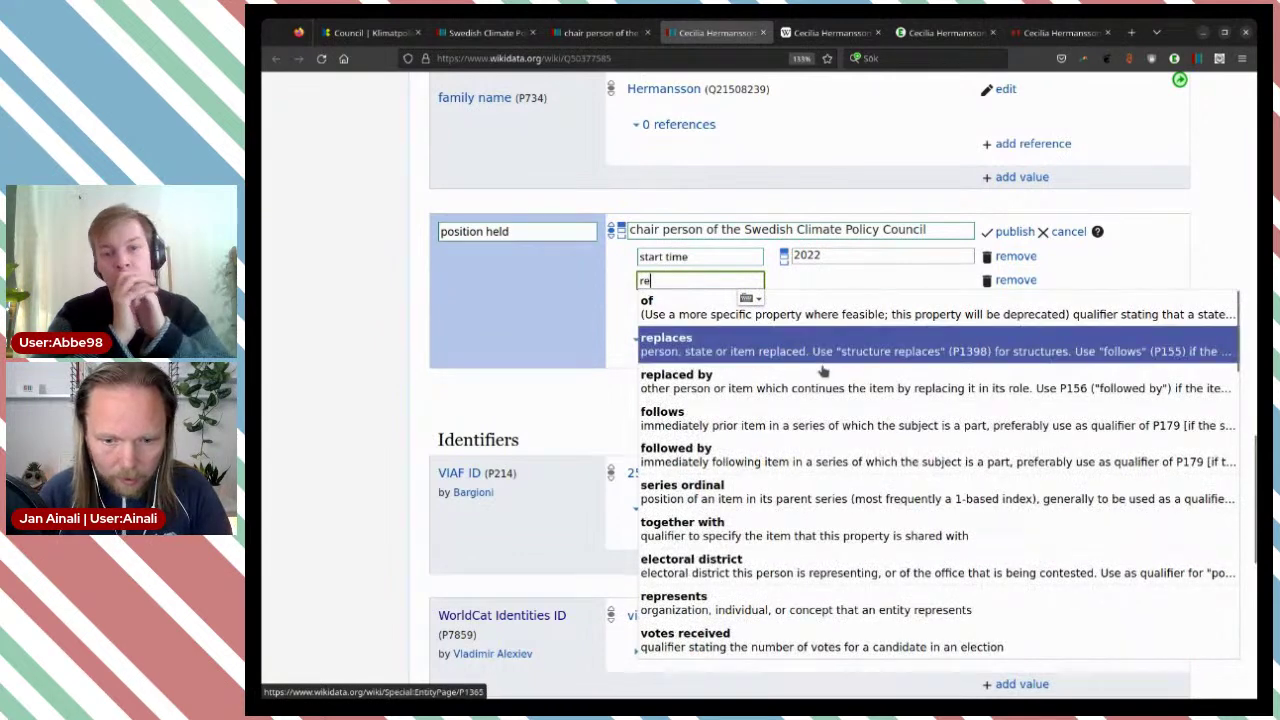
left_click(835, 352)
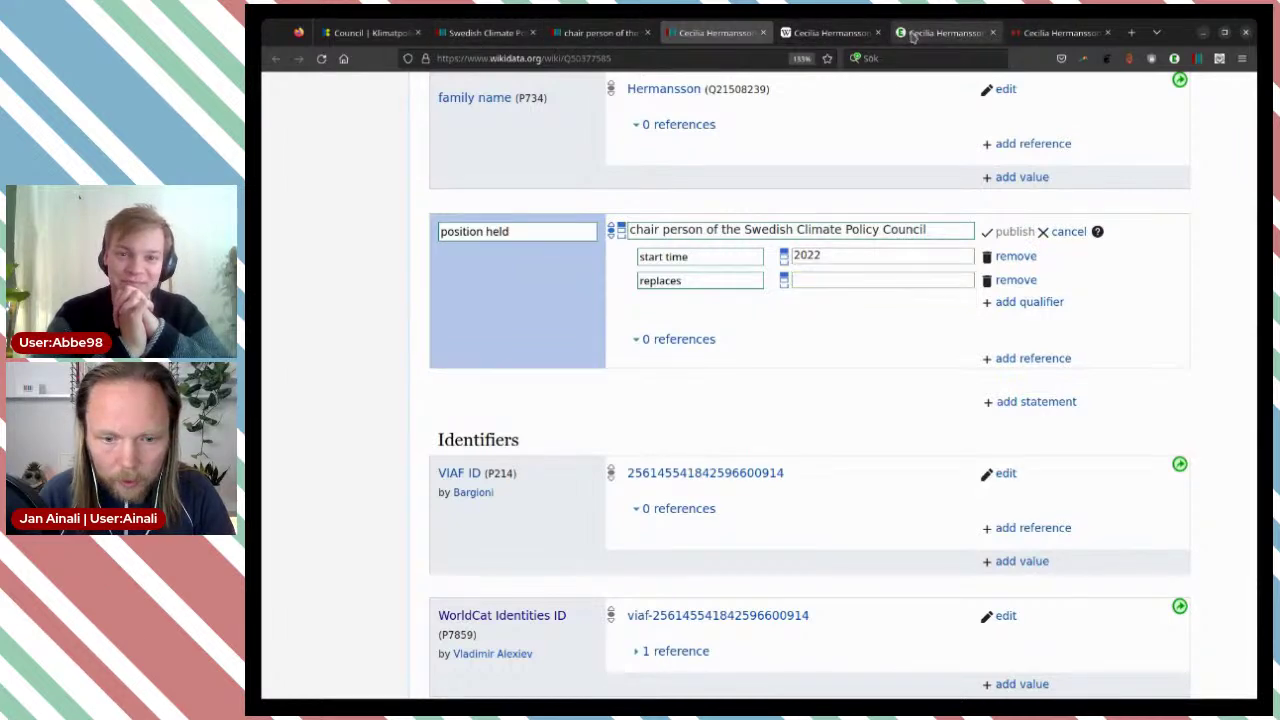
Step: Look up the departing chair in the Miljö&Utveckling article and copy that person's full name
left_click(945, 32)
scroll(528, 299, "up", 4)
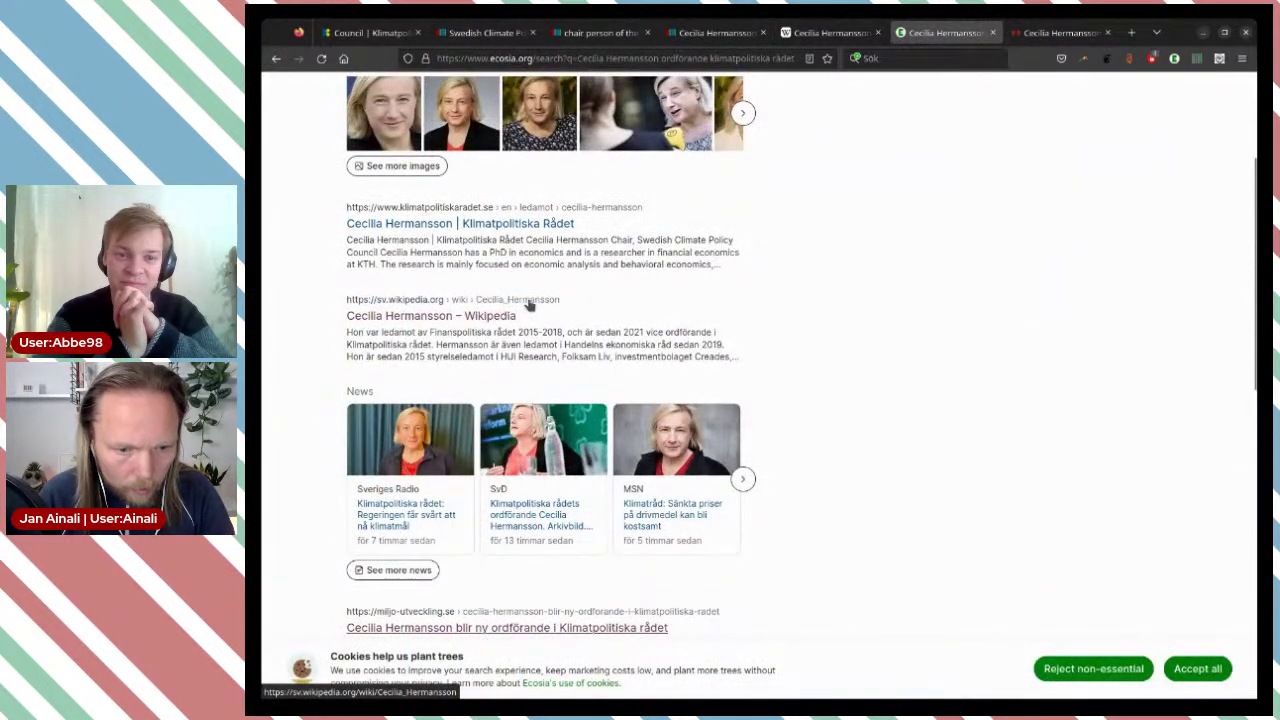
scroll(552, 464, "down", 2)
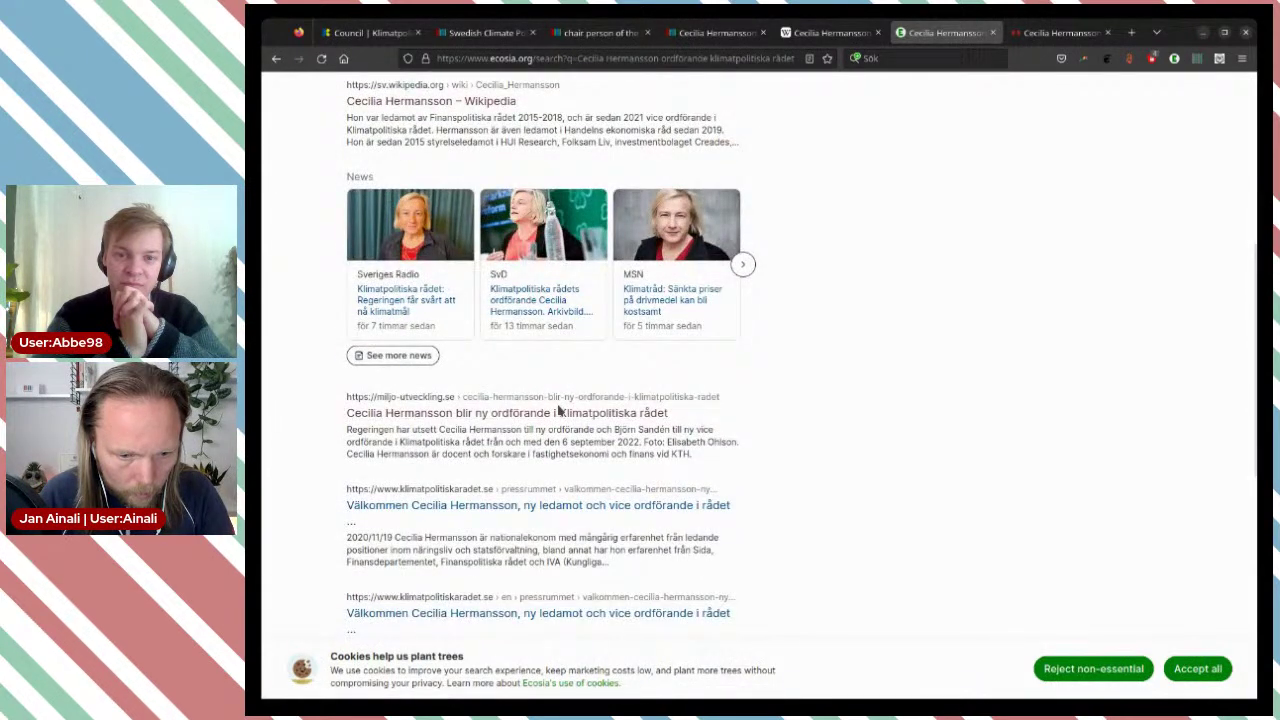
left_click(1058, 32)
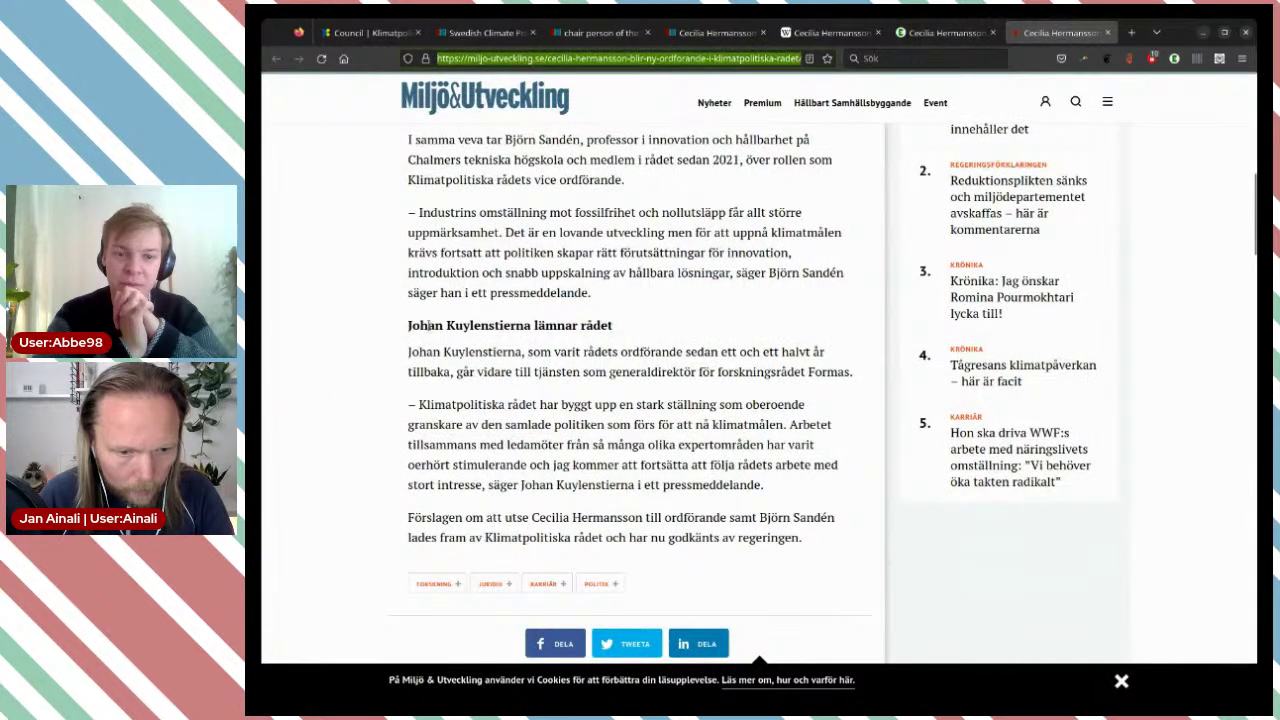
left_click(428, 325)
key("ctrl+shift+Right")
key("ctrl+c")
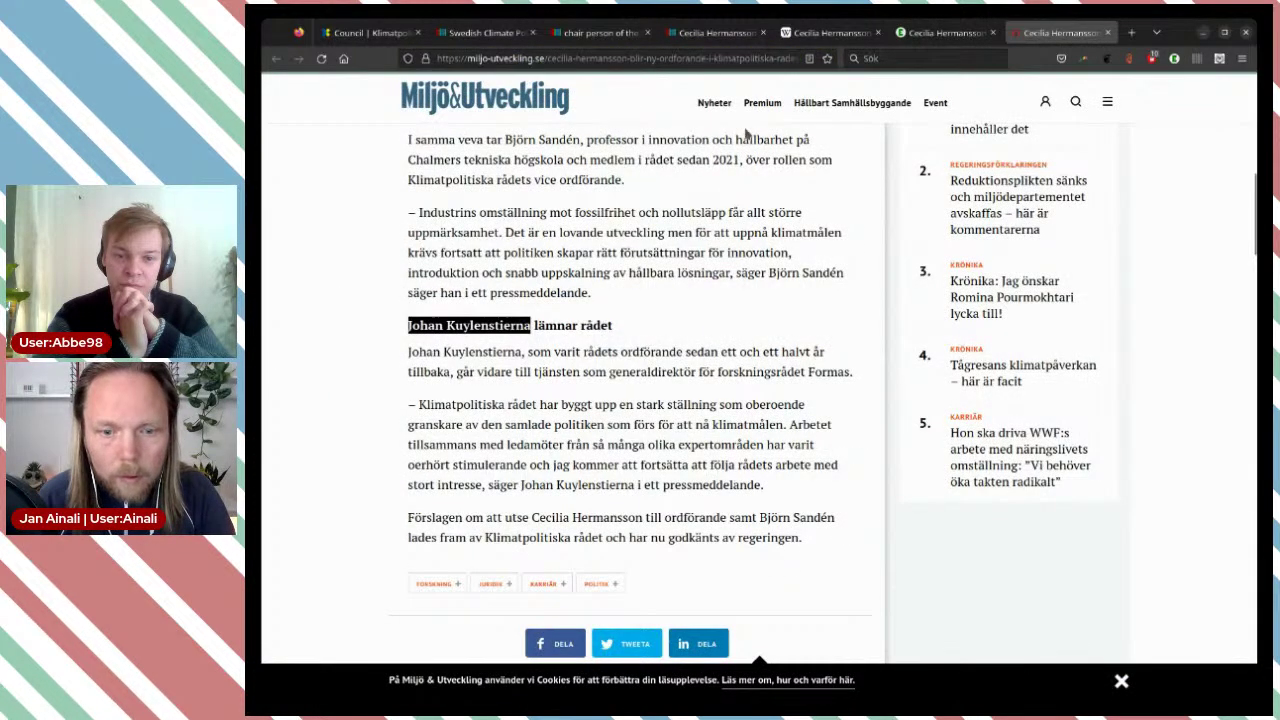
Step: Fill the replaces qualifier with the copied name, choosing the predecessor's matching item
left_click(728, 33)
key("ctrl+v")
left_click(826, 314)
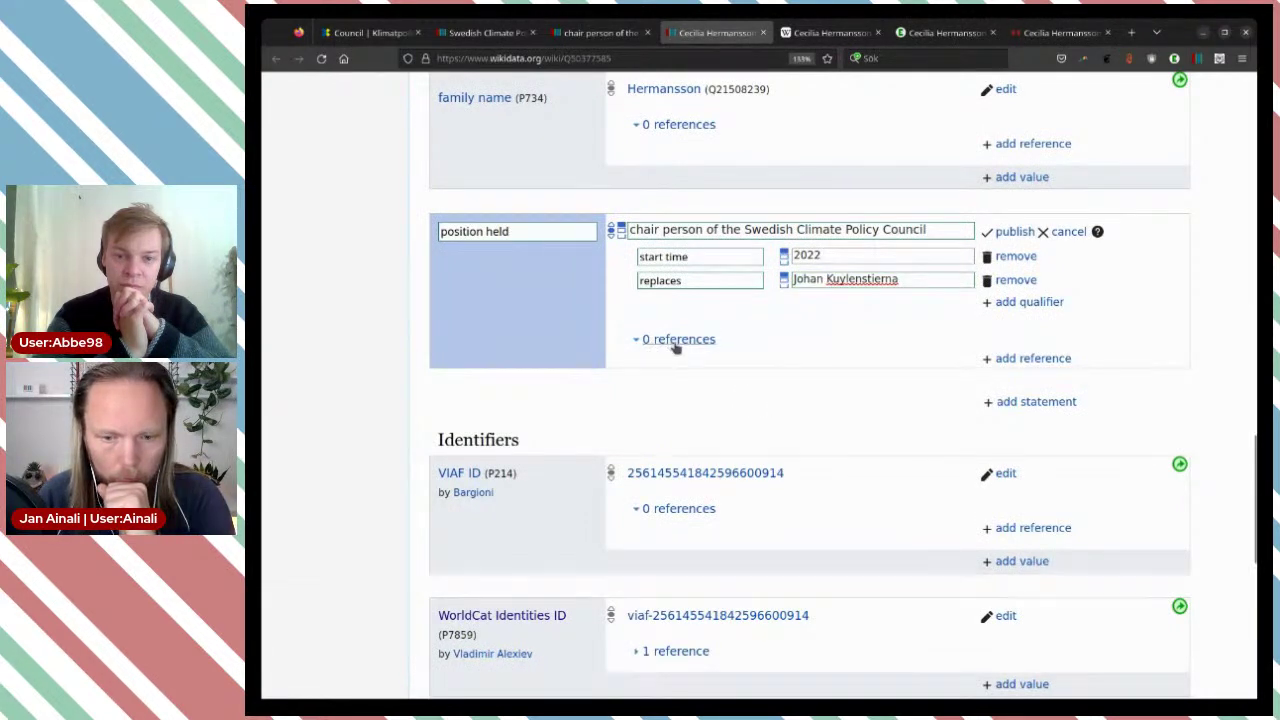
Step: Reference the position held statement with the Miljö&Utveckling article's URL, autofill the reference details and publish the statement
left_click(1017, 362)
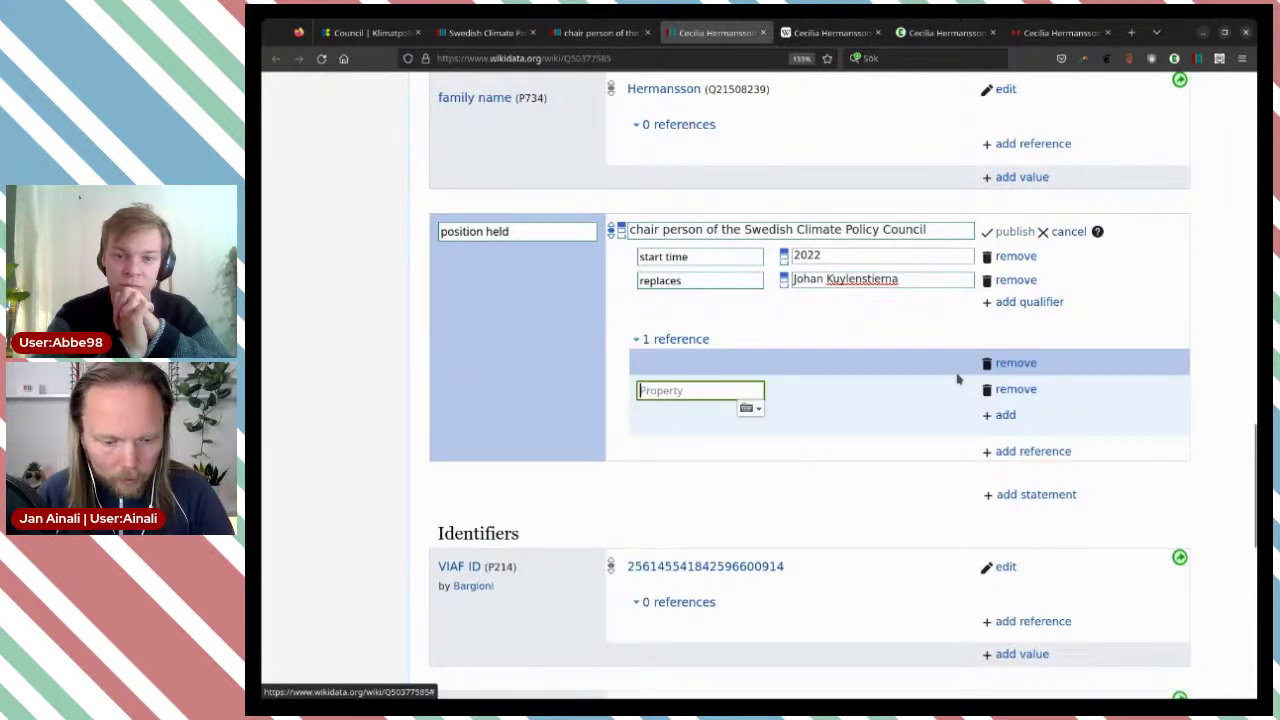
type("re")
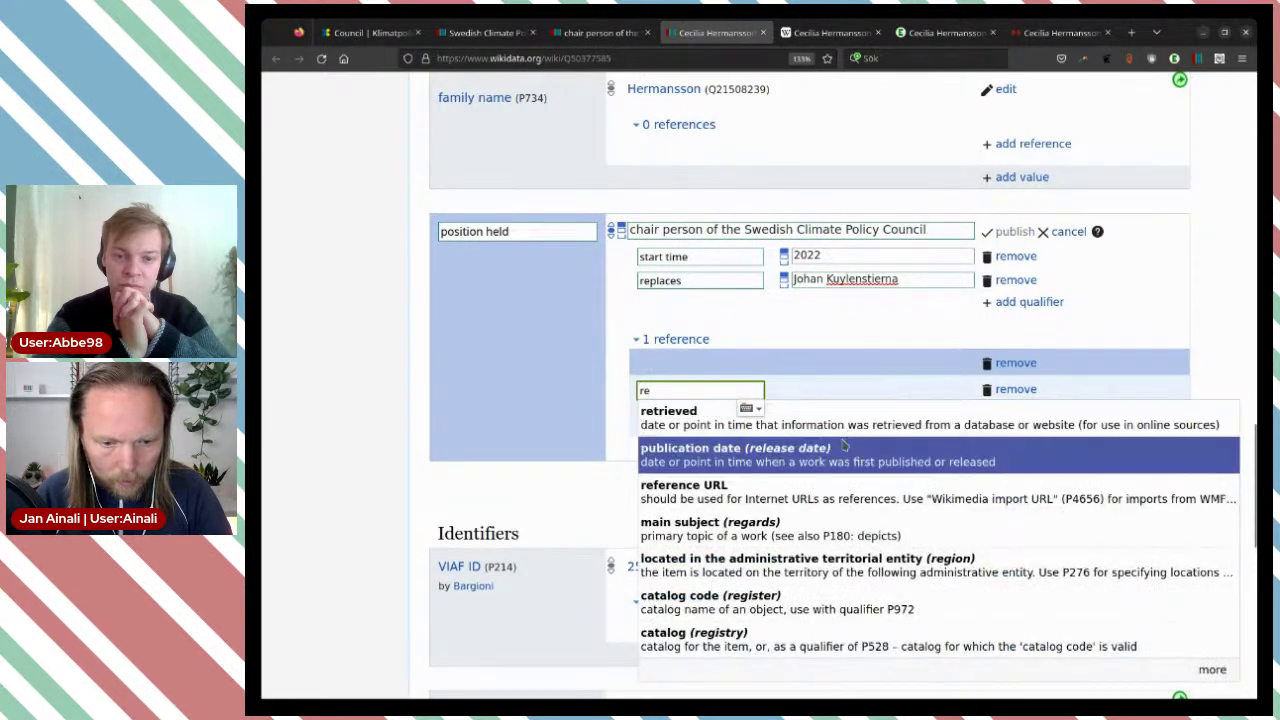
left_click(848, 480)
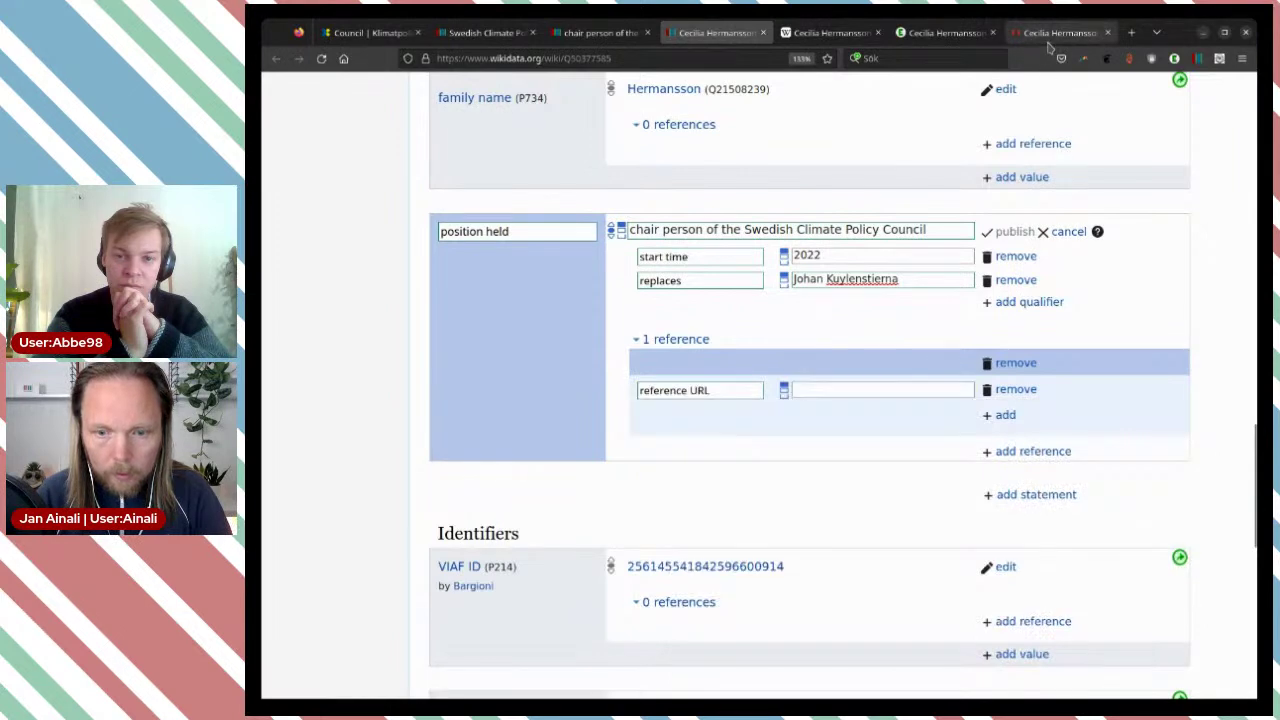
left_click(1060, 32)
left_click(733, 58)
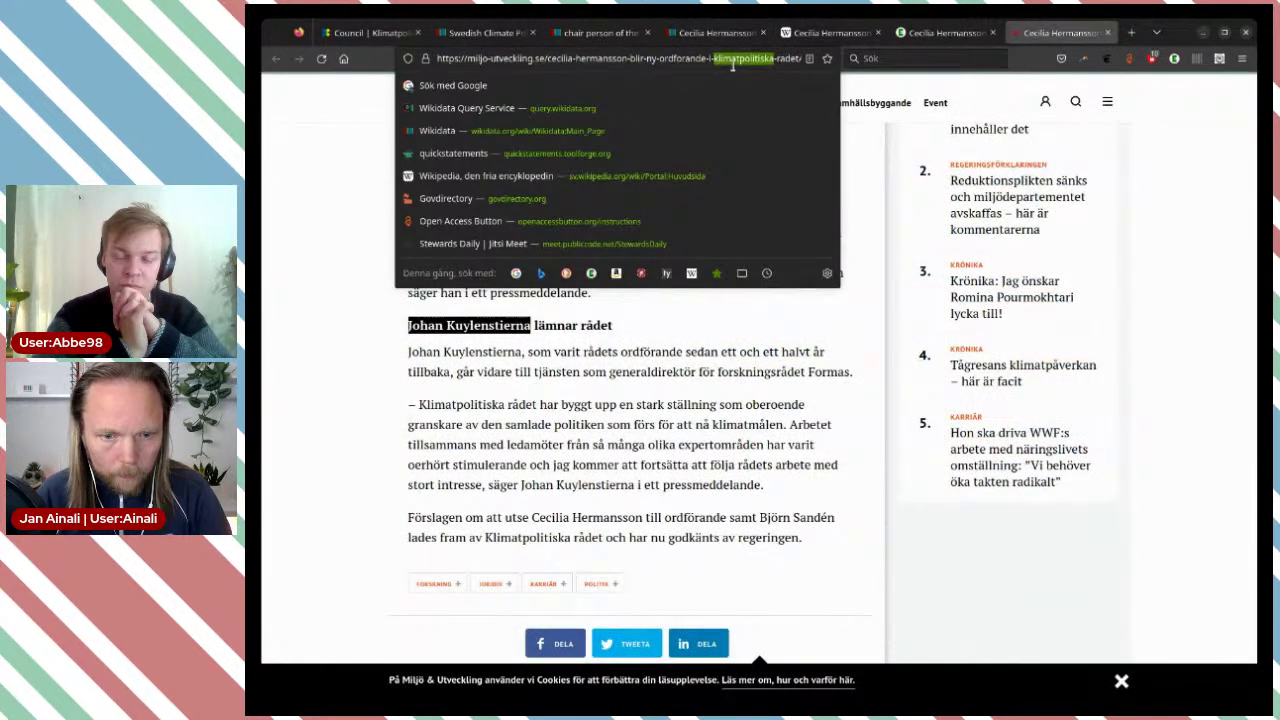
triple_click(733, 59)
key("ctrl+c")
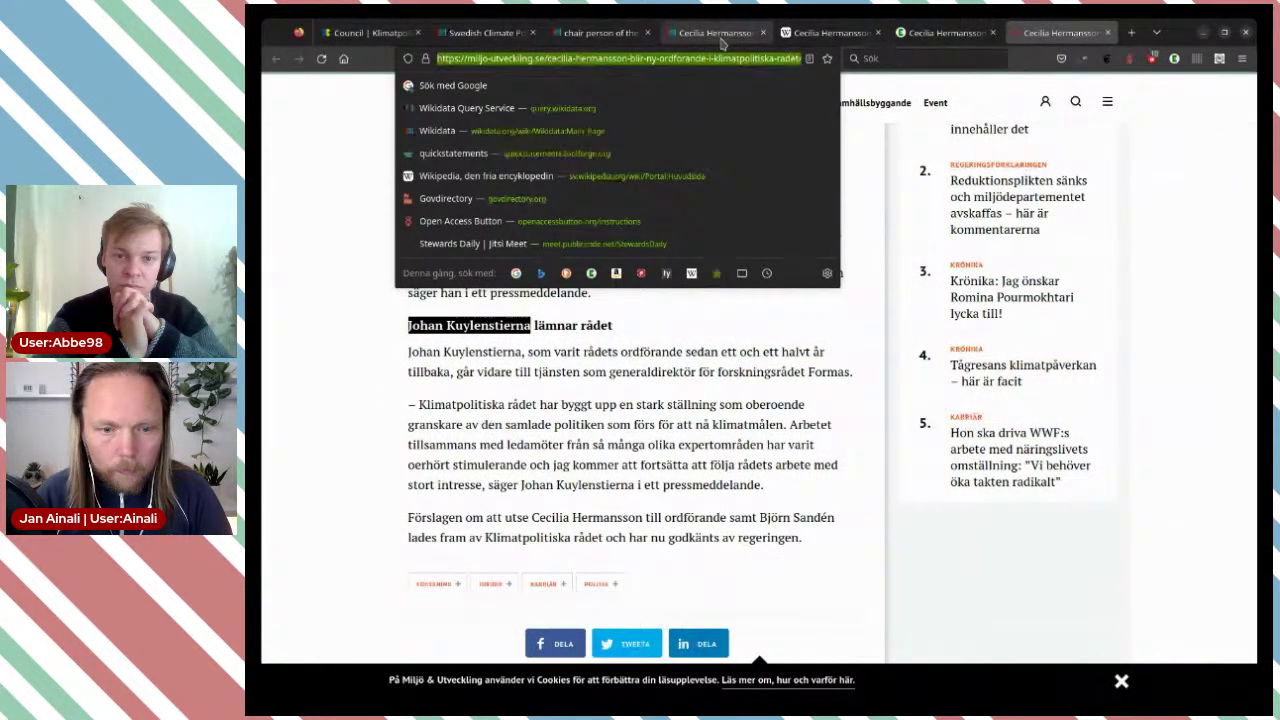
left_click(715, 32)
key("ctrl+v")
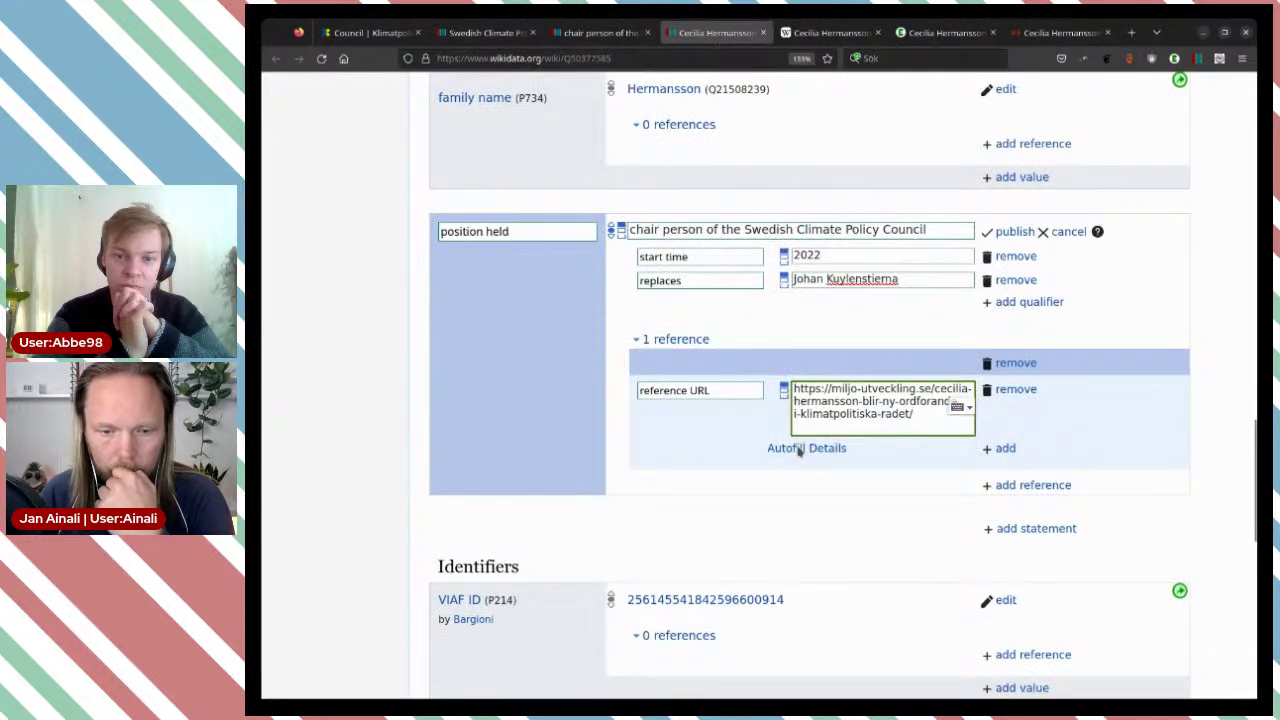
left_click(799, 449)
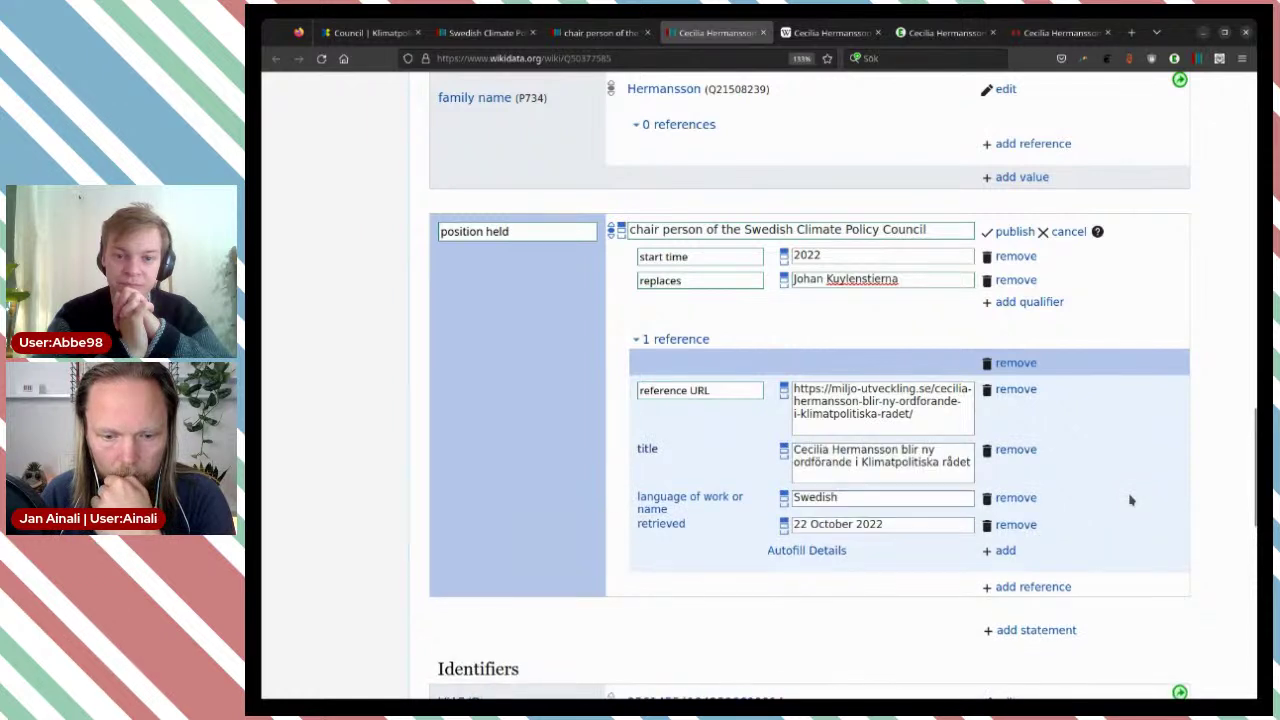
left_click(1013, 231)
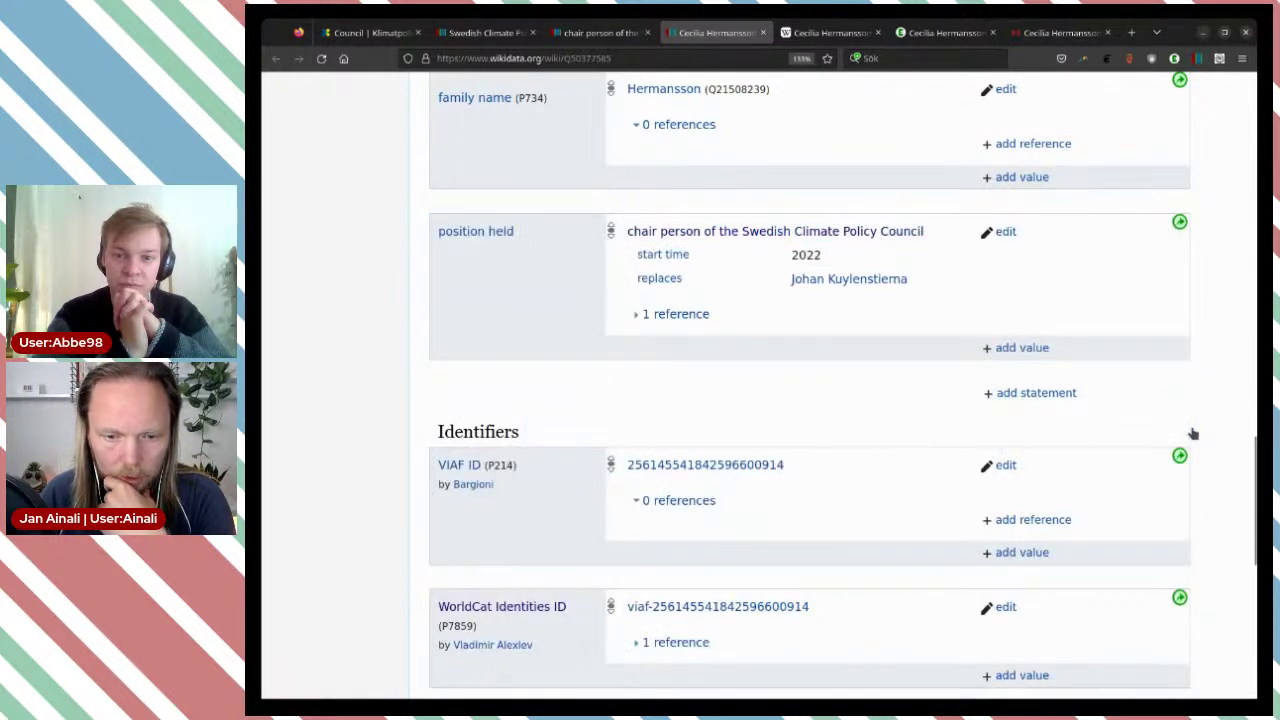
Step: Open the predecessor's item from the replaces qualifier in a separate tab and review its existing statements
middle_click(868, 283)
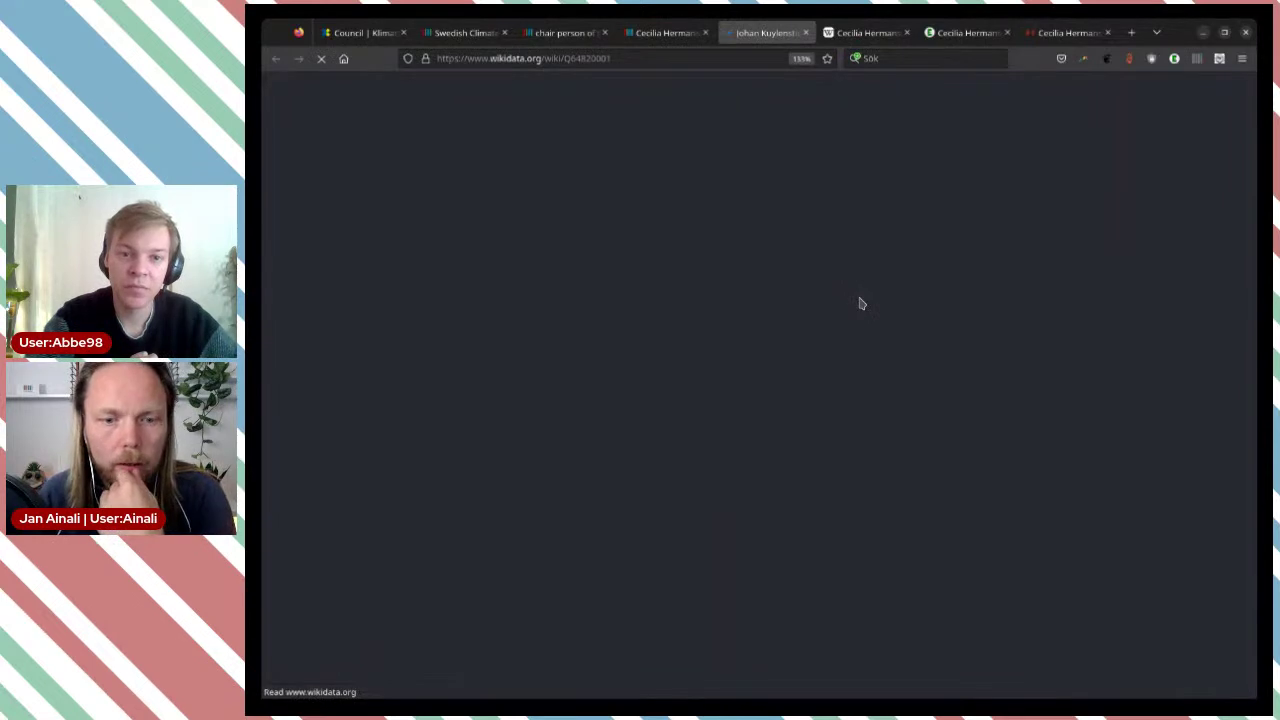
scroll(860, 303, "down", 1)
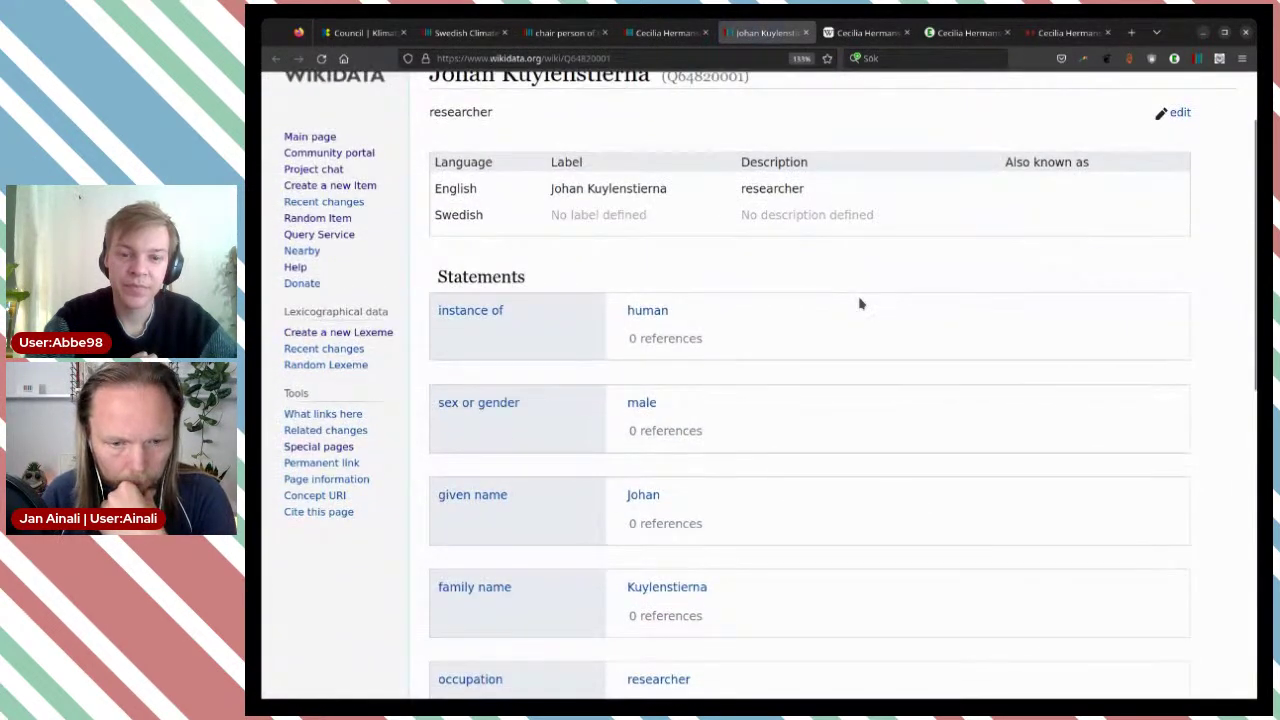
scroll(860, 303, "down", 3)
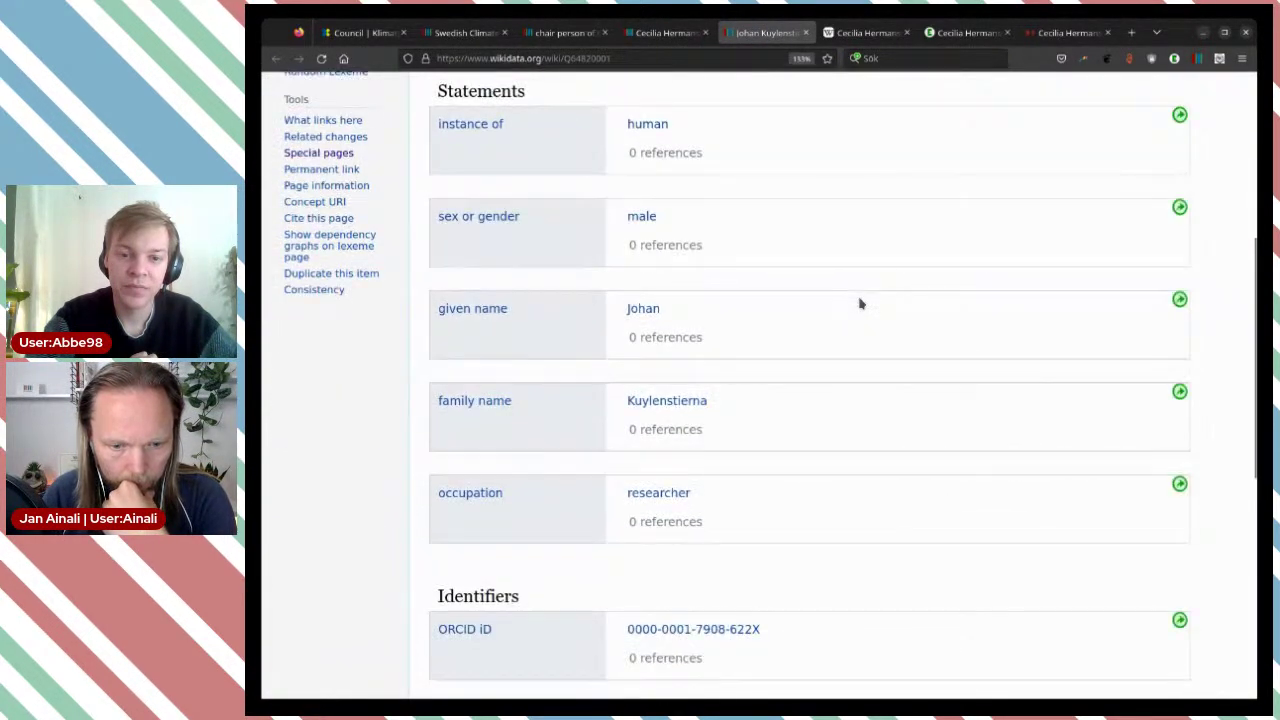
scroll(860, 303, "down", 2)
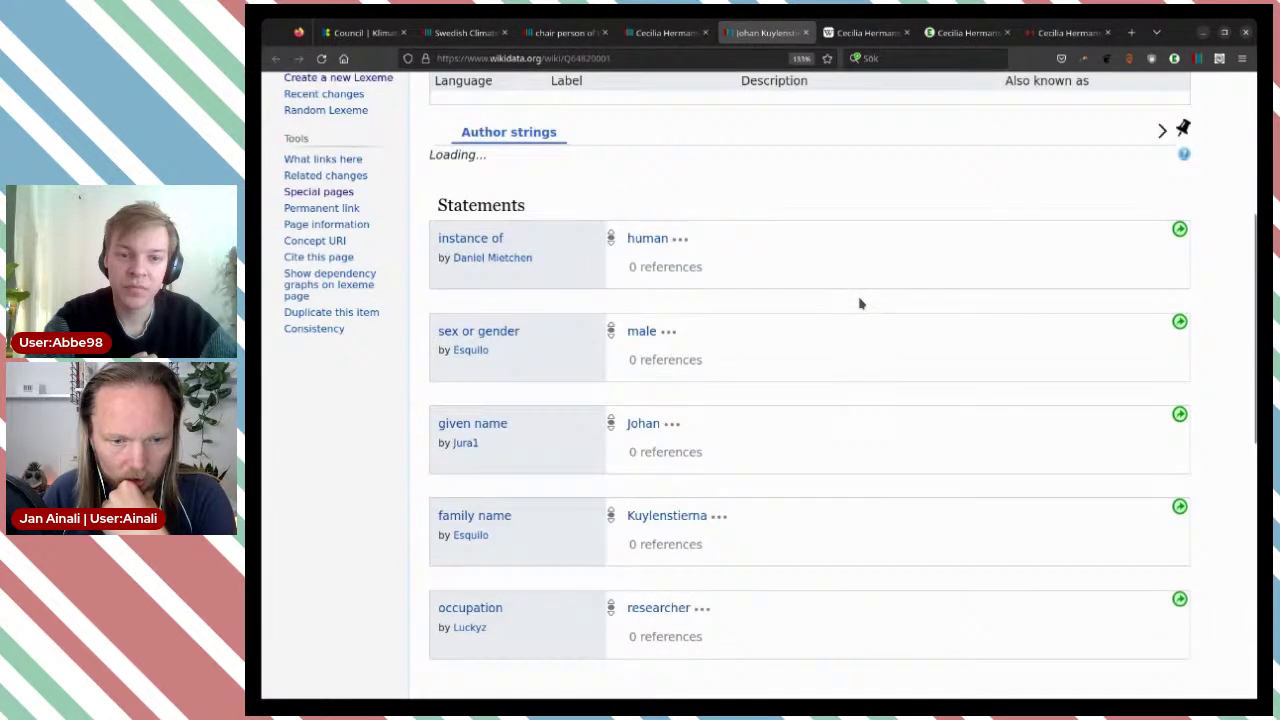
scroll(860, 303, "down", 3)
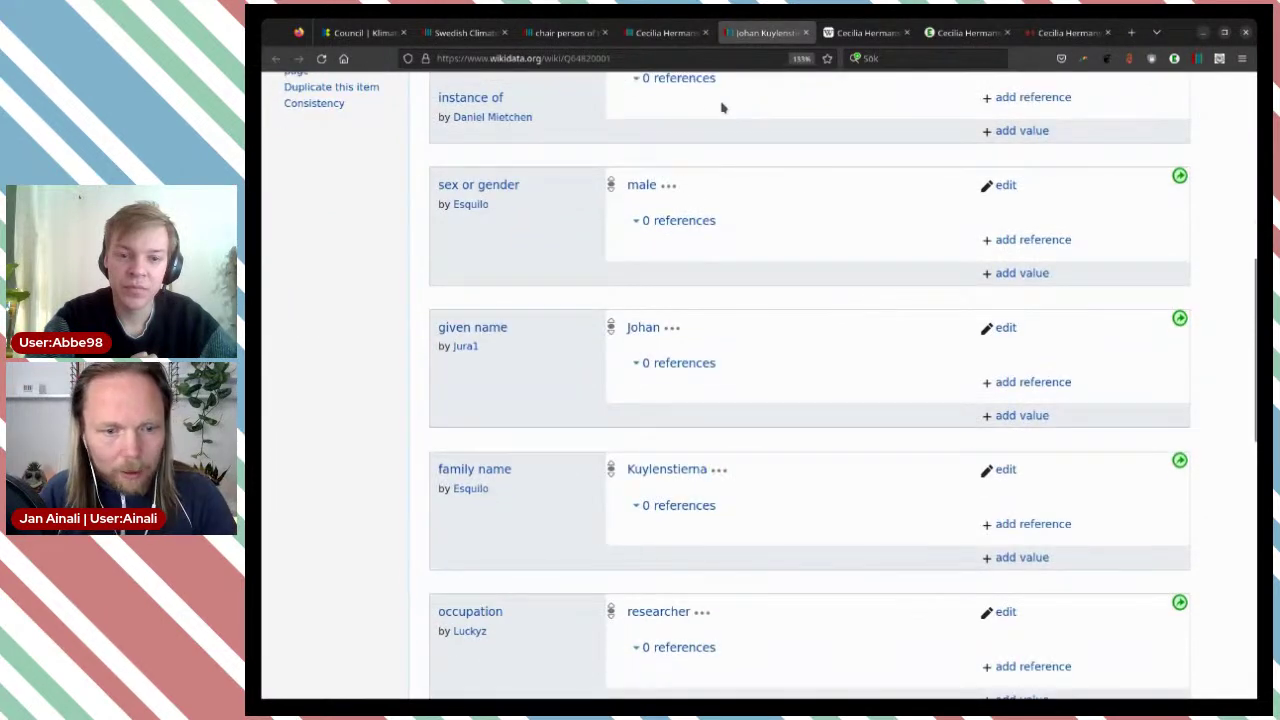
Step: Check the predecessor's start time in the chairperson statement on the Swedish Climate Policy Council item
left_click(578, 33)
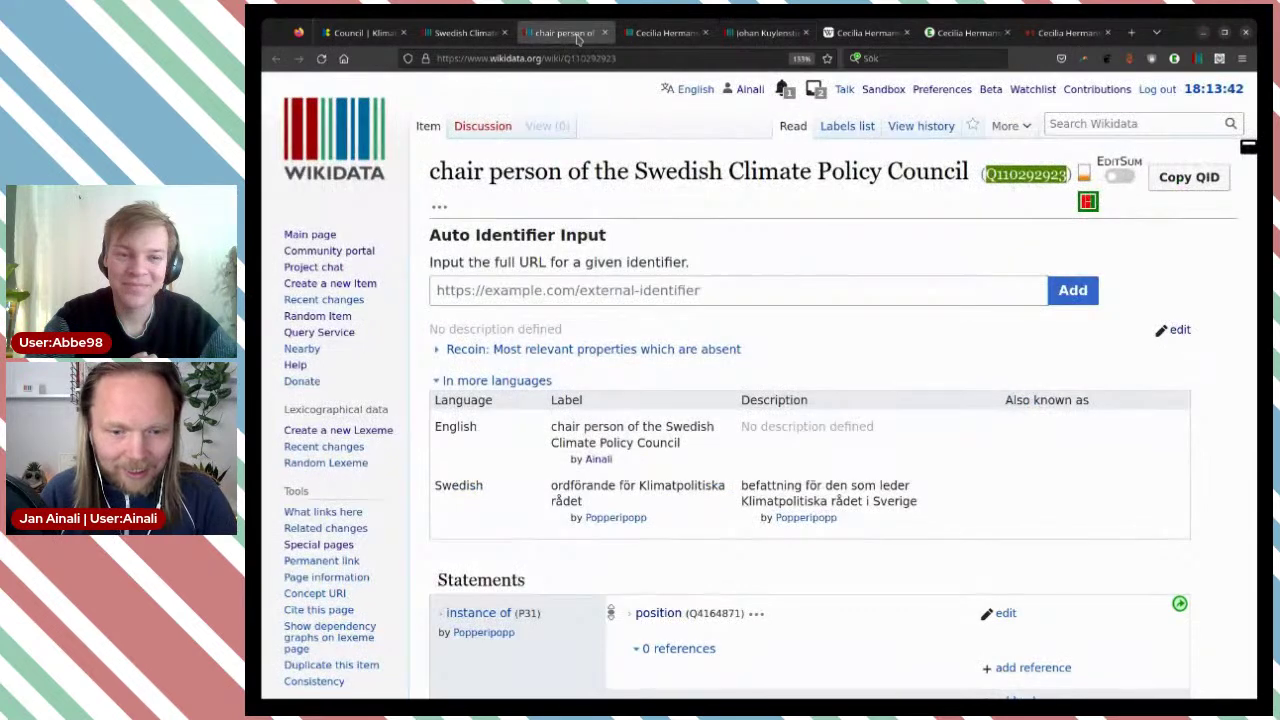
left_click(476, 33)
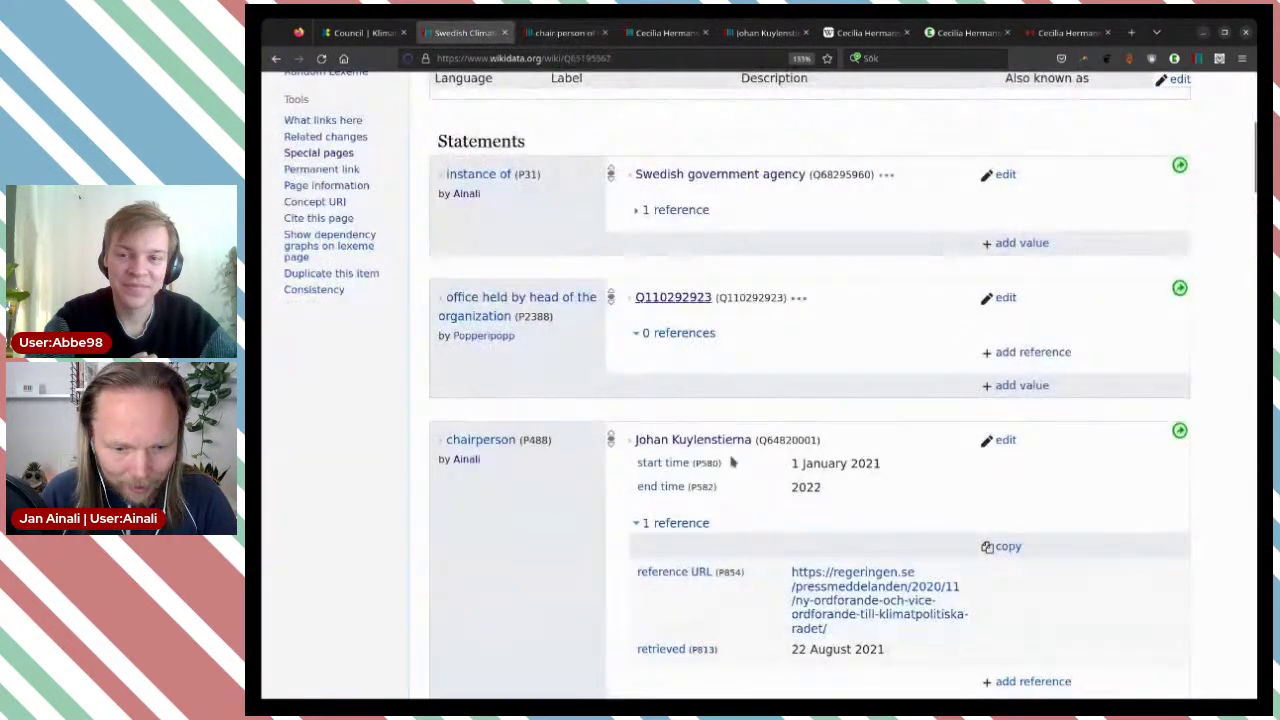
scroll(821, 405, "down", 1)
left_click_drag(838, 367, 797, 368)
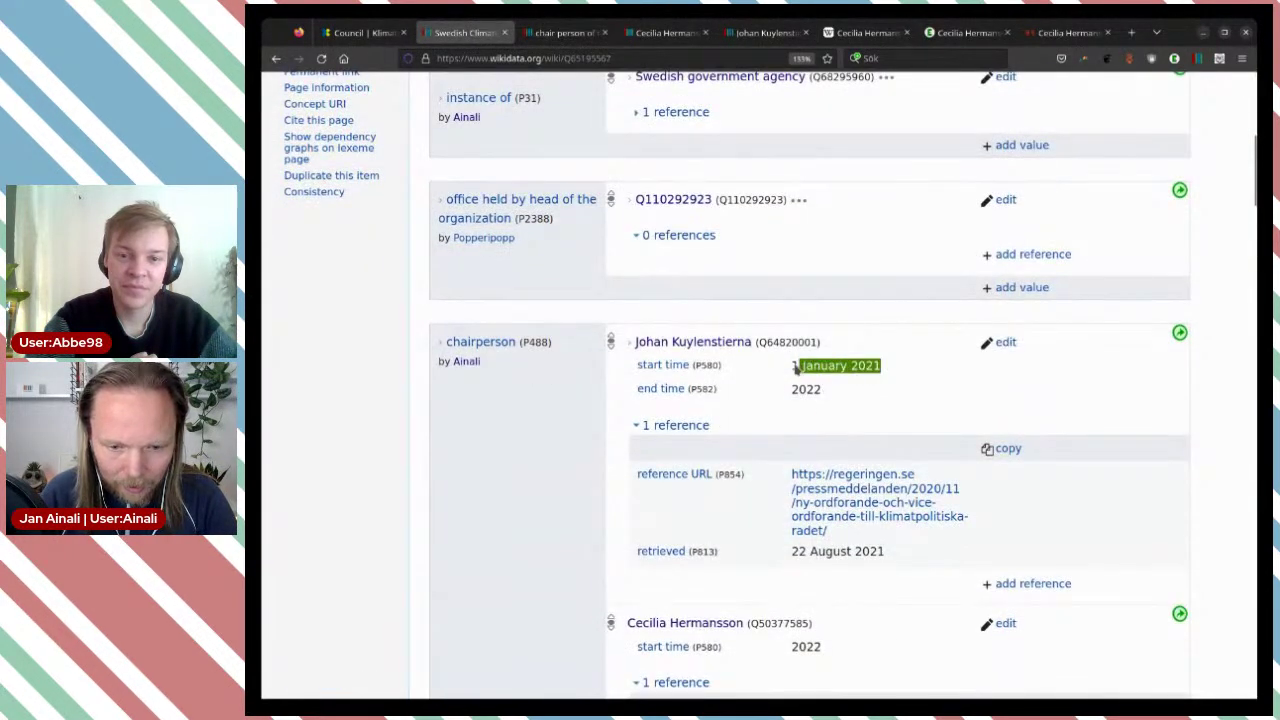
Step: Add a position held statement to the predecessor's item with the value chair person of the Swedish Climate Policy Council (Q110292923)
left_click(538, 33)
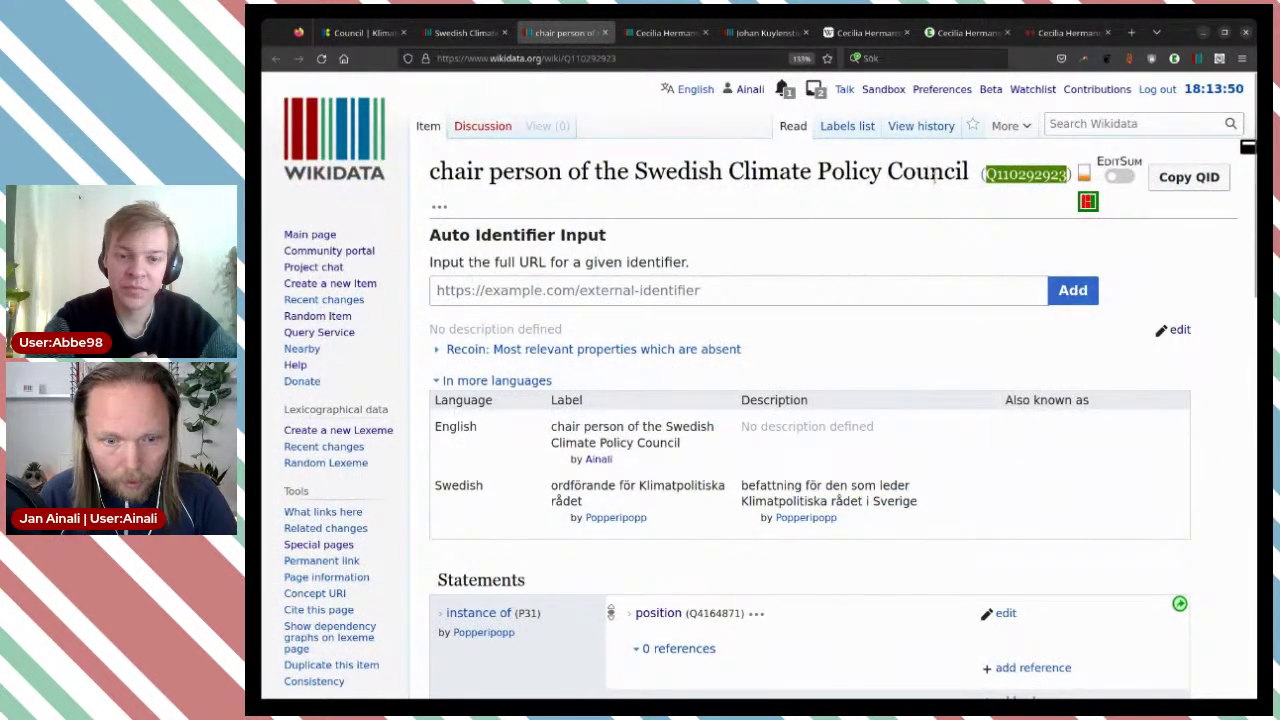
left_click(766, 33)
scroll(803, 380, "down", 5)
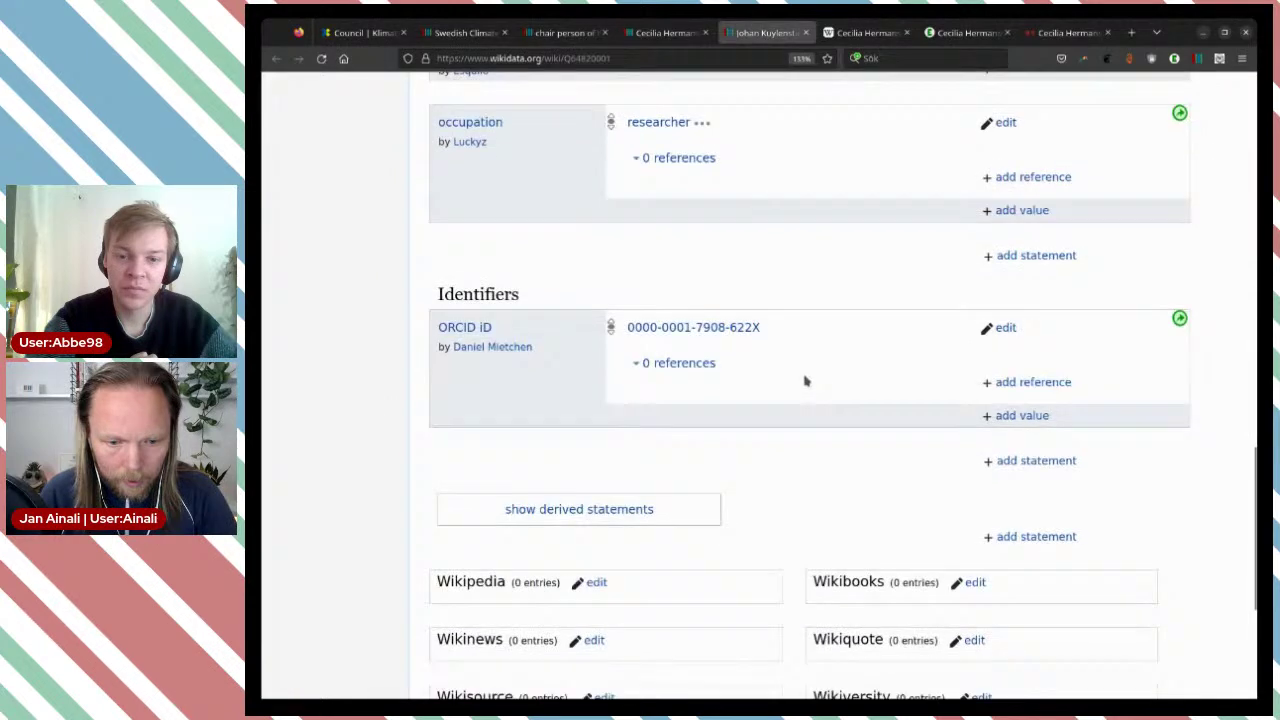
left_click(1063, 256)
type("posi")
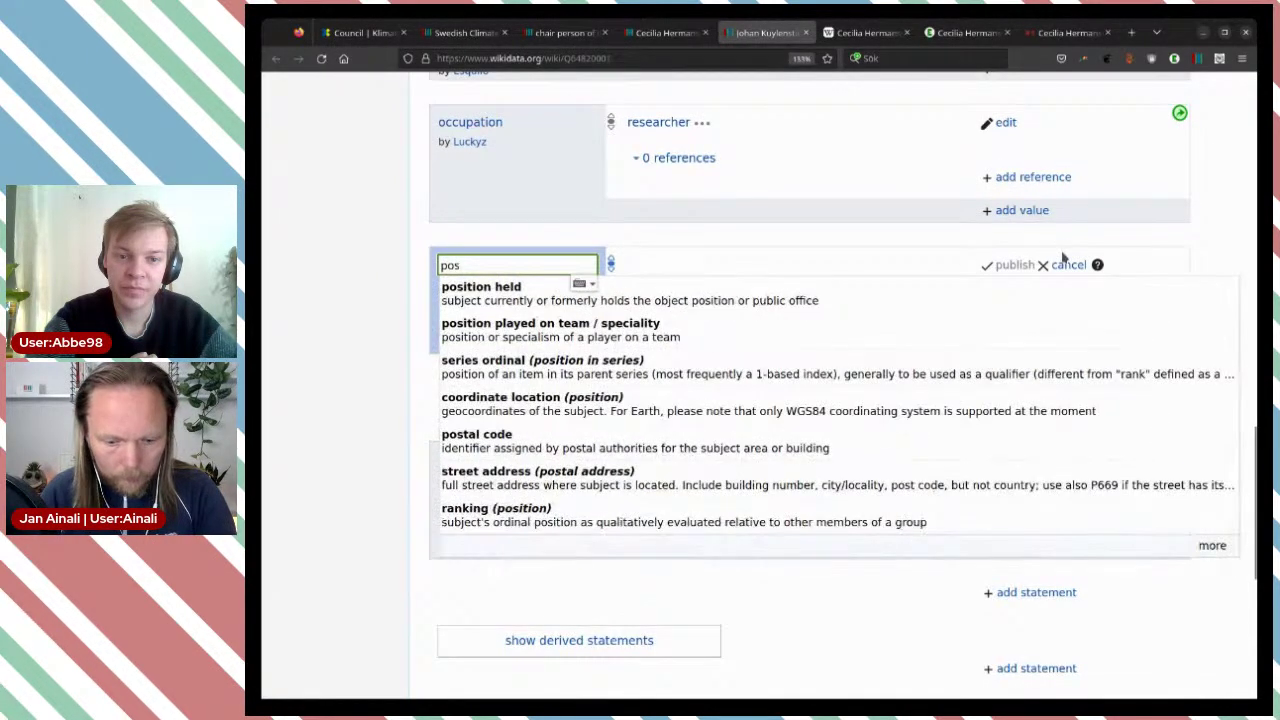
left_click(826, 297)
type("Q110292923")
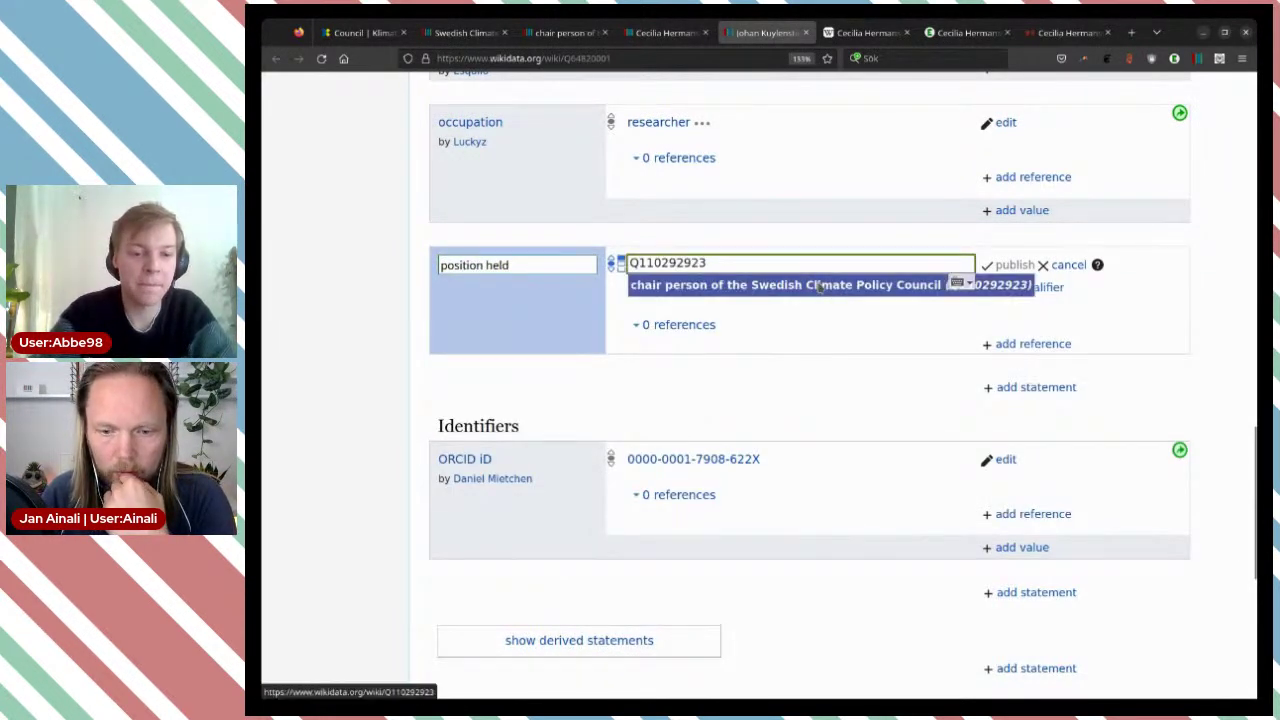
left_click(820, 287)
Step: Add a start time qualifier of 2021-01-01 to the predecessor's position held statement
left_click(1030, 288)
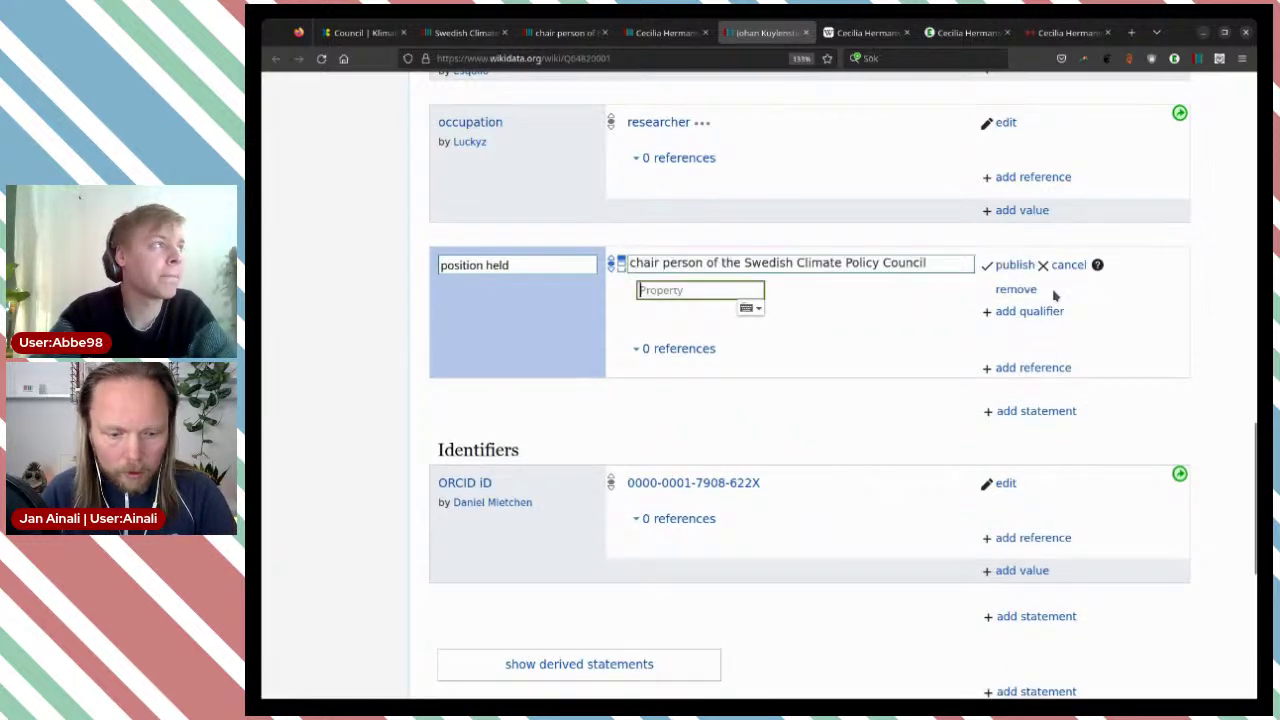
type("sta")
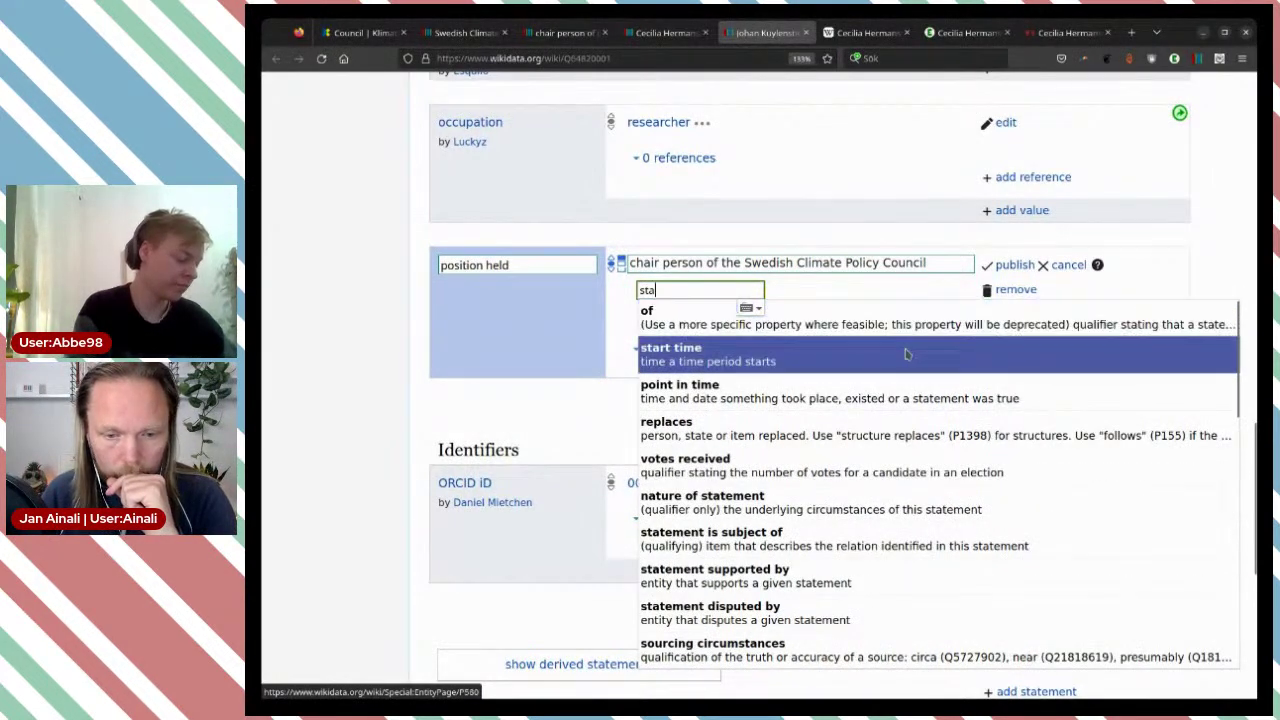
left_click(906, 354)
type("2022")
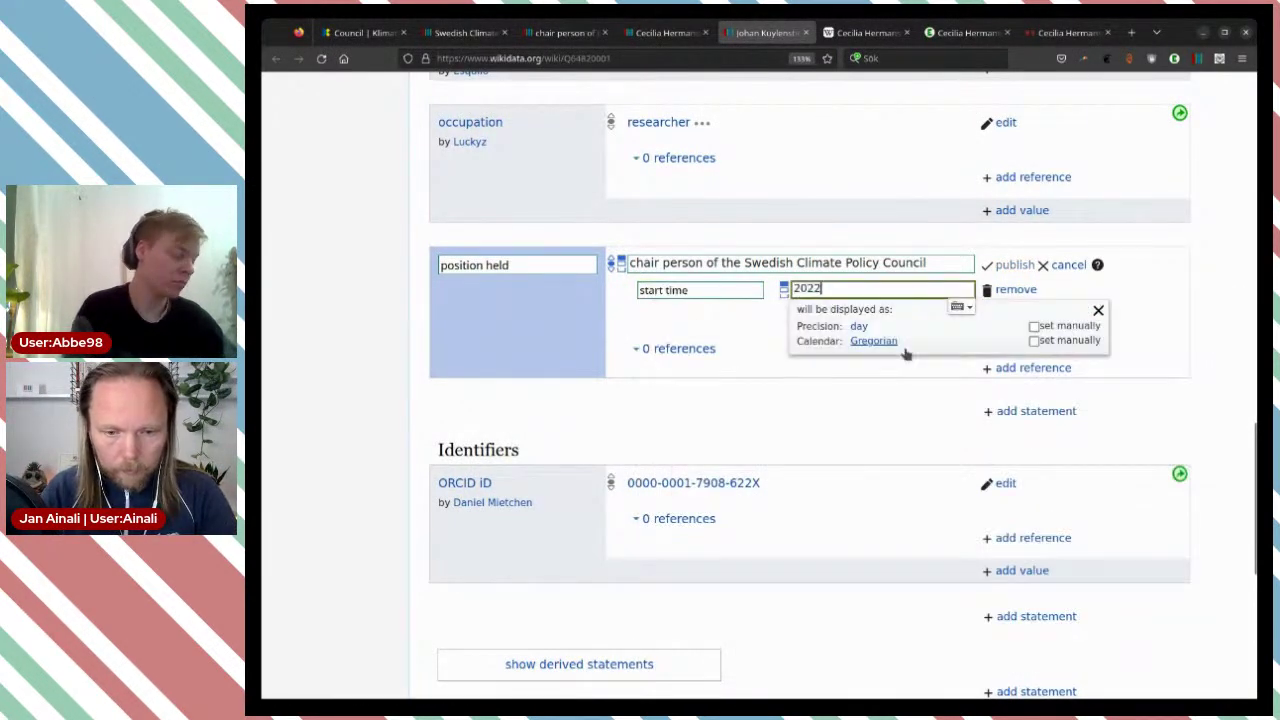
key("BackSpace")
type("1-01-01")
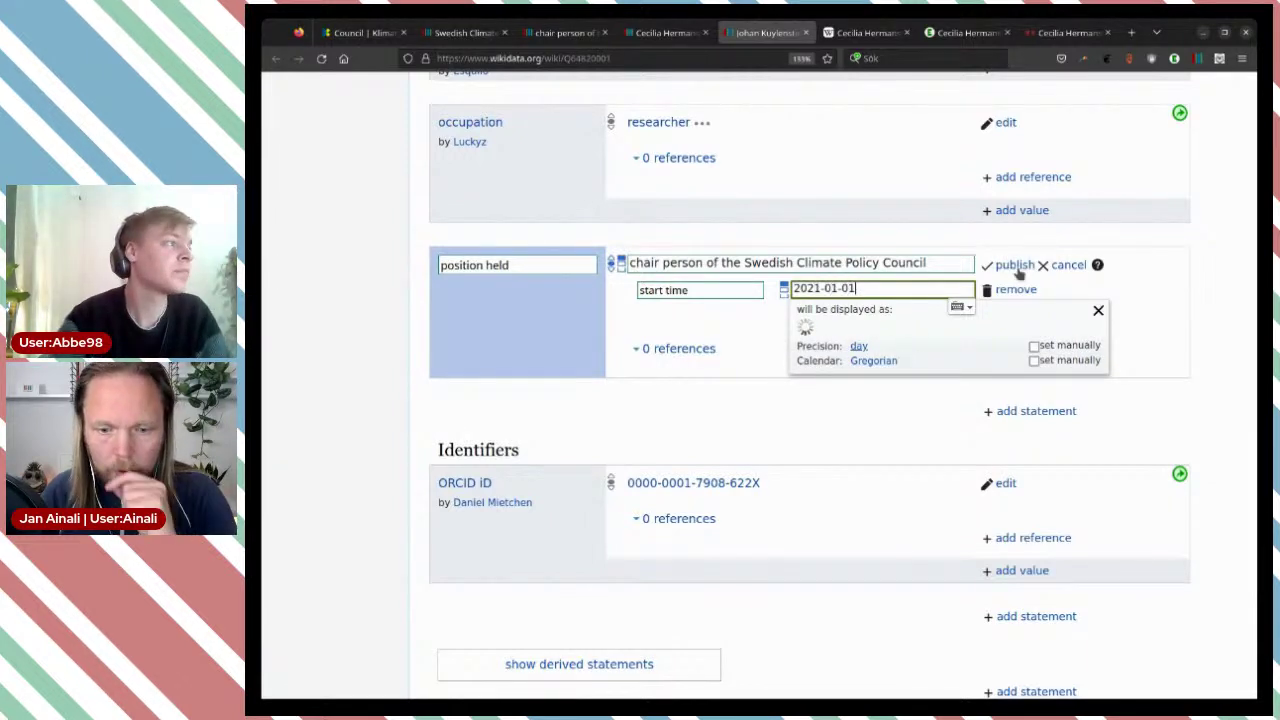
left_click(1097, 311)
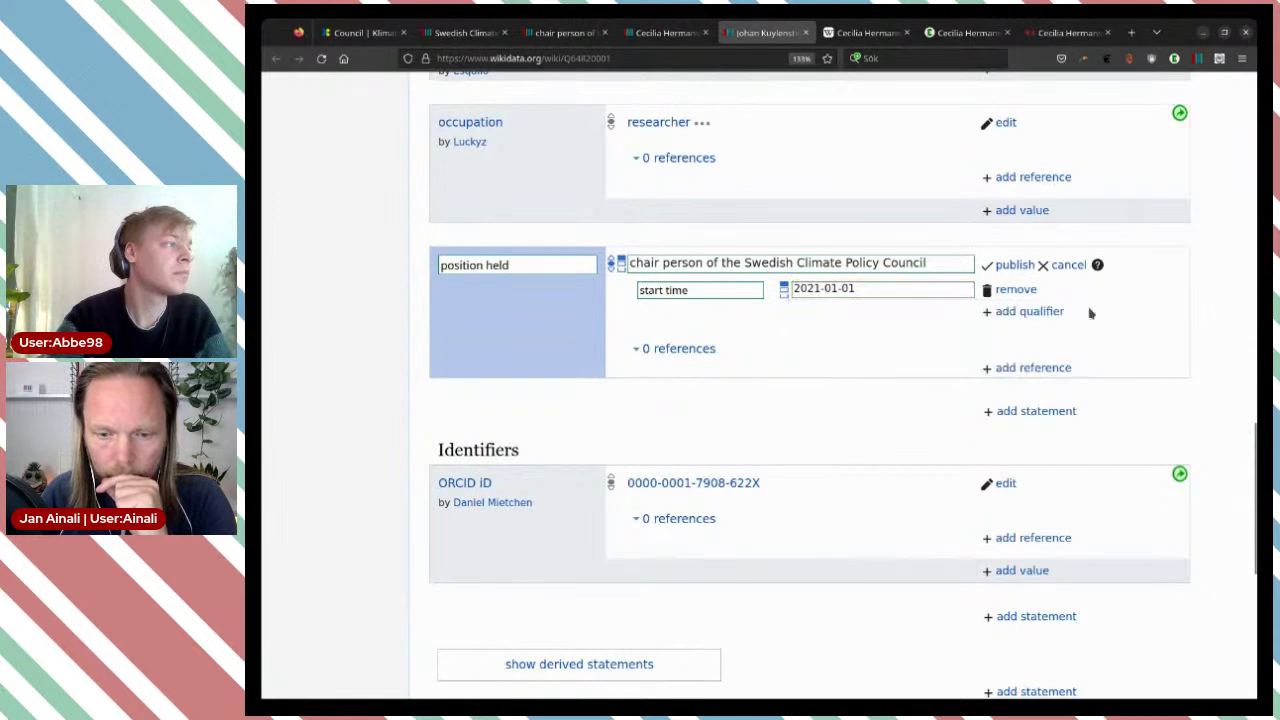
Step: Add an end time qualifier of 2022 to the predecessor's position held statement
left_click(1029, 312)
type("end")
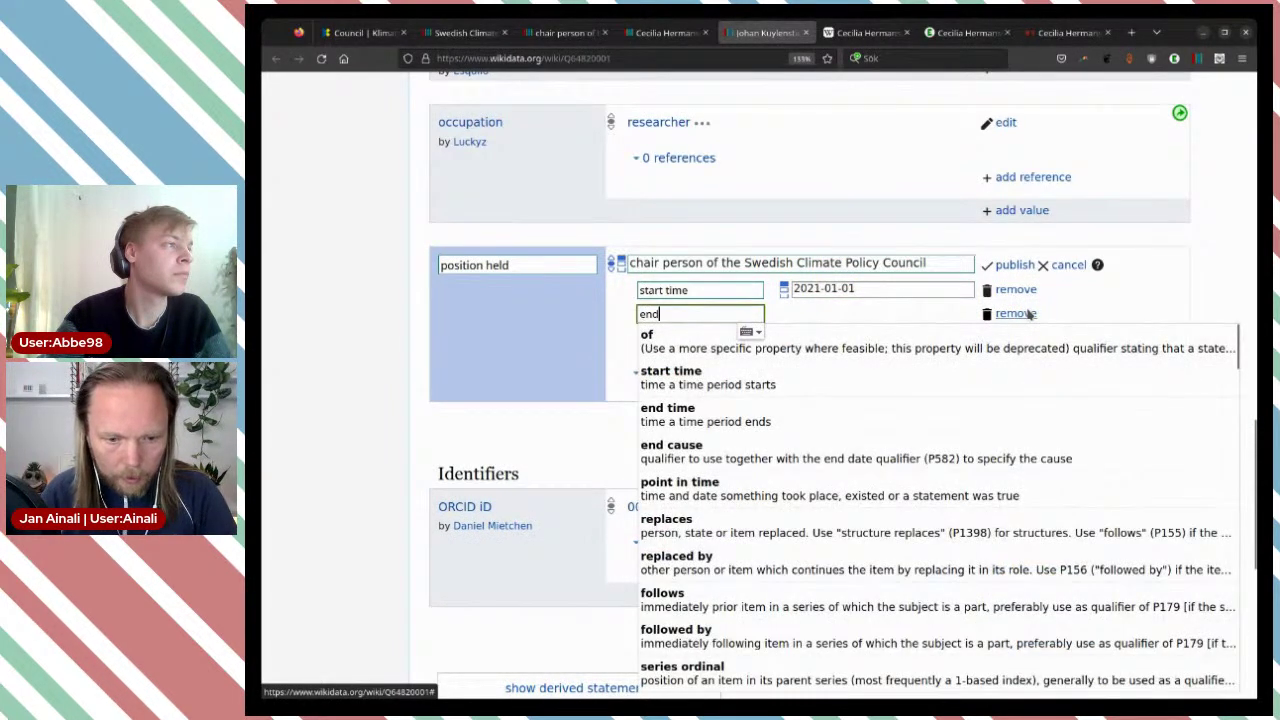
key("Down")
key("Down")
key("Down")
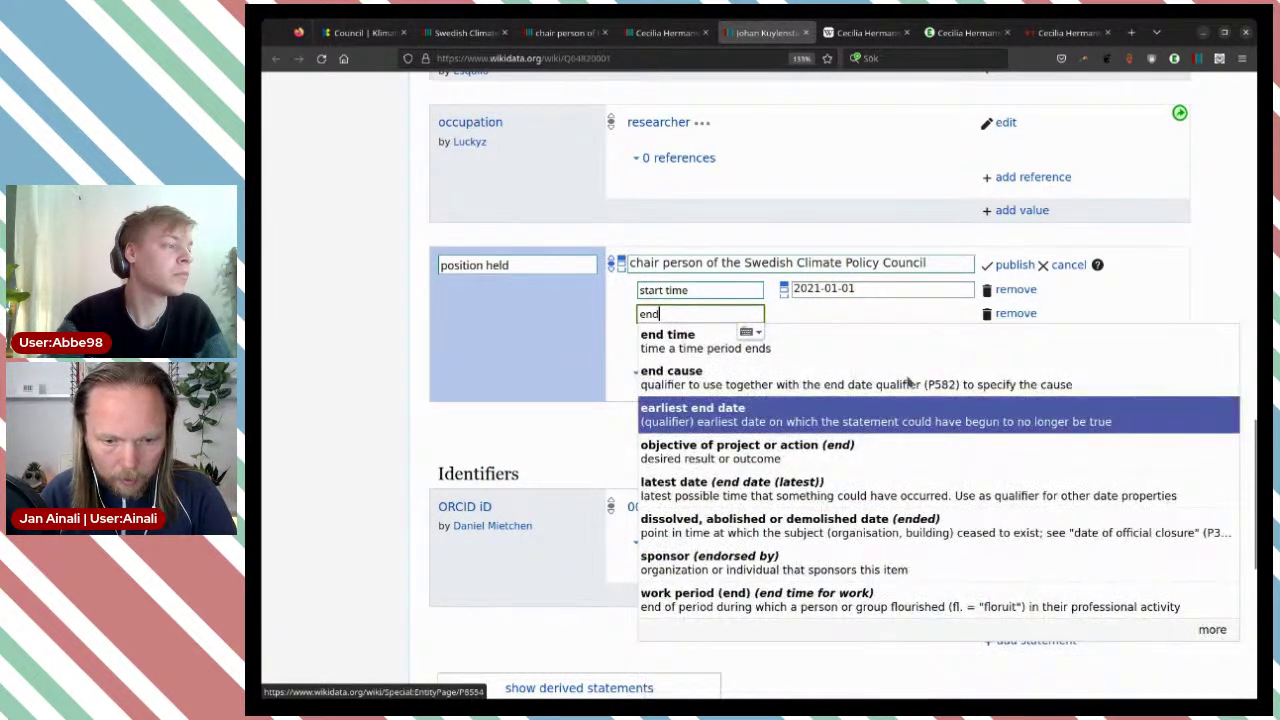
key("Up")
key("Return")
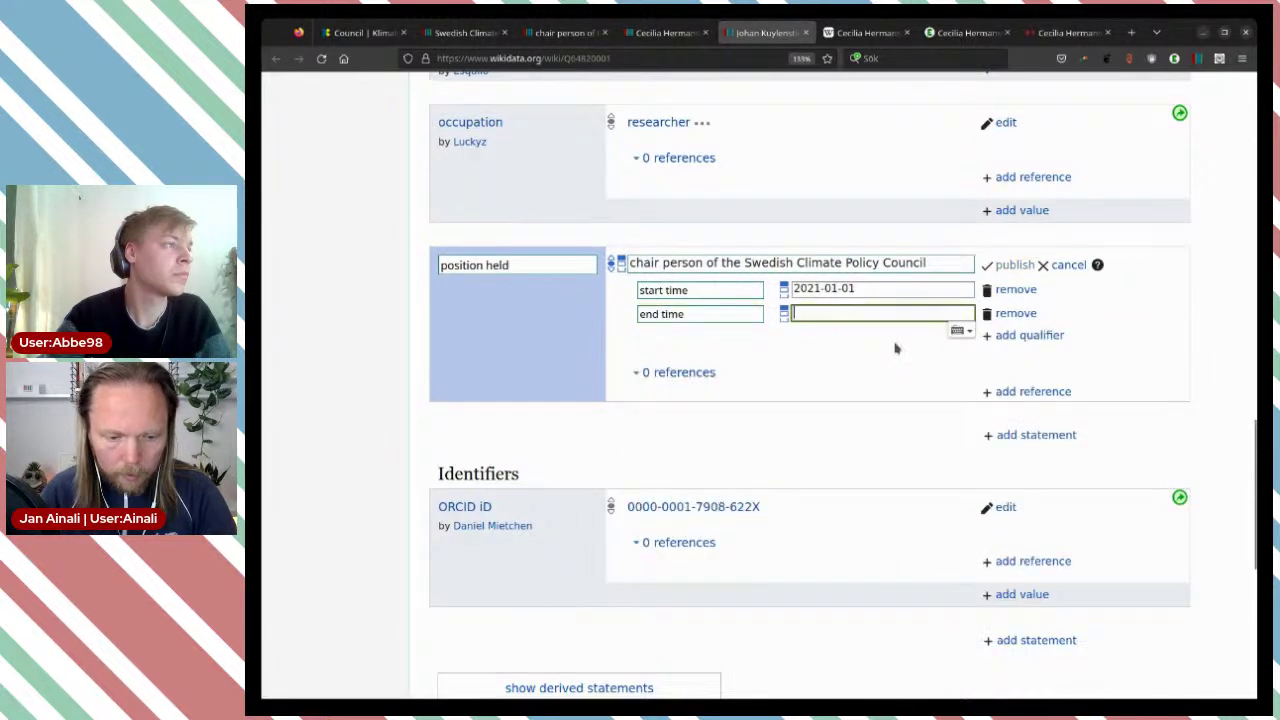
type("2022")
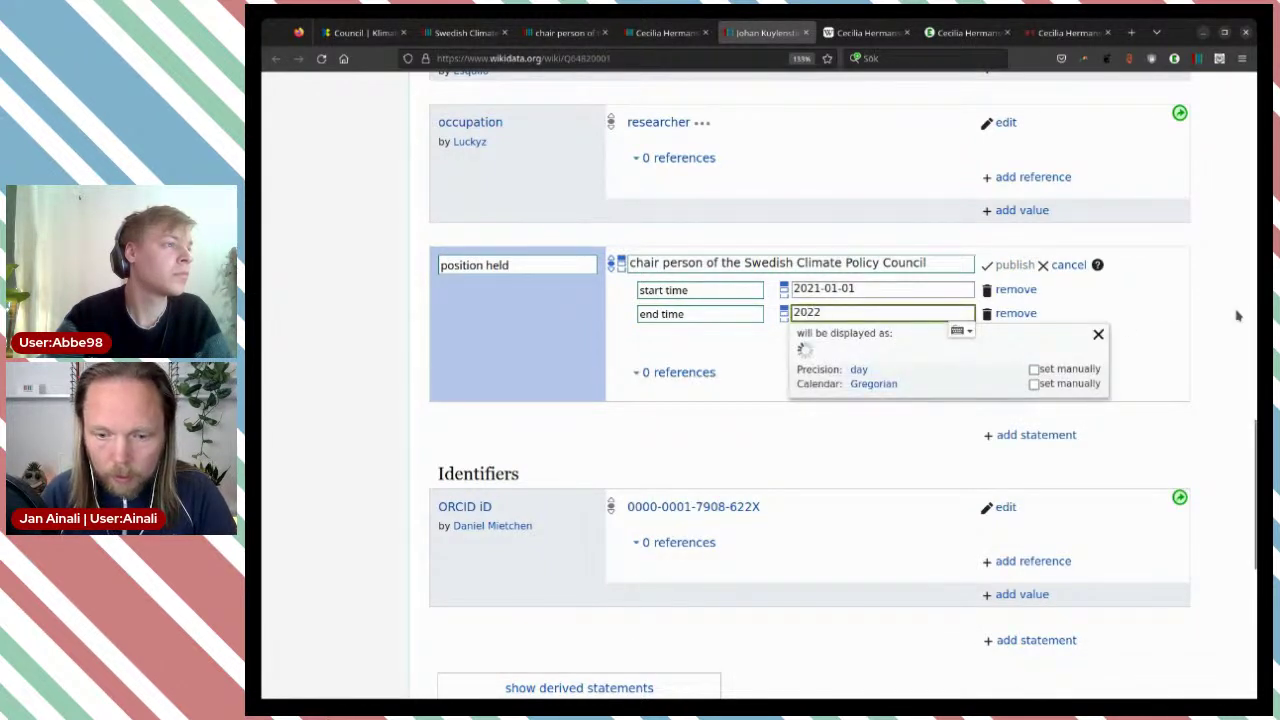
Step: Add a replaced by qualifier pointing to the new chair's item, using the QID copied from that item's page
left_click(1045, 336)
type("repl")
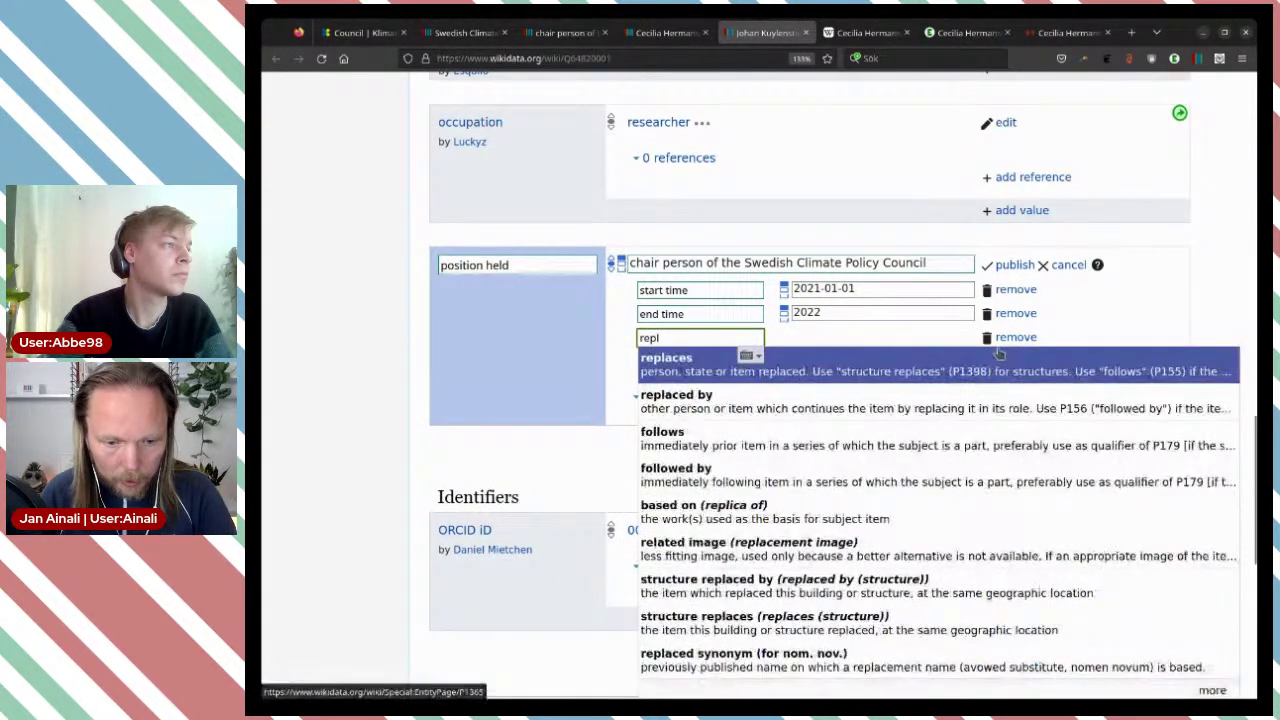
key("Down")
key("Return")
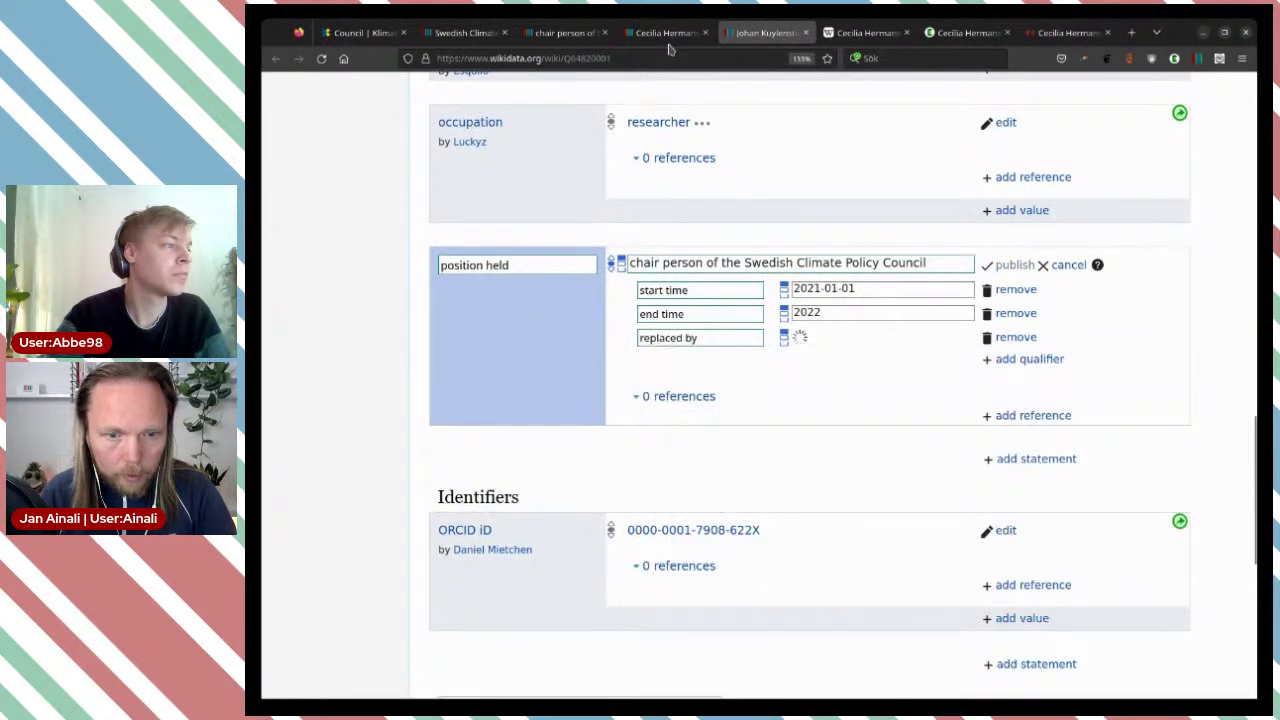
left_click(663, 33)
scroll(990, 200, "up", 5)
scroll(994, 230, "up", 10)
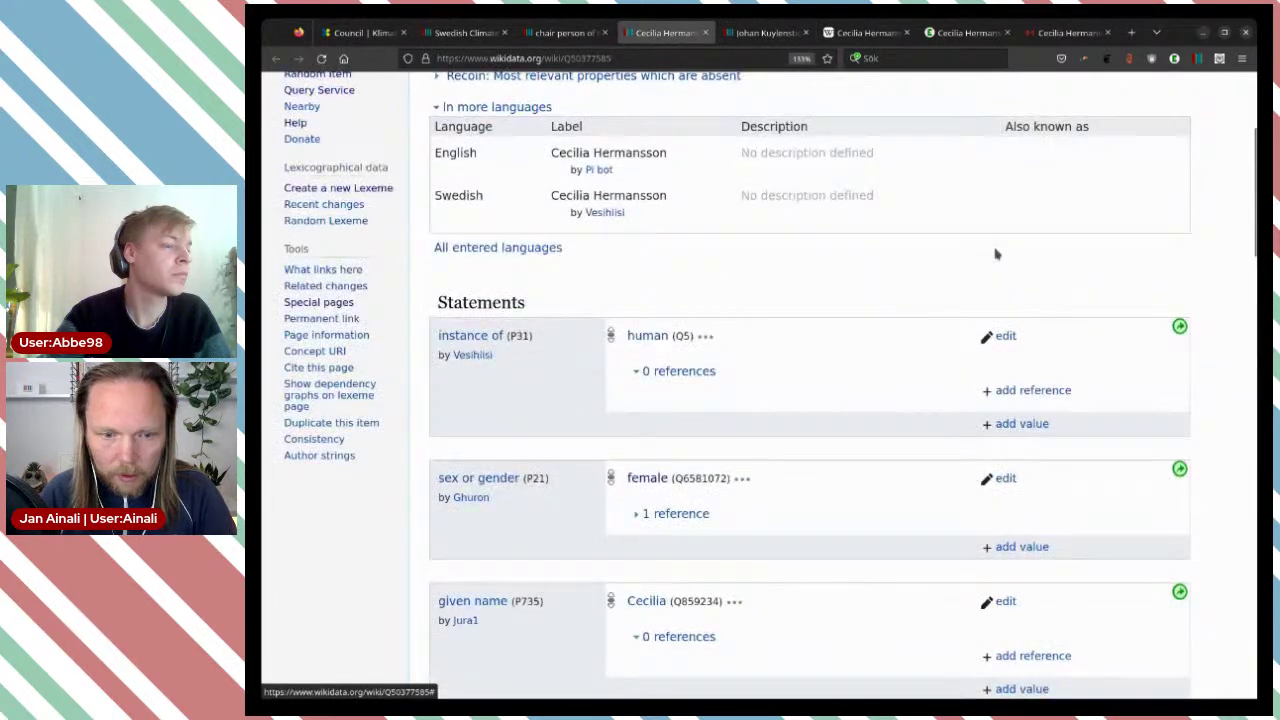
left_click(1188, 177)
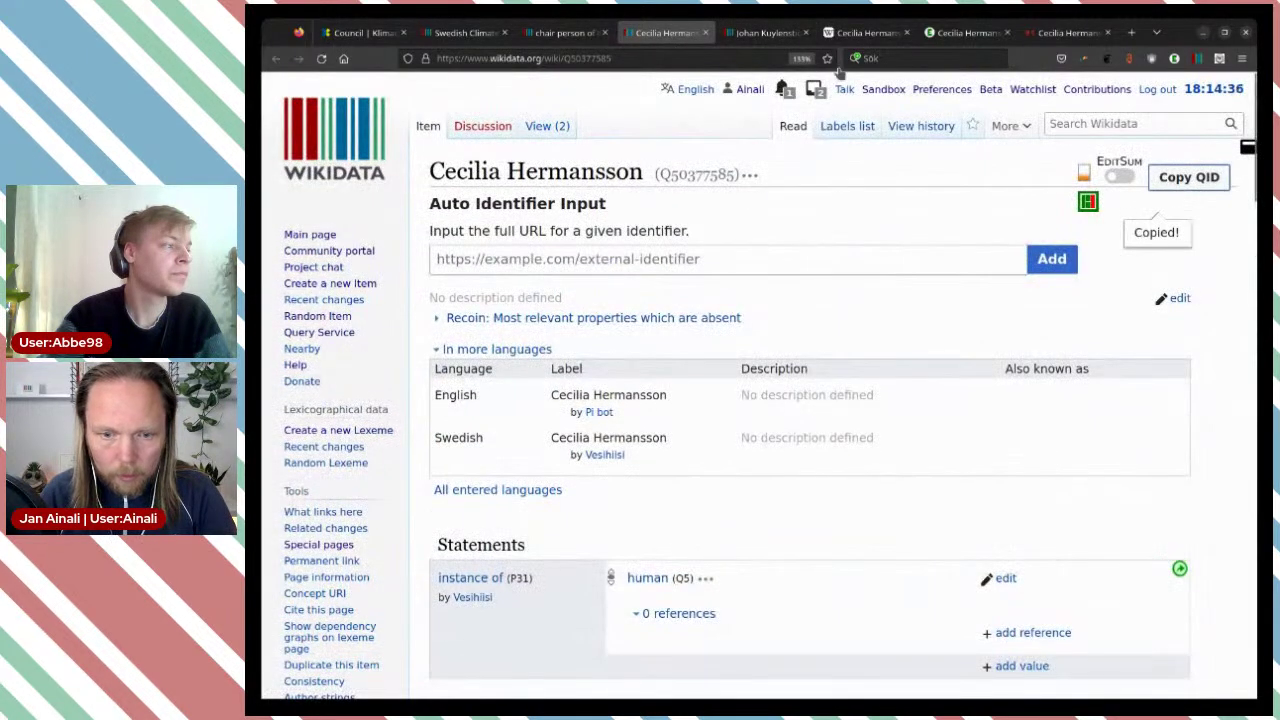
left_click(765, 33)
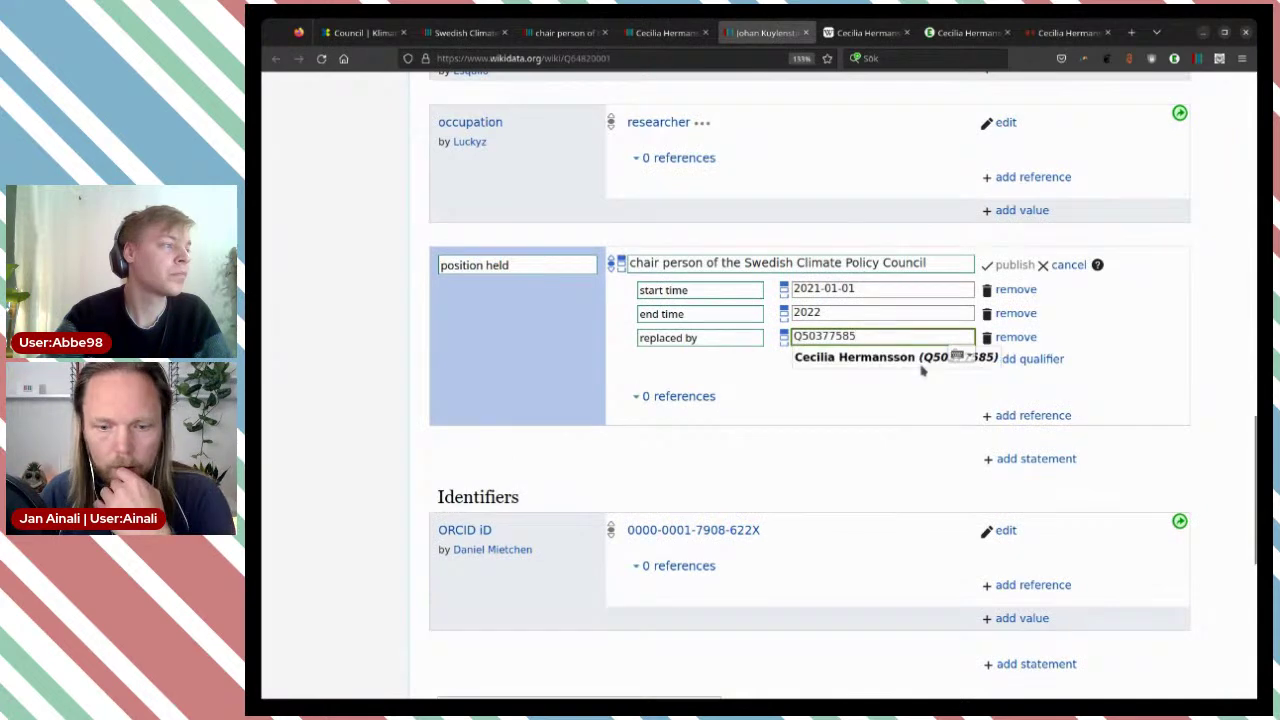
left_click(920, 366)
Step: Reference the predecessor's position held statement with the Miljö&Utveckling article's URL, autofill the reference details and publish the statement
left_click(1017, 416)
type("ref")
left_click(894, 468)
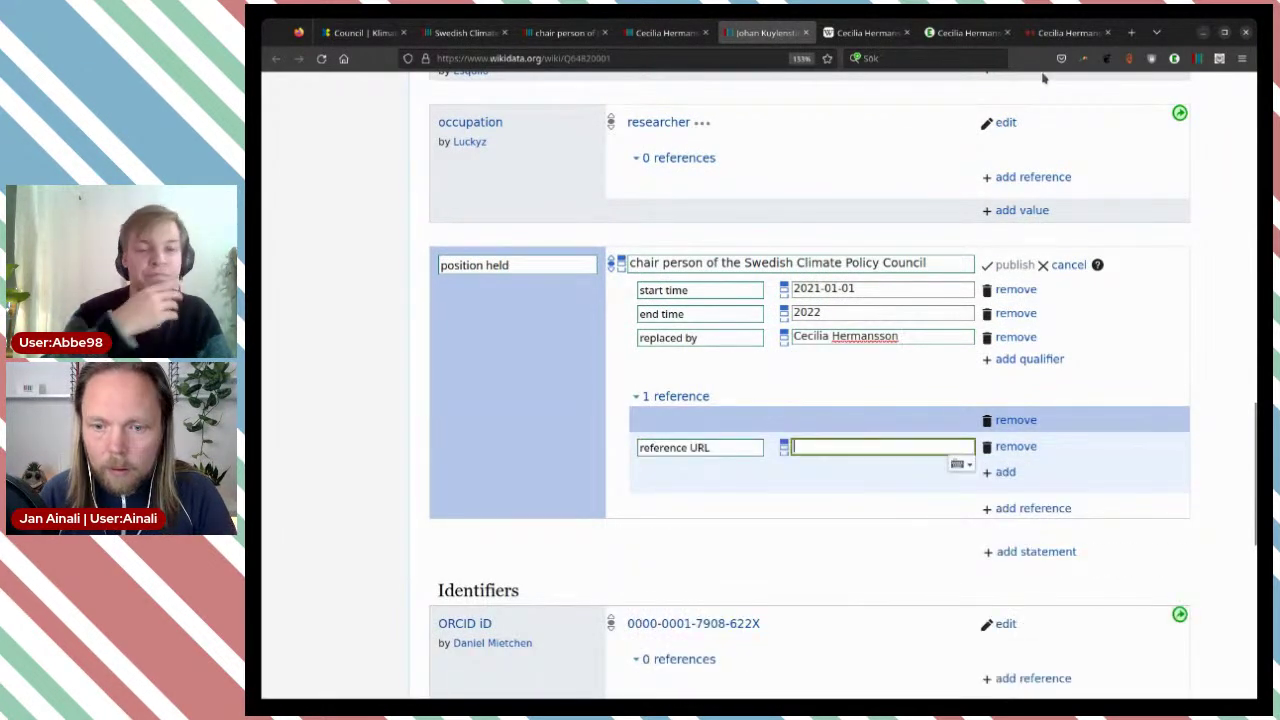
left_click(1044, 35)
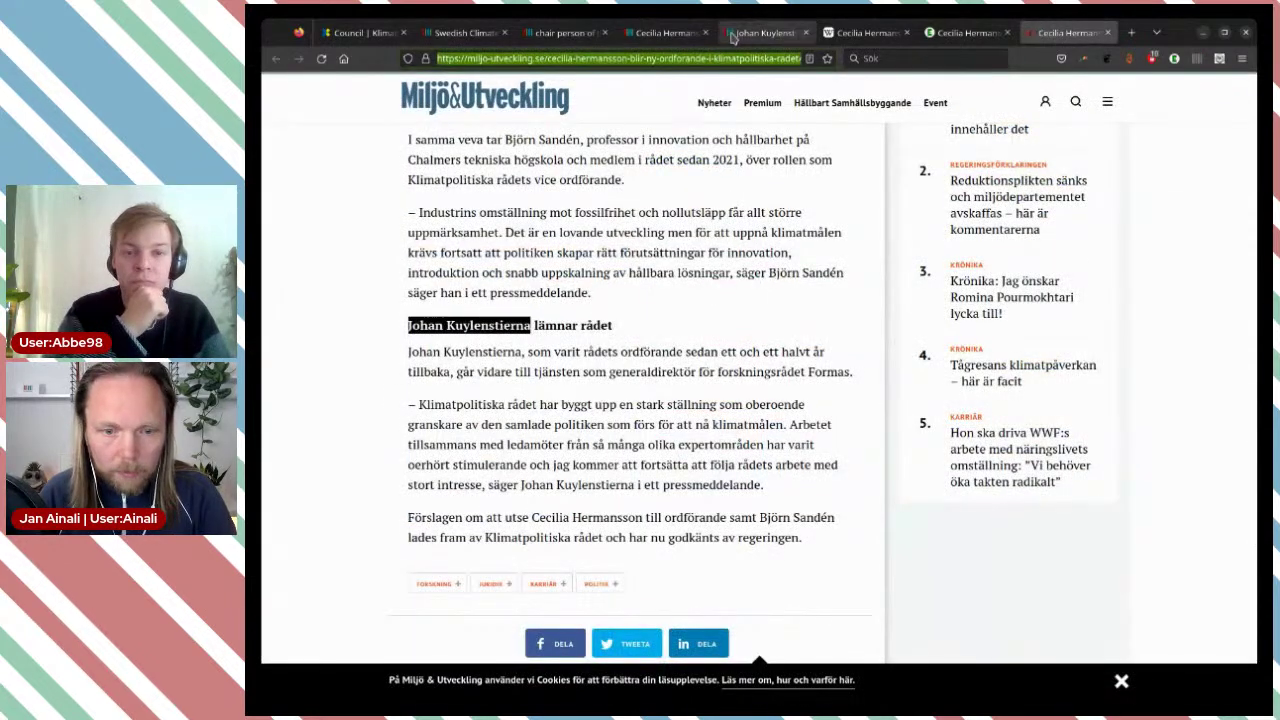
left_click(770, 35)
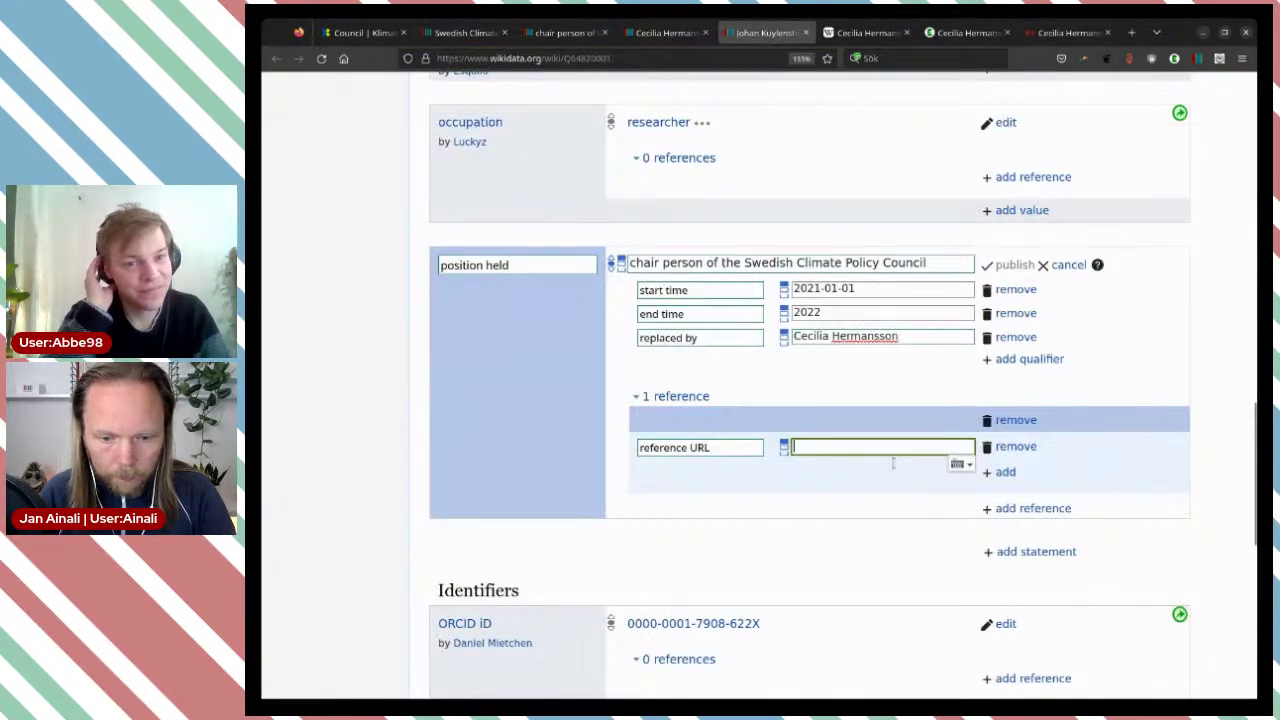
key("ctrl+v")
left_click(806, 506)
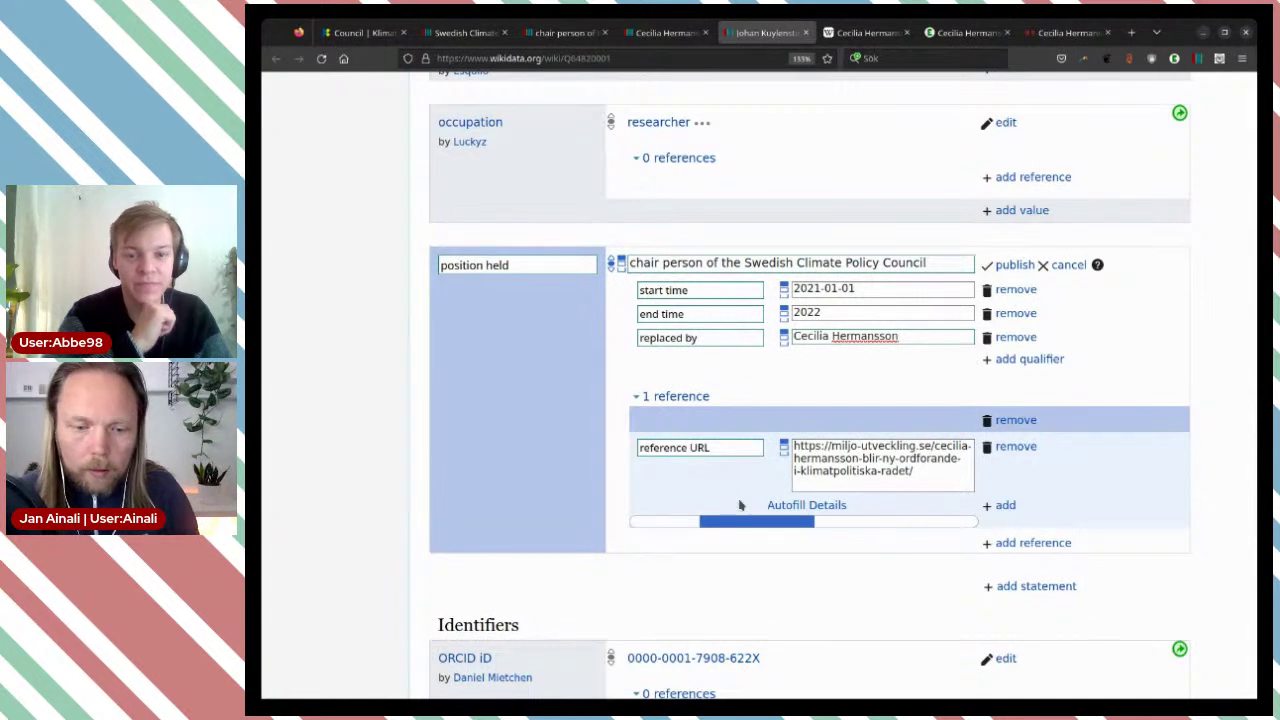
left_click(1007, 269)
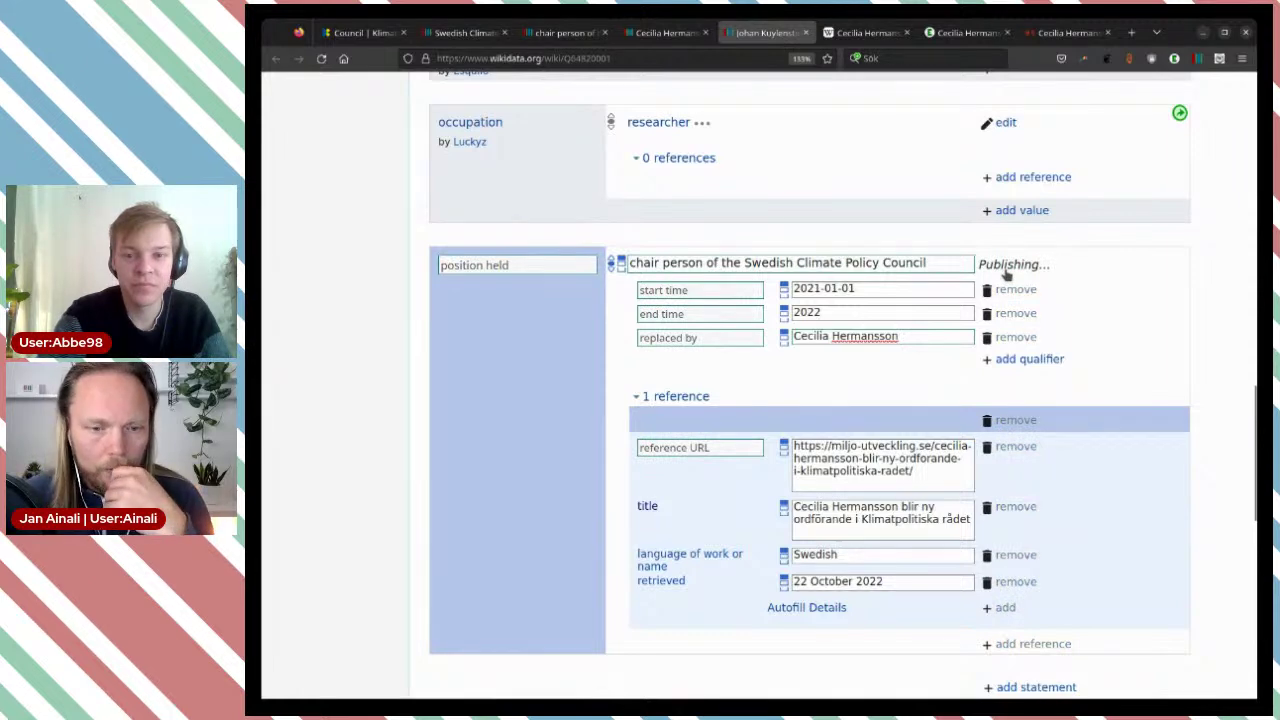
Step: Review the statements and identifiers on the predecessor's item, including the published position held statement
scroll(1097, 295, "up", 10)
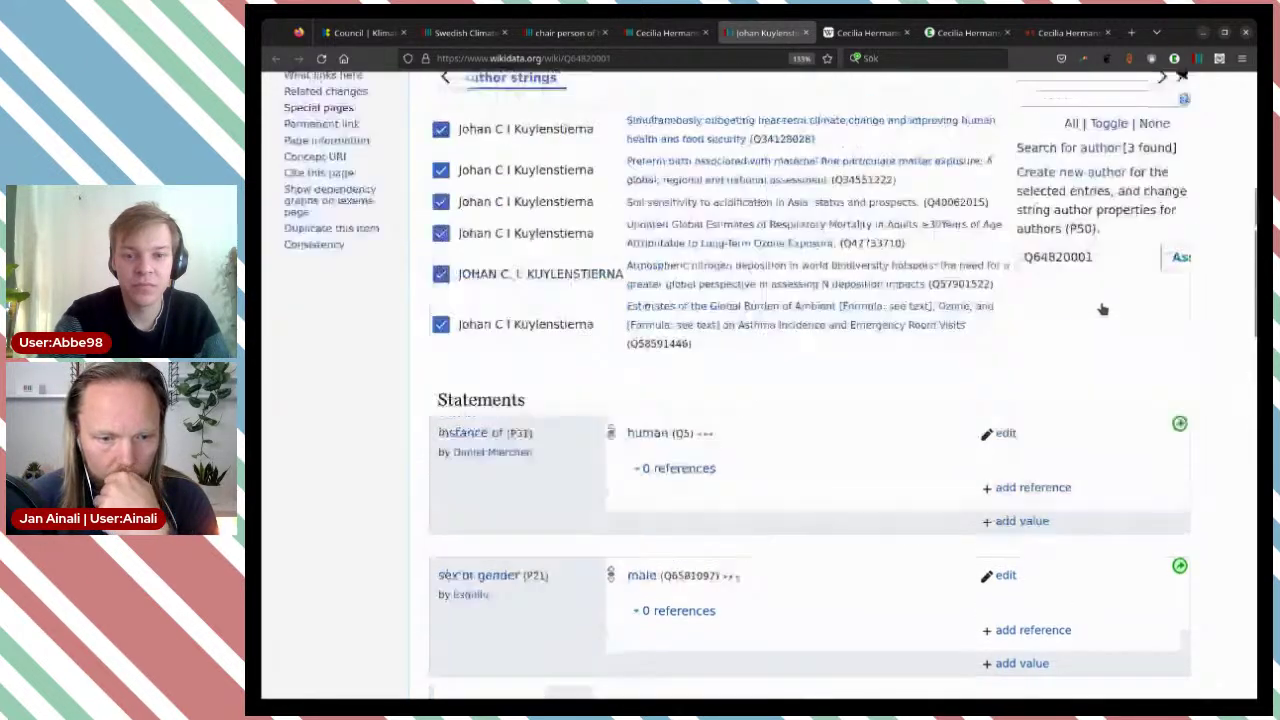
scroll(1102, 309, "down", 3)
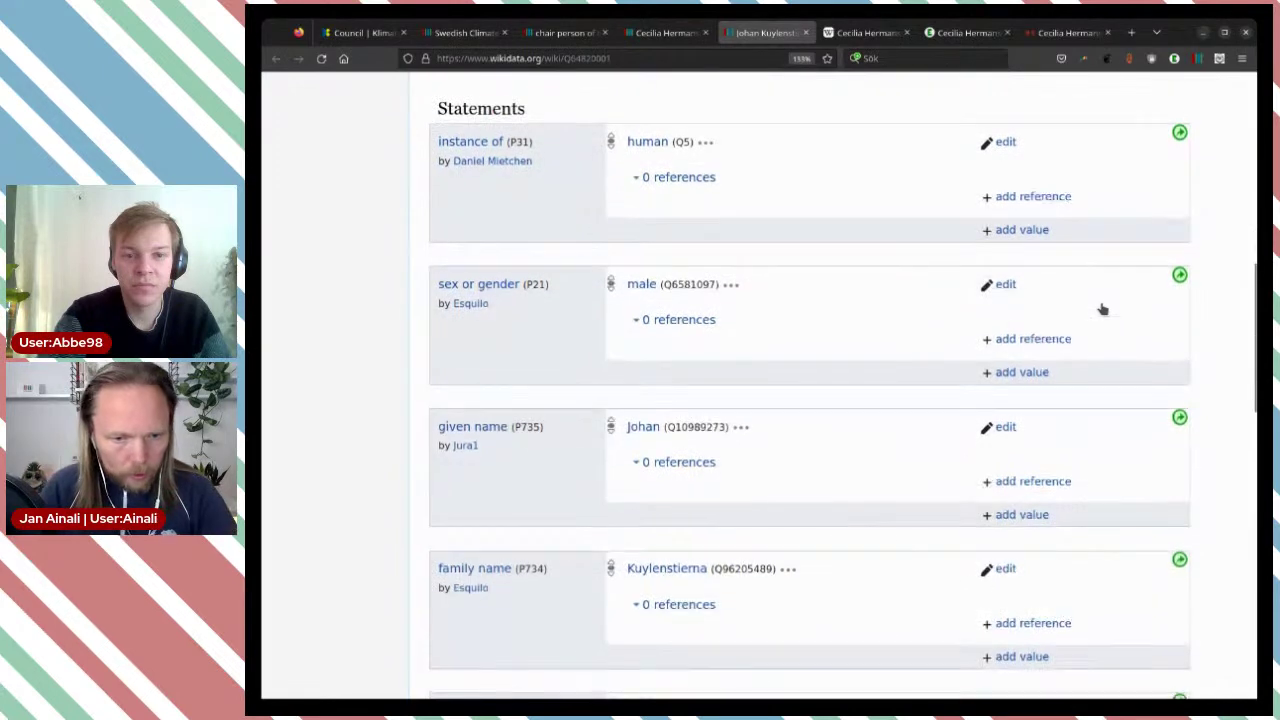
scroll(1102, 309, "down", 1)
scroll(1102, 309, "up", 1)
scroll(1102, 309, "up", 3)
scroll(1102, 309, "down", 6)
scroll(1102, 309, "down", 2)
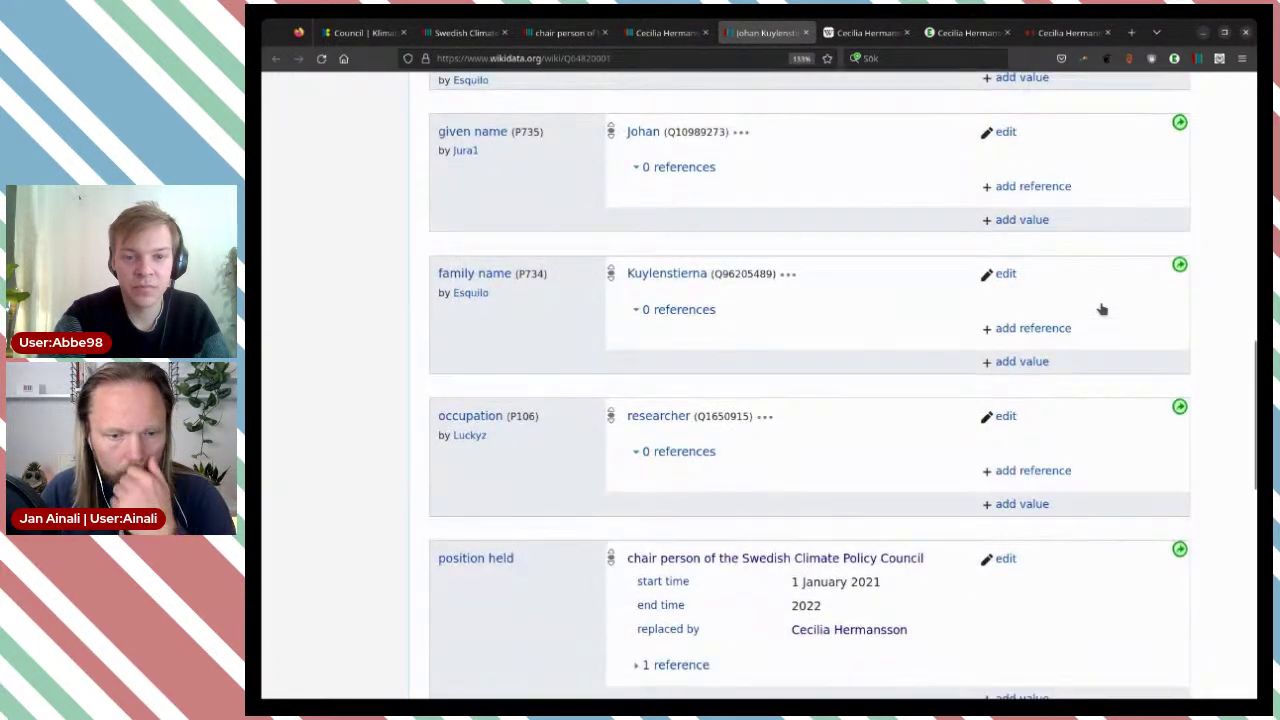
scroll(914, 327, "down", 3)
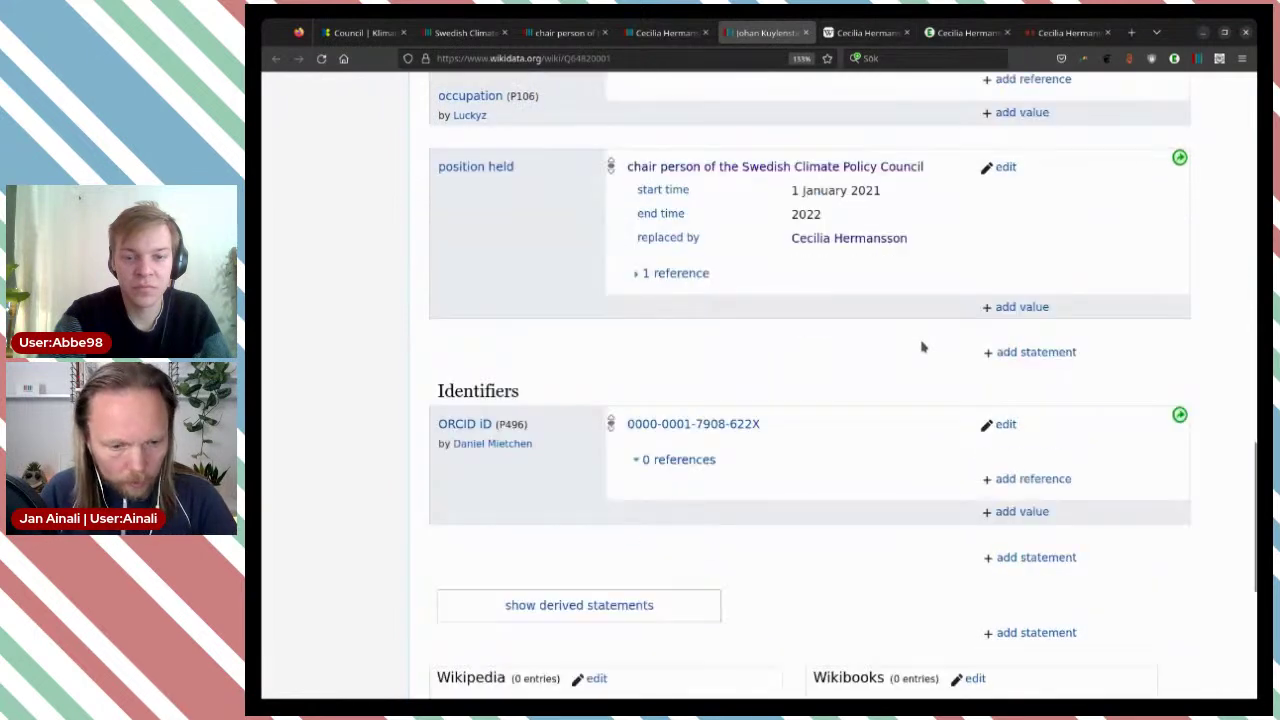
scroll(738, 442, "down", 4)
scroll(738, 442, "up", 5)
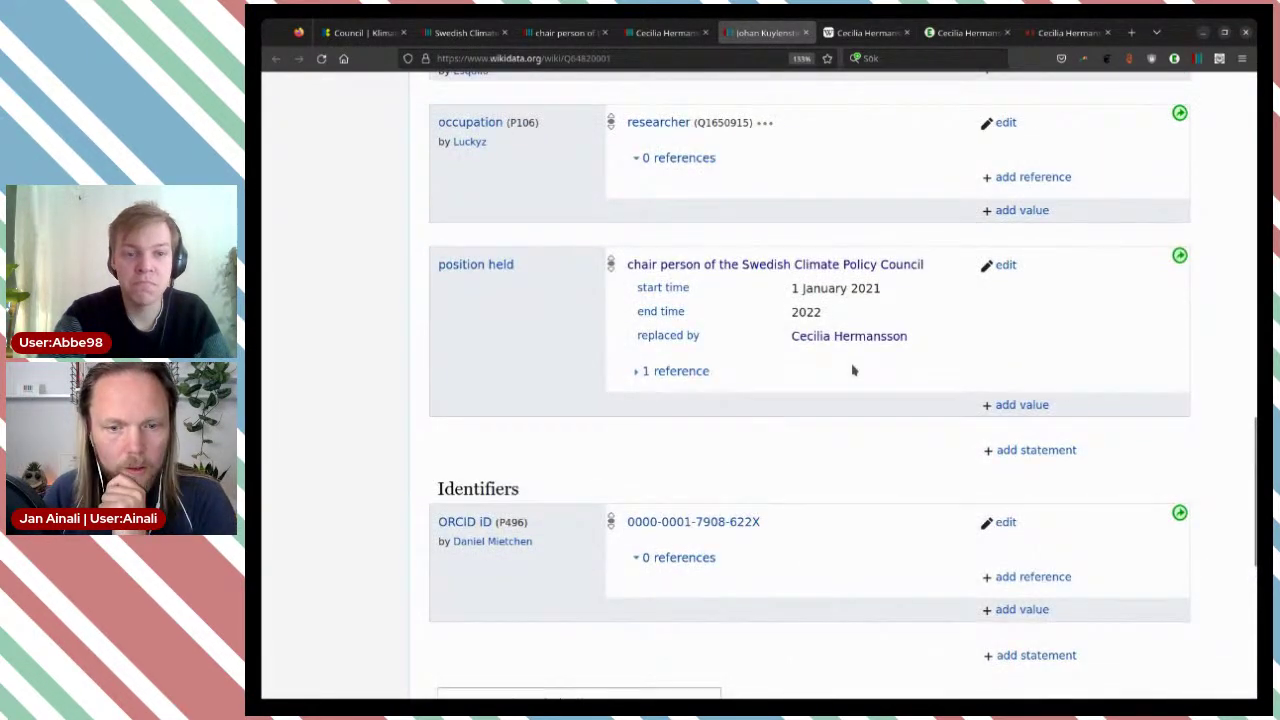
scroll(852, 369, "up", 2)
scroll(852, 369, "up", 4)
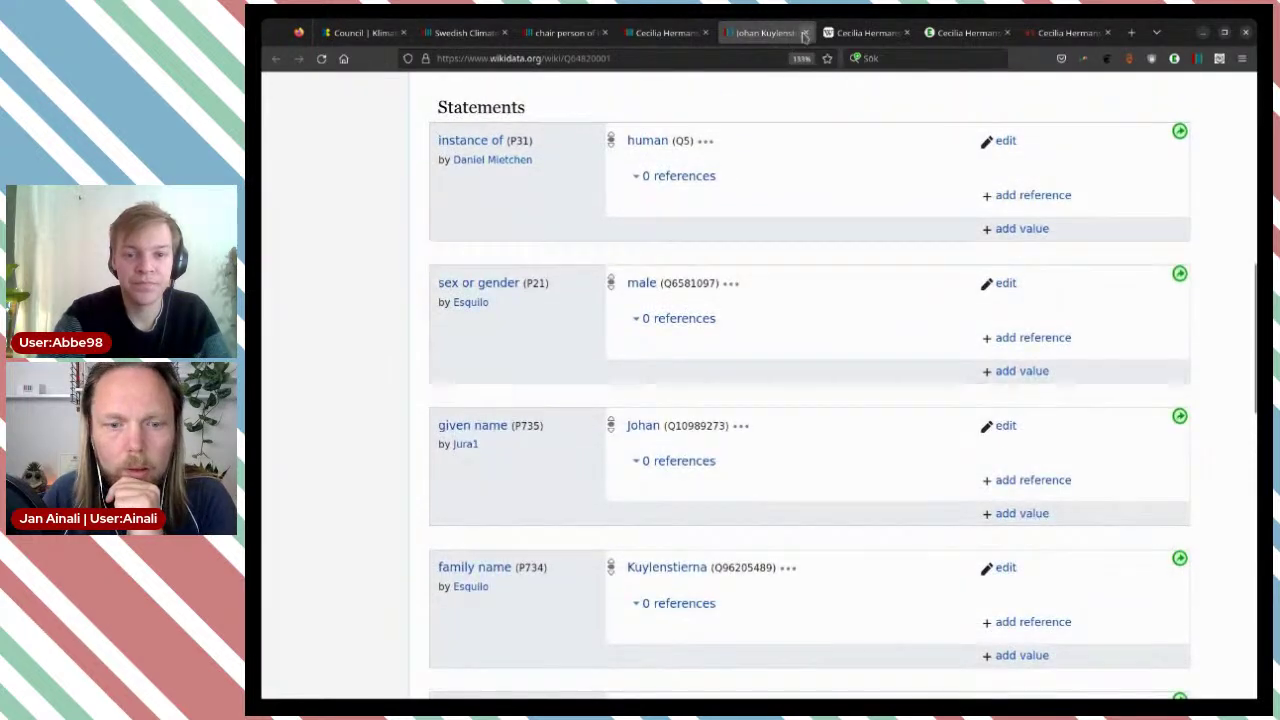
Step: Close the pages of both chairs' items, the Wikipedia article, the web search and the Miljö&Utveckling article
left_click(806, 37)
left_click(702, 37)
left_click(702, 33)
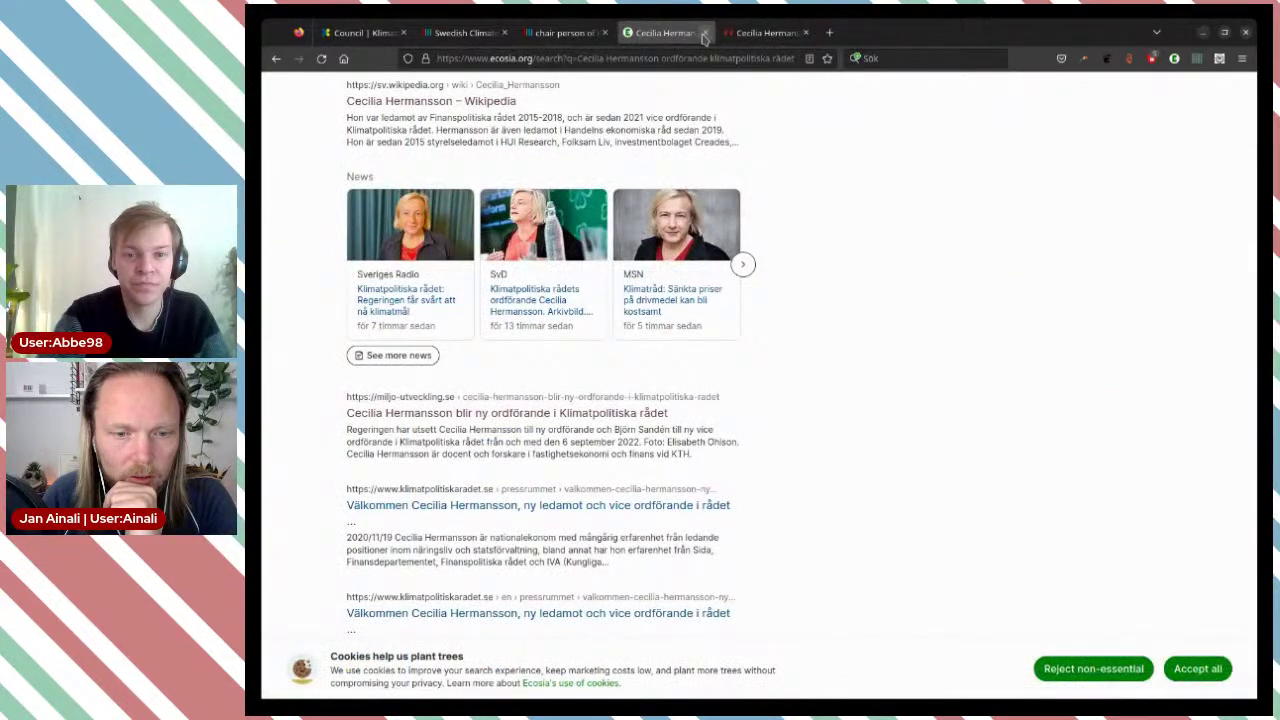
left_click(703, 33)
left_click(703, 33)
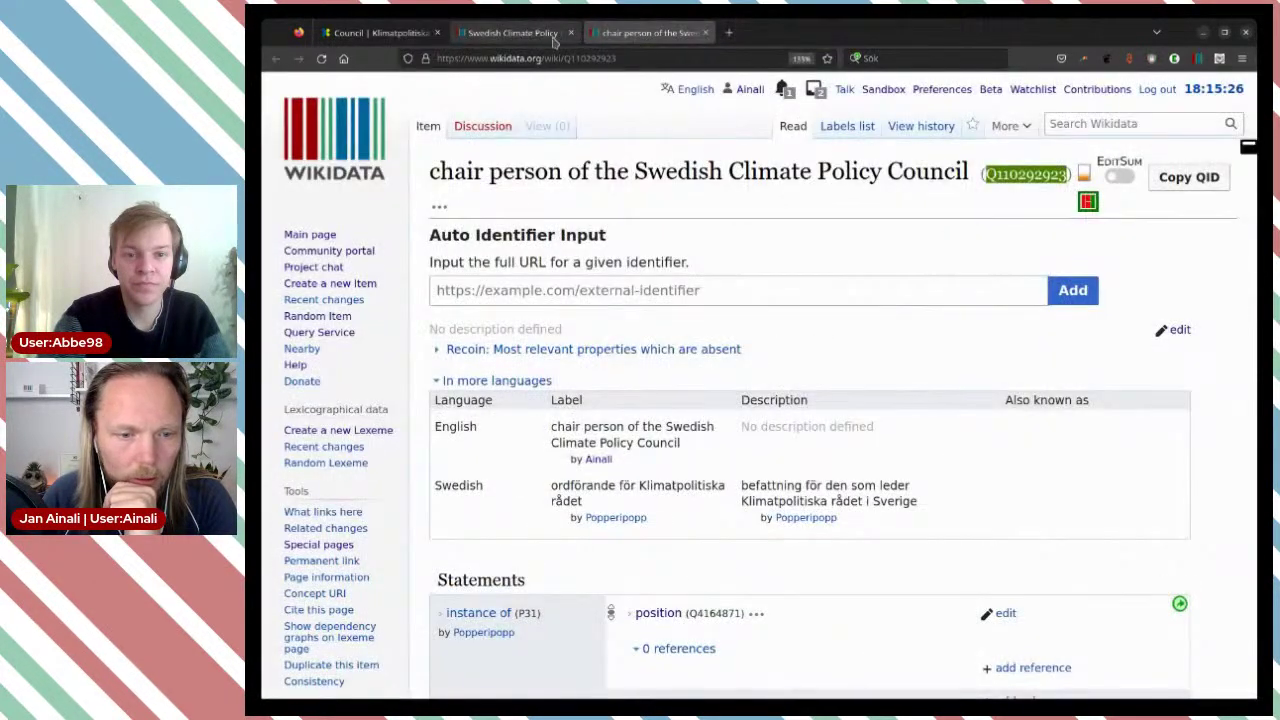
Step: Review the office held and chairperson statements on the Swedish Climate Policy Council item
left_click(518, 36)
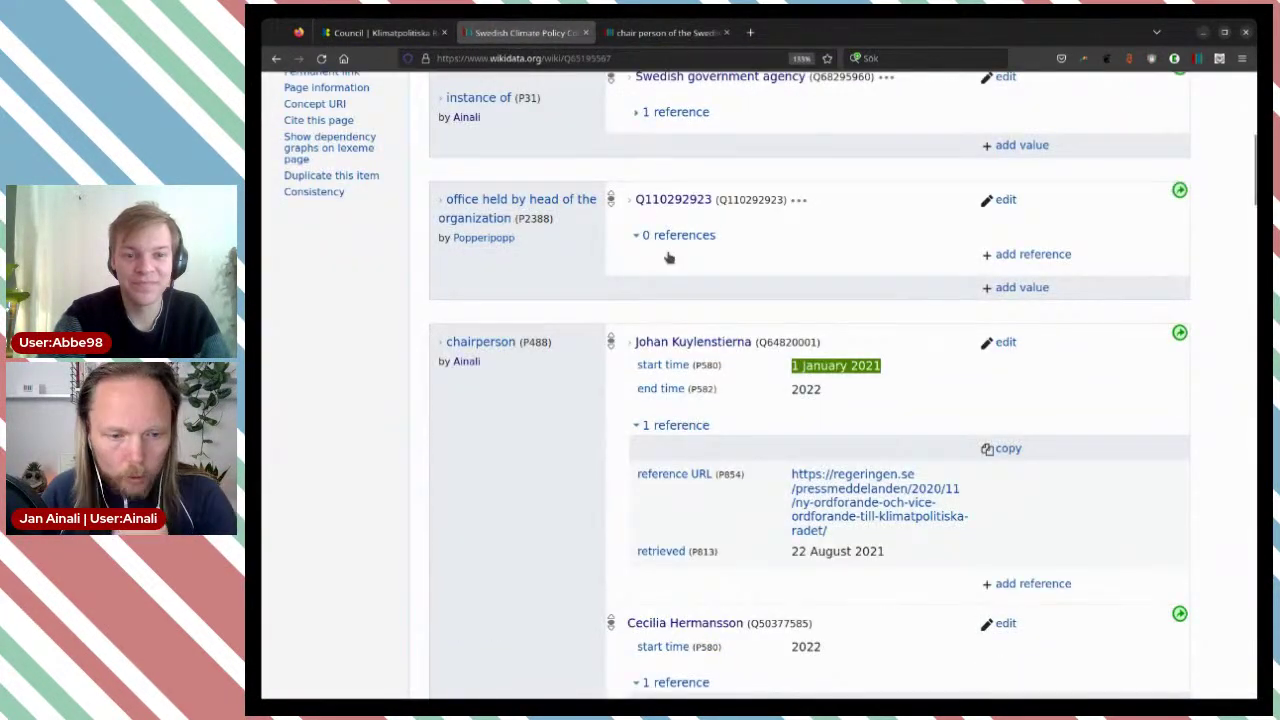
scroll(689, 305, "down", 3)
scroll(690, 307, "up", 2)
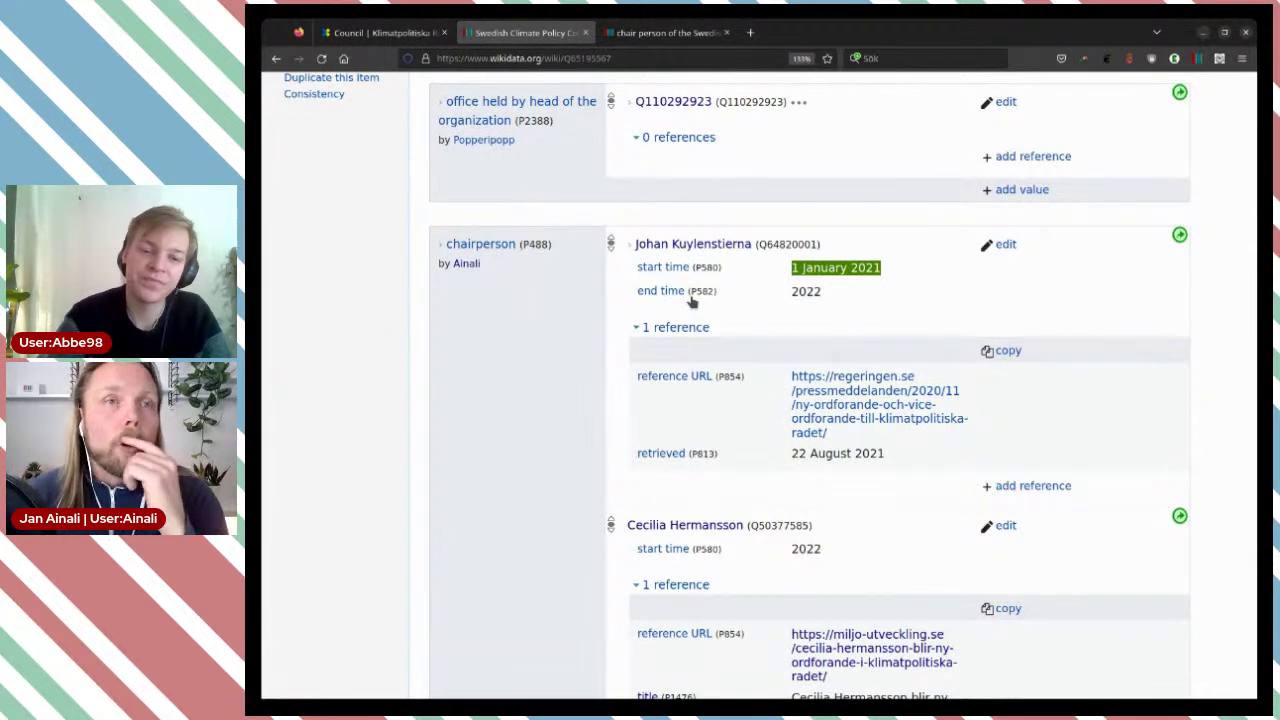
Step: Open the Wikidata Query Service at query.wikidata.org in a new tab
left_click(750, 32)
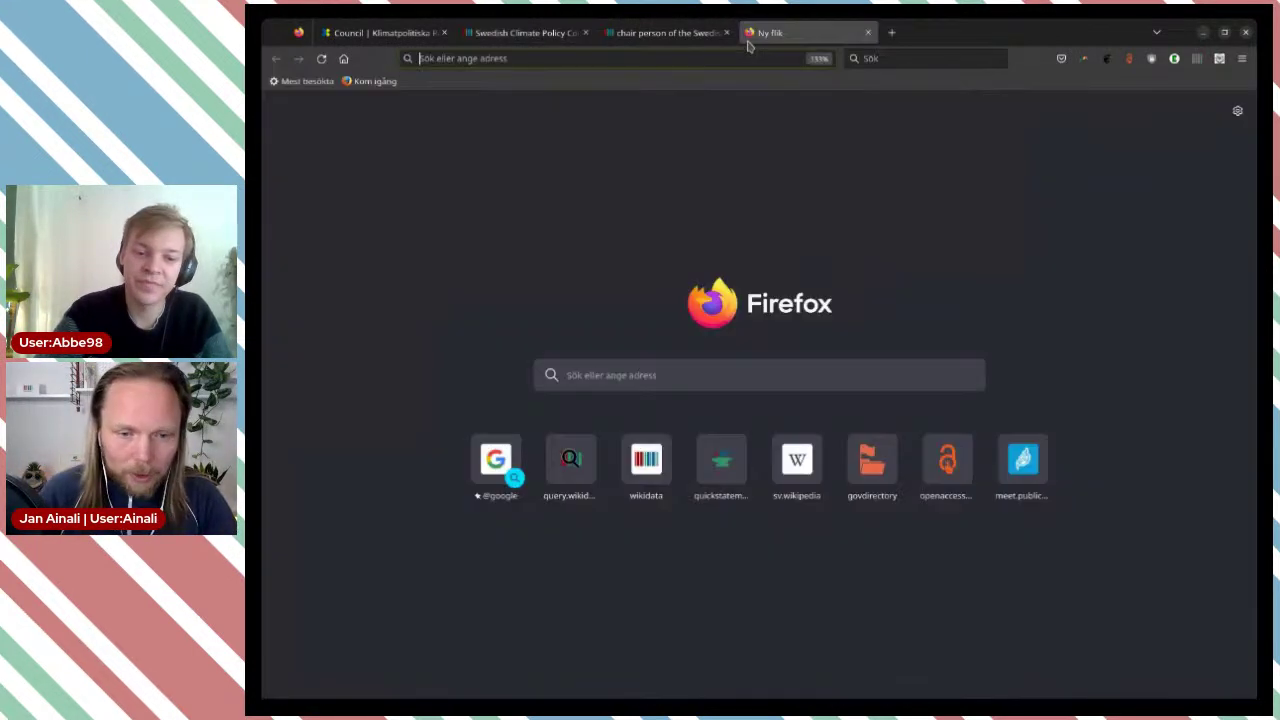
type("query.wikidata.org/")
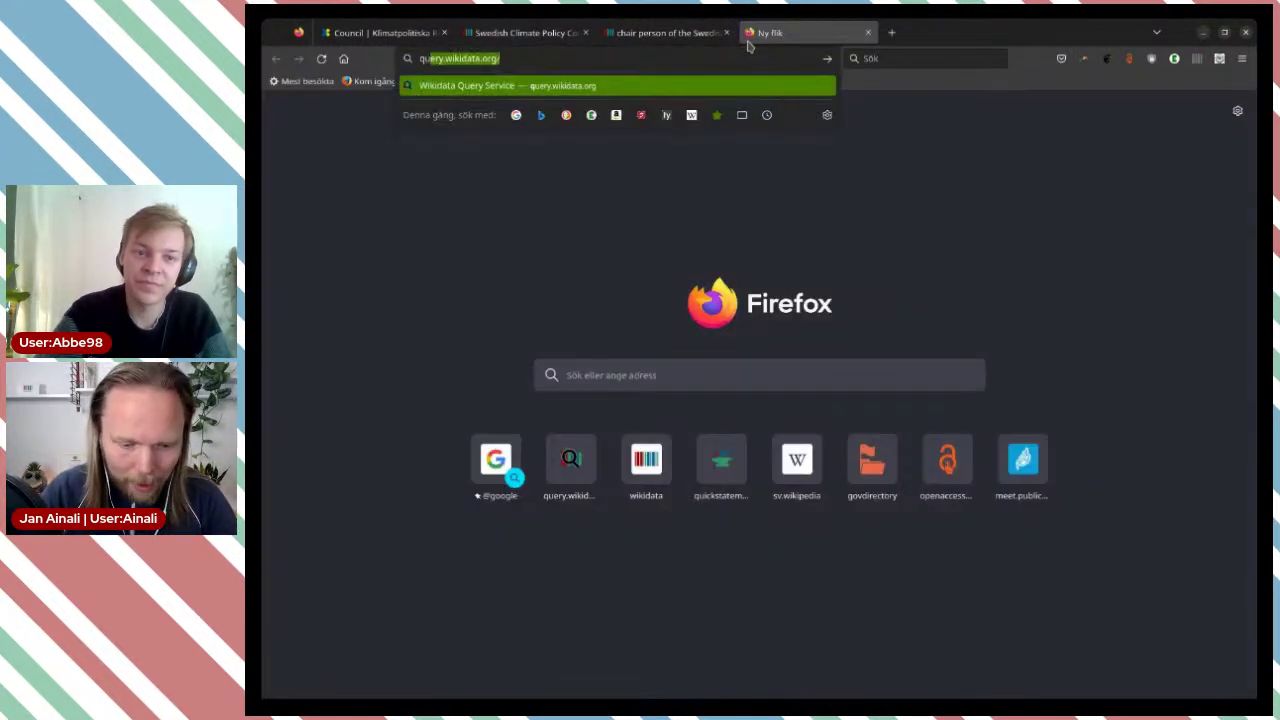
key("Return")
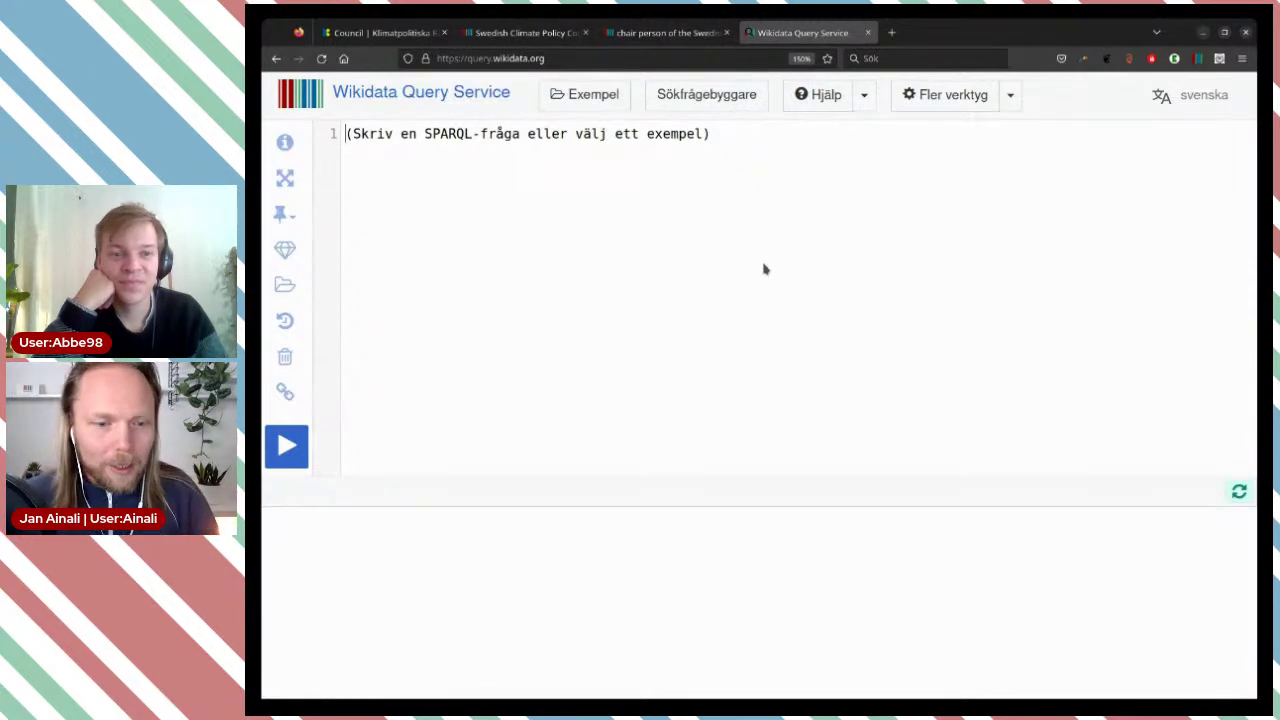
Step: Filter the example queries by "stand" and load the one on properties used to link to instances of technical standard (Q317623)
left_click(580, 95)
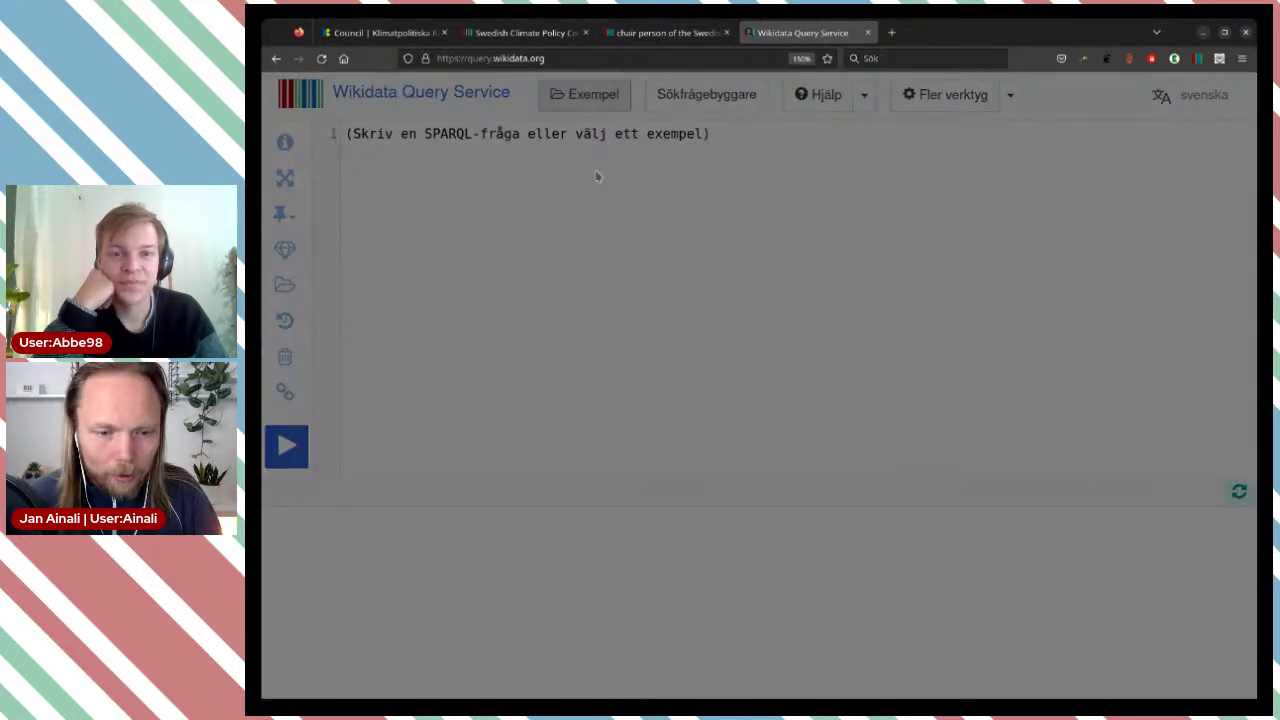
type("s")
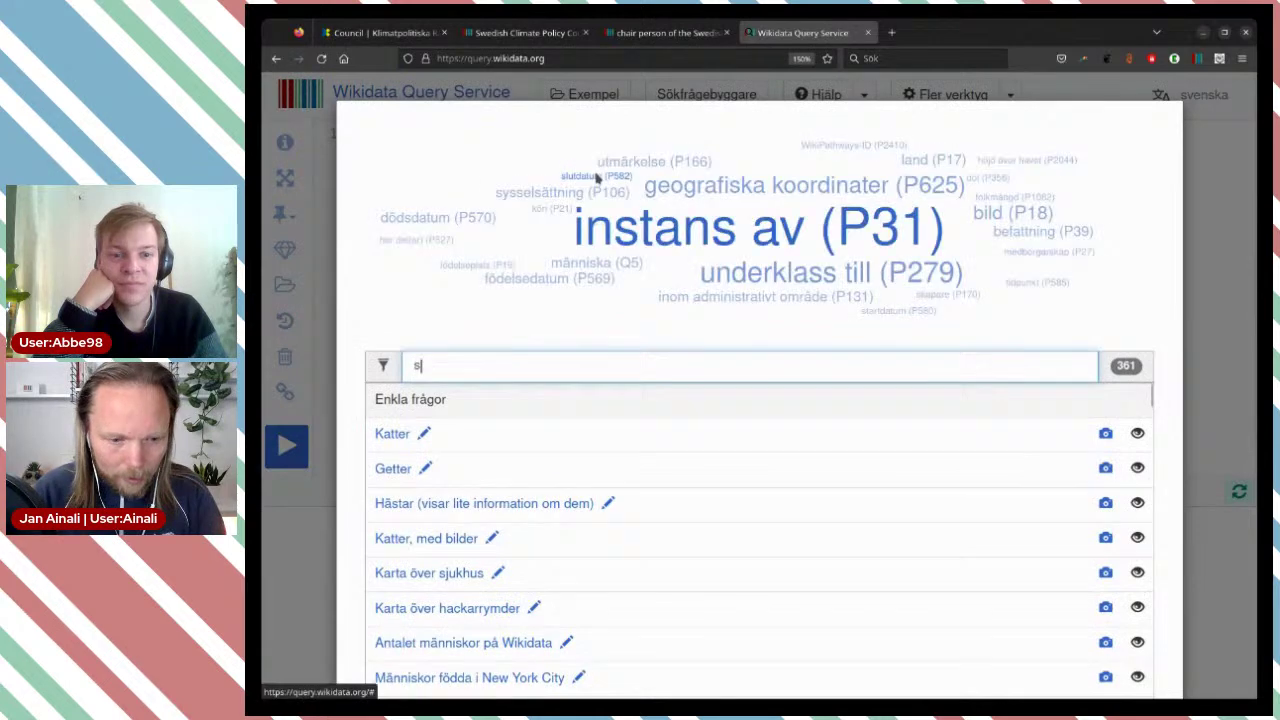
type("tand")
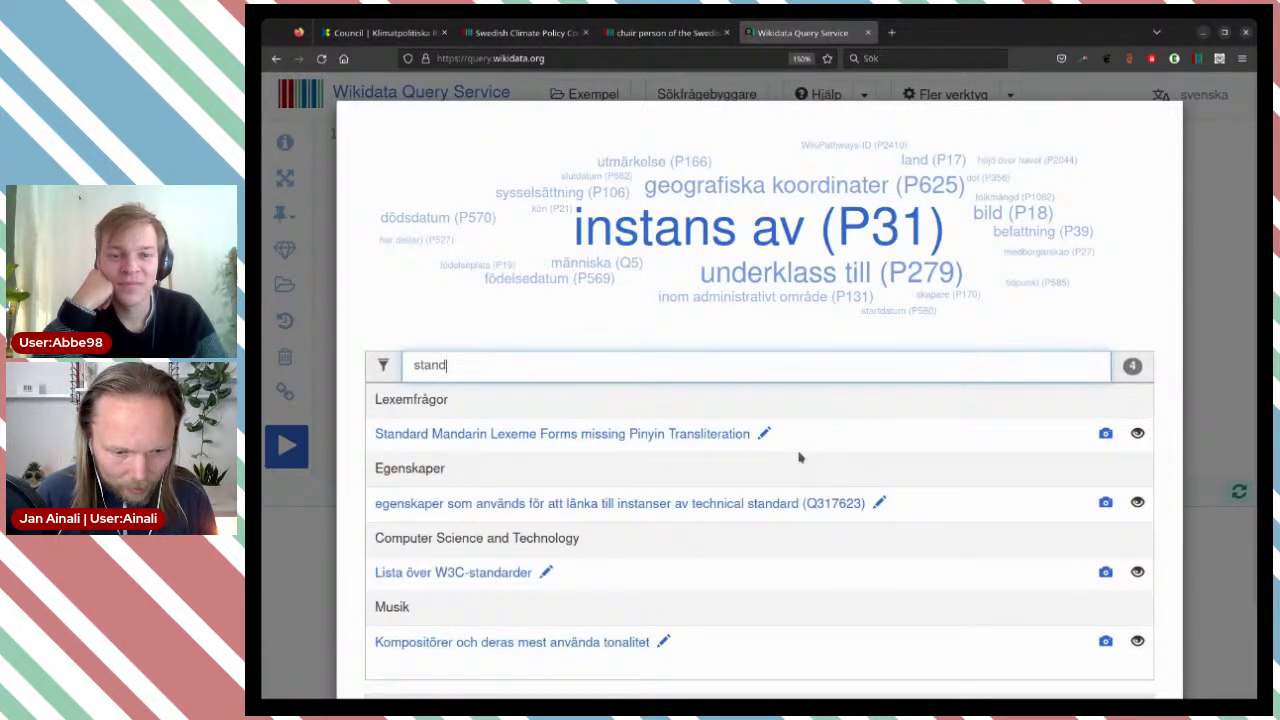
left_click(793, 505)
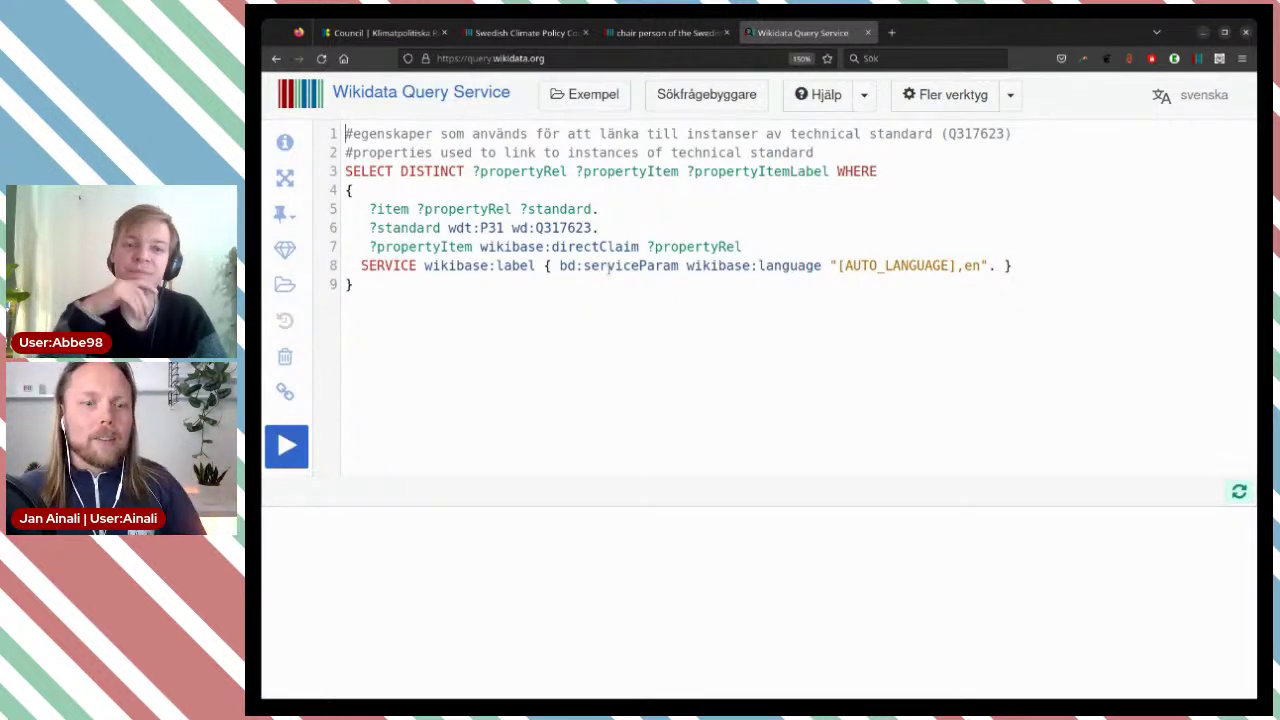
Step: Replace the technical standard class in the query with the council item Q4358176, run the query and look through the resulting properties
mouse_move(551, 235)
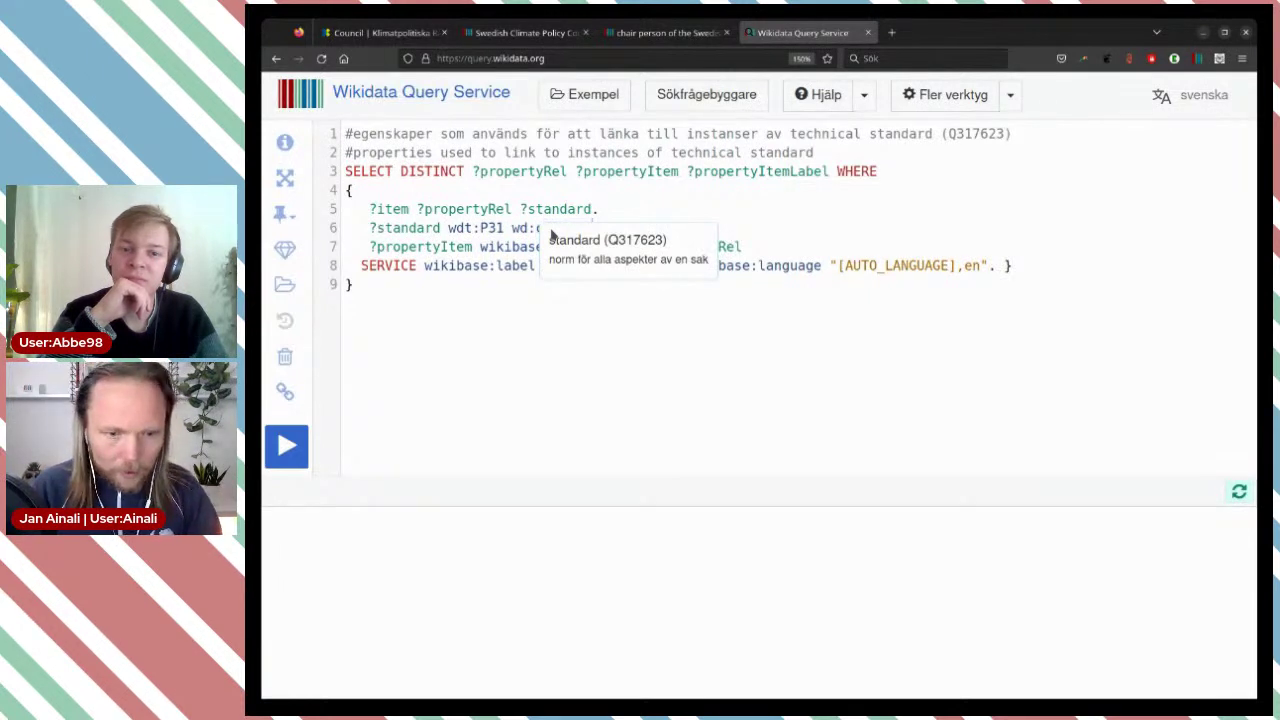
key("ctrl+space")
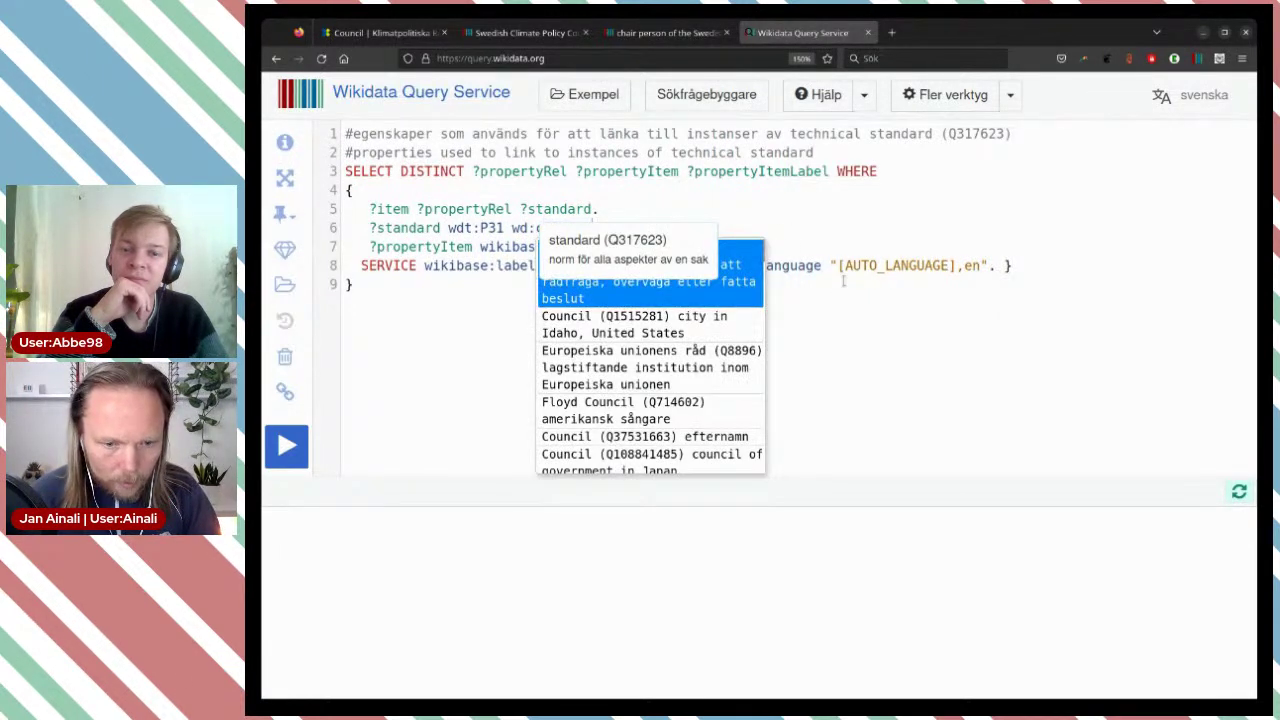
left_click(693, 280)
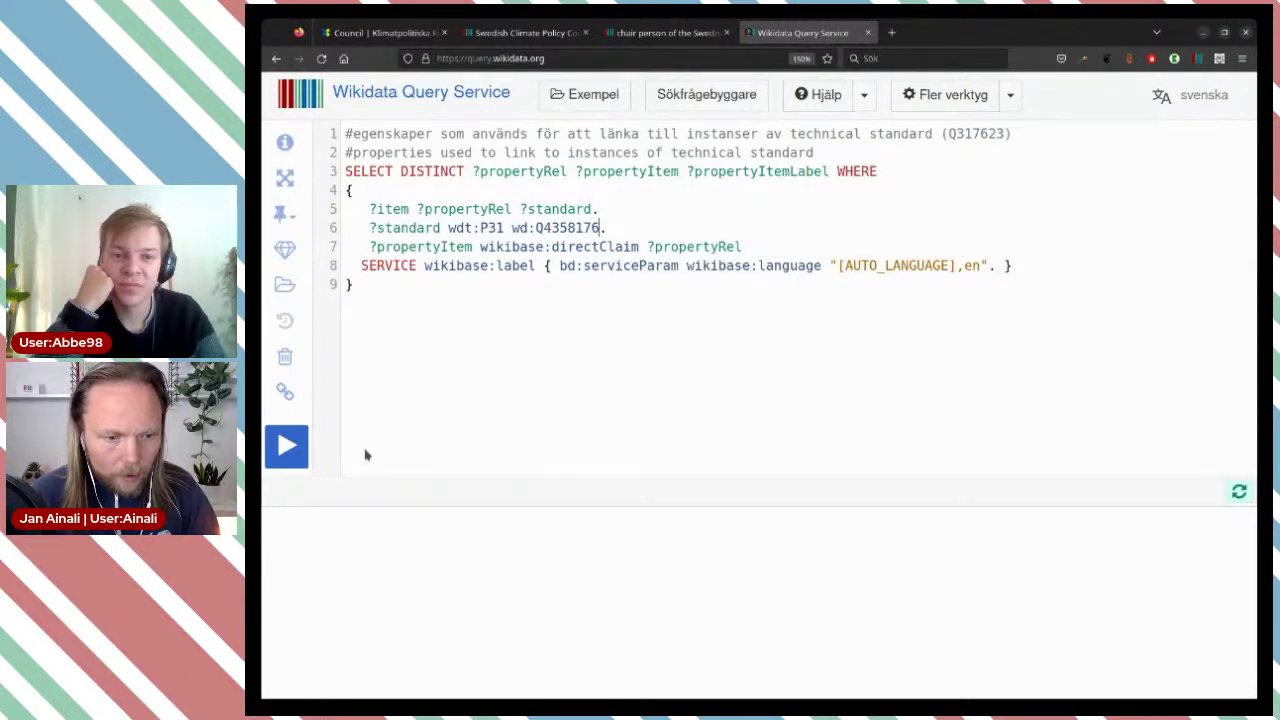
left_click(286, 446)
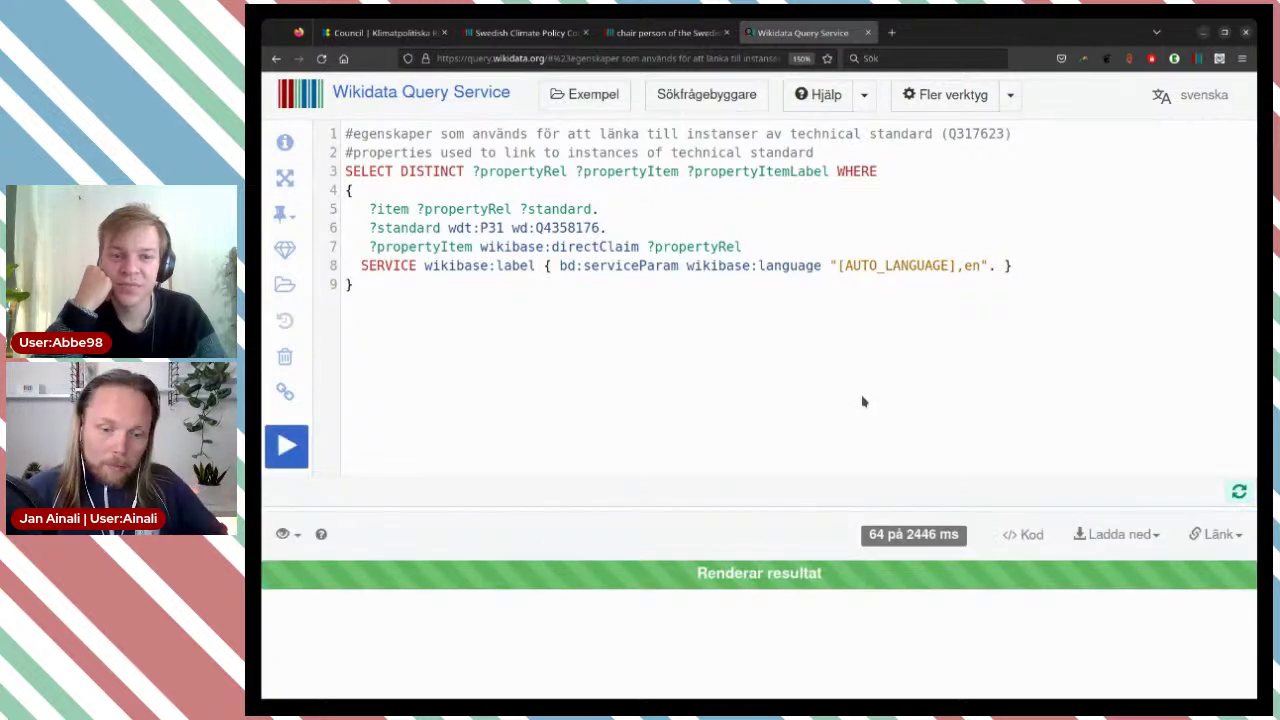
scroll(889, 394, "down", 5)
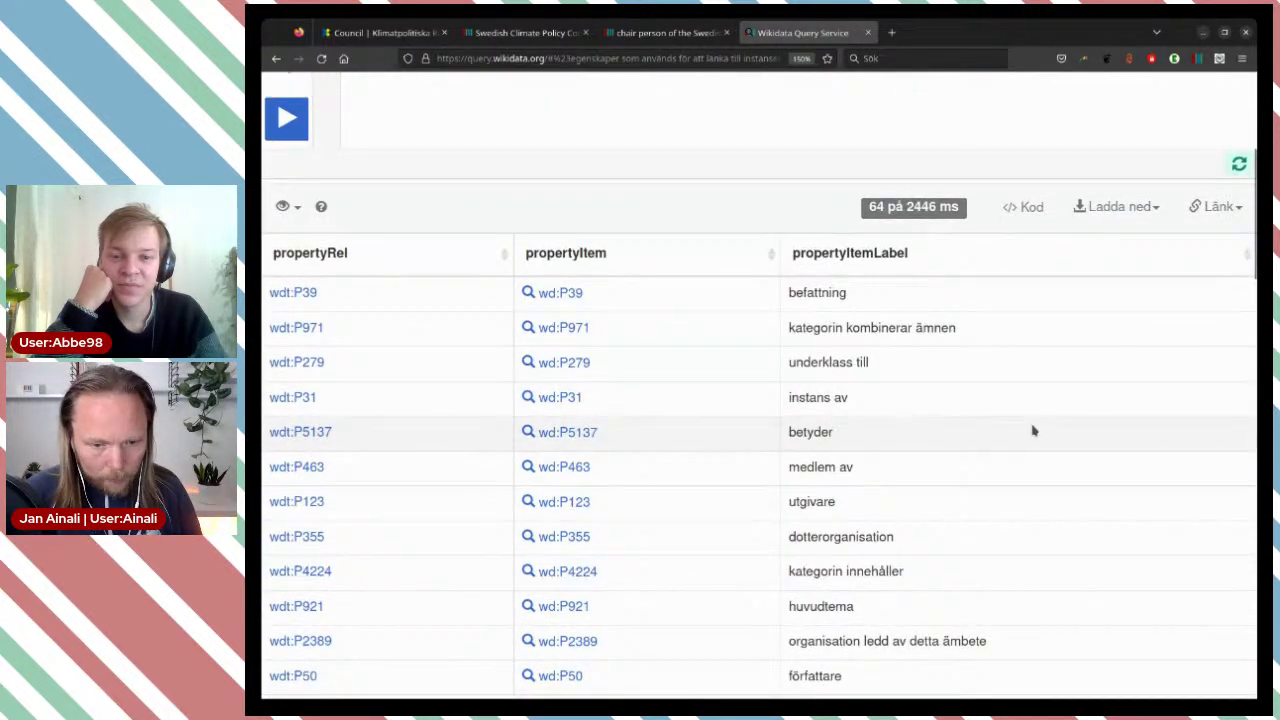
scroll(1034, 430, "down", 4)
scroll(1034, 430, "up", 4)
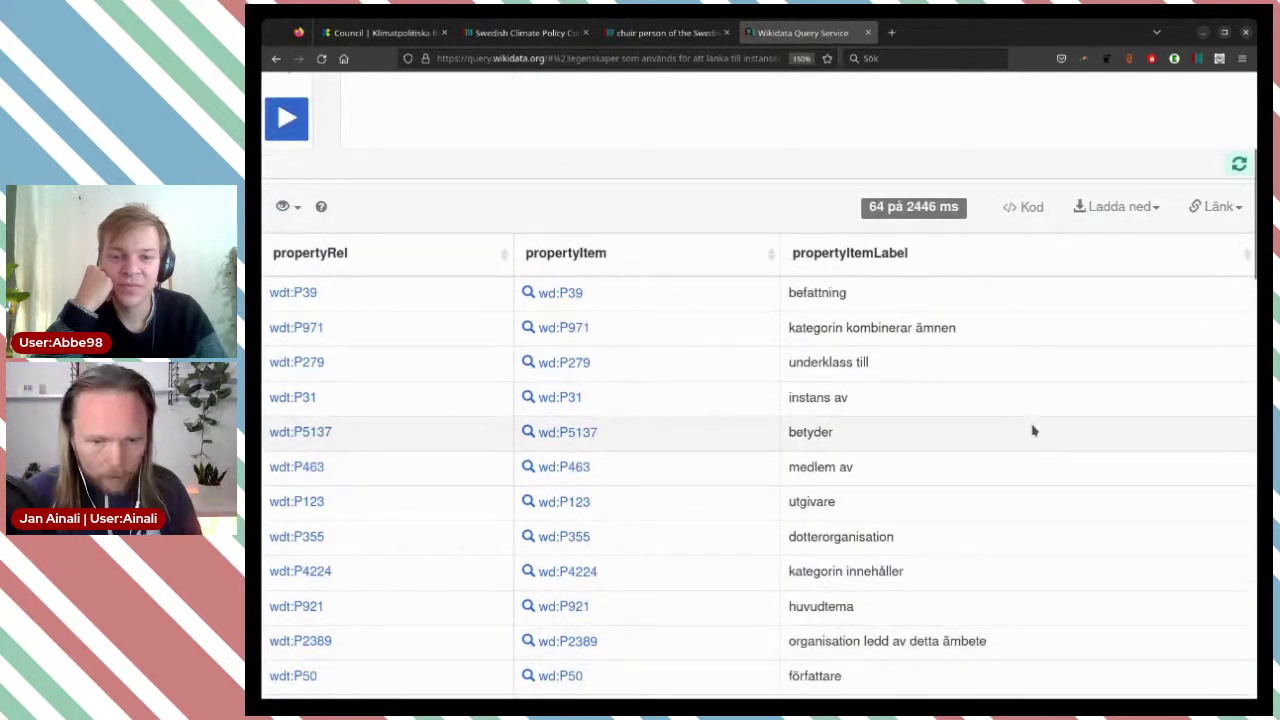
Step: Restrict the label service language to "en" only, rerun the query and review the property labels
scroll(1034, 430, "up", 3)
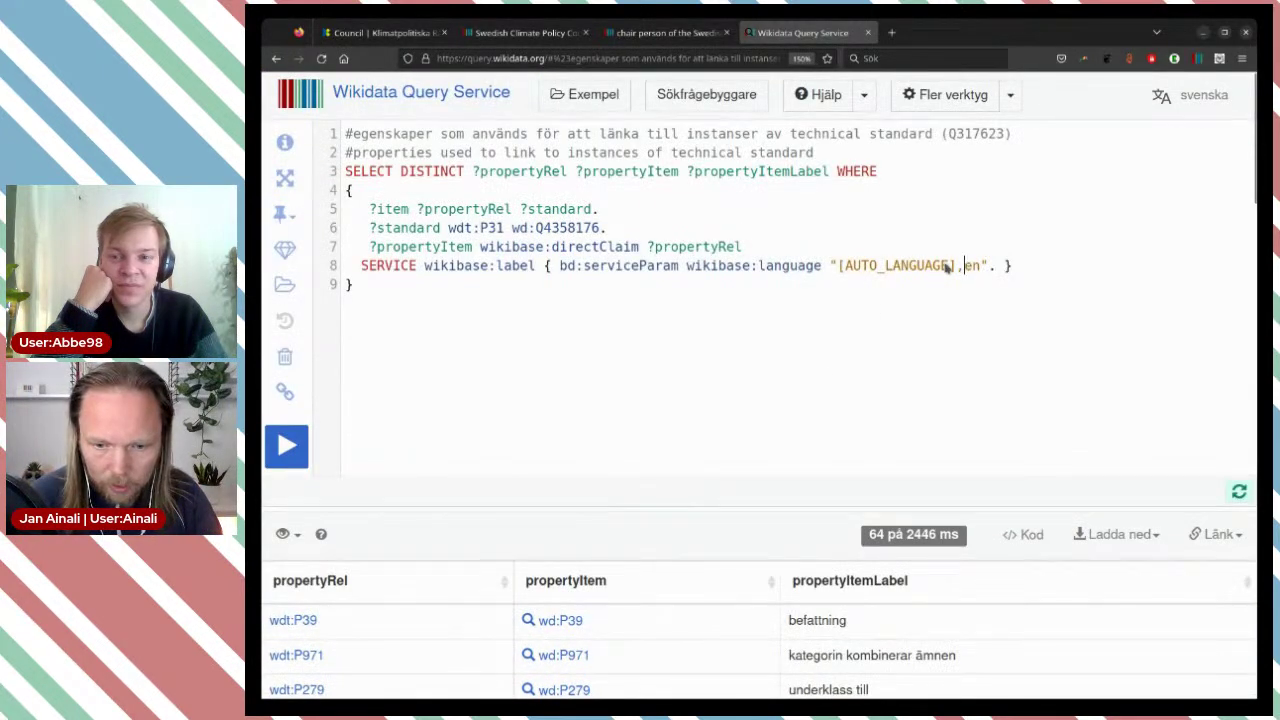
left_click_drag(946, 266, 856, 263)
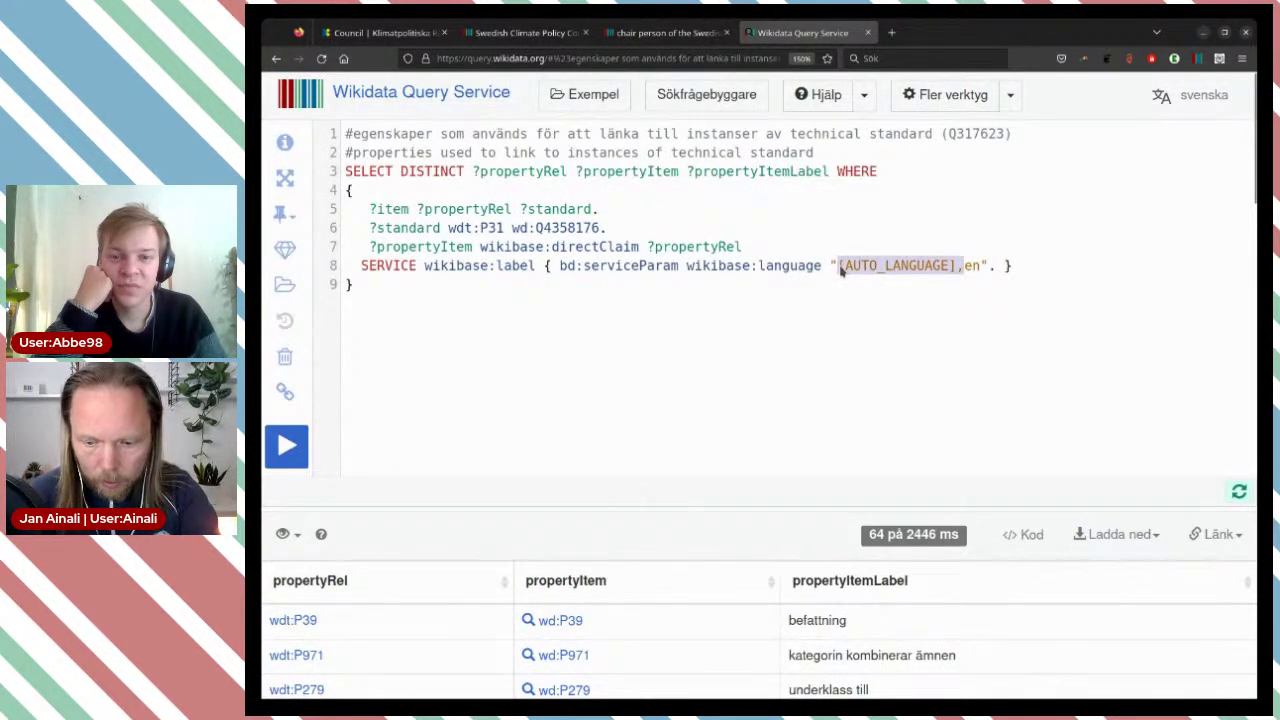
key("BackSpace")
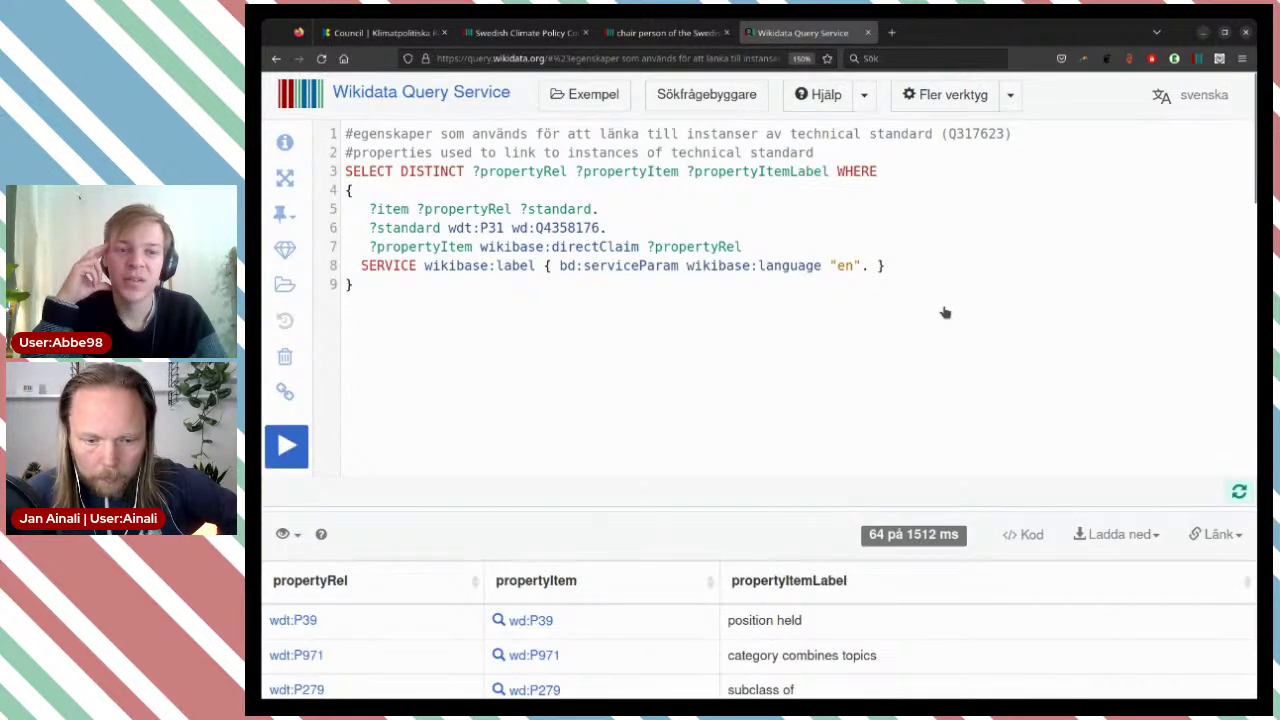
scroll(945, 313, "down", 5)
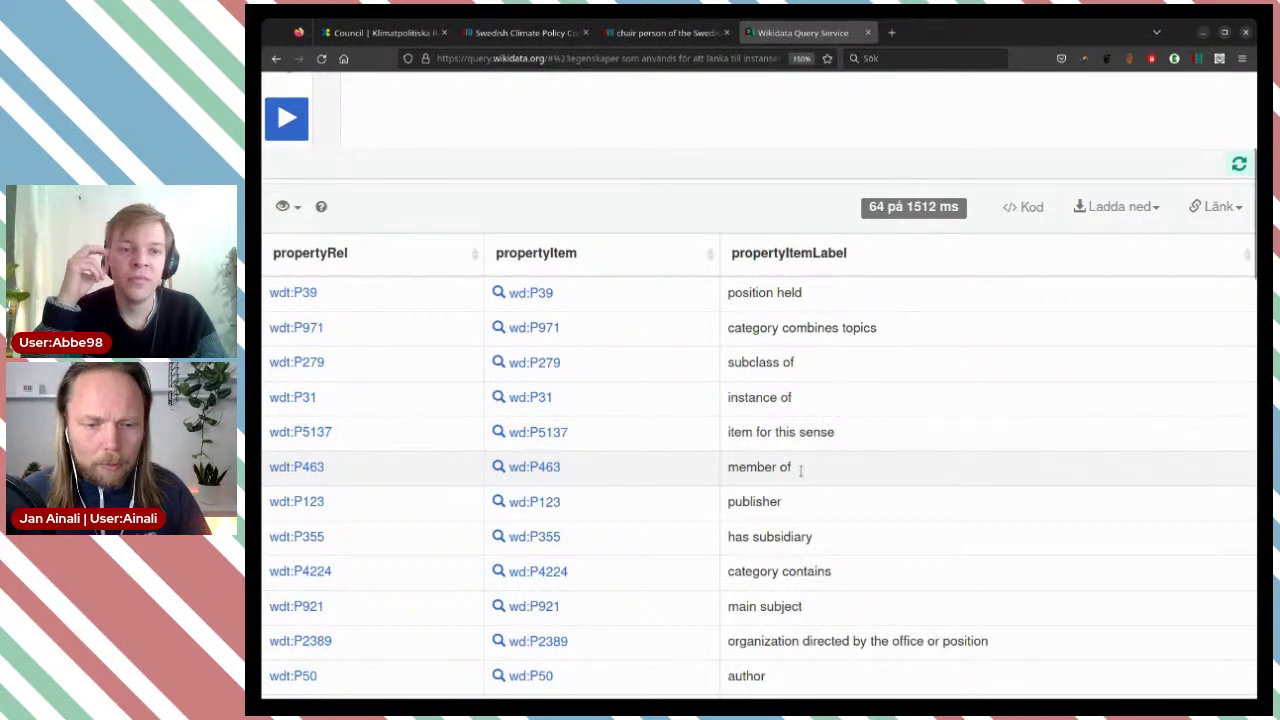
Step: Add a COUNT of ?propertyRel, aliased as ?count, after ?propertyItemLabel in the SELECT clause
scroll(801, 470, "up", 3)
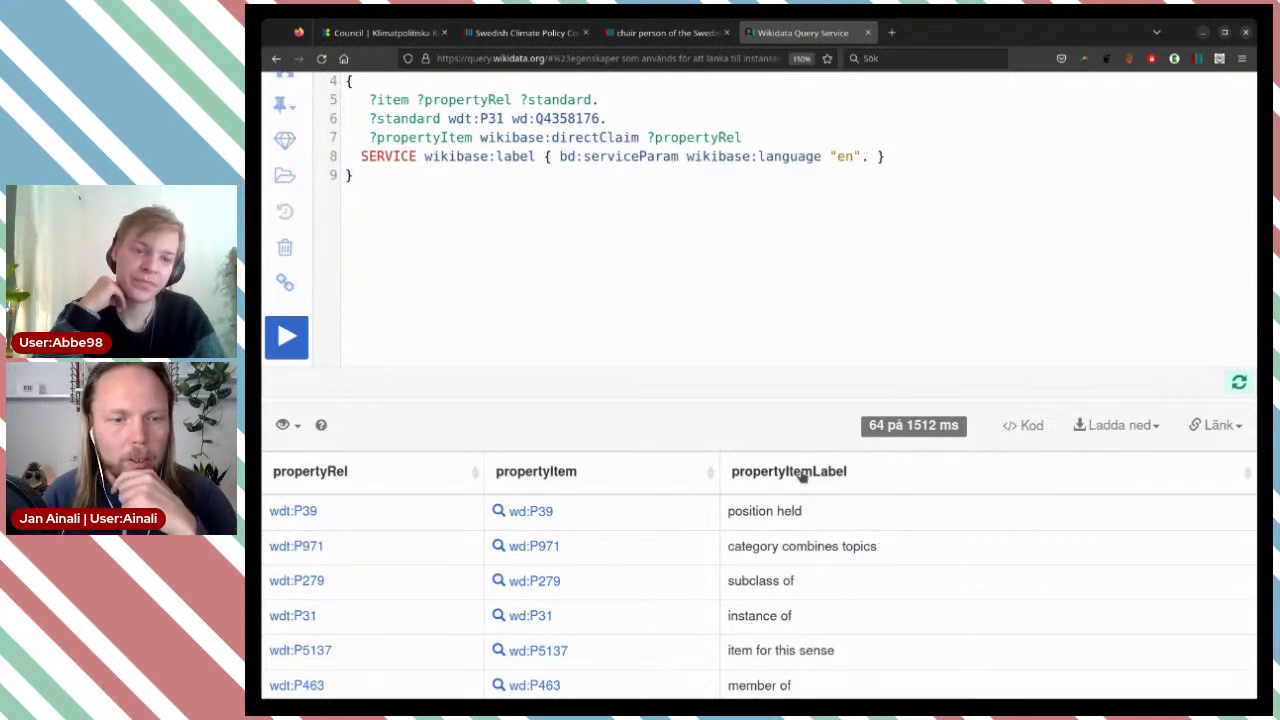
scroll(751, 360, "up", 3)
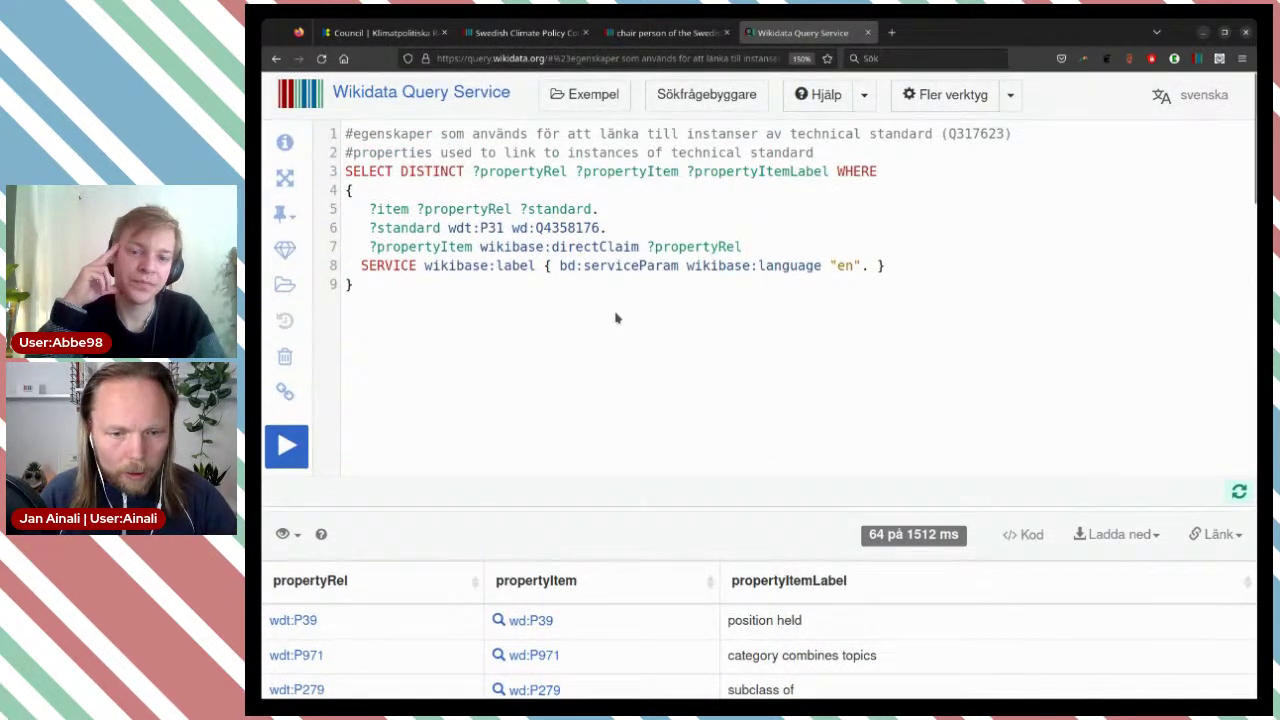
left_click(831, 171)
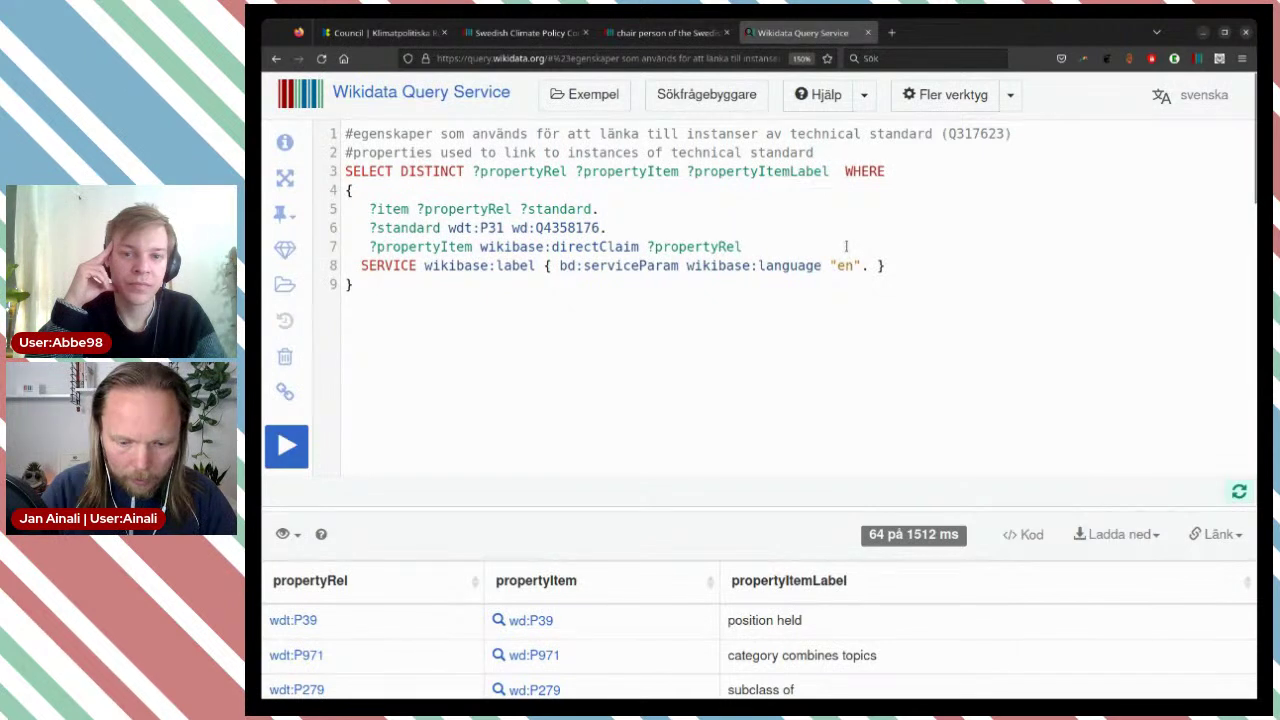
type("(COUNT")
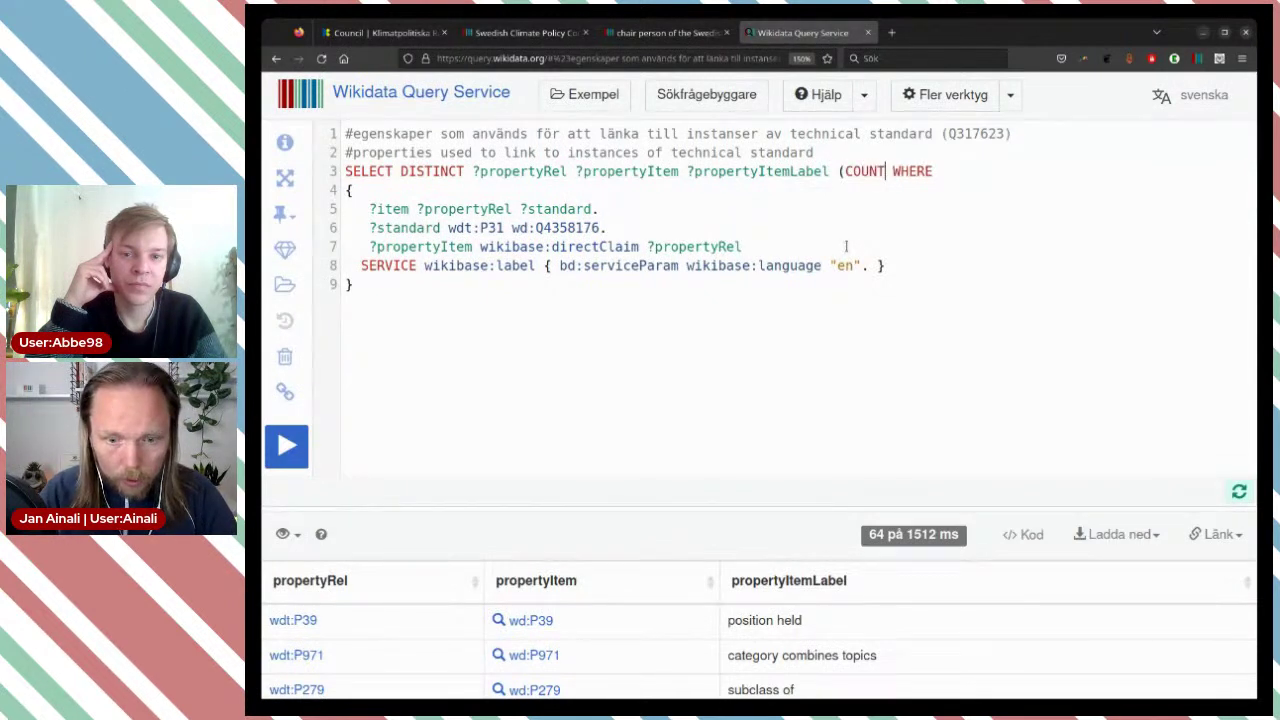
type("(")
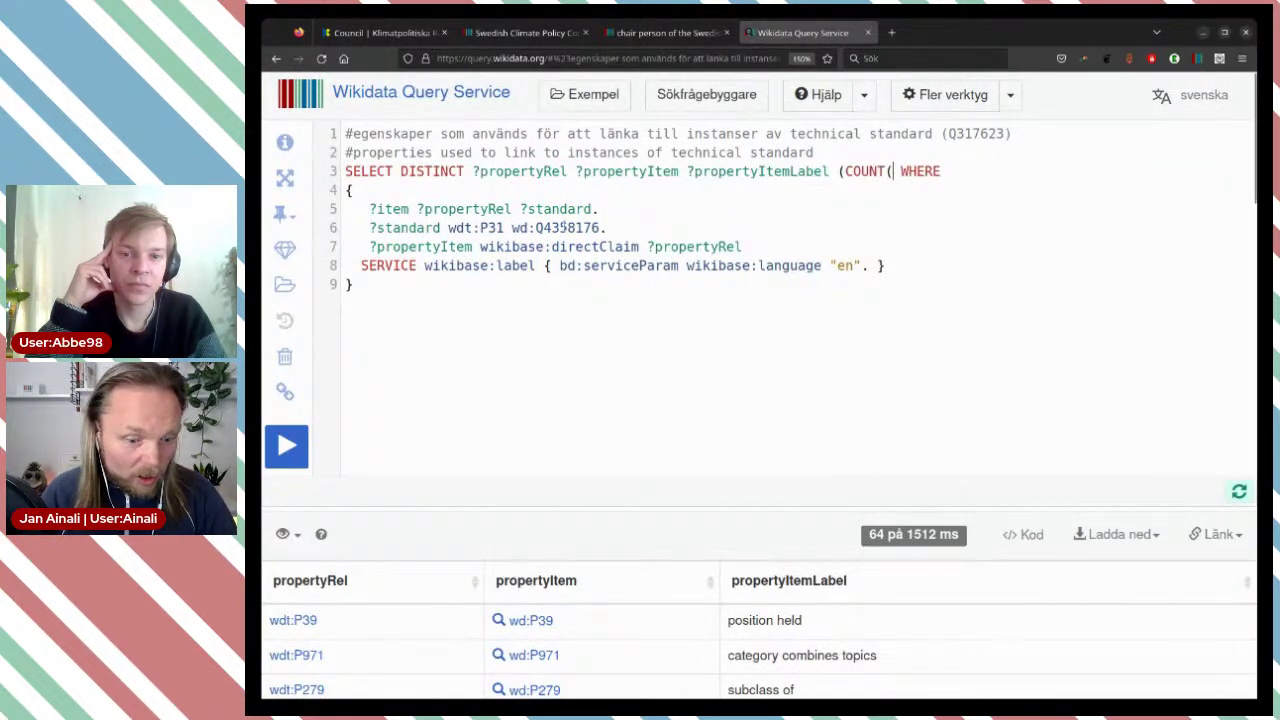
double_click(502, 171)
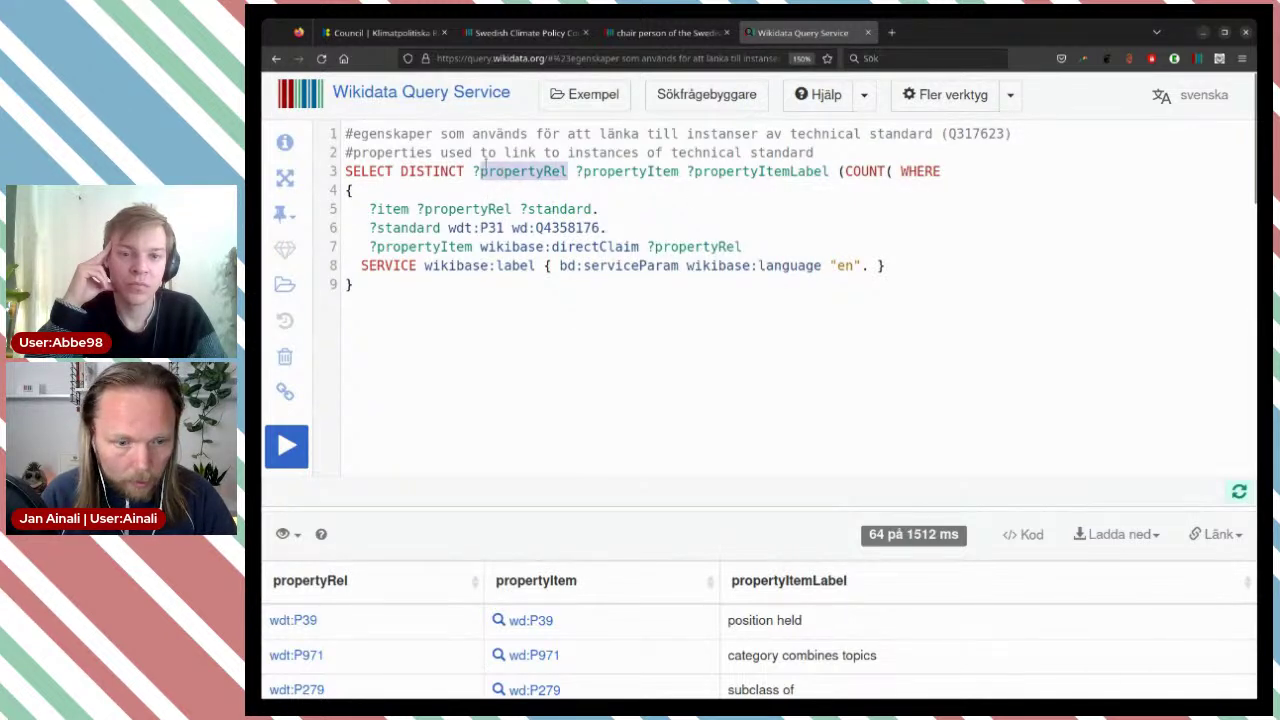
left_click_drag(470, 171, 568, 171)
key("ctrl+c")
left_click(892, 171)
key("ctrl+v")
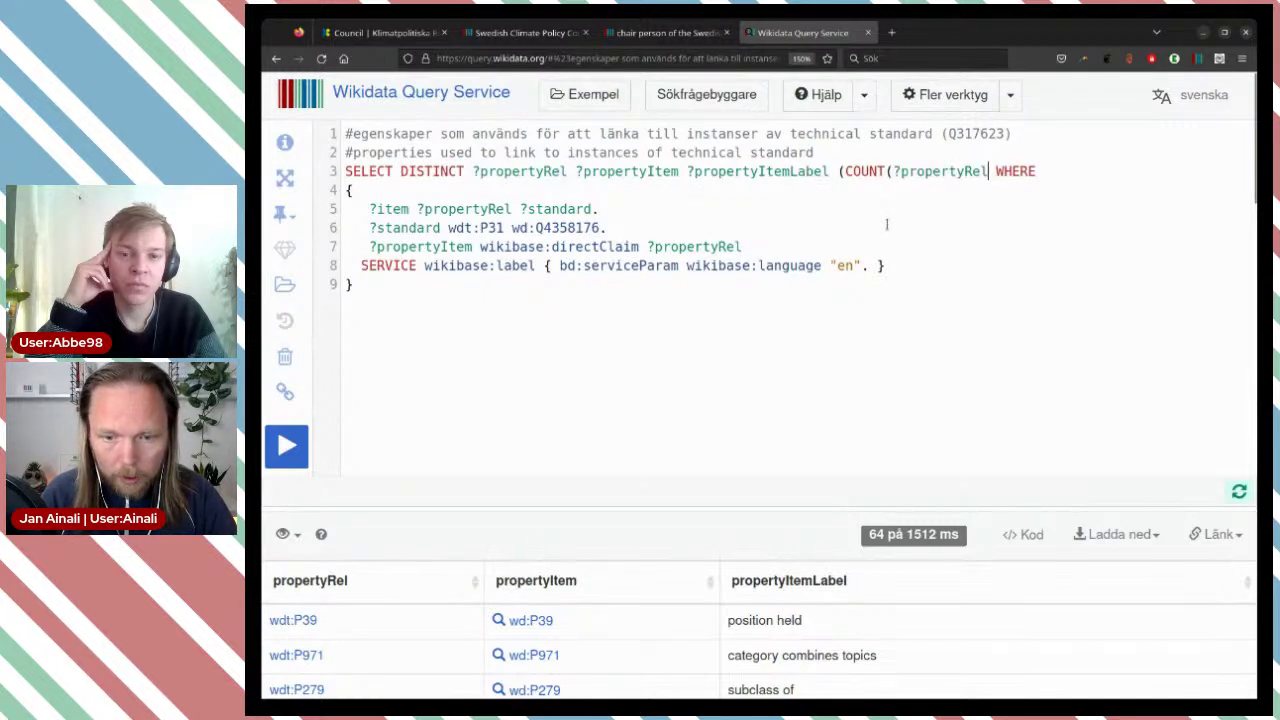
type(") AS ?")
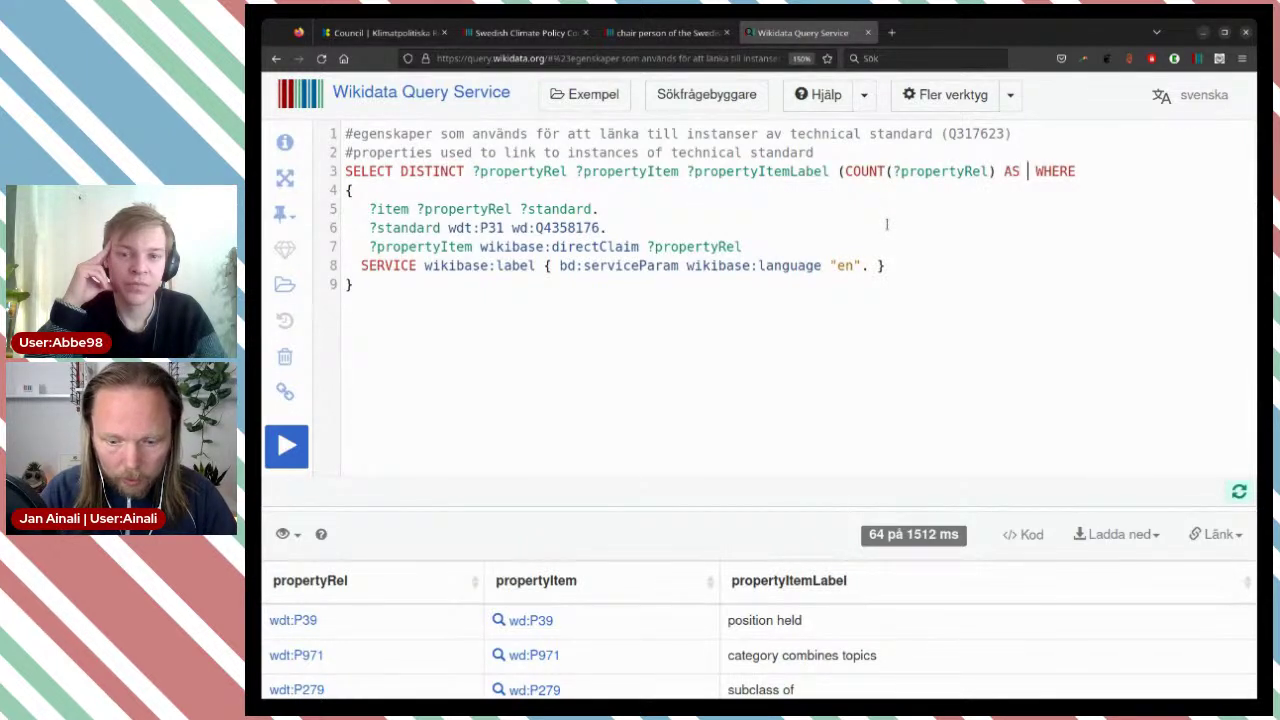
type("cou")
key("BackSpace")
key("BackSpace")
type("ount")
Step: Copy the variables ?propertyRel ?propertyItem ?propertyItemLabel from the SELECT clause and remove its DISTINCT keyword
left_click(880, 192)
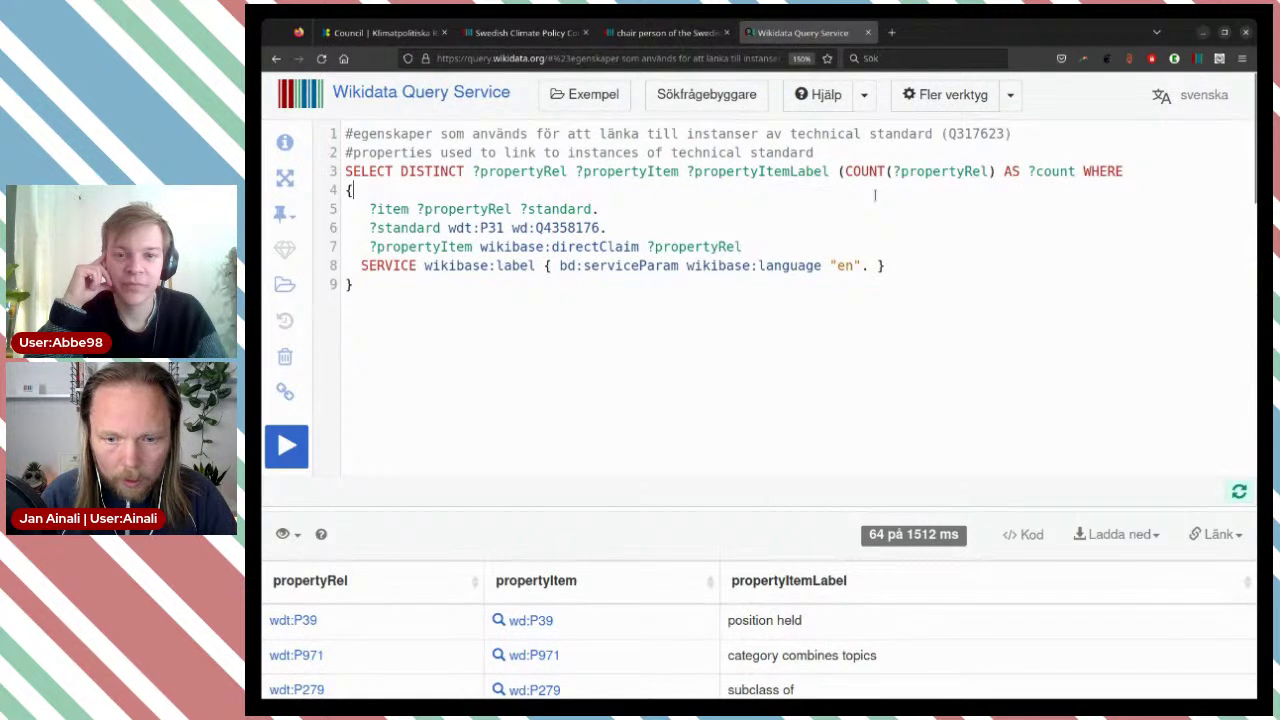
left_click_drag(828, 172, 474, 177)
key("ctrl+c")
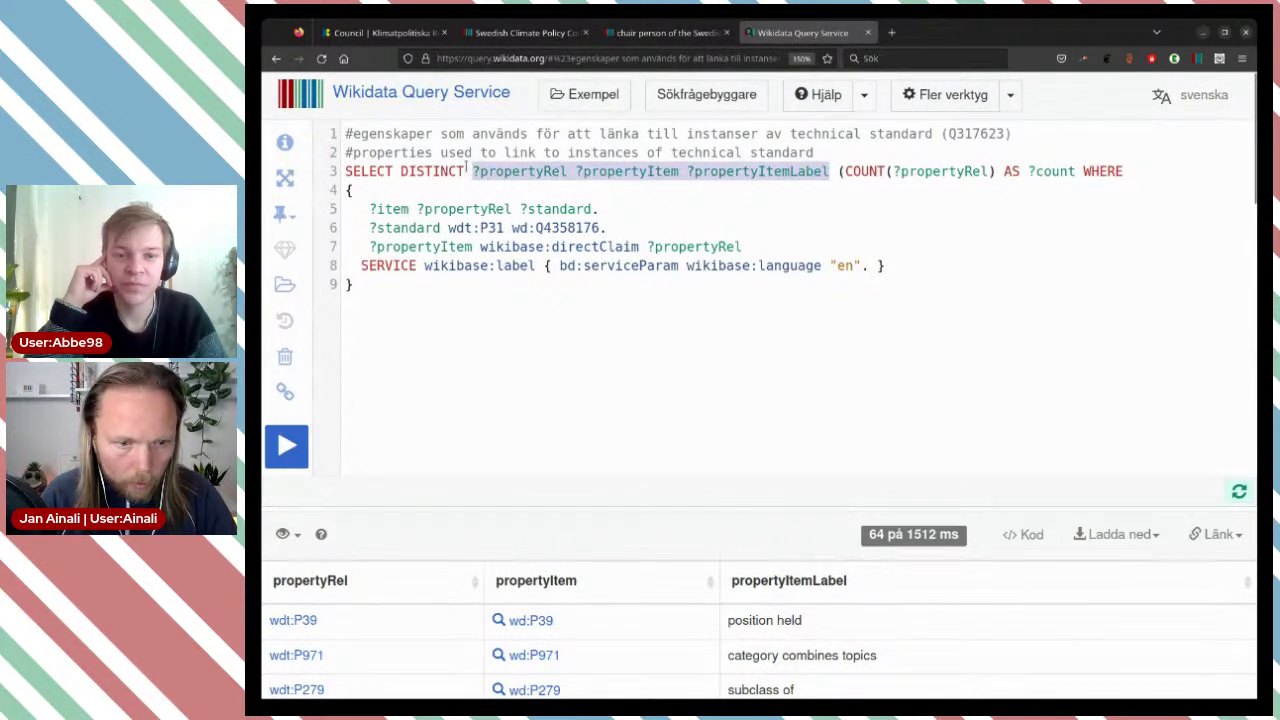
double_click(432, 172)
key("BackSpace")
key("BackSpace")
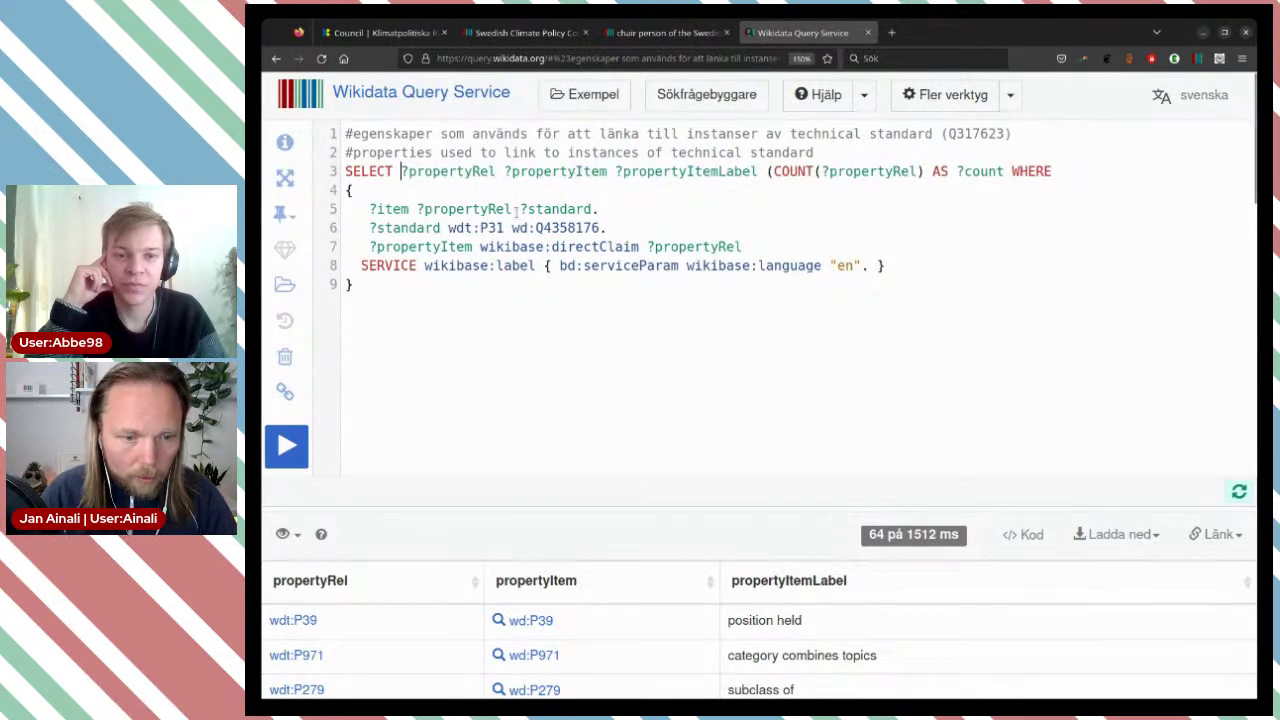
Step: Add a GROUP BY clause with the copied ?propertyRel ?propertyItem ?propertyItemLabel variables after the query's closing brace
left_click(471, 291)
type("GROIP")
key("BackSpace")
key("BackSpace")
type("UP BY")
key("ctrl+v")
Step: Add ORDER BY DESC(?count) on a new line and insert the missing closing parenthesis after ?count in the SELECT clause
key("Return")
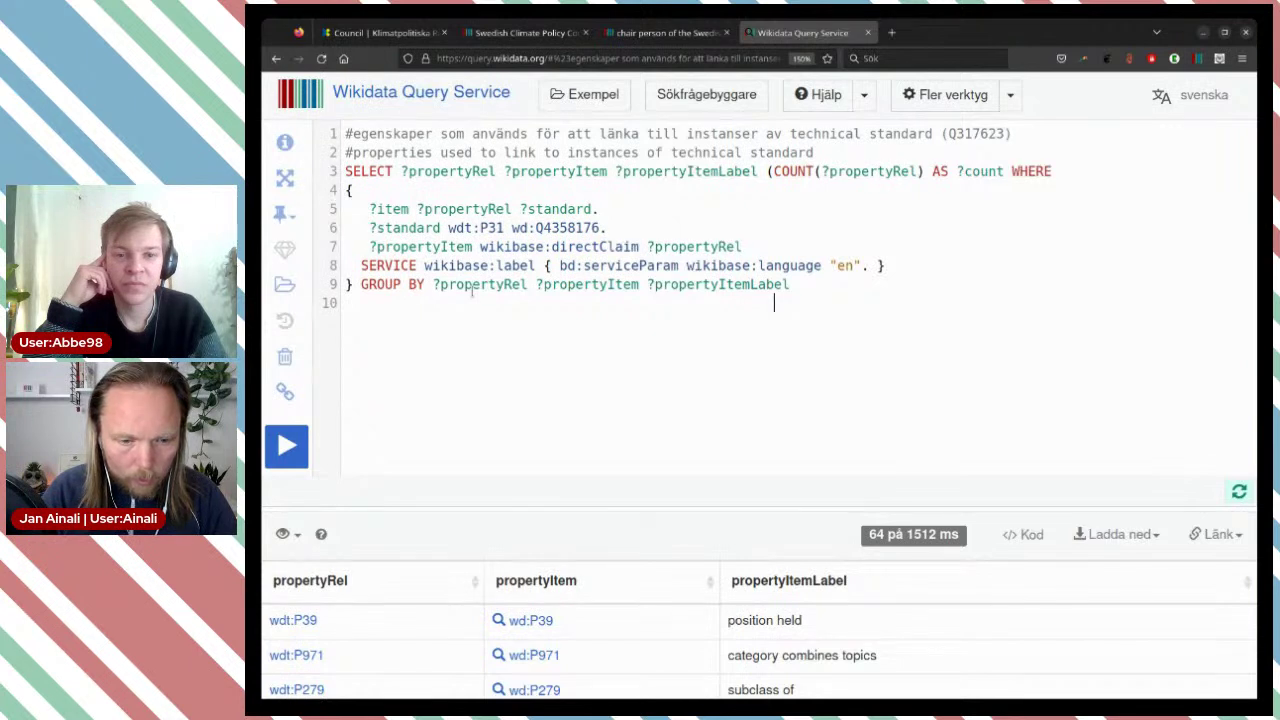
key("shift+Home")
key("BackSpace")
type("OR")
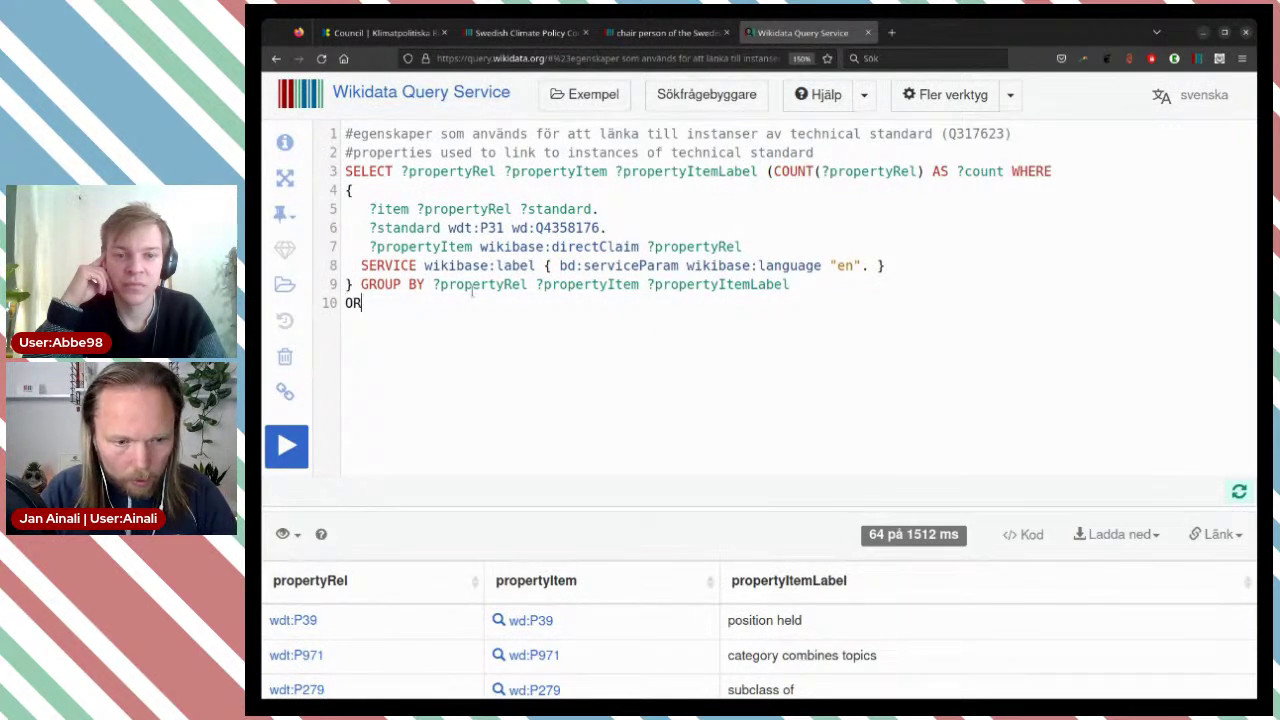
type("DER BY")
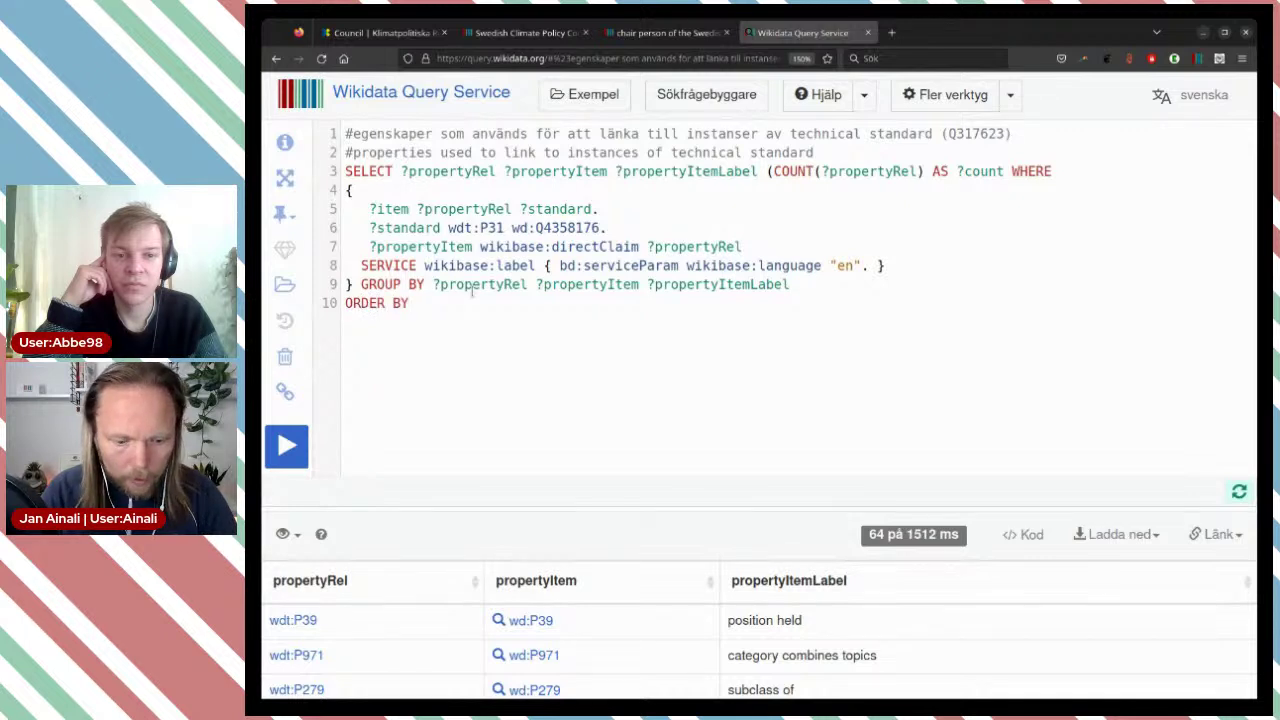
type(" DESC(")
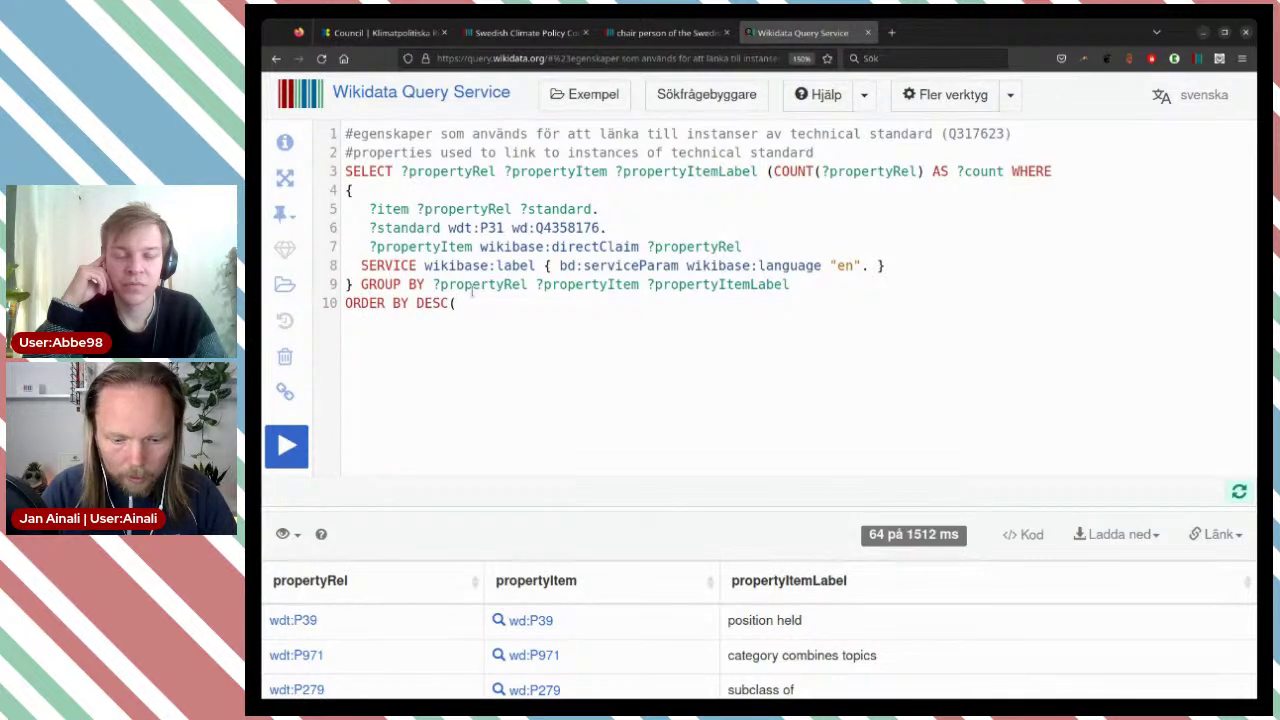
type("?count)")
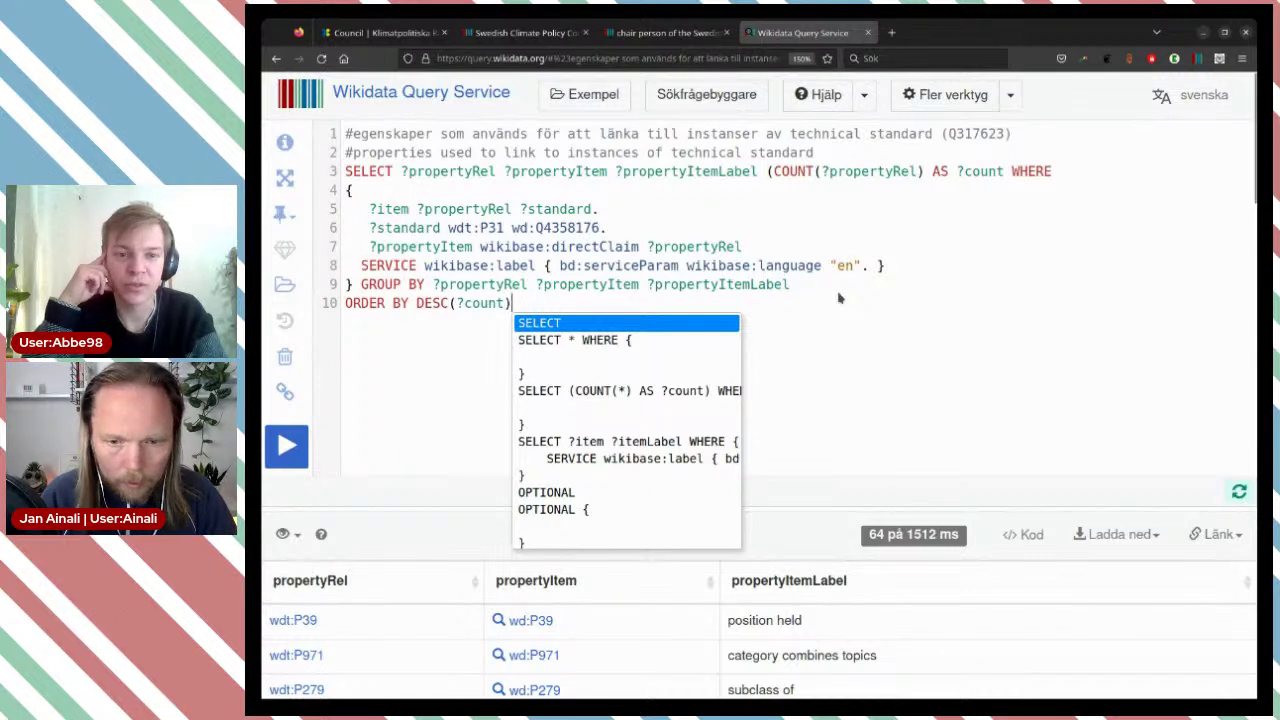
left_click(1007, 173)
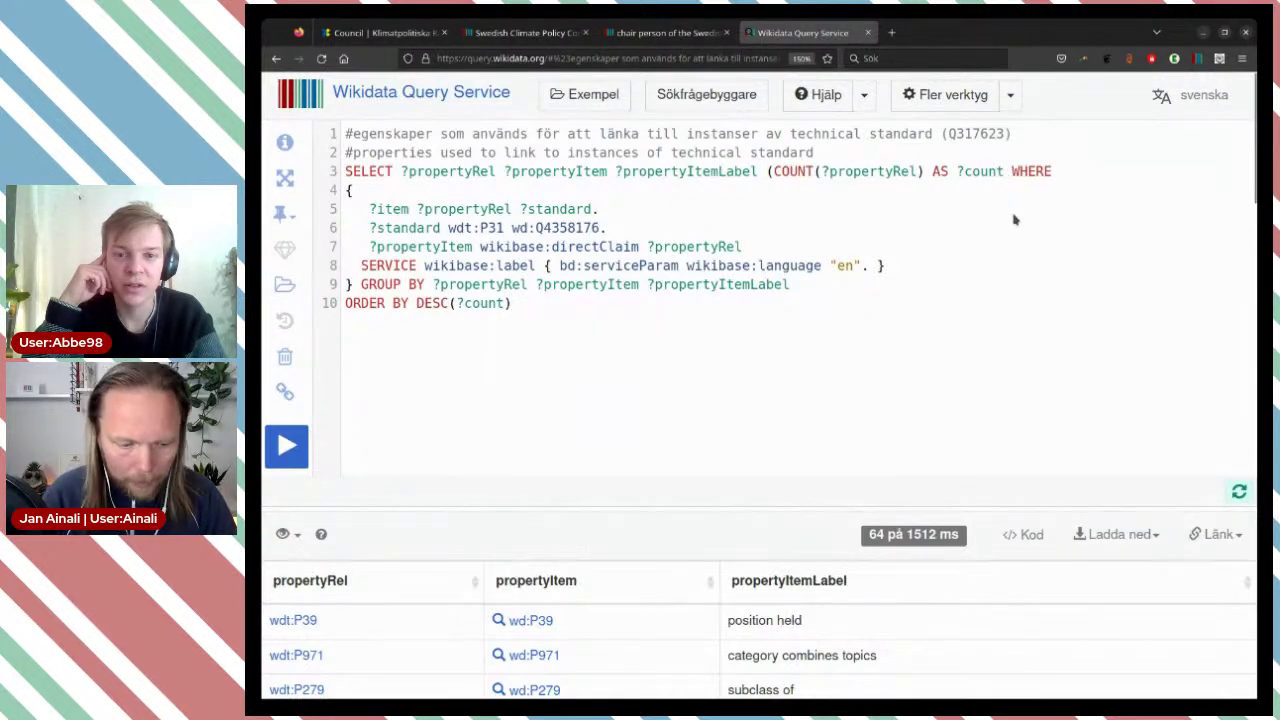
type(")")
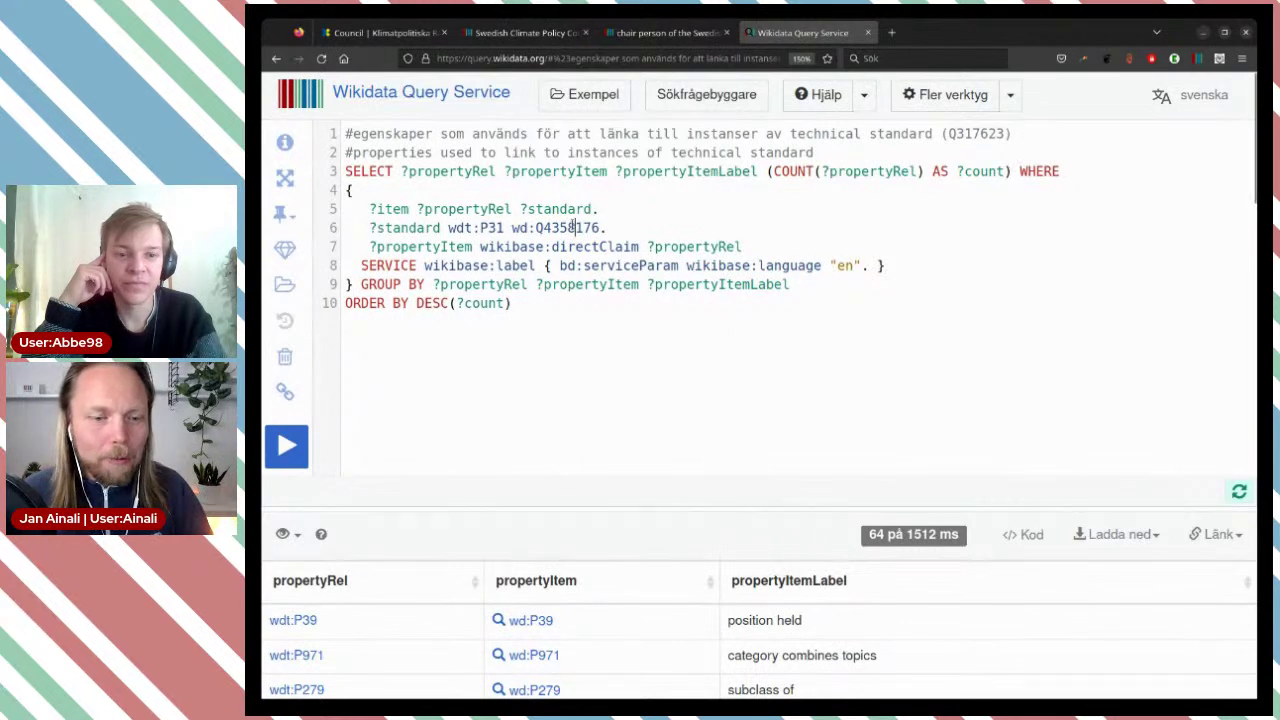
Step: Run the query for Q4358176, review the property counts, and consult the member list on the council's website
mouse_move(573, 228)
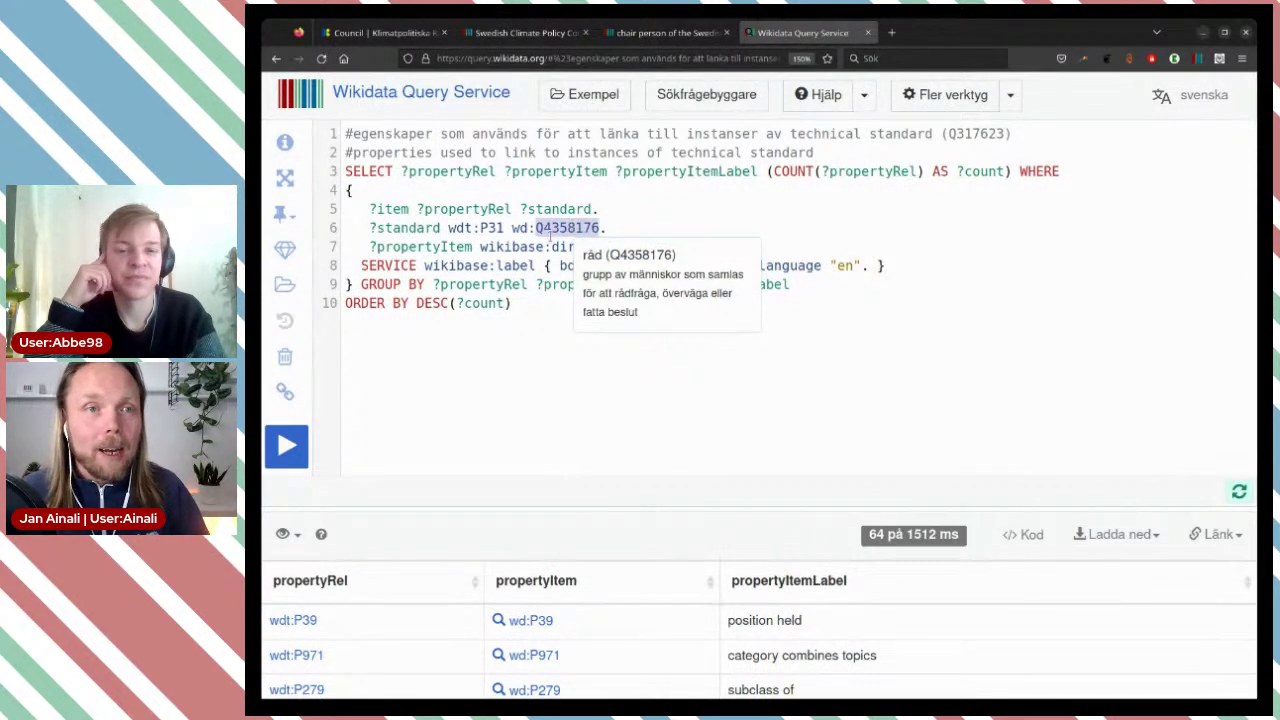
left_click(287, 450)
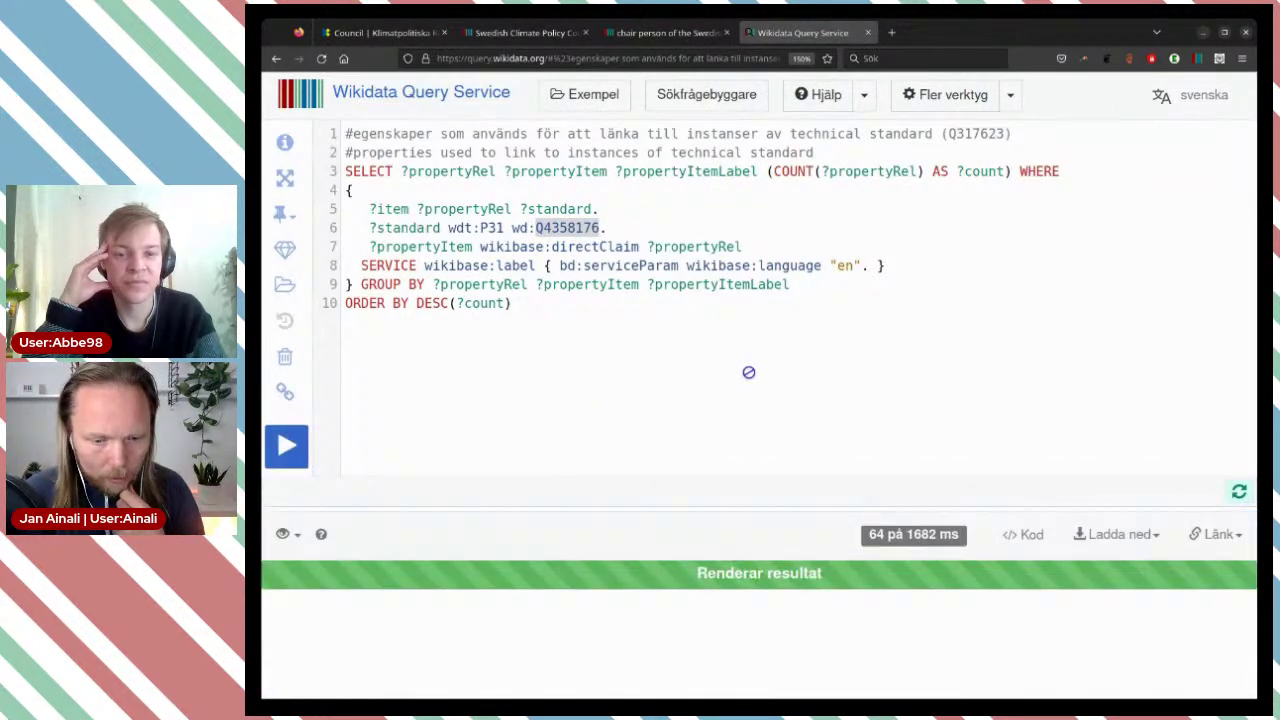
scroll(783, 363, "down", 5)
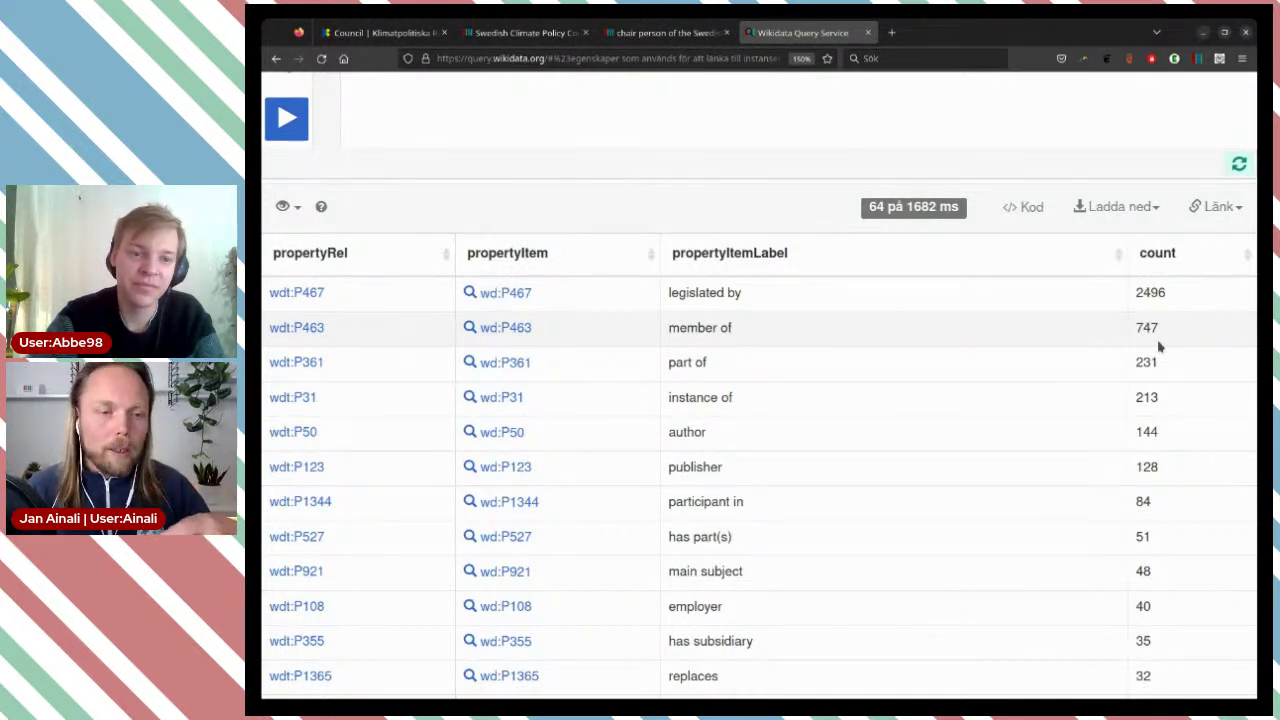
left_click(356, 33)
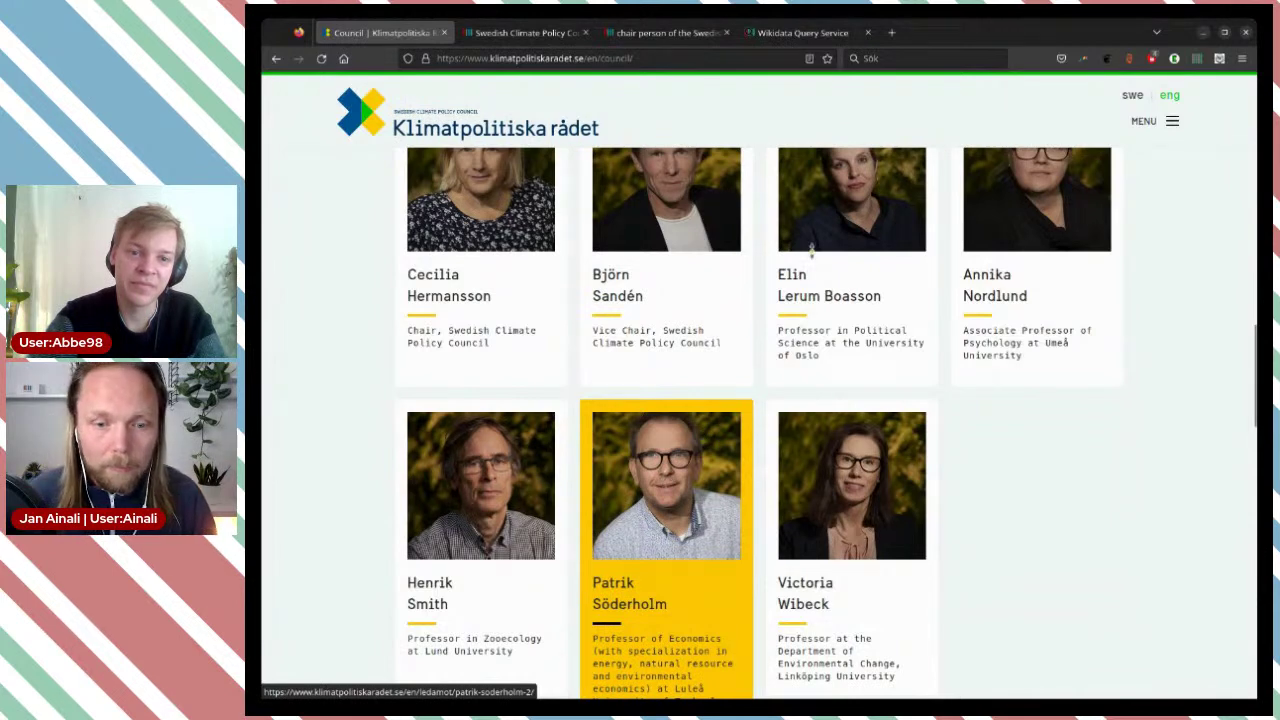
left_click(800, 36)
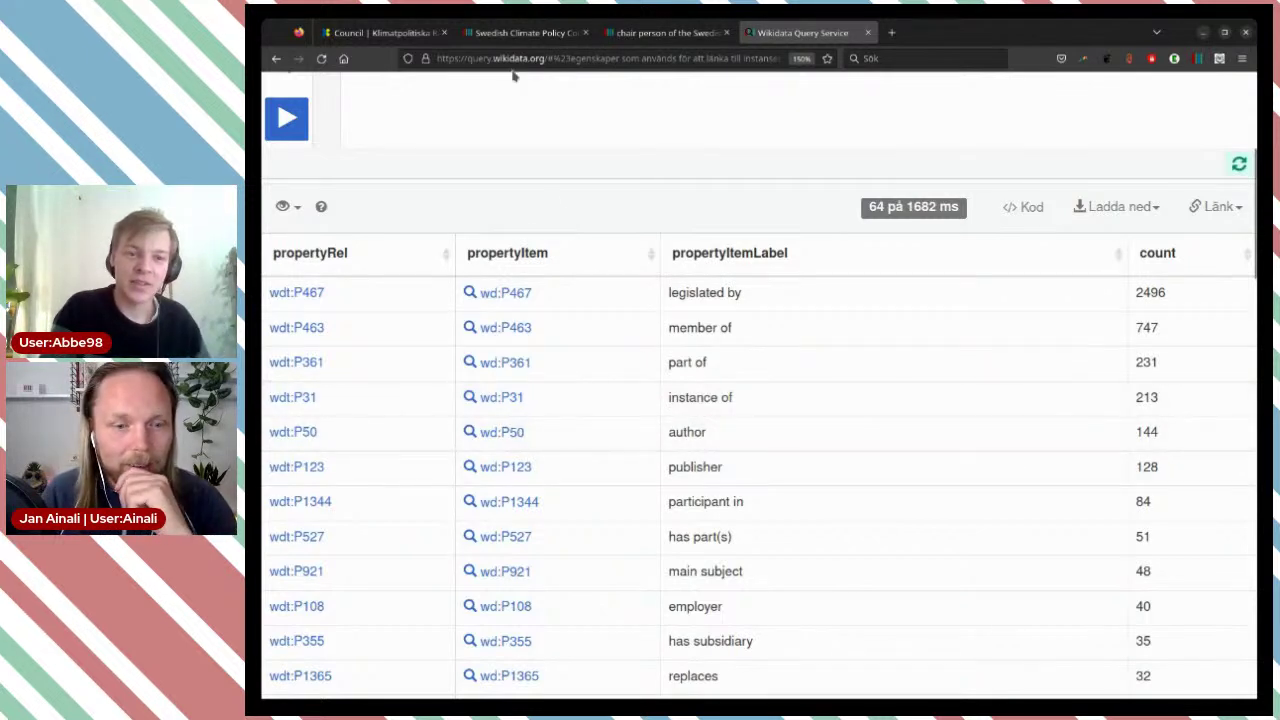
Step: Open the Wikidata item of the council's current chairperson and start a new statement with the property member of
left_click(527, 33)
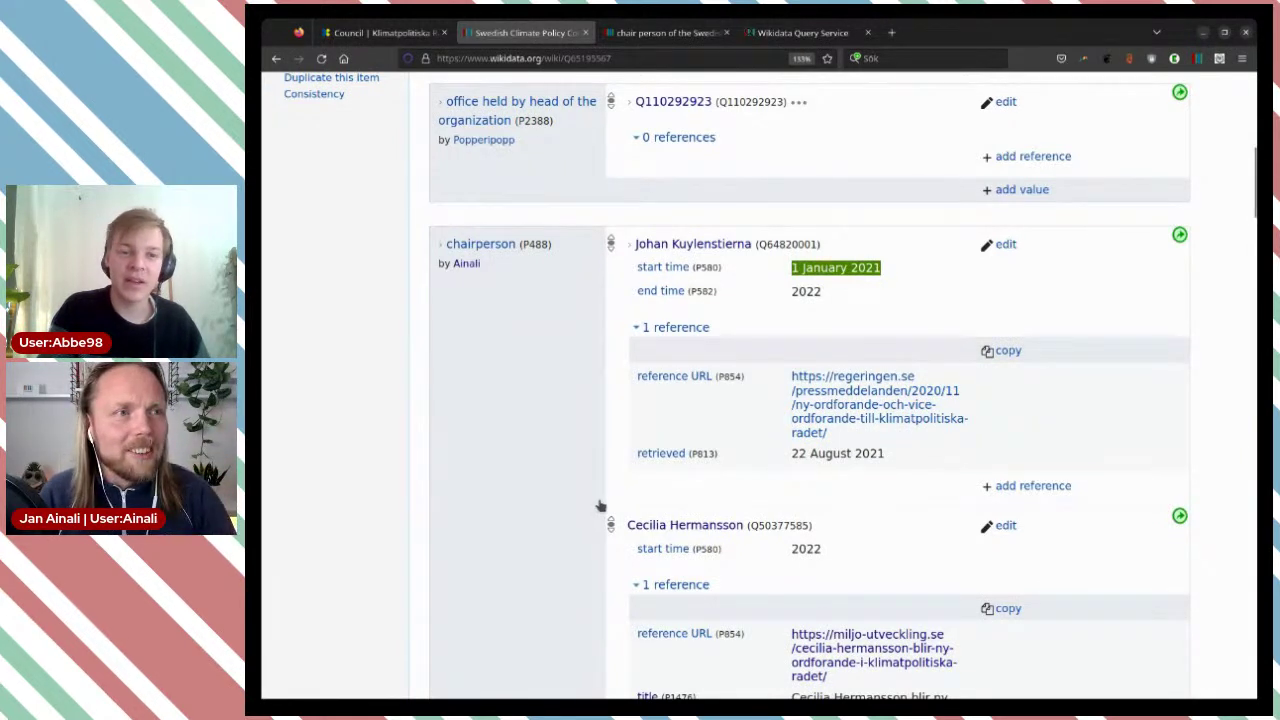
middle_click(668, 531)
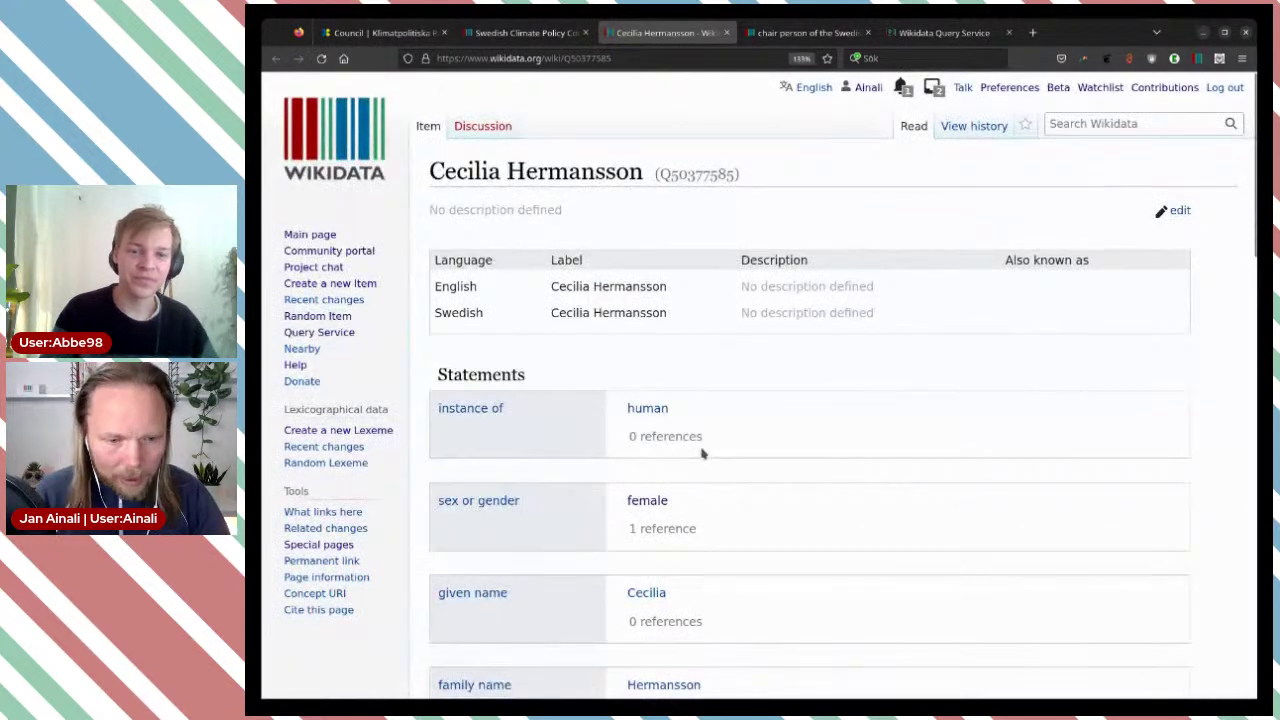
scroll(700, 450, "down", 8)
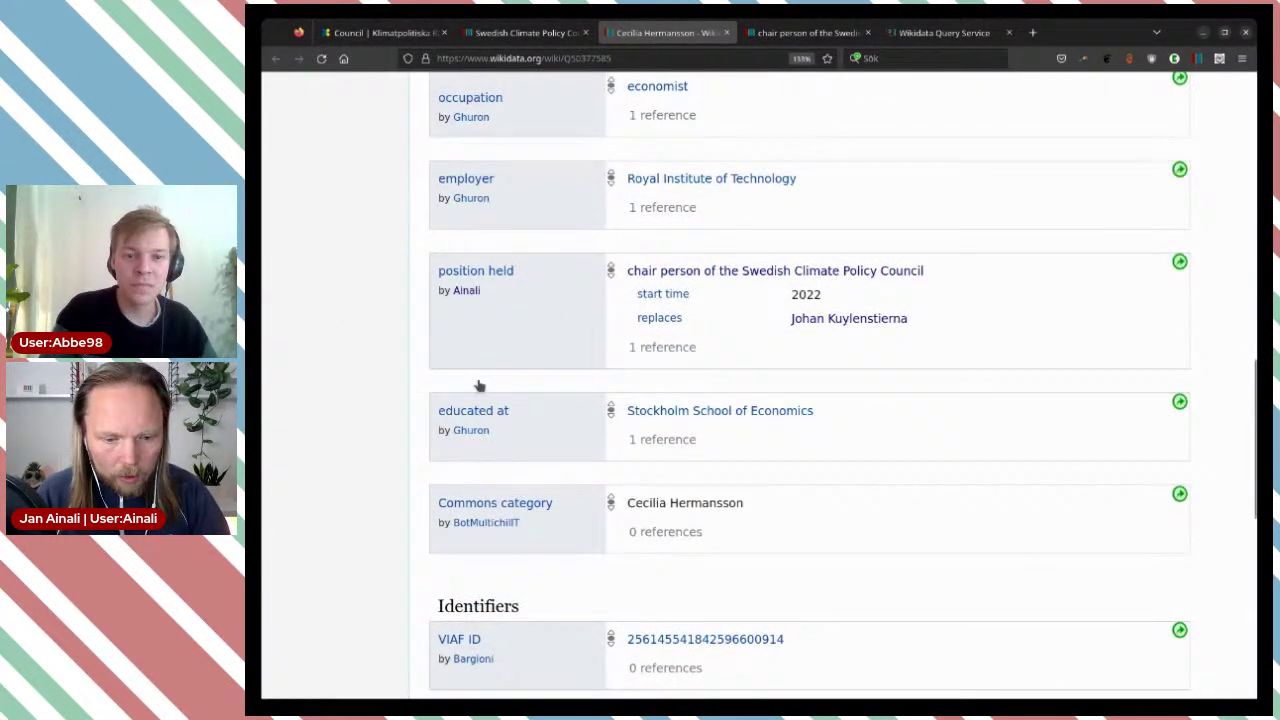
scroll(878, 474, "down", 2)
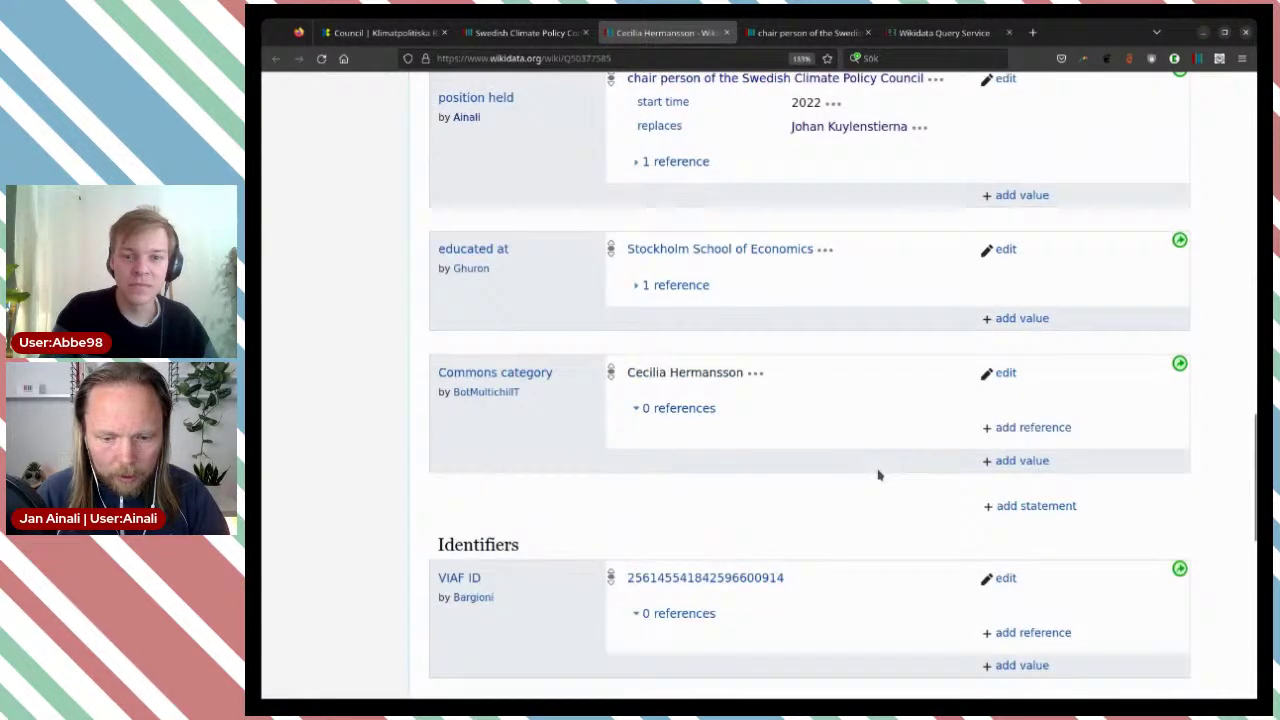
left_click(1012, 437)
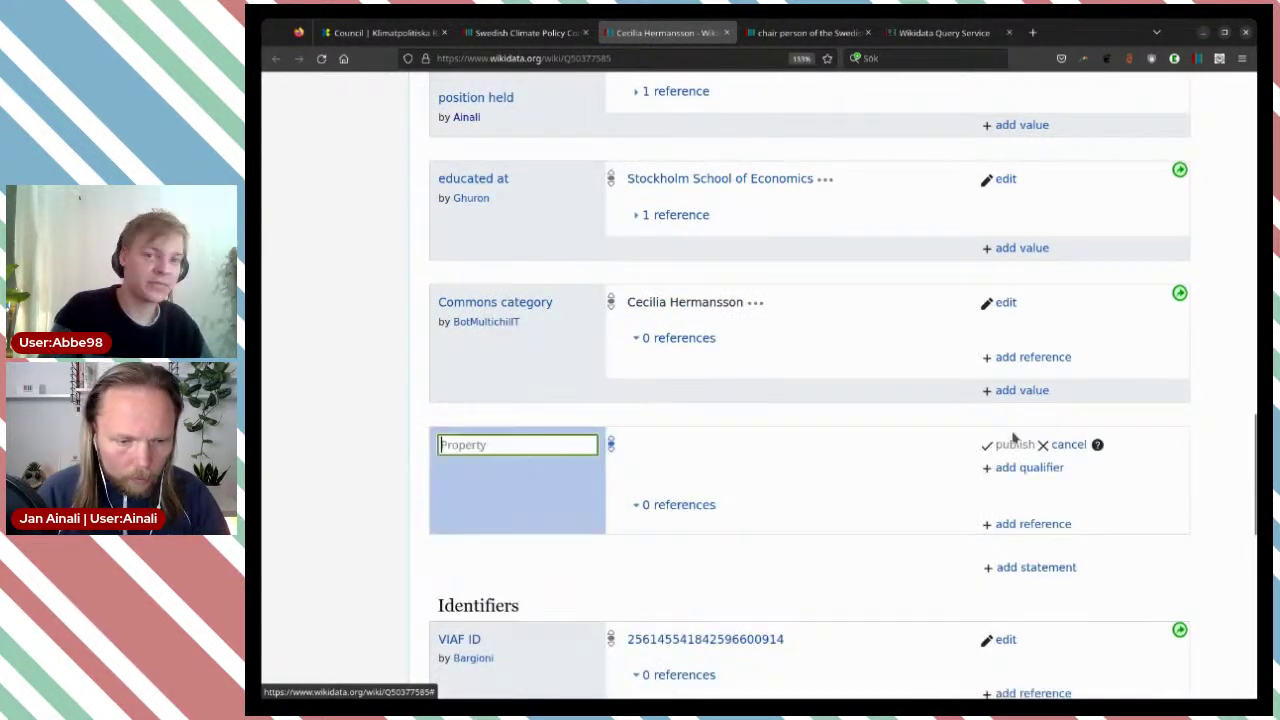
type("membe")
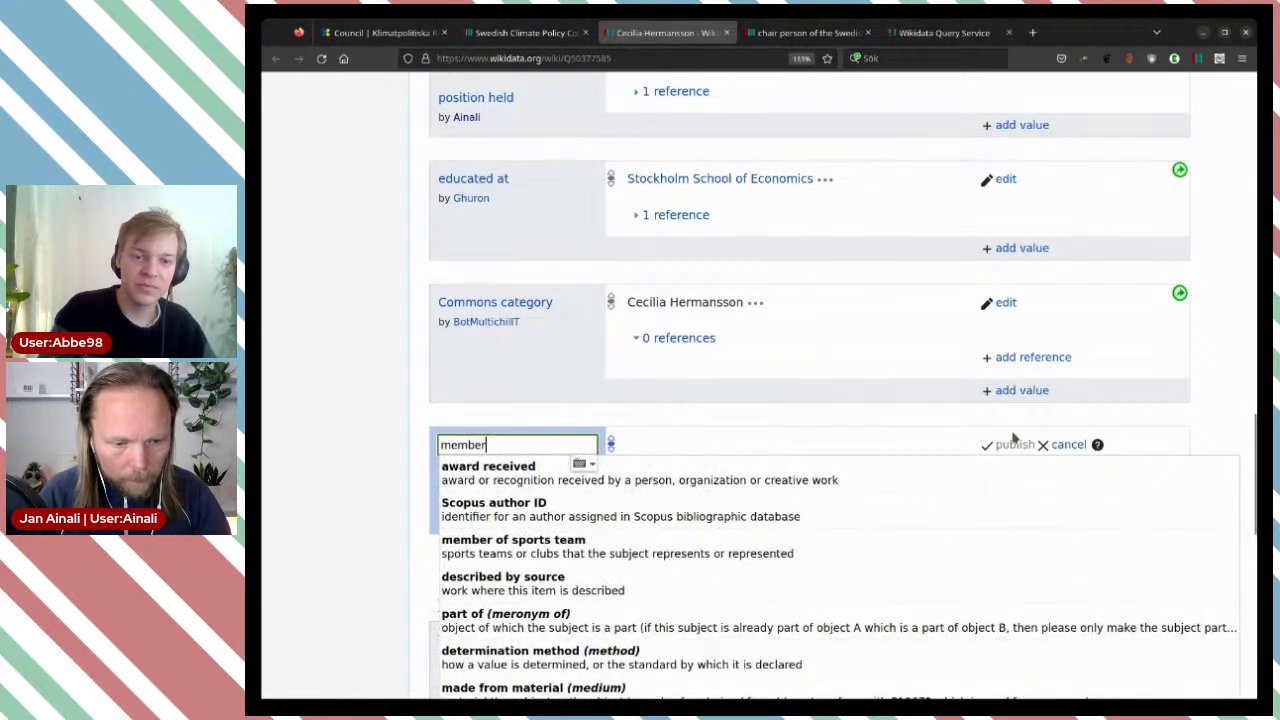
type("r")
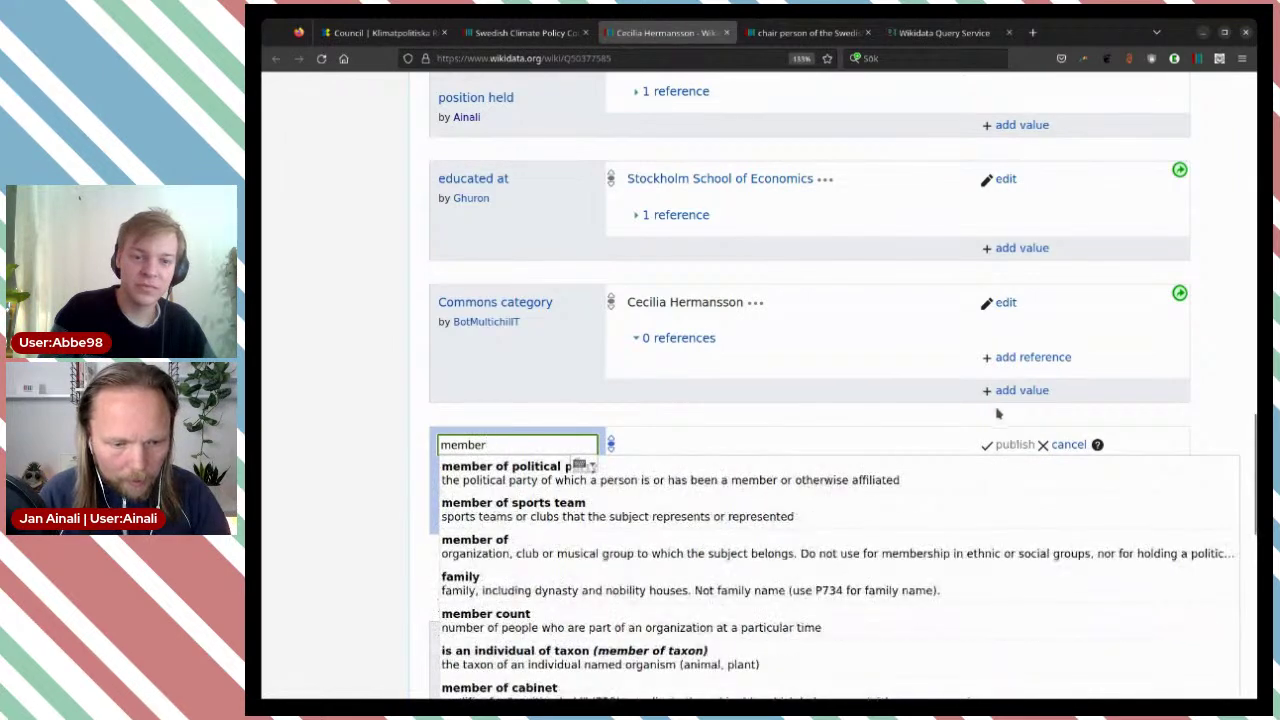
left_click(723, 548)
Step: Copy the Swedish Climate Policy Council's identifier Q65195567 from its item and set that council as the member of value
left_click(482, 40)
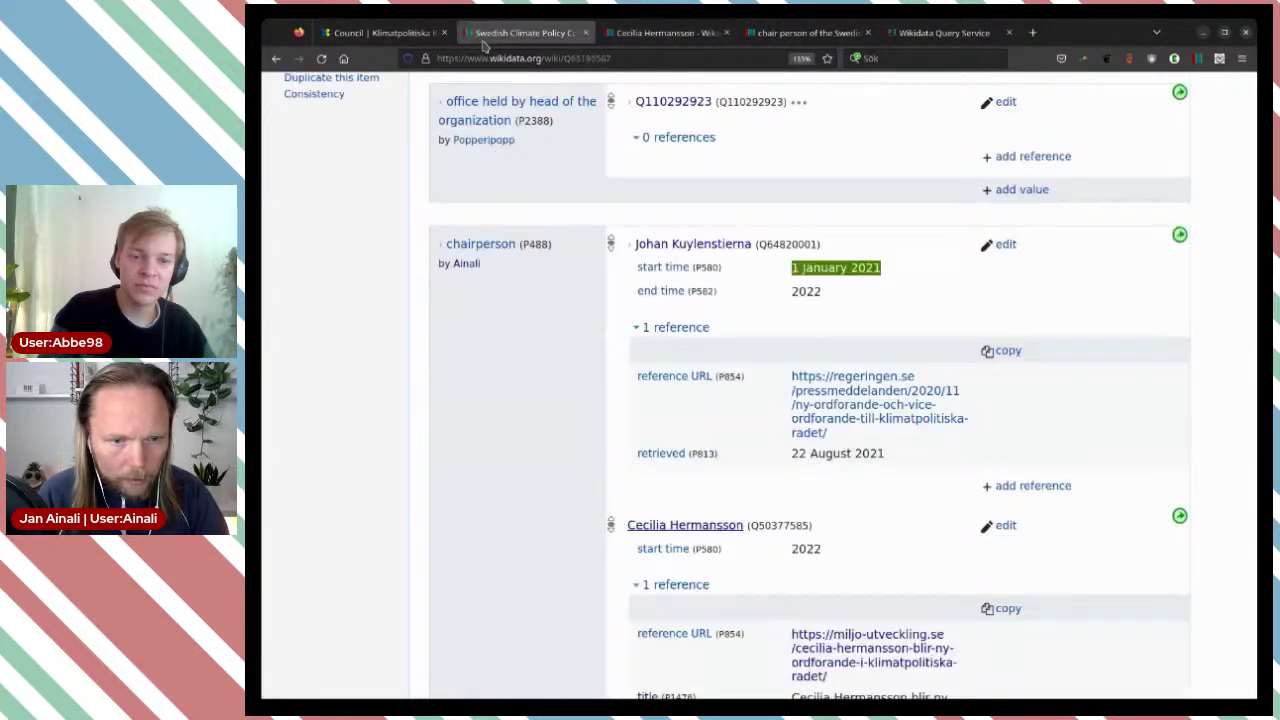
scroll(820, 177, "up", 6)
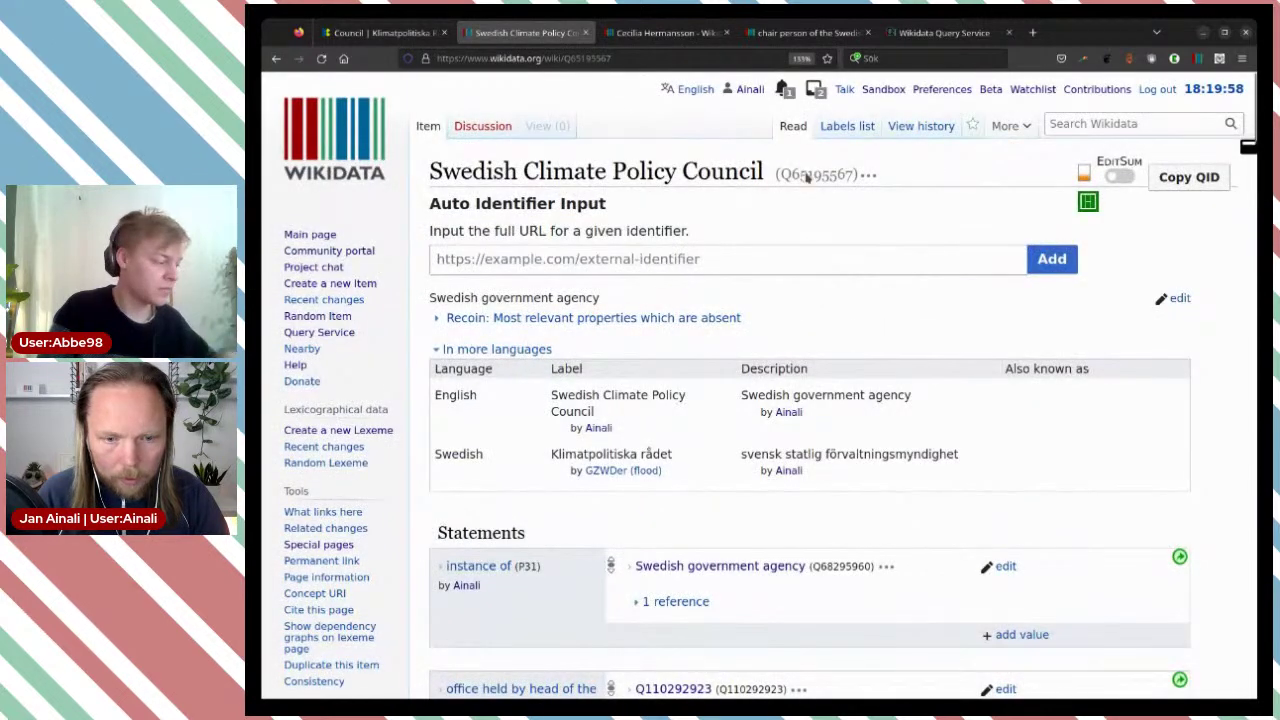
double_click(808, 176)
key("ctrl+c")
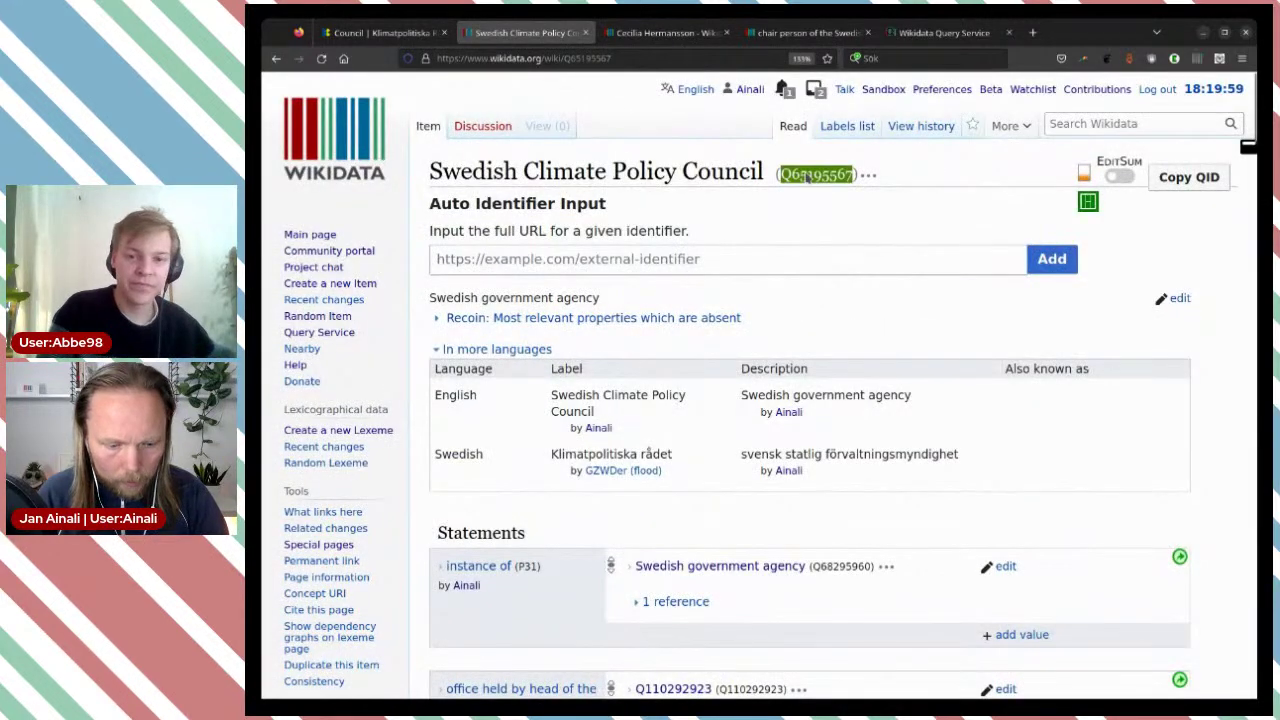
left_click(665, 32)
key("ctrl+v")
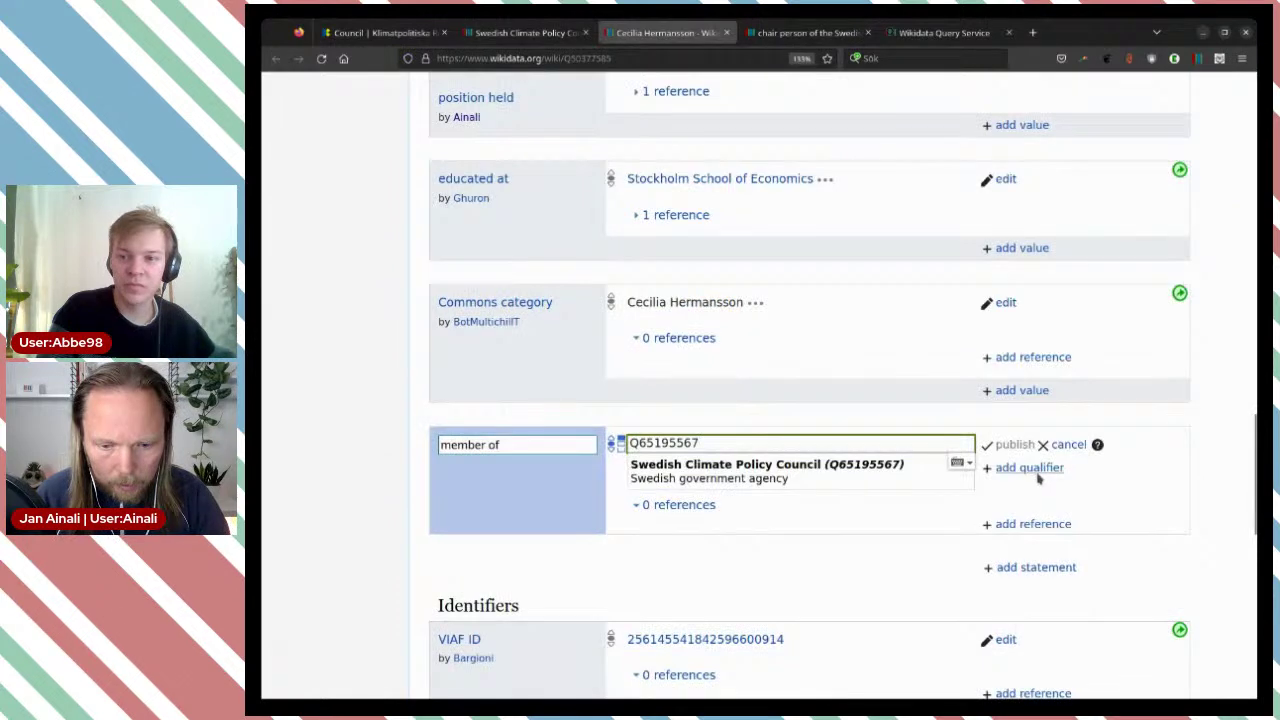
left_click(817, 478)
Step: Add a start time qualifier of 2022 to the member of statement and publish it
left_click(1017, 468)
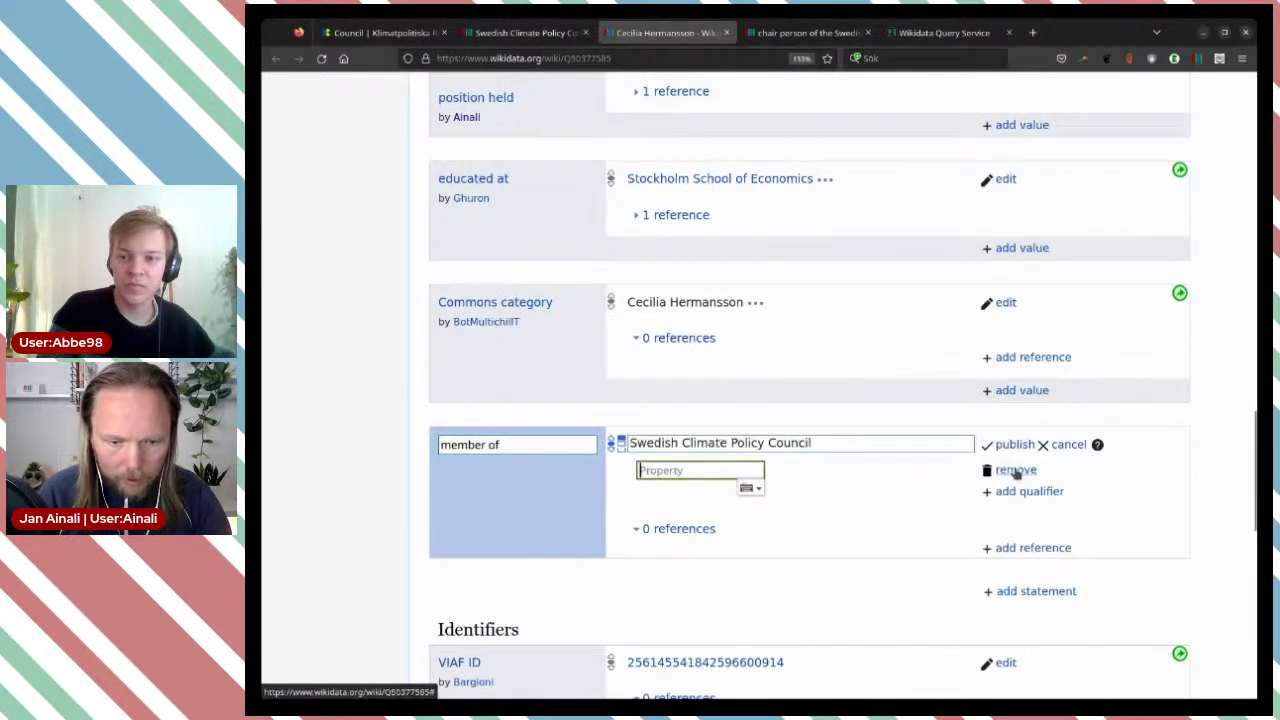
type("st")
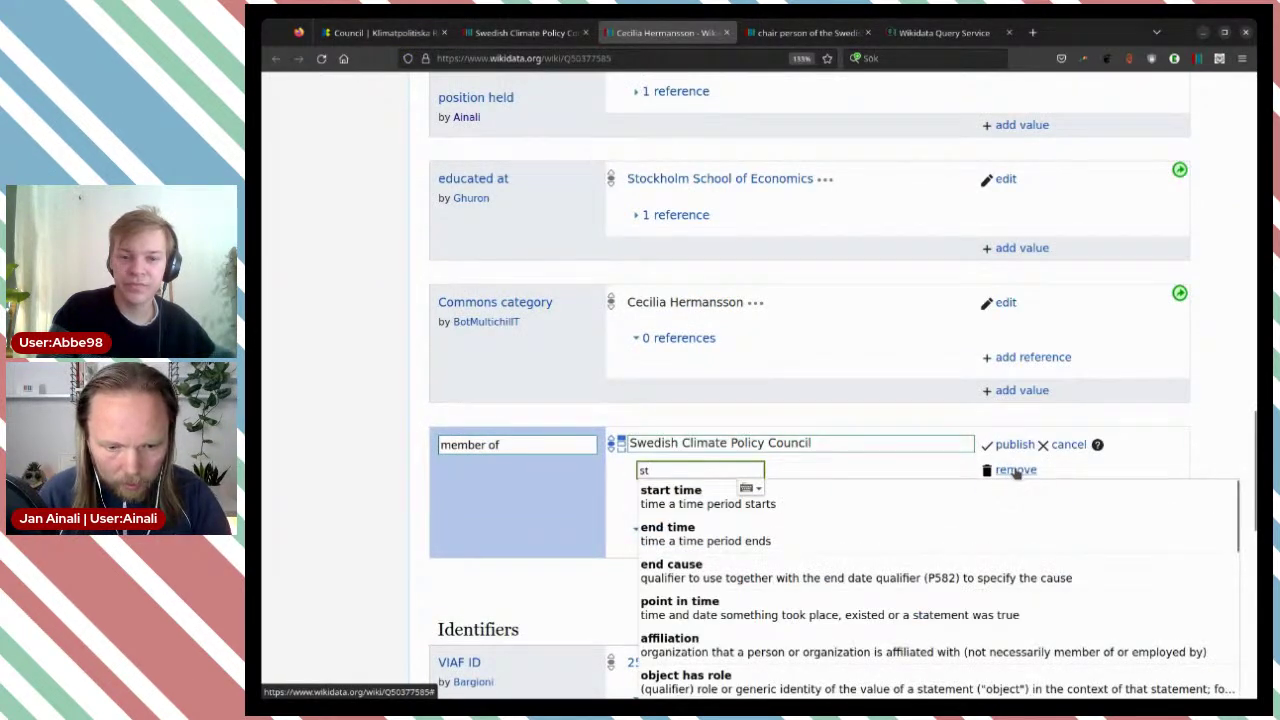
left_click(917, 491)
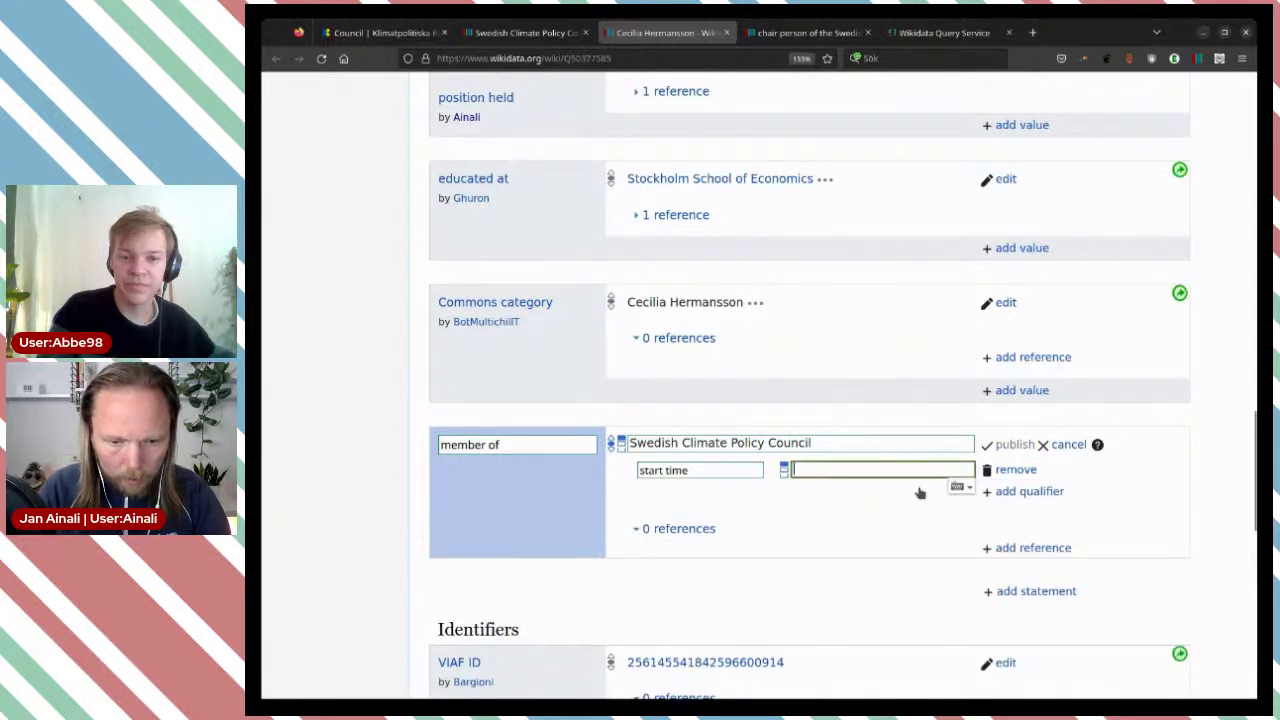
type("2022")
left_click(1158, 455)
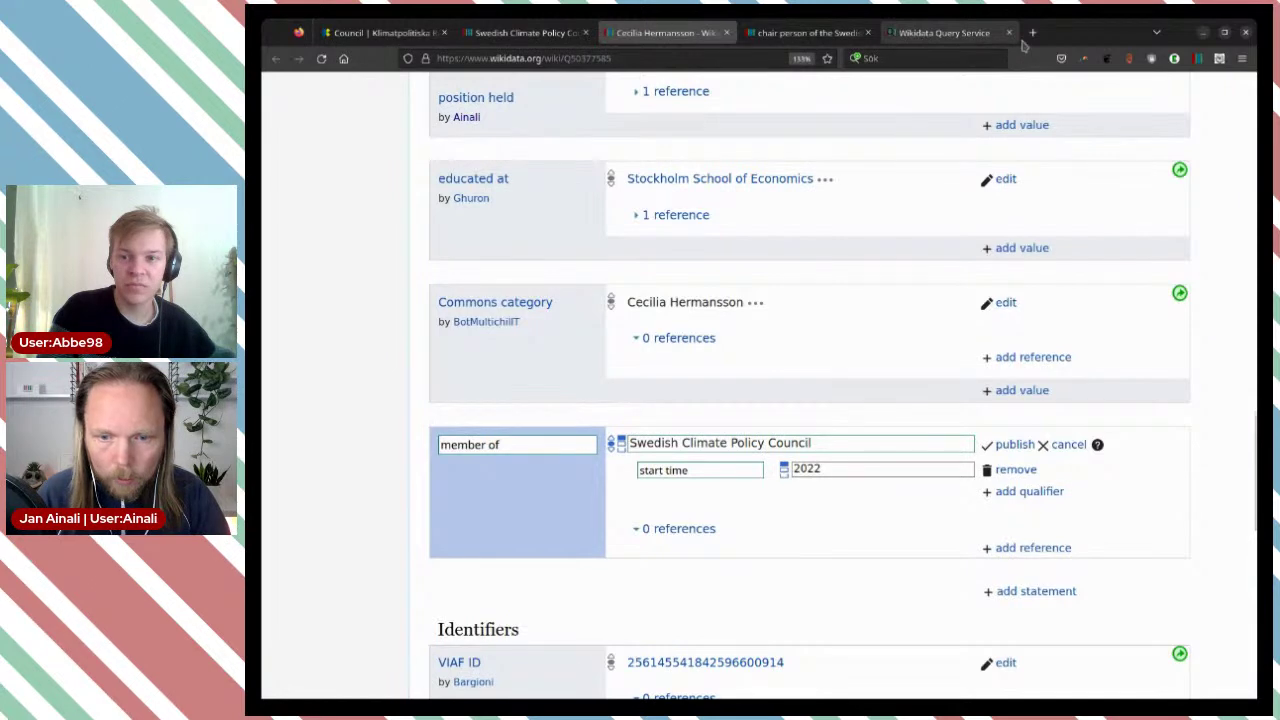
scroll(700, 370, "up", 1)
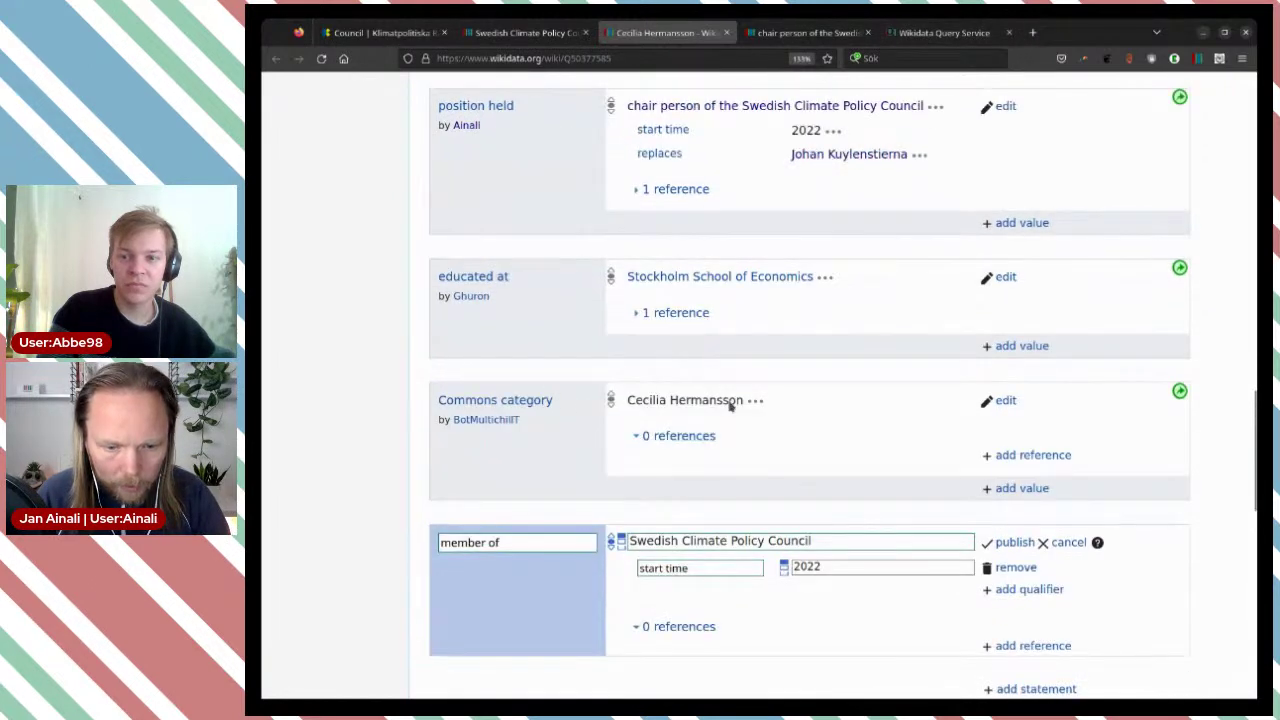
scroll(760, 410, "down", 2)
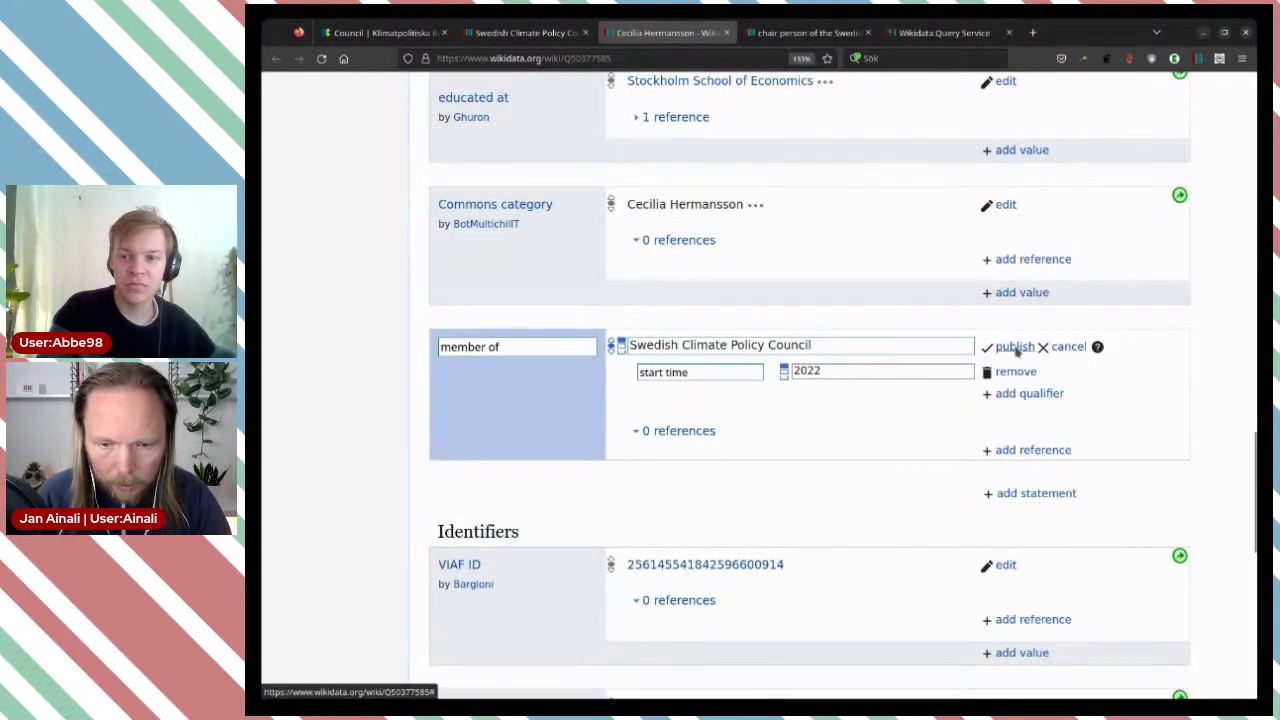
left_click(1015, 346)
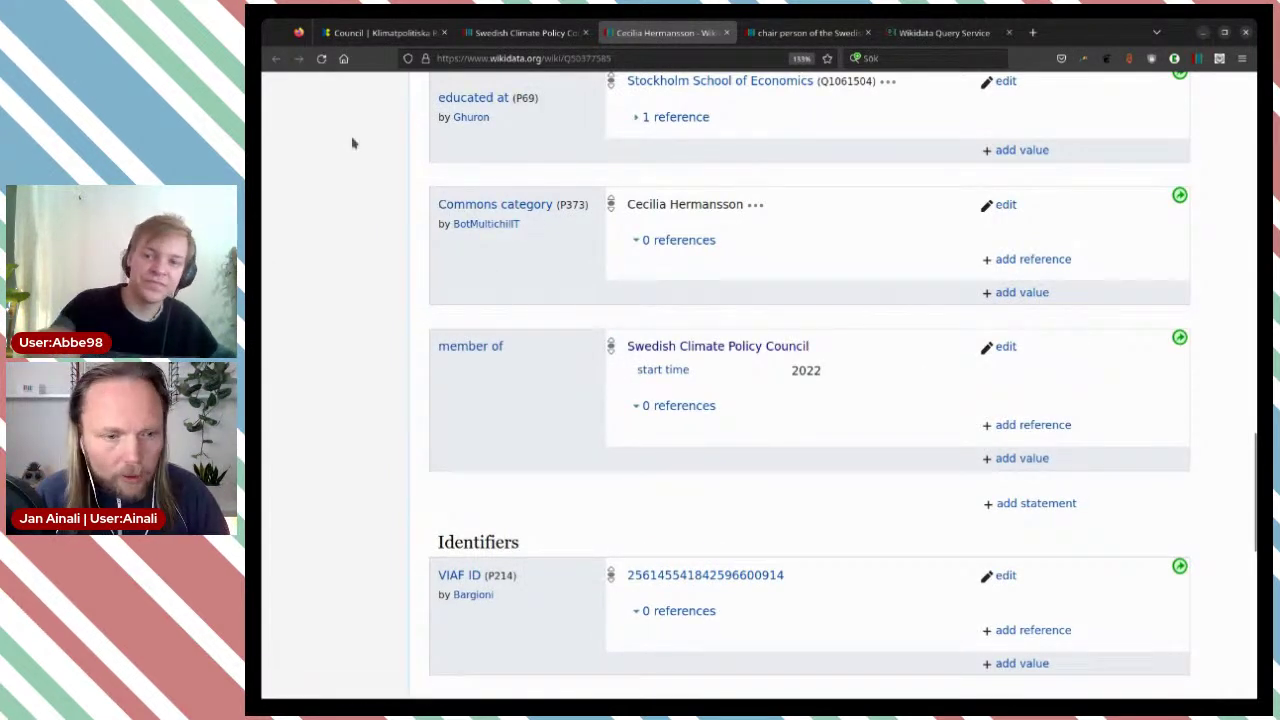
Step: Reload the chairperson's item and copy the reference from the position held statement into the member of statement
left_click(321, 58)
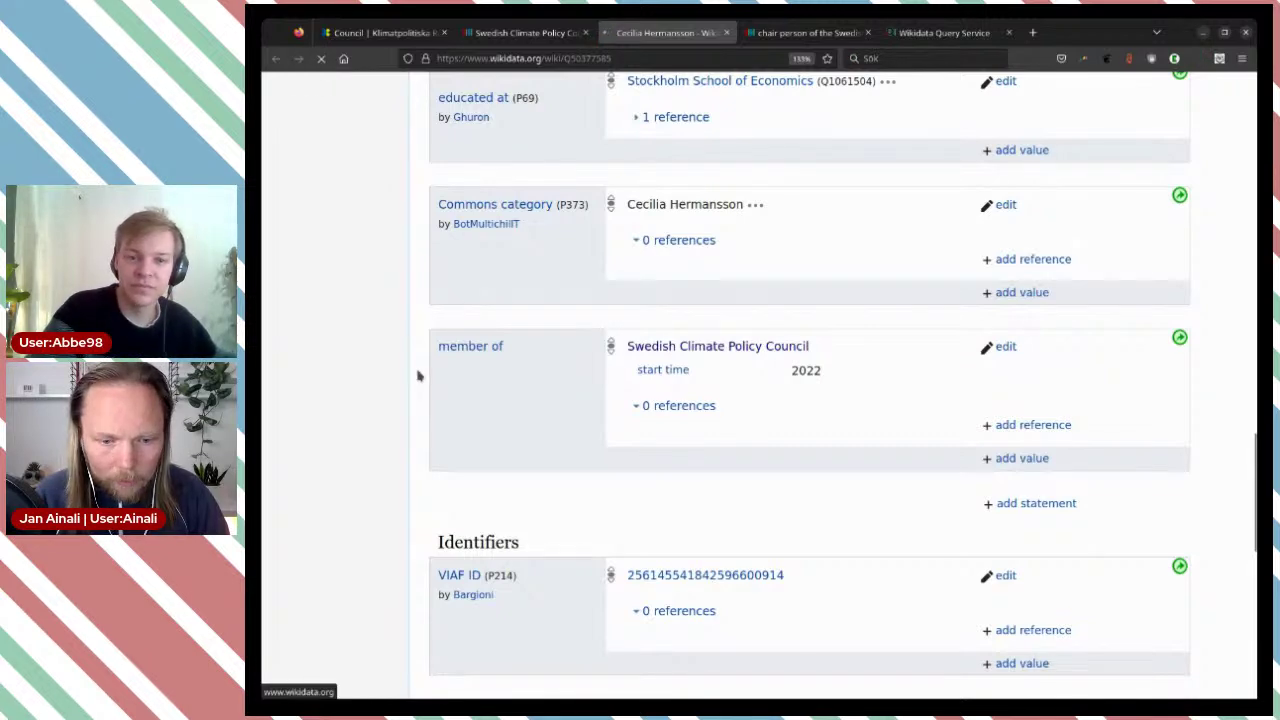
scroll(423, 370, "up", 6)
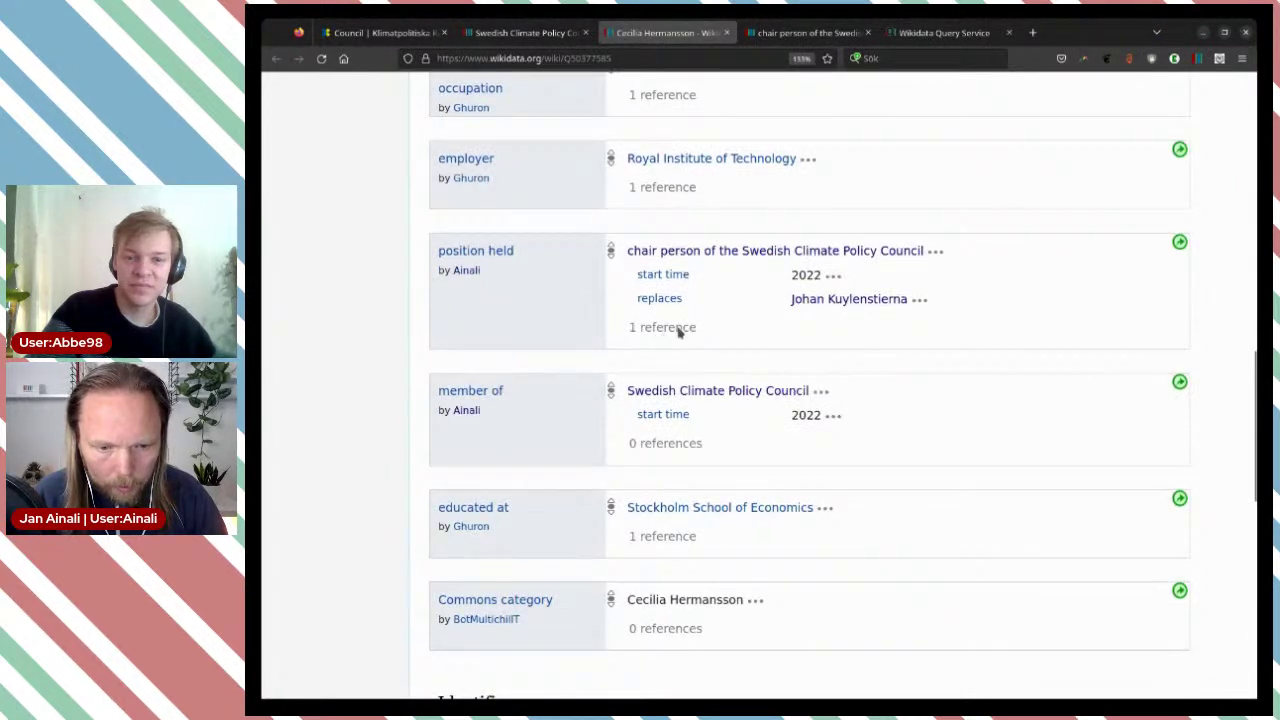
left_click(676, 427)
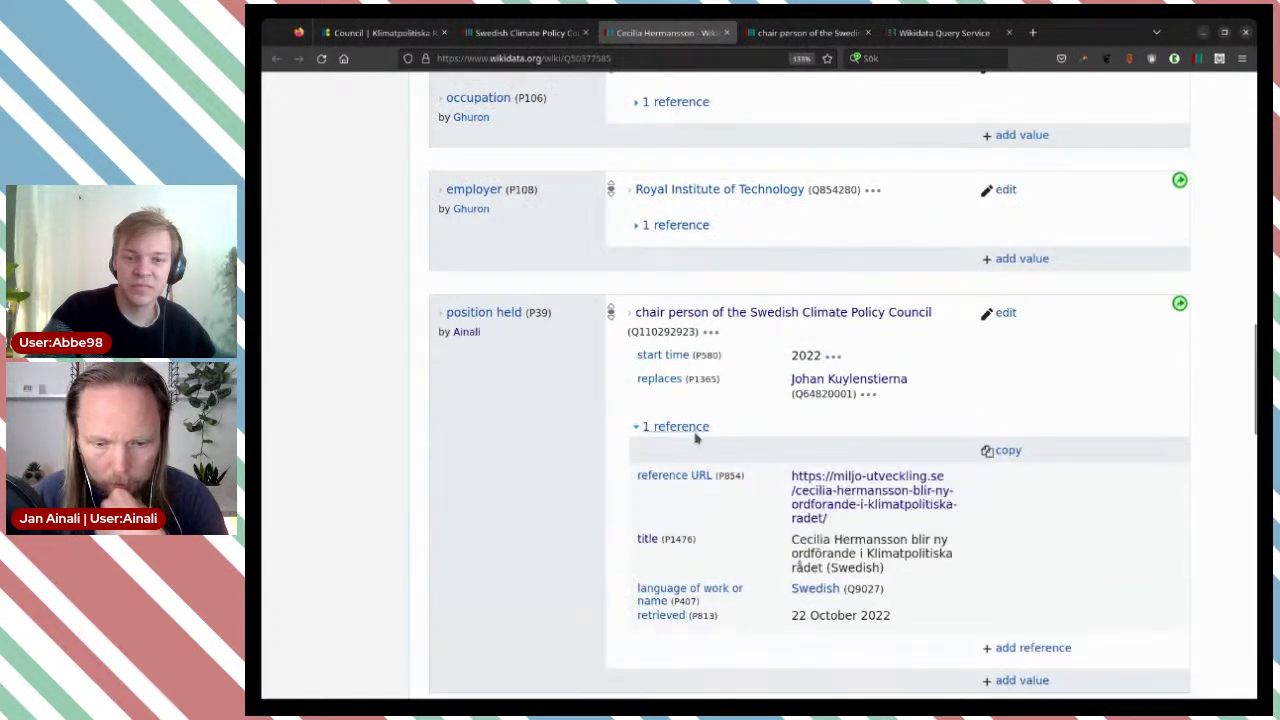
left_click(1010, 451)
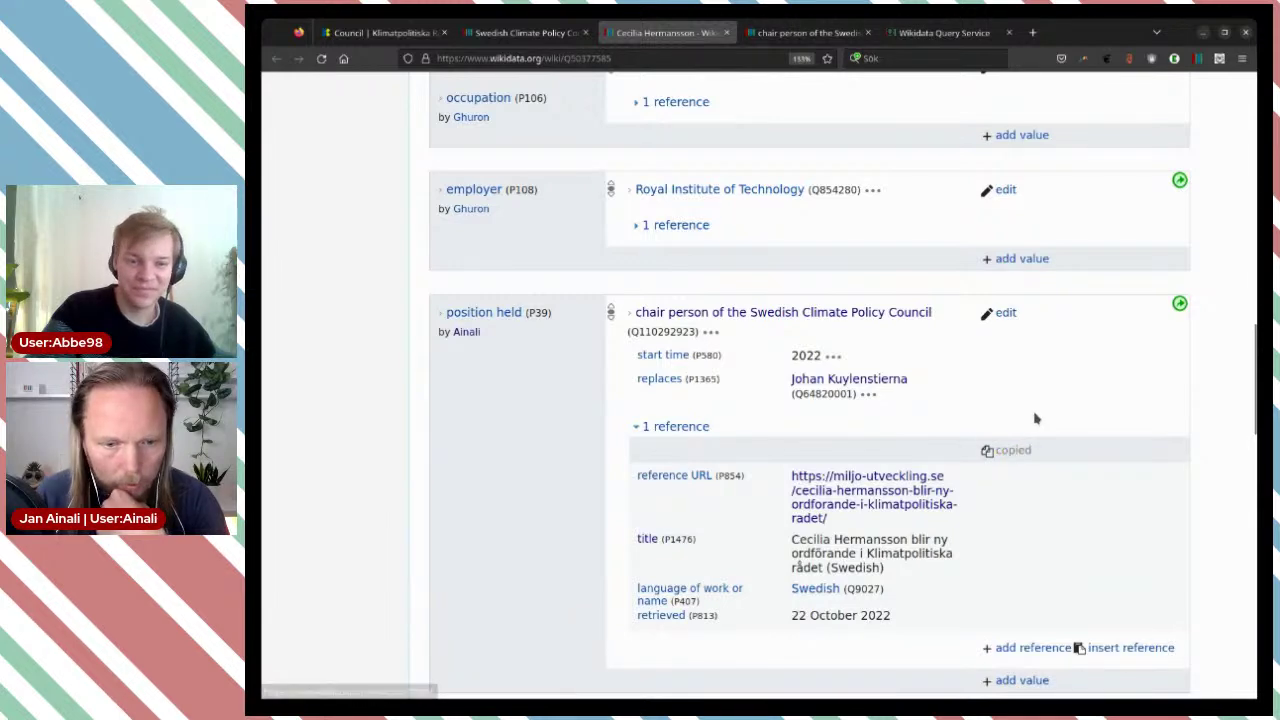
scroll(1055, 415, "down", 3)
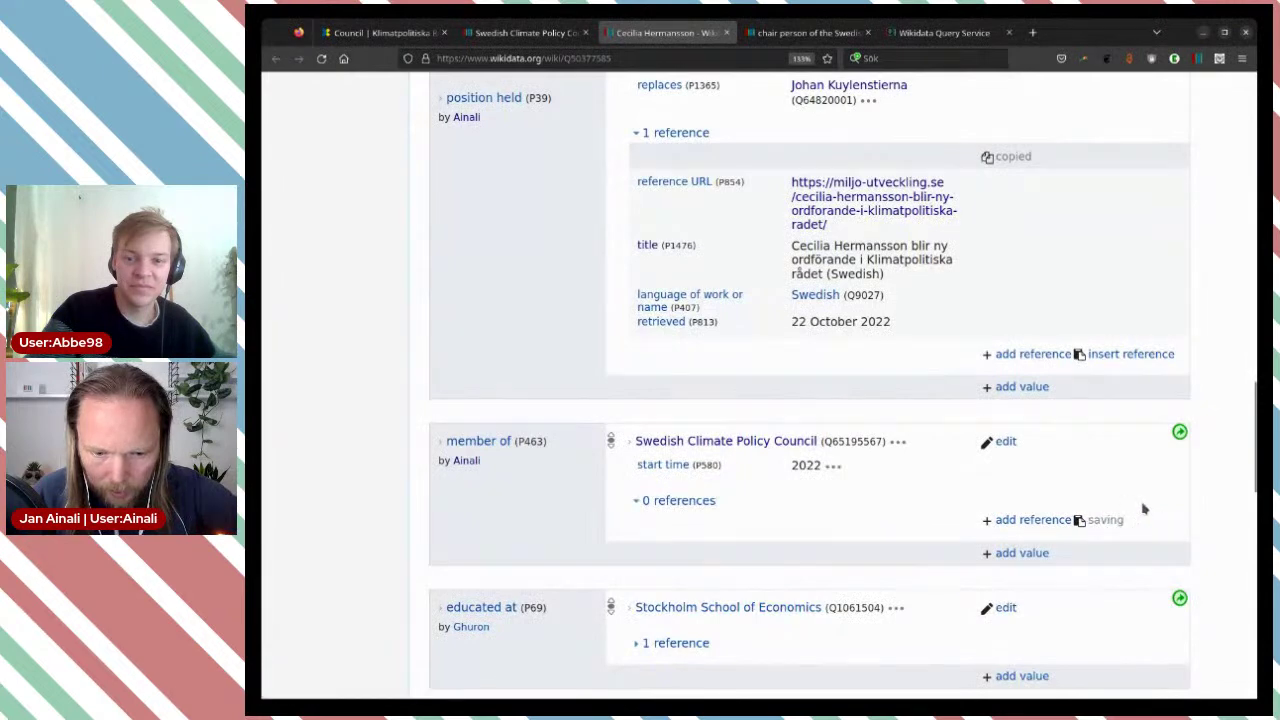
left_click(1135, 520)
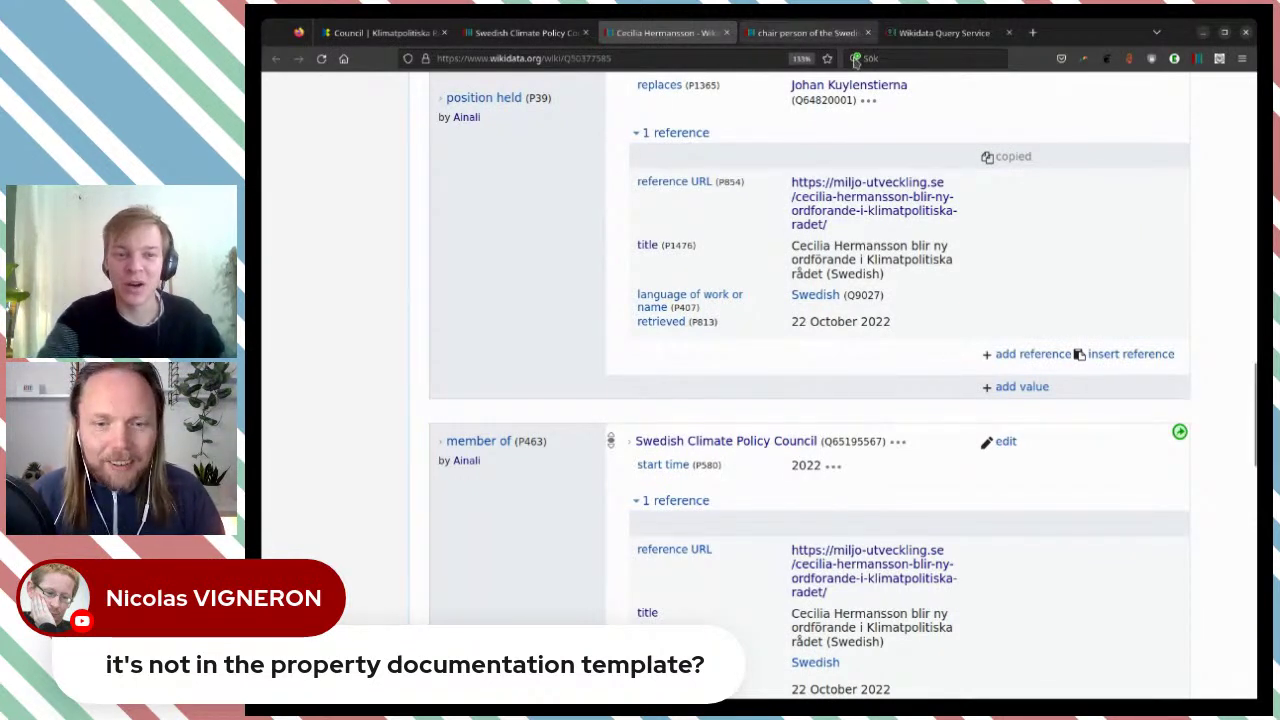
Step: Return to the query service and review the query for Q4358176 together with its property counts
left_click(940, 32)
scroll(530, 294, "up", 5)
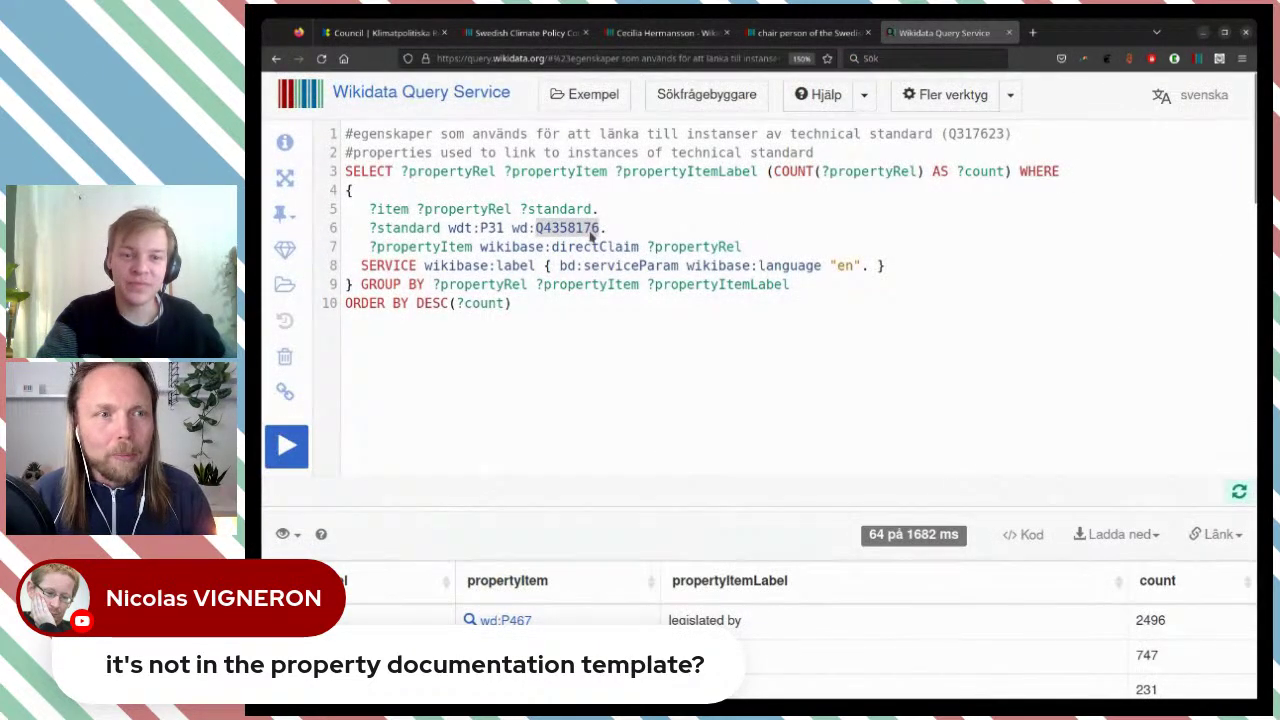
mouse_move(590, 236)
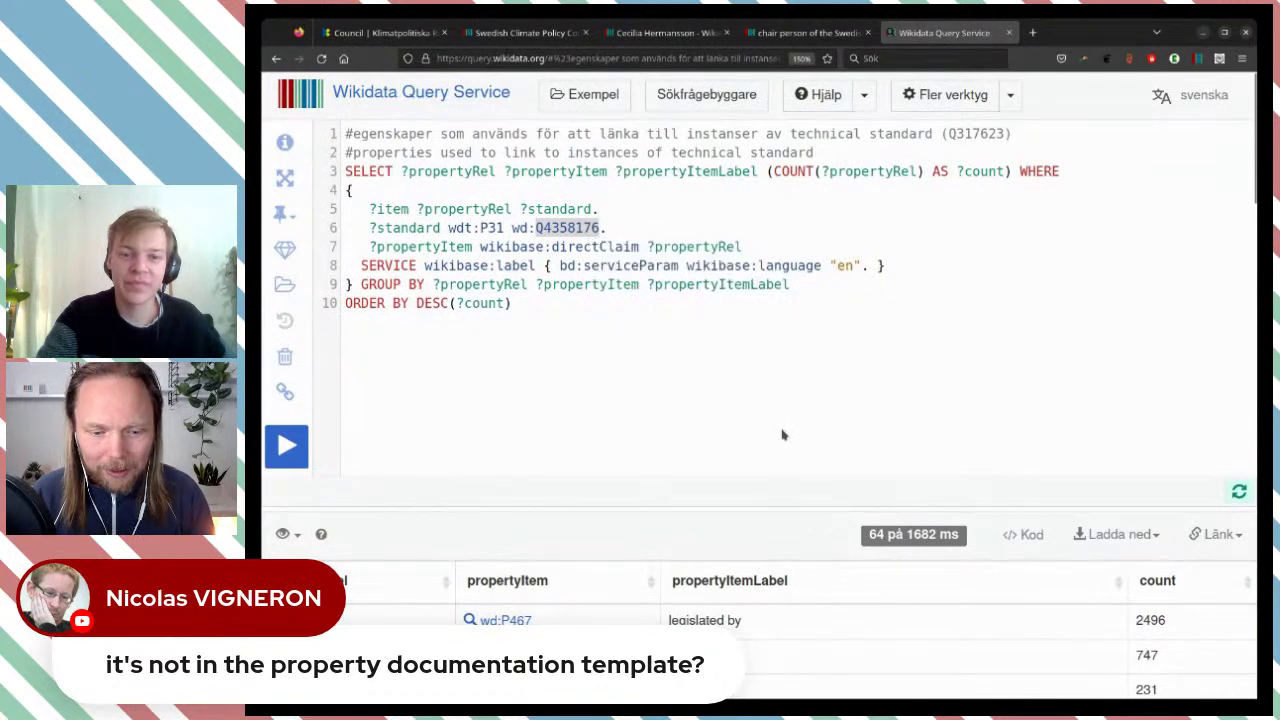
scroll(740, 595, "down", 3)
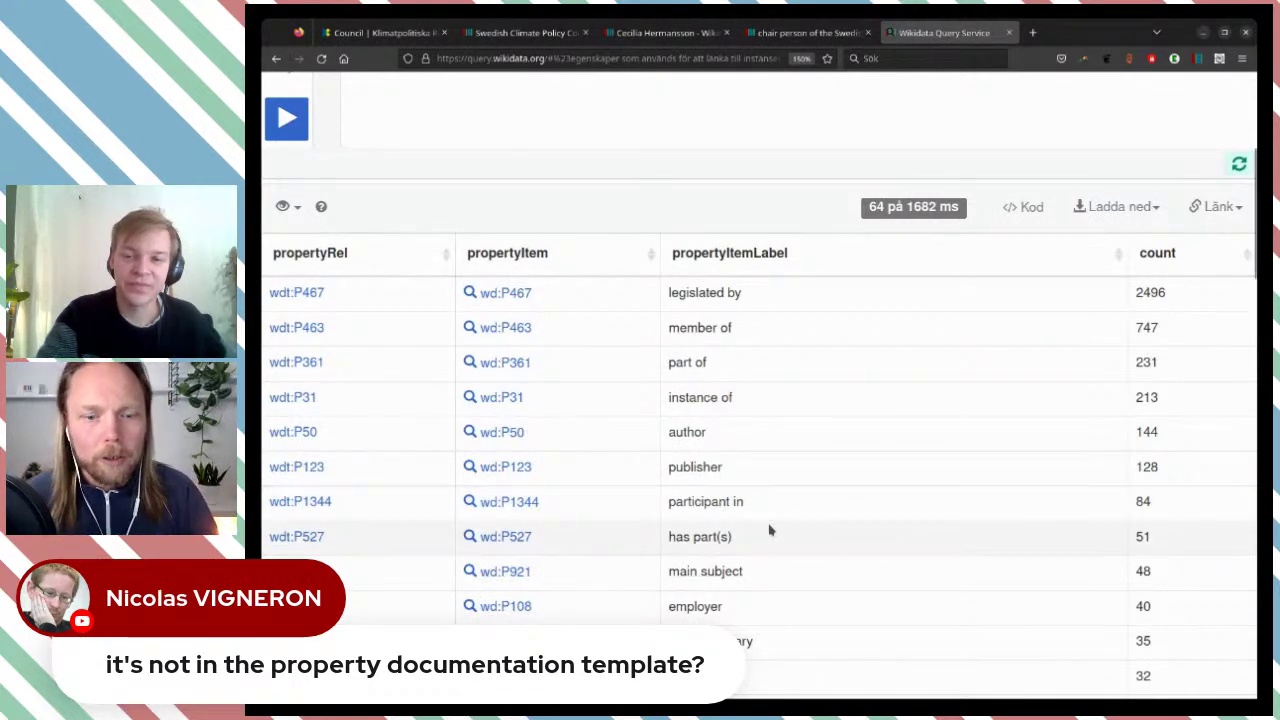
scroll(773, 519, "up", 3)
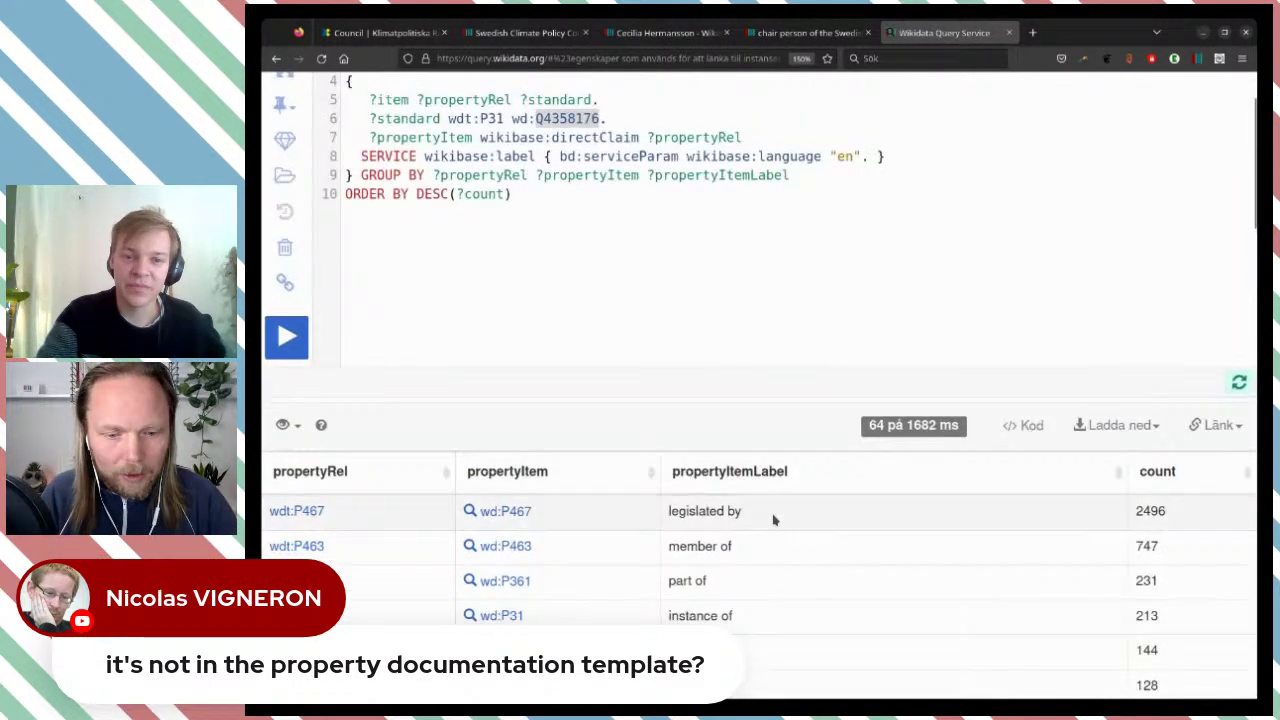
scroll(773, 519, "up", 2)
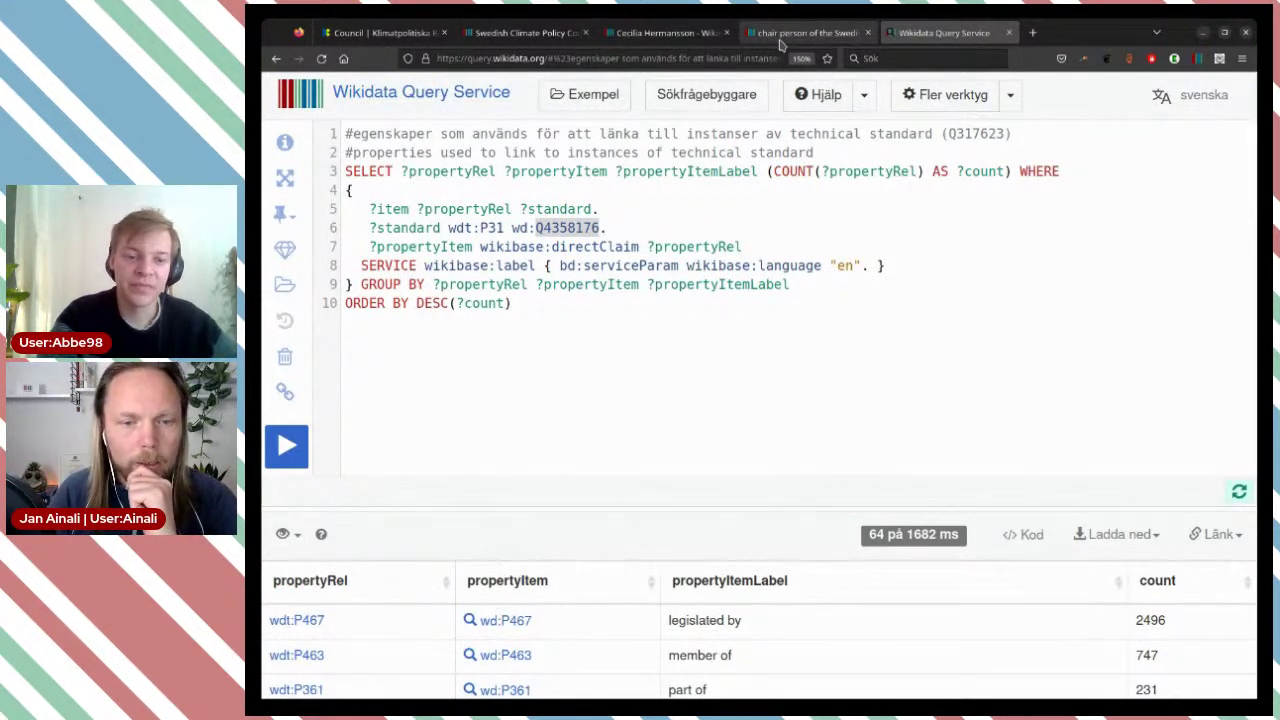
Step: Return to the Swedish Climate Policy Council item and examine its chairperson statements
left_click(530, 34)
scroll(740, 292, "down", 8)
scroll(742, 290, "up", 2)
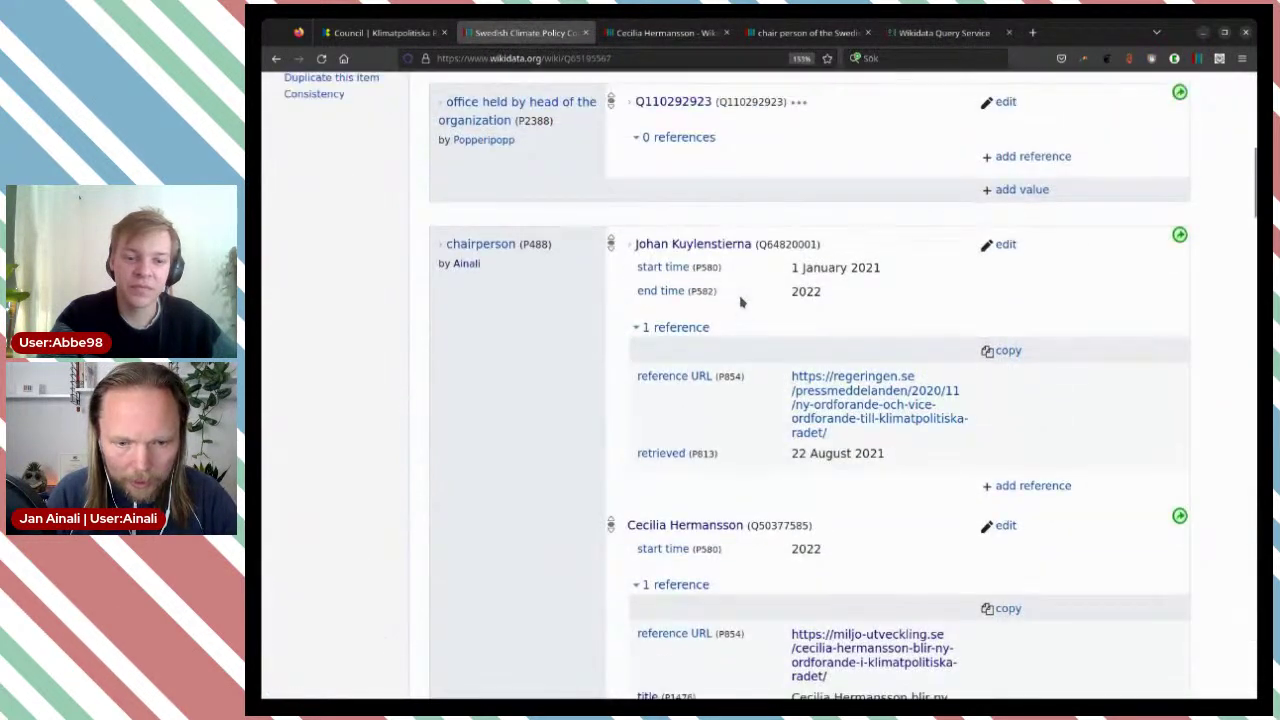
Step: Open the item of the former chairperson whose term ended in 2022 and go to its position held statement
middle_click(716, 250)
key("ctrl+Tab")
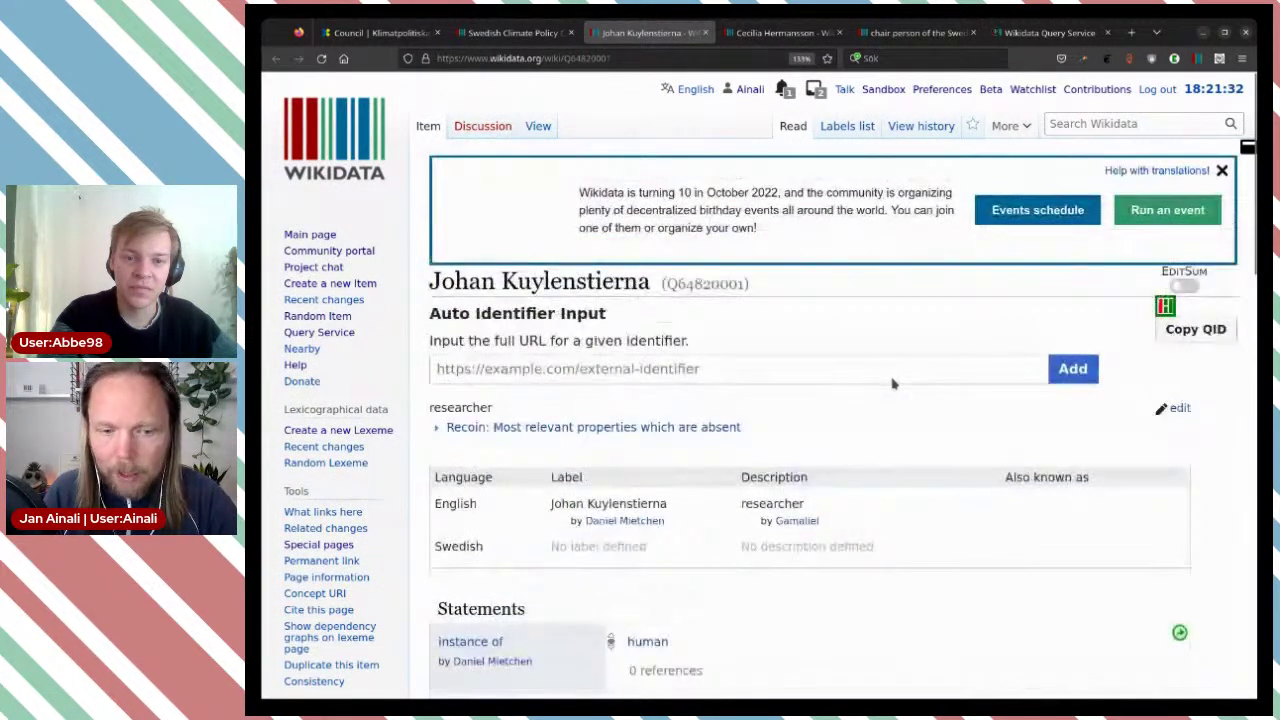
scroll(893, 383, "down", 2)
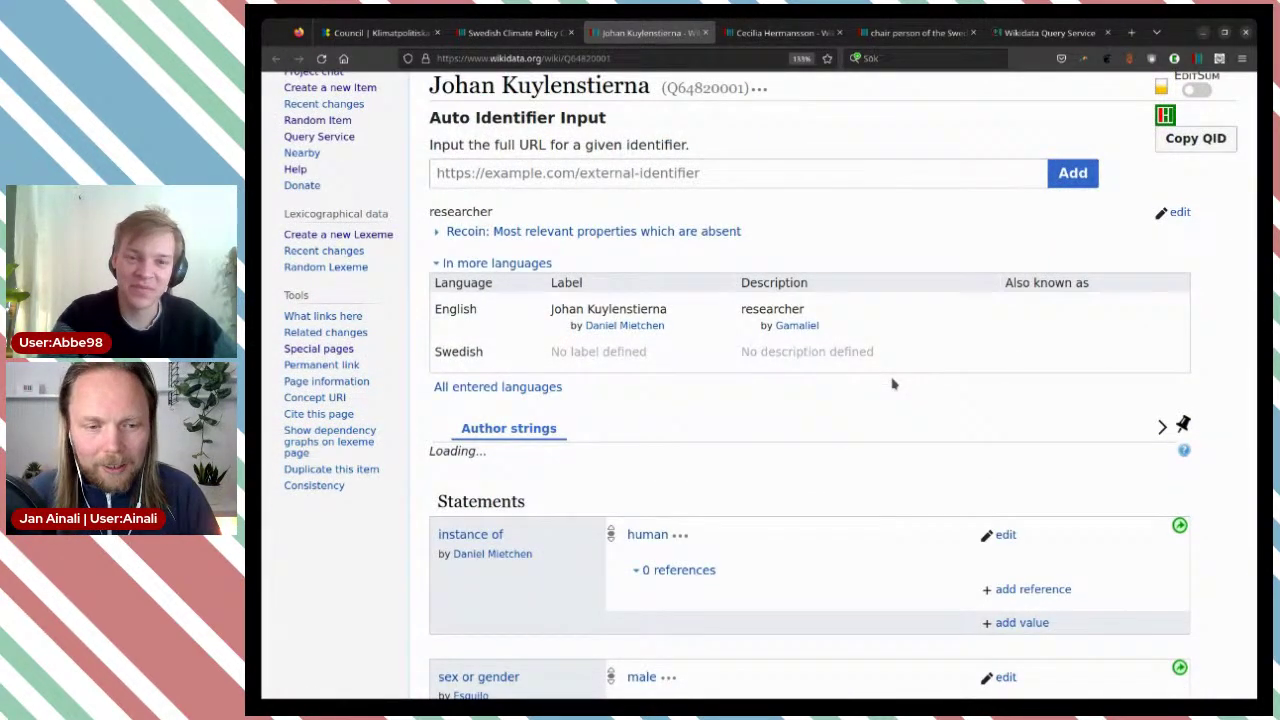
scroll(893, 384, "down", 8)
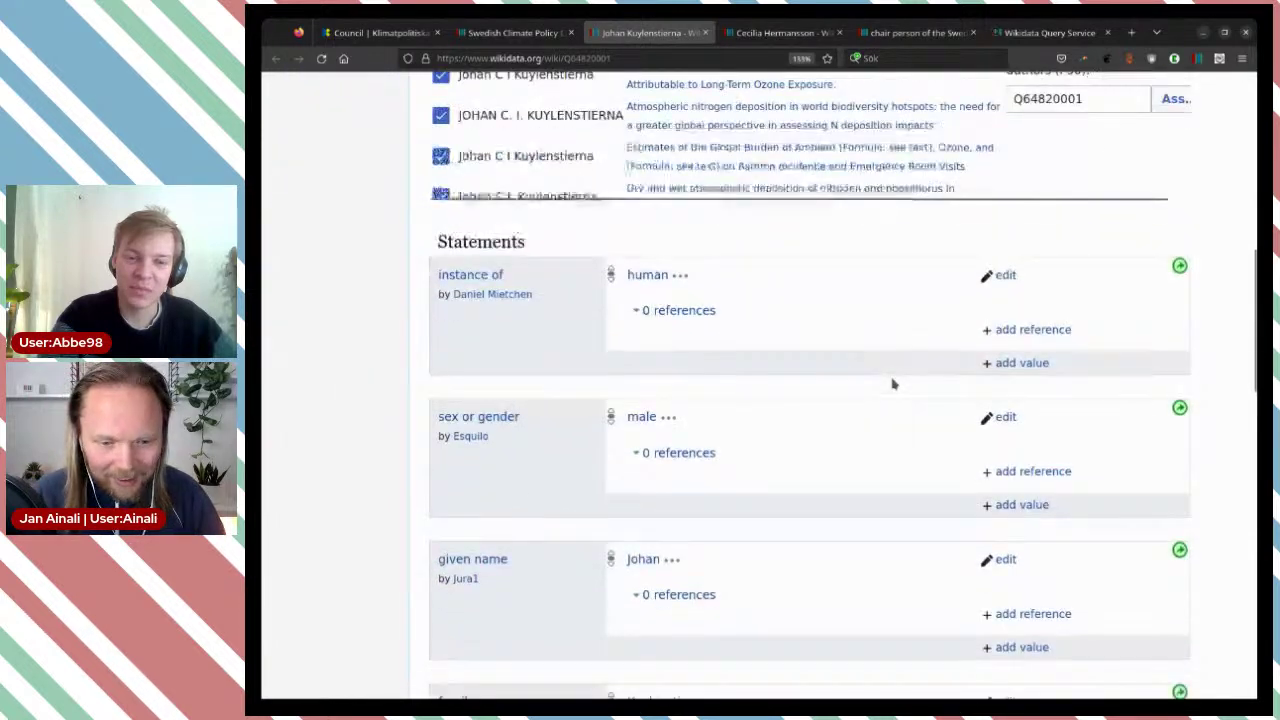
scroll(893, 384, "down", 5)
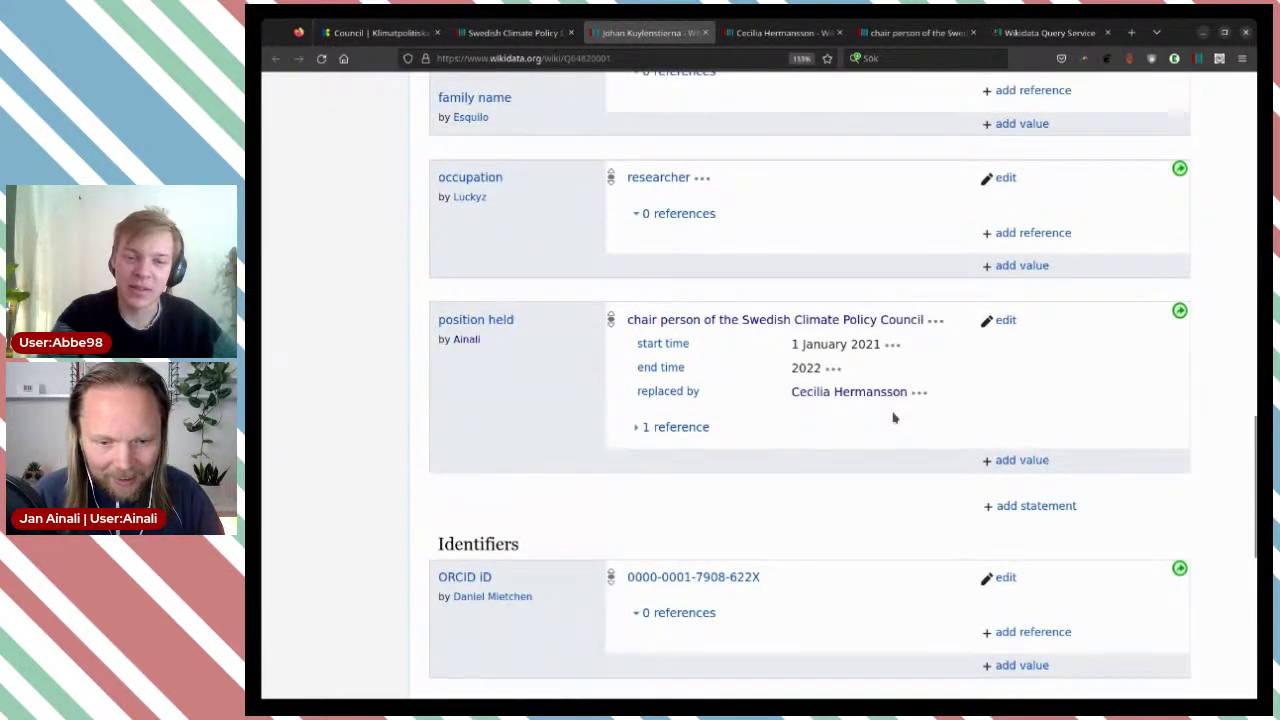
Step: Add a member of statement to the former chairperson's item with the value Swedish Climate Policy Council (Q65195567)
left_click(1034, 507)
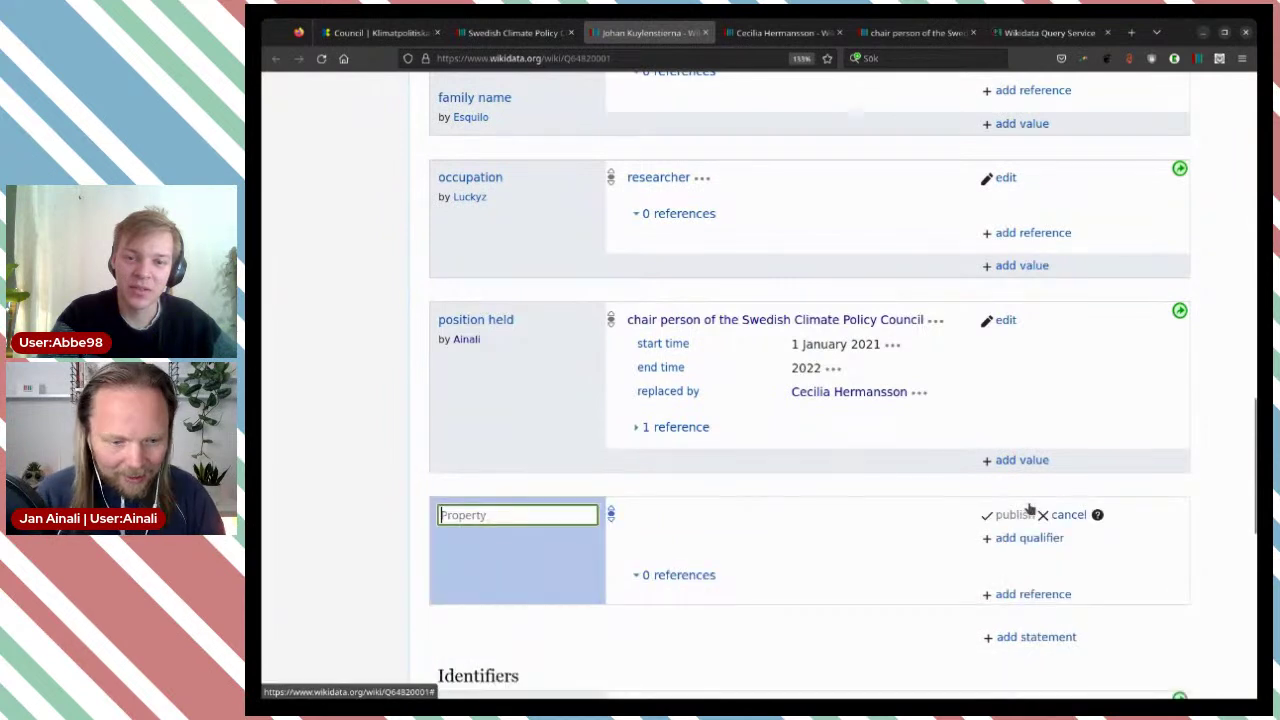
type("memb")
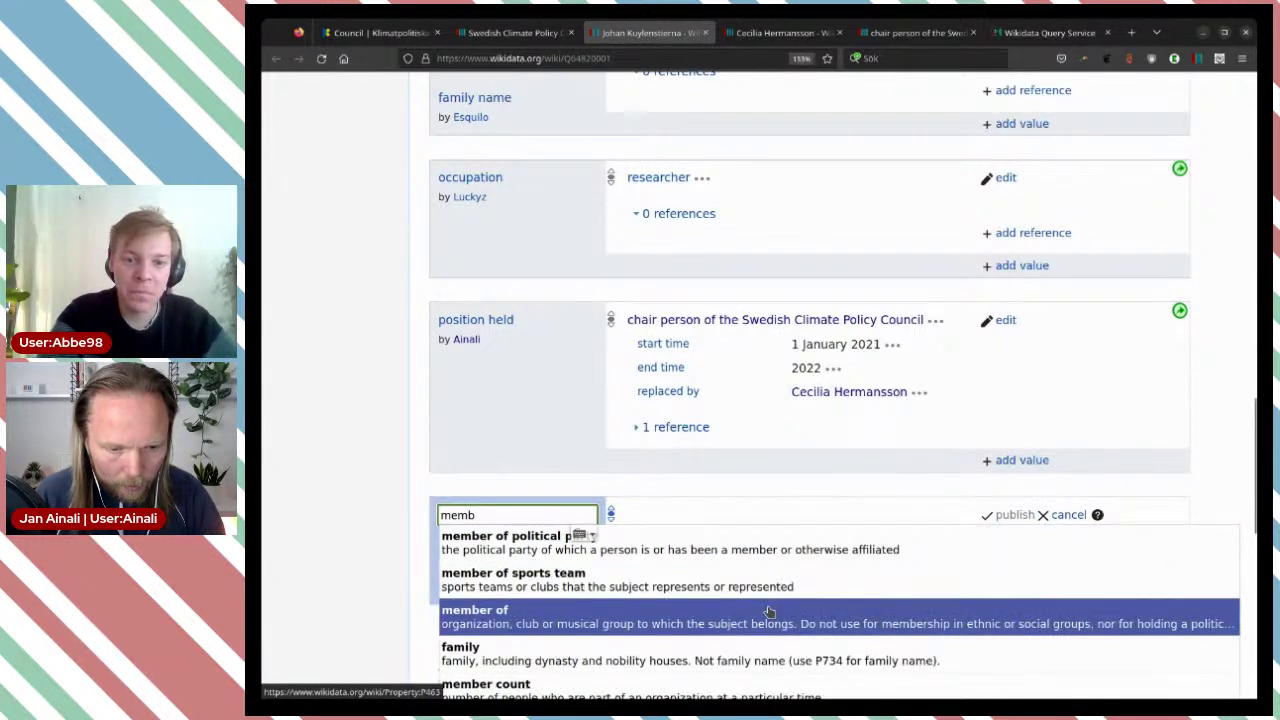
left_click(769, 612)
scroll(791, 480, "down", 4)
scroll(803, 471, "up", 3)
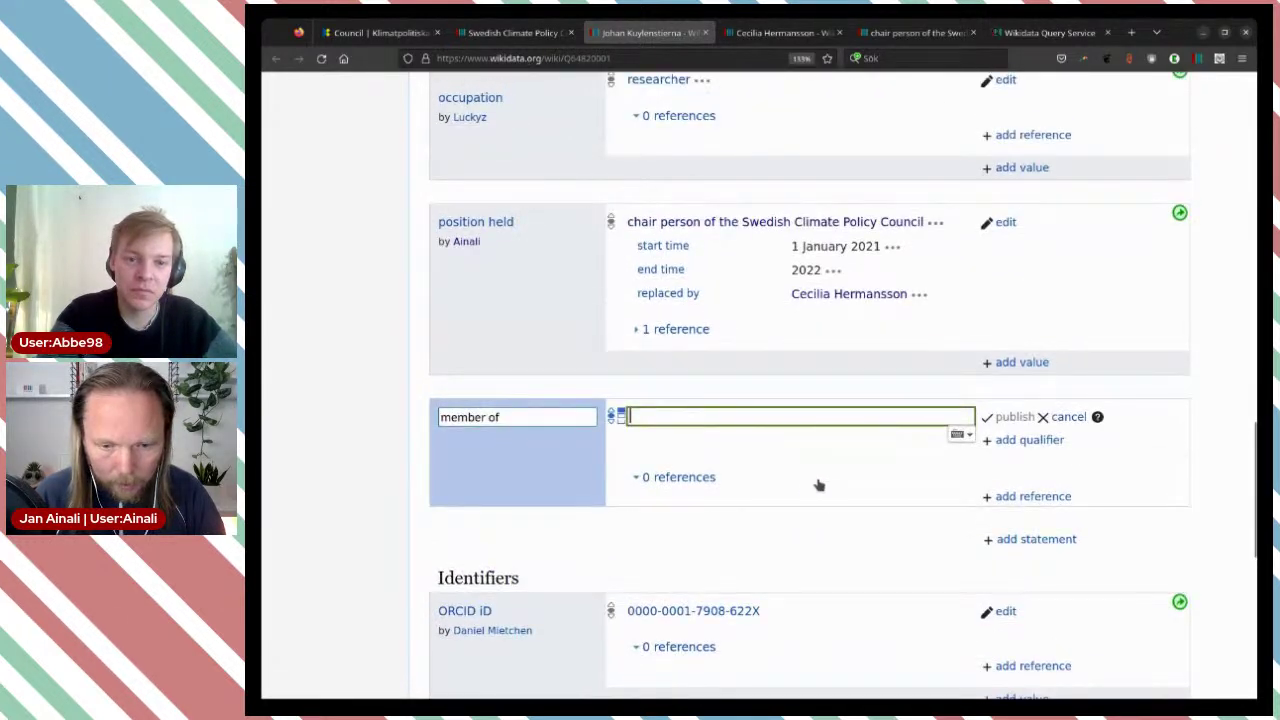
left_click(1057, 499)
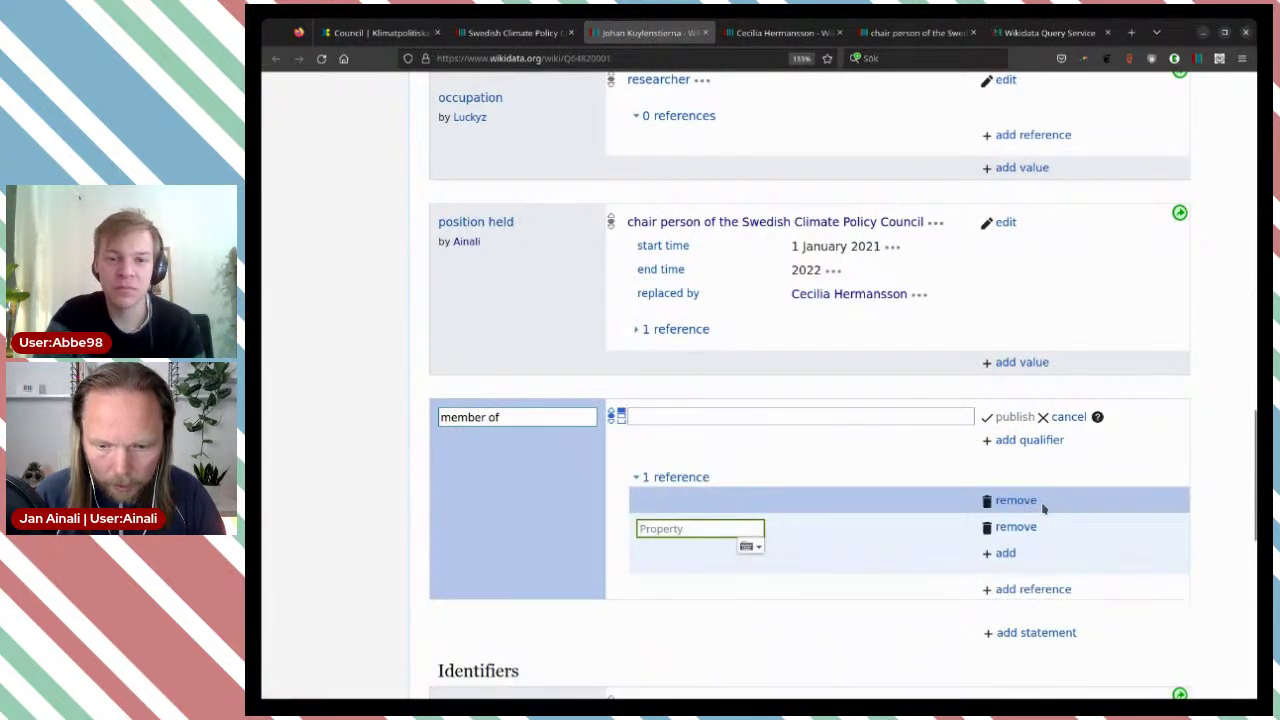
left_click(1029, 503)
left_click(829, 417)
type("Q65195567")
left_click(818, 437)
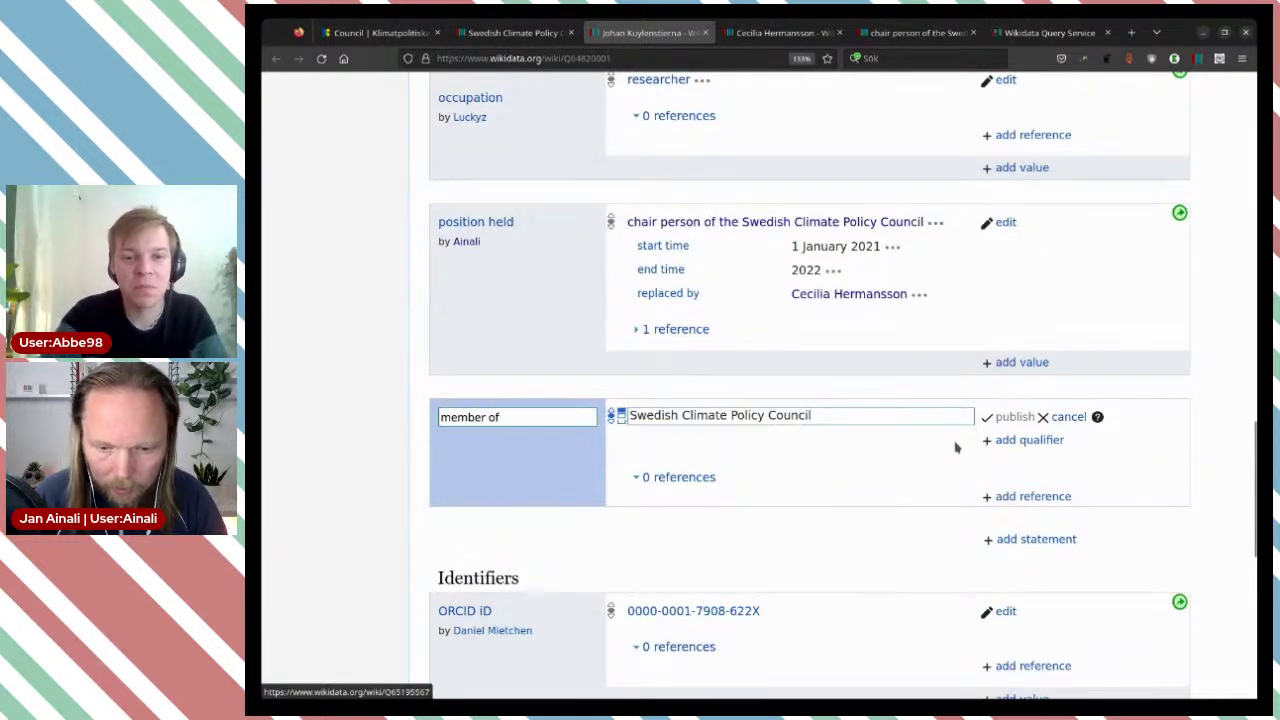
Step: Add a start time qualifier of 1 January 2021, copied from the position held statement, to the member of statement
left_click(1011, 442)
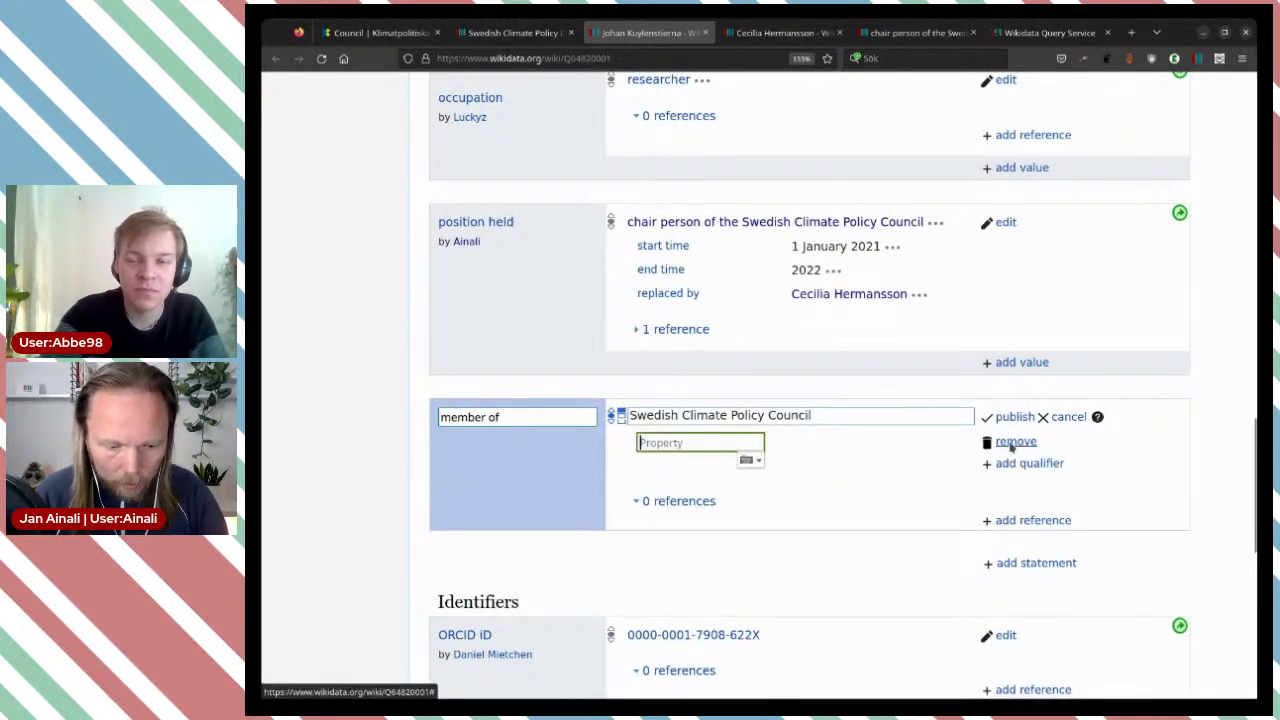
type("str")
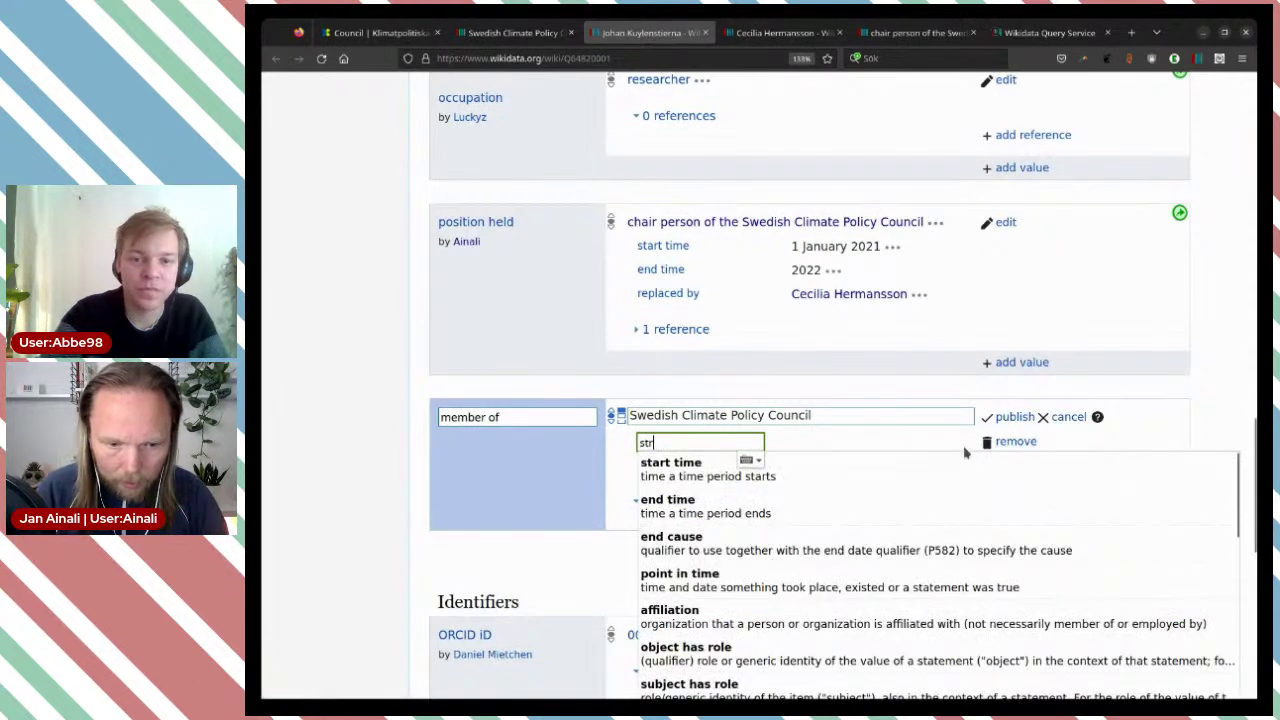
left_click(855, 470)
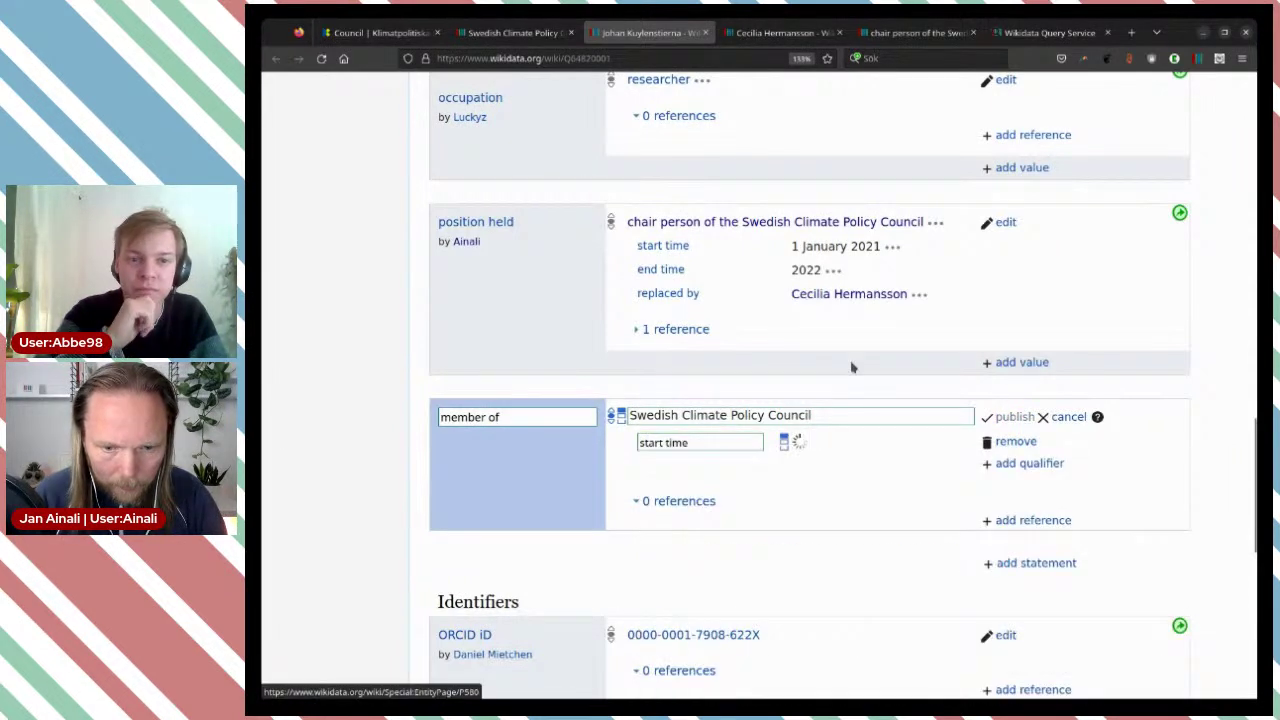
left_click_drag(792, 247, 878, 250)
key("ctrl+c")
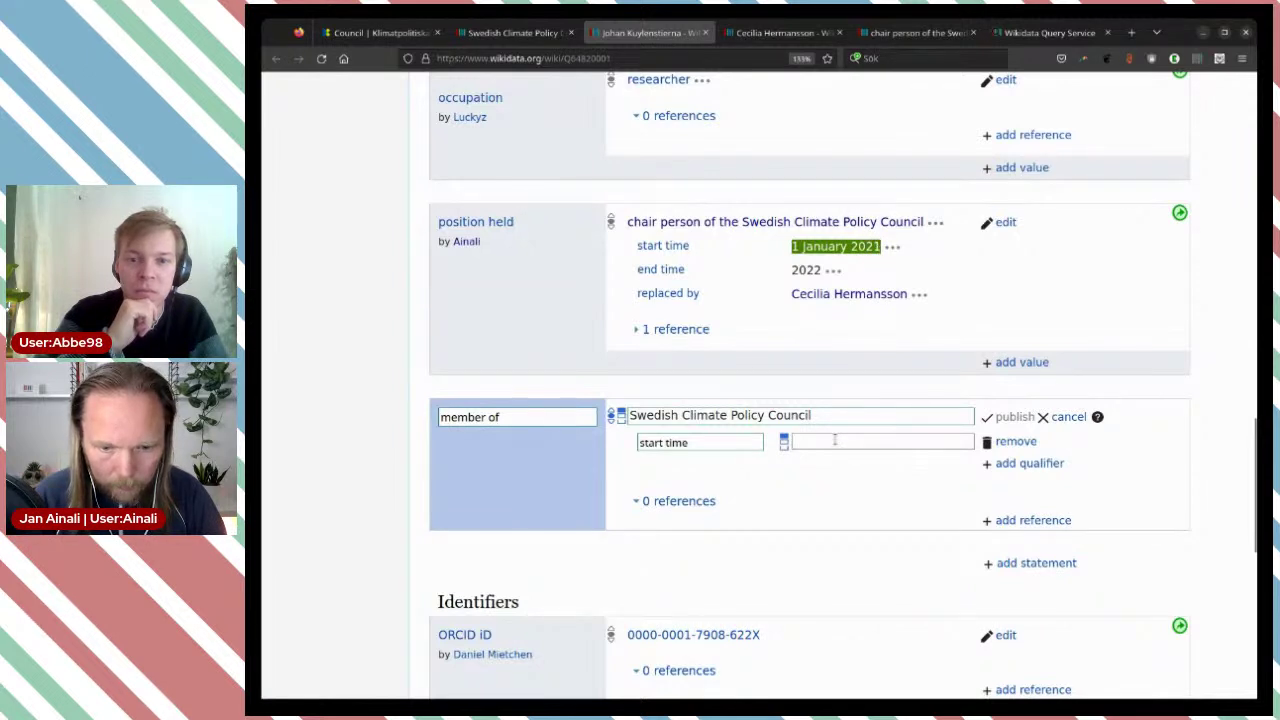
left_click(835, 440)
key("ctrl+v")
left_click(1121, 470)
Step: Add an end time qualifier of 2022 to the member of statement and publish it
left_click(1030, 465)
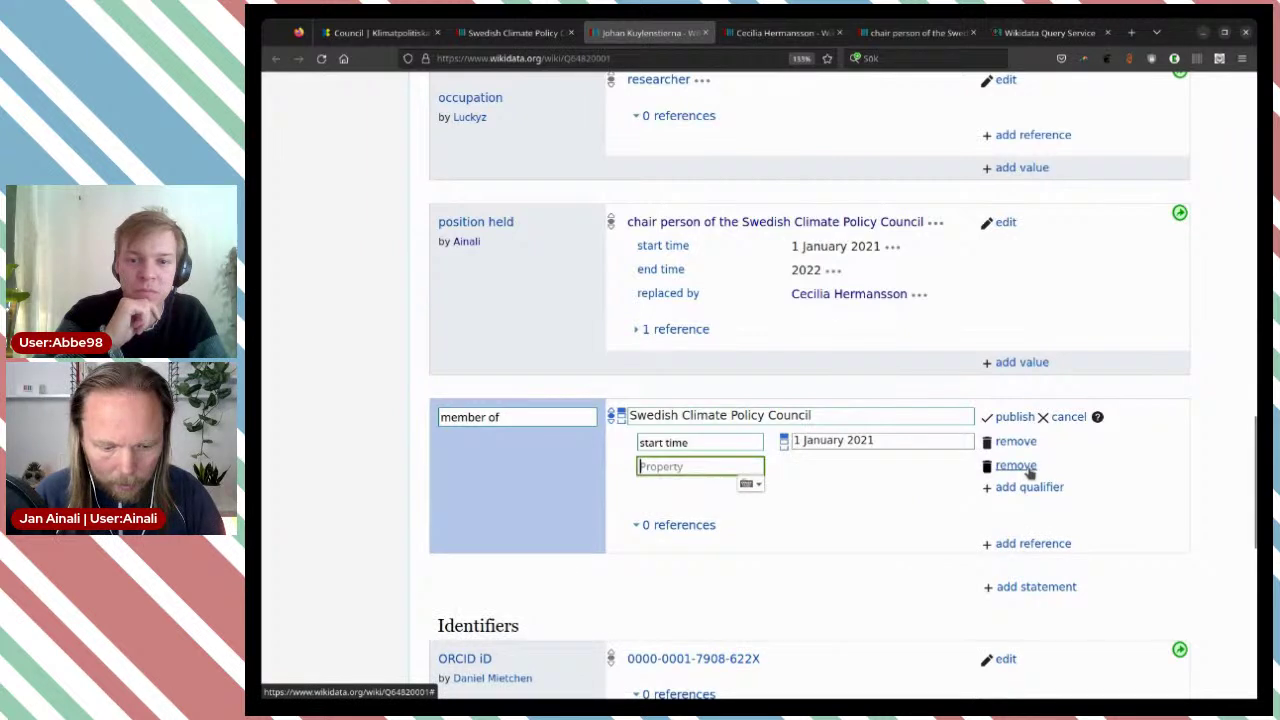
type("e")
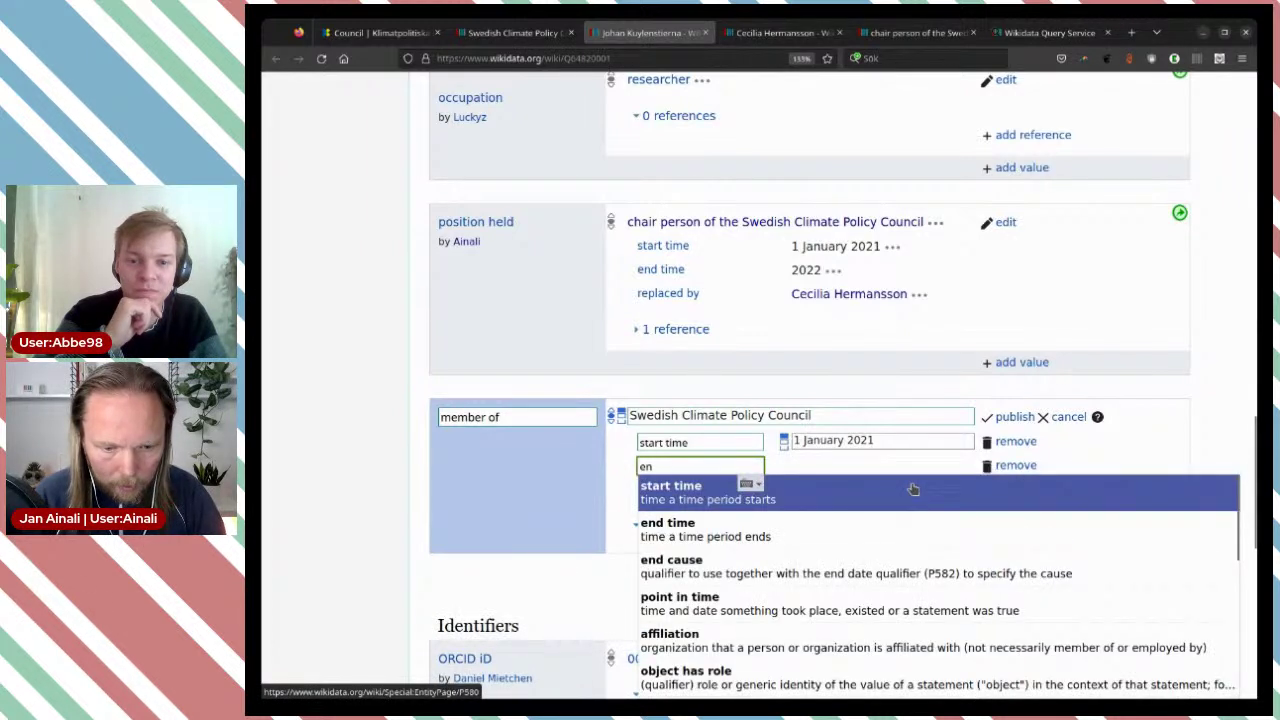
type("n")
left_click(871, 491)
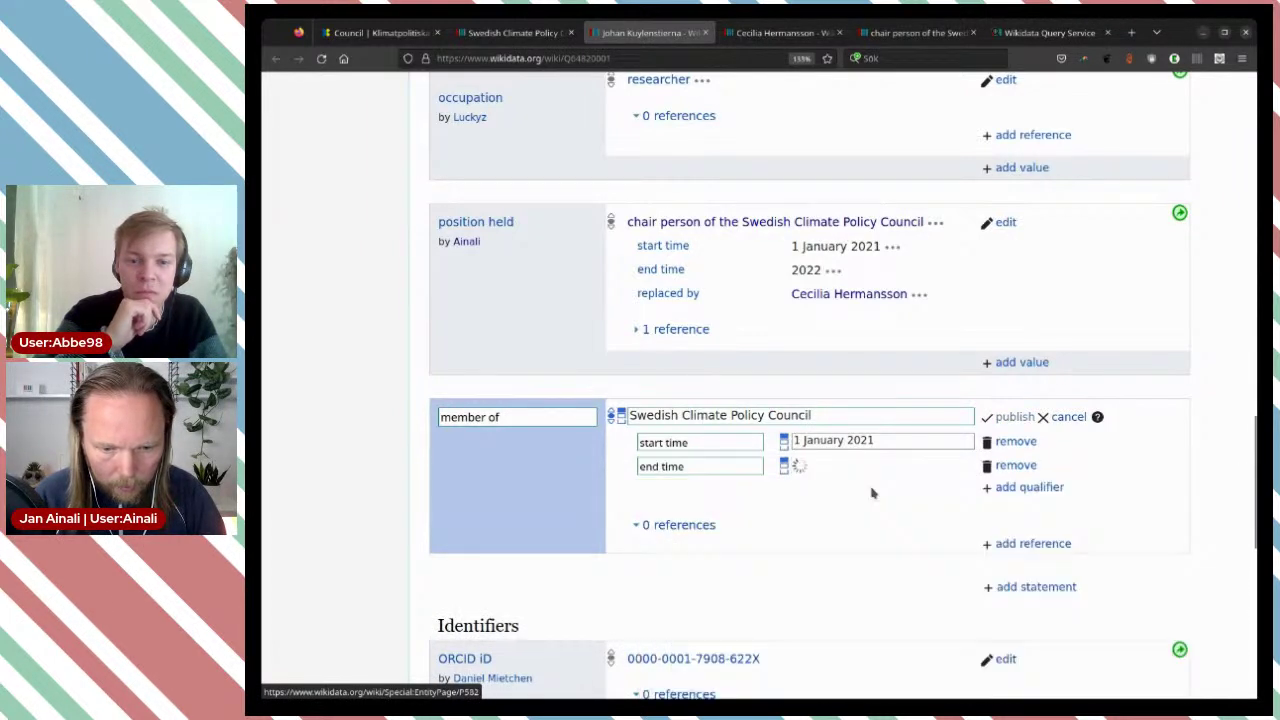
type("2022")
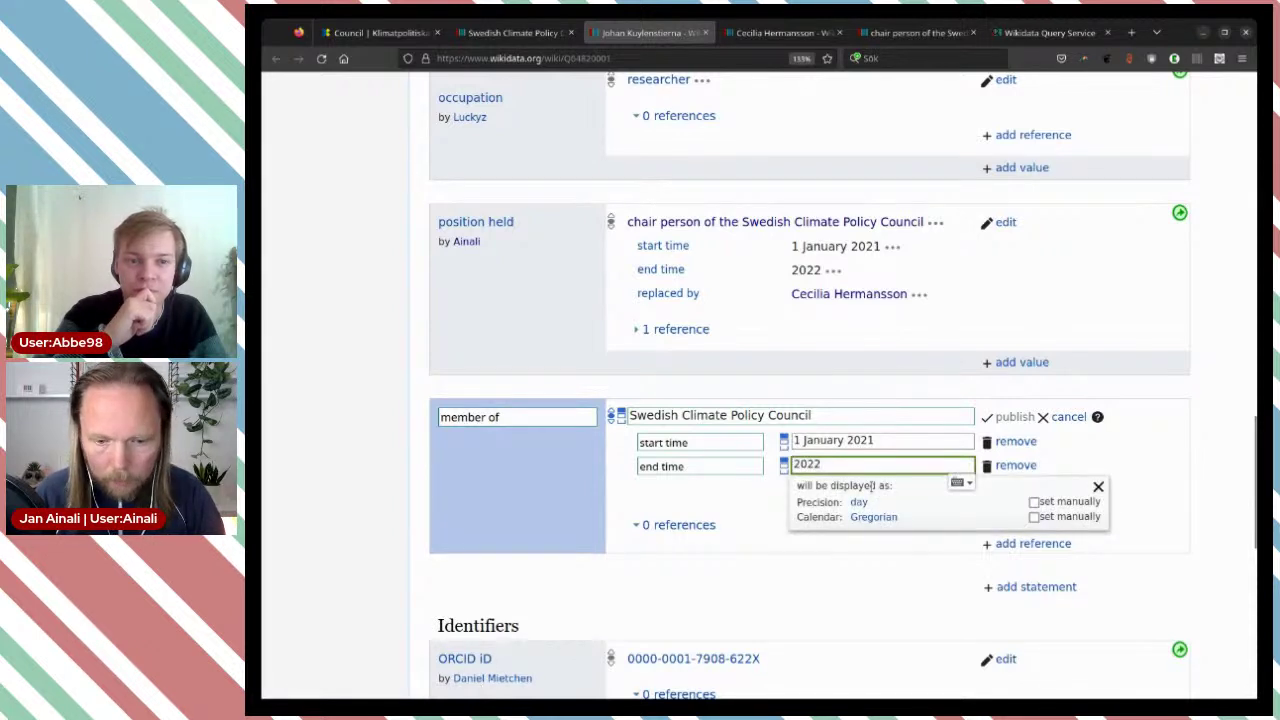
left_click(1012, 417)
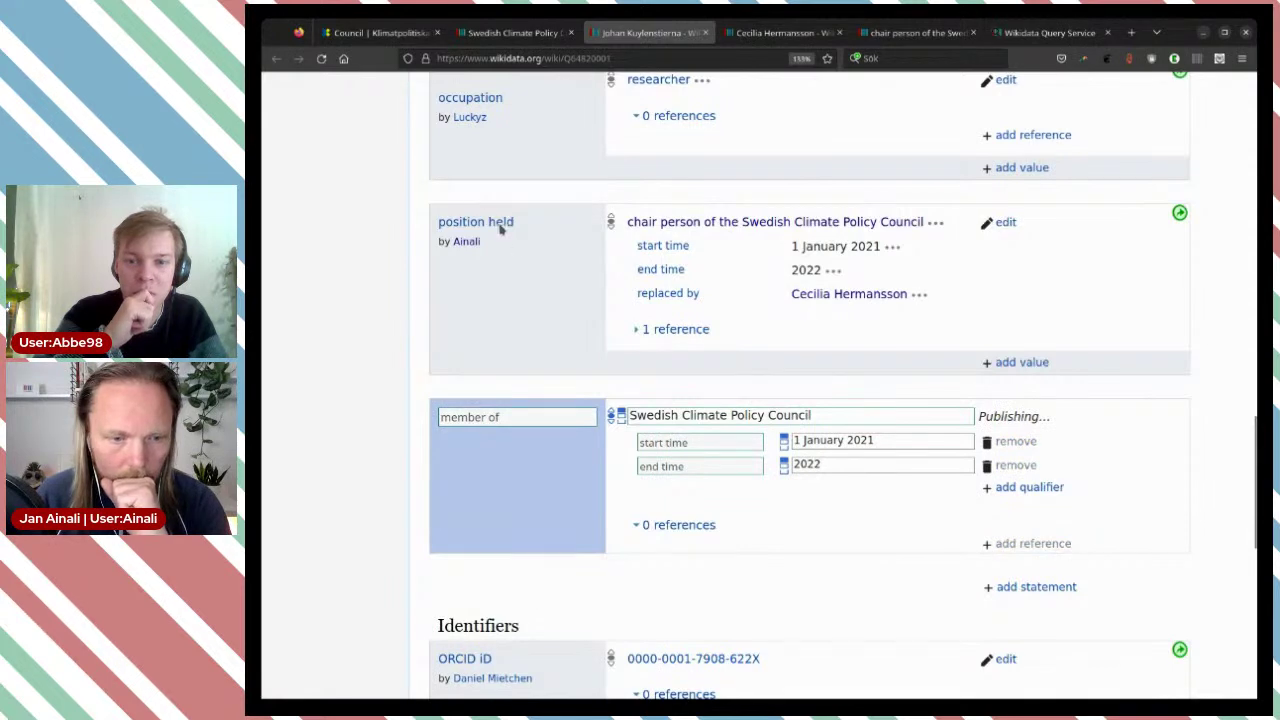
Step: Reload the former chairperson's item and copy the position held reference into its member of statement
left_click(322, 59)
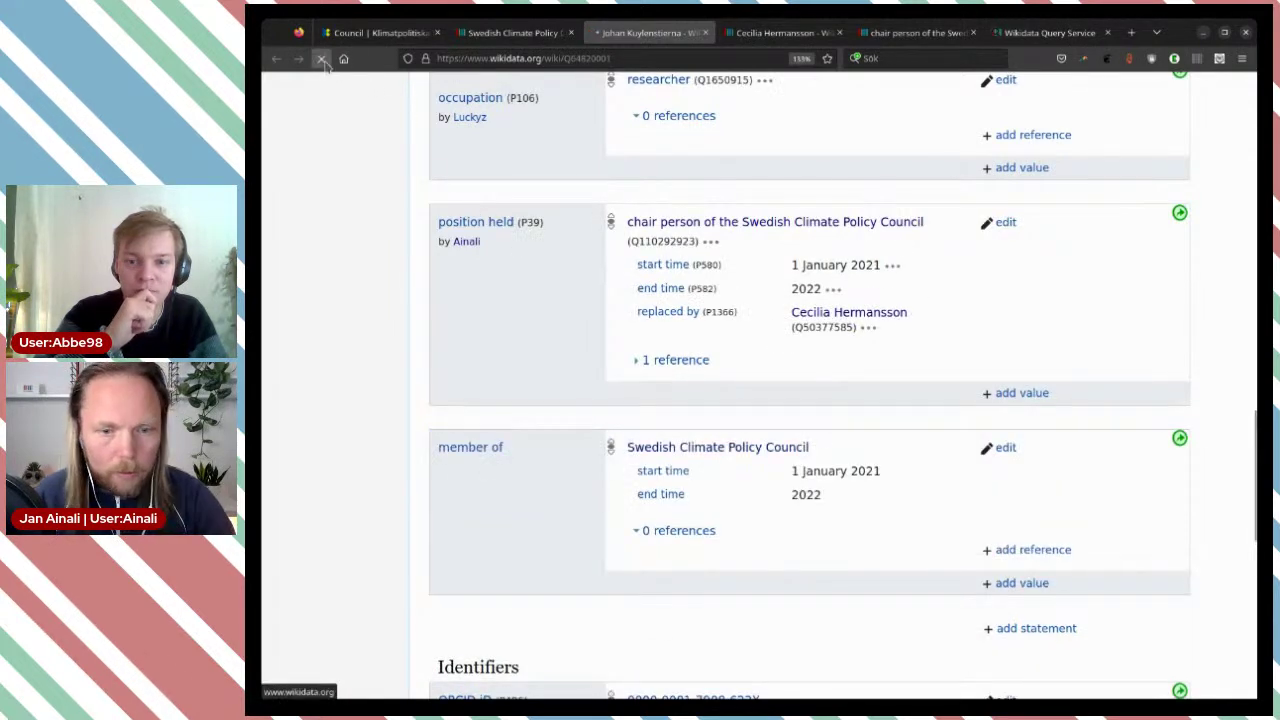
scroll(633, 215, "down", 5)
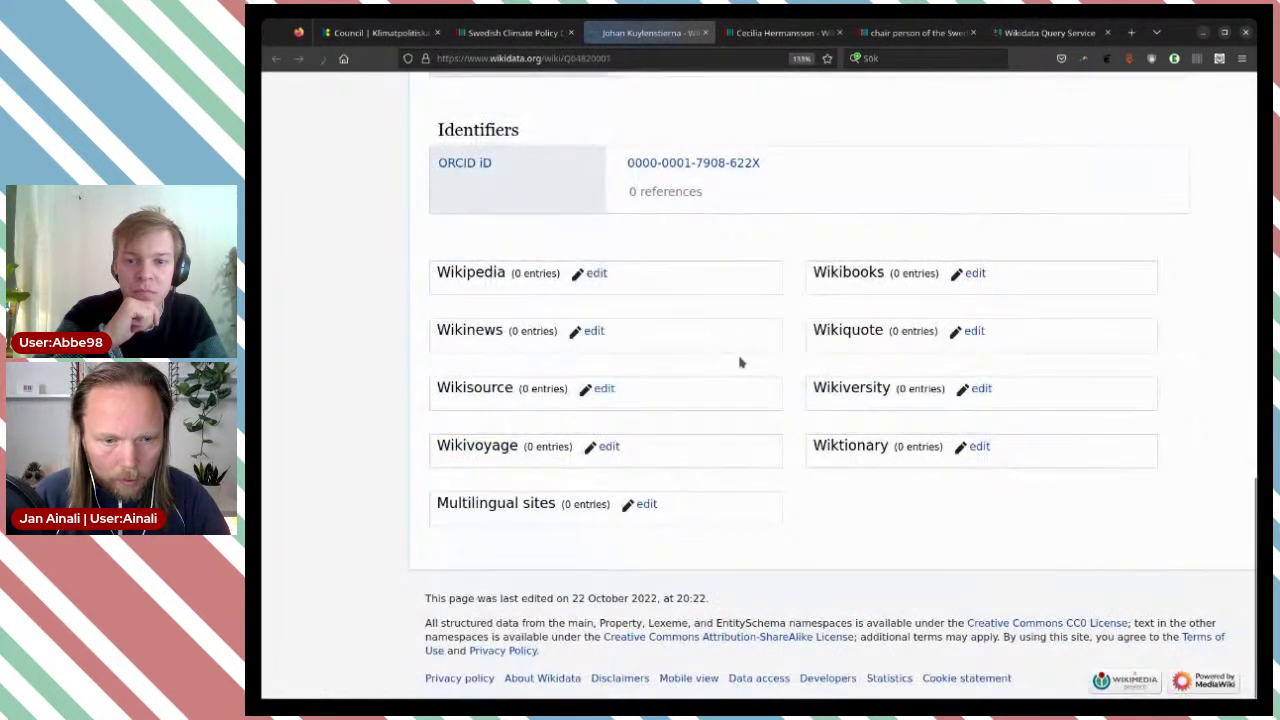
scroll(743, 366, "up", 8)
scroll(743, 366, "down", 4)
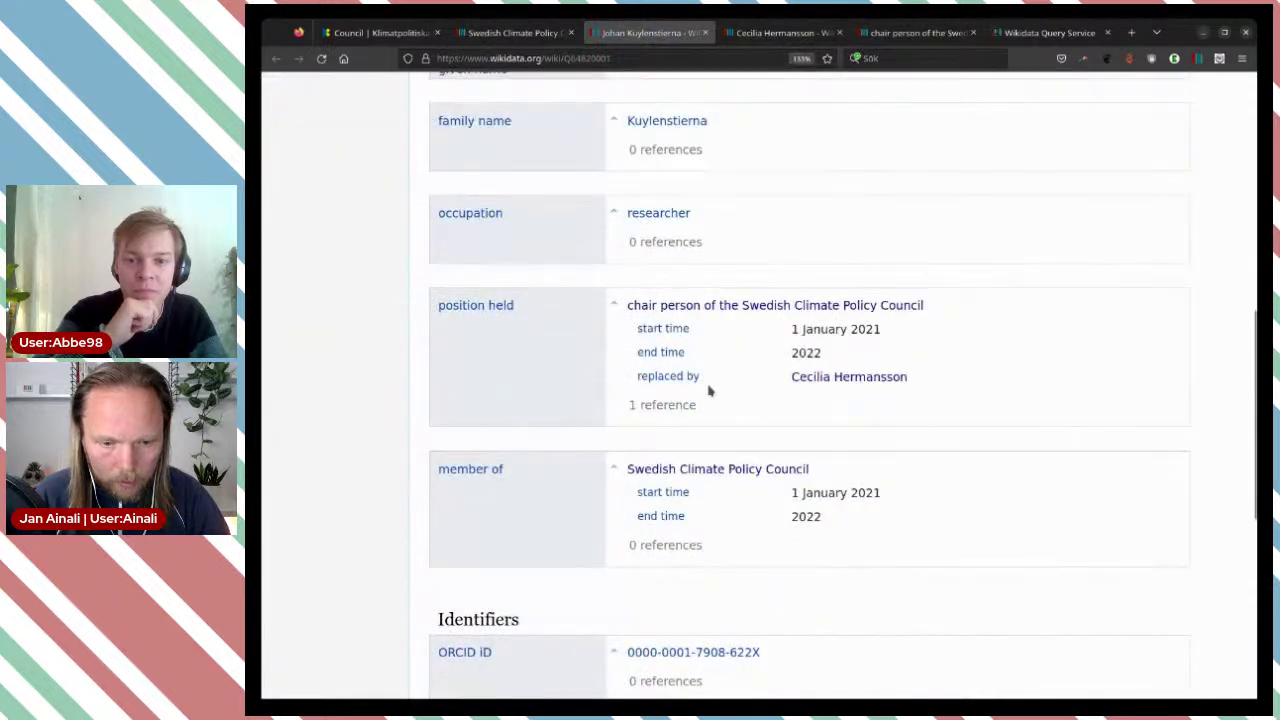
scroll(656, 393, "down", 2)
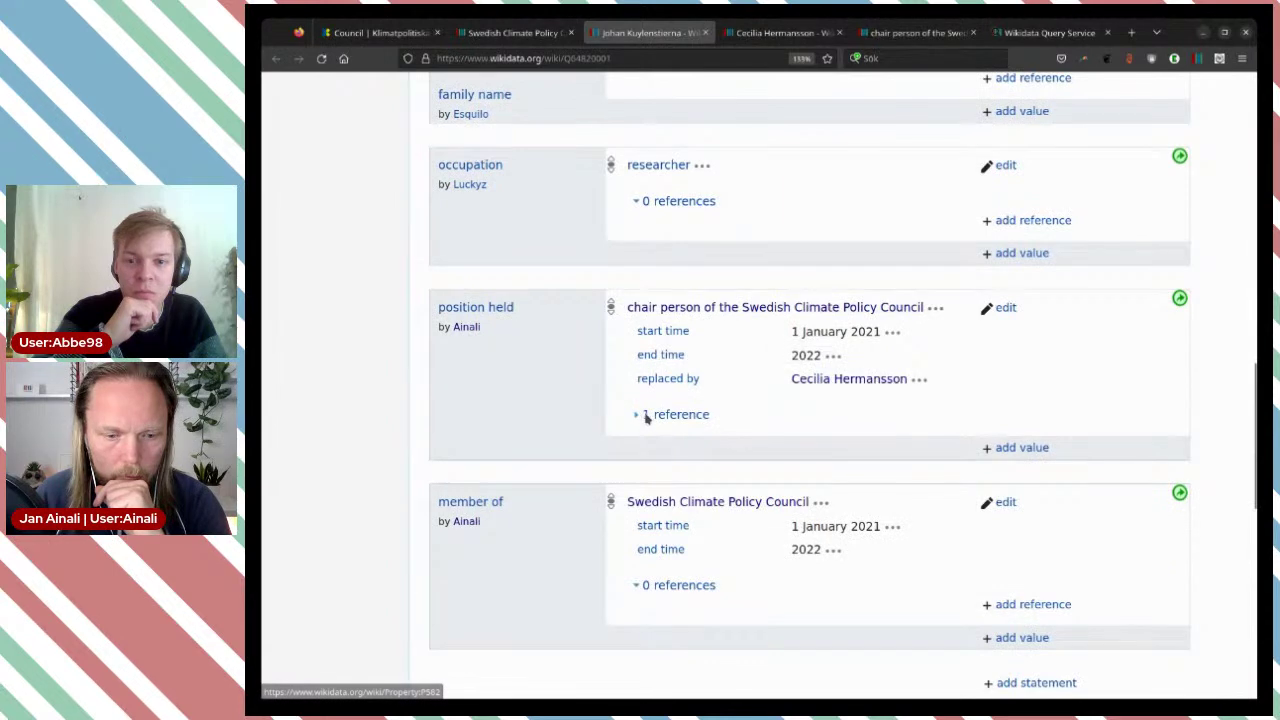
left_click(652, 414)
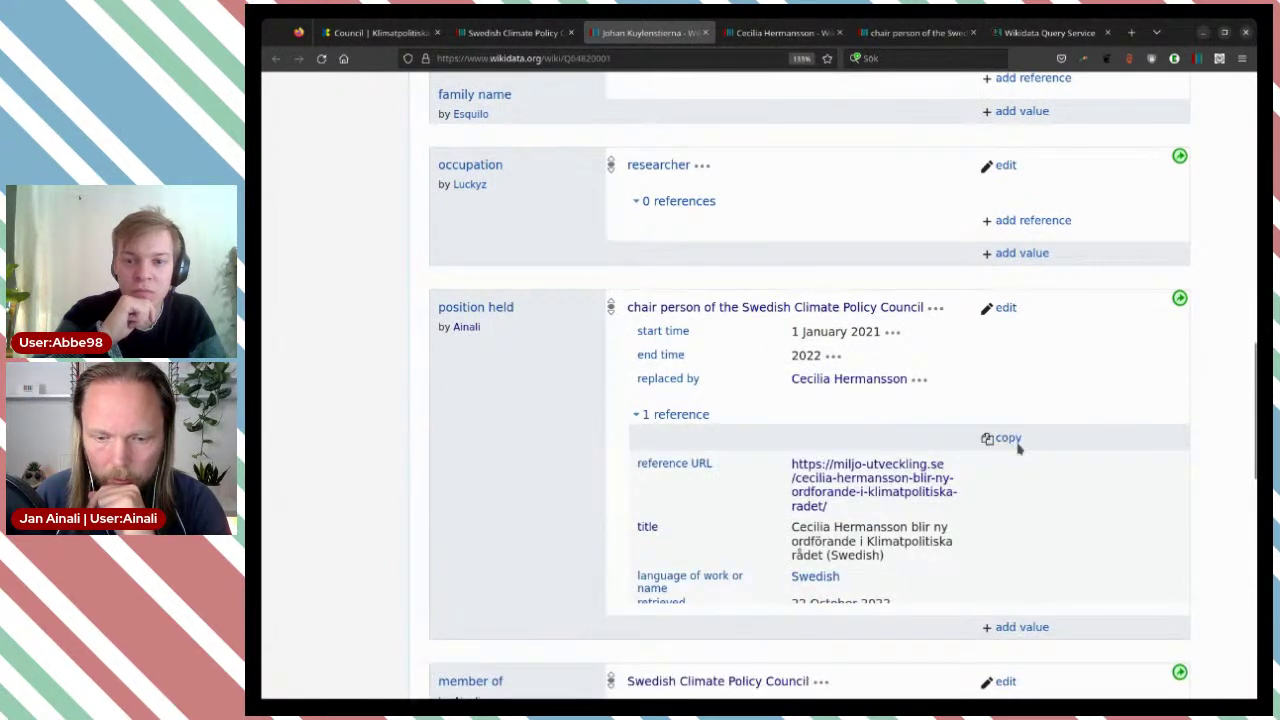
scroll(1008, 440, "down", 4)
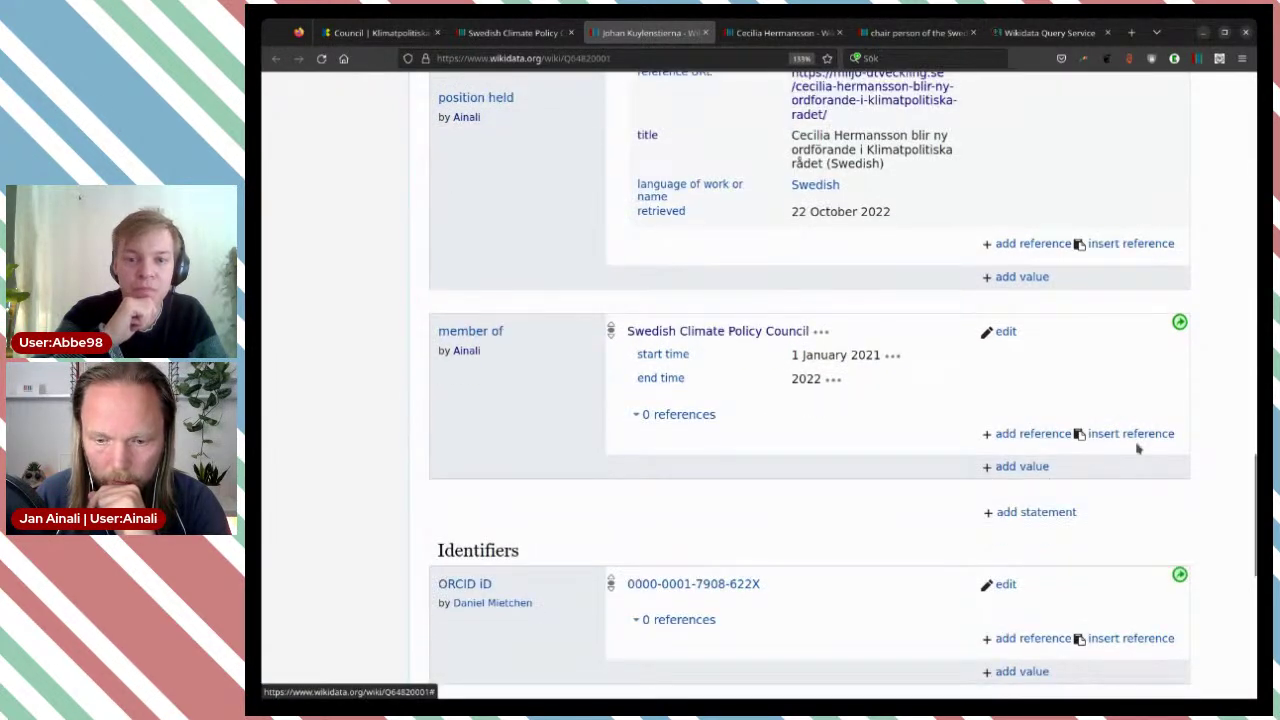
left_click(1131, 434)
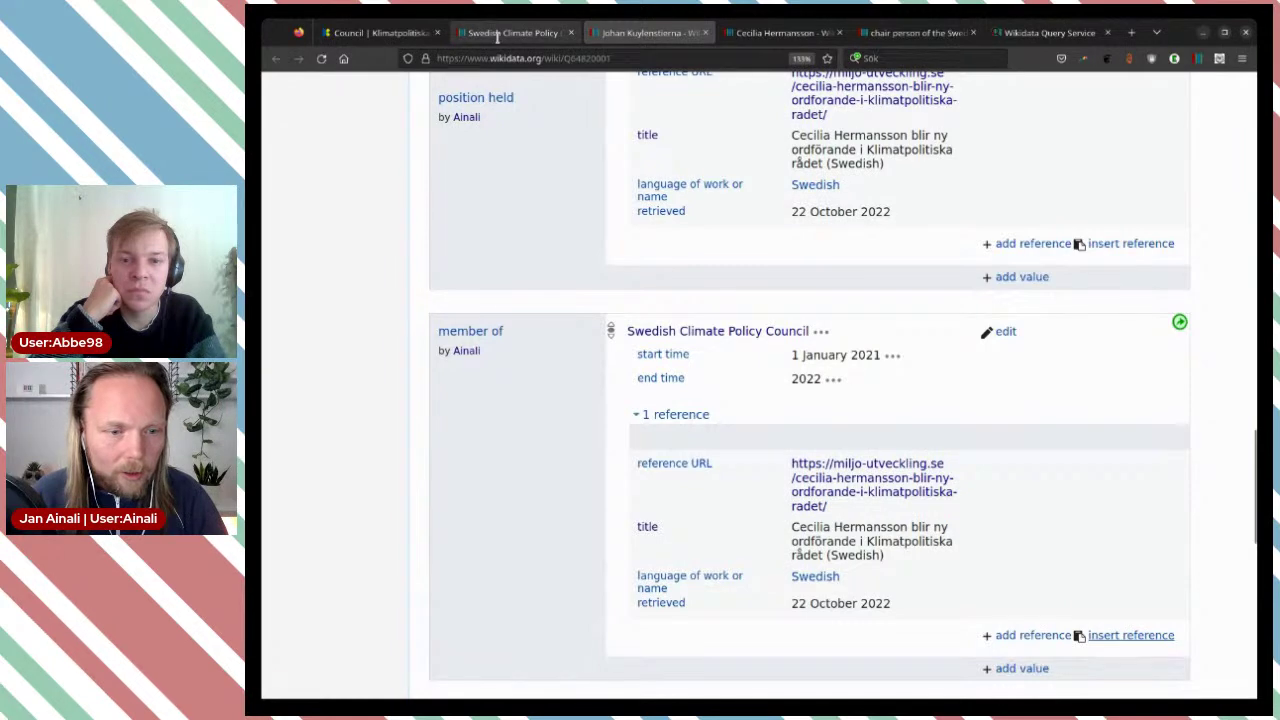
Step: Look up the vice chair on the council's website, then search Wikidata for that name and open the matching researcher item
left_click(378, 36)
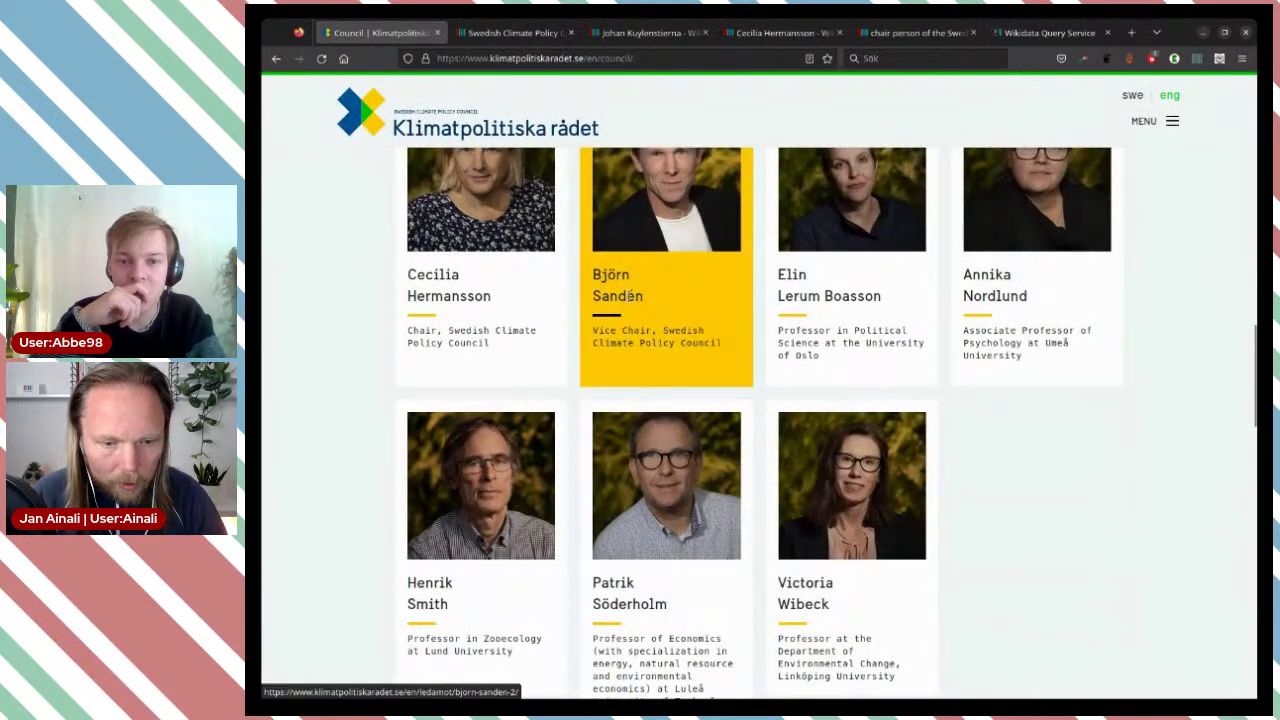
left_click(648, 33)
key("Home")
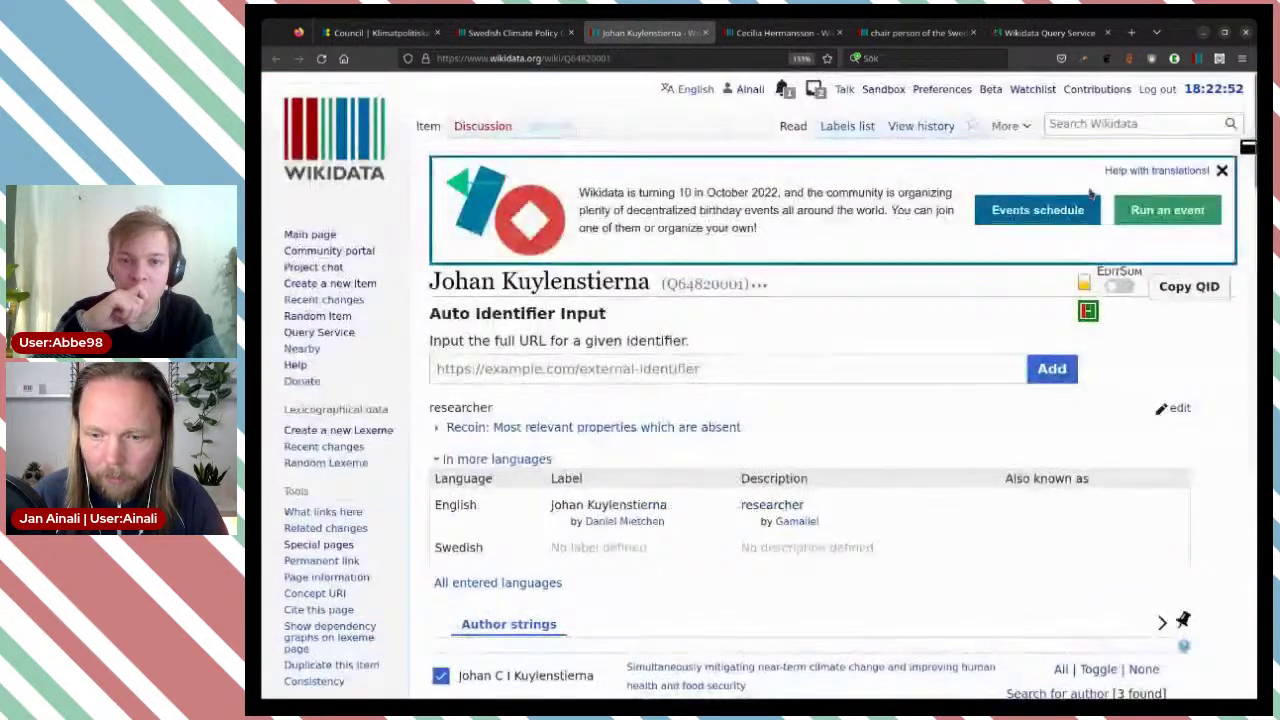
left_click(1222, 171)
left_click(1102, 123)
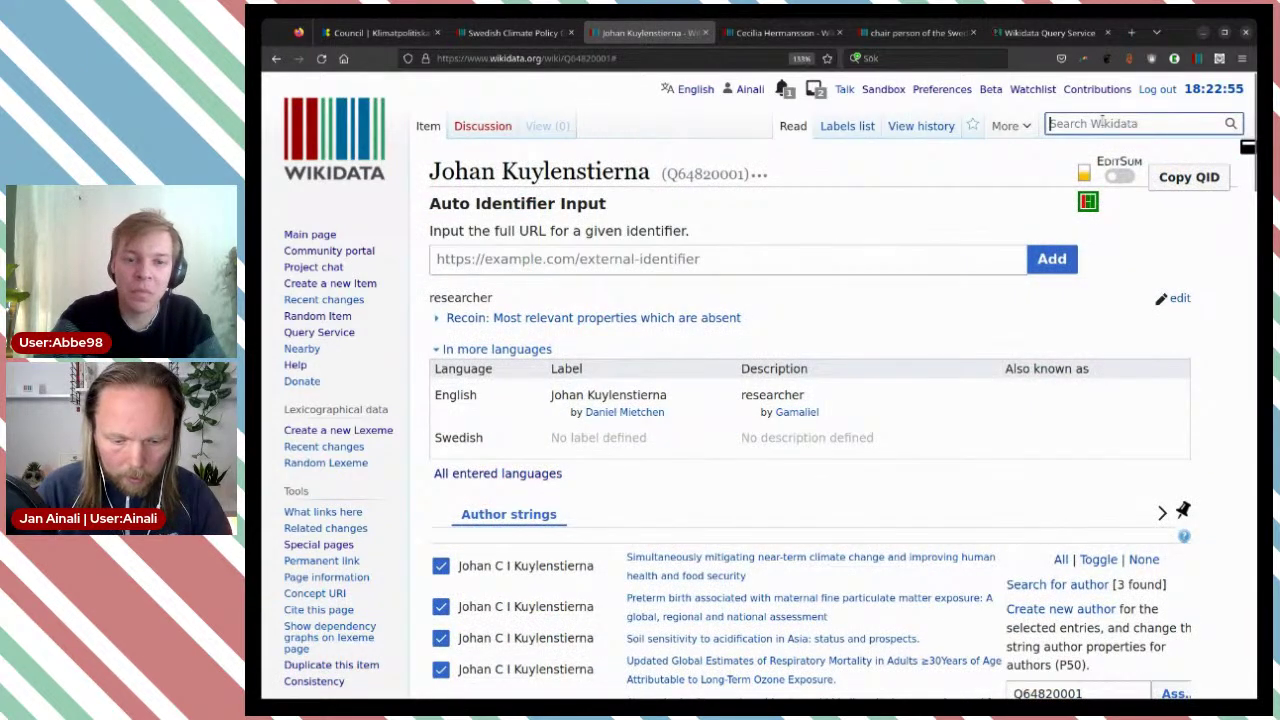
type("Björn Sand")
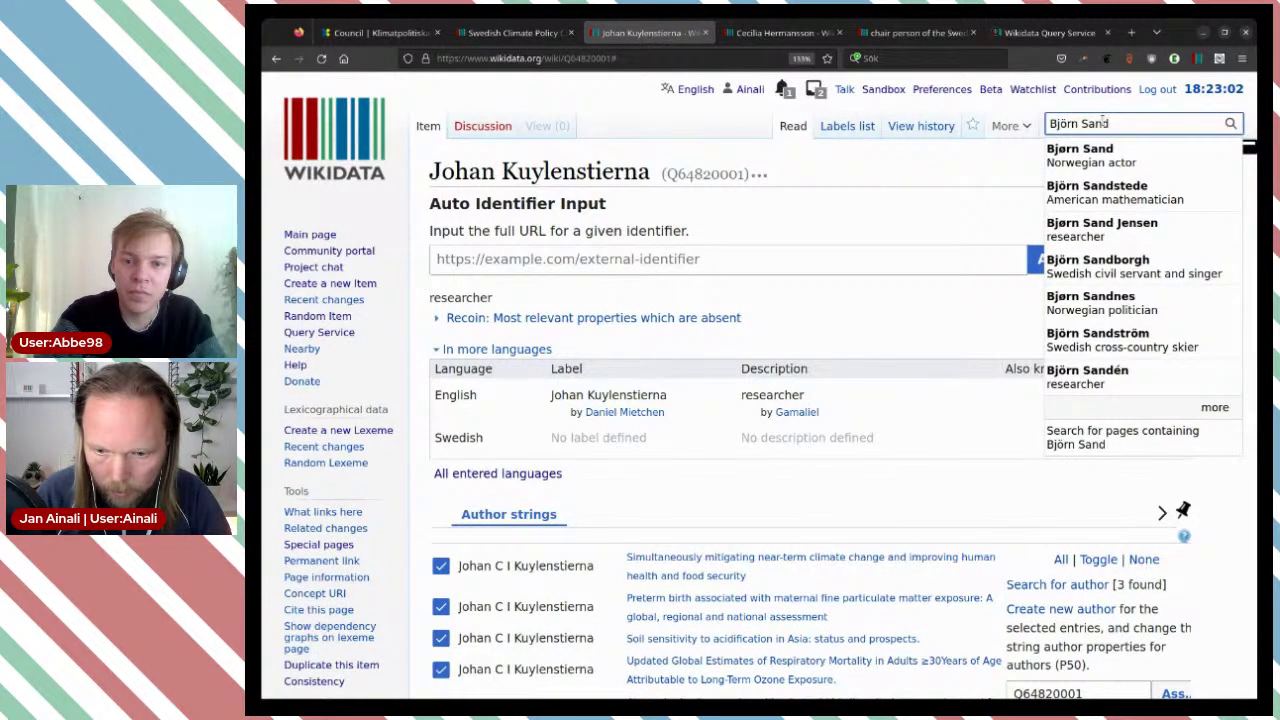
left_click(1079, 379)
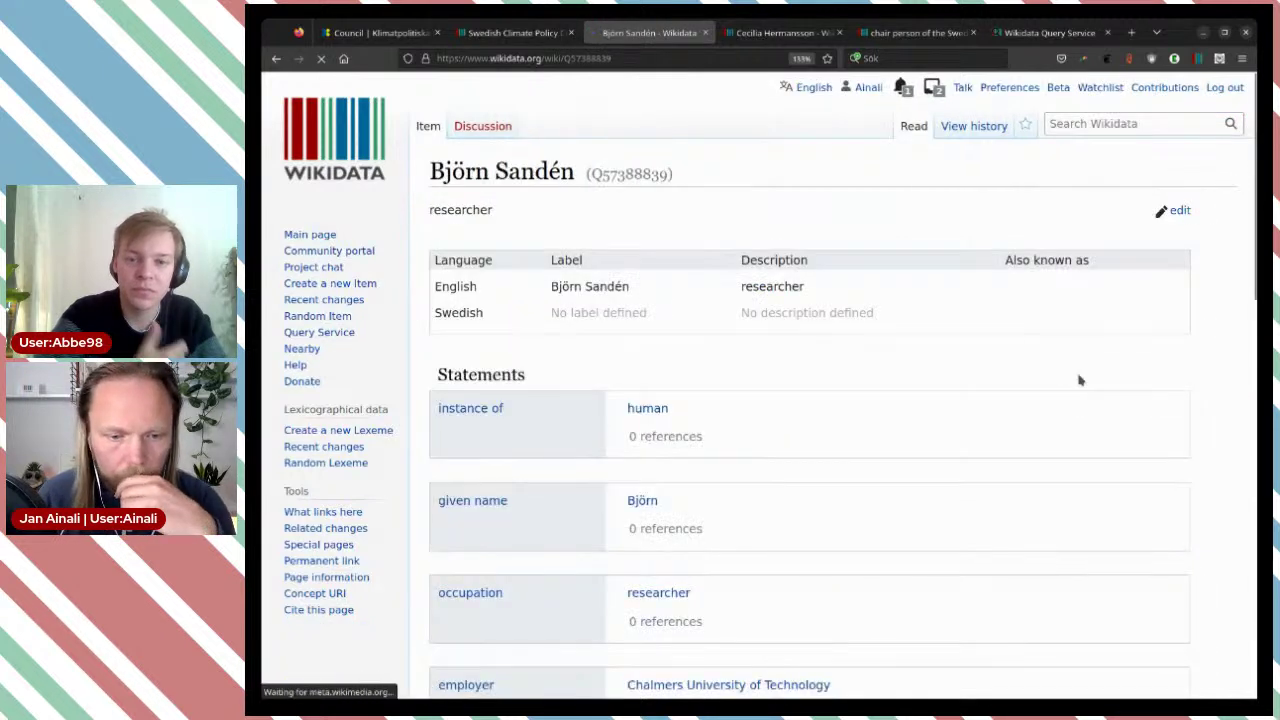
Step: Add a sex or gender statement with the value male to the vice chair's item and publish it
scroll(900, 357, "down", 4)
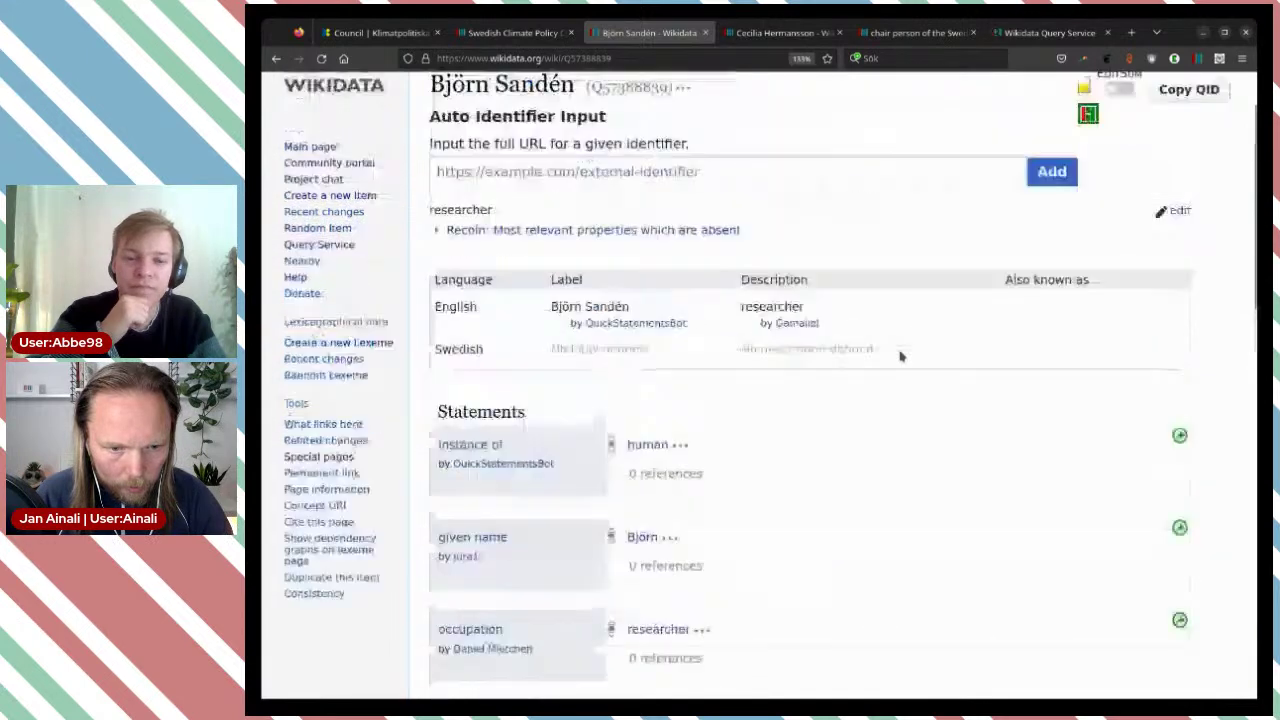
scroll(900, 357, "down", 6)
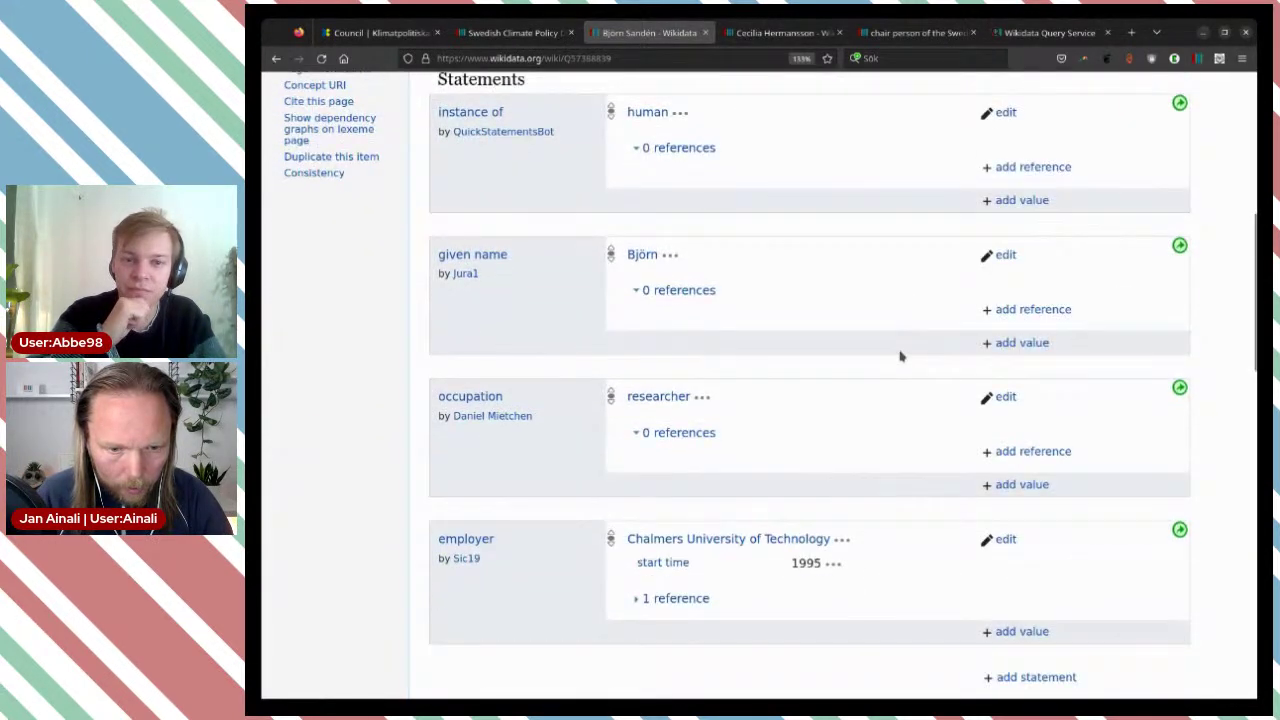
scroll(980, 380, "down", 2)
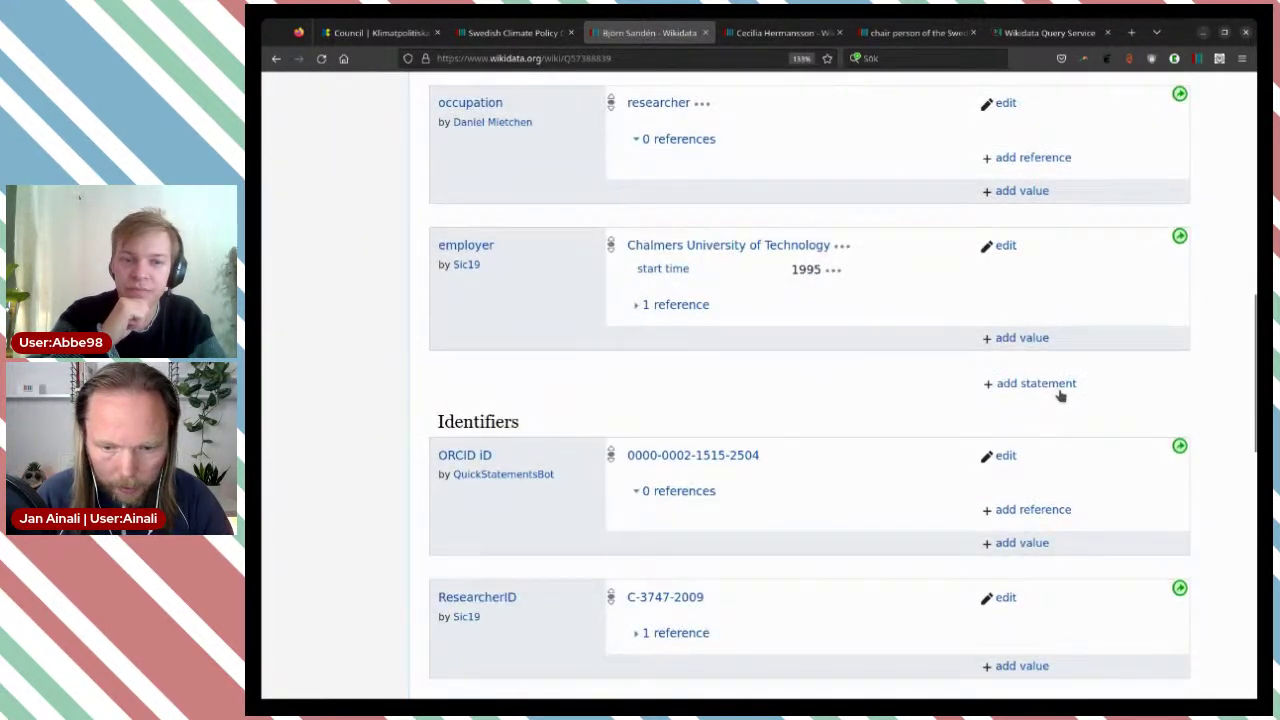
left_click(1058, 390)
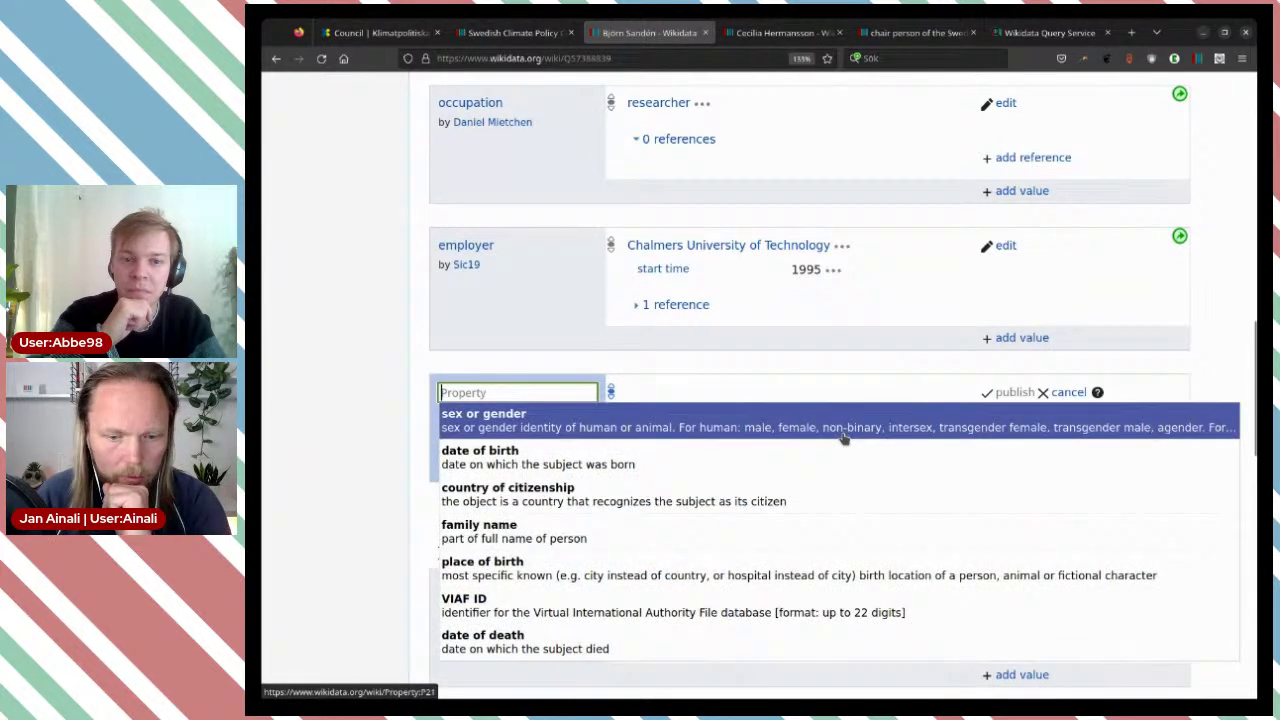
left_click(843, 425)
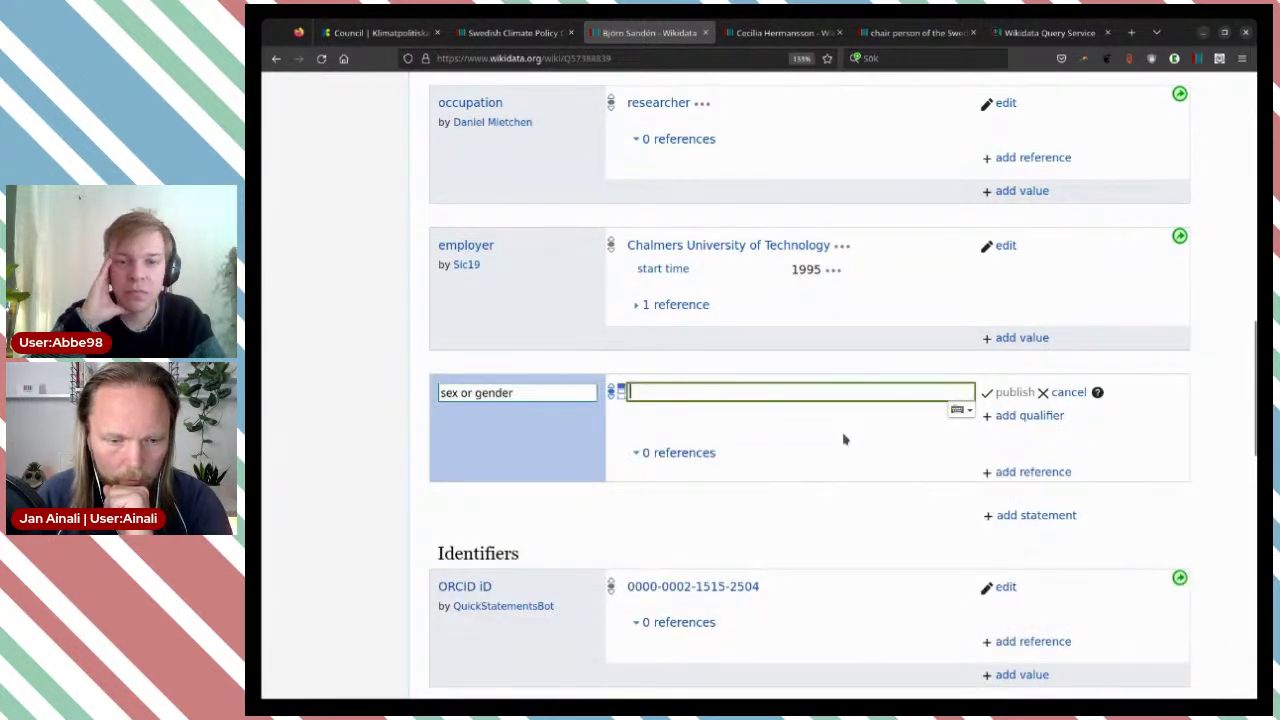
left_click(843, 425)
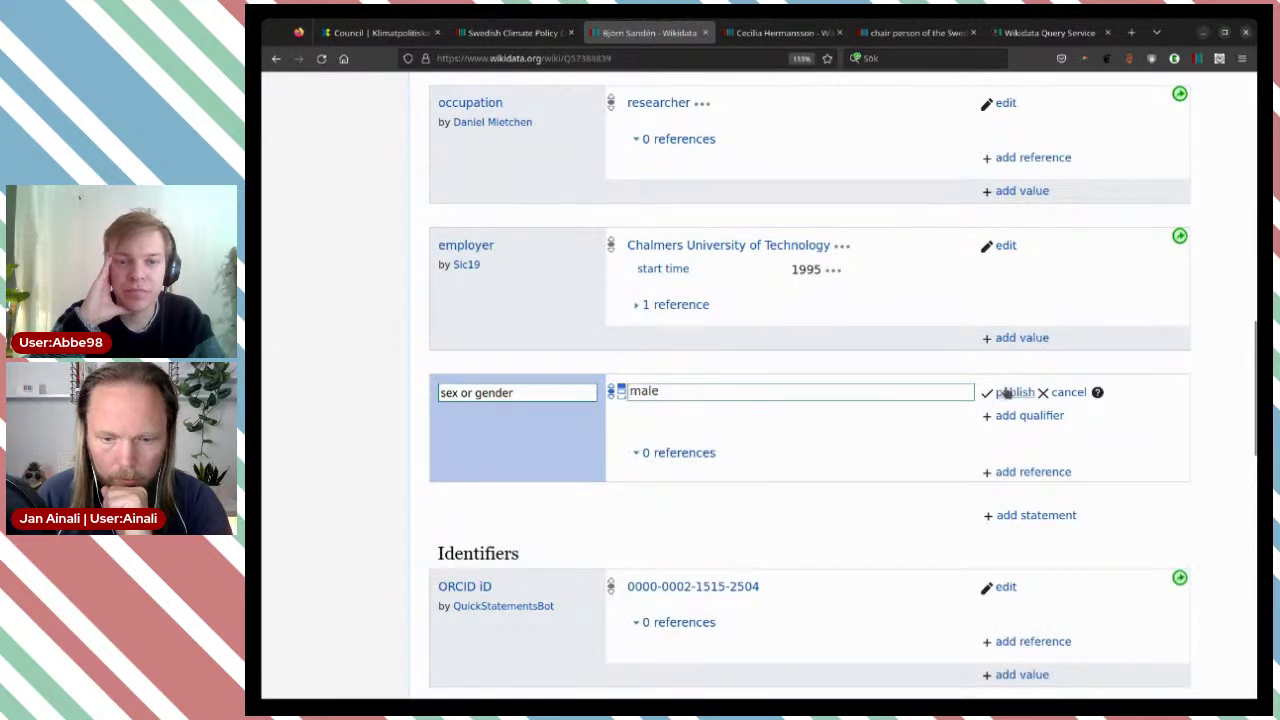
left_click(1008, 393)
Step: Add a family name statement with the vice chair's surname to the item and publish it
scroll(924, 461, "down", 2)
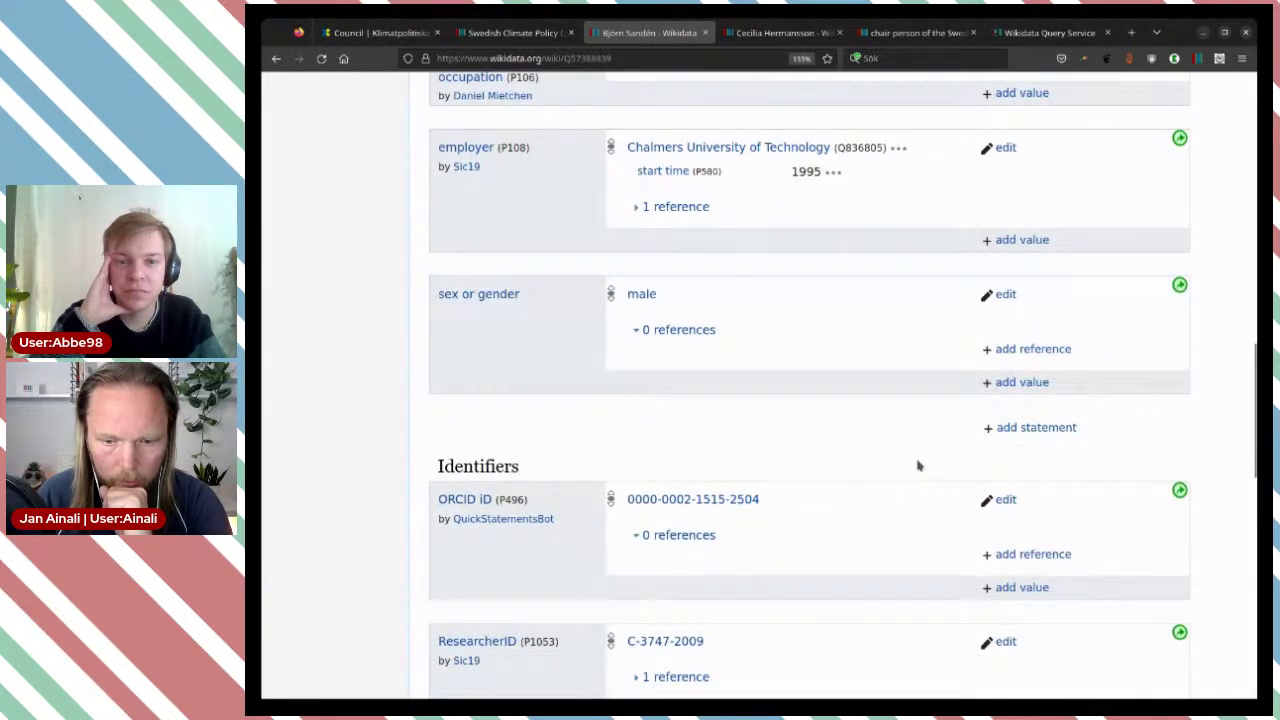
left_click(1015, 428)
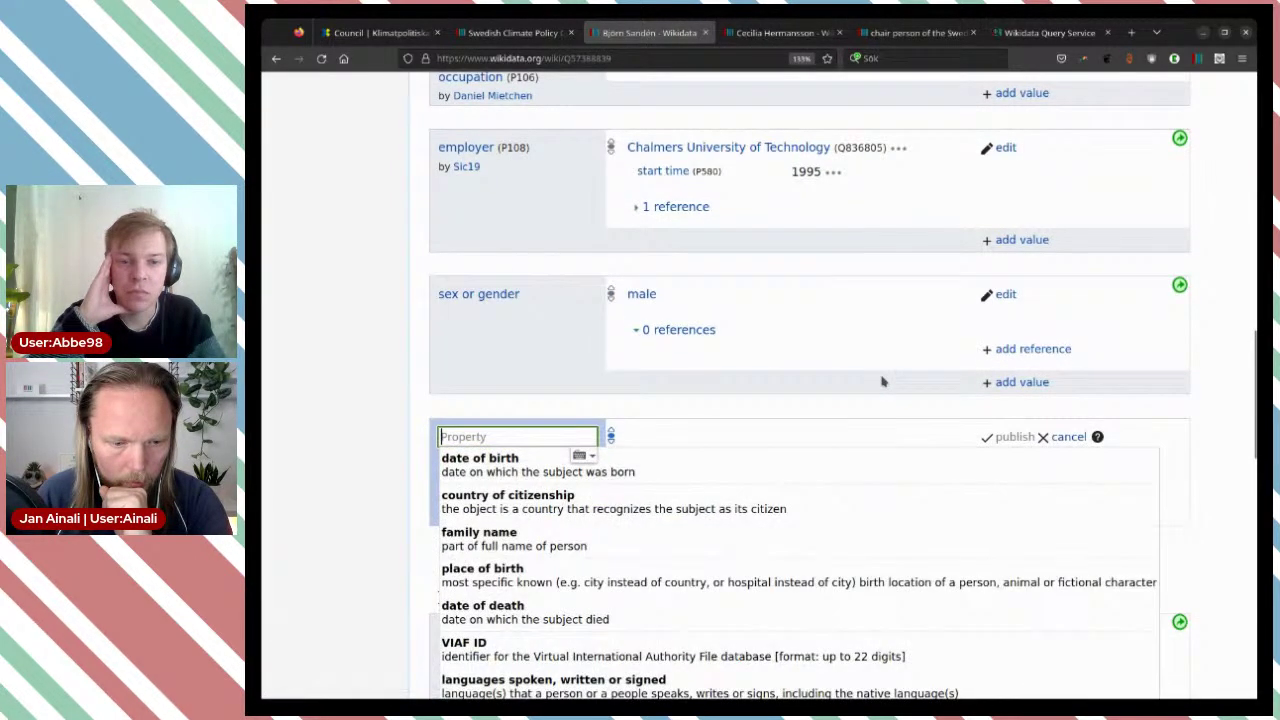
scroll(380, 400, "down", 4)
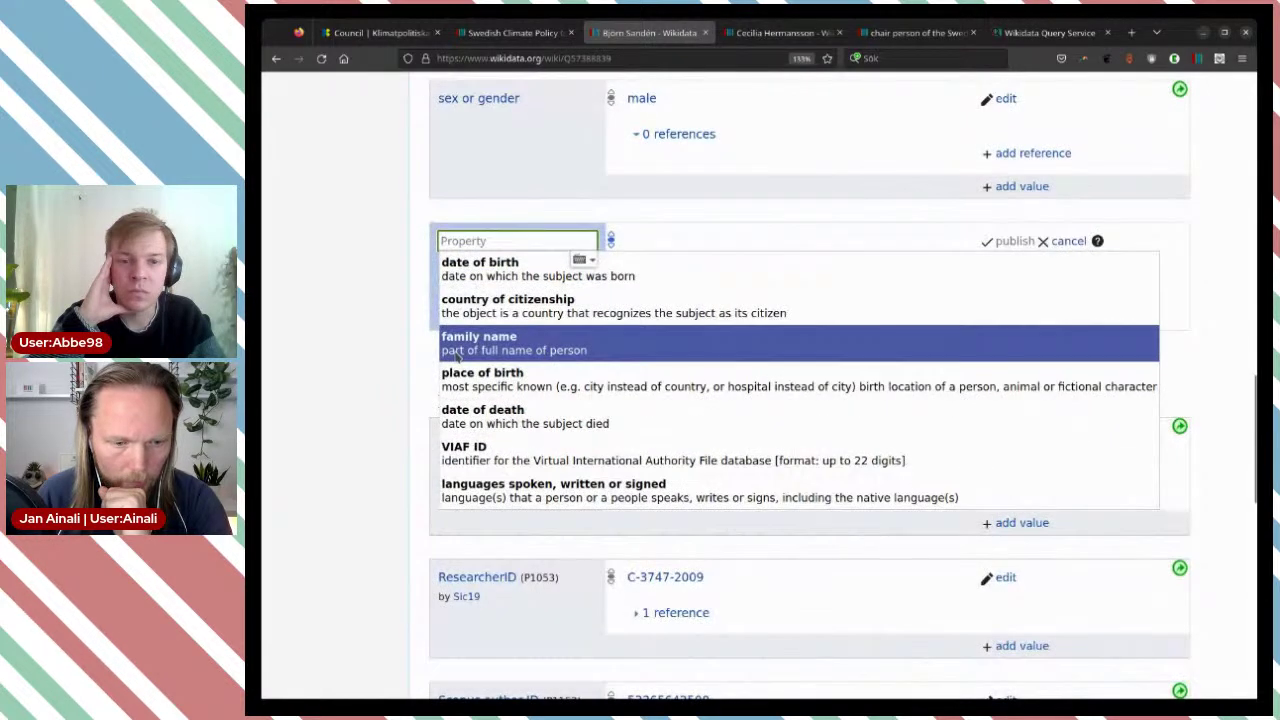
left_click(762, 350)
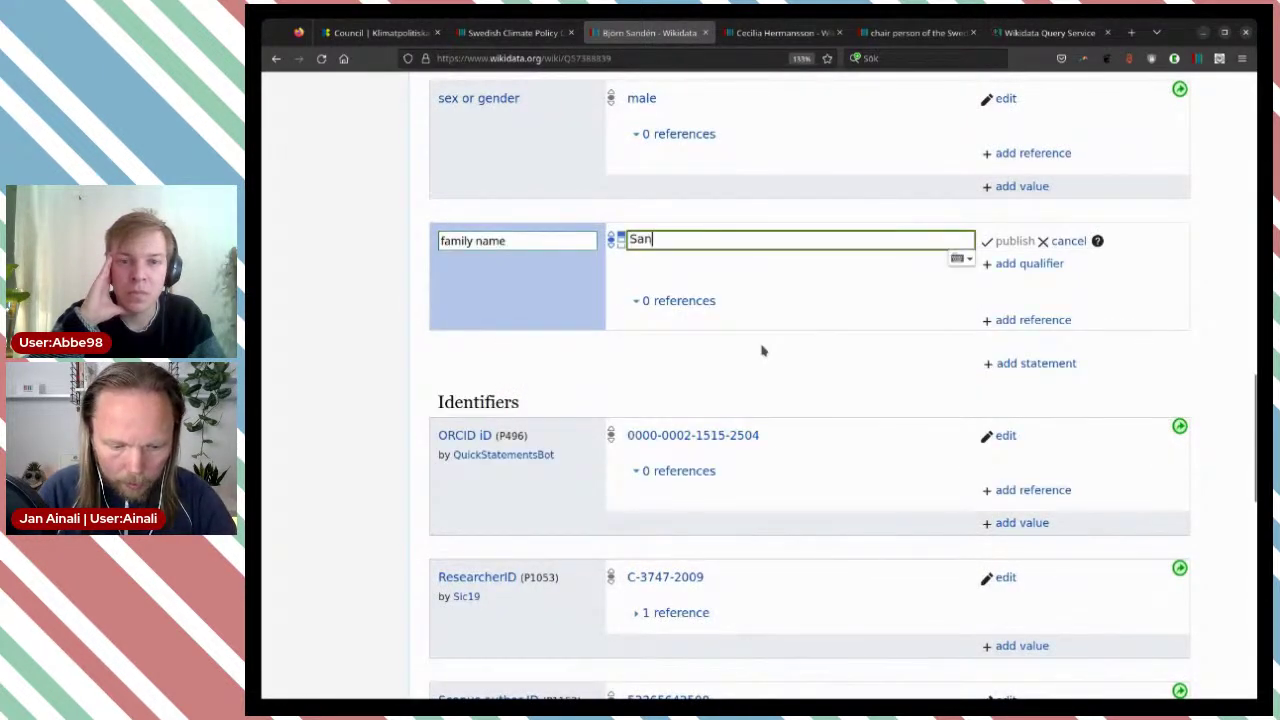
type("Sandé")
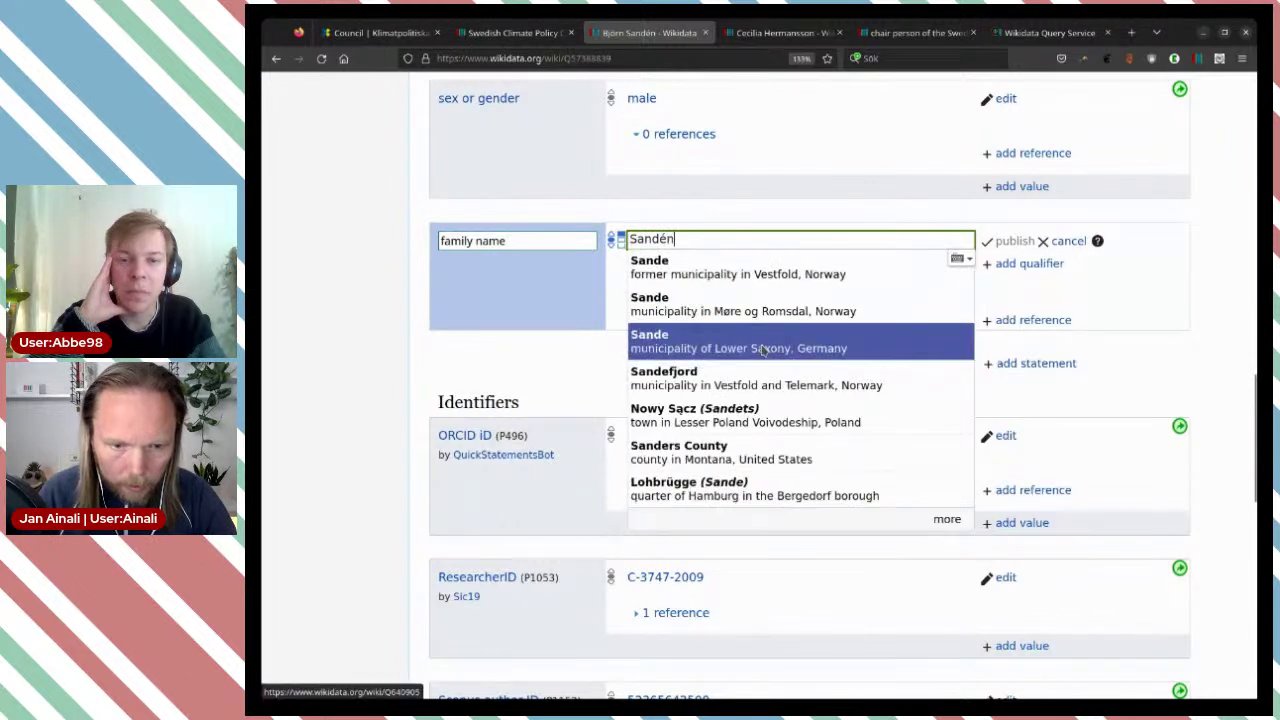
type("n")
left_click(705, 272)
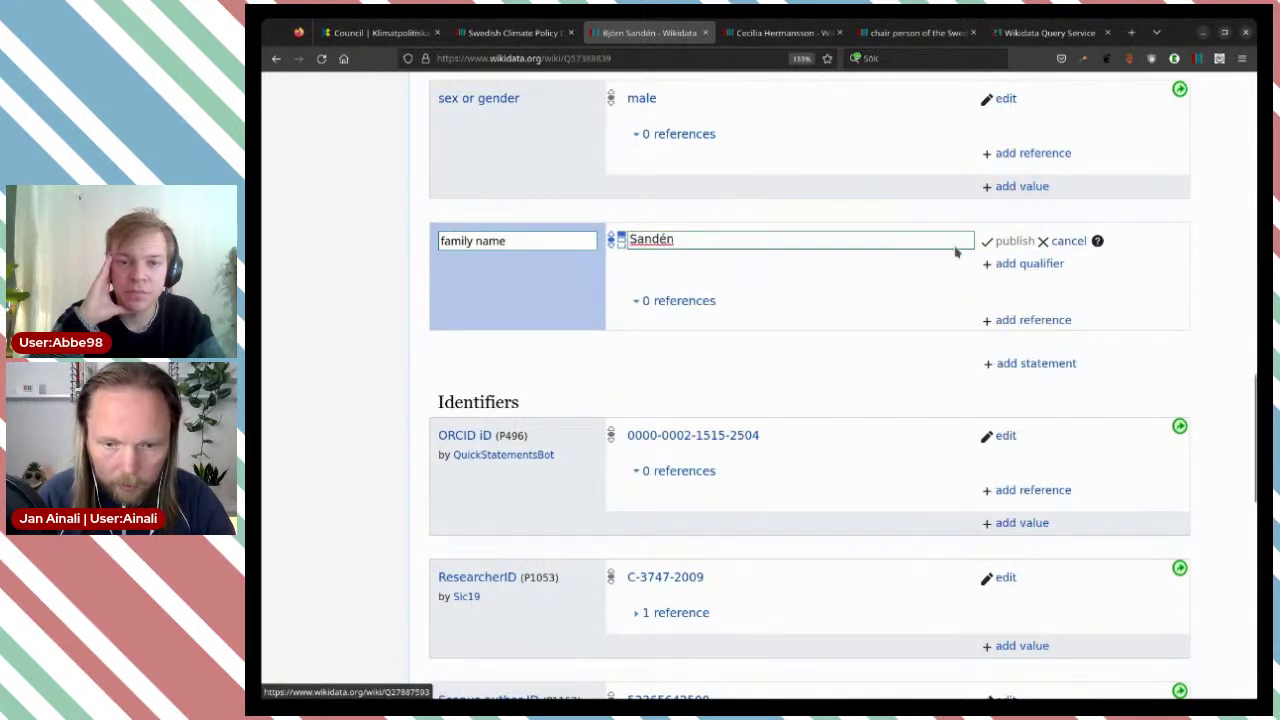
left_click(1015, 241)
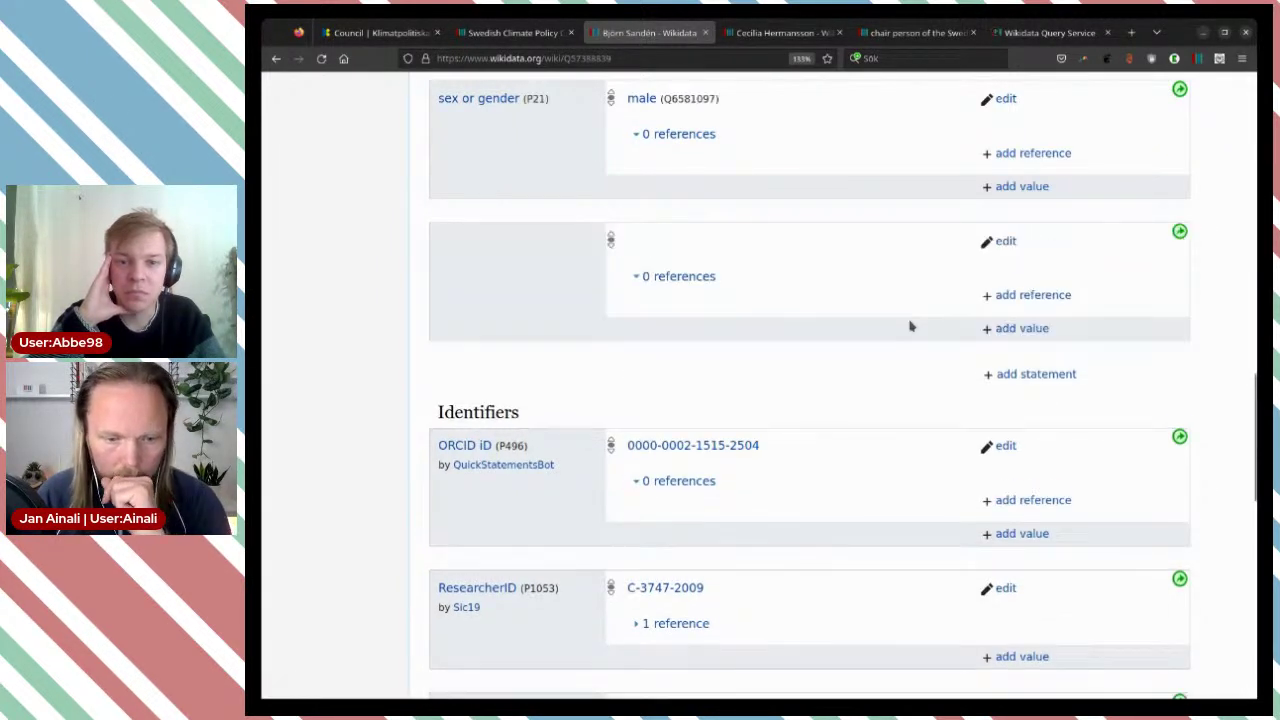
Step: Start a member of statement on the vice chair's item and switch to the Swedish Climate Policy Council item
scroll(910, 325, "down", 10)
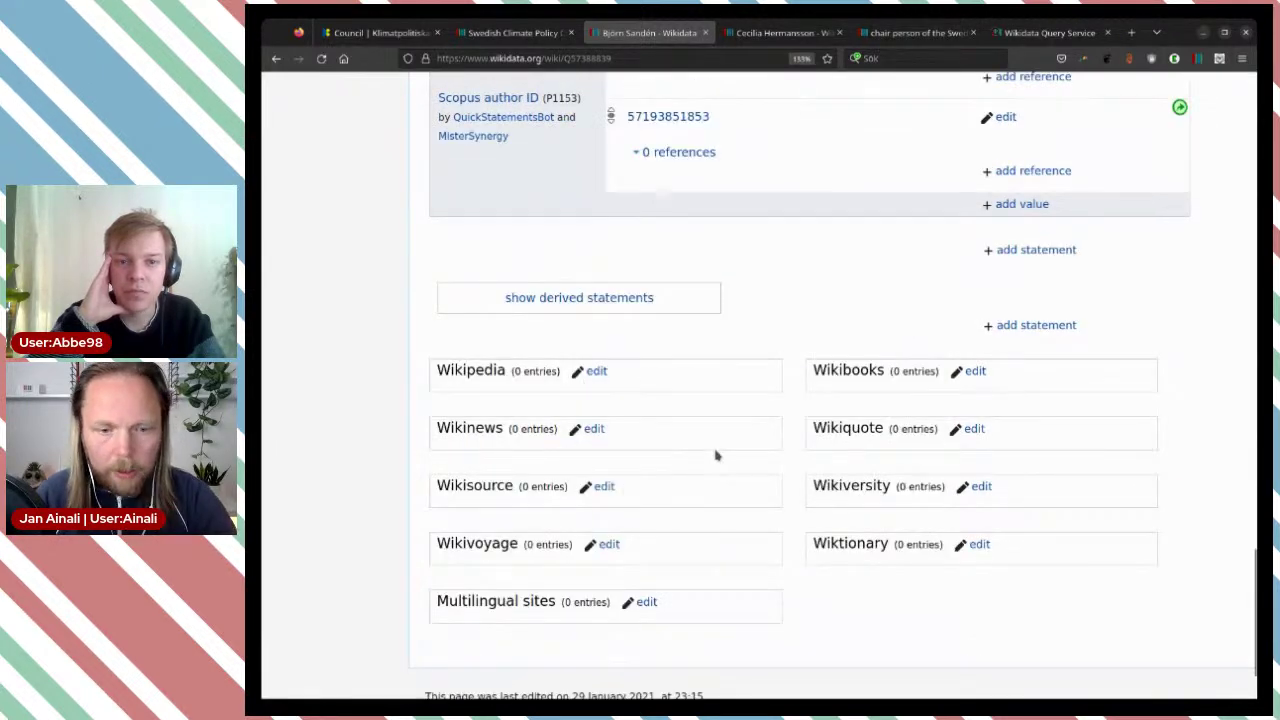
scroll(715, 454, "up", 10)
scroll(715, 454, "up", 6)
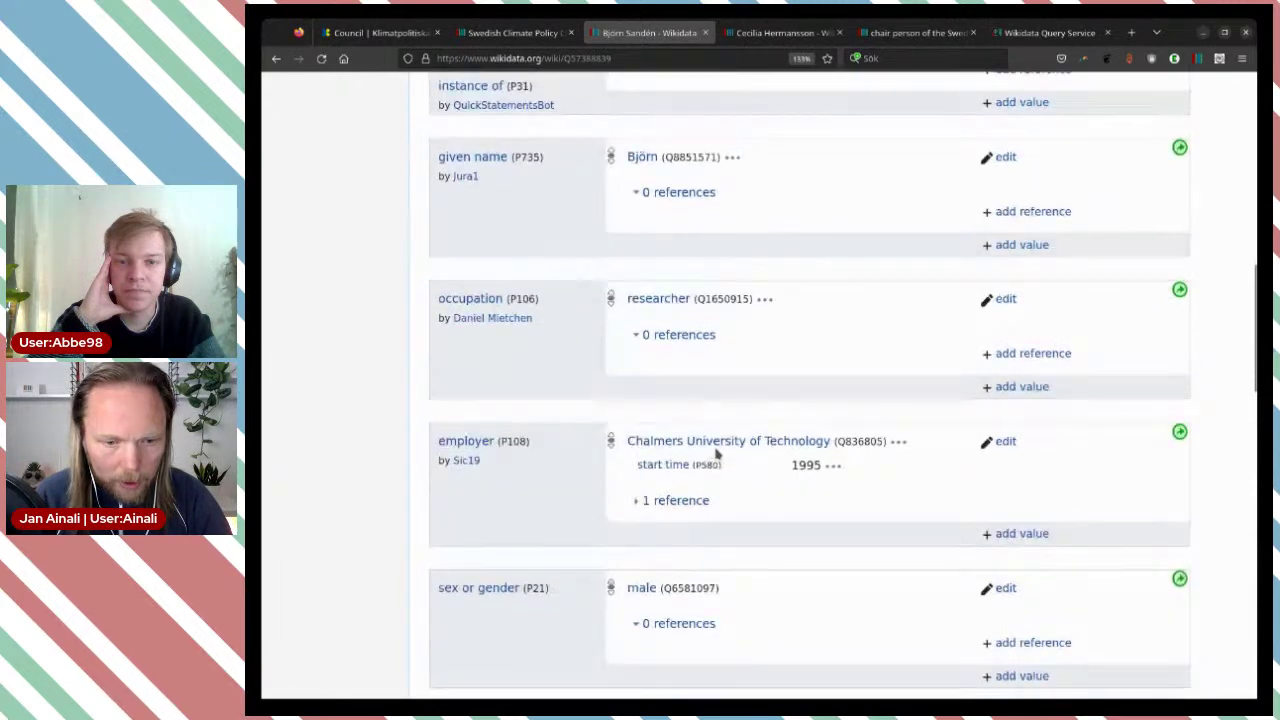
scroll(715, 454, "down", 1)
scroll(715, 454, "down", 3)
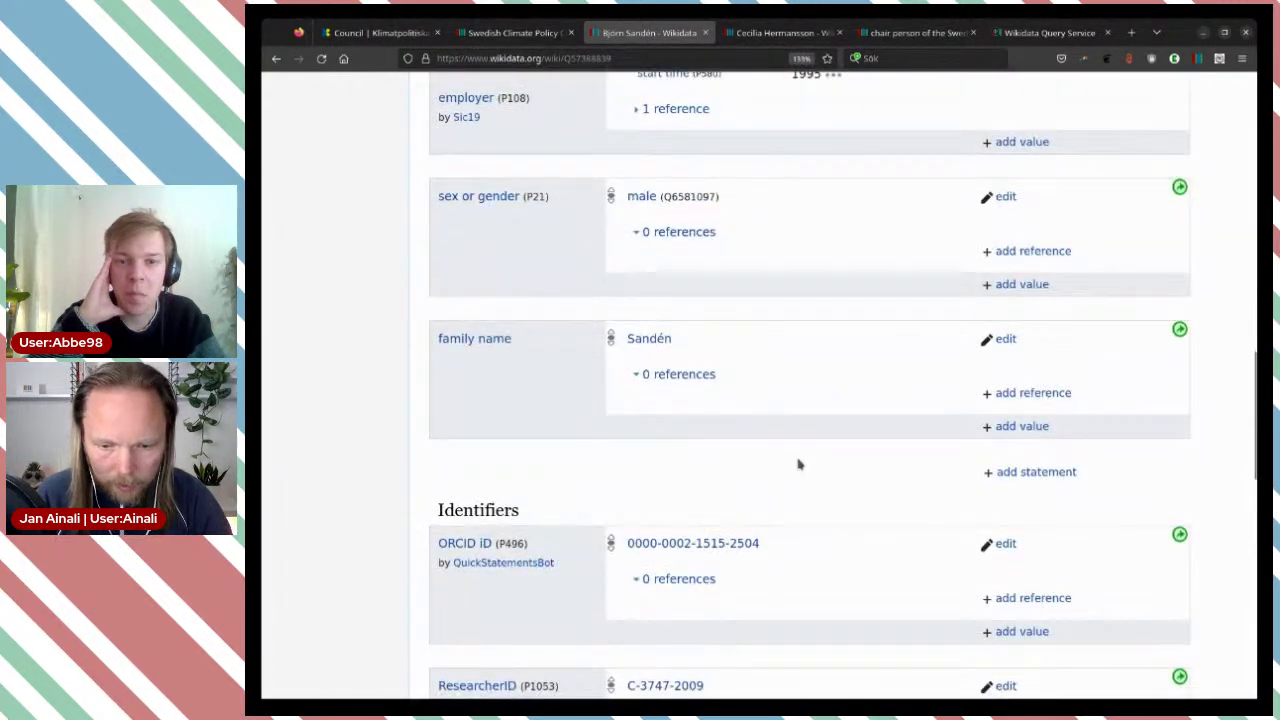
left_click(1014, 474)
type("member")
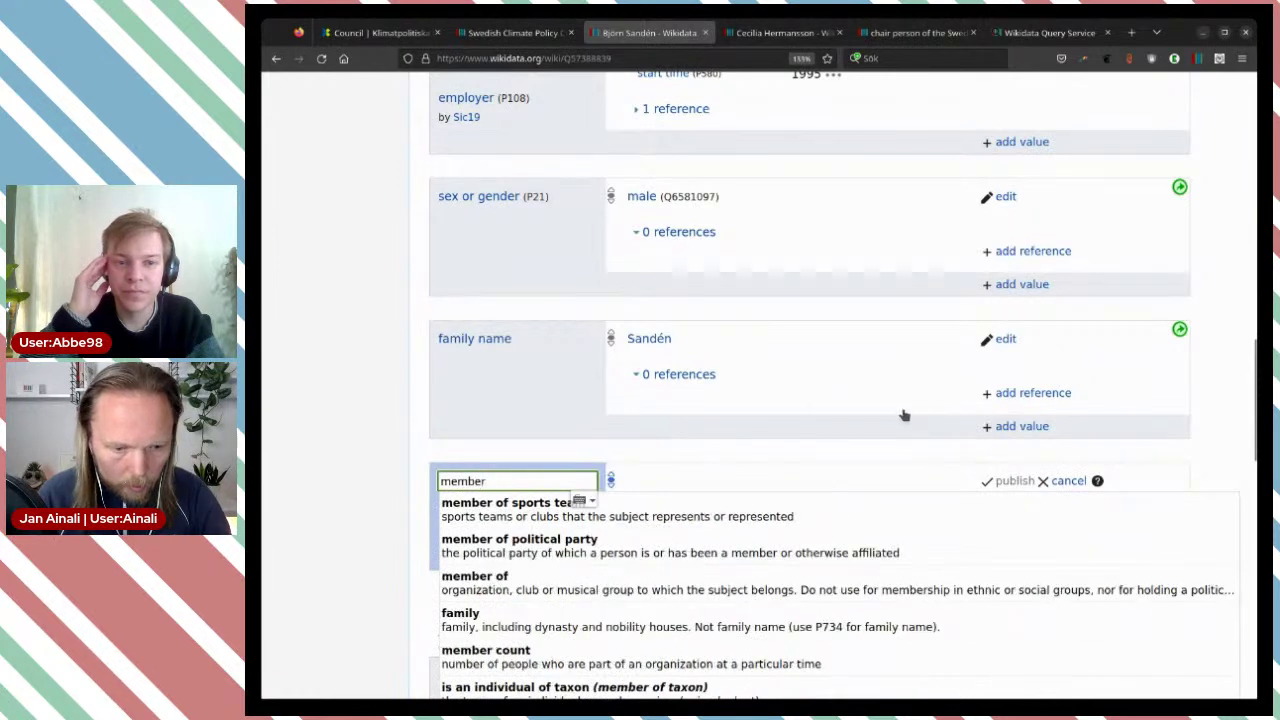
scroll(643, 369, "down", 3)
left_click(643, 377)
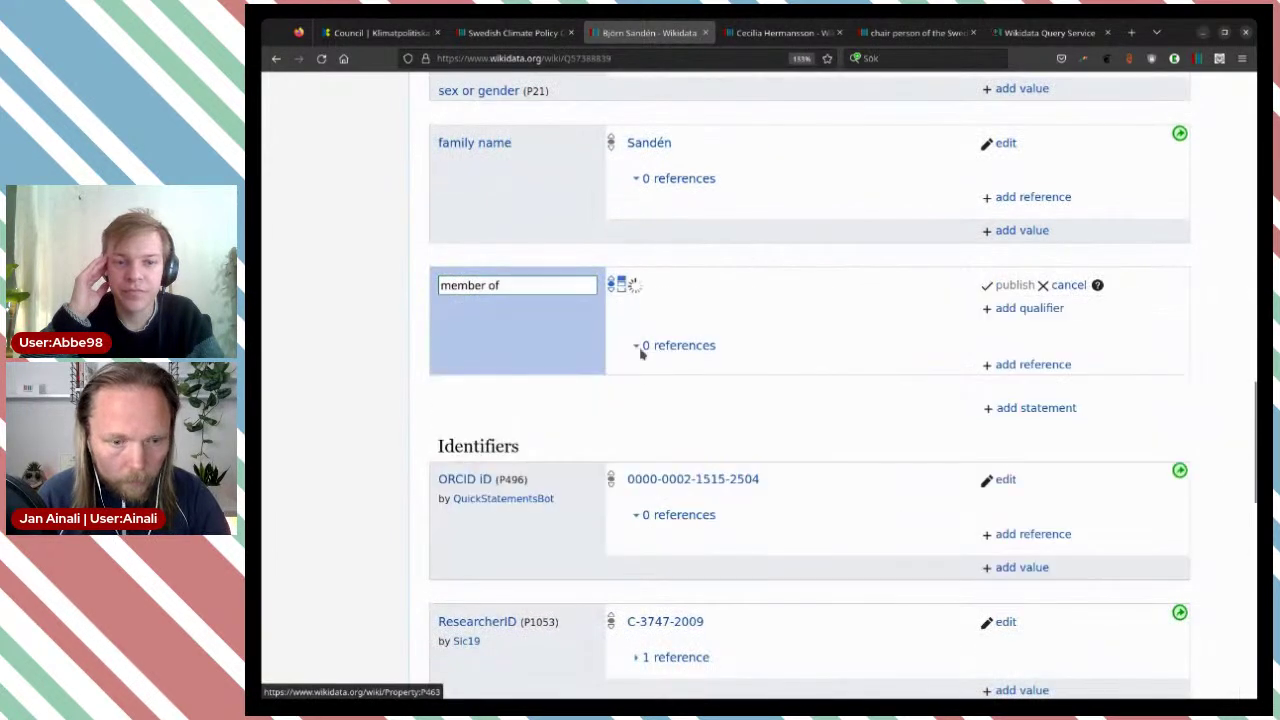
left_click(528, 37)
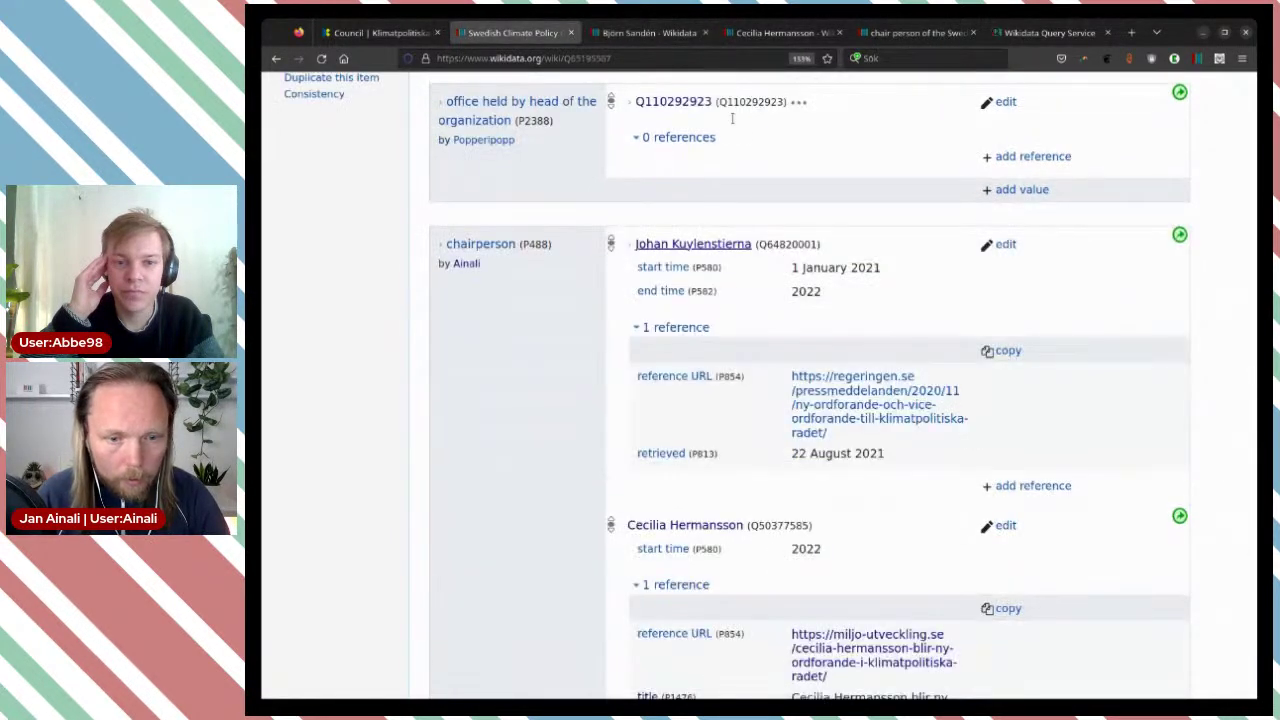
Step: Publish Swedish Climate Policy Council (Q65195567) as the member of value on the vice chair's item, using the ID from the council's item
double_click(585, 59)
key("ctrl+c")
key("ctrl+Tab")
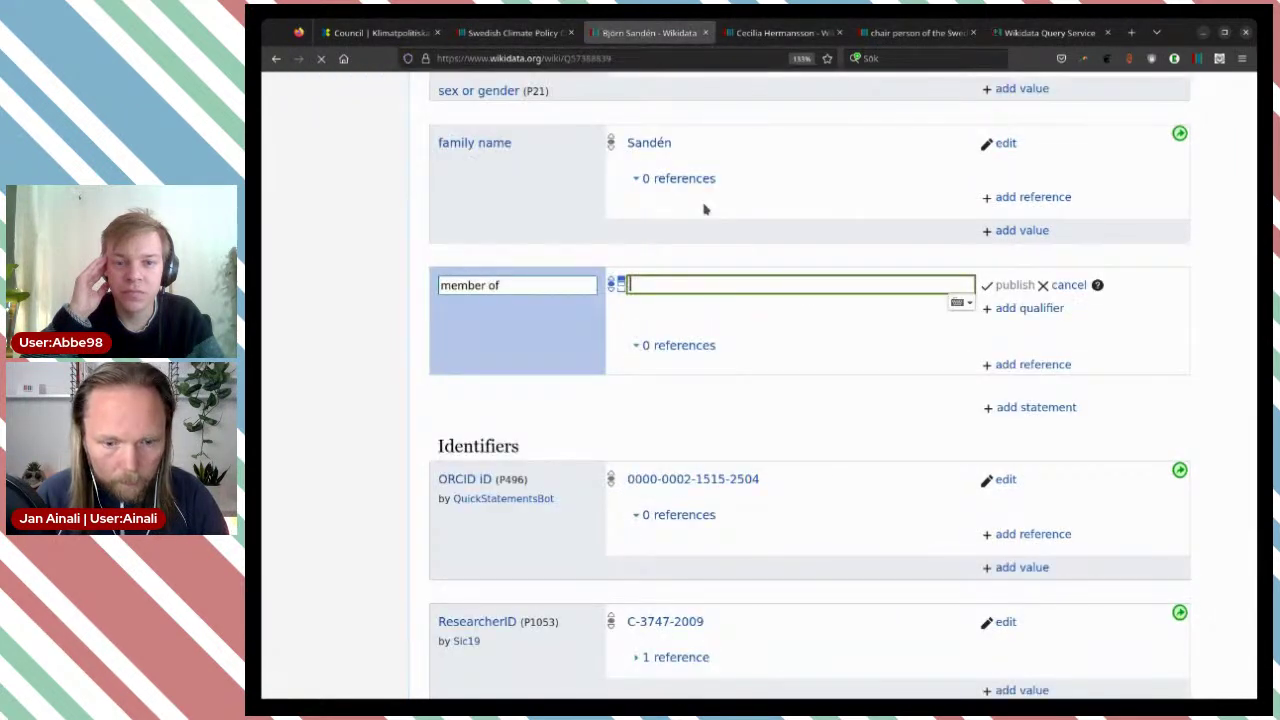
key("ctrl+v")
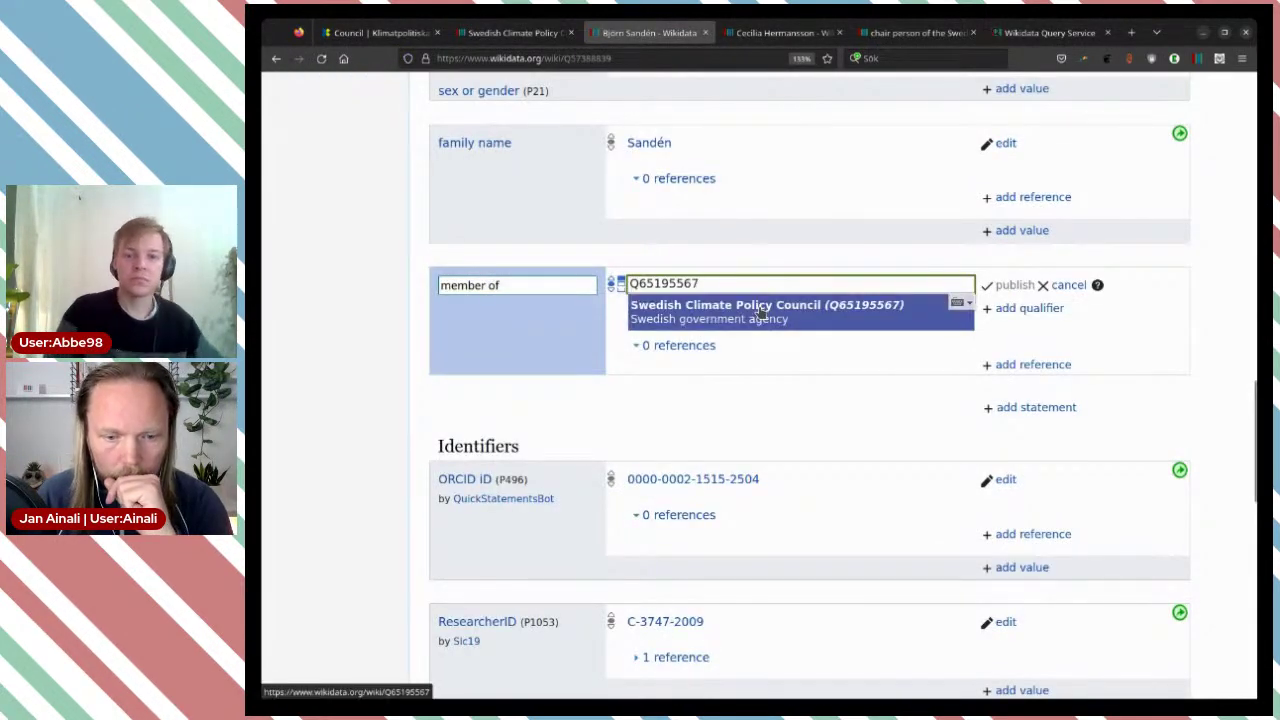
left_click(908, 303)
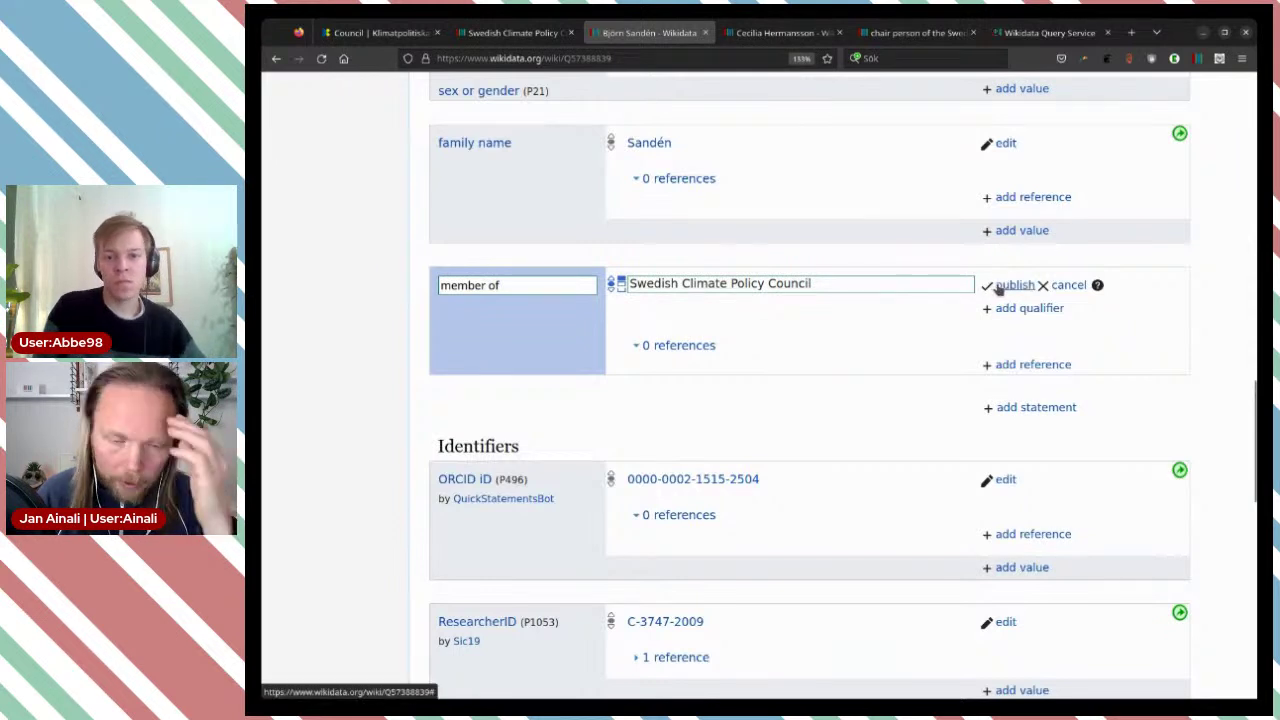
left_click(988, 288)
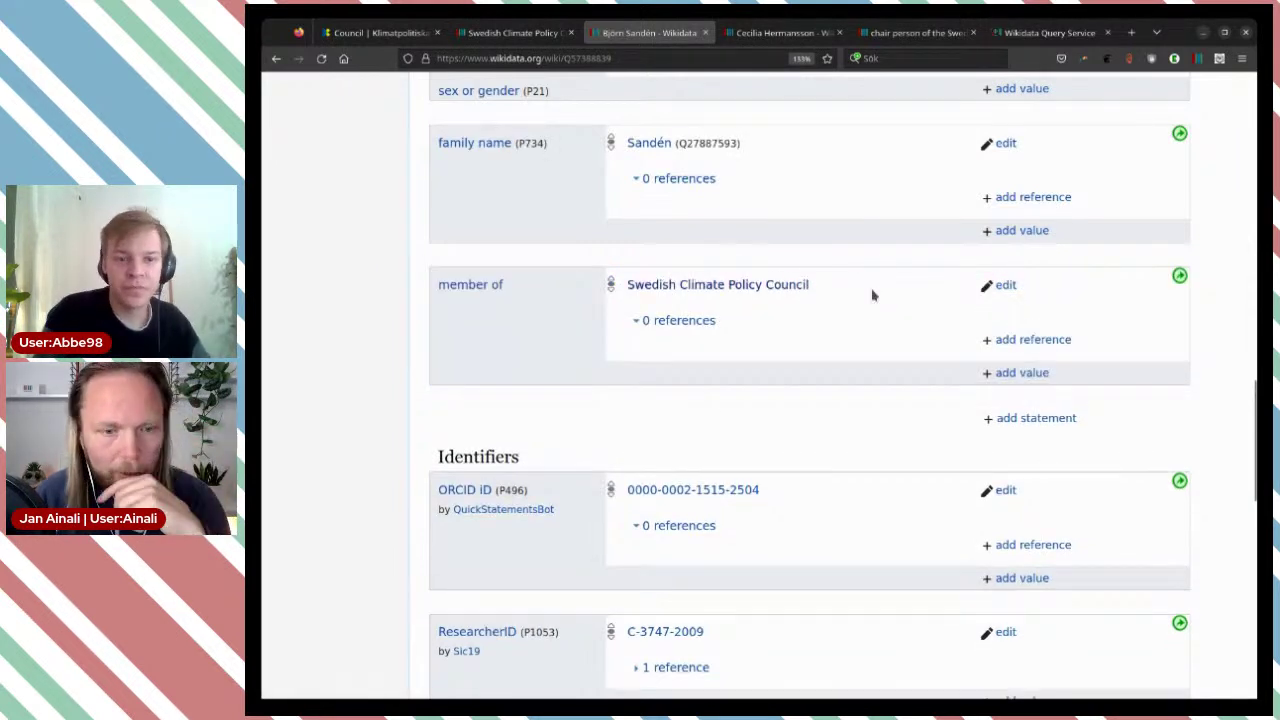
Step: Look up the University of Oslo political science professor in the council's member list, then search Wikidata for her name and open her item
left_click(388, 33)
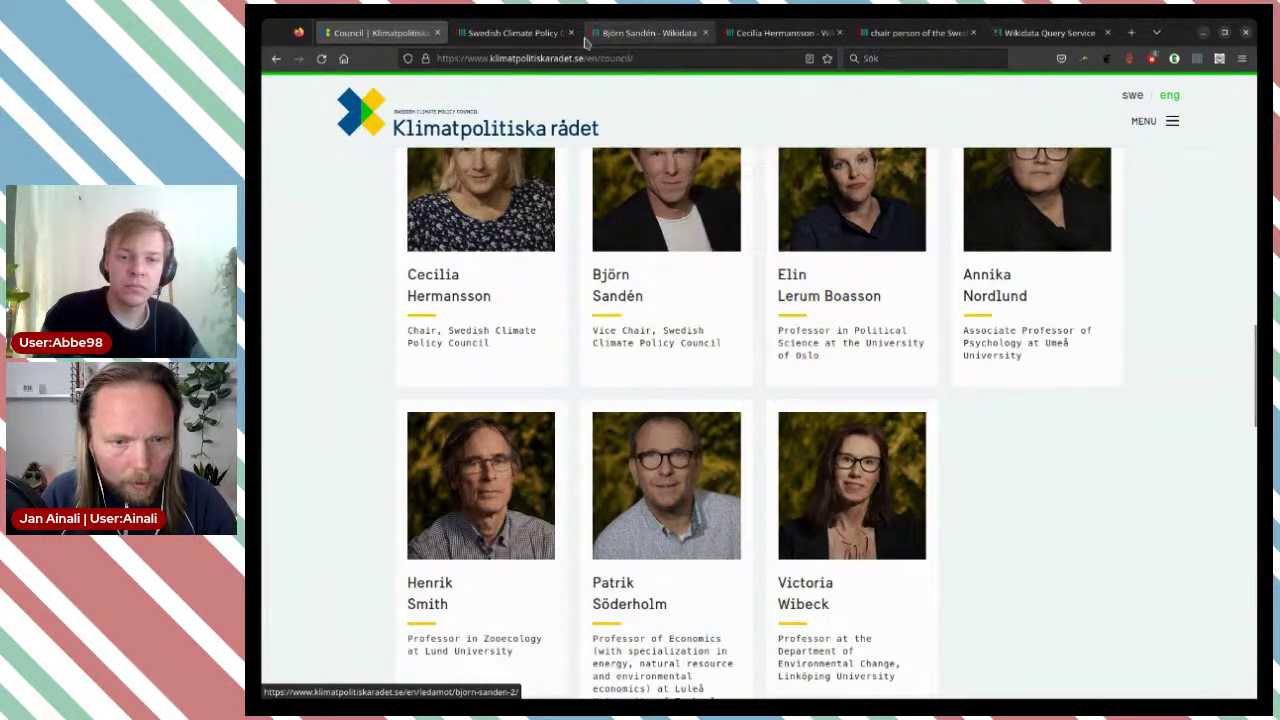
left_click(643, 33)
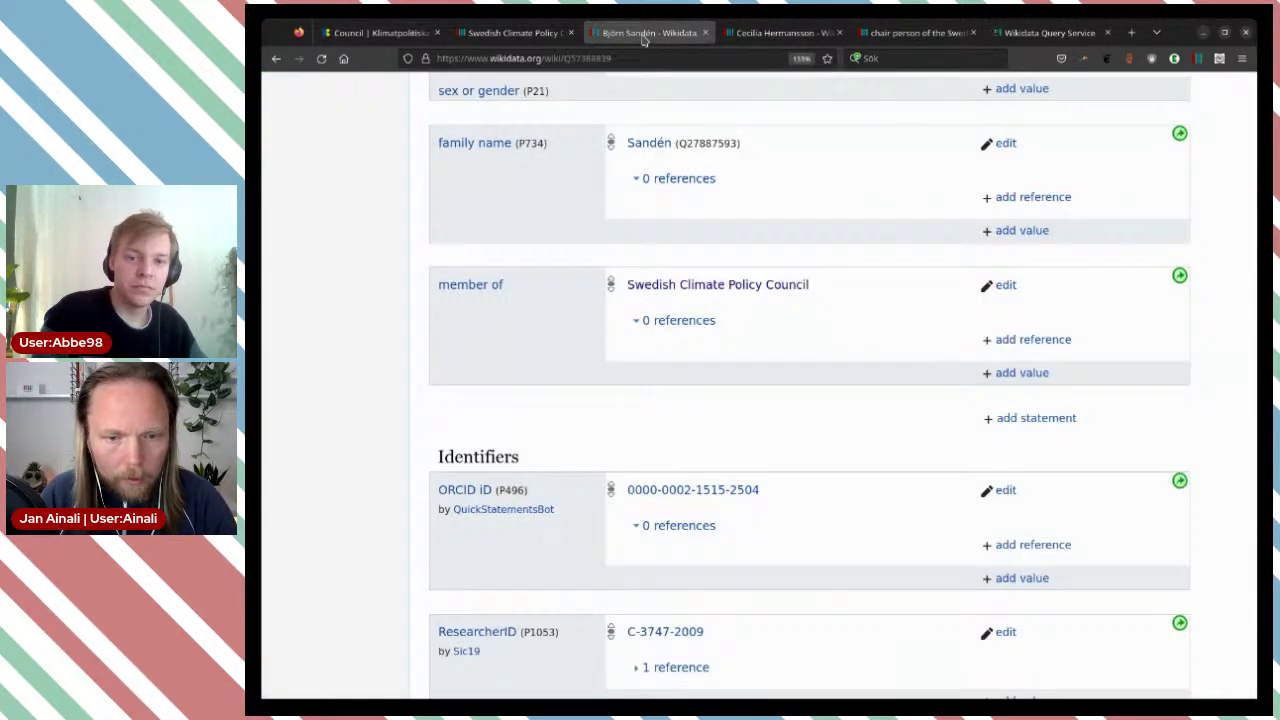
scroll(920, 255, "up", 10)
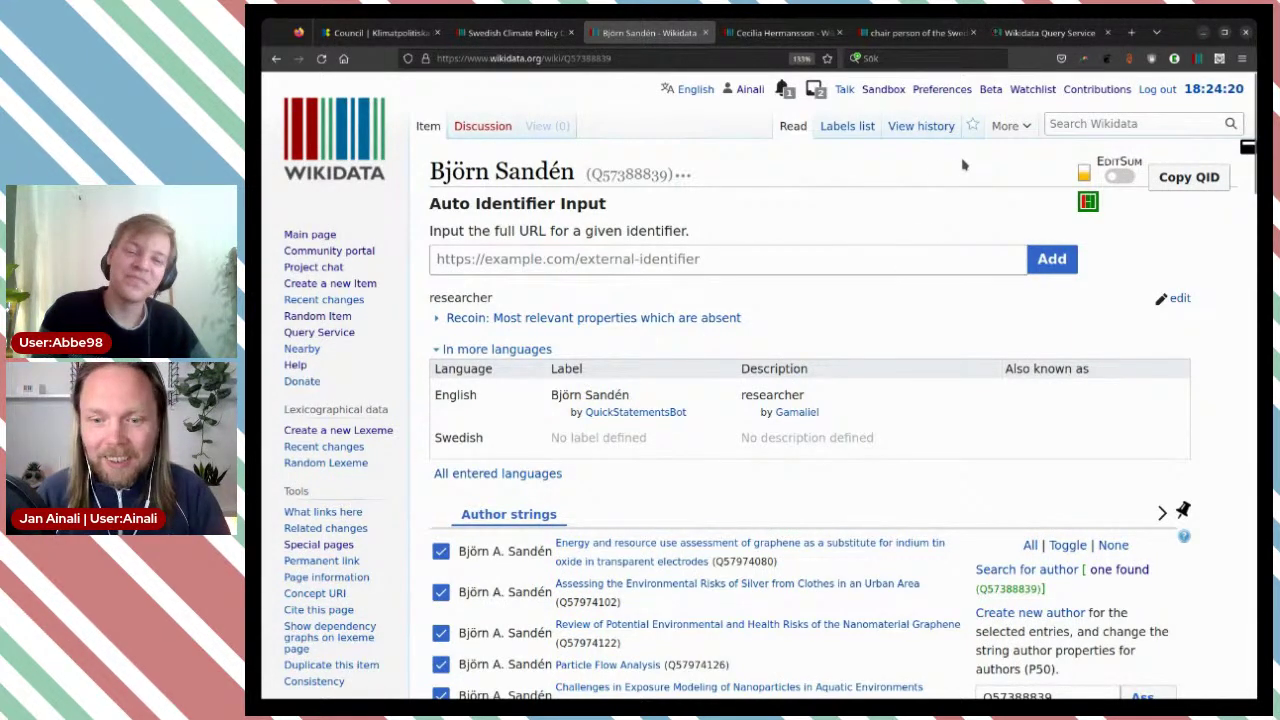
left_click(1008, 126)
left_click(1085, 122)
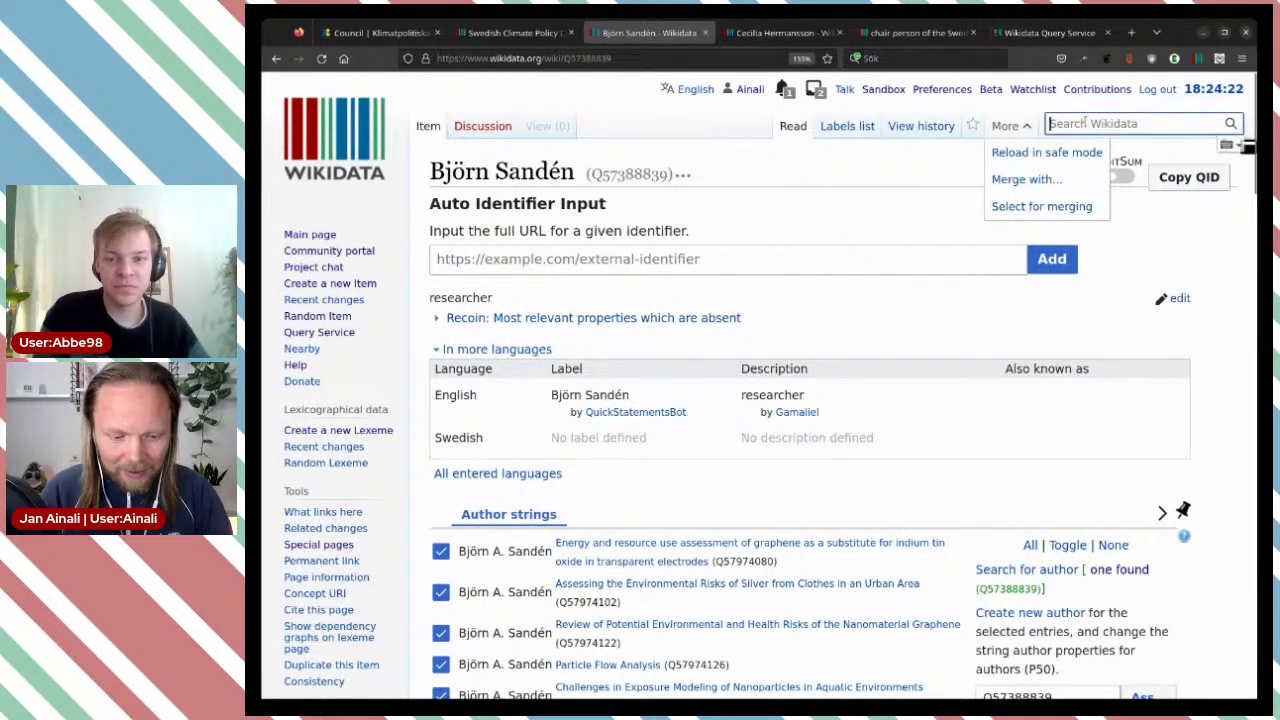
type("Elin")
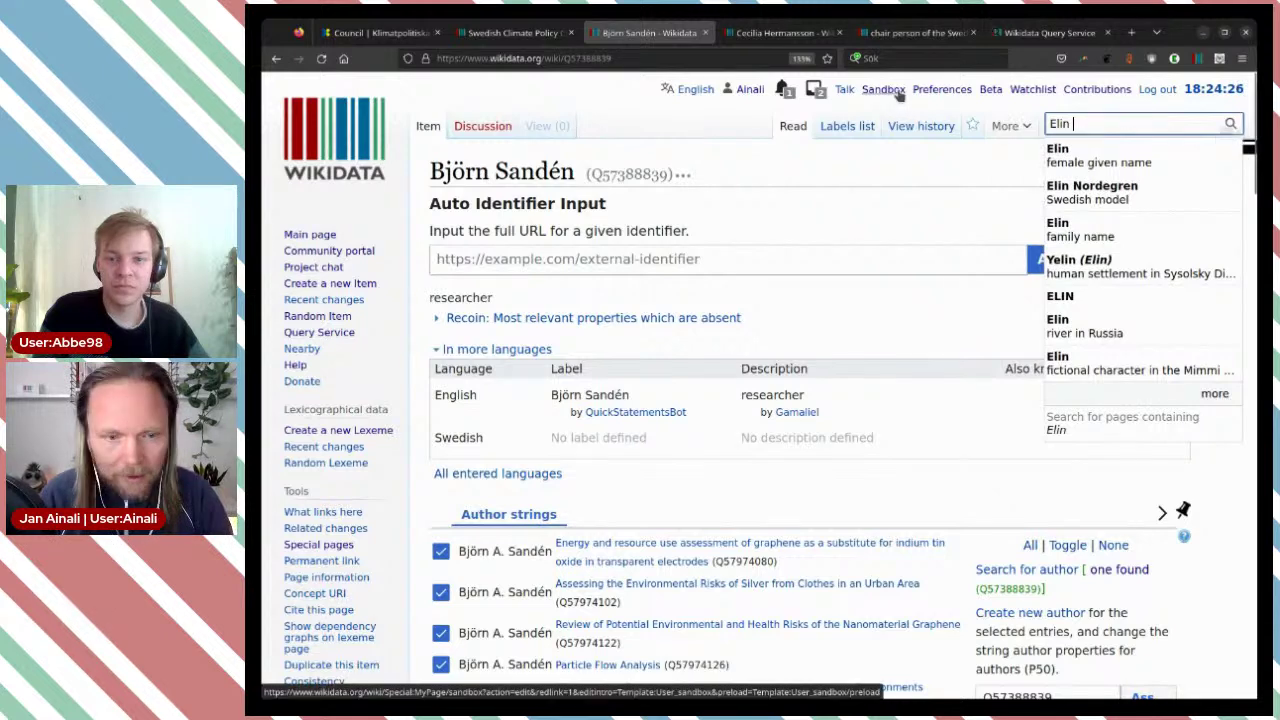
left_click(367, 33)
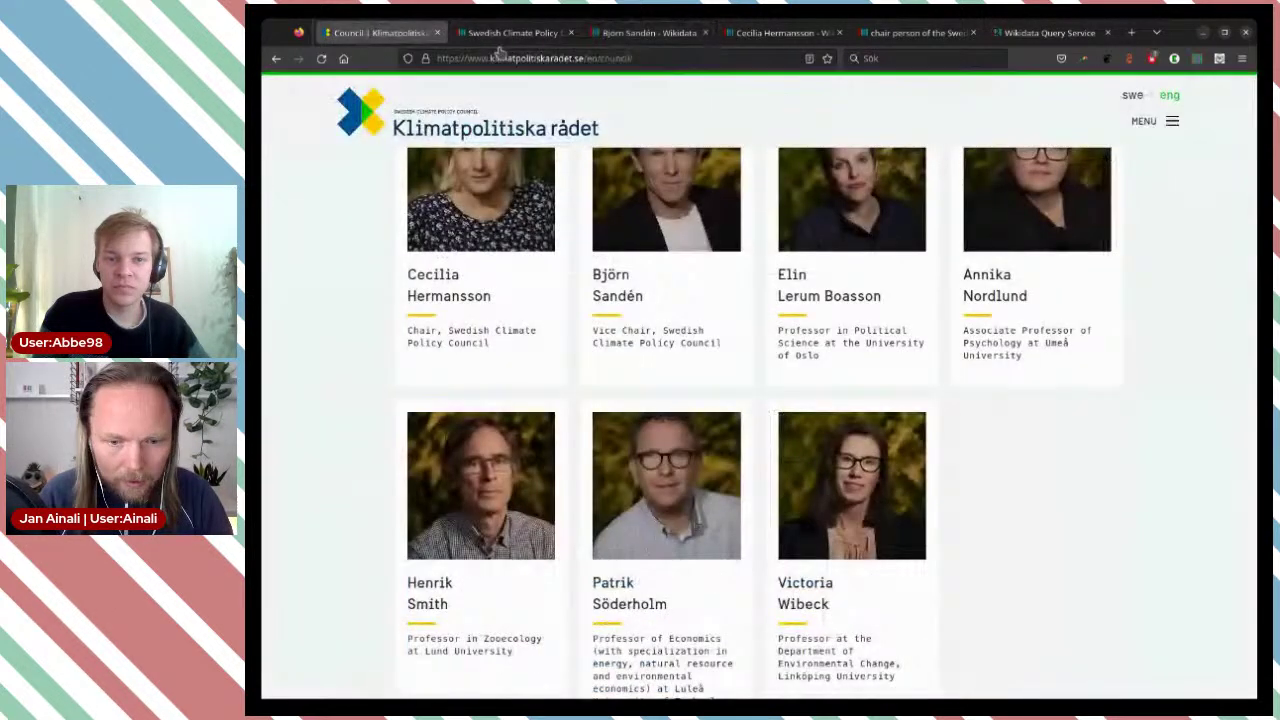
left_click(614, 32)
type("Lerum")
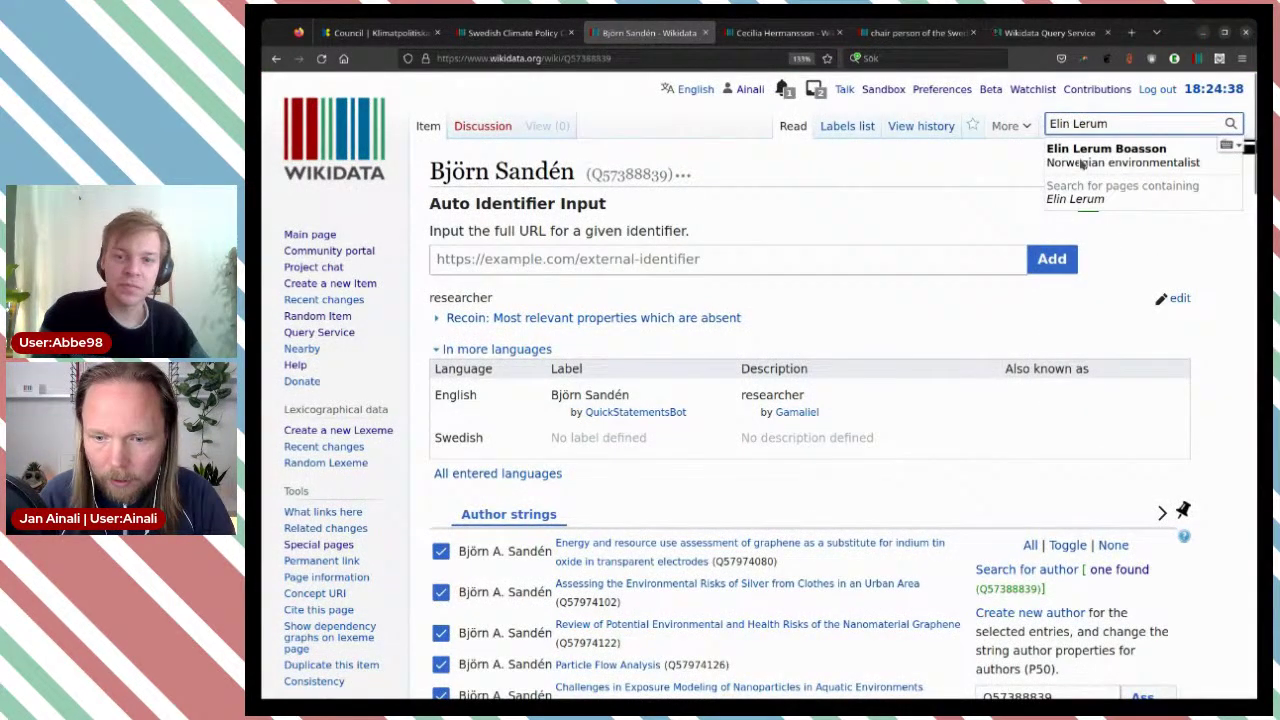
left_click(1082, 163)
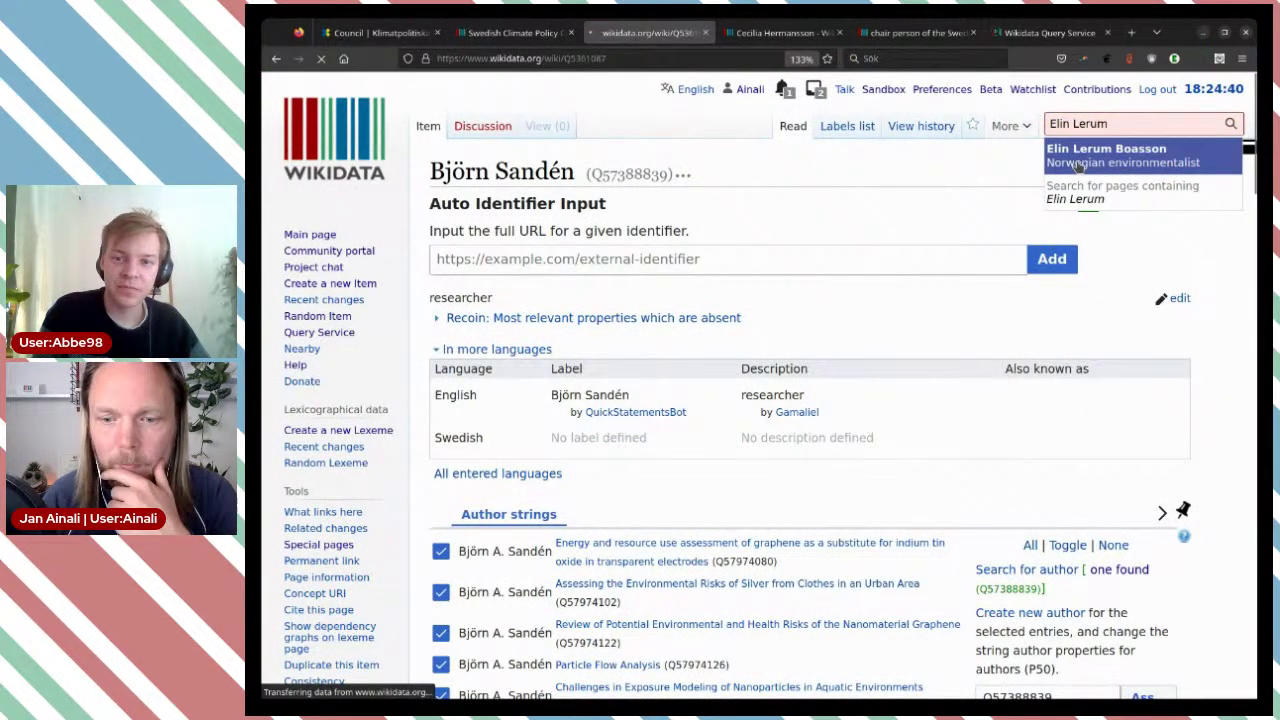
Step: Add a family name statement with the first part of her double surname, qualify it with series ordinal 1, and publish it
scroll(976, 277, "down", 4)
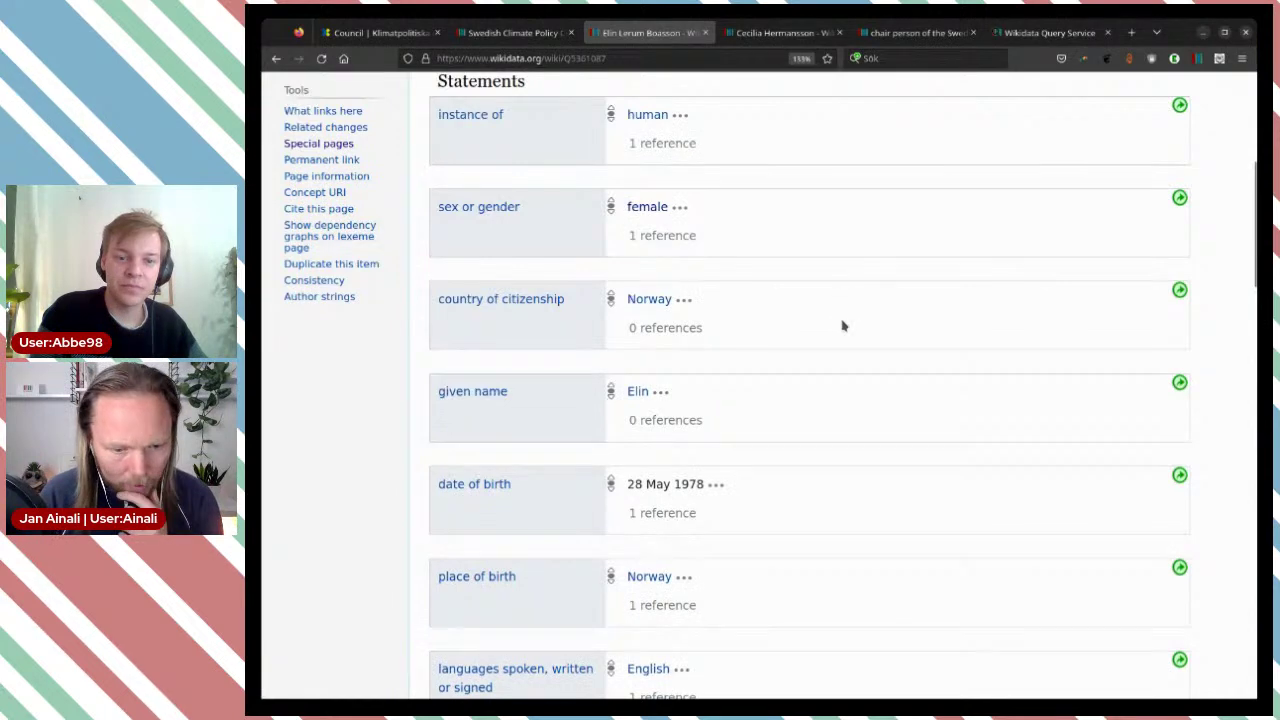
scroll(843, 326, "down", 5)
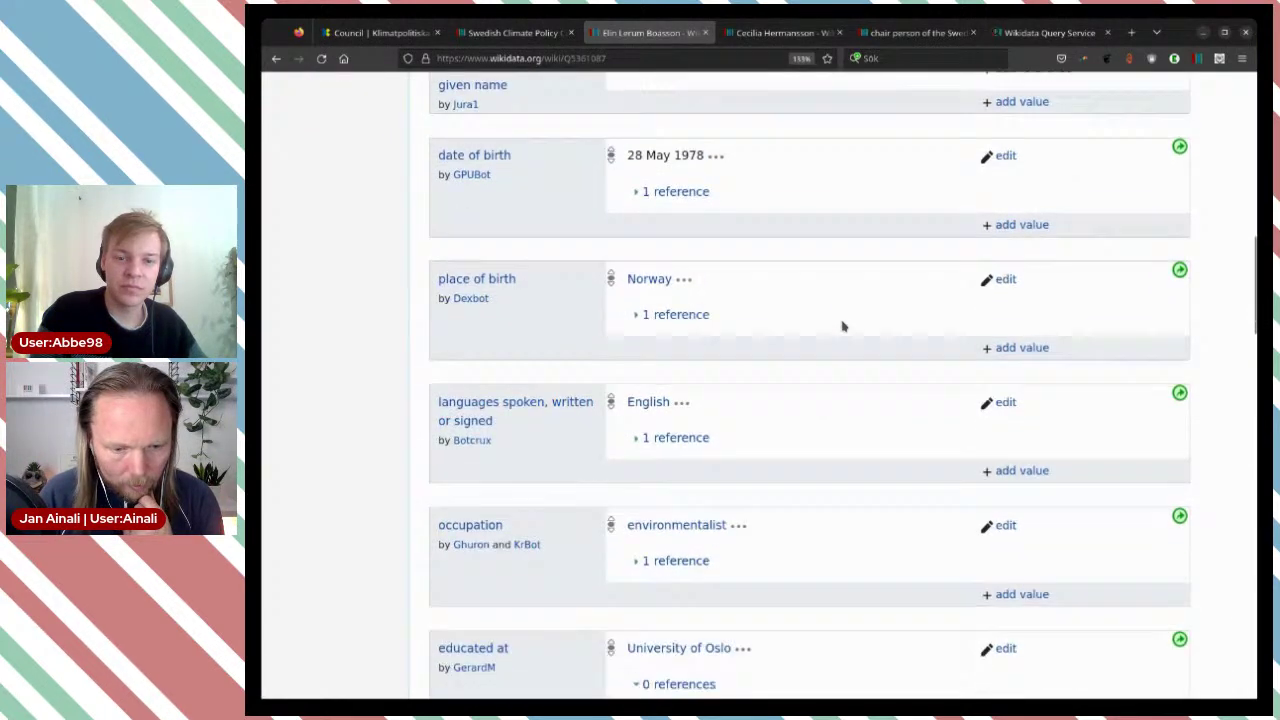
scroll(843, 326, "down", 4)
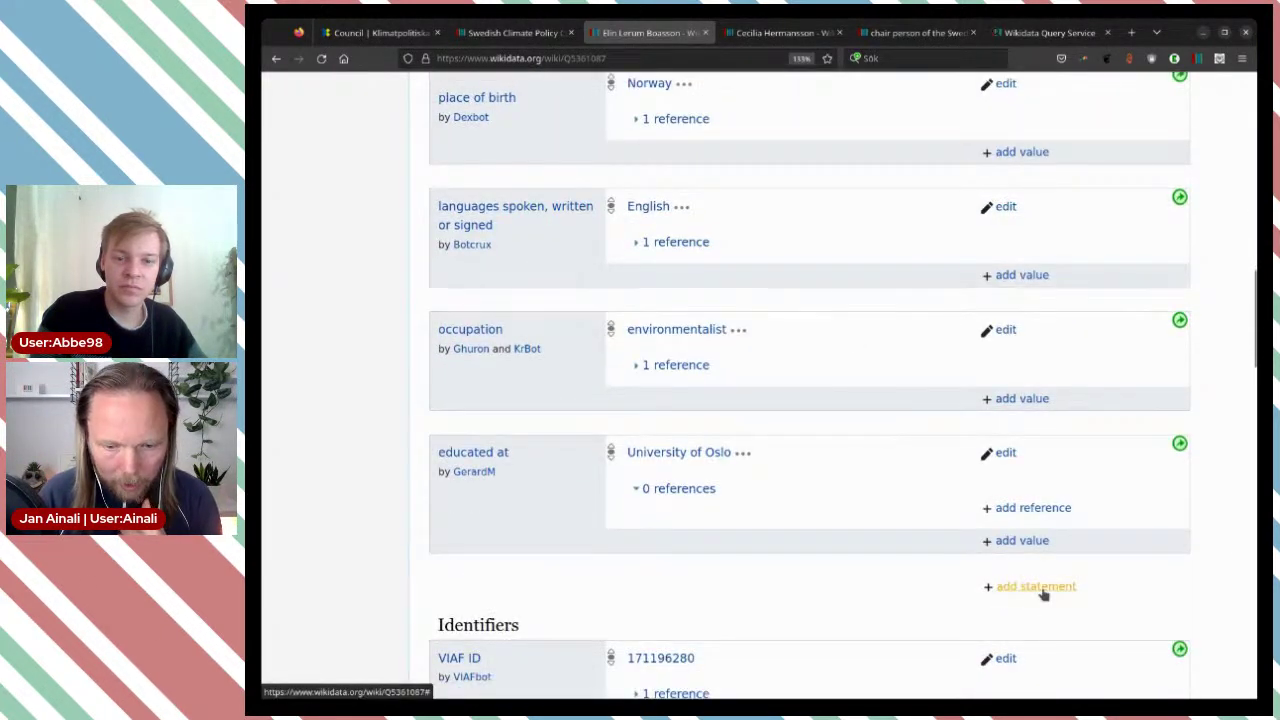
left_click(1038, 587)
scroll(849, 340, "down", 2)
left_click(758, 428)
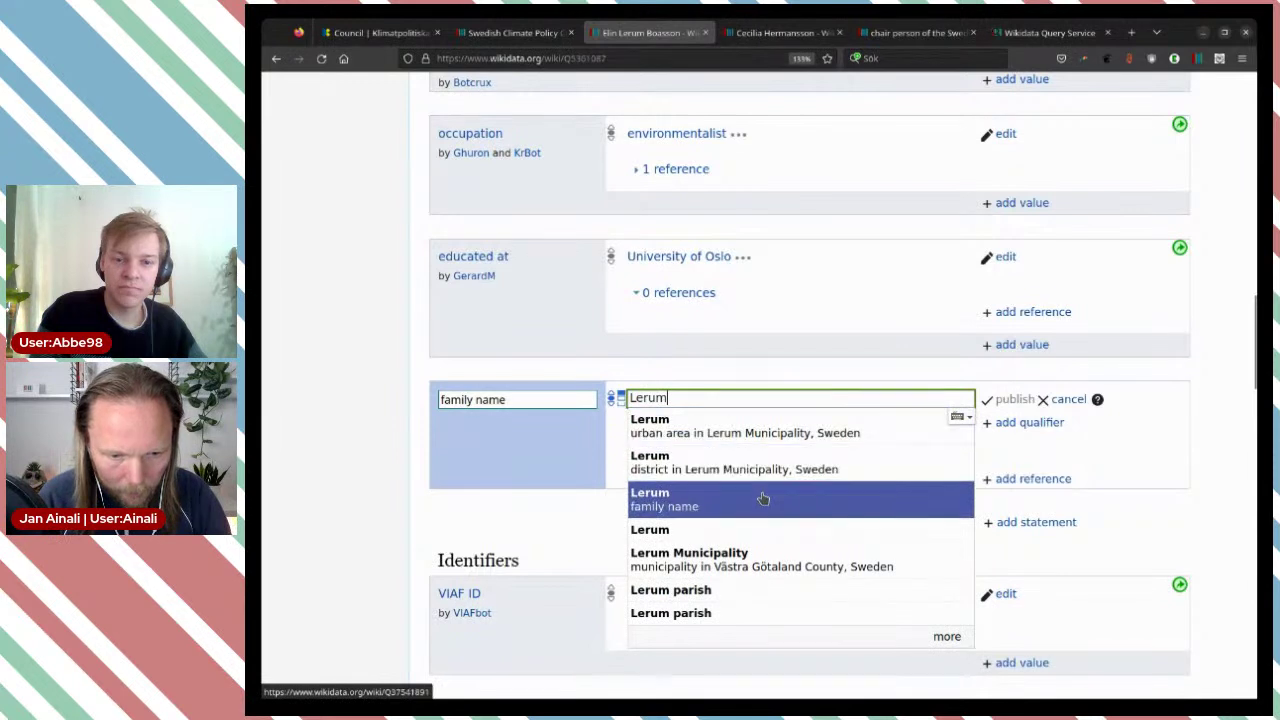
left_click(763, 497)
left_click(1034, 423)
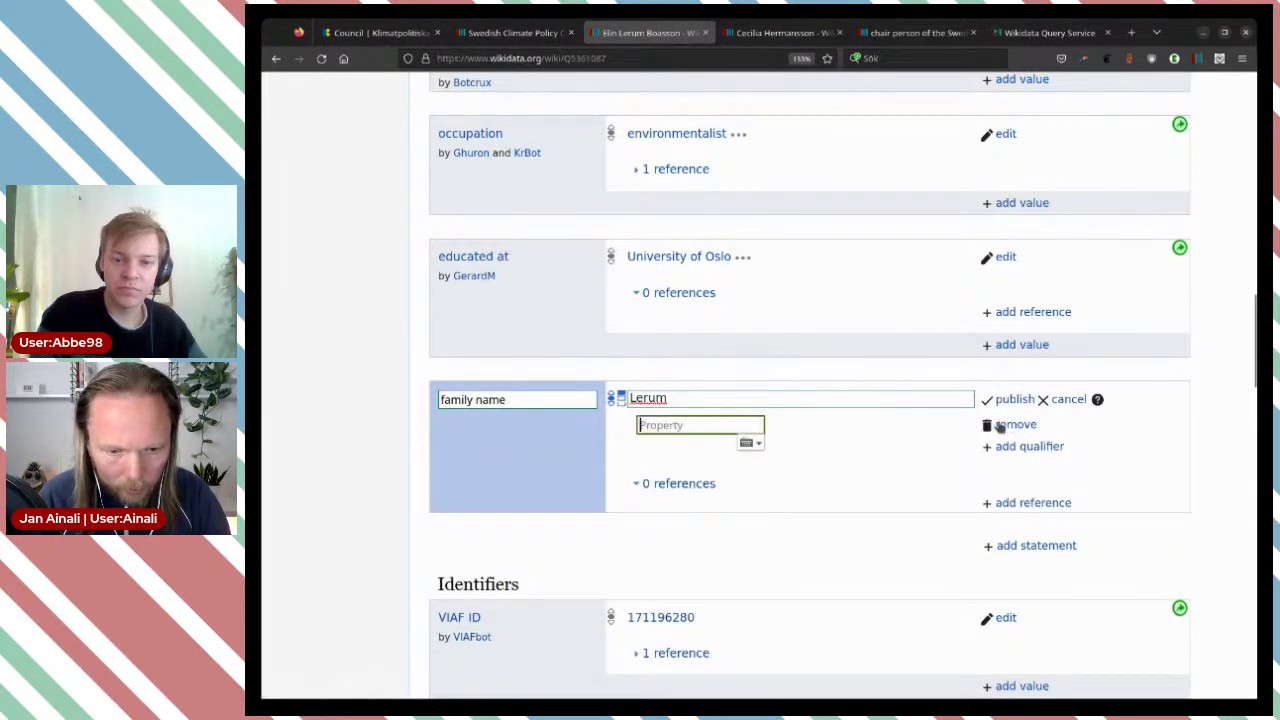
left_click(880, 455)
type("1")
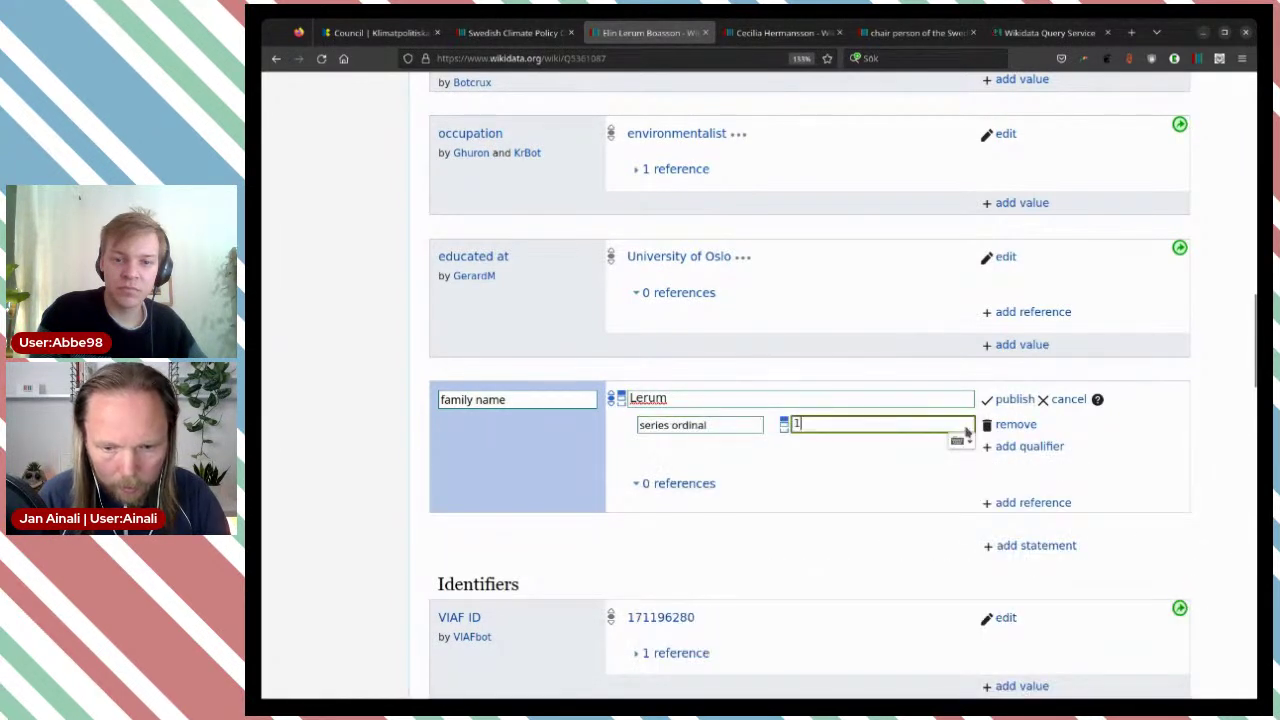
left_click(1014, 401)
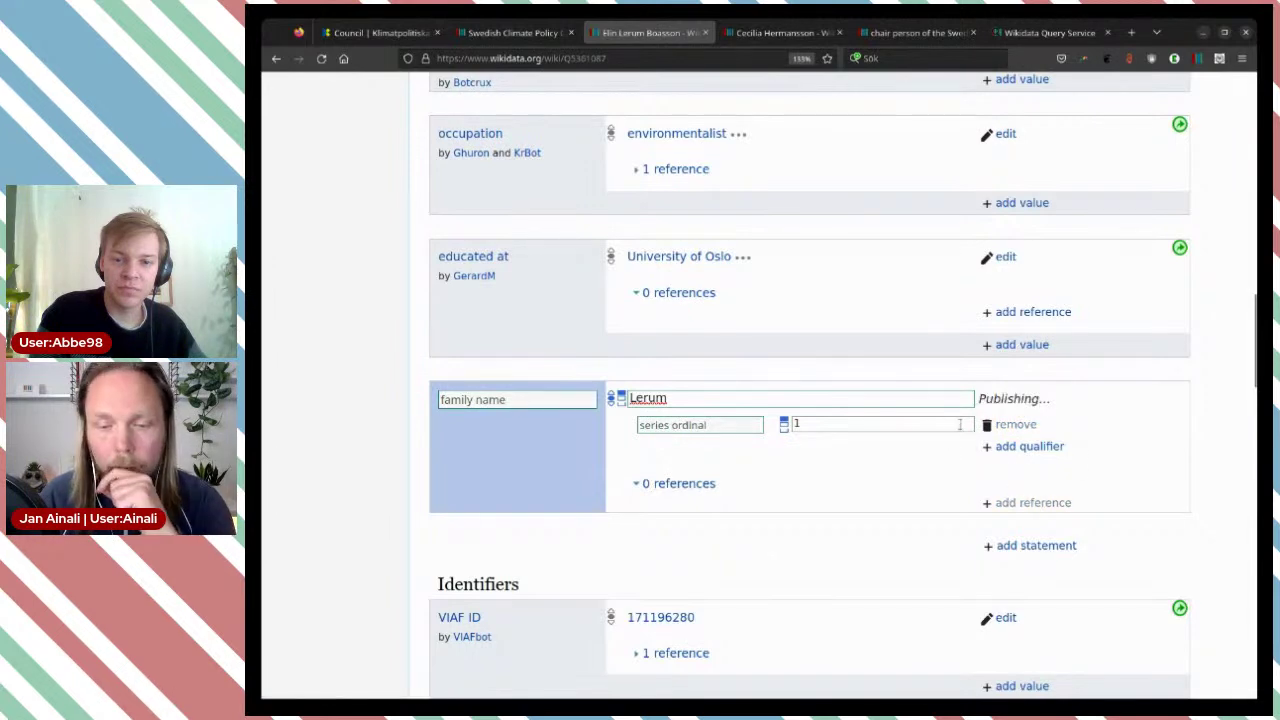
Step: Add the second part of her surname as another family name value, qualify it with series ordinal 2, and publish it
scroll(1005, 330, "down", 3)
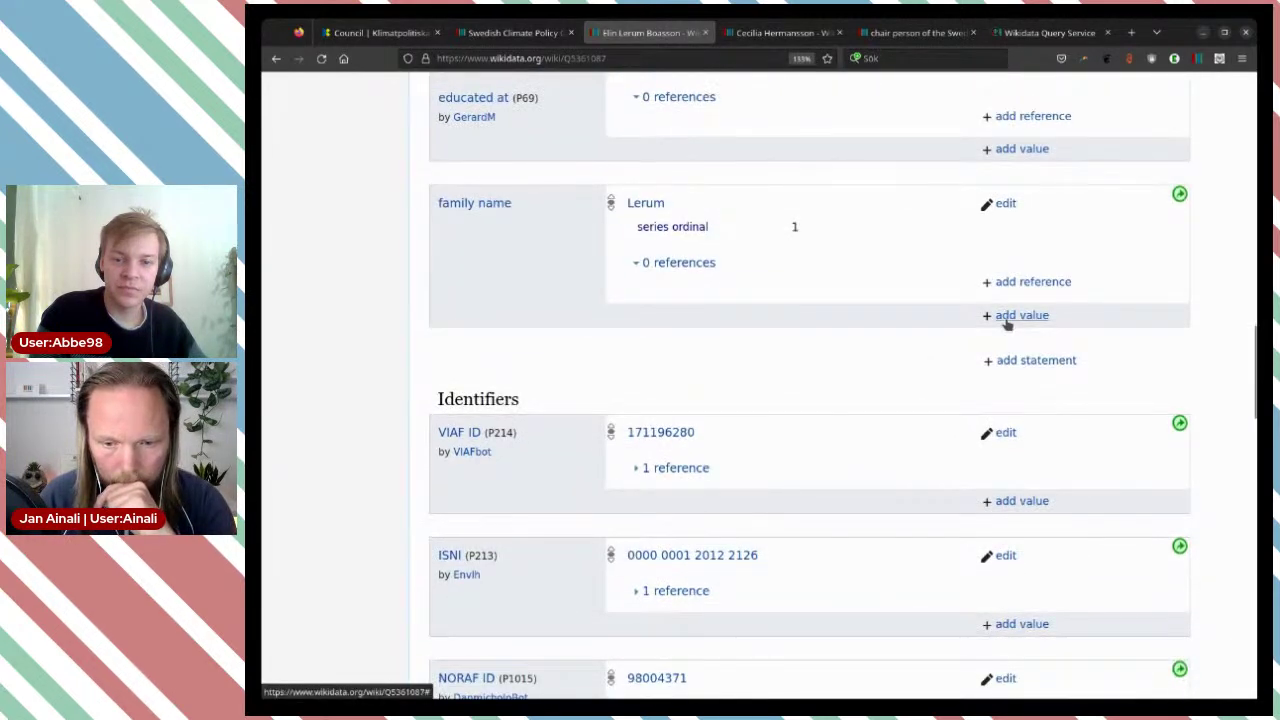
left_click(1006, 318)
scroll(968, 353, "up", 10)
scroll(968, 353, "up", 8)
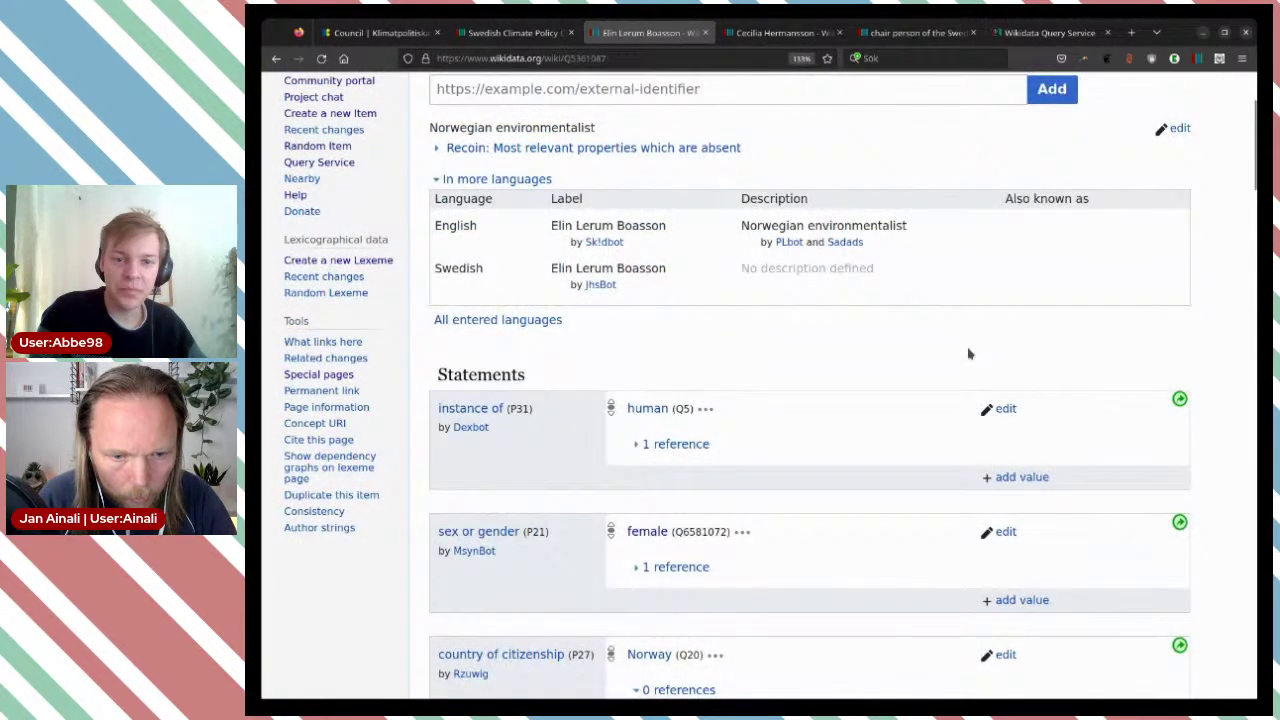
scroll(968, 353, "down", 20)
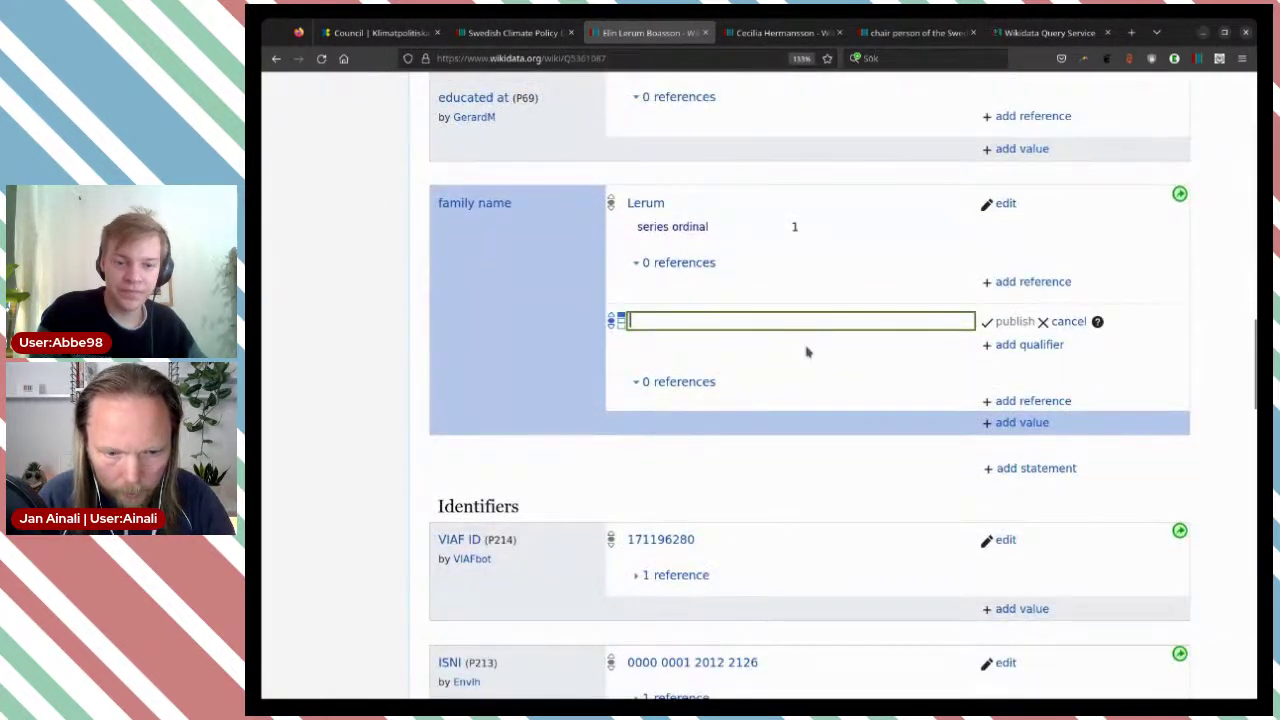
type("Boasso")
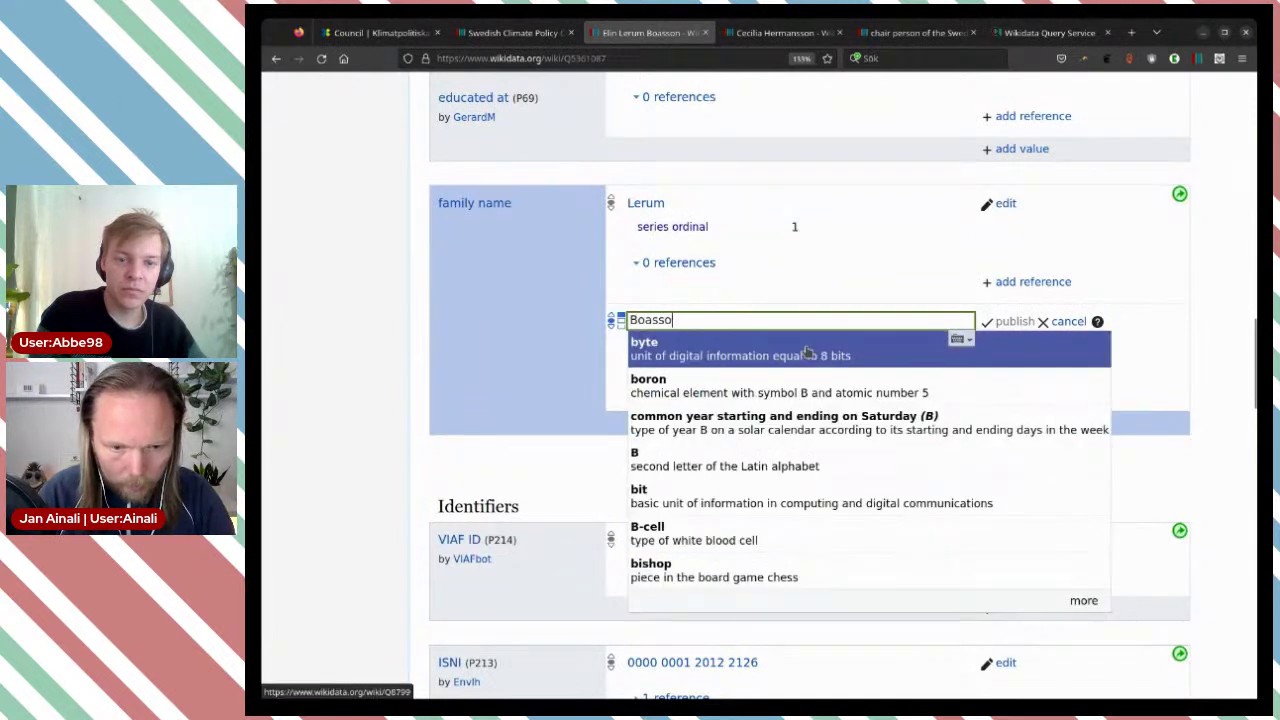
type("n")
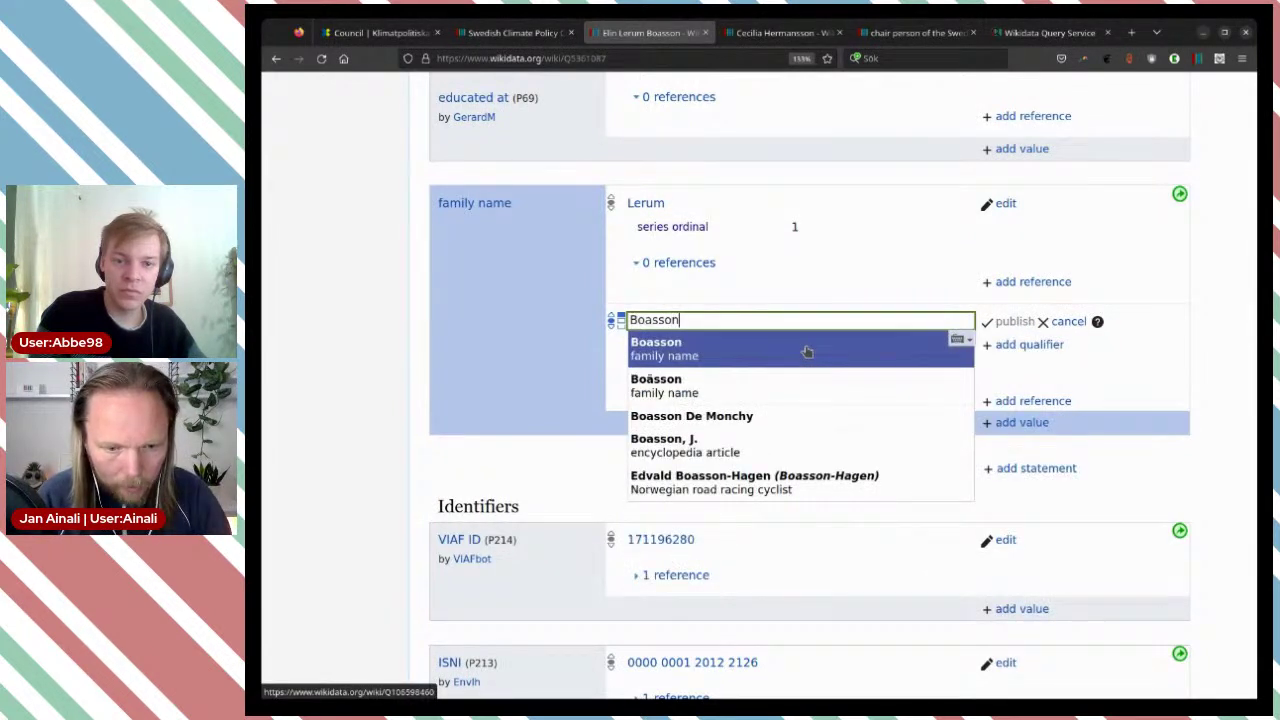
left_click(807, 351)
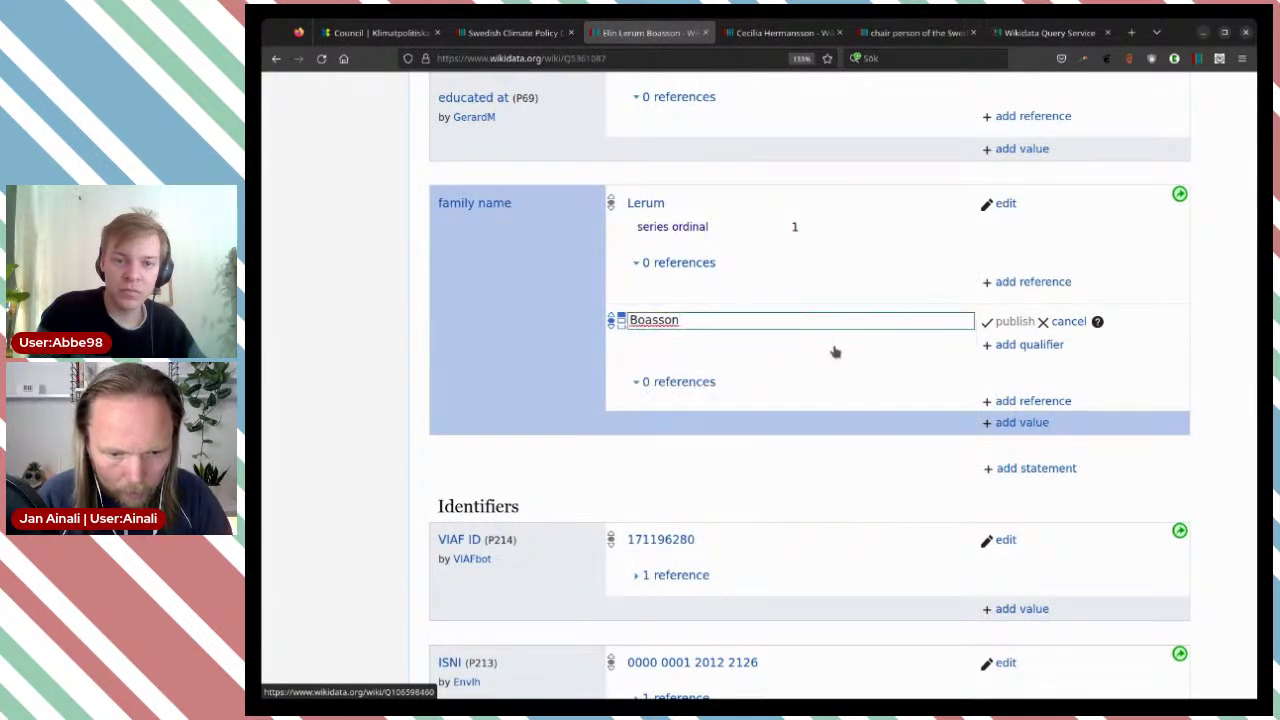
left_click(1008, 344)
left_click(730, 368)
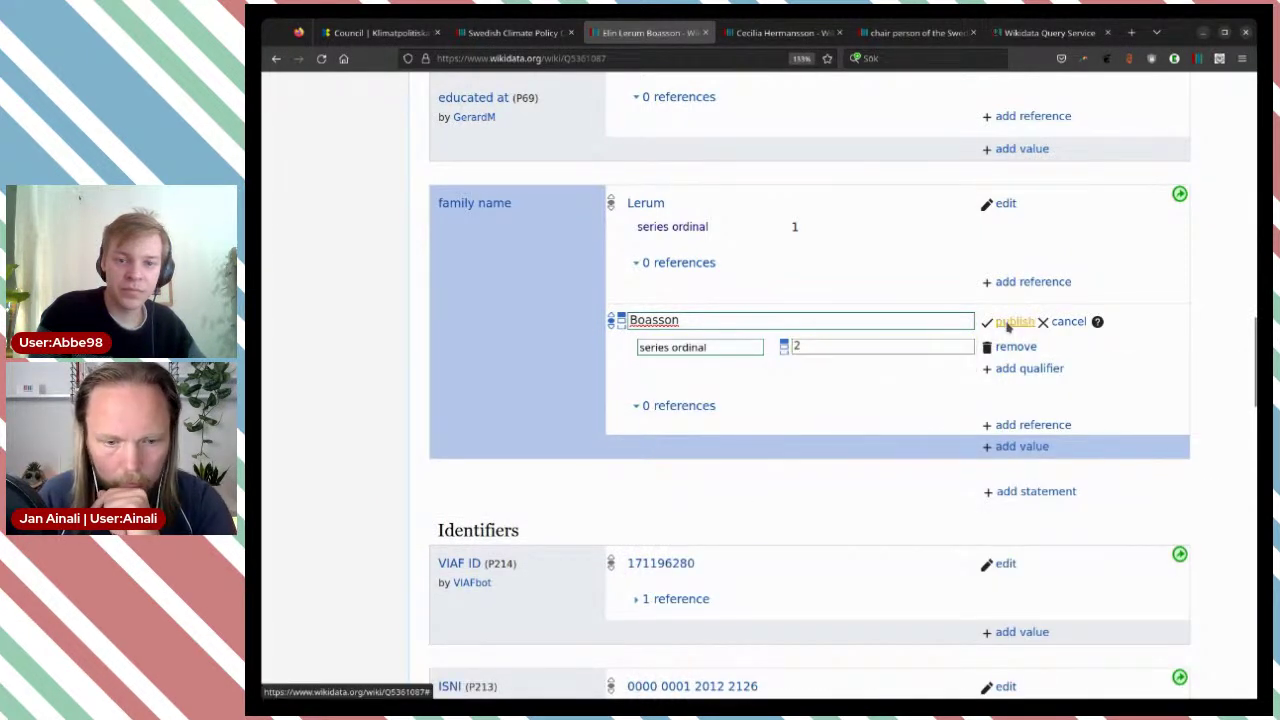
left_click(1003, 322)
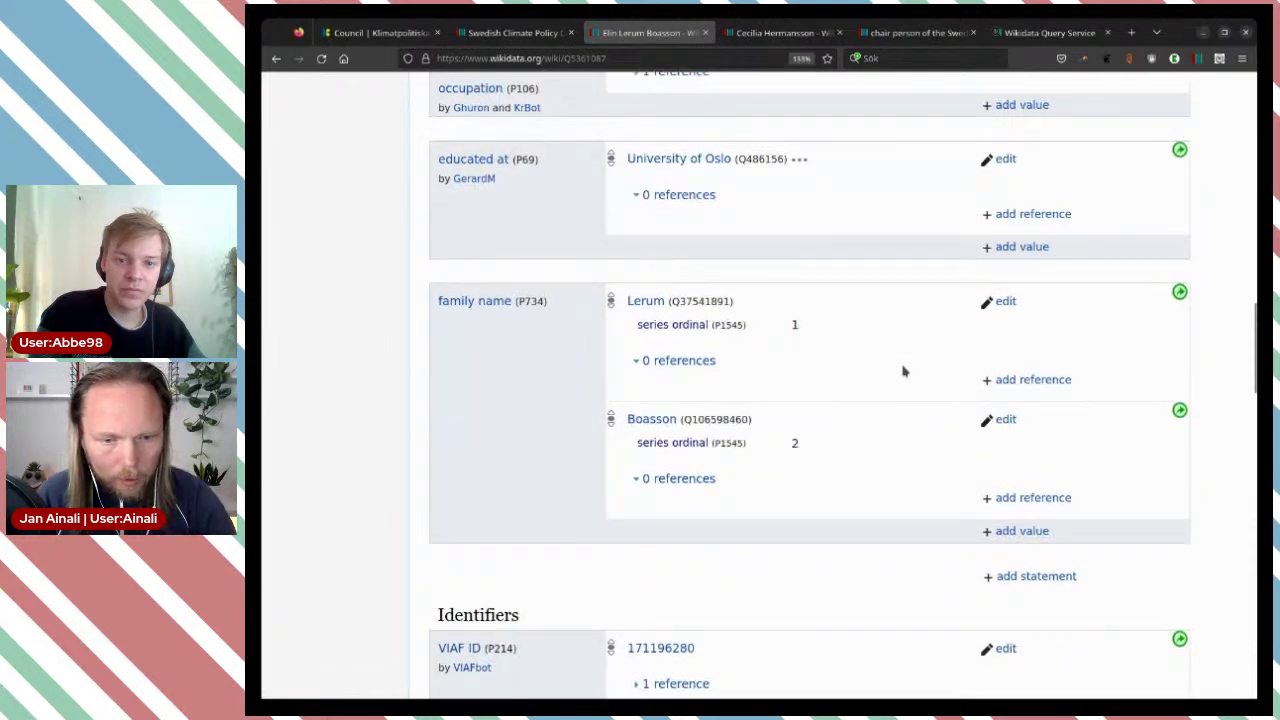
Step: Add and publish a member of statement for Swedish Climate Policy Council (Q65195567) on the professor's item, copying the ID from the council's item
scroll(906, 372, "down", 2)
left_click(1028, 381)
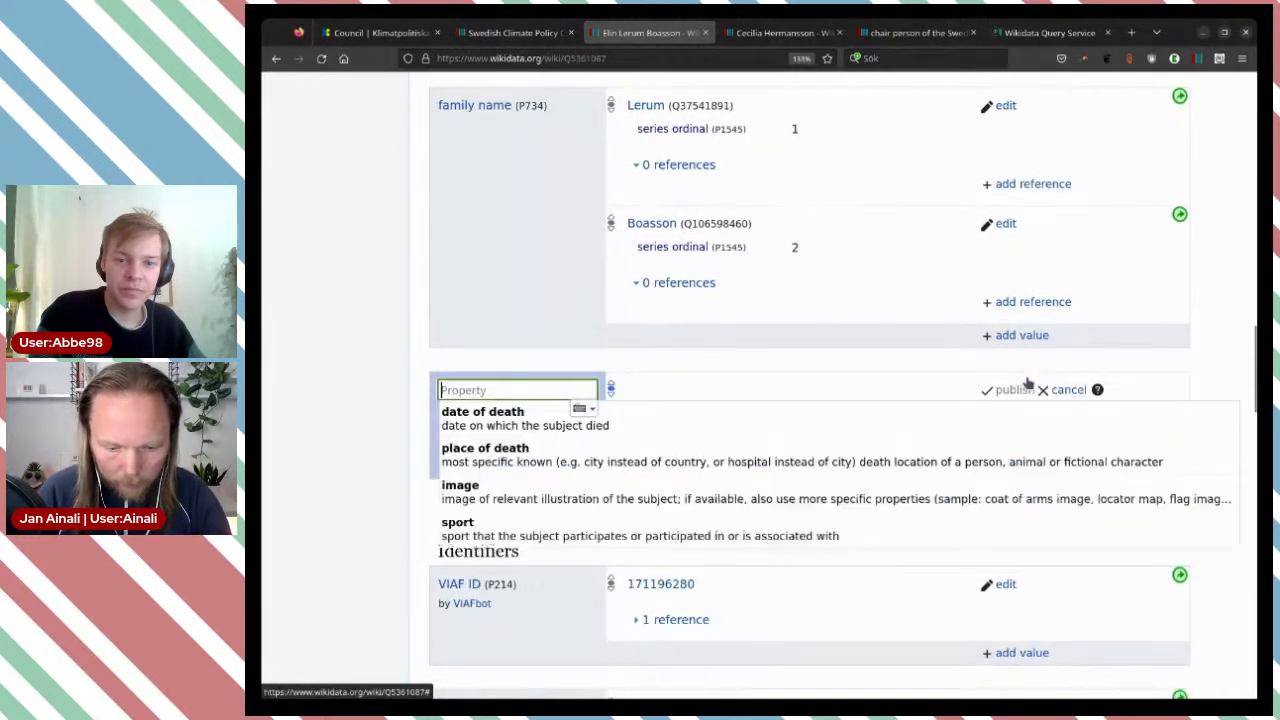
type("member")
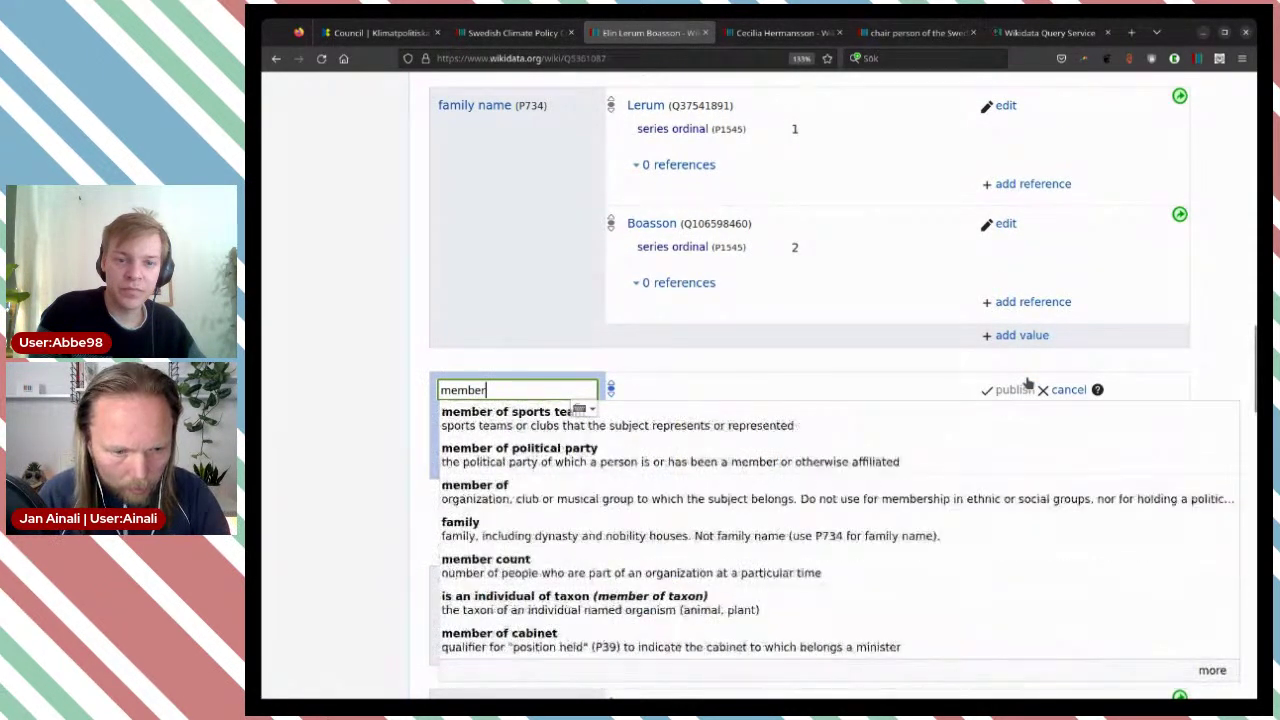
left_click(820, 490)
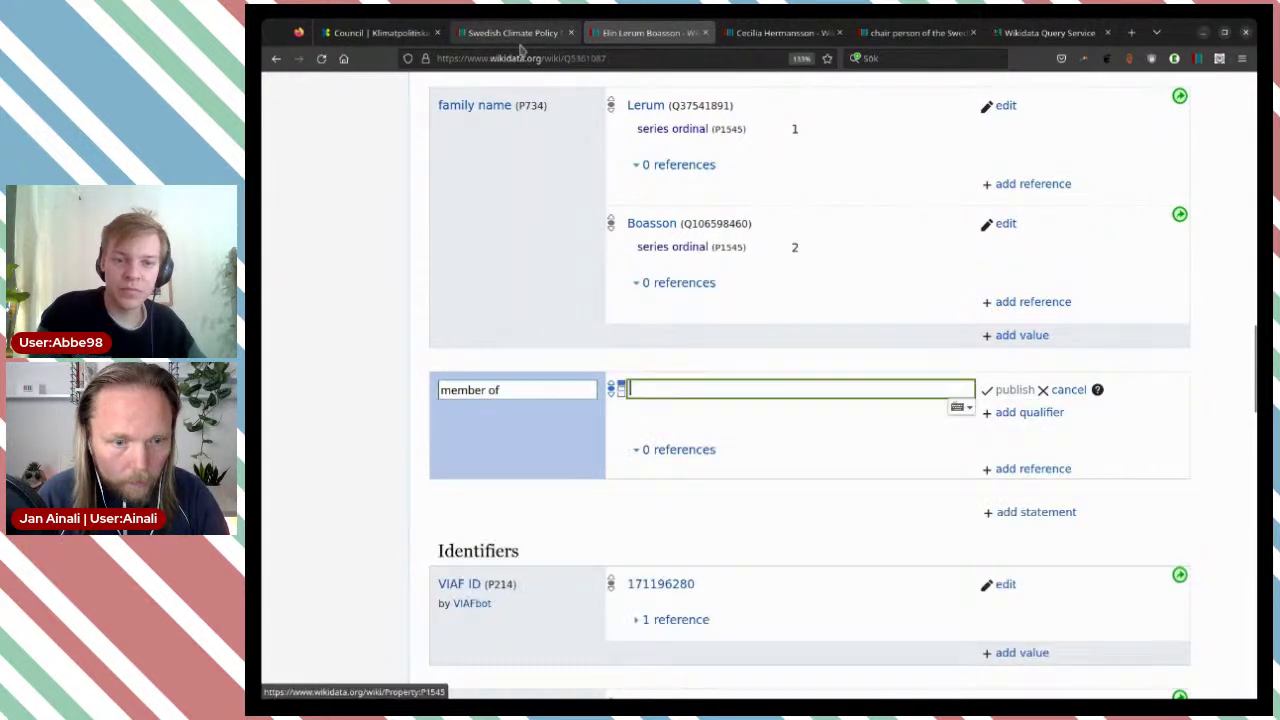
left_click(517, 33)
double_click(586, 58)
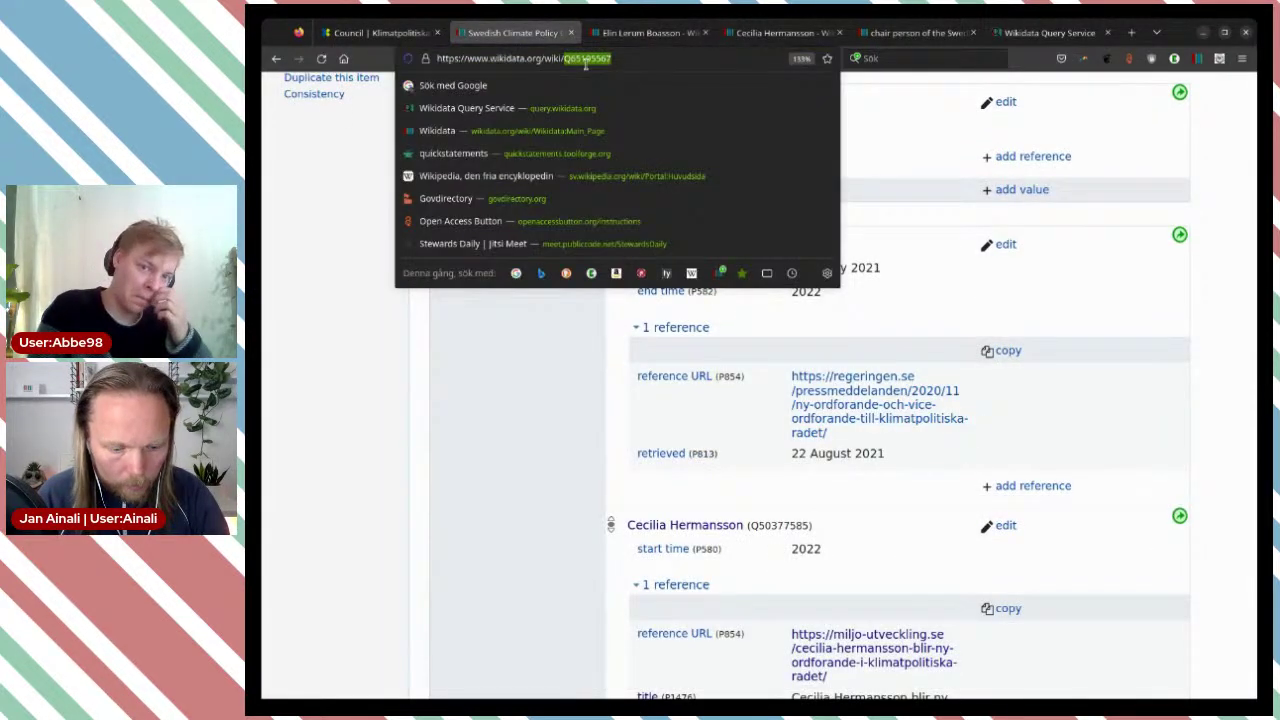
key("ctrl+c")
key("ctrl+Tab")
key("ctrl+v")
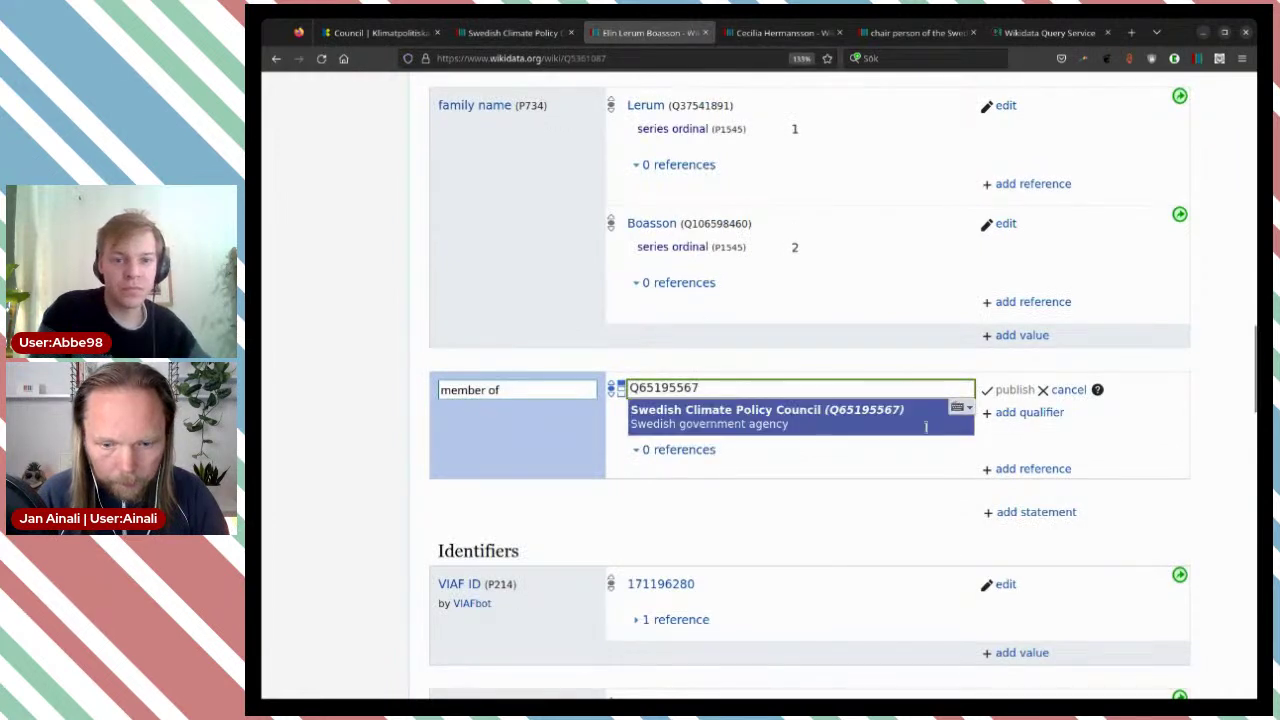
left_click(891, 416)
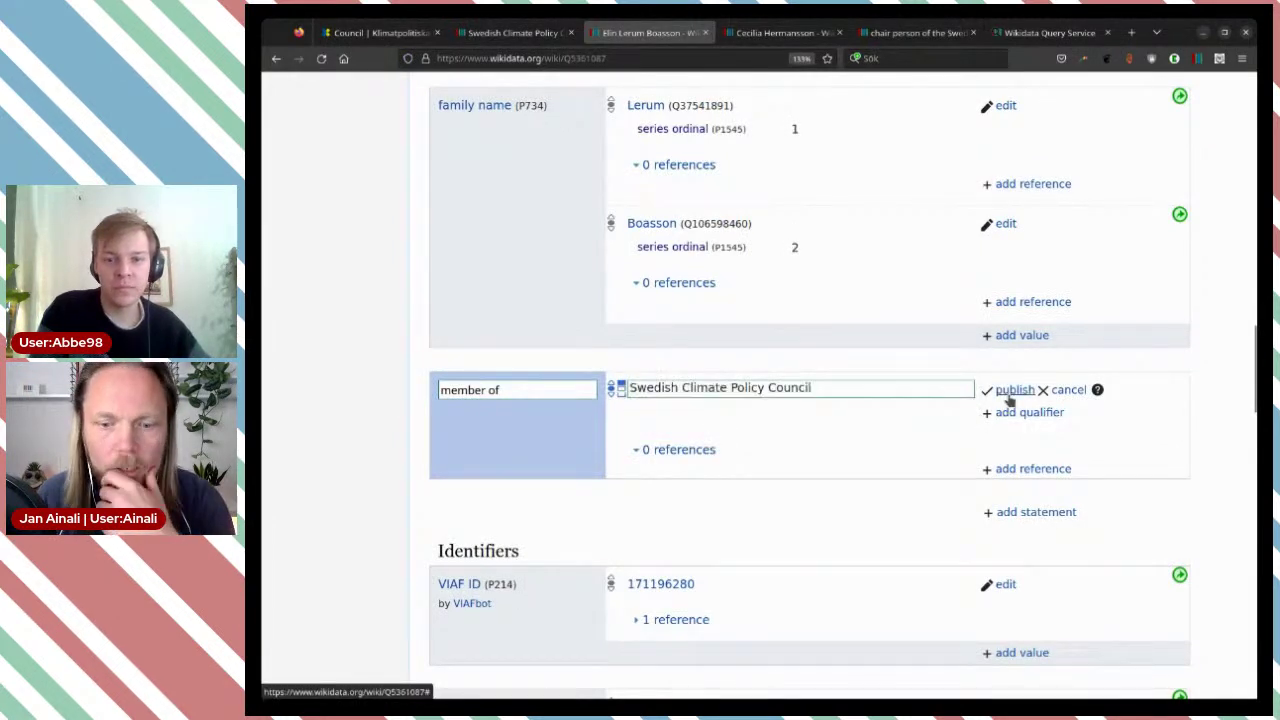
left_click(1012, 392)
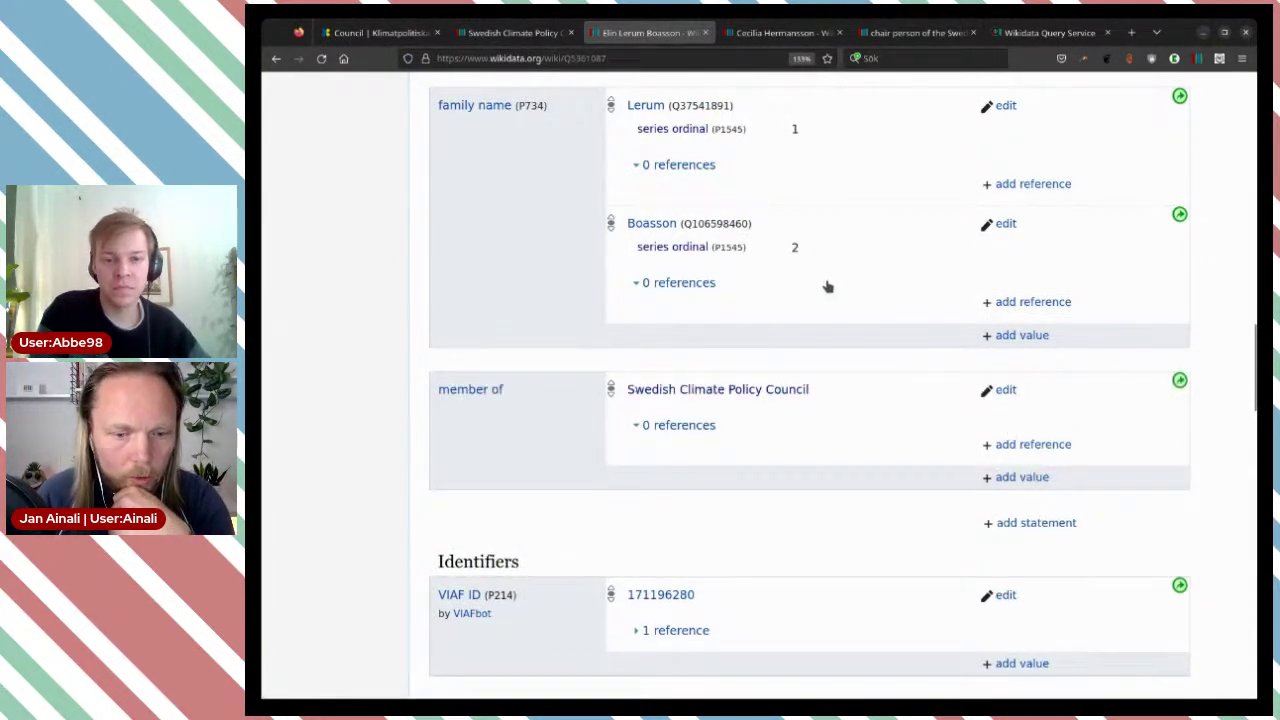
Step: Look up the Umeå University psychology associate professor in the council's member list, then search Wikidata for her name and clear the search
key("ctrl+shift+Tab")
key("ctrl+shift+Tab")
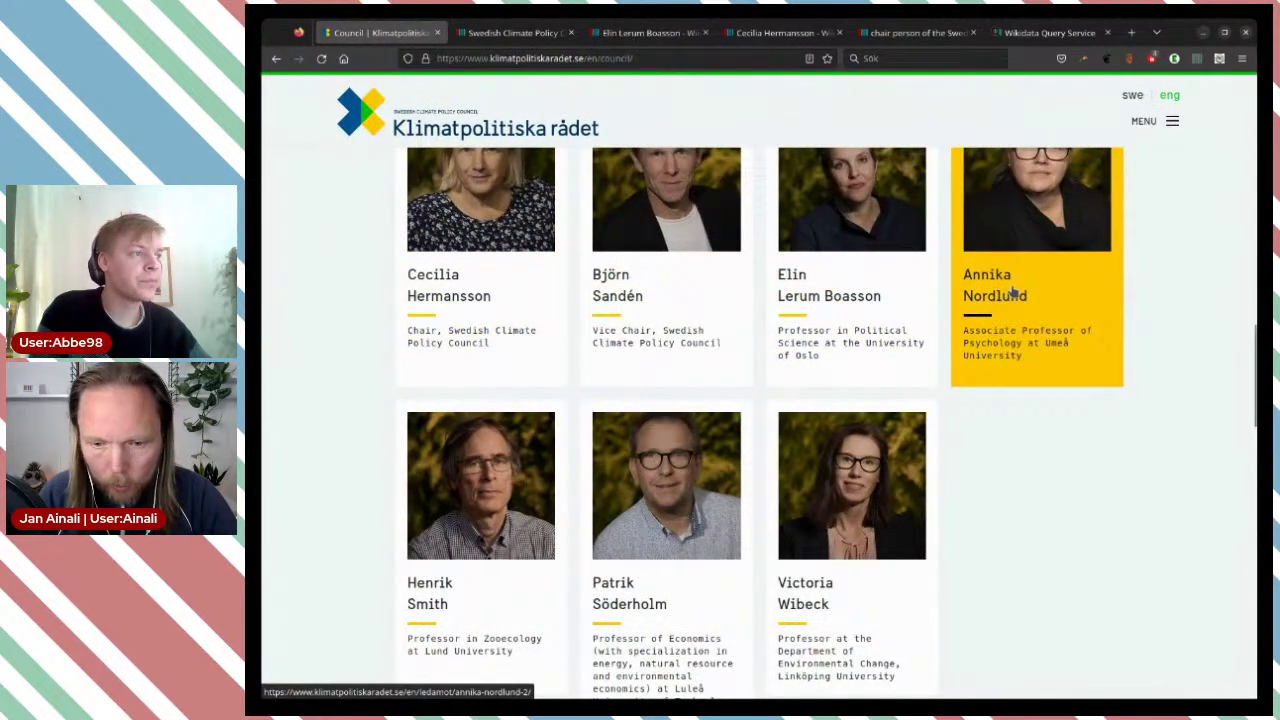
left_click(648, 32)
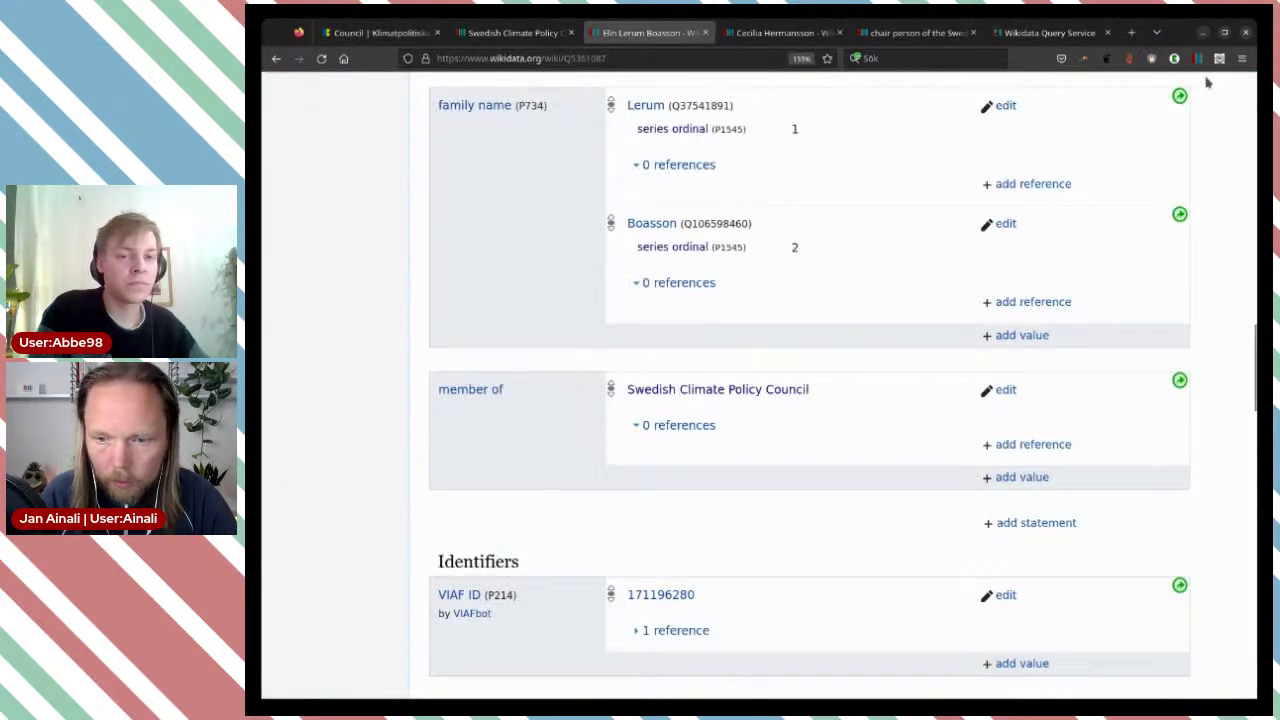
scroll(1209, 127, "up", 15)
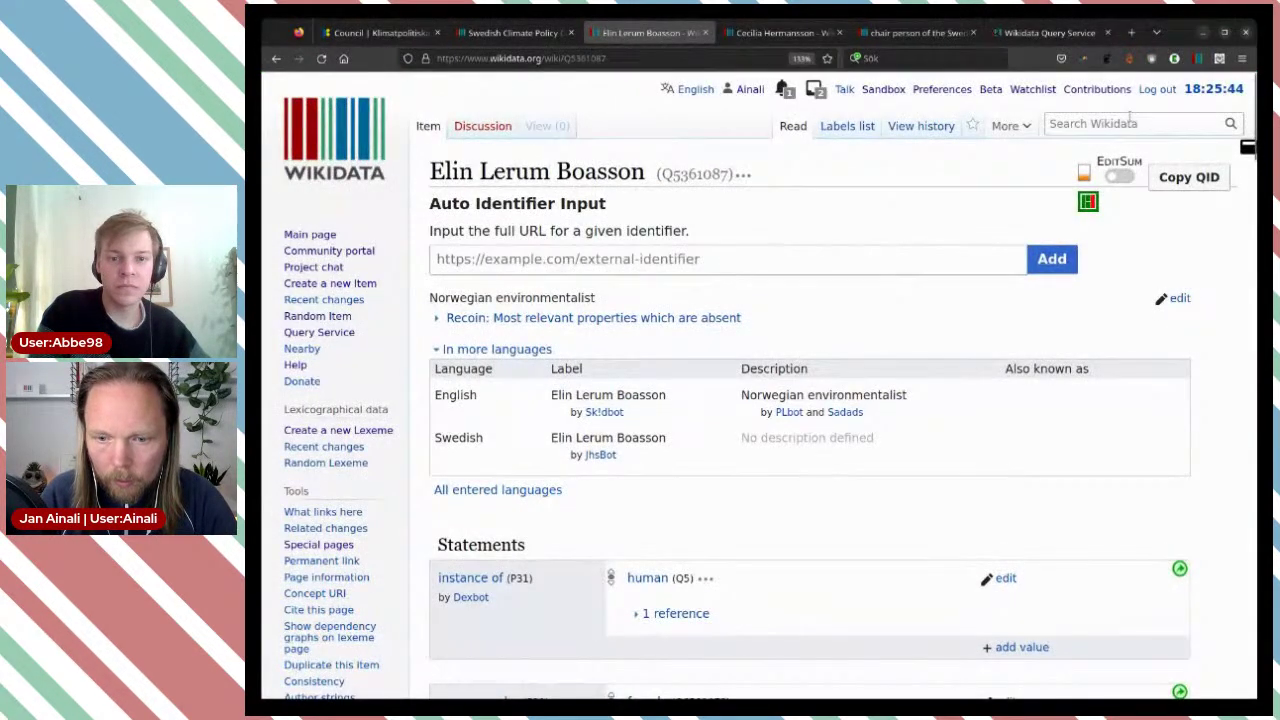
left_click(1130, 121)
type("An")
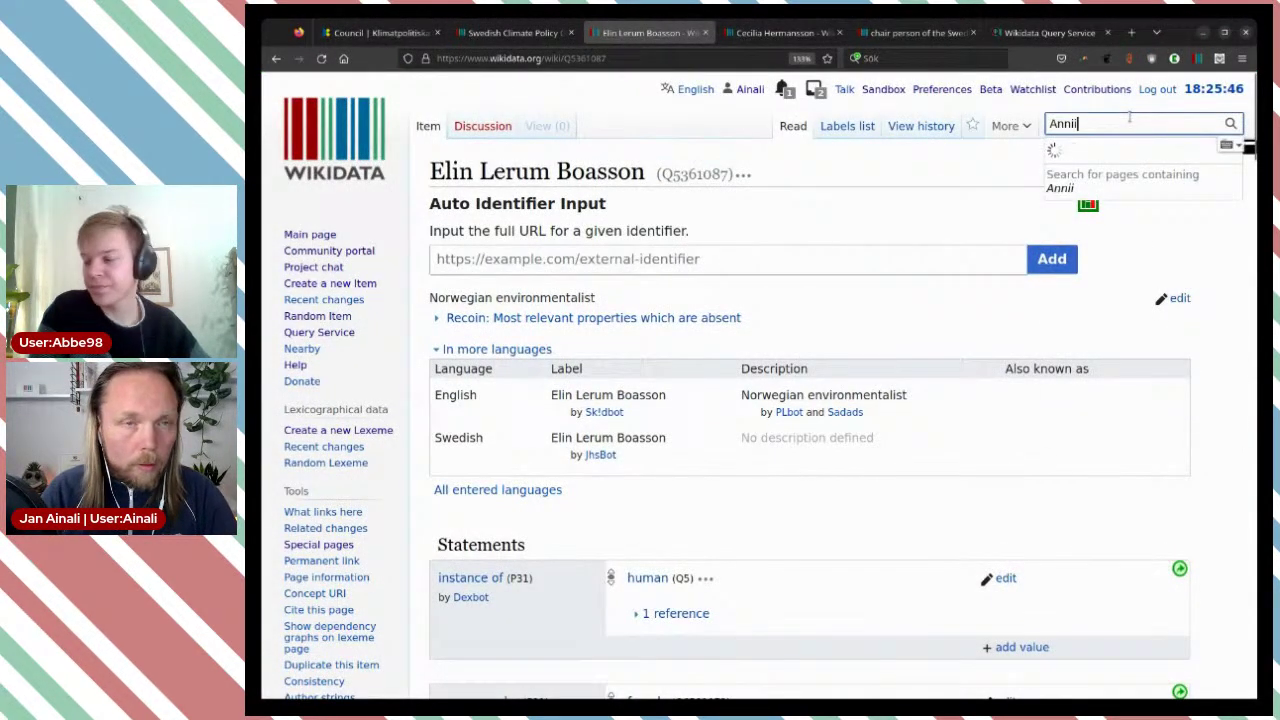
type("nii")
key("BackSpace")
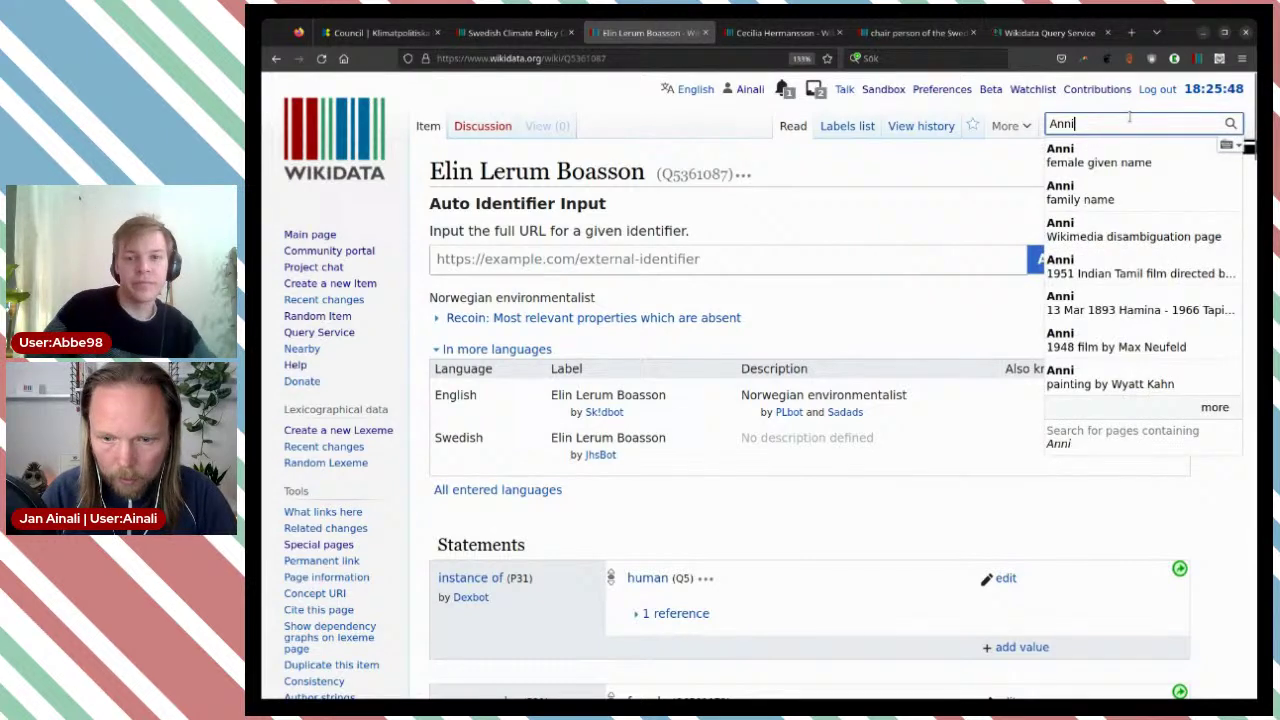
type("ka N")
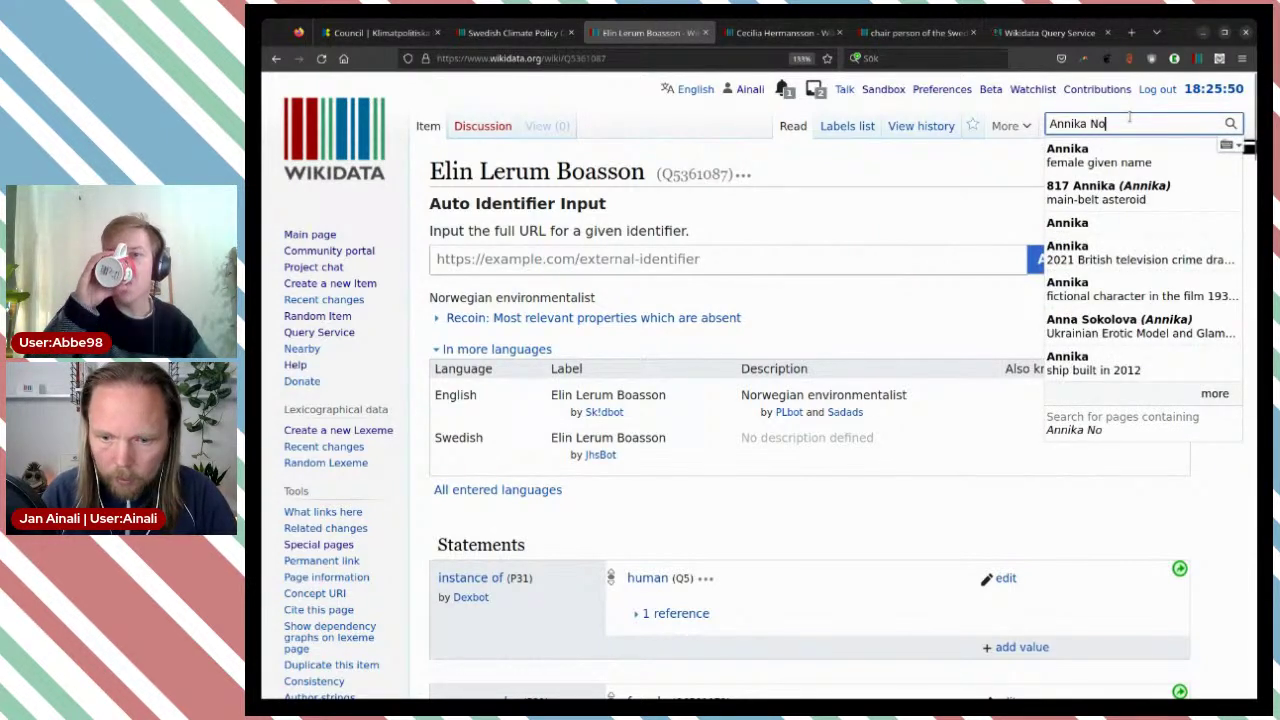
type("or")
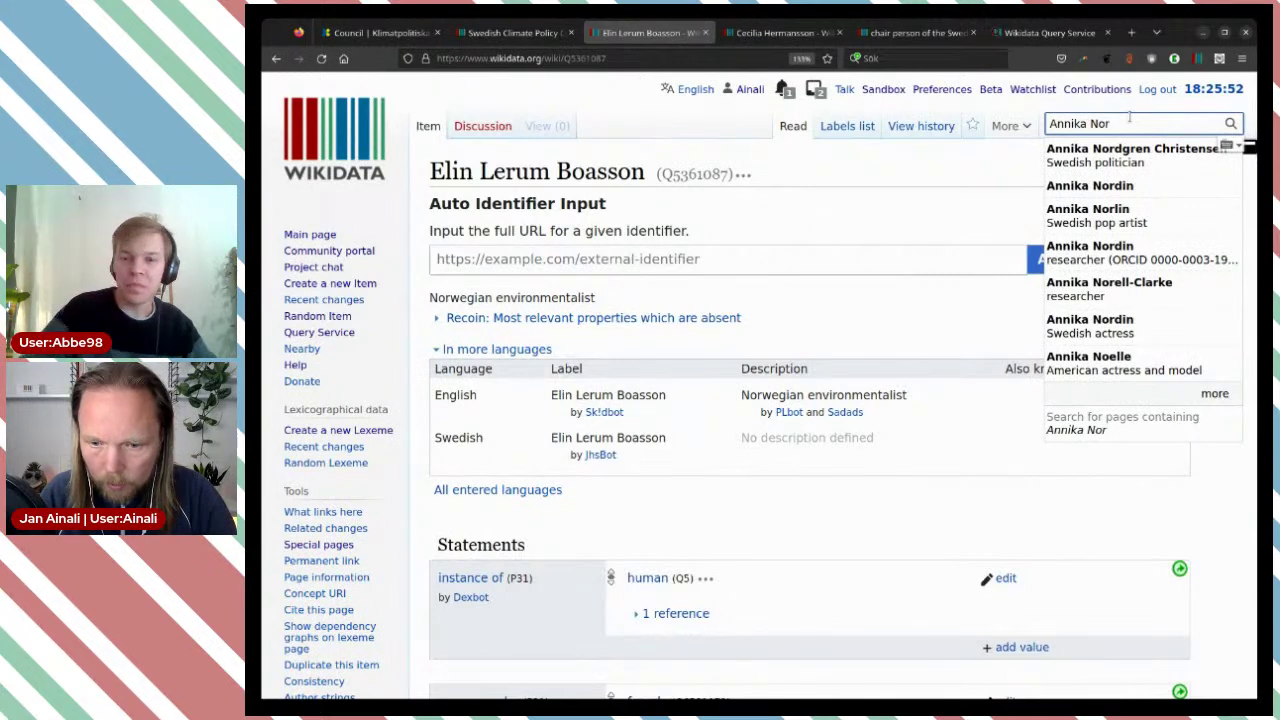
type("dl")
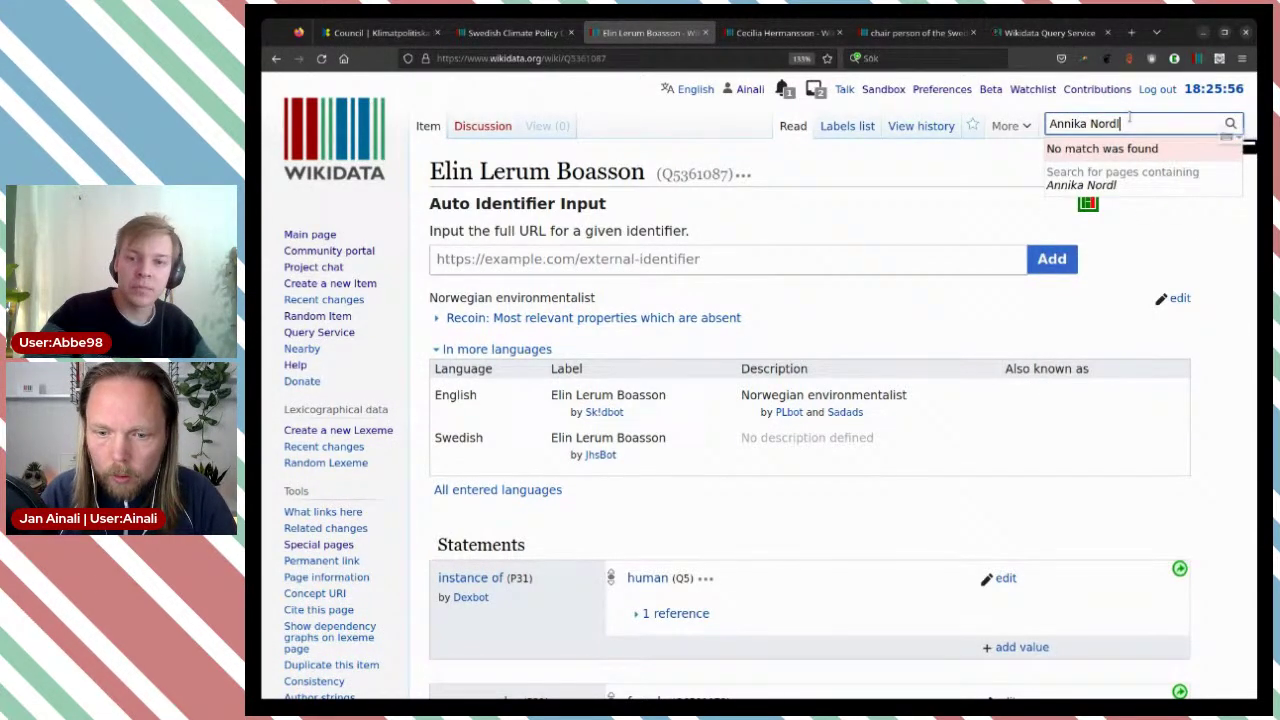
key("ctrl+a")
key("BackSpace")
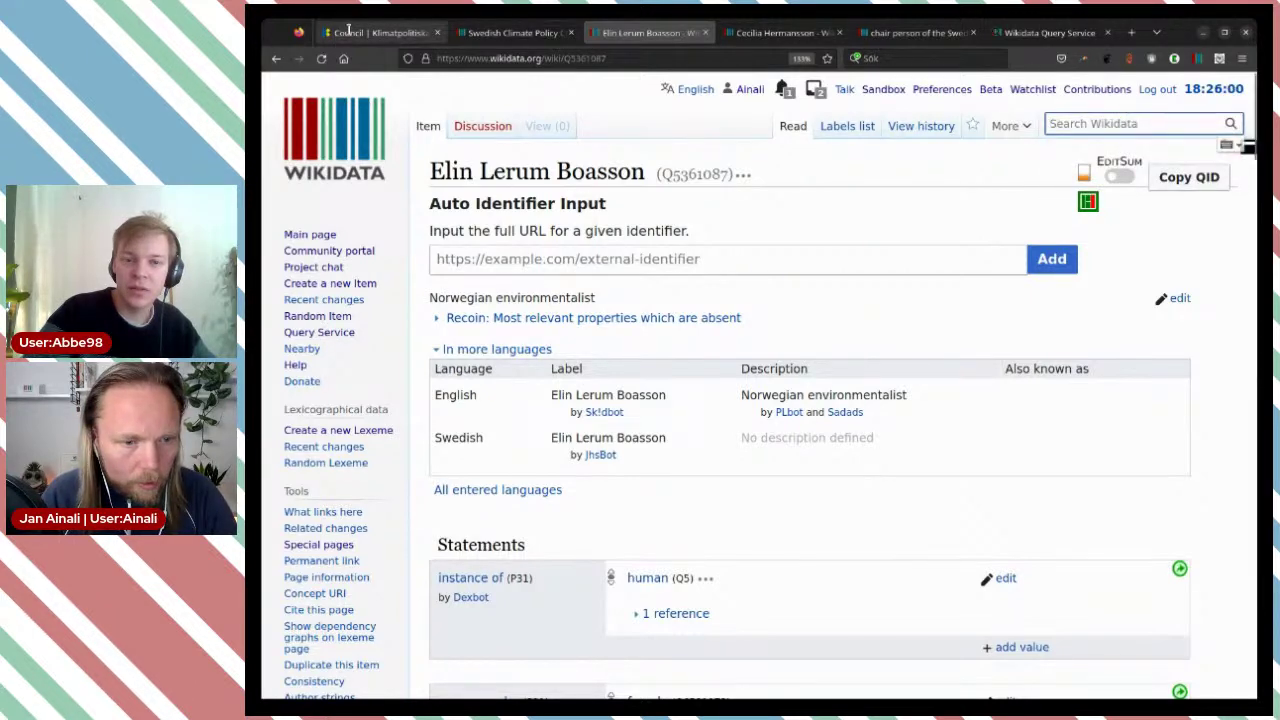
Step: Look up the Lund University zooecology professor in the council's member list, then search Wikidata for his name and open the researcher item
left_click(378, 32)
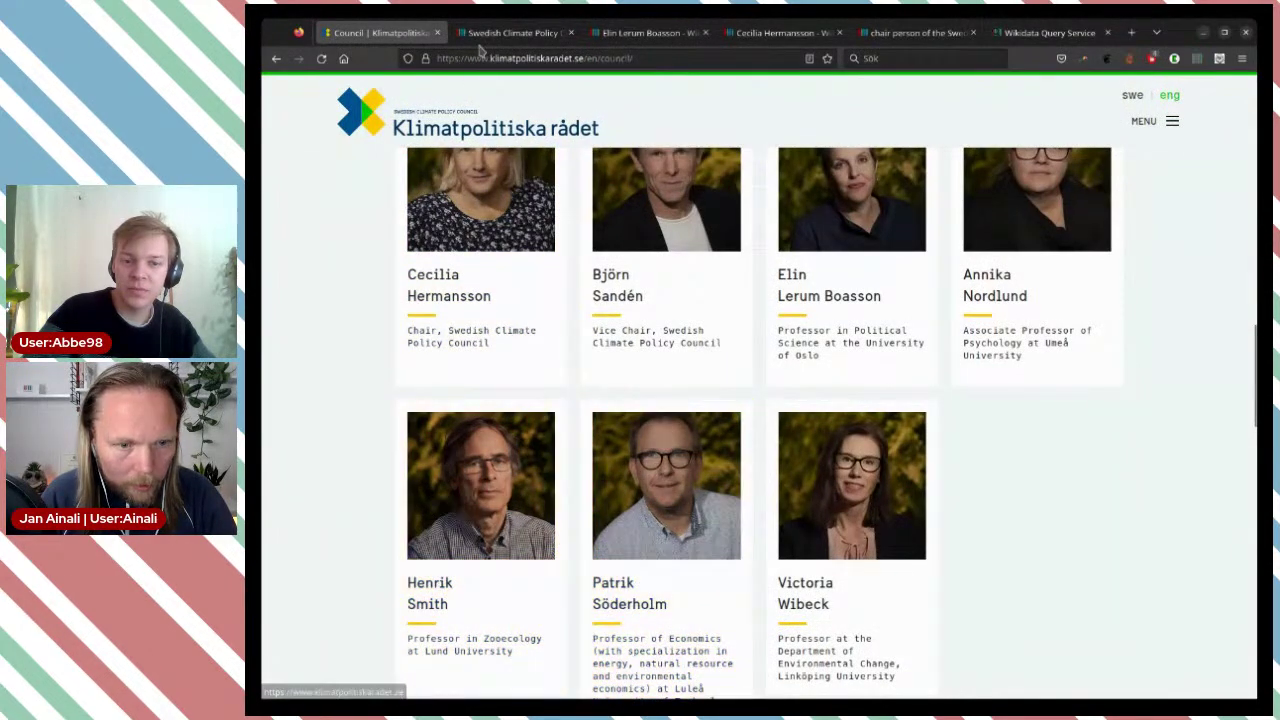
left_click(513, 32)
left_click(652, 33)
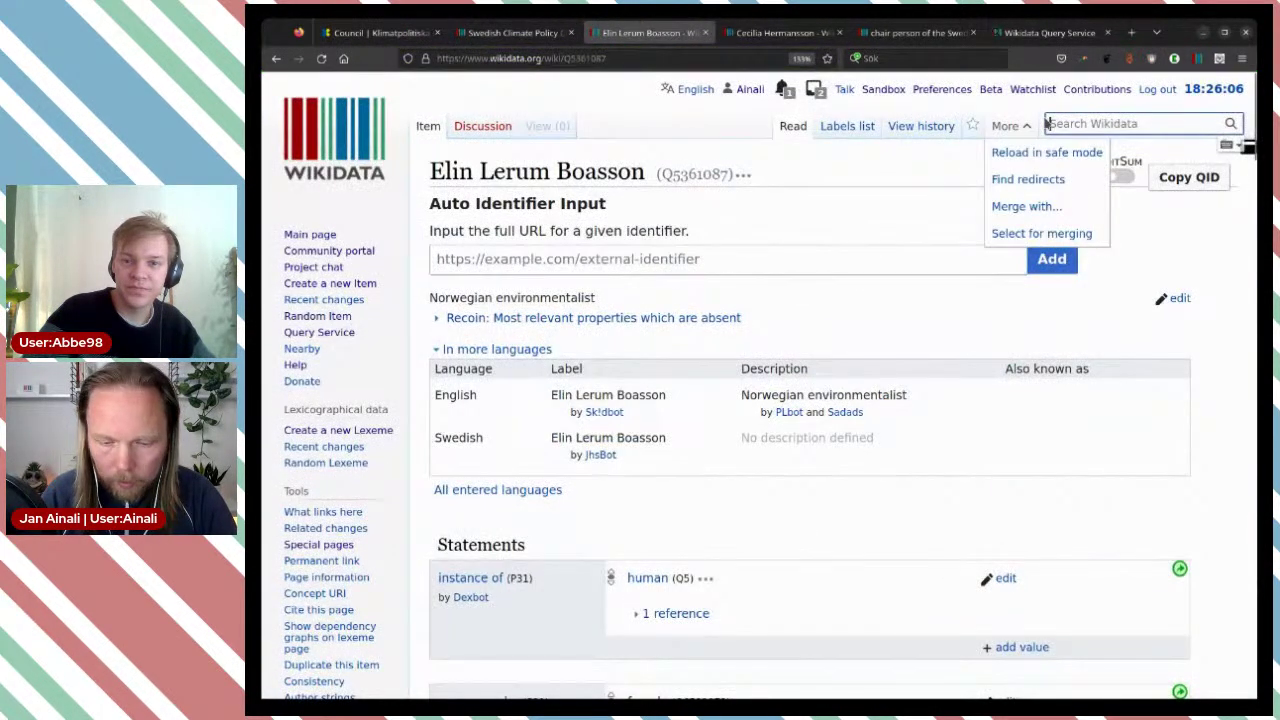
left_click(1046, 122)
type("Henrik")
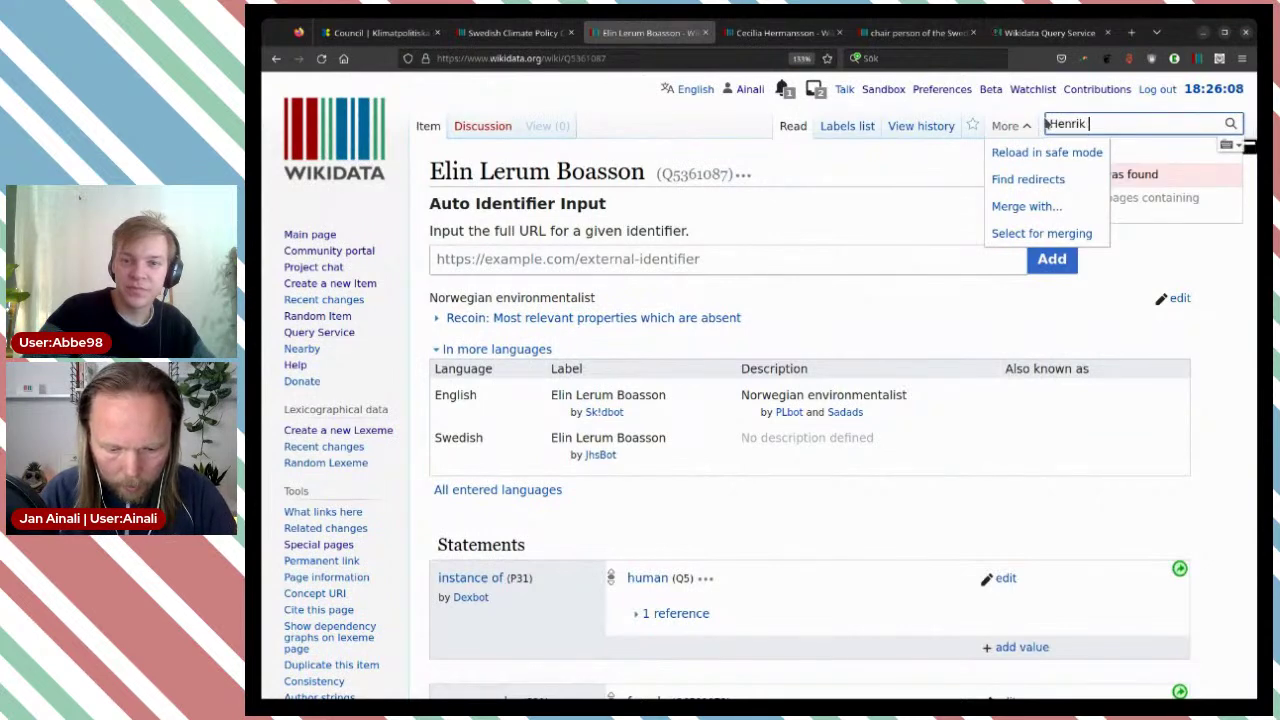
type(" Smith")
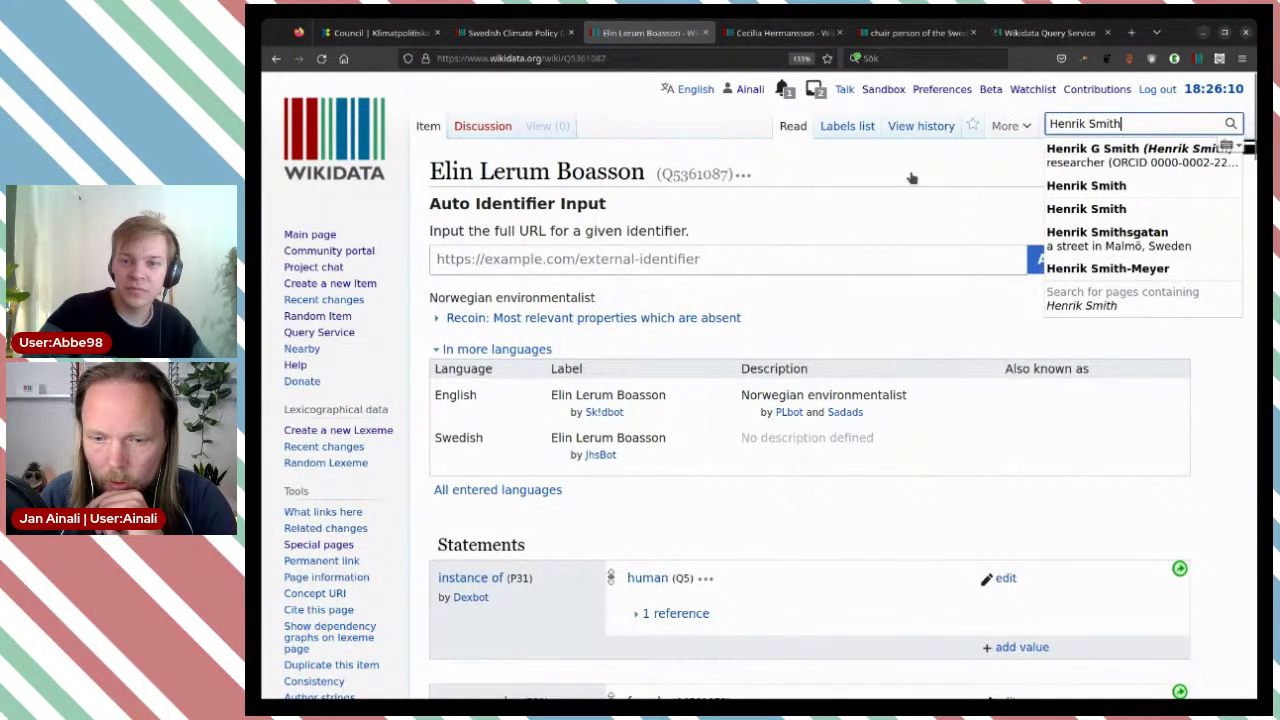
left_click(1093, 163)
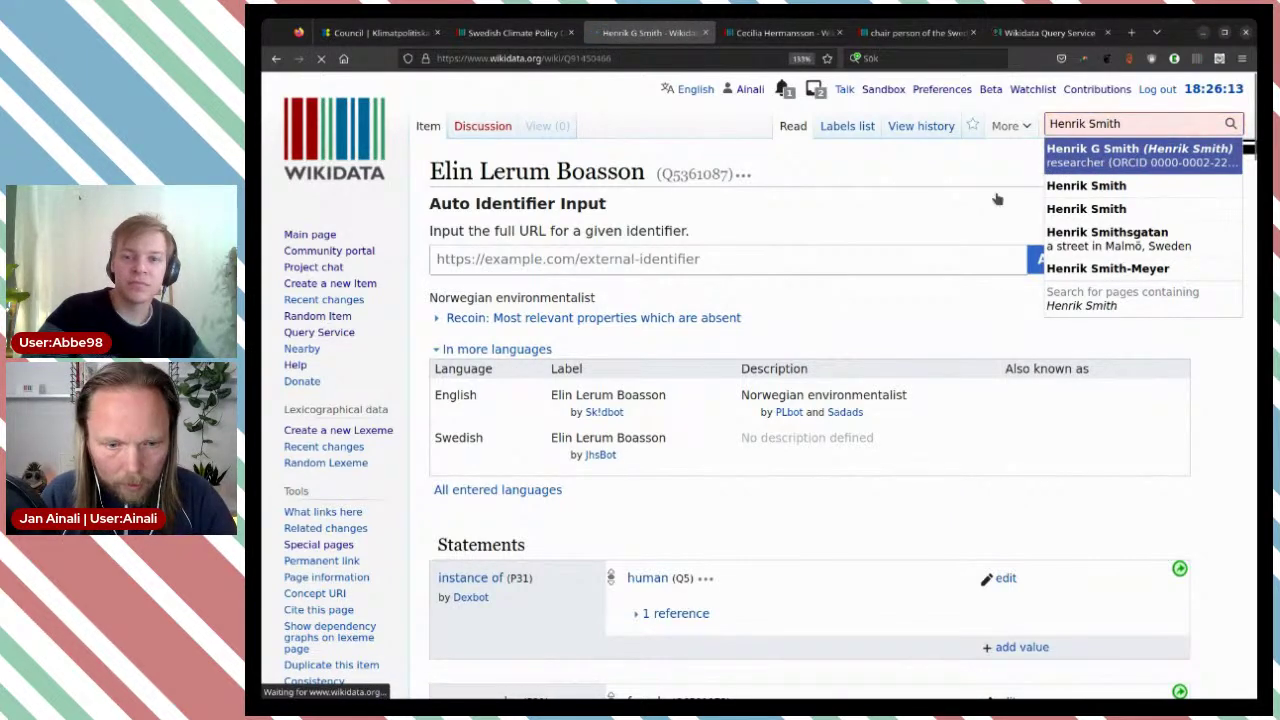
scroll(897, 300, "down", 5)
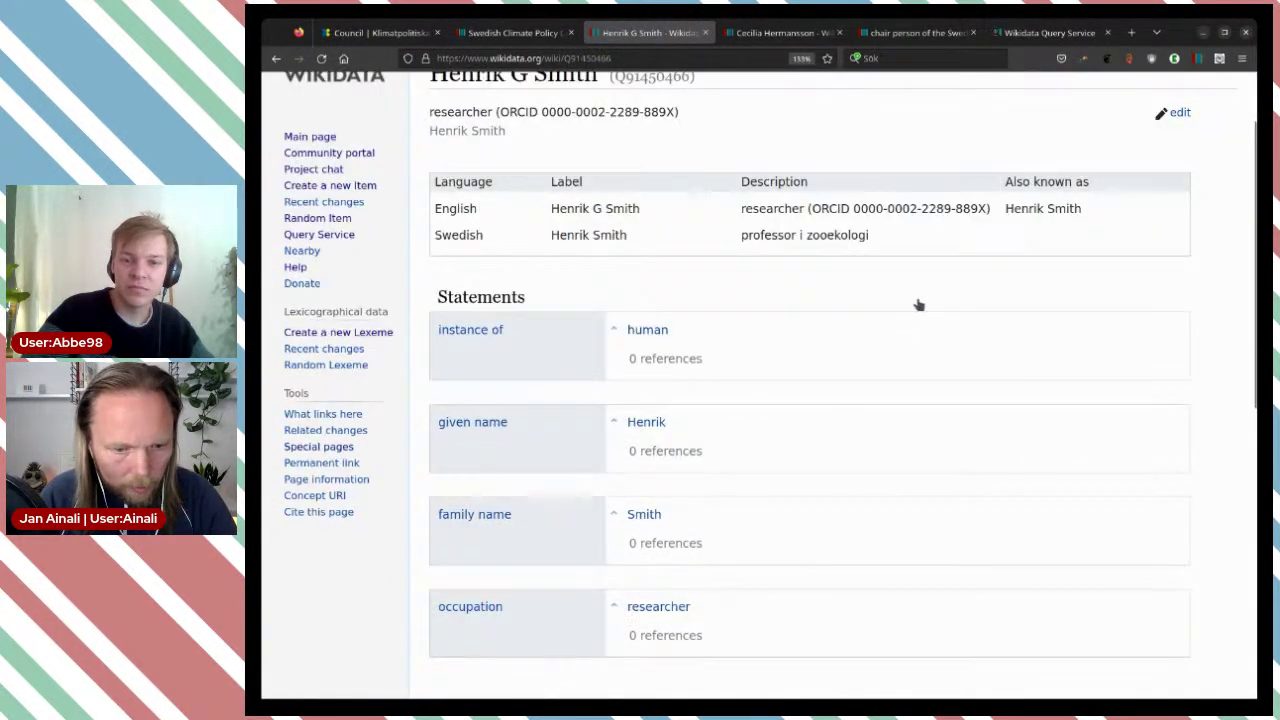
scroll(918, 304, "down", 1)
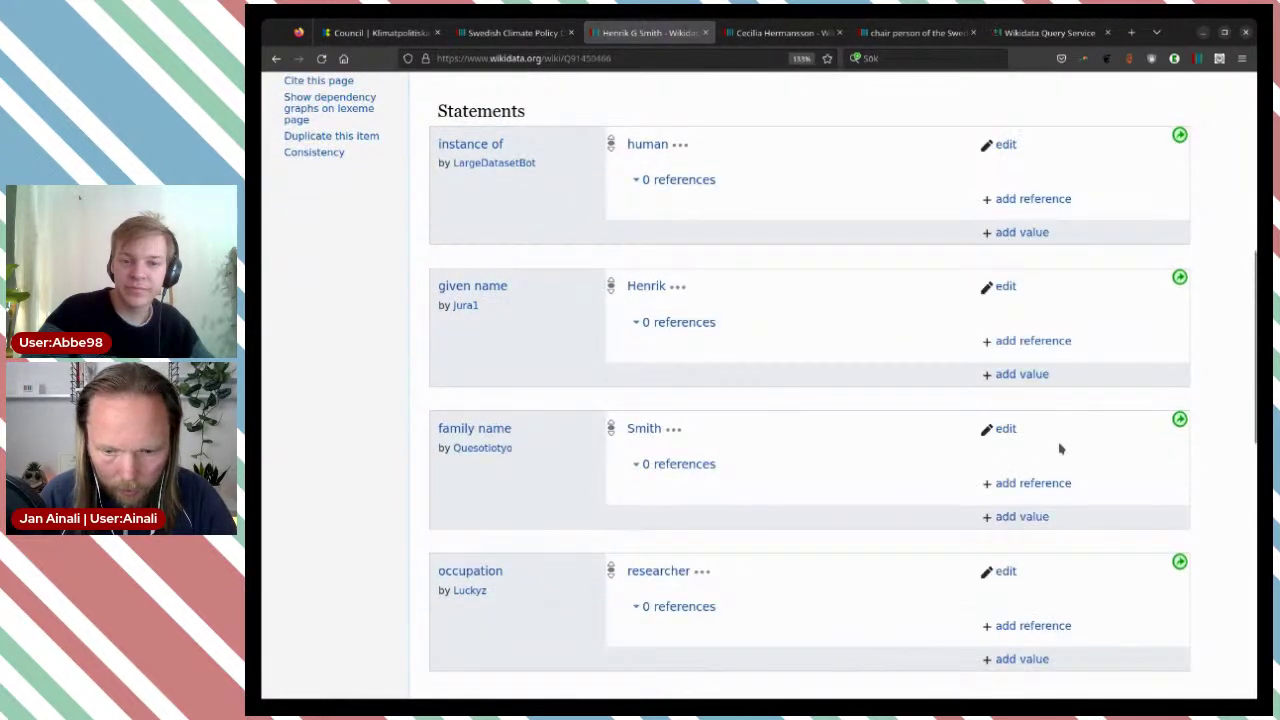
scroll(1060, 450, "down", 2)
left_click(1066, 509)
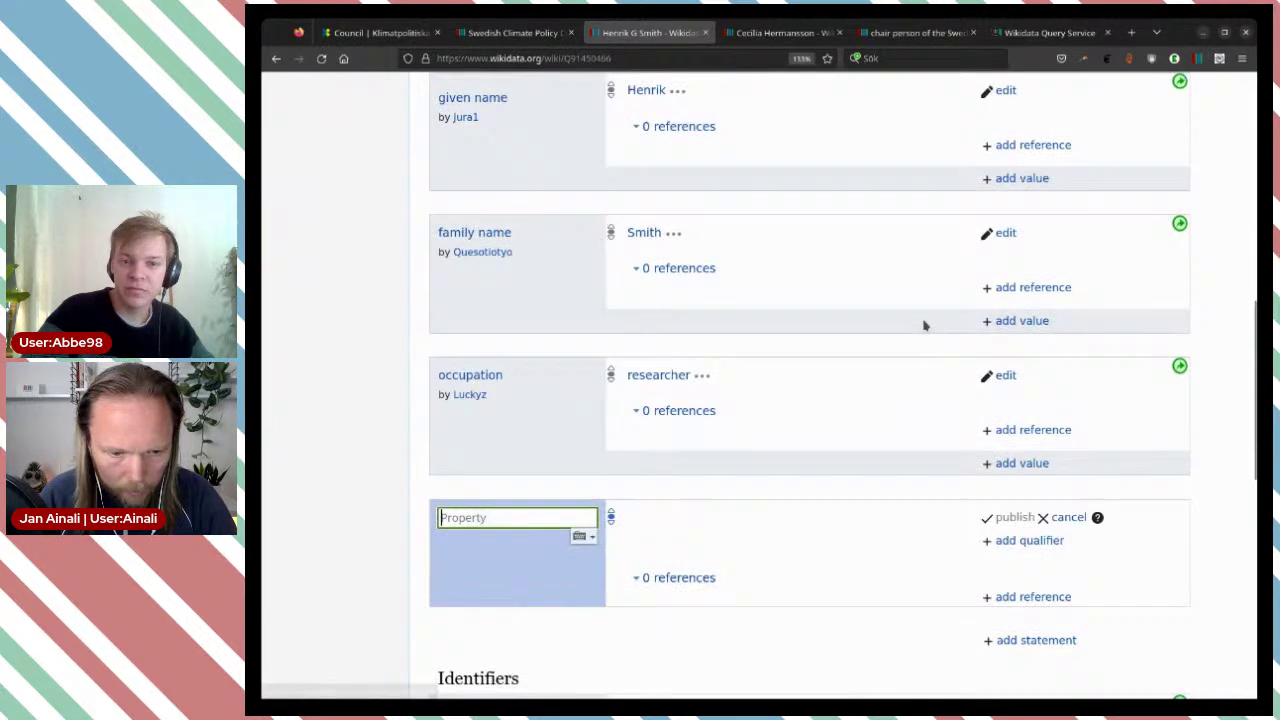
scroll(923, 323, "down", 2)
left_click(847, 346)
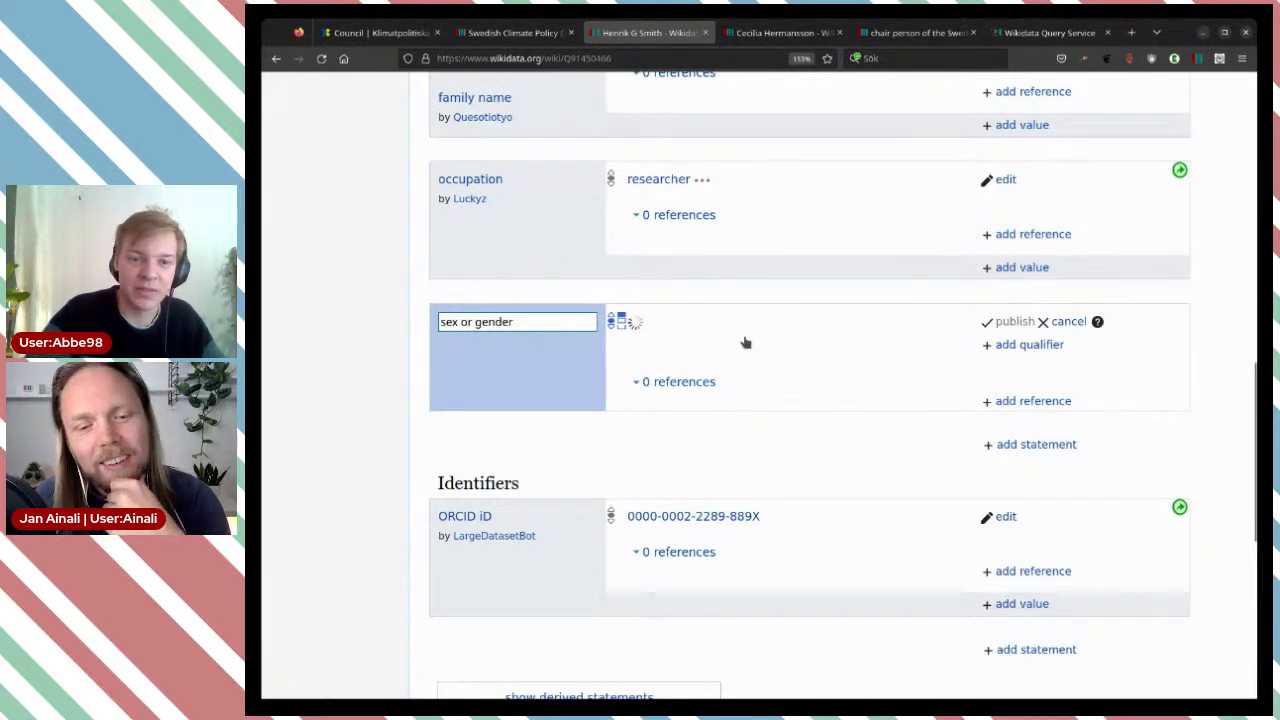
left_click(1045, 324)
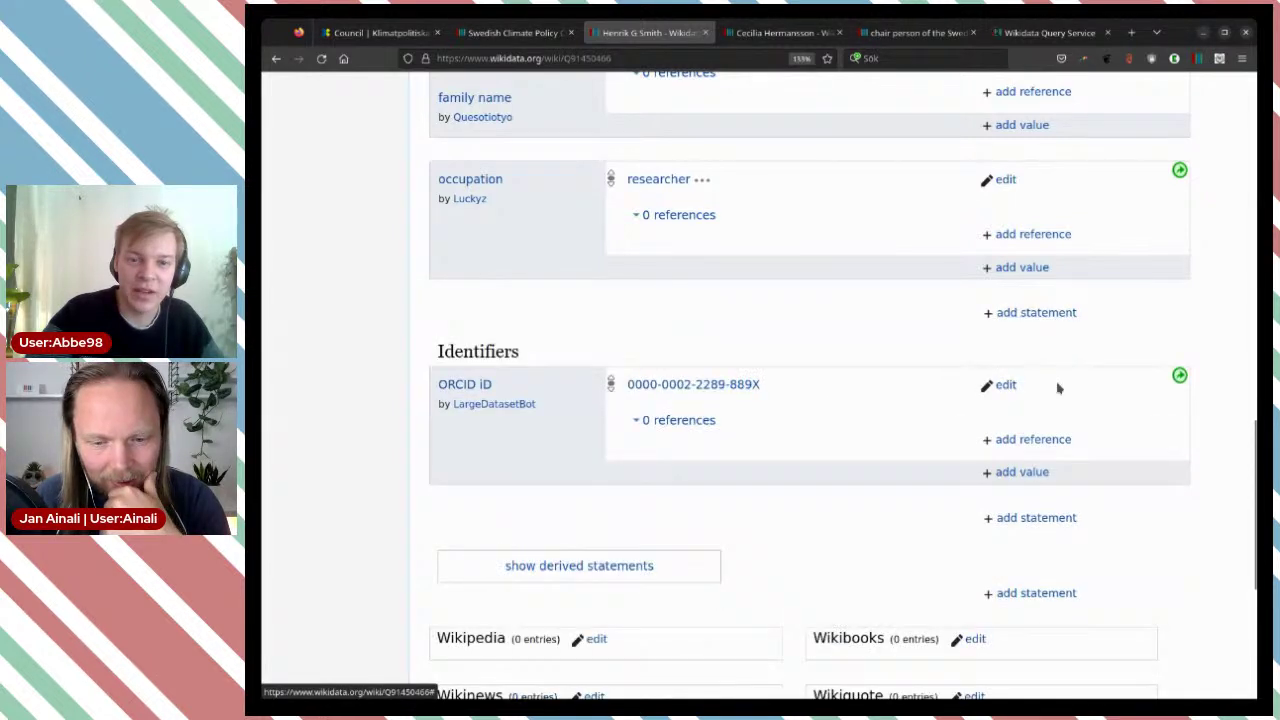
Step: Add a sex or gender statement with the value male to the zooecology professor's item and publish it
left_click(1045, 315)
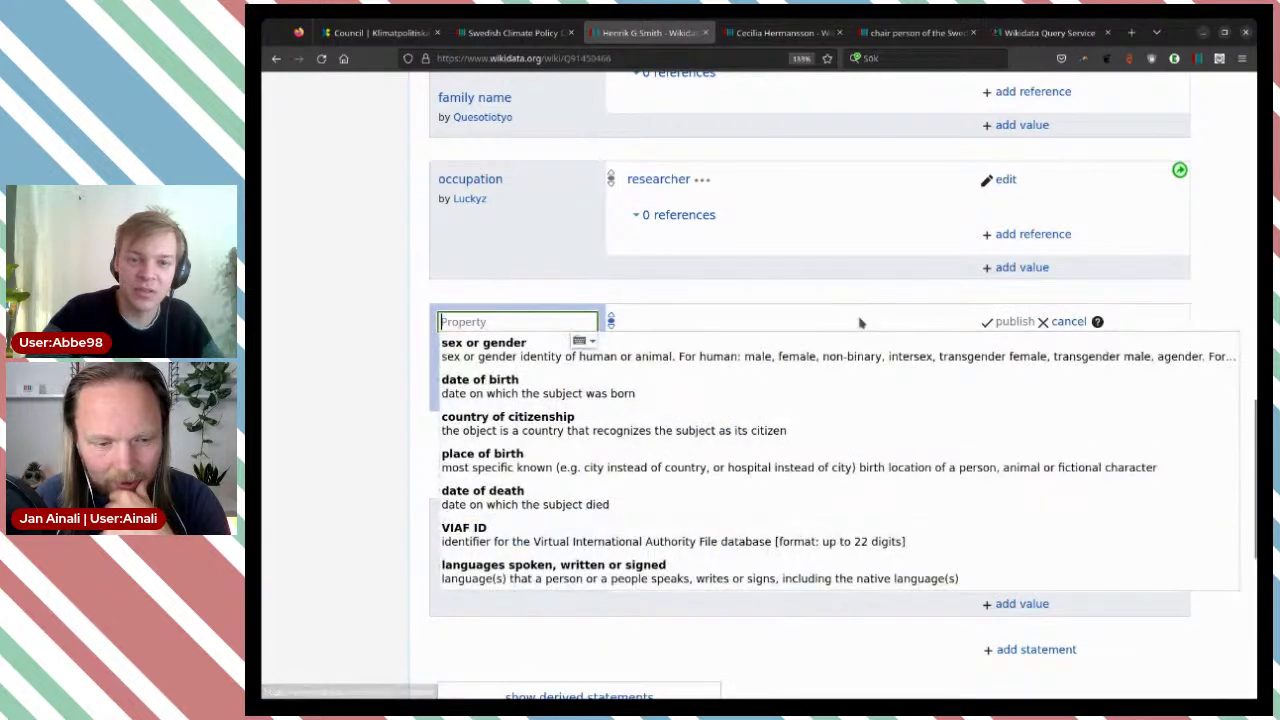
left_click(790, 343)
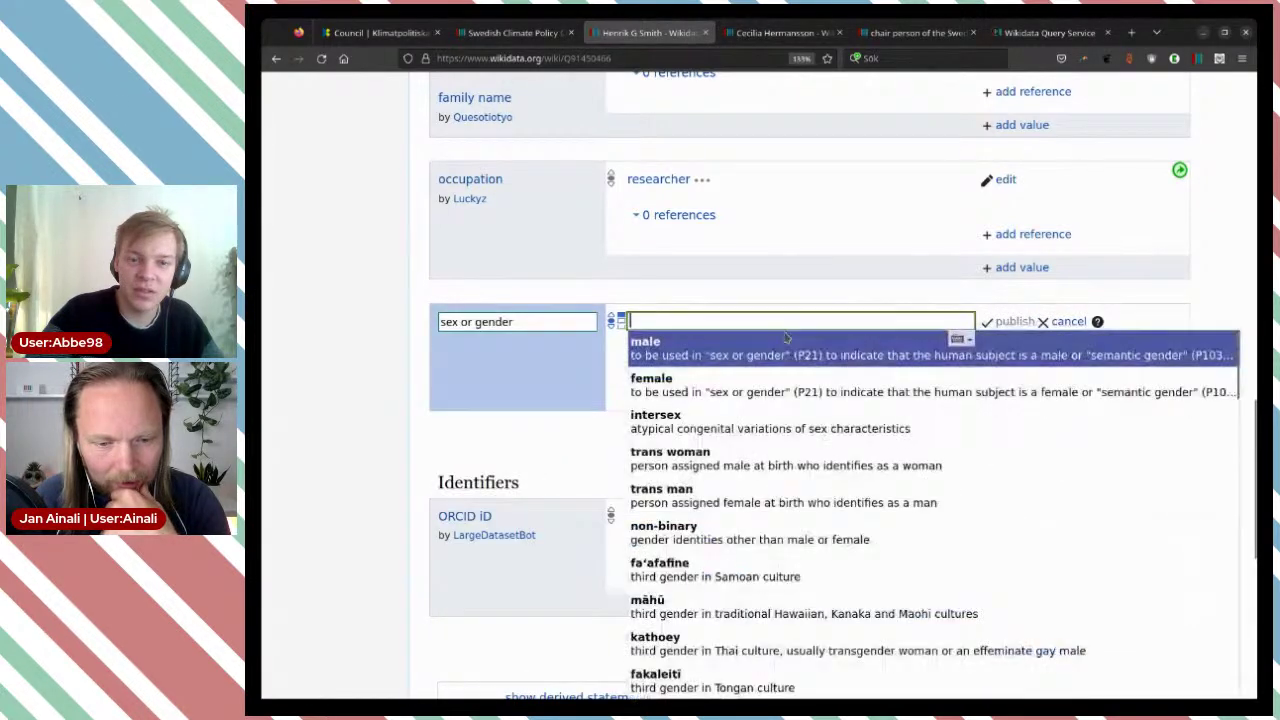
left_click(785, 343)
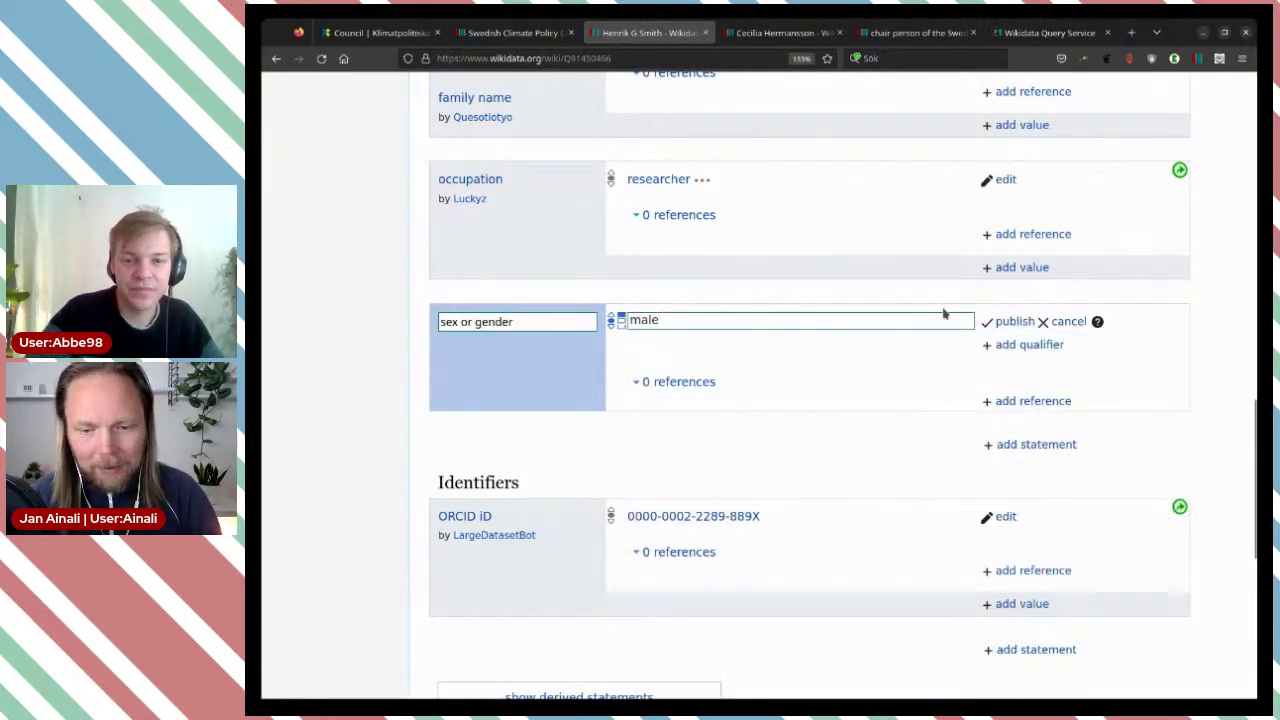
left_click(1015, 321)
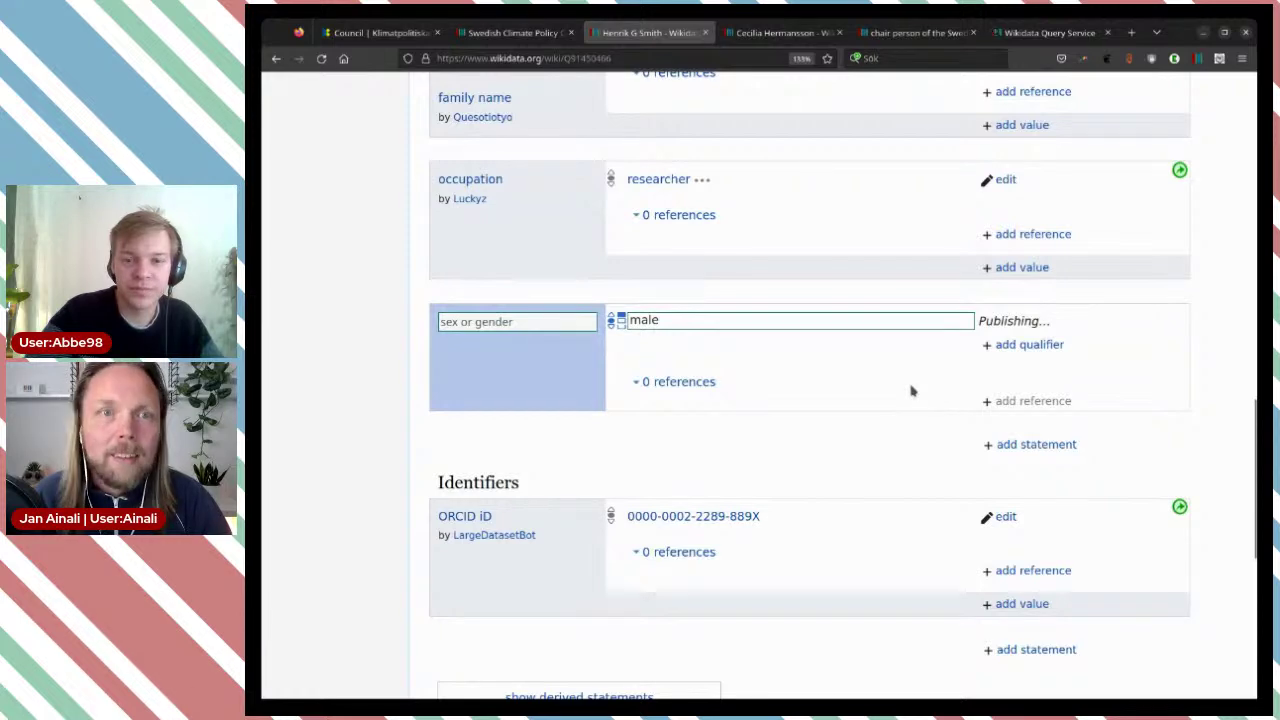
Step: Add and publish a member of statement for Swedish Climate Policy Council (Q65195567) on the zooecology professor's item, copying the ID from the council's item
scroll(911, 389, "down", 1)
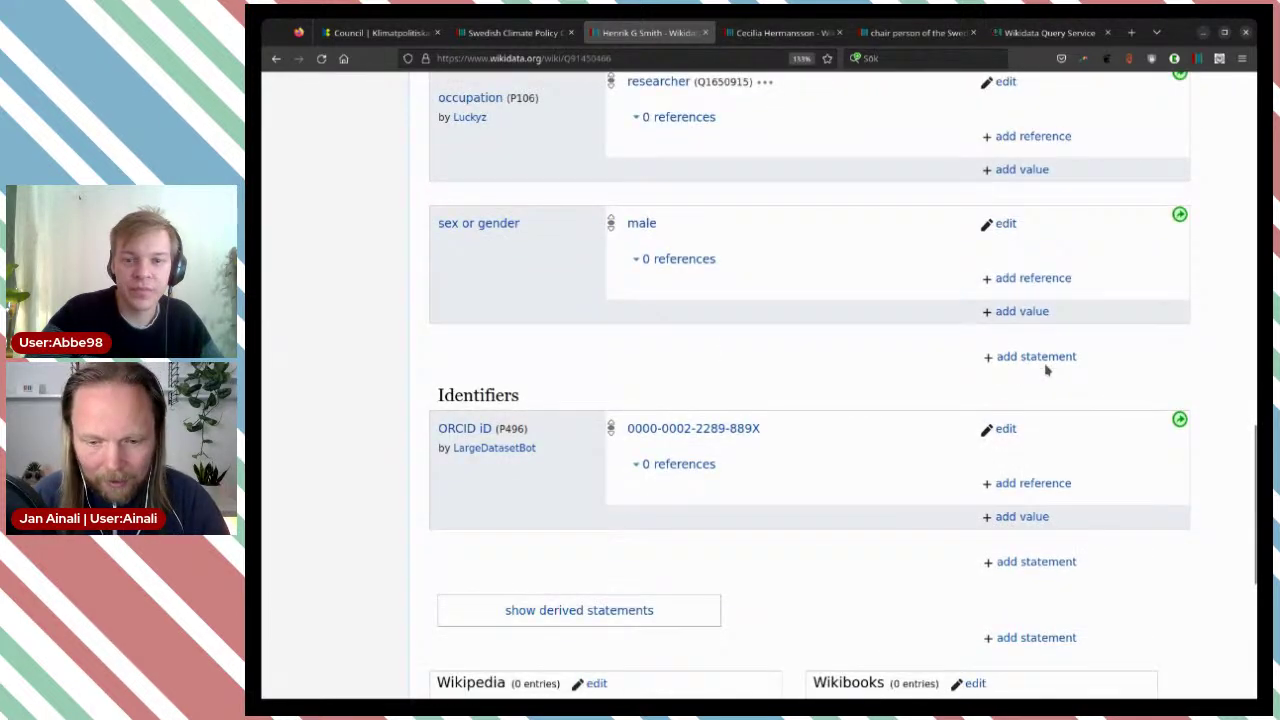
left_click(923, 371)
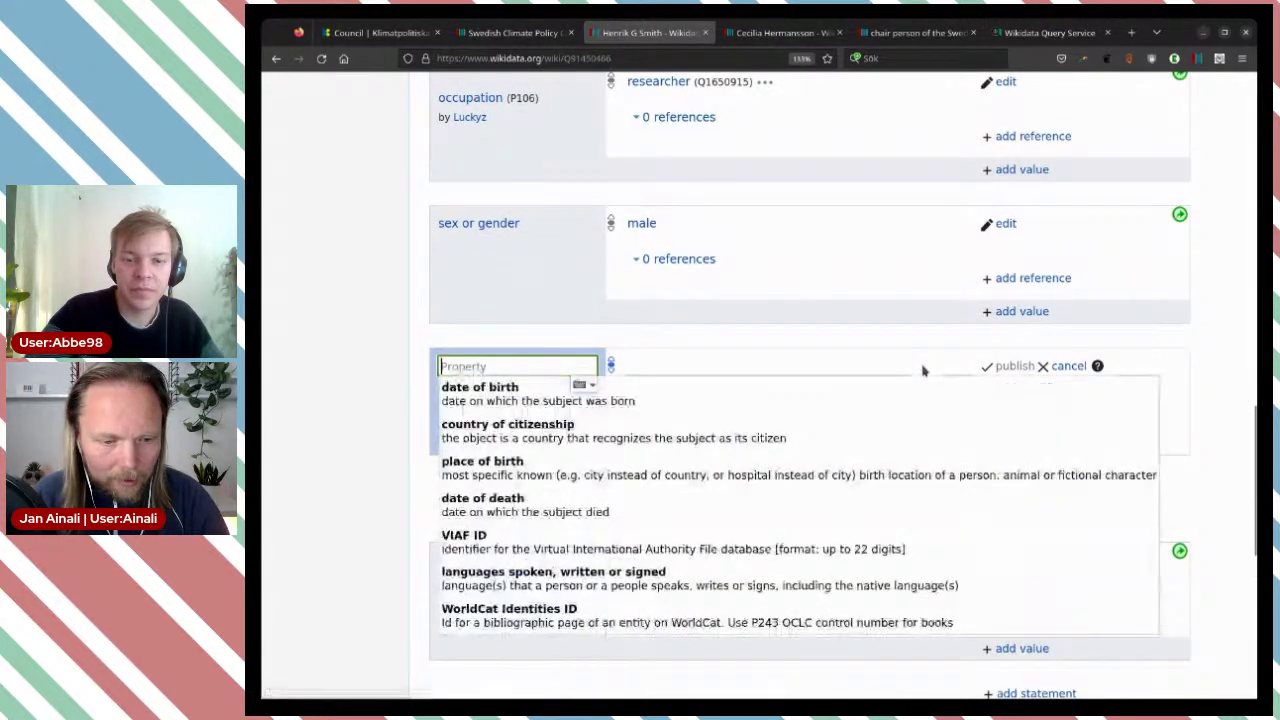
type("member")
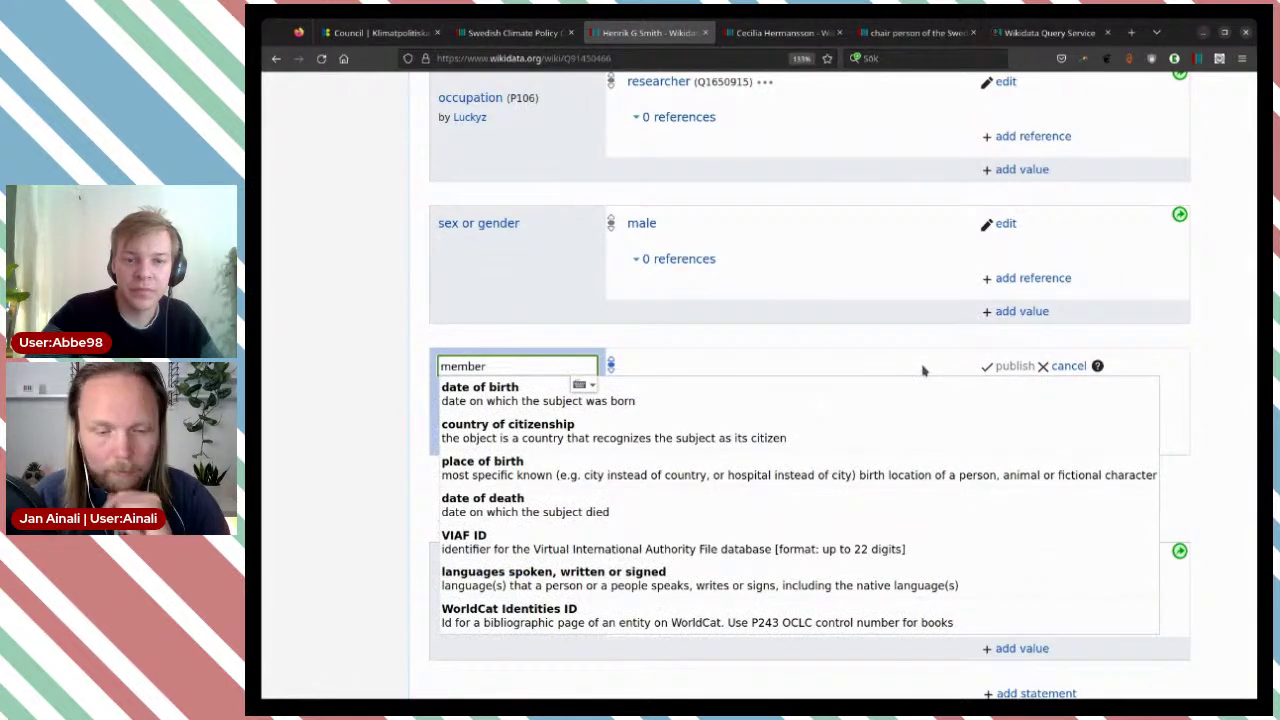
left_click(777, 466)
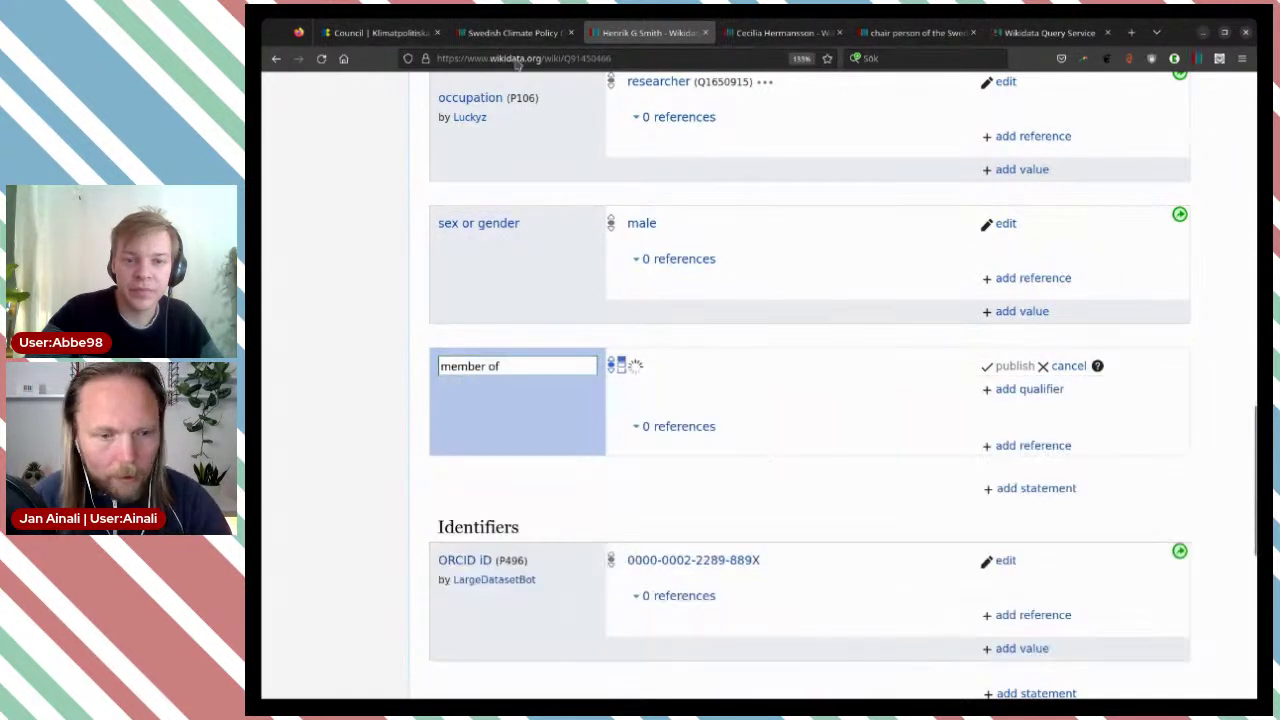
left_click(512, 33)
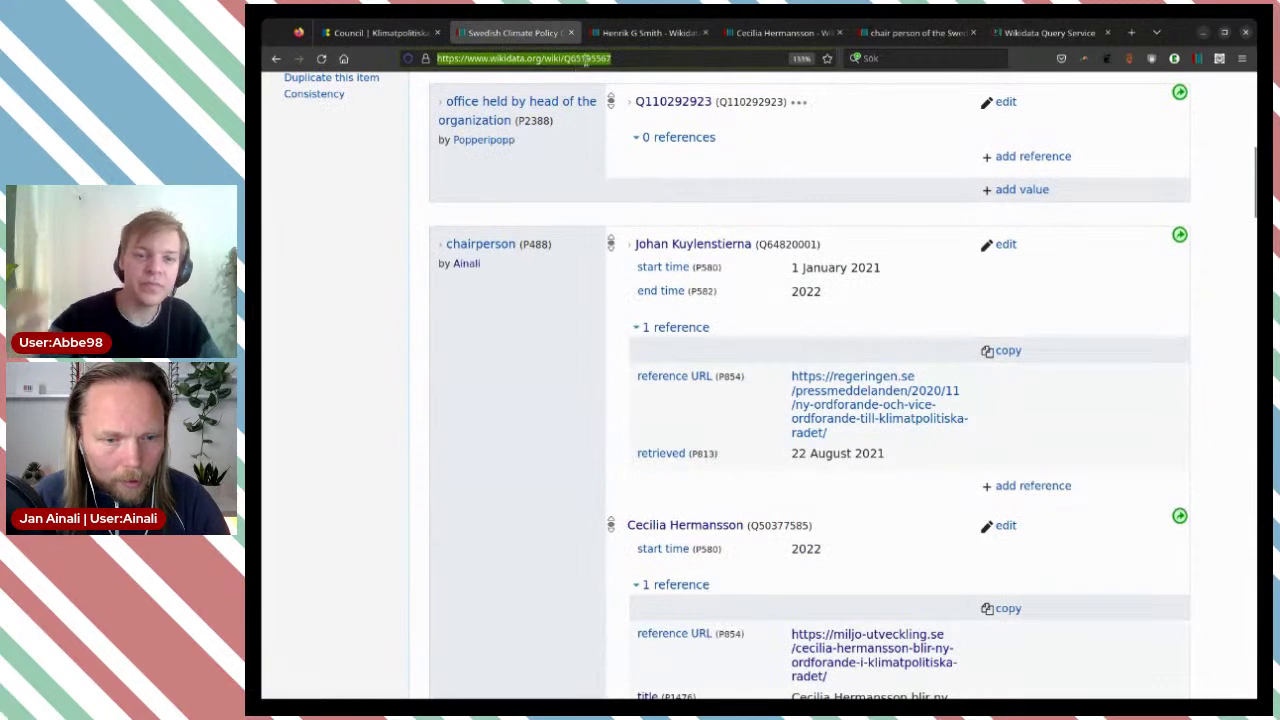
double_click(586, 59)
key("ctrl+c")
key("ctrl+Tab")
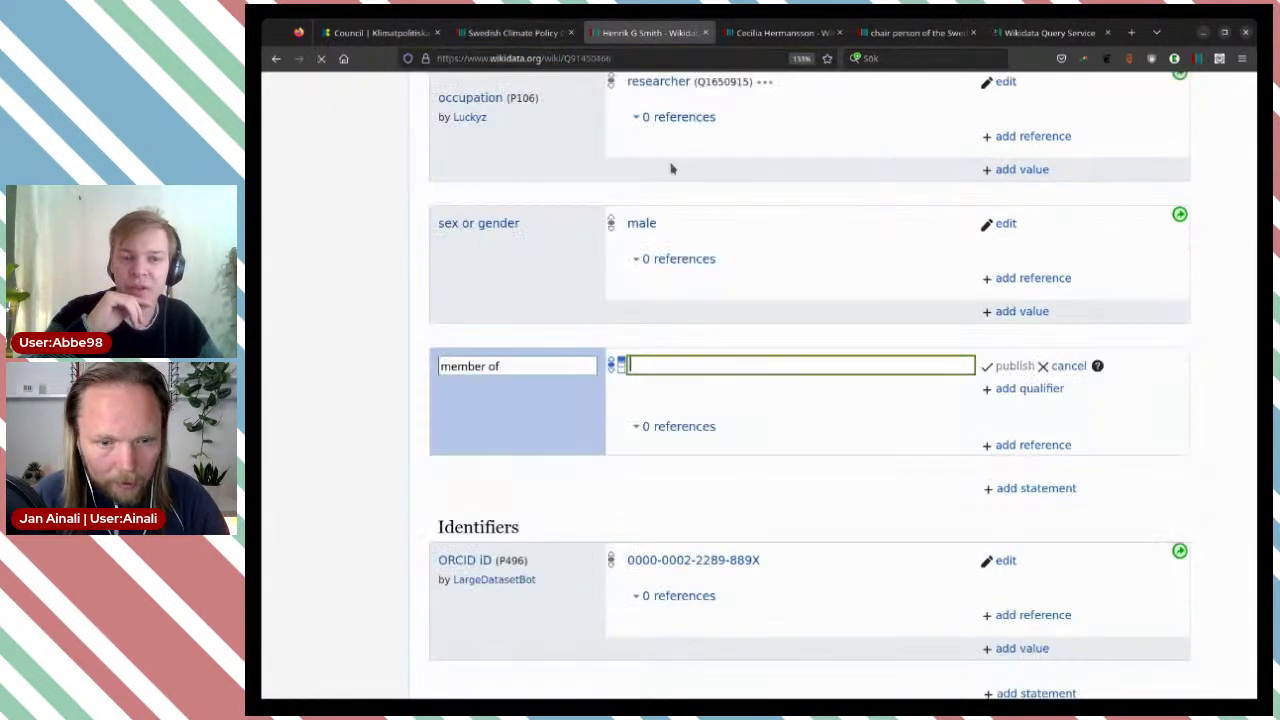
key("ctrl+v")
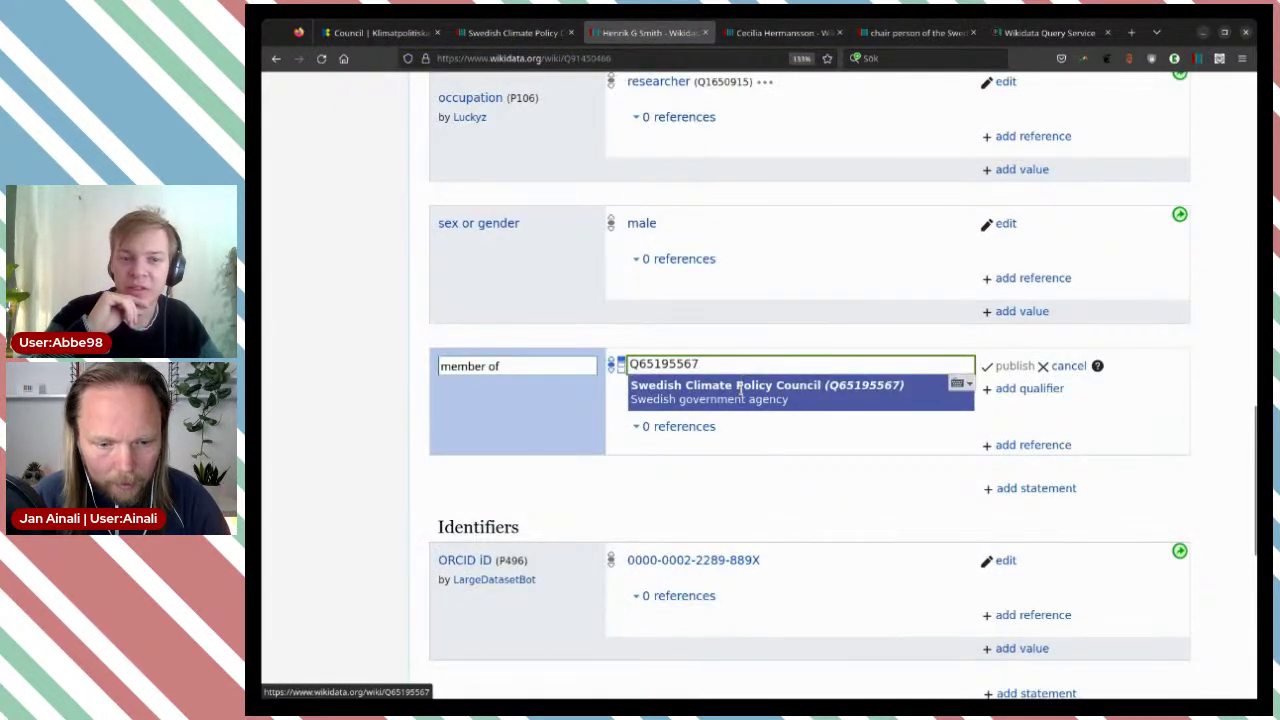
left_click(753, 390)
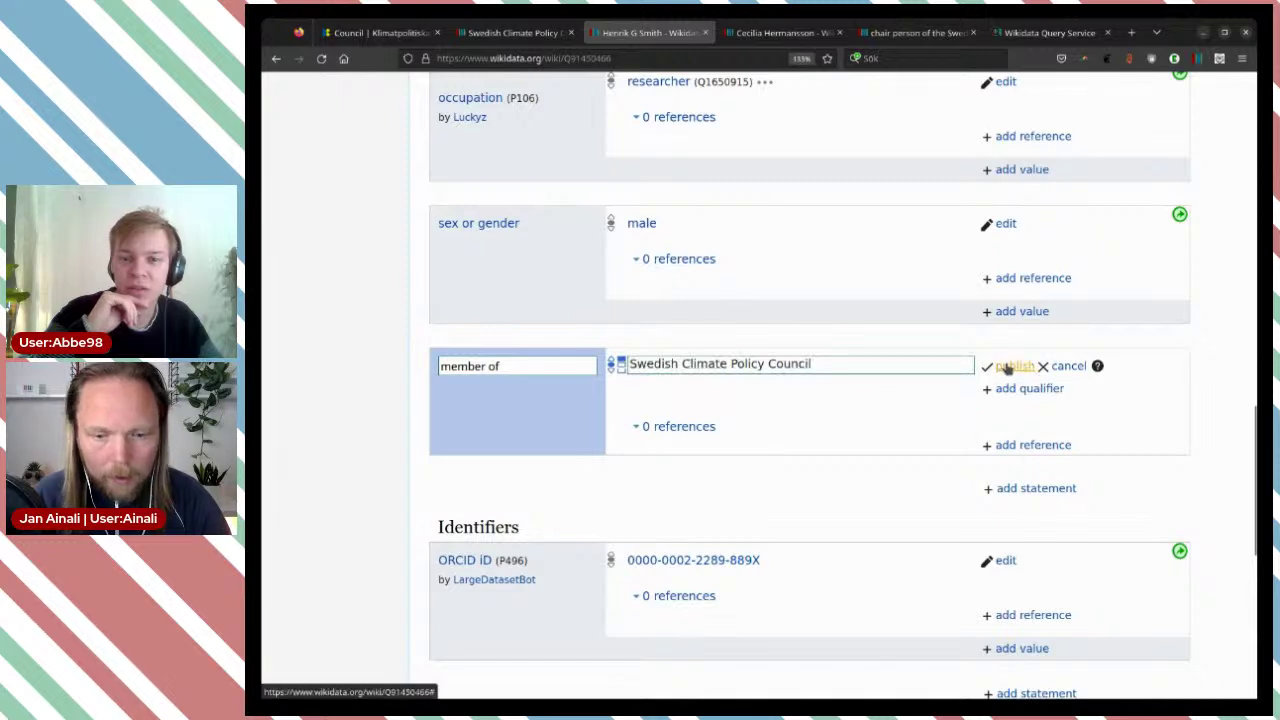
left_click(1010, 367)
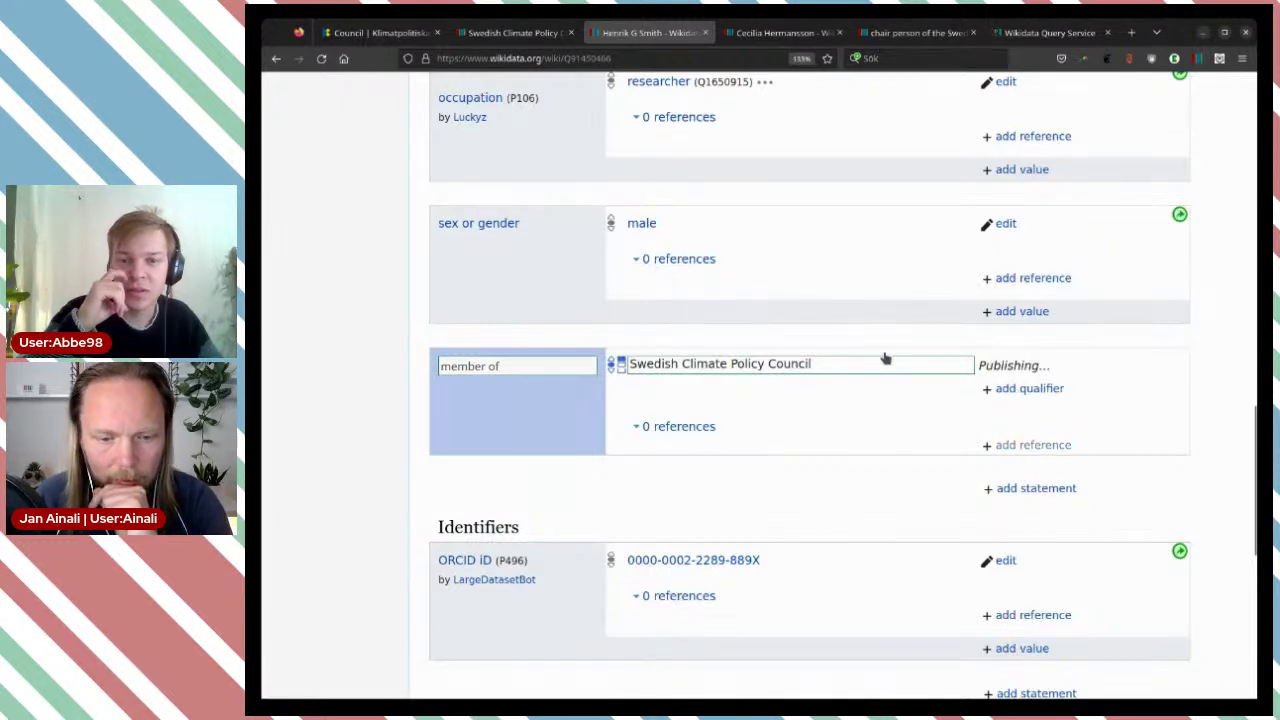
Step: Change the English description of the zooecology professor's item to "researcher and professor of zooecology", replacing the ORCID part
scroll(885, 358, "up", 15)
scroll(885, 358, "up", 2)
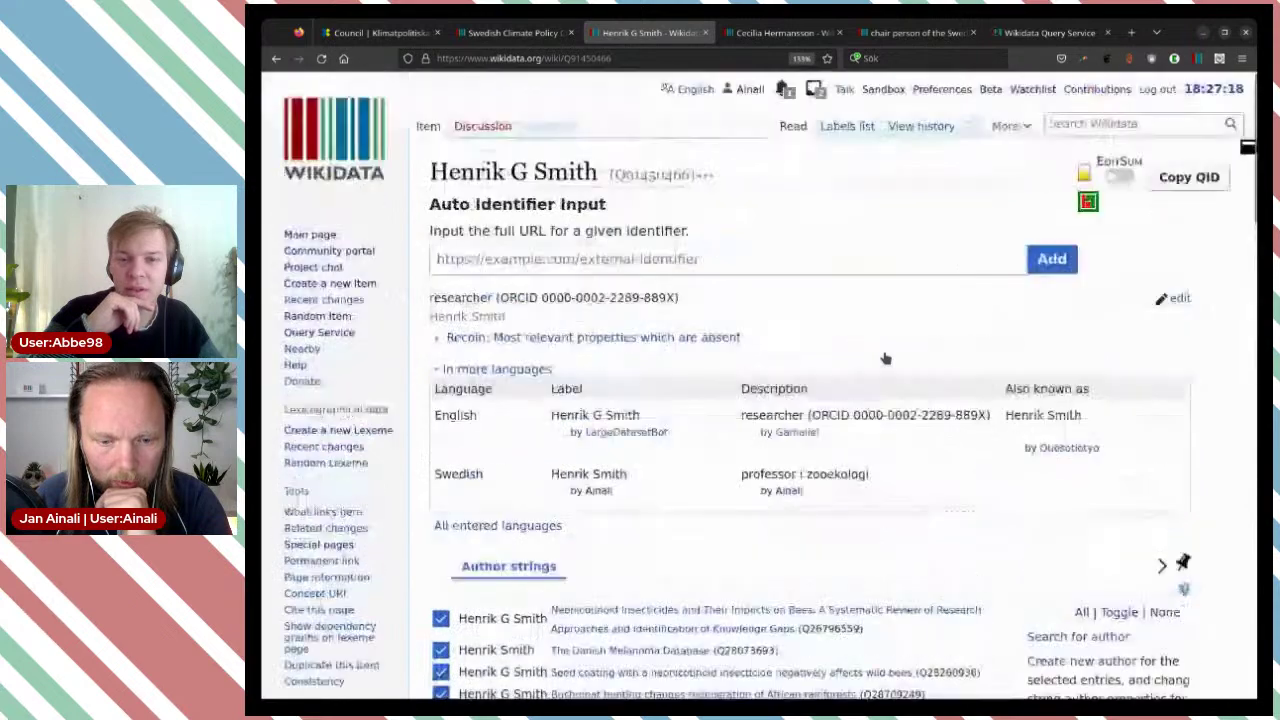
scroll(885, 358, "down", 2)
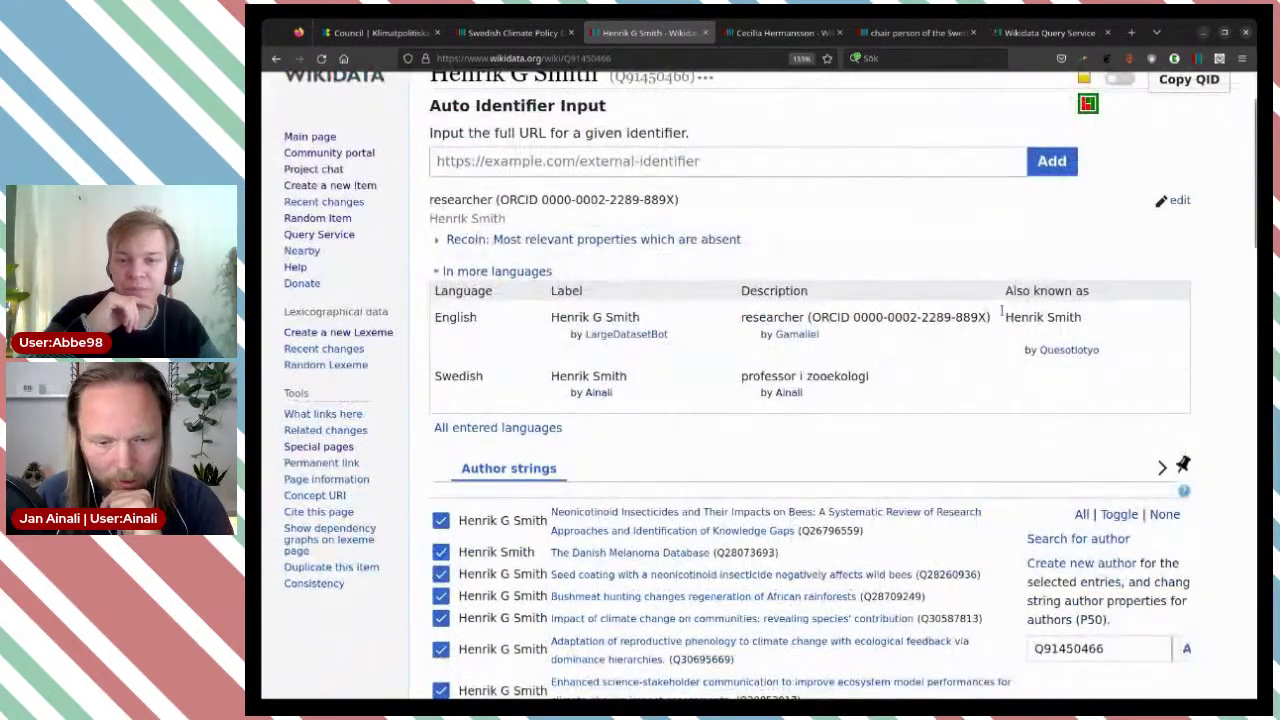
left_click(1168, 218)
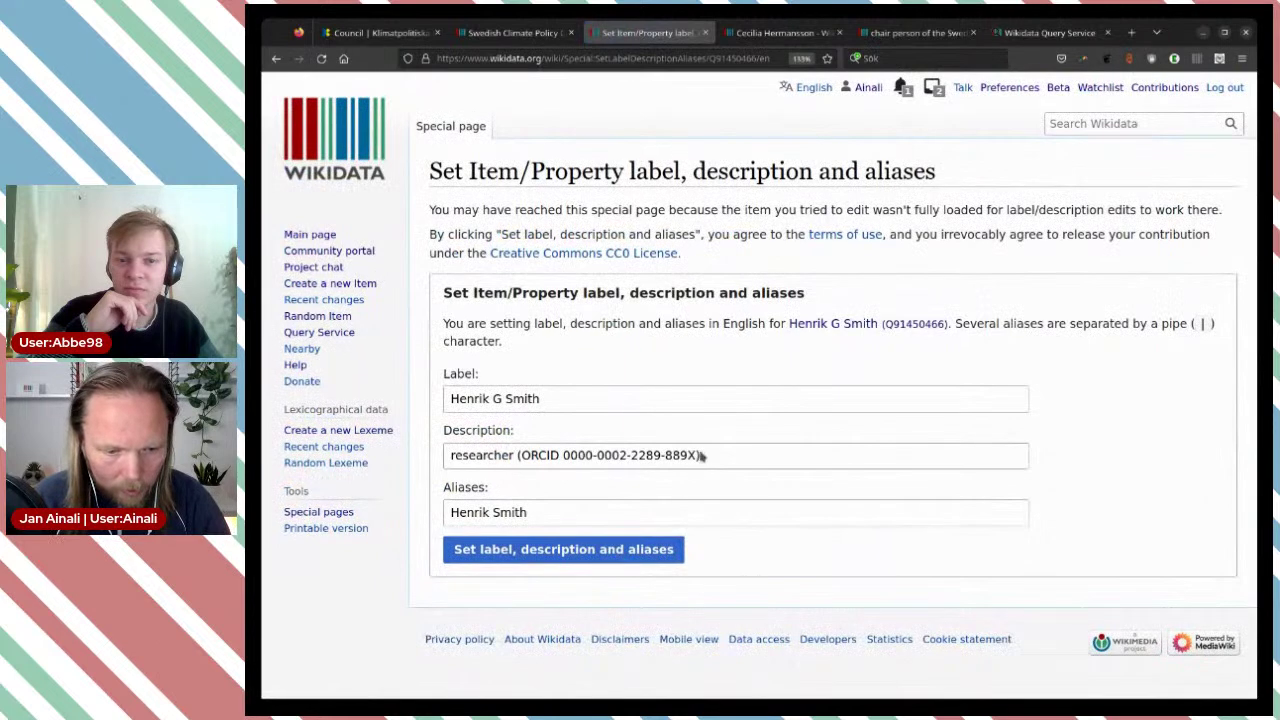
left_click(598, 455)
key("ctrl+a")
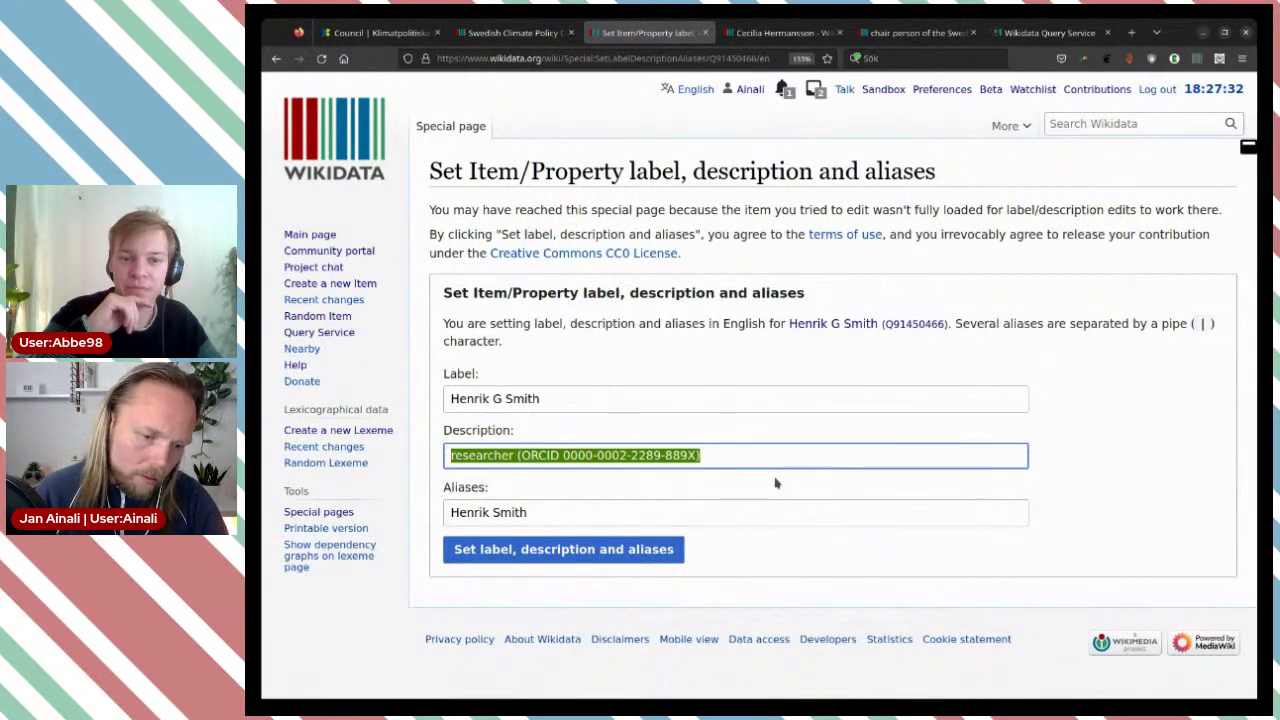
key("End")
key("ctrl+shift+Left")
key("ctrl+shift+Left")
key("ctrl+shift+Left")
key("ctrl+shift+Left")
key("ctrl+shift+Left")
key("ctrl+shift+Left")
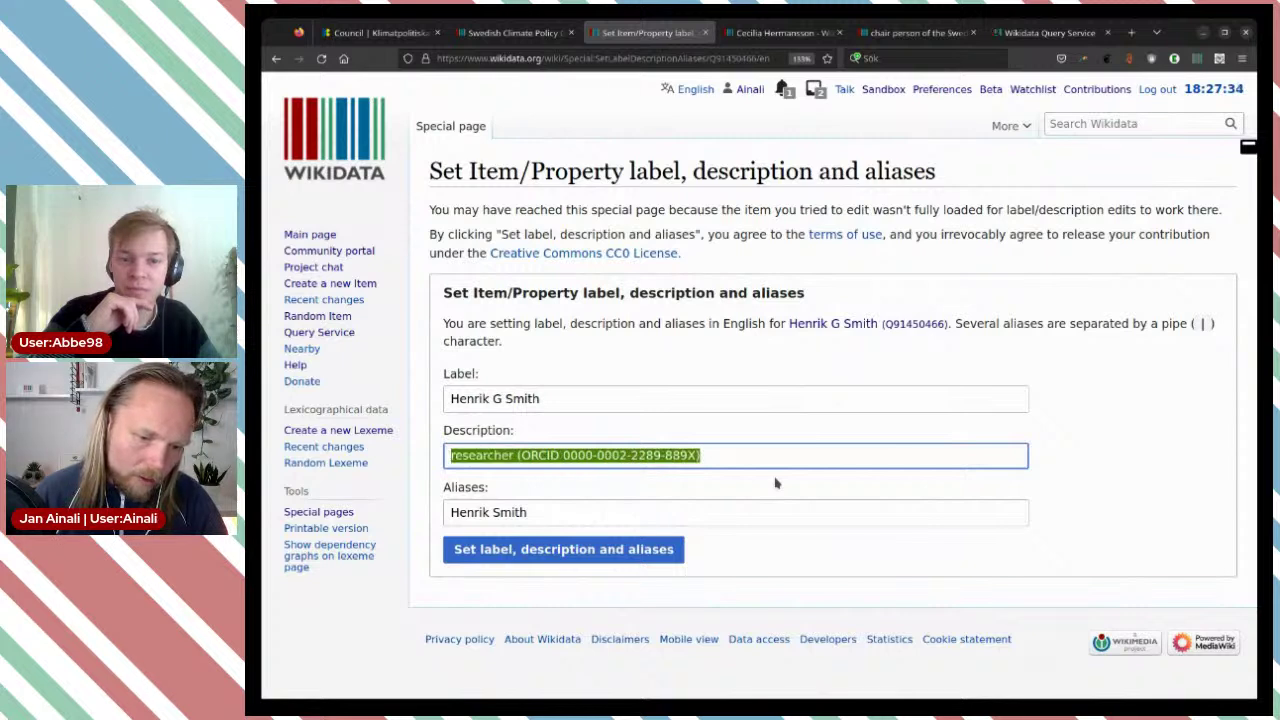
key("End")
key("ctrl+shift+Left")
key("ctrl+shift+Left")
key("ctrl+shift+Left")
key("ctrl+shift+Left")
key("ctrl+shift+Left")
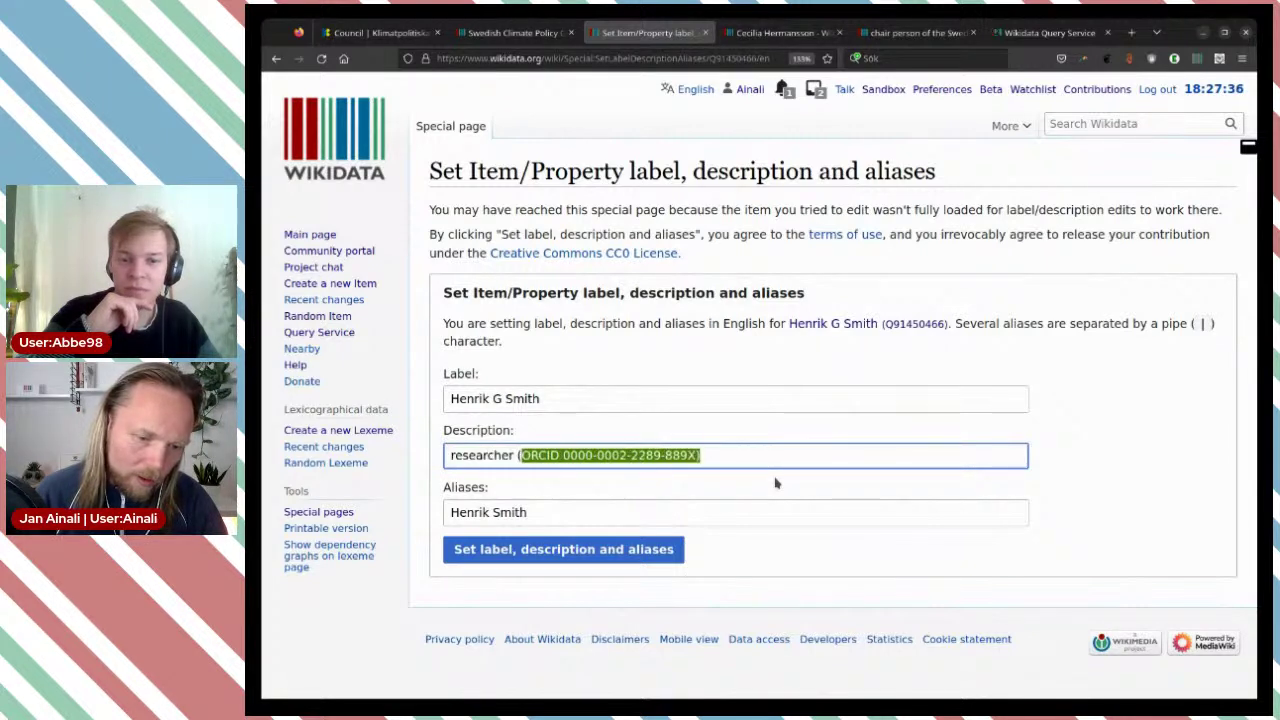
key("BackSpace")
type("and profe")
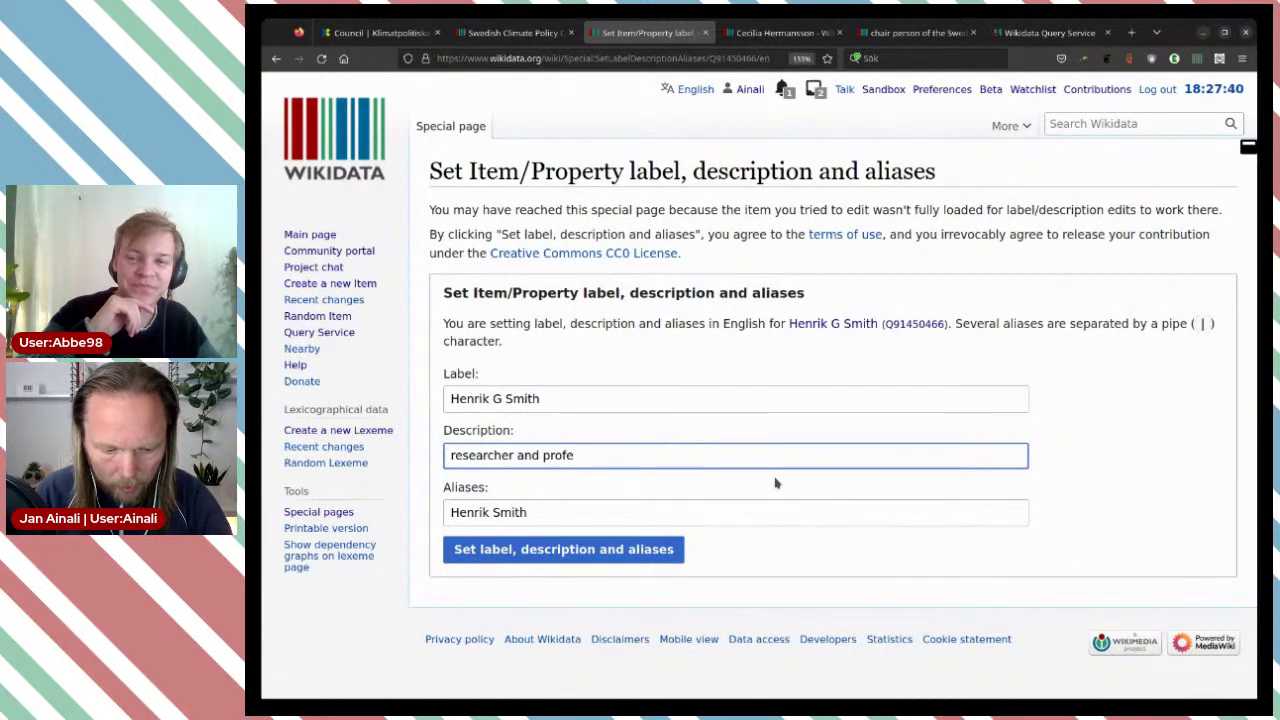
type("ssor ")
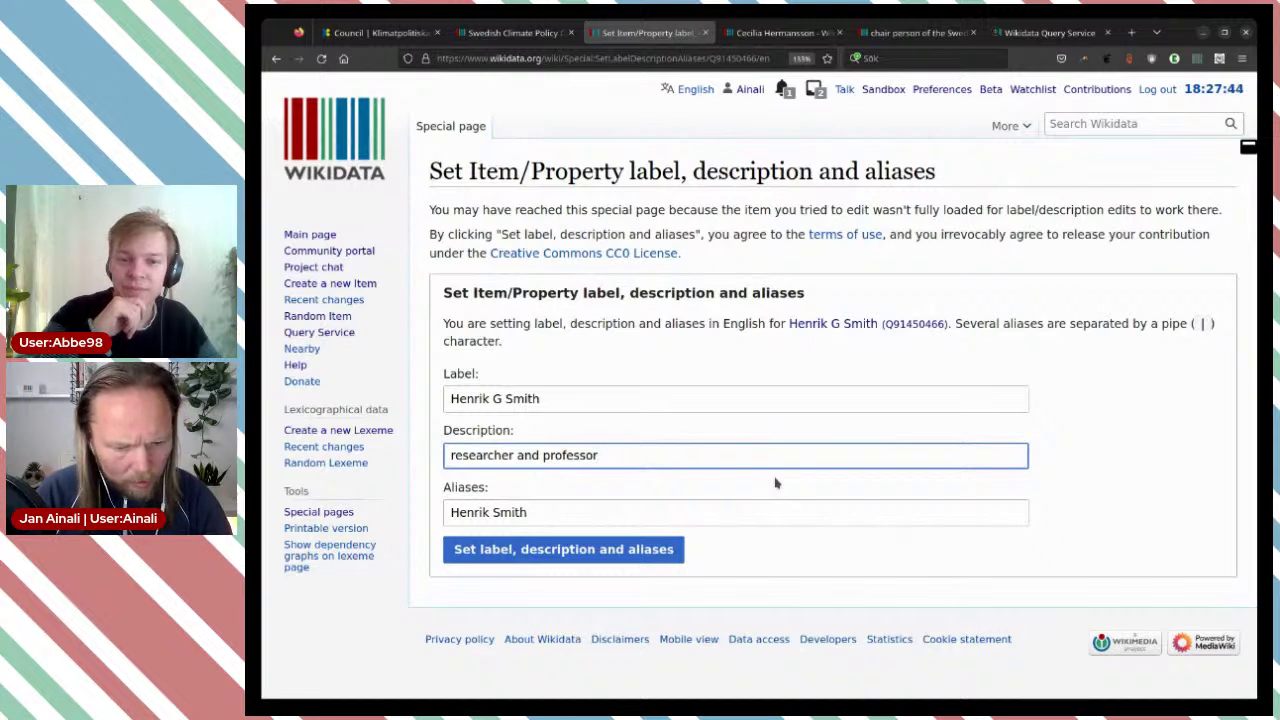
type("of zooecology")
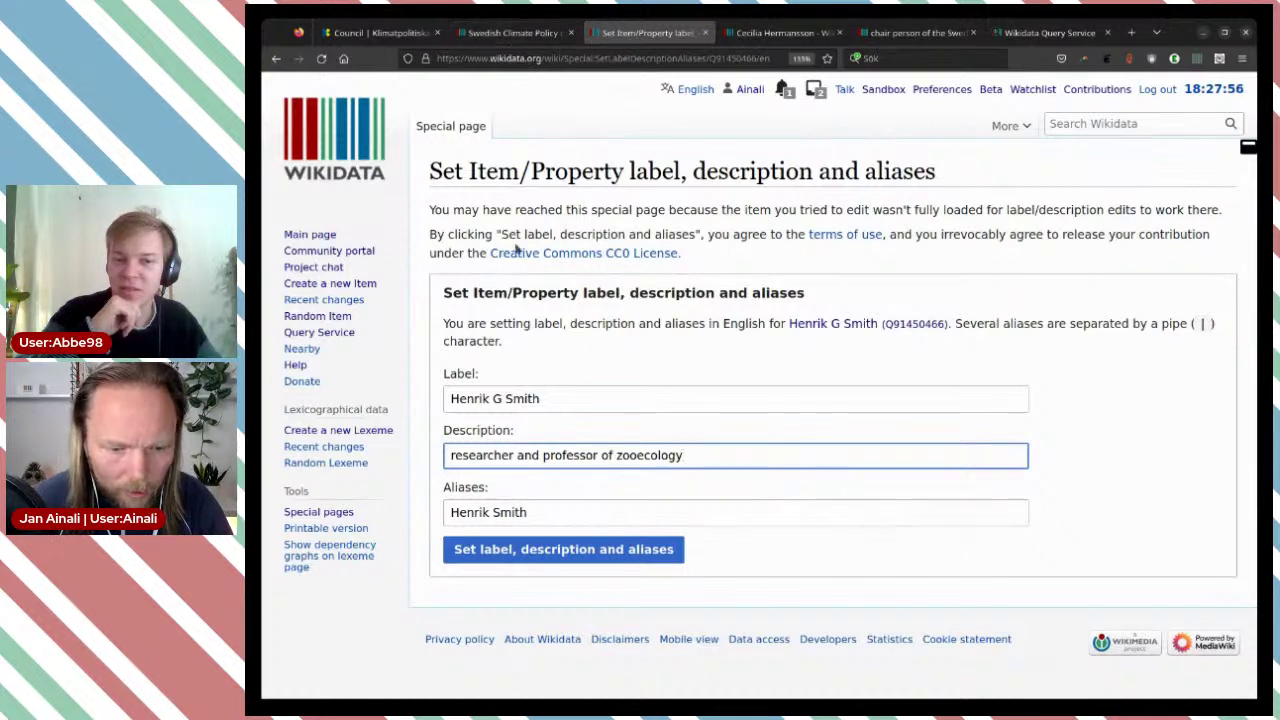
Step: Search Wikidata for "zooecology" from the council chair's item, open the matching item, and select its label "animal ecology" for reuse
left_click_drag(687, 465, 618, 460)
key("ctrl+c")
left_click(780, 32)
scroll(810, 400, "up", 10)
scroll(1253, 235, "up", 5)
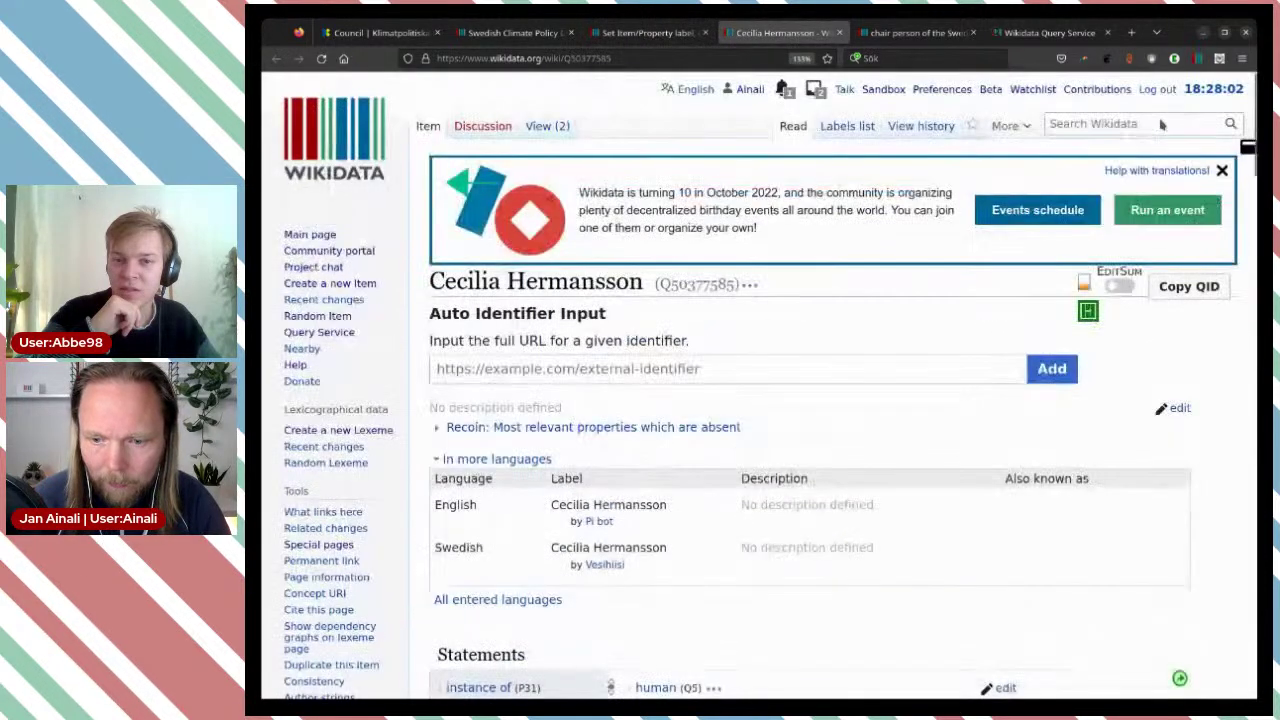
left_click(1158, 121)
key("ctrl+v")
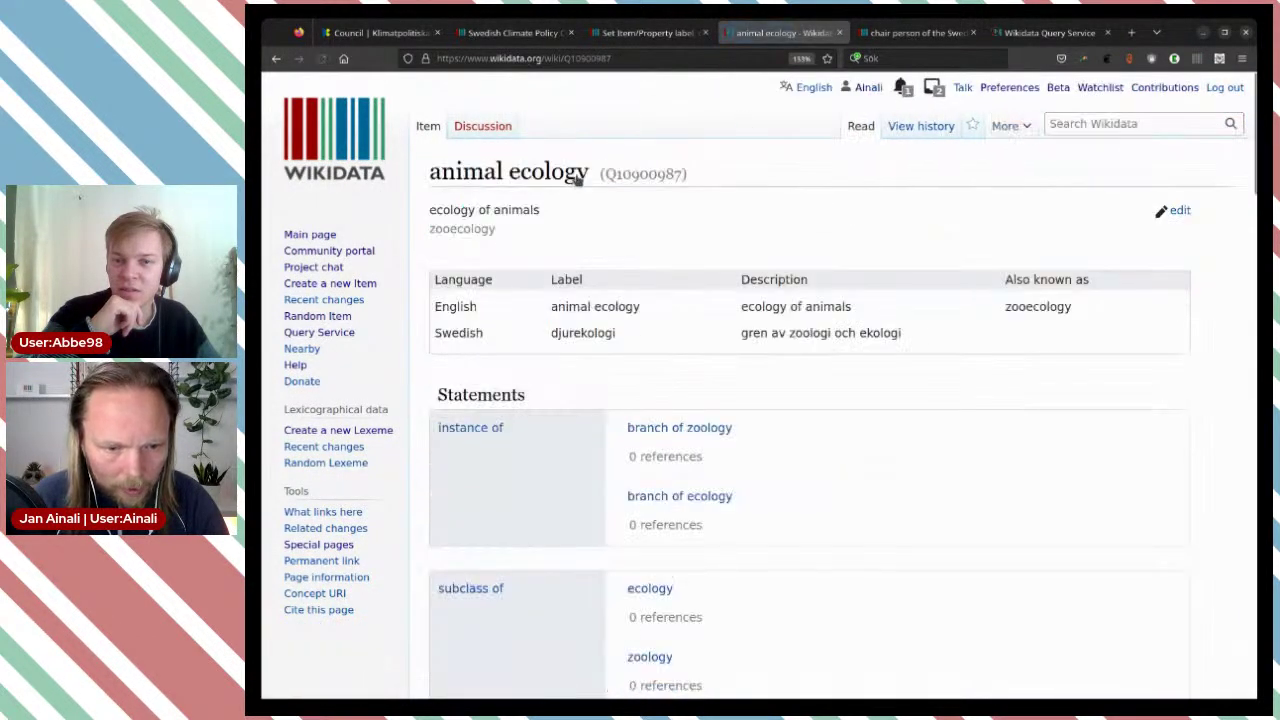
left_click_drag(590, 174, 437, 176)
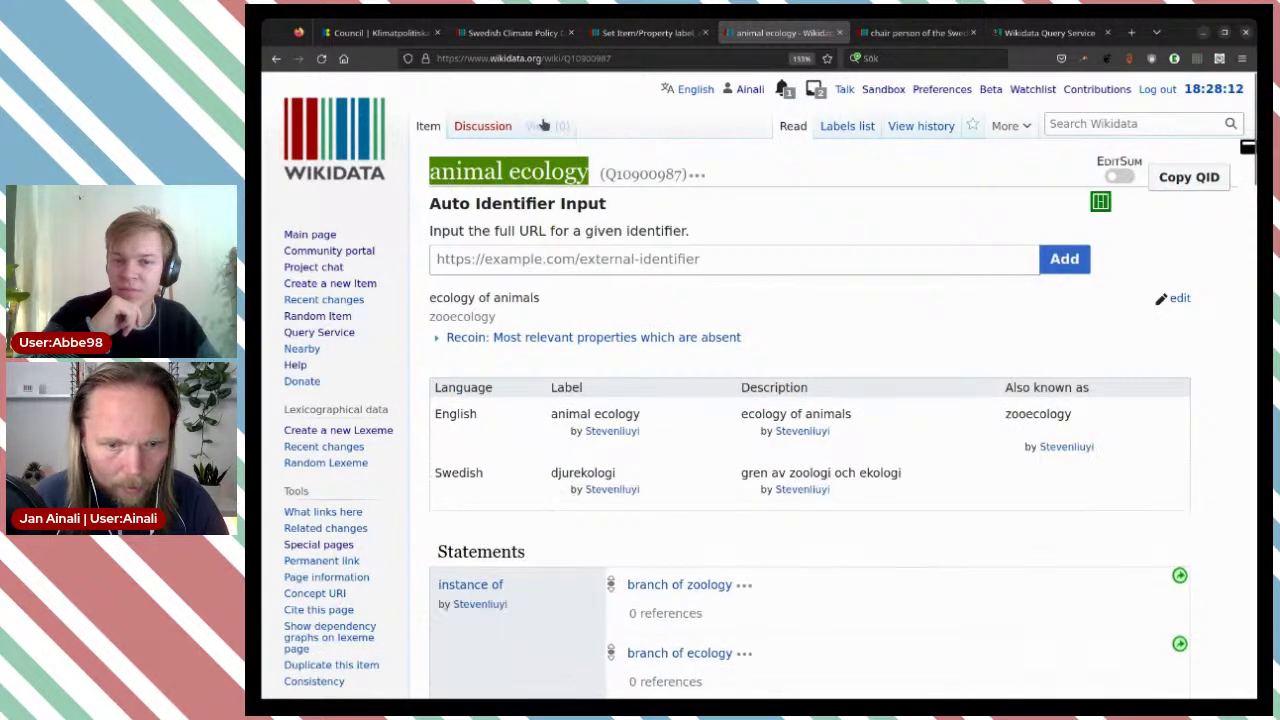
Step: Replace "zooecology" with "animal ecology" in the professor's English description and save the label, description and aliases
left_click(624, 34)
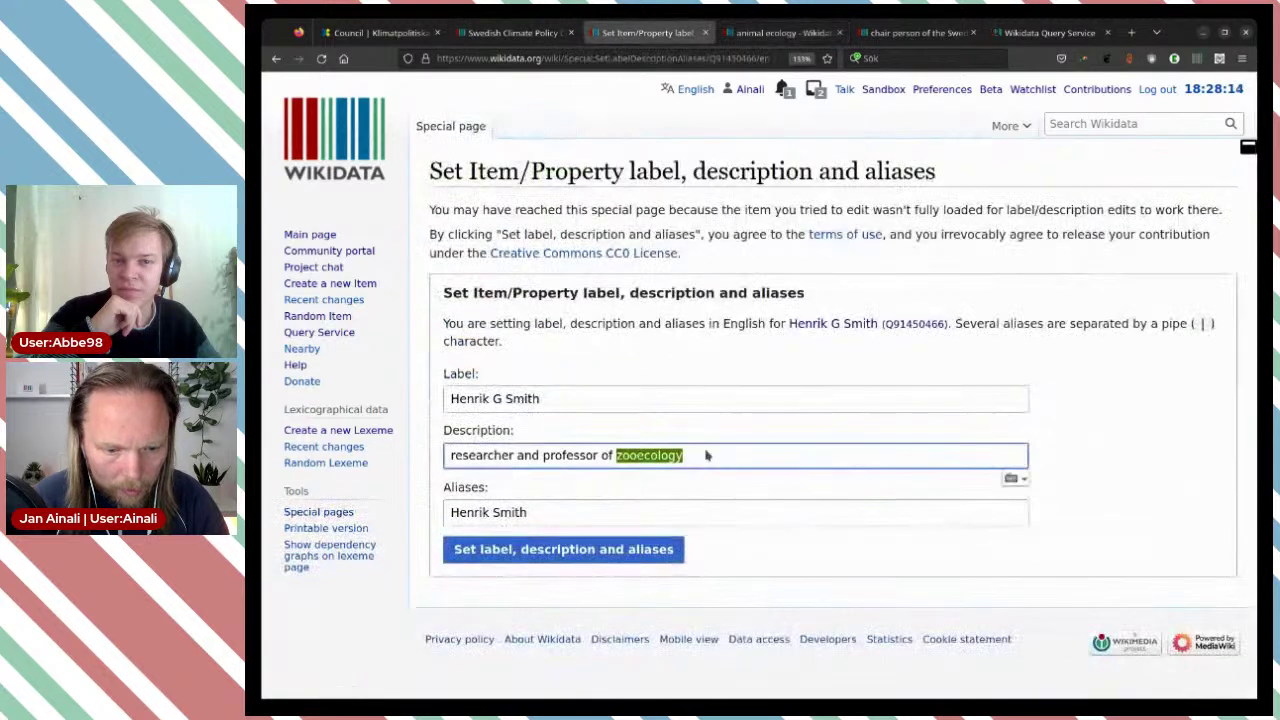
type("animal ecology")
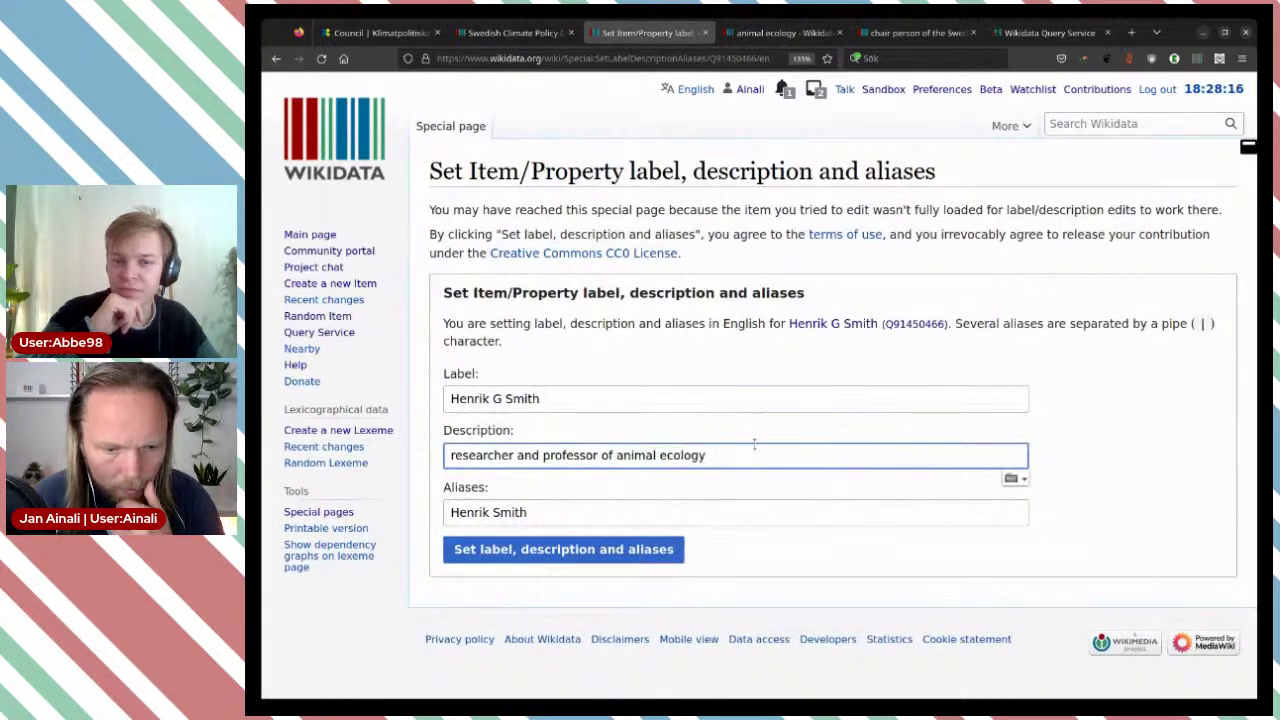
left_click(606, 550)
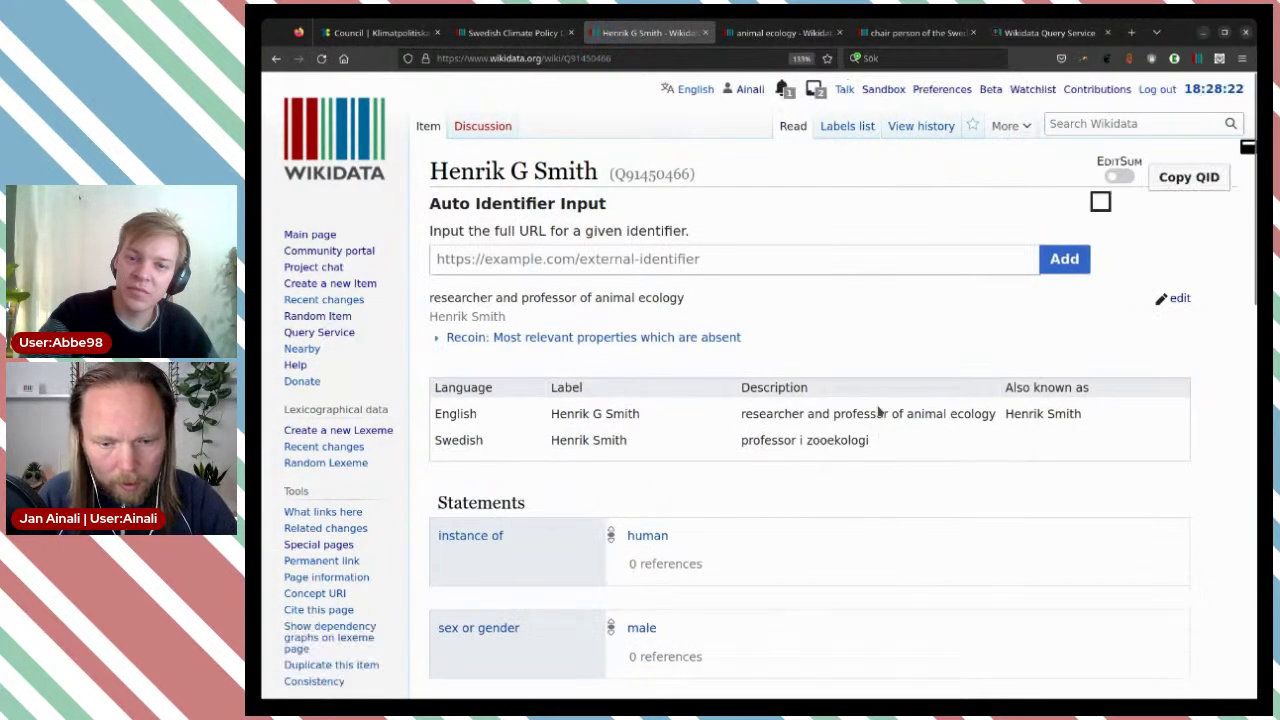
Step: Review the professor's saved description and statements, check the council's member list, then close the professor's item
scroll(878, 420, "down", 1)
scroll(878, 410, "down", 8)
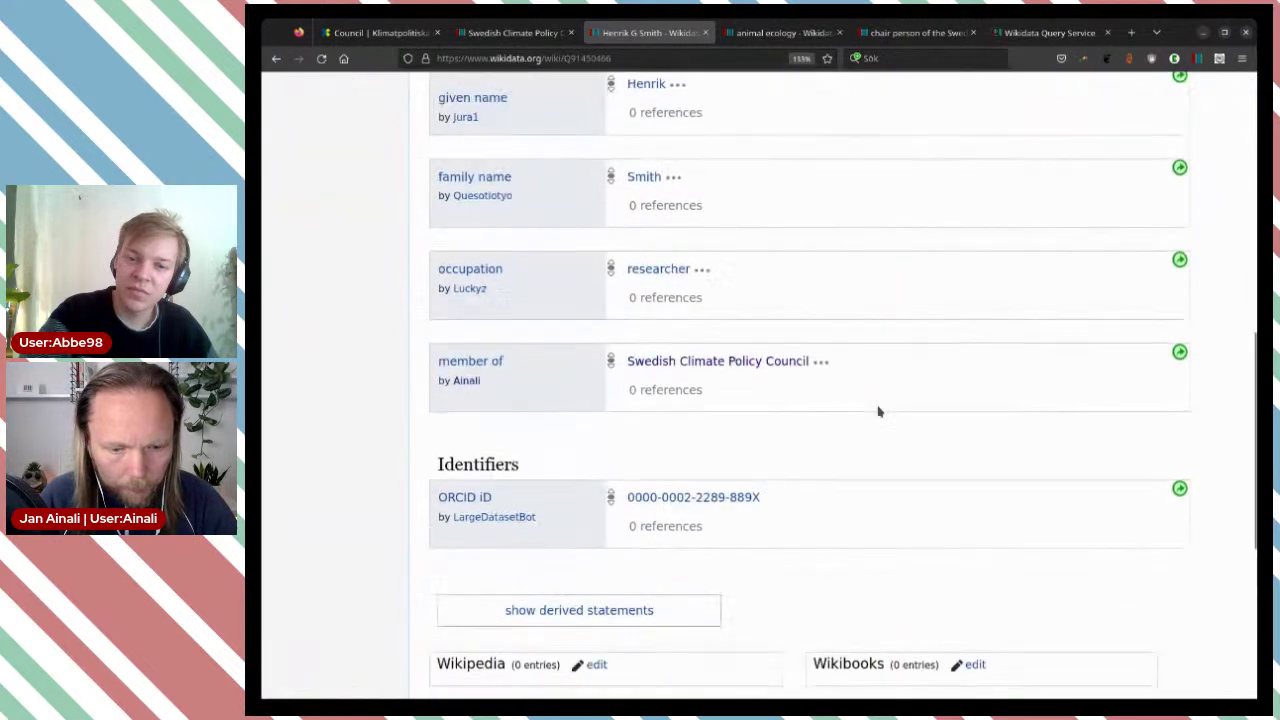
left_click(390, 36)
scroll(660, 380, "down", 2)
left_click(651, 34)
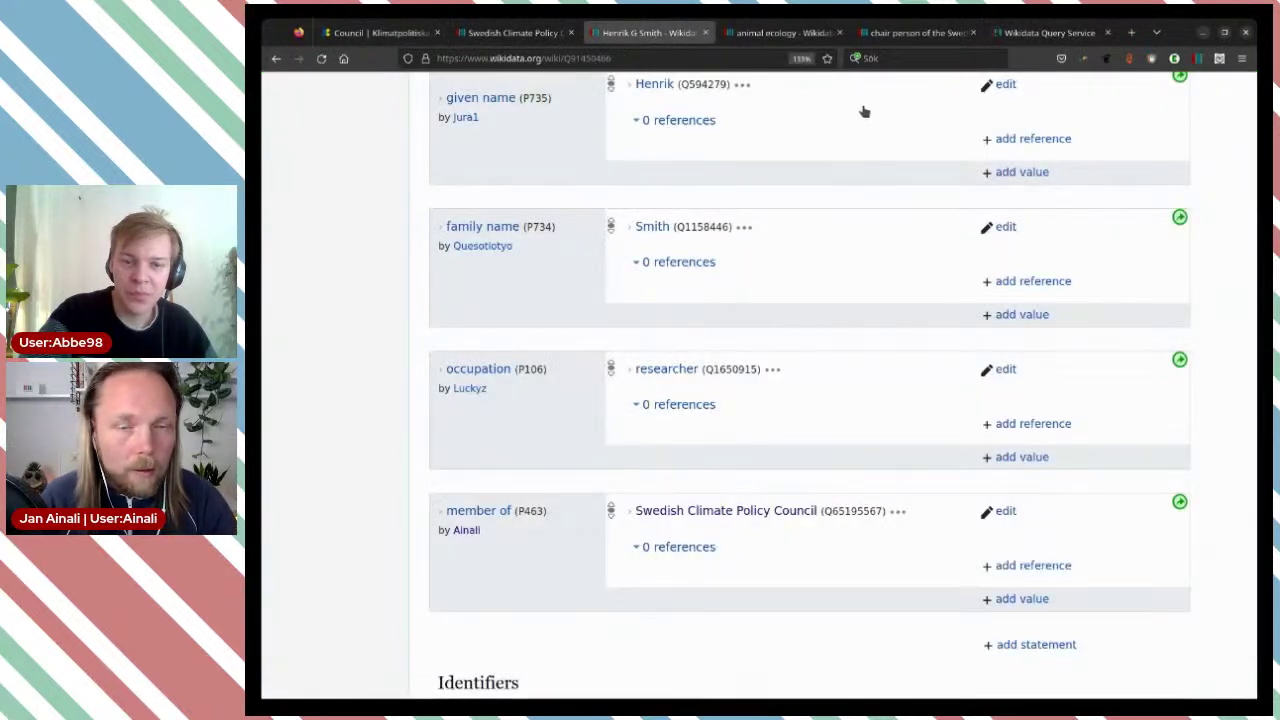
scroll(1110, 150, "up", 8)
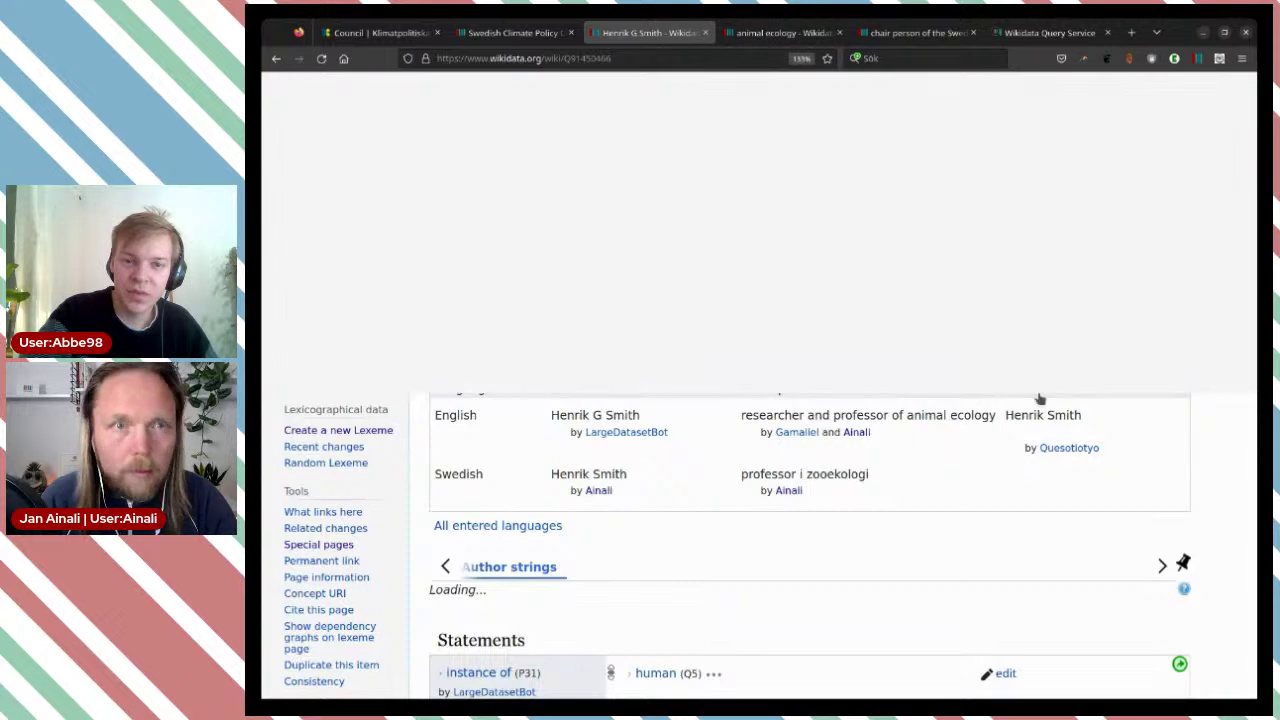
scroll(899, 505, "down", 2)
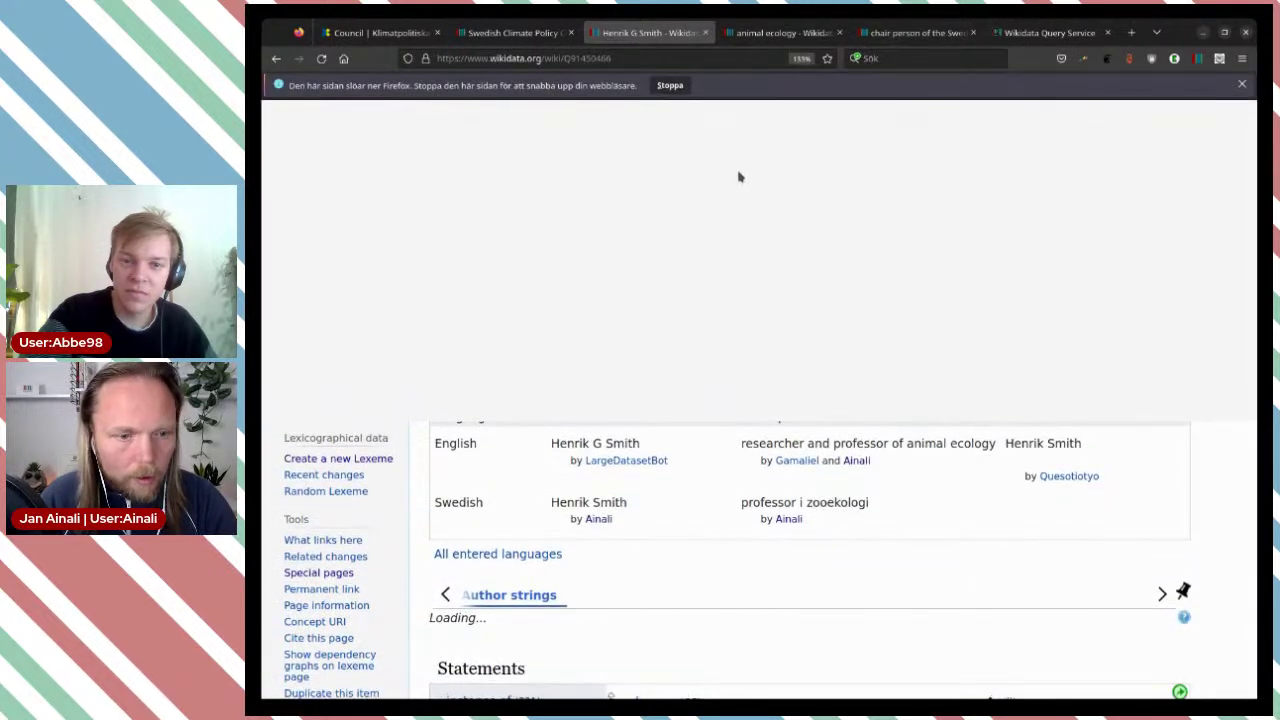
left_click(705, 33)
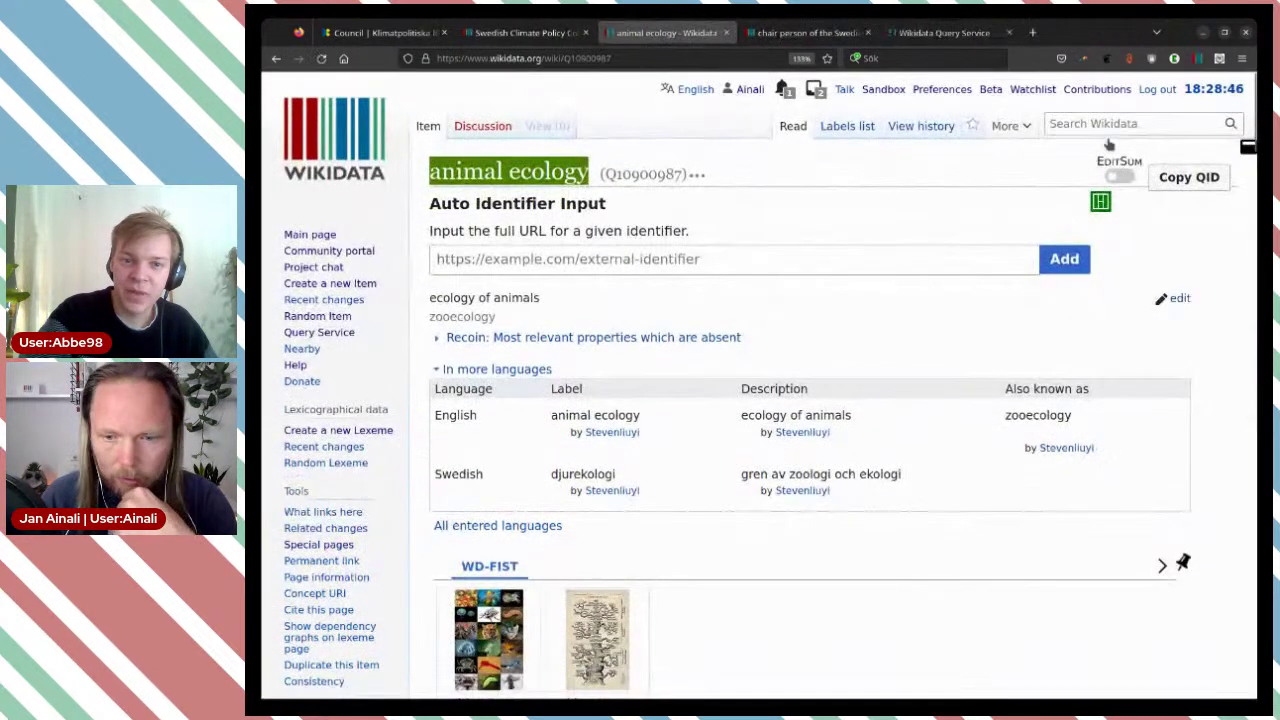
Step: Search Wikidata for the Luleå economics professor, open the economist item, and compare its statements with the council's member list
left_click(1107, 123)
type("animal ecology")
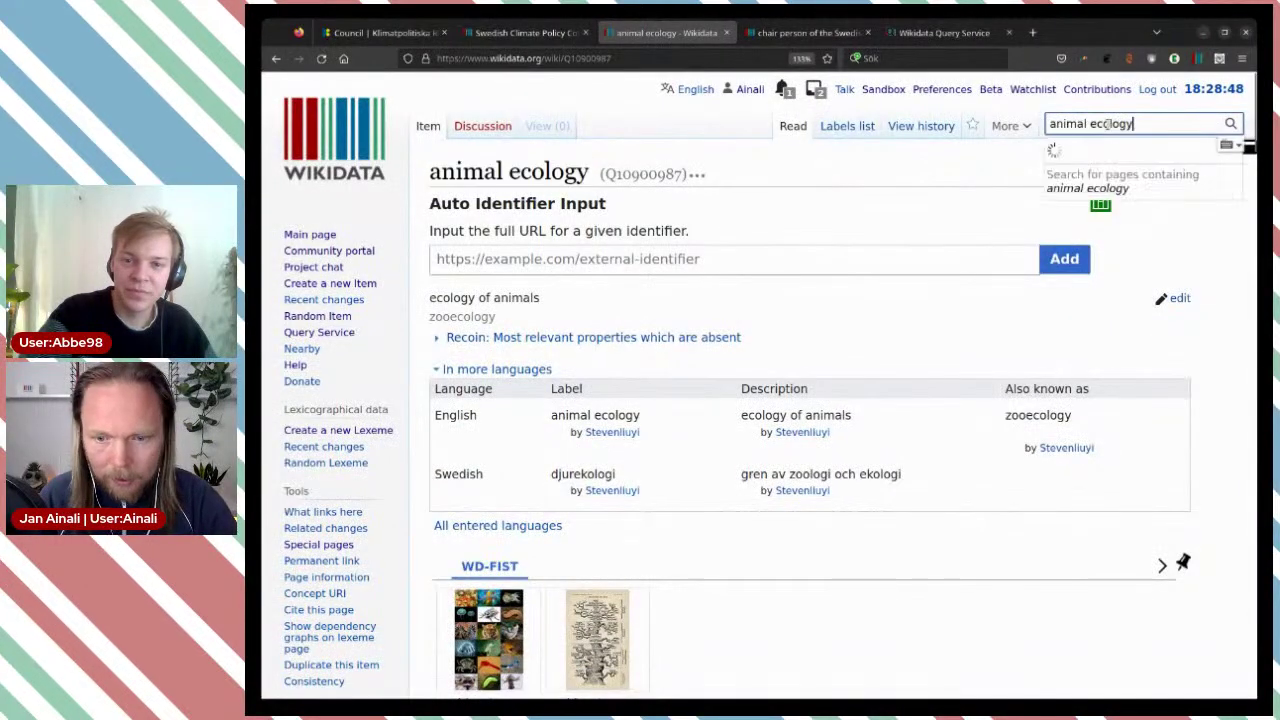
key("ctrl+a")
type("Patrik")
mouse_move(1018, 118)
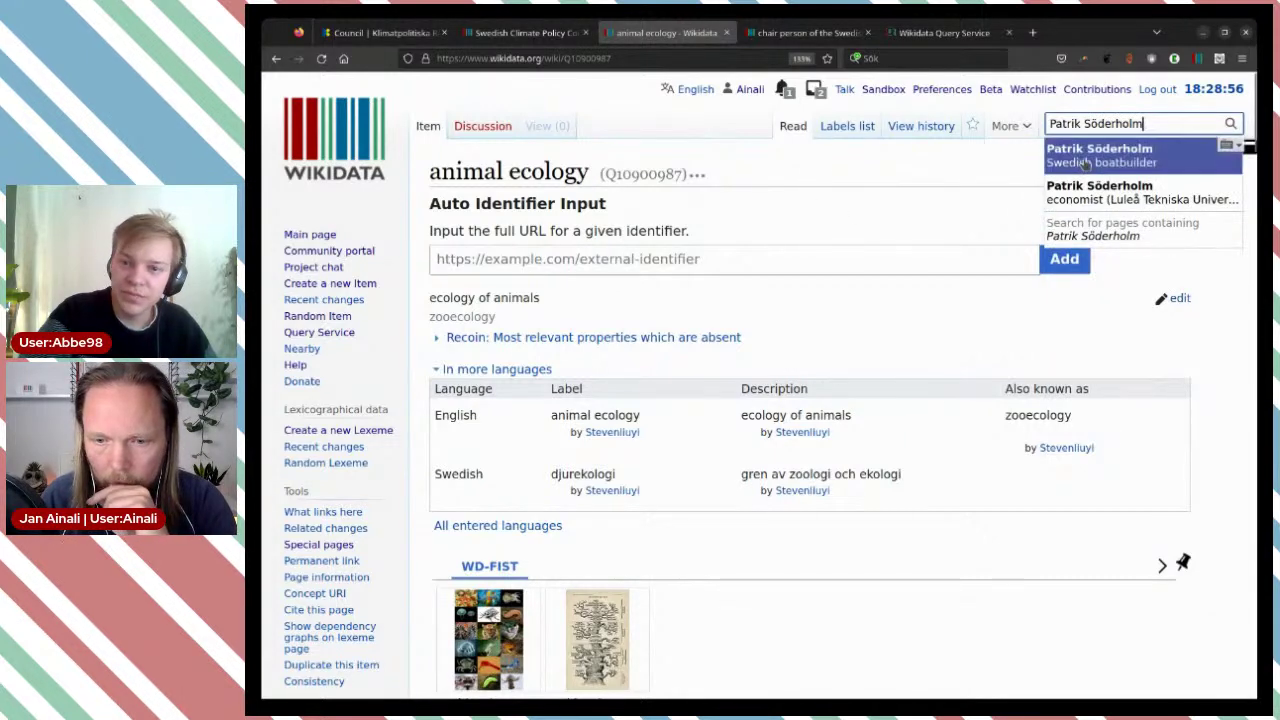
left_click(1083, 193)
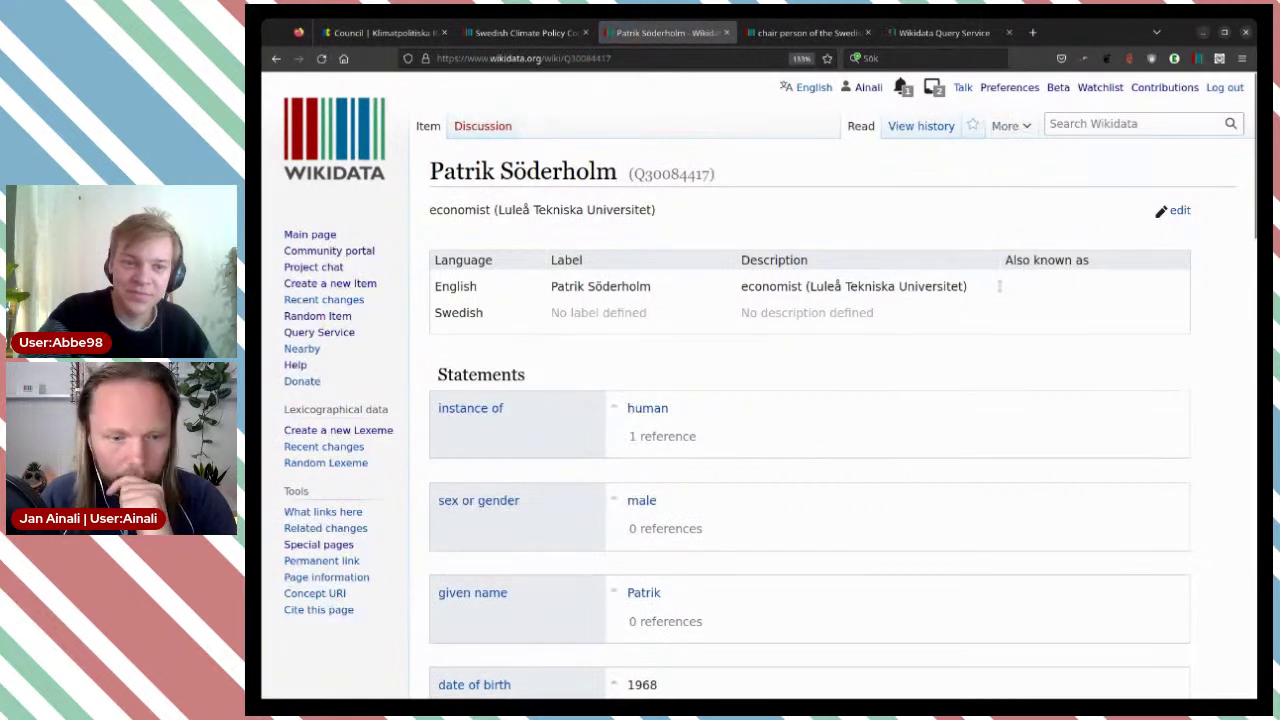
scroll(1000, 285, "down", 3)
scroll(999, 286, "down", 2)
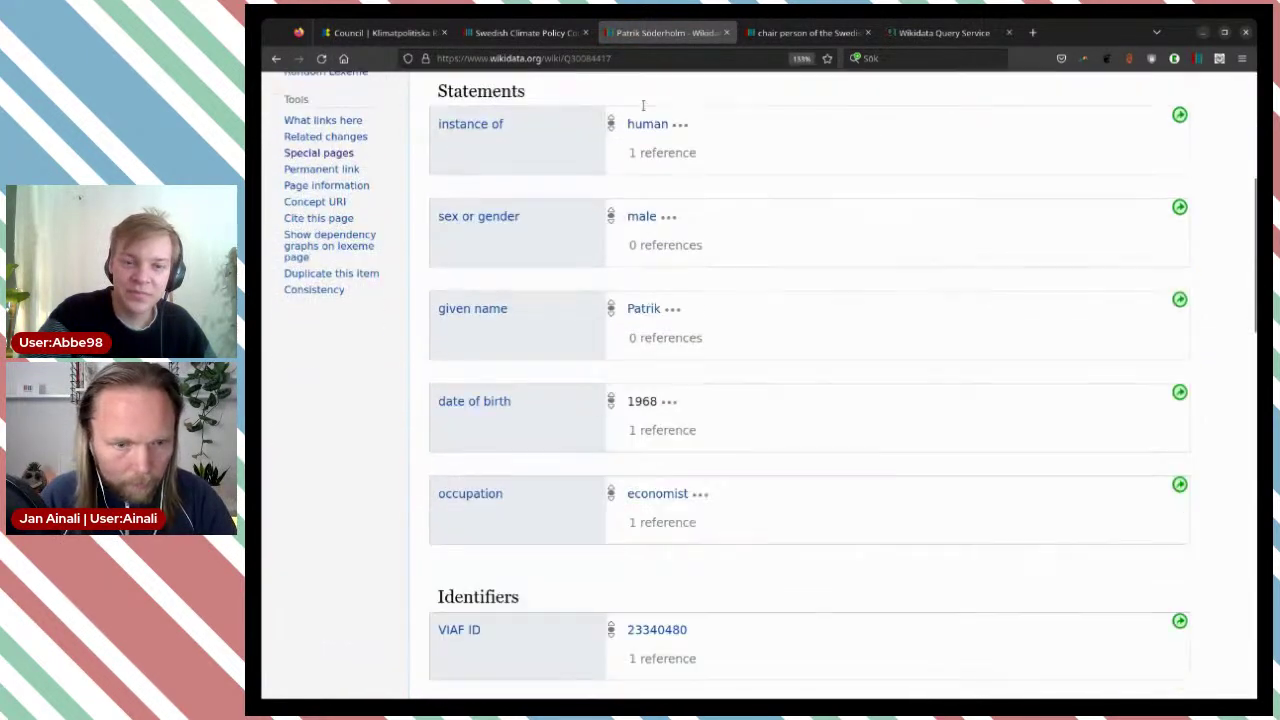
left_click(368, 33)
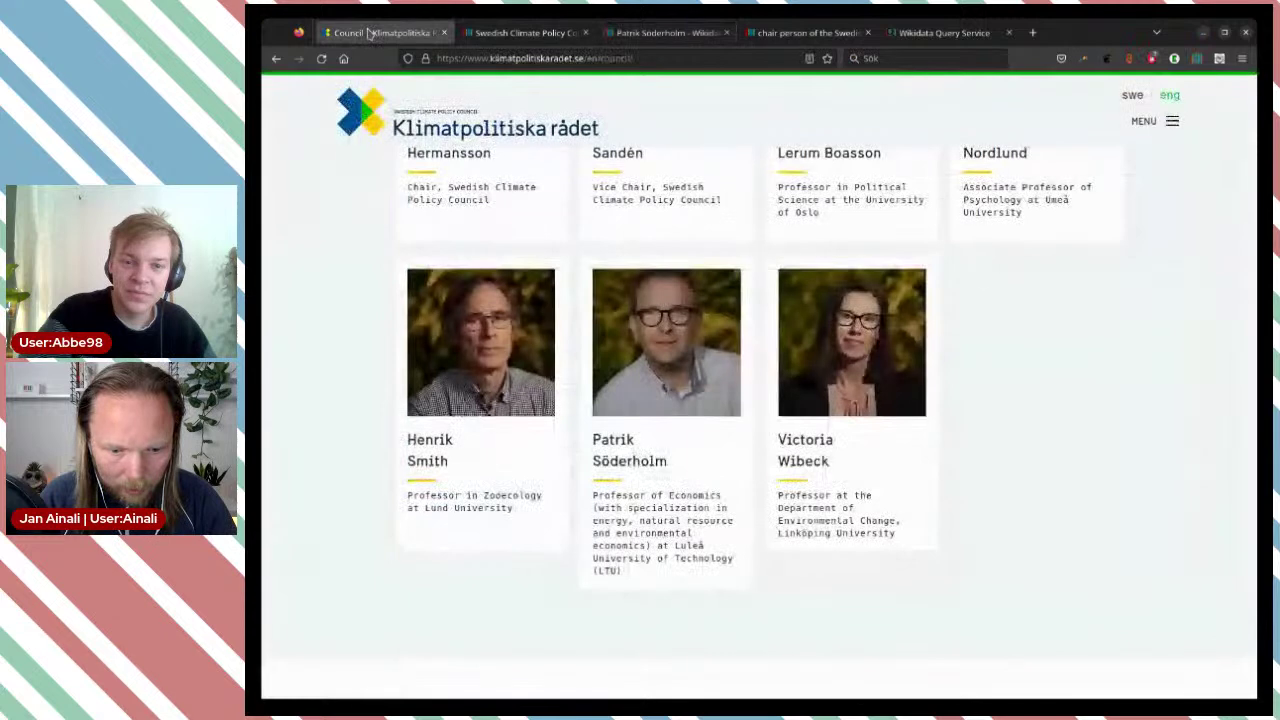
left_click(652, 33)
Step: Add a family name statement with the council member's surname to the Luleå economist's item and publish it
scroll(826, 345, "down", 3)
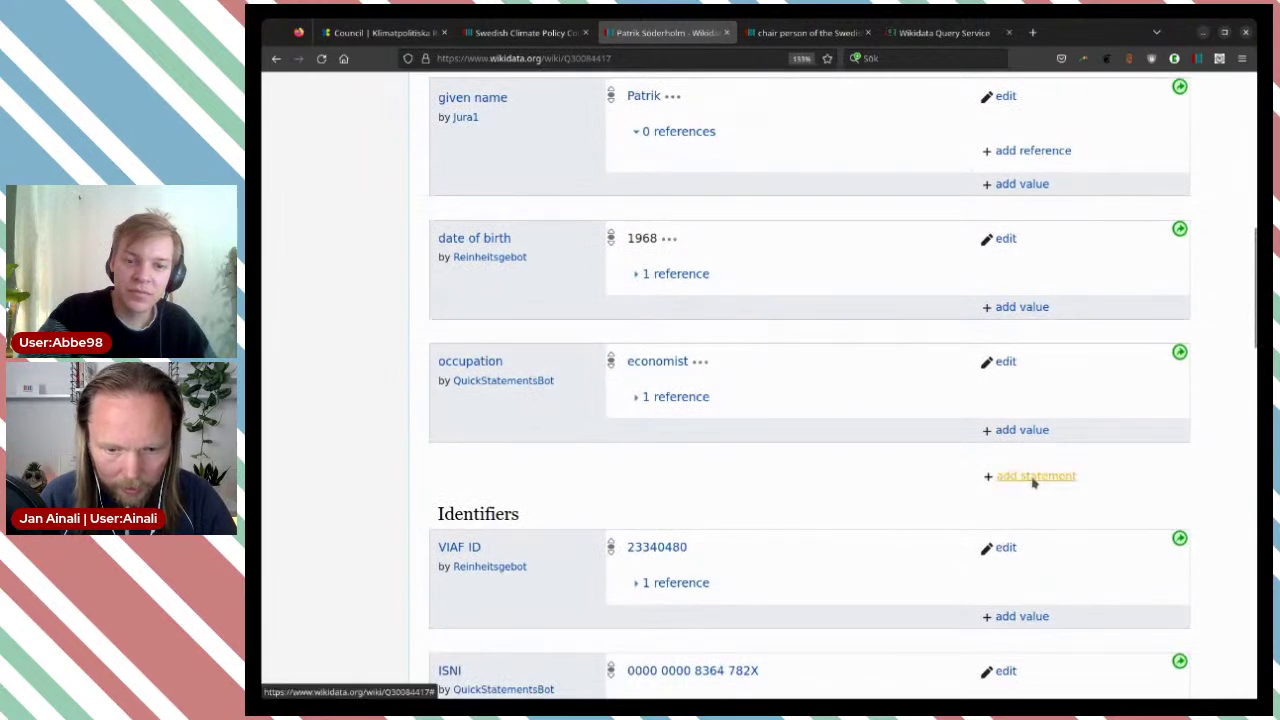
left_click(1034, 477)
left_click(827, 542)
type("söderholm")
left_click(815, 509)
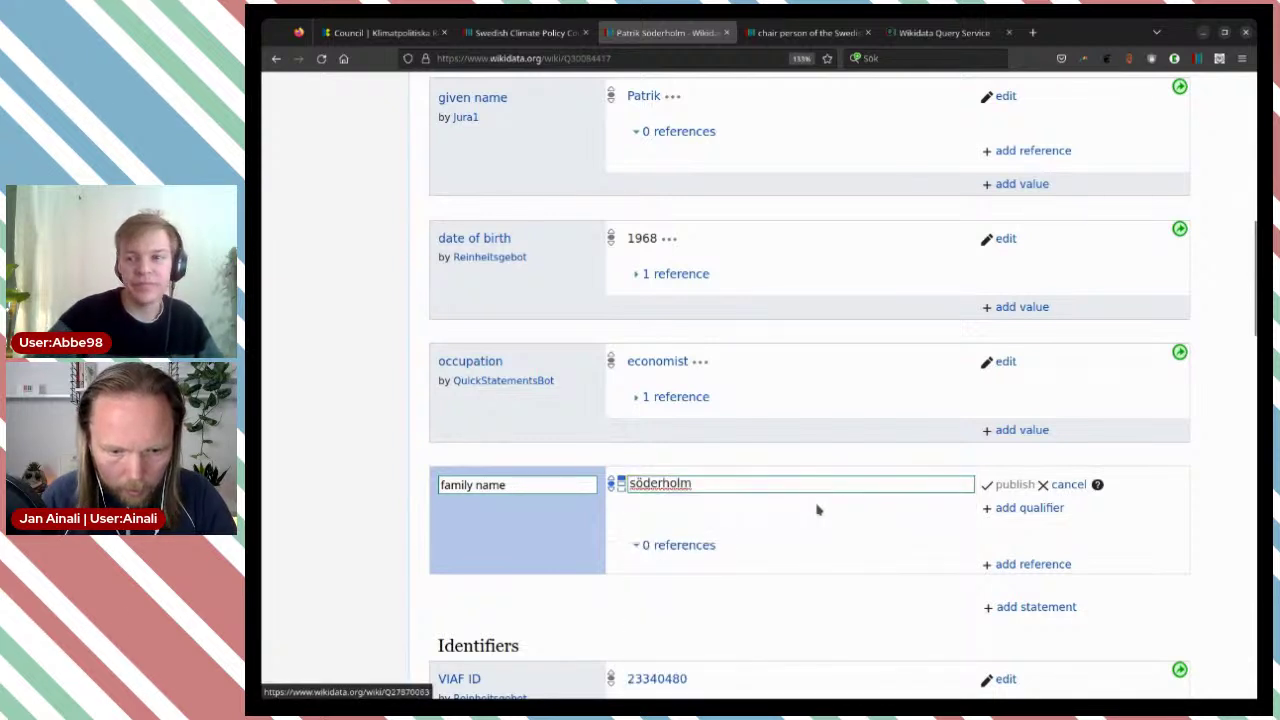
left_click(1012, 485)
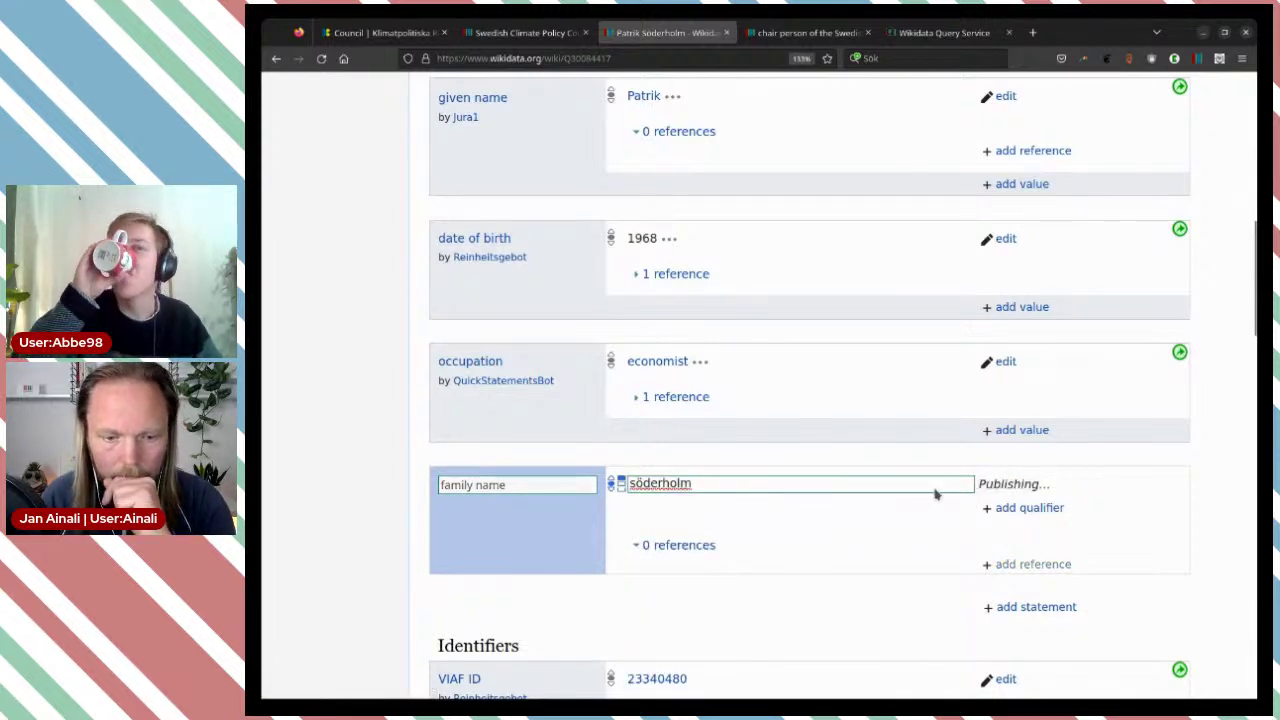
Step: Add and publish a member of statement for Swedish Climate Policy Council (Q65195567) on the Luleå economist's item, copying the ID from the council's item
scroll(937, 490, "down", 3)
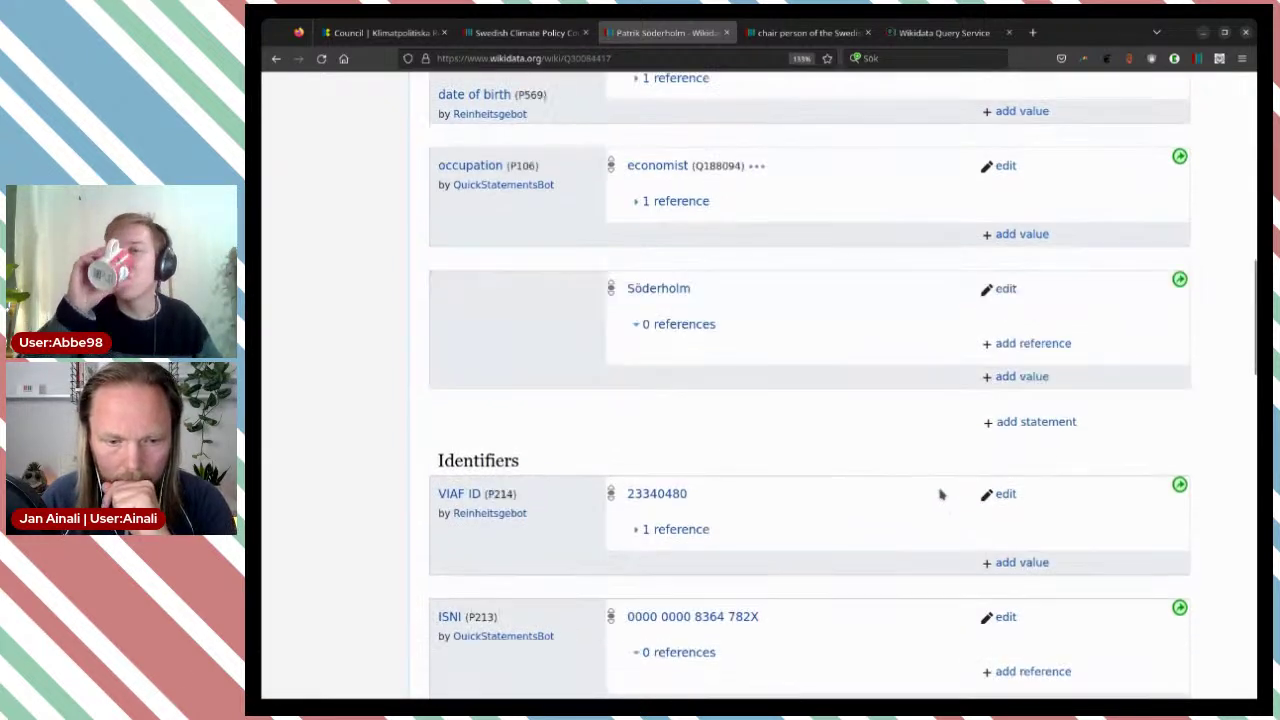
left_click(1040, 422)
type("mem")
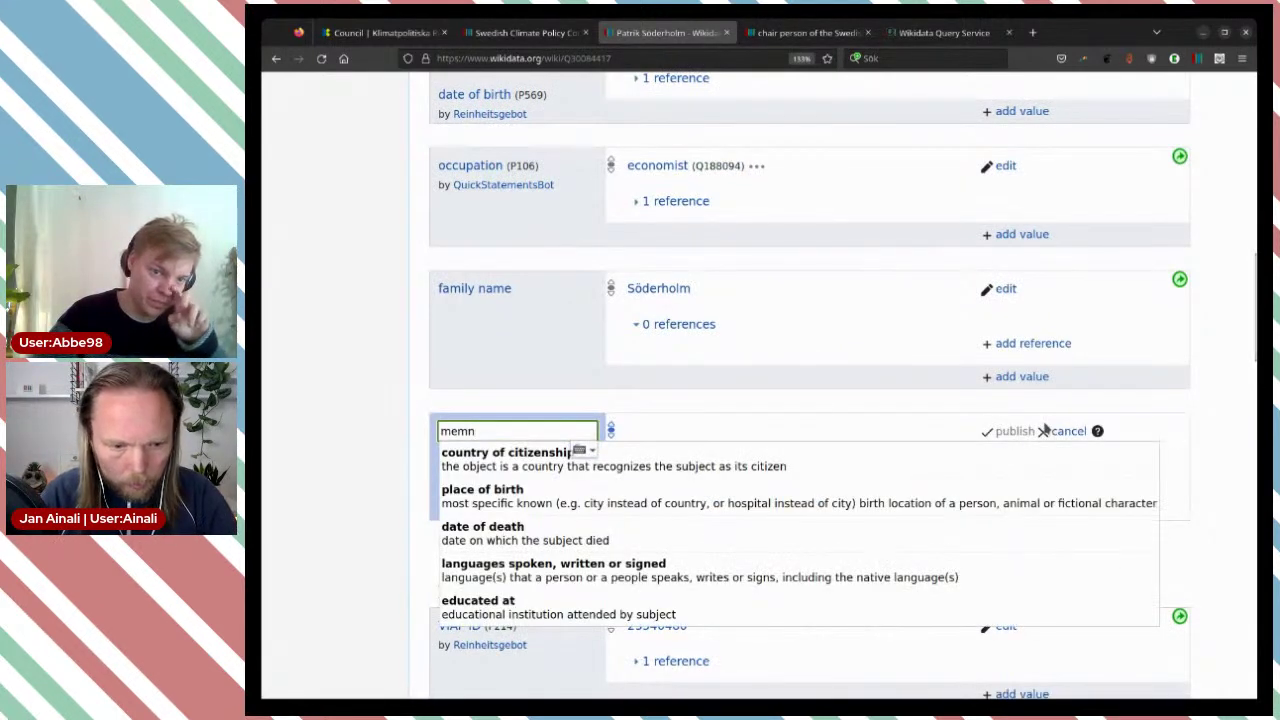
type("ber")
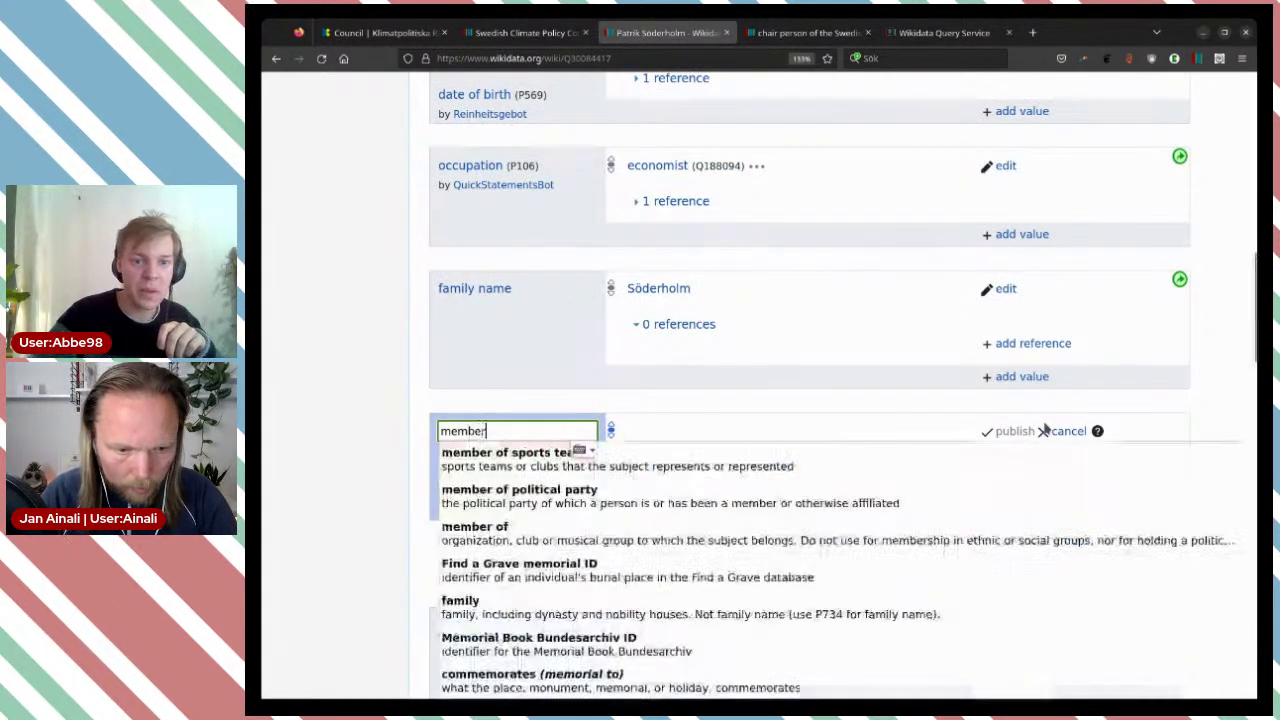
left_click(829, 527)
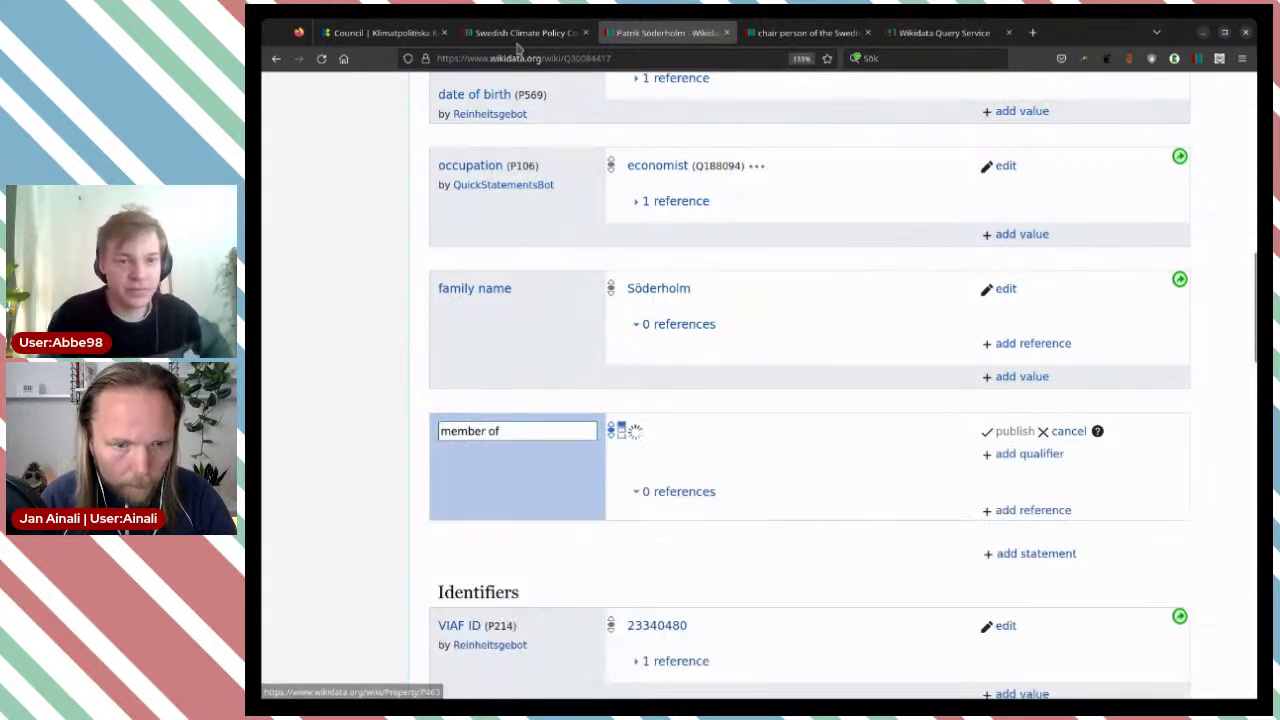
left_click(518, 36)
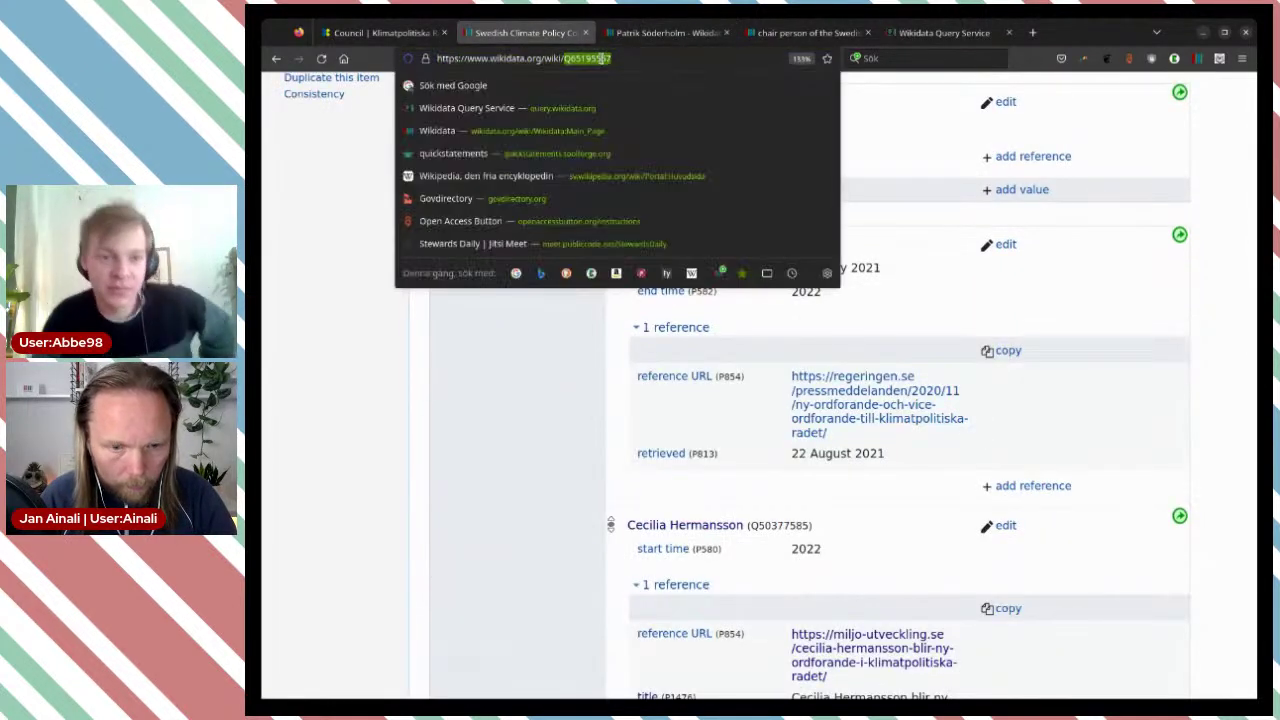
left_click(665, 32)
type("Q65195567")
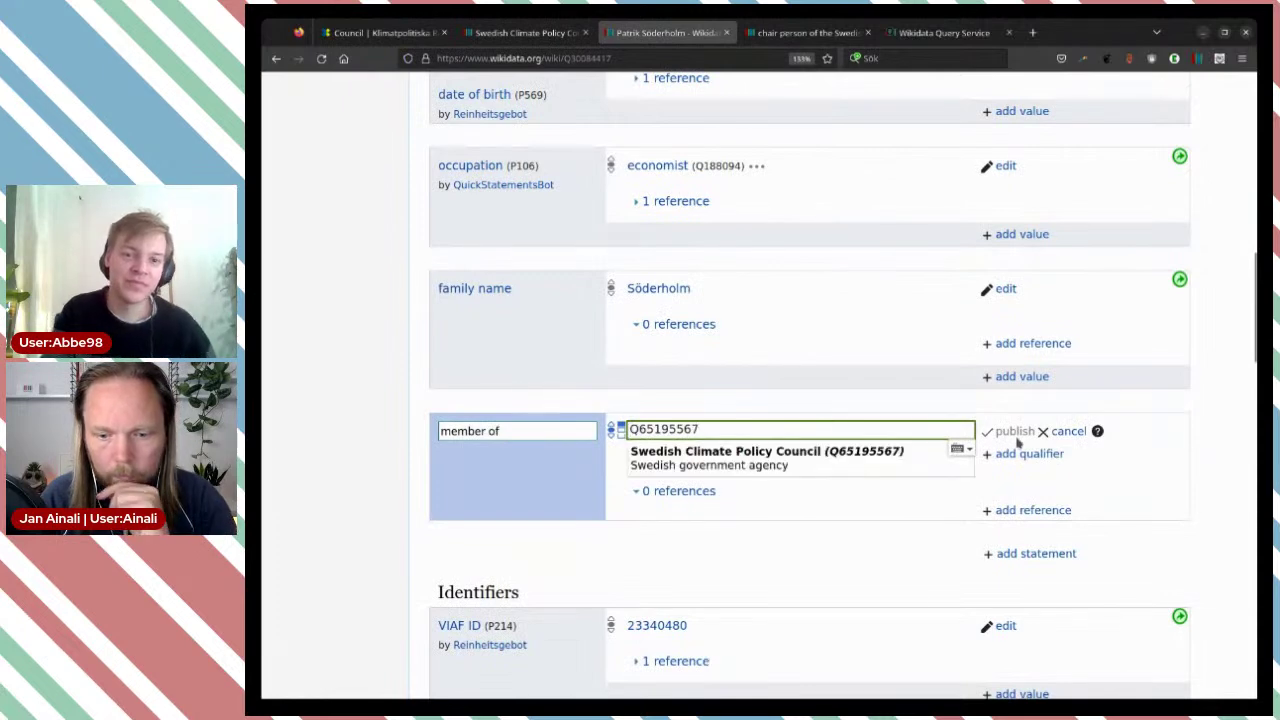
left_click(866, 455)
left_click(1010, 431)
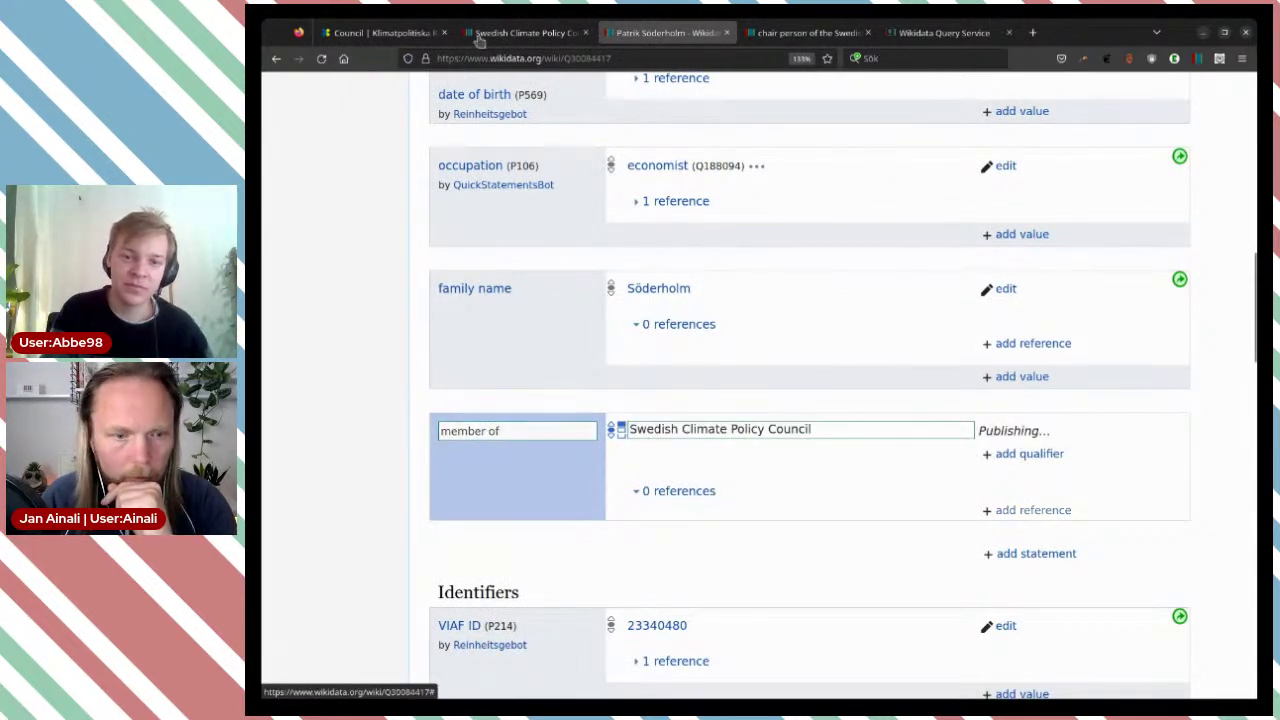
Step: Look up the Linköping University professor from the council's member list on Wikidata and open her item
left_click(387, 33)
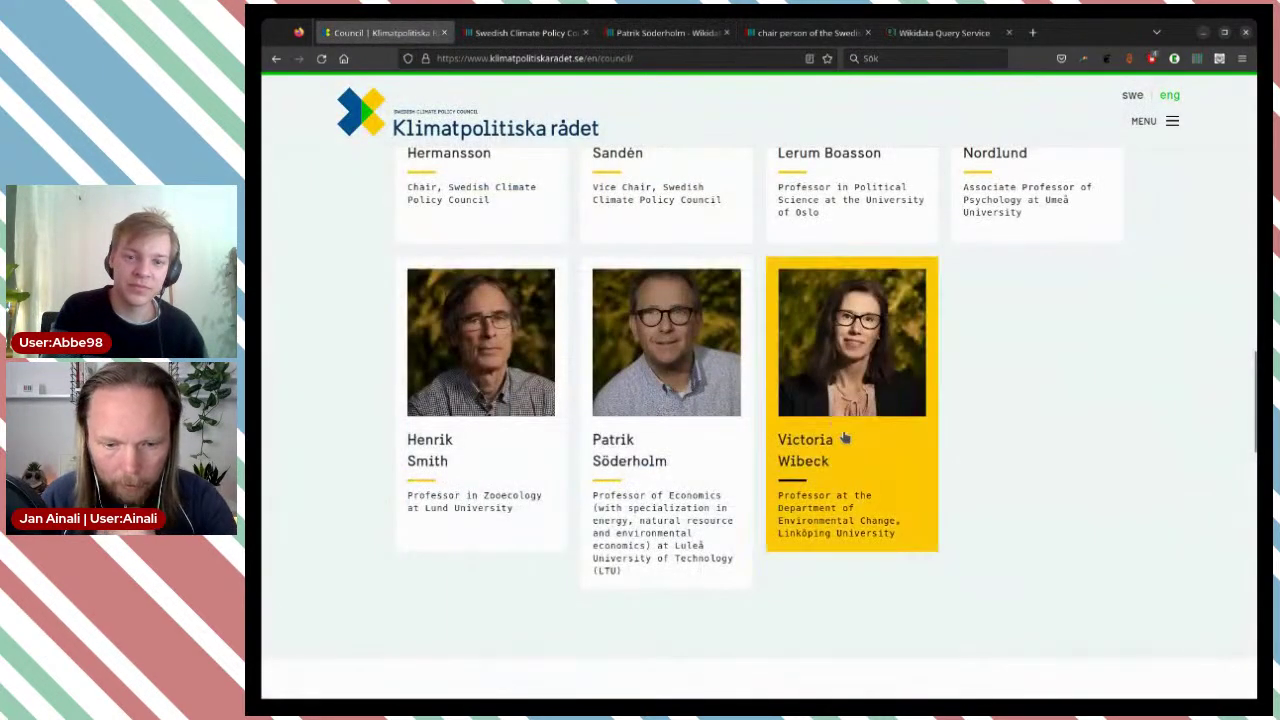
left_click(665, 33)
scroll(1085, 182, "up", 15)
left_click(1085, 130)
type("Vic")
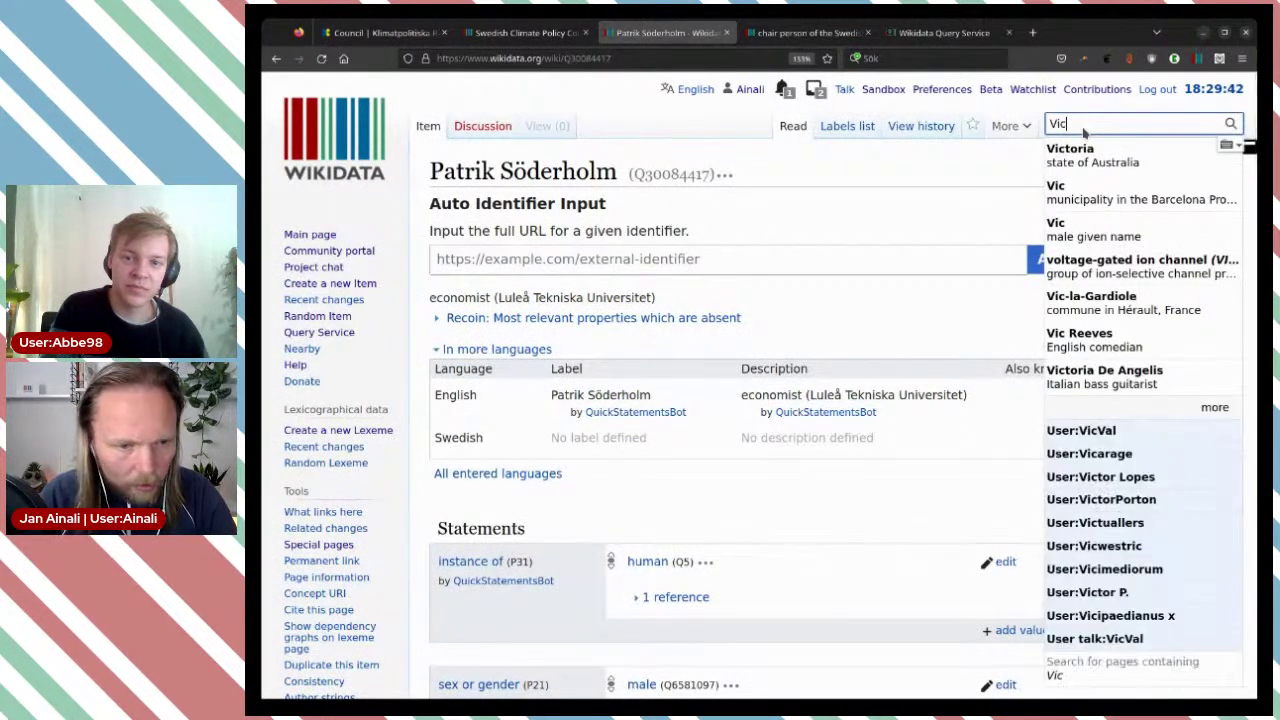
left_click(380, 34)
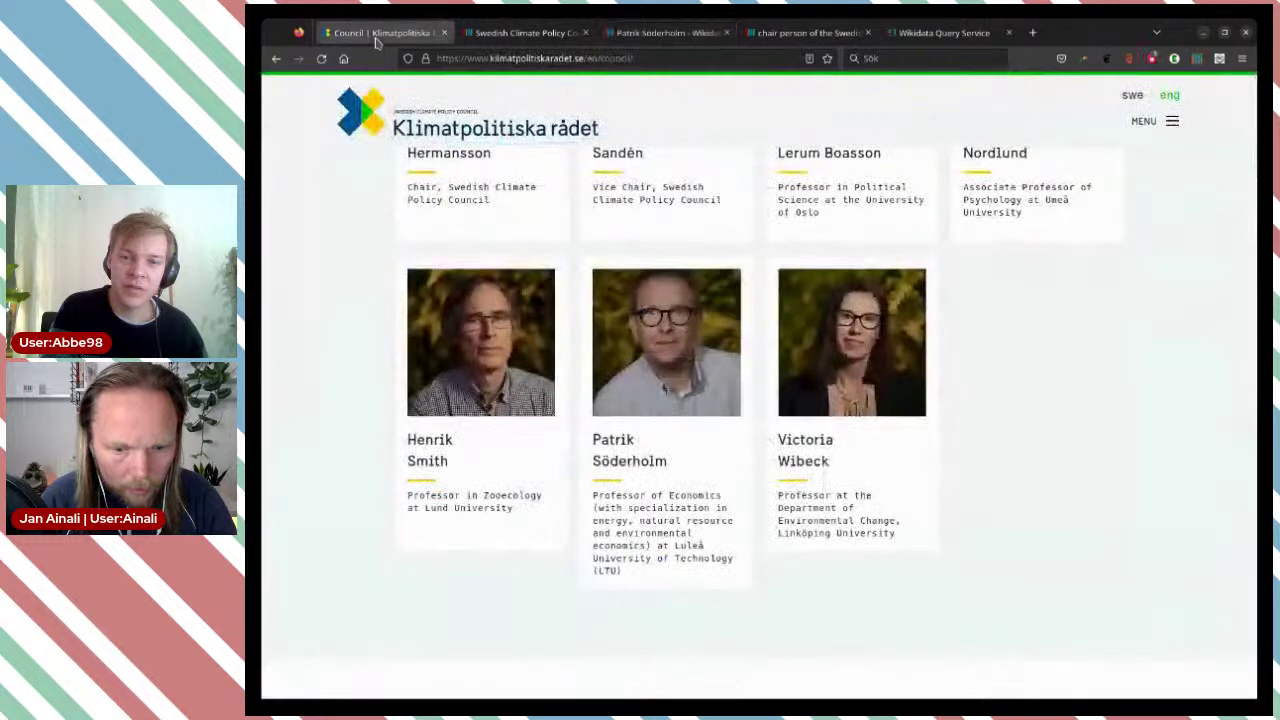
left_click(685, 38)
type("ria Wib")
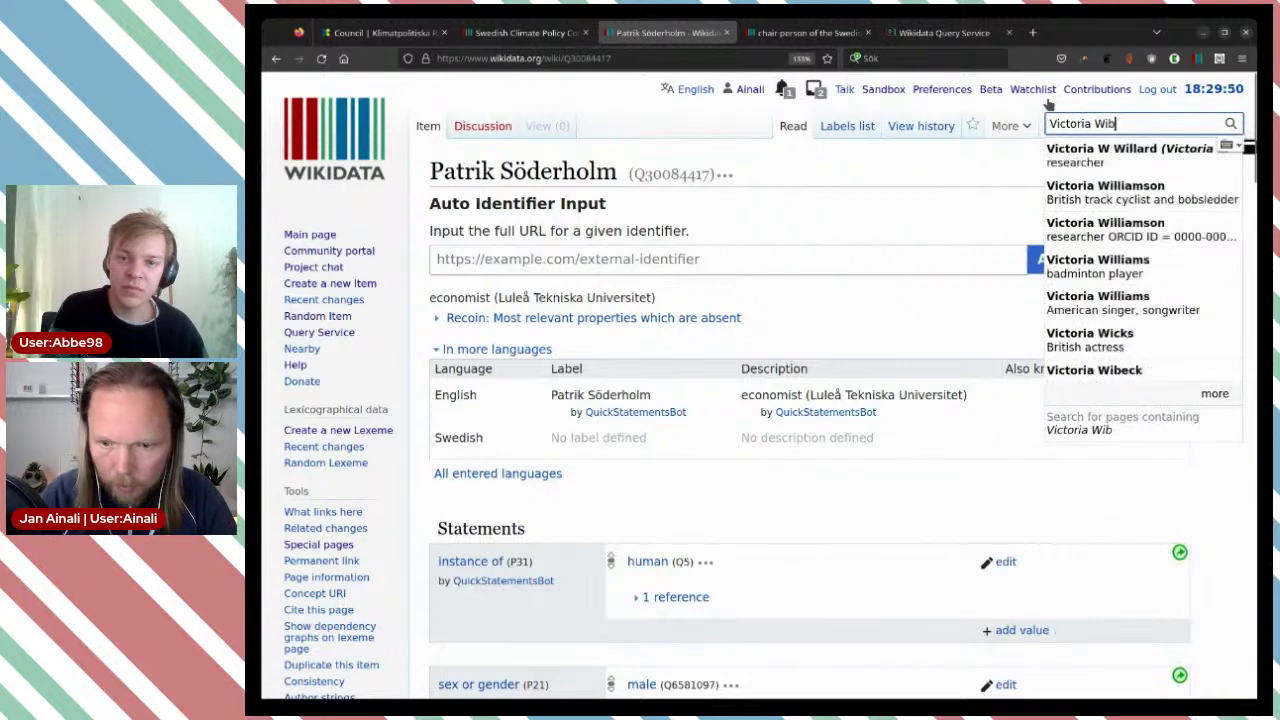
left_click(1085, 150)
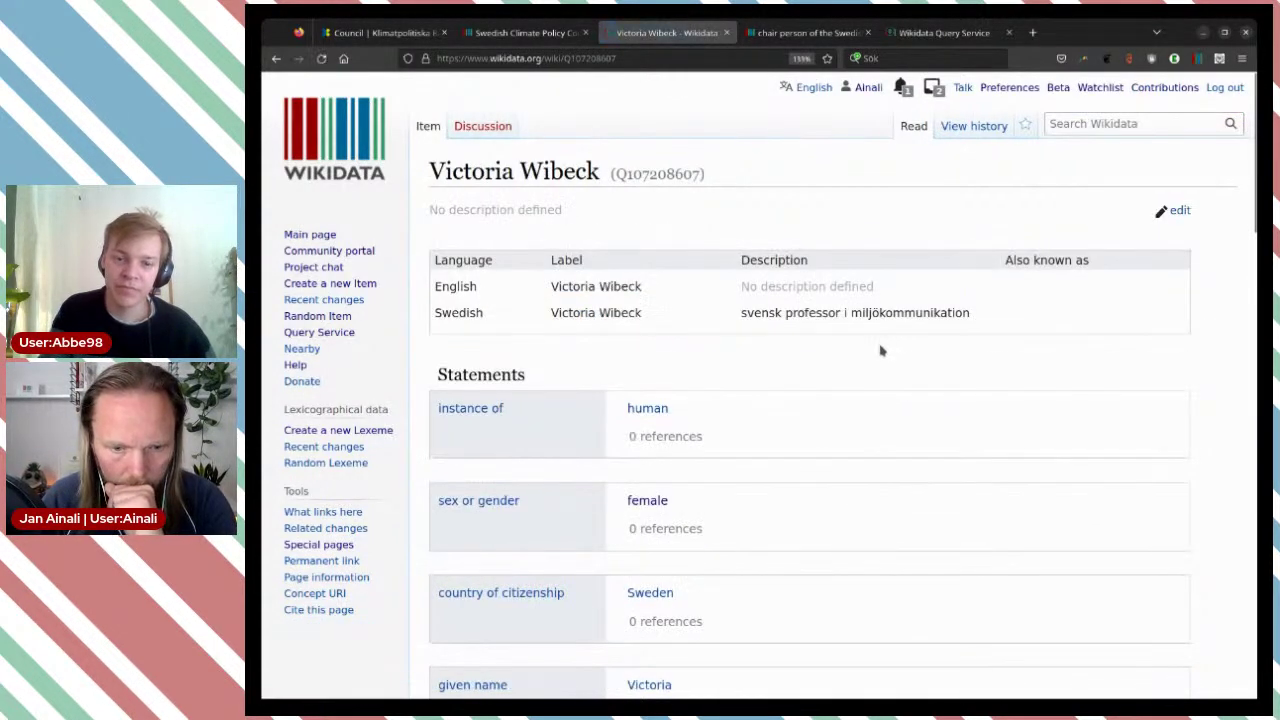
Step: Start a new statement on the Linköping professor's item with the property member of
scroll(856, 346, "down", 4)
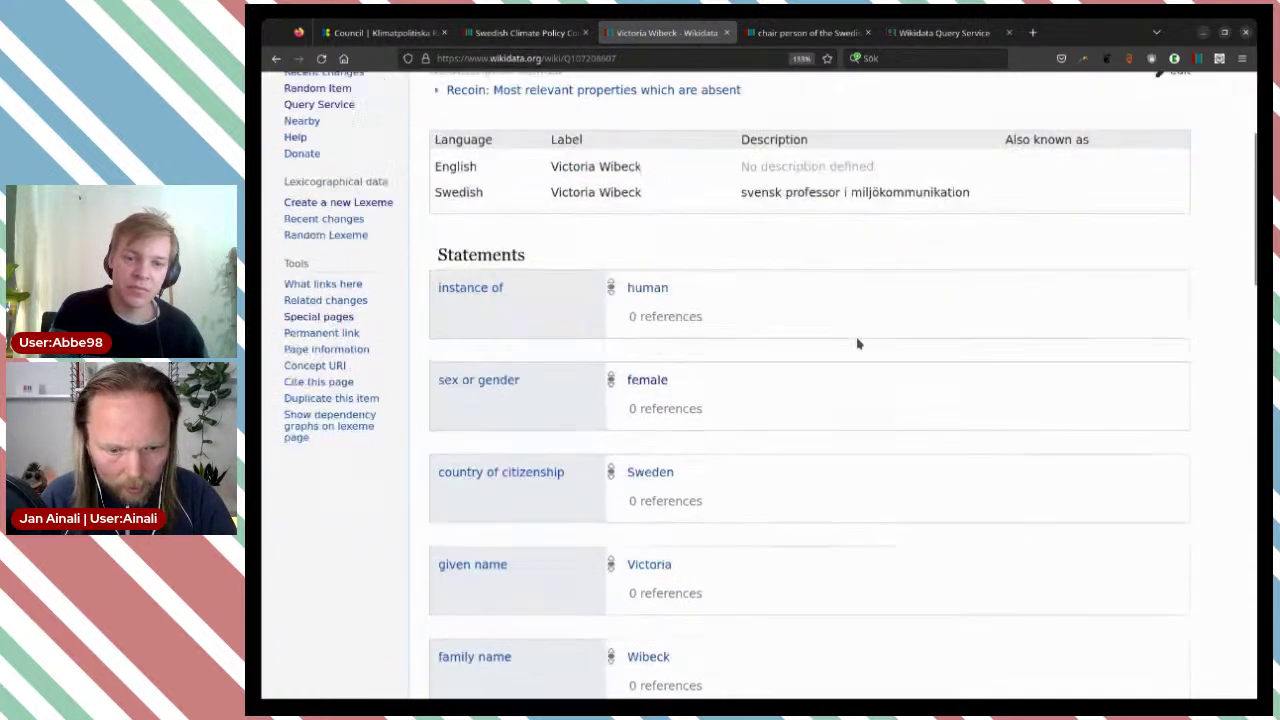
scroll(870, 341, "down", 5)
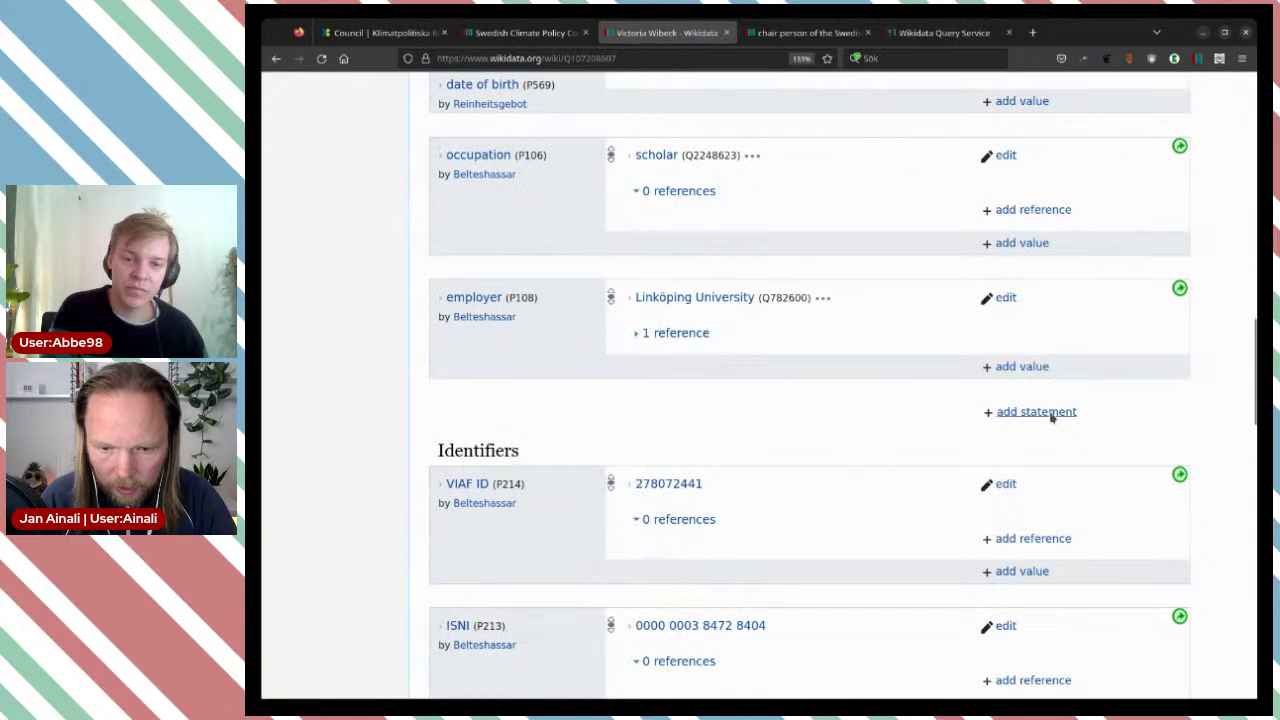
left_click(1051, 417)
type("mem")
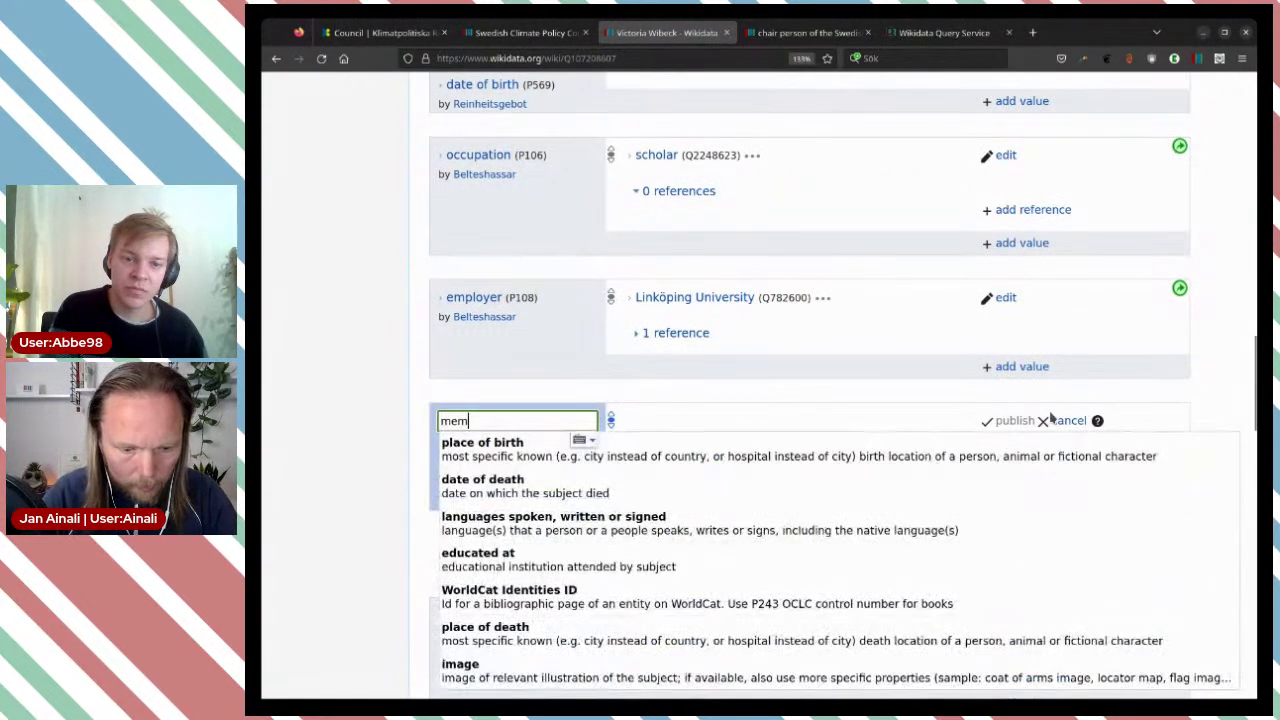
type("ber")
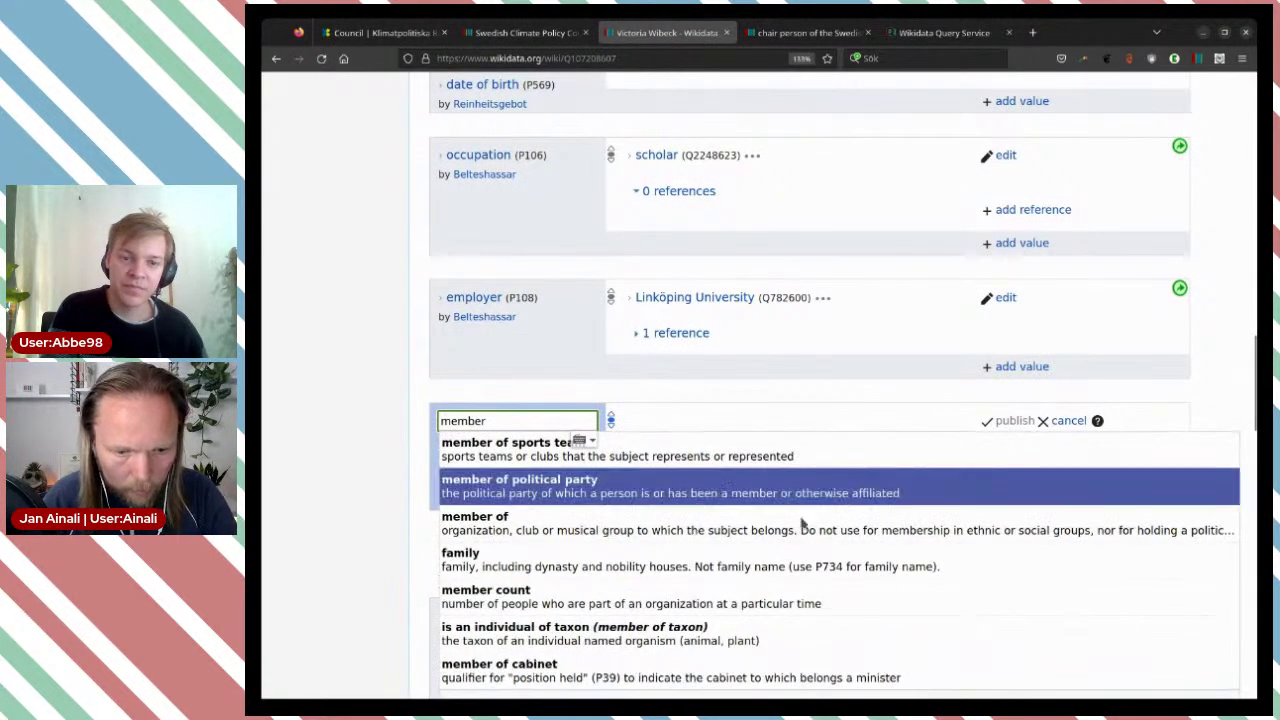
left_click(808, 526)
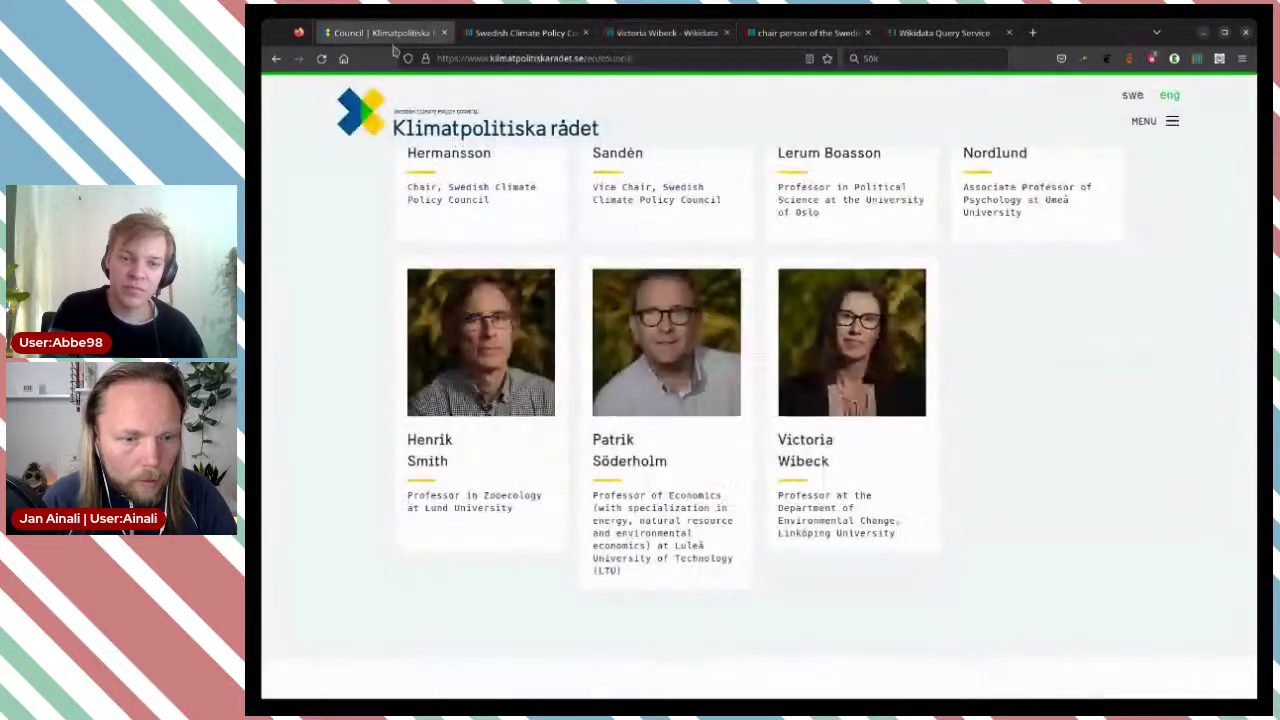
Step: Set the member of value to Swedish Climate Policy Council using ID Q65195567 from the council's item, publish it, and return to the council's member list
left_click(555, 36)
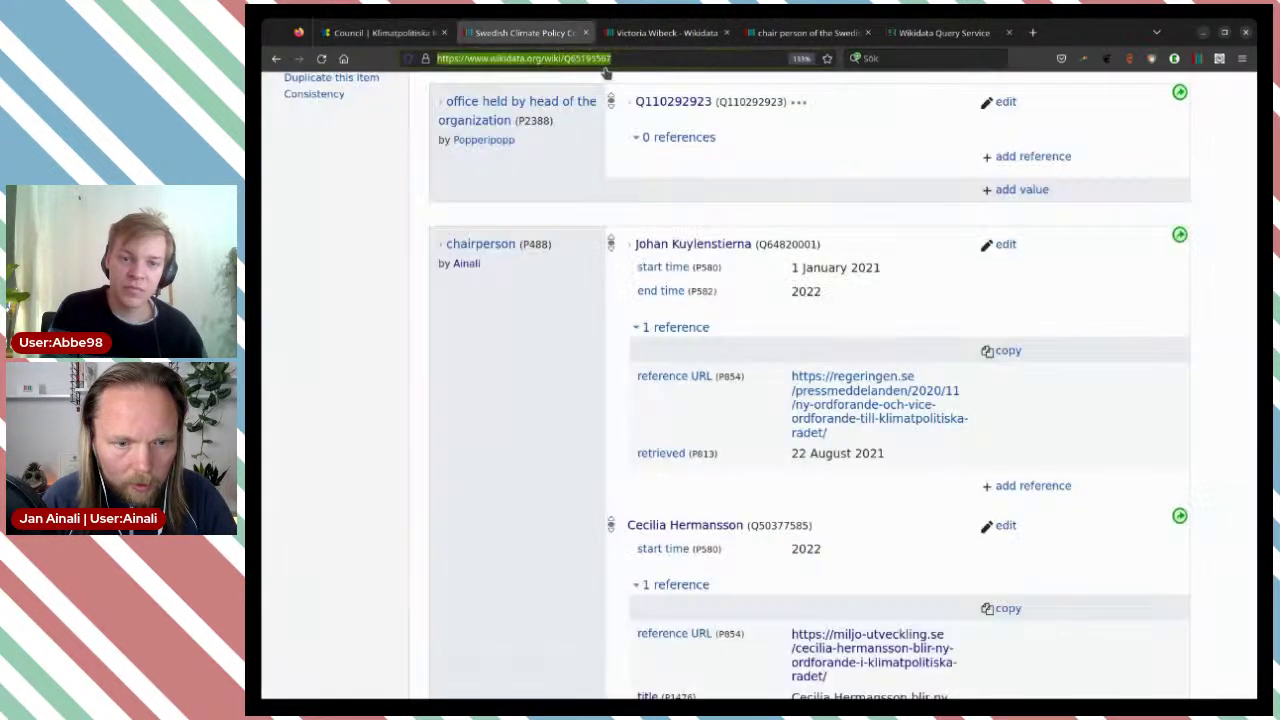
double_click(596, 59)
key("ctrl+c")
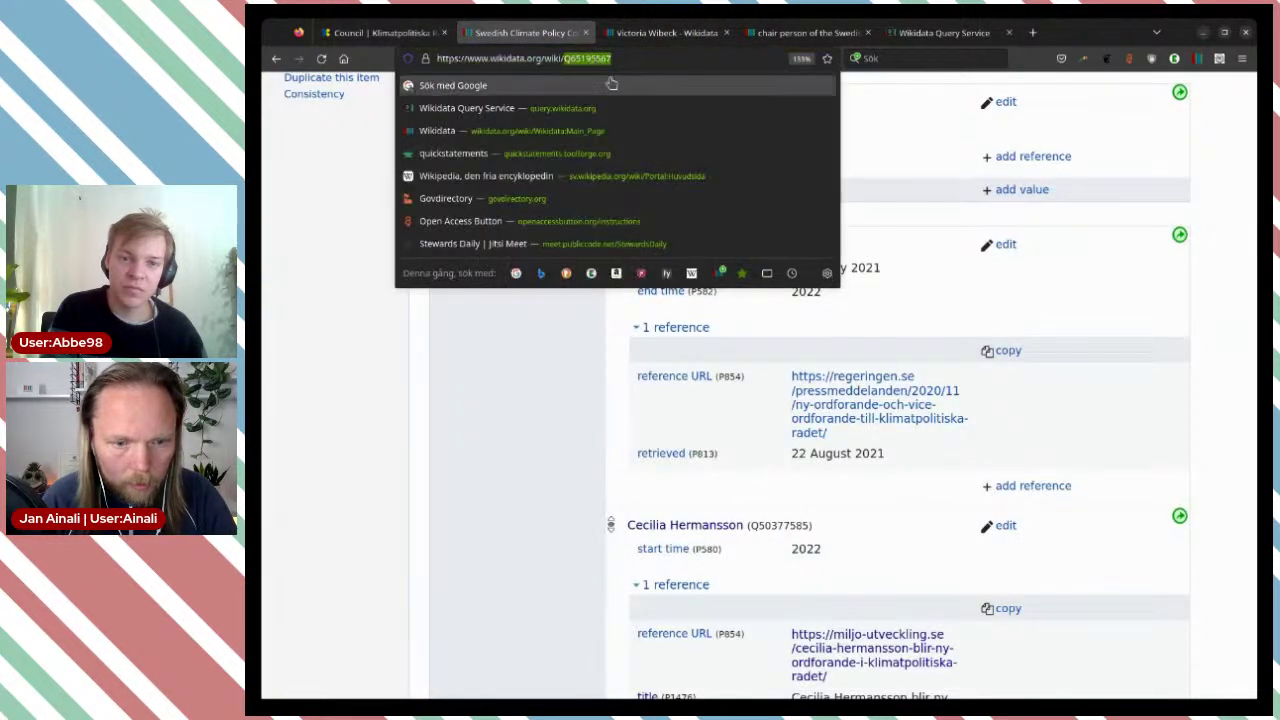
left_click(676, 38)
key("ctrl+v")
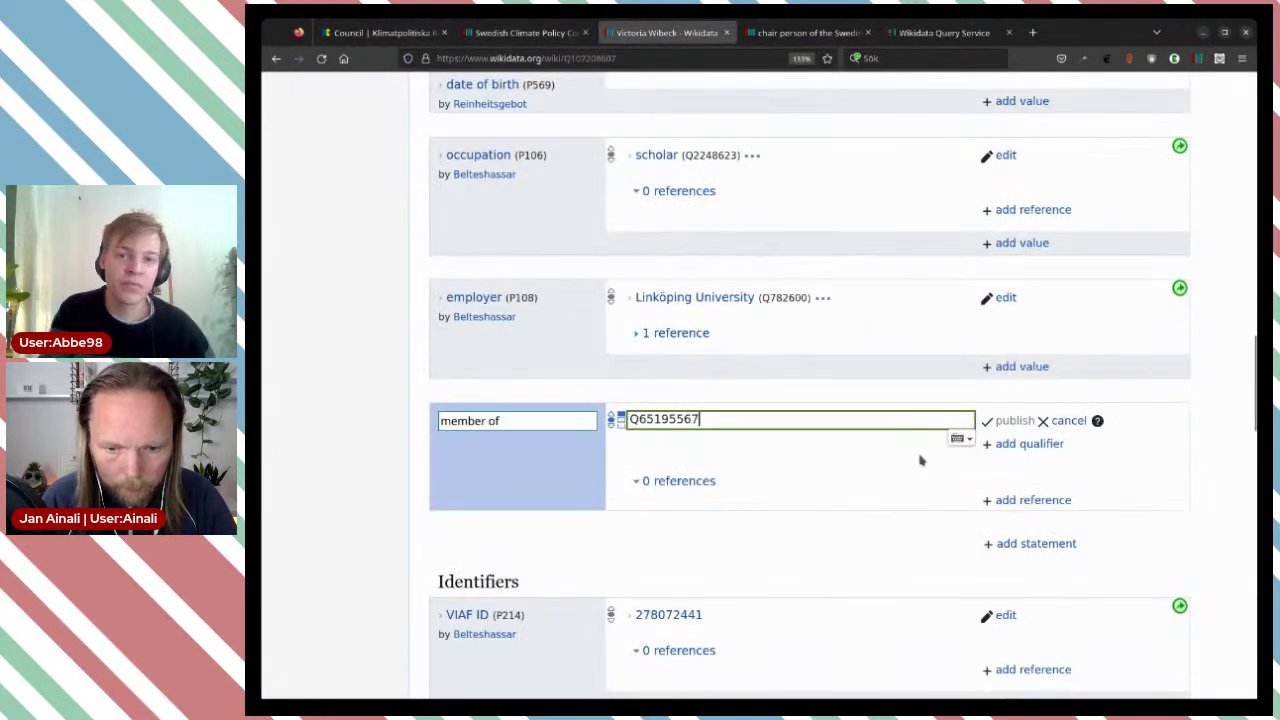
left_click(880, 442)
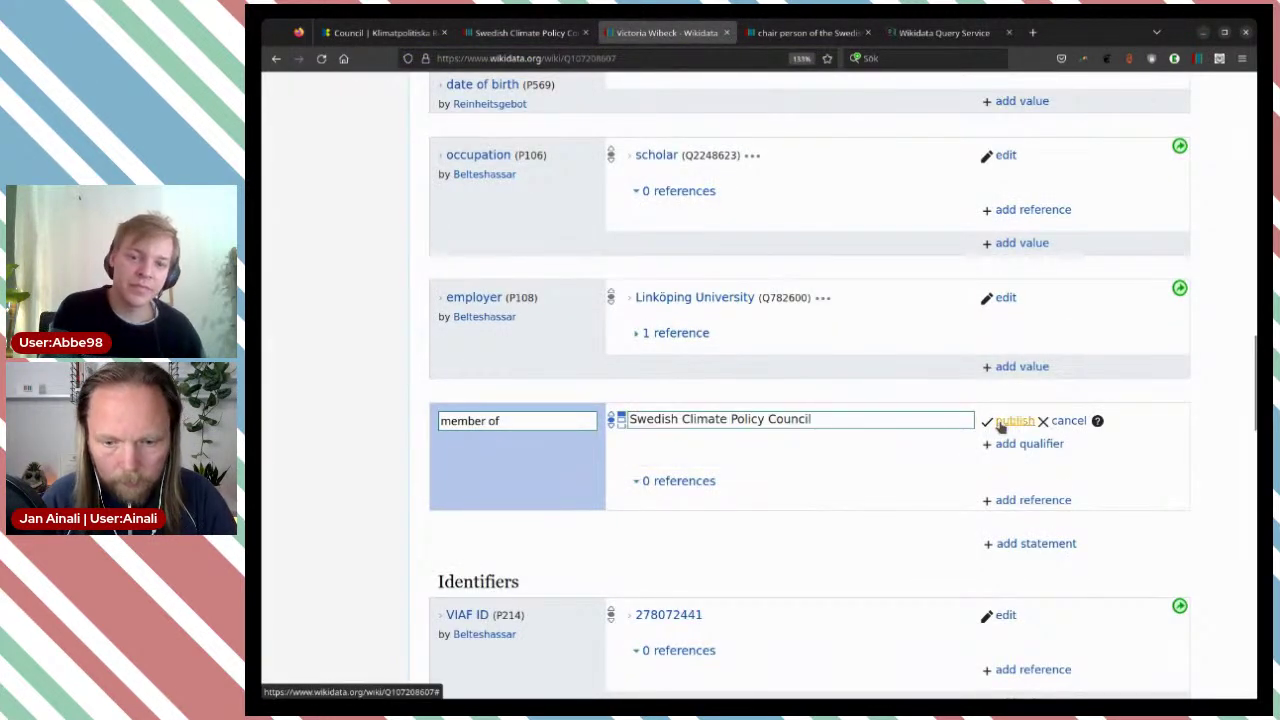
left_click(1008, 421)
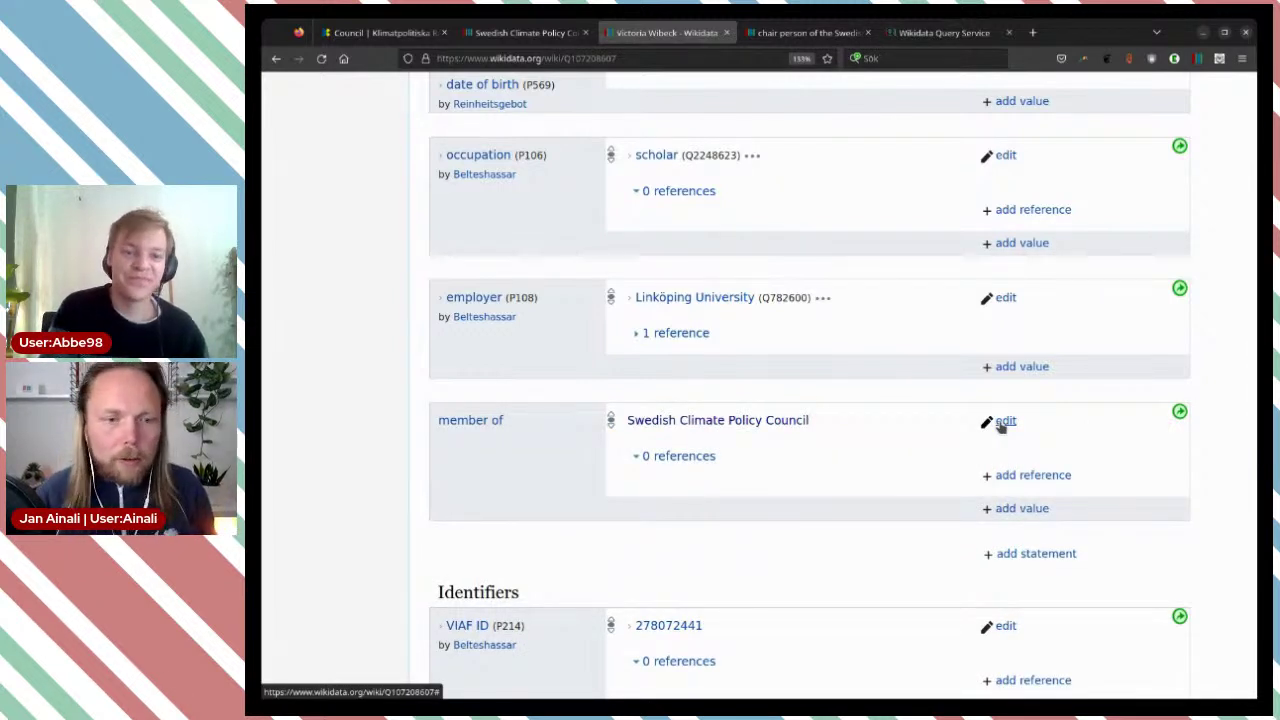
left_click(378, 33)
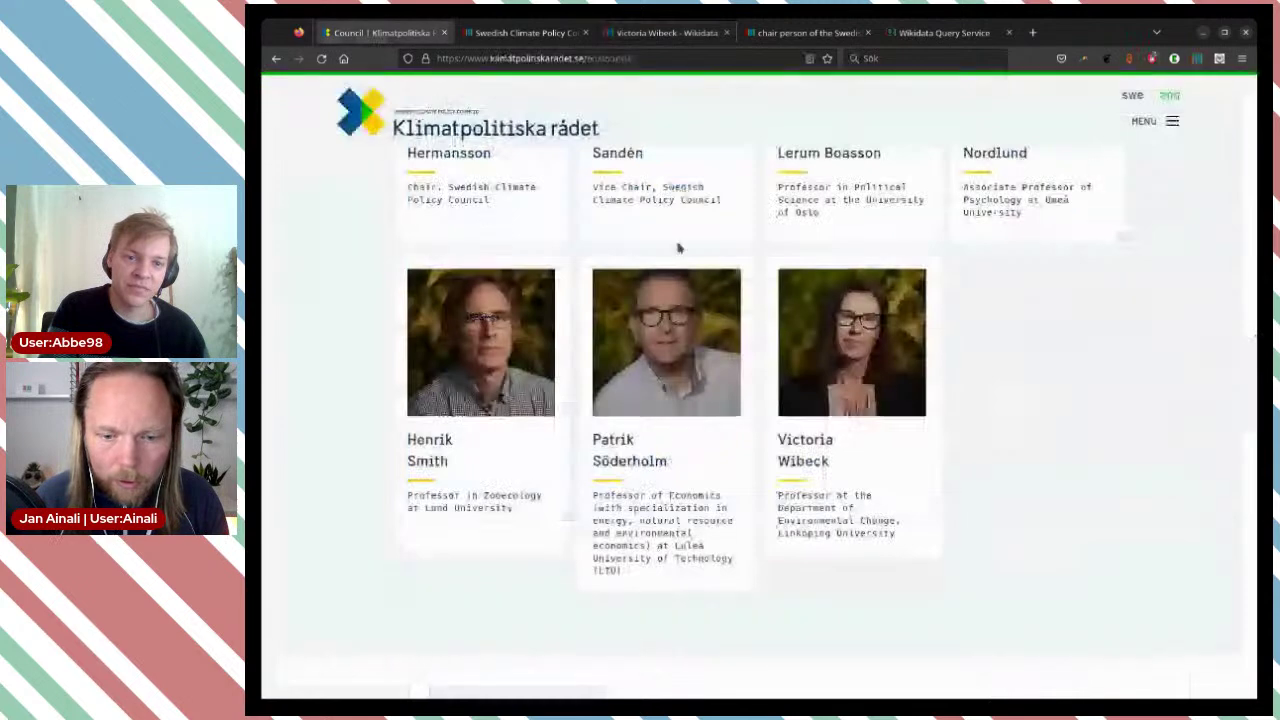
scroll(993, 430, "up", 3)
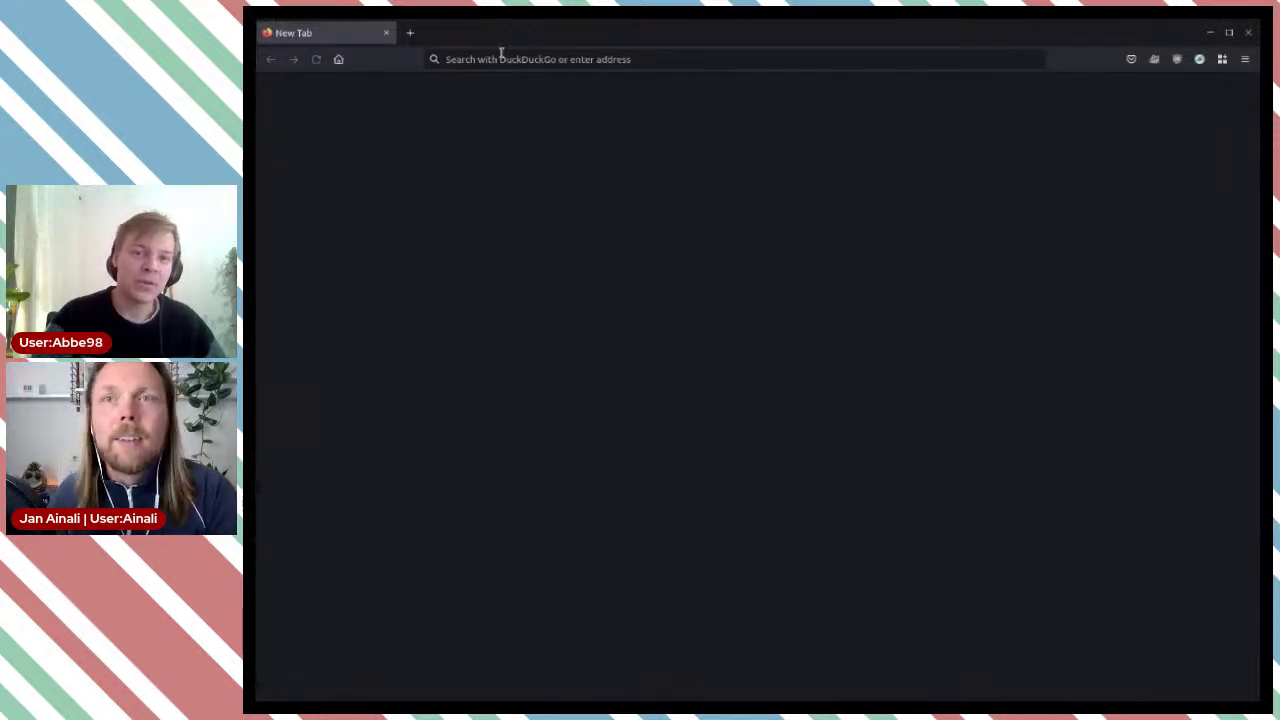
Step: Open Wikidata in the new browser window and find and open the signed-in editor's Glaciers user subpage
left_click(501, 57)
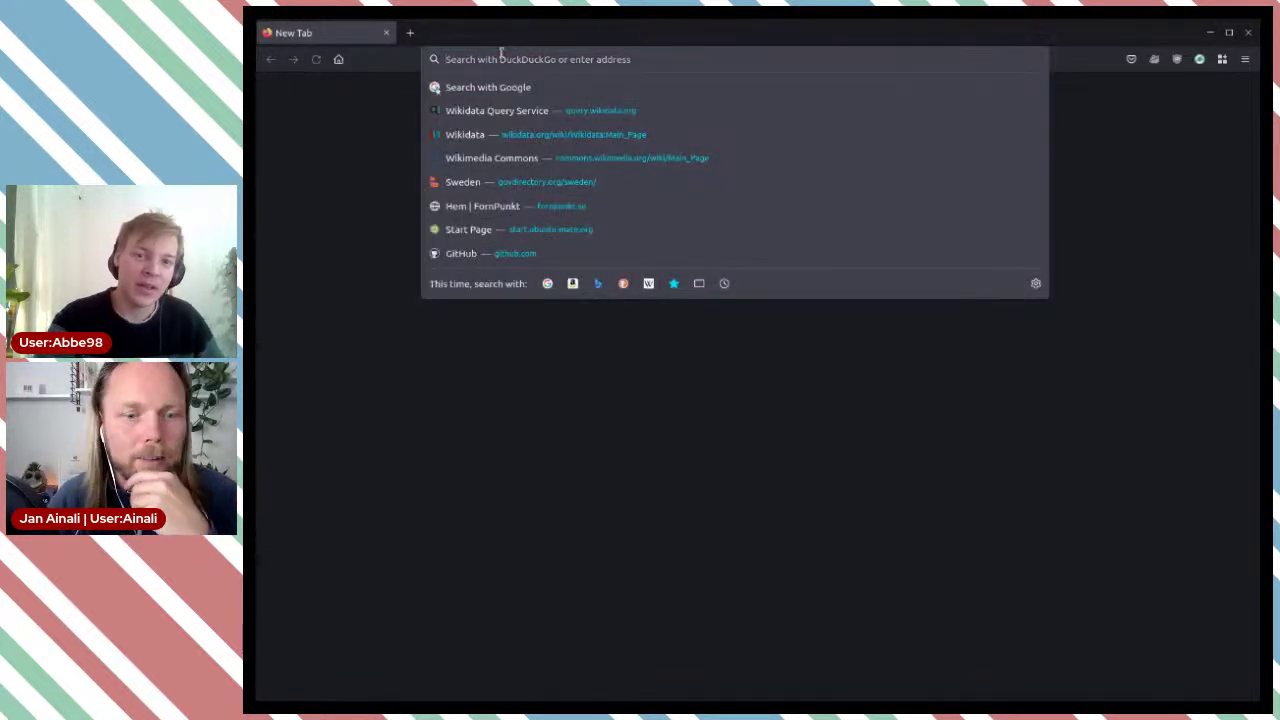
left_click(572, 137)
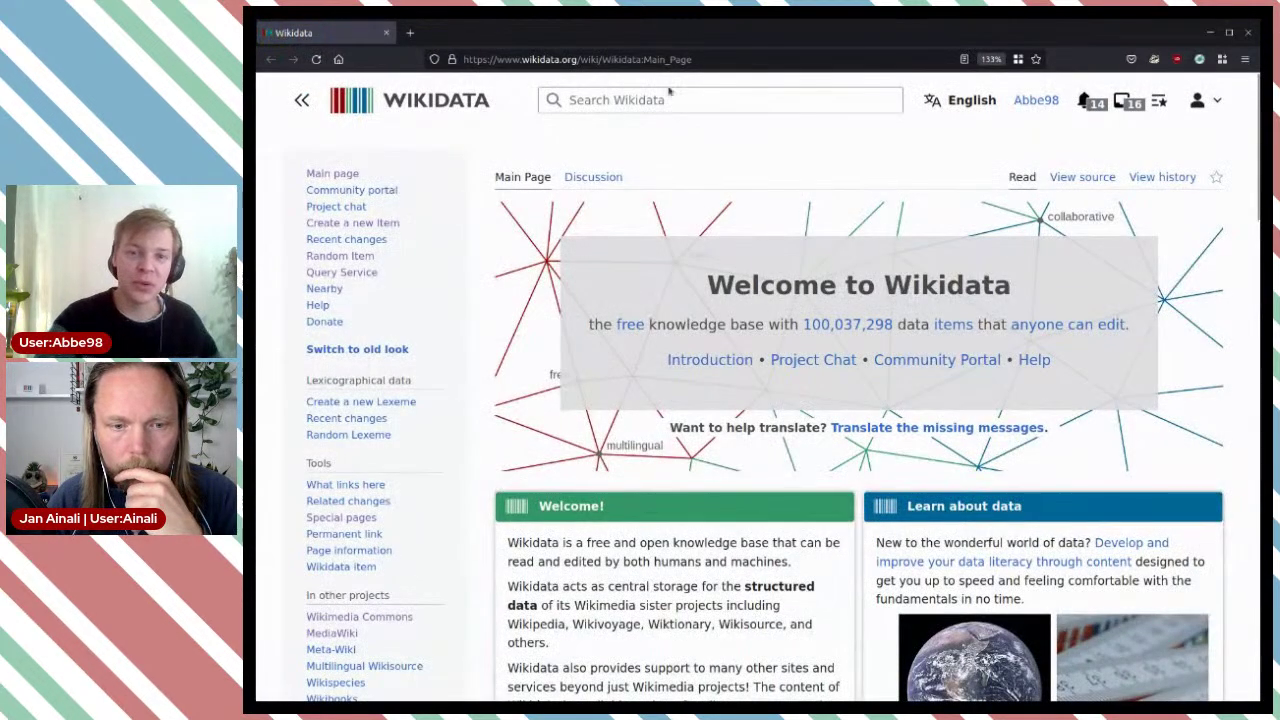
left_click(671, 97)
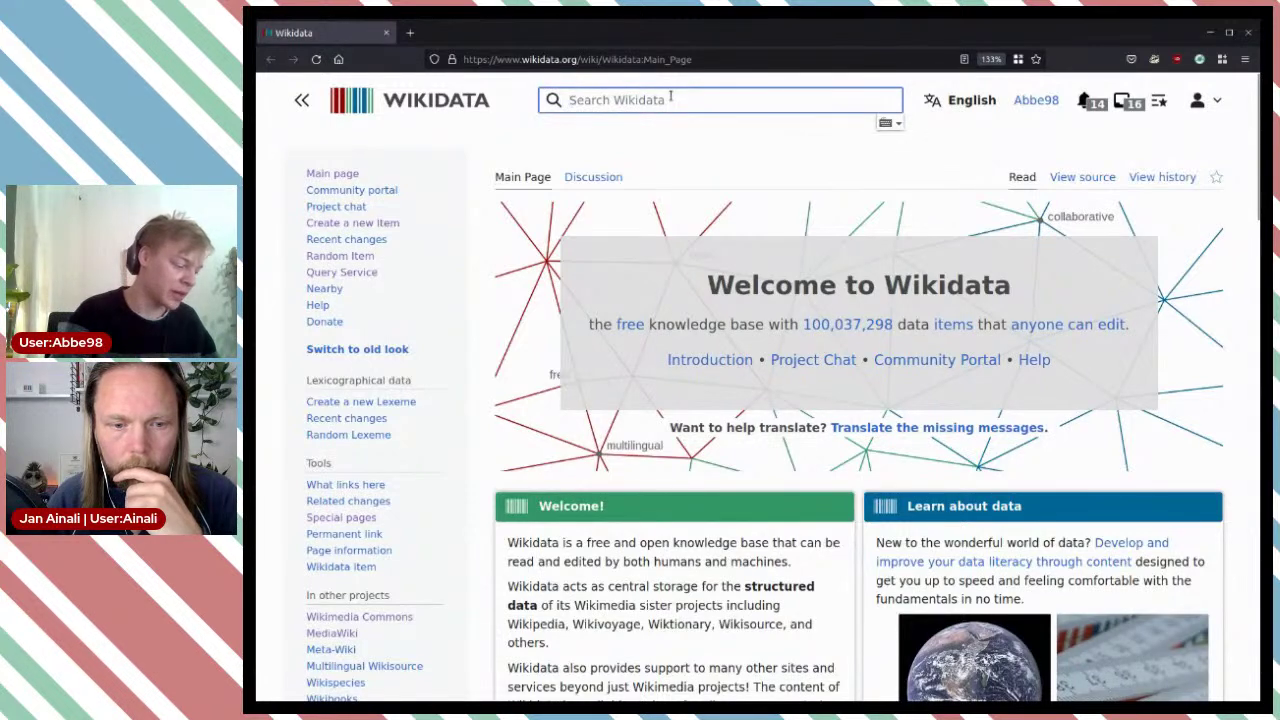
type("User")
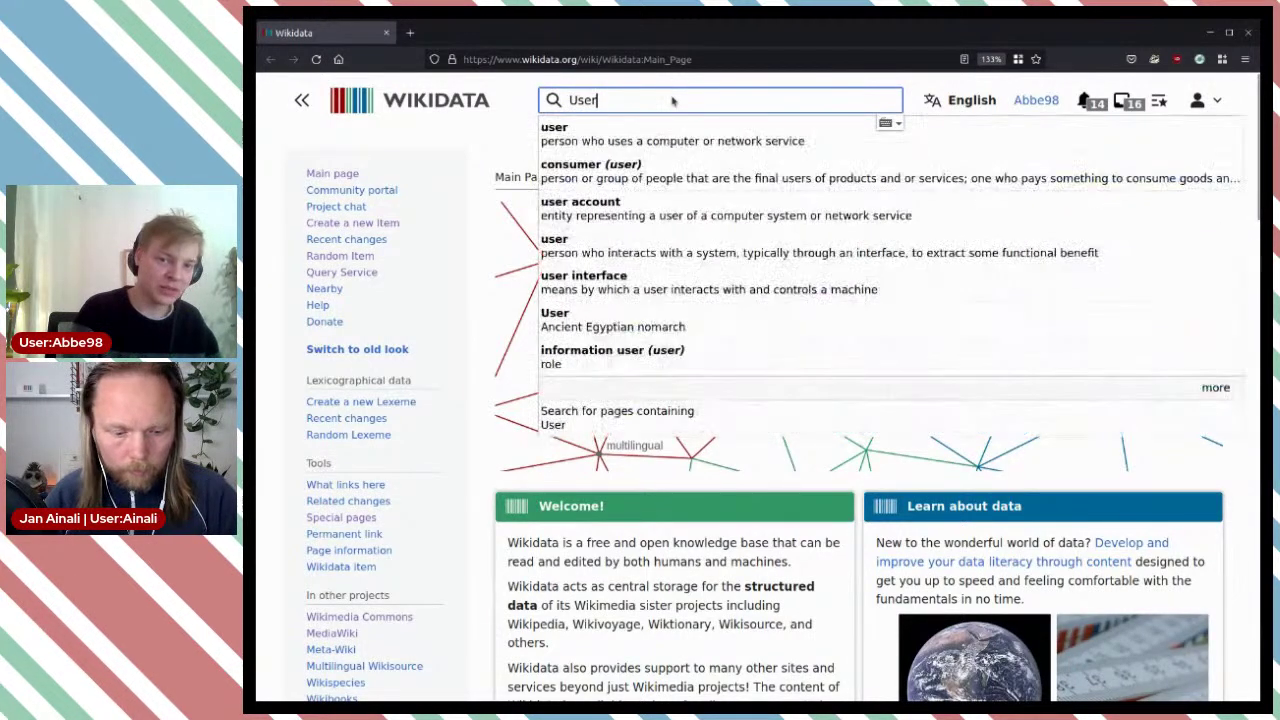
key("Down")
key("ctrl+a")
type("User:Abbe98/Glaciers")
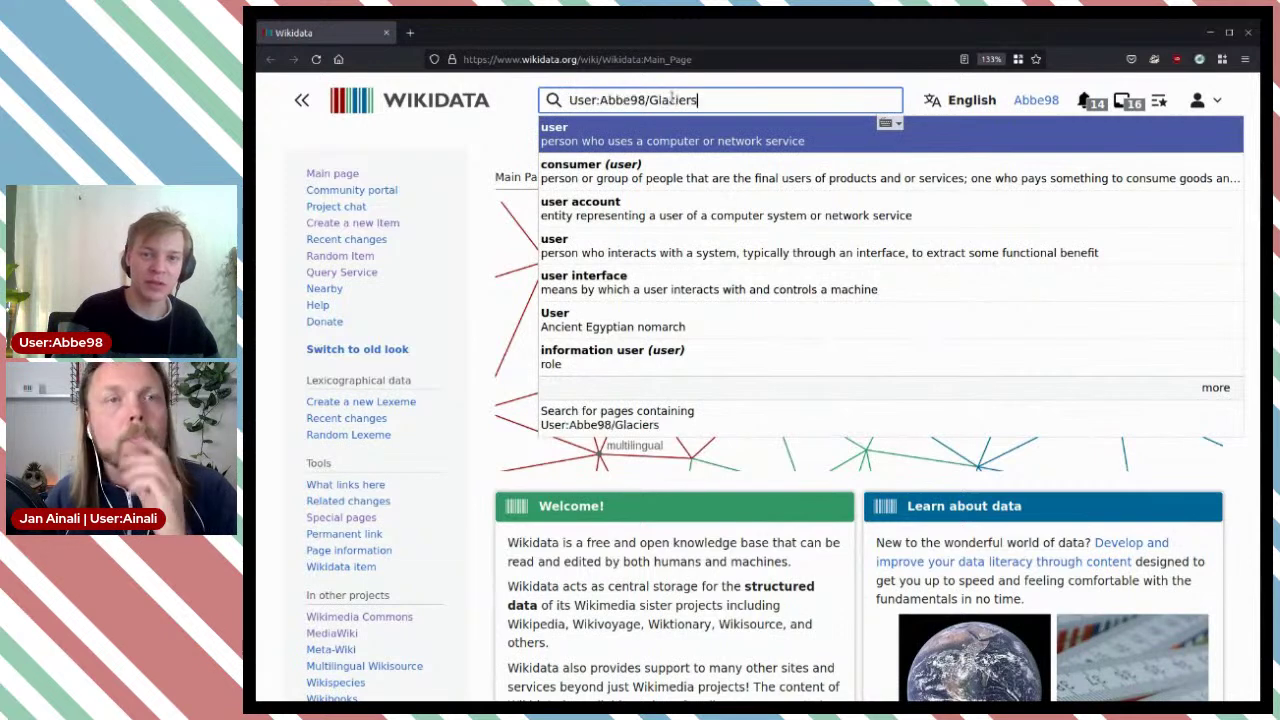
key("Return")
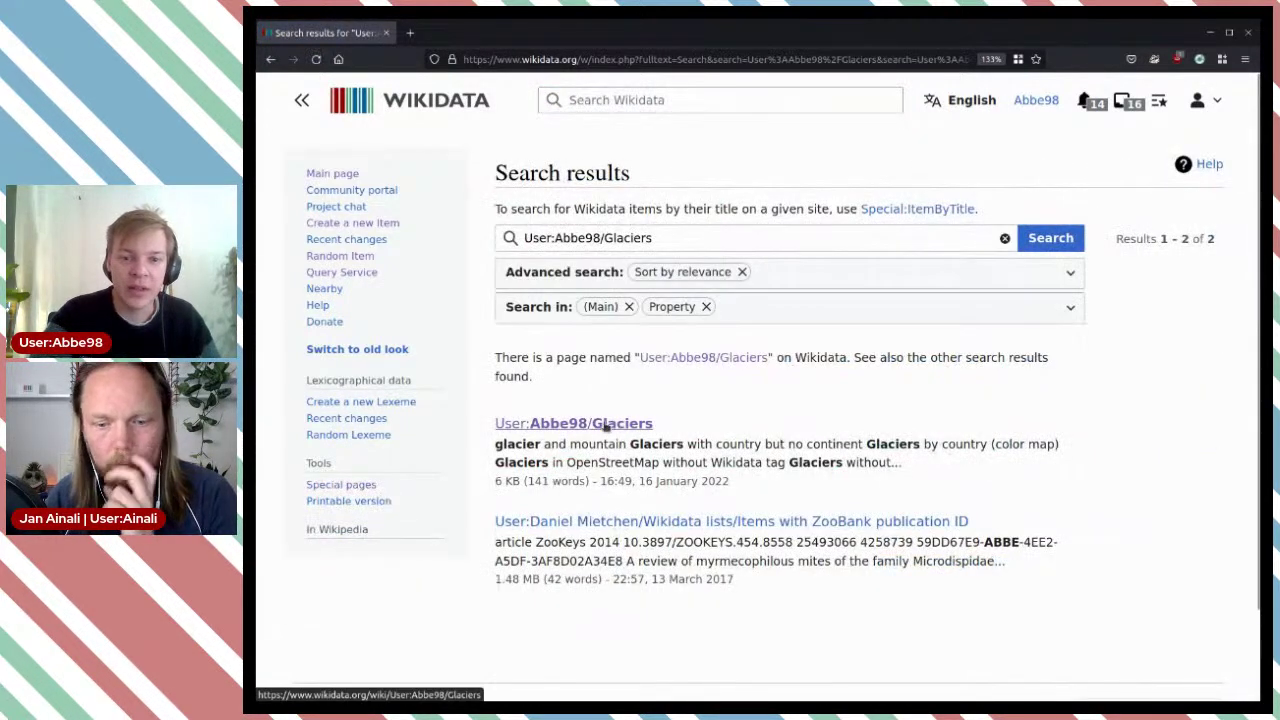
left_click(605, 424)
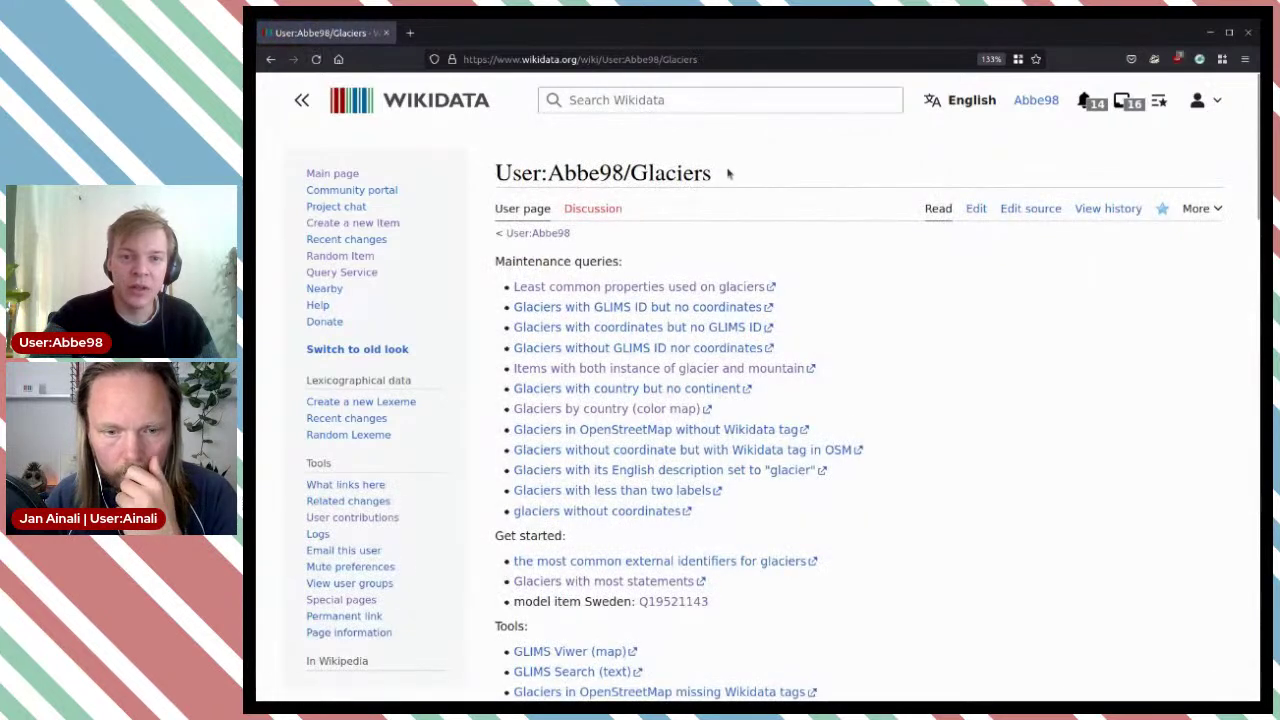
Step: Review the Glaciers page's lists of maintenance queries, getting-started links, tools and visualizations
mouse_move(728, 173)
left_mouse_down()
mouse_move(480, 177)
mouse_move(726, 184)
left_mouse_up()
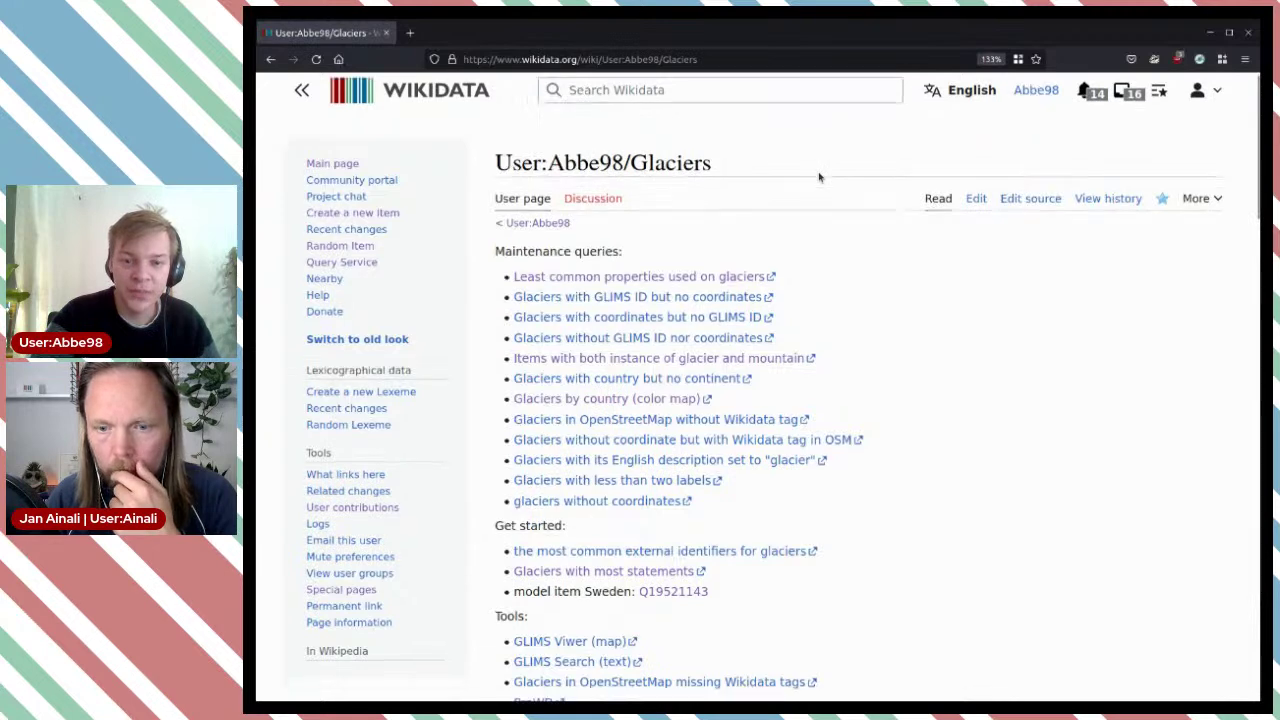
scroll(819, 177, "down", 3)
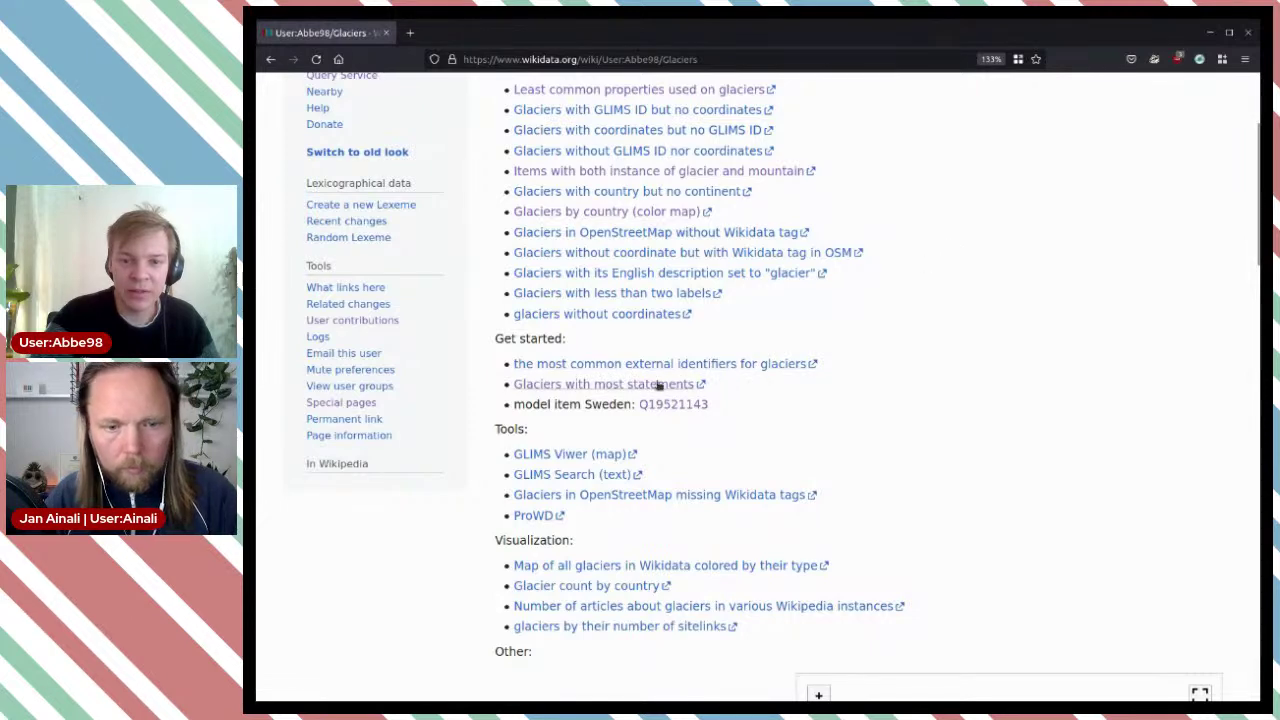
scroll(770, 308, "up", 2)
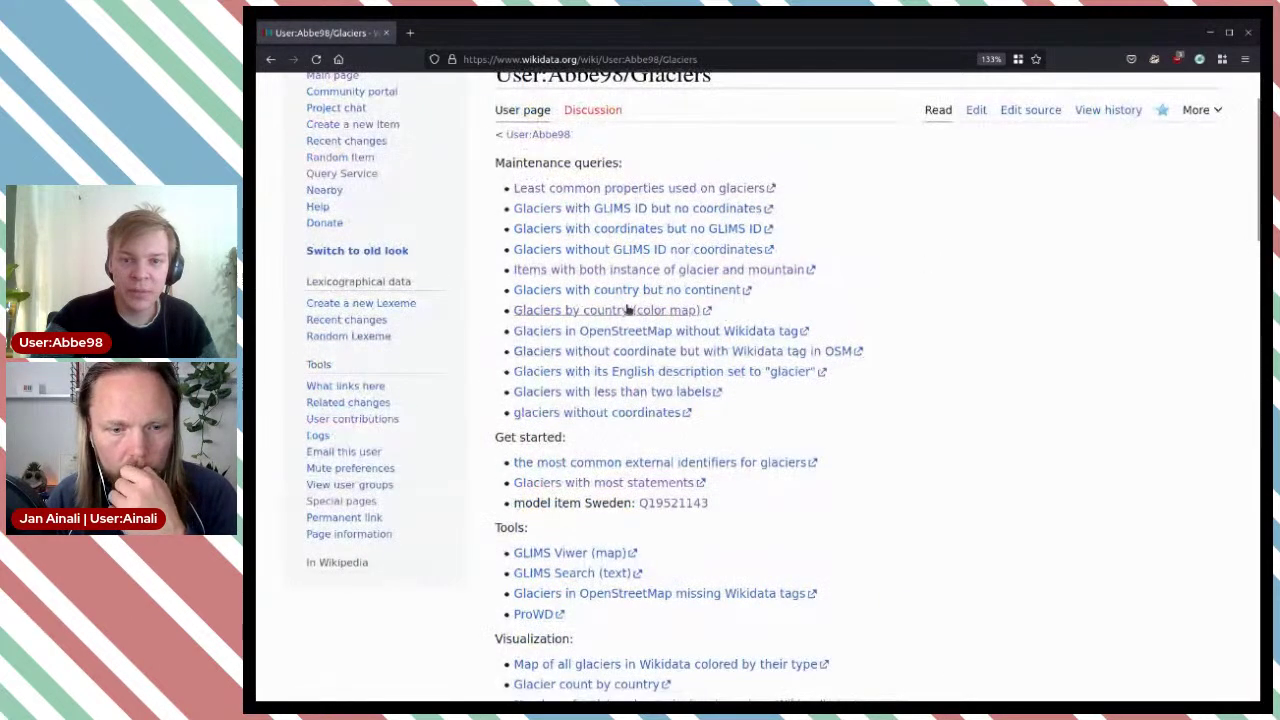
scroll(660, 337, "down", 2)
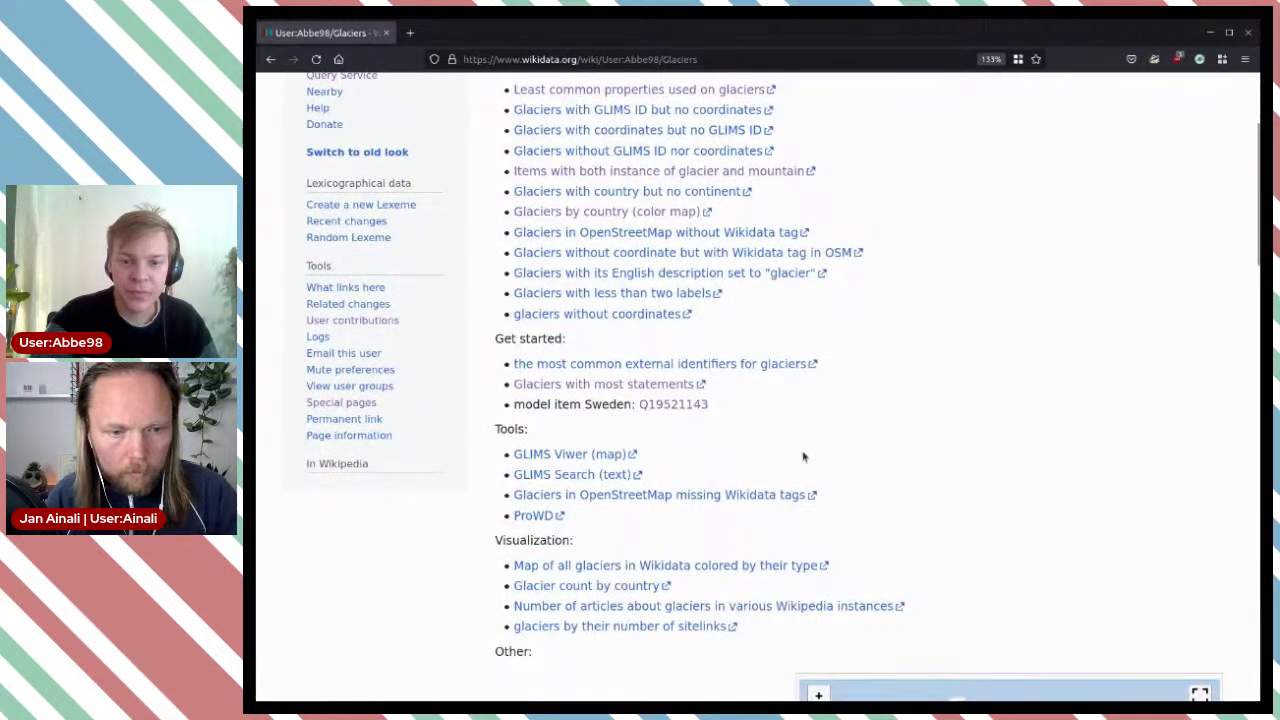
scroll(803, 457, "down", 4)
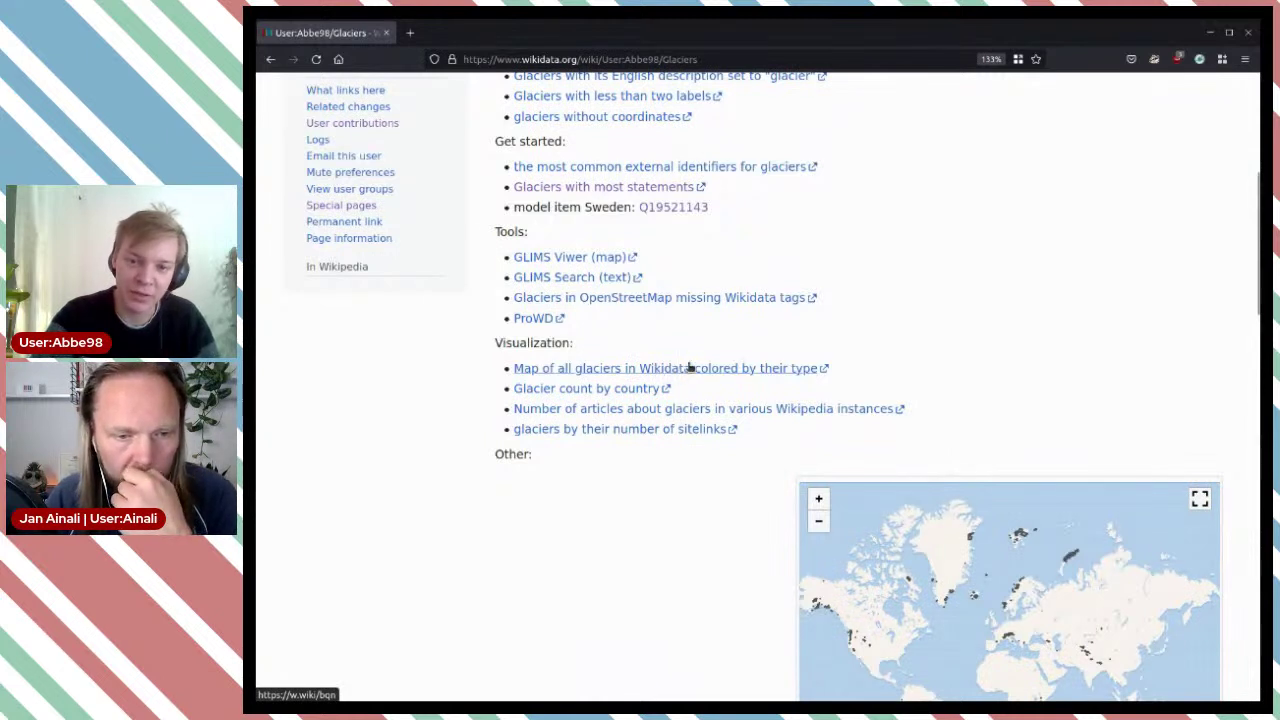
Step: Open the query mapping all glaciers in Wikidata colored by their type, run it, and examine the resulting world map
middle_click(728, 379)
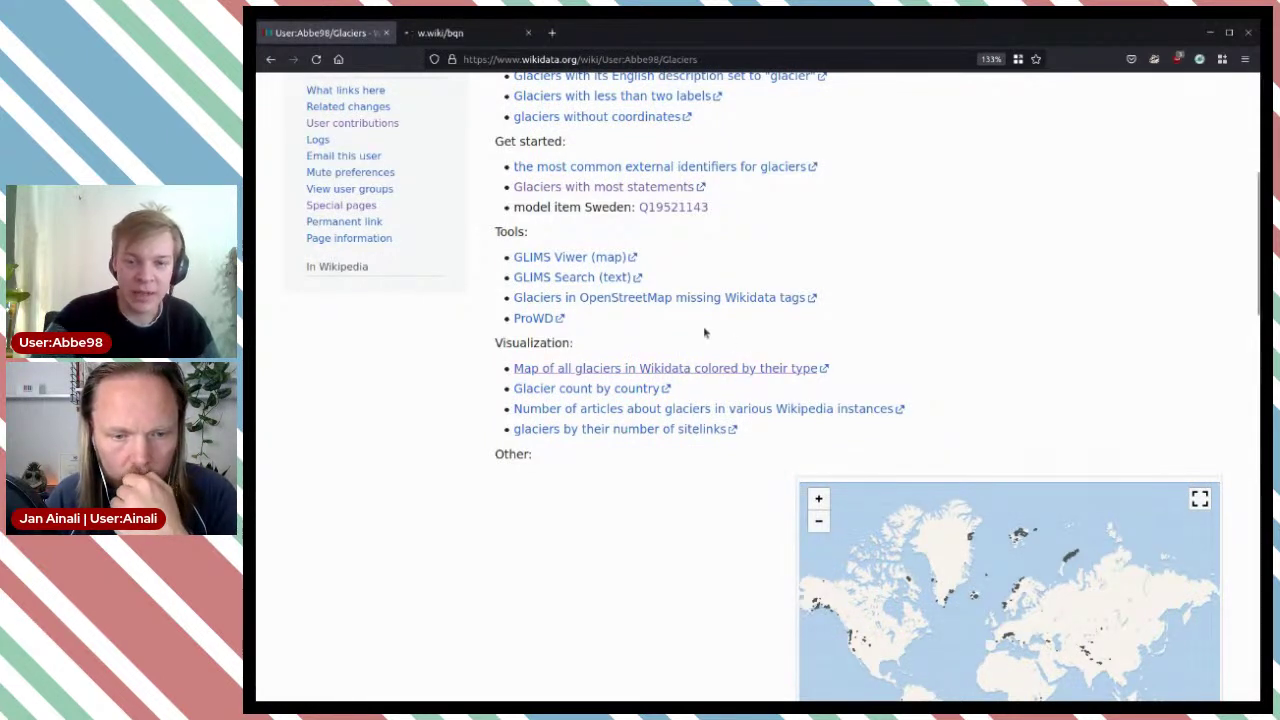
mouse_move(808, 368)
left_mouse_down()
mouse_move(826, 367)
mouse_move(792, 368)
left_mouse_up()
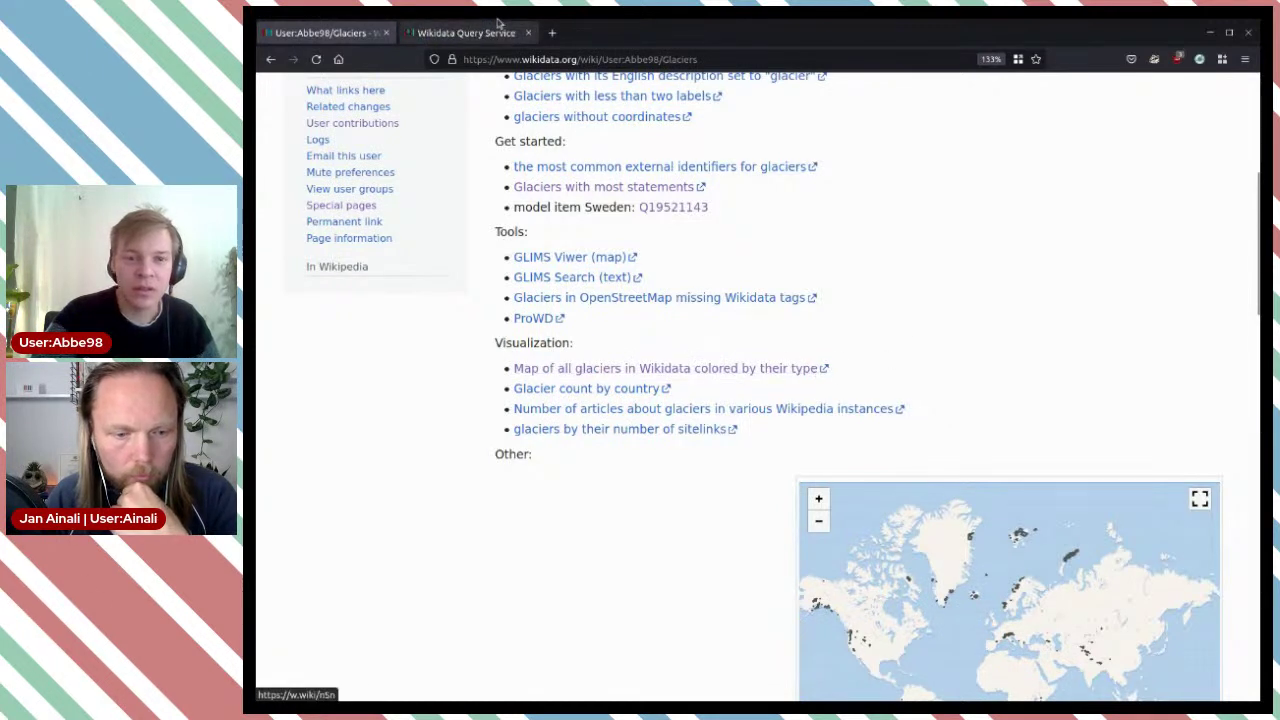
left_click(466, 33)
left_click(281, 427)
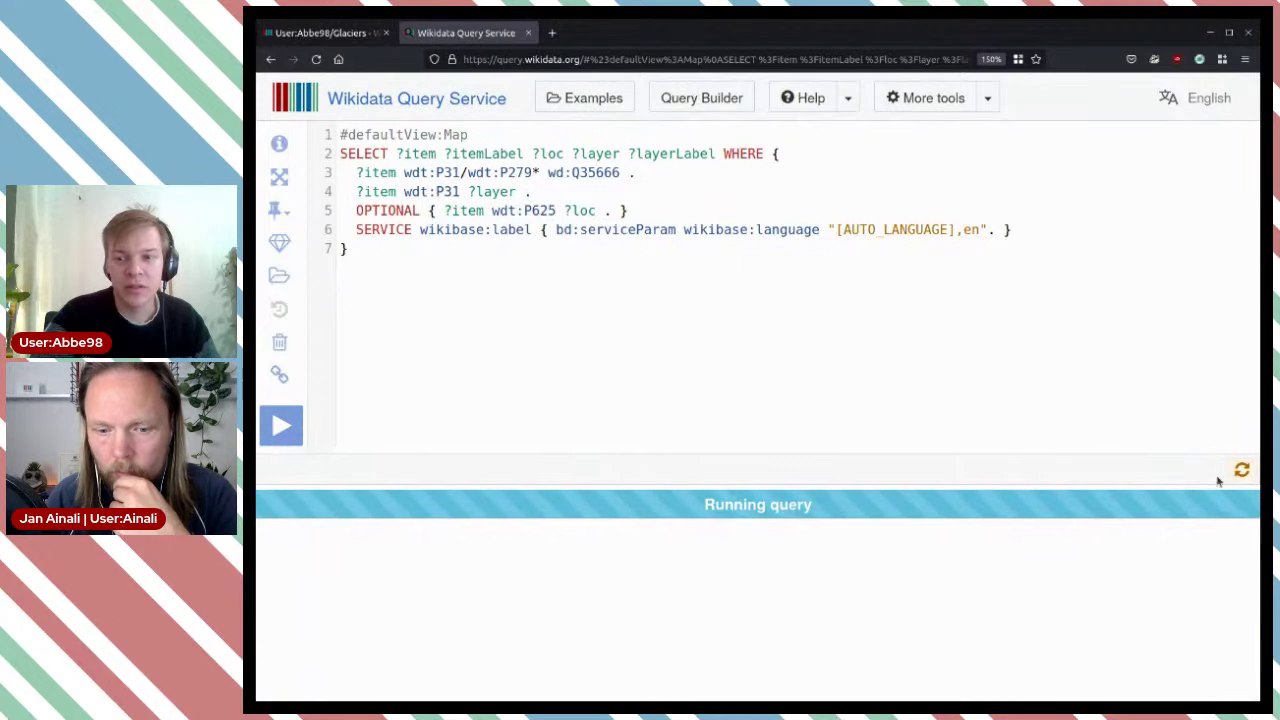
mouse_move(1242, 470)
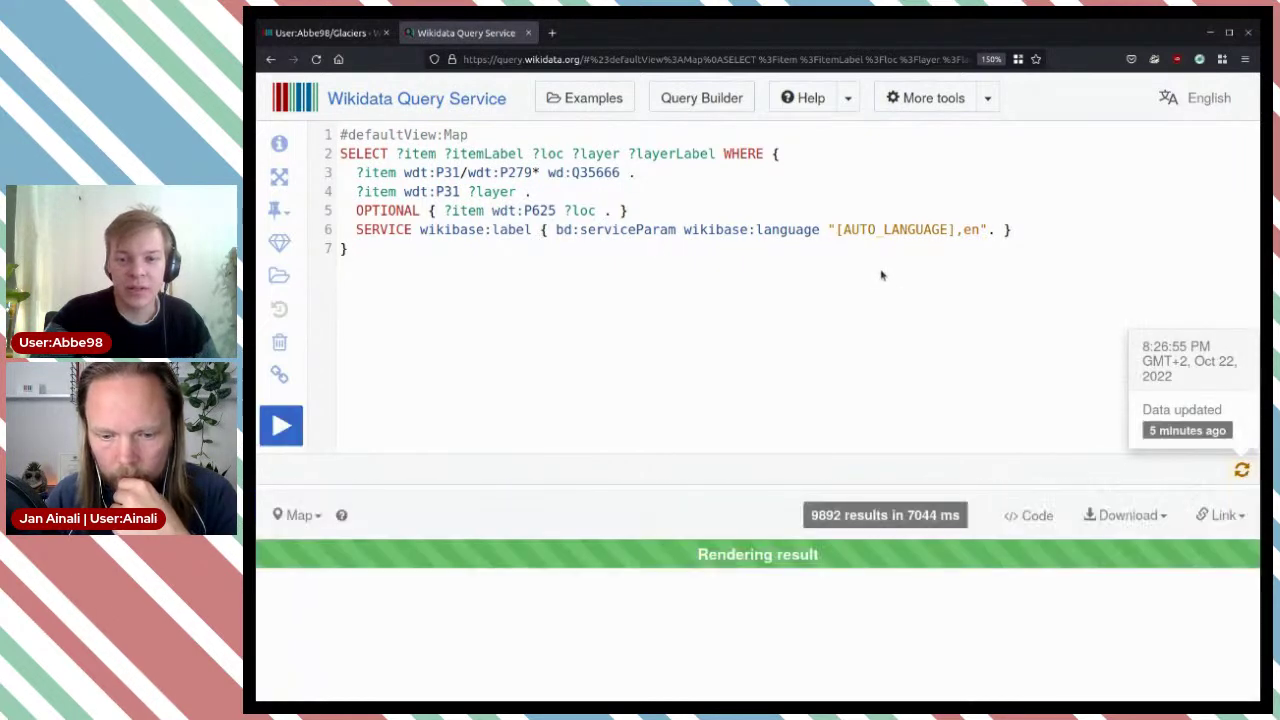
scroll(866, 250, "down", 5)
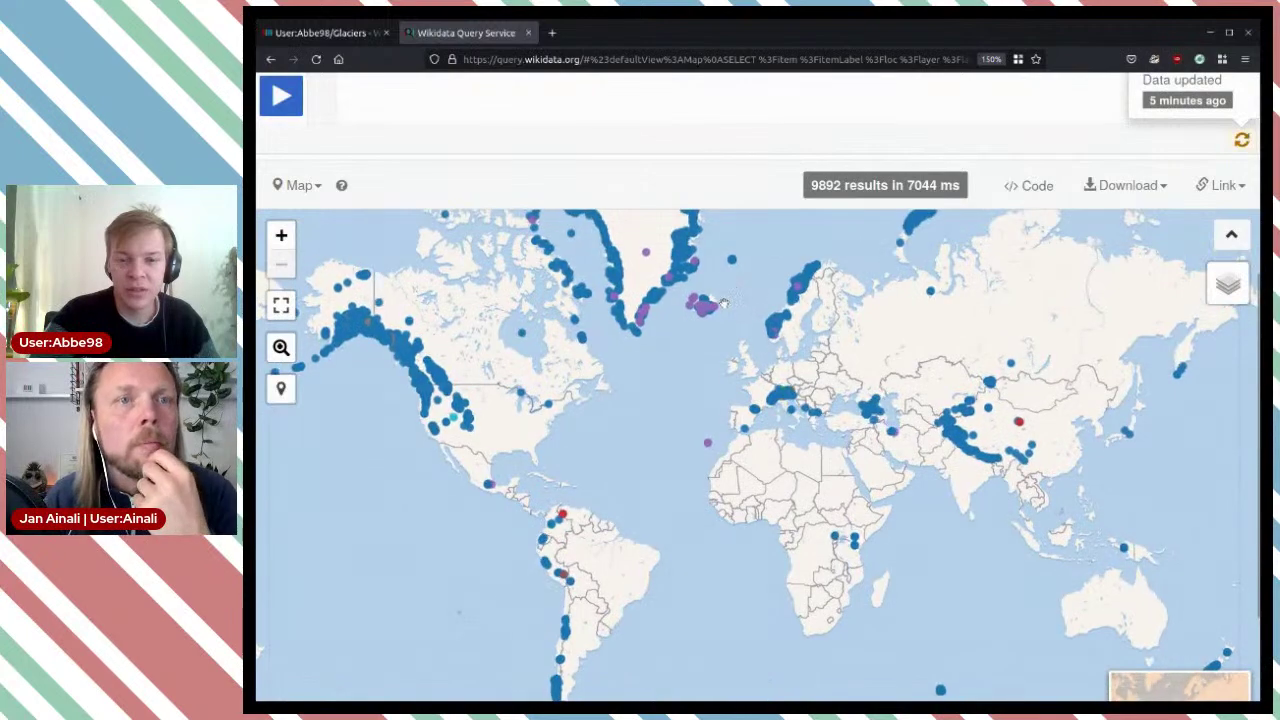
scroll(708, 307, "up", 1)
scroll(708, 307, "down", 1)
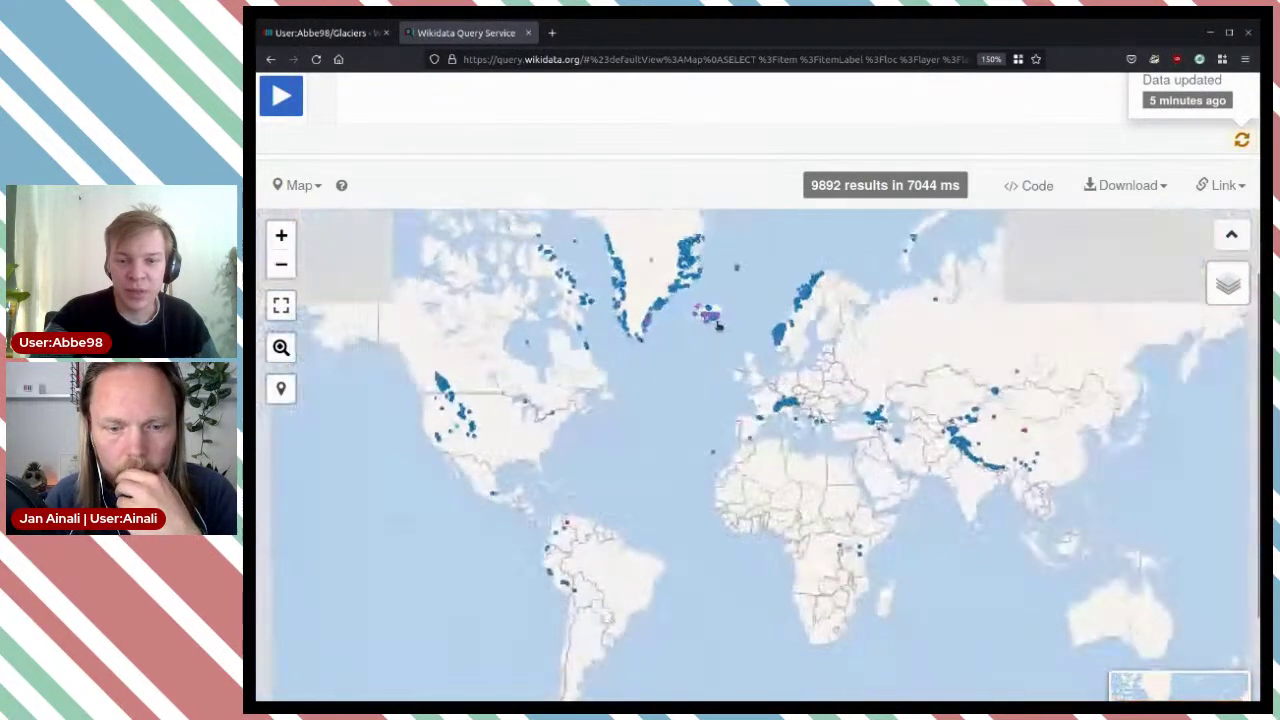
Step: Inspect the types of individual glacier markers in Greenland and Iceland, including the human settlement marker near Höfn
left_click(688, 248)
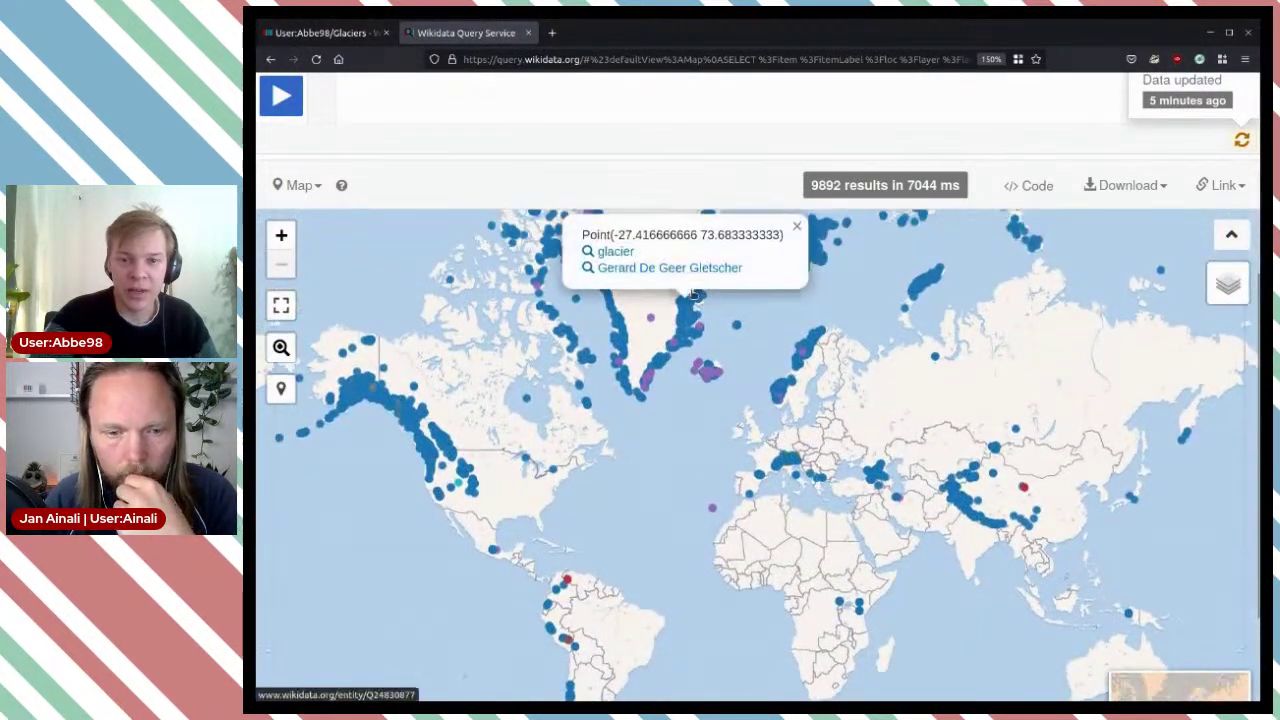
left_click(729, 370)
scroll(743, 364, "up", 1)
scroll(743, 364, "up", 3)
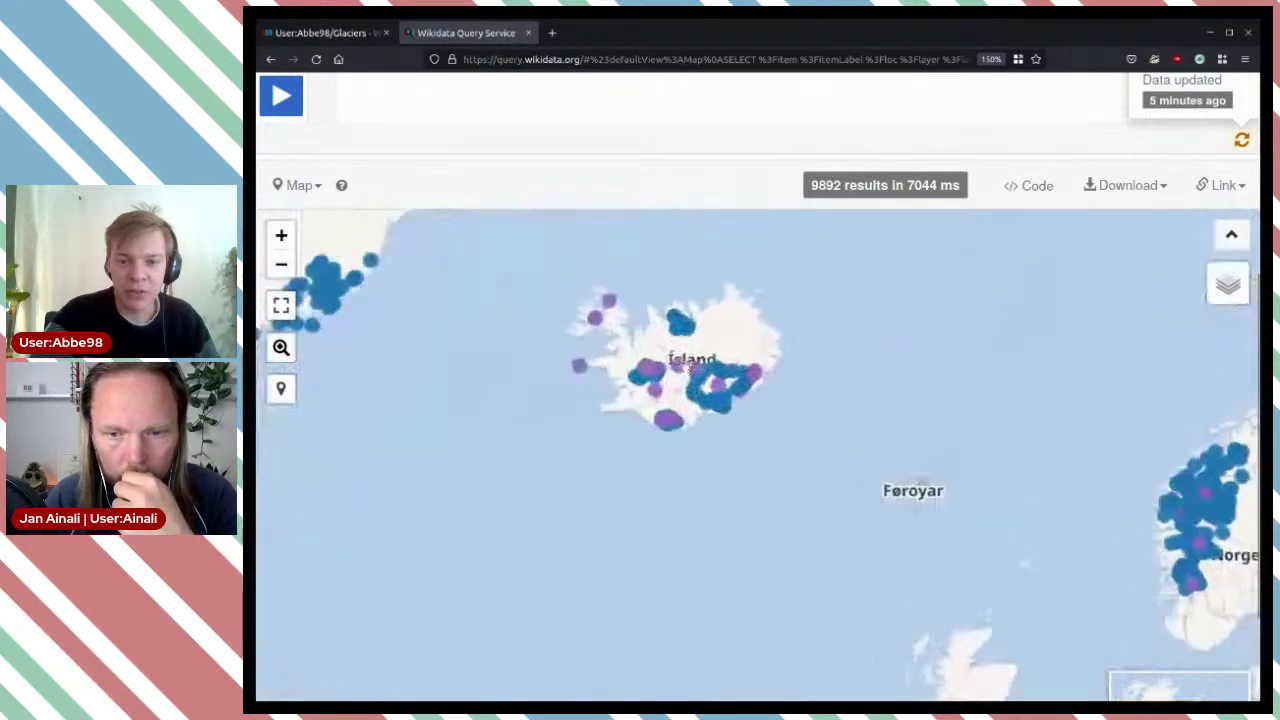
scroll(565, 366, "up", 1)
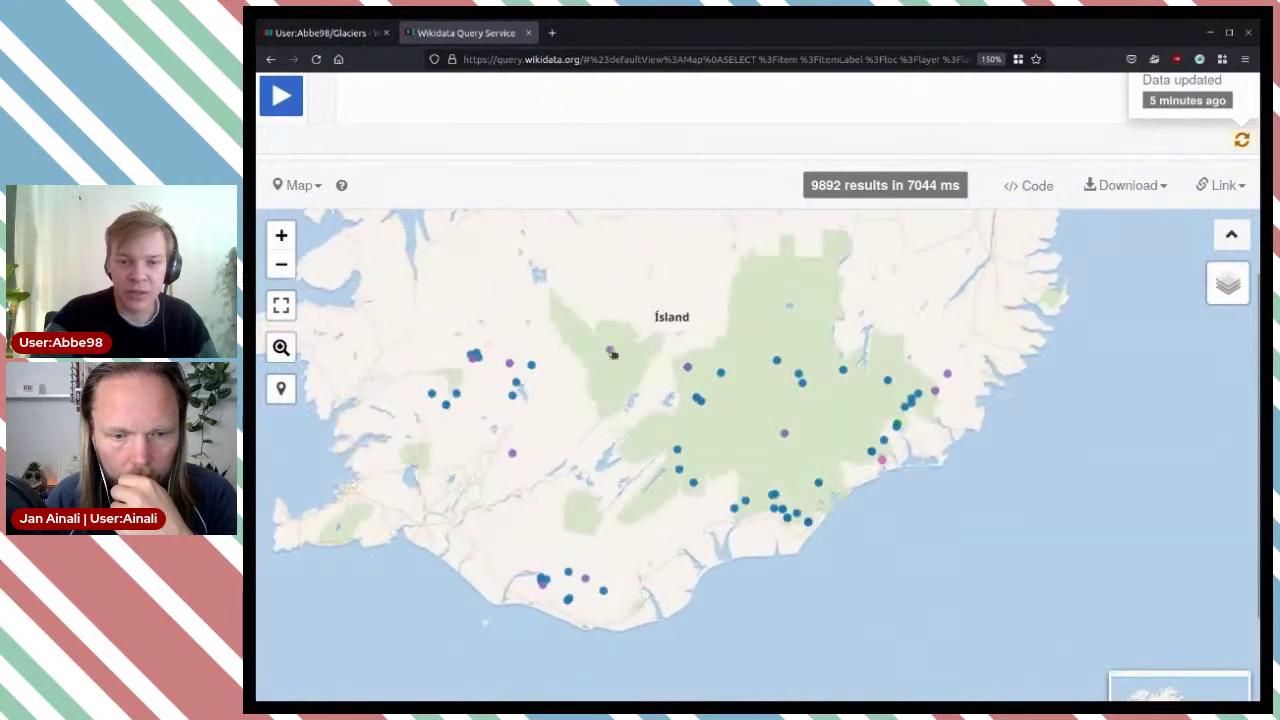
left_click(610, 352)
left_click(759, 415)
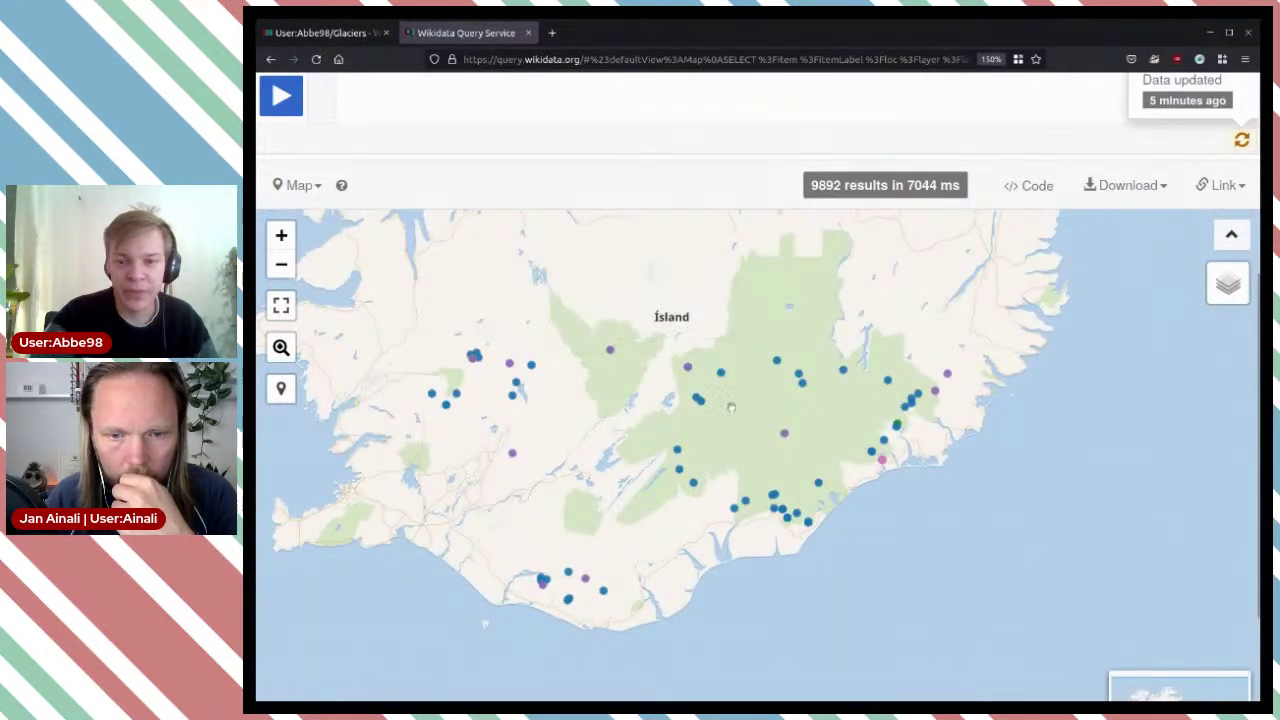
scroll(945, 491, "up", 2)
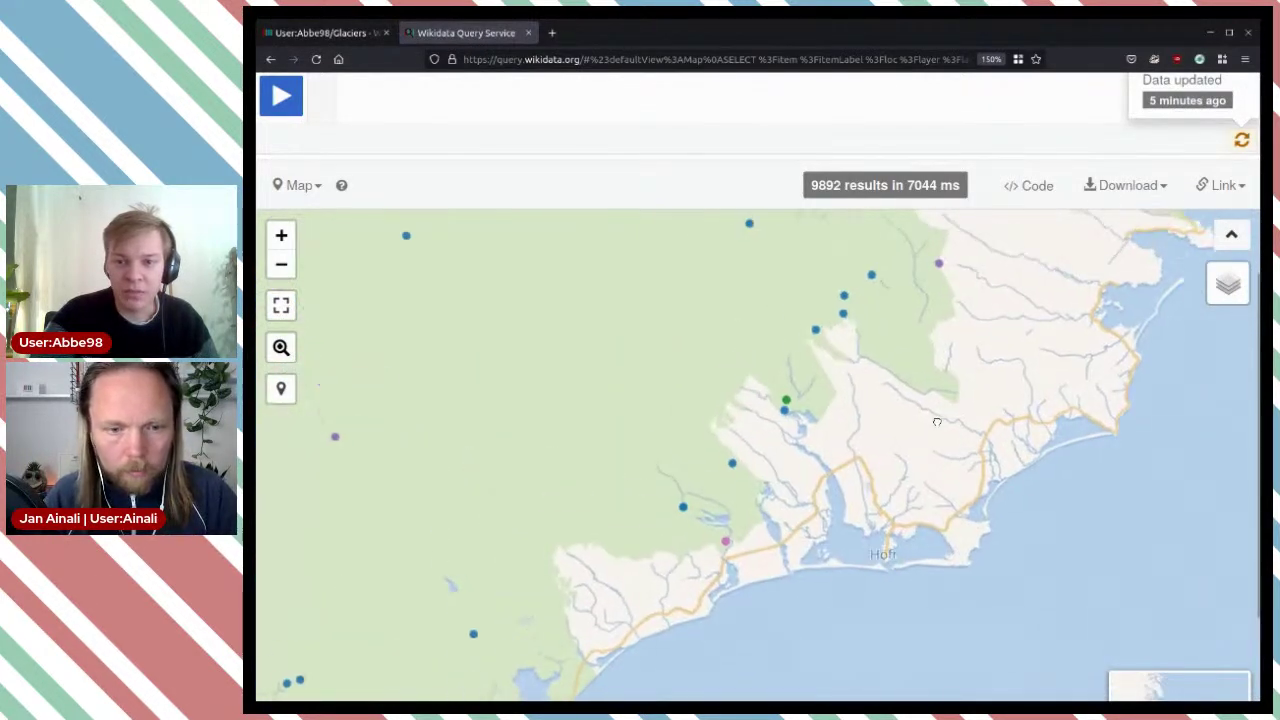
left_click(789, 406)
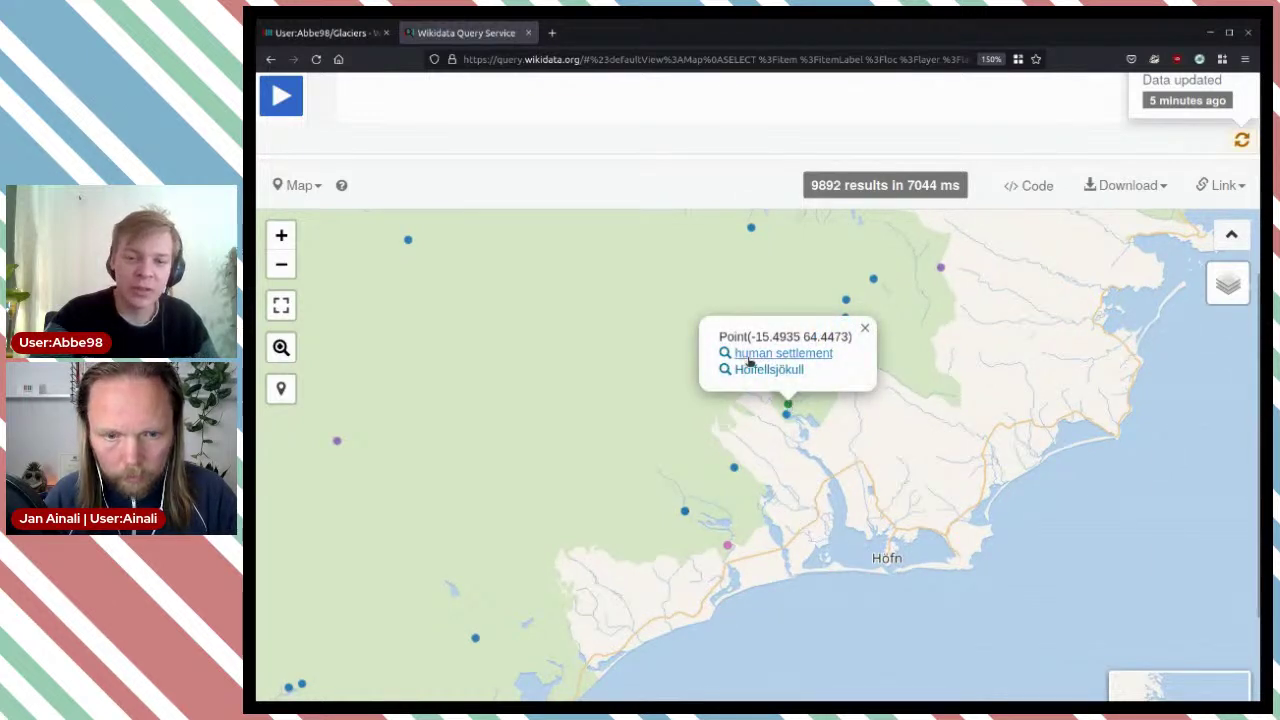
left_click(771, 451)
Step: Open the Skalafellsjökull item from its map marker near Höfn and remove geographic location from its instance of statements
left_click(730, 547)
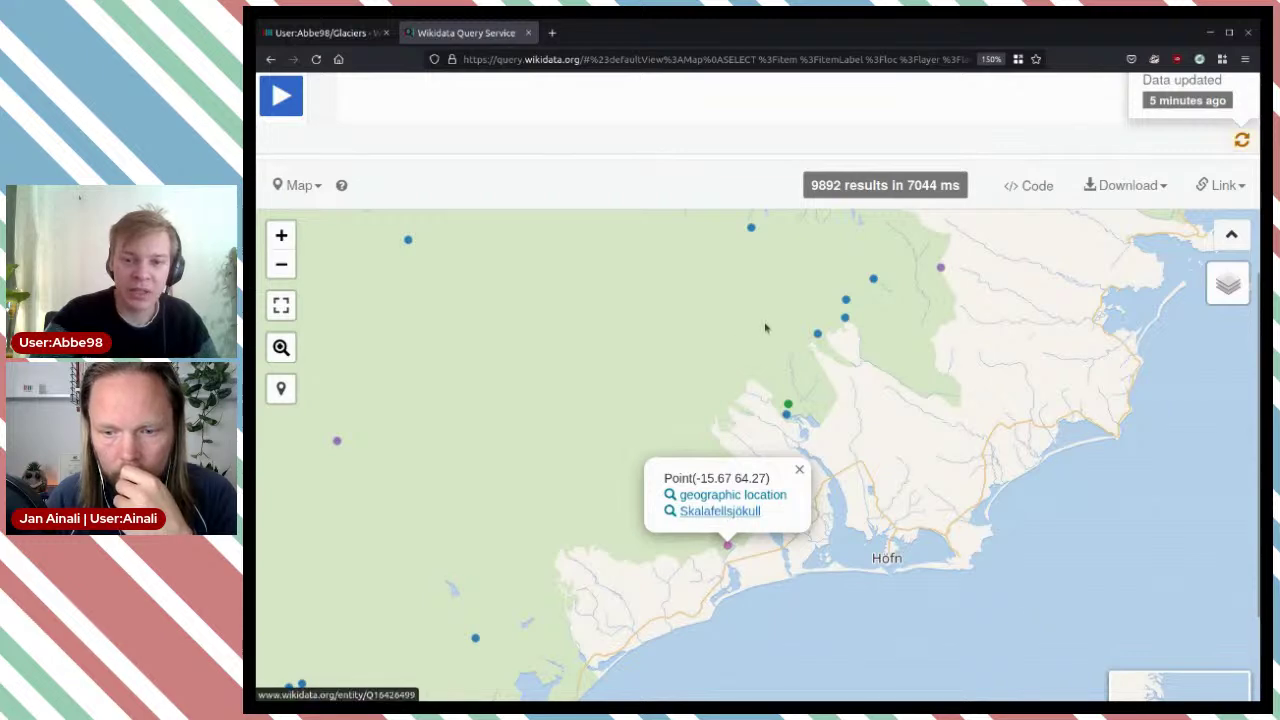
left_click(612, 33)
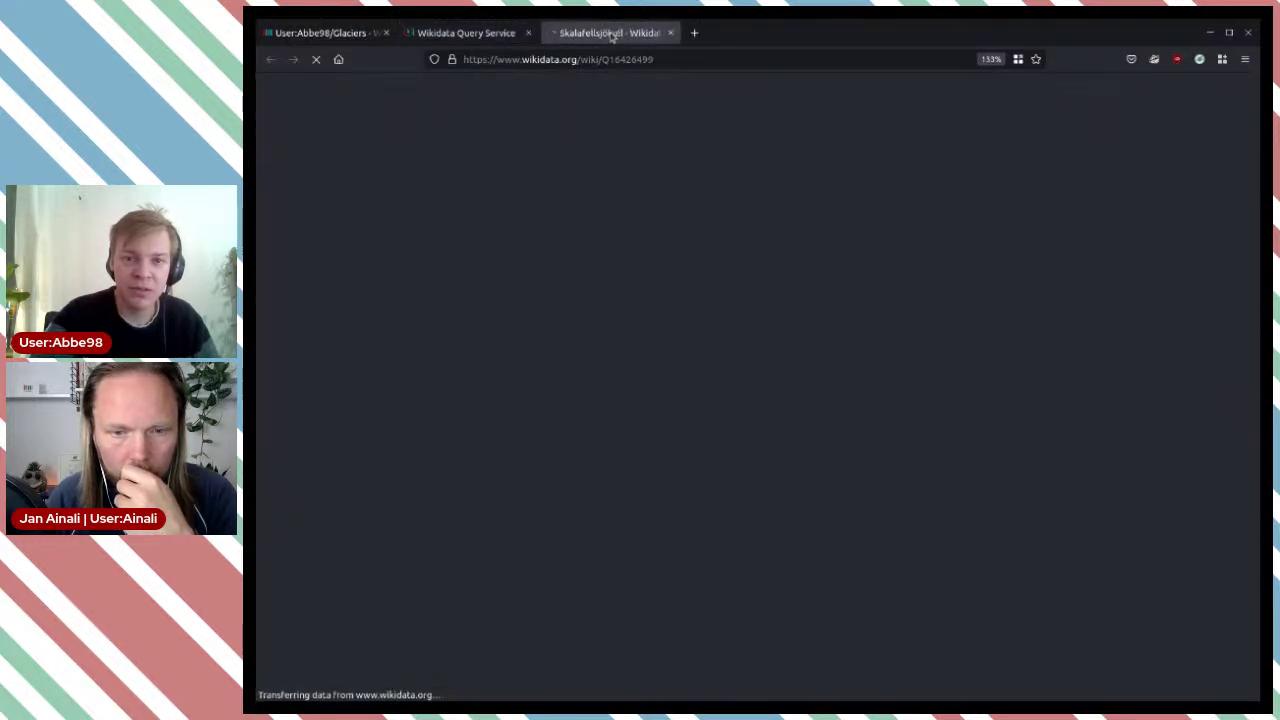
scroll(782, 400, "down", 5)
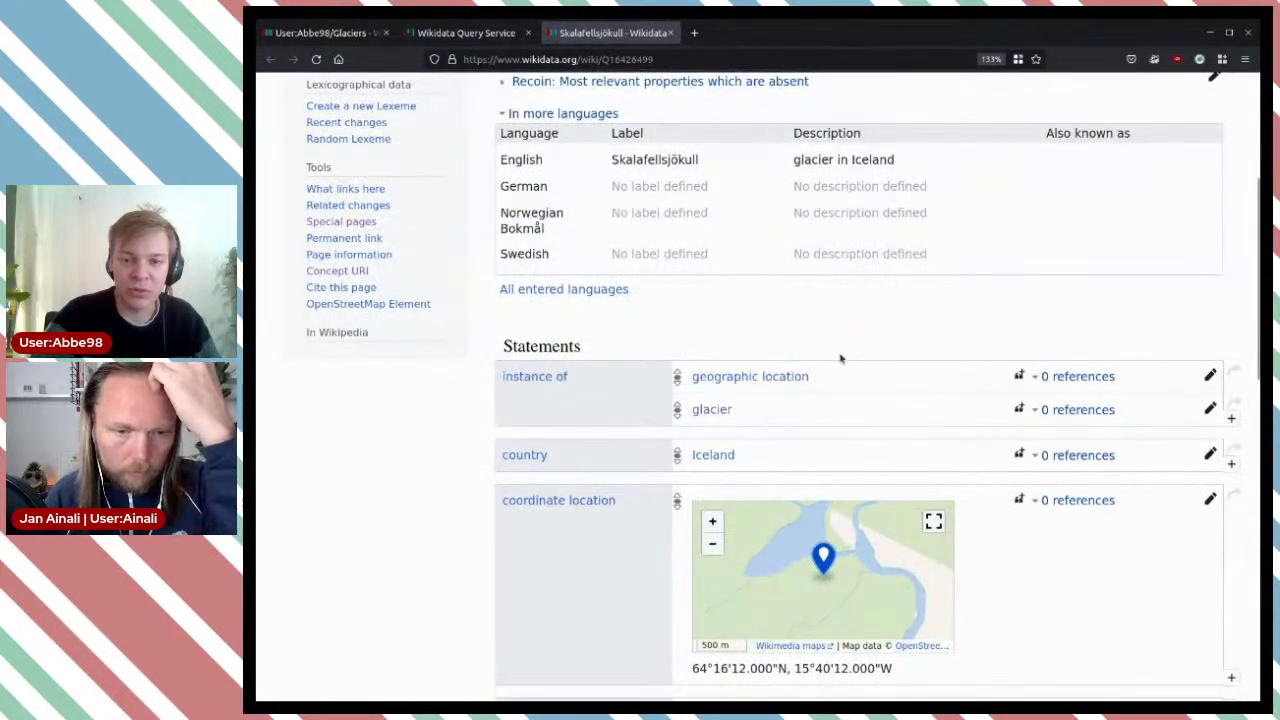
scroll(1055, 346, "down", 2)
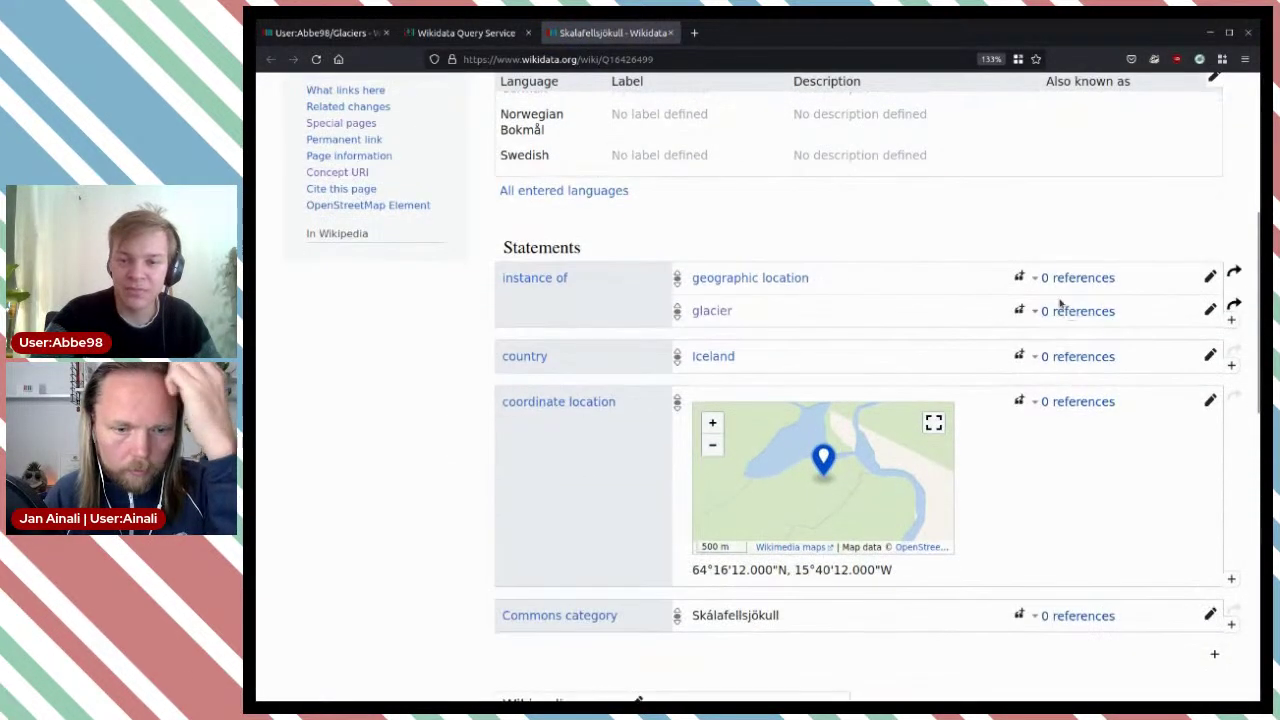
left_click(1209, 277)
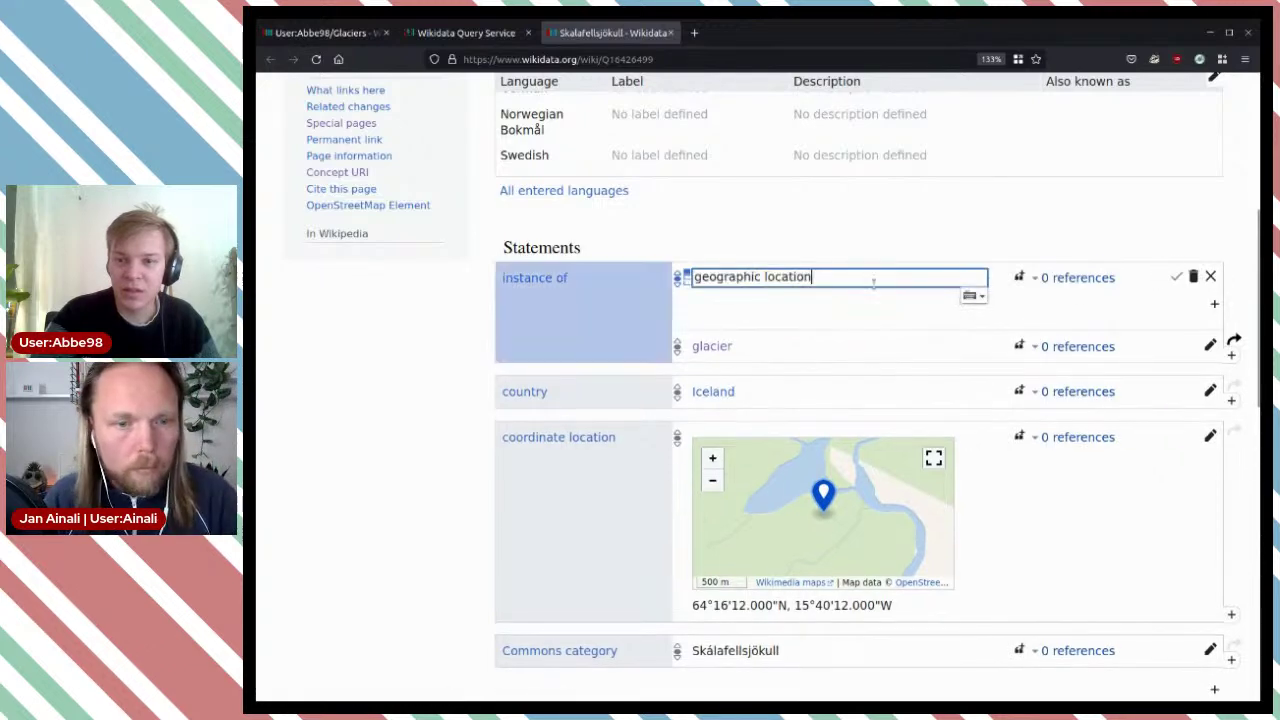
left_click(1193, 276)
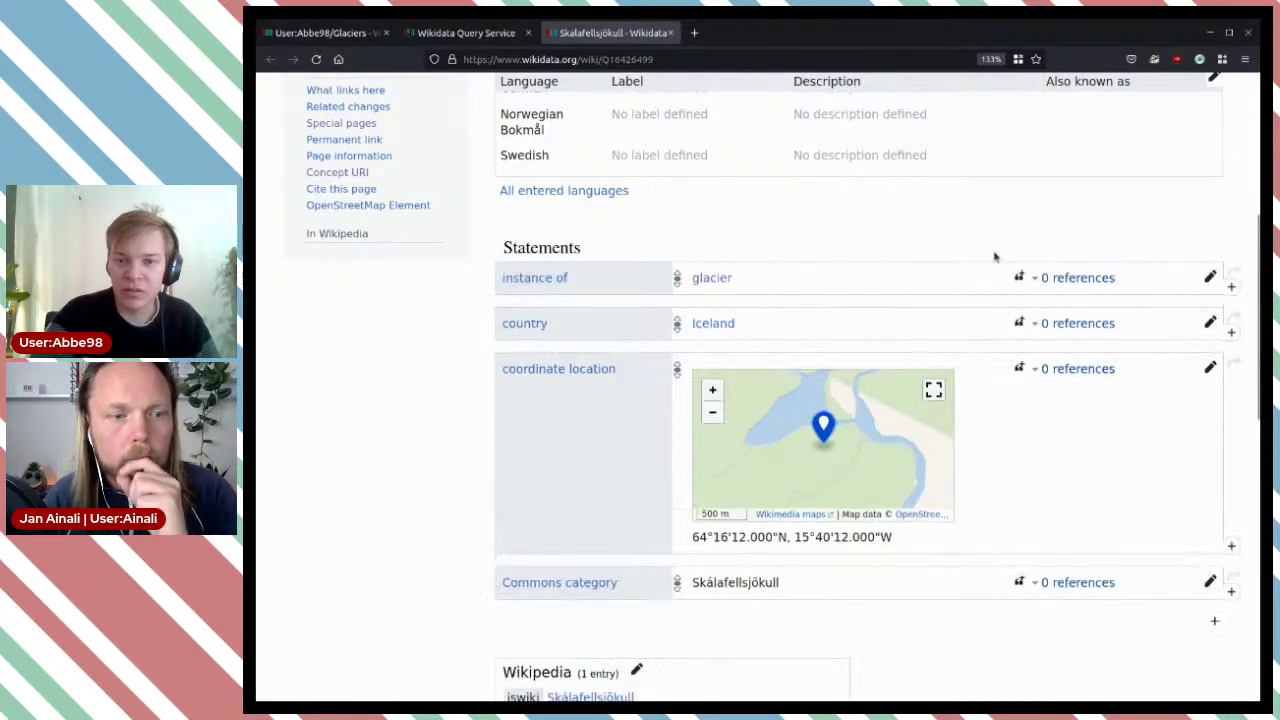
Step: Review Skalafellsjökull's remaining statements and Wikipedia links, and close the item to return to the glacier map
scroll(932, 215, "down", 5)
scroll(920, 215, "up", 2)
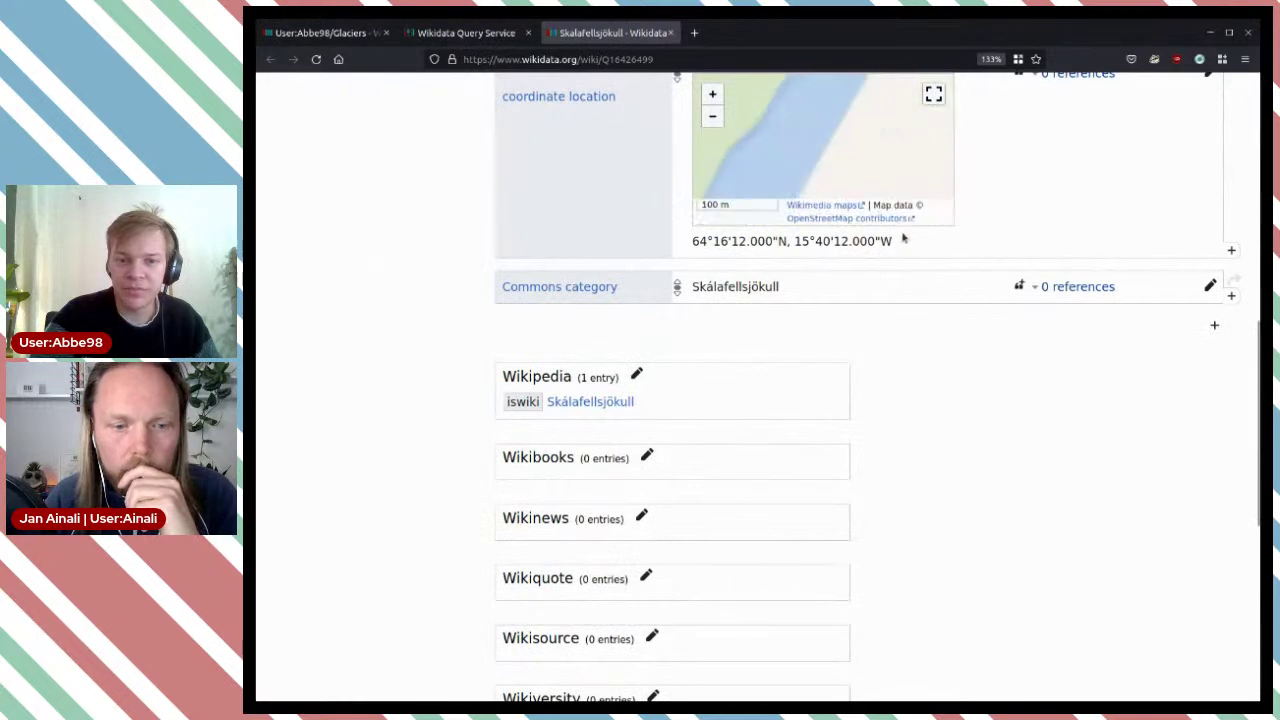
scroll(950, 300, "up", 5)
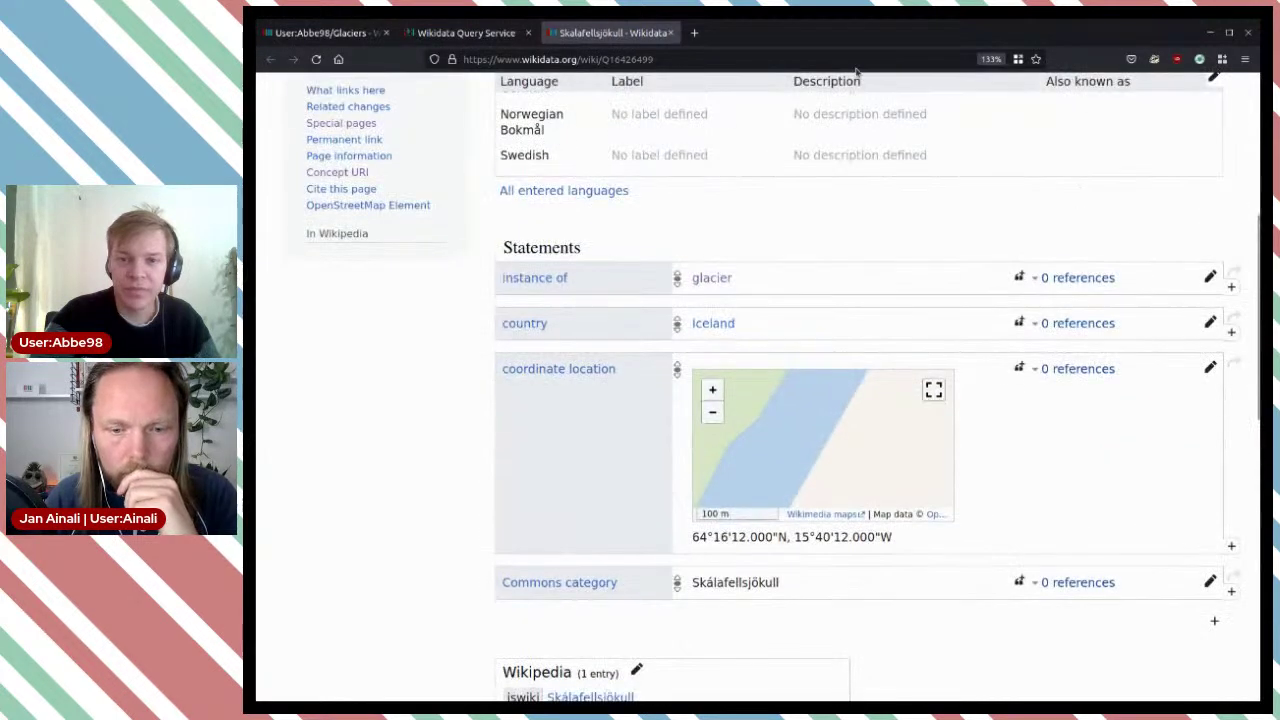
left_click(669, 33)
Step: Check the differently colored markers around Höfn again and open the Hoffellsjökull item from its human settlement marker
left_click(894, 435)
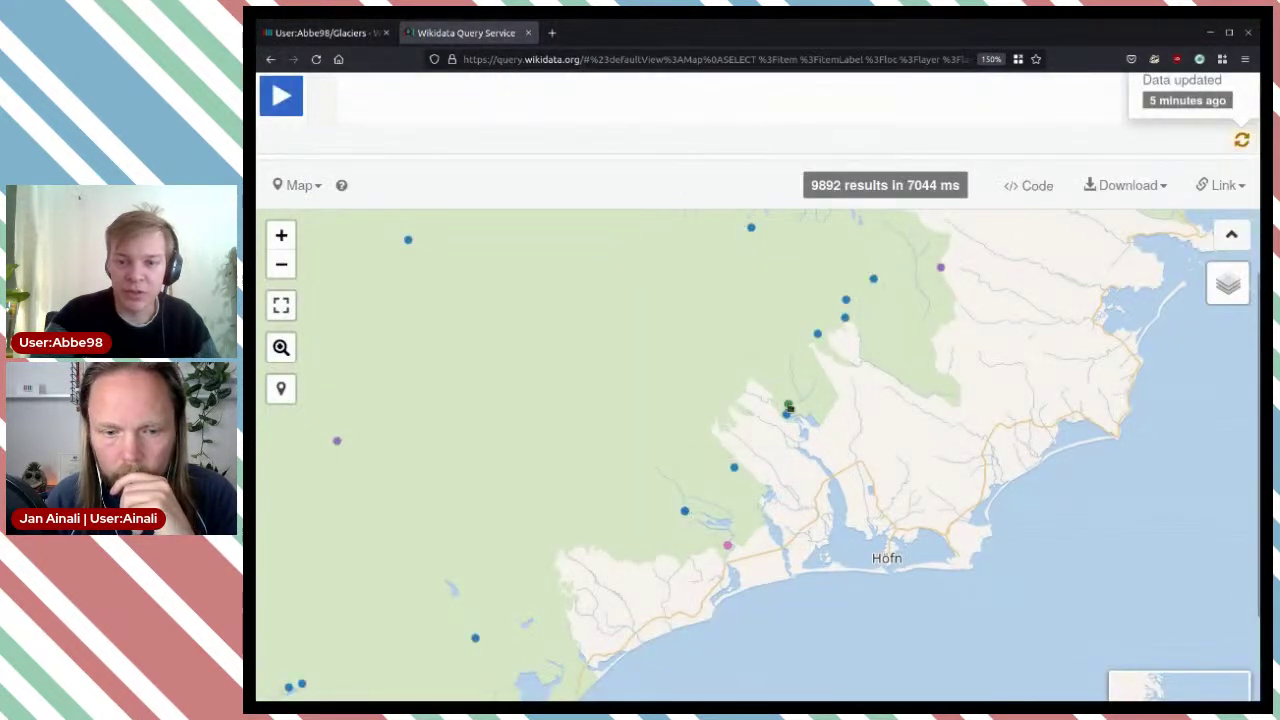
left_click(789, 406)
left_click(681, 430)
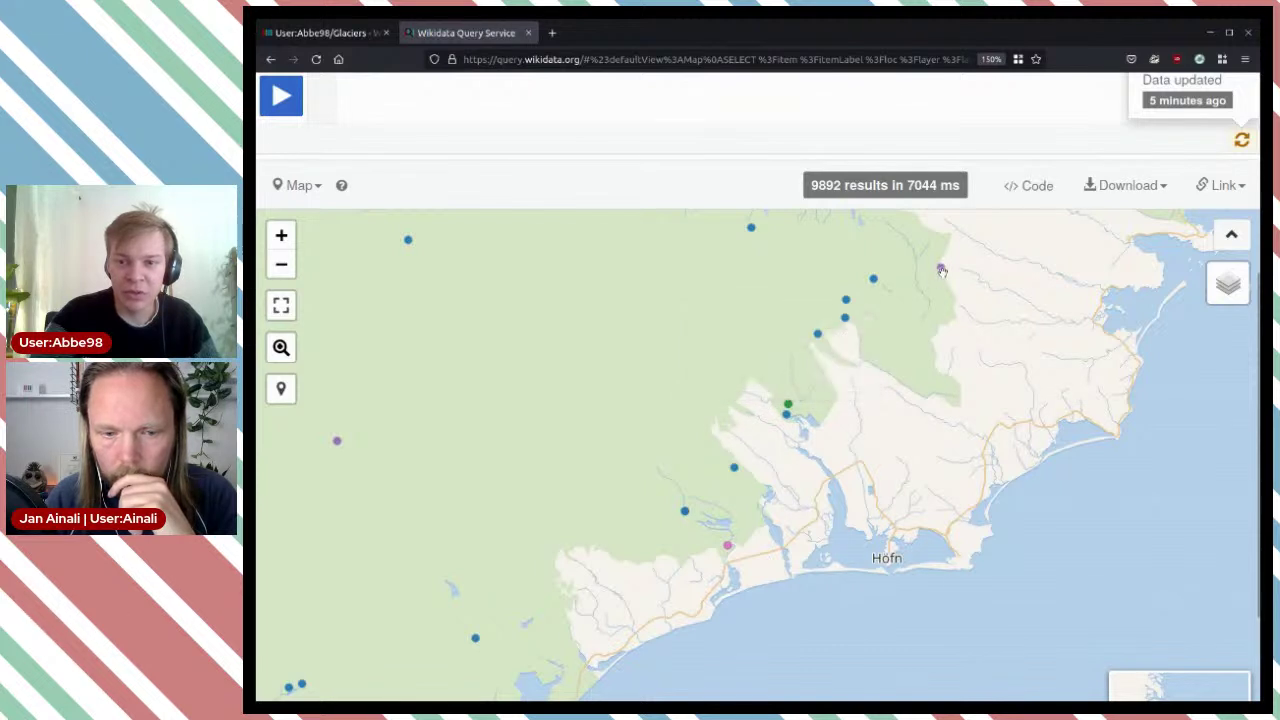
left_click(941, 268)
left_click(920, 411)
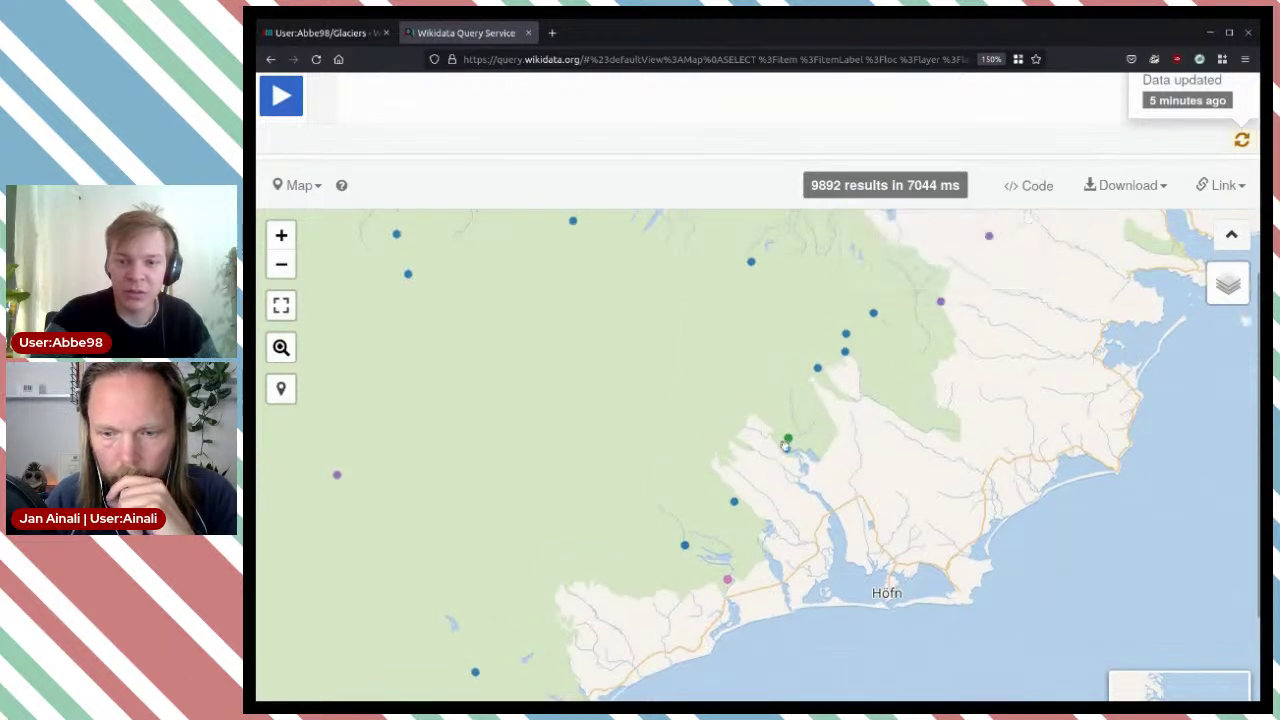
left_click(792, 444)
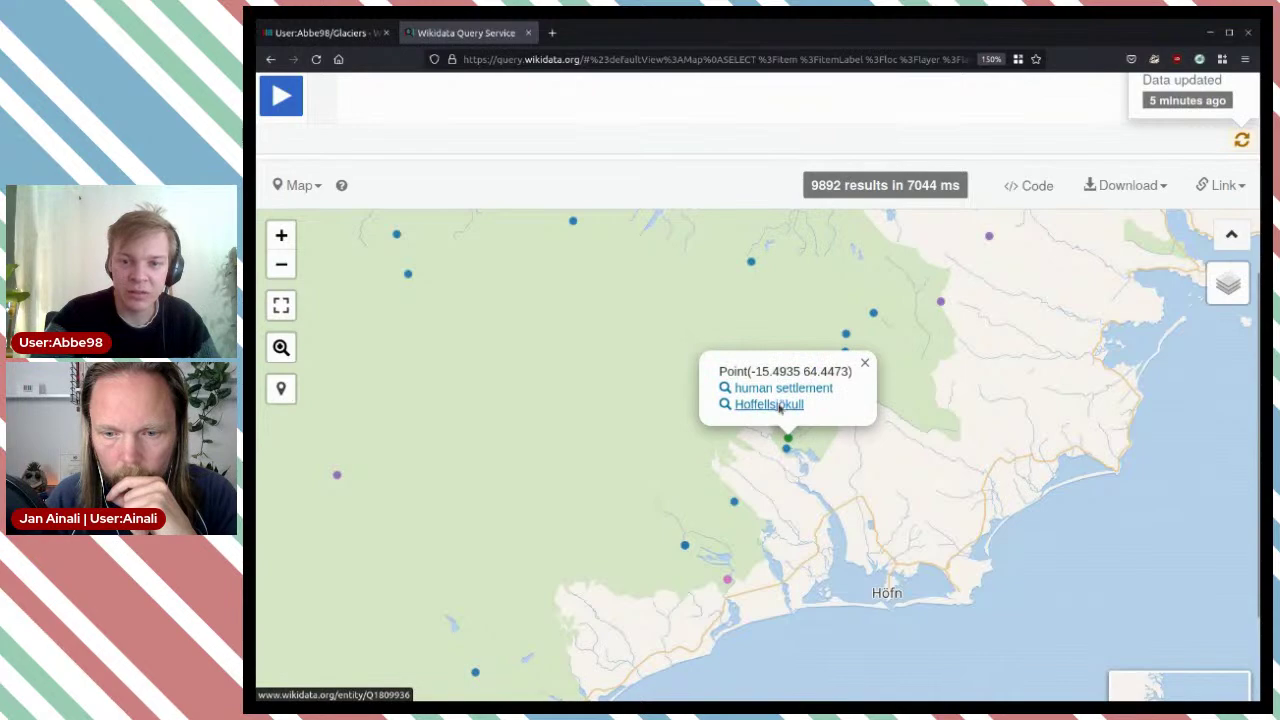
middle_click(770, 404)
left_click(640, 40)
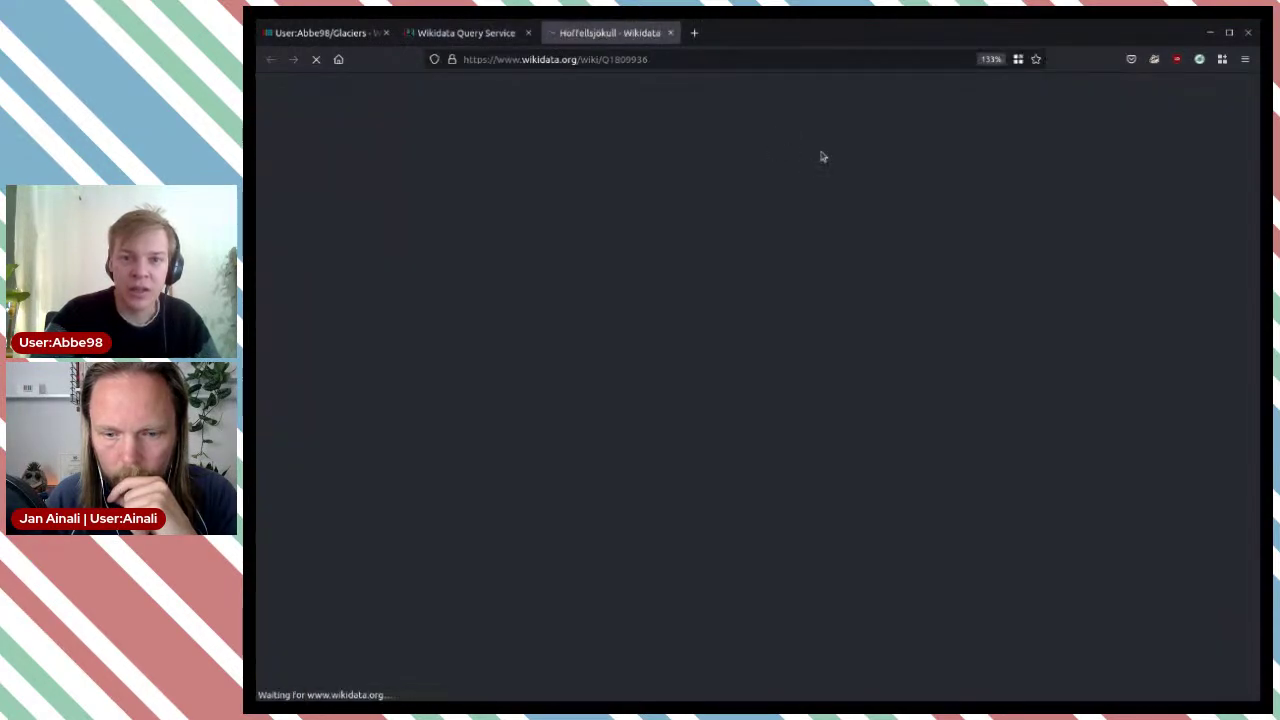
Step: Review Hoffellsjökull's descriptions, instance of values, coordinates, identifiers and Wikipedia links
scroll(854, 236, "down", 5)
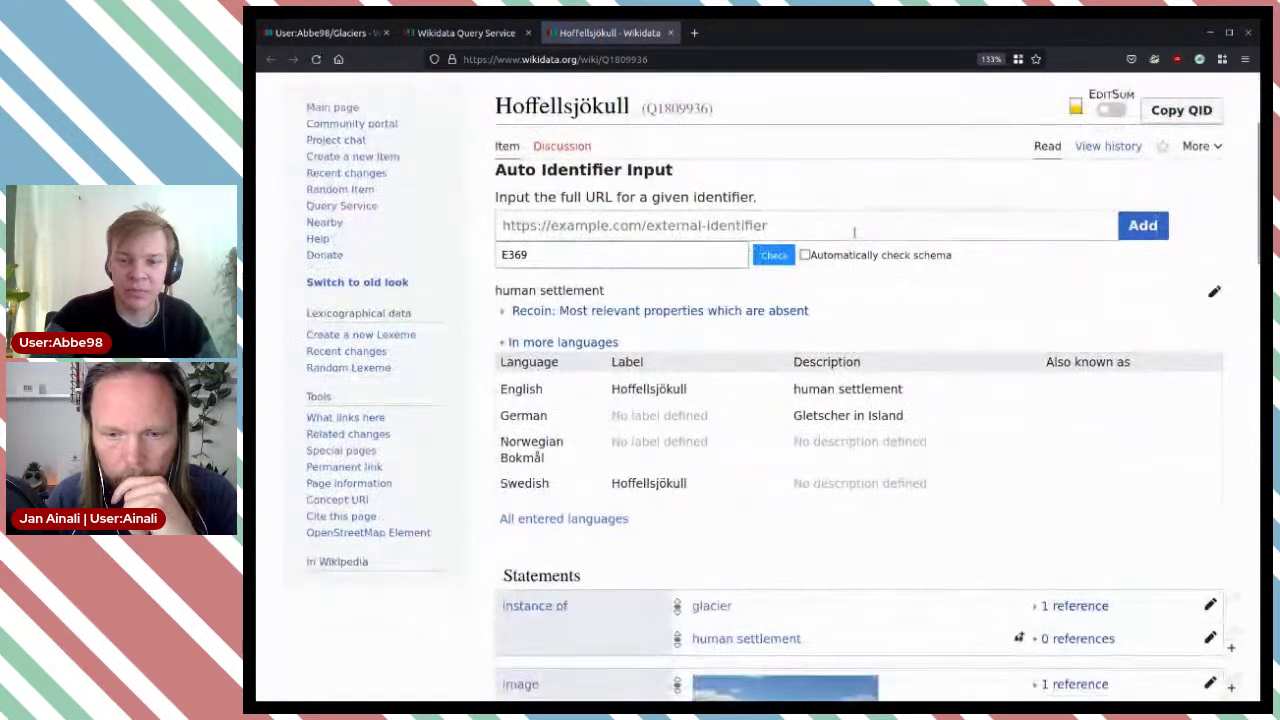
left_click_drag(920, 323, 943, 306)
left_click(969, 325)
left_click(943, 306)
scroll(940, 306, "down", 5)
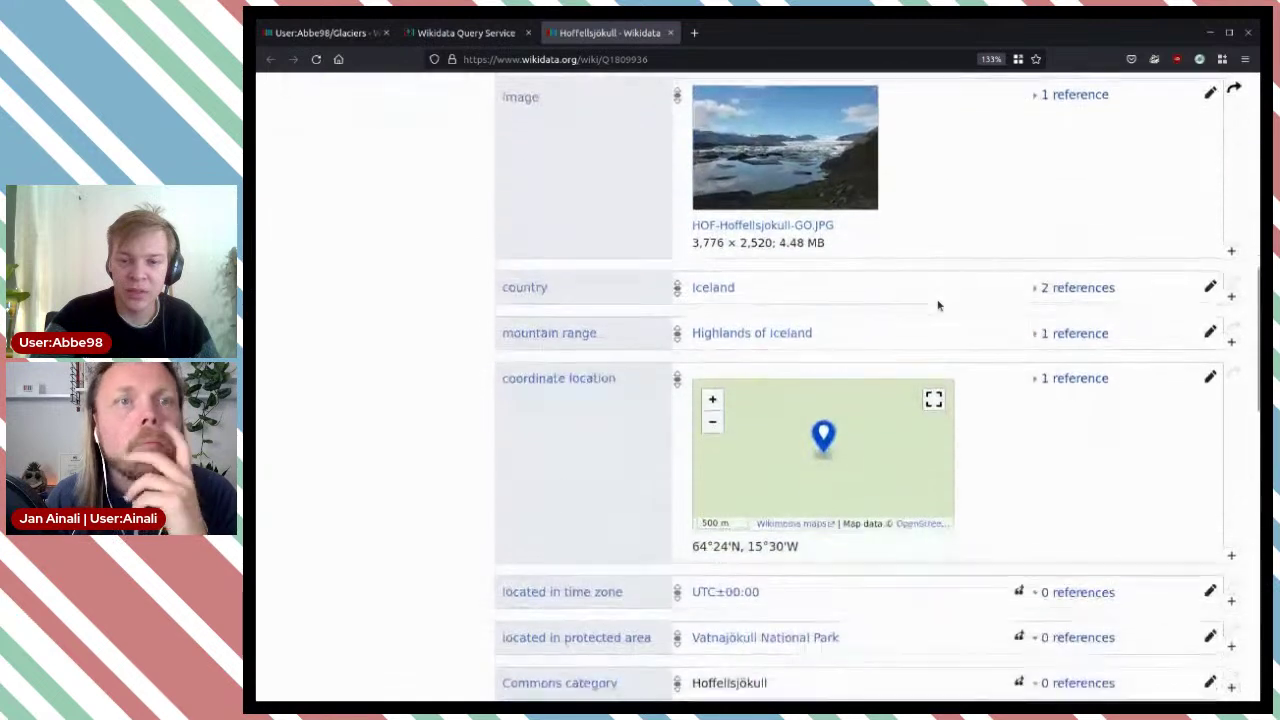
scroll(960, 195, "down", 2)
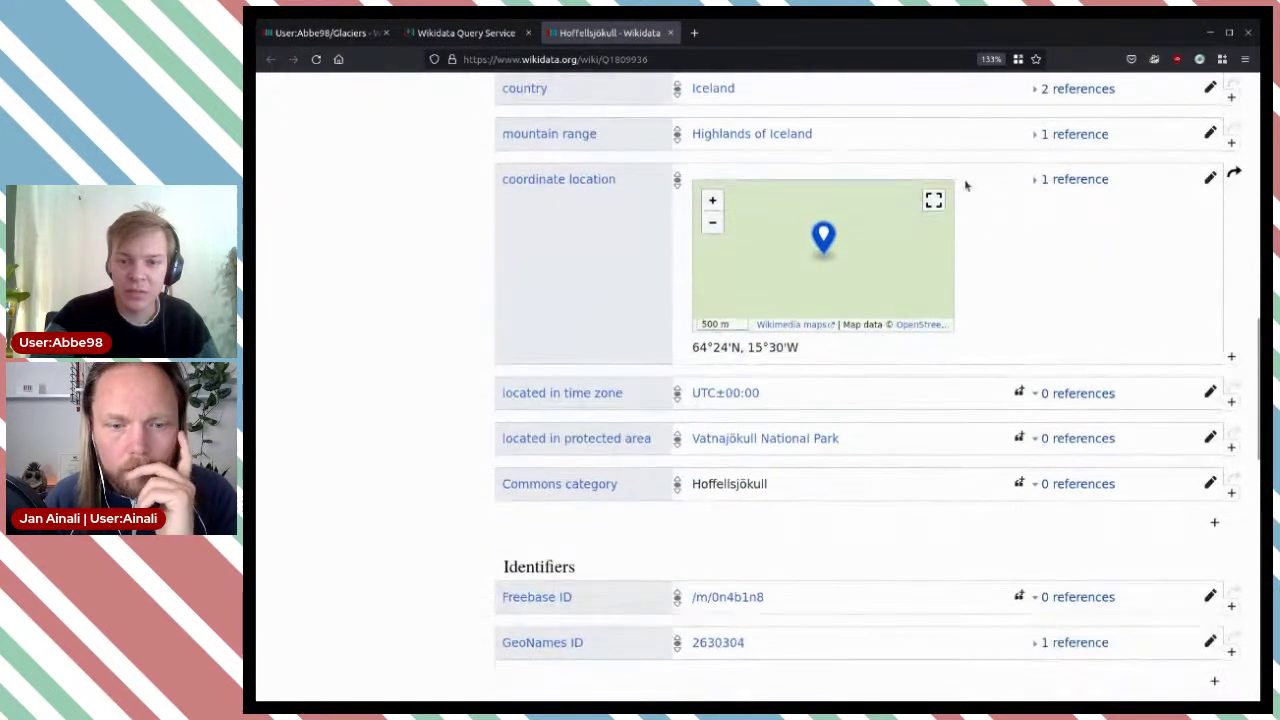
scroll(970, 200, "down", 1)
left_click_drag(883, 339, 911, 360)
left_click(911, 360)
scroll(889, 349, "down", 3)
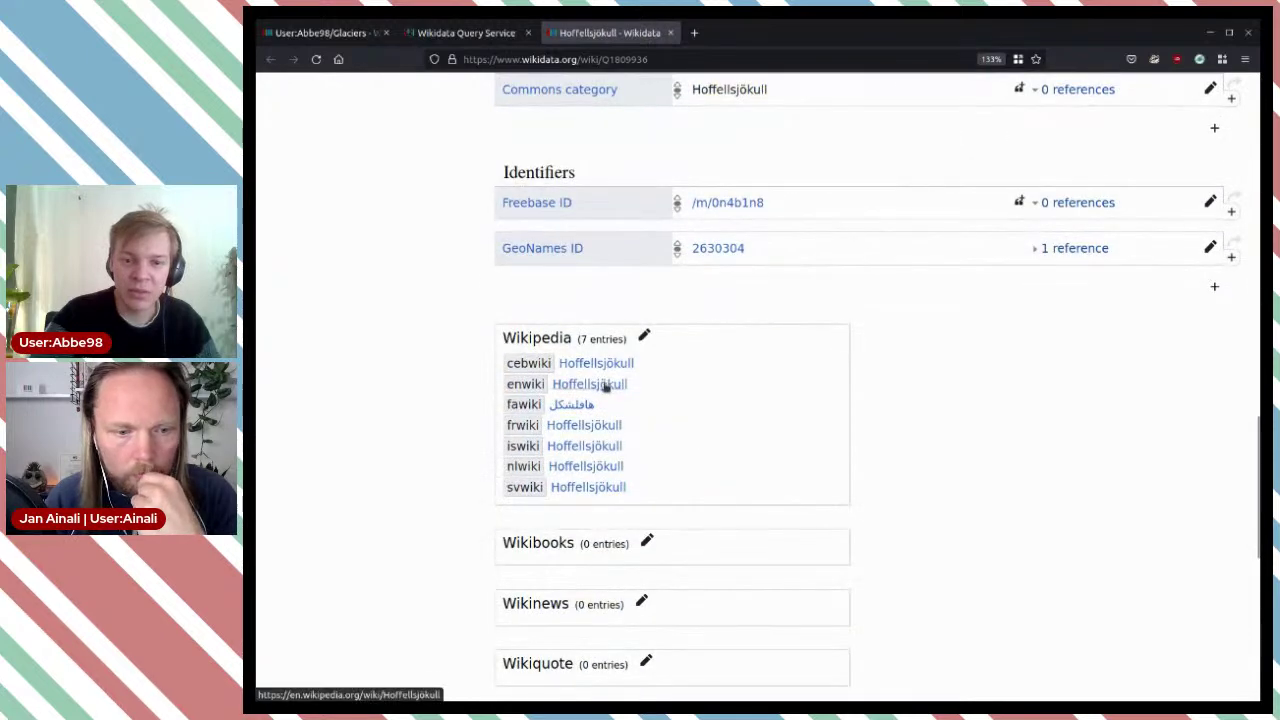
Step: Open Hoffellsjökull's English Wikipedia article, read its introduction and infobox, and view the glacier photo enlarged
middle_click(590, 384)
left_click(752, 33)
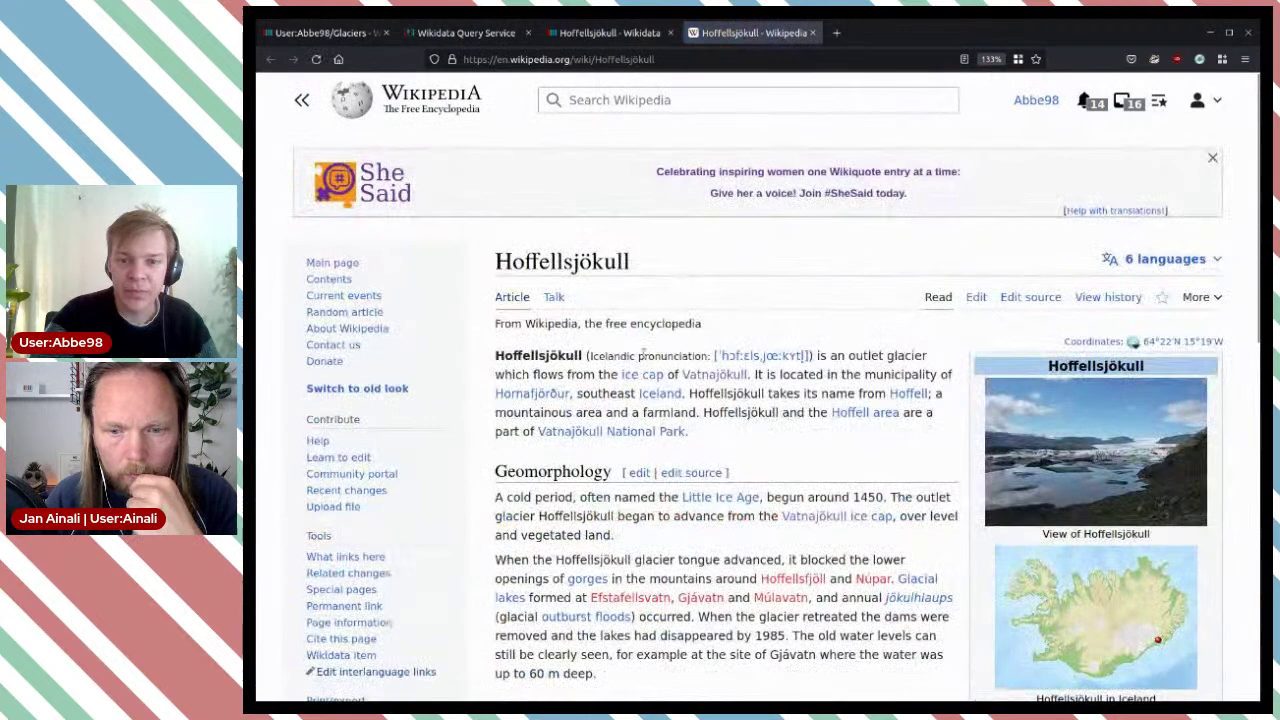
scroll(726, 303, "down", 2)
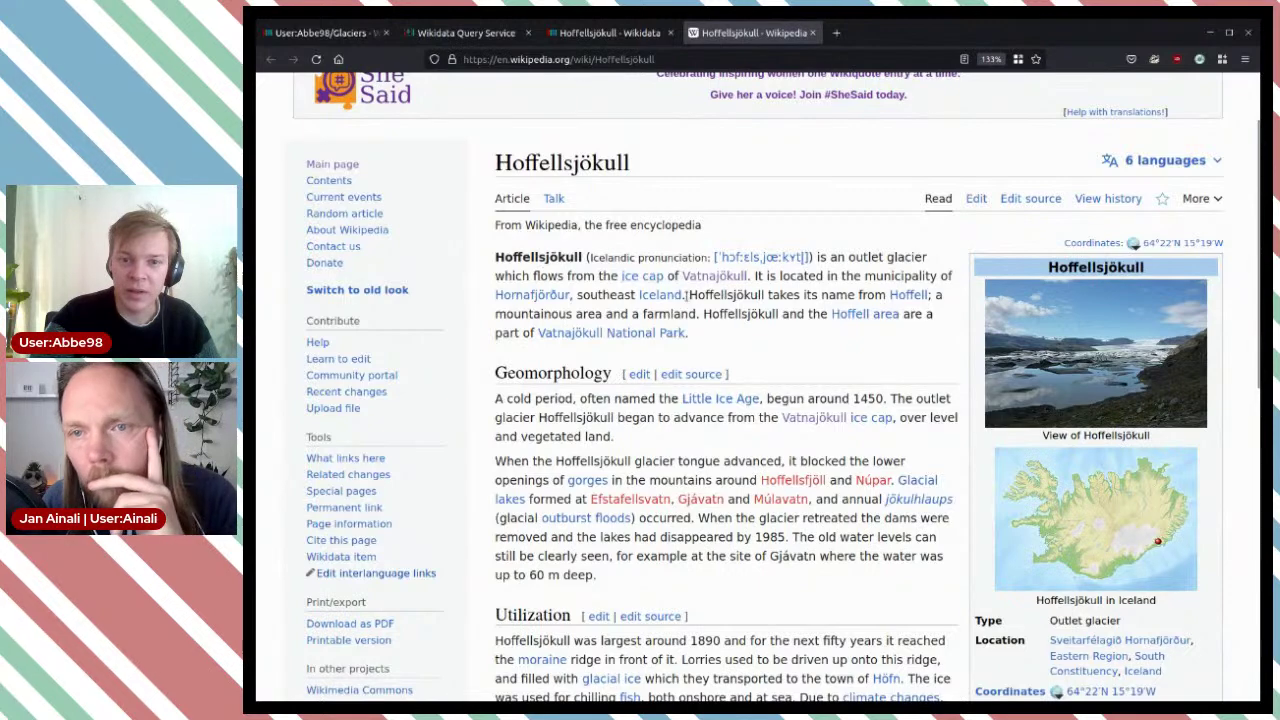
left_click_drag(816, 277, 792, 296)
left_click(811, 310)
scroll(811, 313, "down", 2)
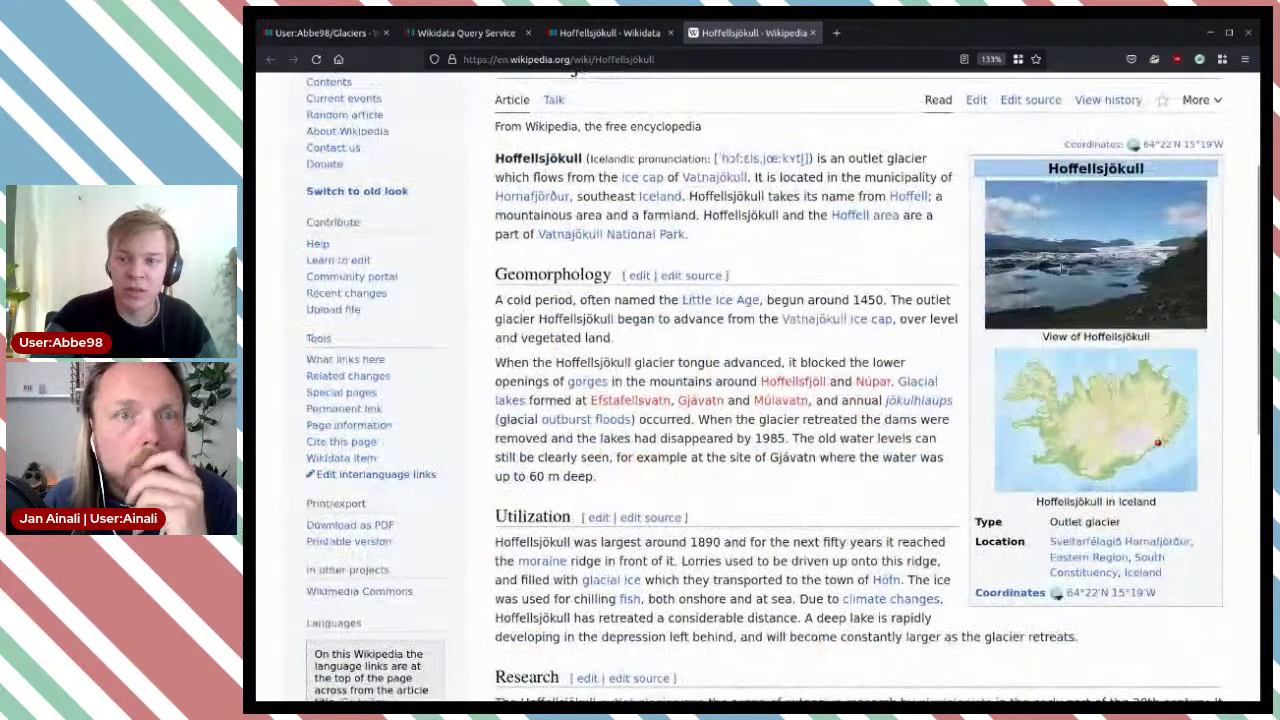
left_click(1071, 271)
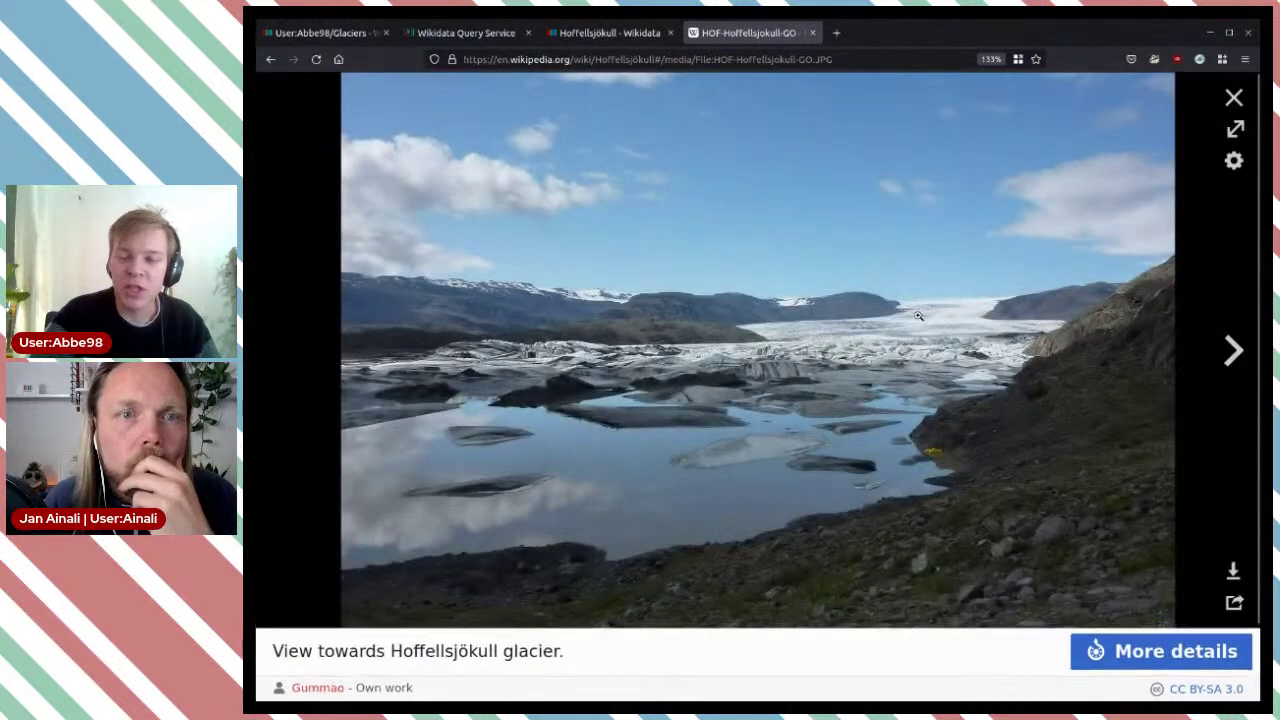
left_click(1236, 98)
Step: Return to the Hoffellsjökull item and remove human settlement from its instance of statements
left_click(620, 33)
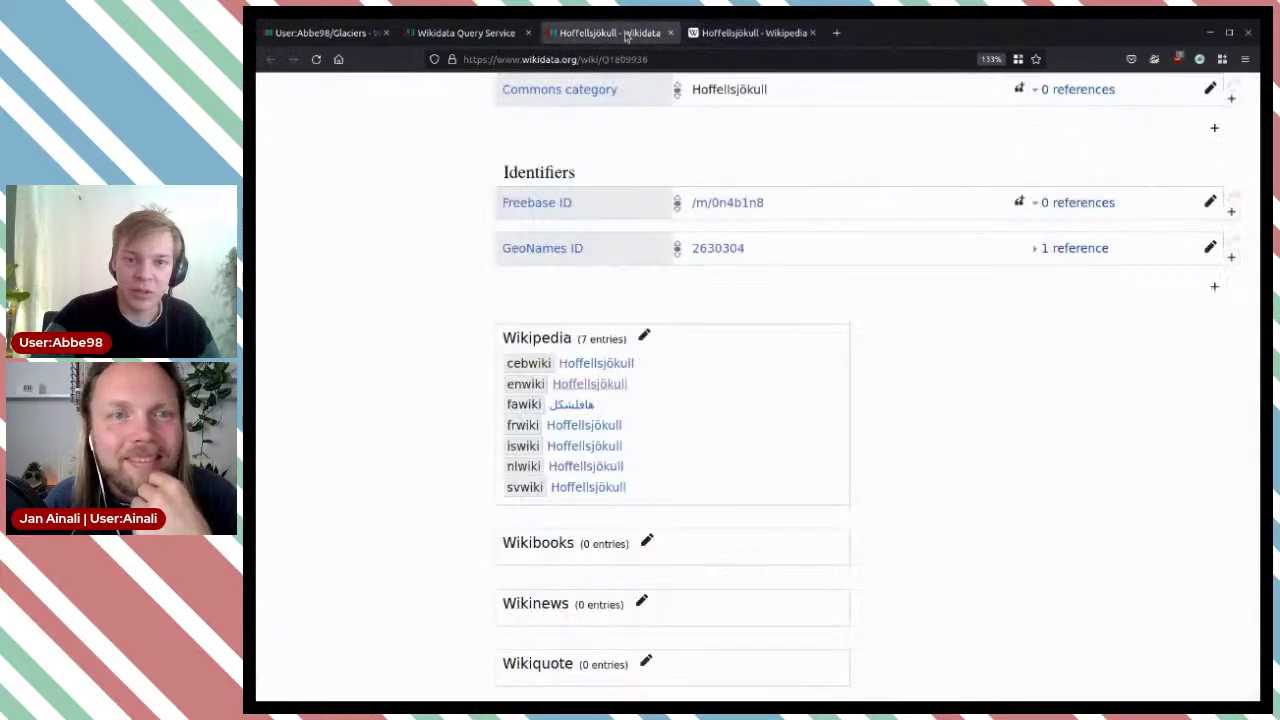
scroll(880, 324, "up", 9)
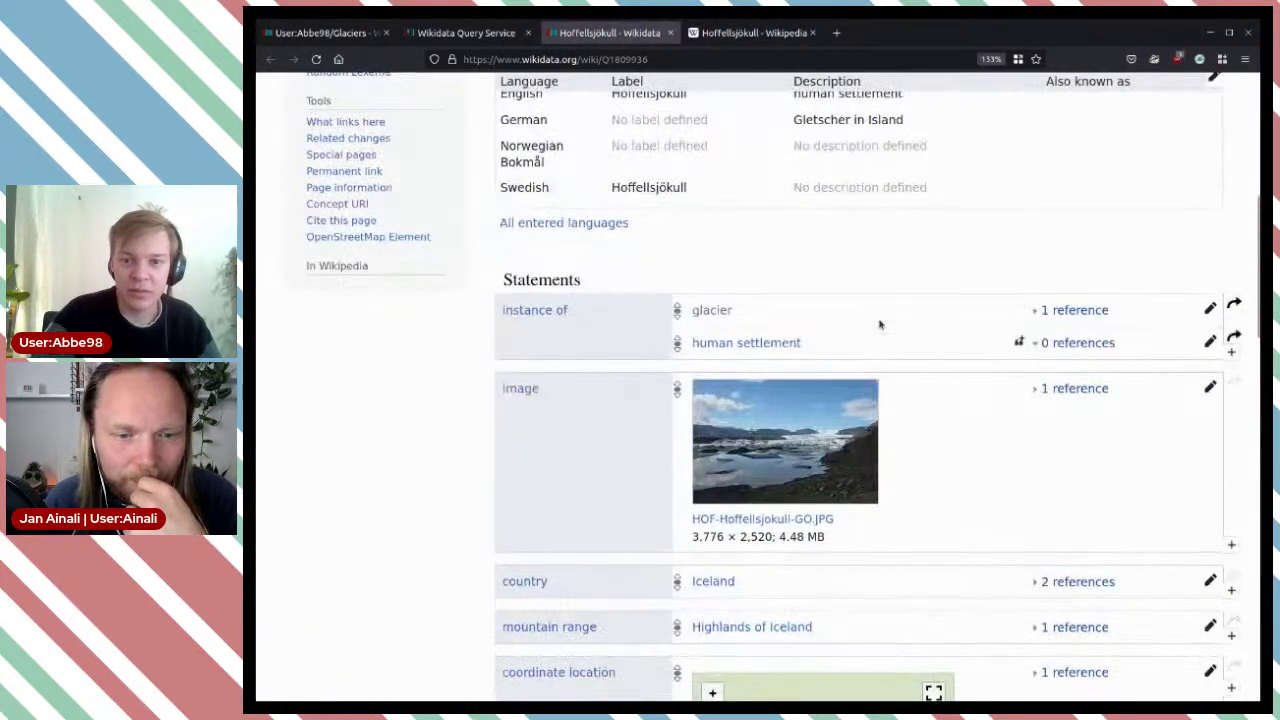
left_click(1210, 342)
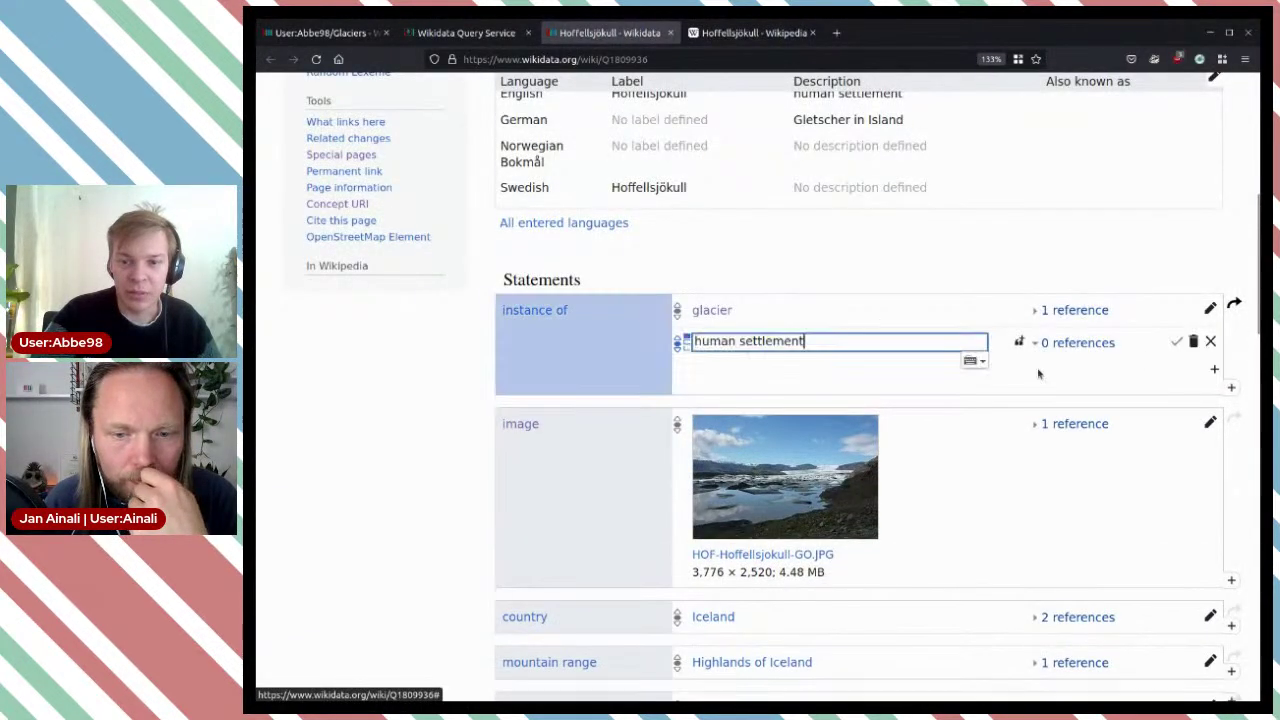
left_click(1193, 342)
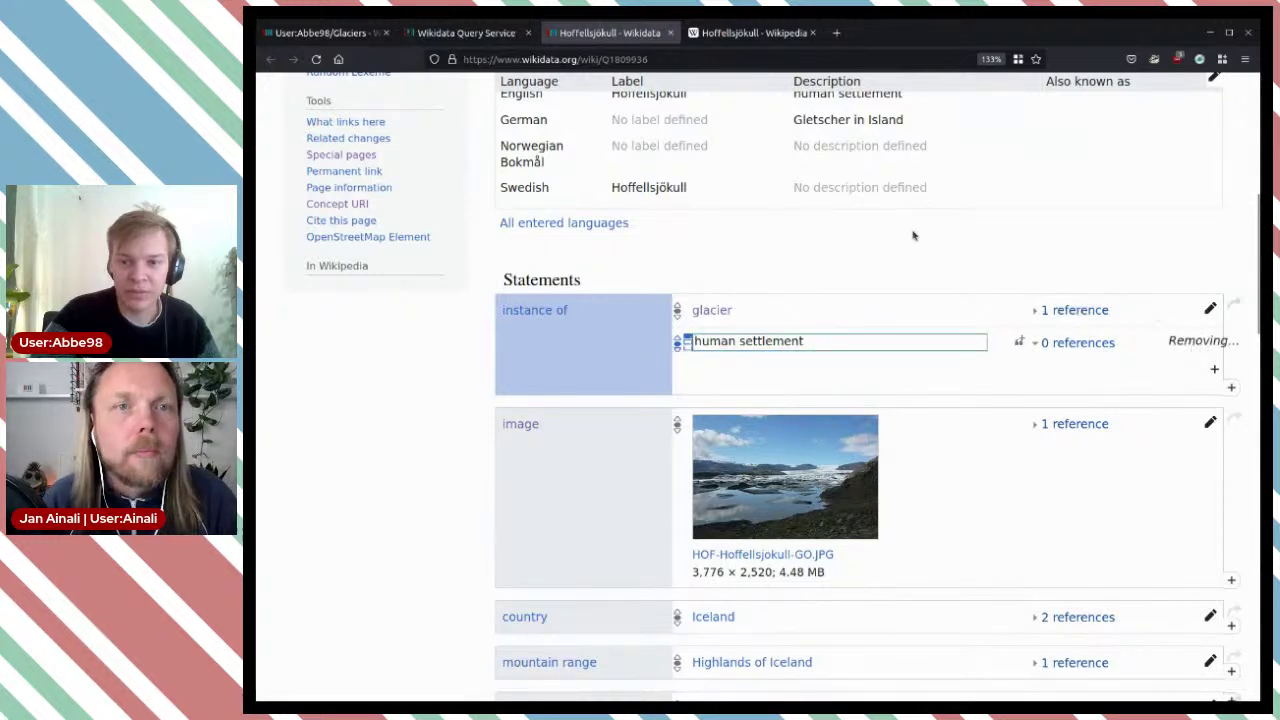
Step: Change Hoffellsjökull's English description to "glacier on Iceland" and save it
scroll(913, 235, "up", 1)
scroll(913, 235, "up", 2)
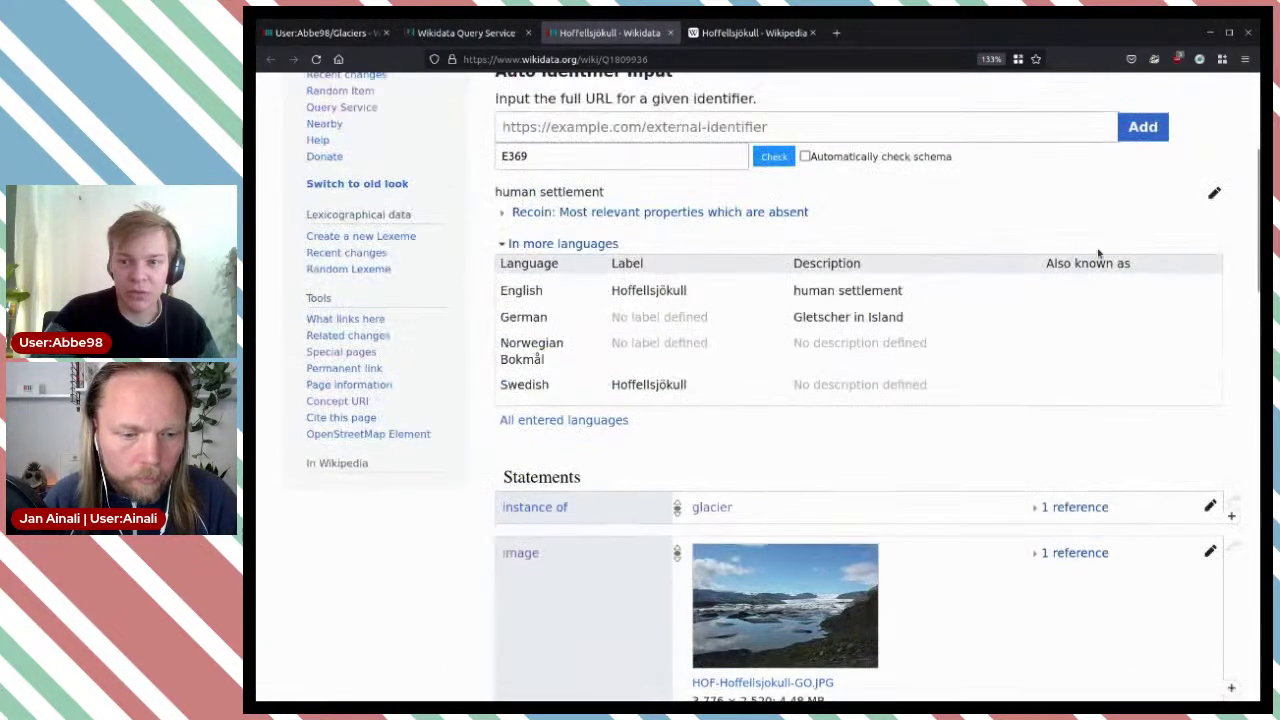
left_click(1213, 196)
triple_click(907, 291)
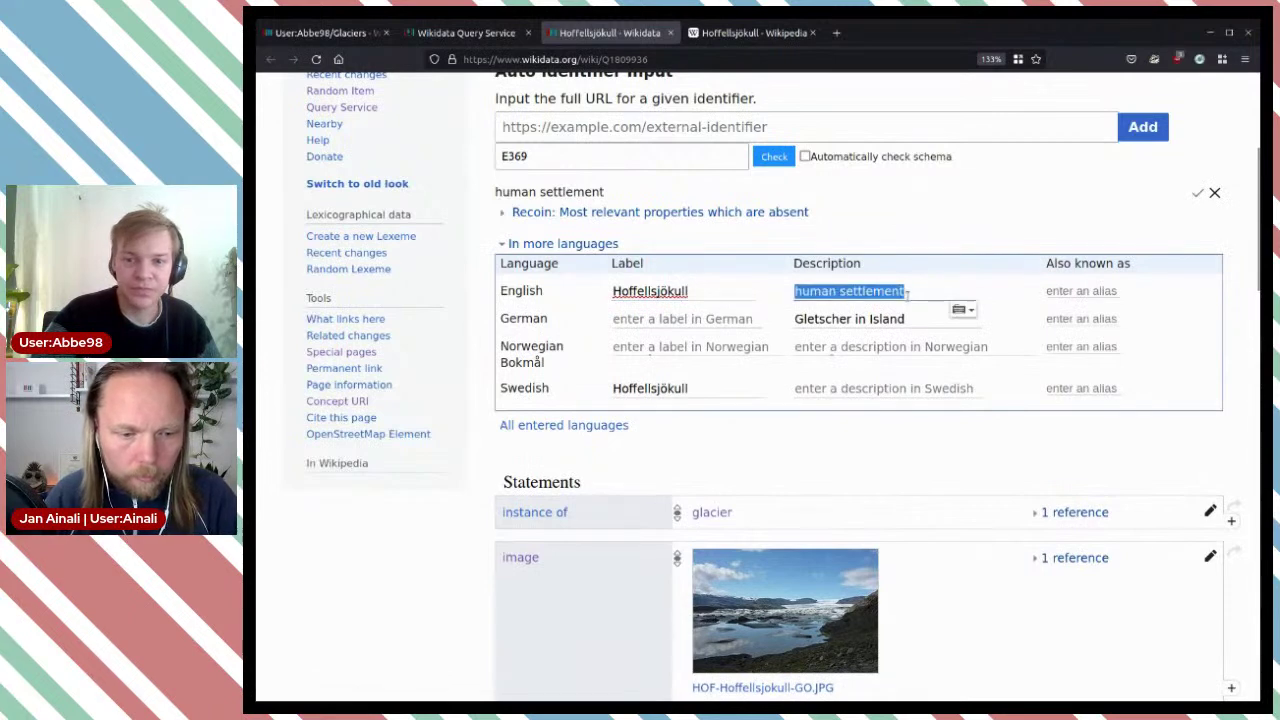
type("G")
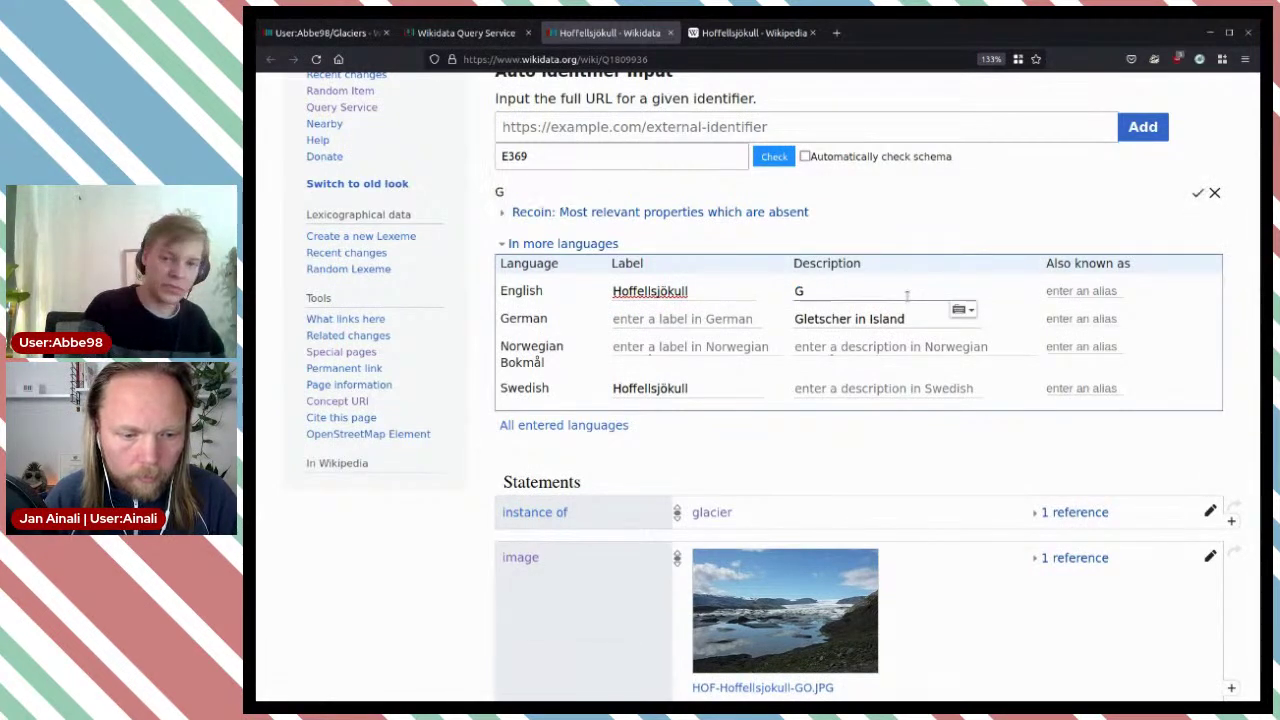
key("BackSpace")
type("glacier on Iceland")
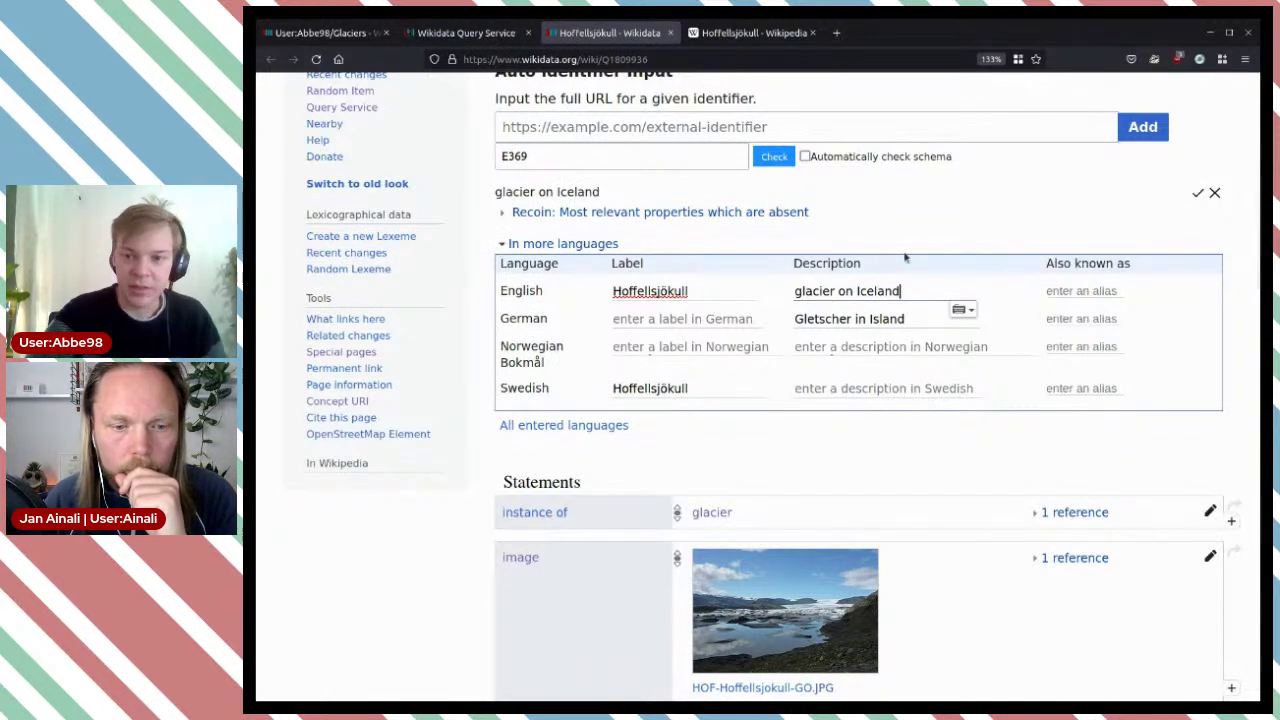
key("Return")
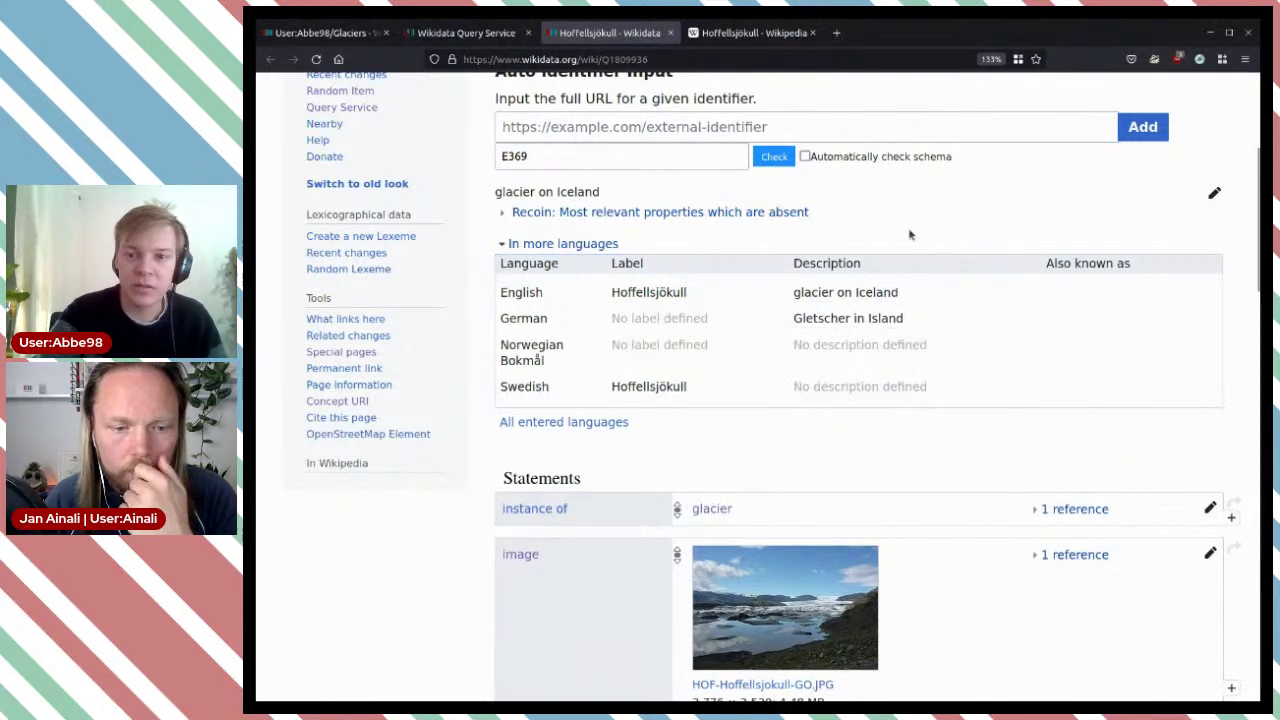
Step: Review the edited Hoffellsjökull item's statements, then check the categories of its English Wikipedia article
scroll(910, 228, "up", 2)
scroll(950, 270, "down", 4)
scroll(933, 276, "up", 2)
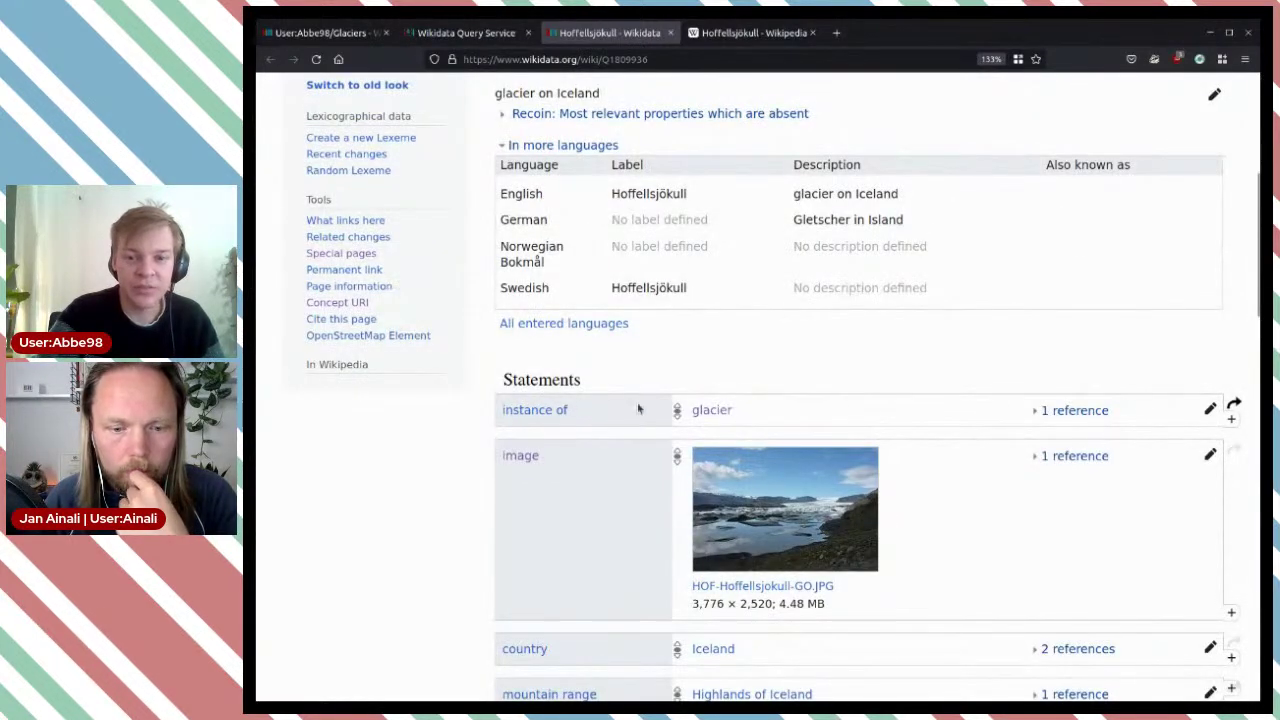
scroll(686, 405, "down", 2)
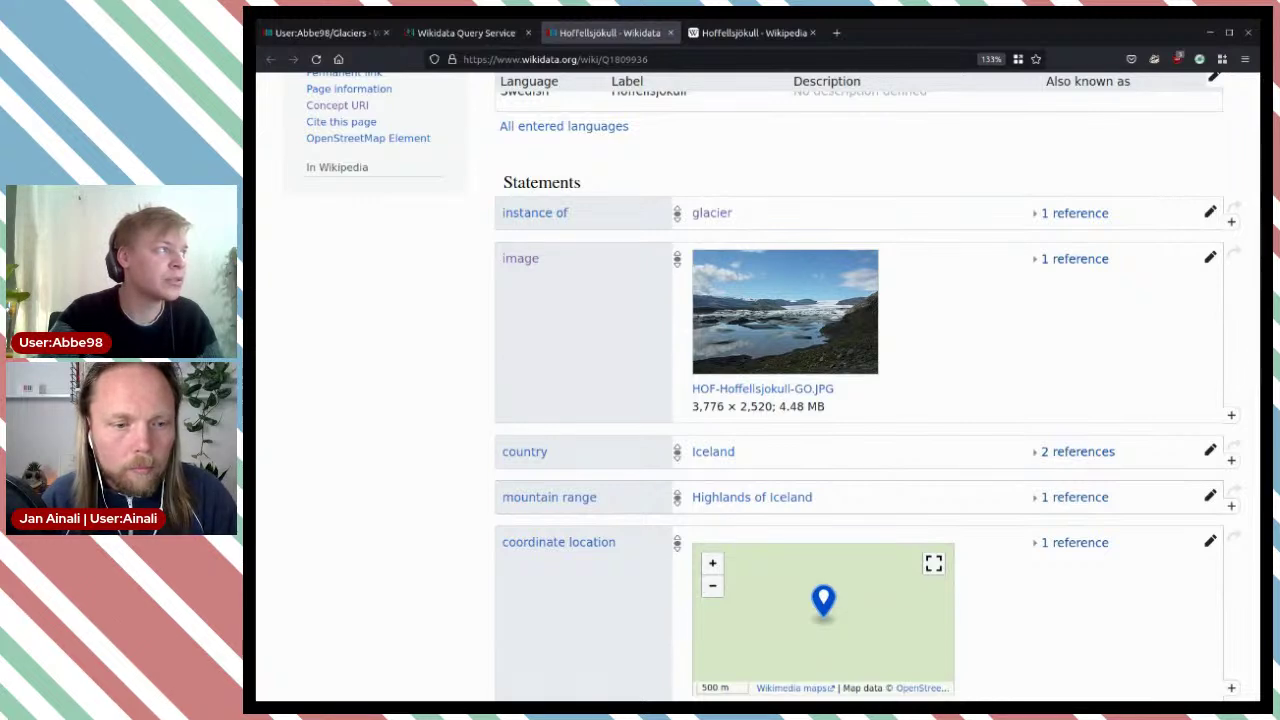
left_click(750, 32)
scroll(781, 316, "down", 15)
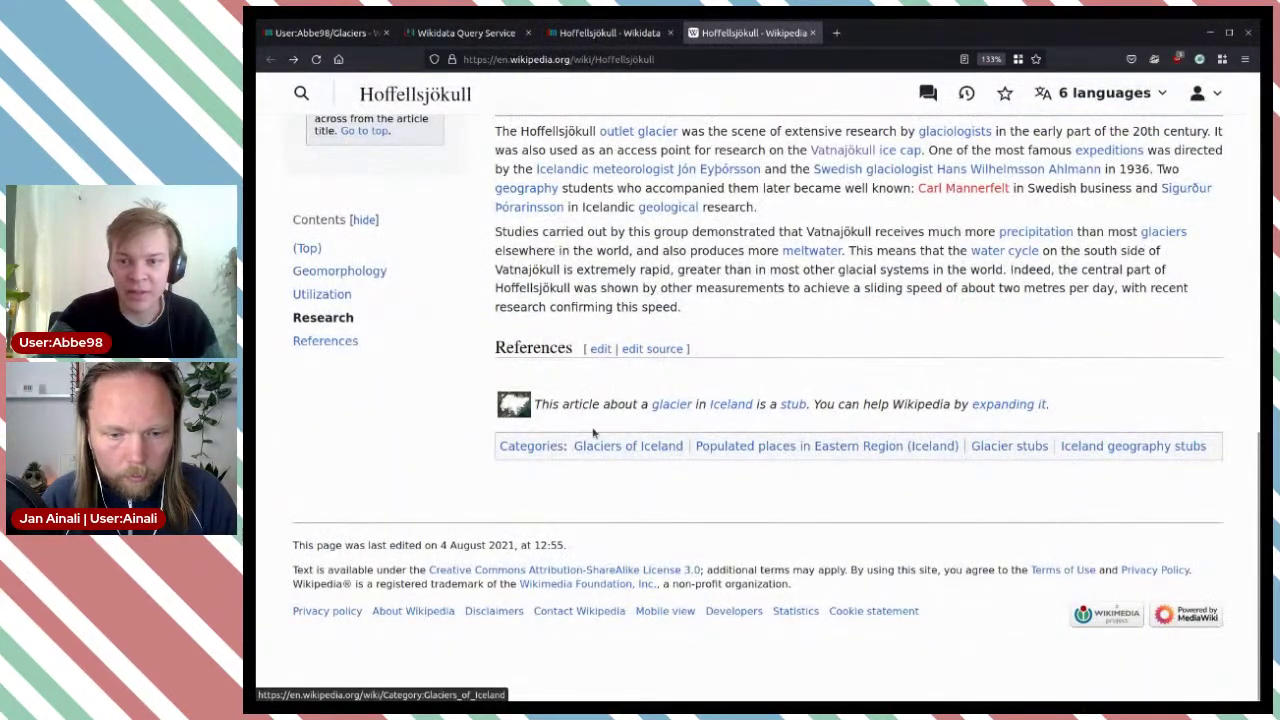
scroll(1062, 441, "up", 15)
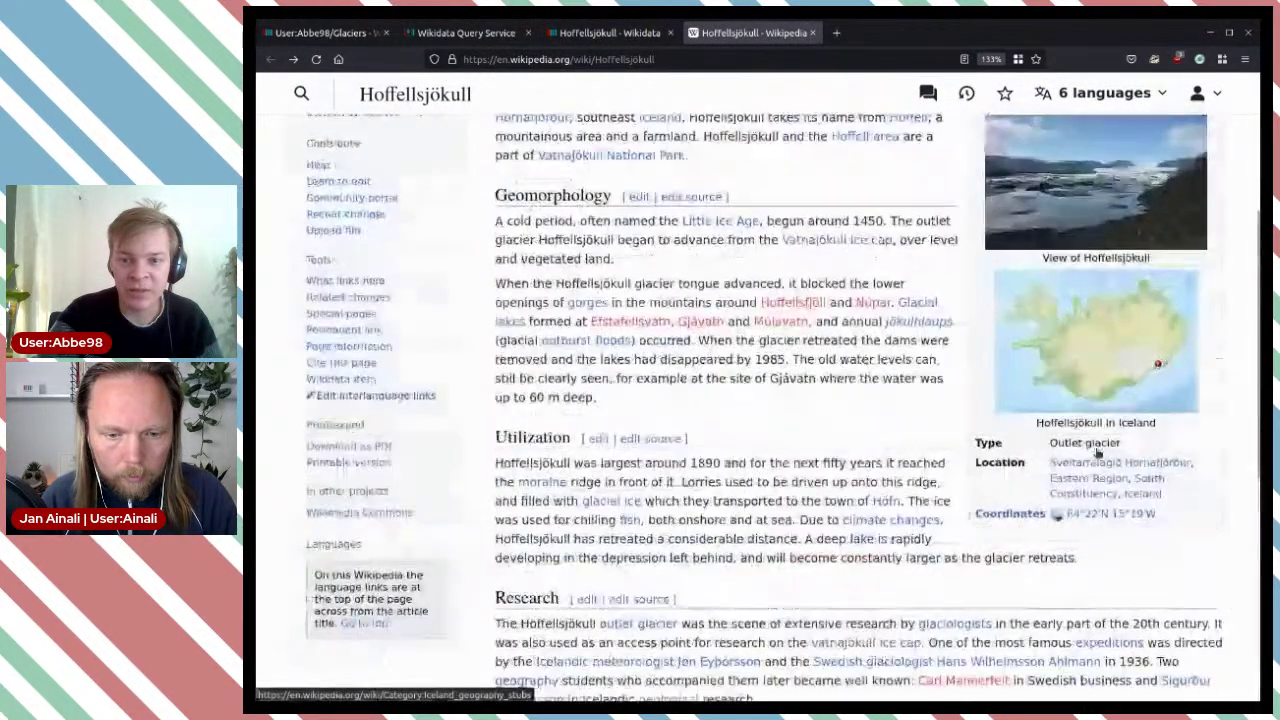
Step: Search Wikipedia for "Category:Bodies of ice", open that category and examine its subcategories and pages
left_click(710, 100)
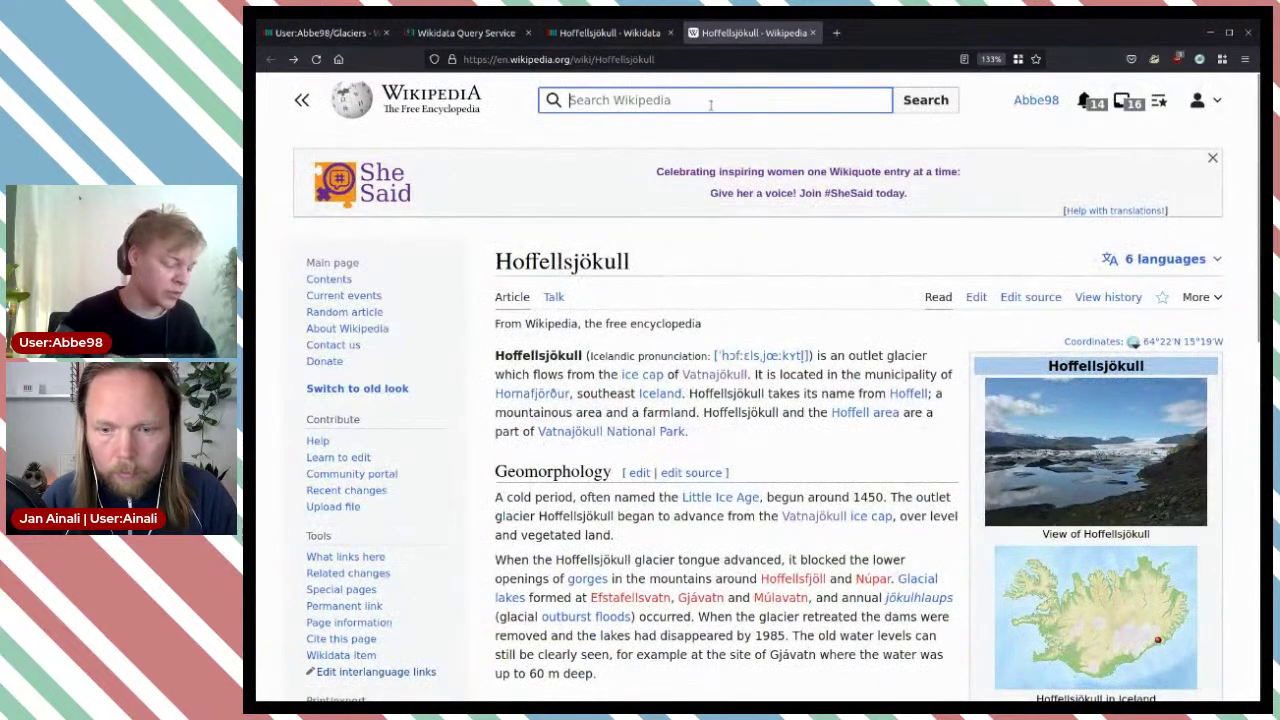
type("Category:Bodies of ice")
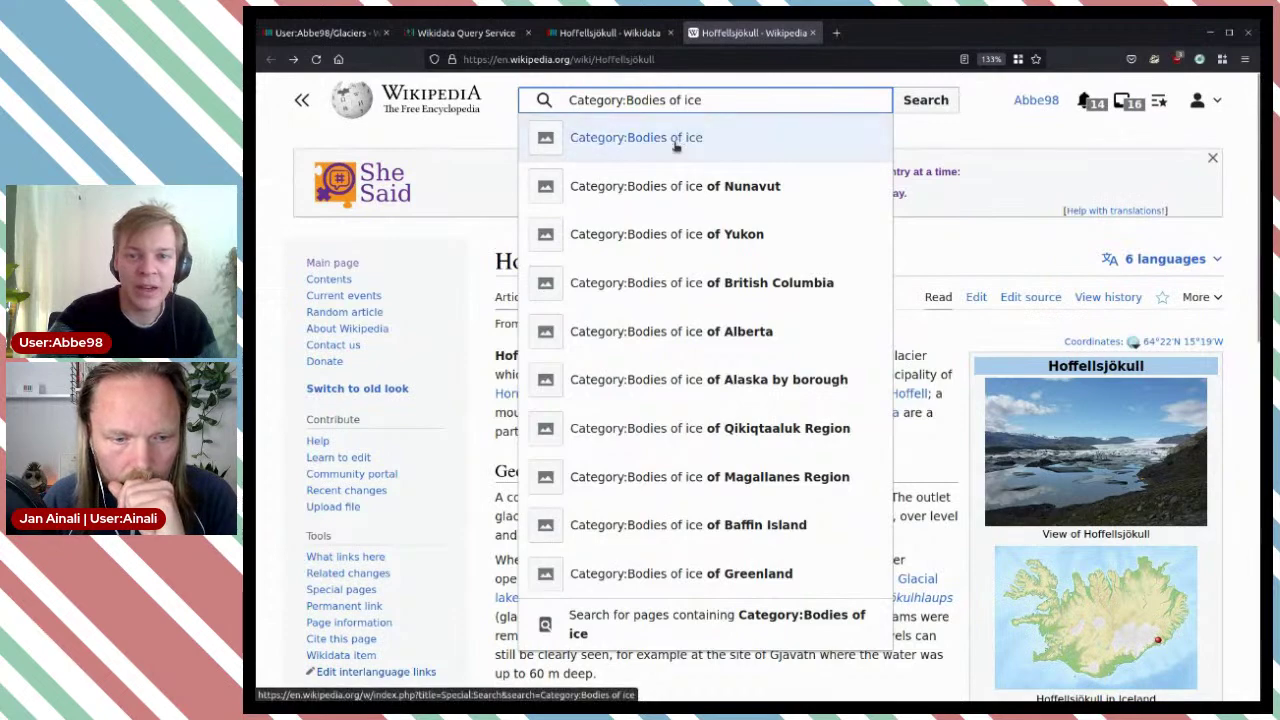
left_click(603, 137)
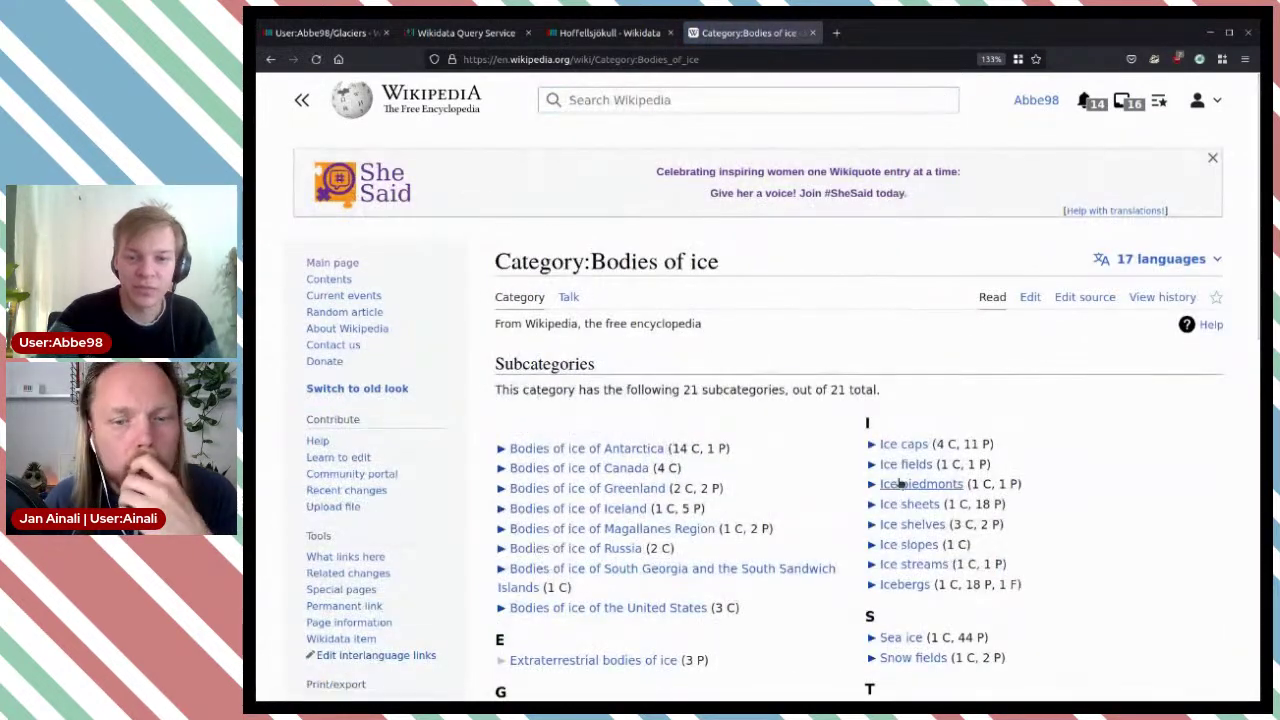
scroll(763, 300, "down", 2)
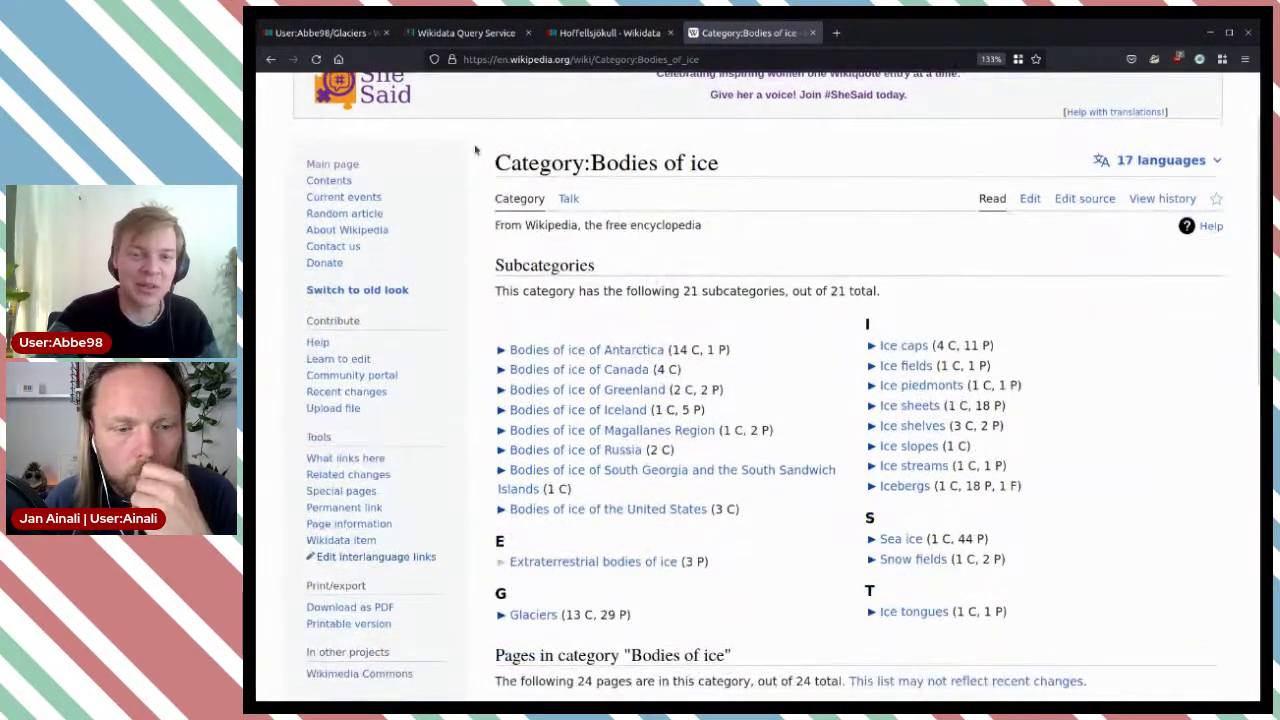
scroll(854, 310, "down", 4)
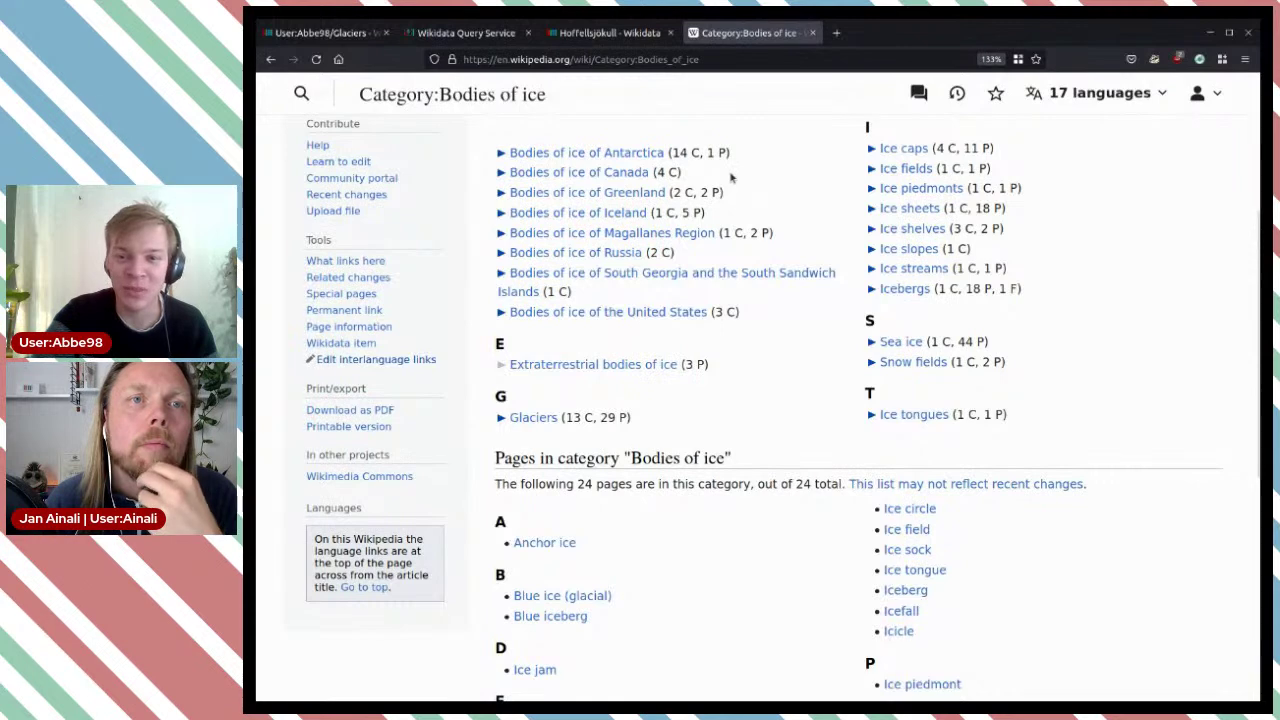
scroll(735, 180, "up", 2)
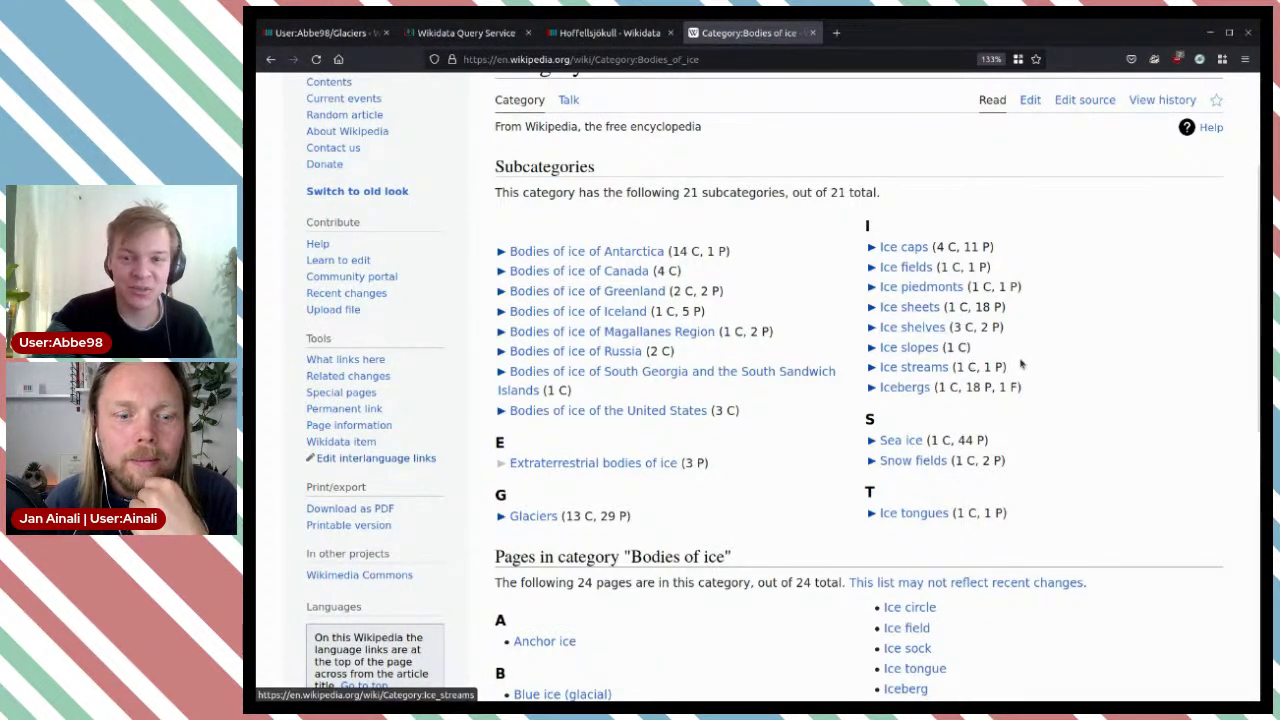
scroll(1150, 287, "down", 2)
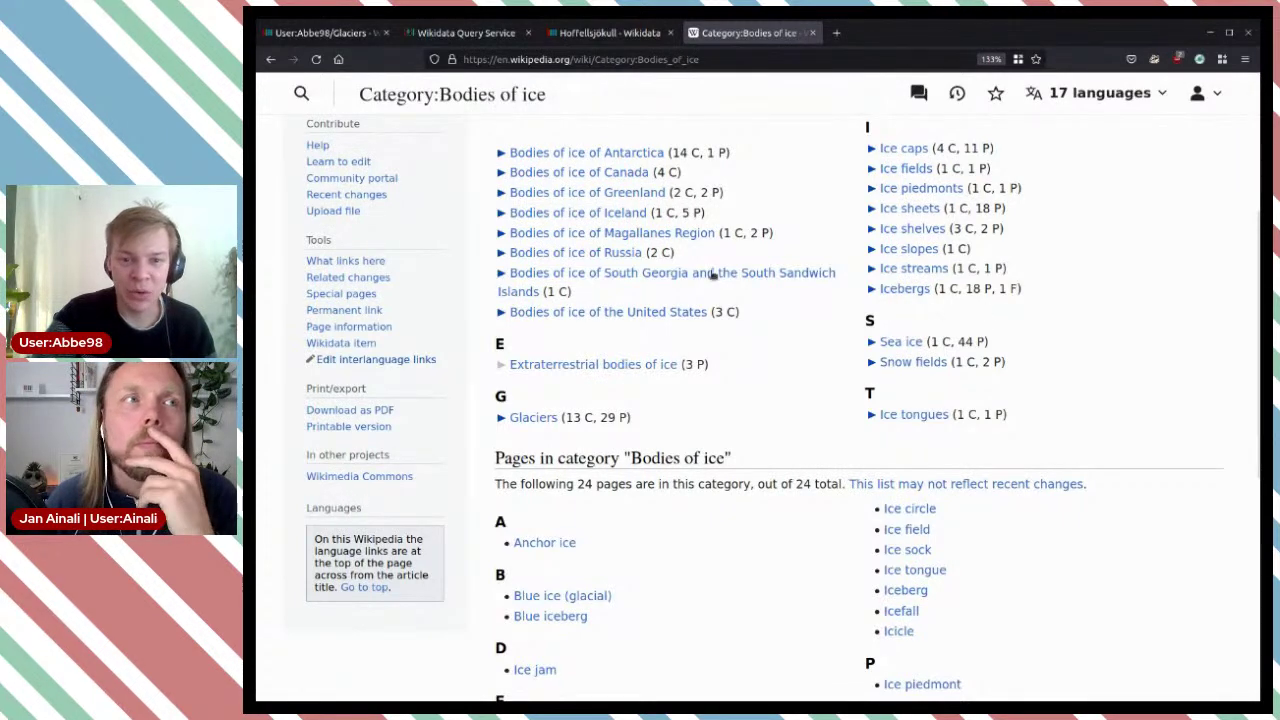
scroll(826, 291, "down", 2)
scroll(820, 265, "up", 4)
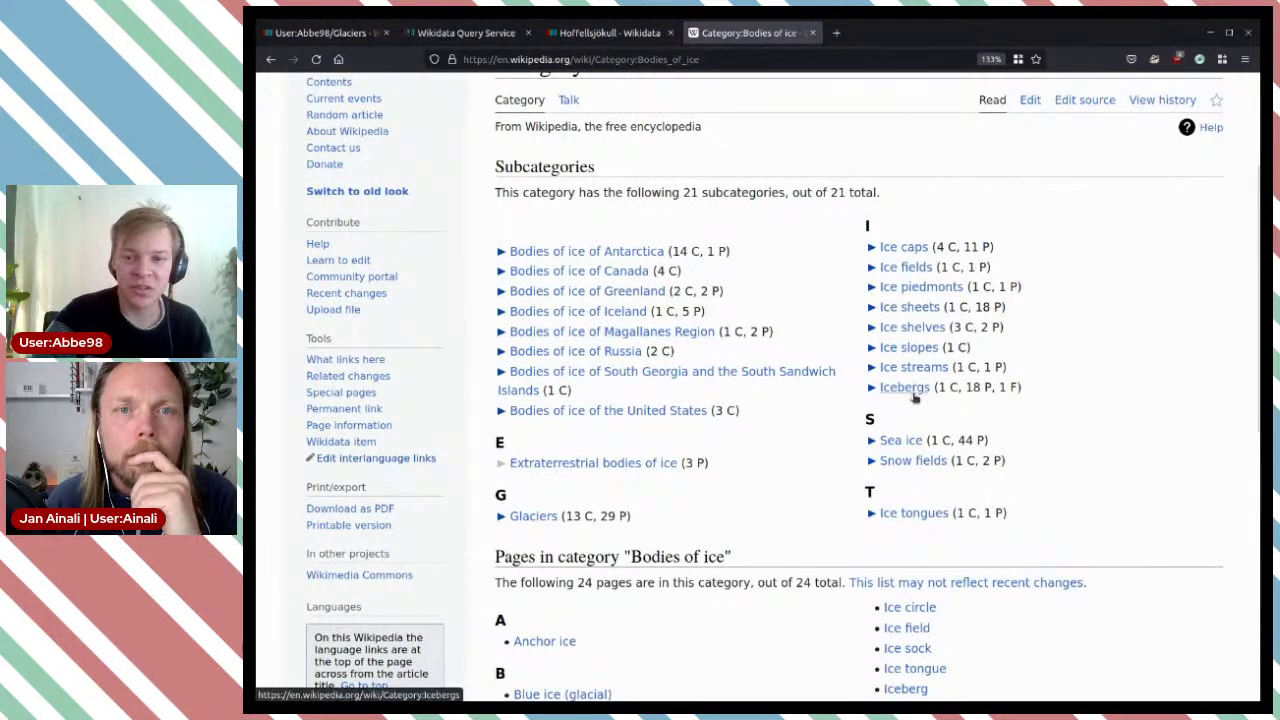
scroll(1117, 343, "down", 2)
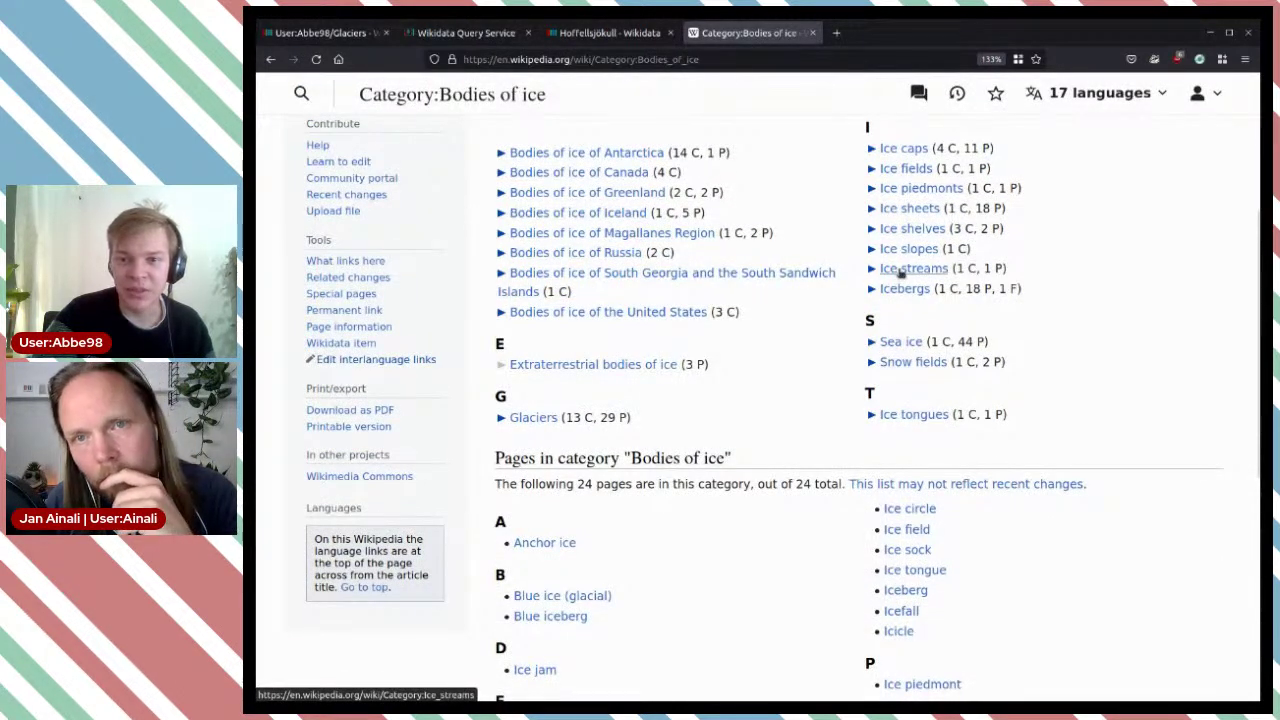
Step: Open the Ice streams category in a separate tab and look through its Ice streams of Antarctica subcategory
middle_click(905, 270)
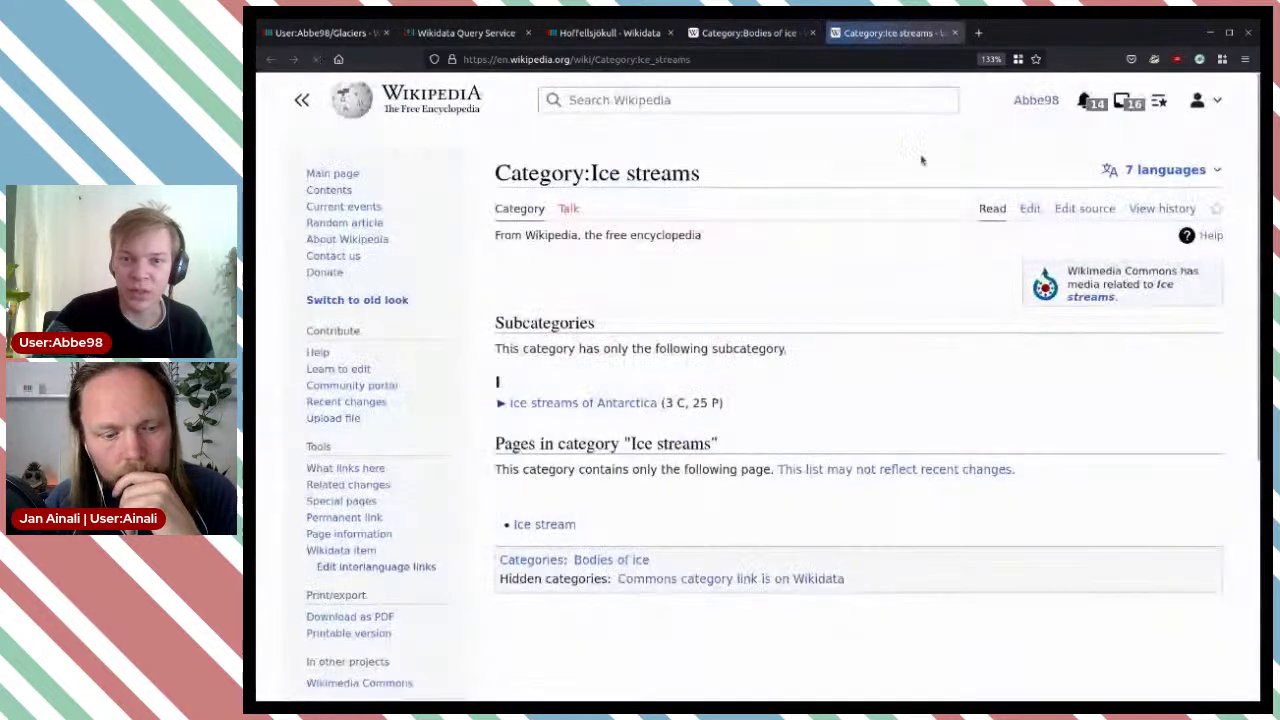
scroll(923, 240, "down", 2)
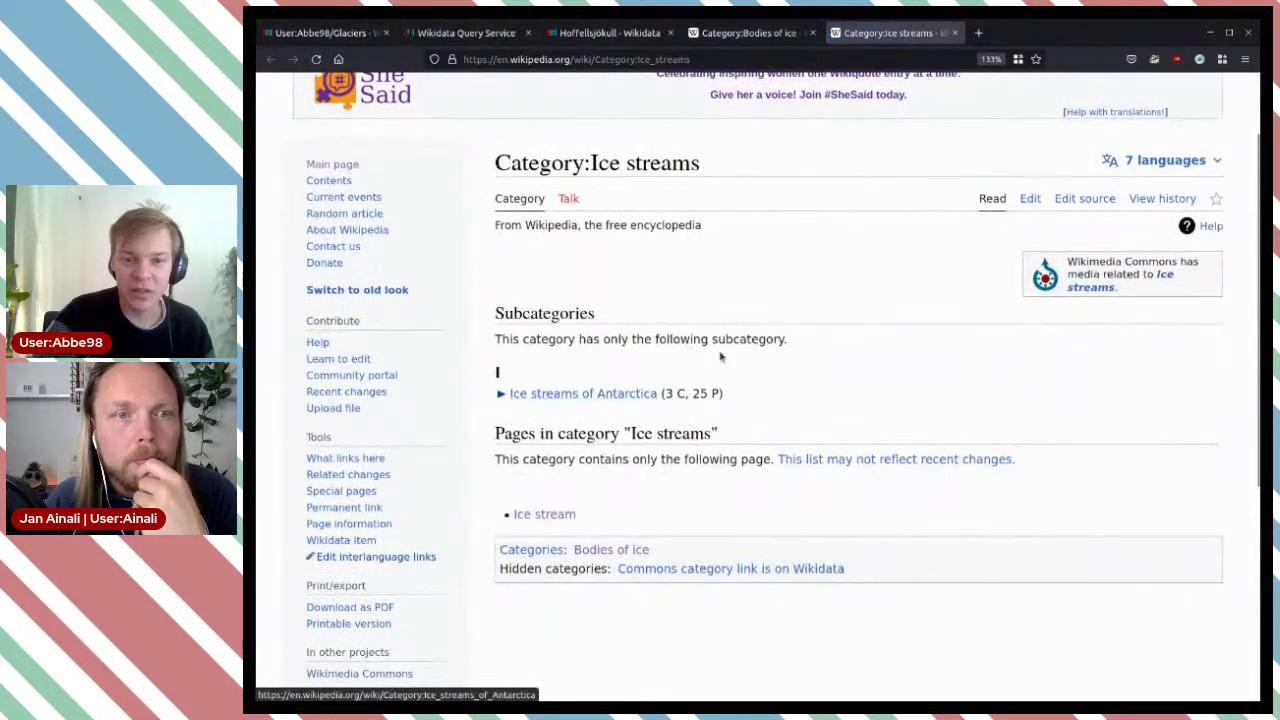
scroll(621, 397, "down", 3)
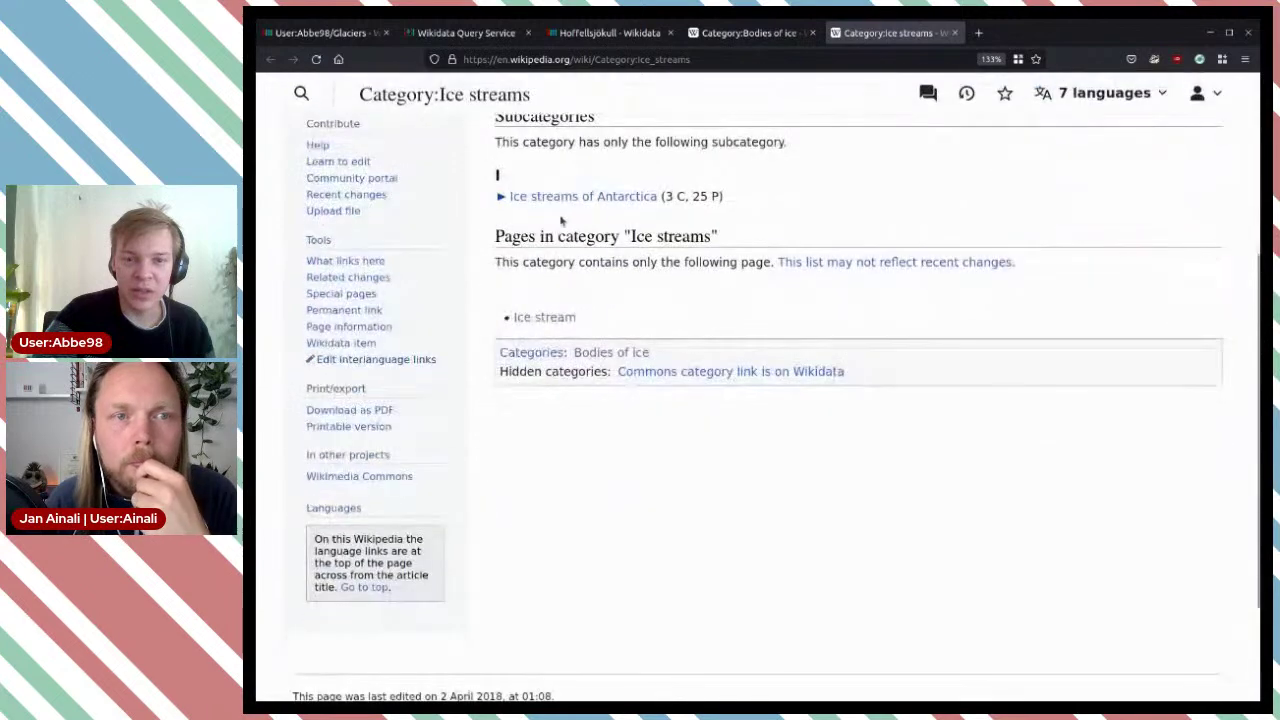
left_click(586, 198)
scroll(977, 215, "down", 5)
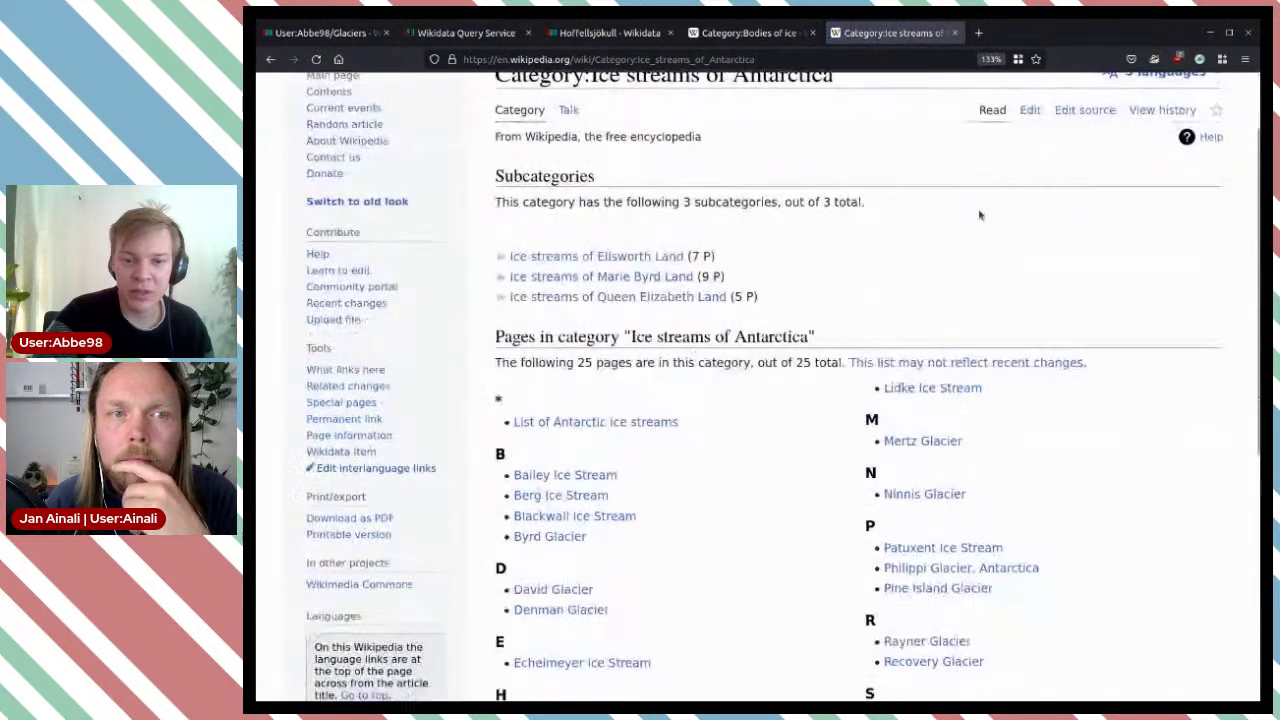
scroll(756, 275, "up", 2)
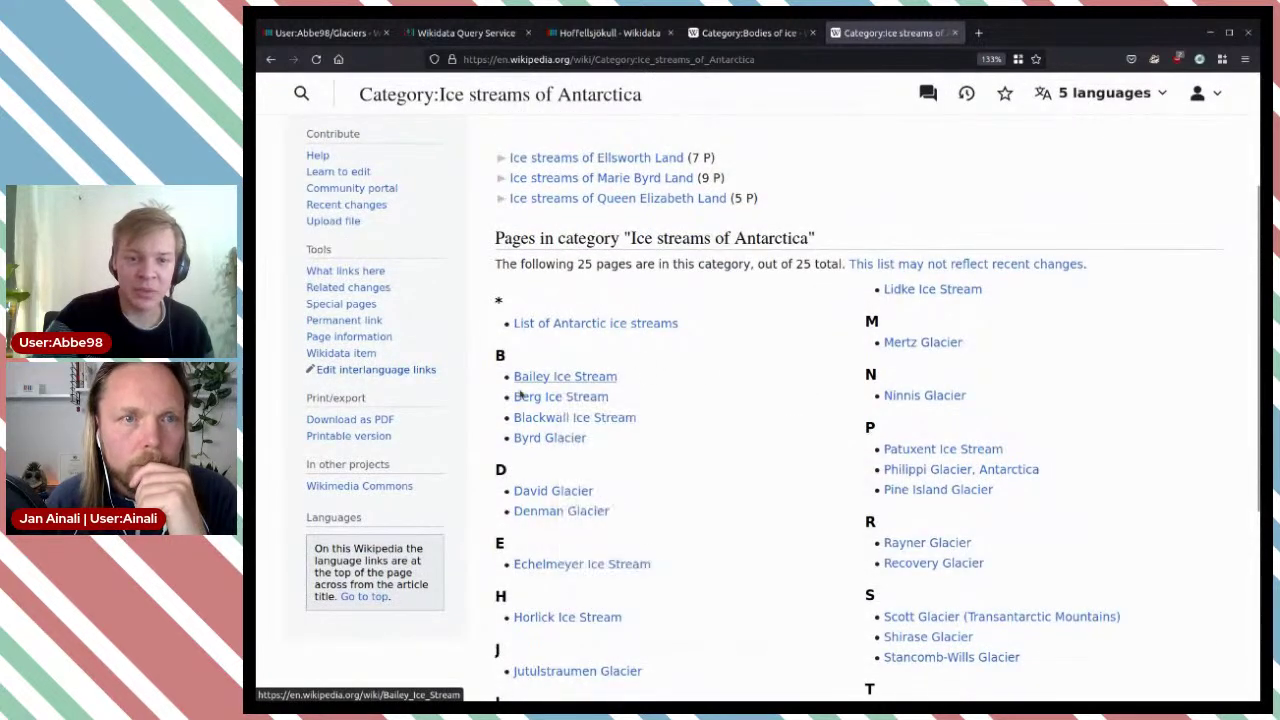
Step: Open the Bailey Ice Stream article in a separate tab and read its introduction and infobox
left_click_drag(624, 387, 510, 380)
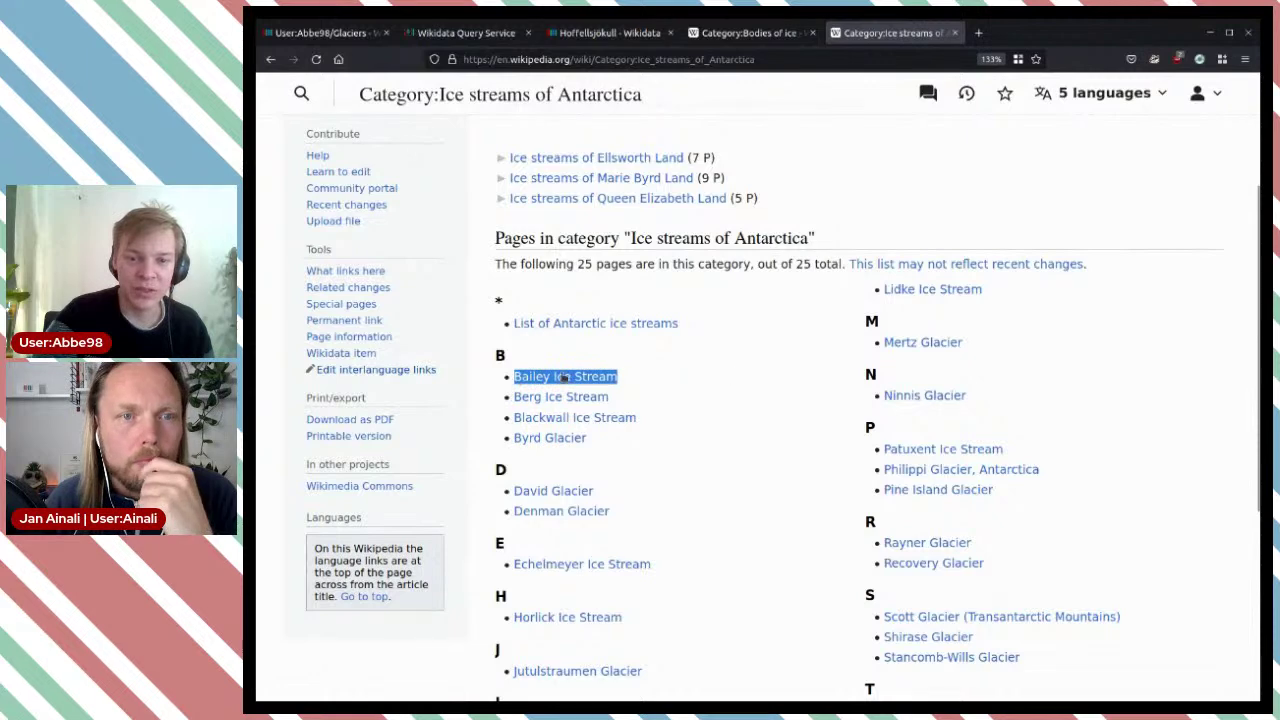
left_click(714, 360)
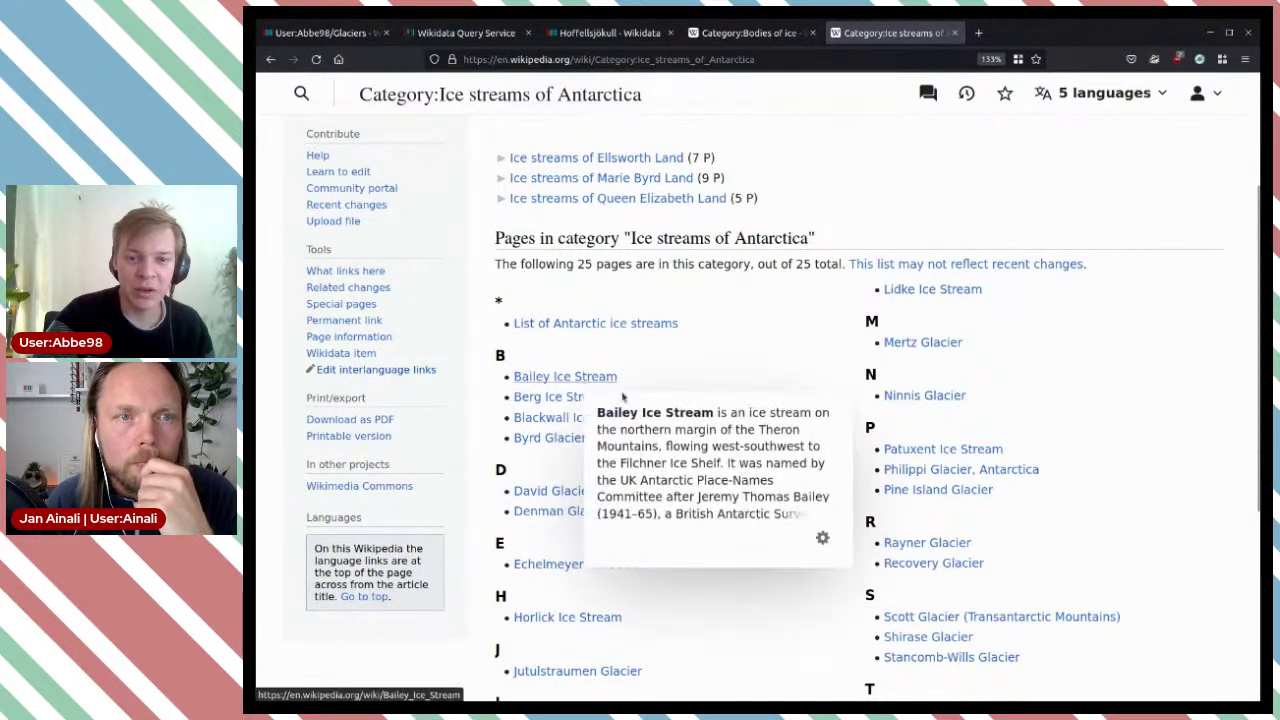
middle_click(595, 379)
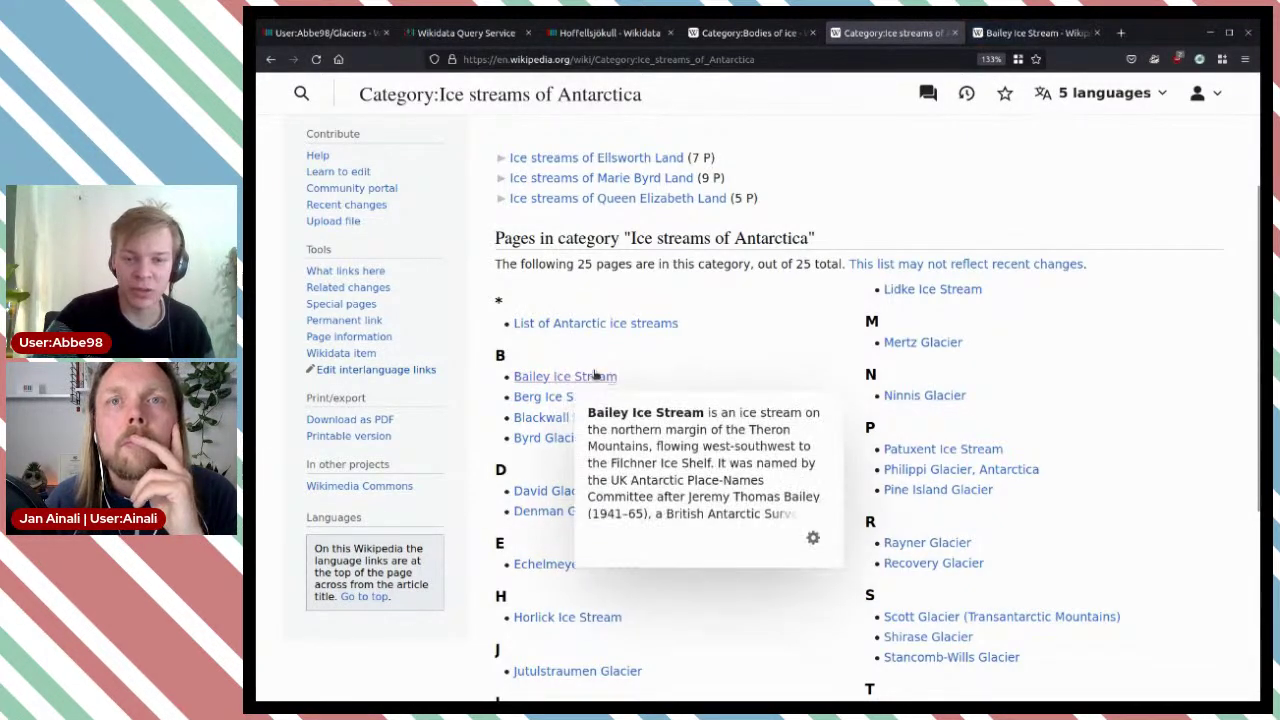
left_click(1033, 33)
scroll(803, 306, "down", 2)
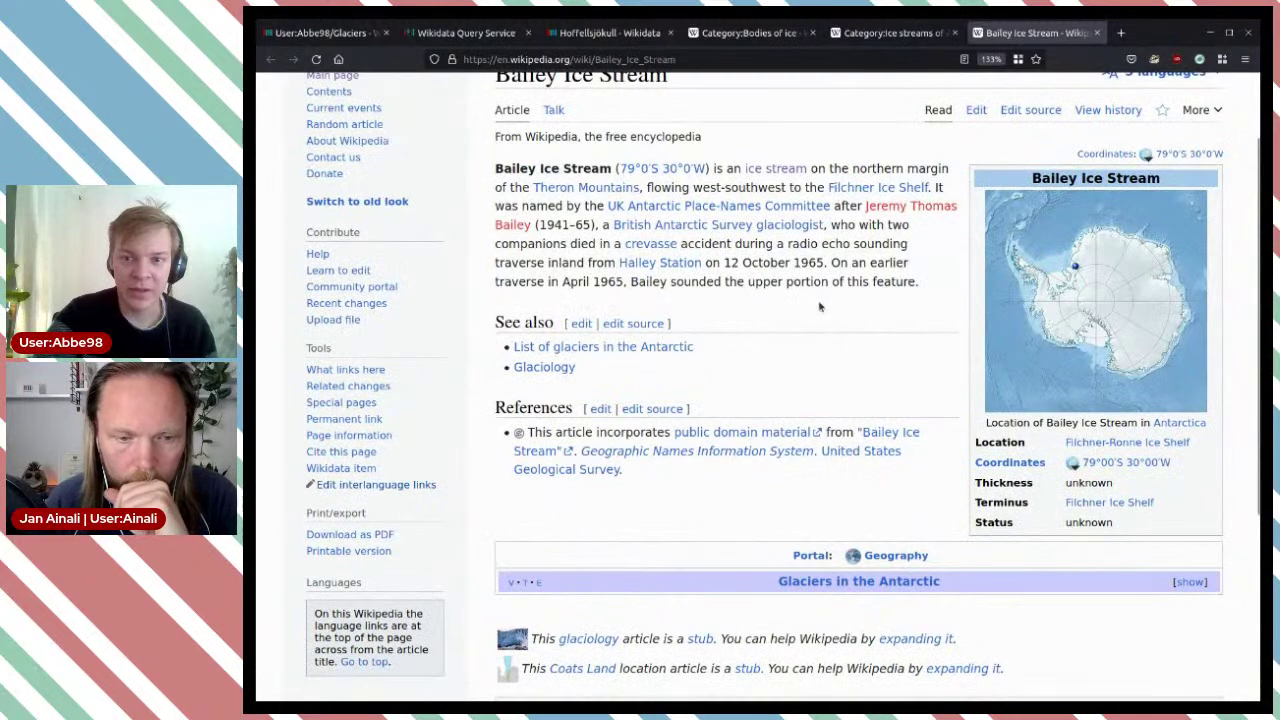
Step: View the Wikidata item for Bailey Ice Stream, review its description and instance of value, and close it
left_click(341, 468)
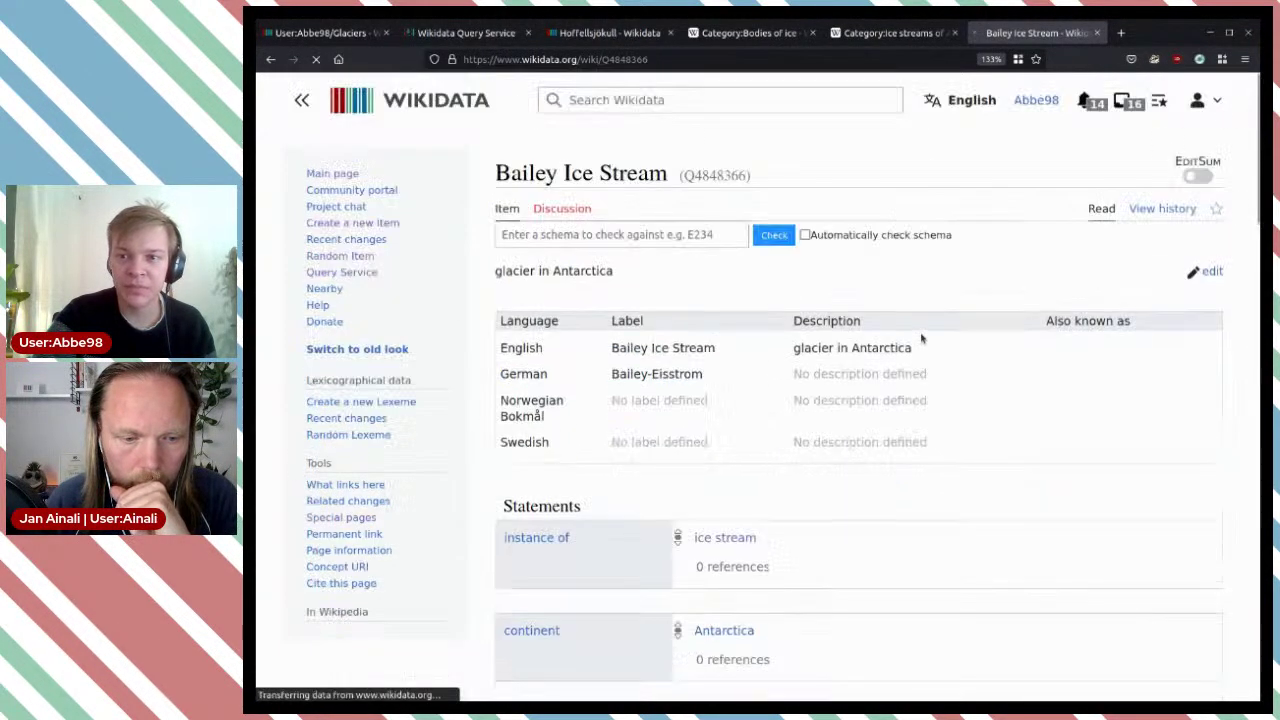
scroll(911, 311, "down", 3)
scroll(911, 311, "down", 2)
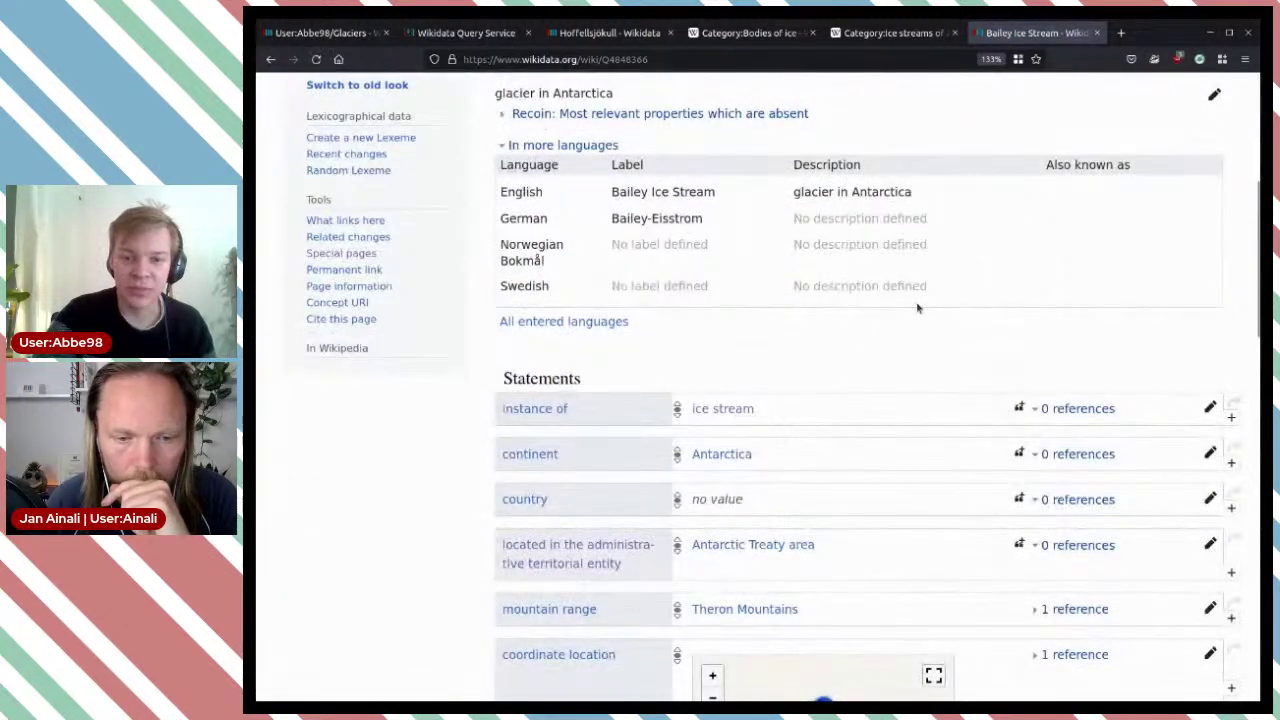
left_click(1095, 33)
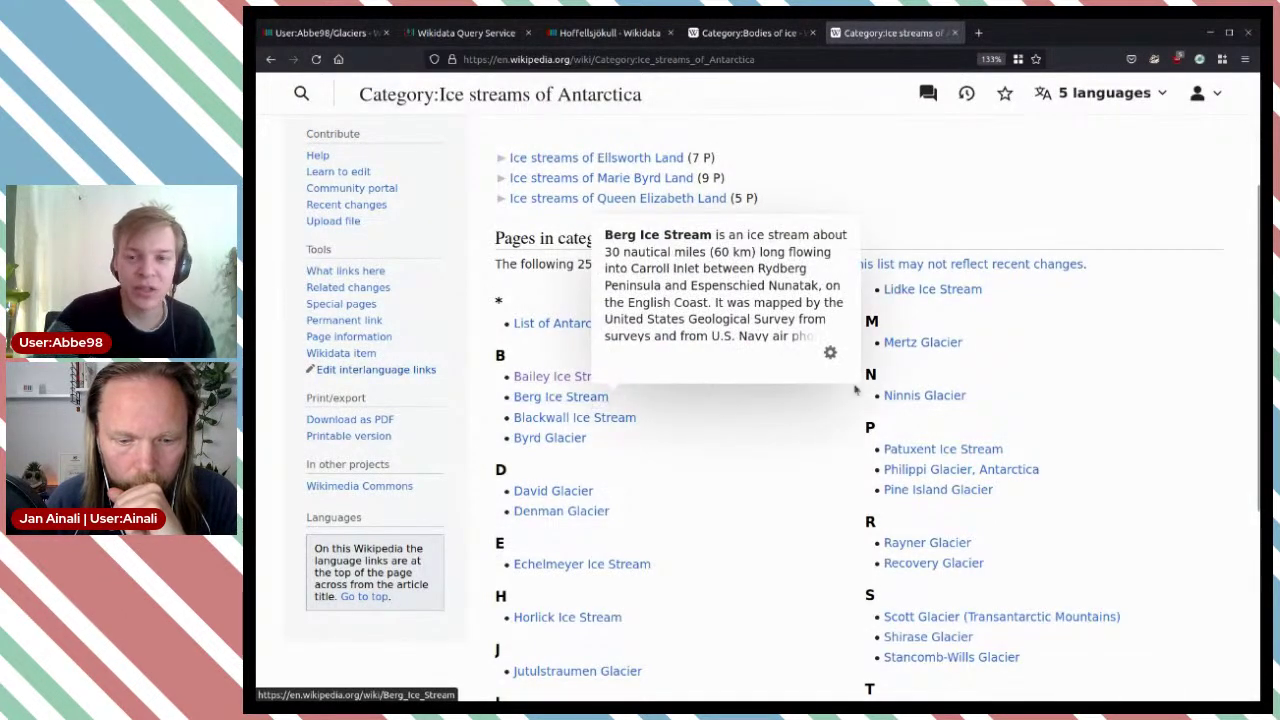
Step: Open the Mertz Glacier article from the Antarctic ice streams list and examine its introduction, Geography, History and 2010 calving sections
scroll(689, 418, "down", 2)
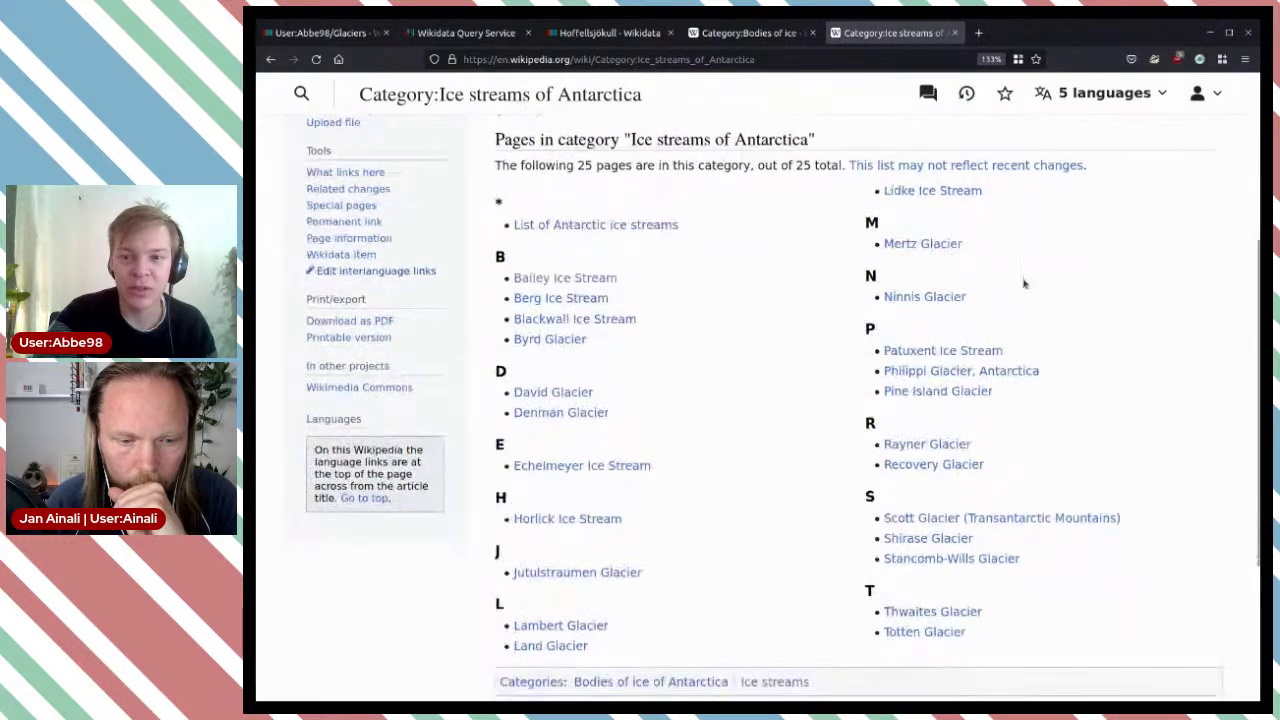
middle_click(926, 247)
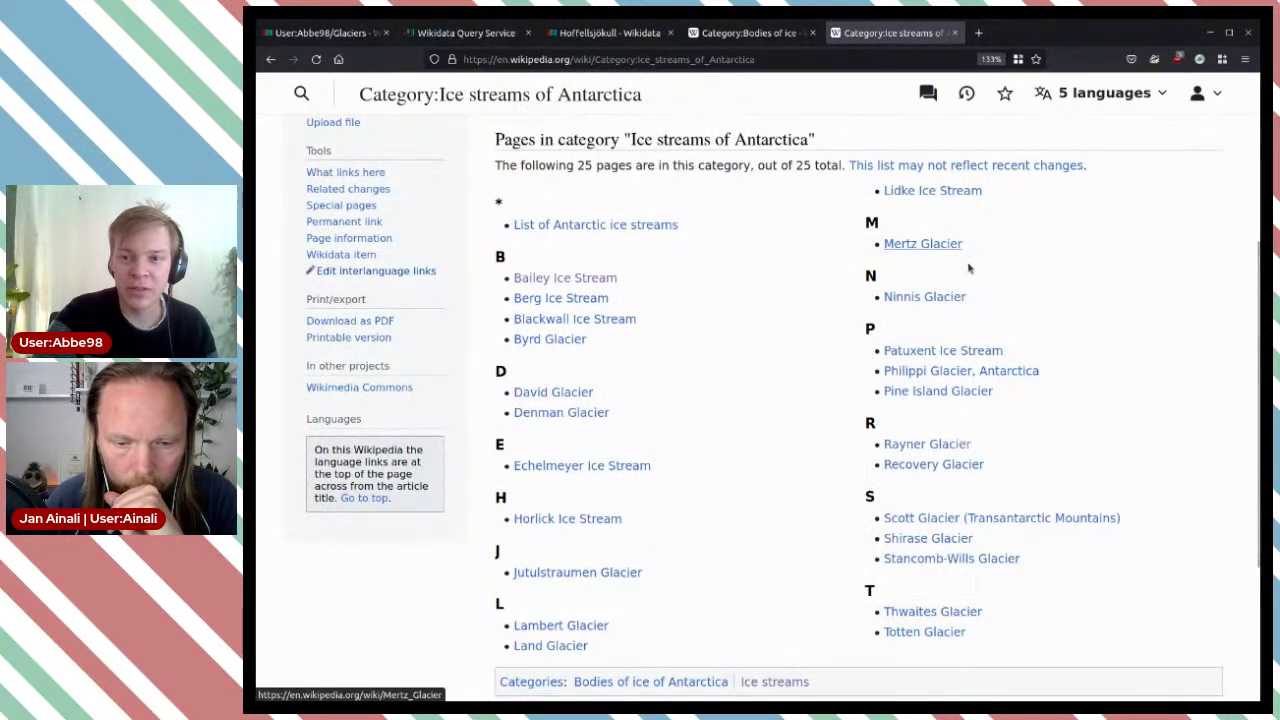
left_click(1015, 33)
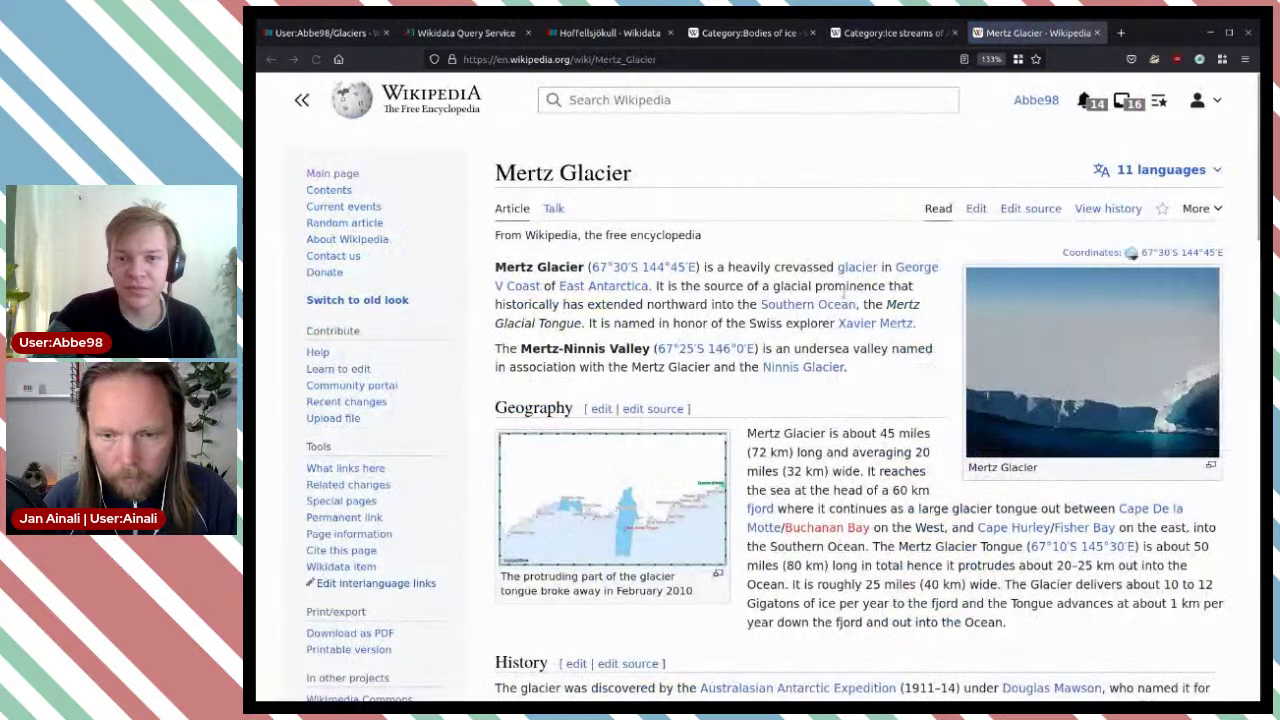
scroll(760, 400, "down", 5)
scroll(802, 274, "down", 3)
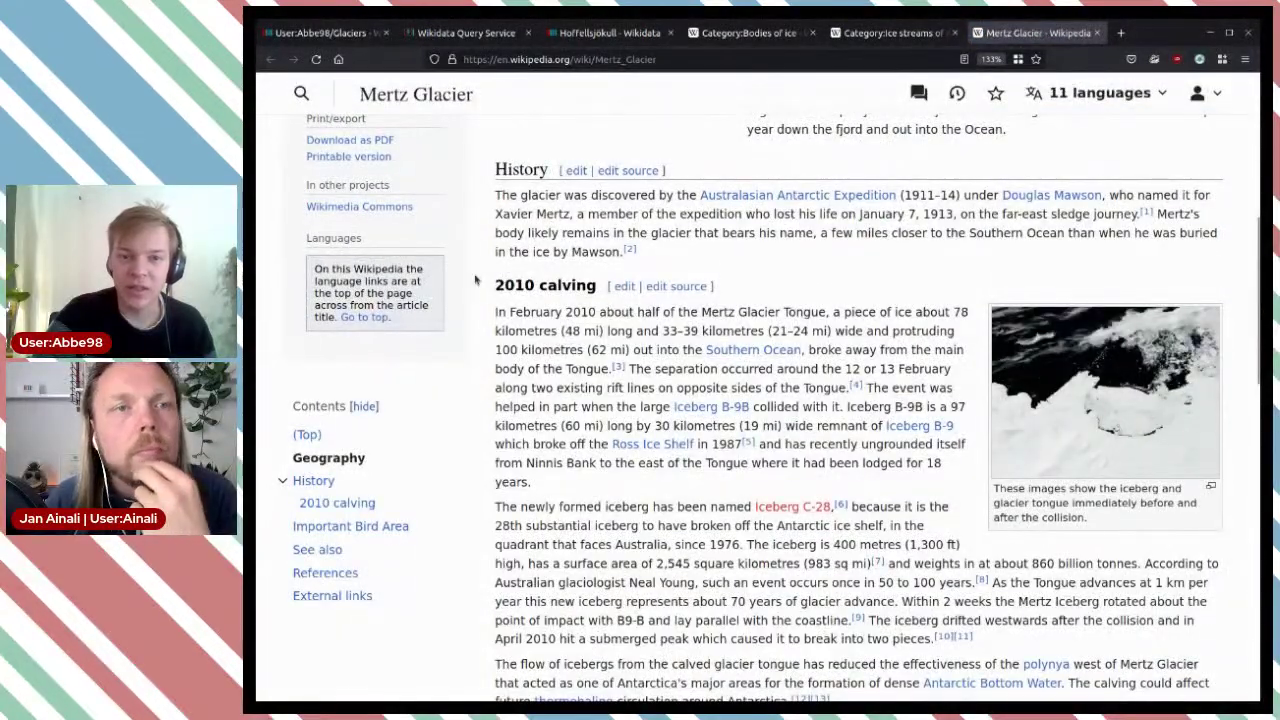
left_click_drag(477, 285, 760, 118)
left_click(883, 325)
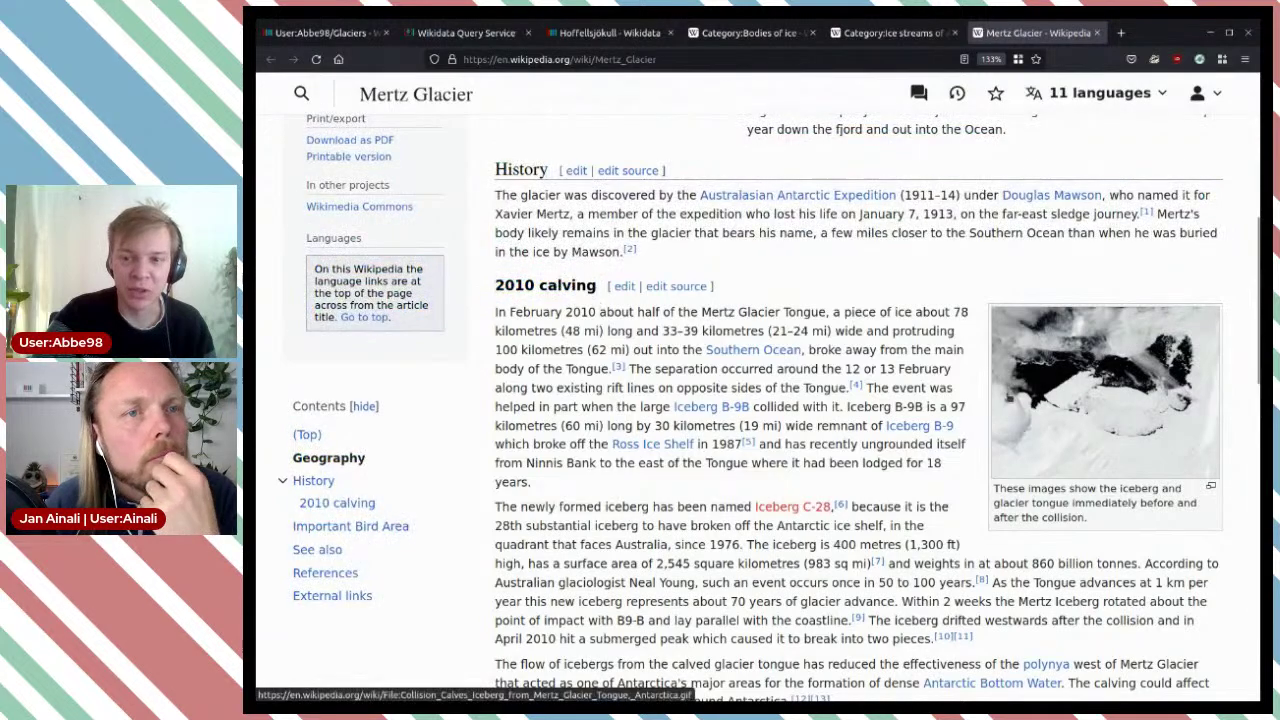
Step: View the Wikidata item for Mertz Glacier, review its description and instance of value, and return to the Wikipedia article
scroll(804, 308, "down", 5)
scroll(808, 306, "up", 9)
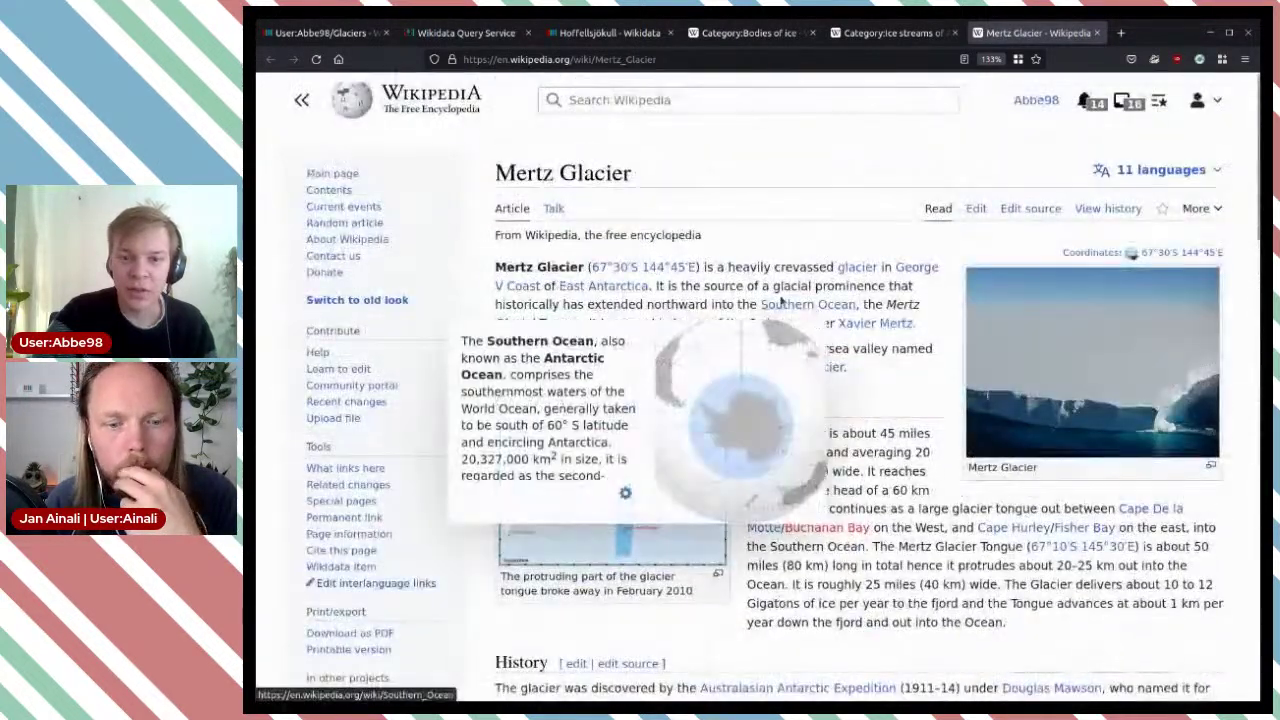
left_click(349, 567)
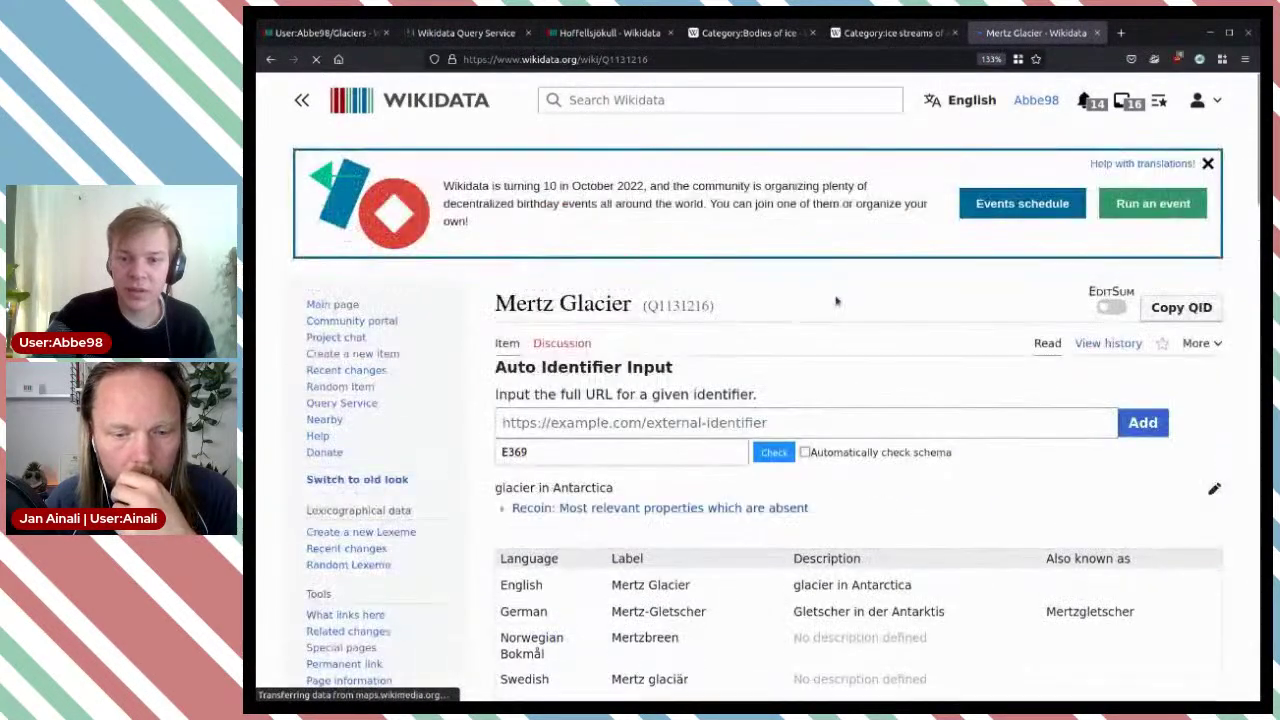
scroll(836, 300, "down", 3)
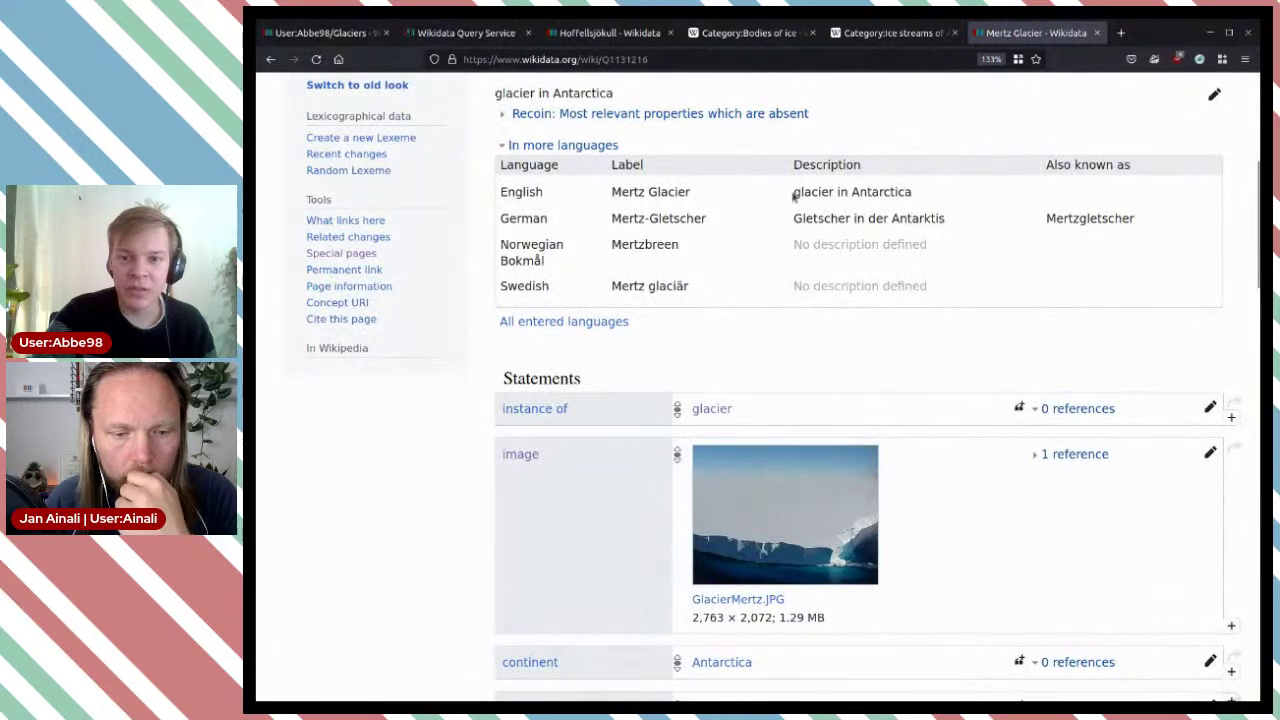
scroll(899, 325, "up", 1)
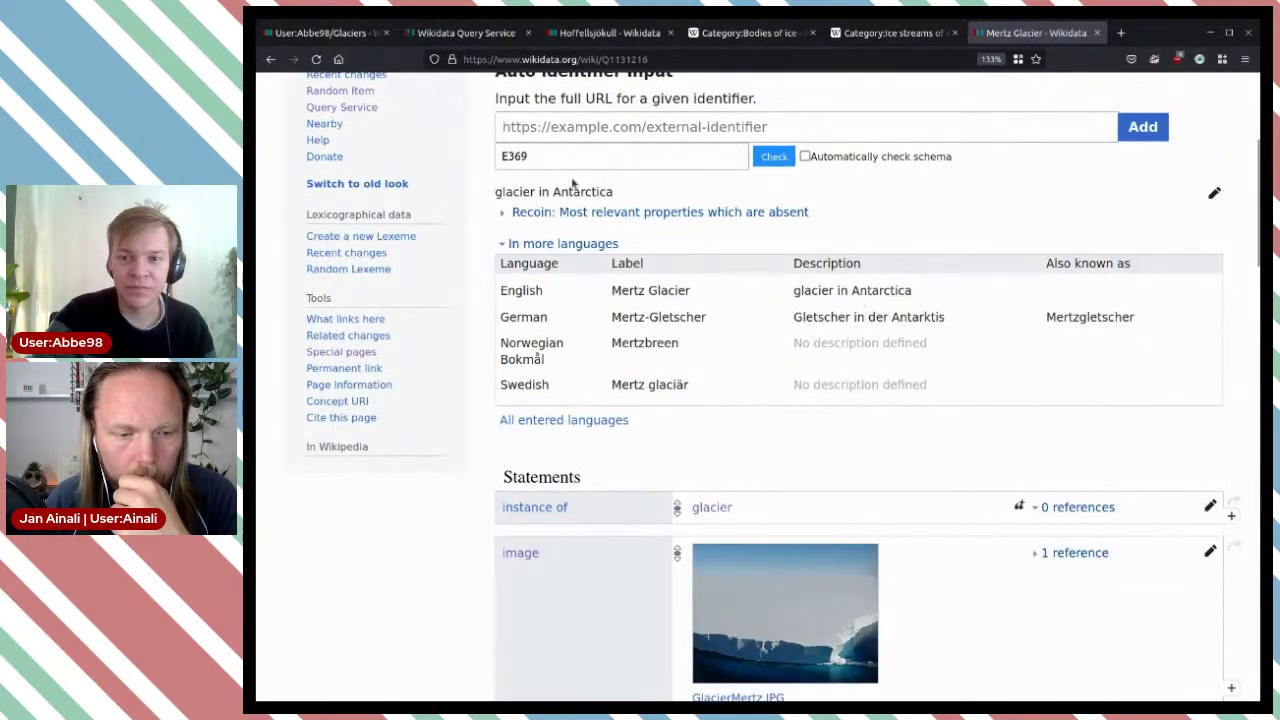
key("alt+Left")
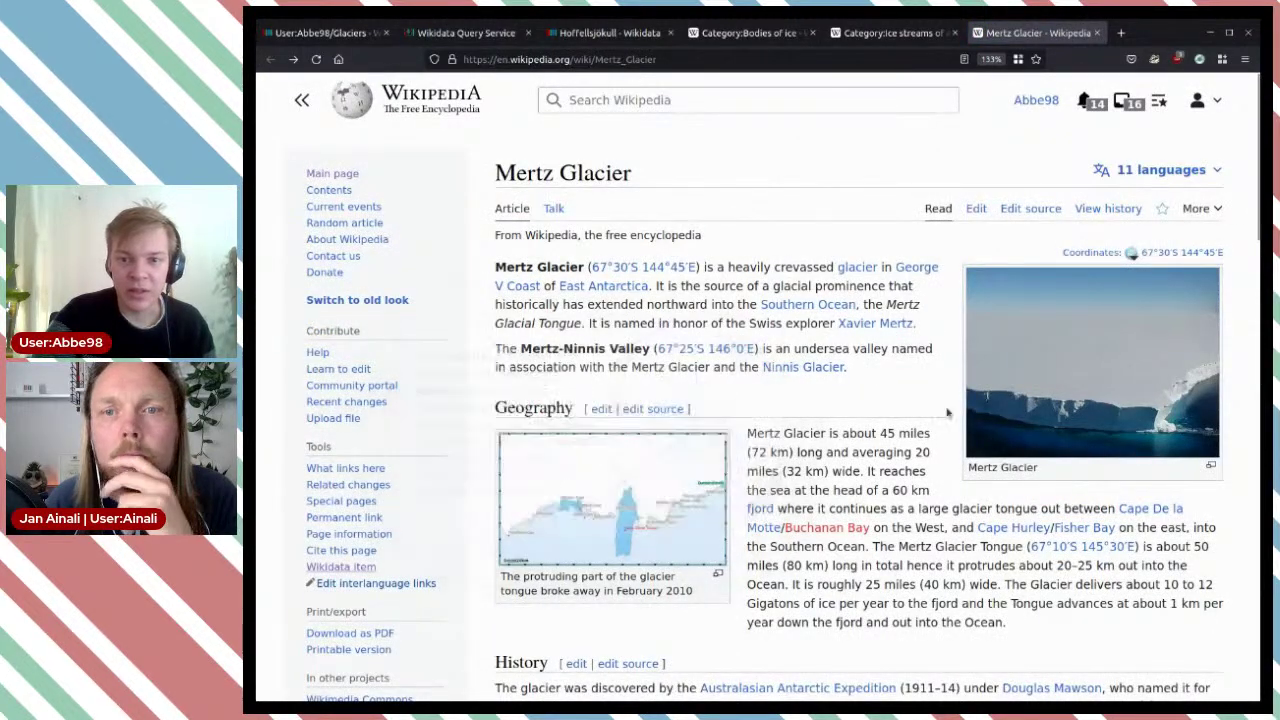
Step: Examine the Mertz Glacier article's glacier tongue caption, 2010 calving section, See also links and categories, and close the article
scroll(610, 208, "down", 3)
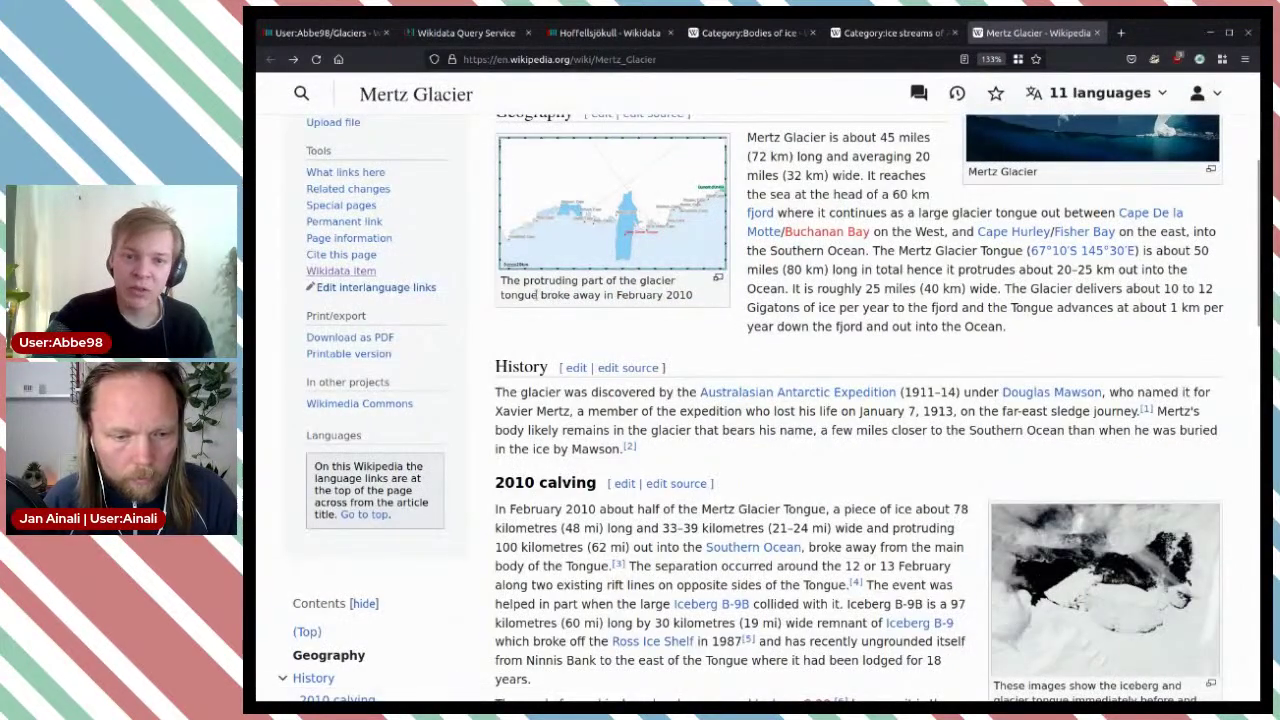
left_click_drag(537, 295, 640, 282)
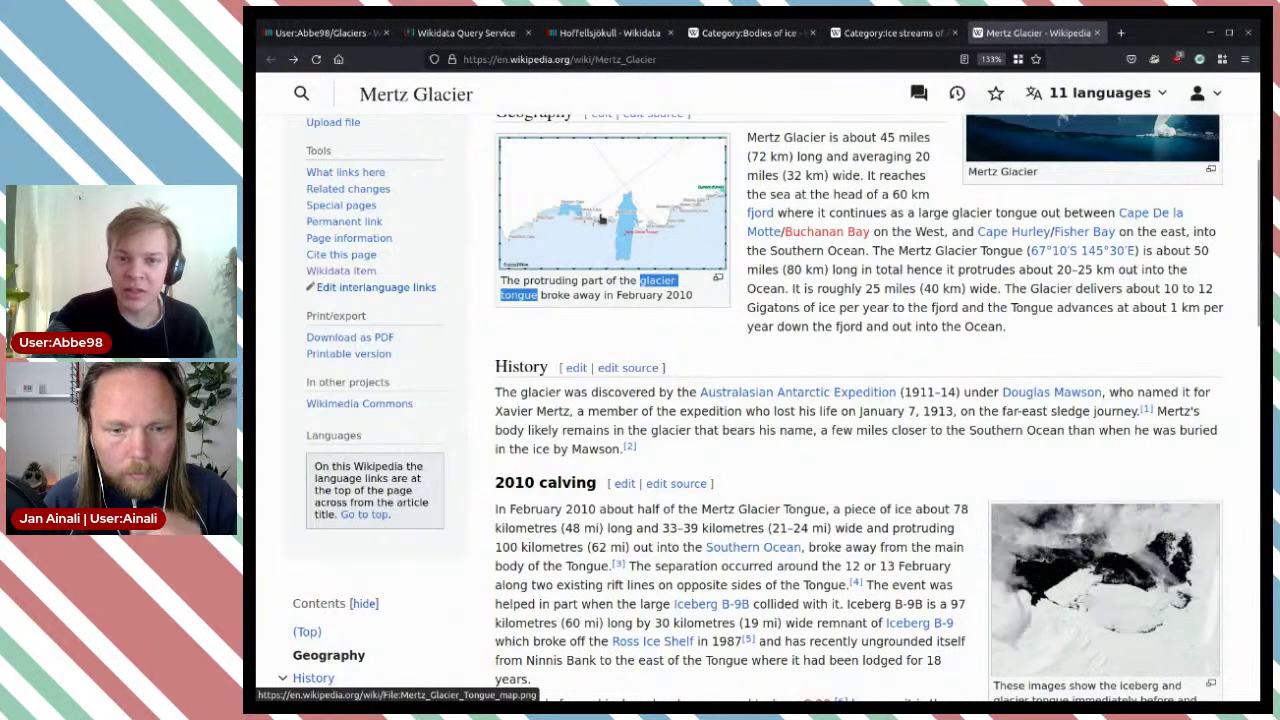
left_click(733, 231)
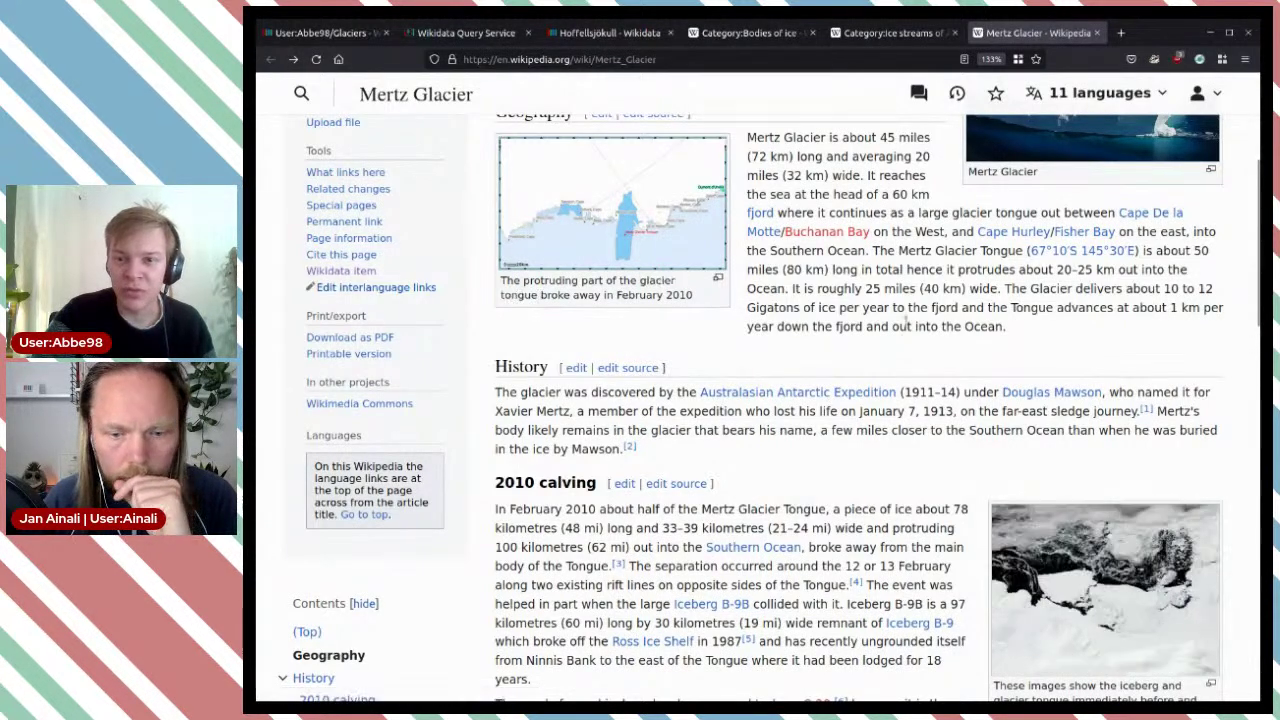
scroll(733, 231, "down", 3)
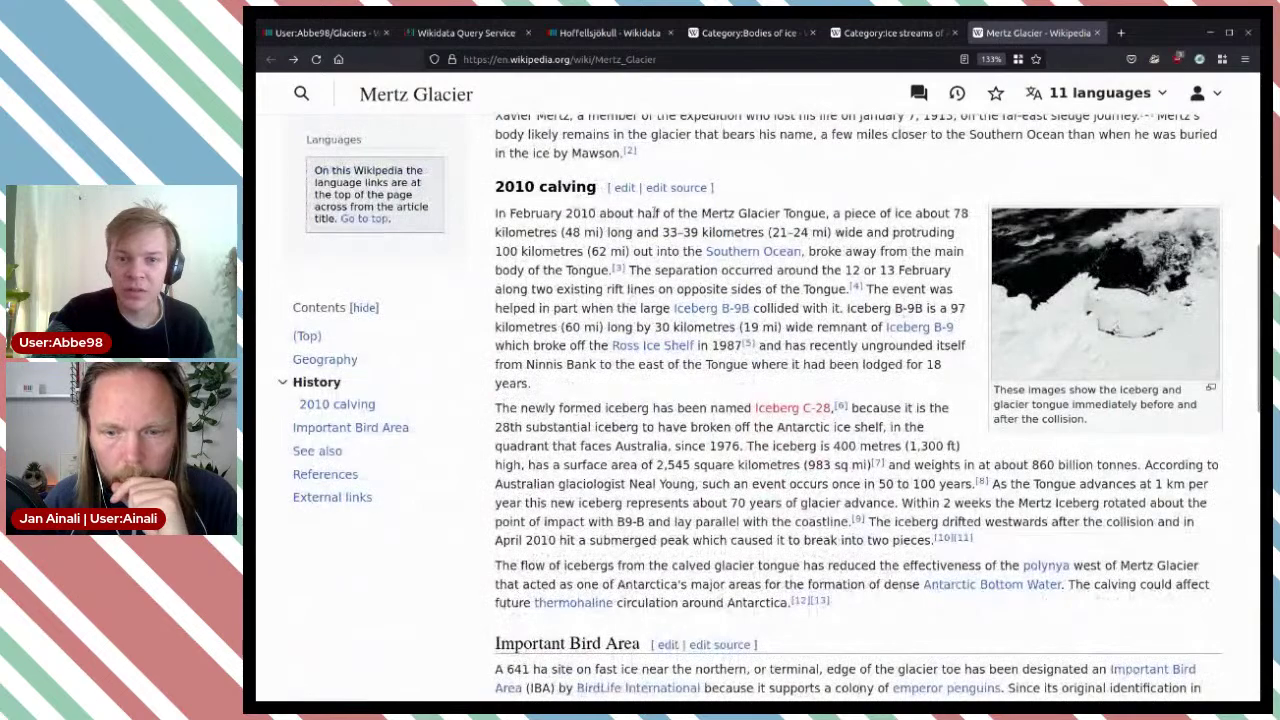
scroll(891, 214, "down", 5)
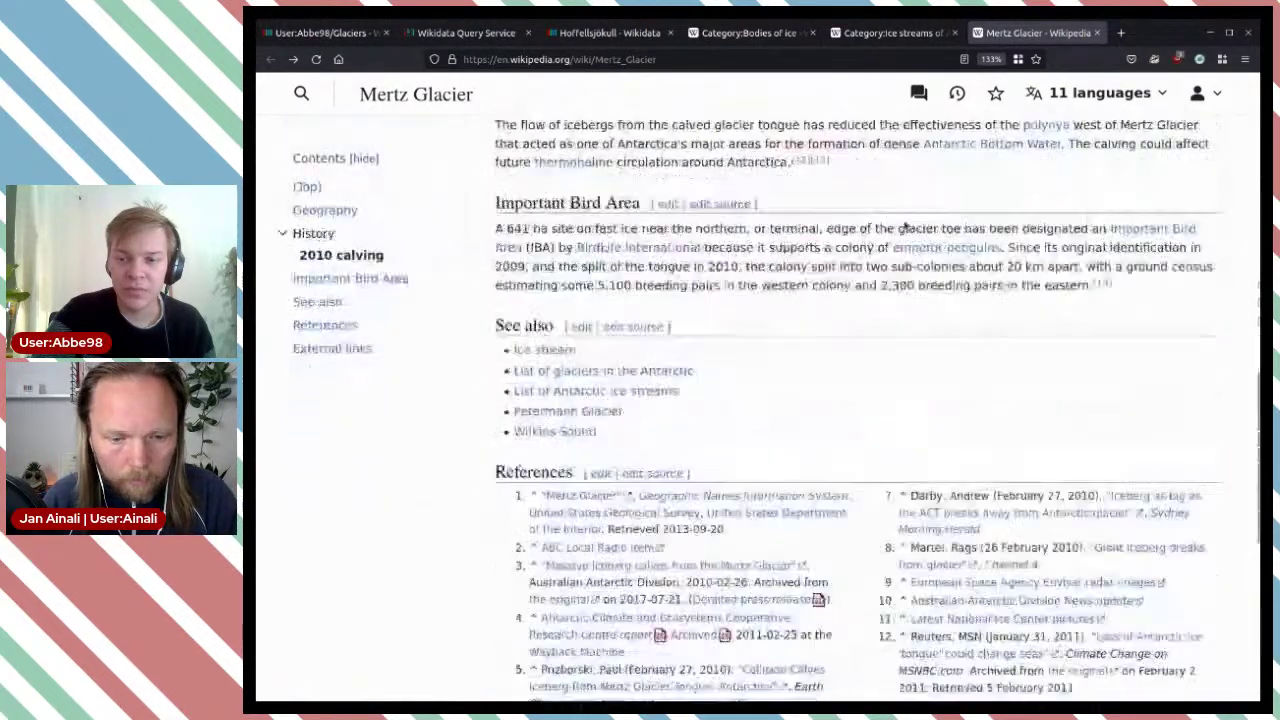
scroll(904, 221, "down", 5)
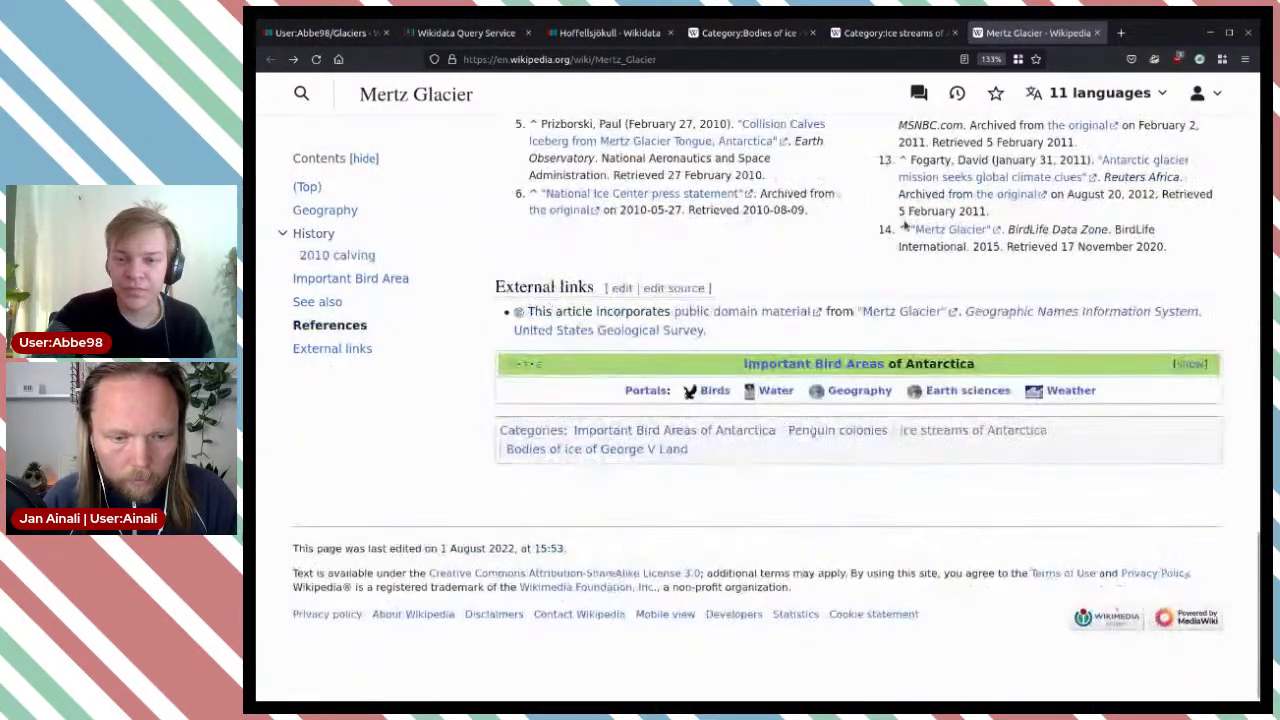
scroll(904, 226, "up", 10)
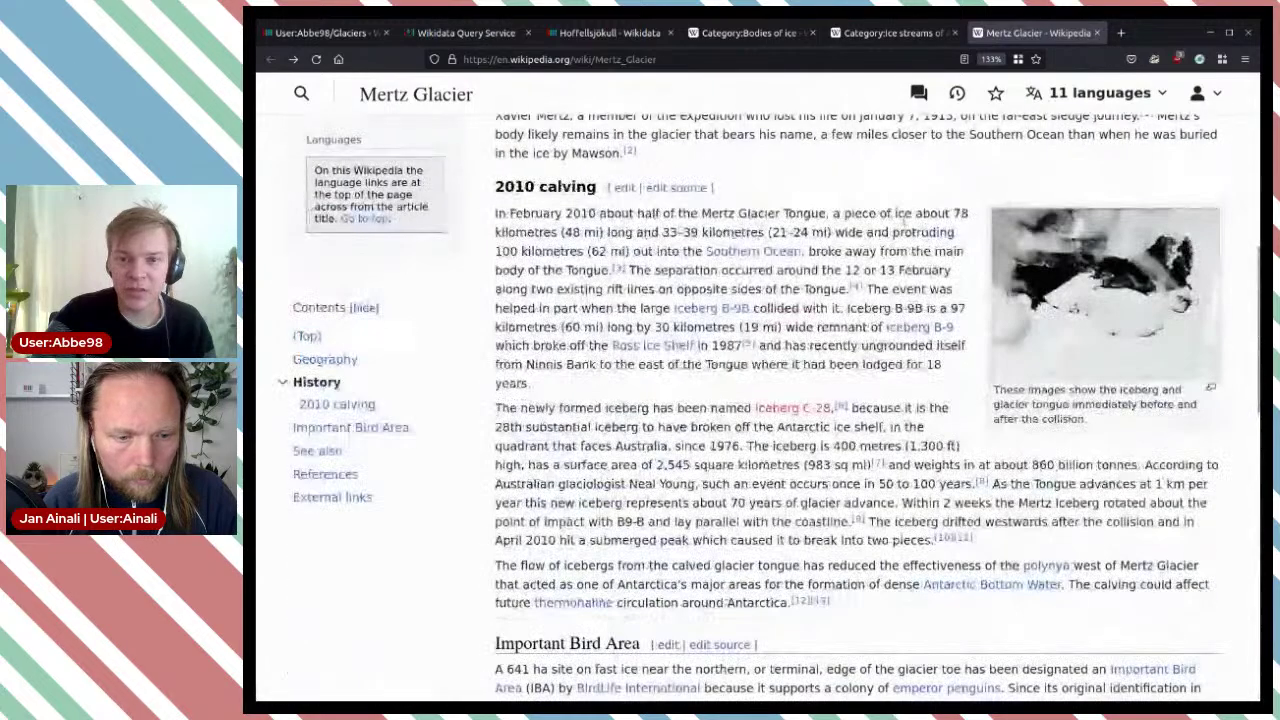
scroll(900, 203, "up", 3)
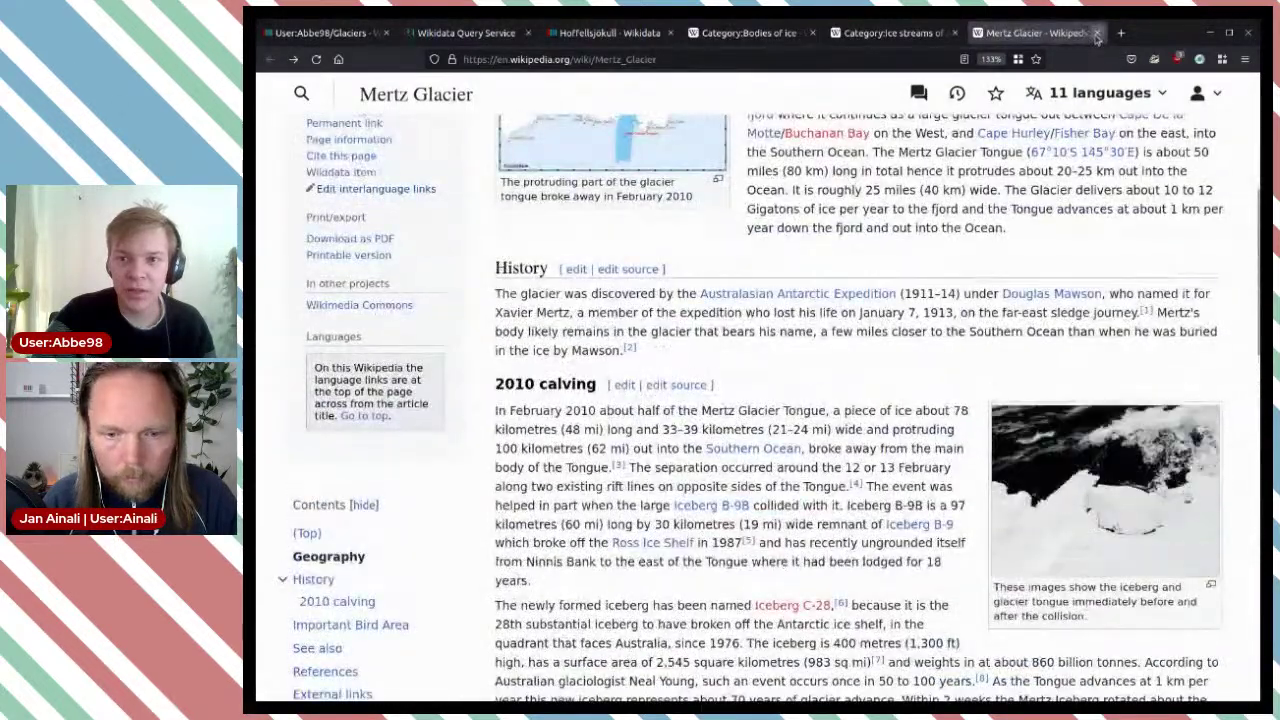
left_click(1096, 33)
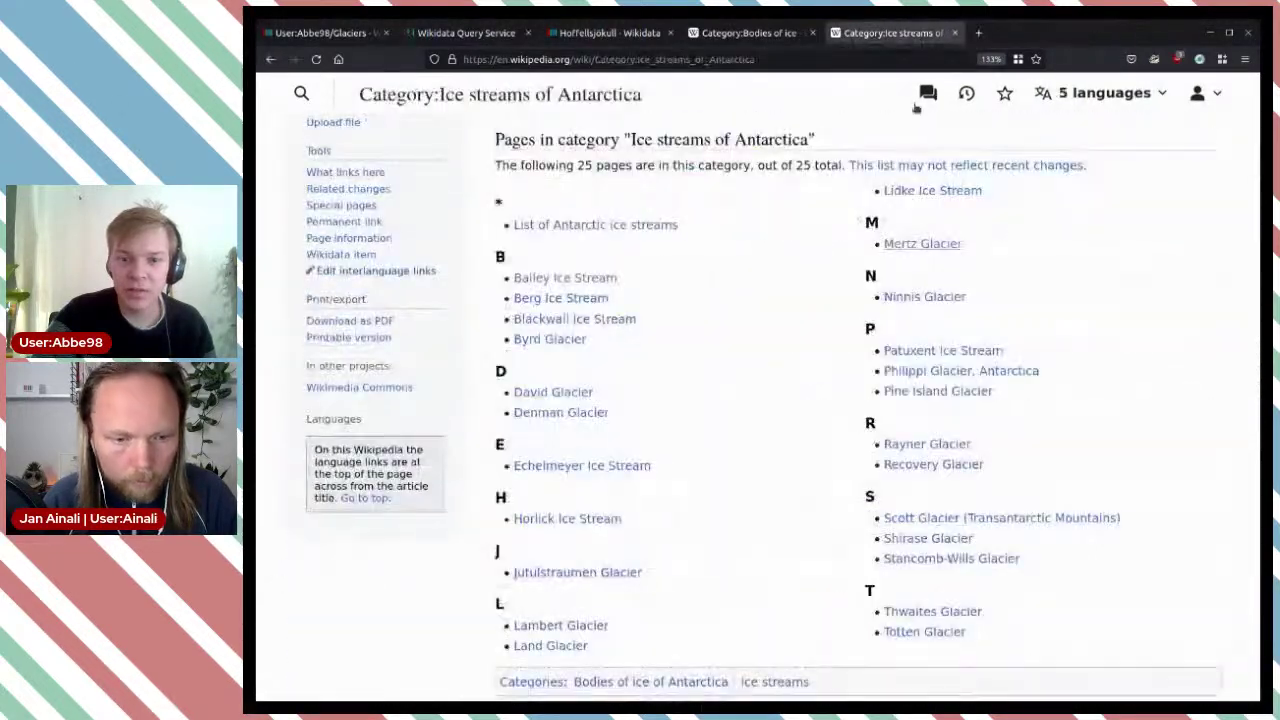
Step: Reopen the Mertz Glacier article from the Ice streams of Antarctica category and bring up its Wikidata item's statements
middle_click(936, 240)
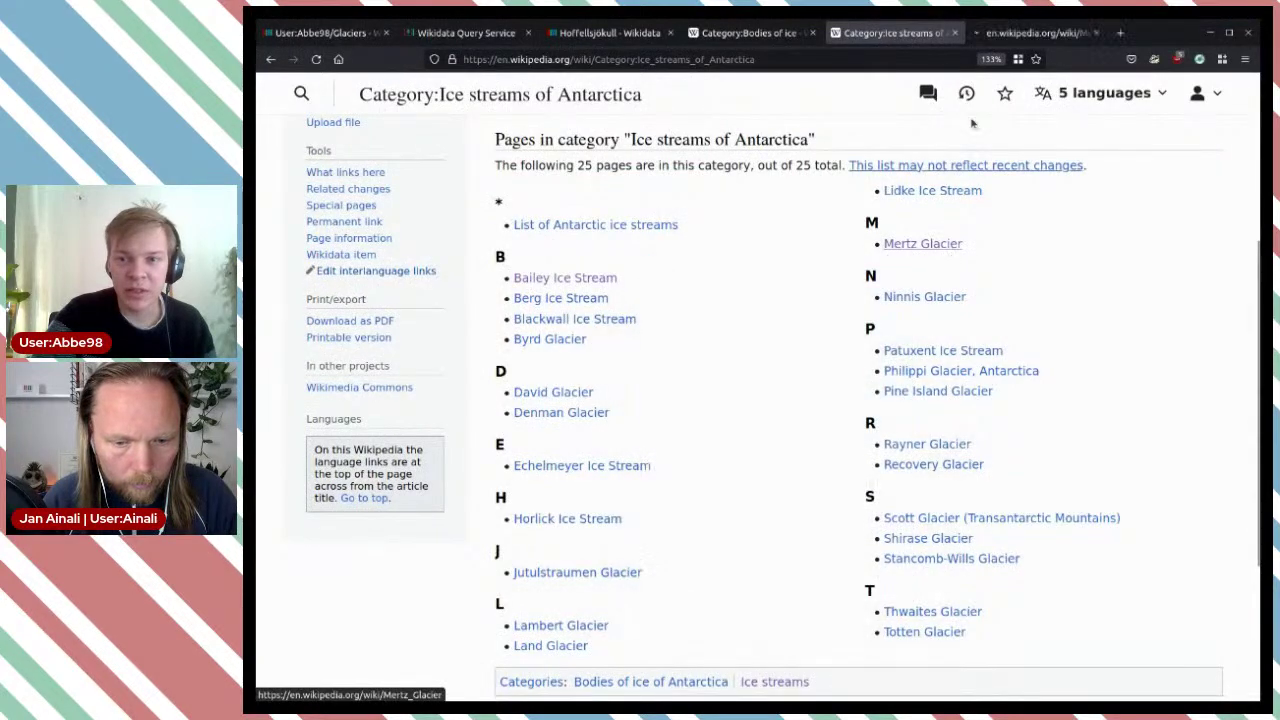
left_click(1012, 33)
scroll(350, 275, "down", 3)
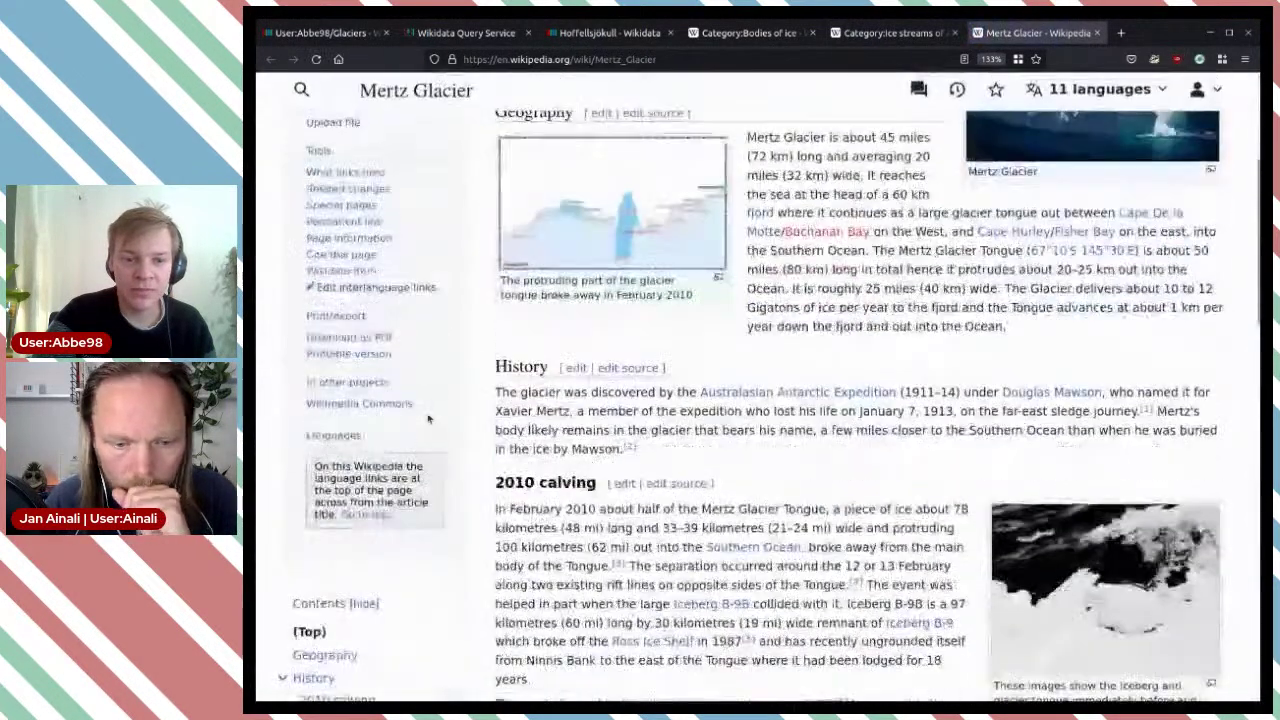
left_click(349, 273)
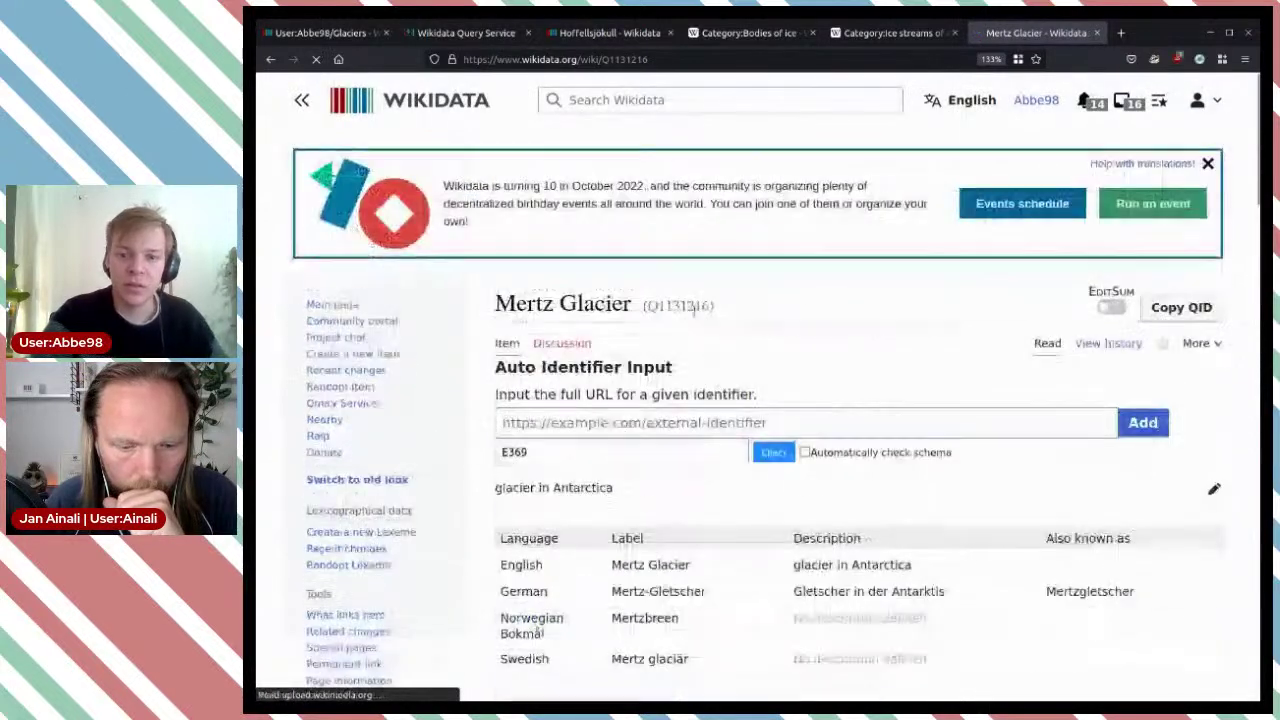
scroll(883, 381, "down", 5)
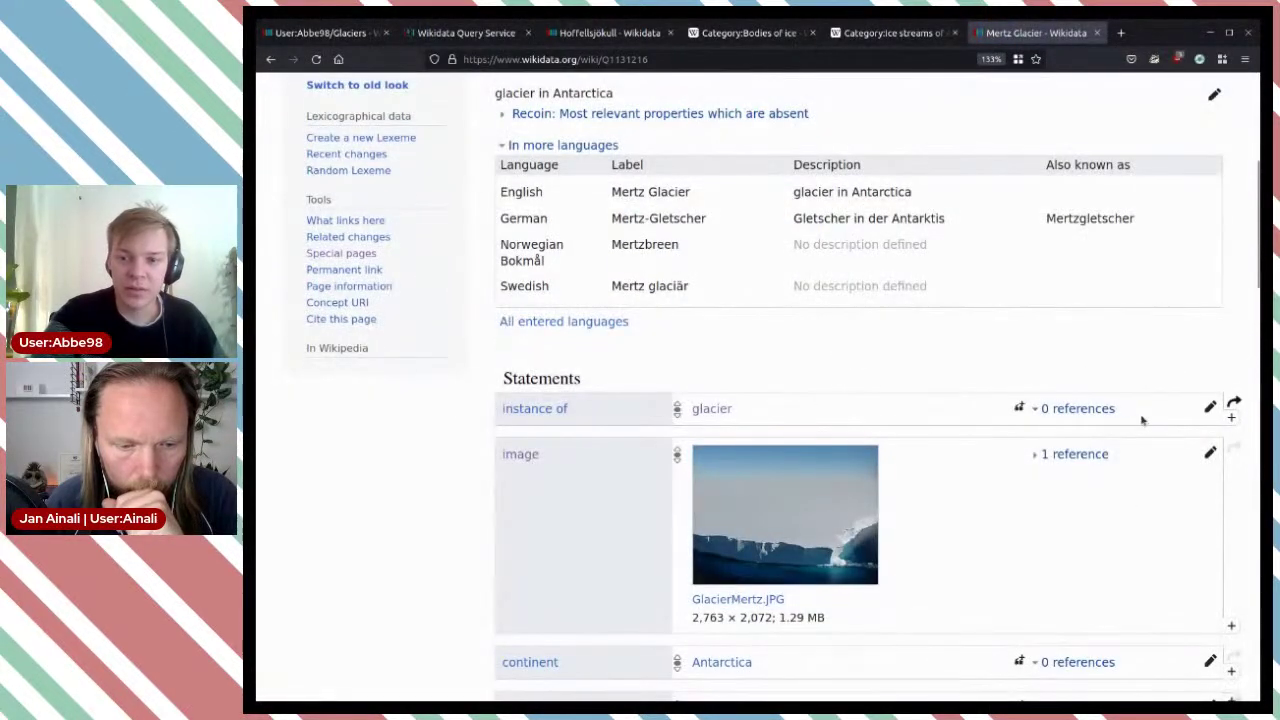
Step: Change Mertz Glacier's instance of value to ice stream, publish the edit, and close the item
left_click(1210, 408)
double_click(778, 407)
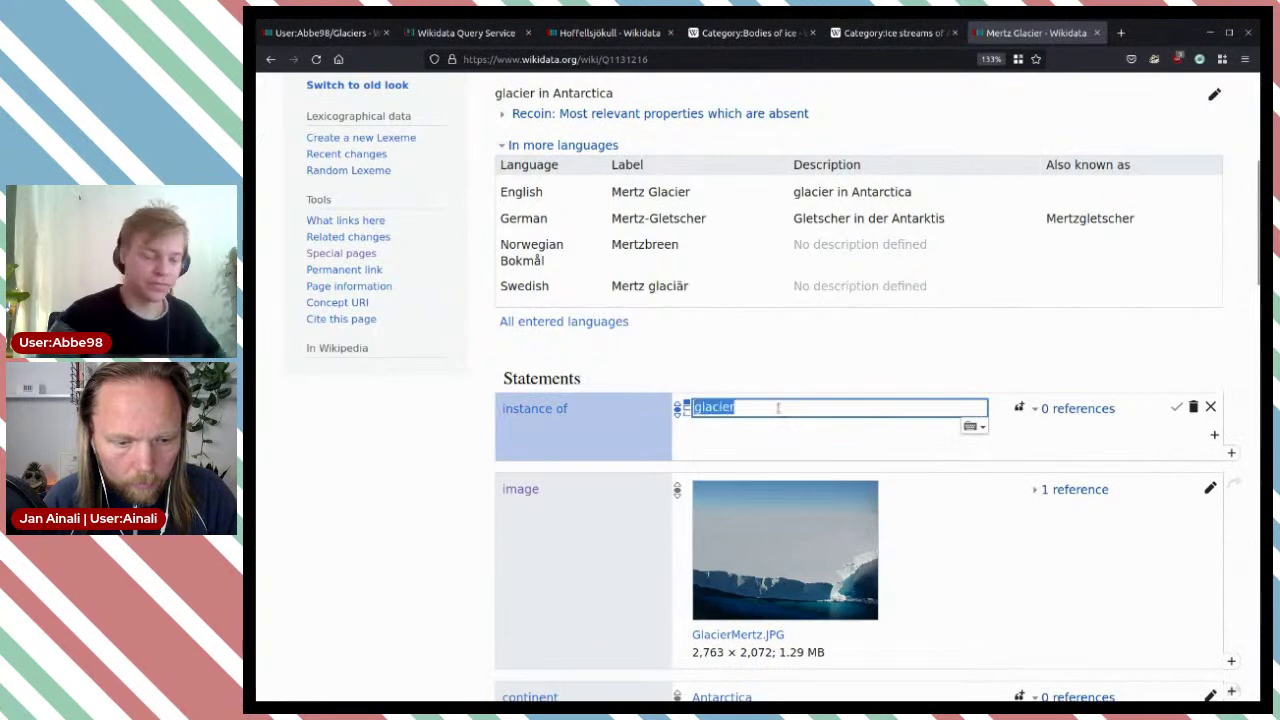
type("ice stream")
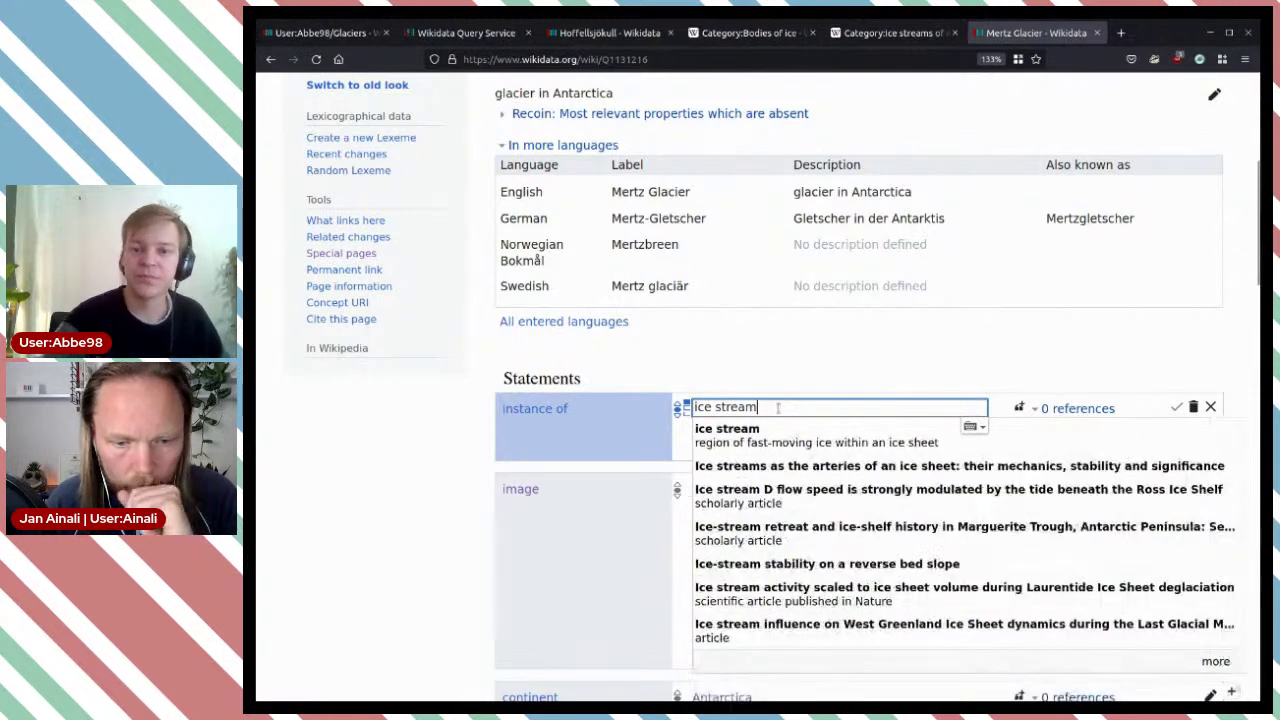
left_click(803, 437)
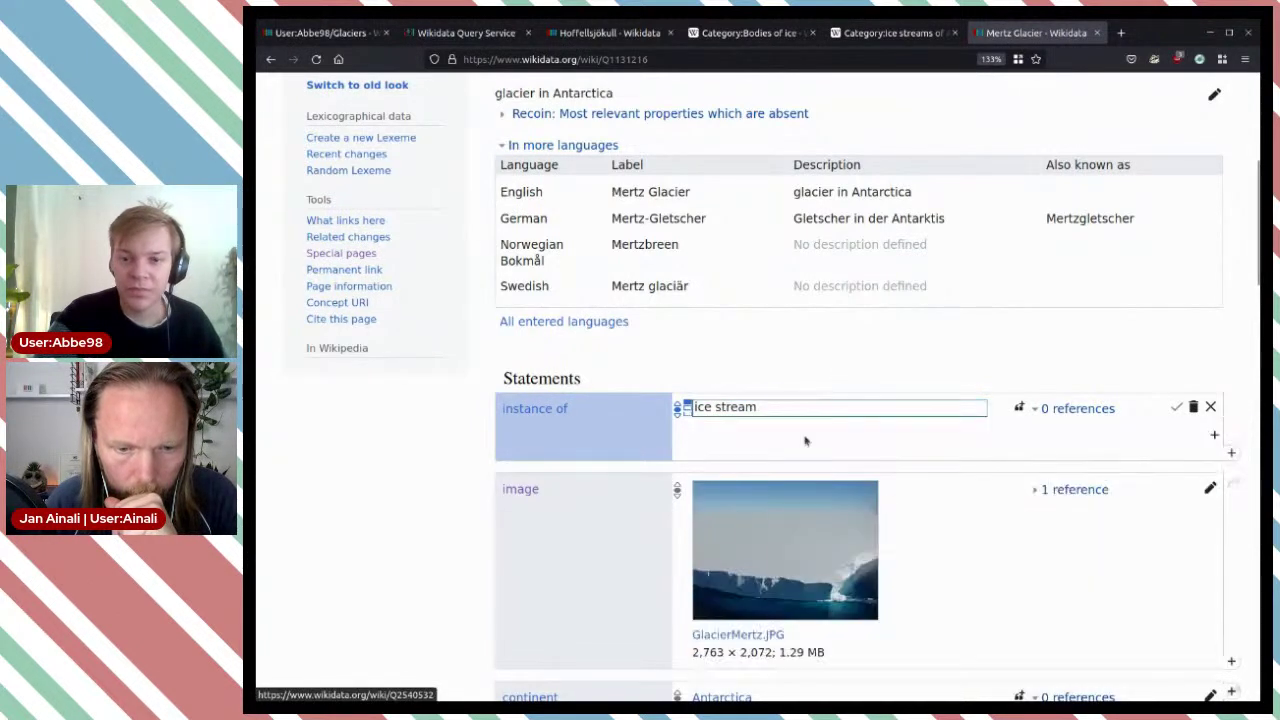
left_click(1174, 409)
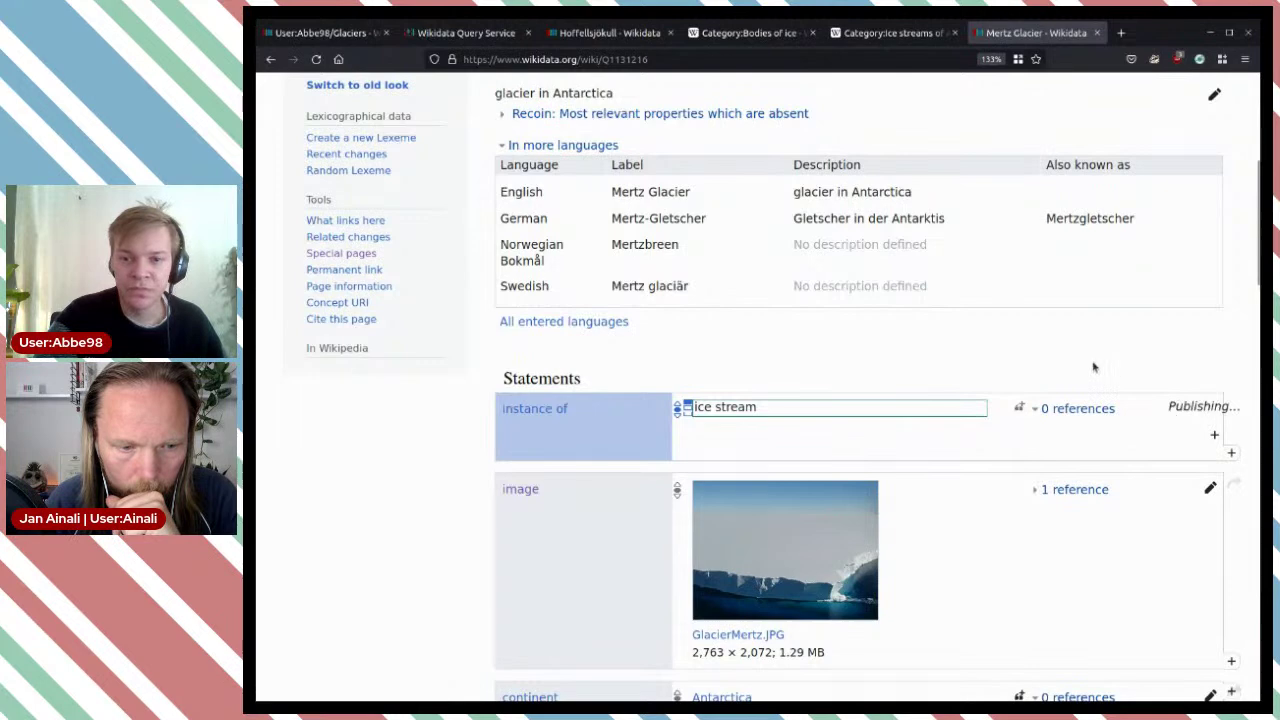
left_click(1097, 33)
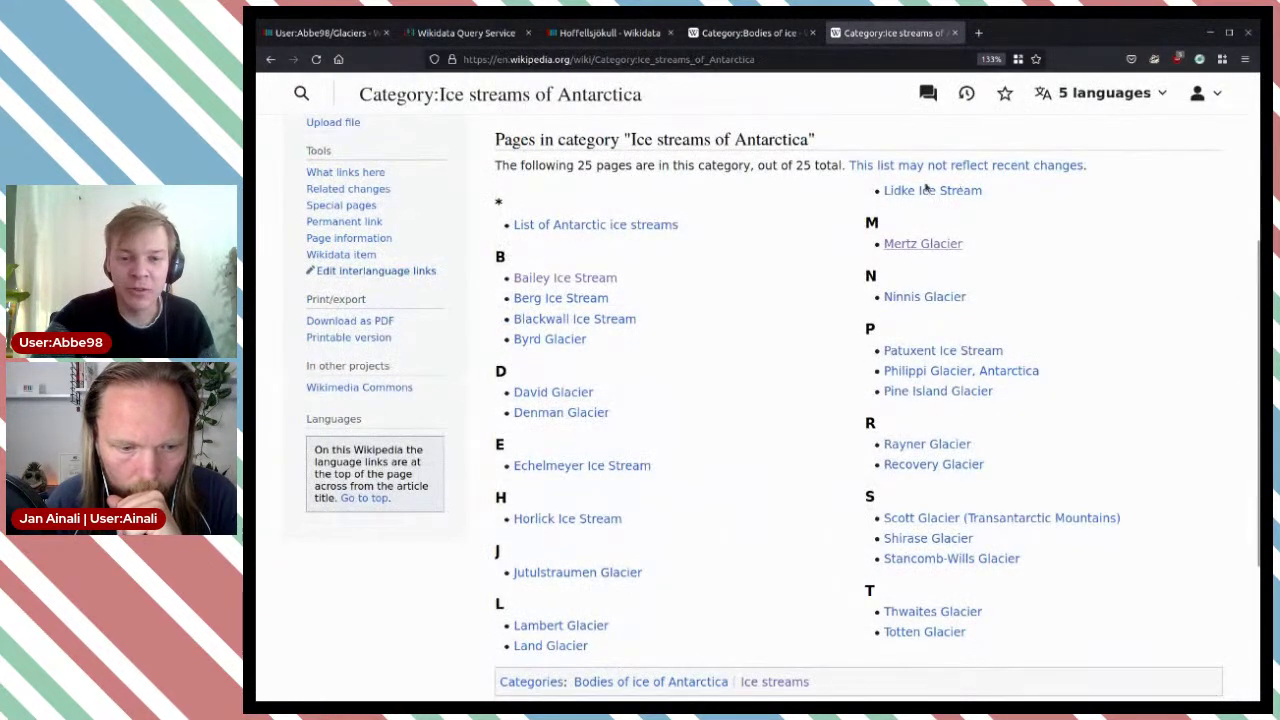
Step: Open the Berg Ice Stream article in a separate tab, check its Wikidata item's instance of value, and close it
middle_click(594, 302)
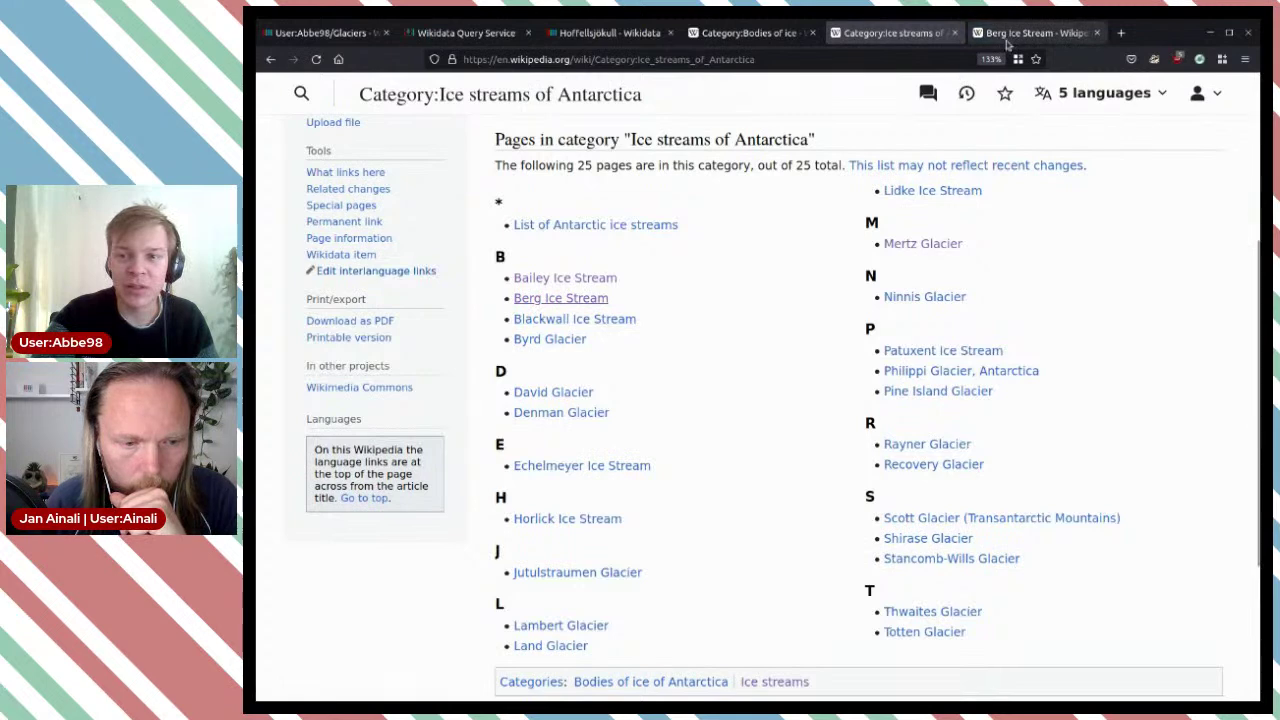
key("ctrl+Tab")
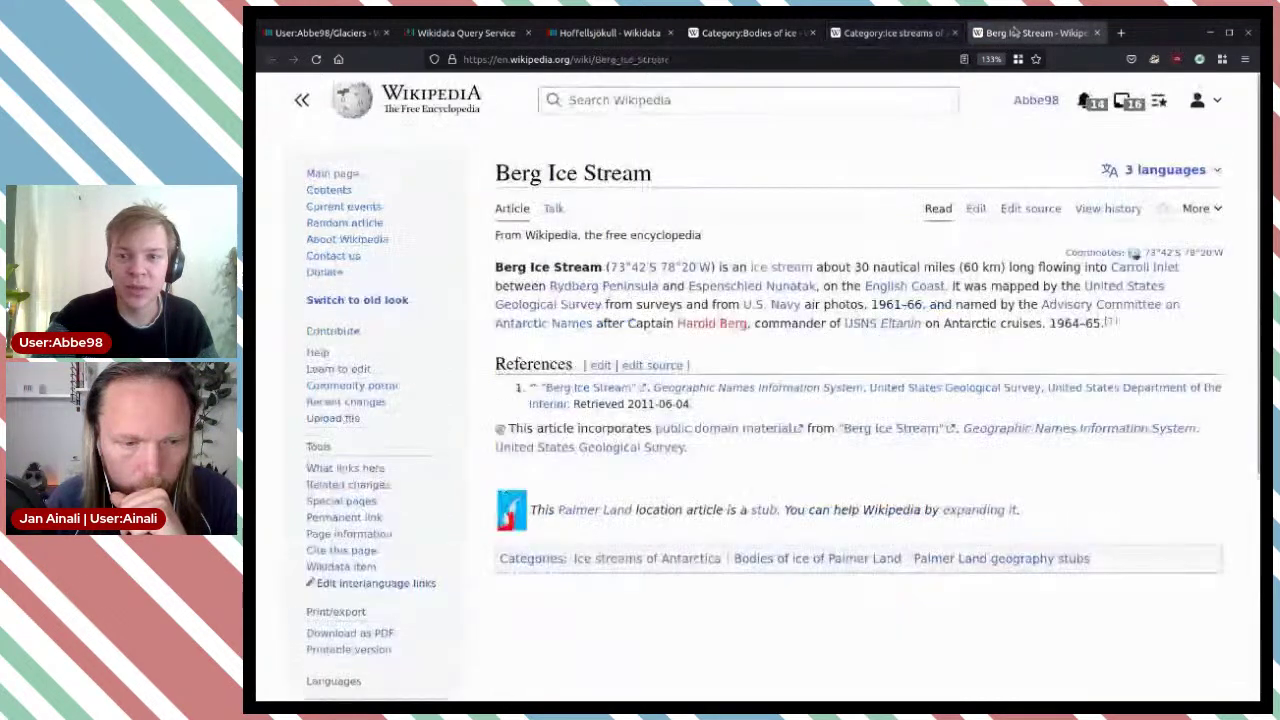
left_click(355, 566)
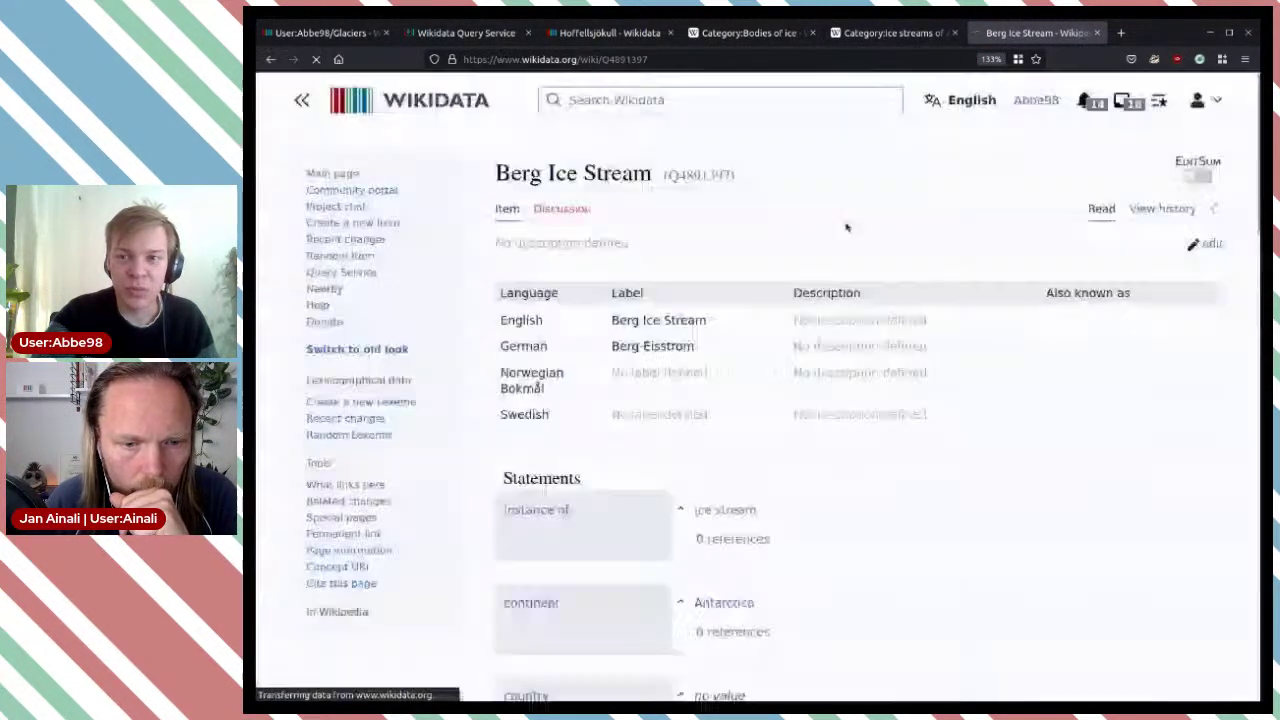
scroll(853, 258, "down", 5)
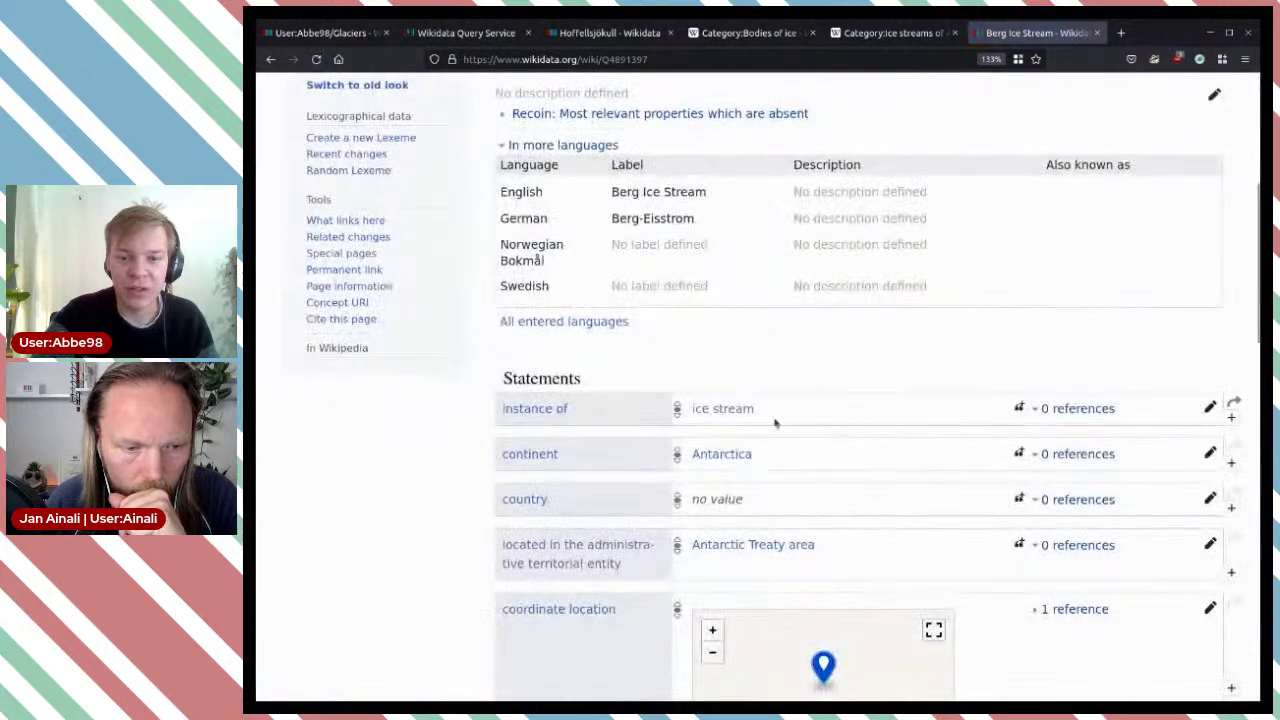
left_click(1098, 33)
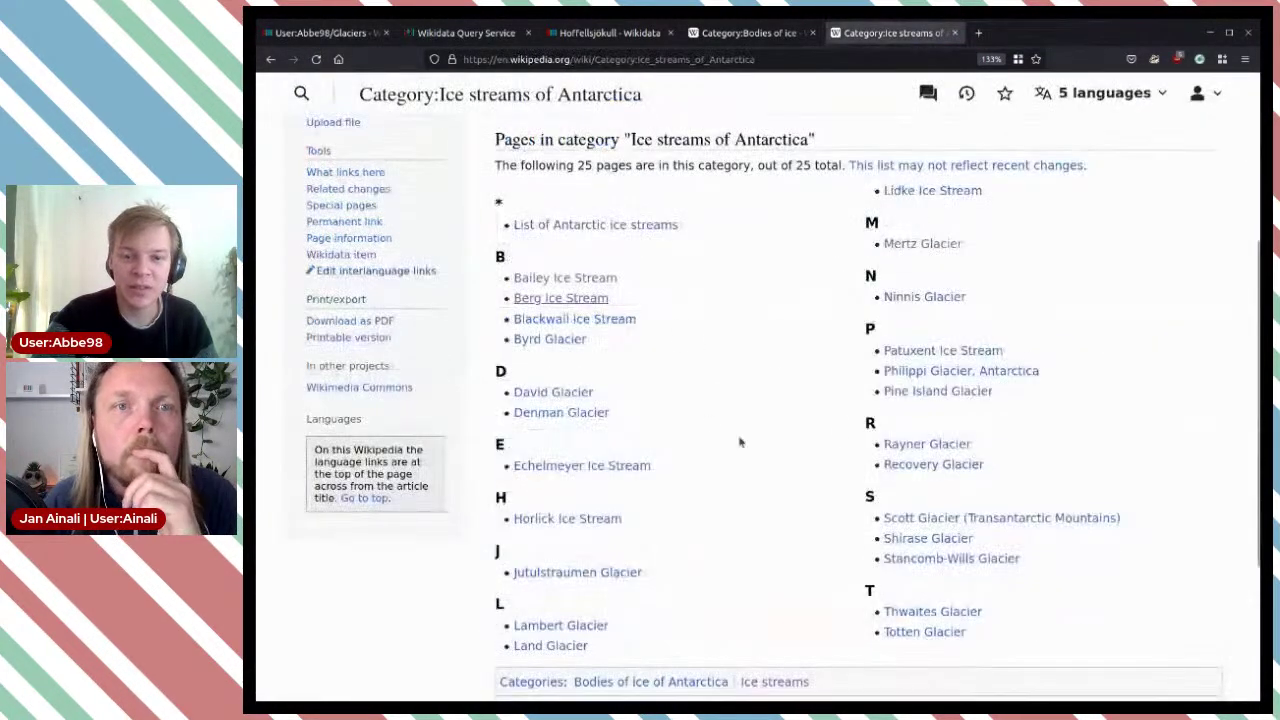
Step: Open the Byrd Glacier article in a separate tab, read its introduction, and bring up its Wikidata item's statements
middle_click(556, 341)
left_click(1010, 33)
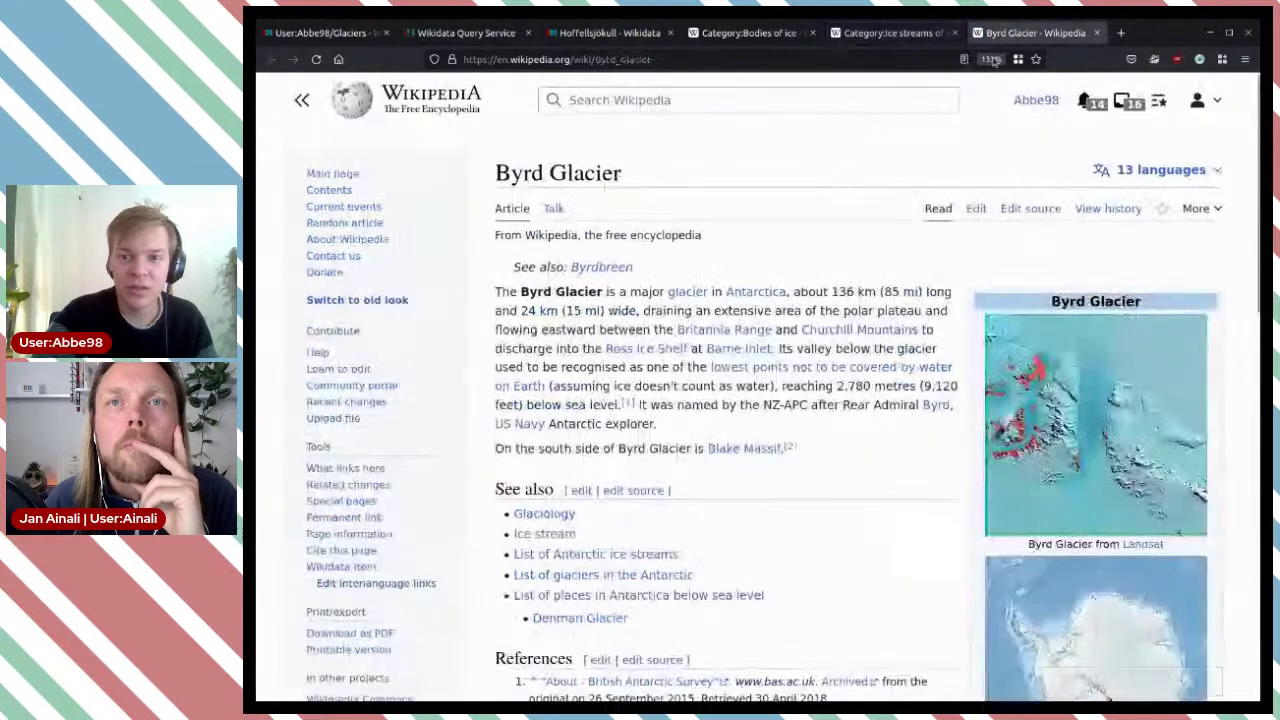
scroll(740, 369, "down", 2)
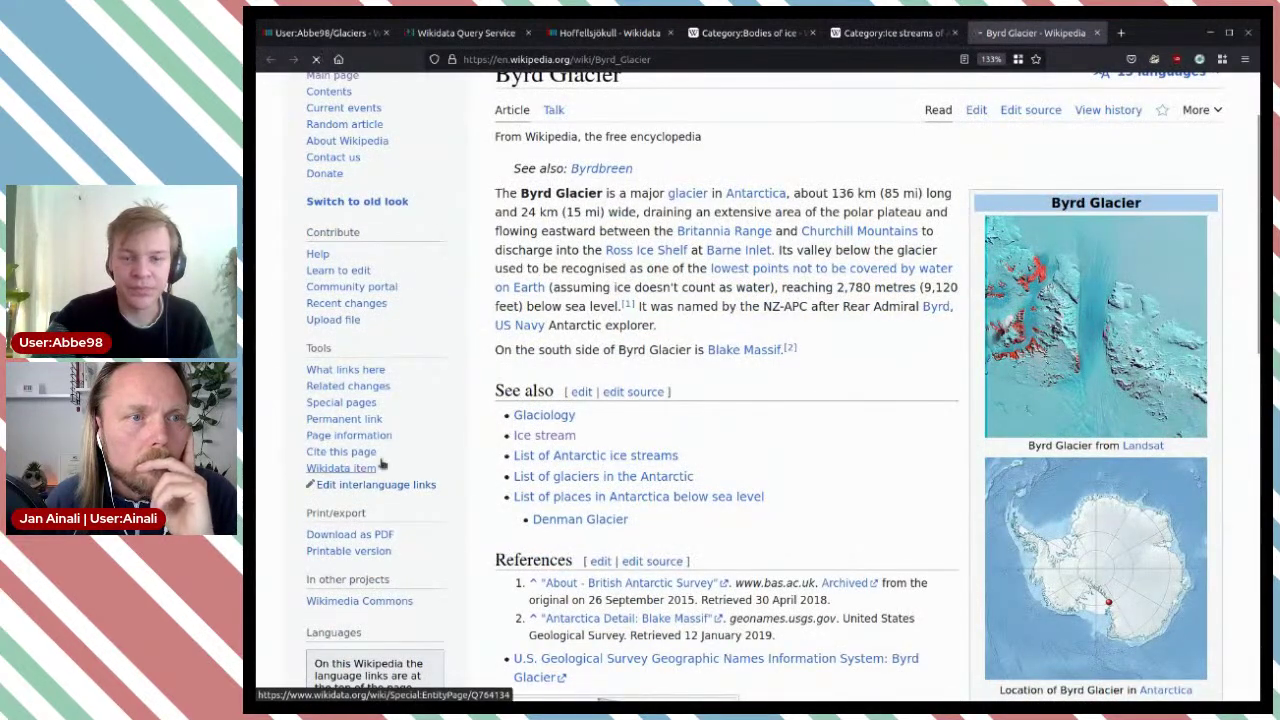
left_click(345, 468)
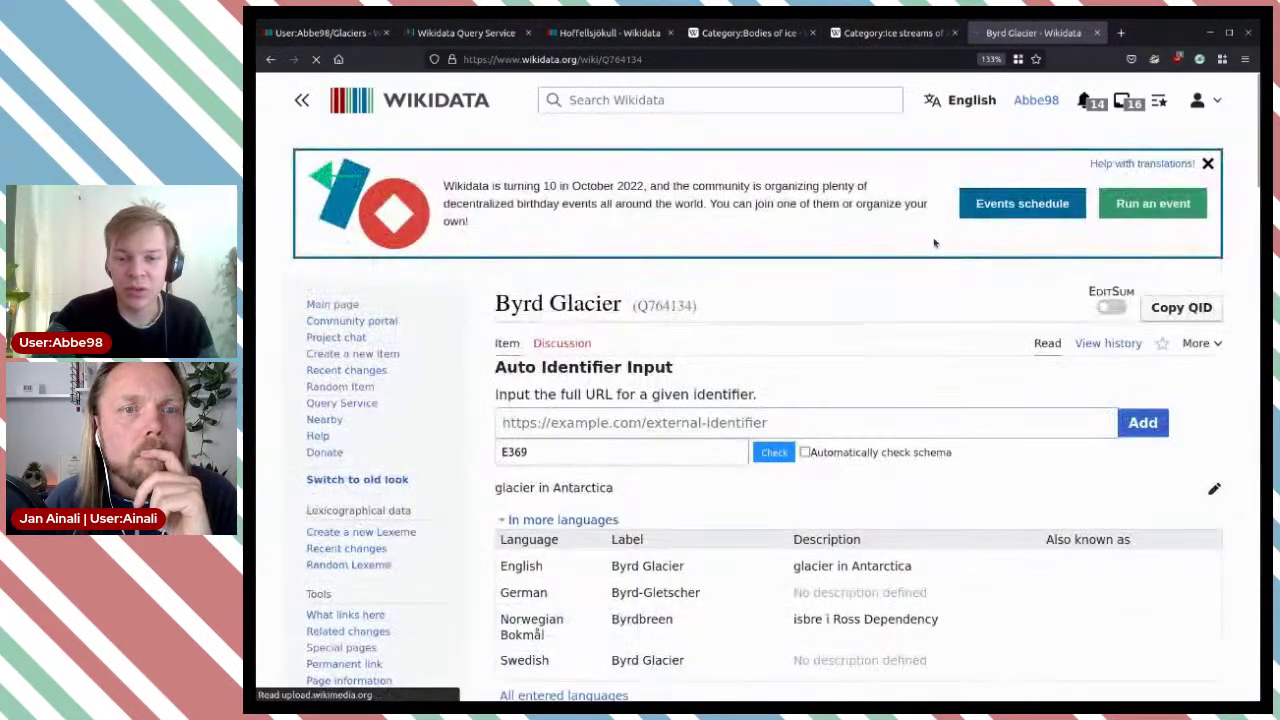
scroll(931, 240, "down", 5)
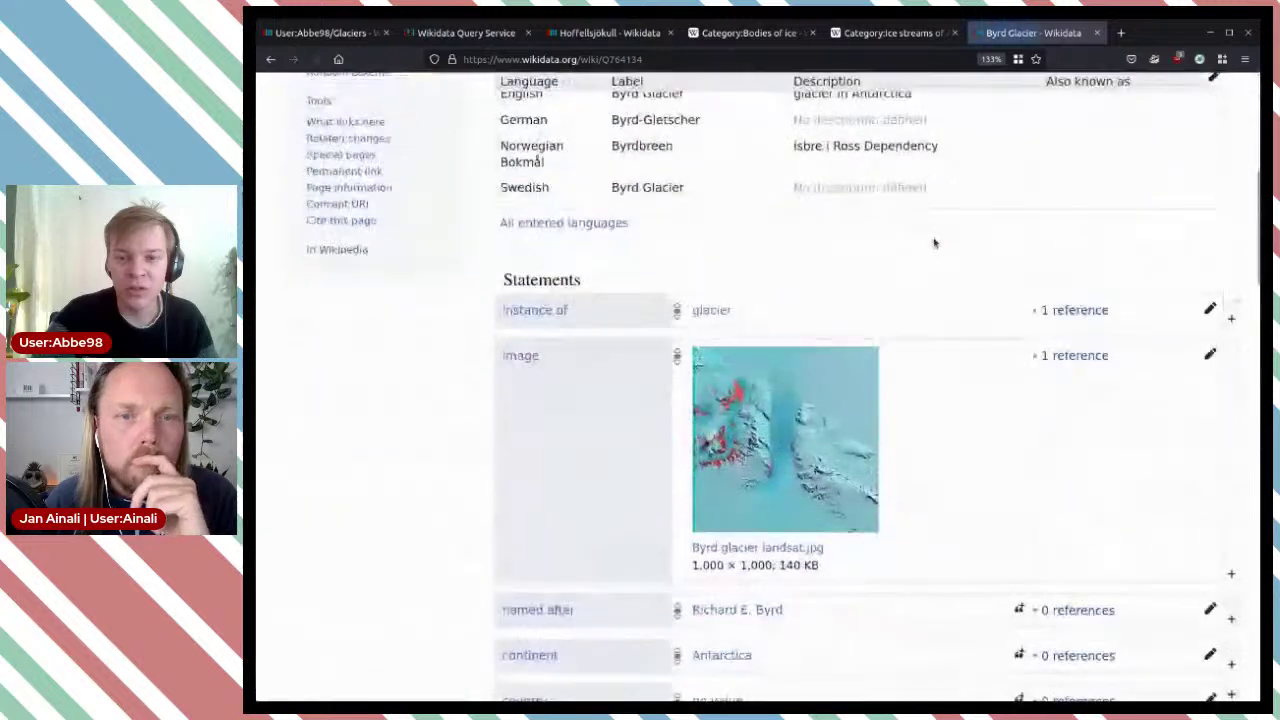
Step: Remove the English Wikipedia reference from Byrd Glacier's instance of statement, change the value to ice stream, publish it, and close the item
left_click(1087, 313)
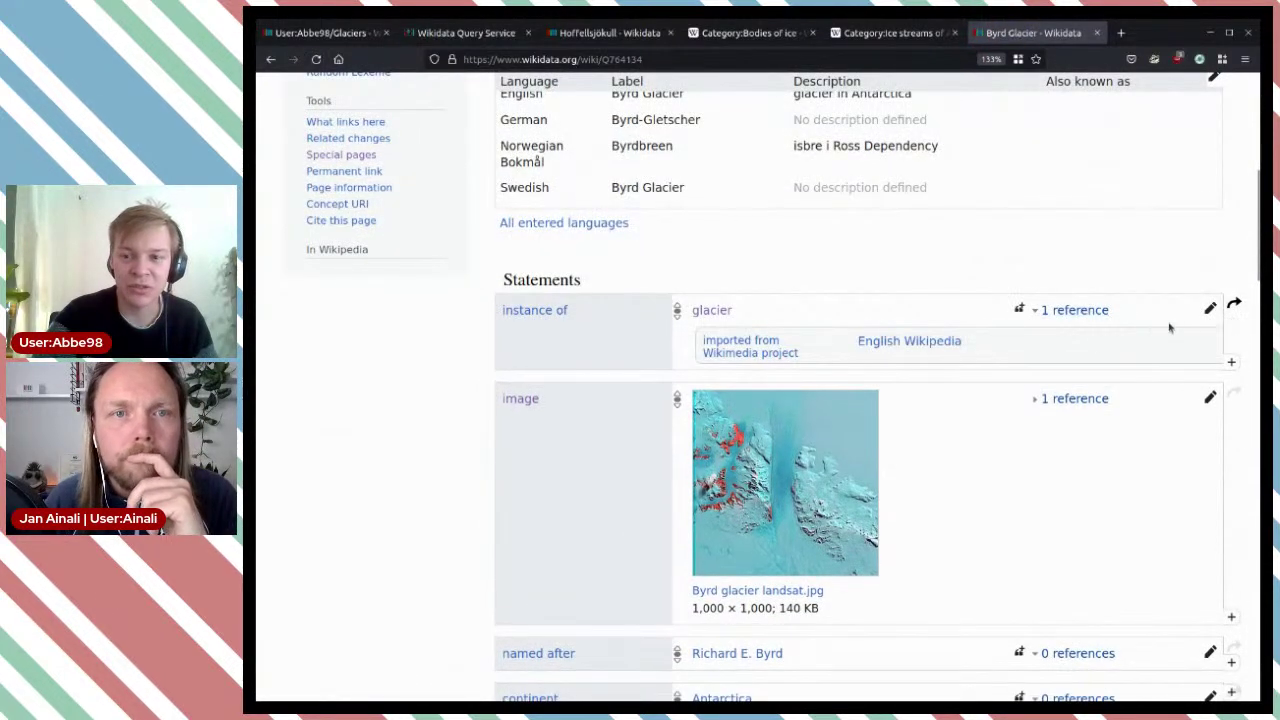
left_click(1210, 311)
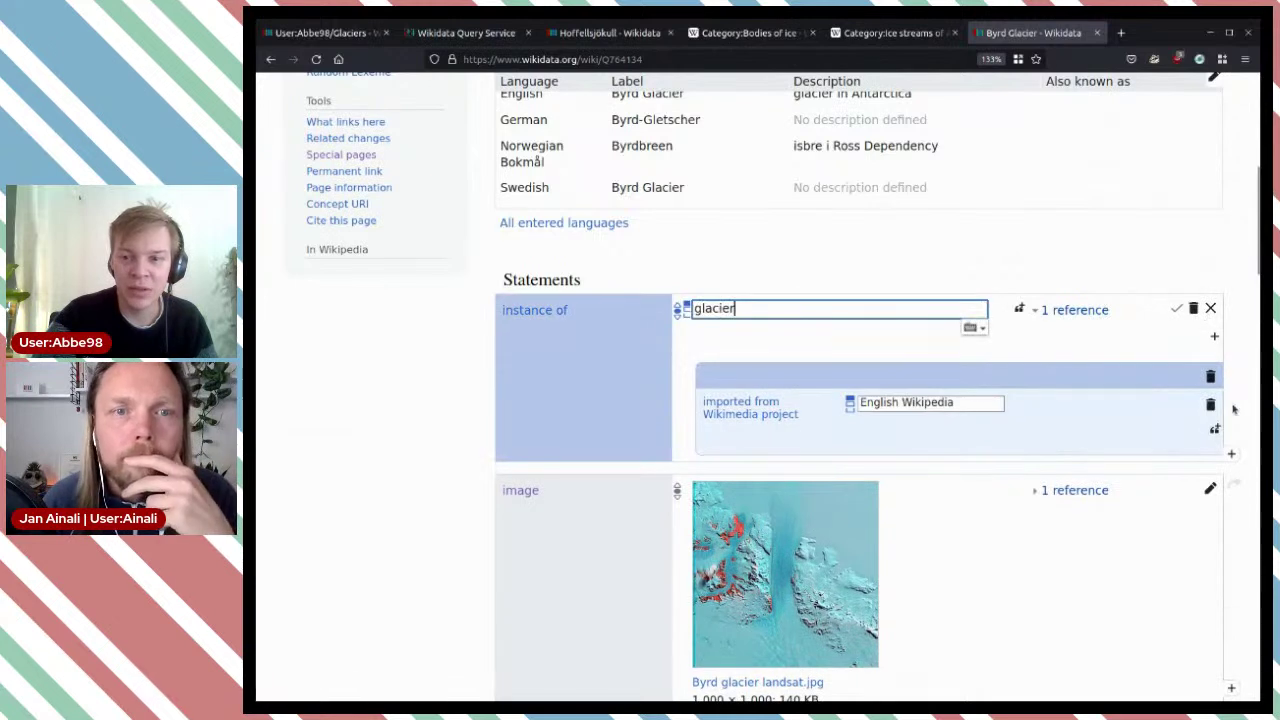
left_click(1212, 376)
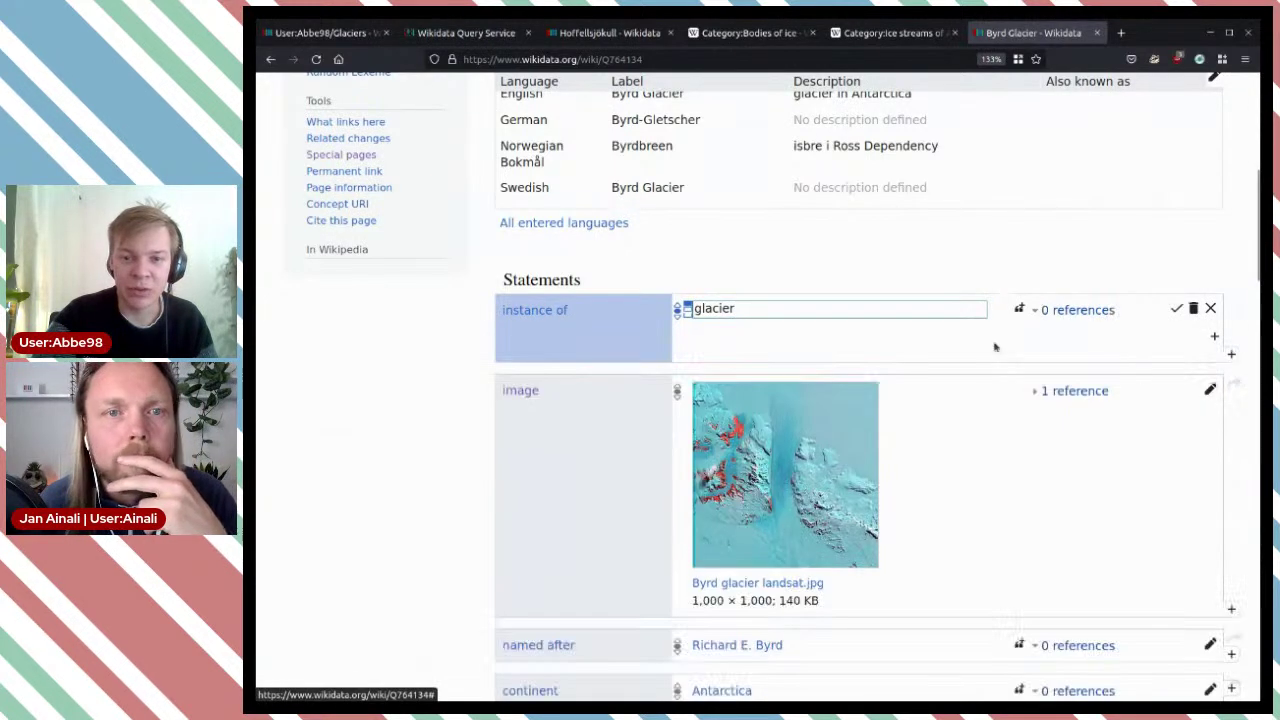
double_click(823, 309)
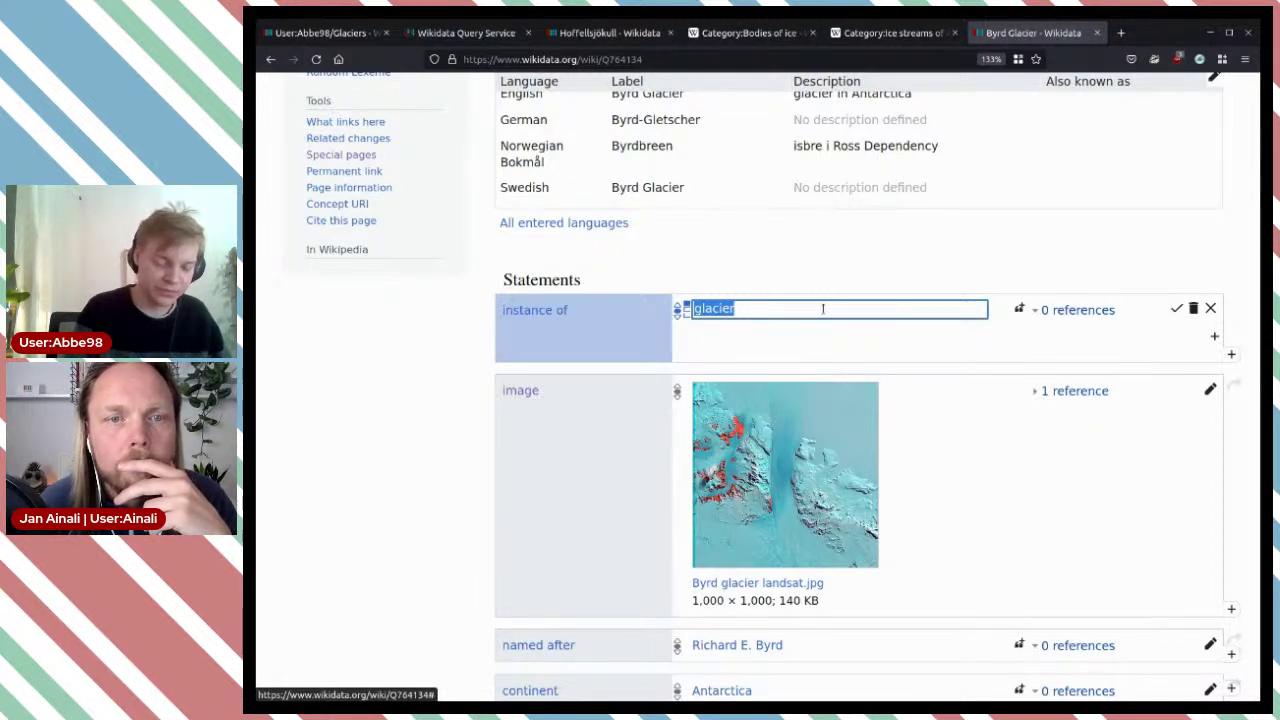
type("ice stream")
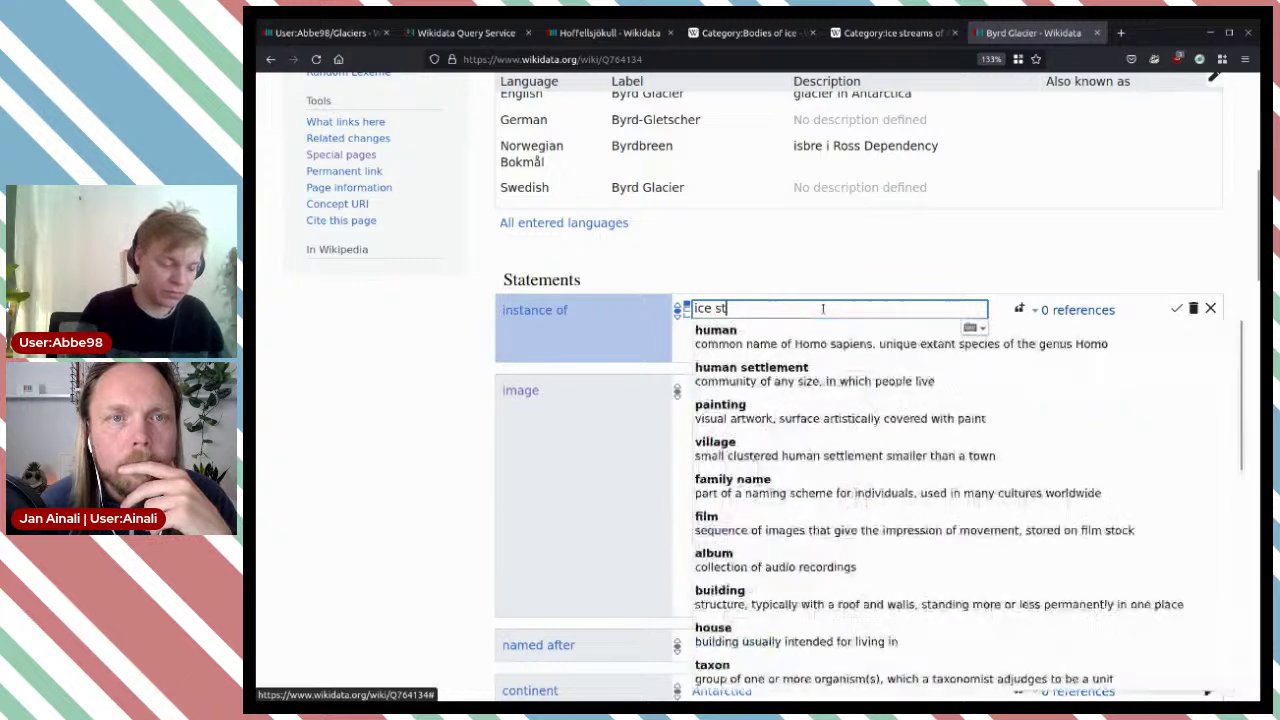
left_click(814, 334)
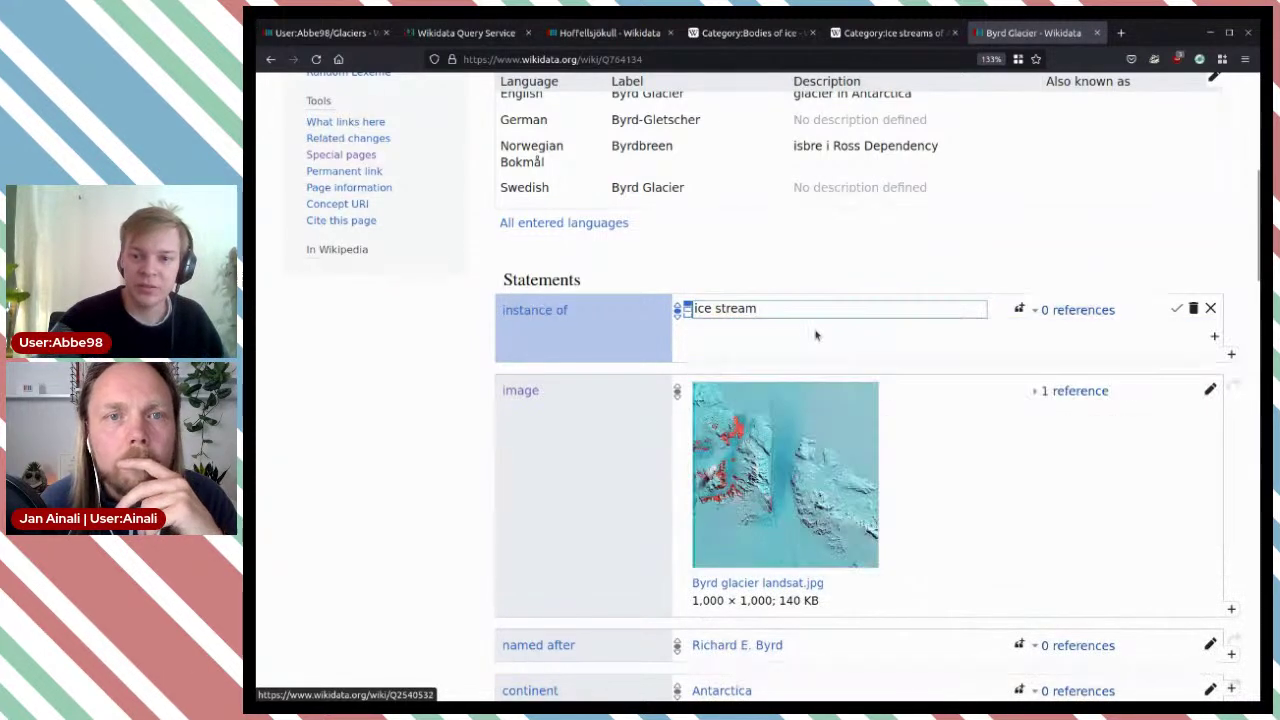
left_click(1176, 311)
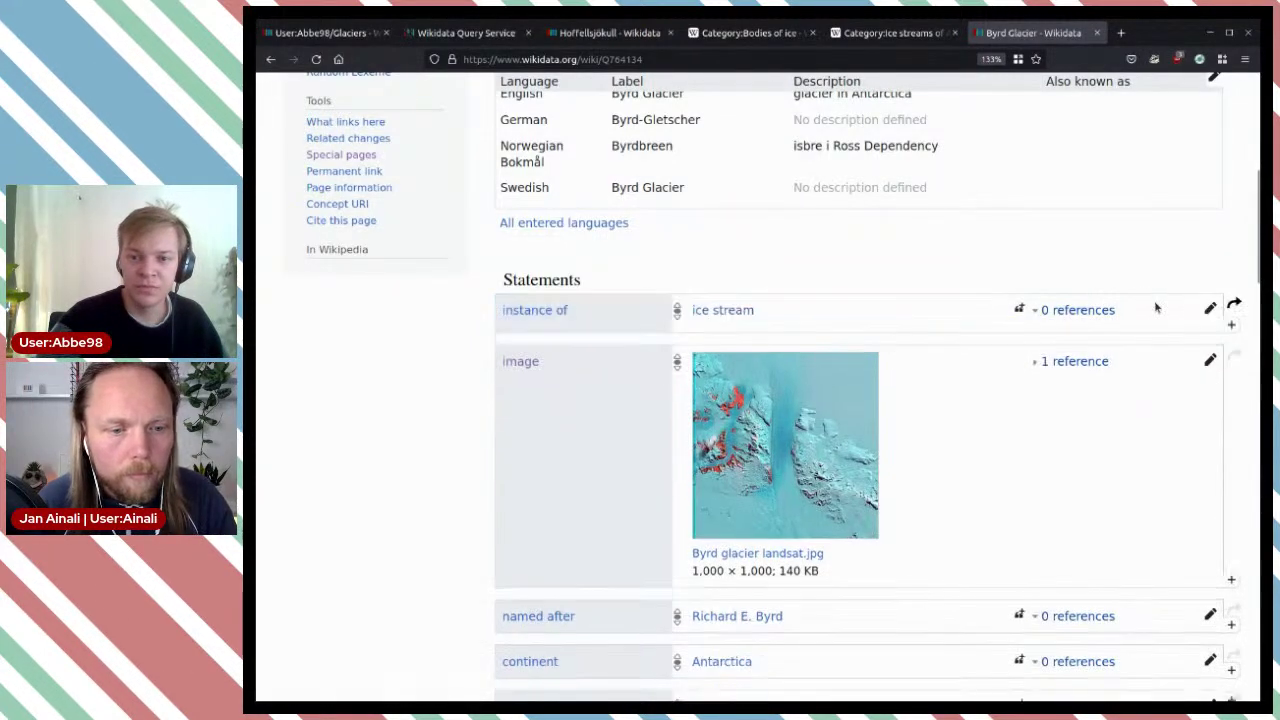
left_click(1099, 33)
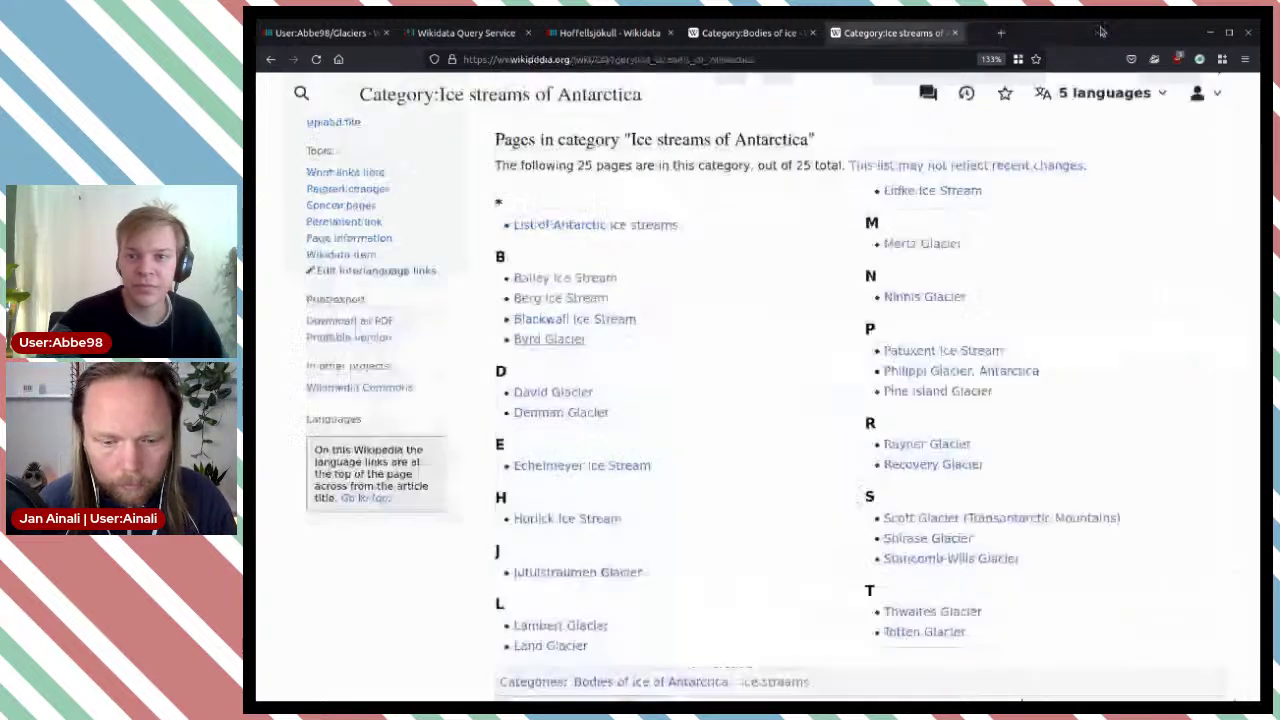
Step: Open the David Glacier article in a separate tab, read its introduction, and bring up its Wikidata item's statements
middle_click(588, 392)
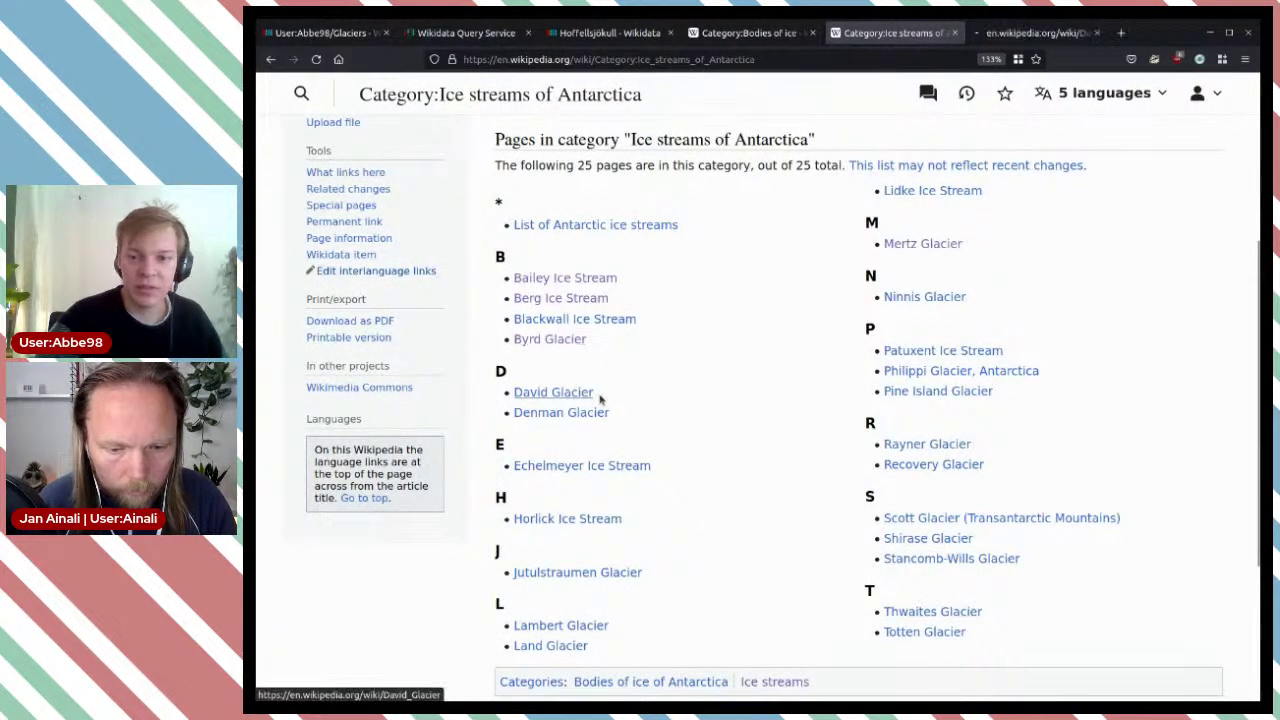
left_click(1007, 33)
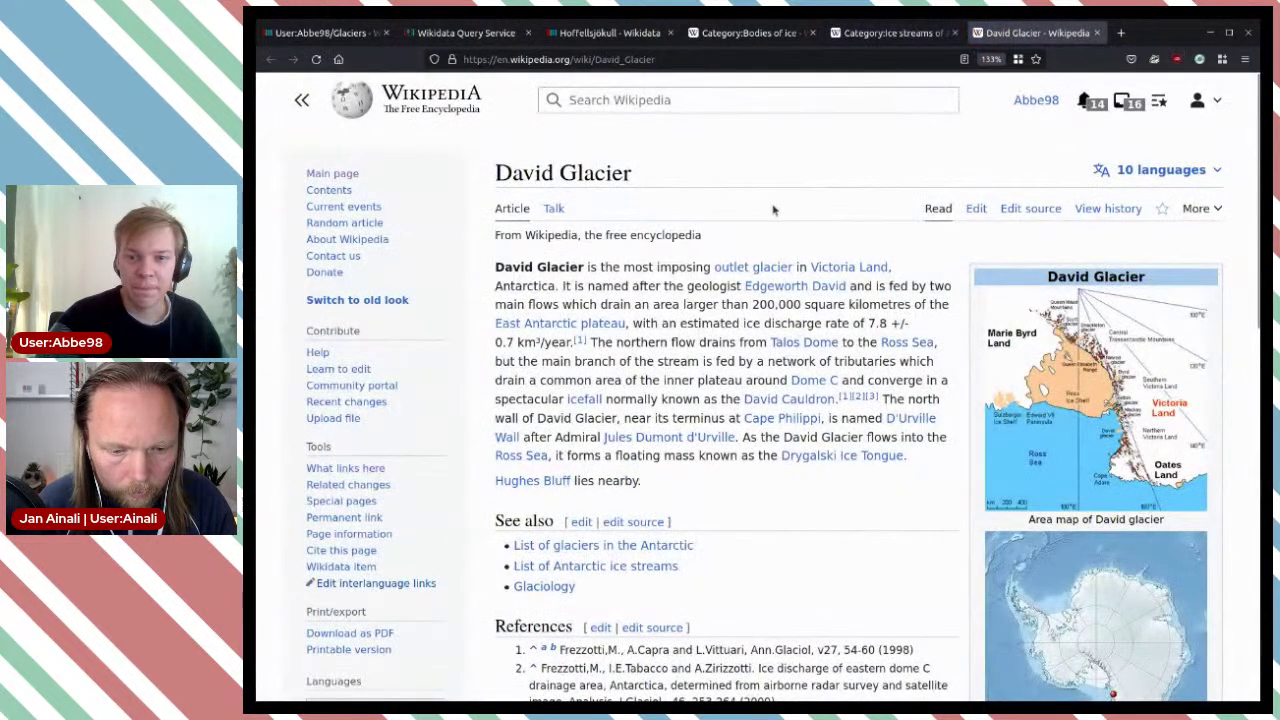
mouse_move(735, 268)
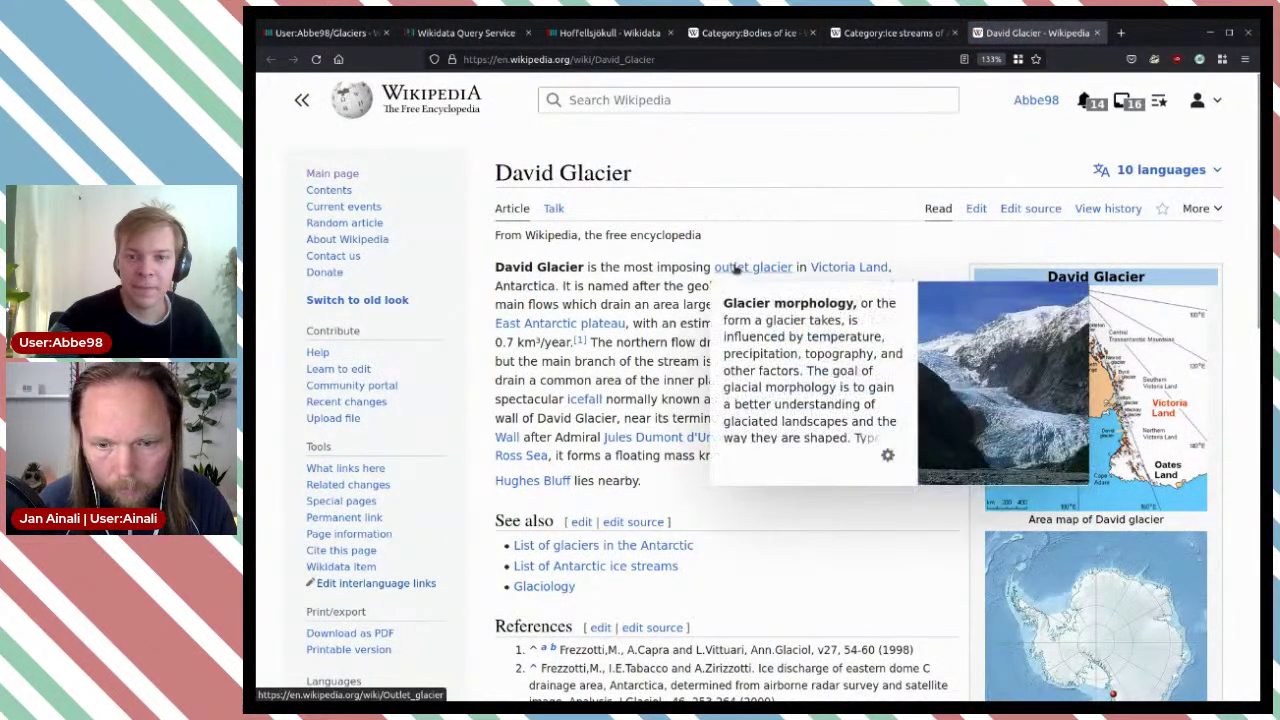
scroll(707, 200, "down", 2)
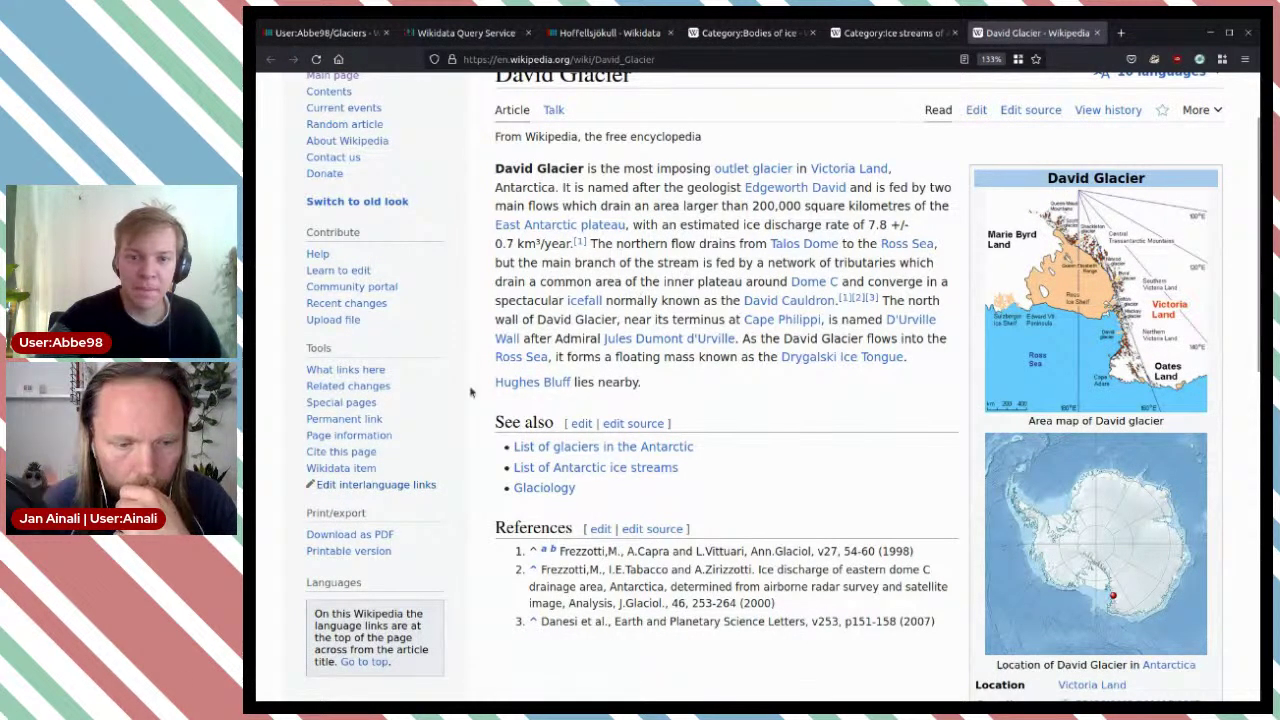
left_click(343, 467)
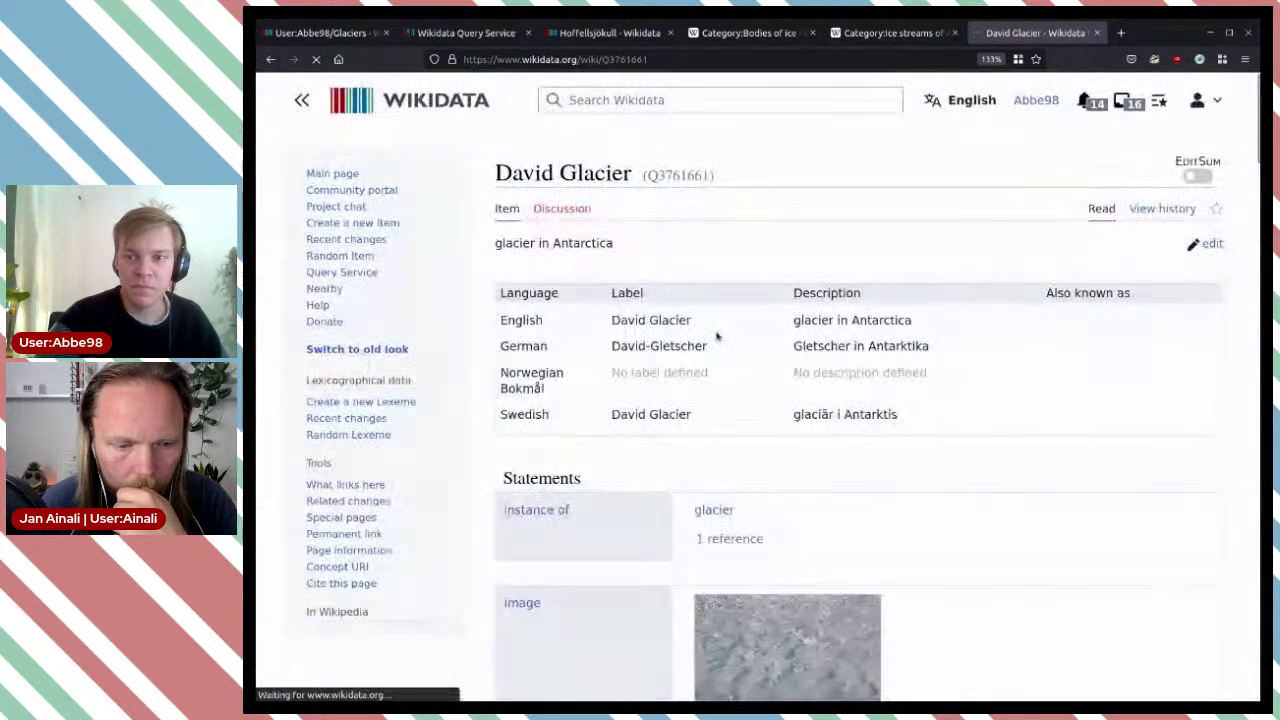
scroll(729, 321, "down", 3)
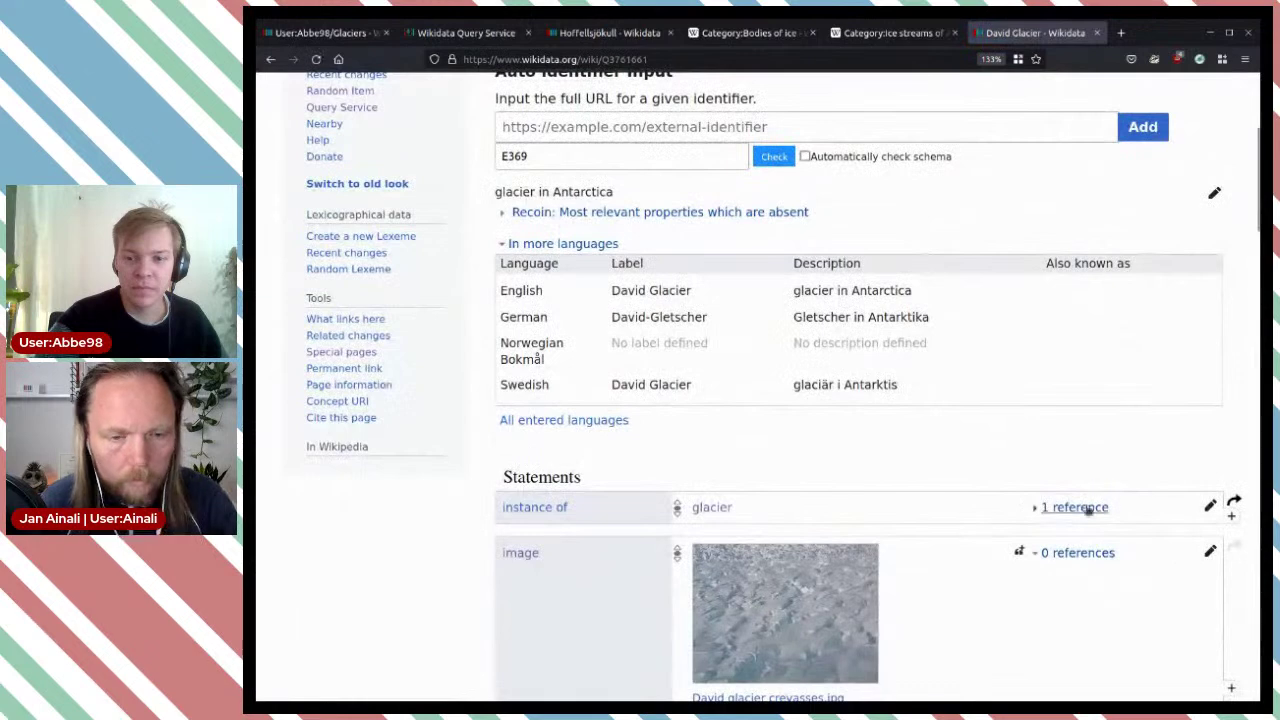
scroll(1088, 503, "down", 3)
Step: Remove the English Wikipedia reference from David Glacier's instance of statement, change the value to ice stream, and publish the edit
left_click(1092, 311)
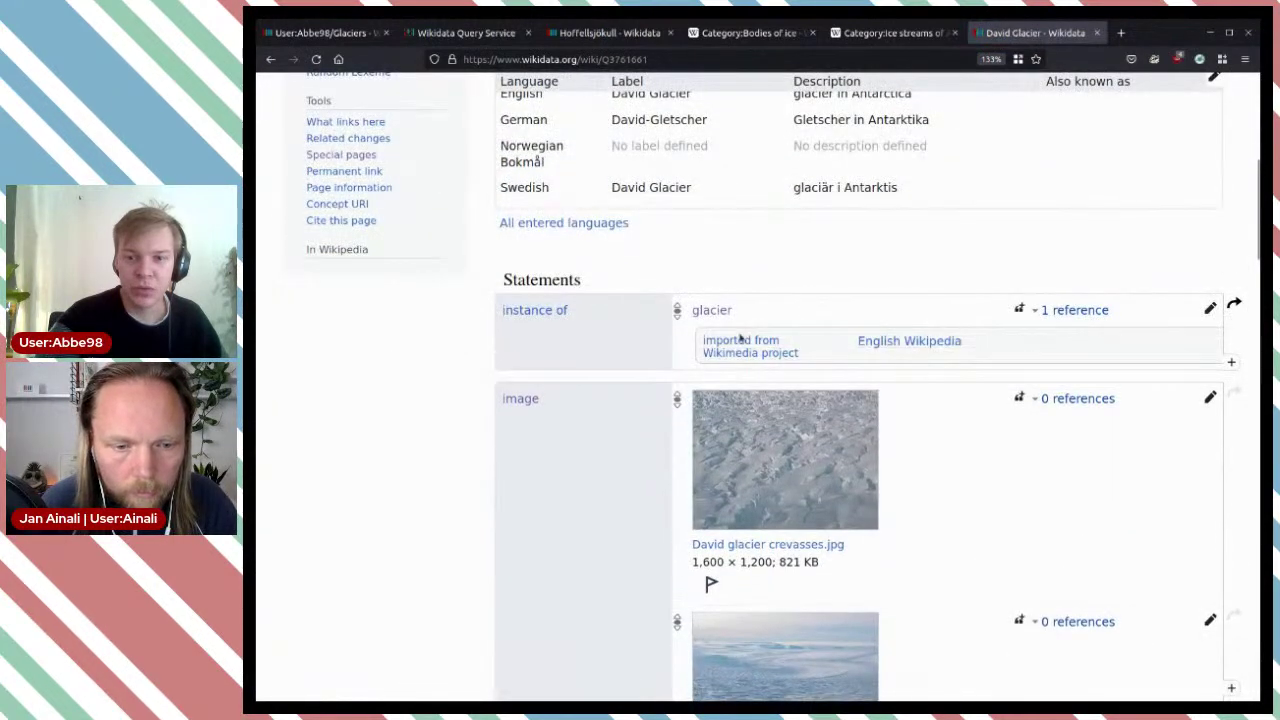
left_click(1207, 311)
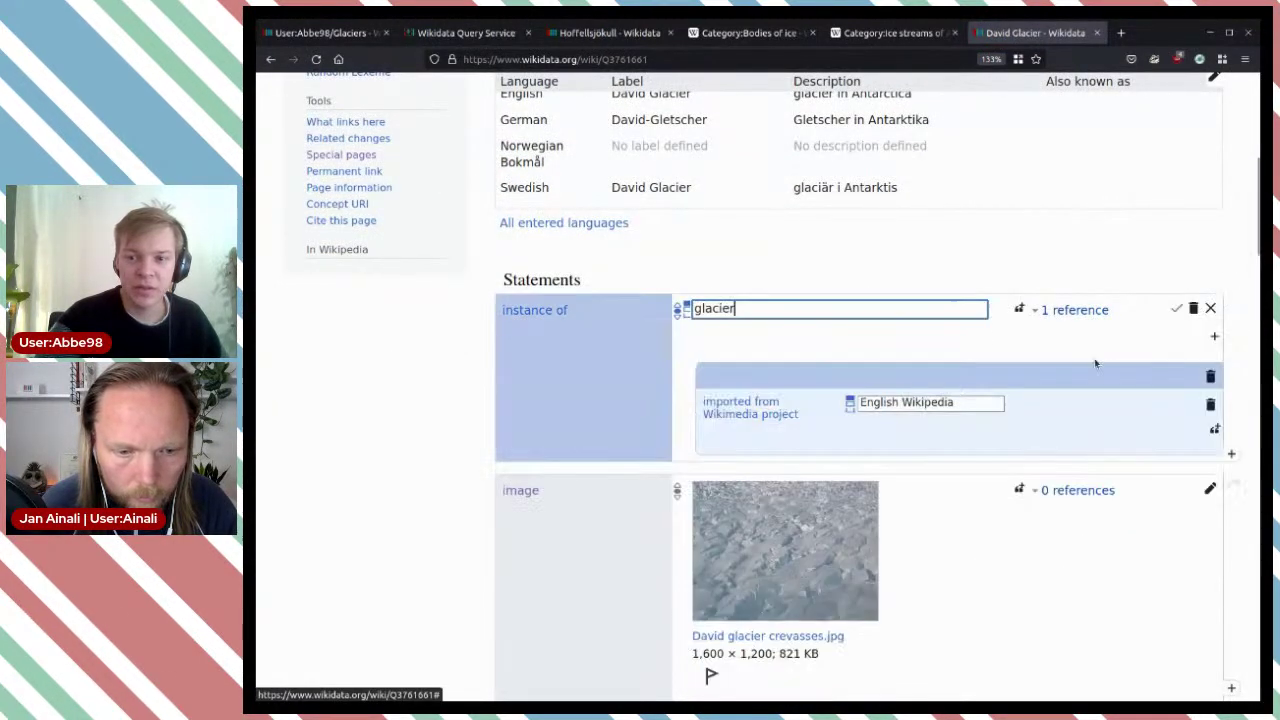
left_click(1209, 375)
double_click(820, 309)
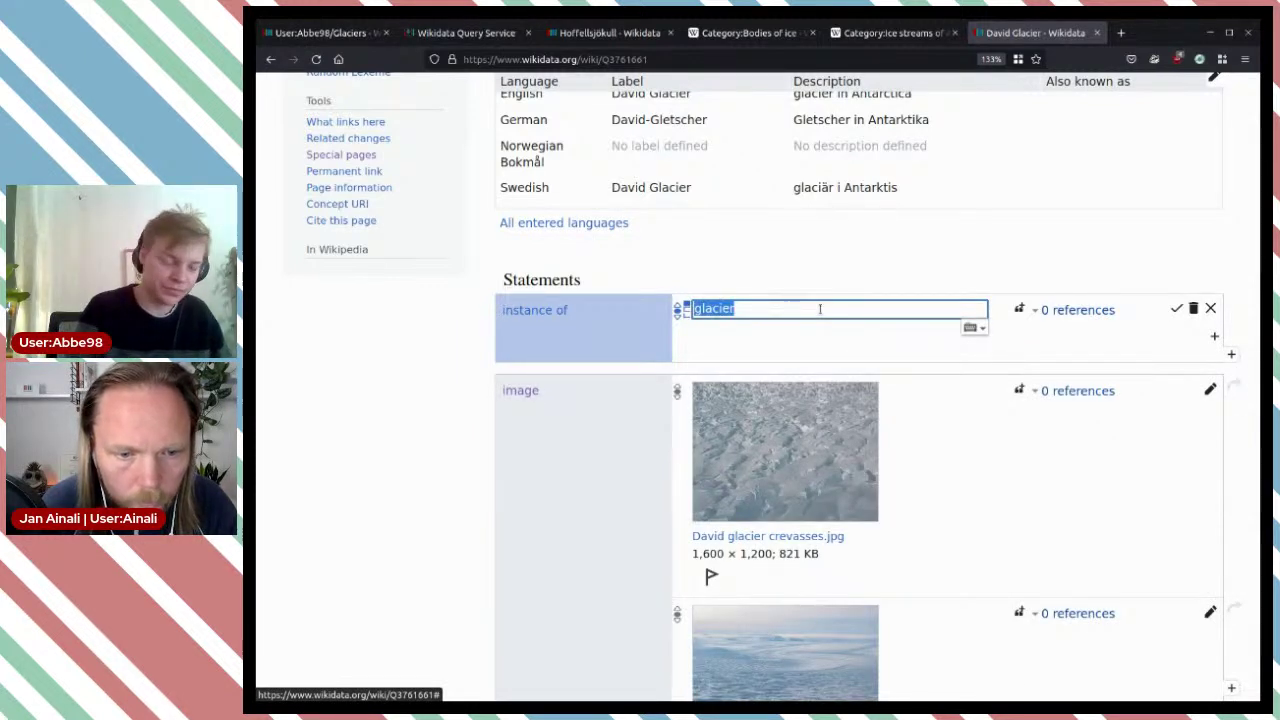
key("BackSpace")
type("ice ")
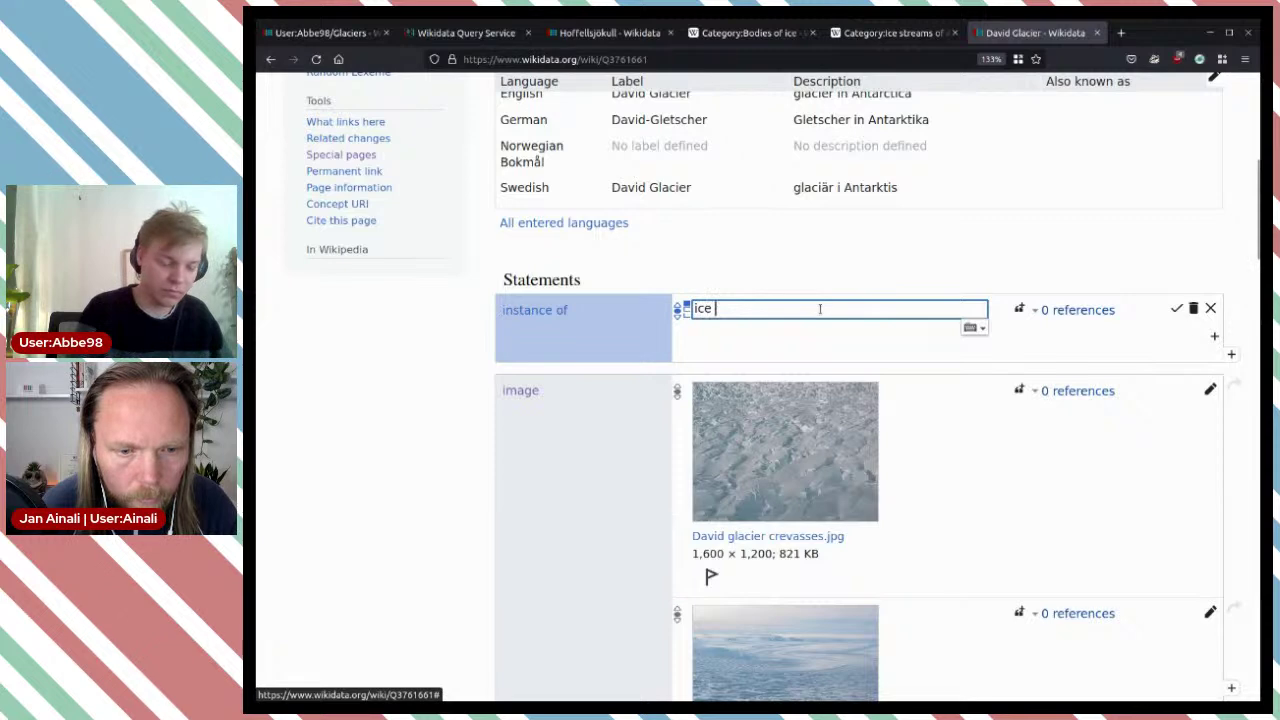
type("stream")
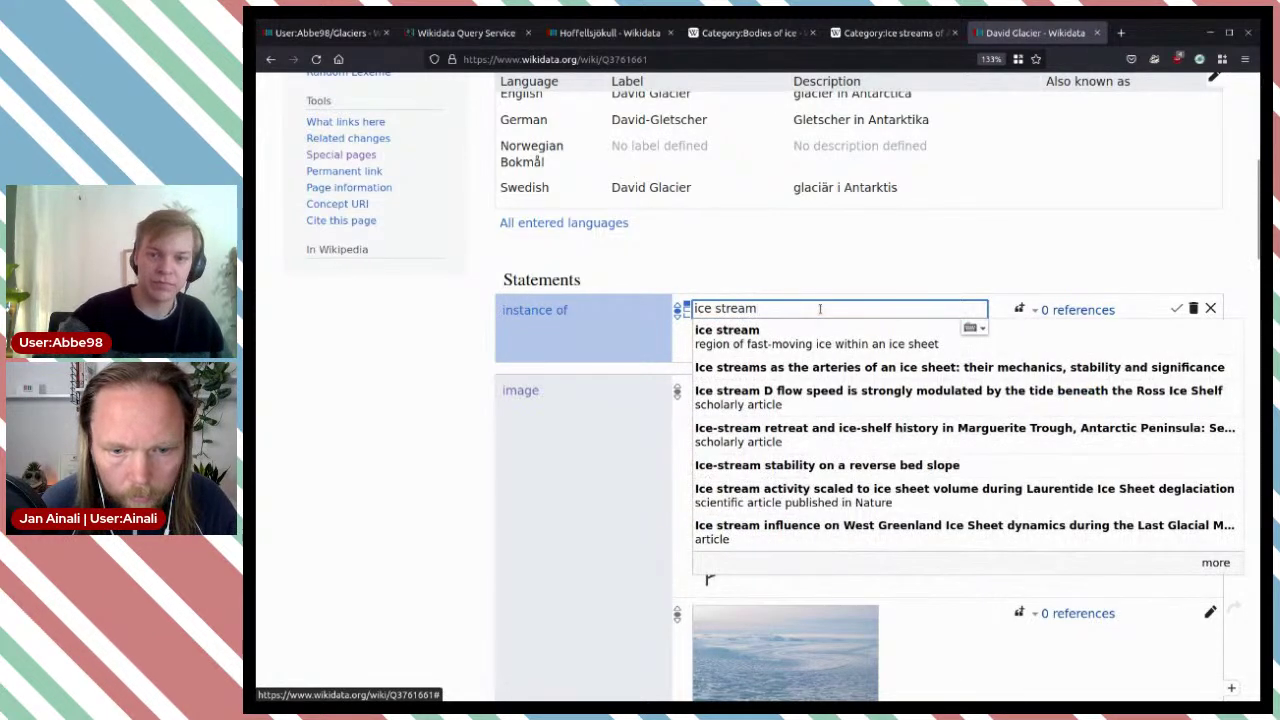
left_click(774, 334)
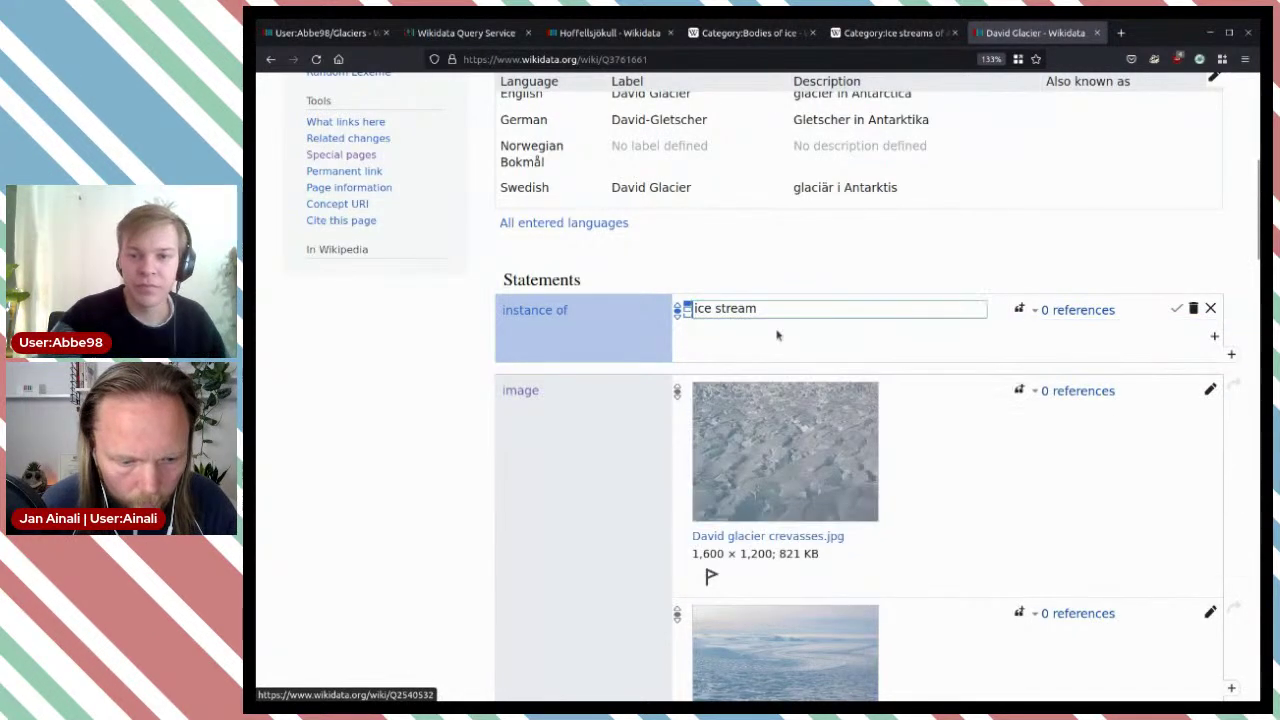
left_click(1172, 308)
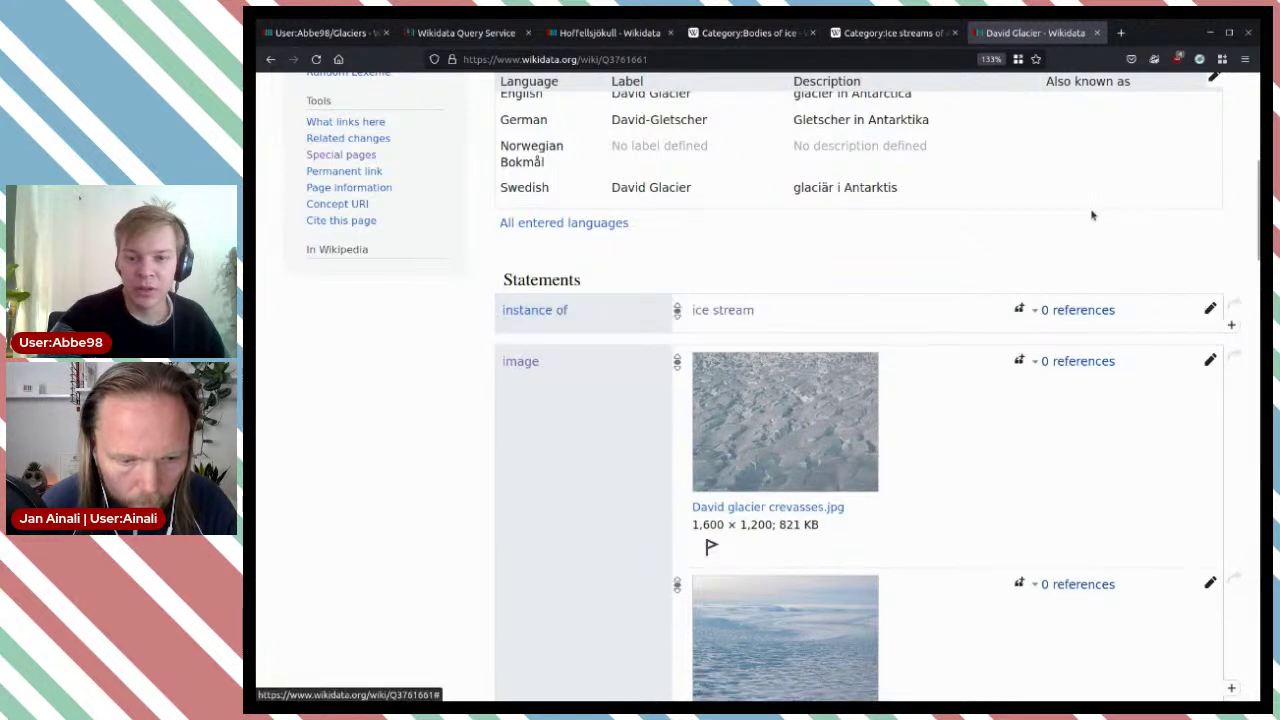
Step: Enlarge the David glacier crevasses.jpg image and examine its description, licensing, and categories on its Wikimedia Commons file page
scroll(1090, 213, "down", 4)
scroll(1046, 263, "up", 2)
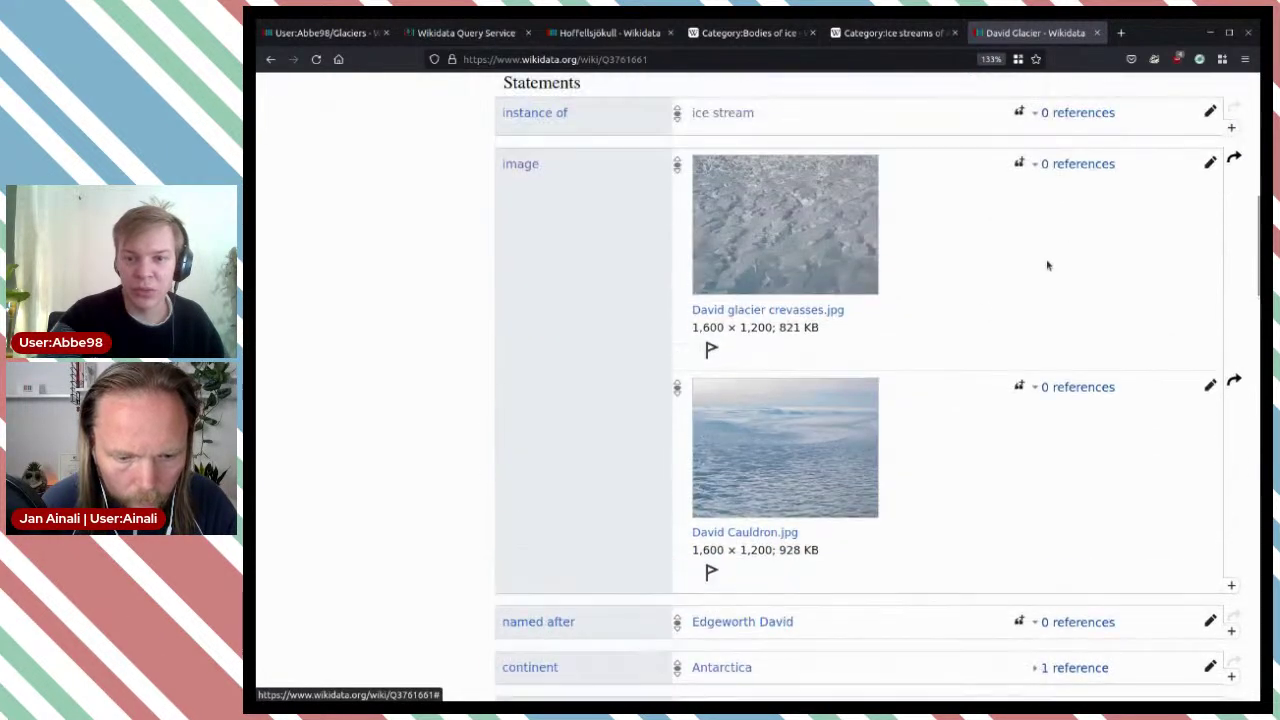
left_click(825, 260)
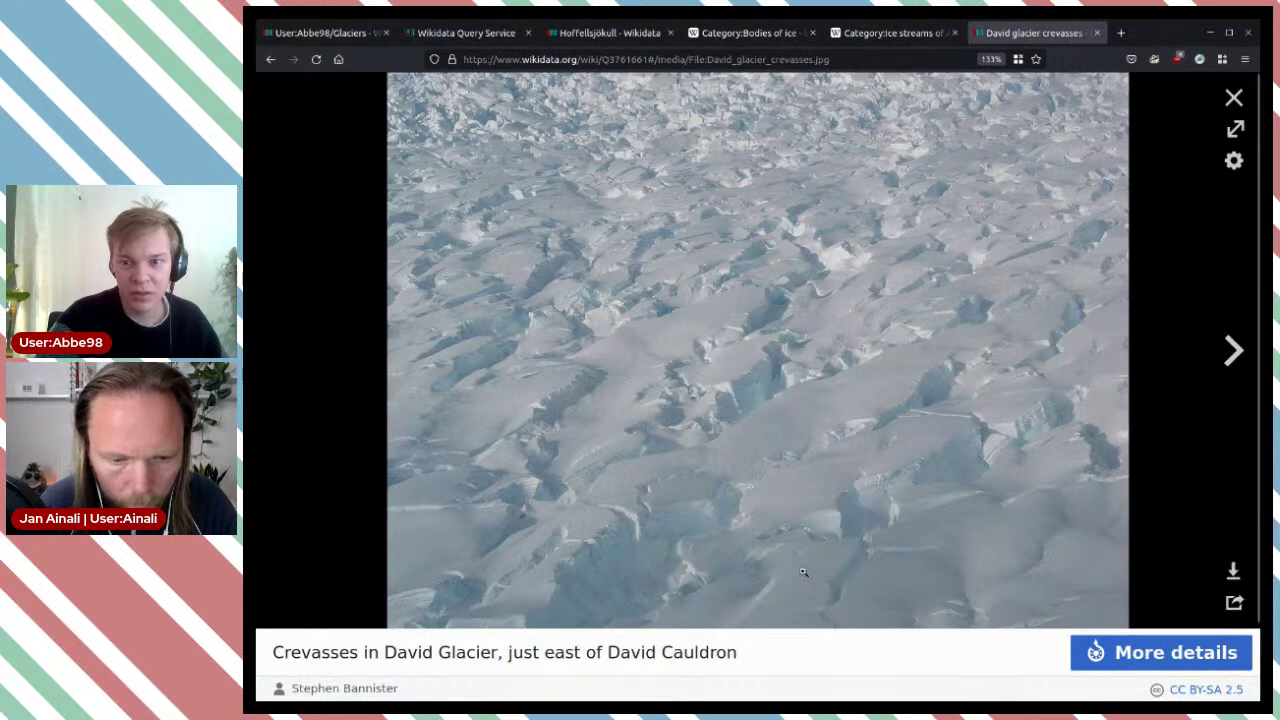
scroll(803, 560, "down", 1)
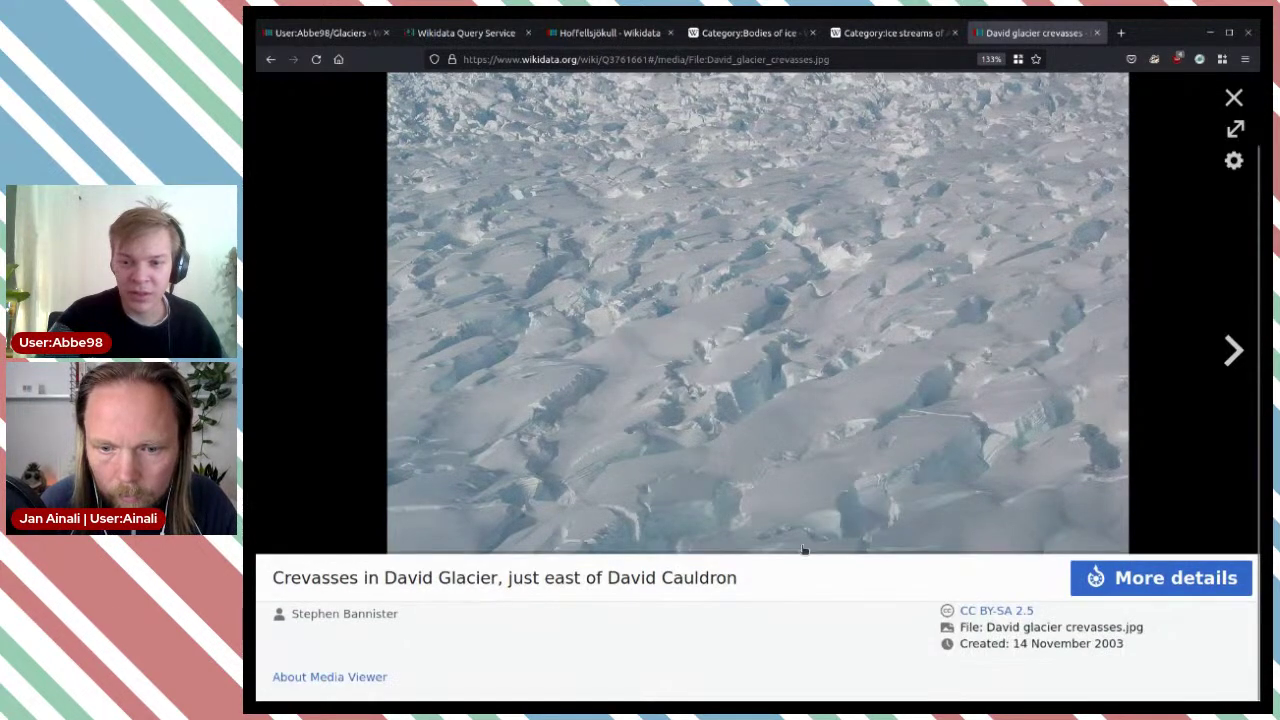
left_click(1212, 578)
scroll(954, 330, "down", 5)
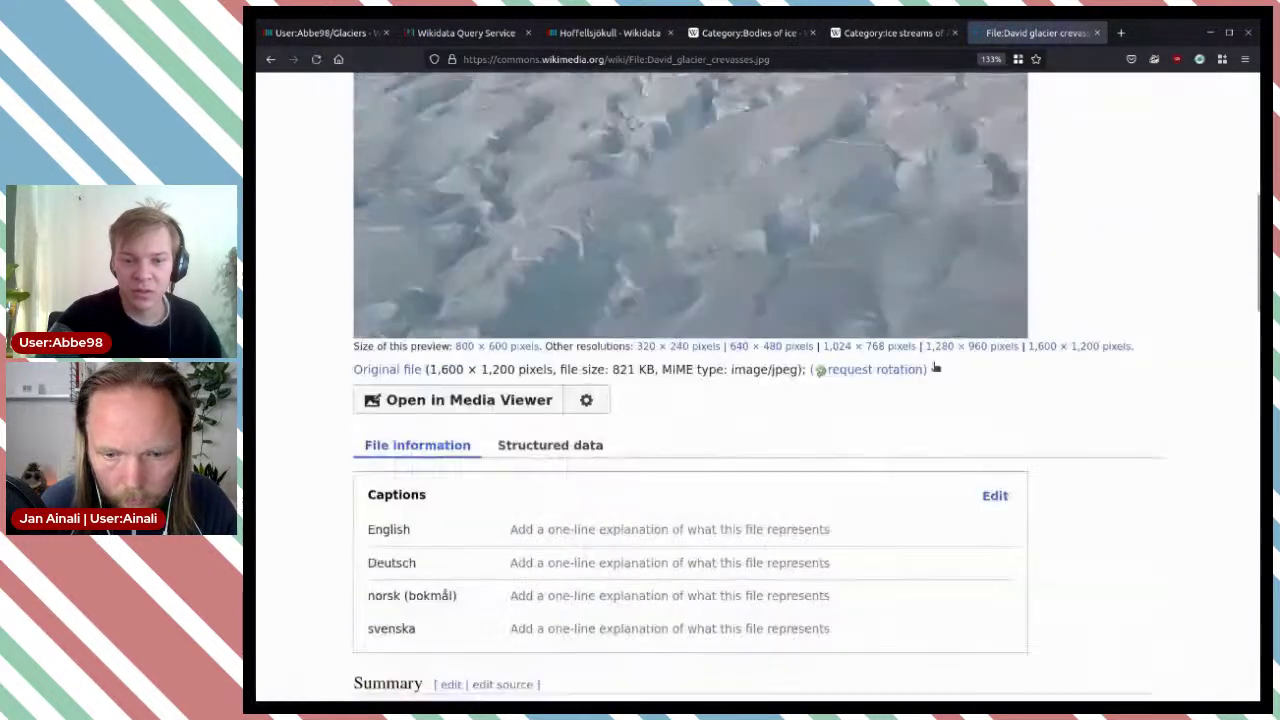
scroll(913, 409, "down", 3)
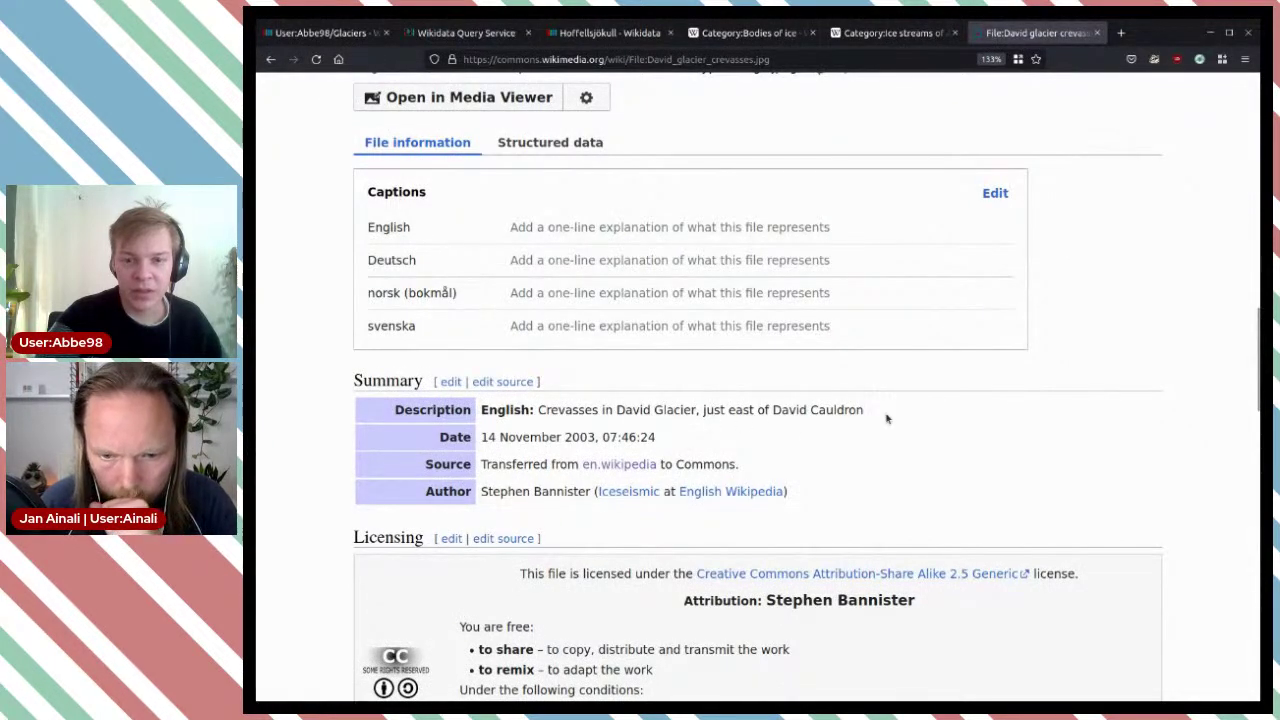
scroll(886, 419, "down", 5)
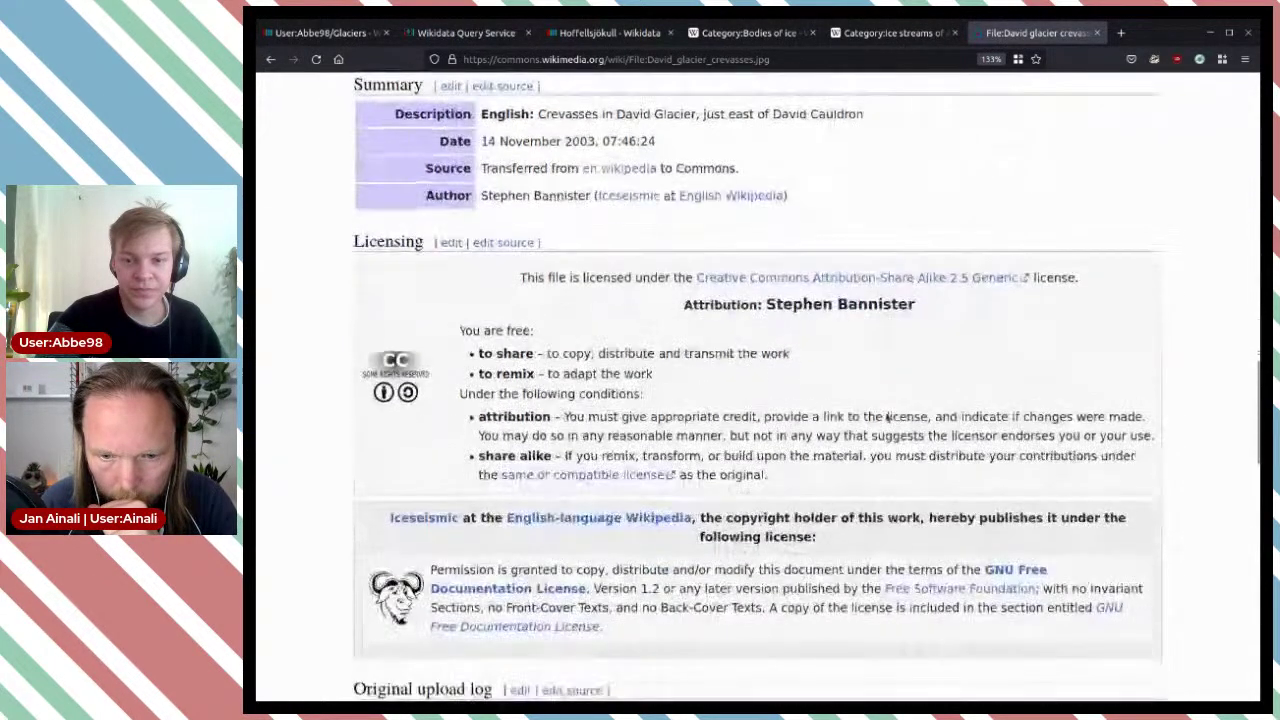
scroll(886, 419, "up", 10)
scroll(886, 419, "up", 5)
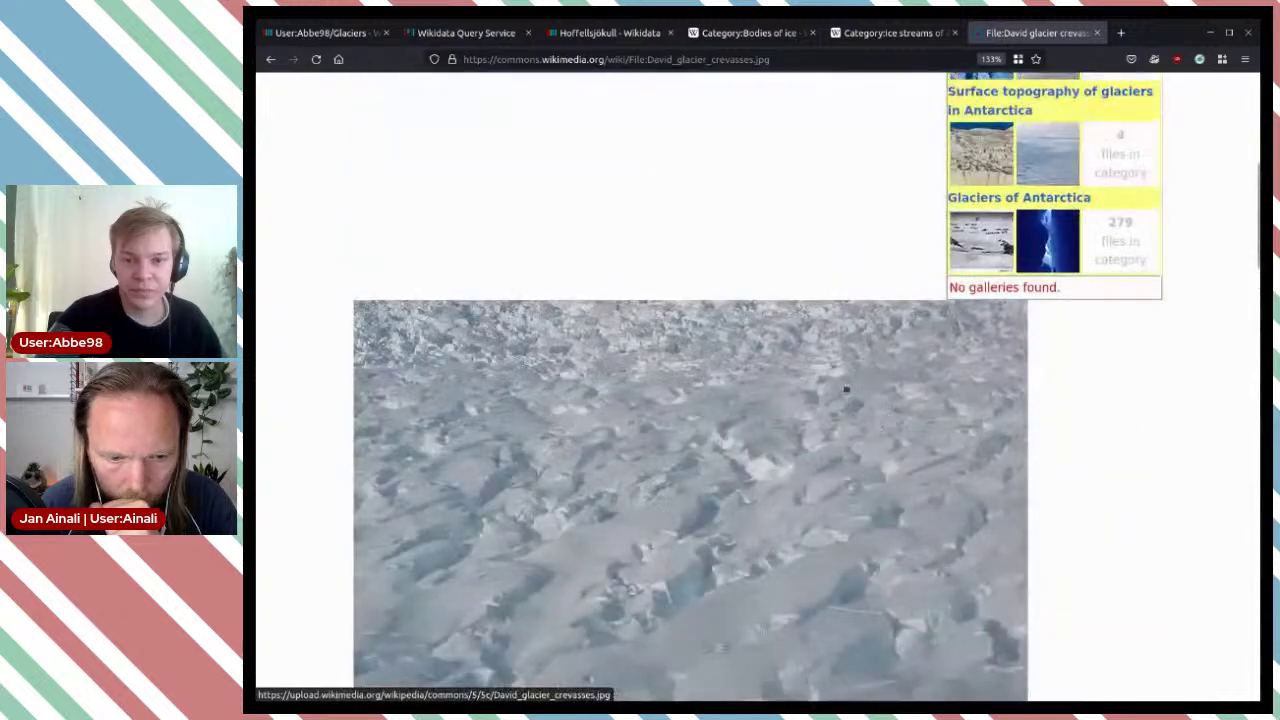
Step: Return to the enlarged crevasses image, view the David Cauldron.jpg image after it, and close the viewer
left_click(269, 60)
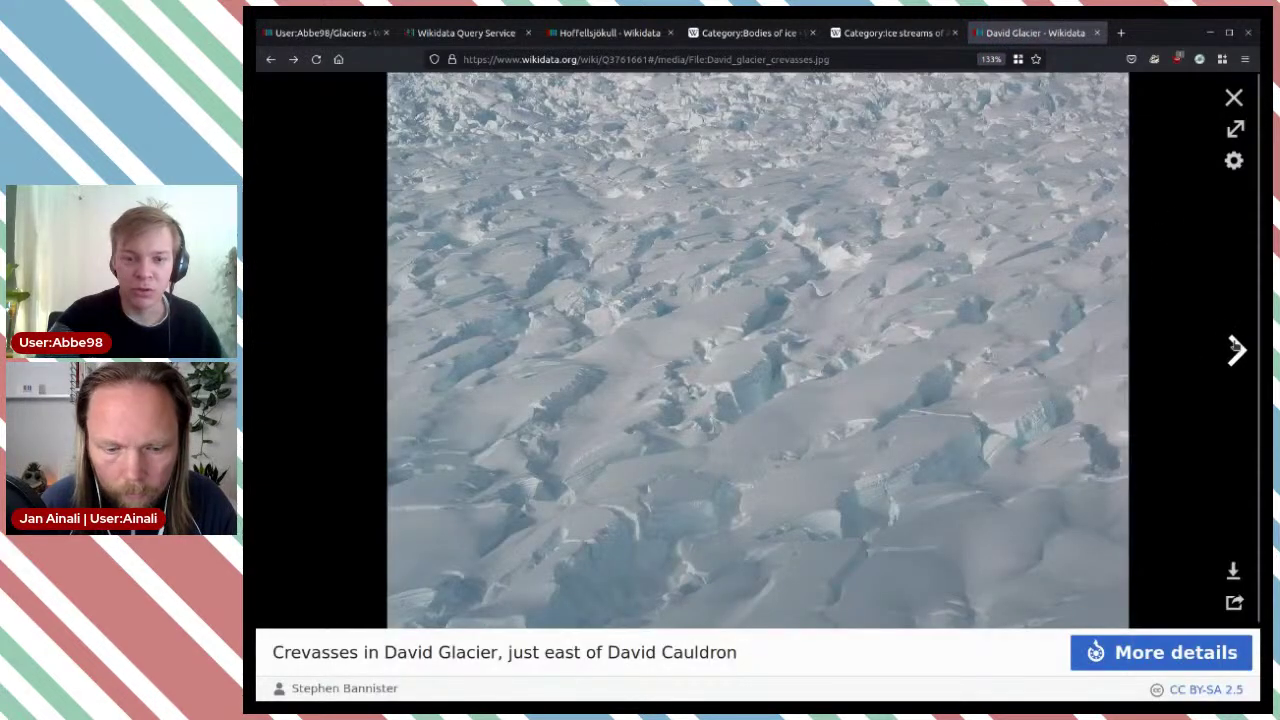
left_click(1234, 349)
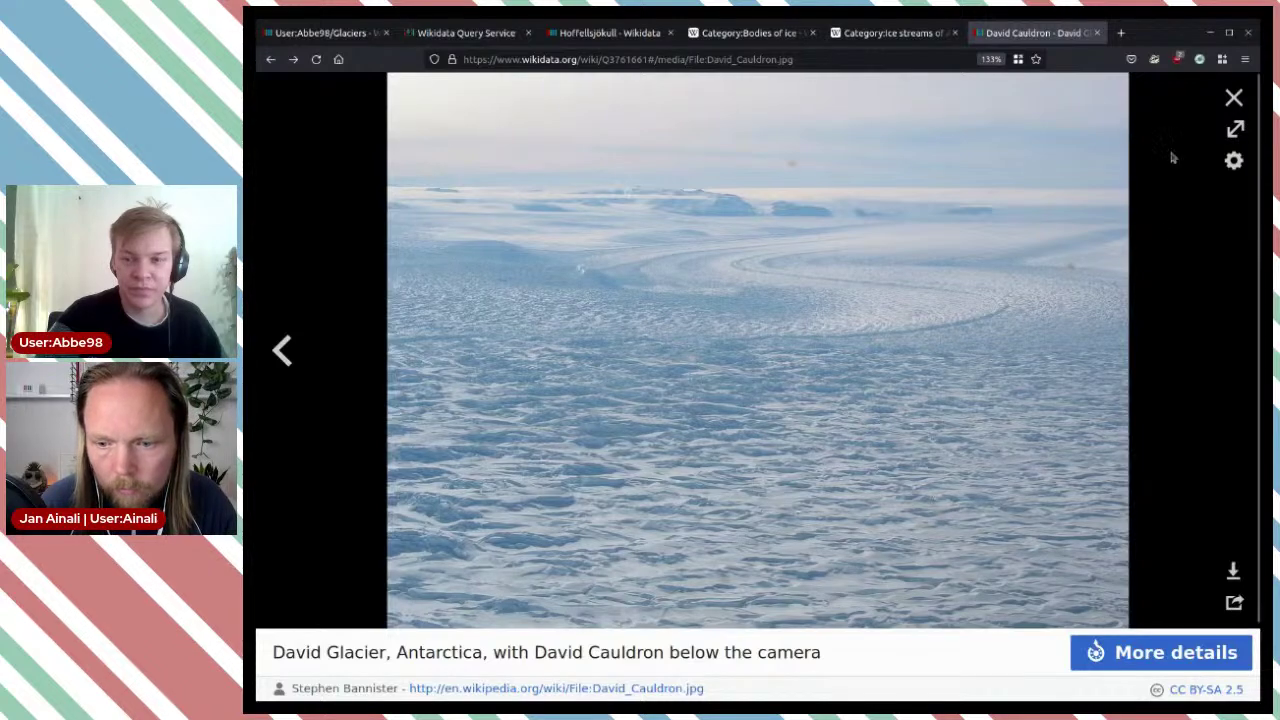
left_click(1235, 100)
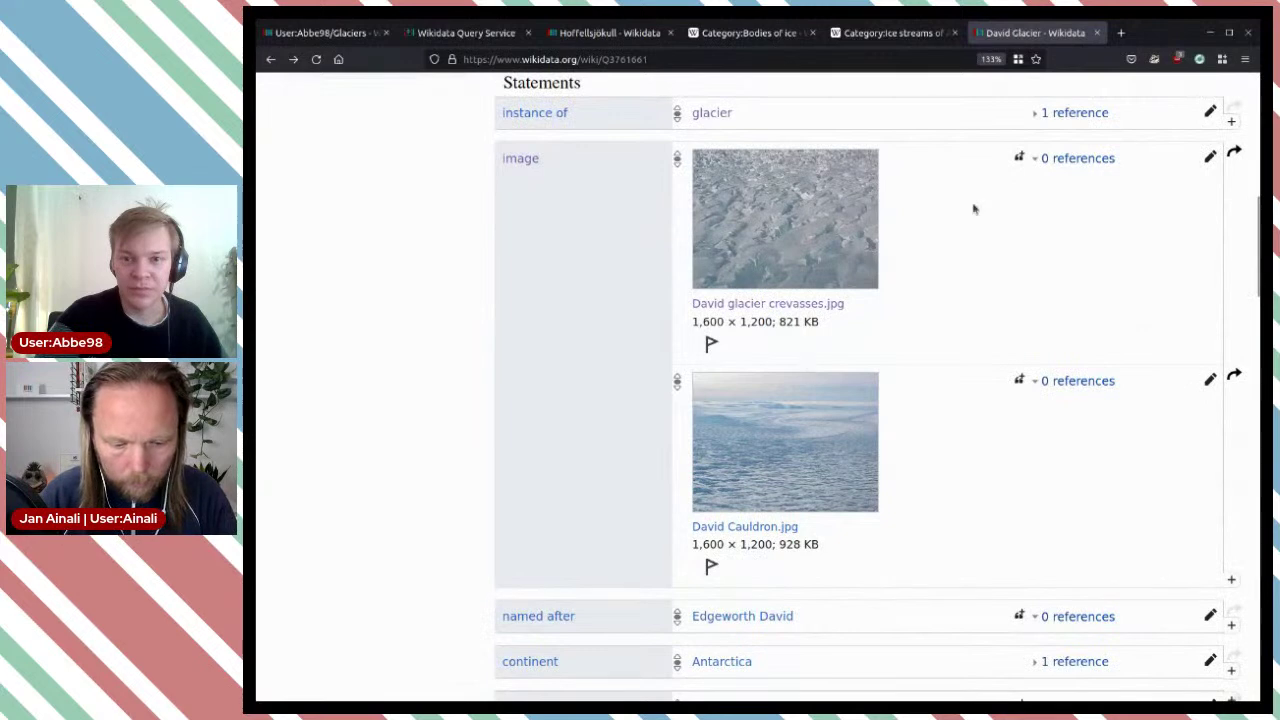
Step: Delete the David glacier crevasses.jpg image value from the David Glacier item and look through the remaining statements
left_click(1210, 157)
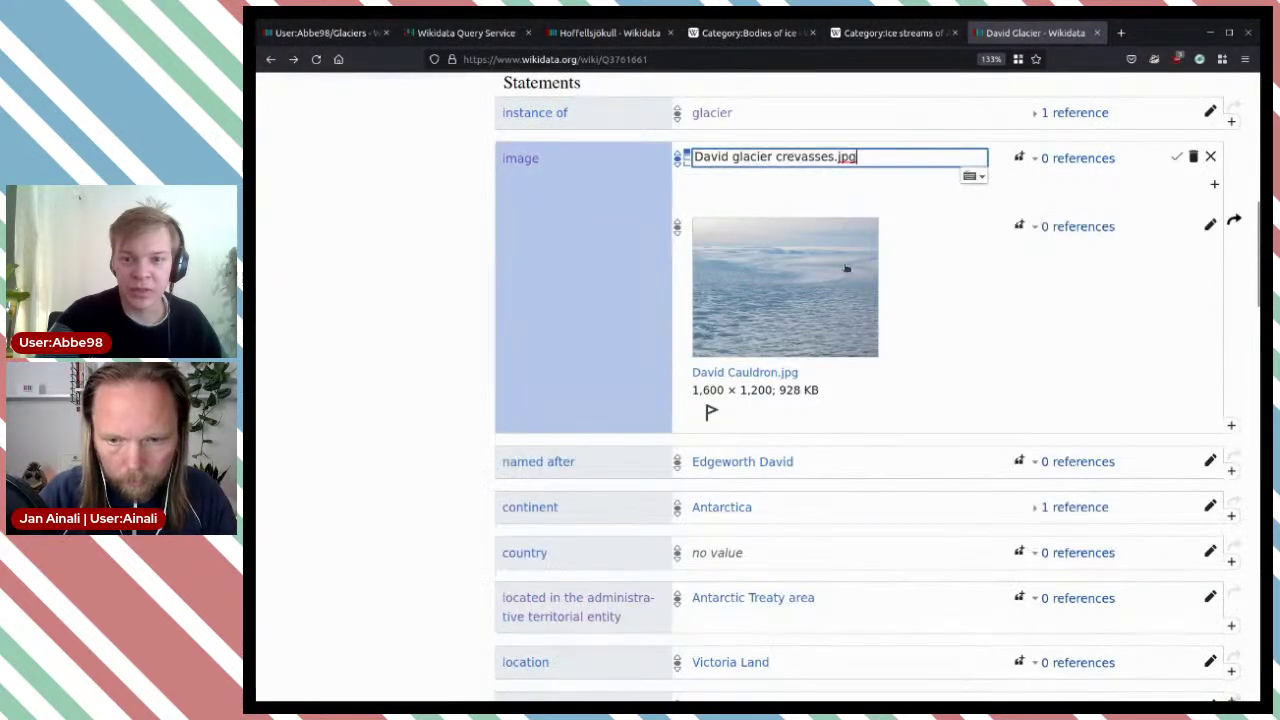
left_click(1193, 157)
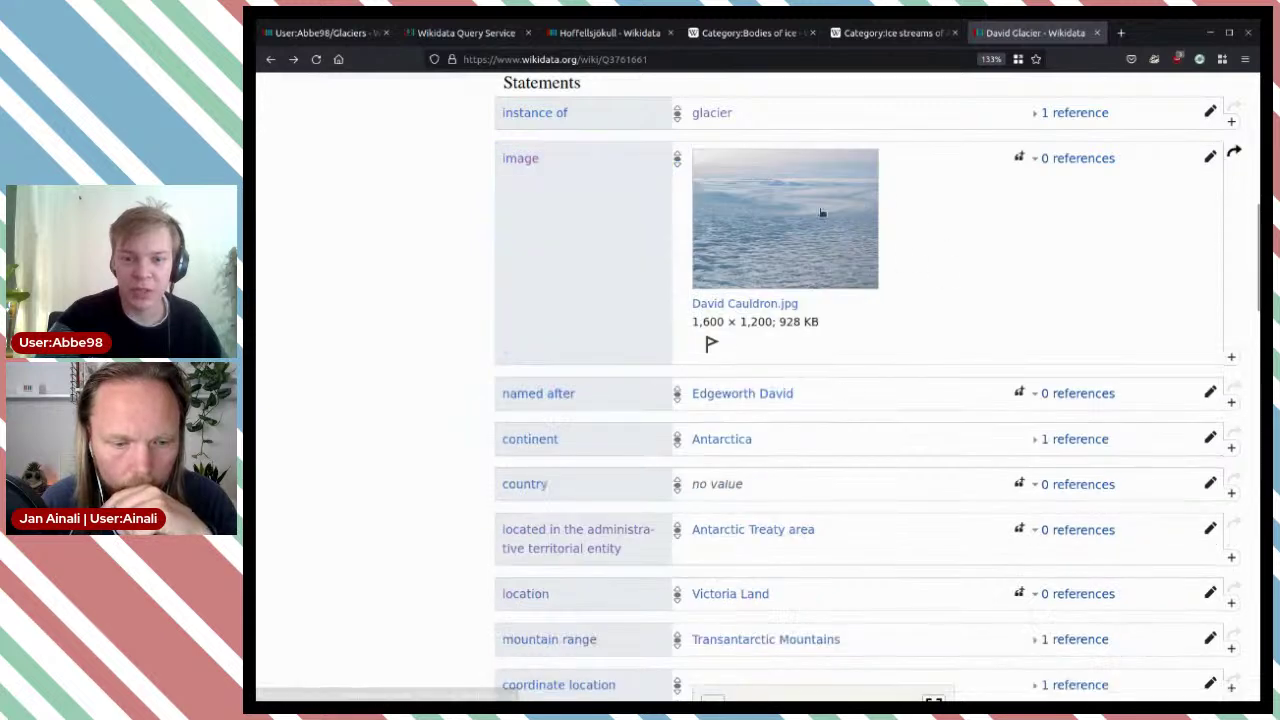
scroll(982, 285, "down", 1)
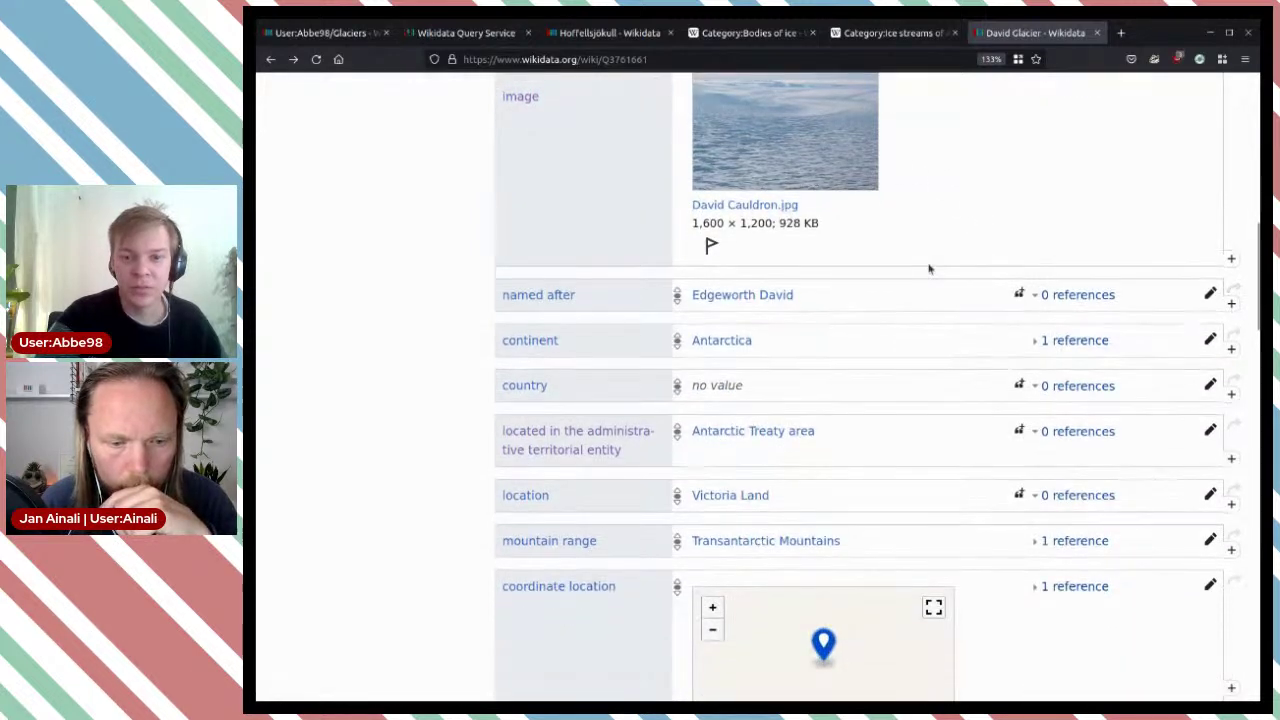
scroll(929, 268, "down", 2)
scroll(929, 268, "down", 3)
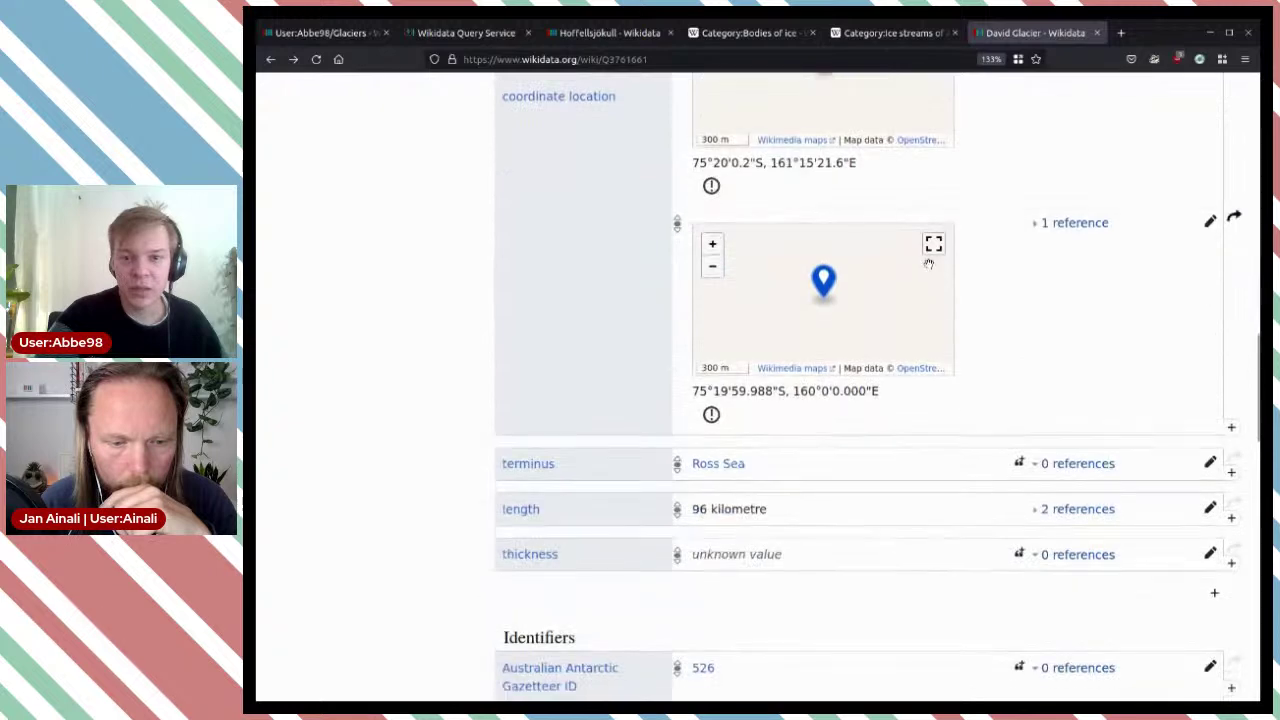
Step: Expand the references of both David Glacier coordinate location statements, check their import sources, and close the item
scroll(929, 264, "up", 2)
left_click(1072, 192)
left_click(1075, 464)
scroll(1050, 345, "down", 3)
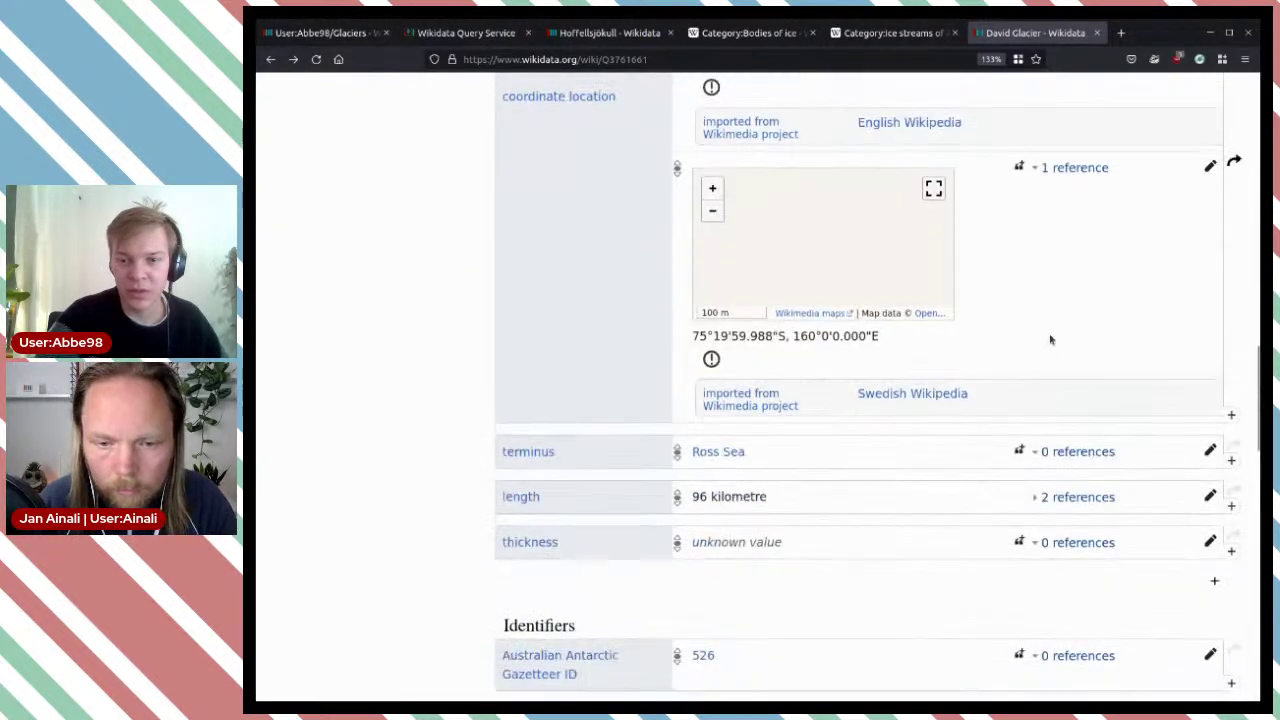
scroll(1057, 343, "up", 3)
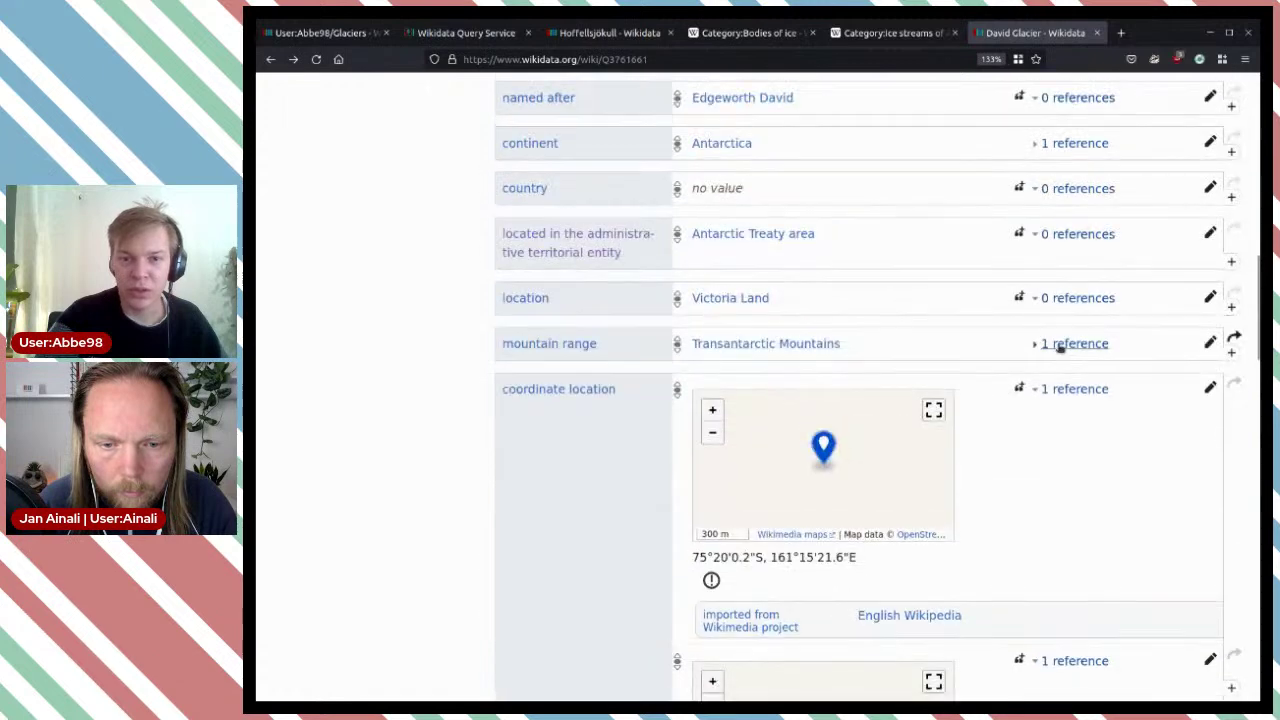
left_click(1097, 33)
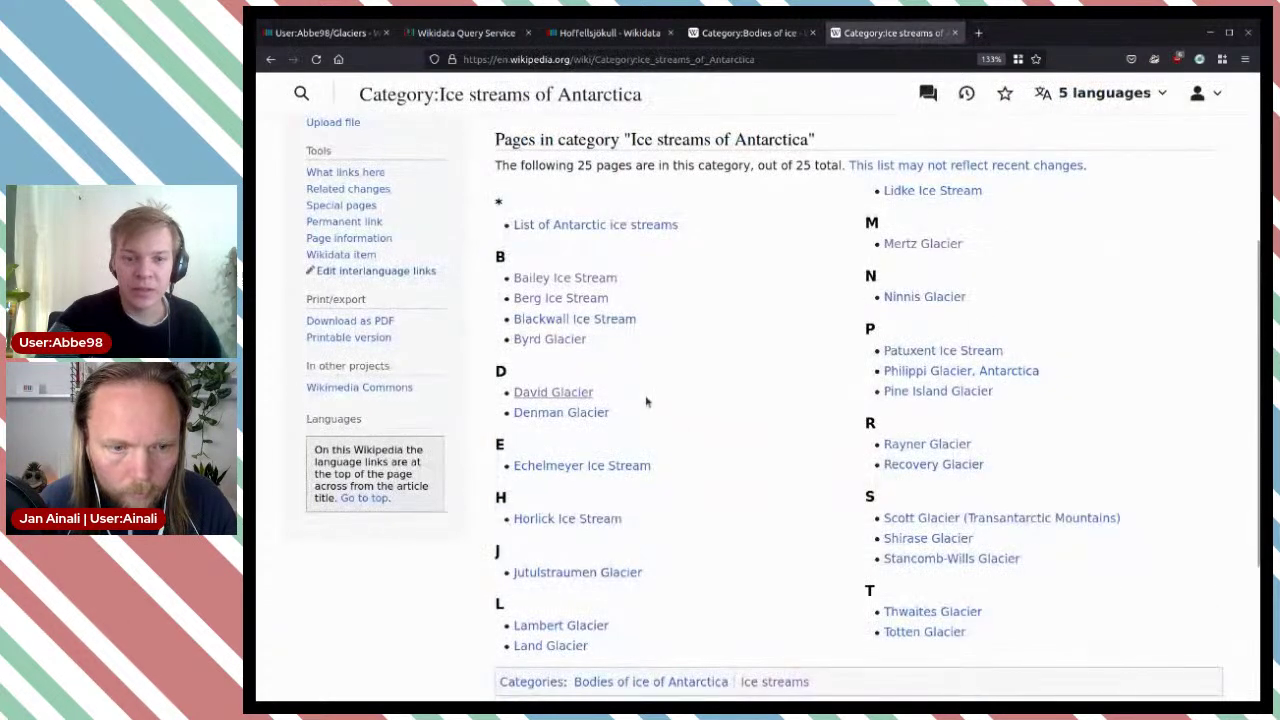
Step: Open the Denman Glacier article from the Ice streams of Antarctica category and examine its enlarged photo before returning to the article
middle_click(595, 414)
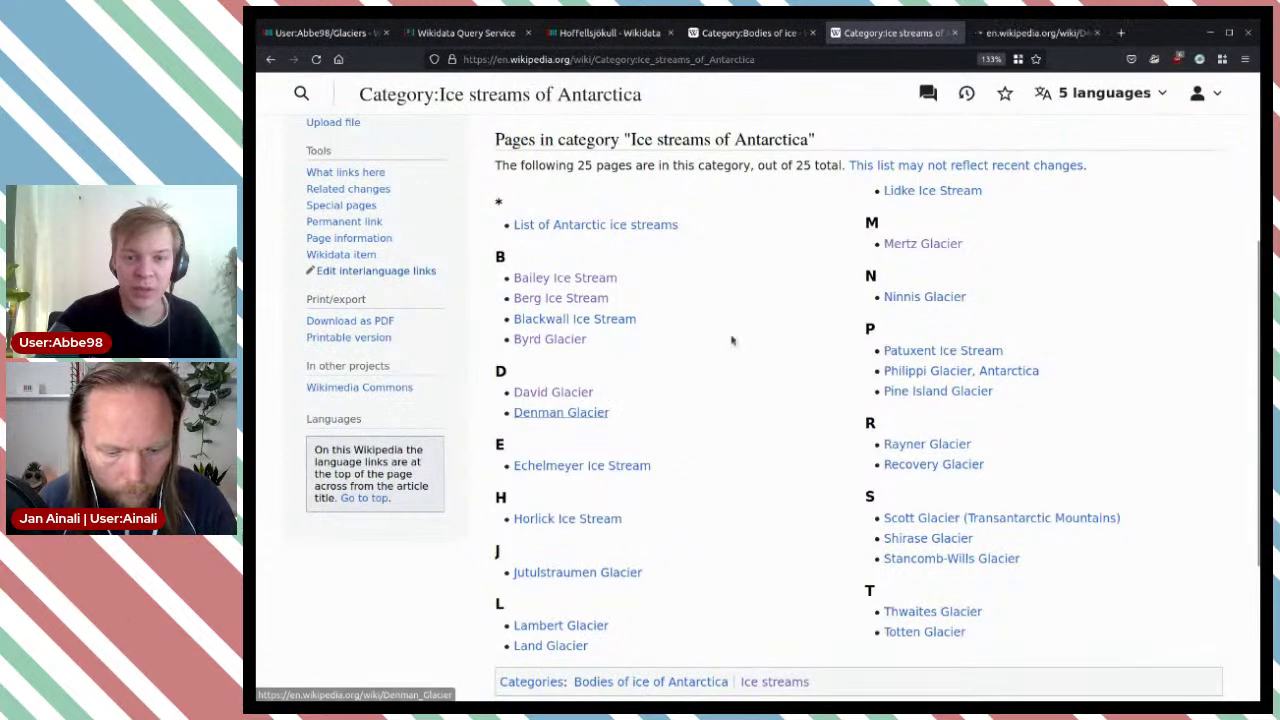
left_click(1027, 33)
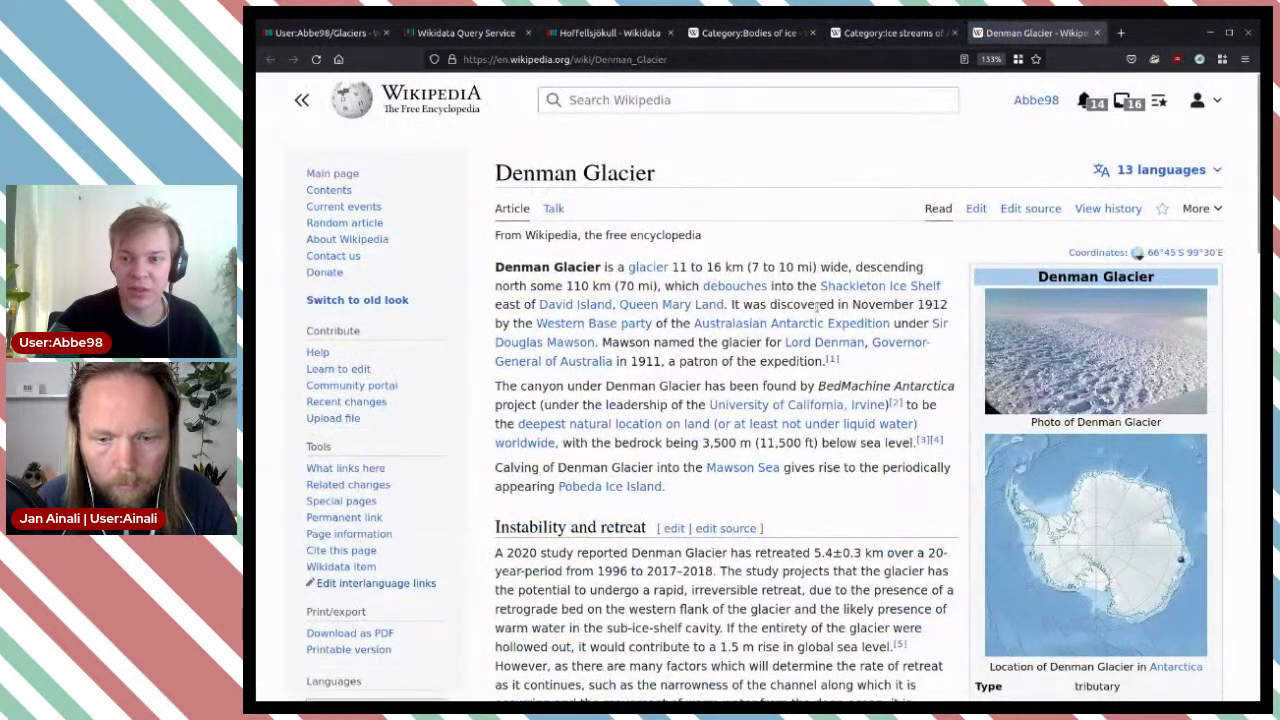
scroll(900, 300, "down", 2)
left_click(1094, 260)
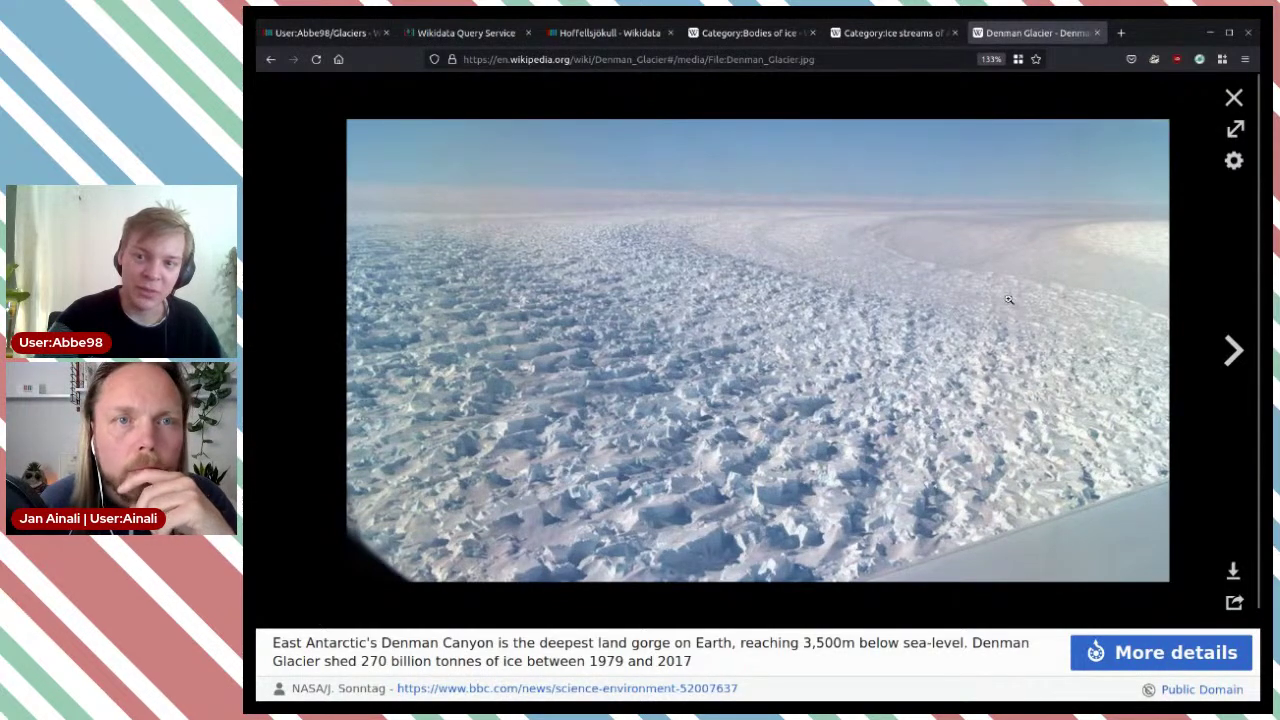
left_click(1234, 97)
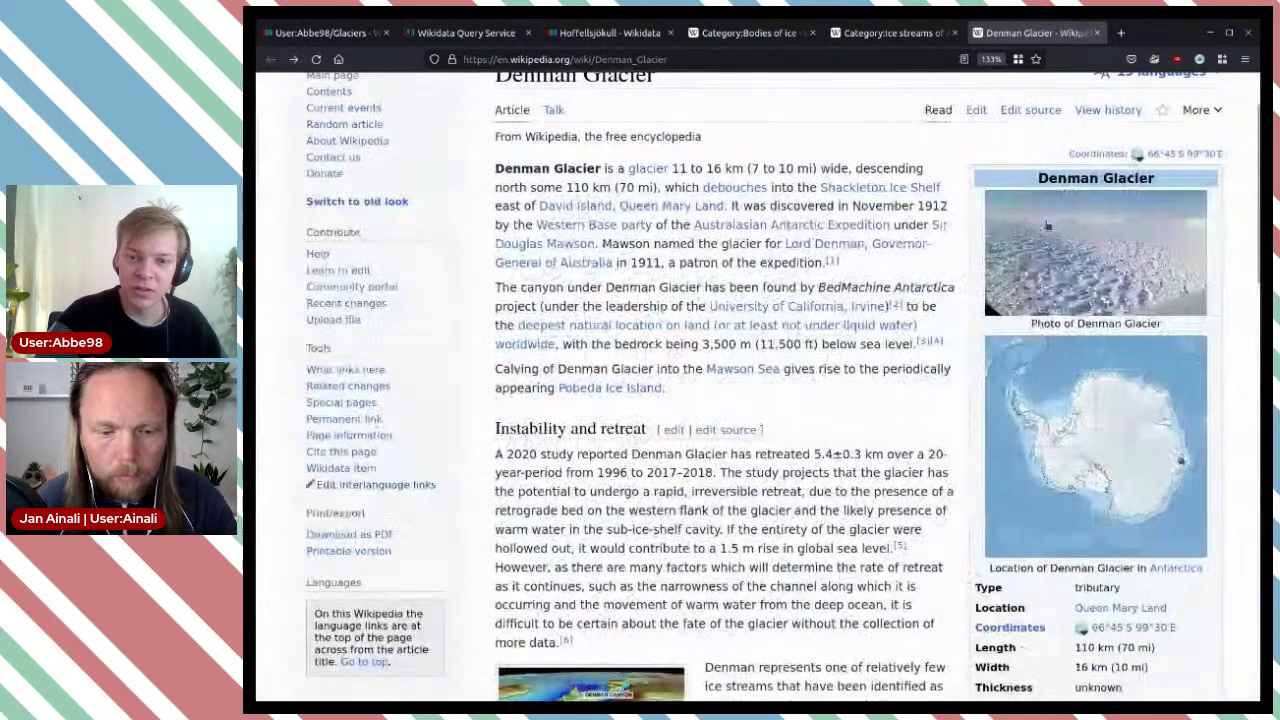
scroll(1138, 253, "up", 2)
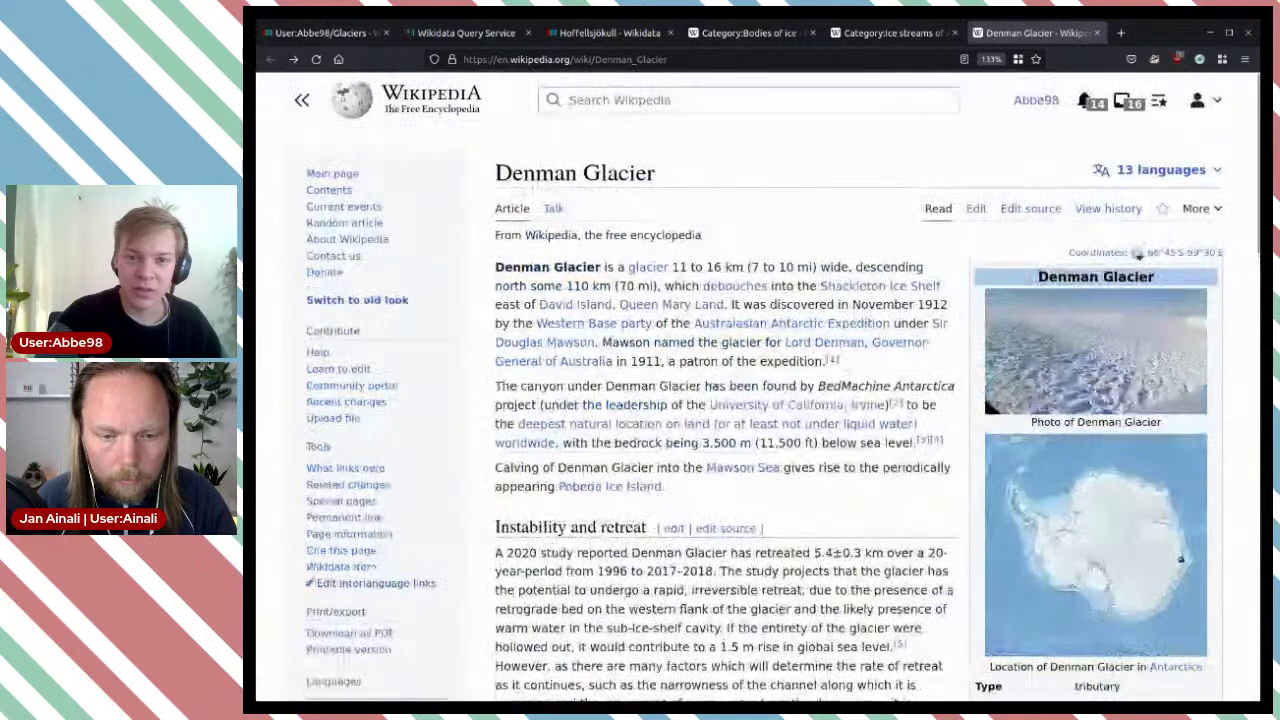
Step: Open Denman Glacier's Wikidata item and remove the English Wikipedia reference from its instance of statement
left_click(360, 566)
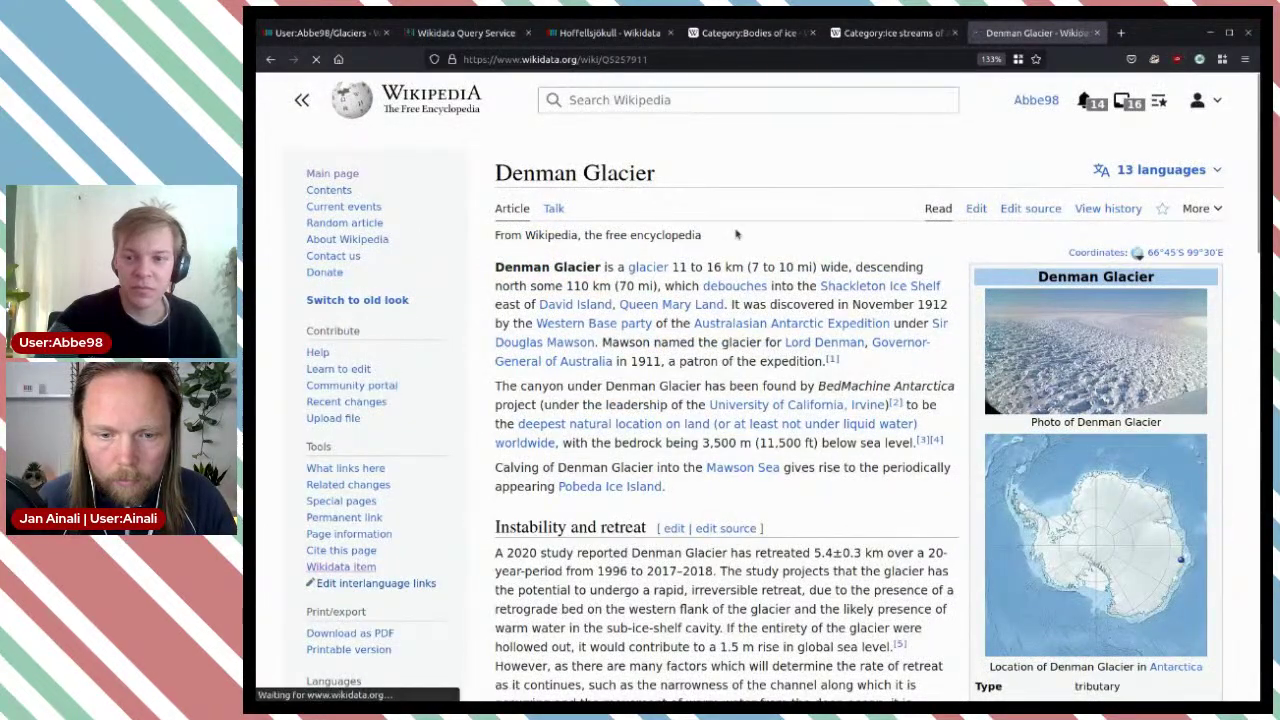
scroll(771, 315, "down", 2)
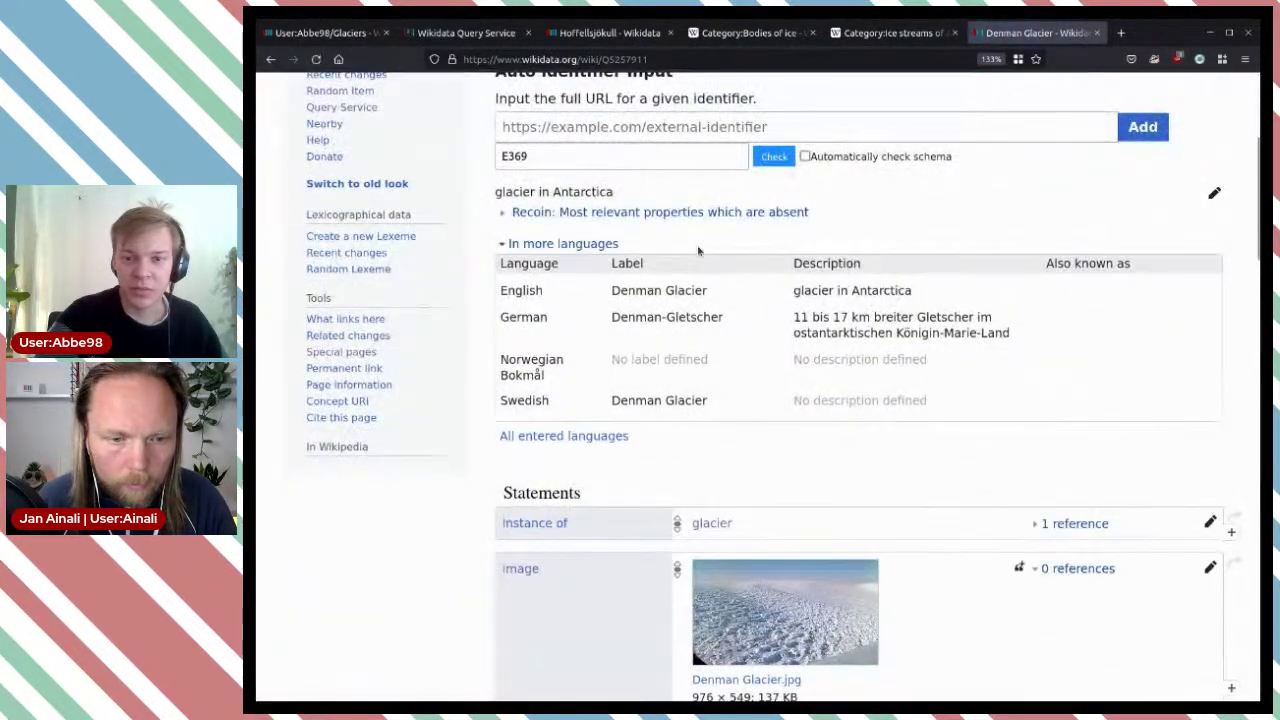
scroll(904, 425, "down", 3)
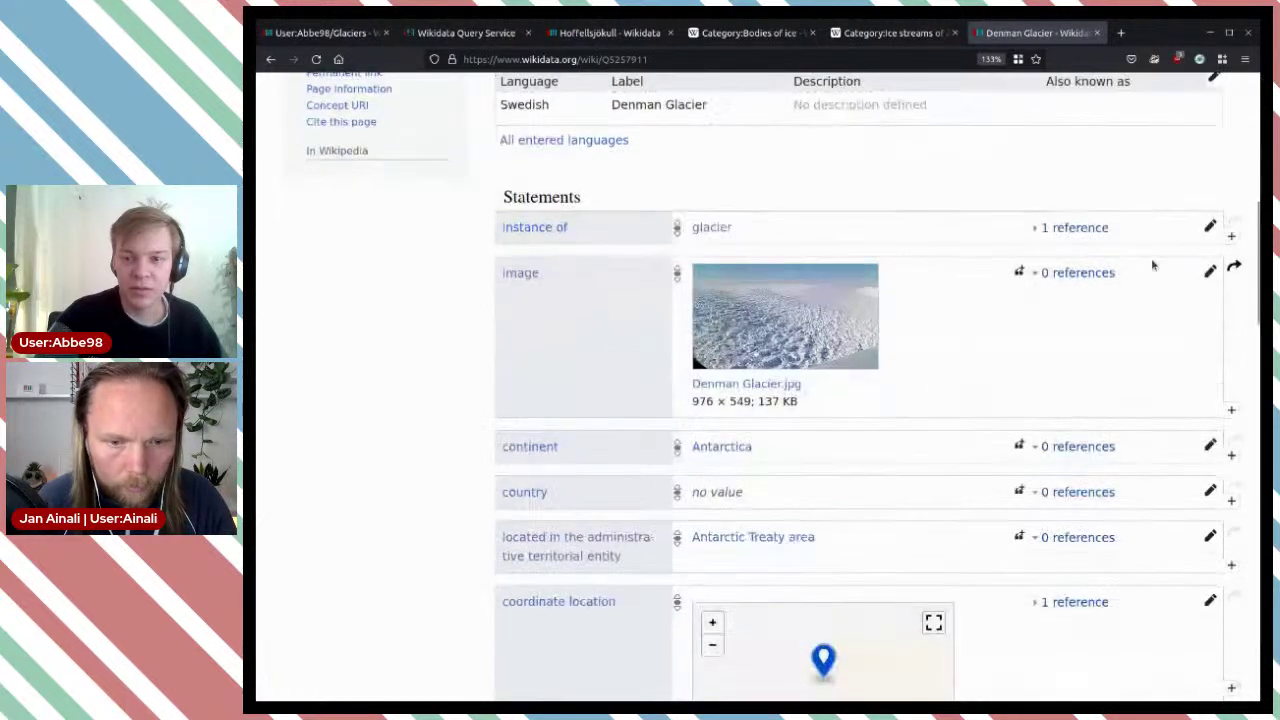
left_click(1210, 226)
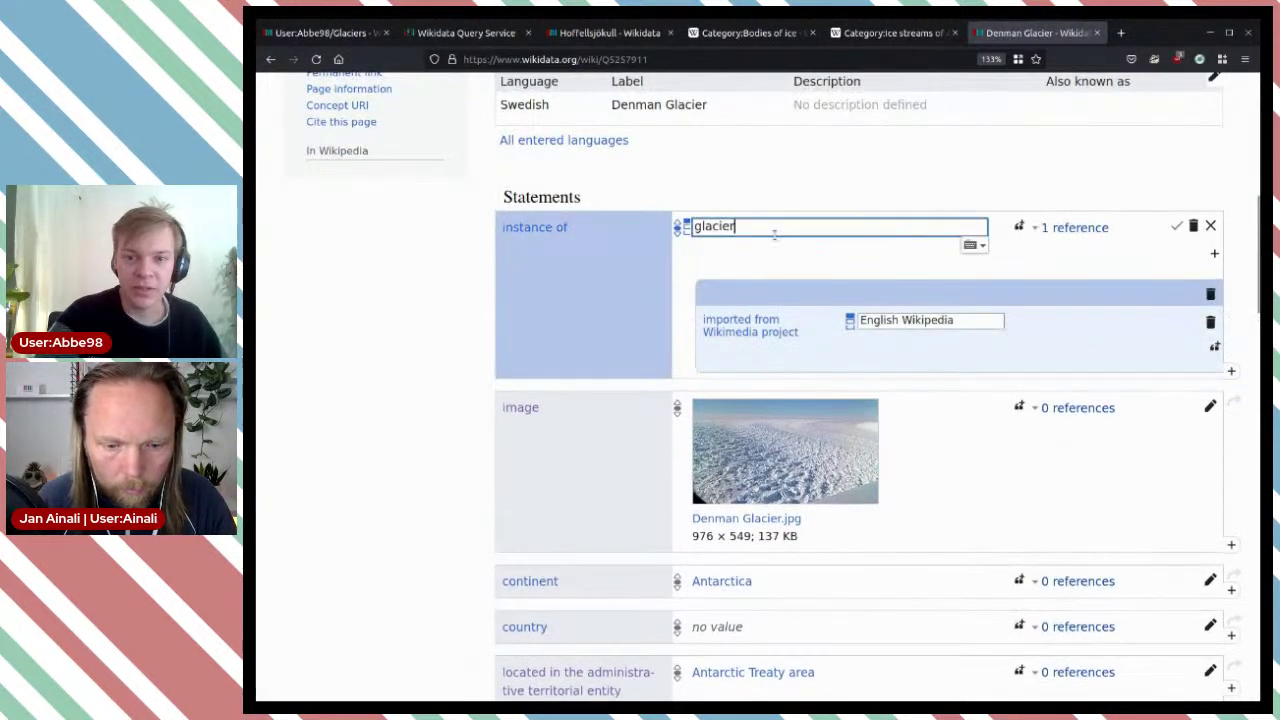
double_click(757, 225)
left_click(1209, 294)
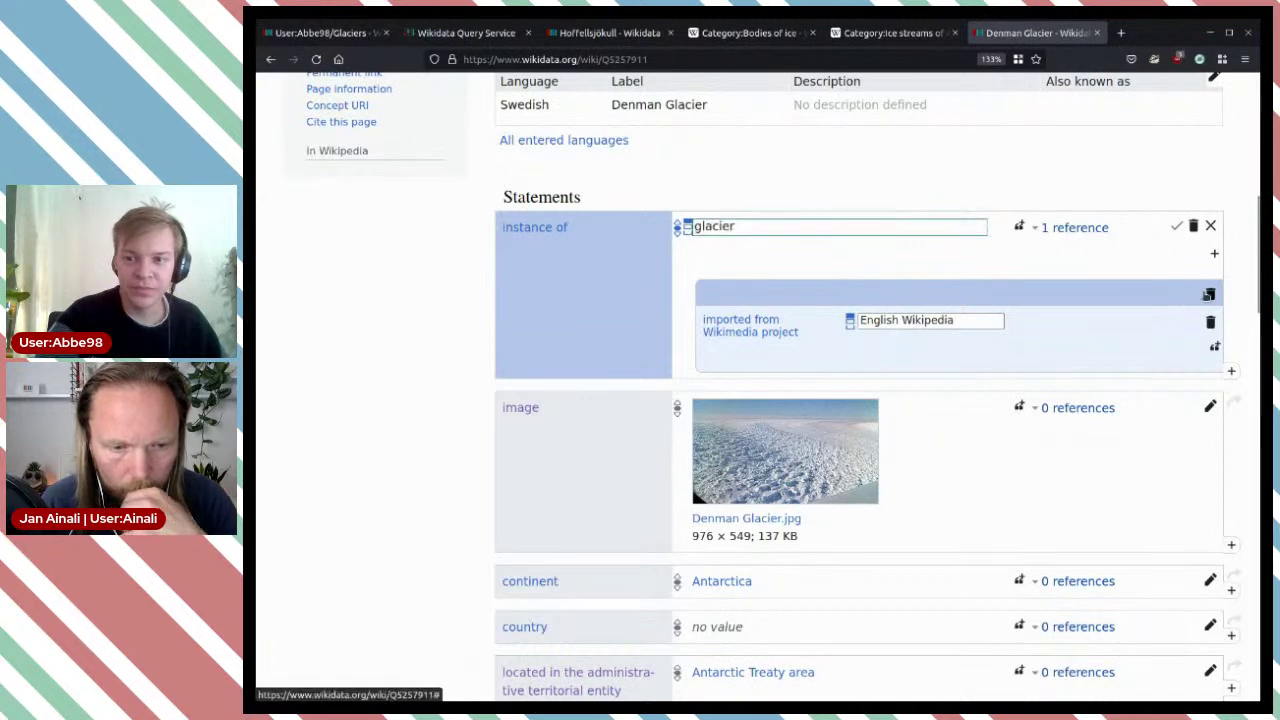
Step: Change Denman Glacier's instance of value to ice stream, publish the edit, and close the item
double_click(826, 229)
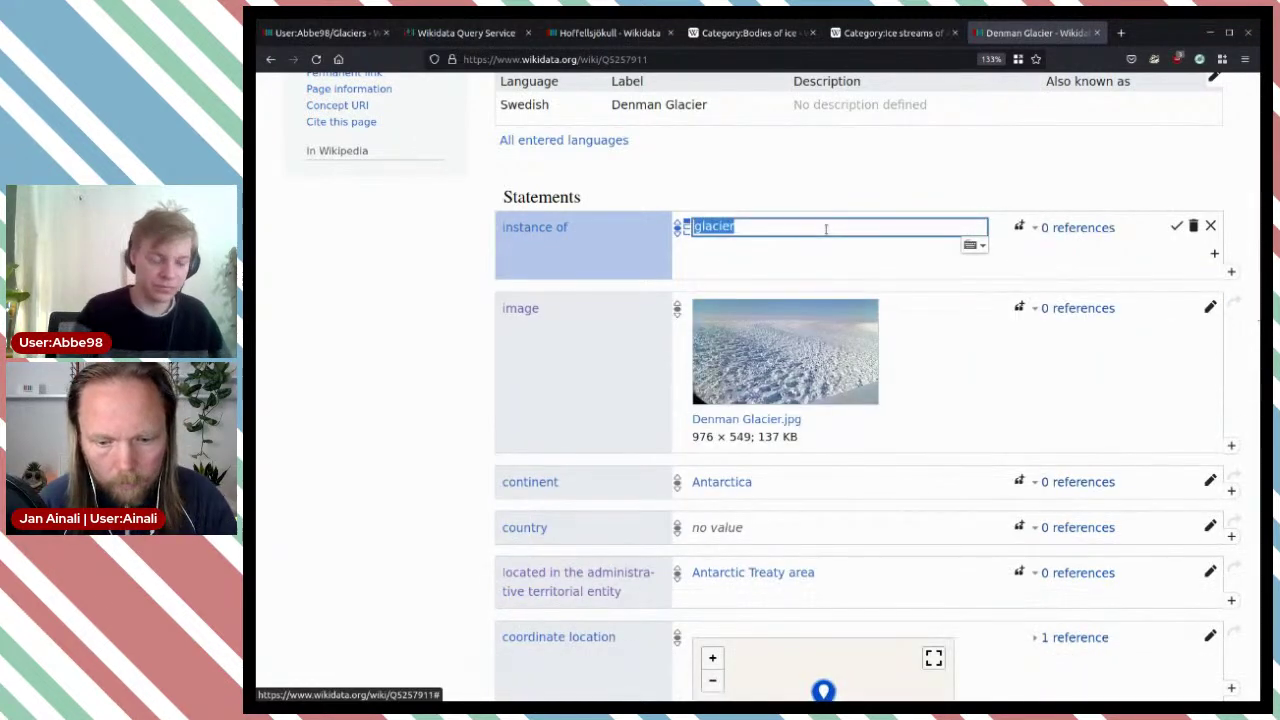
type("ice stream")
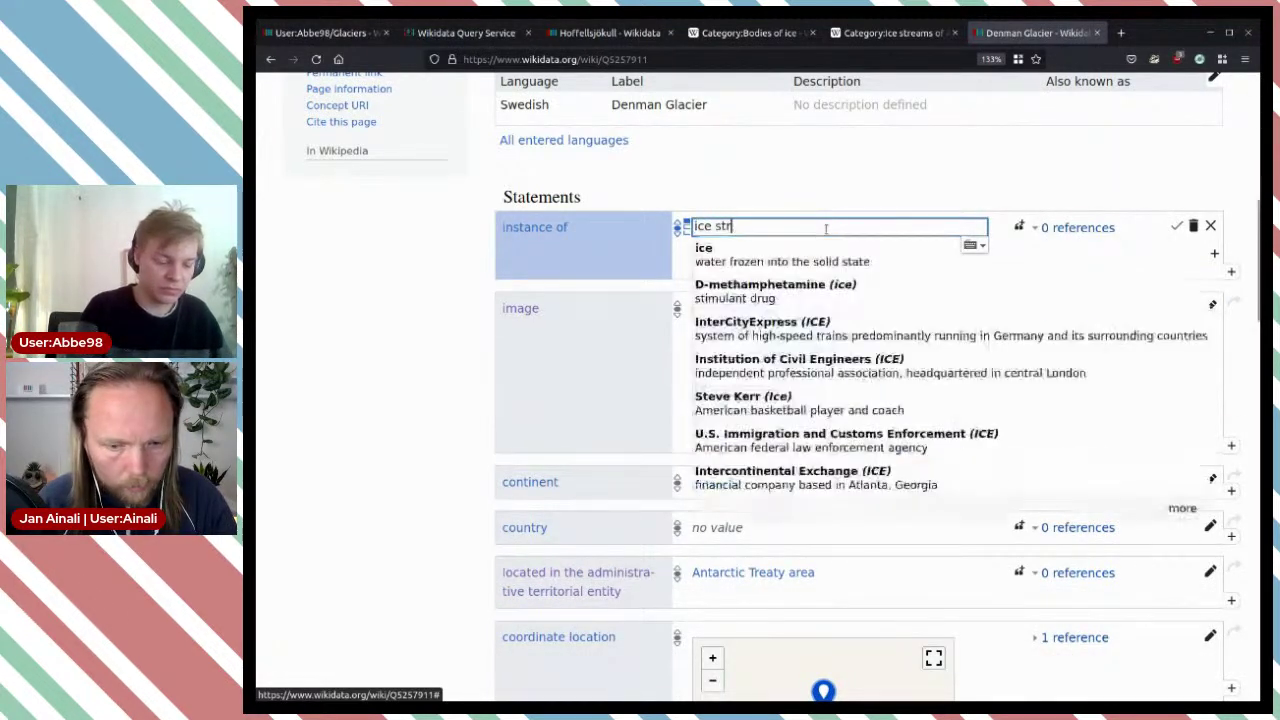
left_click(858, 266)
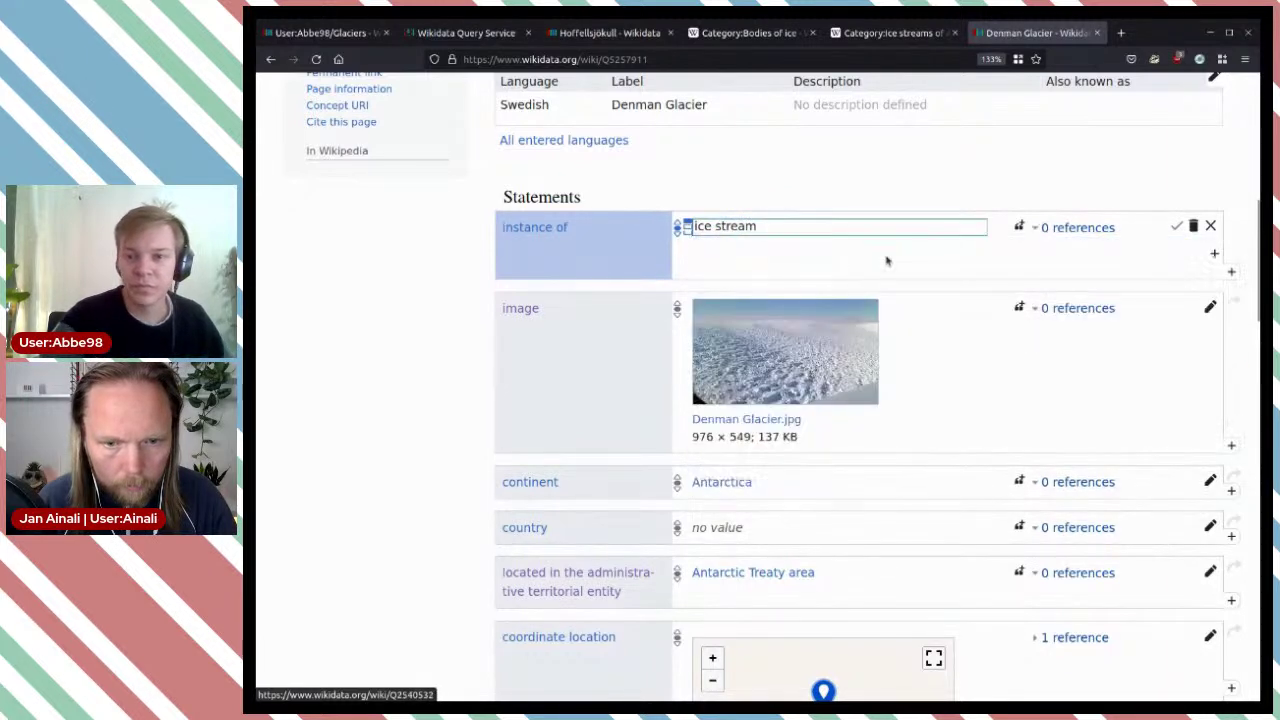
left_click(1175, 226)
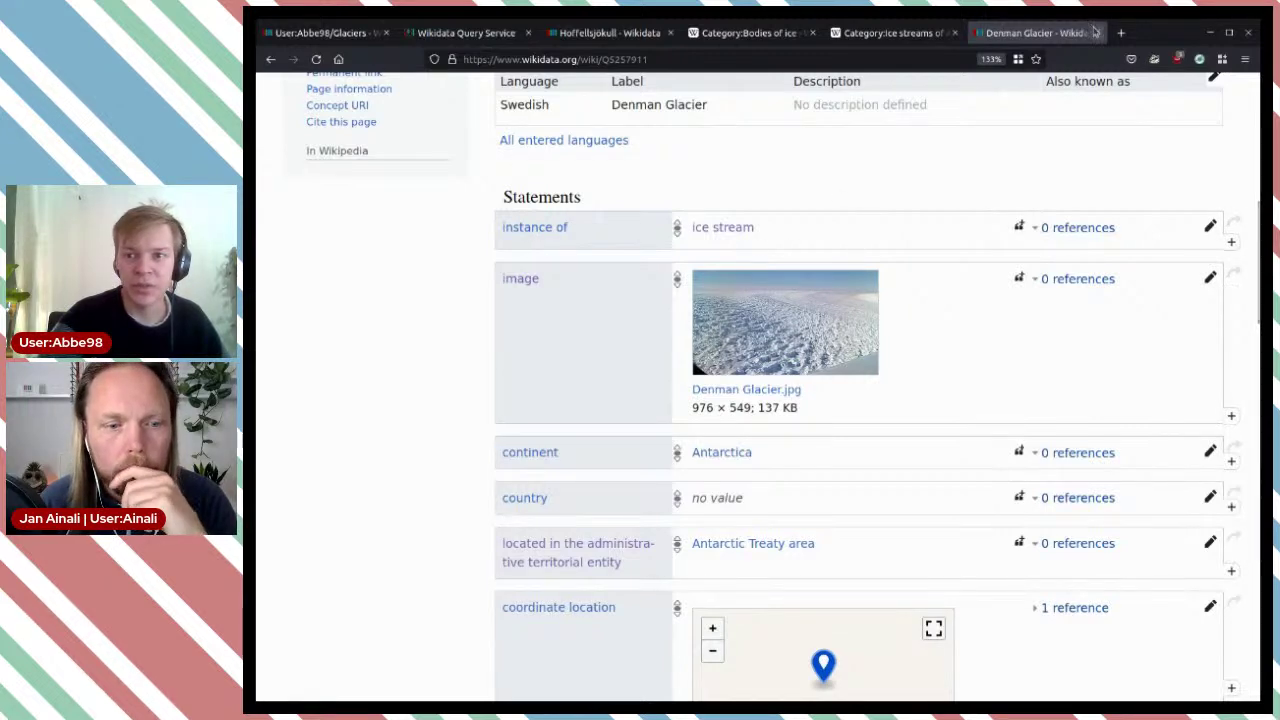
left_click(1097, 33)
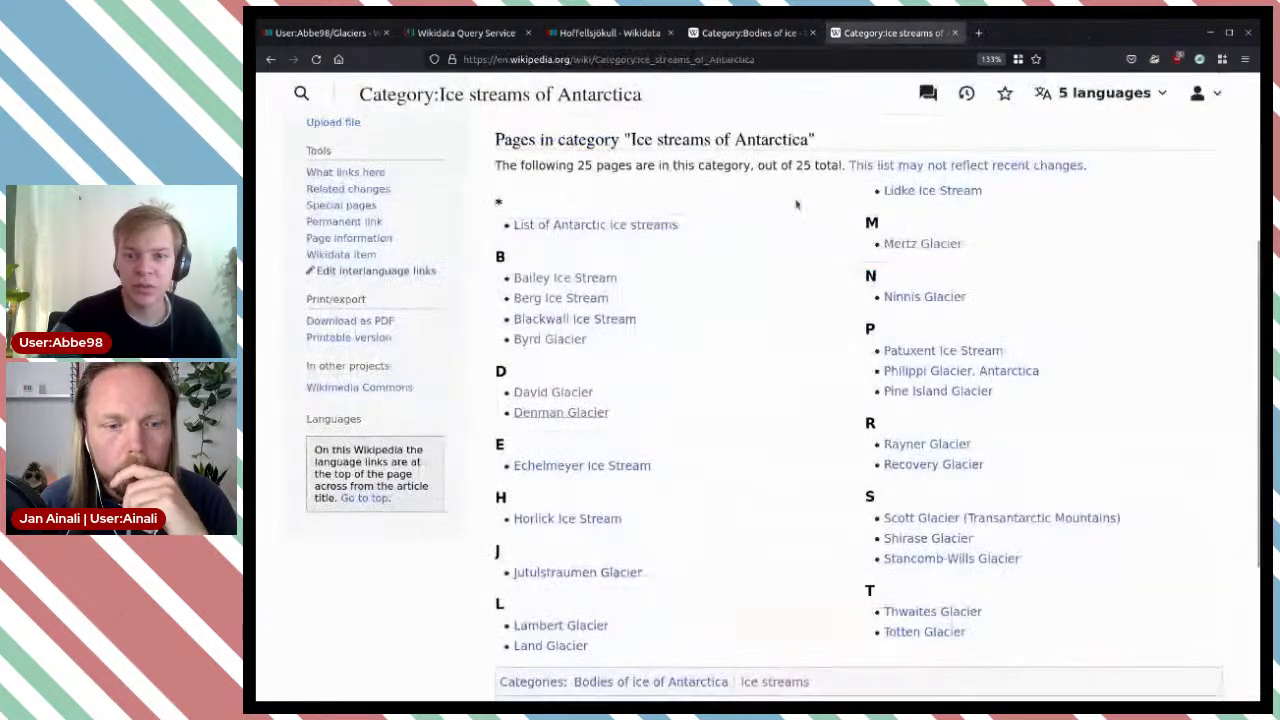
Step: Return to the Wikidata Query Service results map and examine the spread of glacier points across Antarctica
left_click(470, 33)
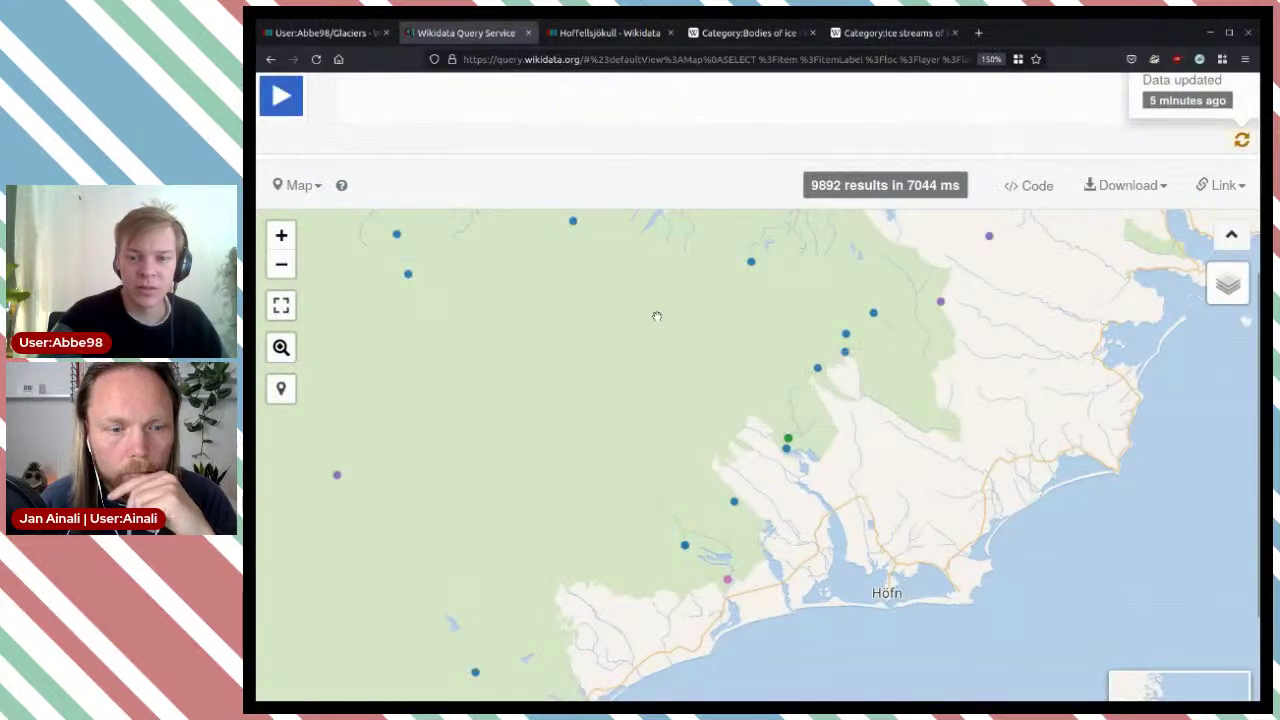
scroll(649, 325, "down", 4)
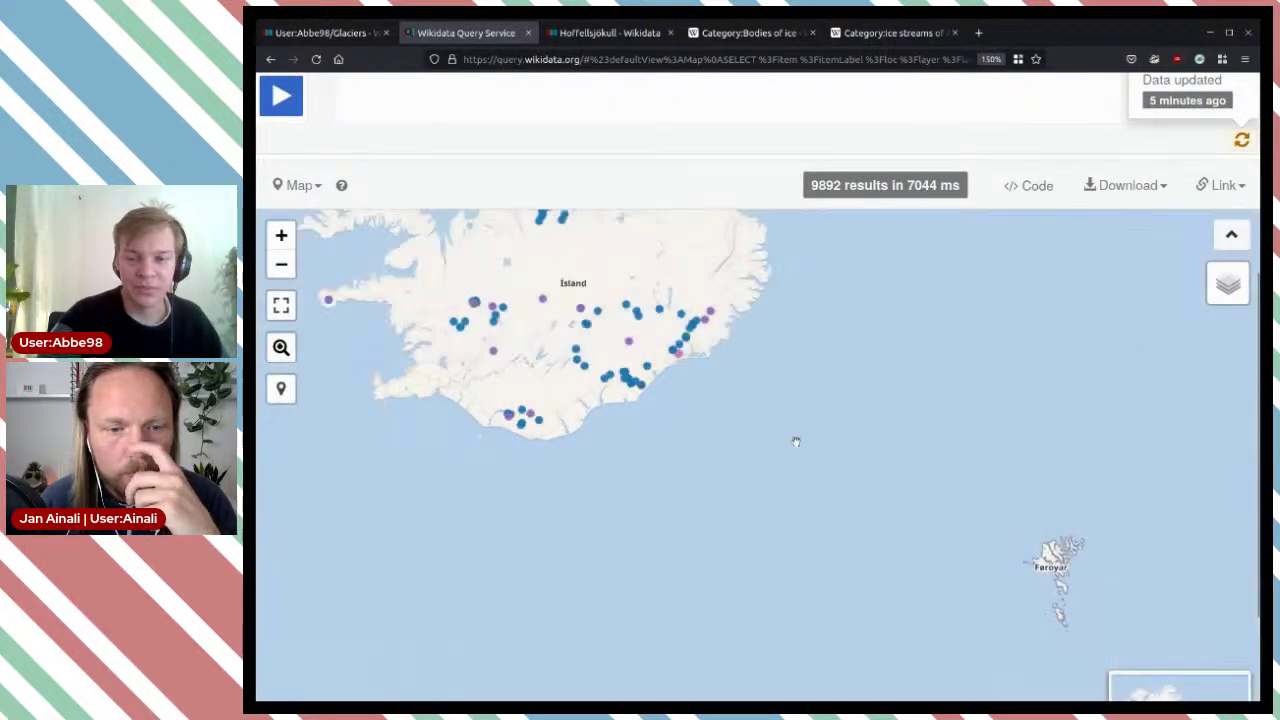
scroll(796, 441, "down", 2)
left_click_drag(970, 667, 935, 250)
scroll(958, 541, "down", 1)
left_click_drag(920, 600, 913, 330)
scroll(913, 352, "up", 2)
scroll(913, 352, "down", 3)
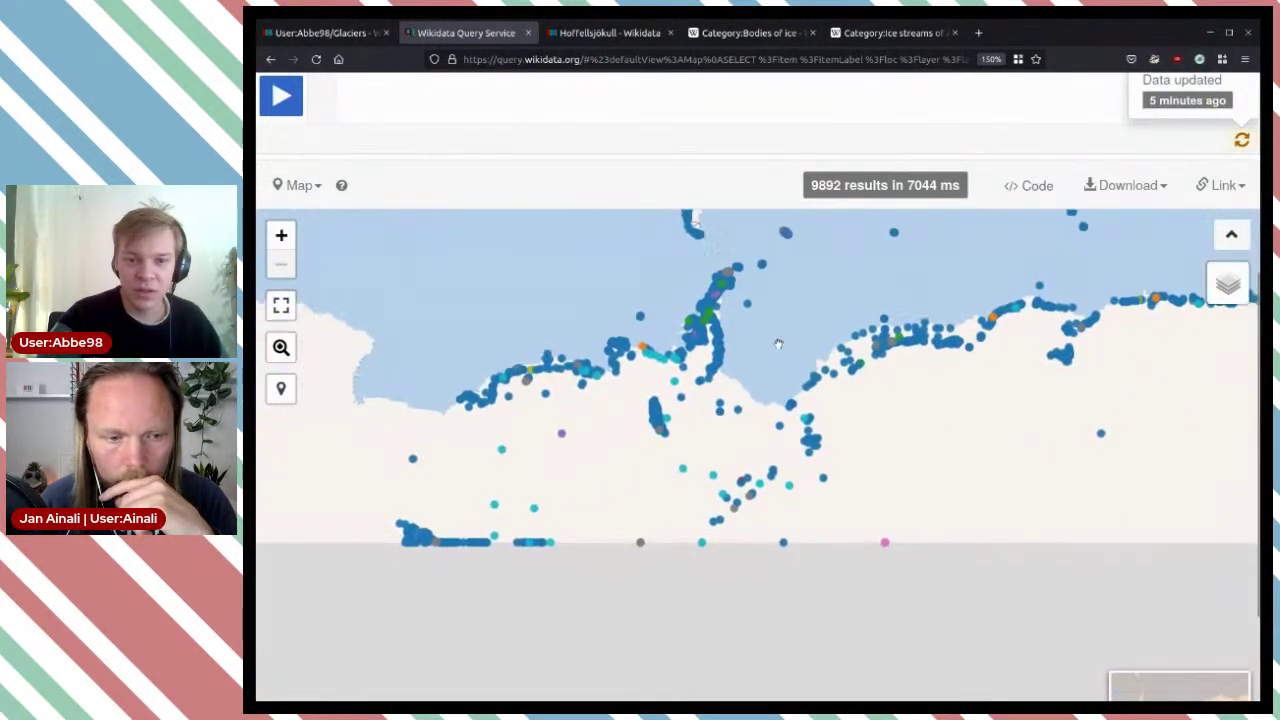
left_click_drag(561, 437, 716, 486)
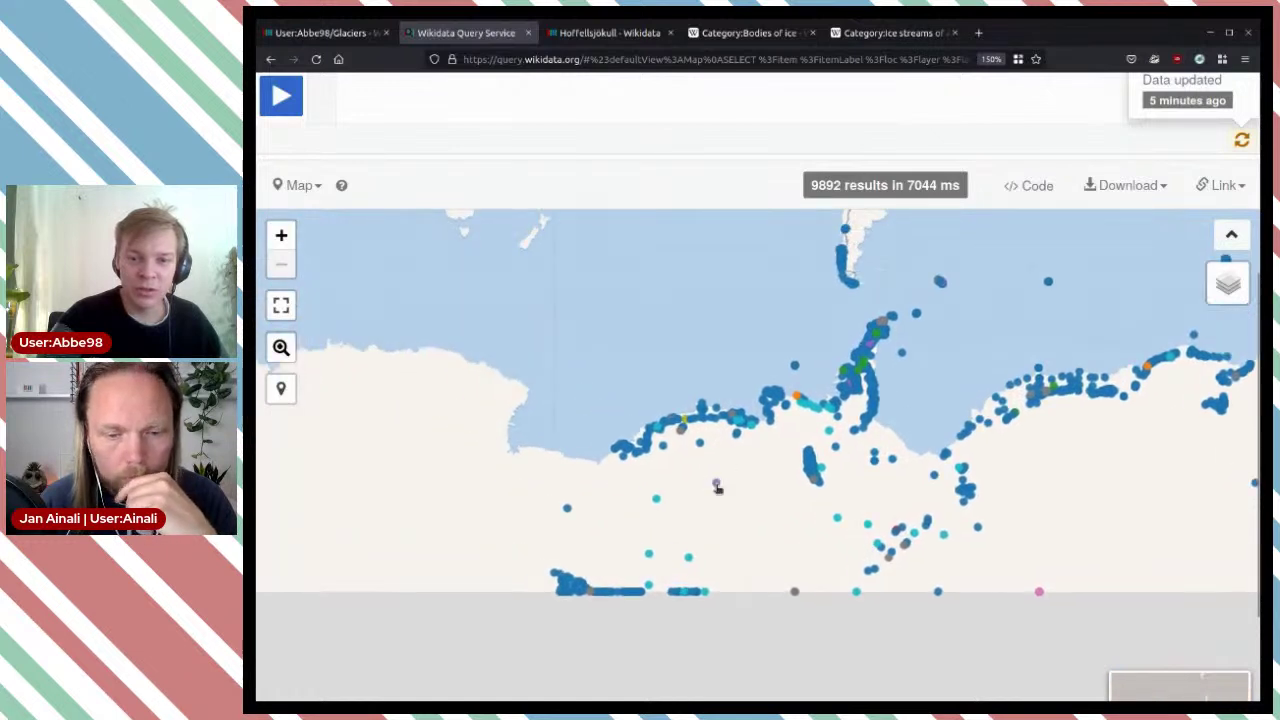
Step: Inspect the isolated purple inland point and the Thwaites Glacier point on the Antarctic map, then dismiss their details
left_click(716, 485)
left_click(737, 507)
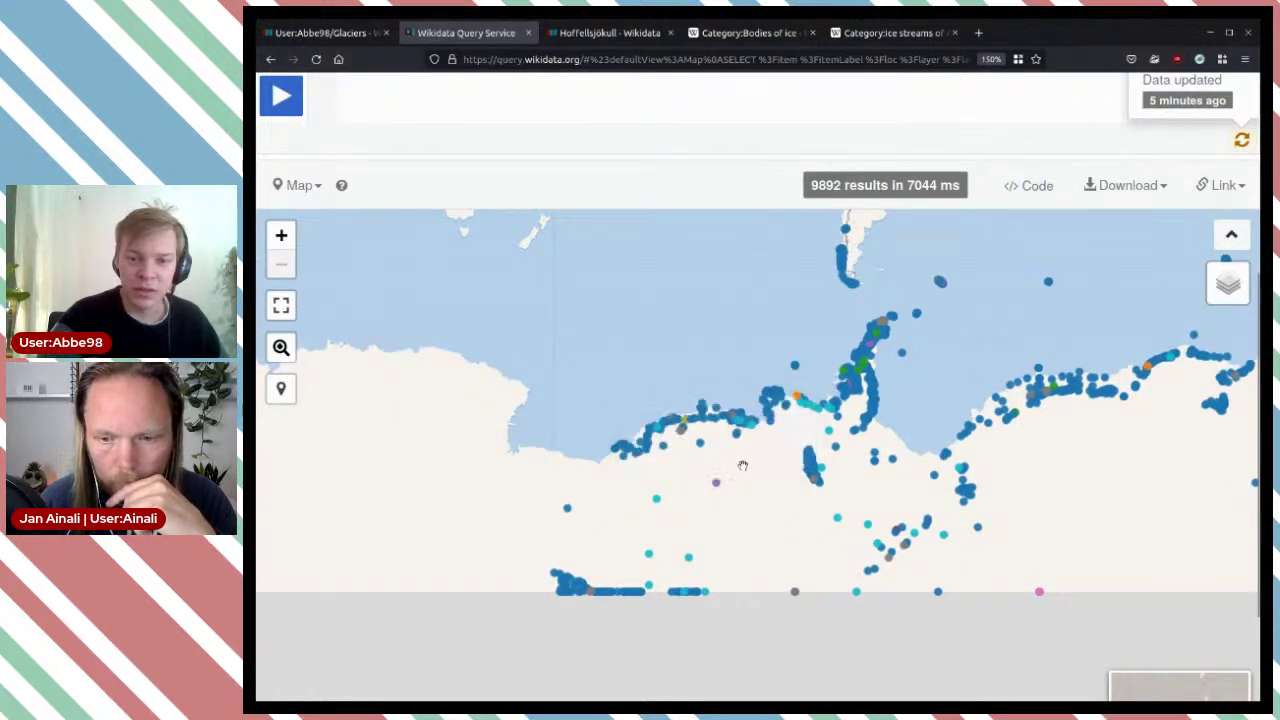
left_click(754, 429)
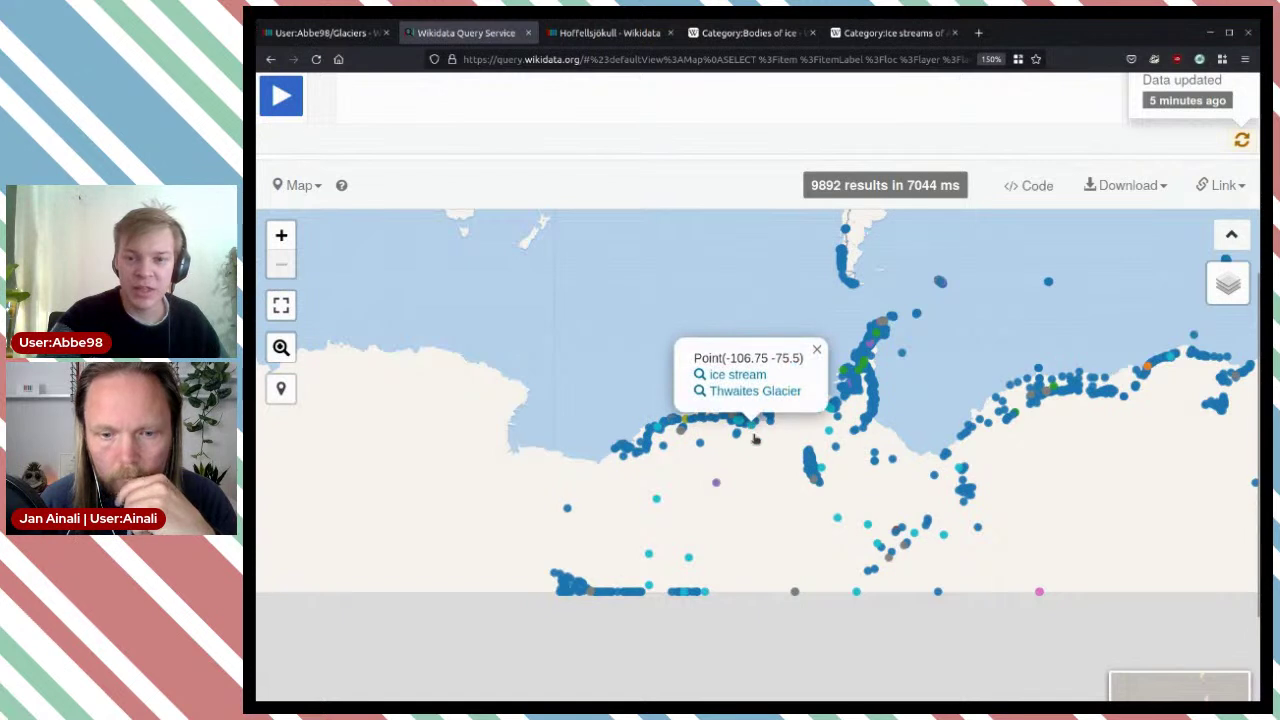
left_click(759, 469)
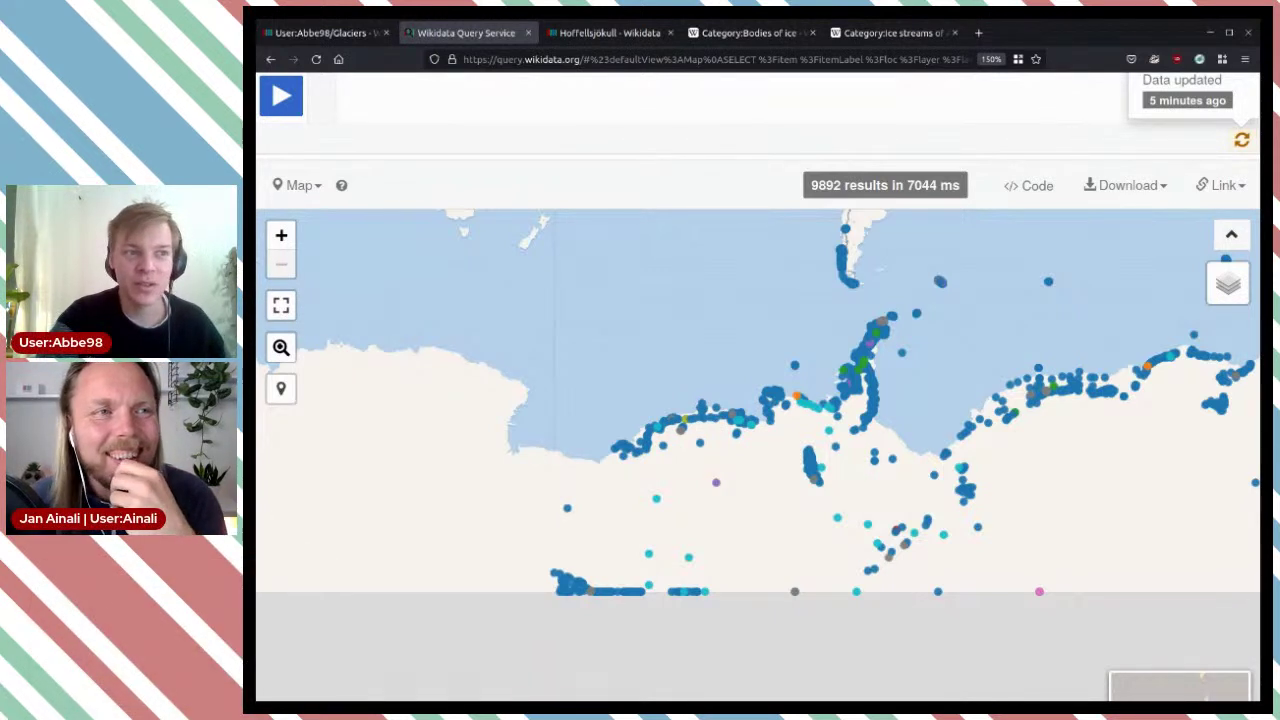
Step: Compare the classifications of the Harbord Glacier Tongue and Erebus Ice Tongue points along the Antarctic coast
left_click_drag(842, 473, 814, 415)
scroll(888, 452, "up", 2)
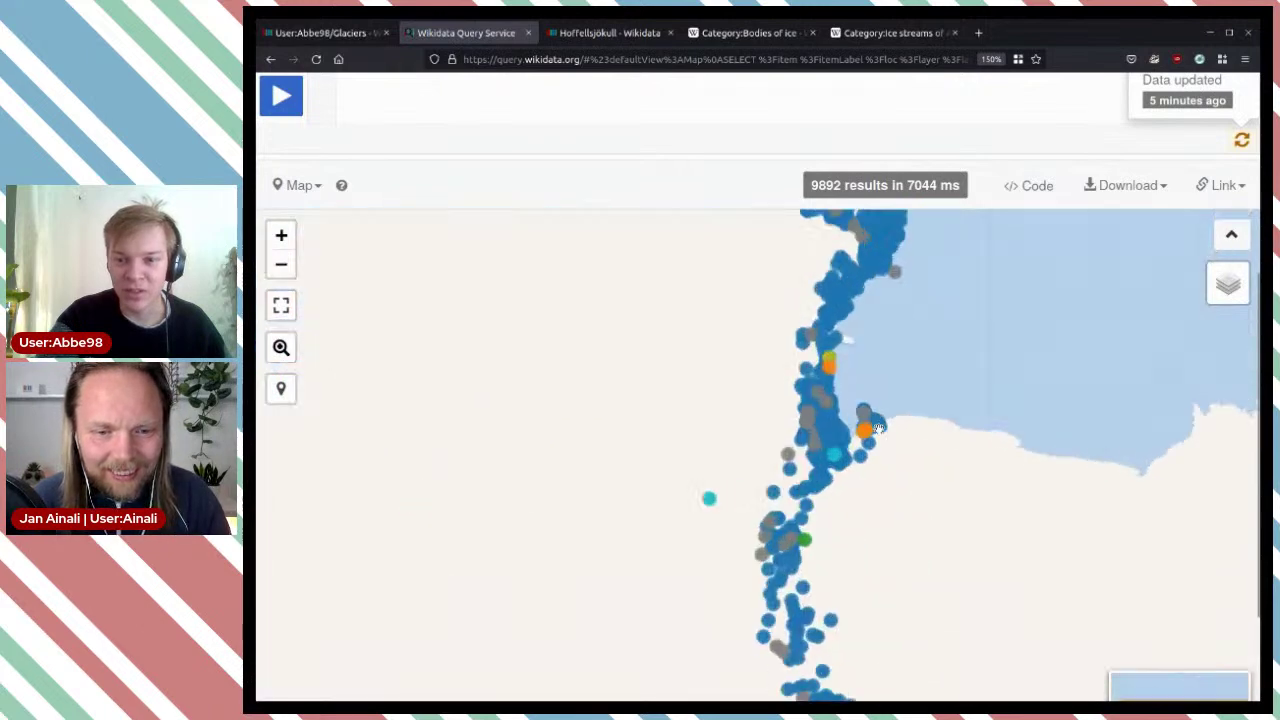
scroll(822, 384, "up", 1)
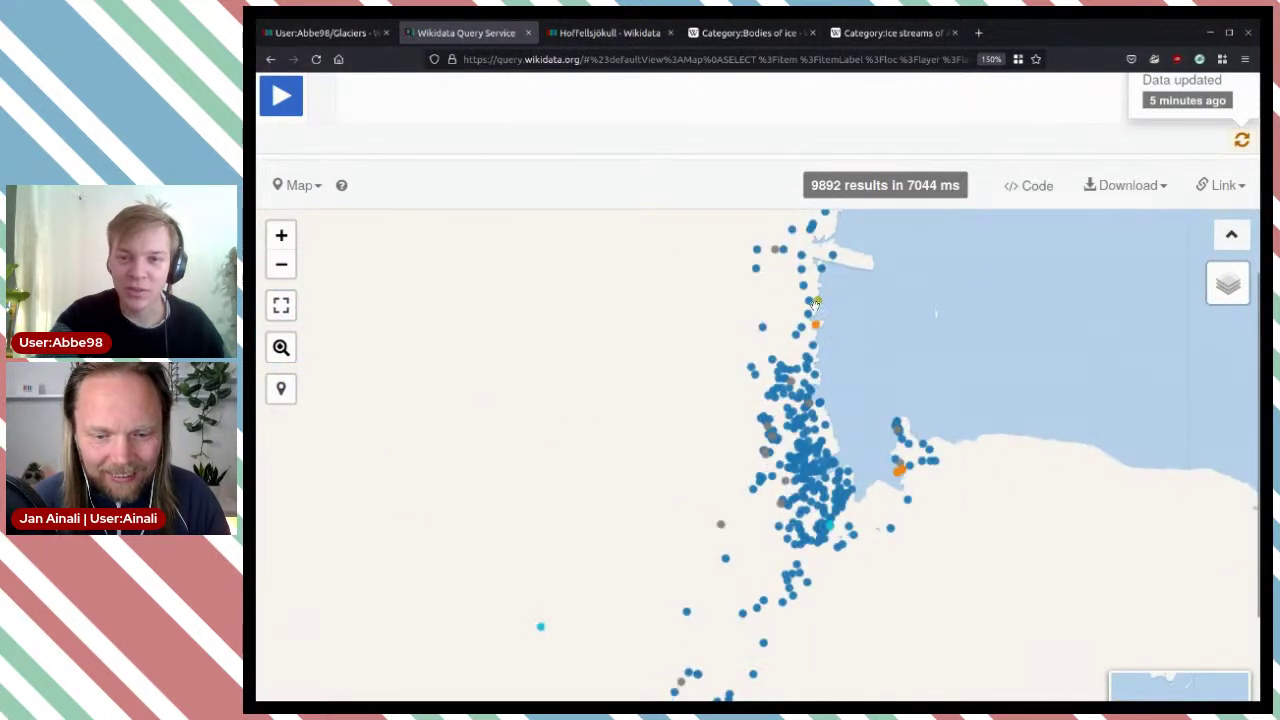
left_click(817, 303)
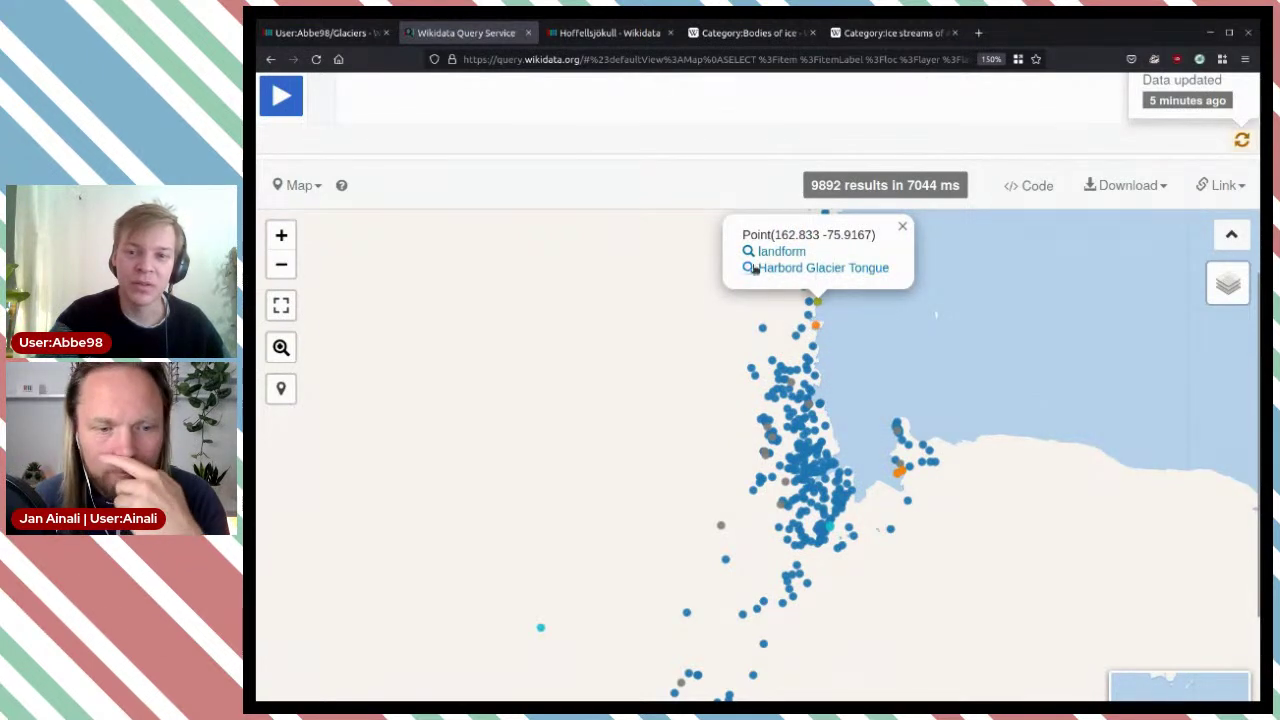
left_click(900, 472)
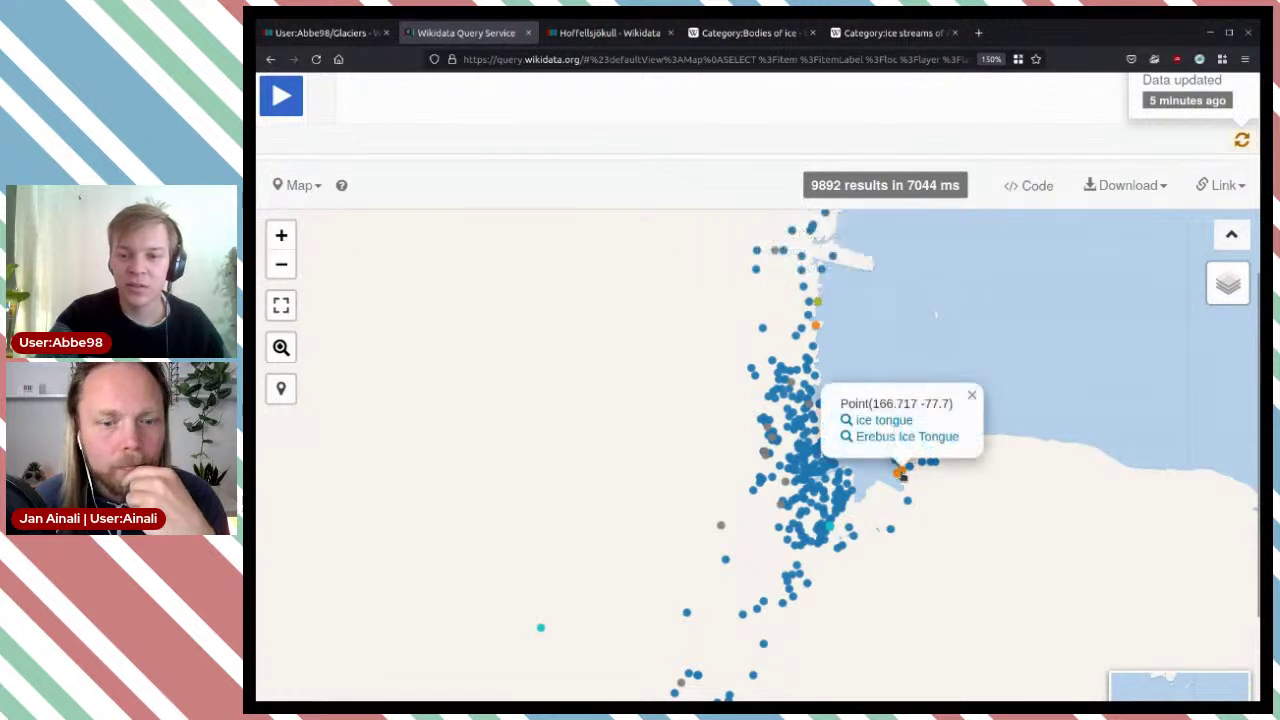
left_click(818, 302)
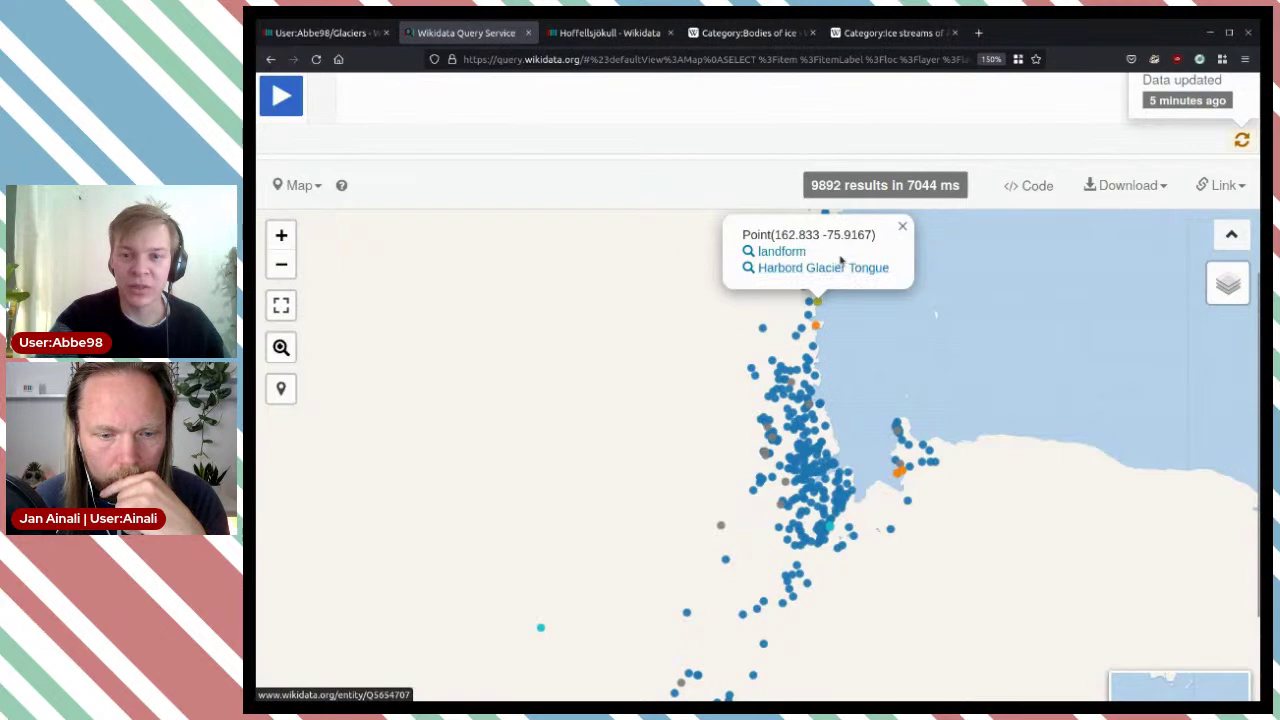
Step: Open the Harbord Glacier Tongue item, delete its landform value from instance of, and close the item
left_click(855, 285)
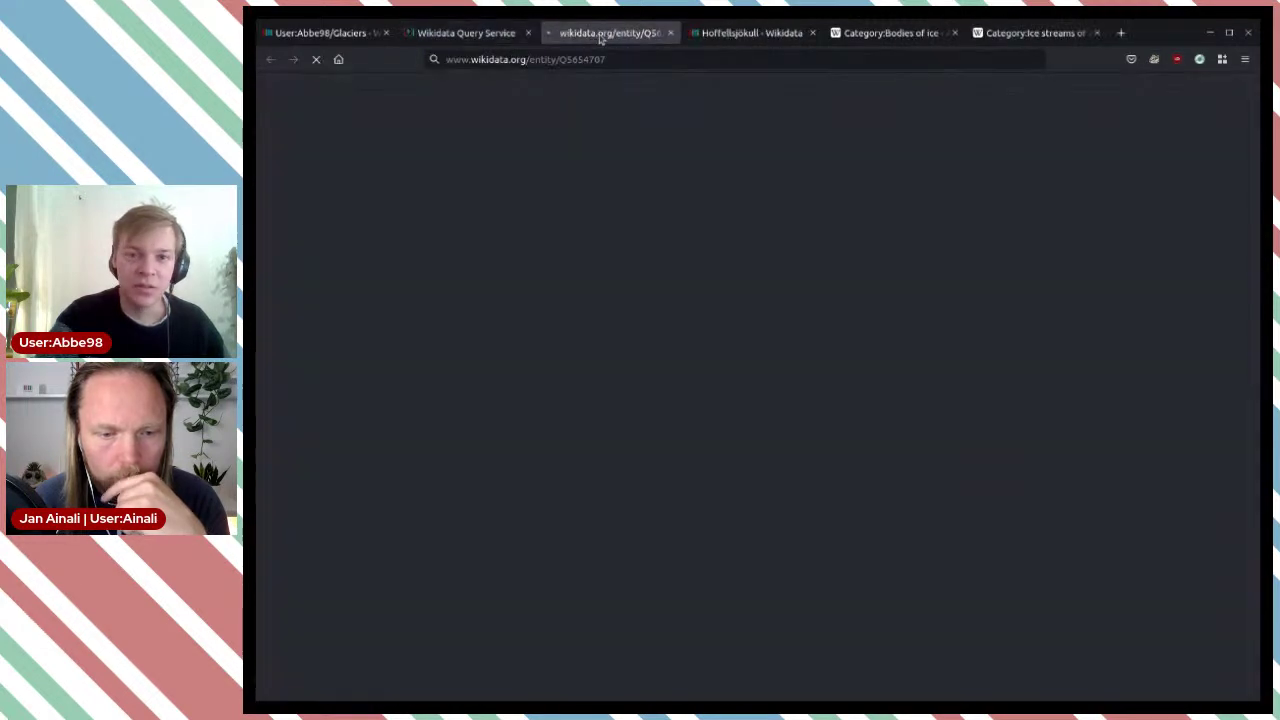
scroll(853, 380, "down", 5)
scroll(853, 380, "down", 1)
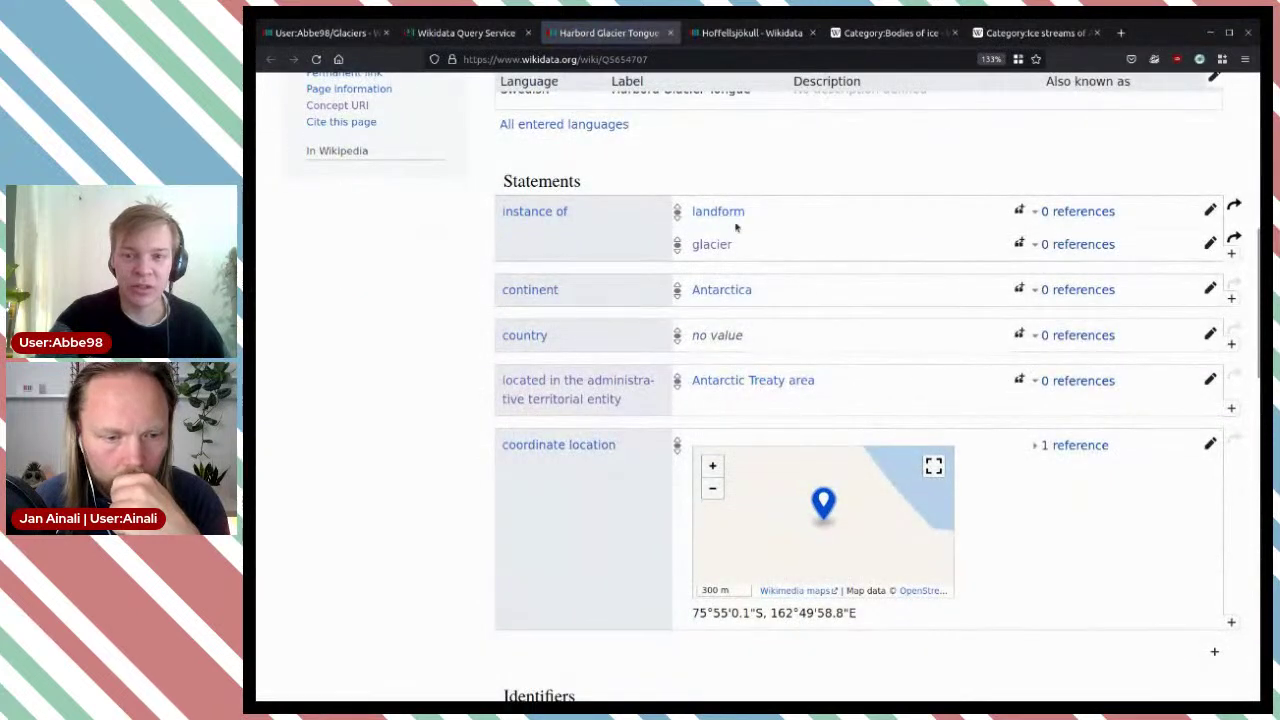
left_click(1210, 210)
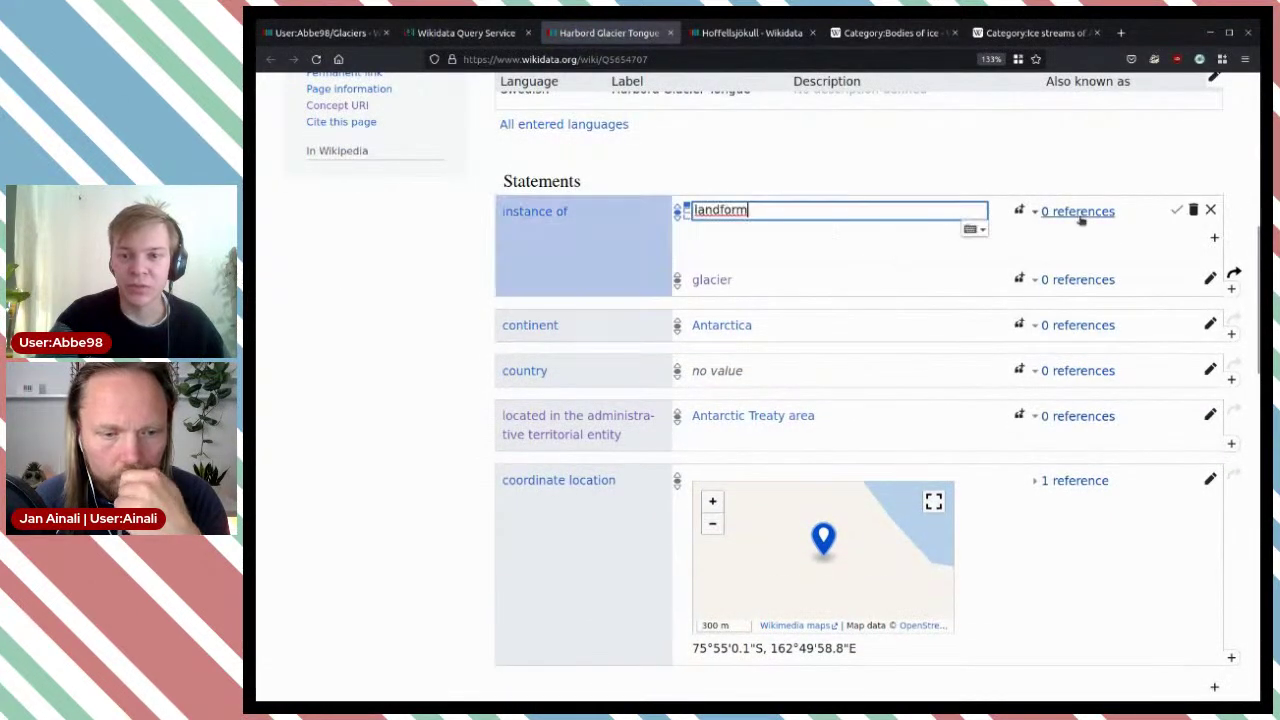
left_click(1193, 210)
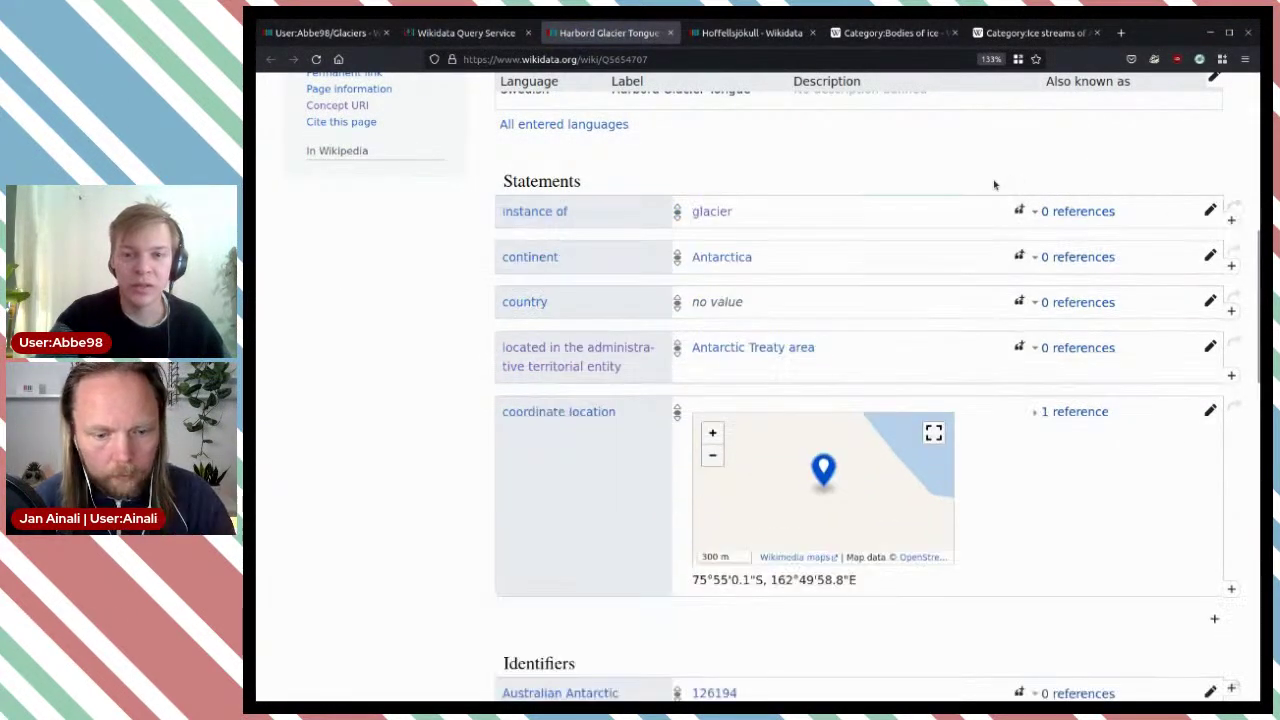
left_click(670, 33)
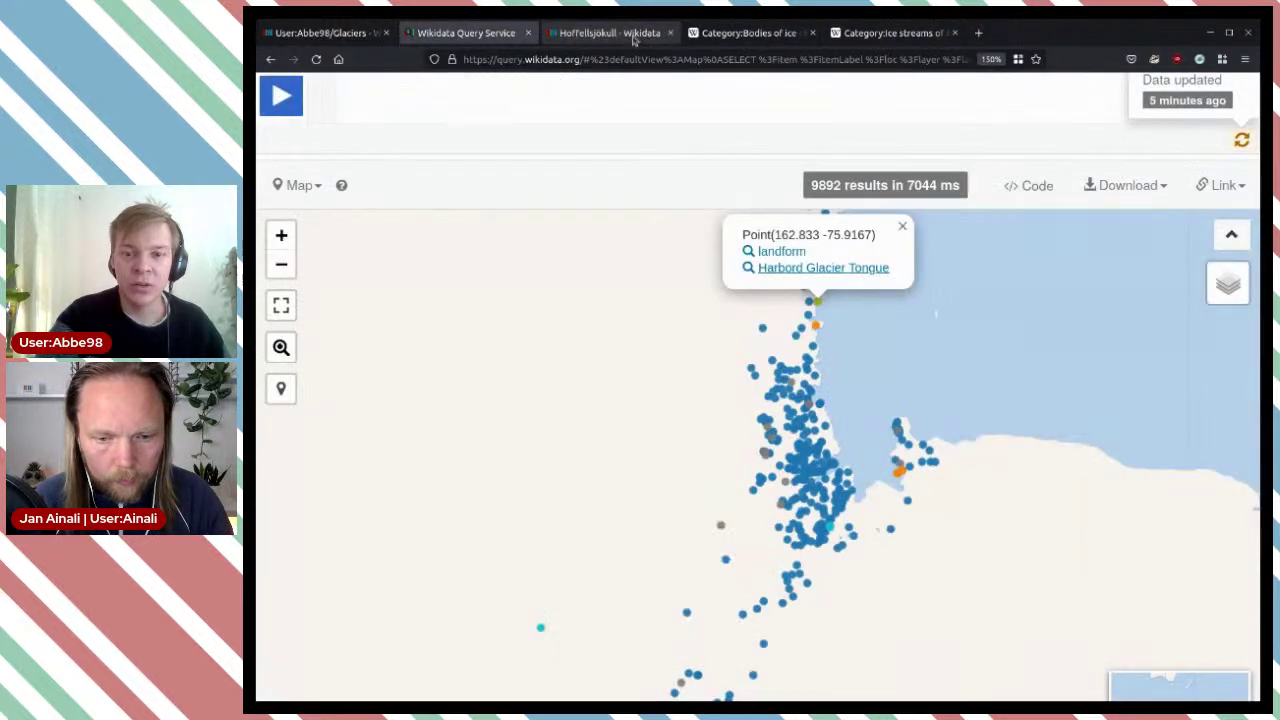
Step: Return to Wikipedia's Ice streams of Antarctica category and open the Ninnis Glacier article from its page list
left_click(745, 38)
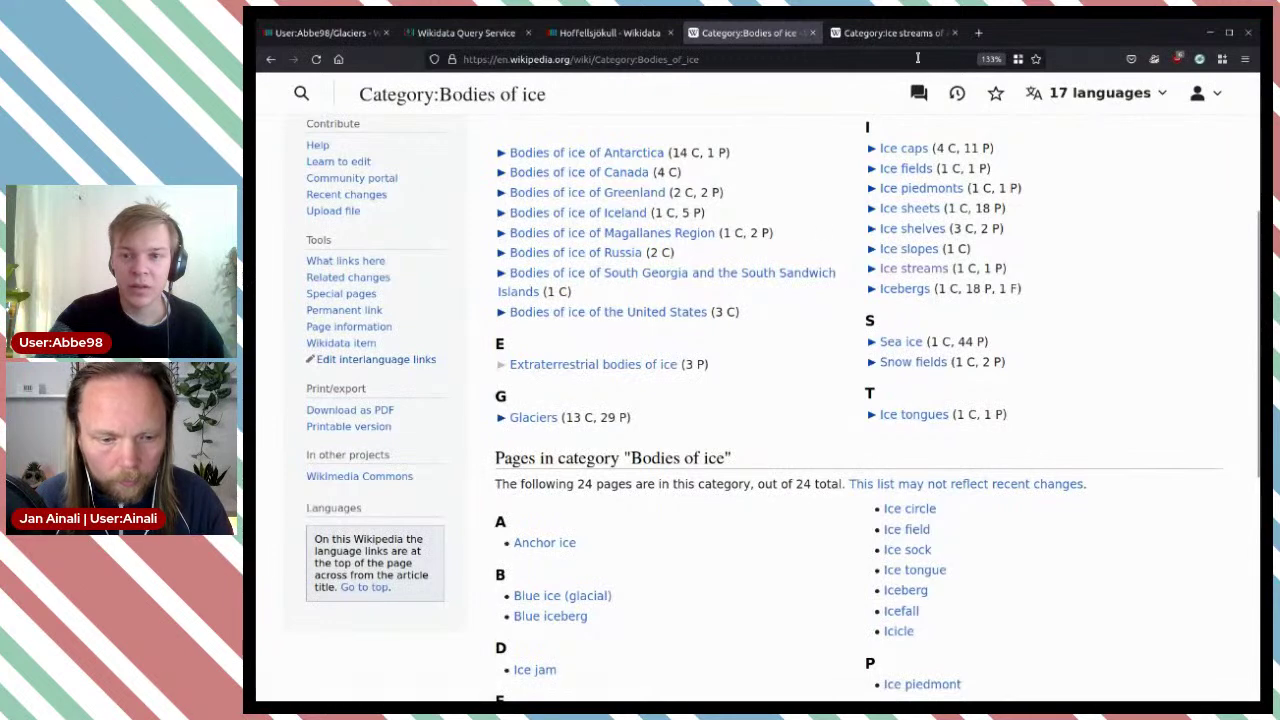
key("ctrl+Tab")
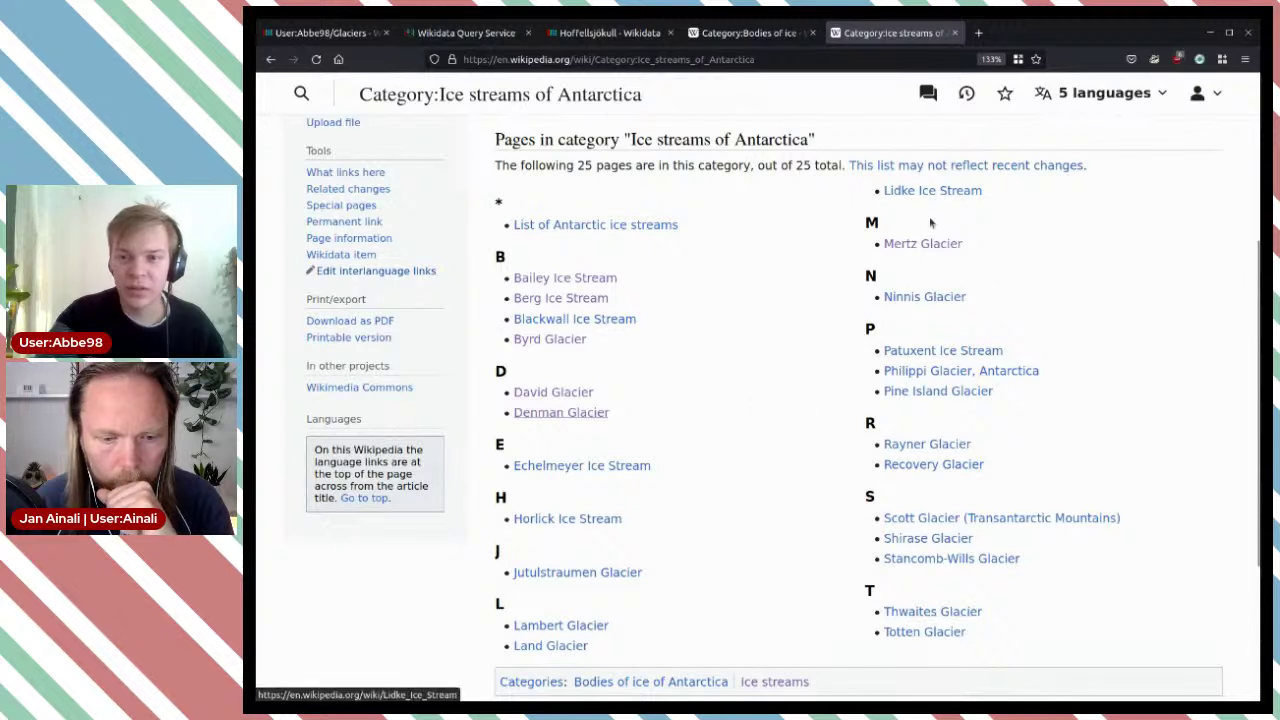
middle_click(940, 300)
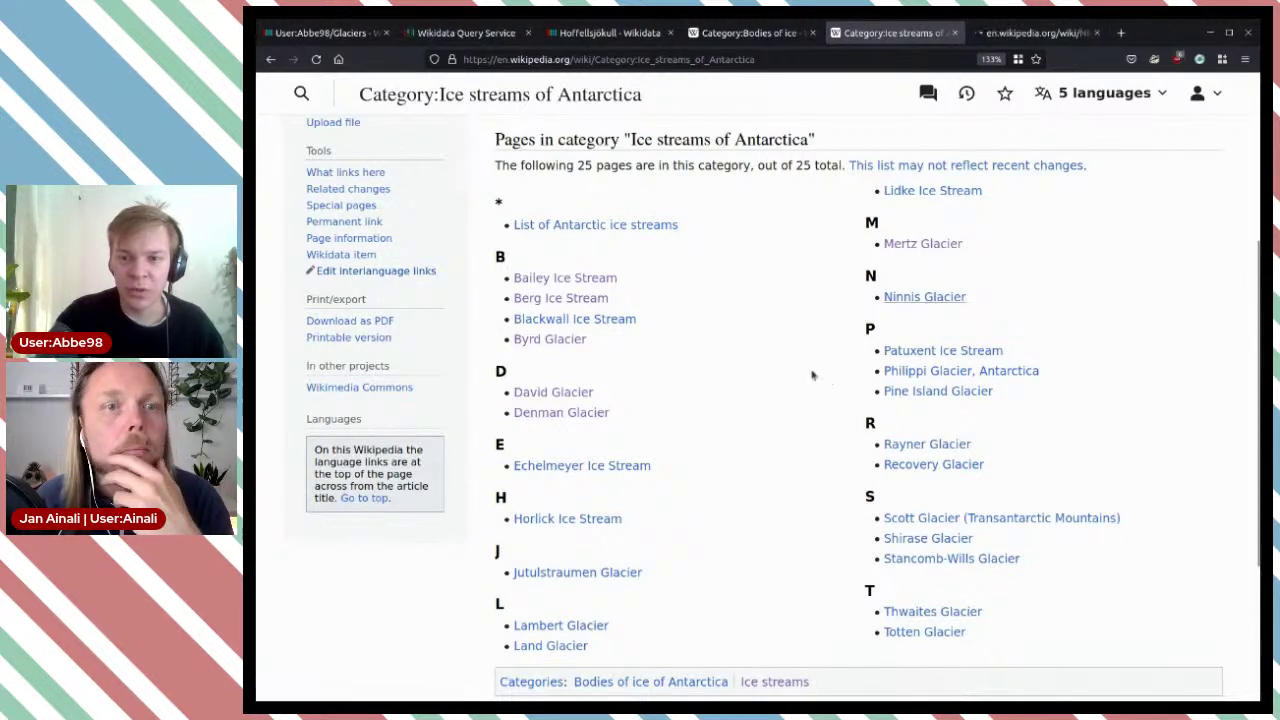
scroll(800, 364, "down", 2)
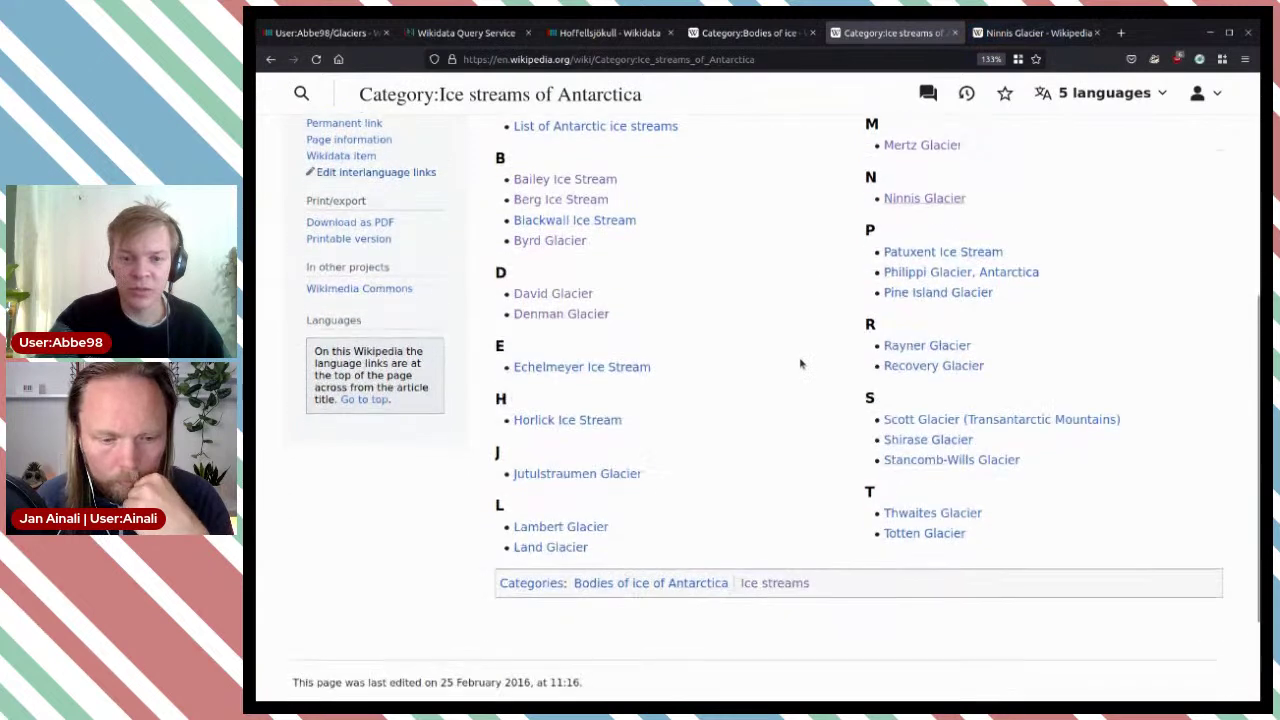
scroll(800, 364, "up", 2)
key("ctrl+Tab")
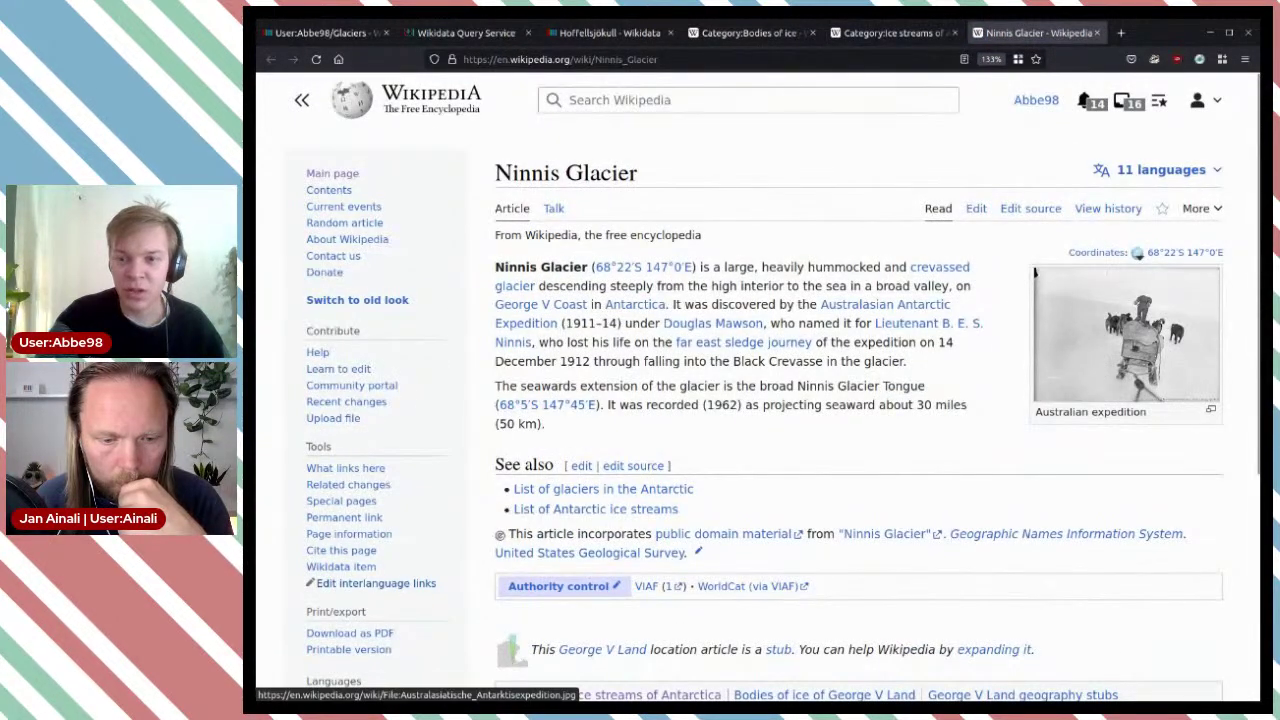
Step: View the Australian expedition photo in the Ninnis Glacier article at full size, then close it and read the introduction
left_click(1035, 272)
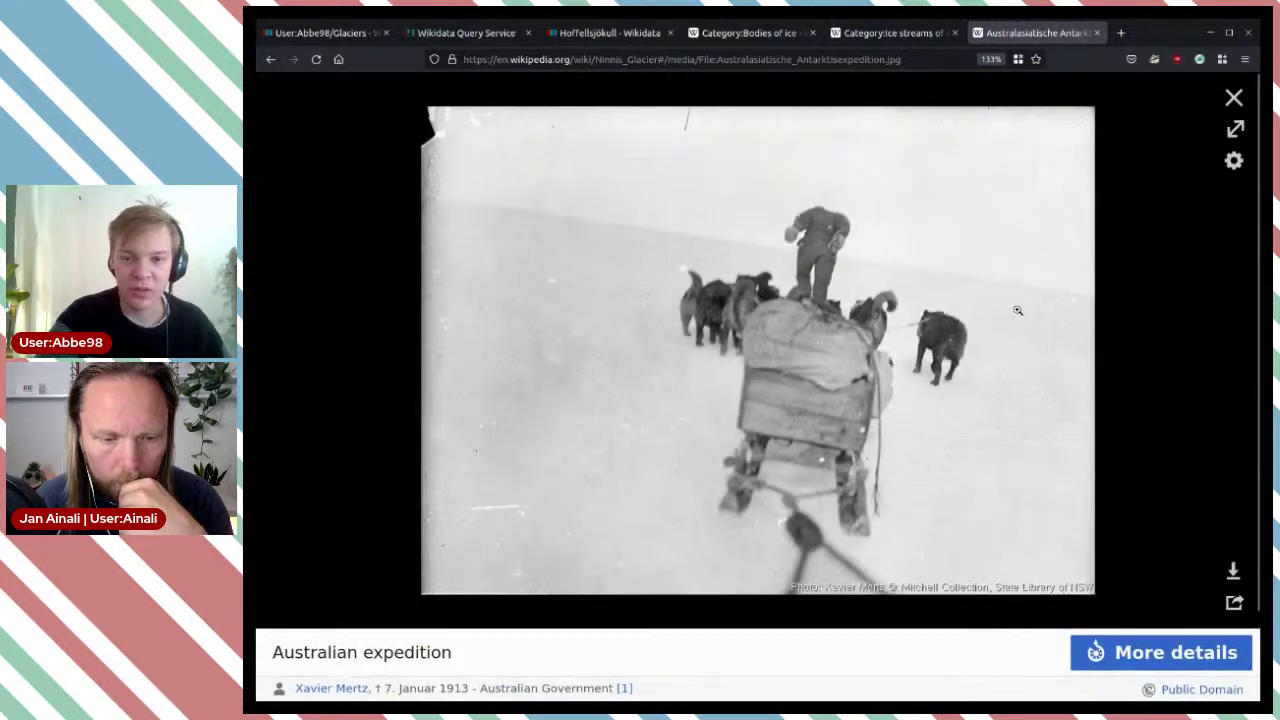
left_click(1234, 98)
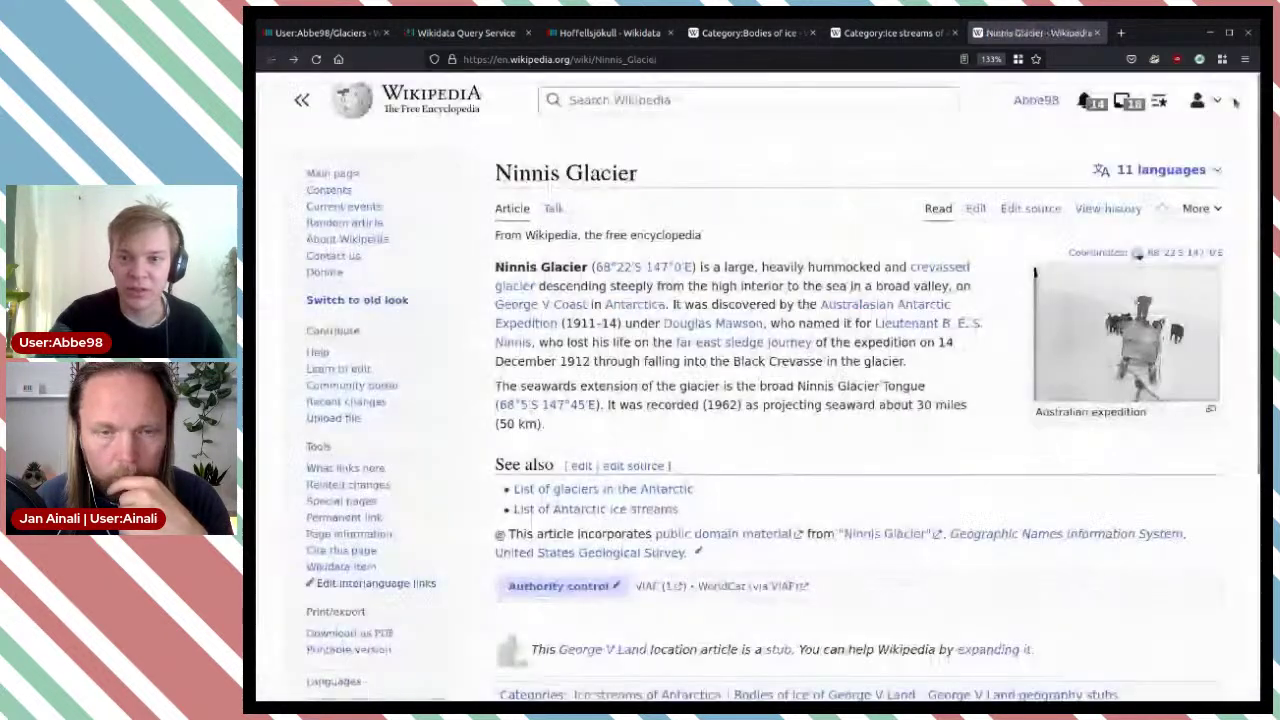
mouse_move(925, 305)
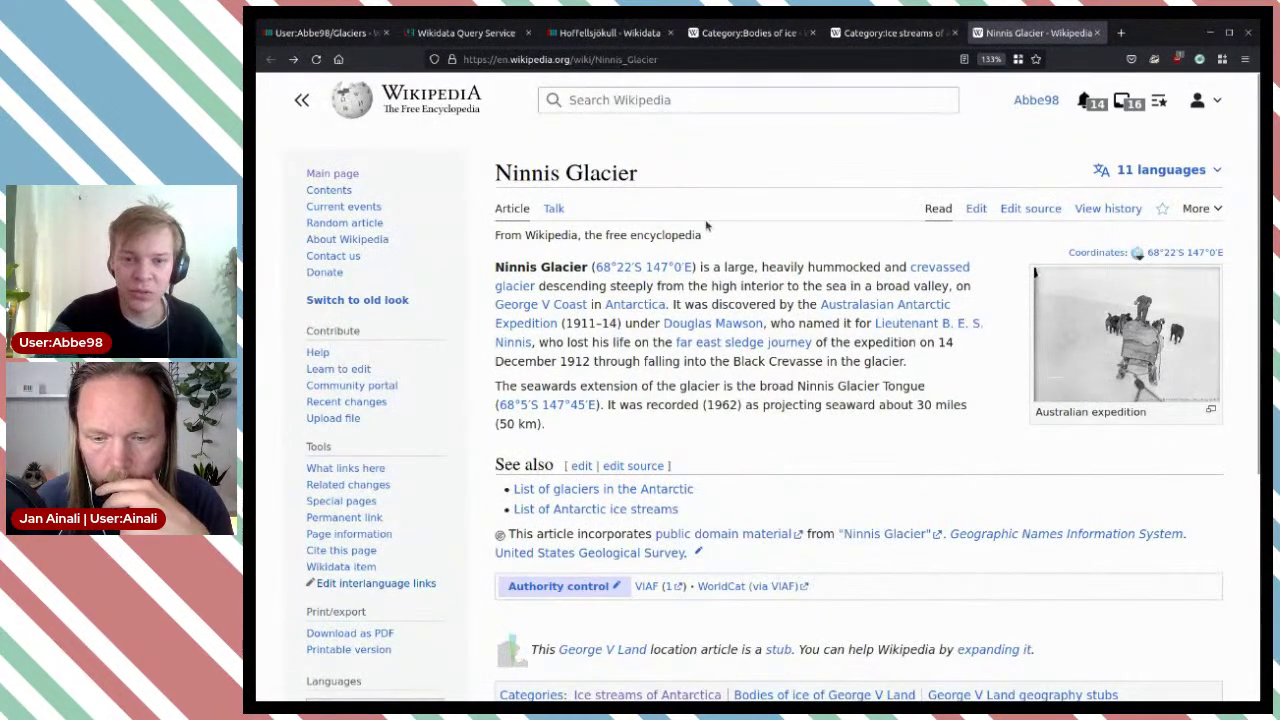
Step: Open the Wikidata item linked from the Ninnis Glacier article in a separate tab and switch to it
scroll(700, 240, "down", 2)
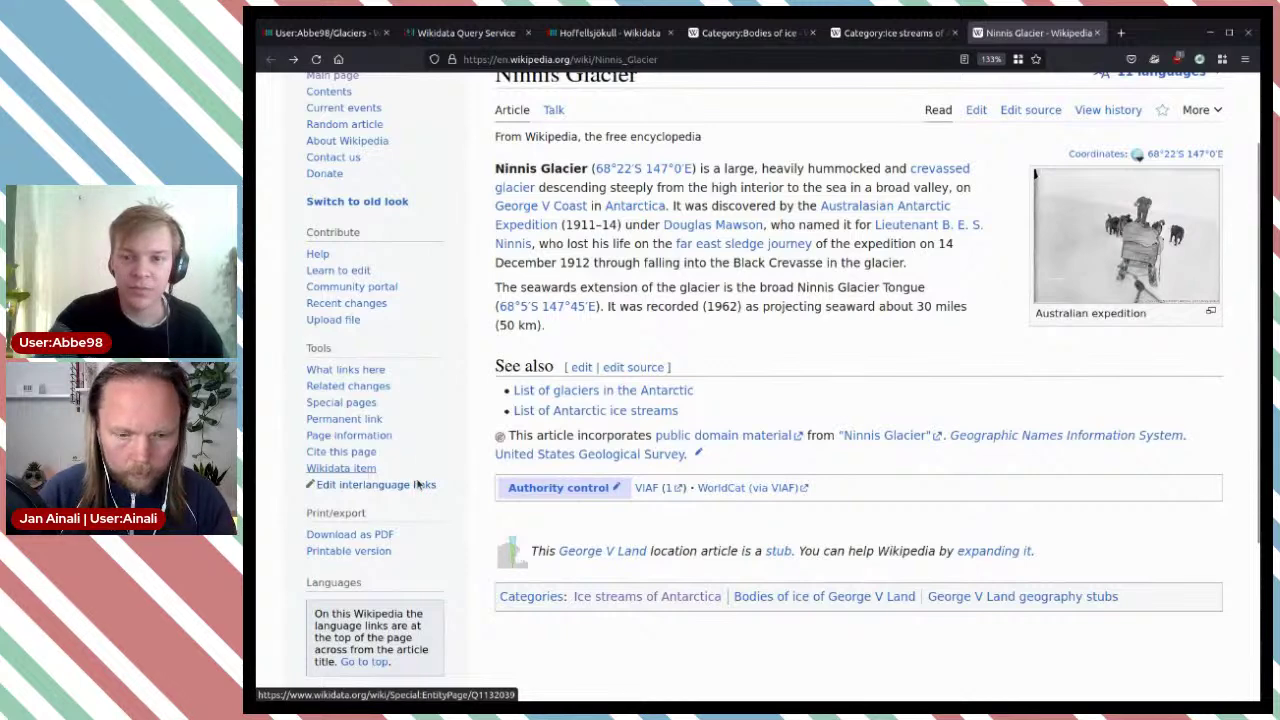
middle_click(362, 470)
mouse_move(944, 170)
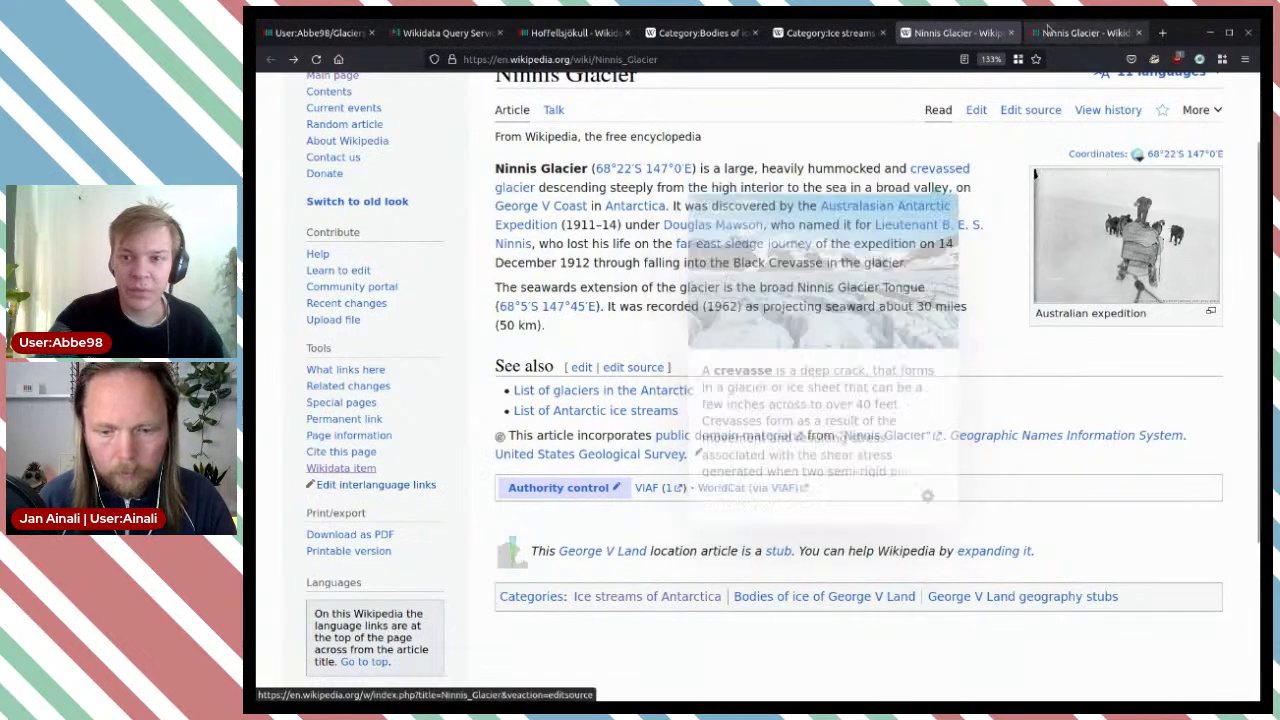
left_click(1085, 32)
Step: Change the instance of value on the Ninnis Glacier item to ice stream
scroll(932, 320, "down", 4)
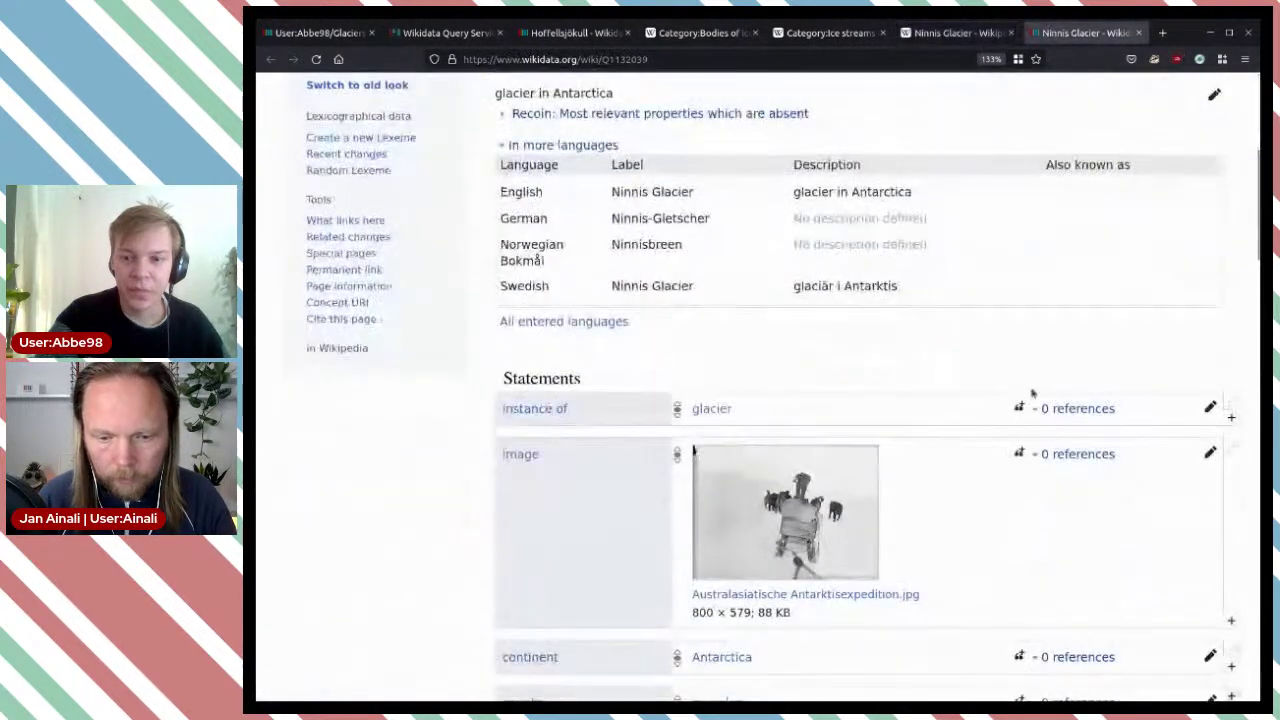
left_click(1207, 407)
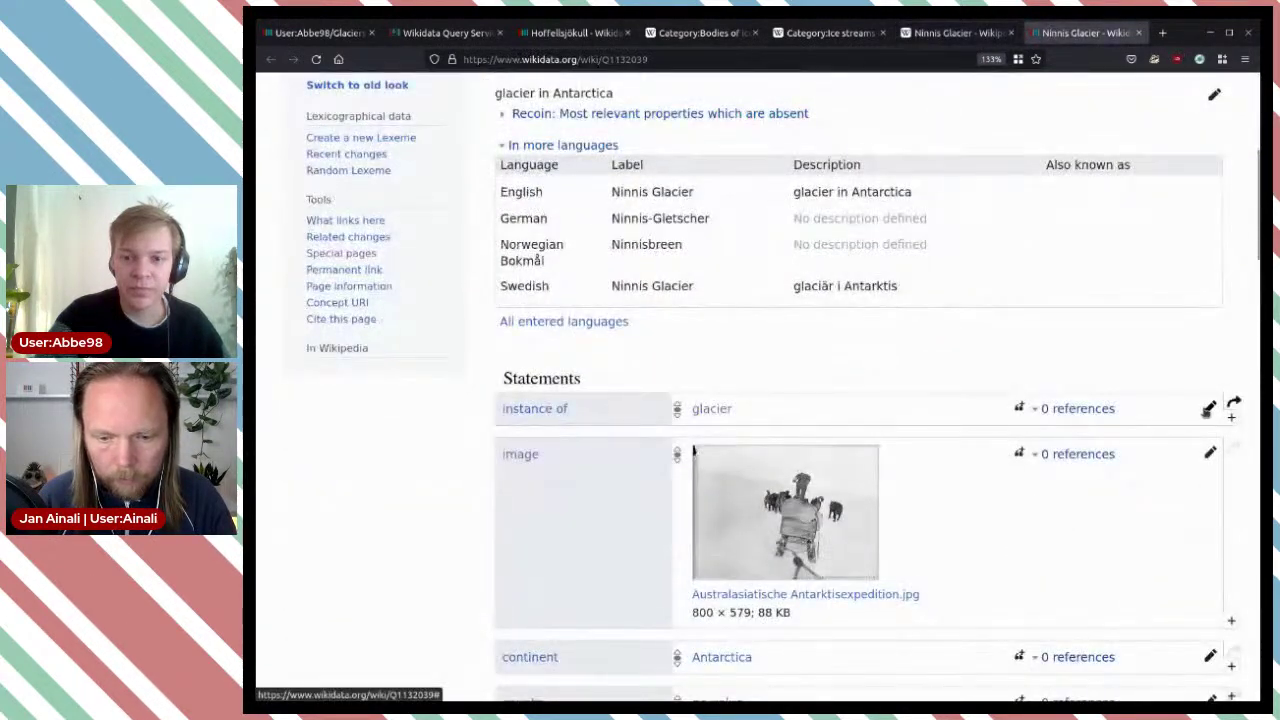
double_click(792, 411)
type("ice")
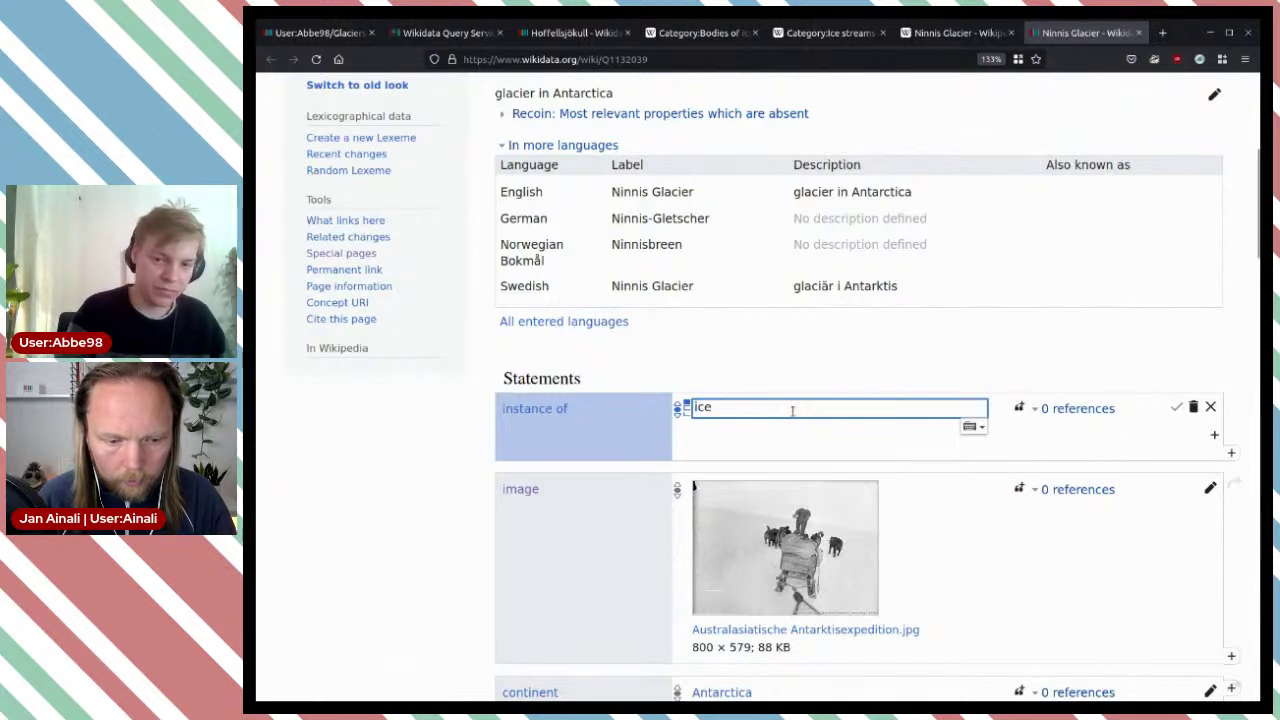
type(" strea")
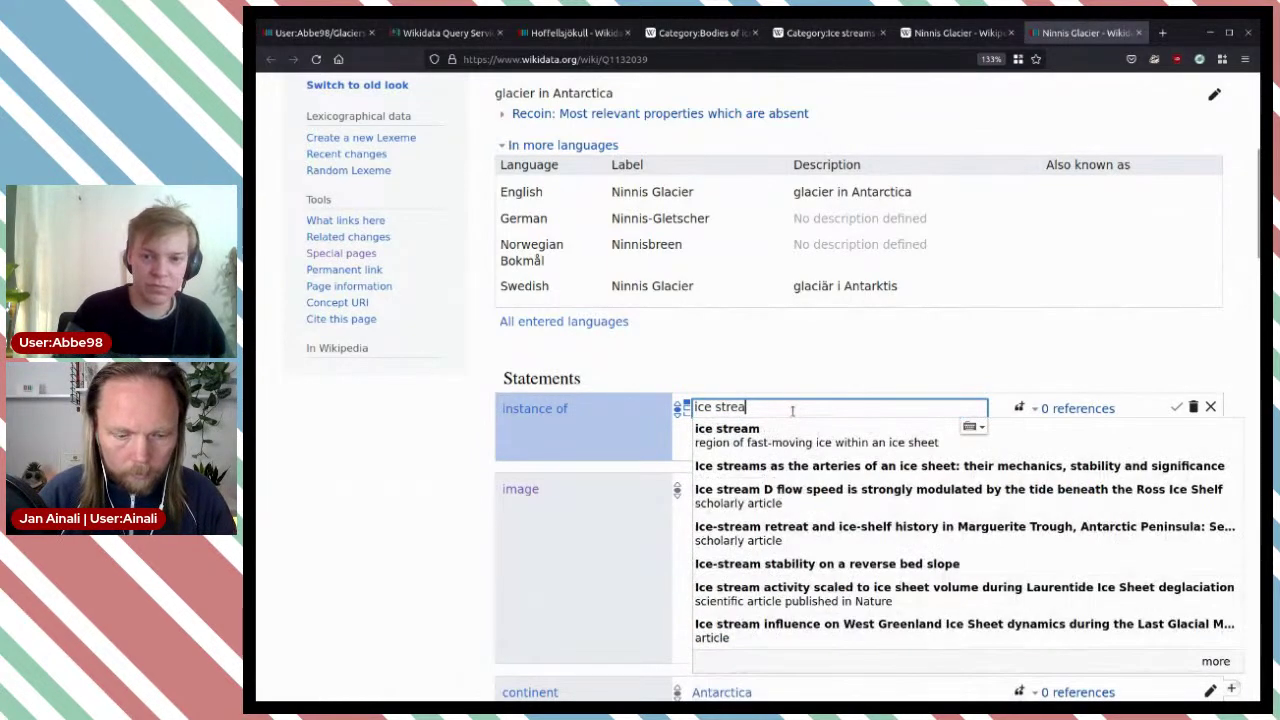
type("m")
key("Return")
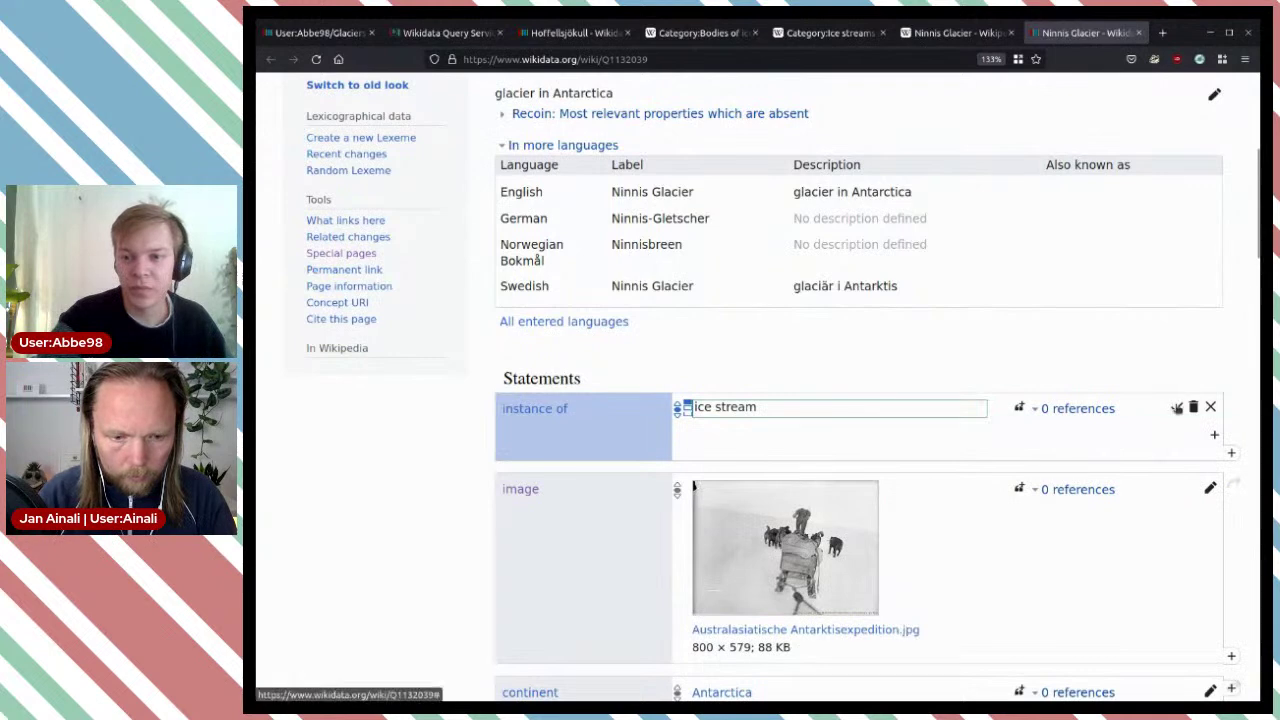
Step: Save ice stream as Ninnis Glacier's instance of value and expand the references of both coordinate location statements
left_click(1175, 408)
scroll(1114, 349, "down", 5)
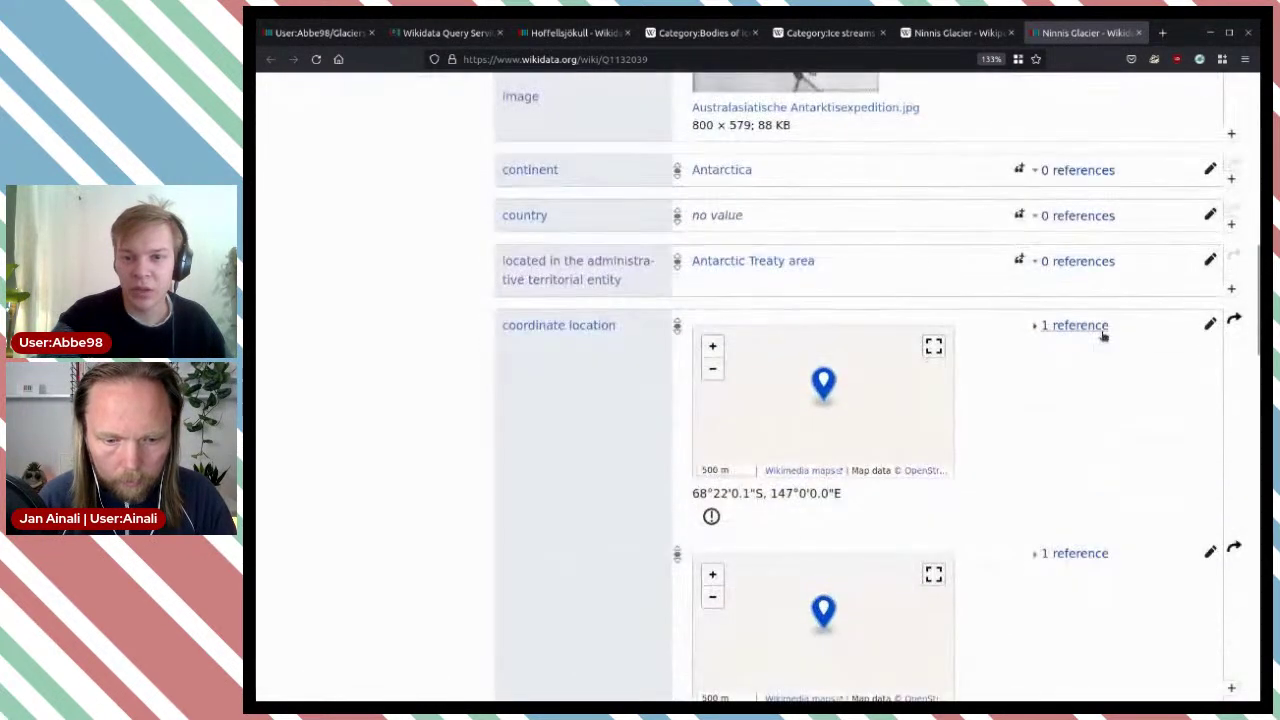
scroll(1103, 336, "up", 2)
scroll(1055, 348, "down", 4)
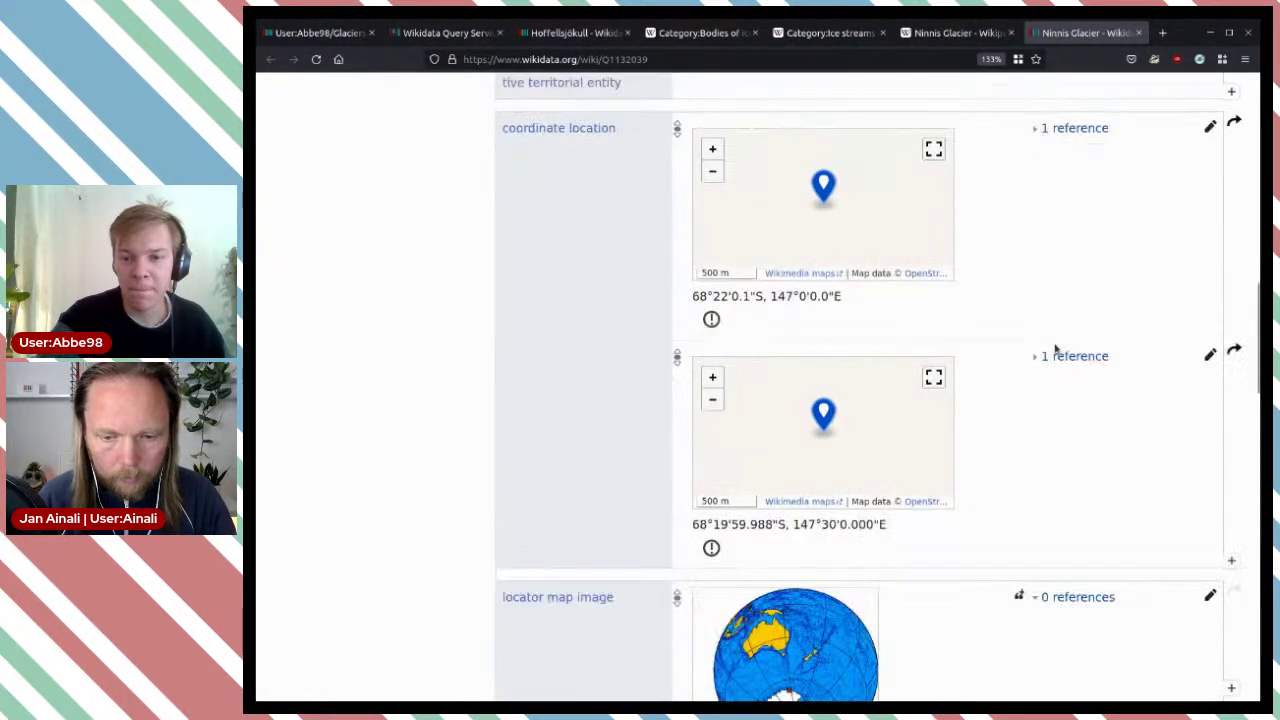
left_click(1058, 356)
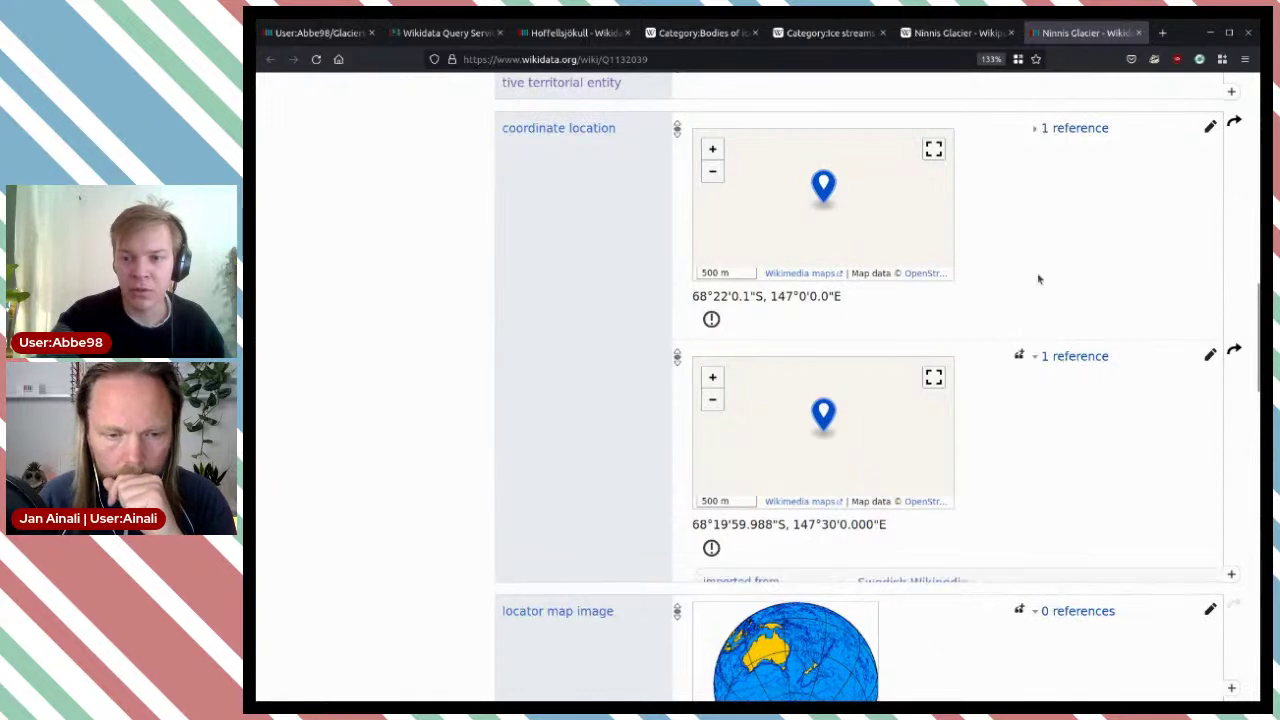
left_click(1076, 132)
scroll(1083, 277, "down", 5)
scroll(1081, 270, "up", 4)
scroll(1081, 270, "up", 1)
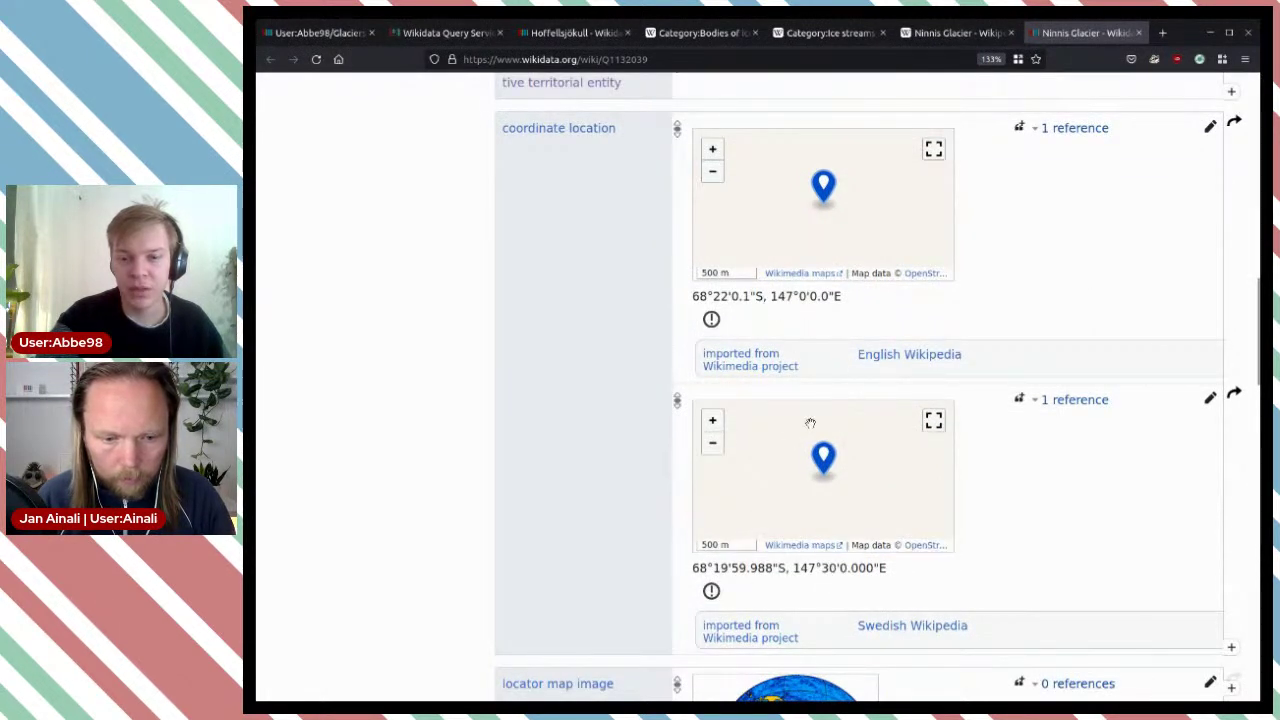
Step: Examine Ninnis Glacier's remaining statements and zoom out the maps of its two coordinate locations to compare them
scroll(1168, 423, "down", 6)
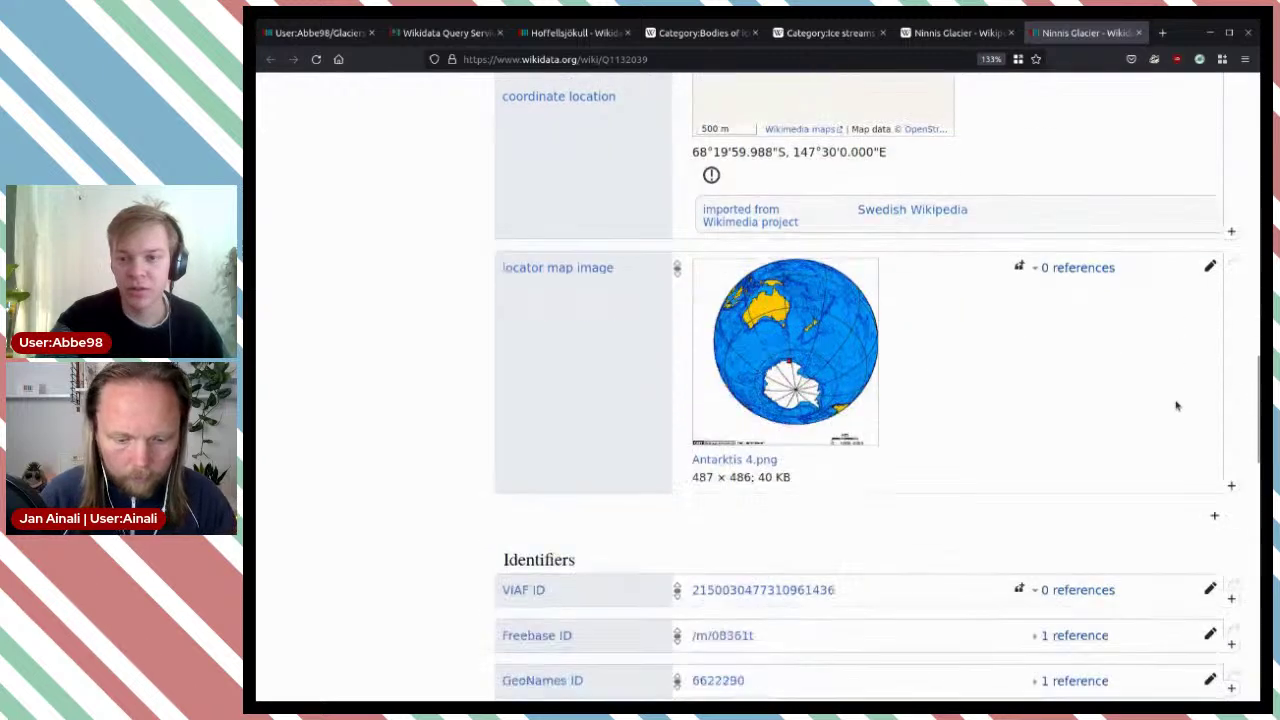
scroll(1177, 405, "up", 4)
scroll(1177, 405, "up", 4)
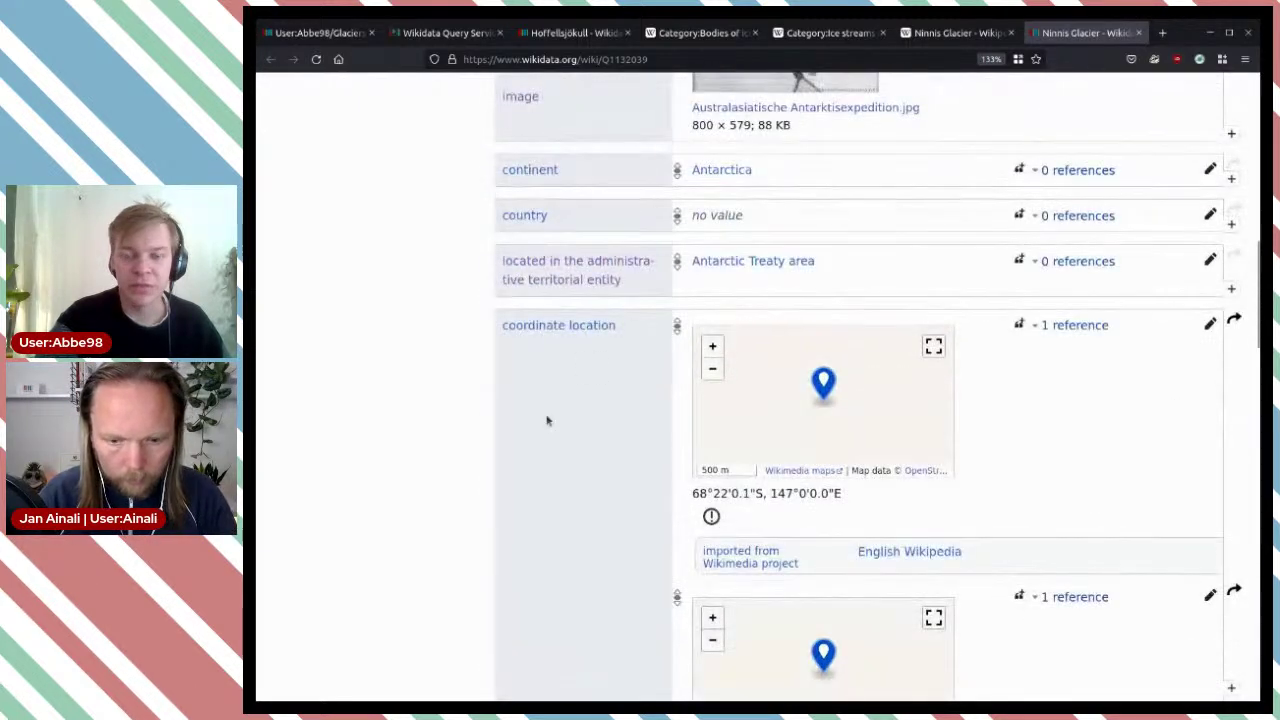
scroll(1055, 441, "down", 2)
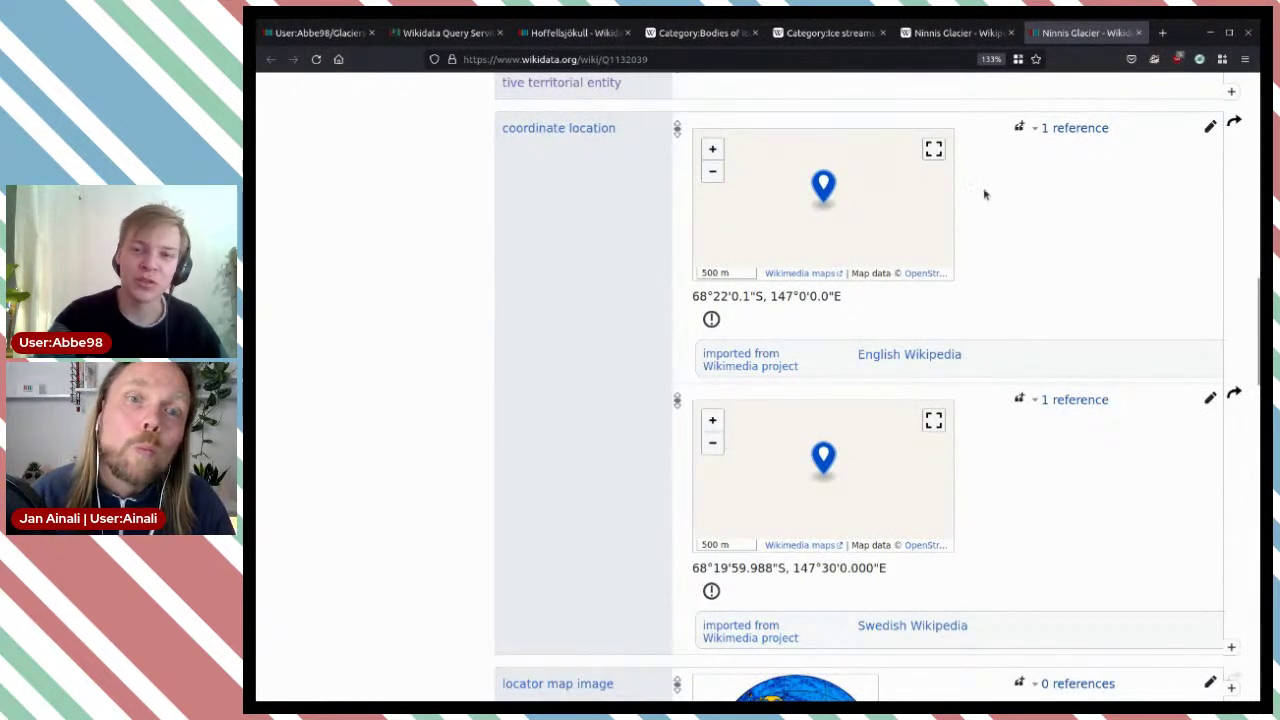
left_click(713, 173)
left_click(713, 173)
left_click(713, 443)
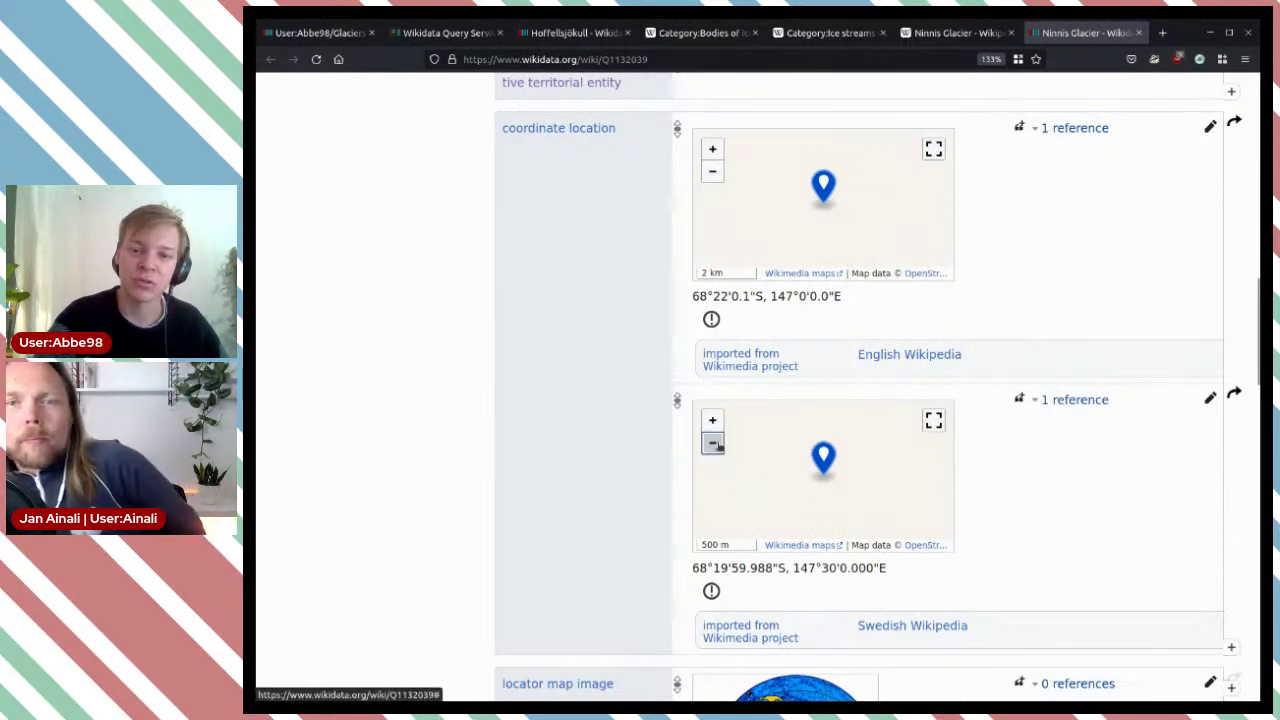
Step: Close both Ninnis Glacier pages and open Lambert Glacier's Wikidata item through its article in the Ice streams of Antarctica category
left_click(1139, 33)
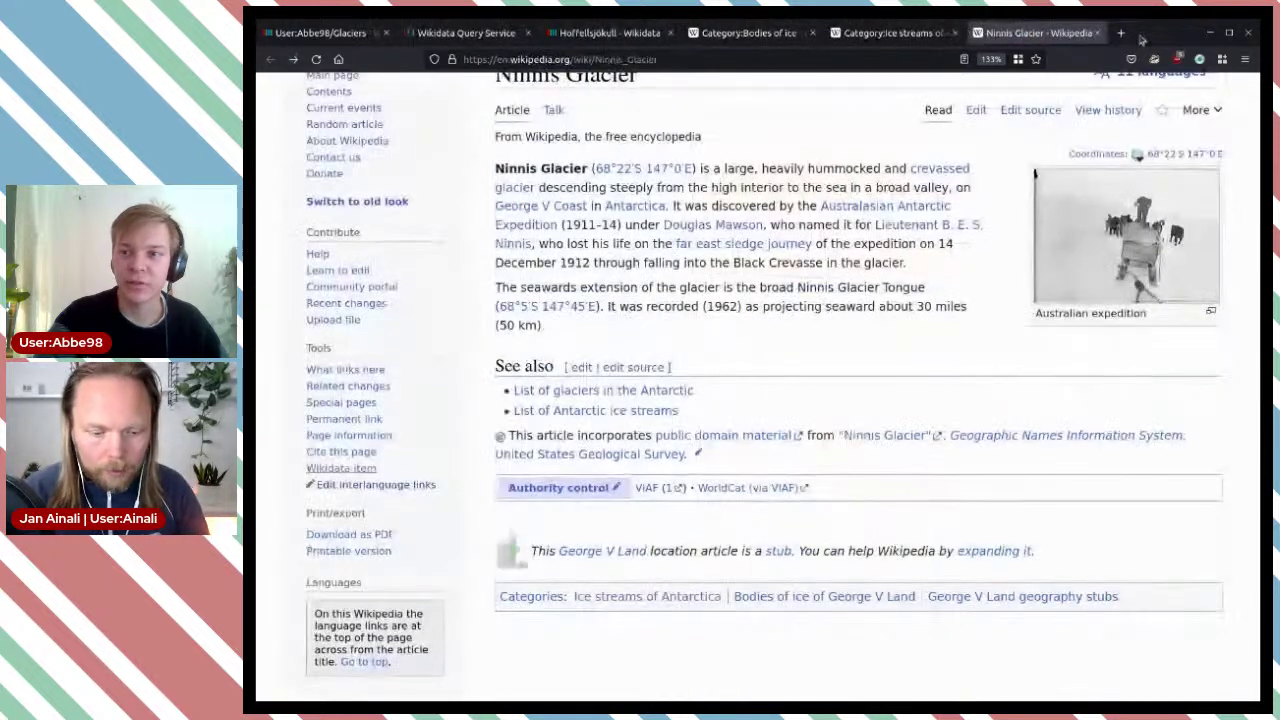
left_click(1097, 33)
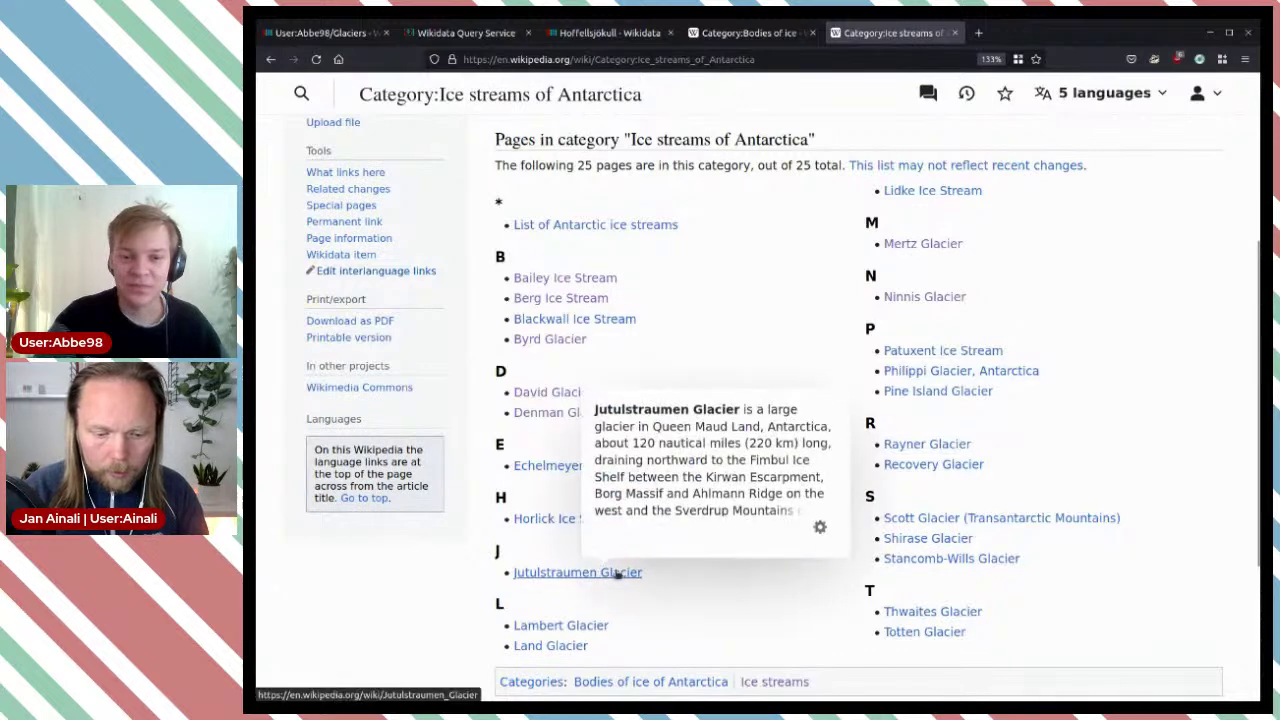
middle_click(593, 627)
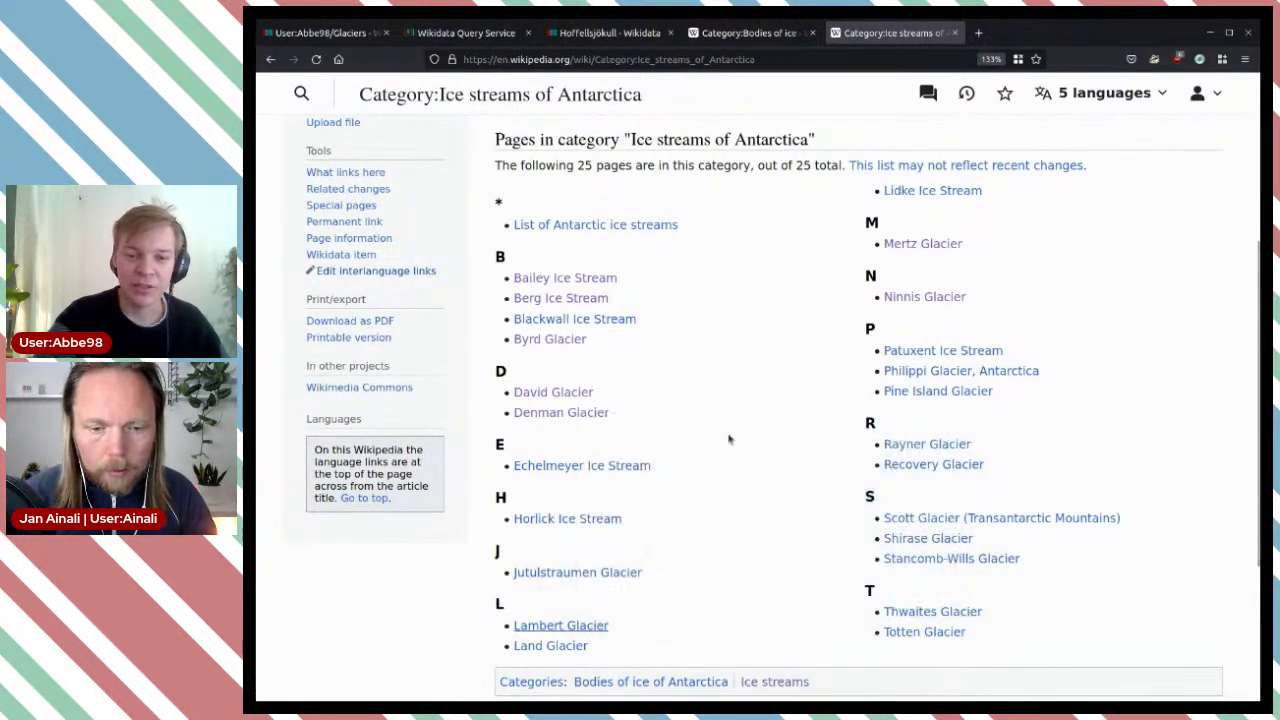
left_click(1032, 33)
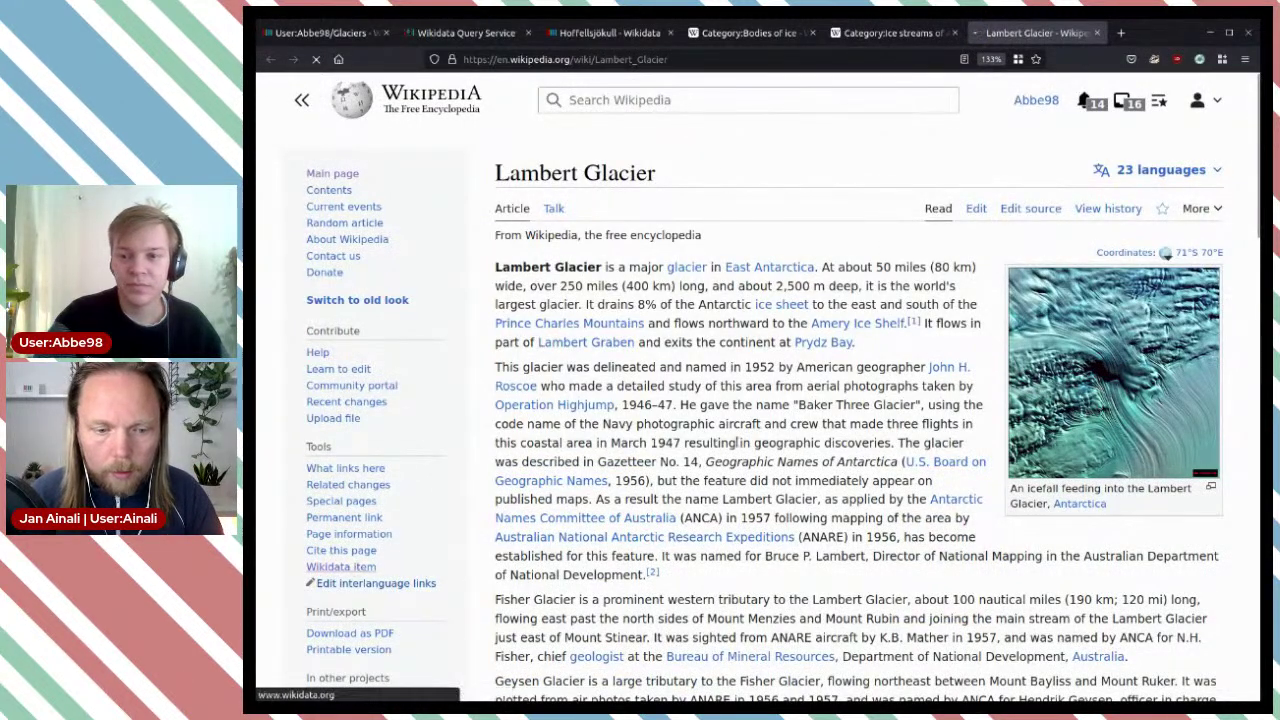
Step: Remove the Russian Wikipedia reference from Lambert Glacier's instance of statement, setting and saving the value as ice stream
scroll(855, 414, "down", 5)
left_click(1075, 328)
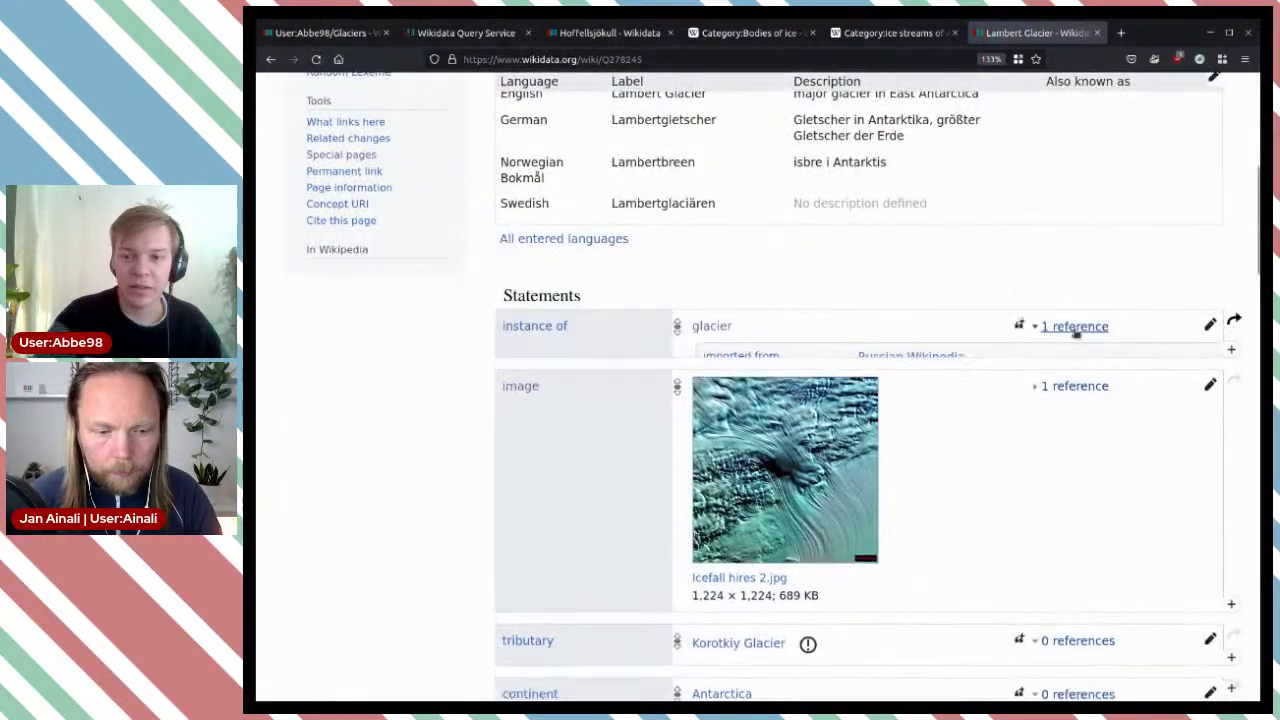
left_click(1210, 328)
left_click(1209, 392)
triple_click(809, 325)
key("BackSpace")
type("ice stream")
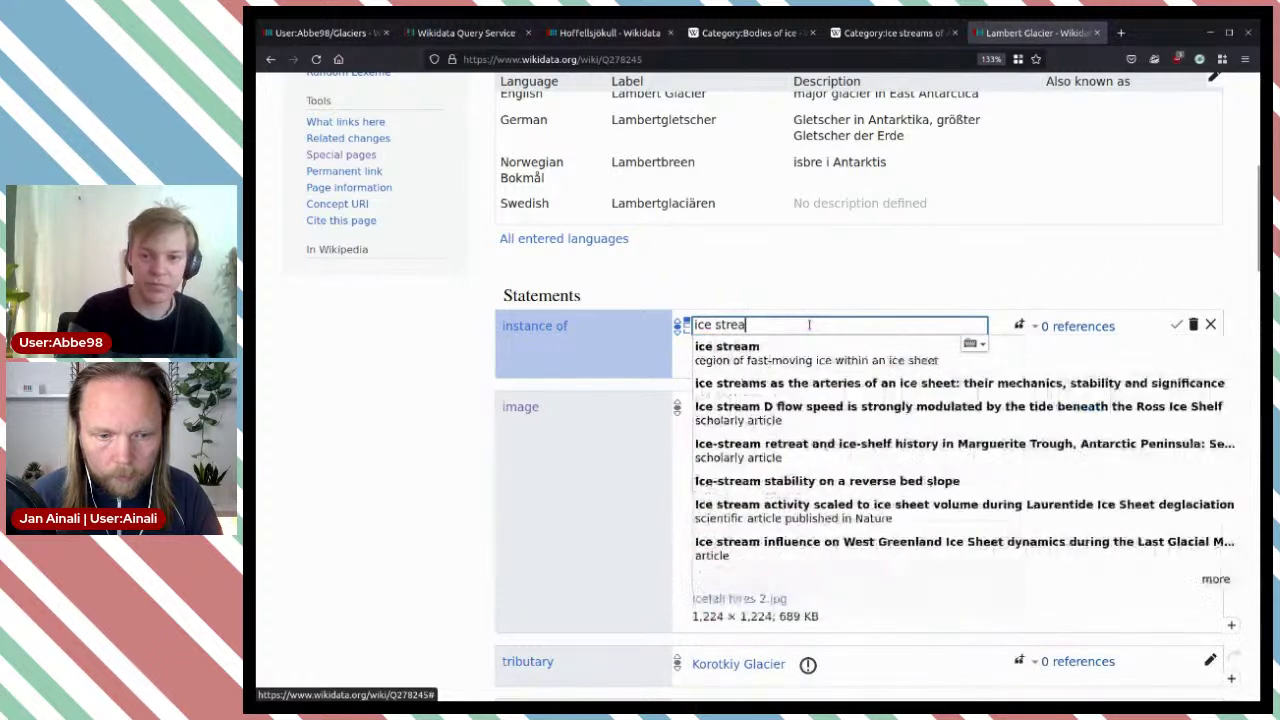
left_click(800, 352)
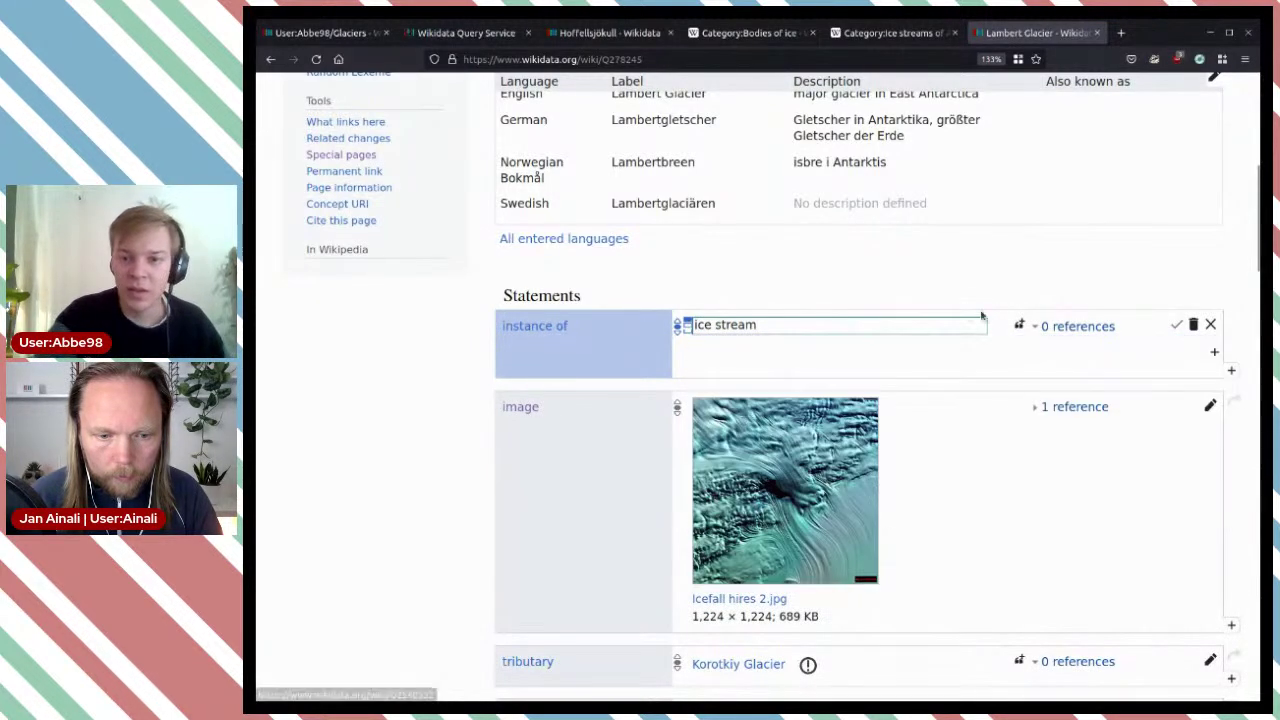
left_click(1175, 325)
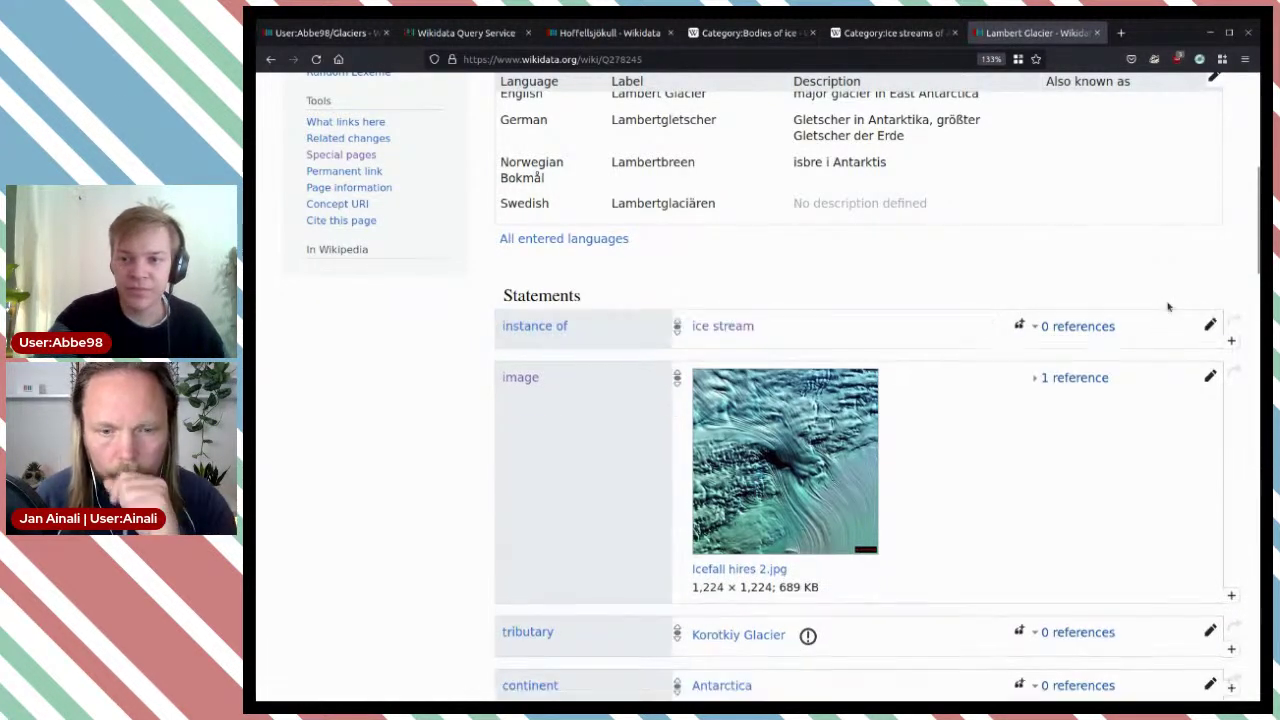
scroll(1088, 283, "down", 2)
scroll(1063, 257, "up", 3)
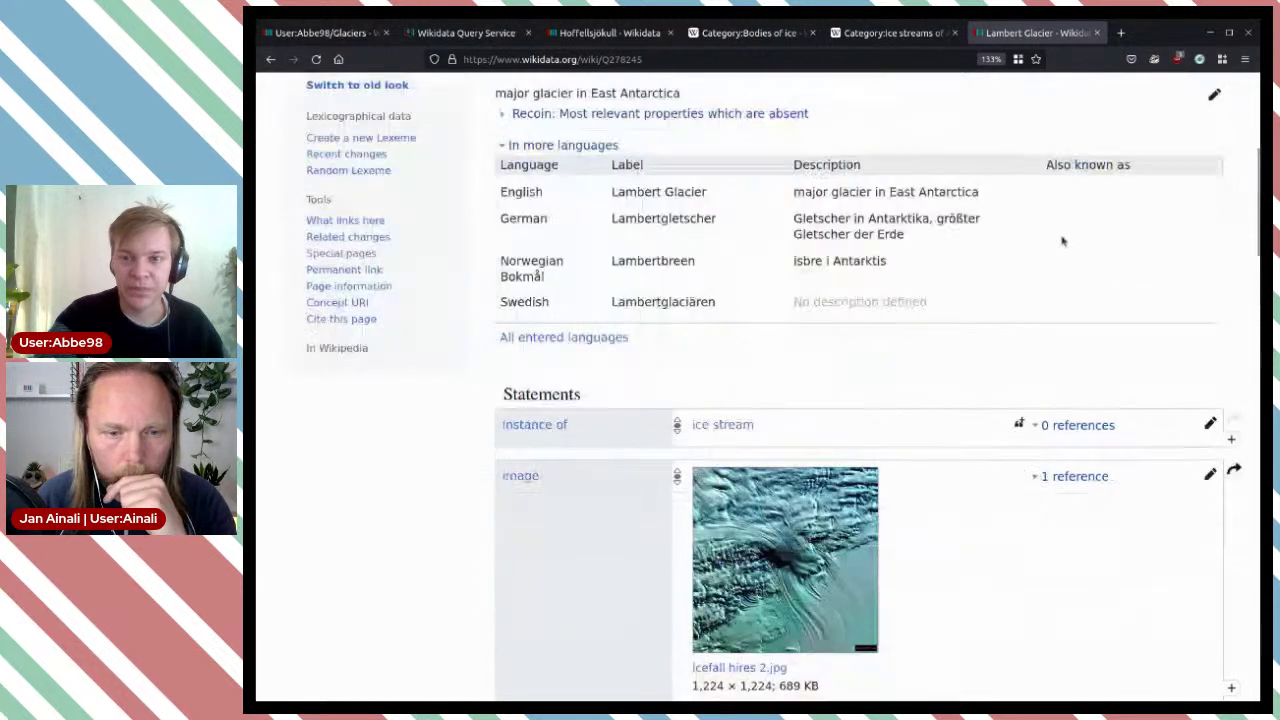
Step: Close the Ice streams of Antarctica category and open the Ice shelves category from Bodies of ice in a new tab
left_click(894, 38)
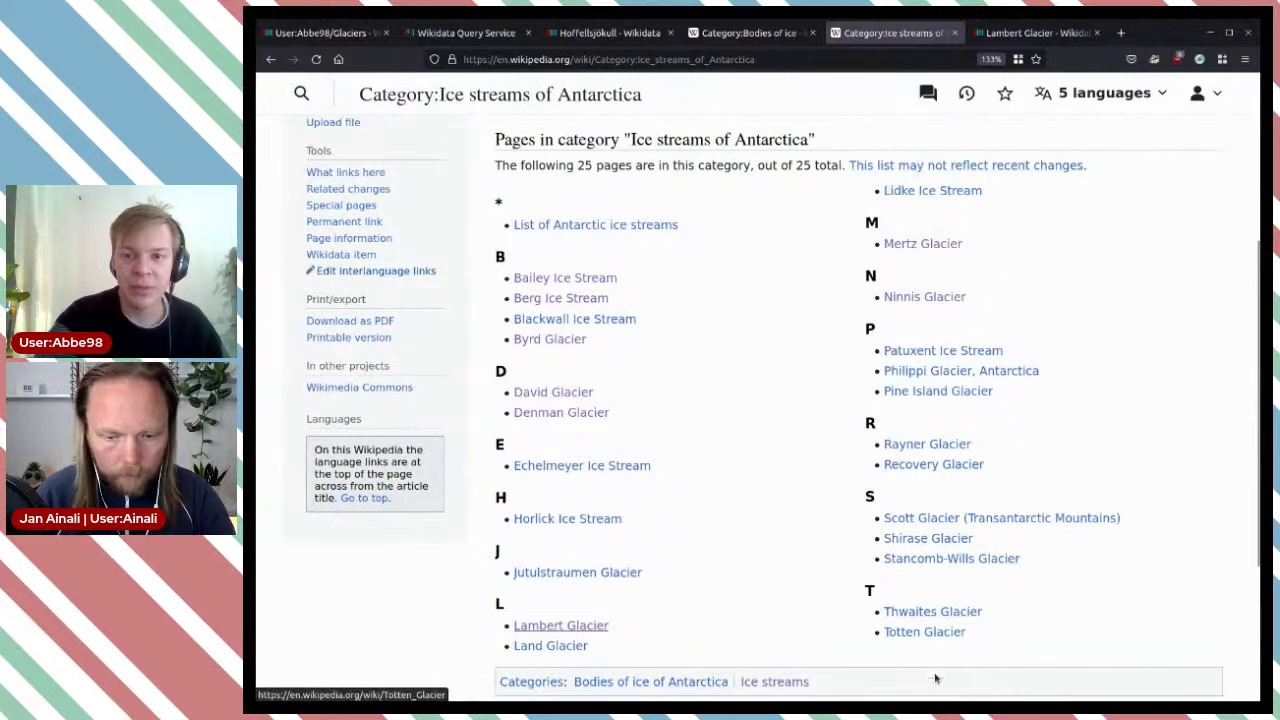
left_click(957, 33)
left_click(748, 40)
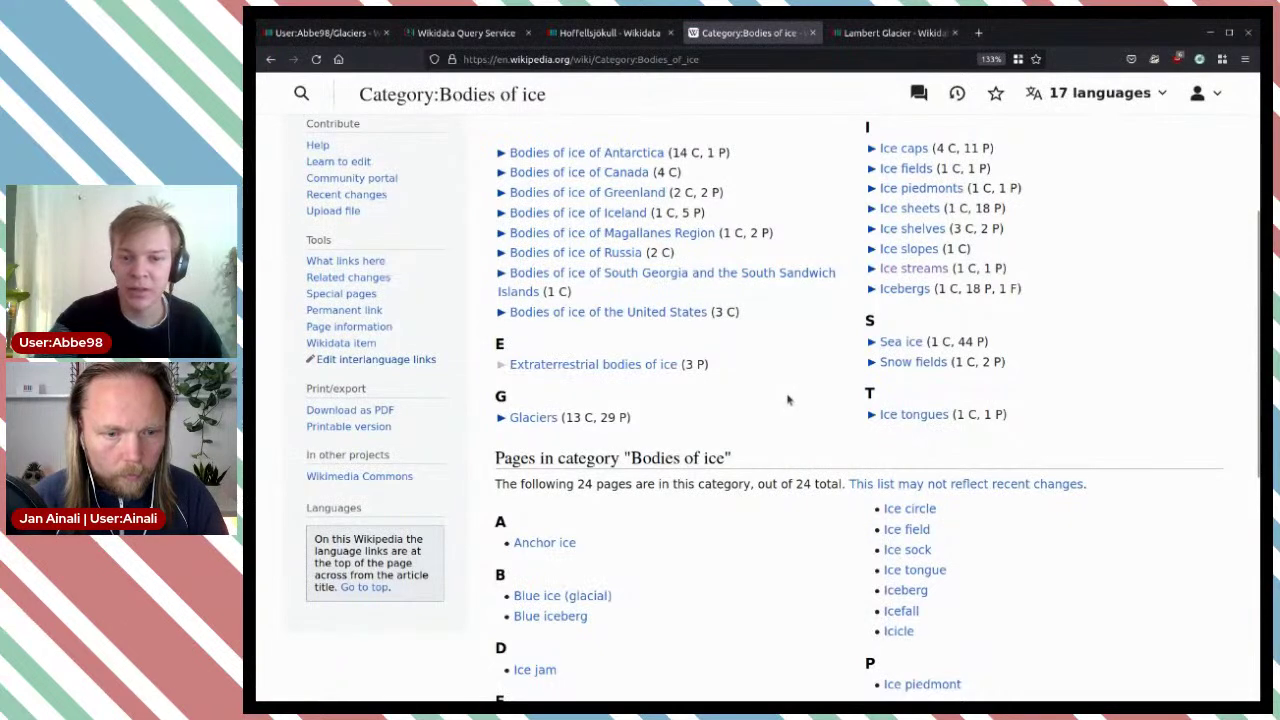
middle_click(937, 240)
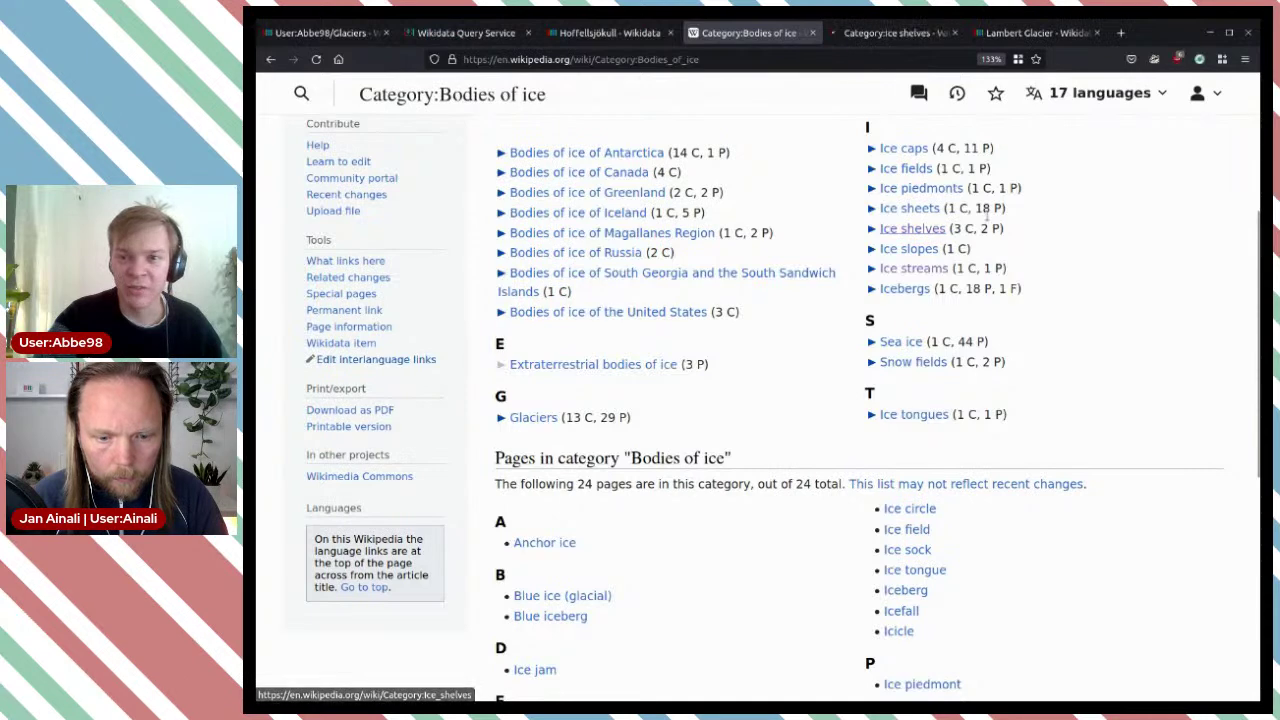
left_click(887, 33)
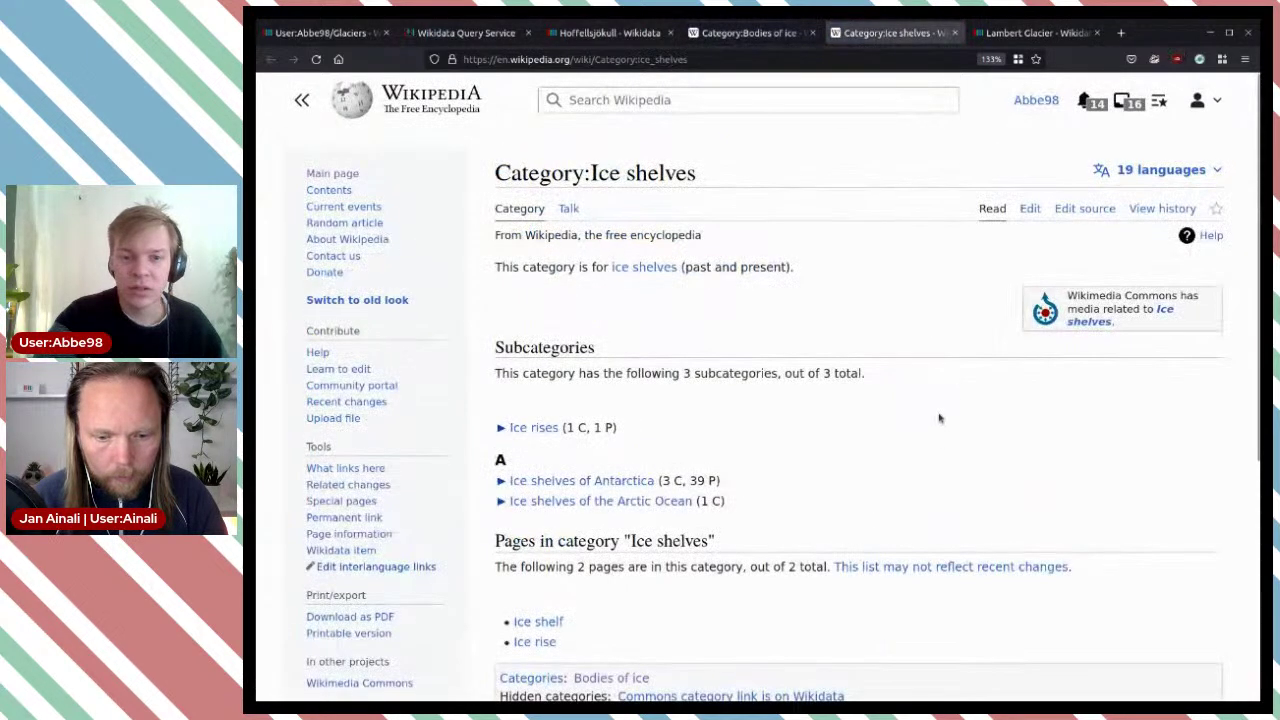
Step: Go through the Ice shelves of the Arctic Ocean subcategory to the Ice shelves of Qikiqtaaluk Region category
scroll(939, 418, "down", 3)
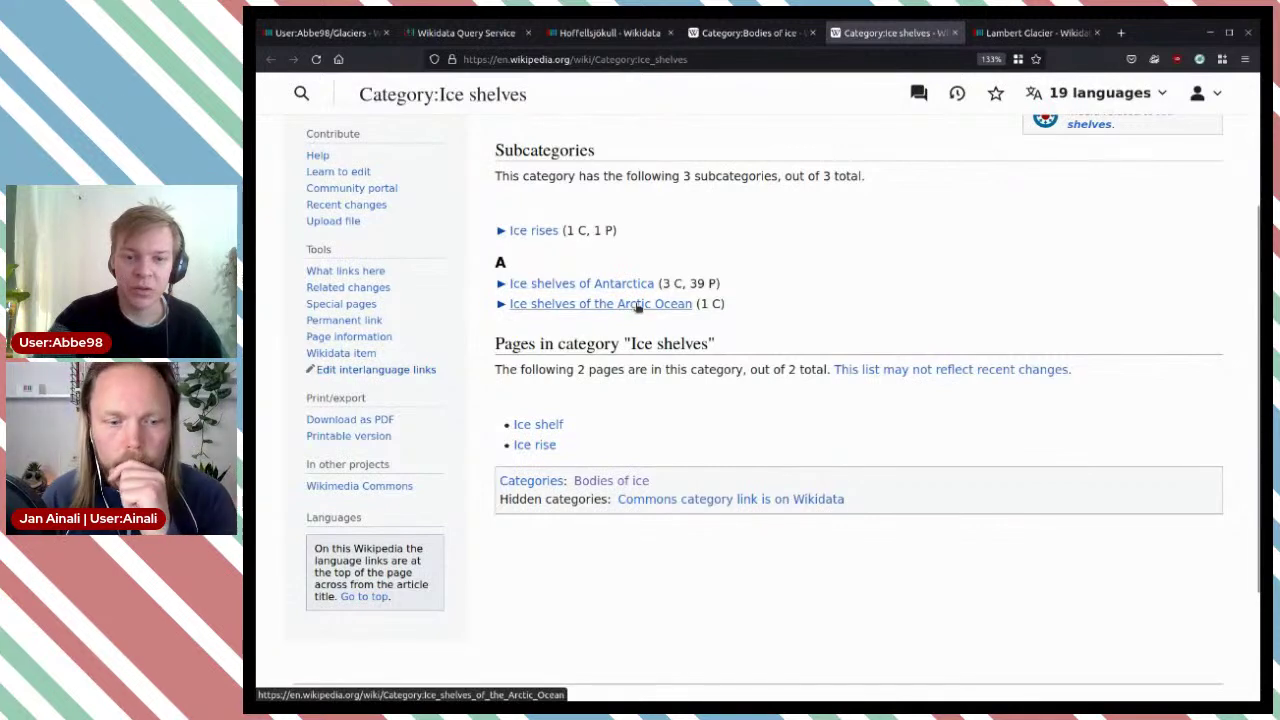
left_click(637, 304)
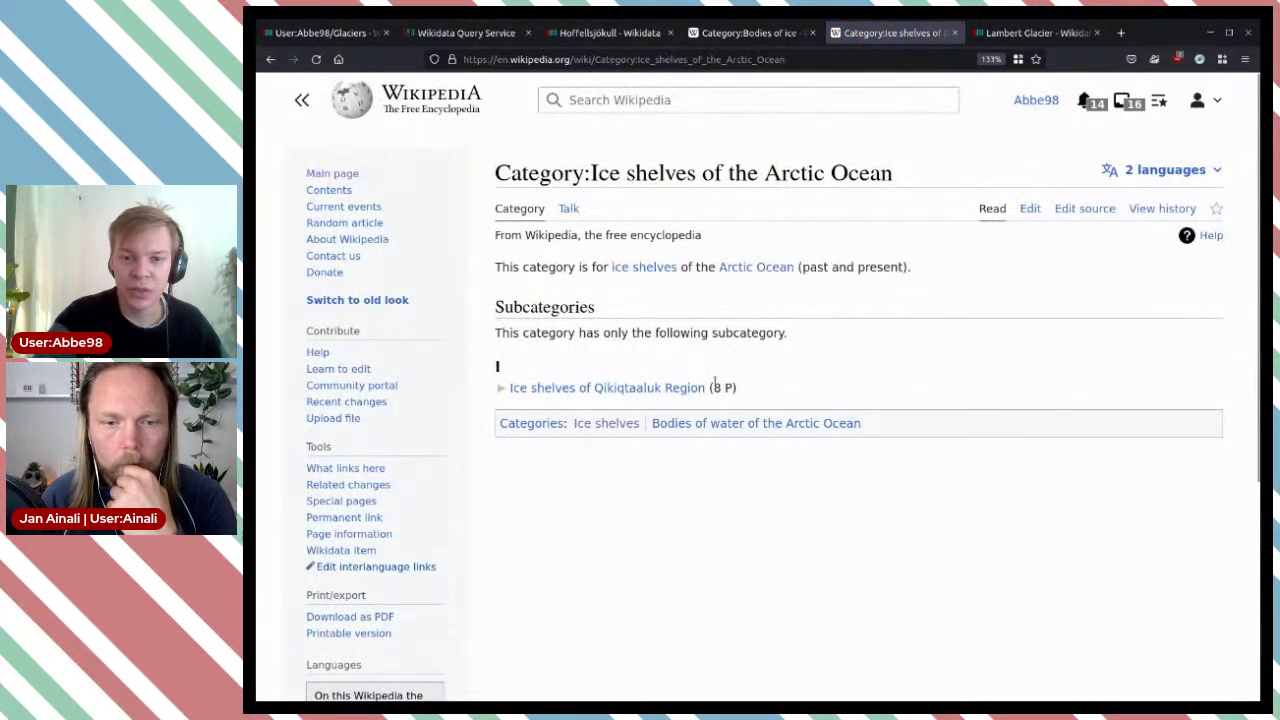
left_click(678, 388)
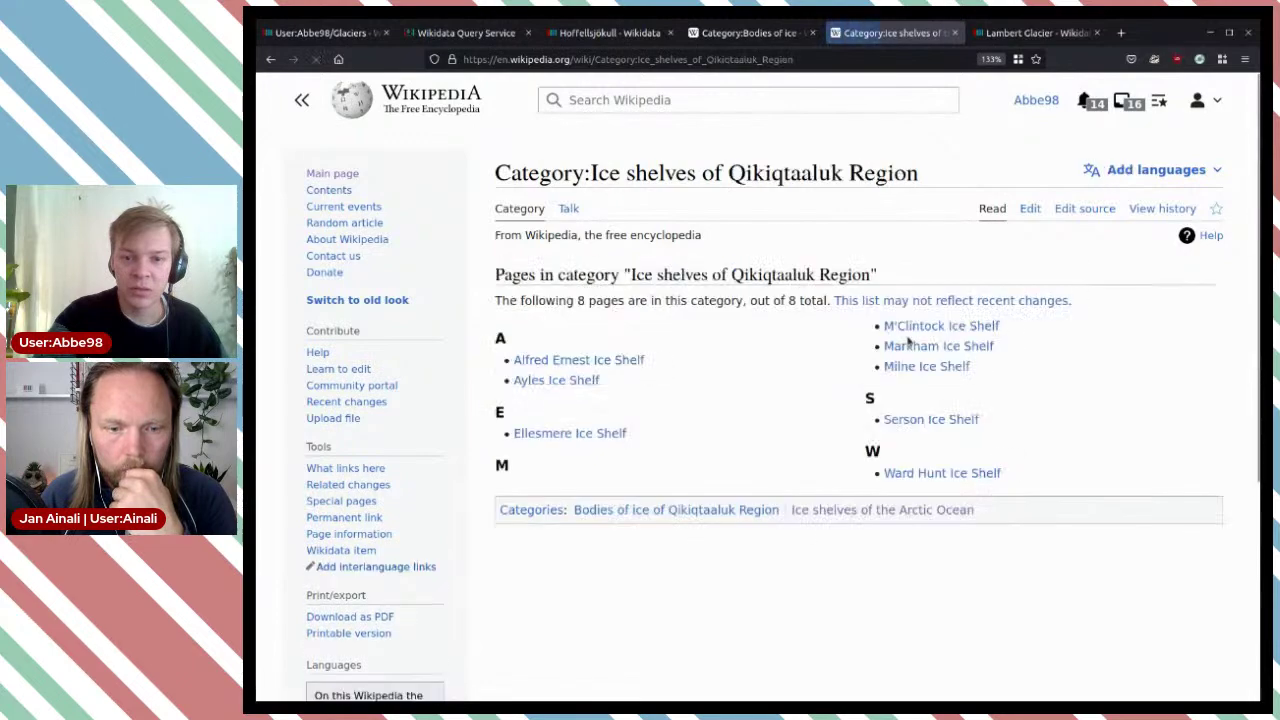
scroll(858, 317, "down", 3)
scroll(858, 317, "up", 2)
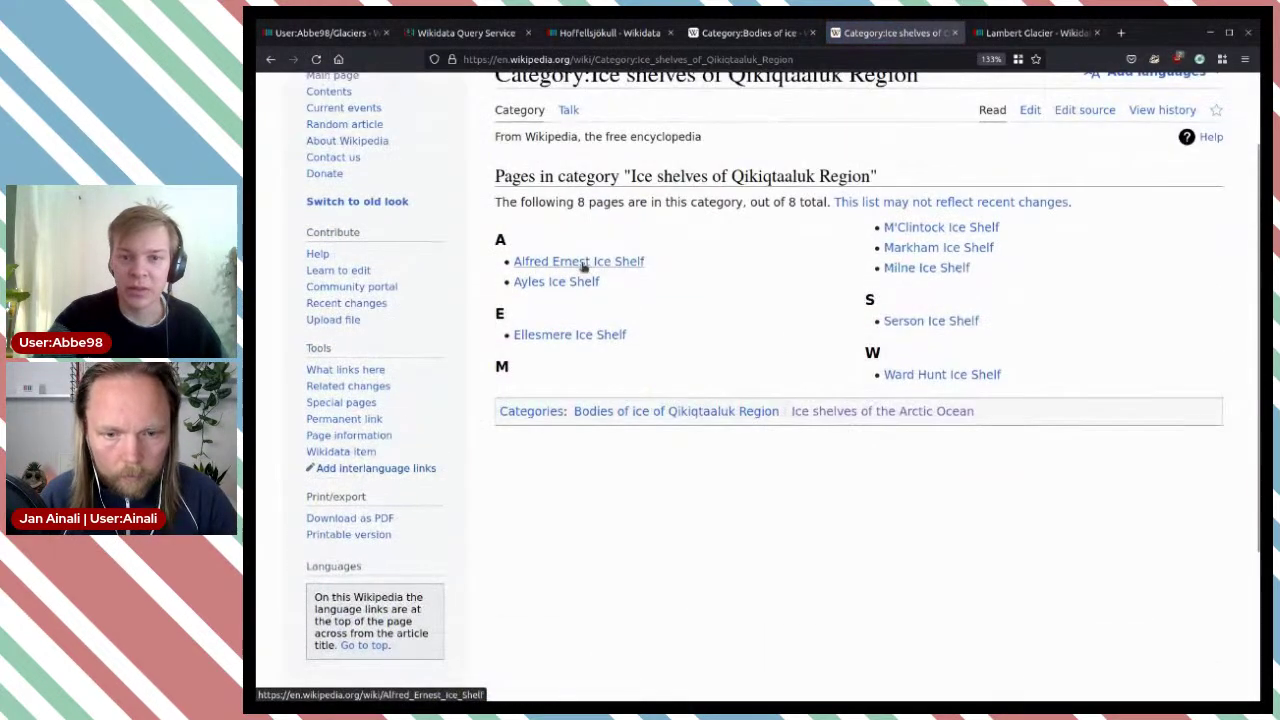
Step: Open the Alfred Ernest Ice Shelf article in a new tab and go to the statements of its Wikidata item
middle_click(600, 262)
key("ctrl+Tab")
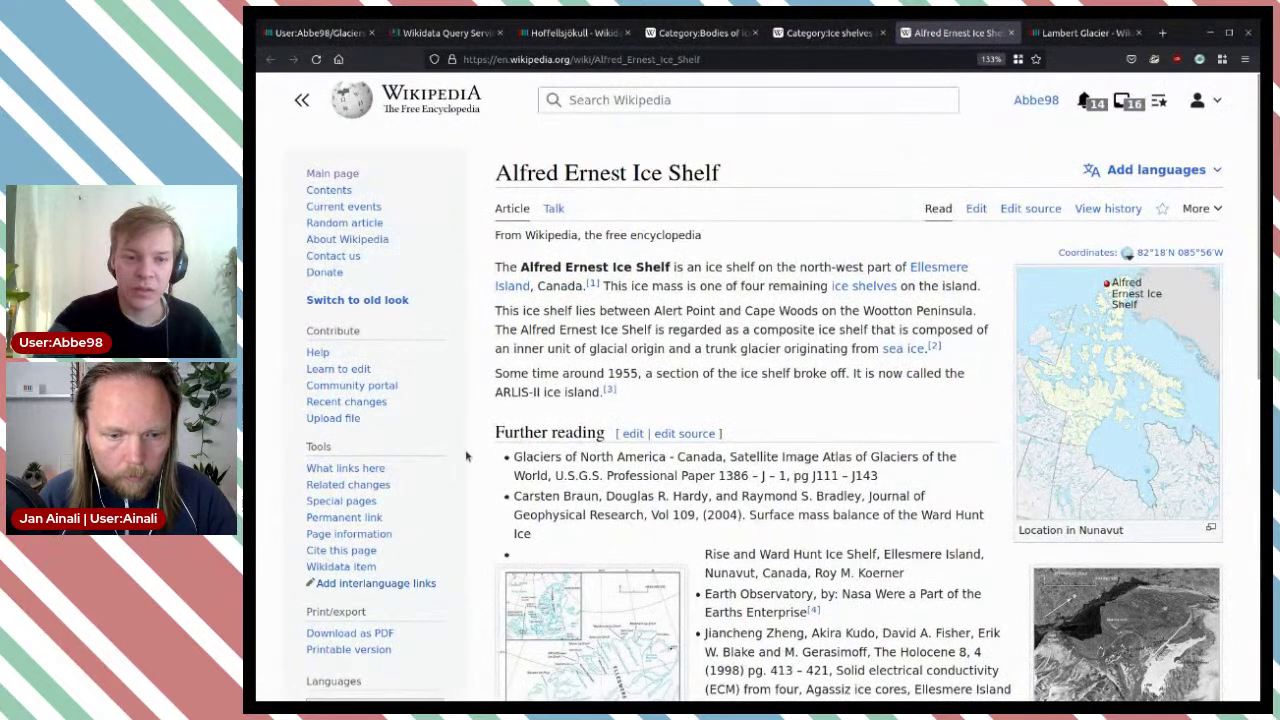
left_click(354, 567)
scroll(616, 358, "down", 5)
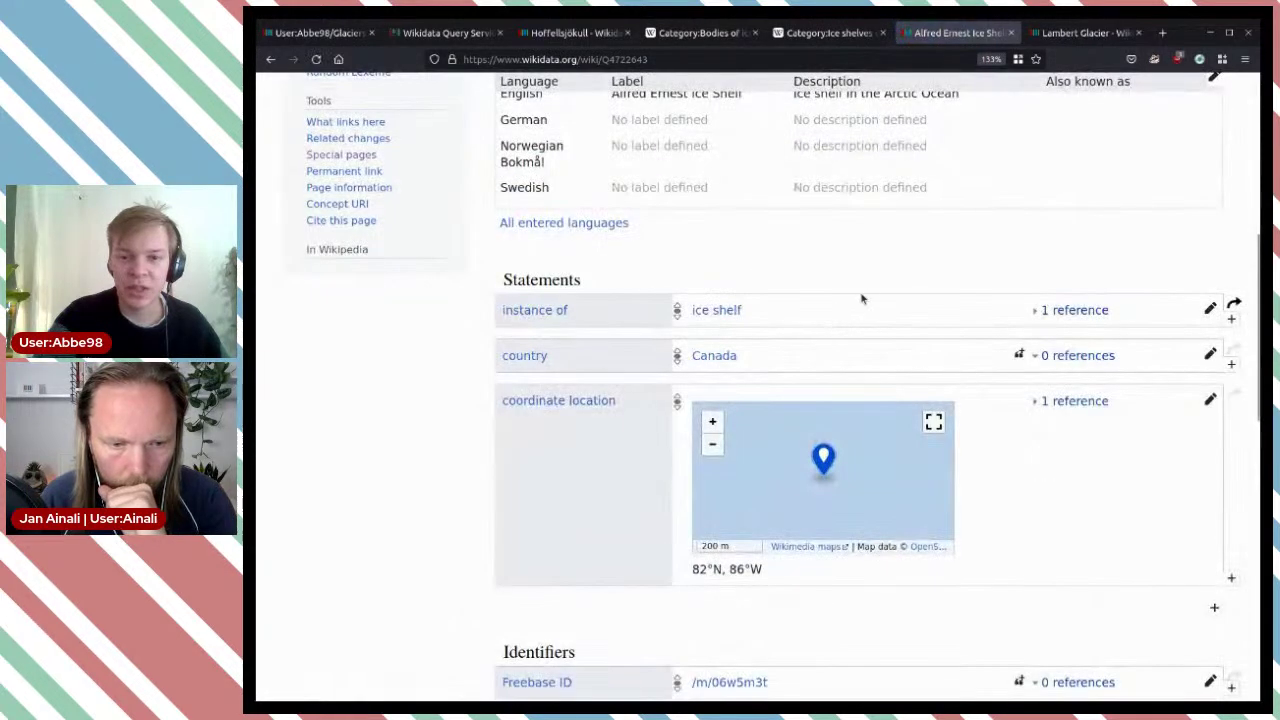
Step: Zoom out the coordinate location map and examine the item's statements, identifiers and Wikipedia links
left_click(712, 444)
left_click(712, 444)
left_click(712, 444)
scroll(1145, 500, "down", 4)
scroll(1131, 497, "up", 5)
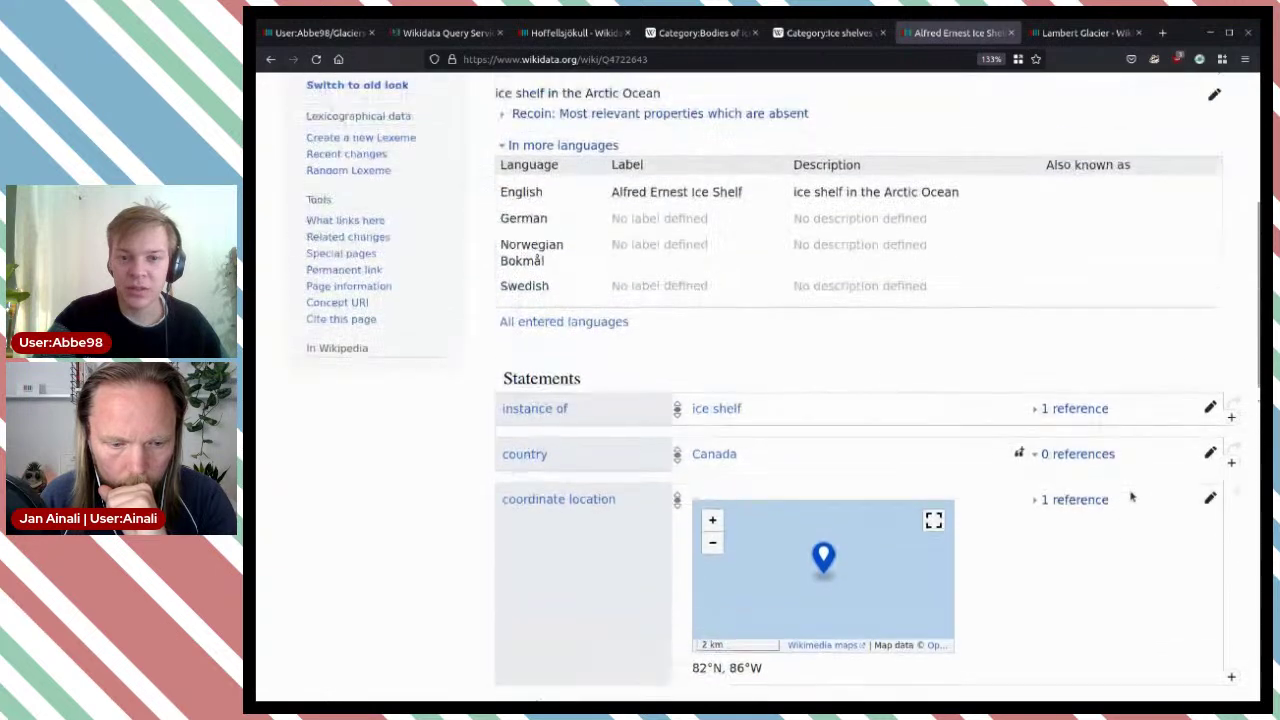
scroll(1131, 497, "down", 3)
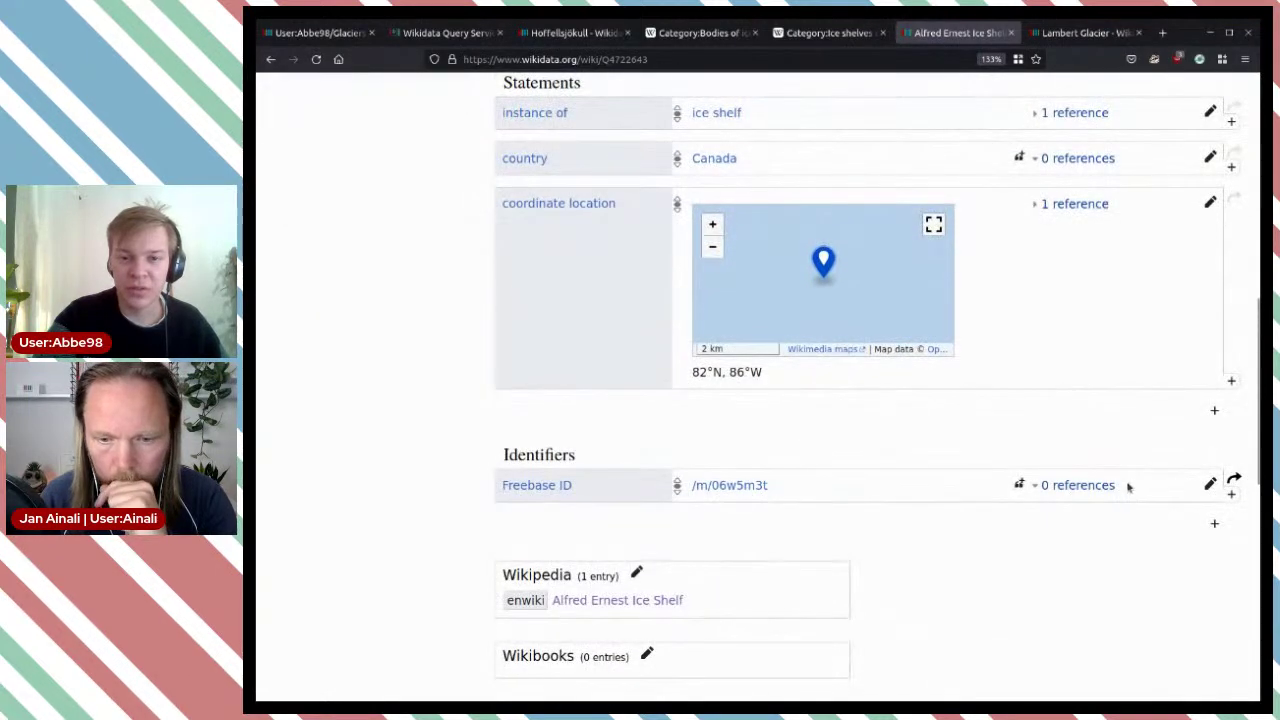
scroll(1128, 487, "up", 1)
scroll(713, 510, "down", 2)
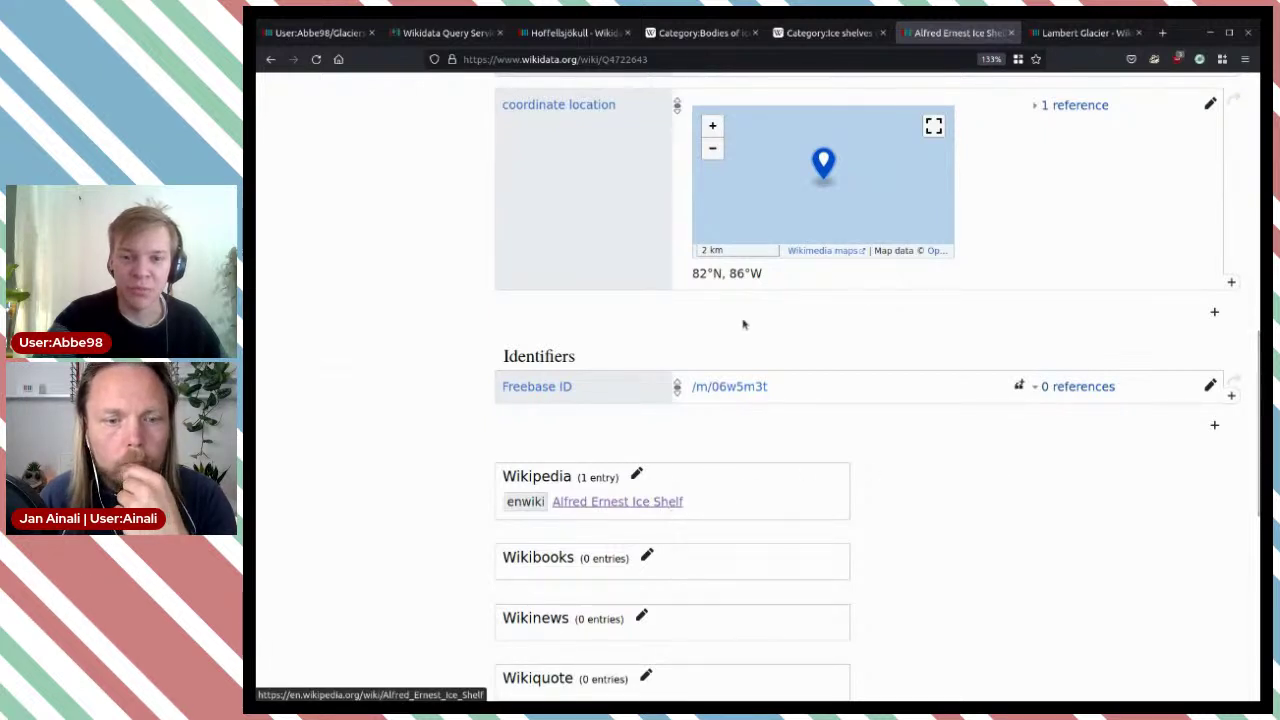
Step: View the item's linked English Wikipedia article in a separate tab and enlarge its satellite image of Alfred Ernest Ice Shelf
scroll(994, 360, "up", 2)
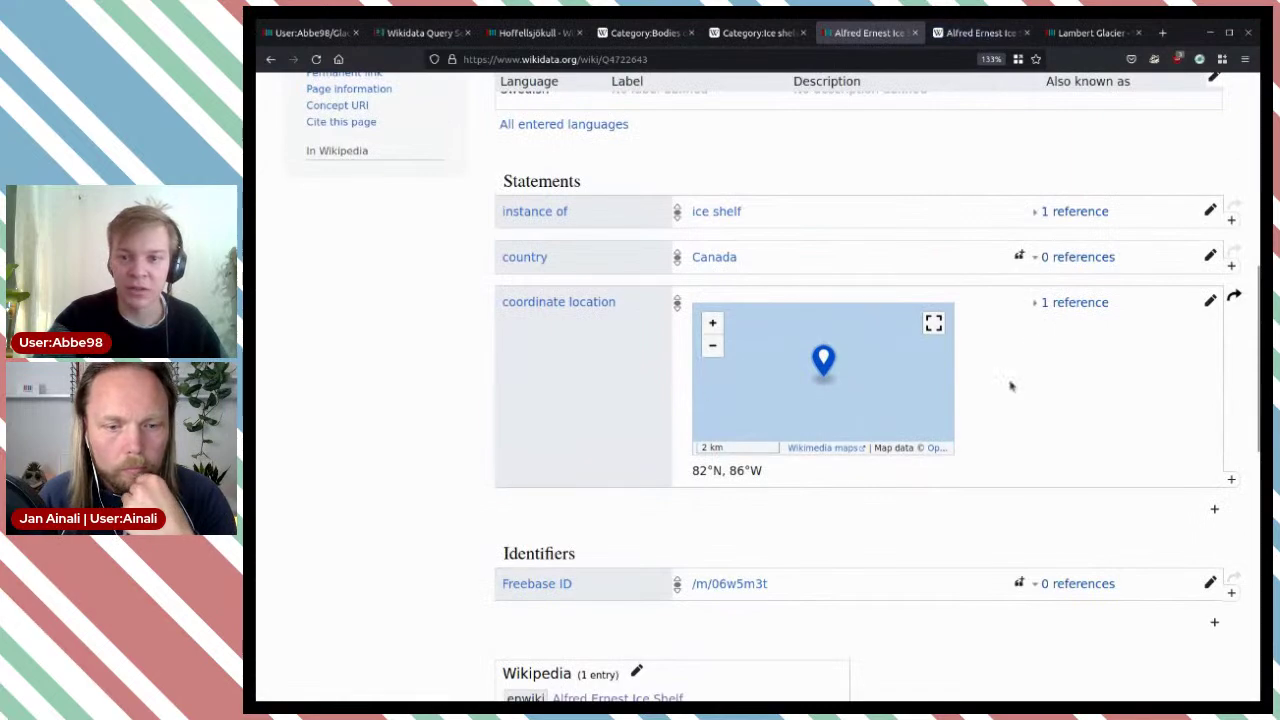
left_click(975, 38)
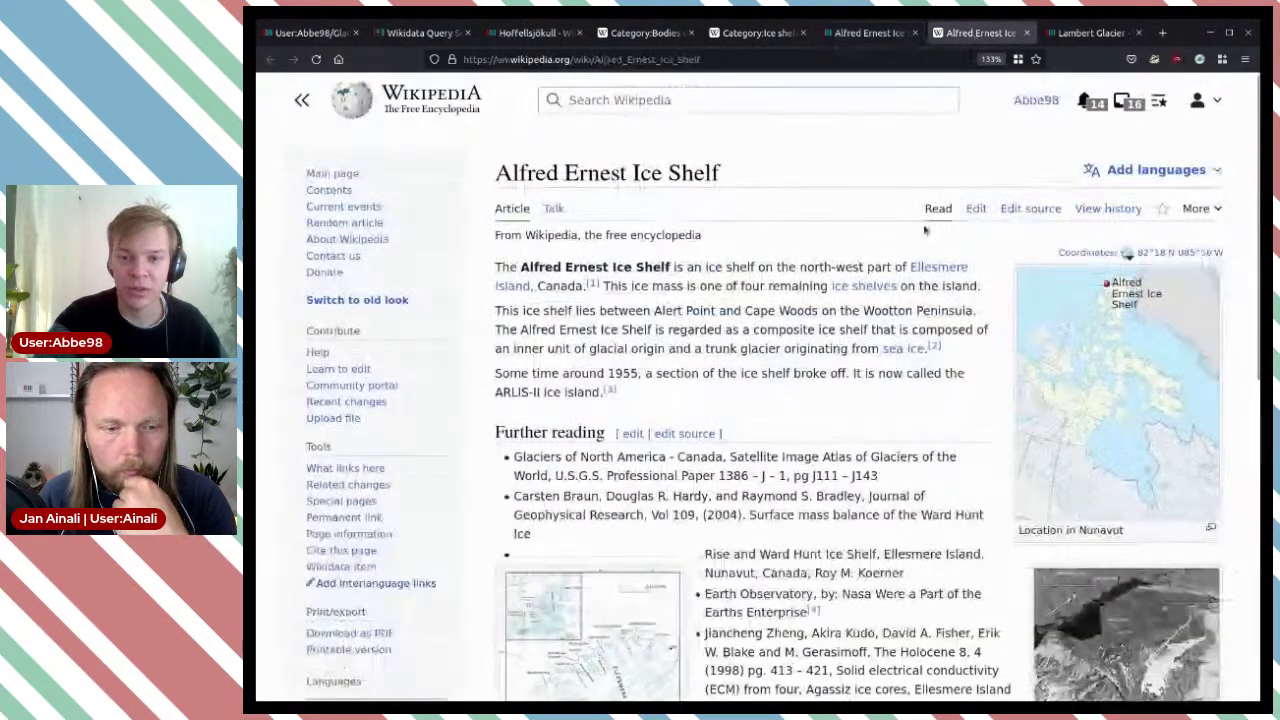
scroll(878, 342, "down", 1)
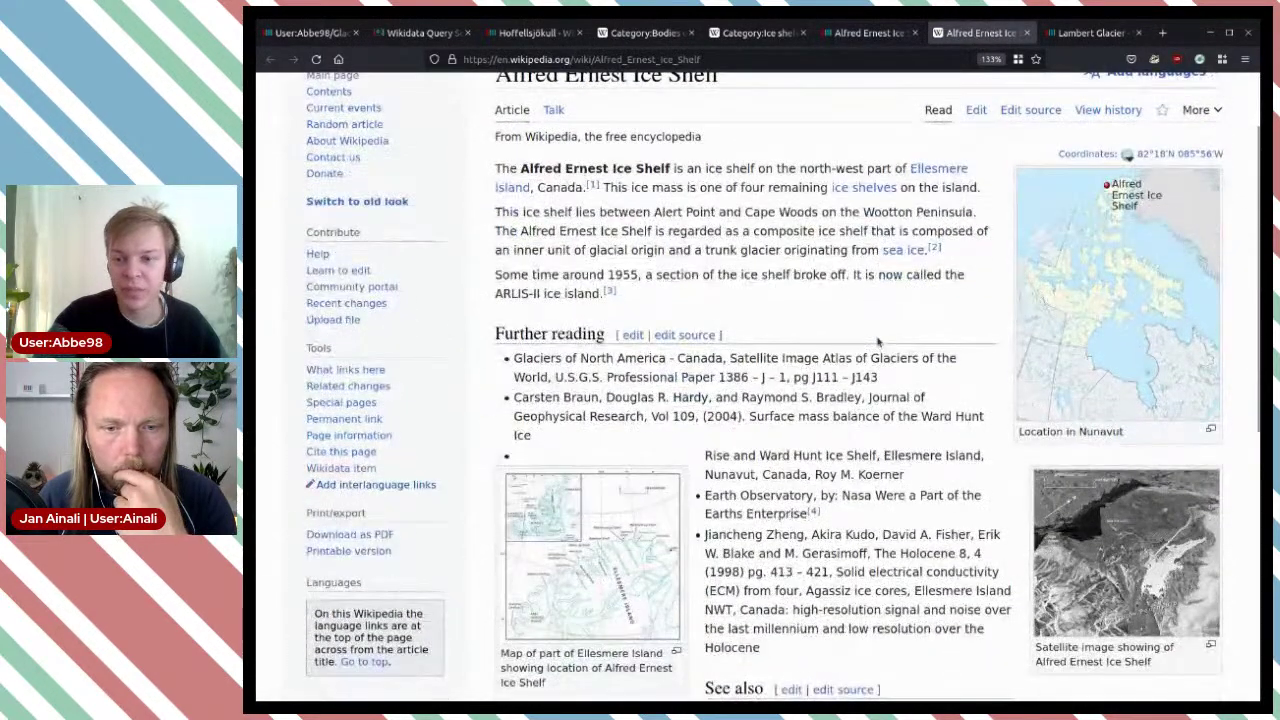
scroll(878, 342, "down", 2)
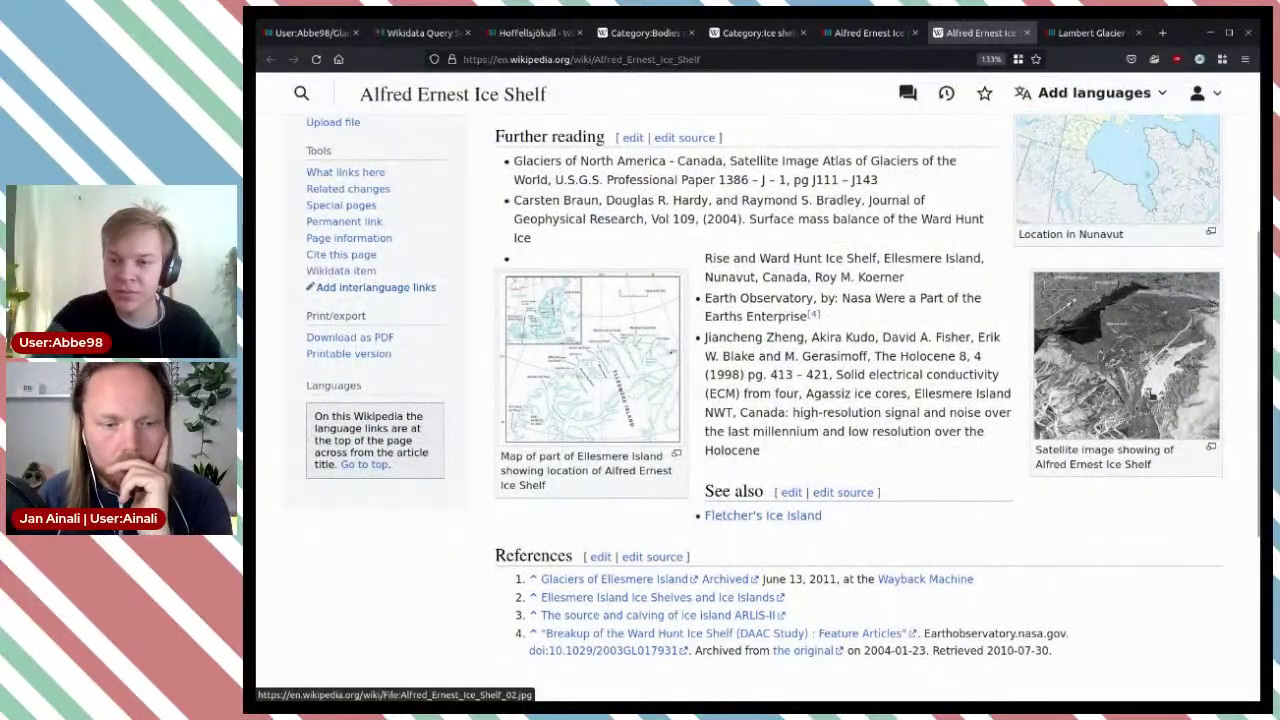
left_click(1149, 394)
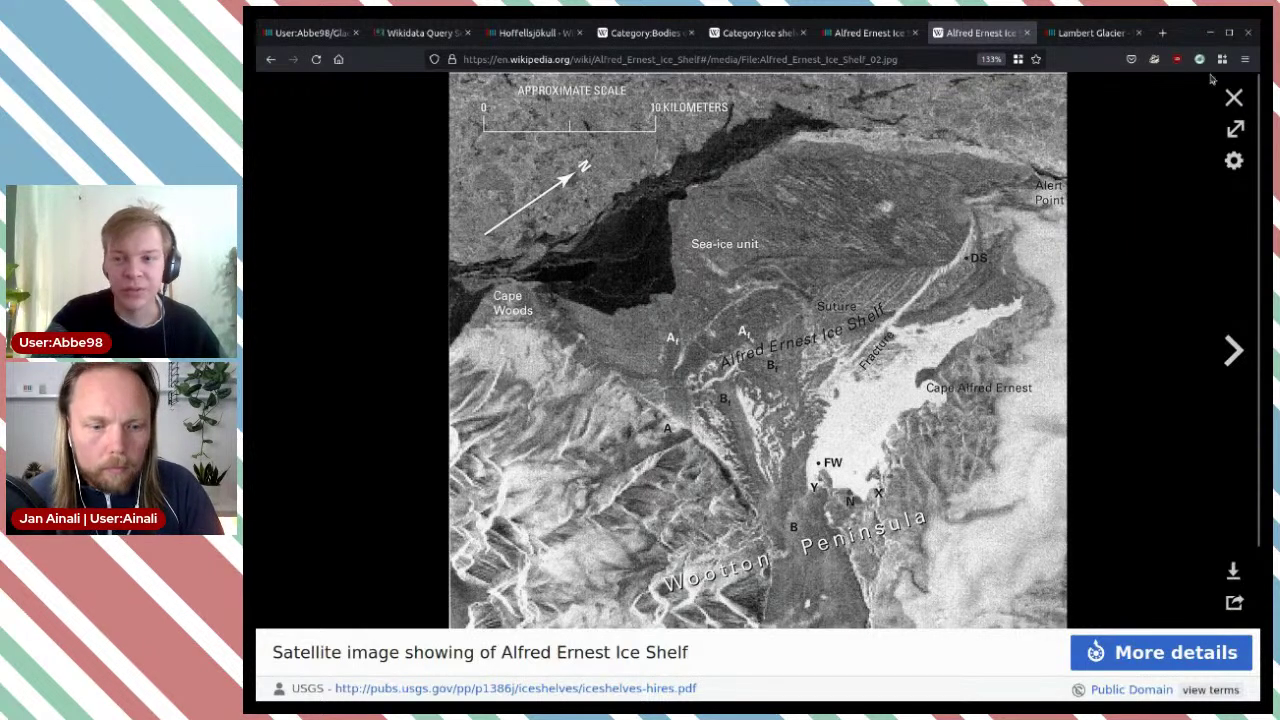
Step: Close the enlarged satellite image and view the article's Ellesmere Island location map at full size
left_click(1234, 98)
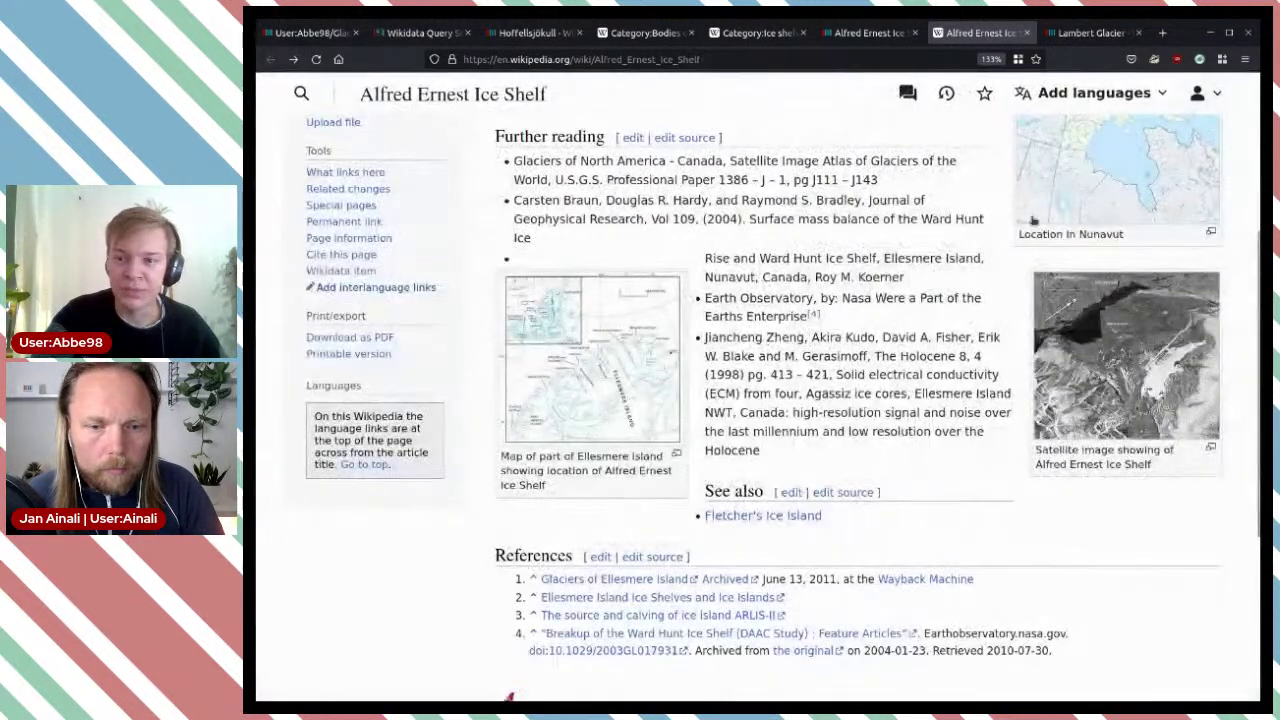
left_click(619, 348)
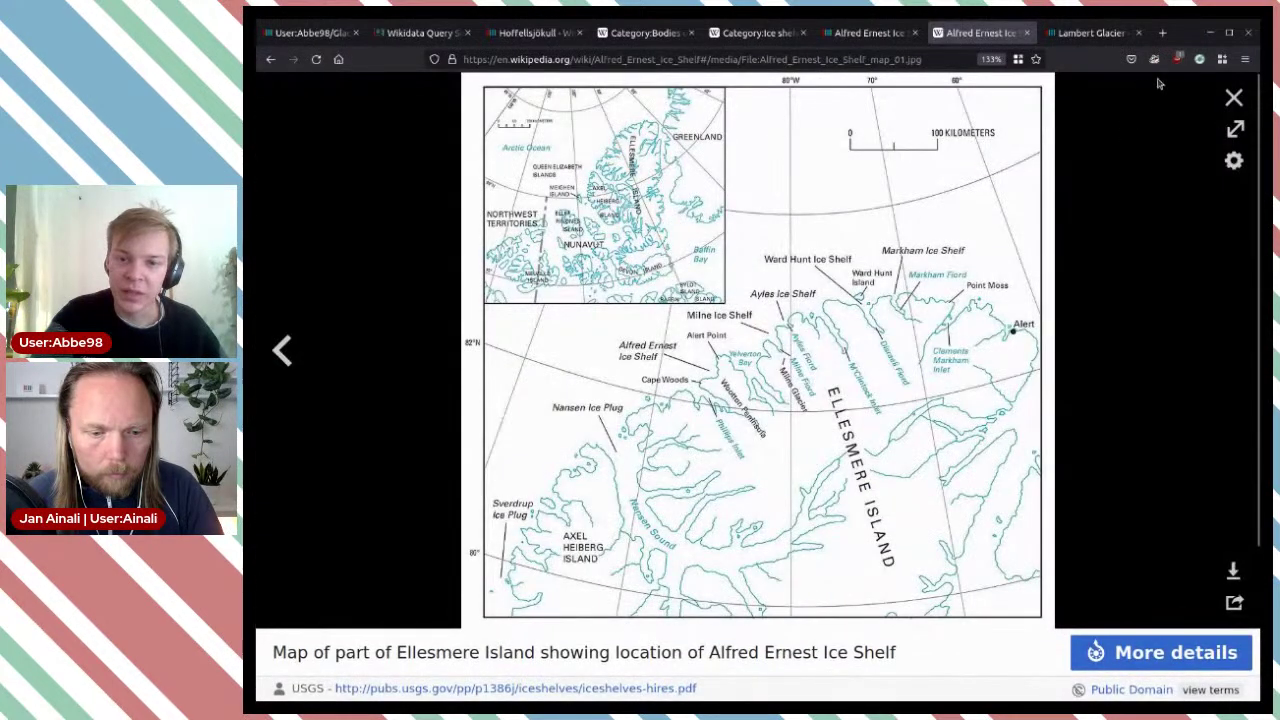
left_click(1233, 97)
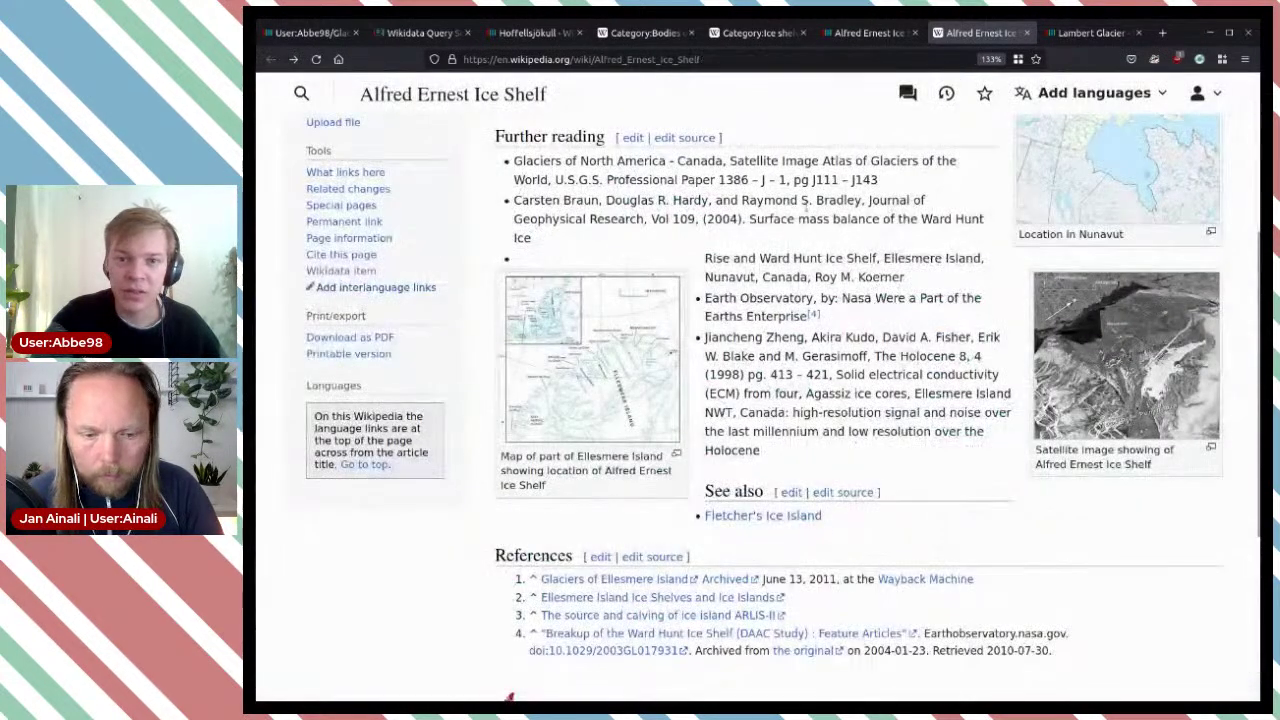
Step: Read the Alfred Ernest Ice Shelf article's introduction, including the passage about the section that broke off
scroll(775, 218, "up", 3)
mouse_move(707, 267)
left_mouse_down()
mouse_move(757, 268)
mouse_move(722, 268)
left_mouse_up()
left_click(776, 300)
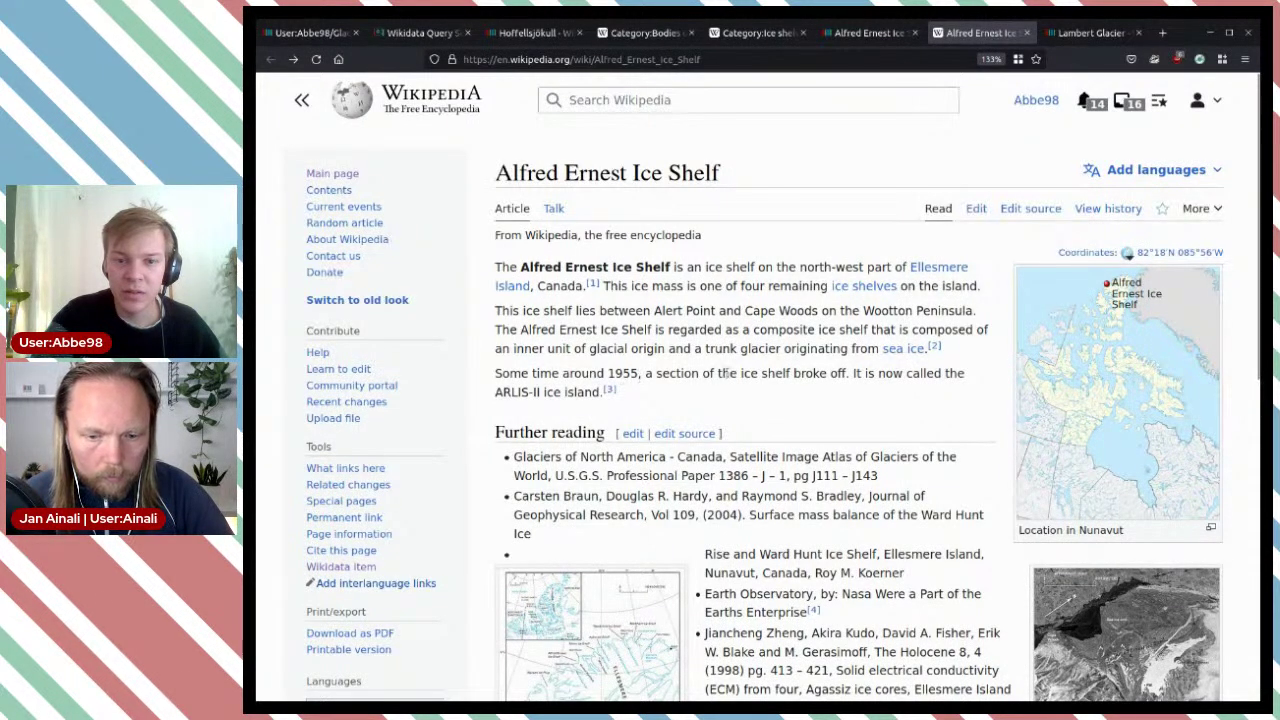
left_click_drag(773, 388, 790, 393)
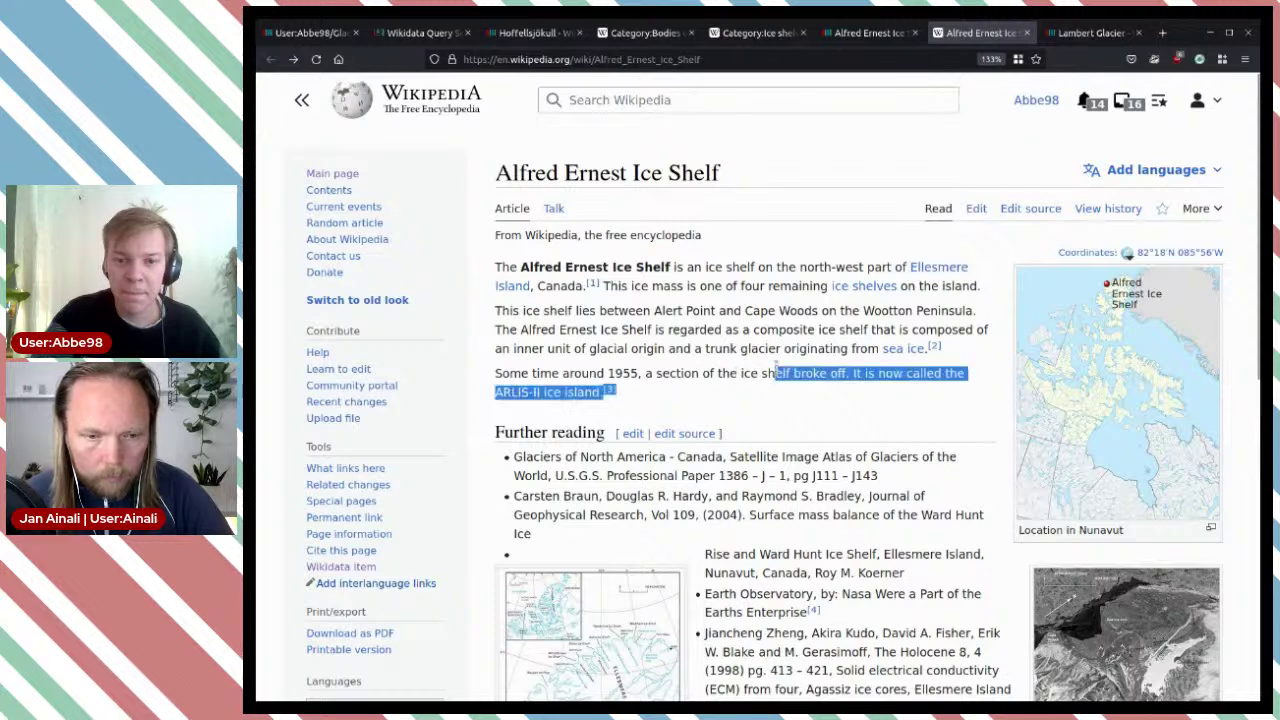
triple_click(792, 393)
left_click(804, 400)
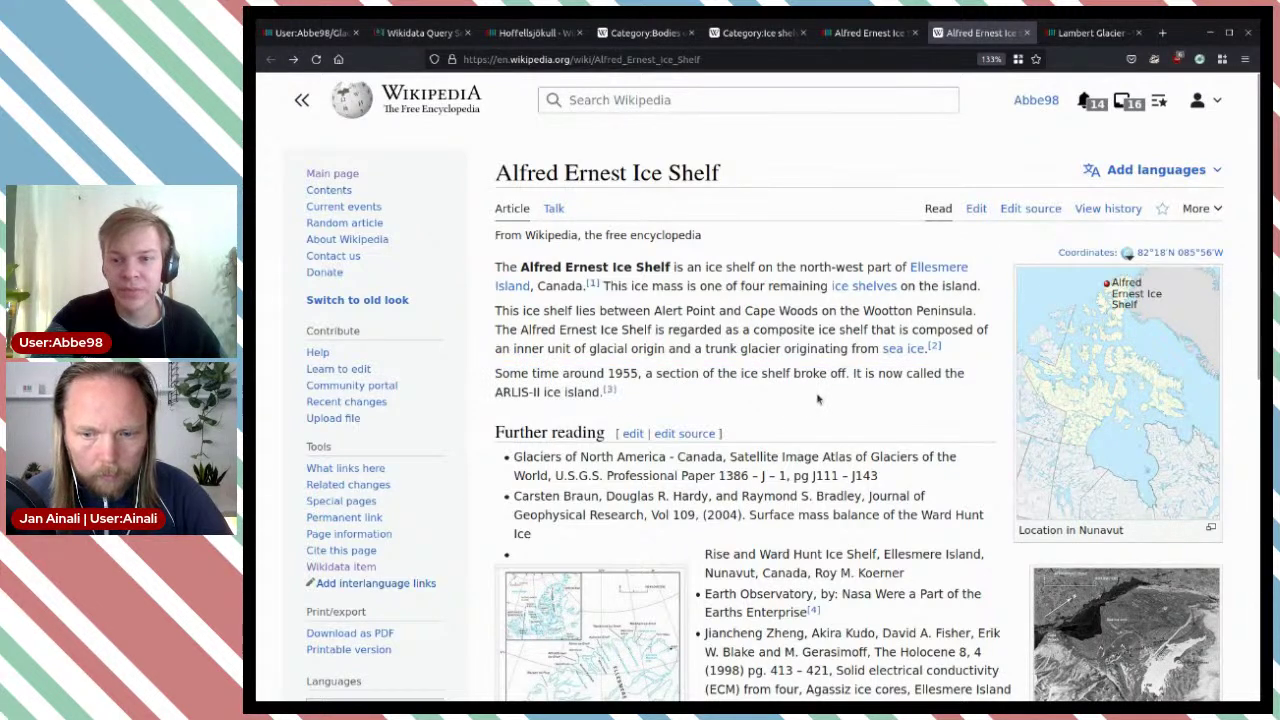
Step: Close the Alfred Ernest Ice Shelf article and Wikidata item, and return to the Ice shelves of Qikiqtaaluk Region category
left_click(1026, 32)
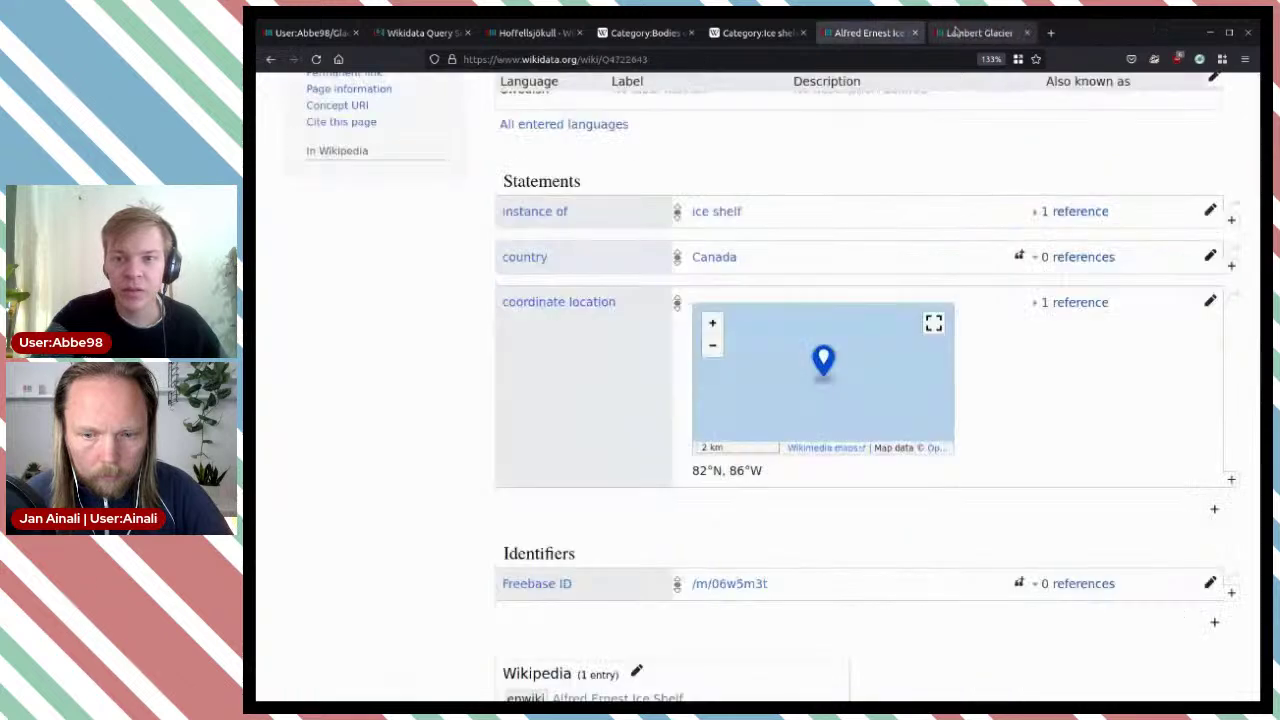
scroll(874, 251, "up", 4)
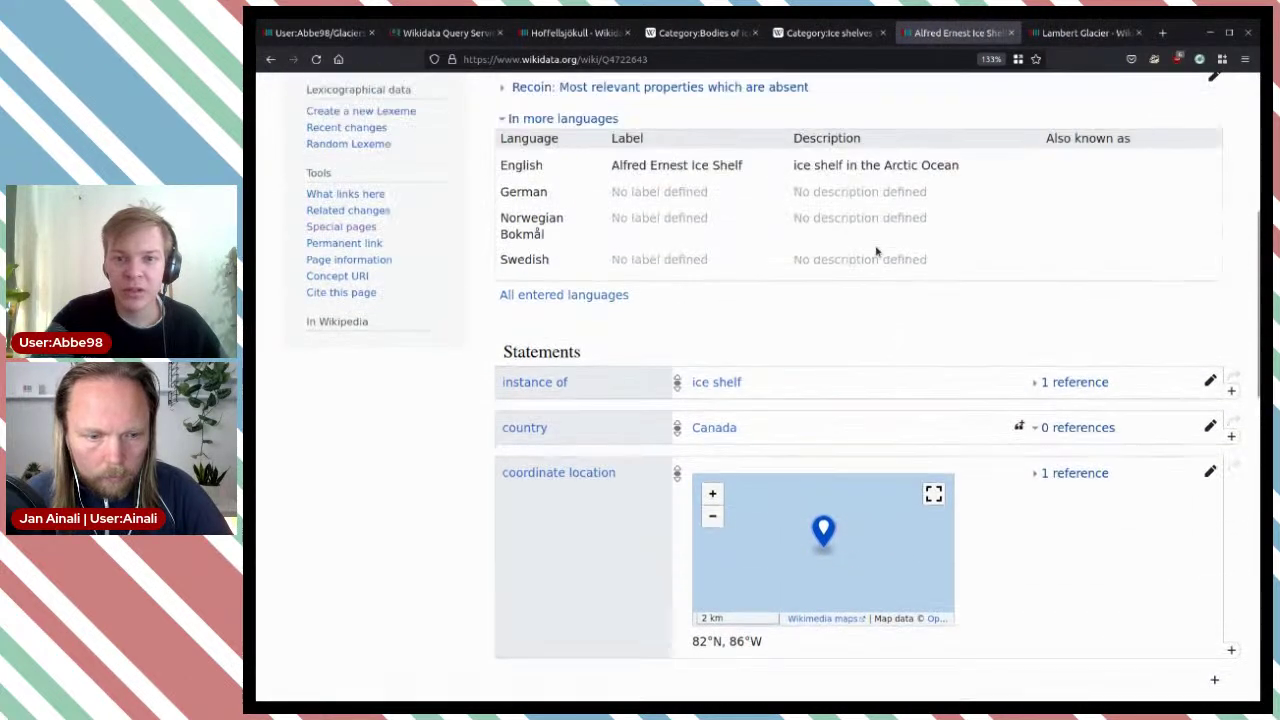
scroll(876, 251, "up", 1)
left_click(1010, 32)
left_click(829, 34)
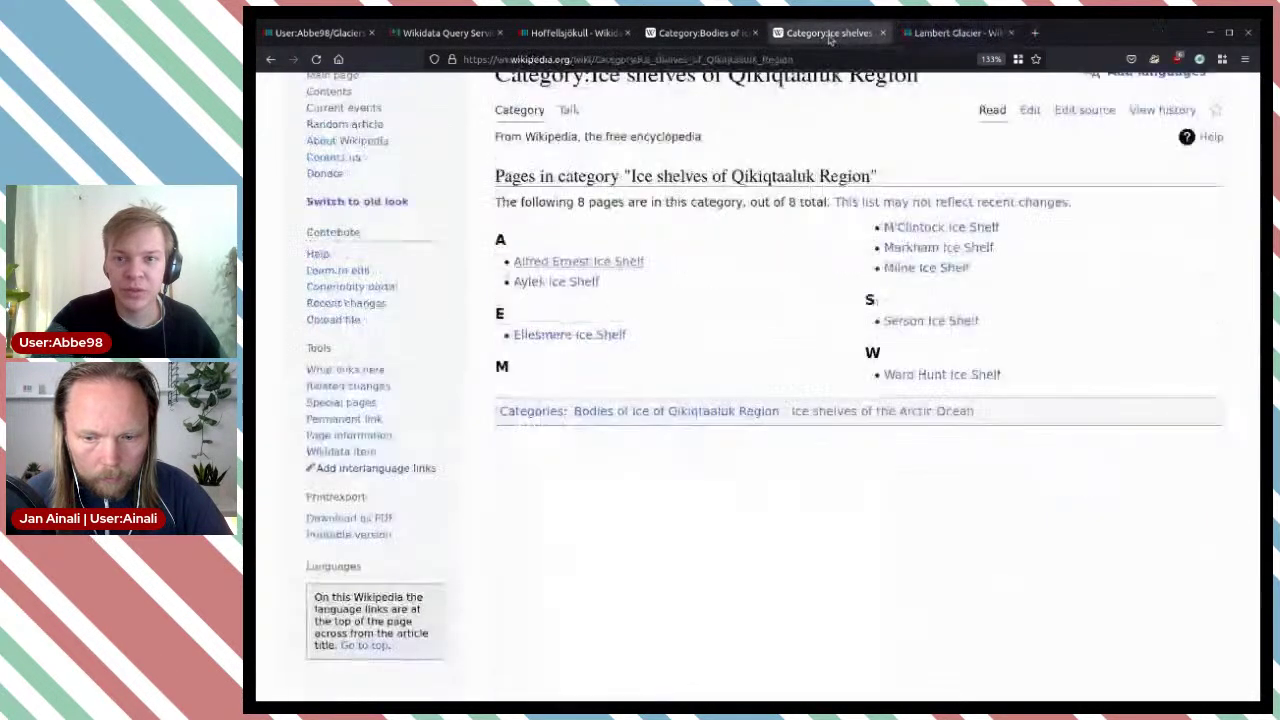
Step: Open the Ayles Ice Shelf article from the category in a new tab and skim its contents
middle_click(599, 297)
key("ctrl+Tab")
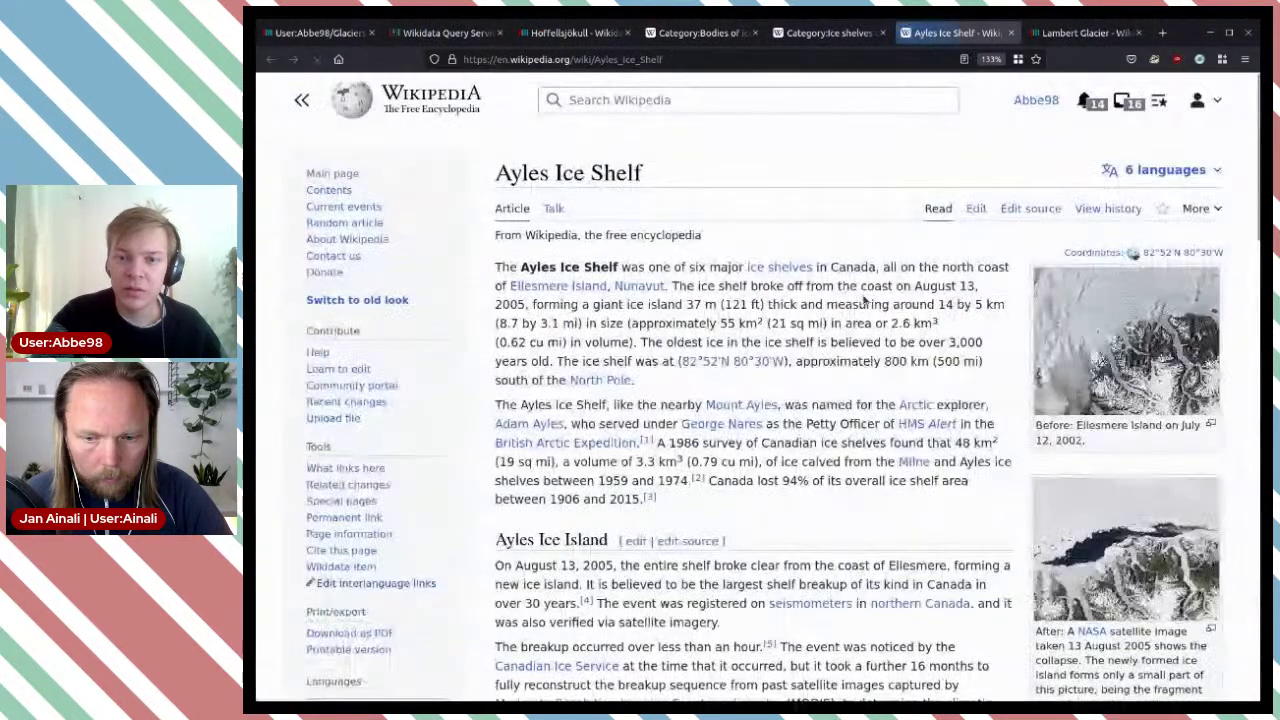
scroll(850, 268, "down", 10)
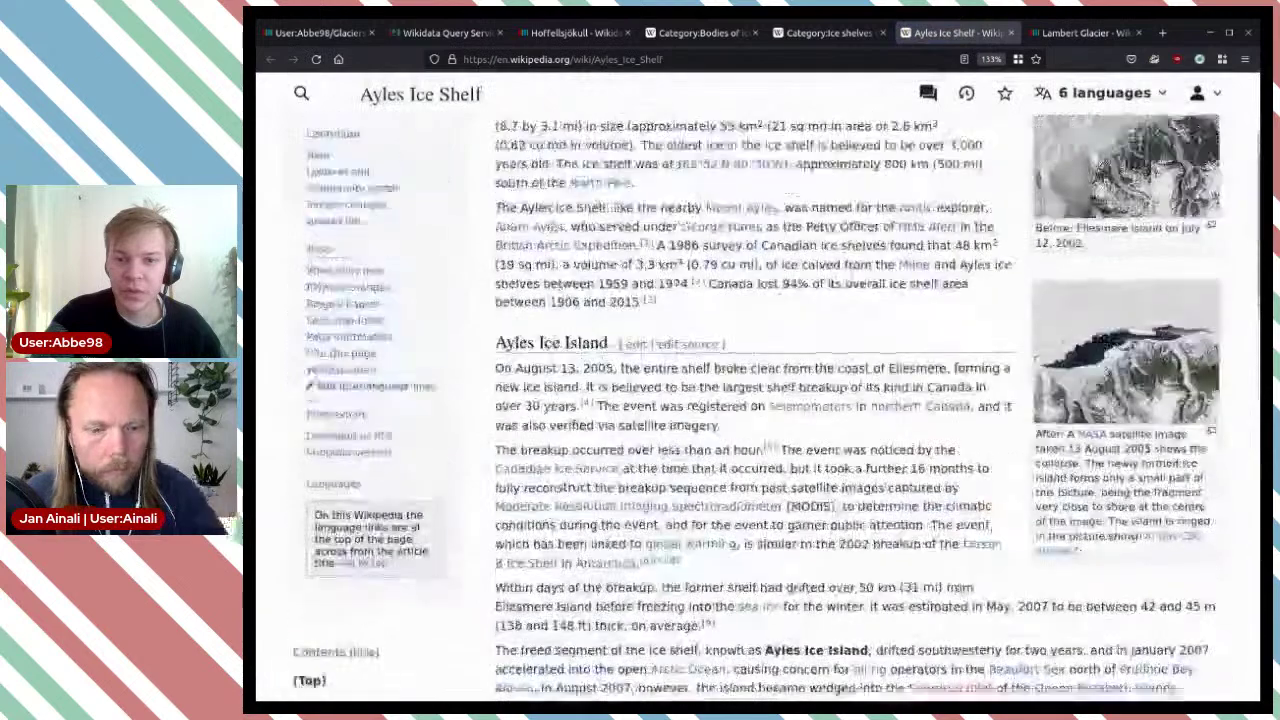
scroll(367, 572, "up", 10)
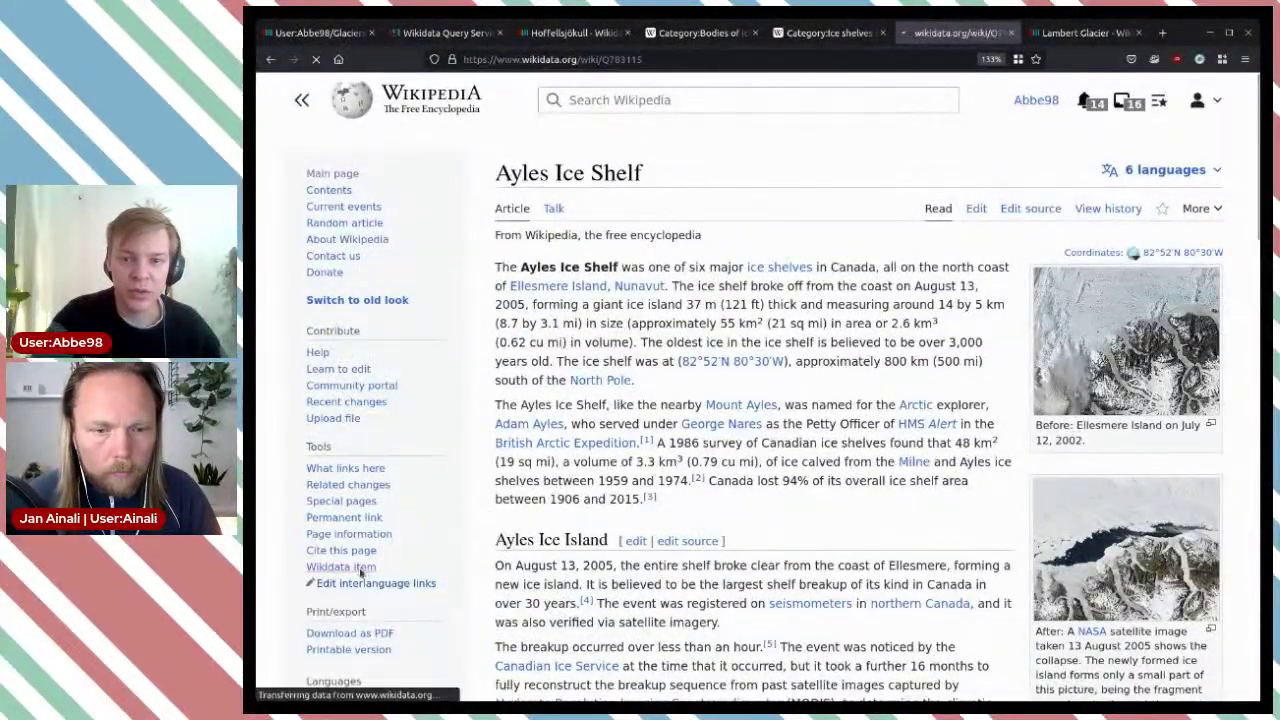
Step: Examine the statements, identifiers and Wikipedia links of the Ayles Ice Shelf Wikidata item
scroll(800, 300, "down", 5)
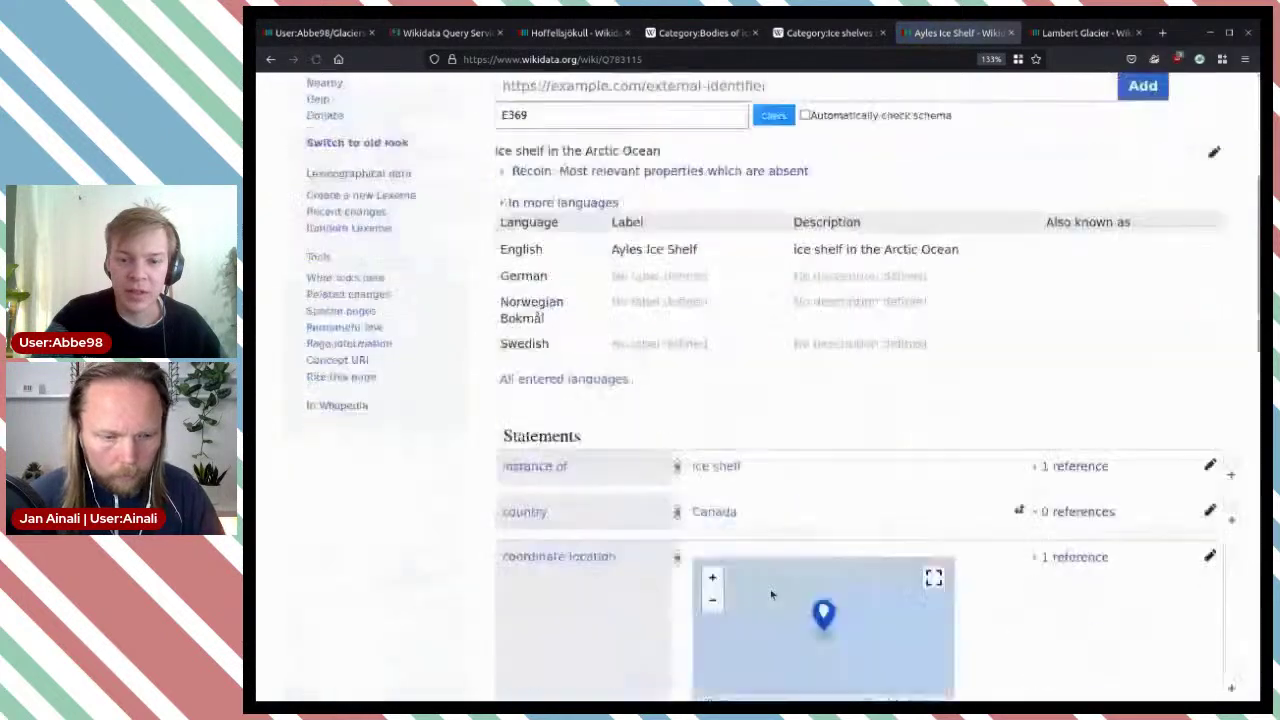
scroll(787, 298, "down", 3)
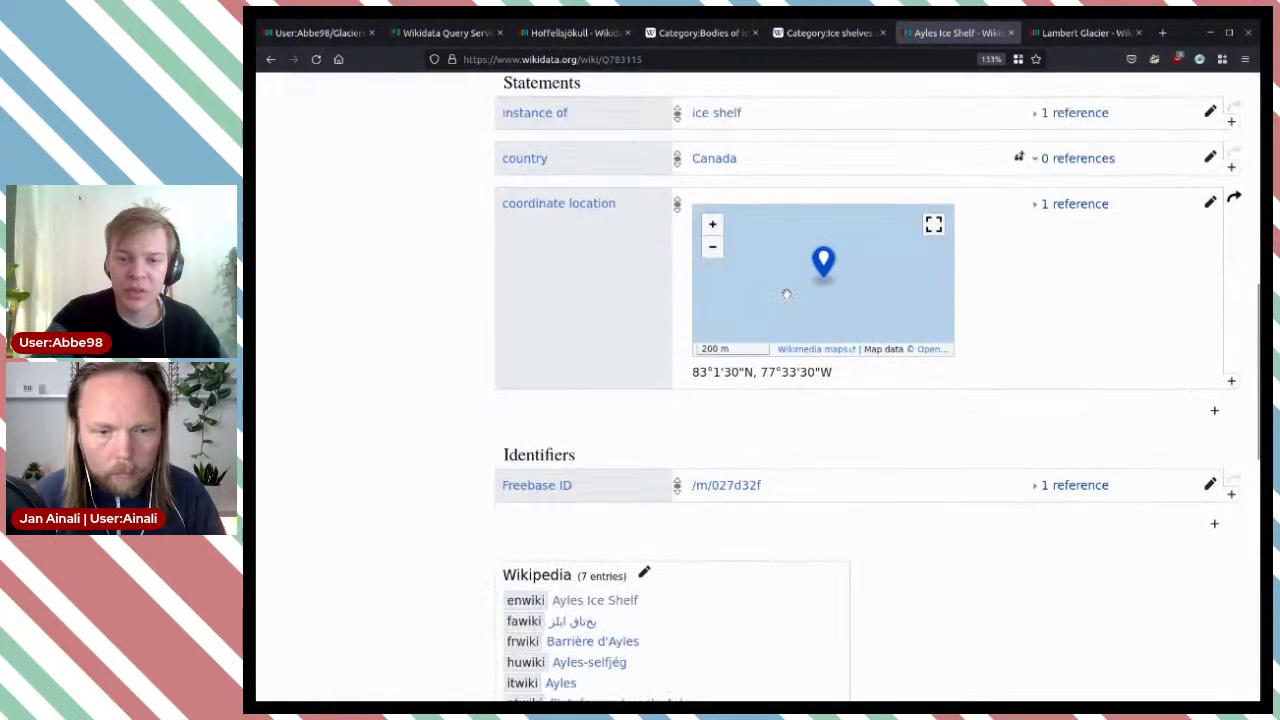
scroll(746, 294, "up", 3)
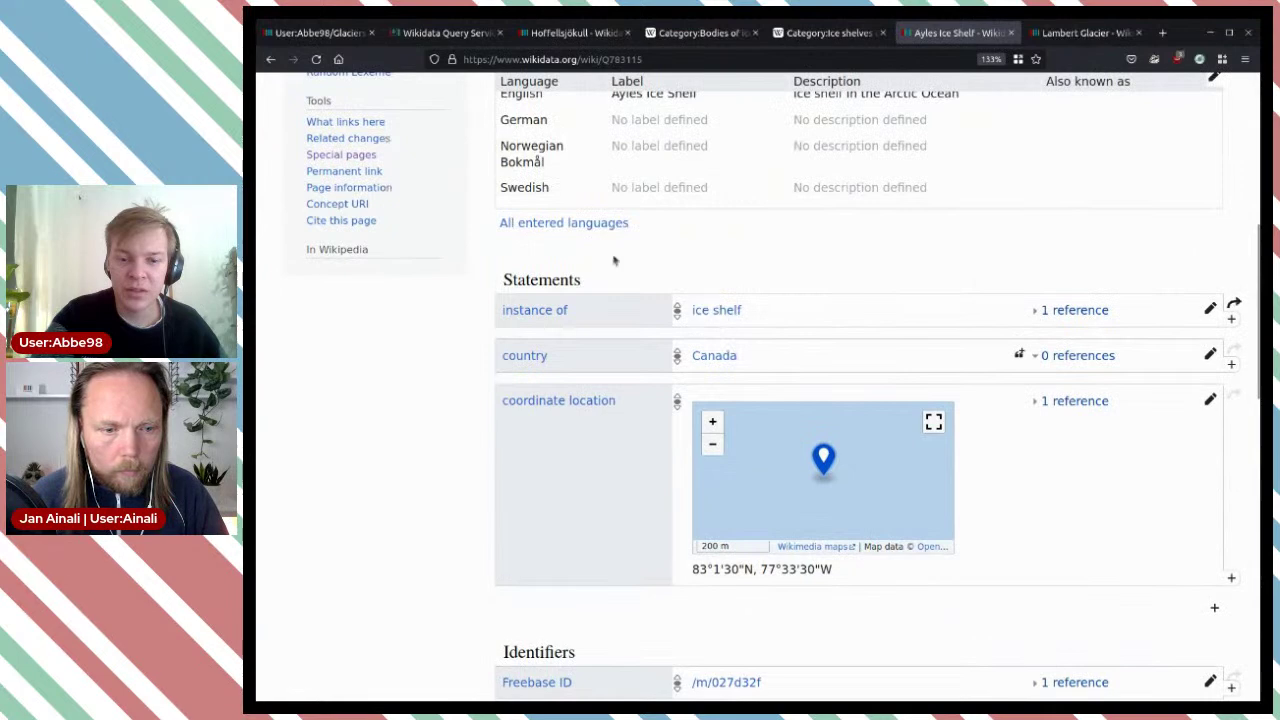
Step: Return to the Ayles Ice Shelf article and check how its opening sentence describes the shelf's status
key("alt+Left")
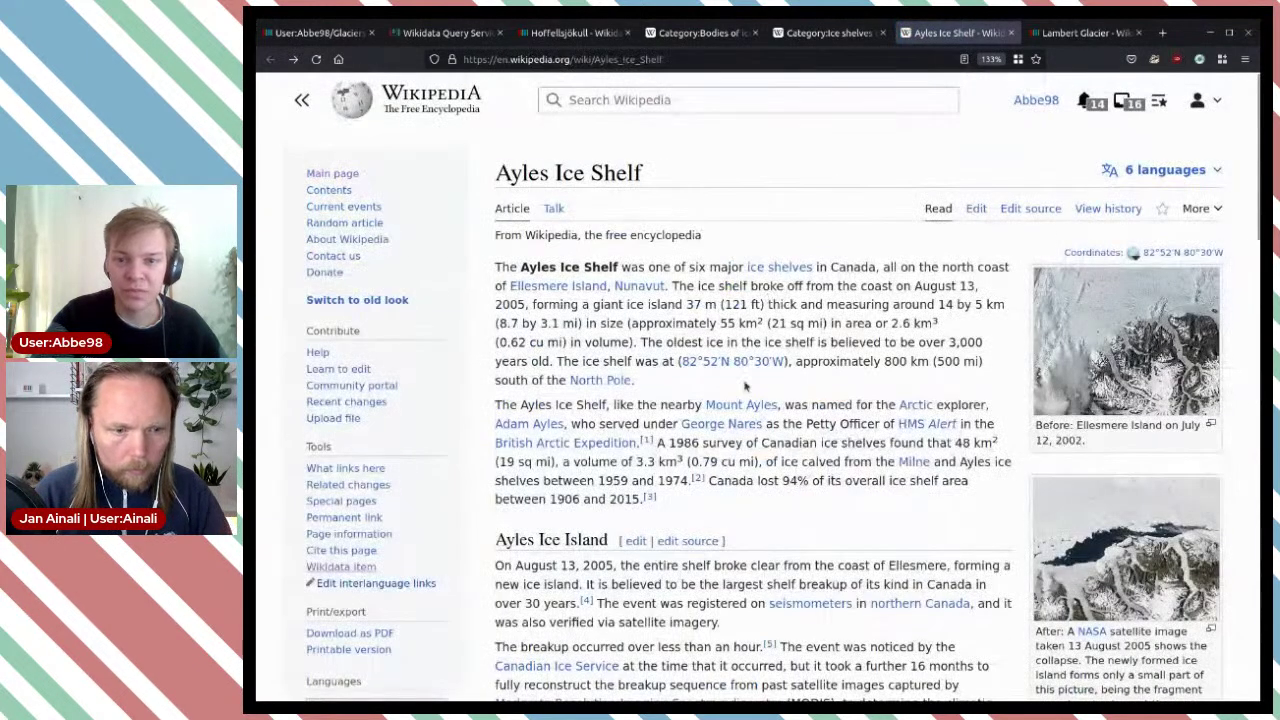
left_click_drag(678, 267, 818, 287)
left_click(915, 320)
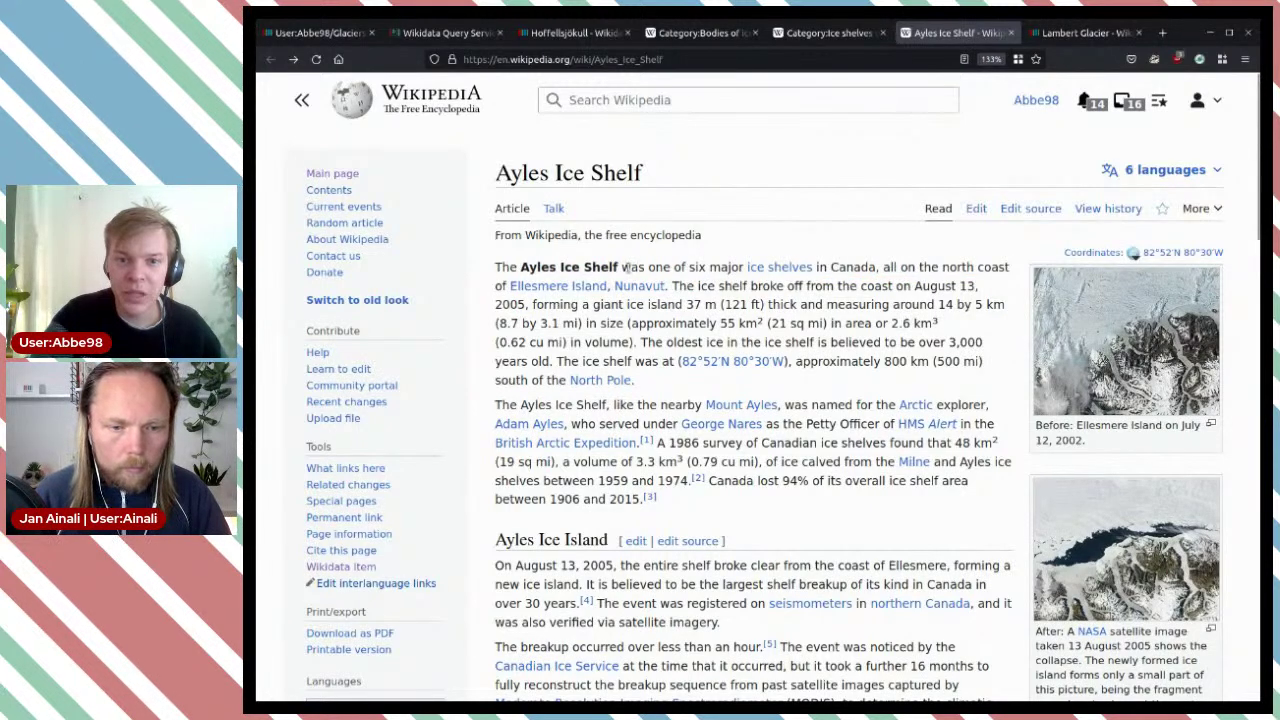
left_click_drag(622, 267, 718, 279)
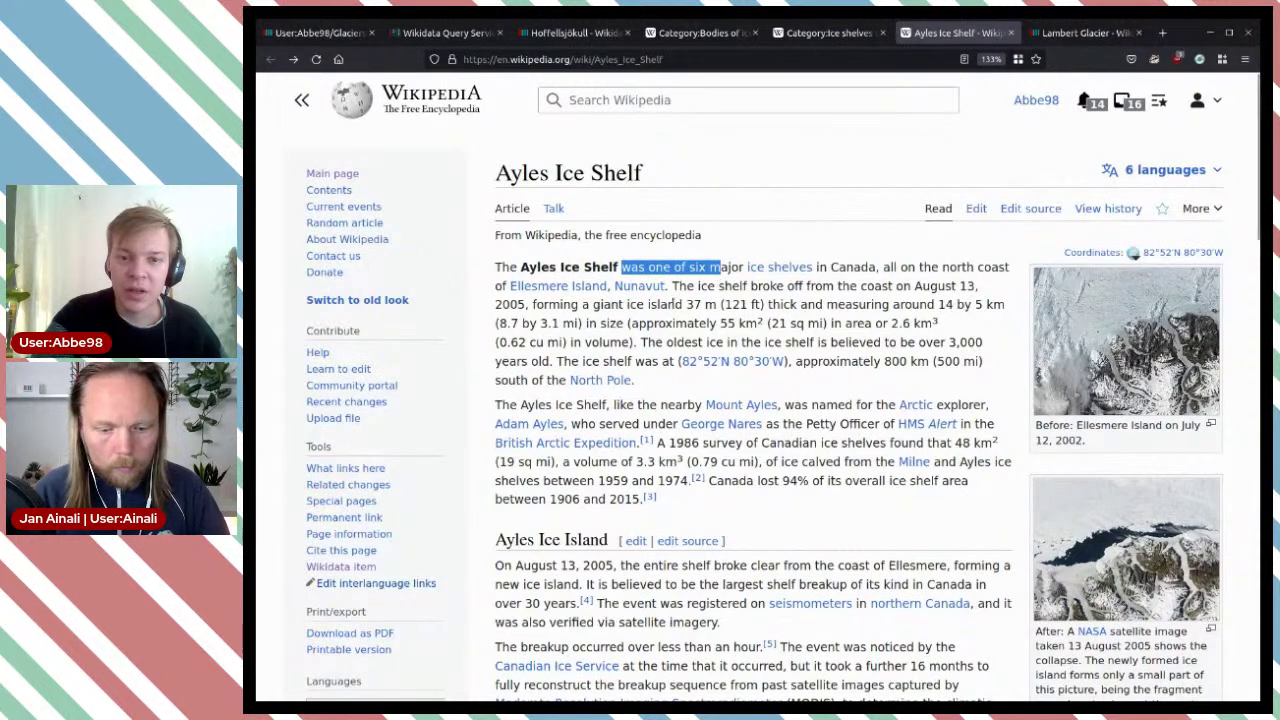
left_click(664, 305)
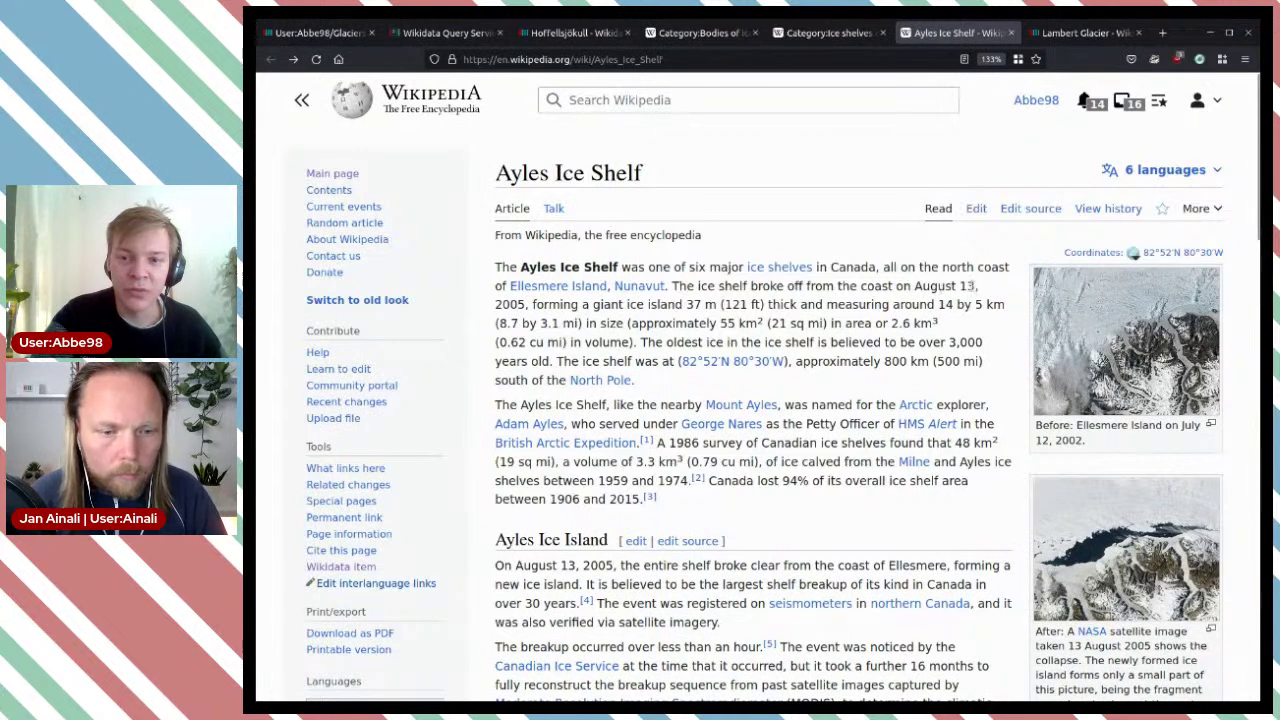
Step: Examine the introduction's passage on the shelf's break-off date and the ice island it formed
mouse_move(912, 286)
left_mouse_down()
mouse_move(955, 286)
mouse_move(937, 286)
left_mouse_up()
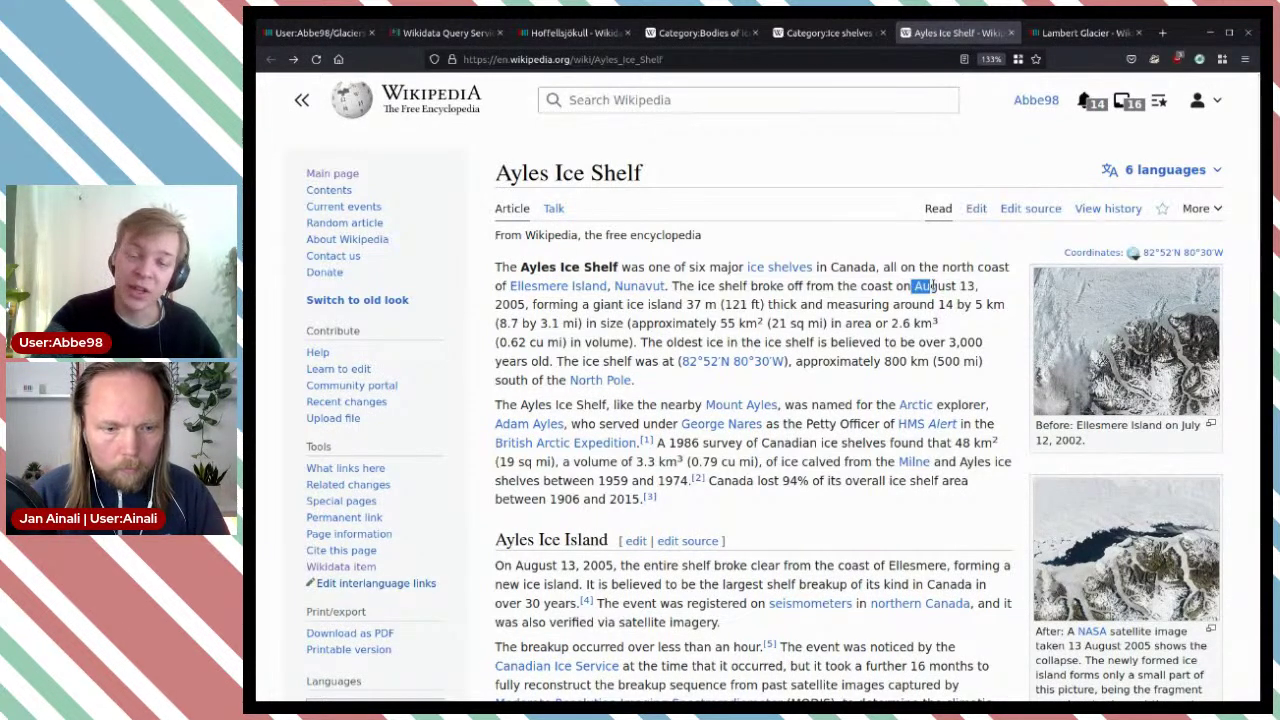
left_click(918, 286)
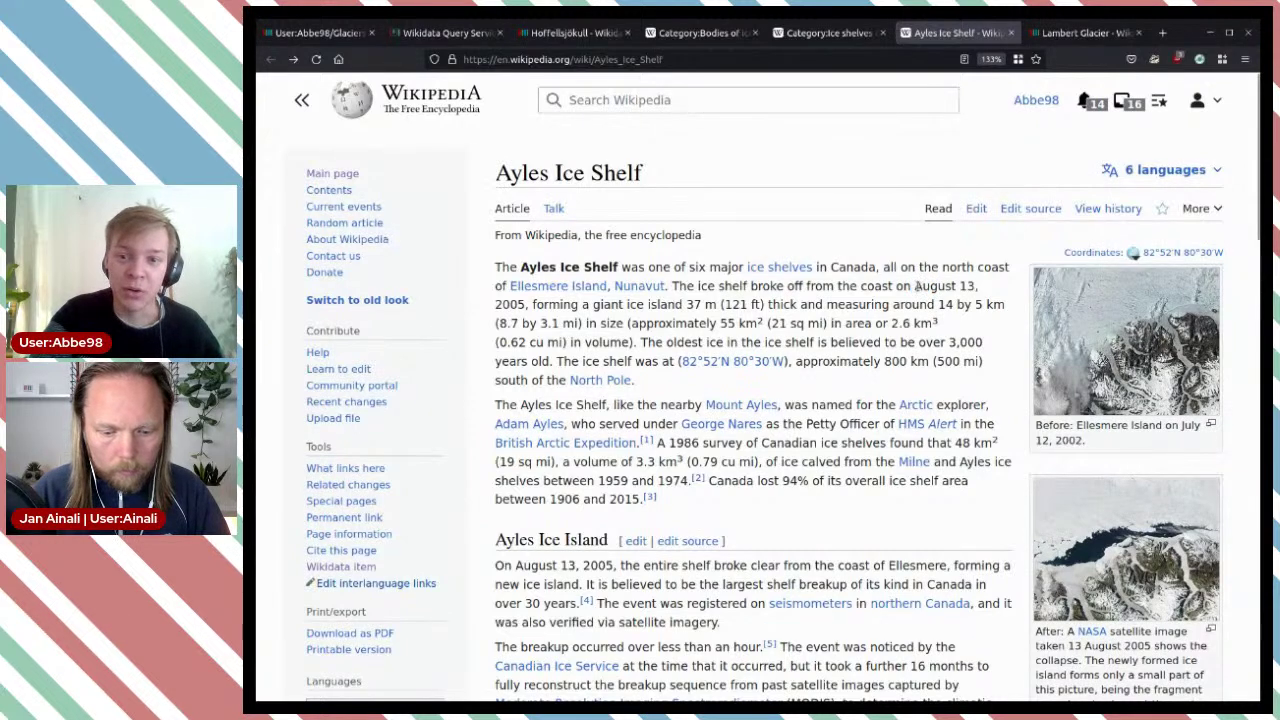
left_click_drag(918, 286, 970, 287)
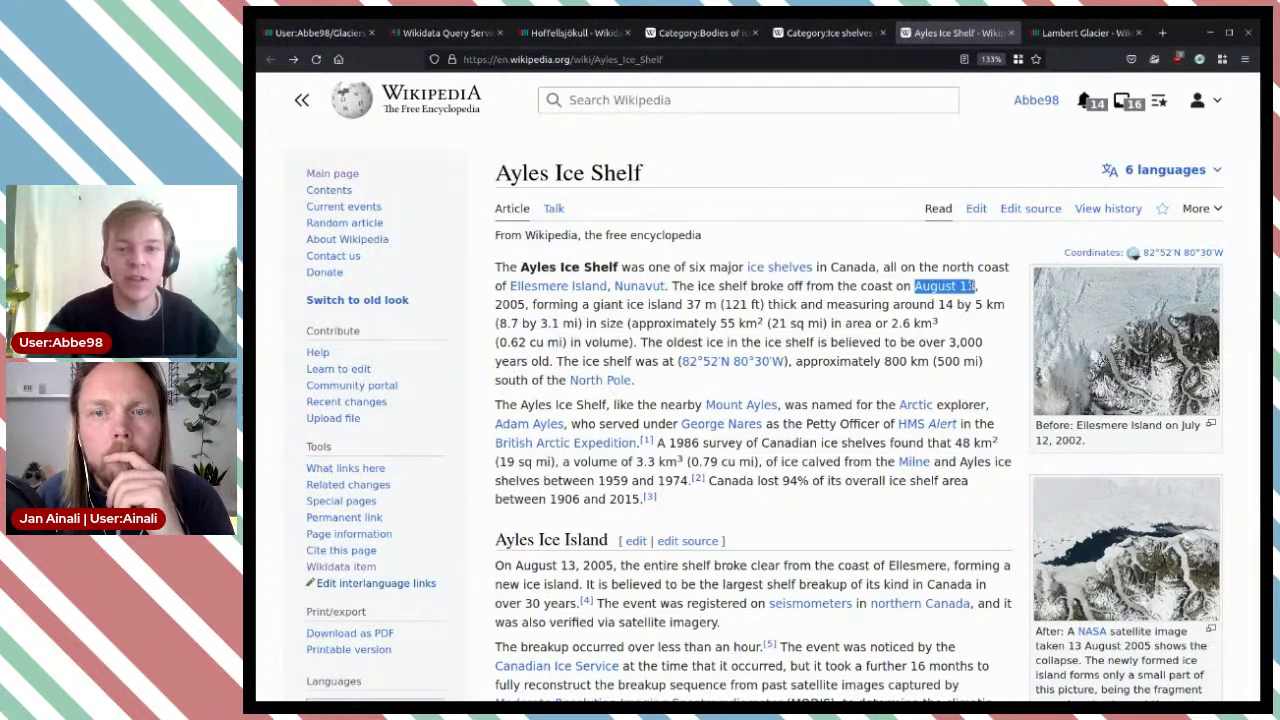
left_click_drag(604, 305, 680, 305)
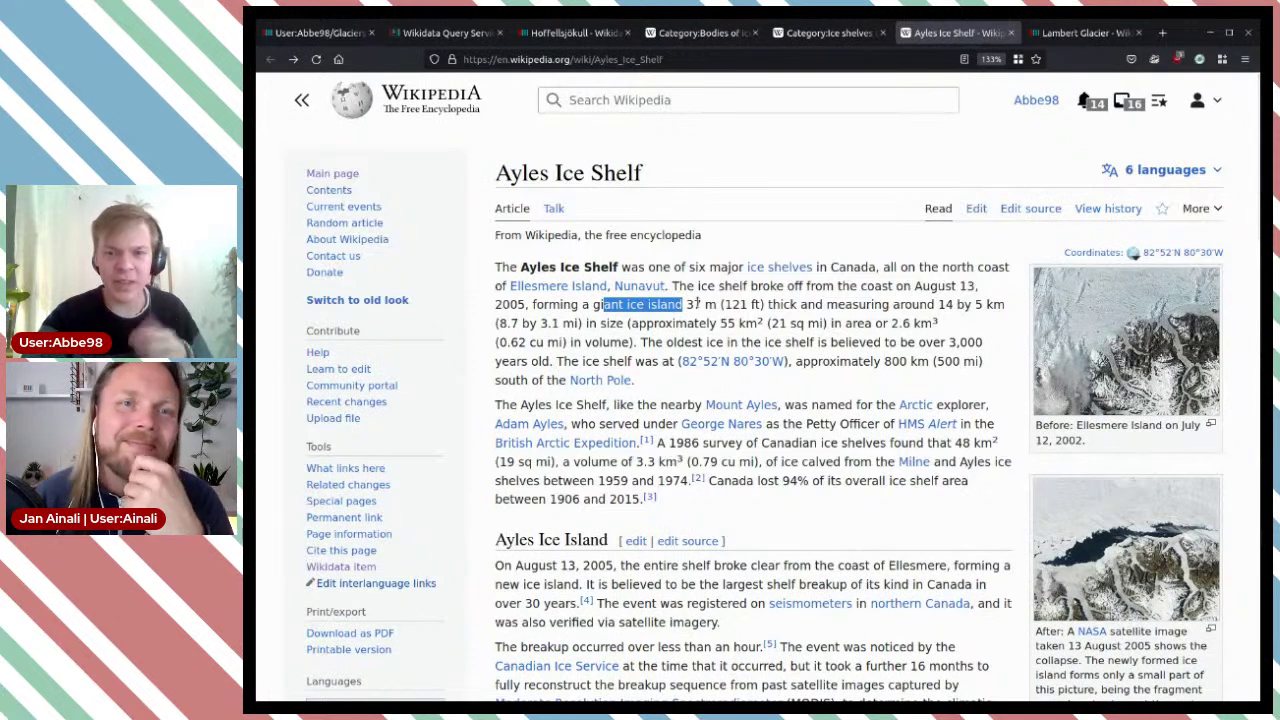
left_click(917, 289)
left_click_drag(916, 287, 967, 287)
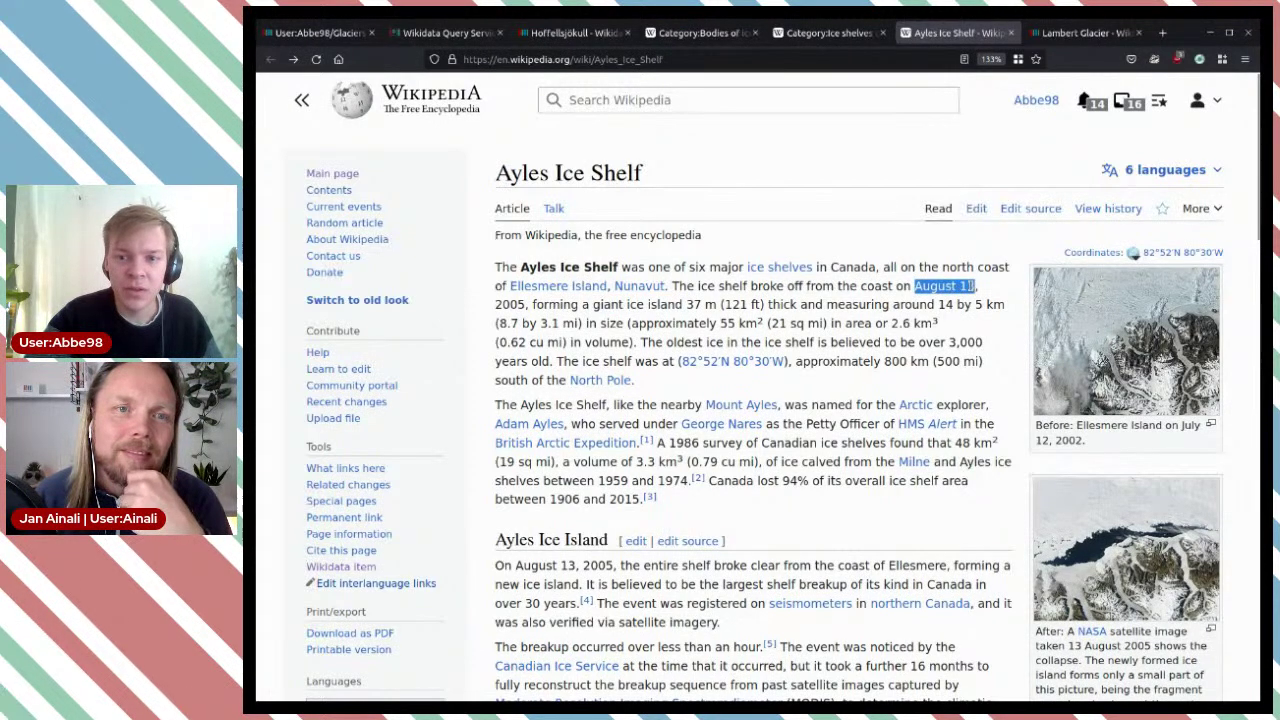
left_click_drag(673, 286, 964, 305)
left_click(622, 262)
double_click(636, 266)
left_click(622, 260)
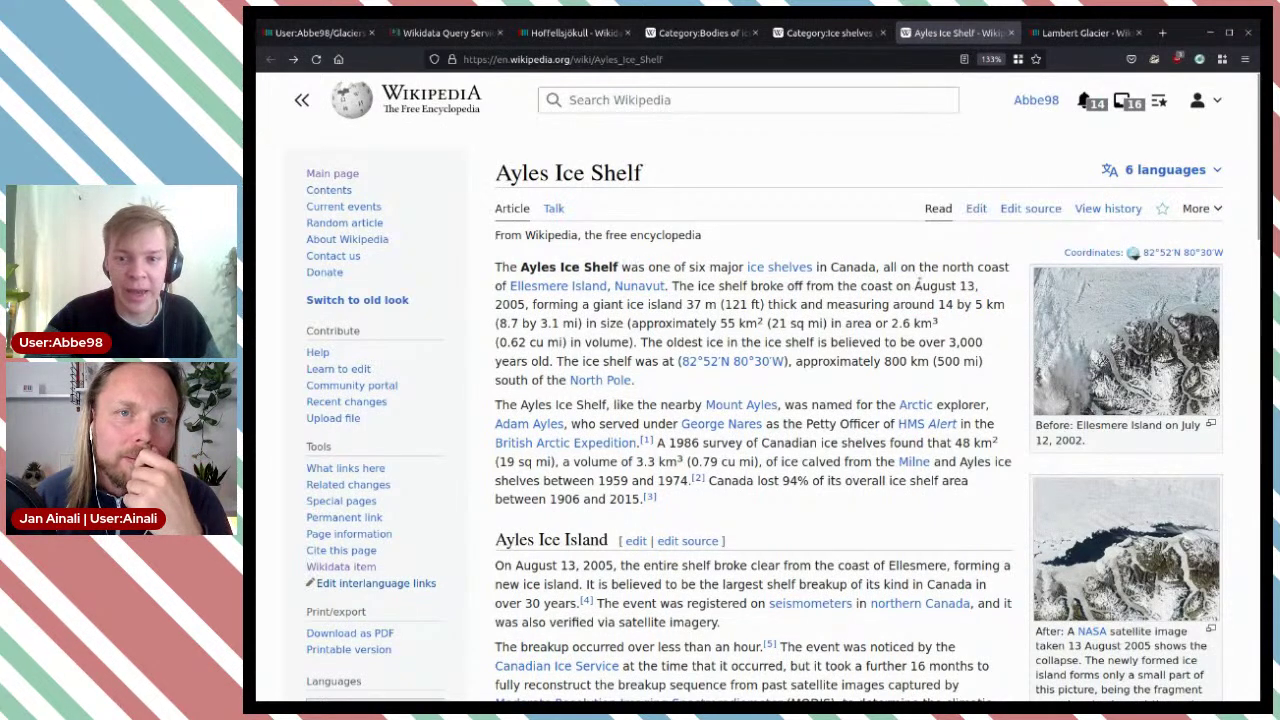
Step: Copy the break-off date "August 13, 2005" from the Ayles Ice Shelf article's introduction
left_click_drag(913, 286, 527, 305)
key("ctrl+c")
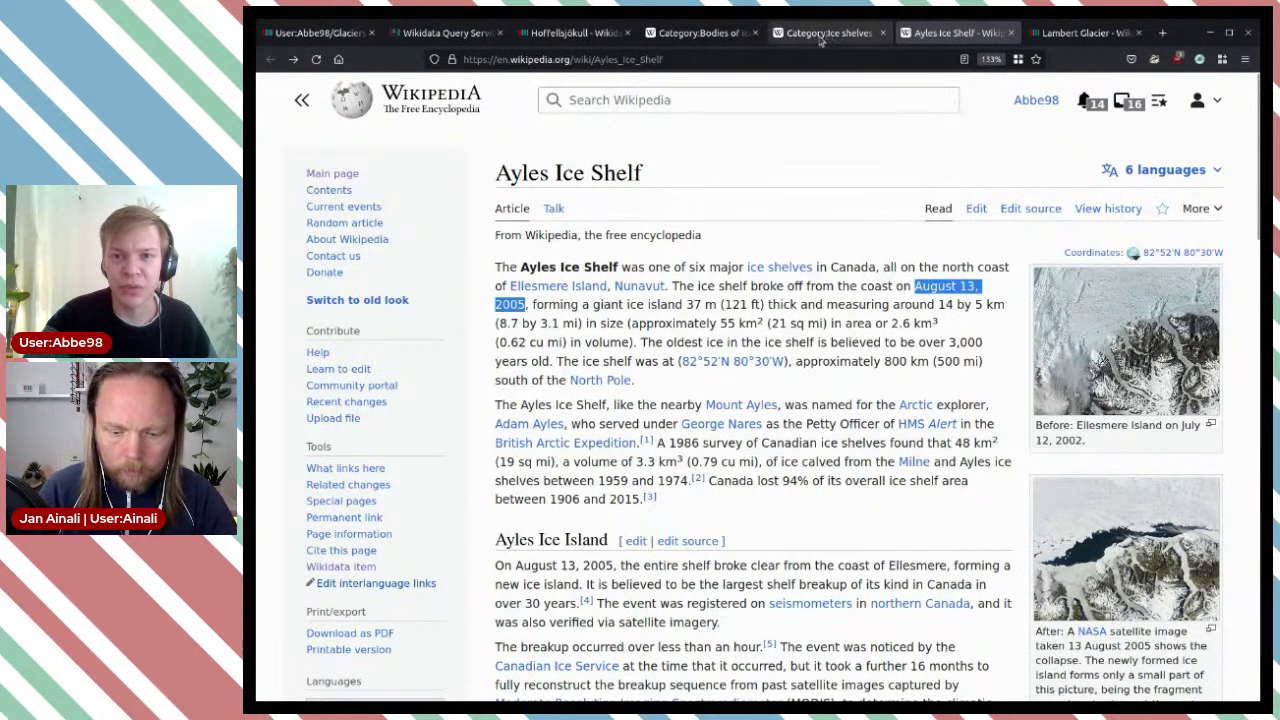
scroll(808, 290, "down", 5)
scroll(808, 290, "up", 5)
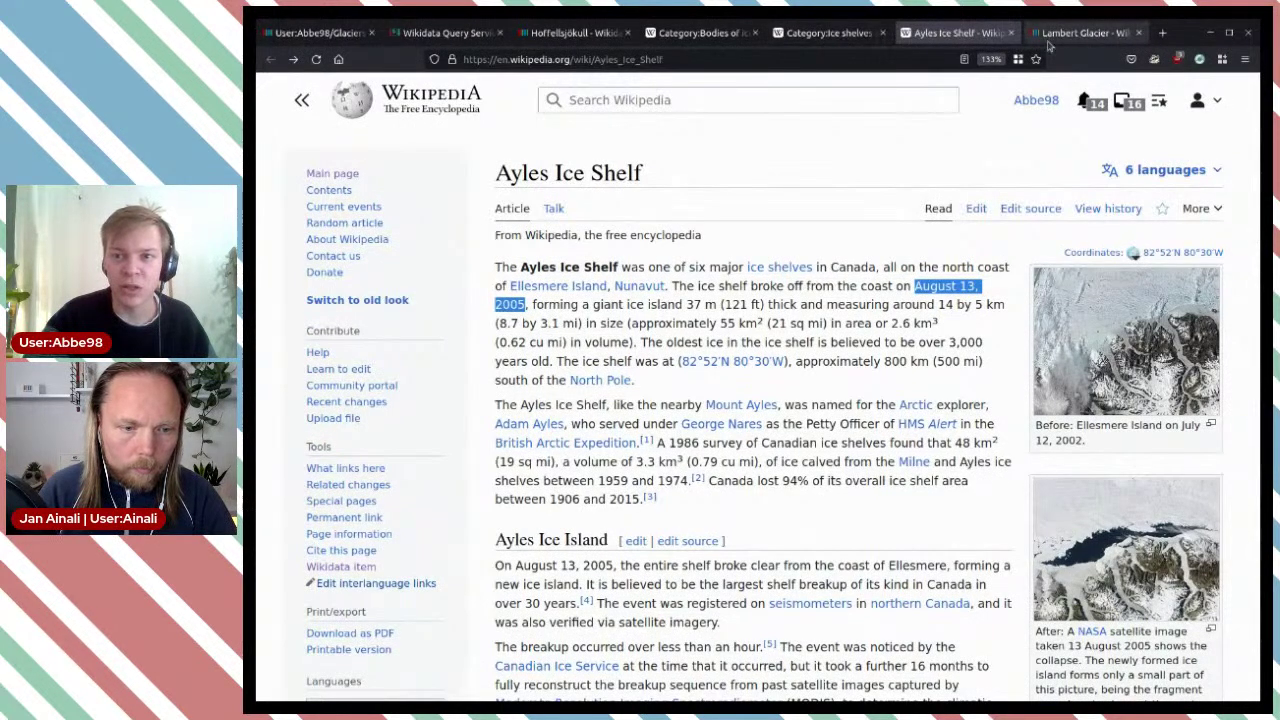
Step: Close the Lambert Glacier tab, open the Ayles Ice Shelf Wikidata item in a new tab and go to its statements
left_click(1138, 33)
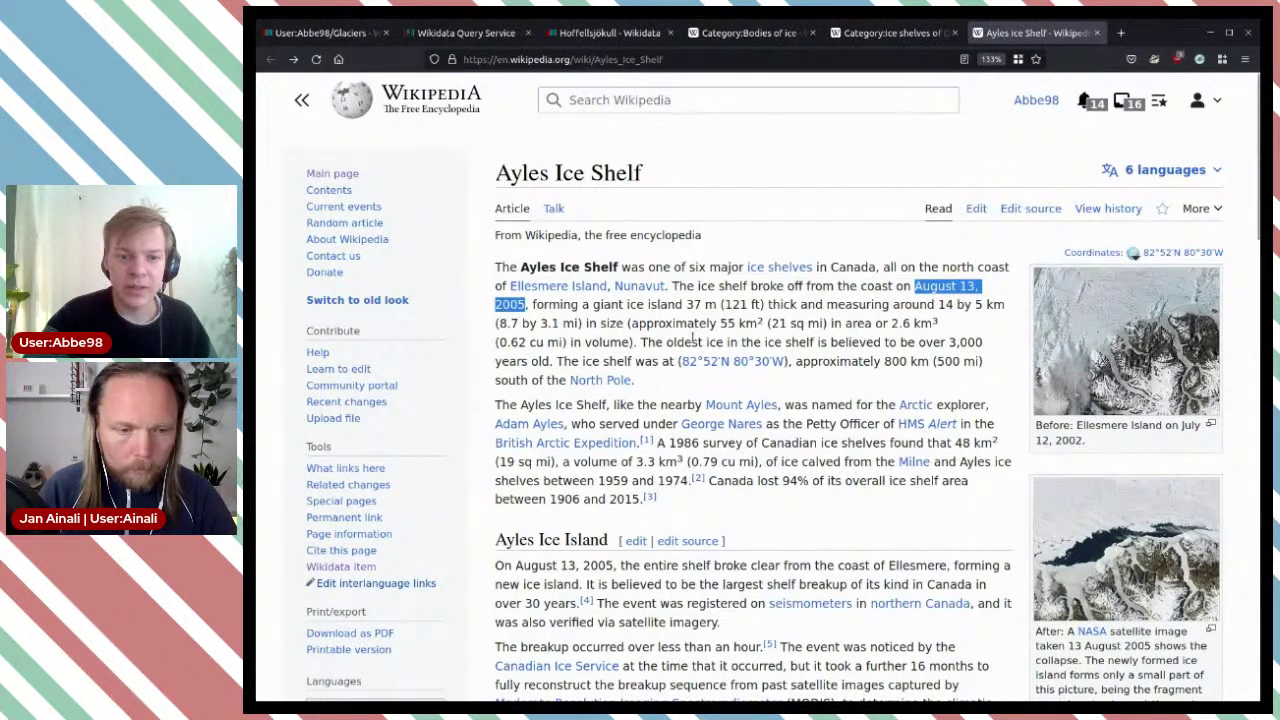
middle_click(341, 566)
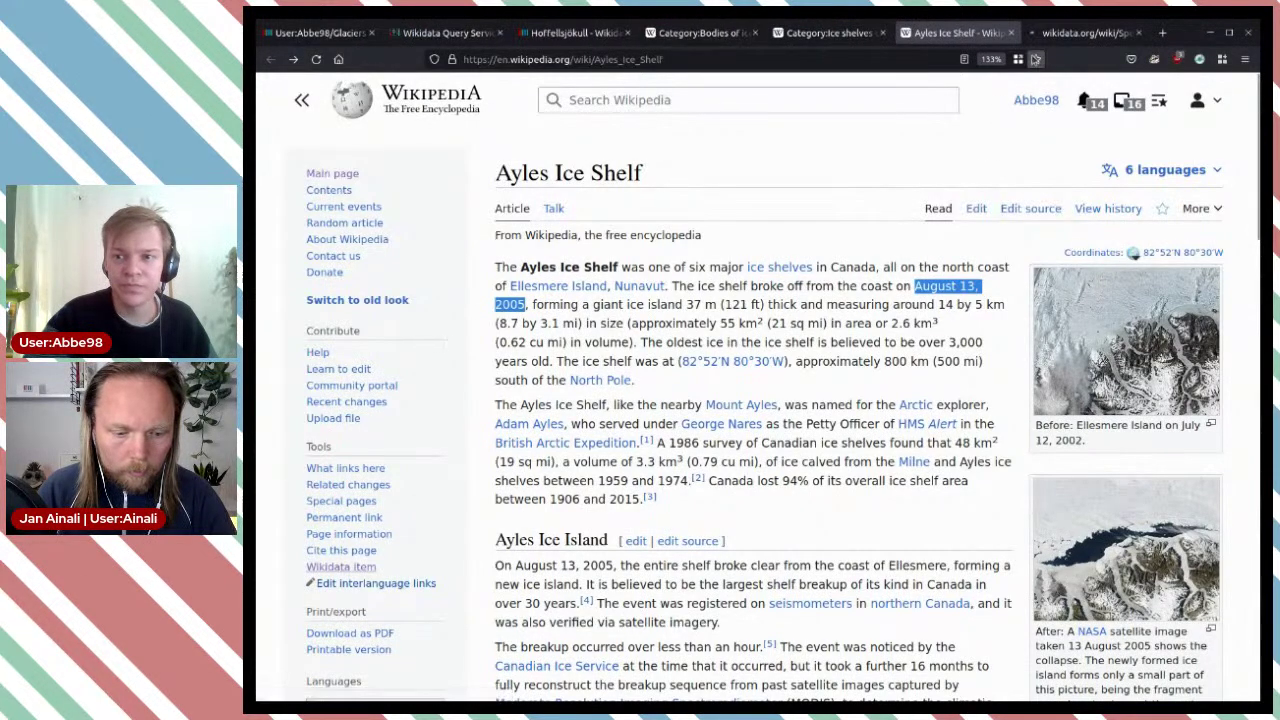
left_click(1062, 33)
scroll(1155, 486, "down", 5)
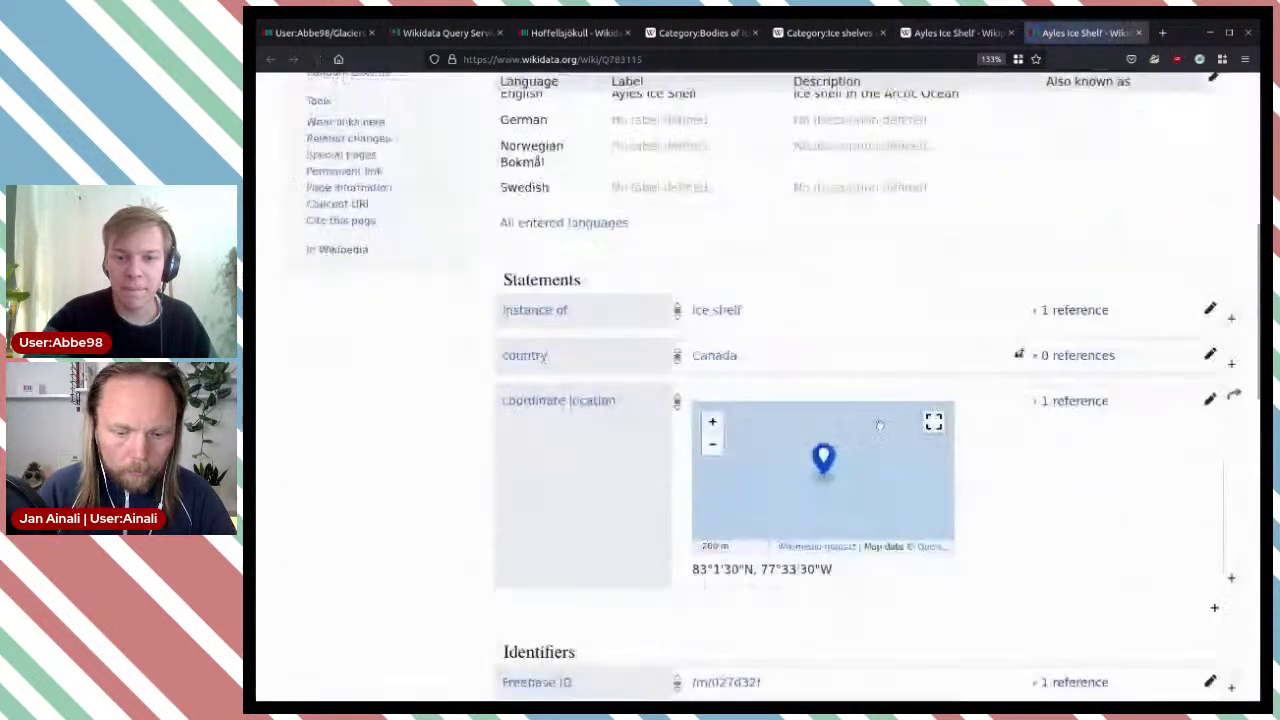
scroll(1220, 463, "down", 2)
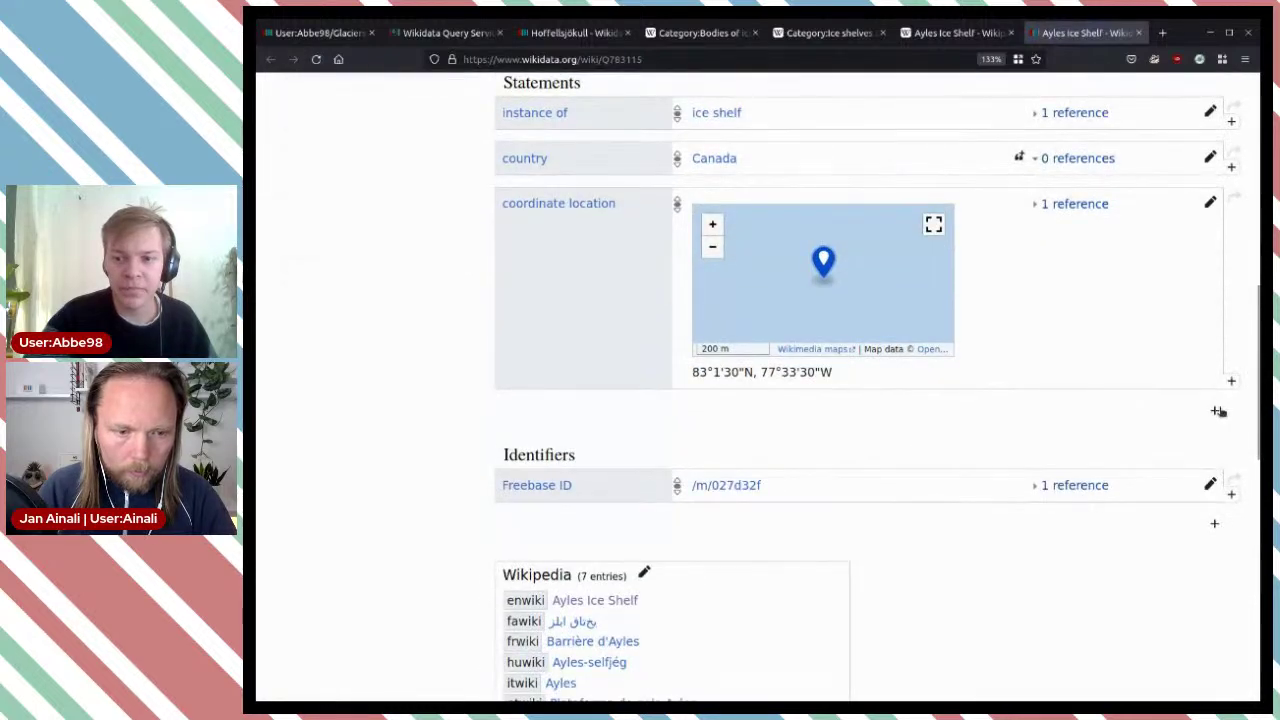
Step: Add a dissolved, abolished or demolished date statement of 13 August 2005 to the Ayles Ice Shelf item and publish it
left_click(1214, 410)
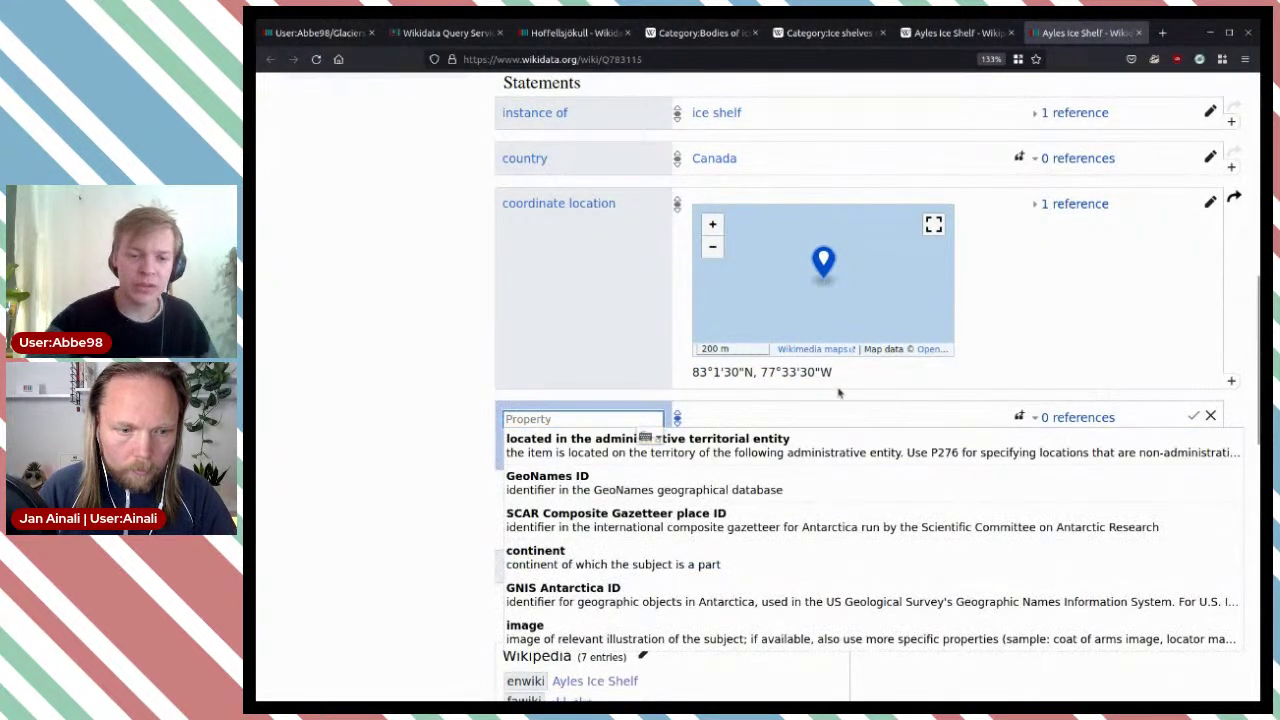
type("dissol")
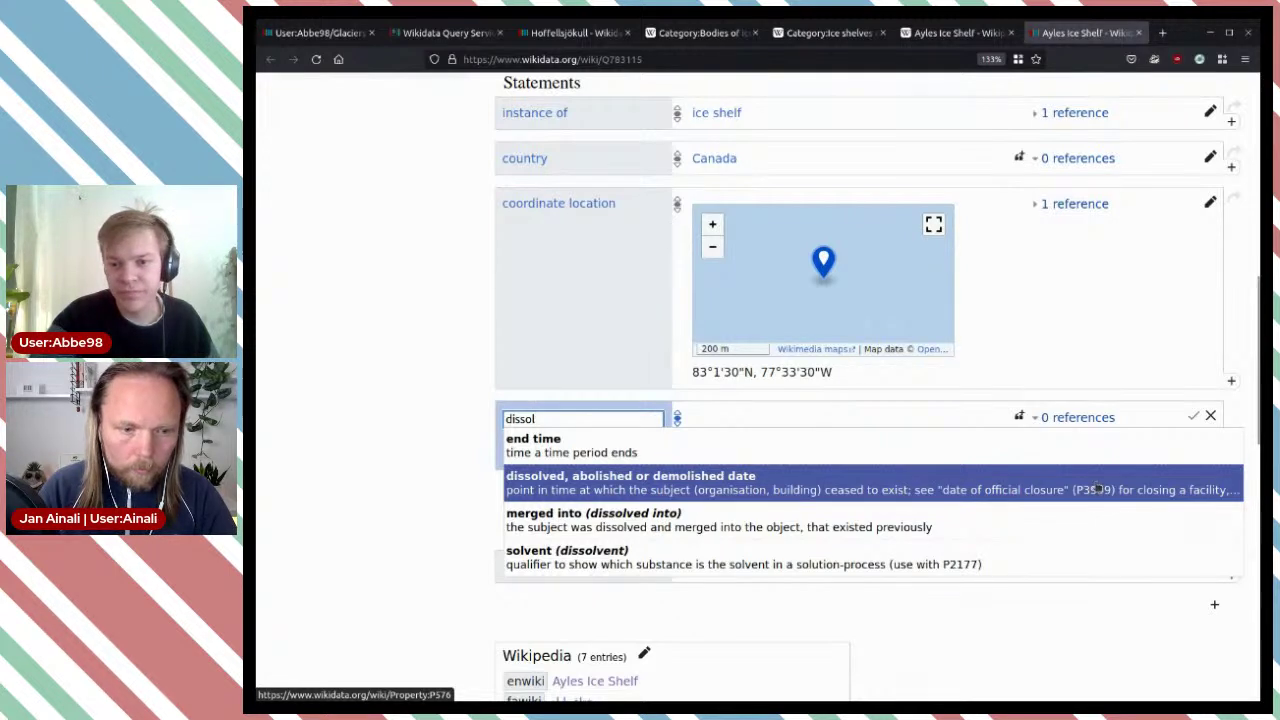
left_click(1098, 488)
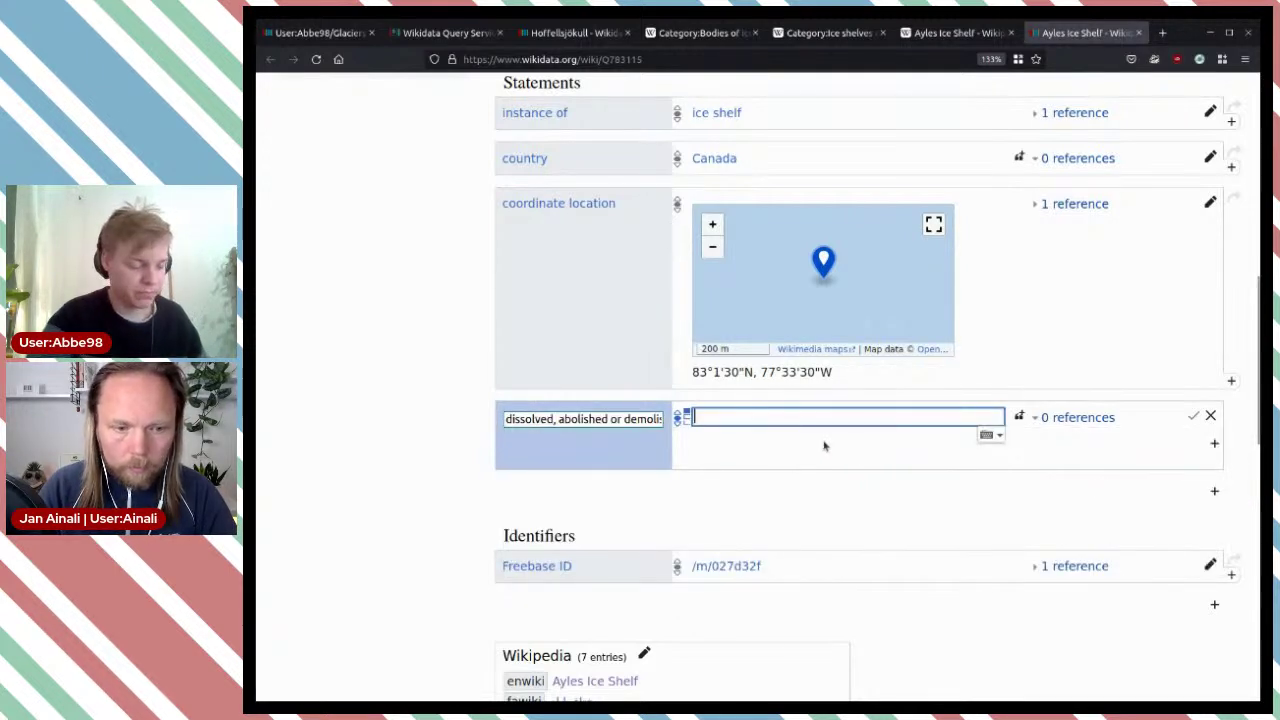
key("ctrl+v")
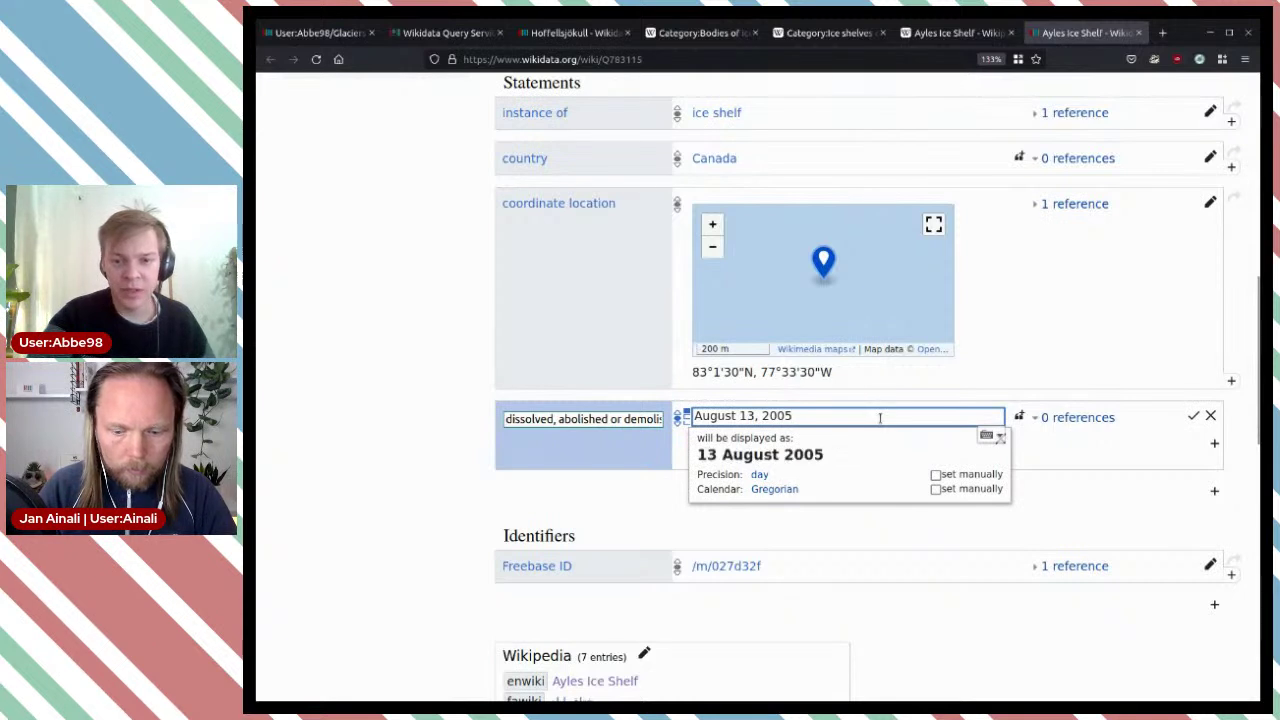
left_click(1193, 416)
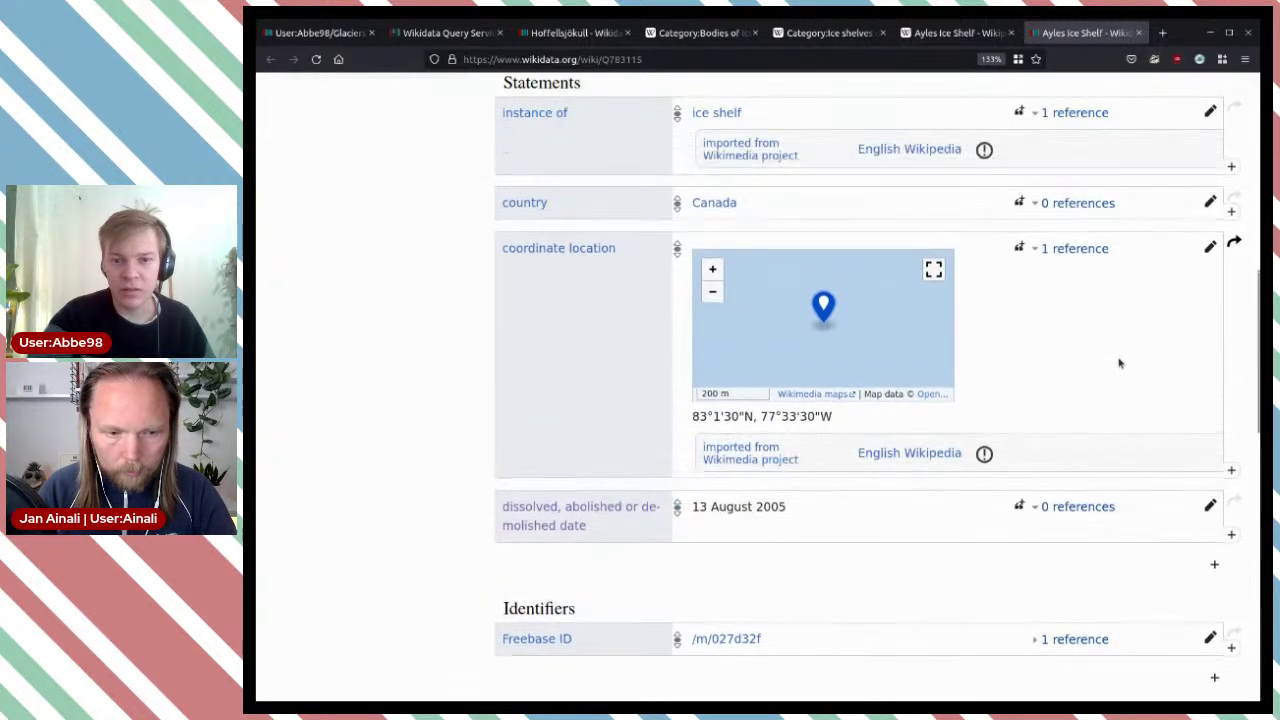
Step: Review the statements and references on the Ayles Ice Shelf Wikidata item, and close its tab
scroll(1119, 363, "up", 5)
scroll(1119, 363, "down", 3)
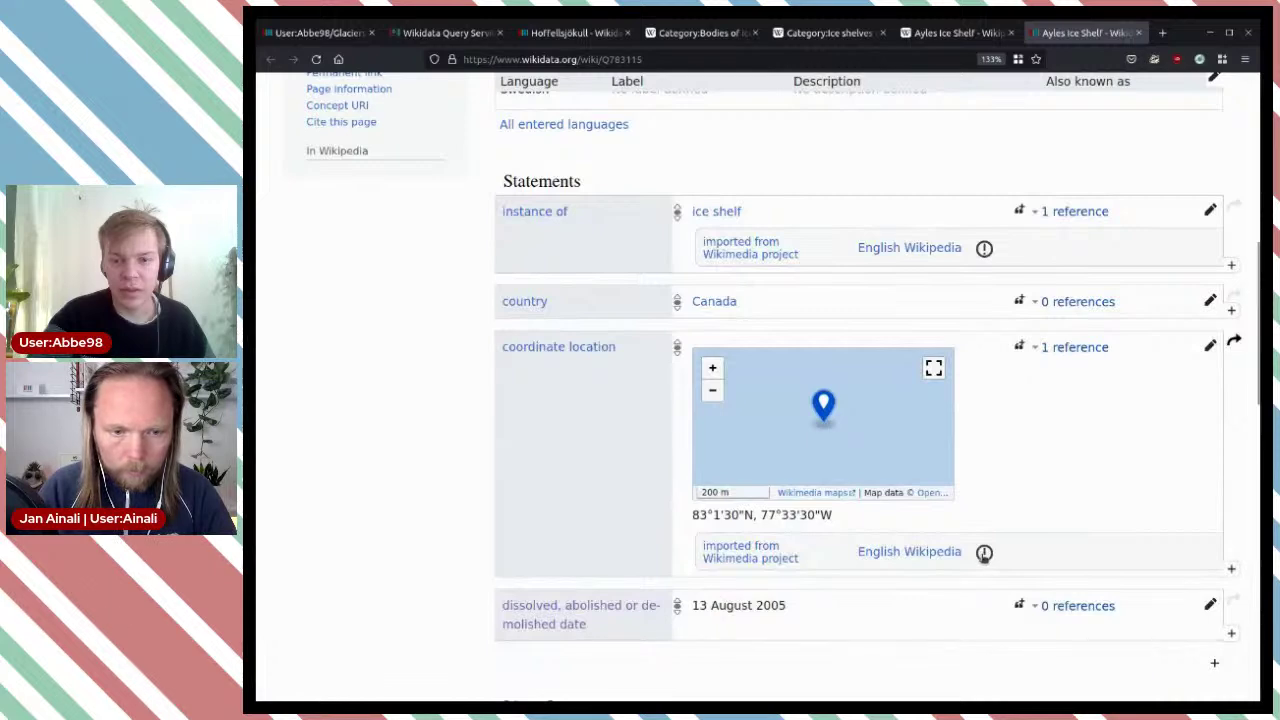
left_click(984, 553)
left_click(984, 553)
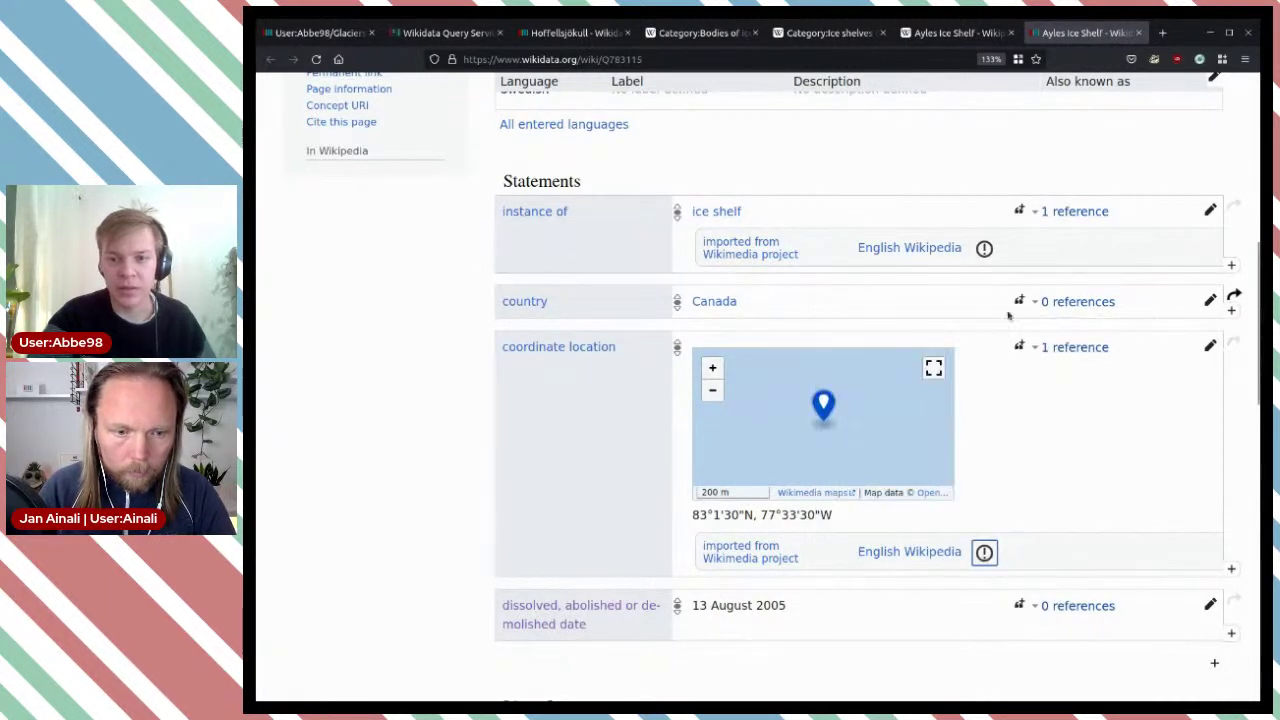
scroll(1008, 316, "up", 3)
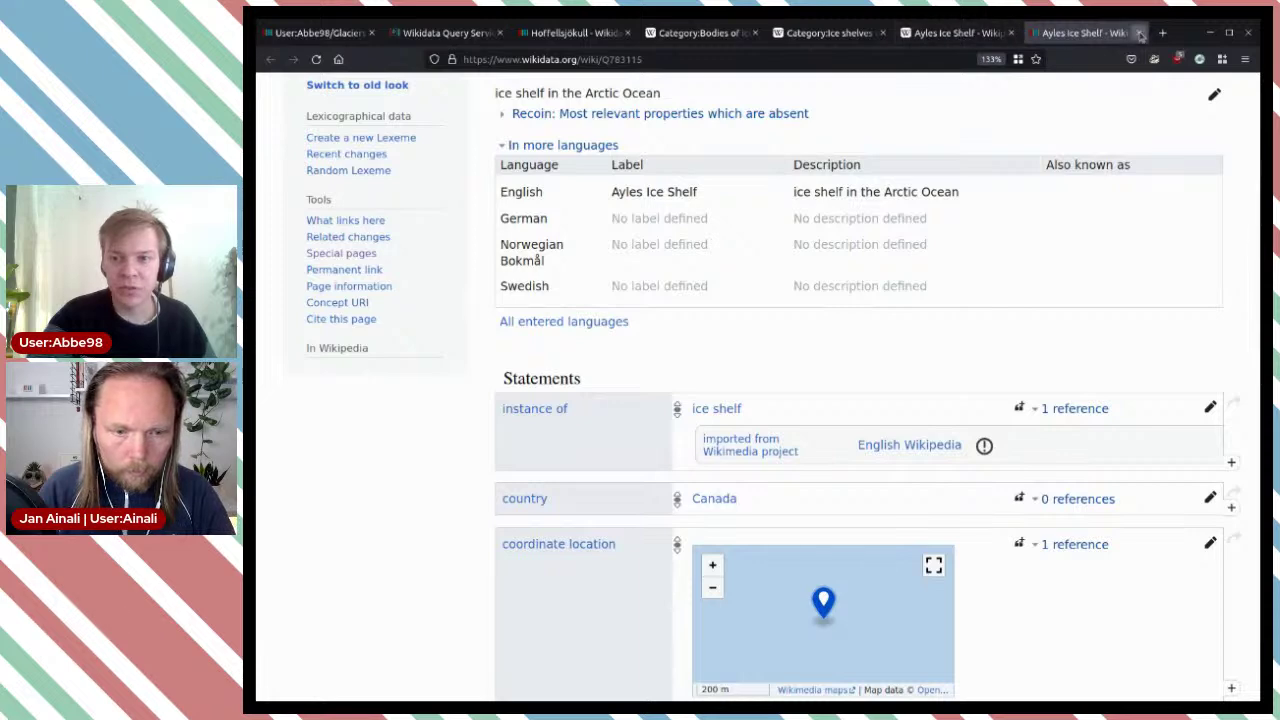
left_click(1140, 33)
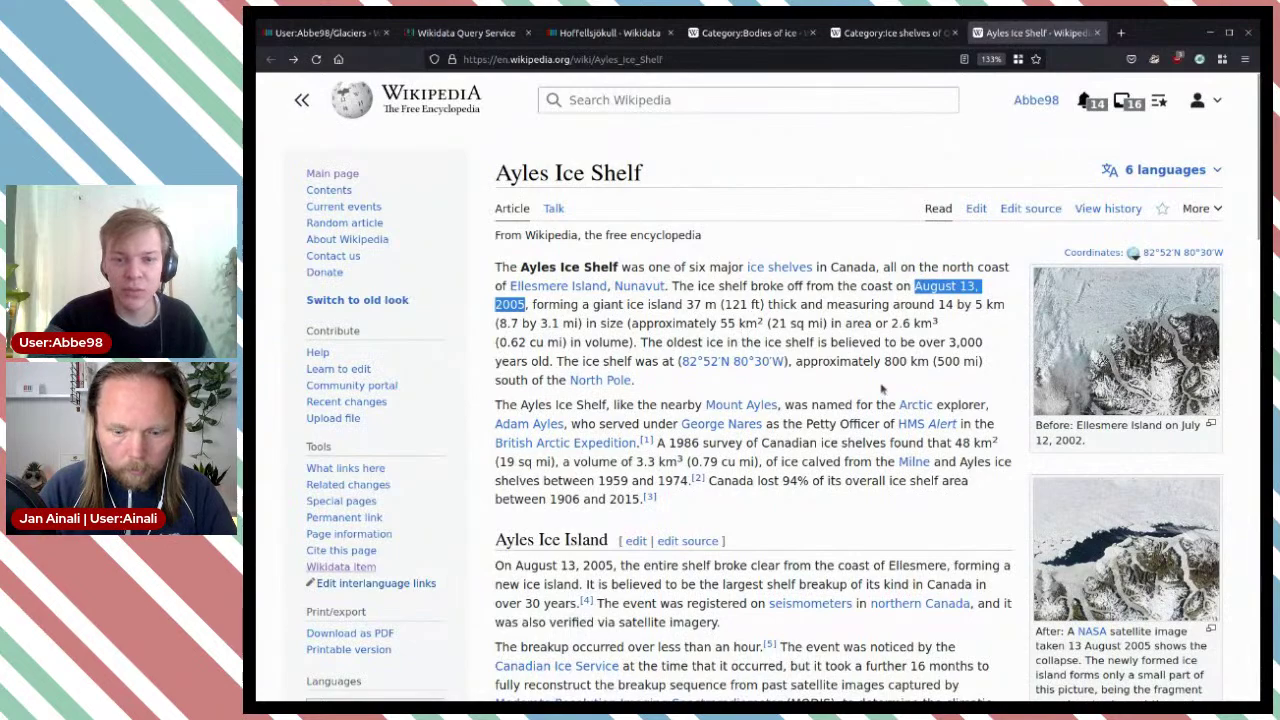
Step: Compare the before and after satellite images in the Ayles Ice Shelf article, and close the article's tab
left_click(945, 325)
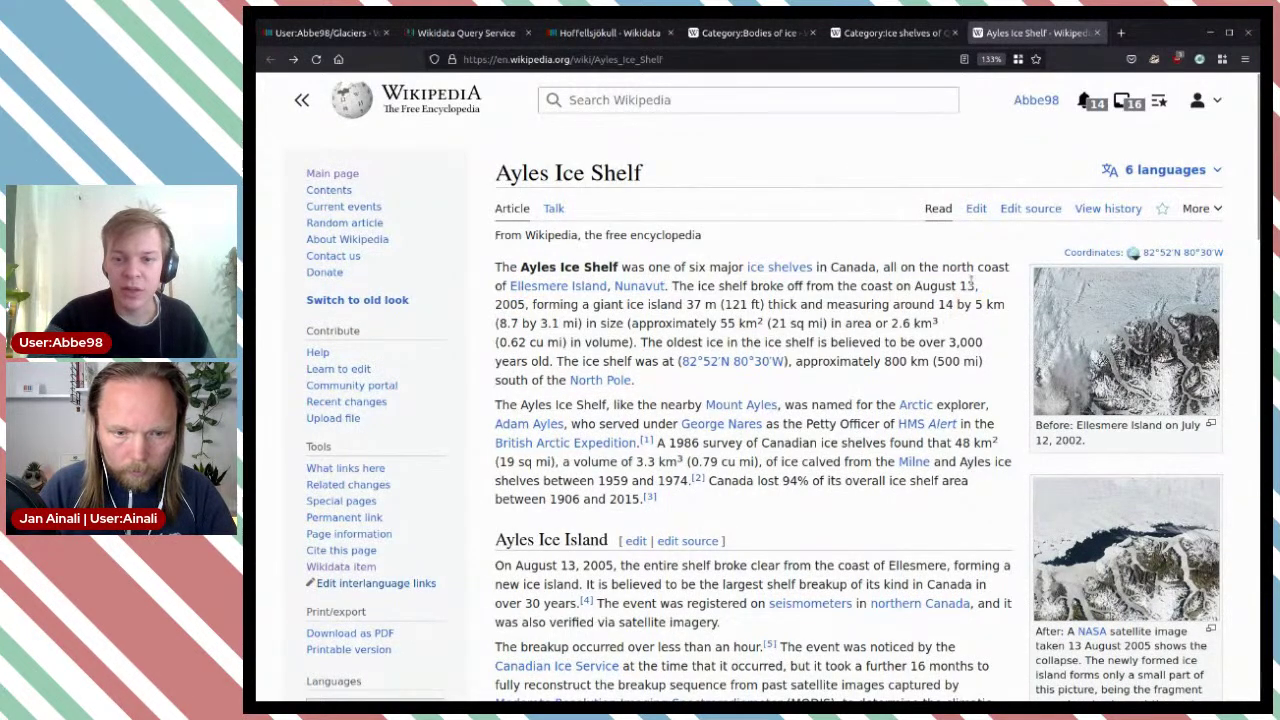
scroll(896, 262, "down", 4)
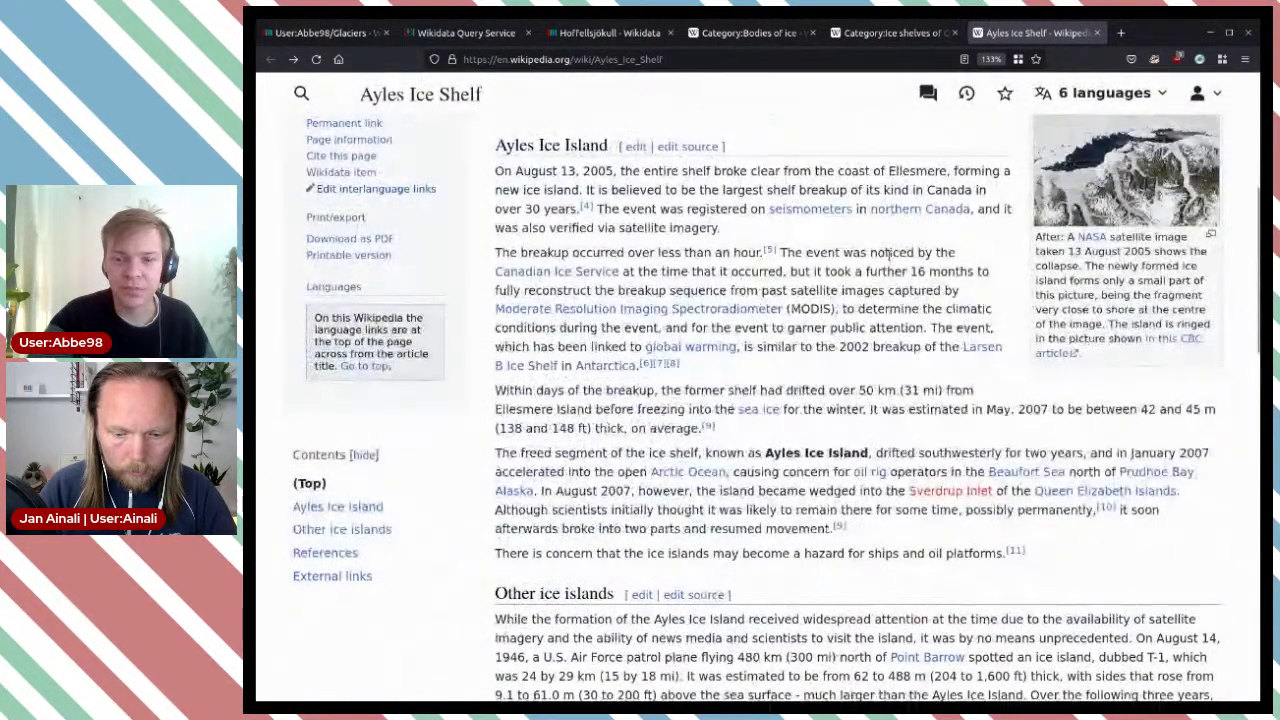
scroll(888, 262, "up", 3)
left_click(1146, 244)
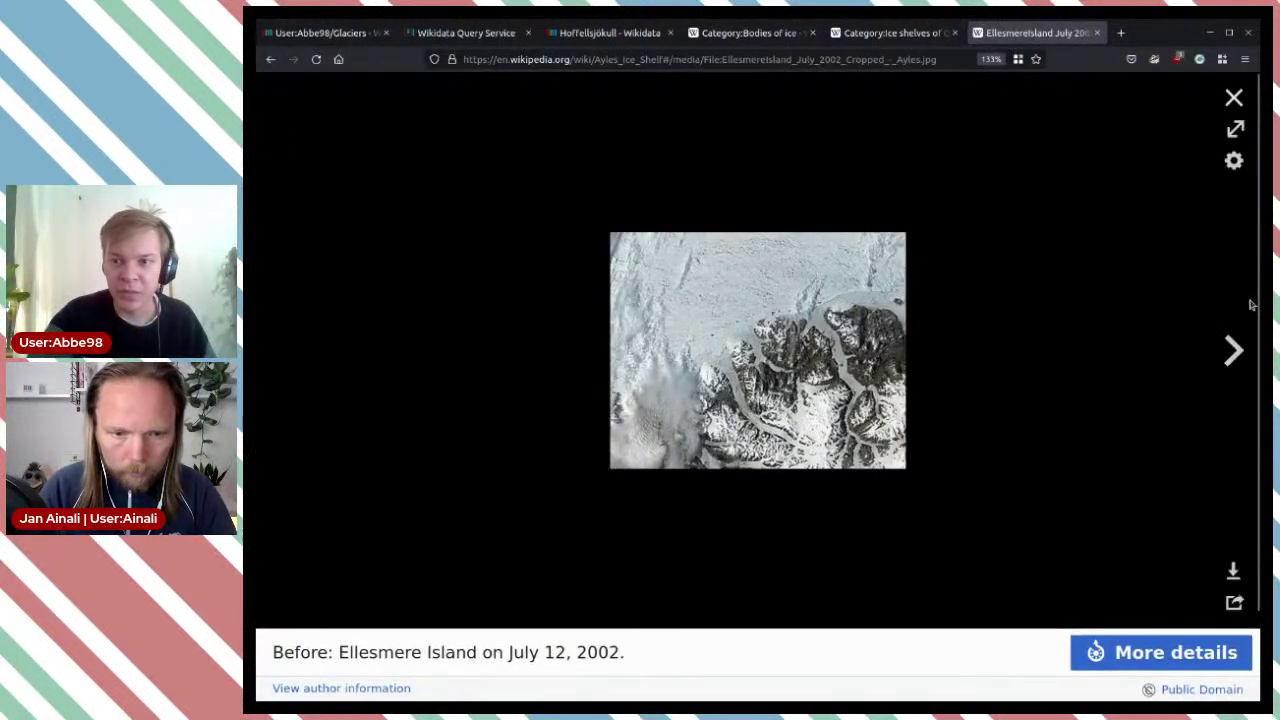
left_click(1238, 345)
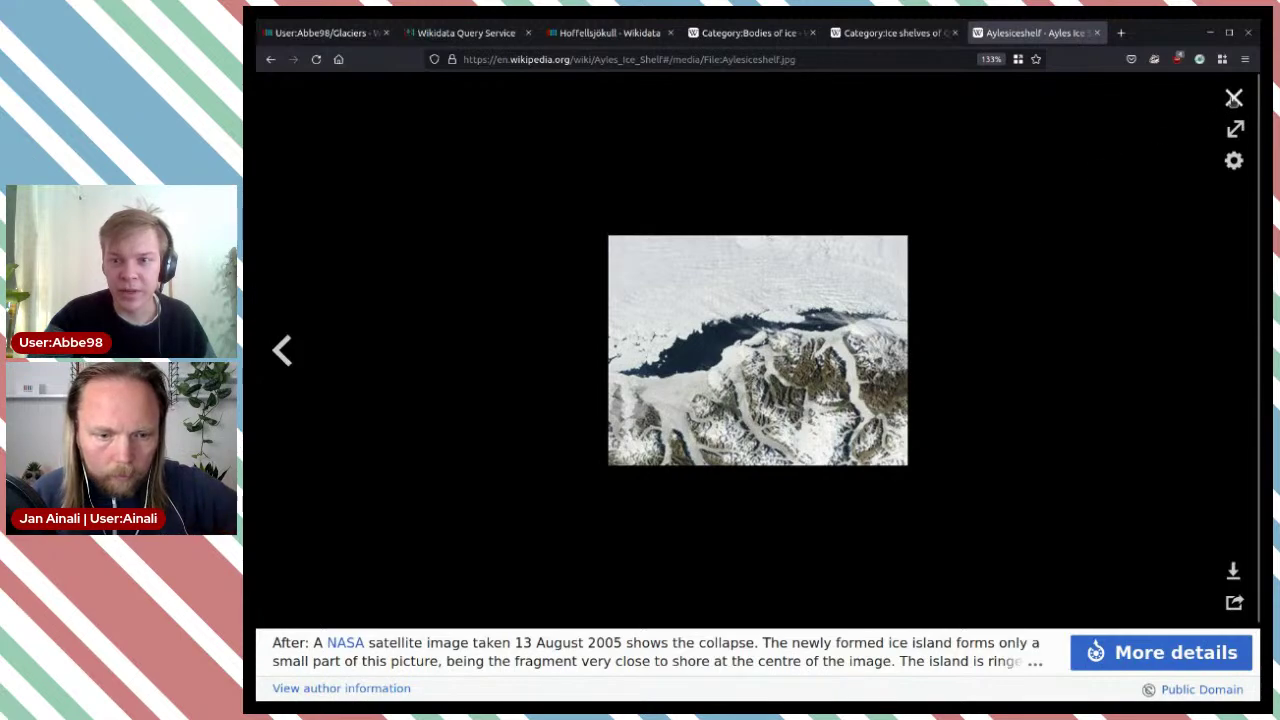
left_click(1234, 98)
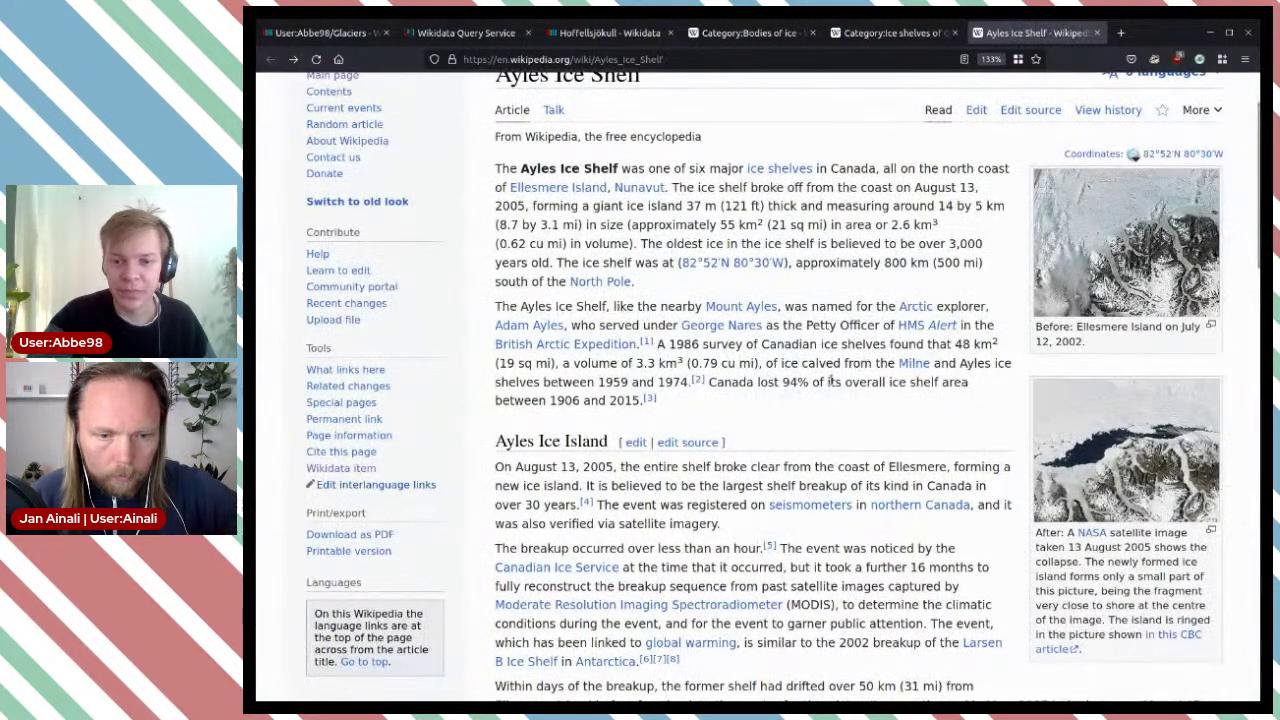
scroll(880, 370, "down", 2)
scroll(878, 368, "up", 2)
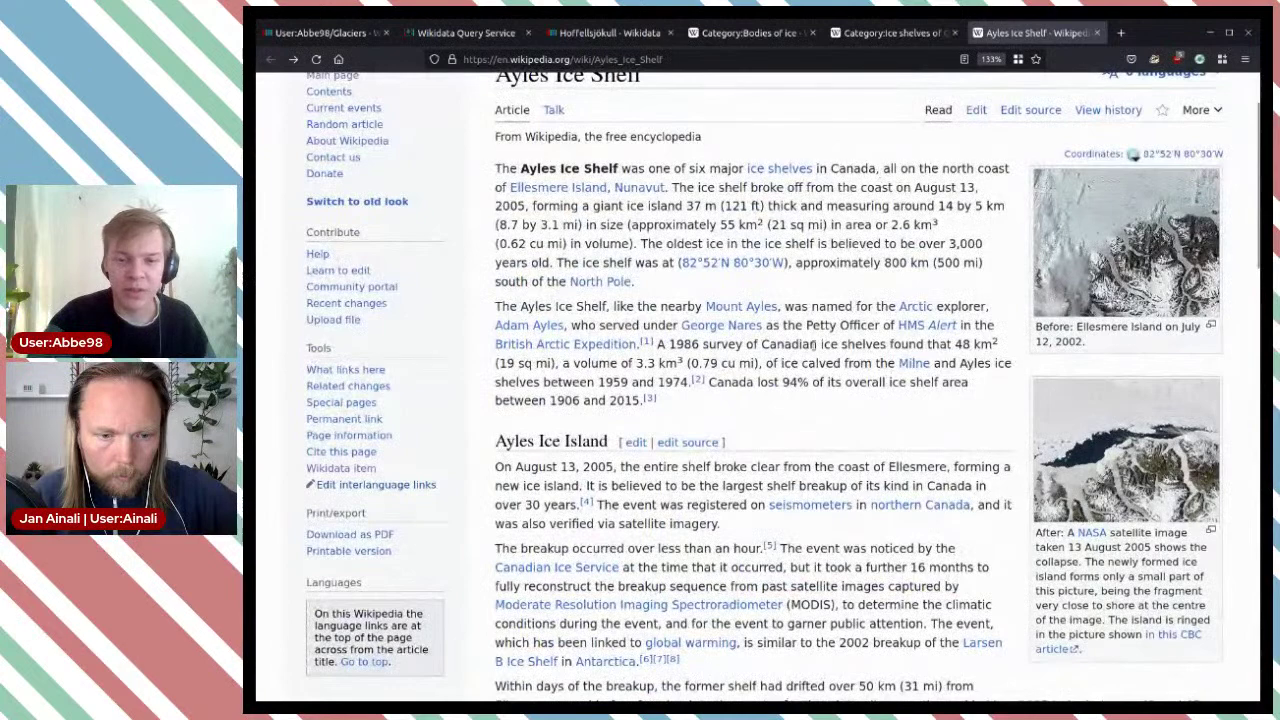
left_click(1095, 33)
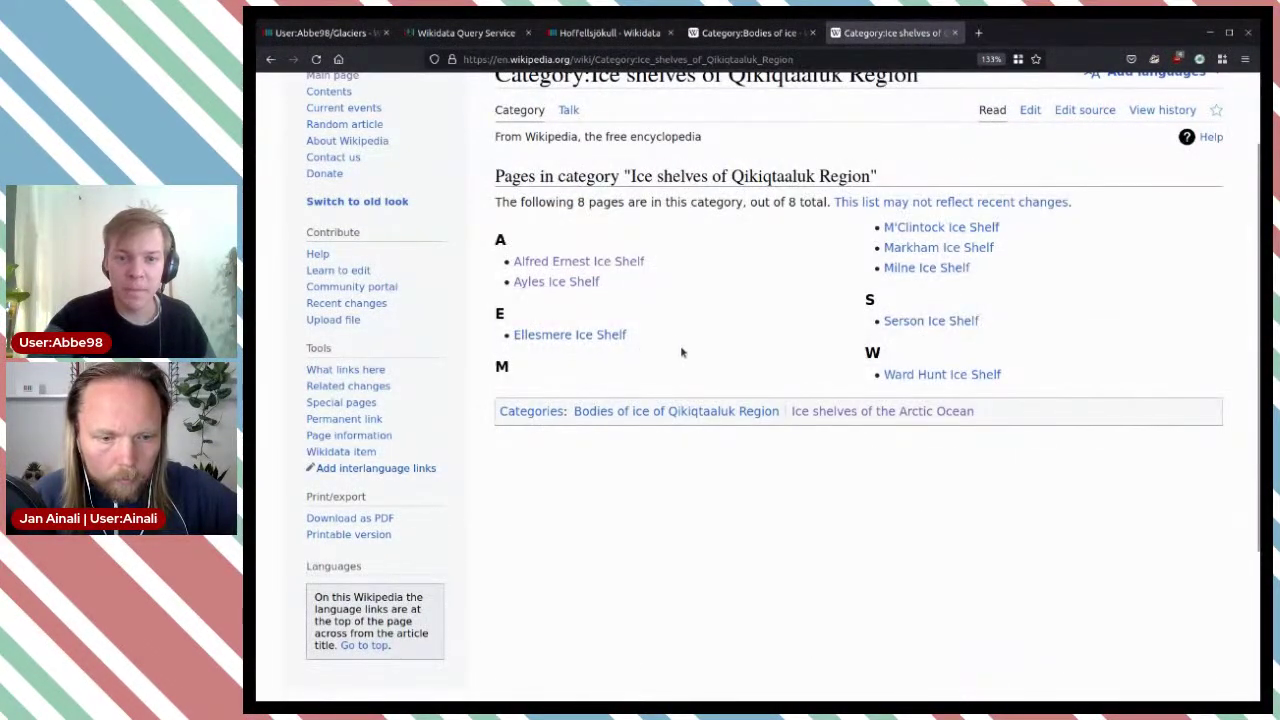
Step: Open the Ellesmere Ice Shelf article and its Wikidata item in new tabs and check the item's existing statements
middle_click(569, 335)
key("ctrl+Tab")
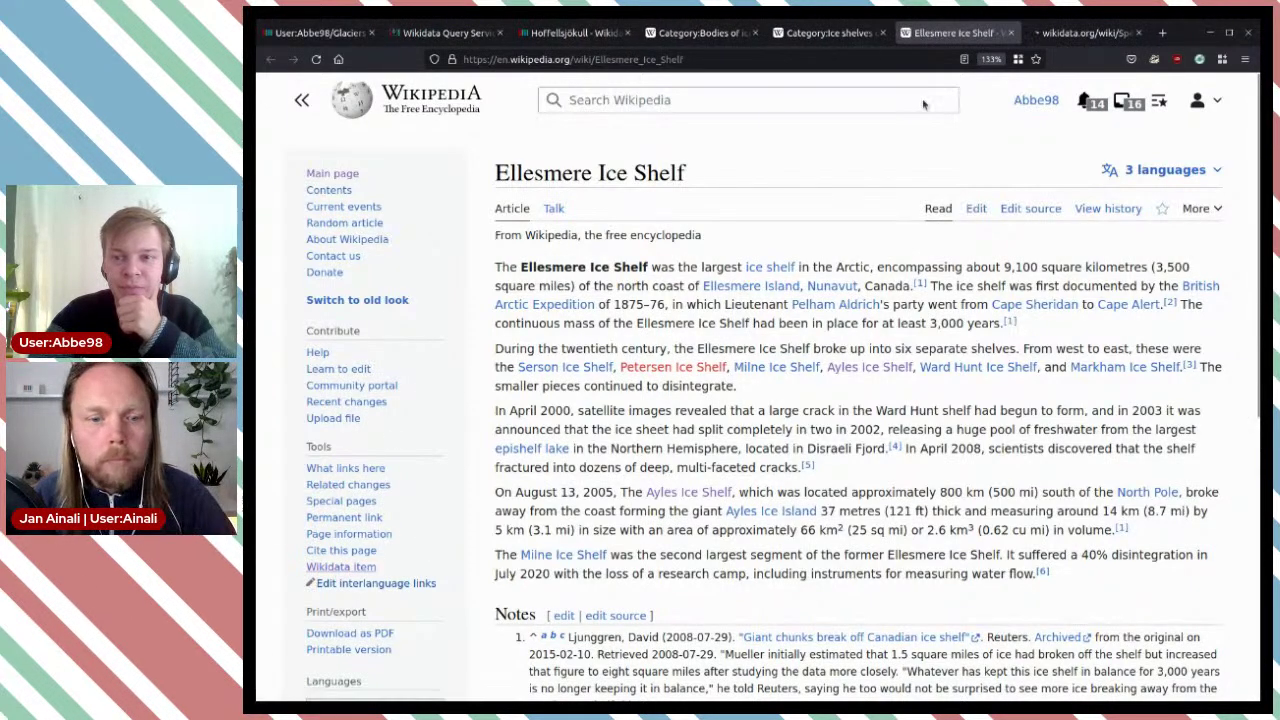
left_click(1072, 38)
scroll(960, 295, "down", 8)
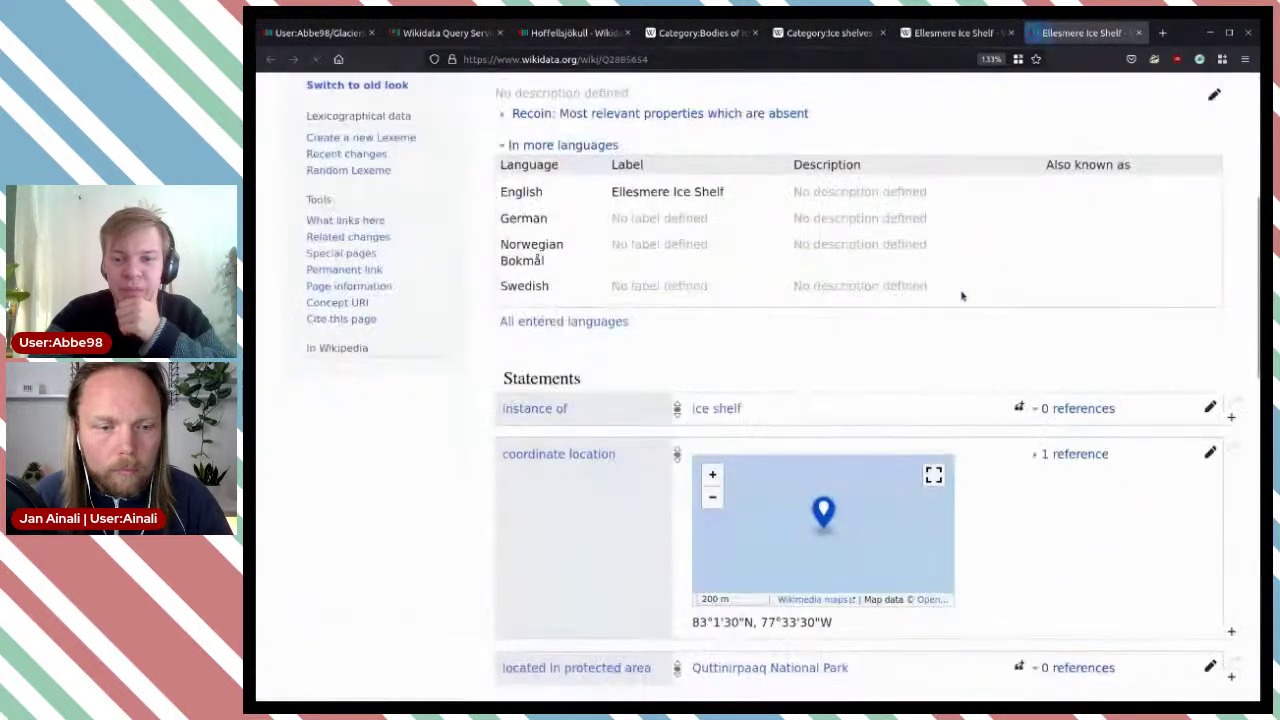
scroll(1000, 300, "up", 3)
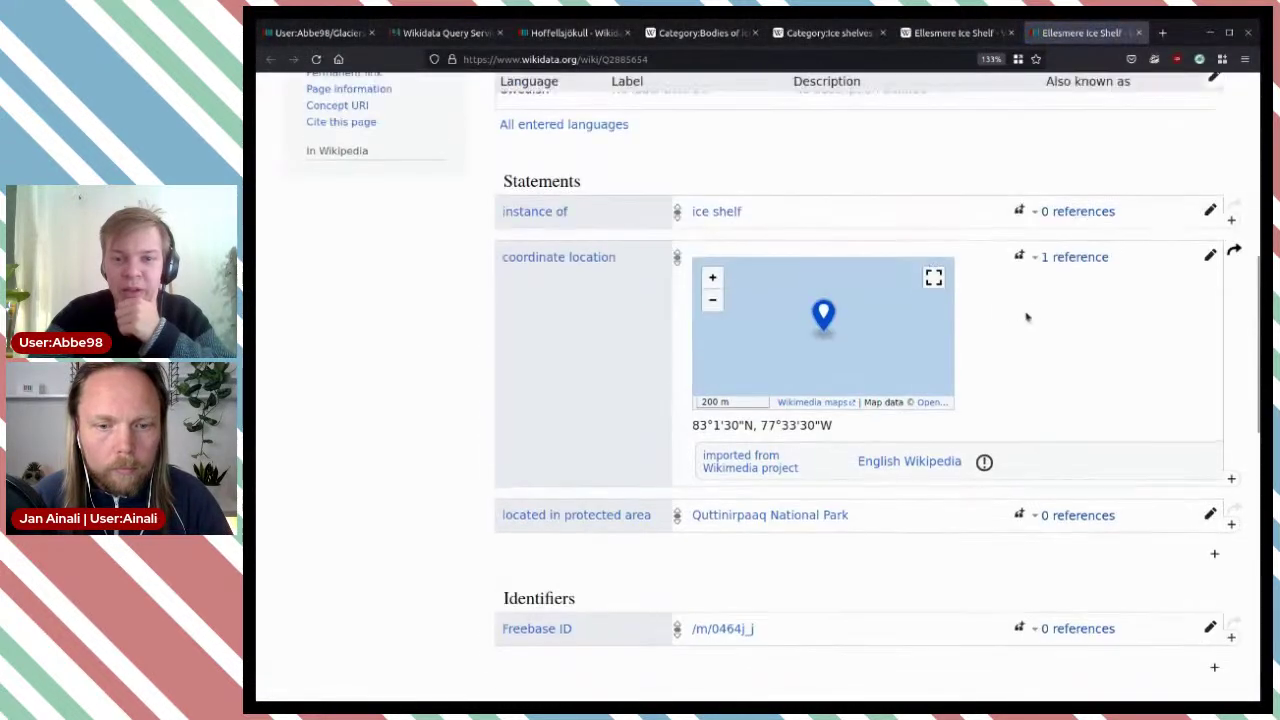
Step: Copy the area figure "9,100" from the opening sentence of the Ellesmere Ice Shelf article
left_click(956, 34)
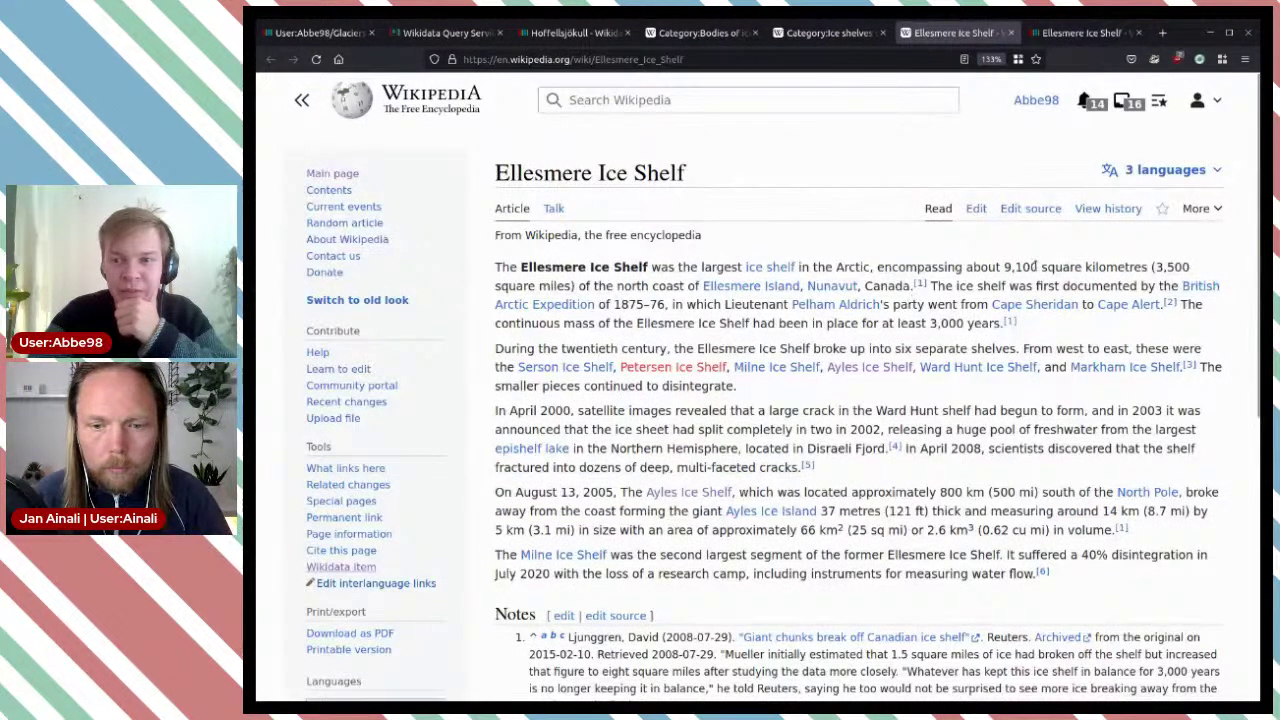
left_click_drag(1004, 267, 1043, 267)
key("ctrl+c")
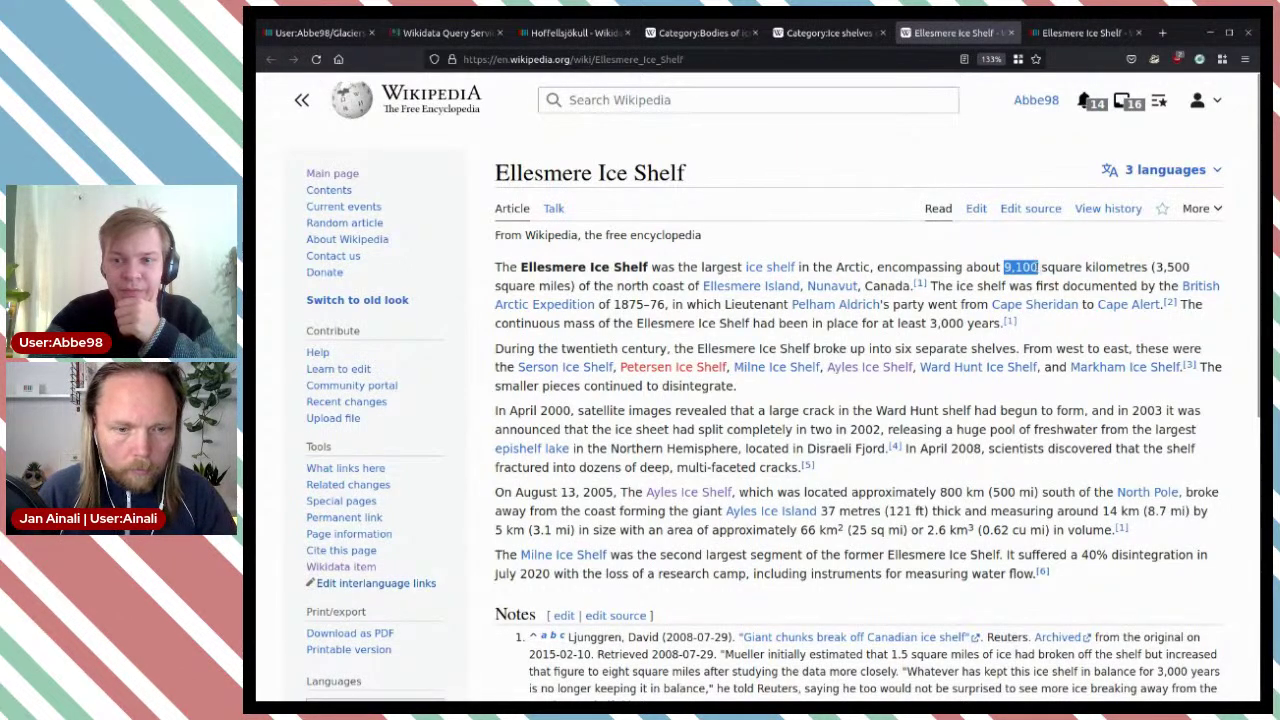
Step: Fill in a new area statement on the Ellesmere Ice Shelf Wikidata item with the value 9,100 and unit square kilometre
key("ctrl+Tab")
scroll(1081, 386, "down", 3)
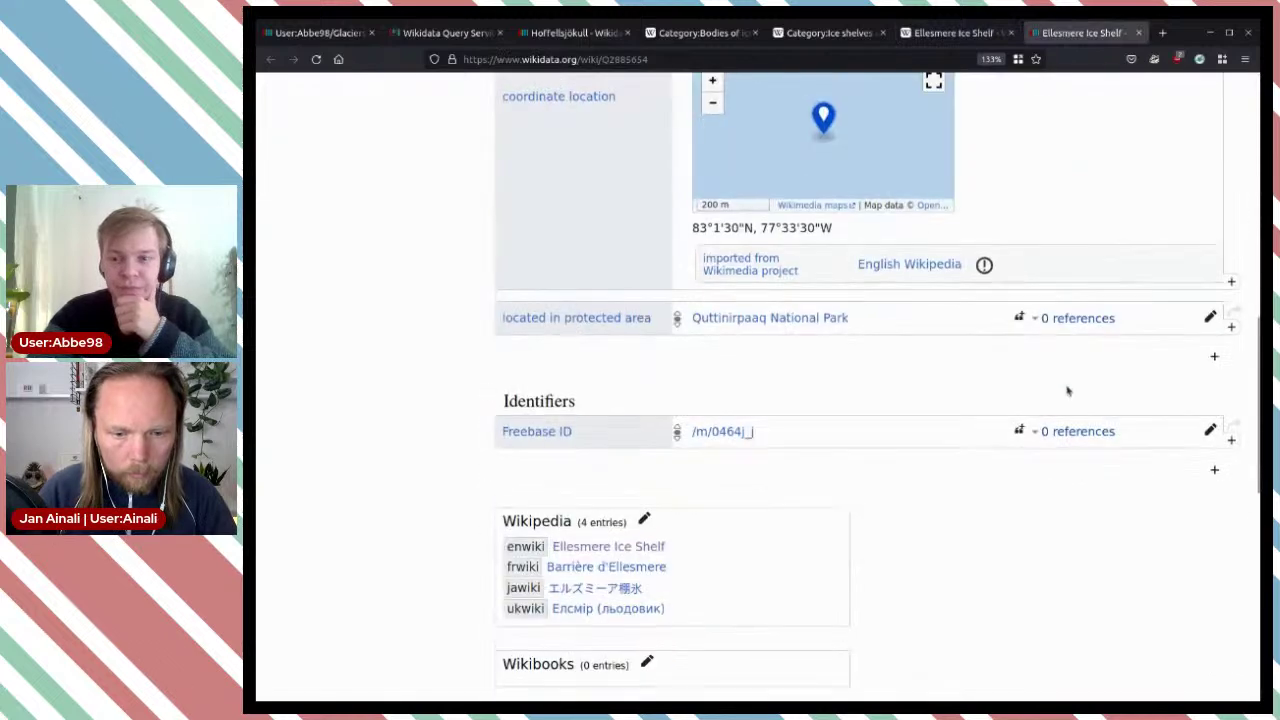
left_click(1213, 356)
type("a")
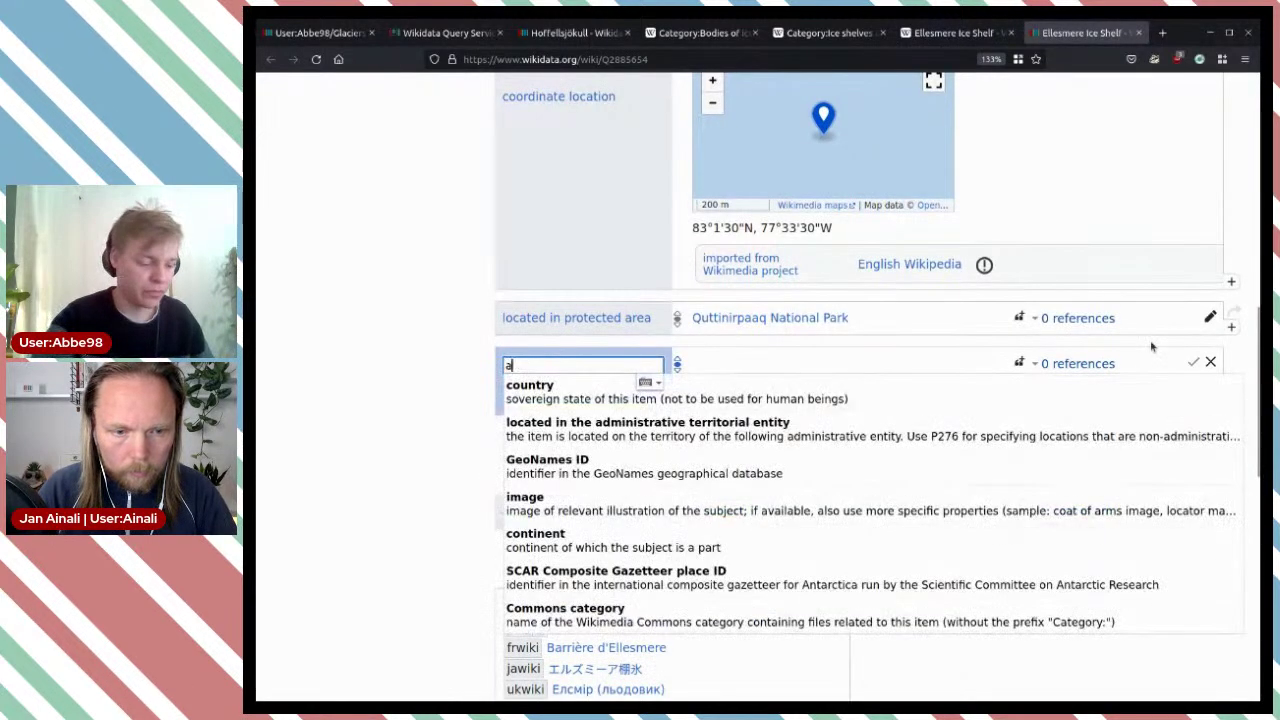
type("rea")
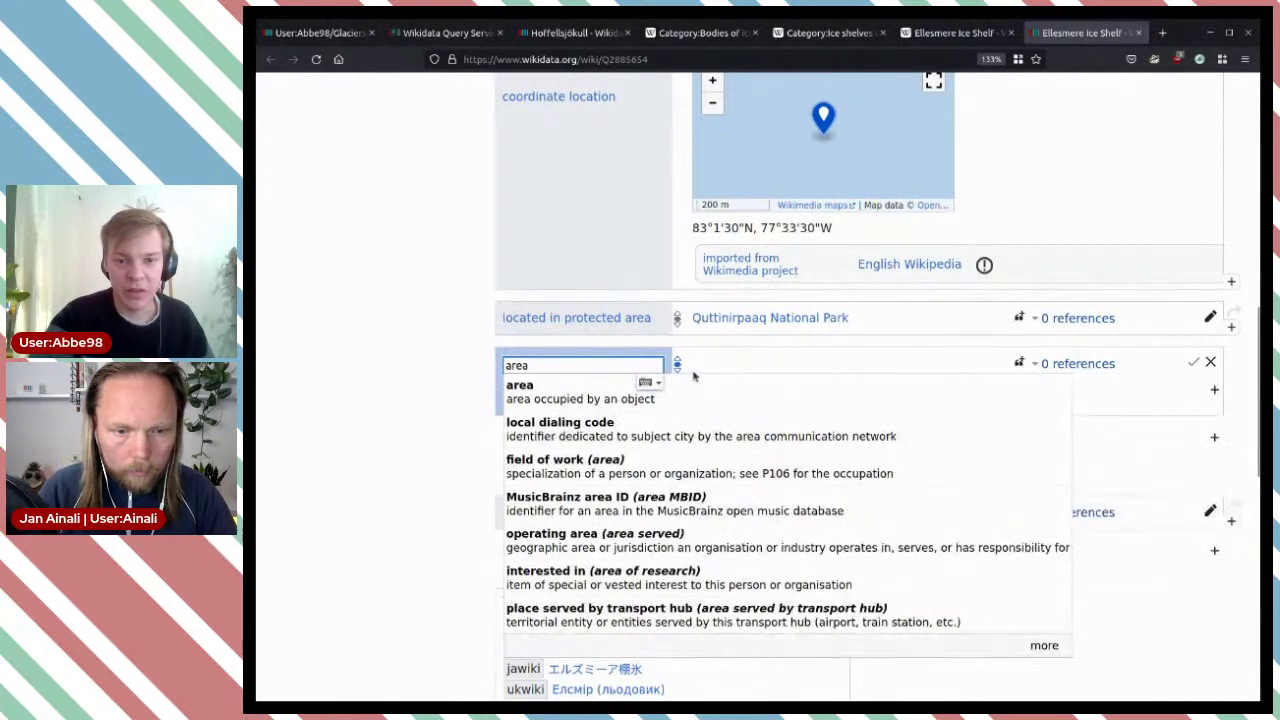
left_click(589, 396)
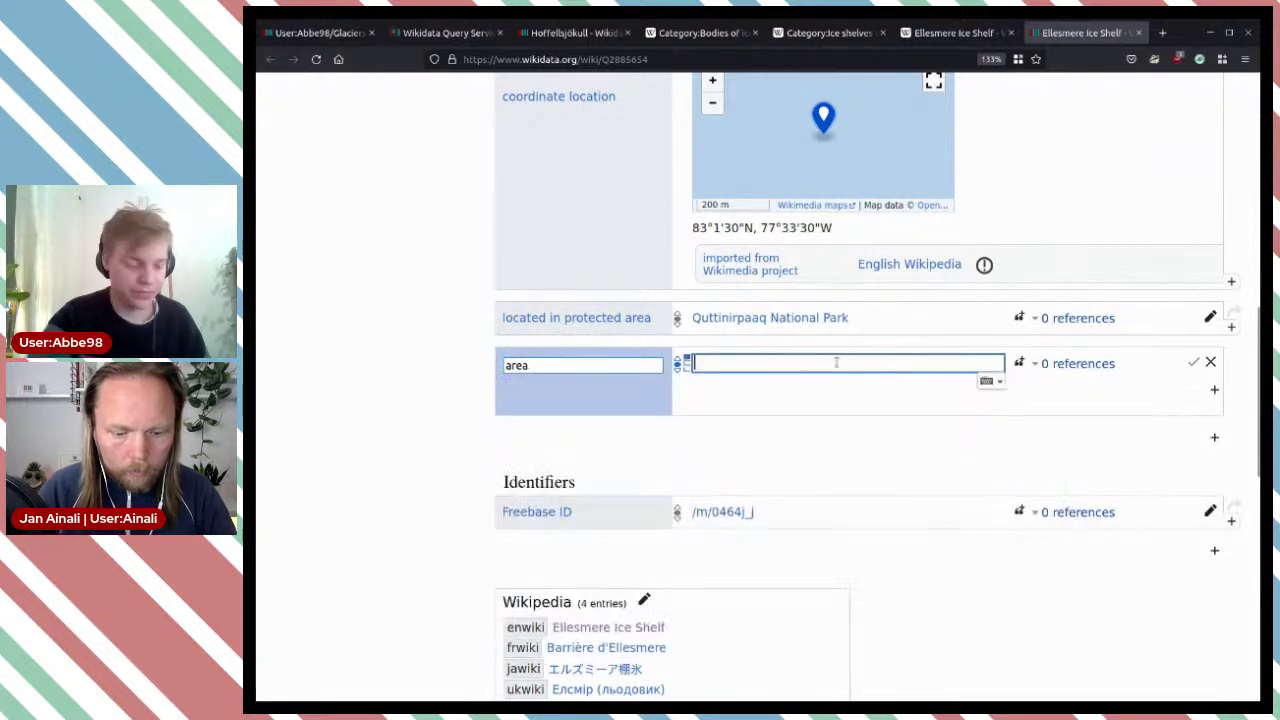
key("ctrl+v")
left_click(823, 390)
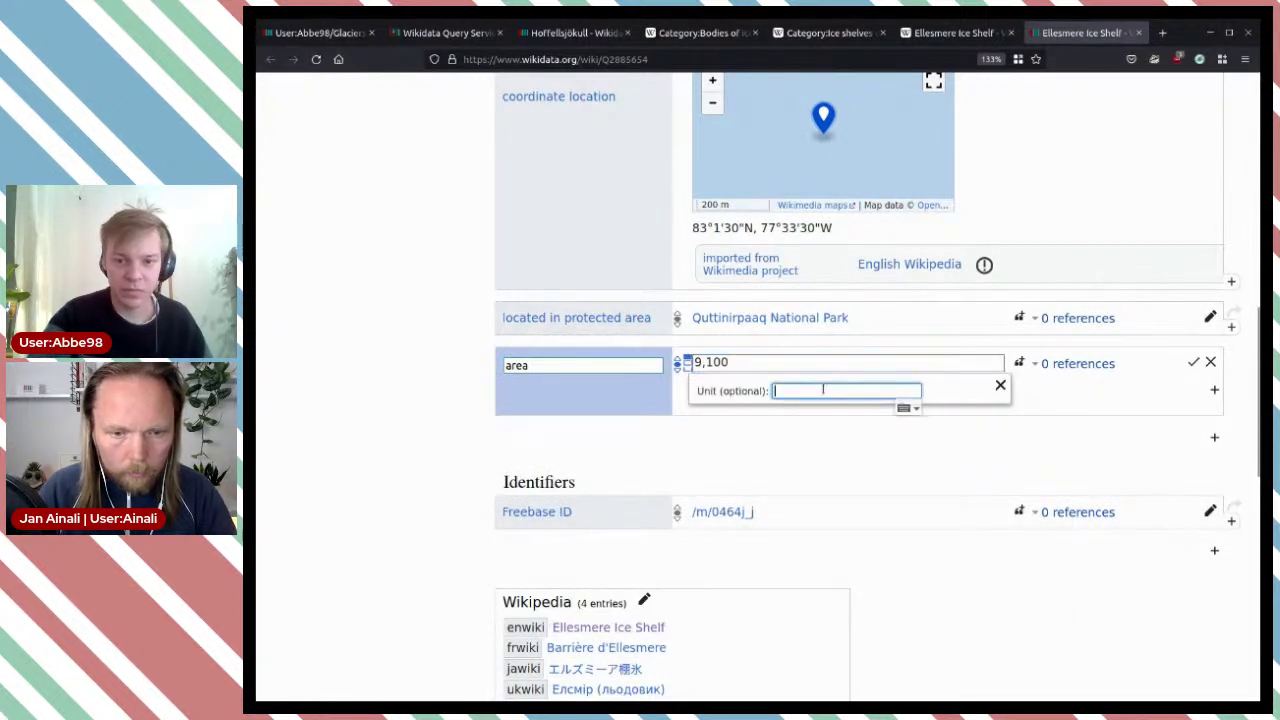
type("square")
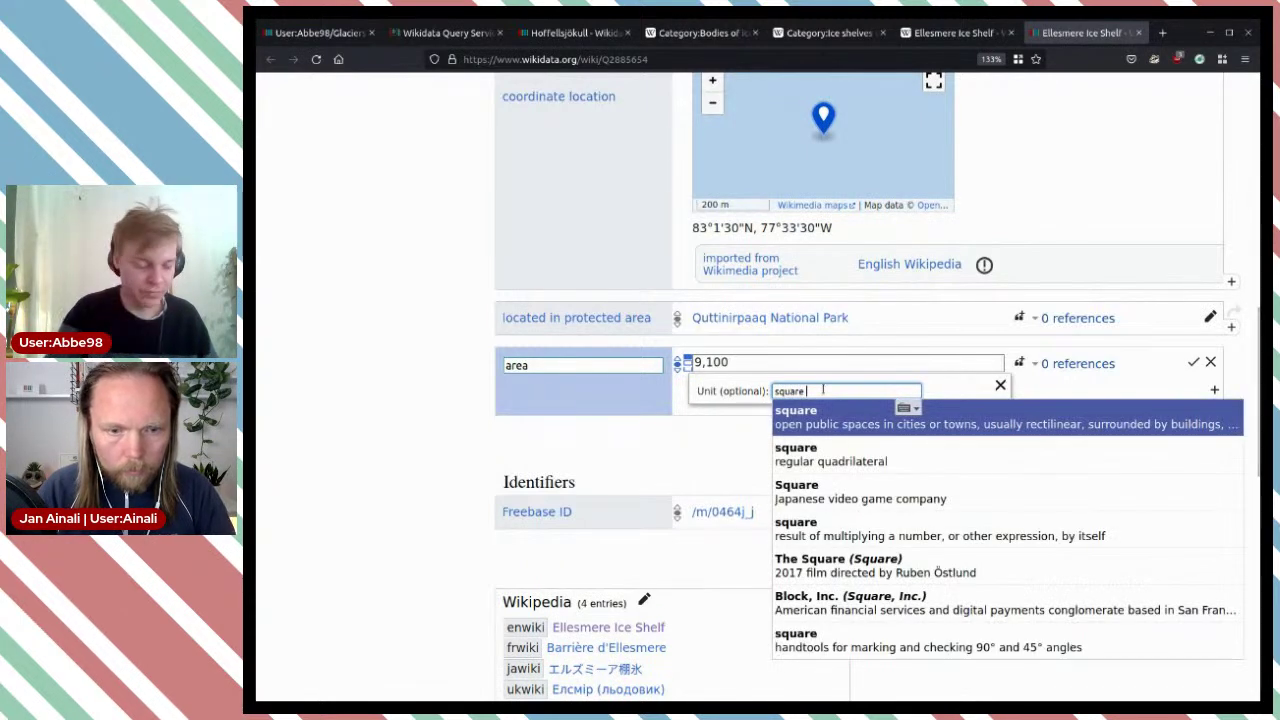
type(" kilo")
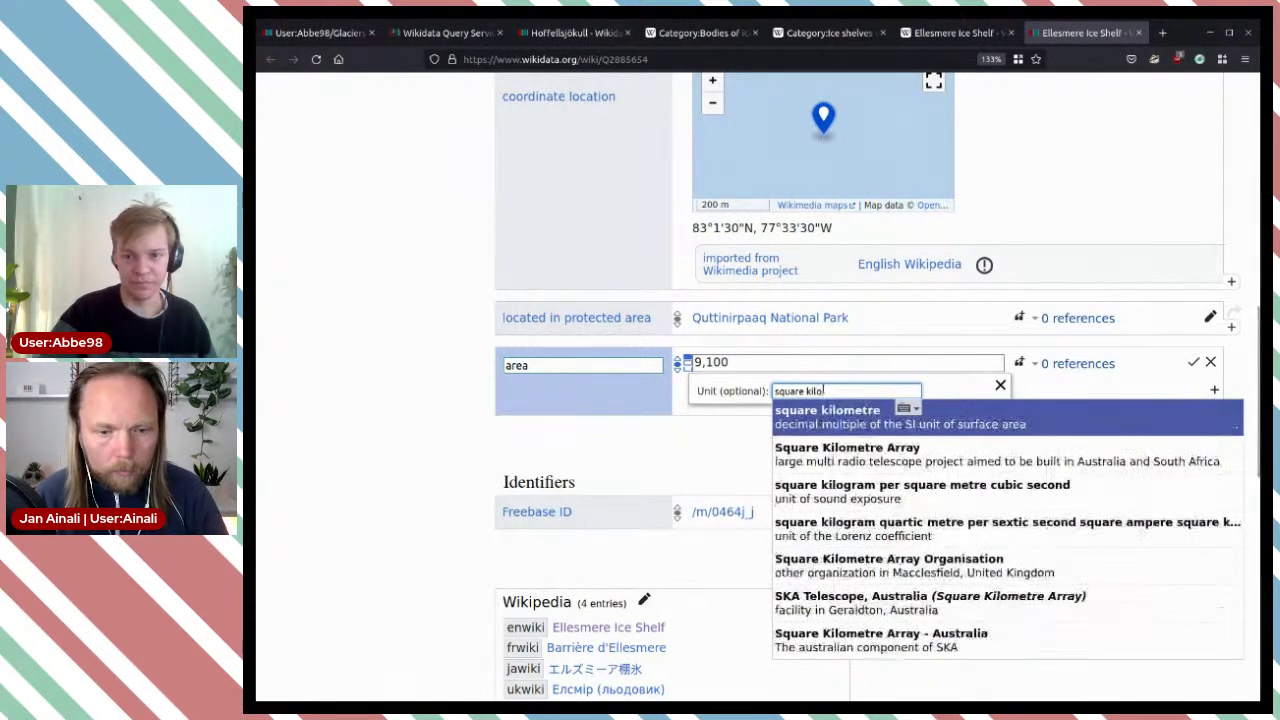
left_click(861, 420)
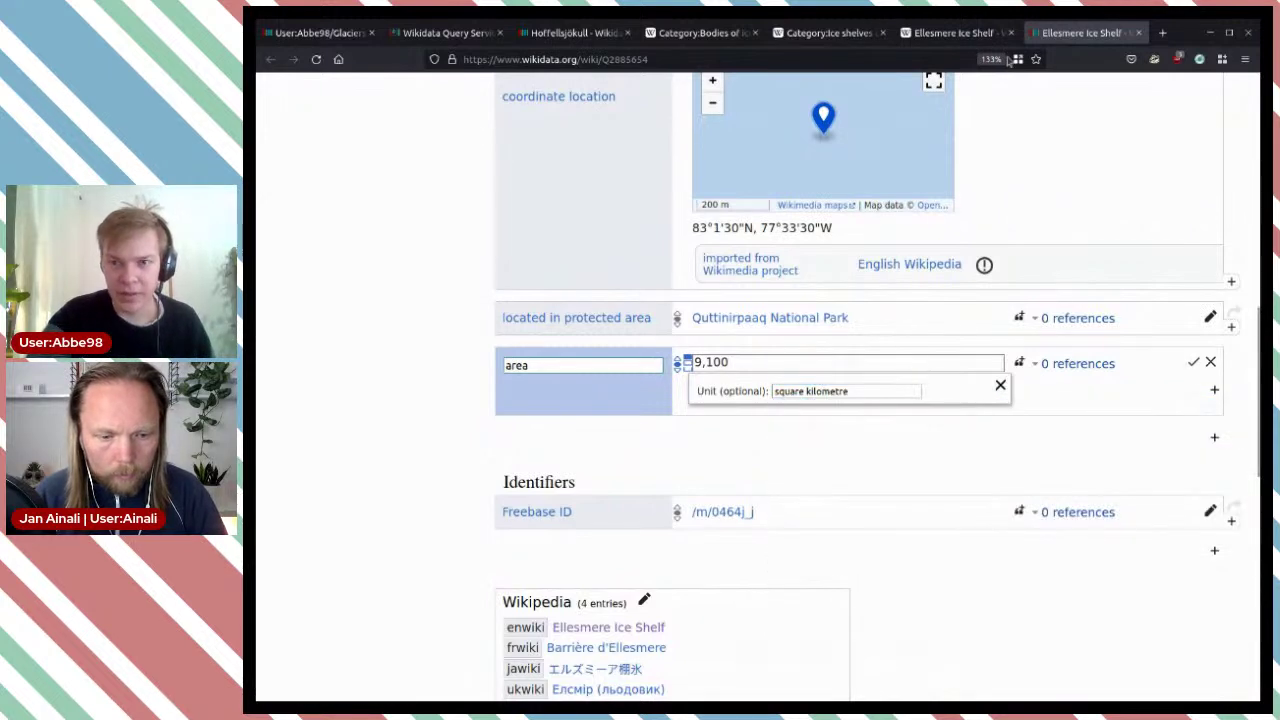
Step: Return to the Ellesmere Ice Shelf article and examine its passages on the shelf's size and break-up
left_click(951, 33)
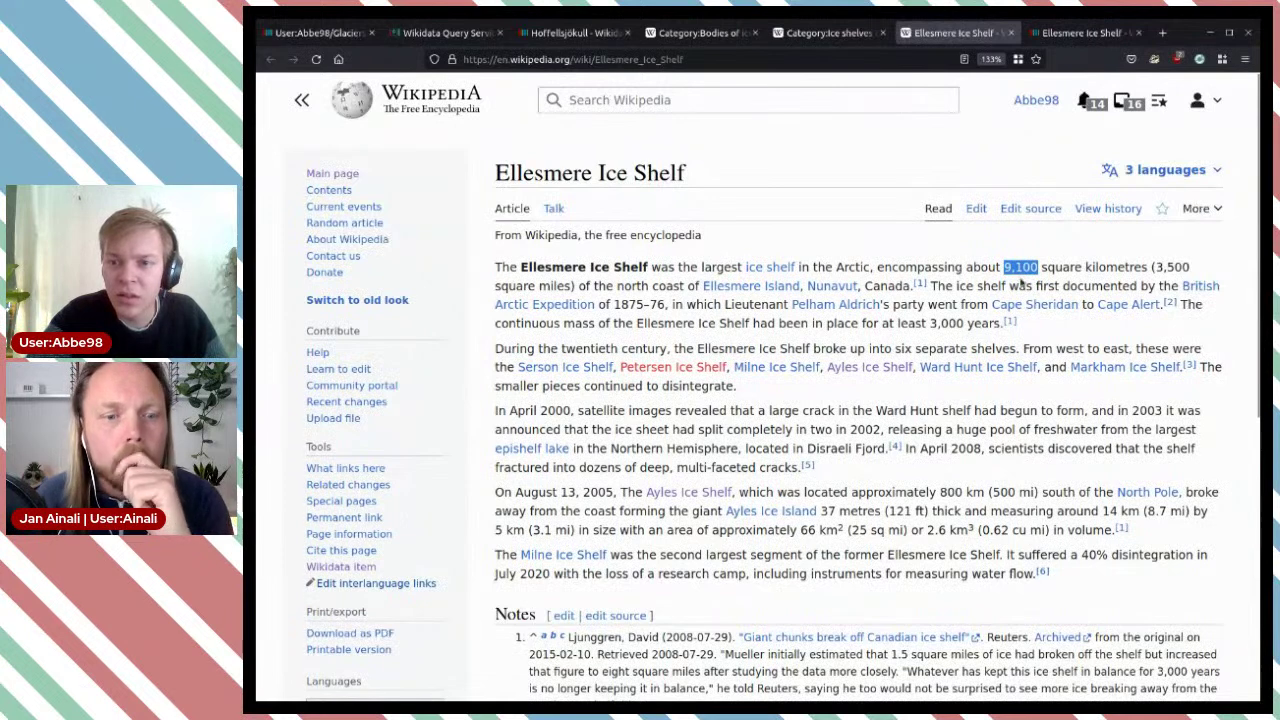
left_click(1061, 272)
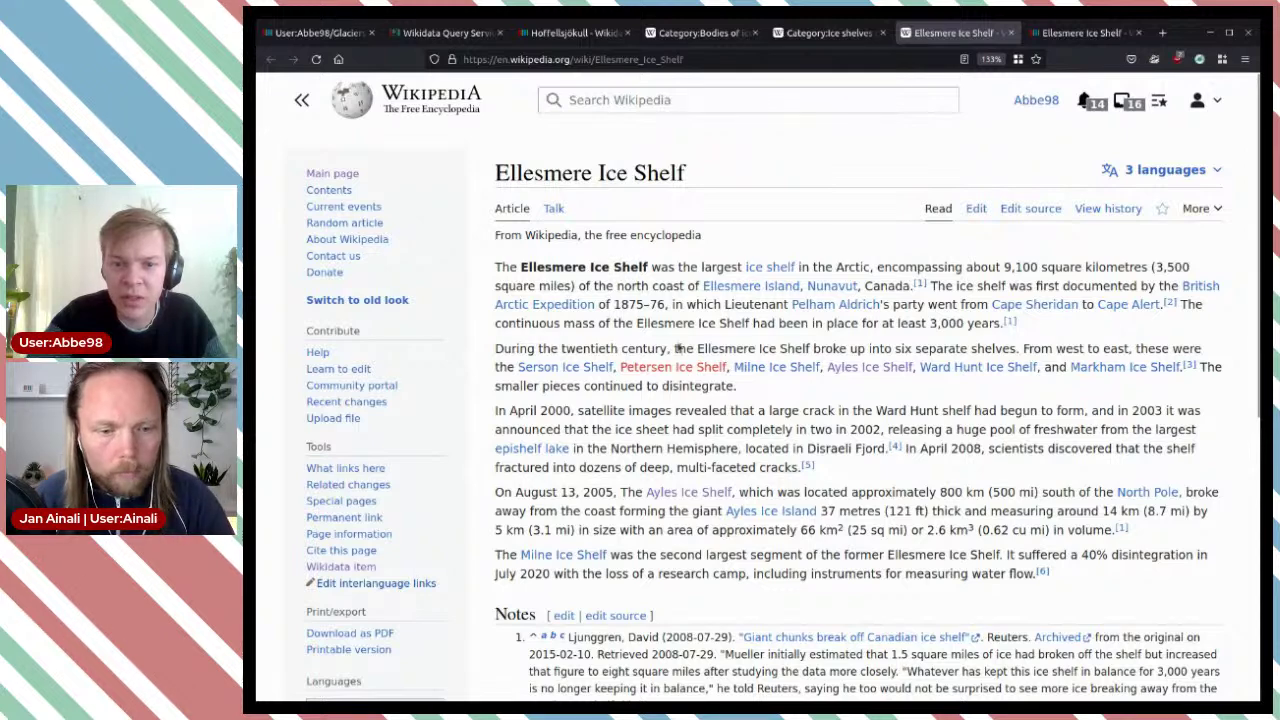
left_click_drag(680, 408, 790, 450)
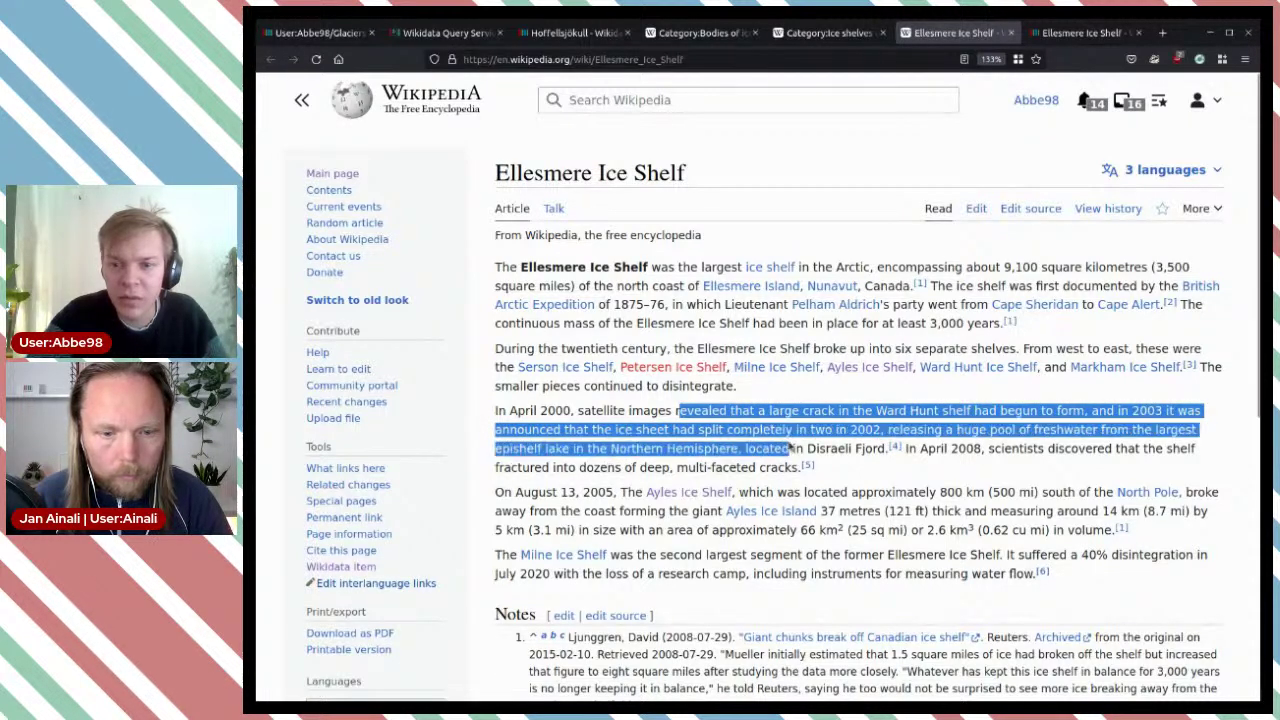
left_click(858, 450)
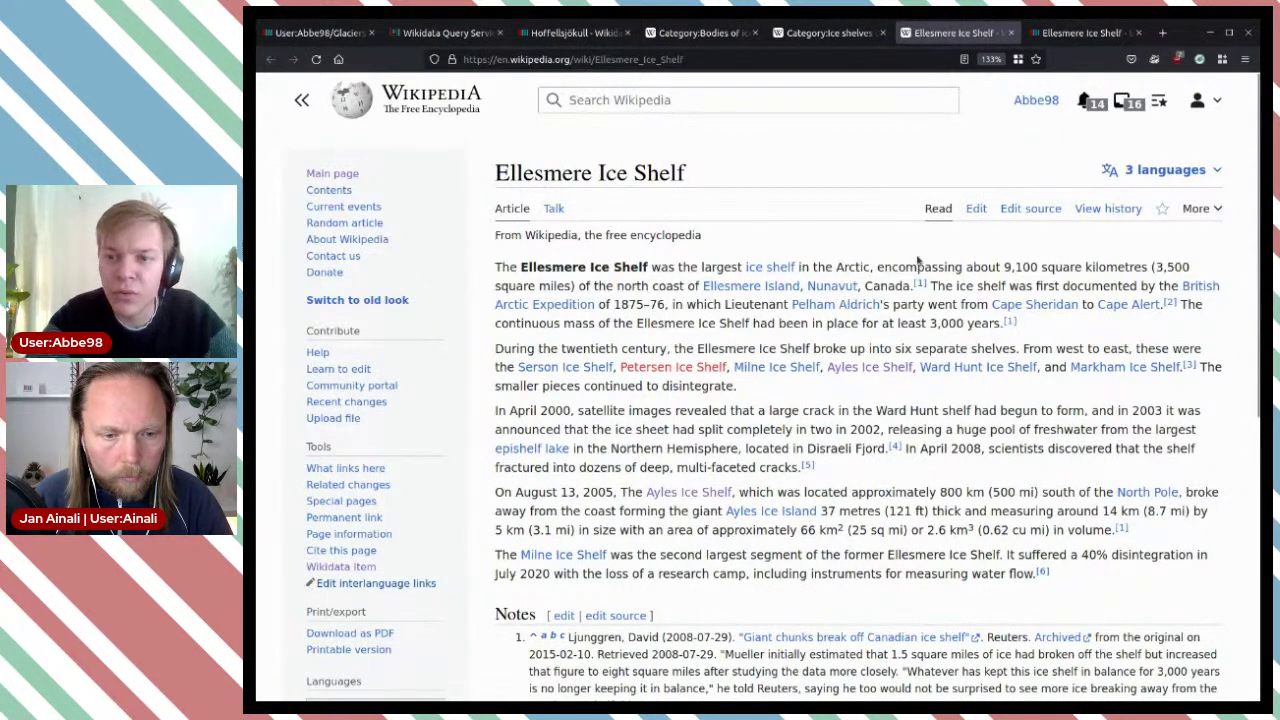
Step: Open the archived copy of the first cited Reuters source in a new tab and reread the article's Milne Ice Shelf paragraph
mouse_move(921, 285)
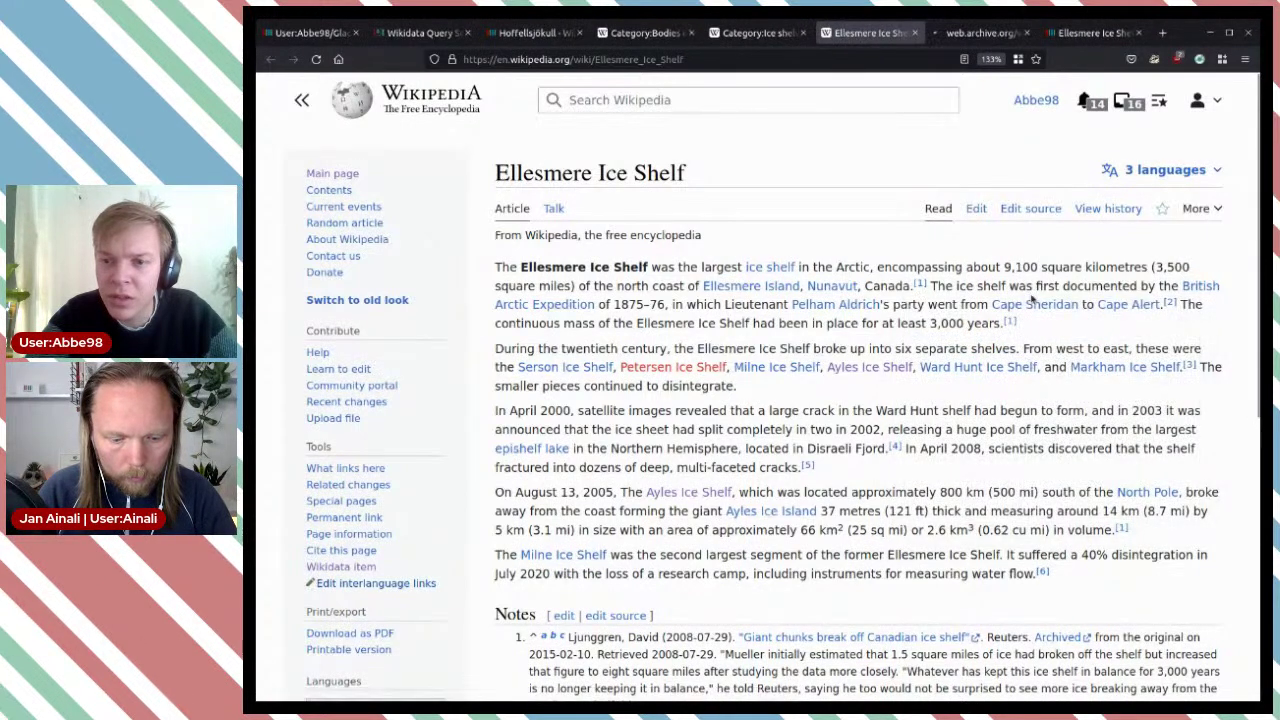
left_click(950, 40)
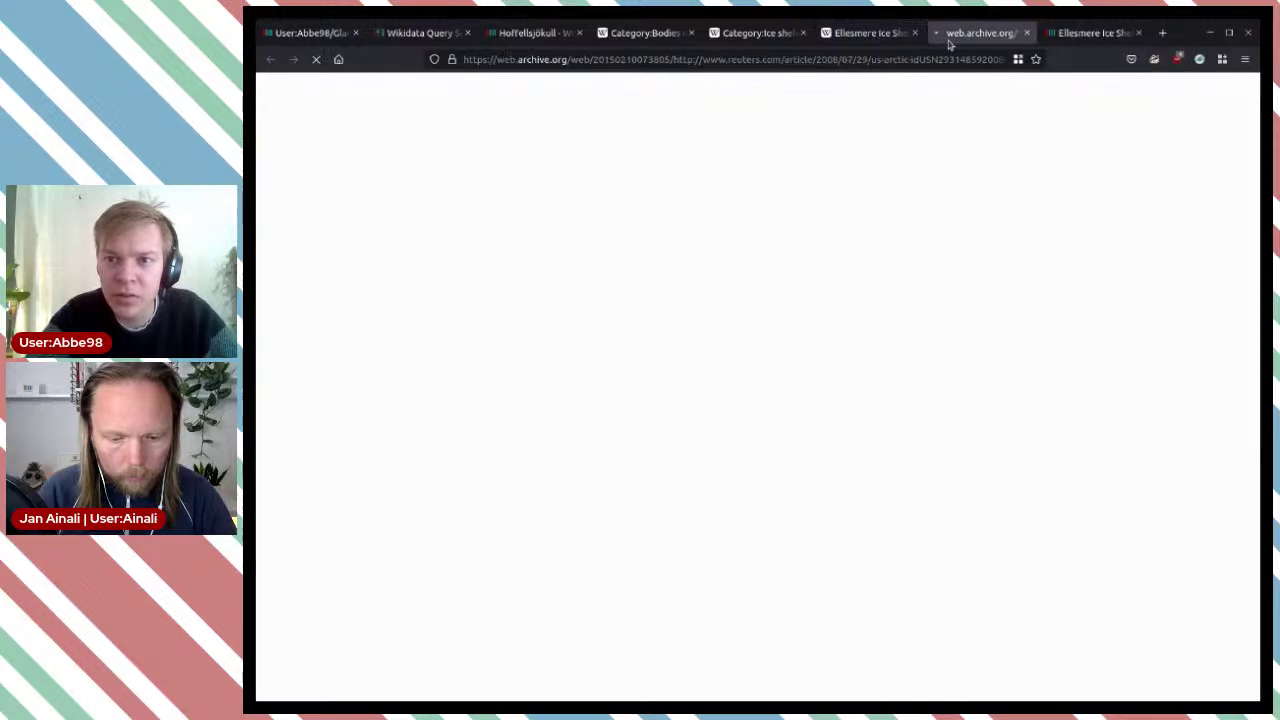
left_click(867, 30)
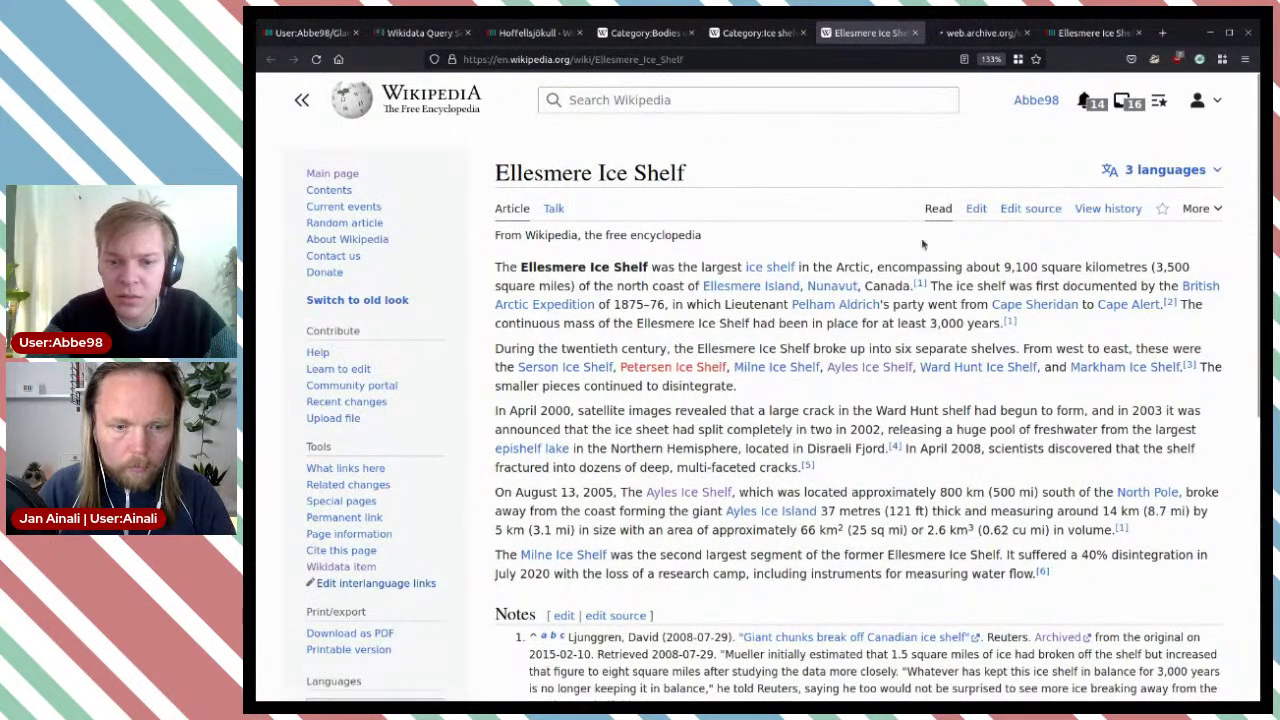
scroll(922, 244, "down", 2)
left_click_drag(880, 456, 1178, 477)
left_click(1178, 477)
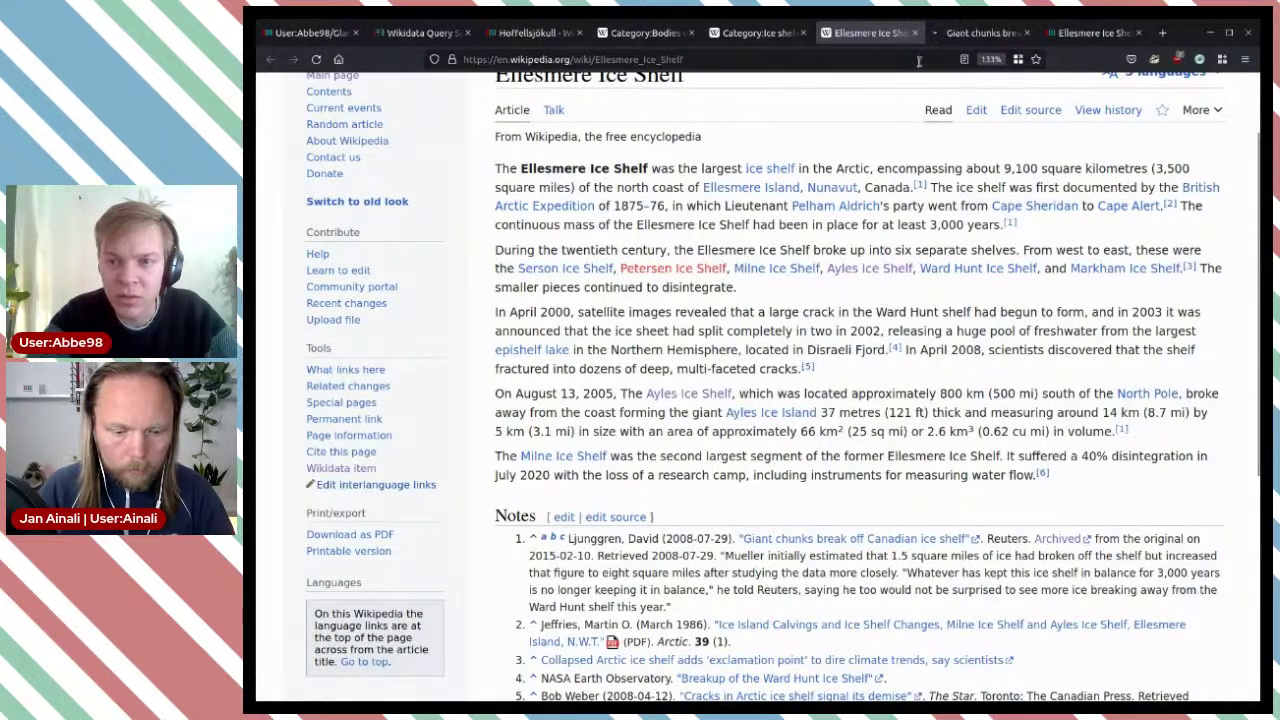
Step: View the archived Reuters article at 120% zoom, dismiss its donation banner and skim the body text for the ice shelf's size
left_click(970, 33)
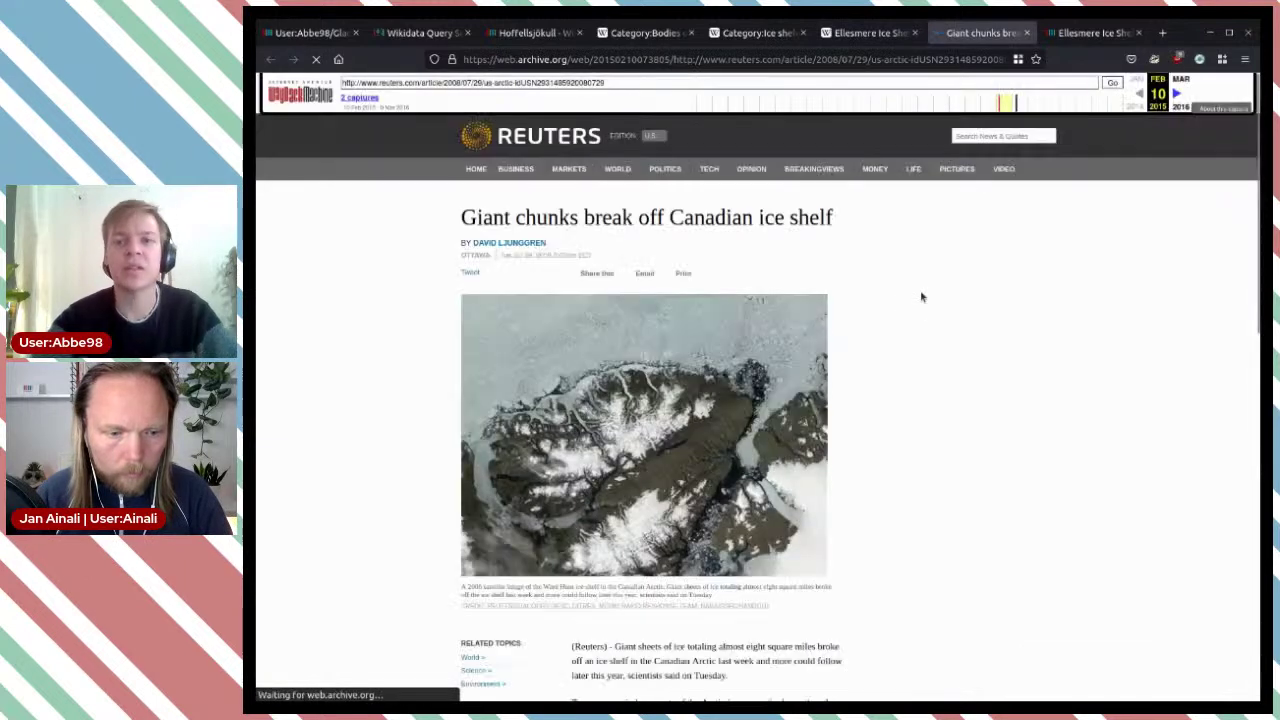
scroll(921, 296, "down", 5)
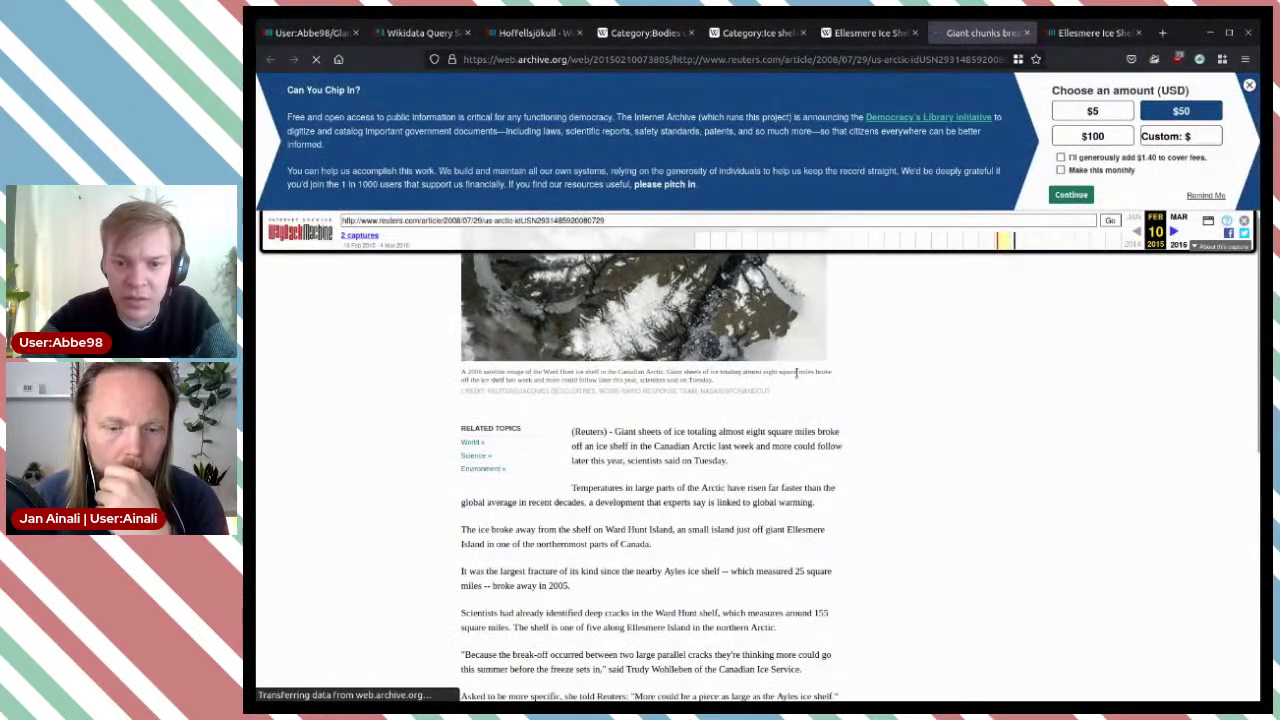
key("ctrl+plus")
key("ctrl+plus")
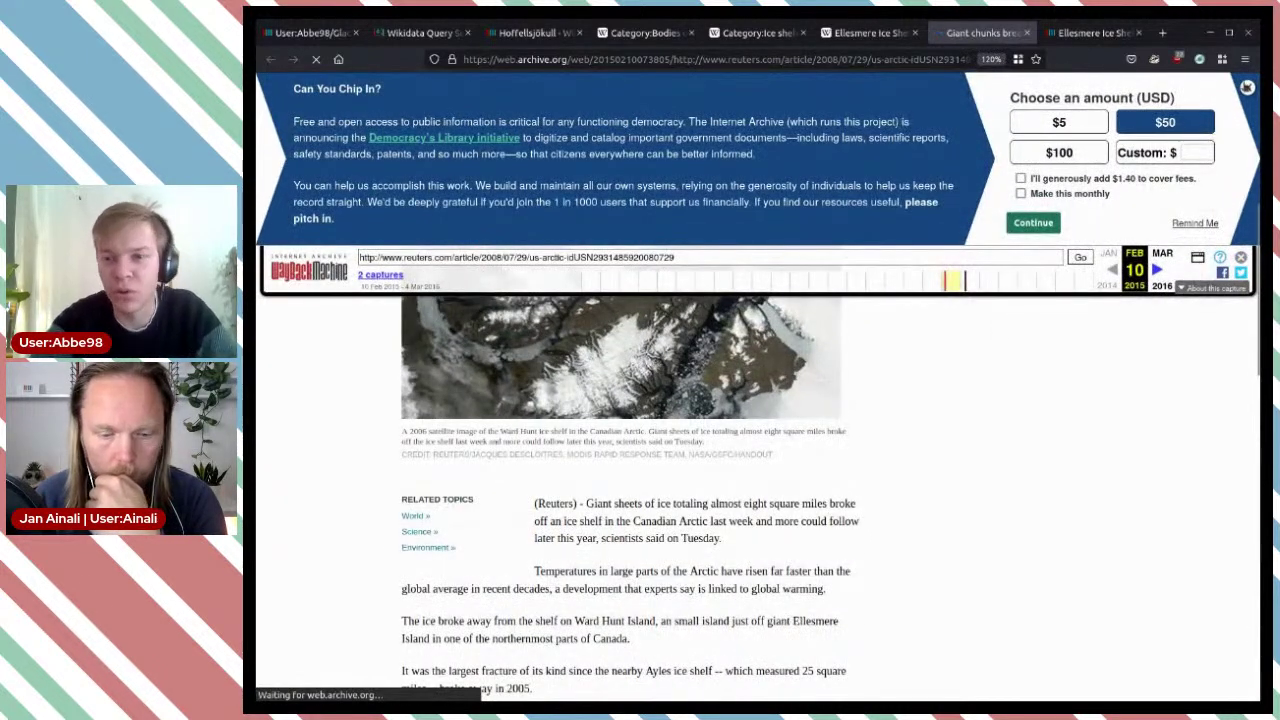
left_click(1247, 88)
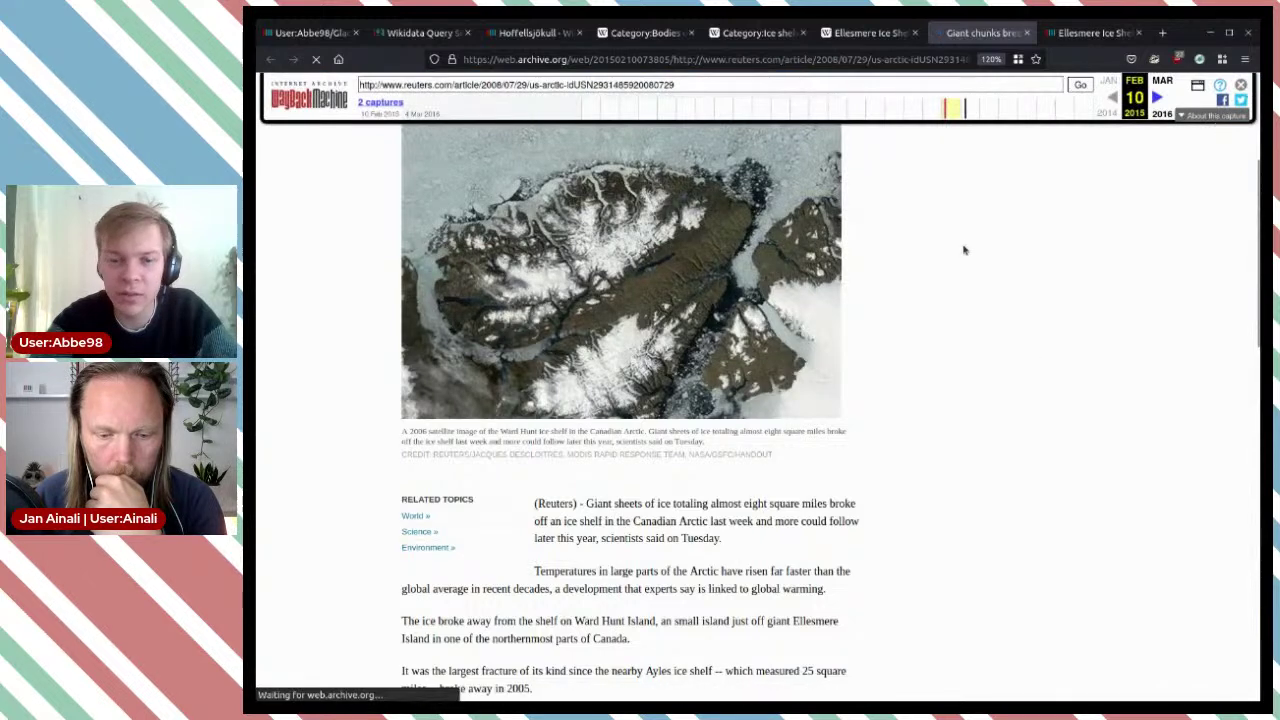
scroll(963, 249, "down", 5)
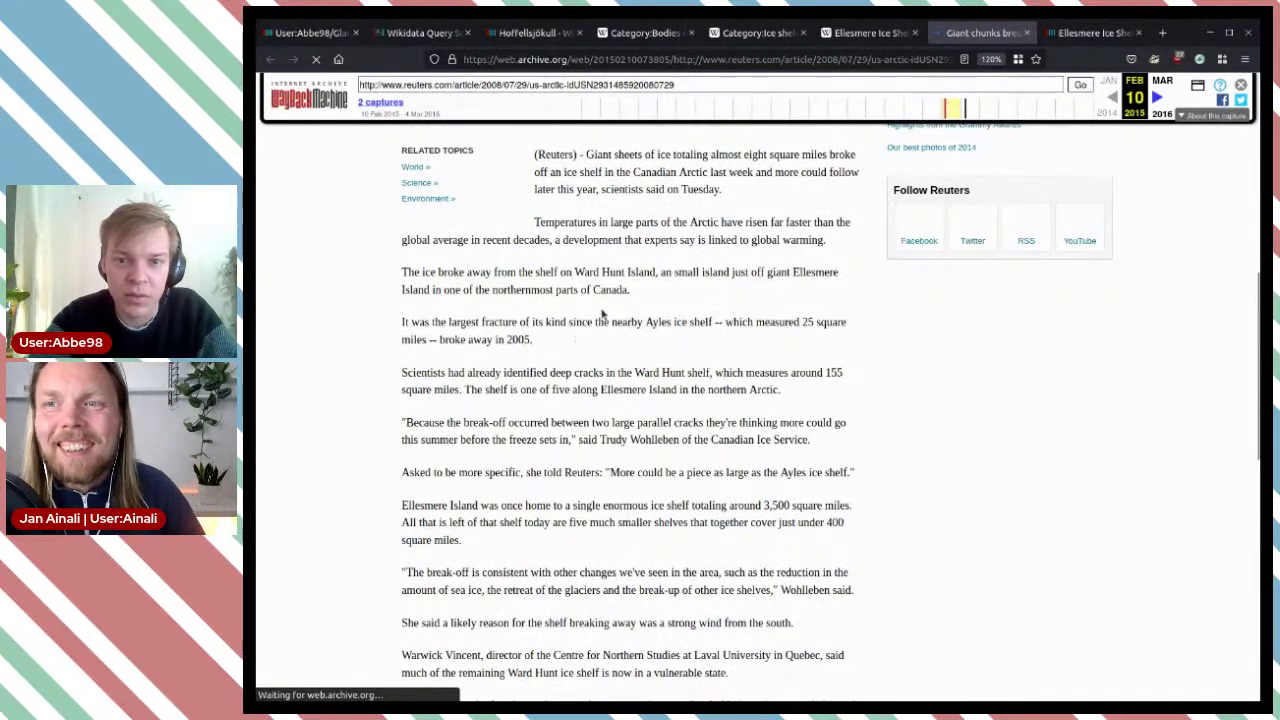
scroll(738, 343, "up", 1)
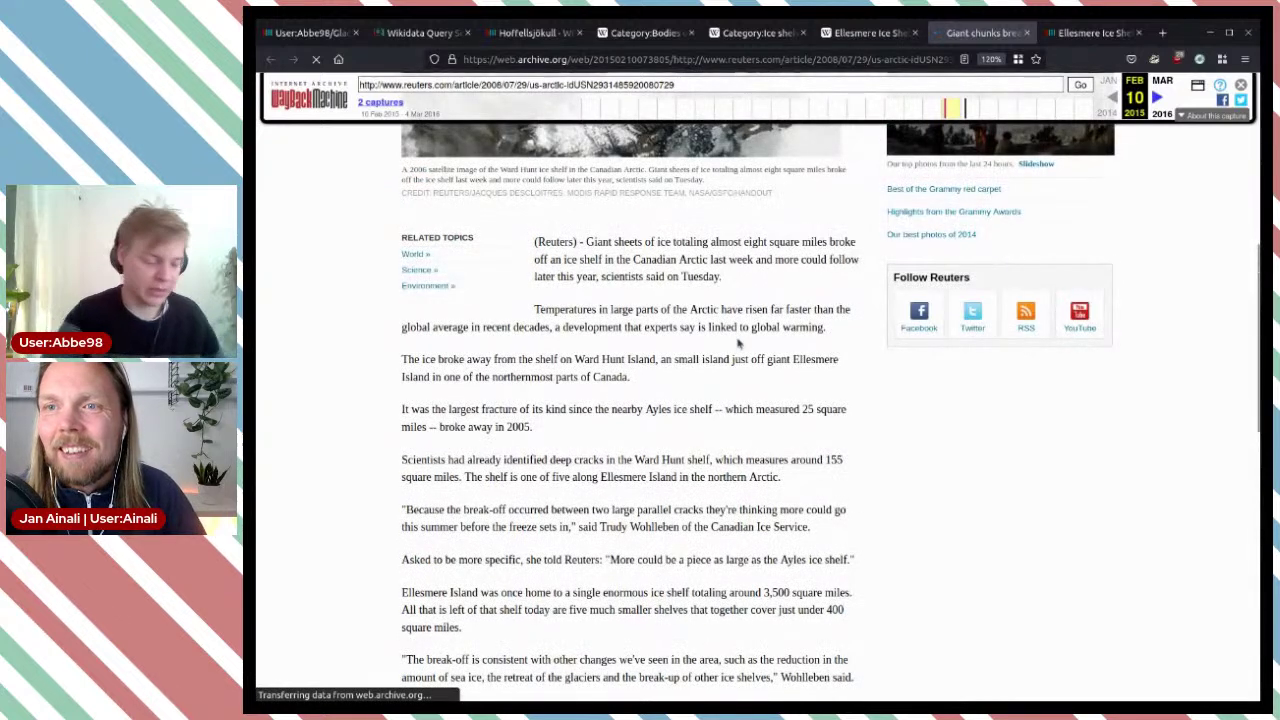
Step: Search the archived Reuters article for the square-kilometre area figure, using "91" and the shorter term "9"
key("ctrl+f")
type("91")
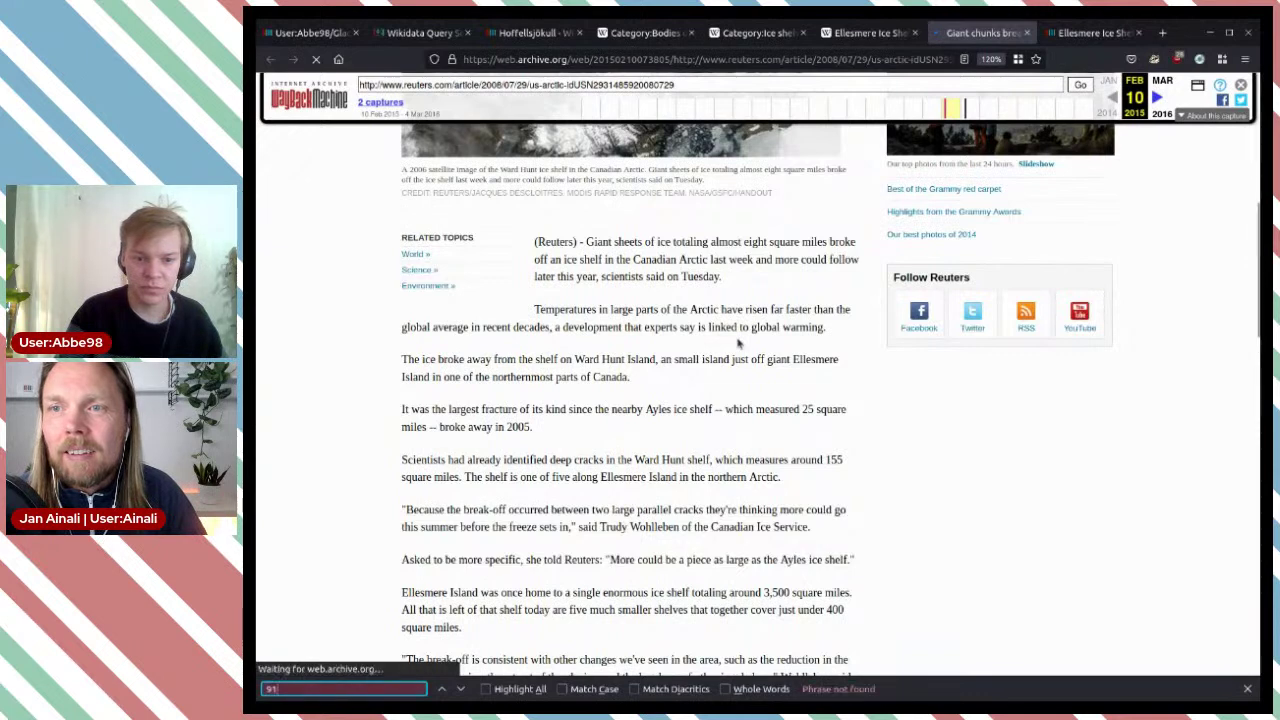
key("Return")
key("Return")
key("Return")
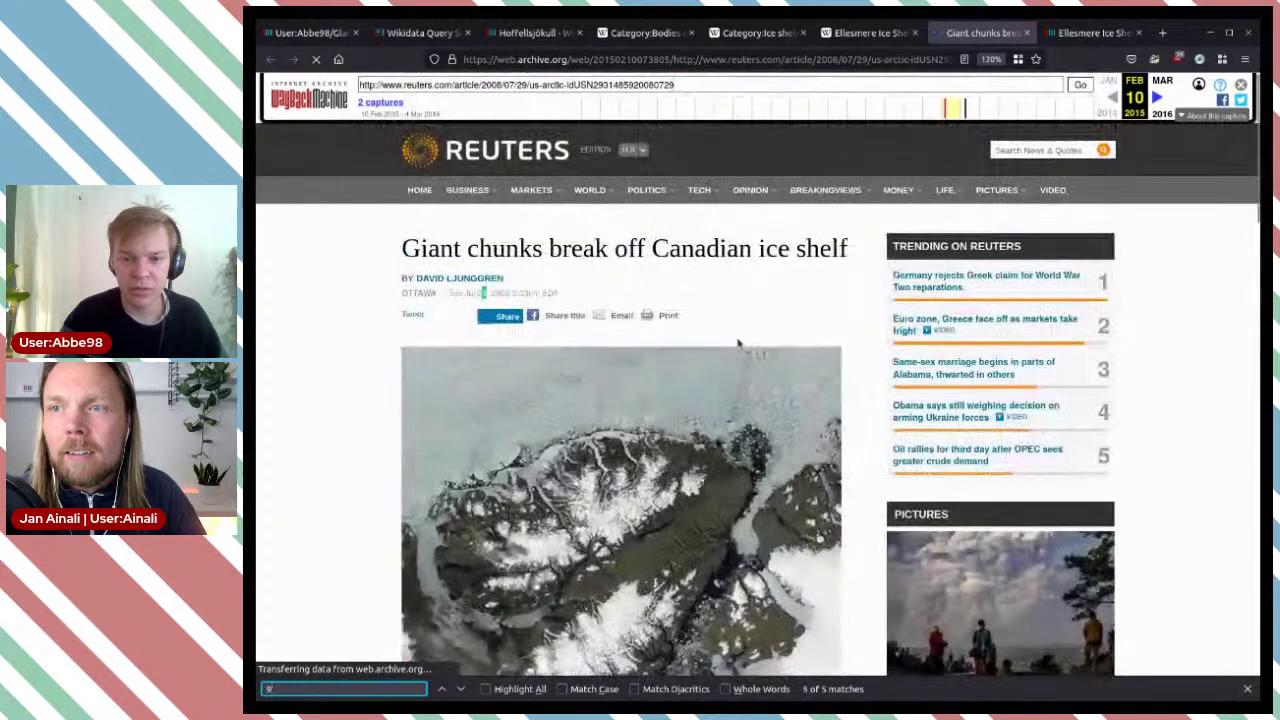
key("Return")
key("Return")
key("Return")
key("Return")
key("Return")
key("Return")
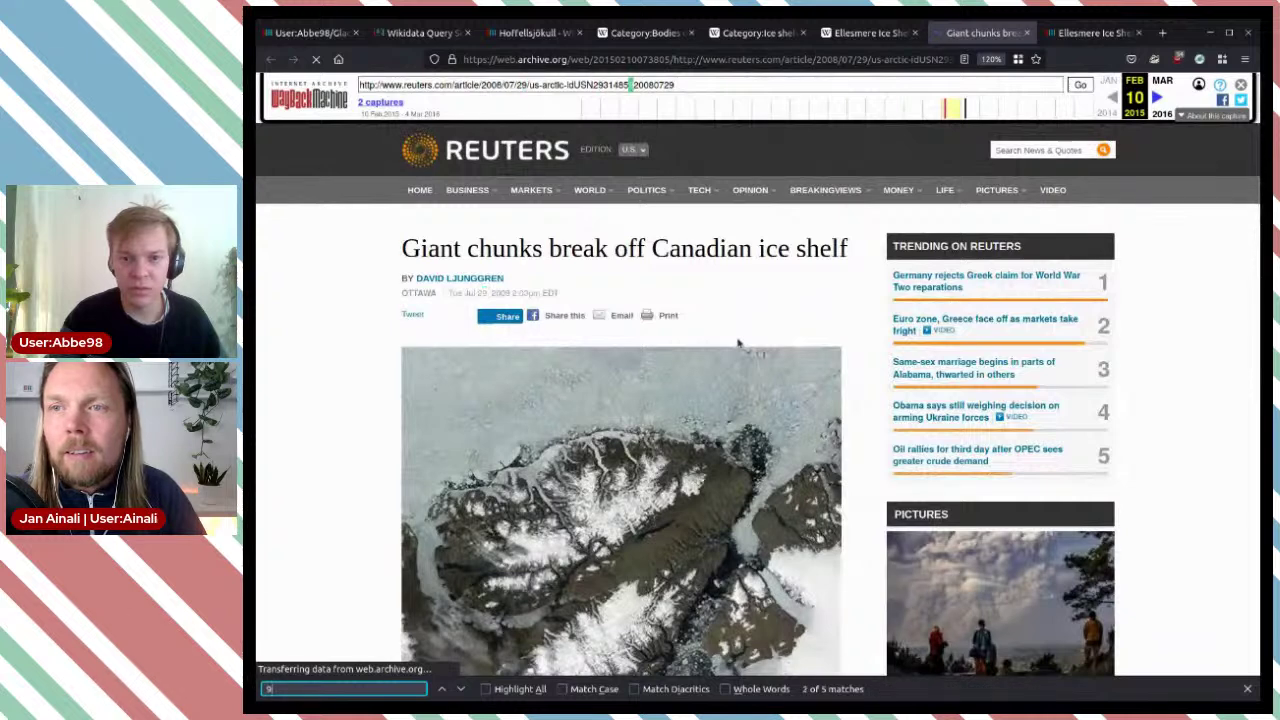
key("Return")
key("Return")
key("Return")
key("Return")
key("Return")
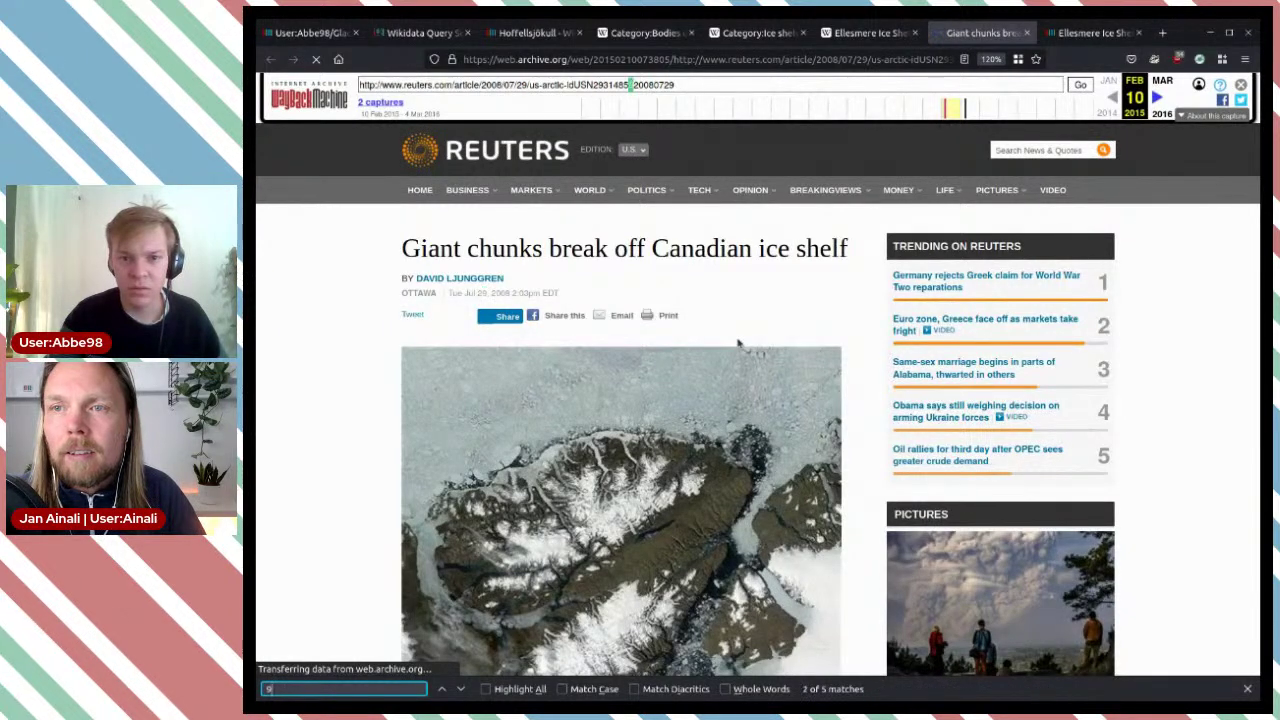
Step: Check the opening sentence's citation and the quotation in the first reference note of the Ellesmere Ice Shelf article
left_click(850, 34)
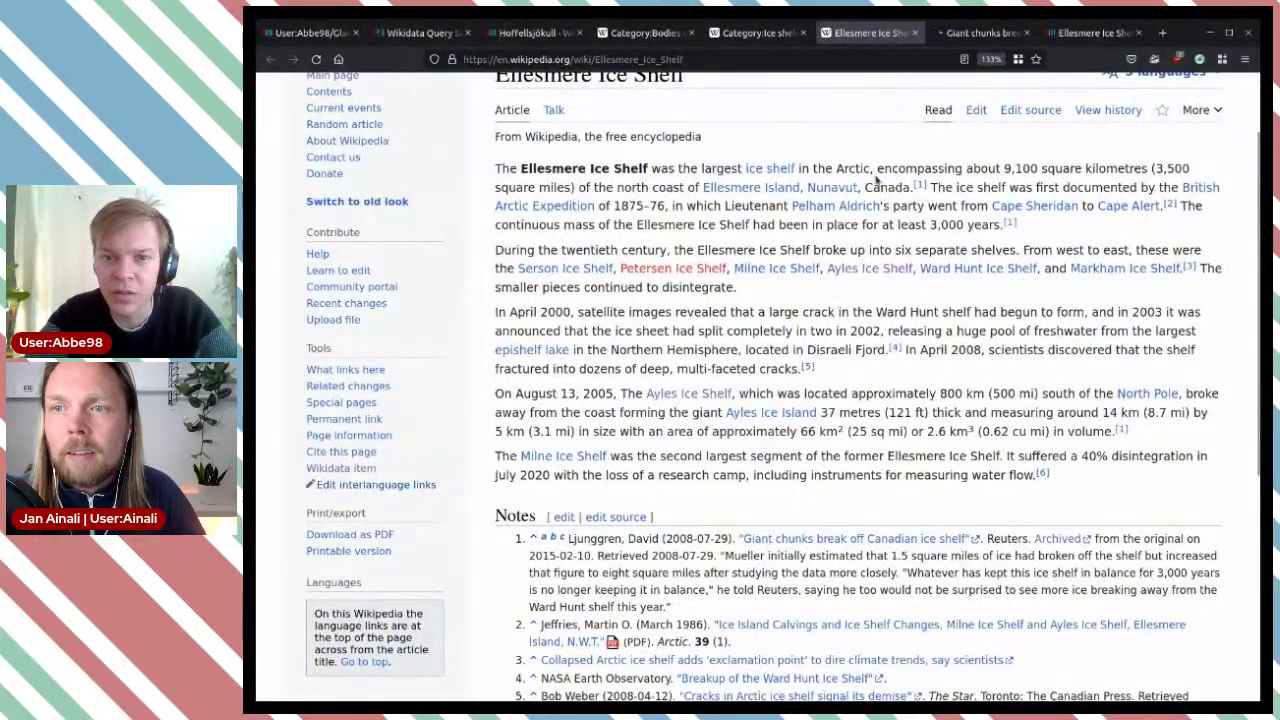
mouse_move(928, 190)
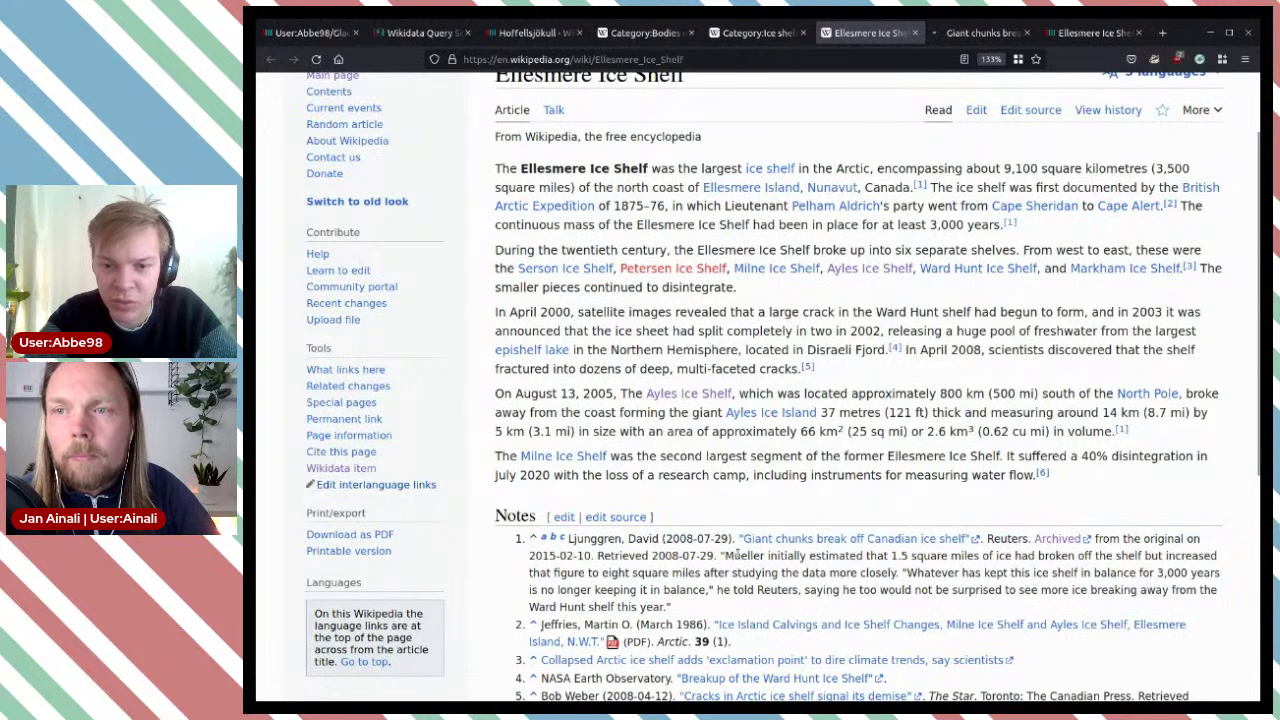
left_click_drag(724, 555, 800, 591)
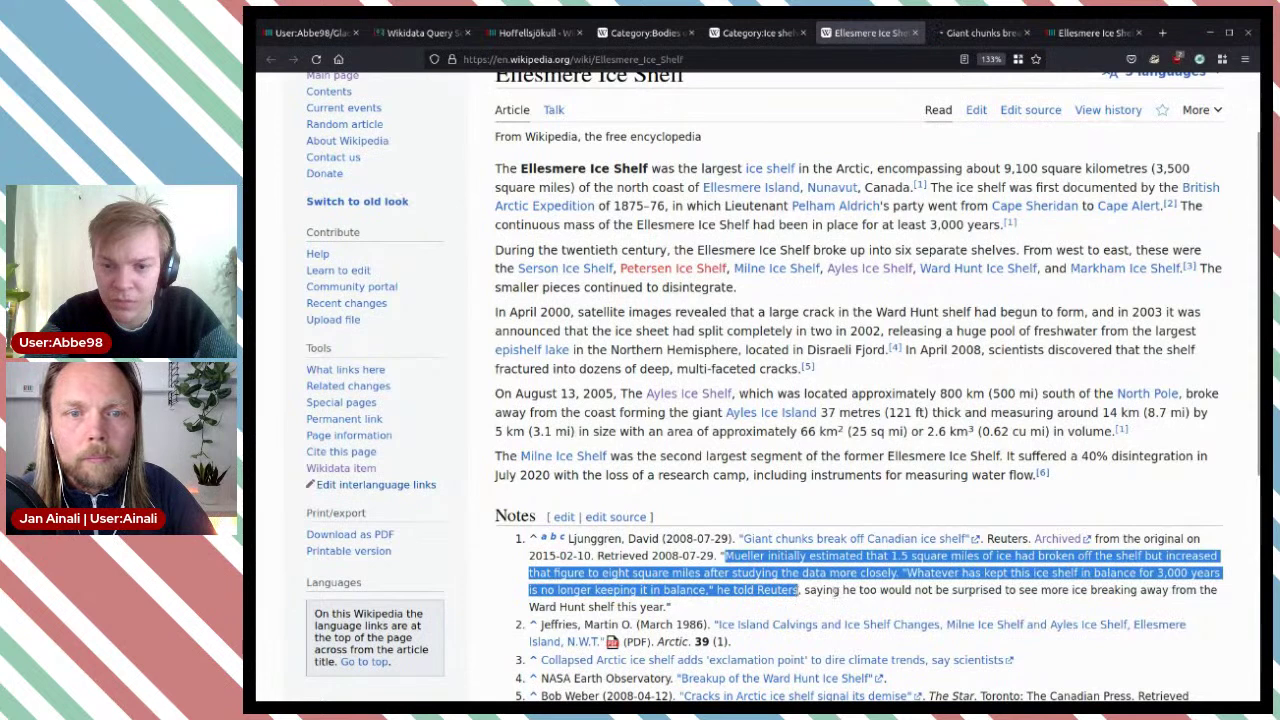
left_click(836, 591)
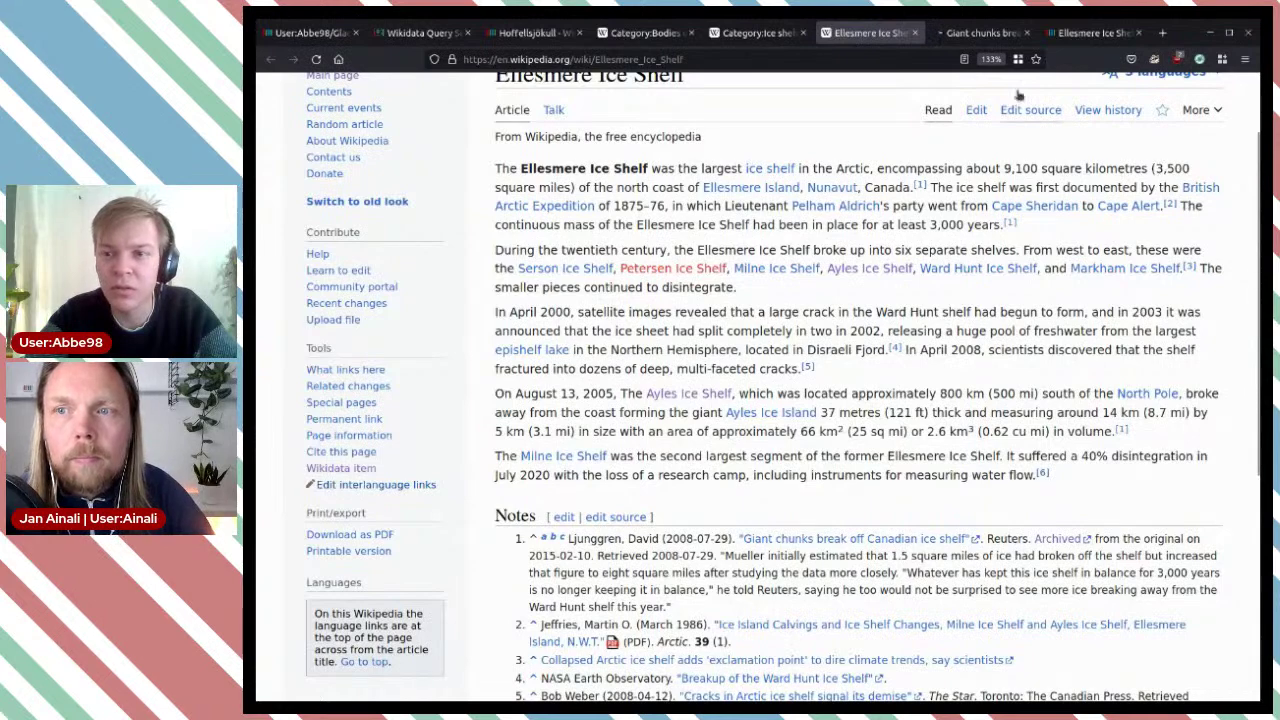
Step: Search the archived Reuters article for the square-mile area figure, using "3" and "3,5", checking it against the Wikipedia text
left_click(979, 38)
scroll(757, 289, "down", 6)
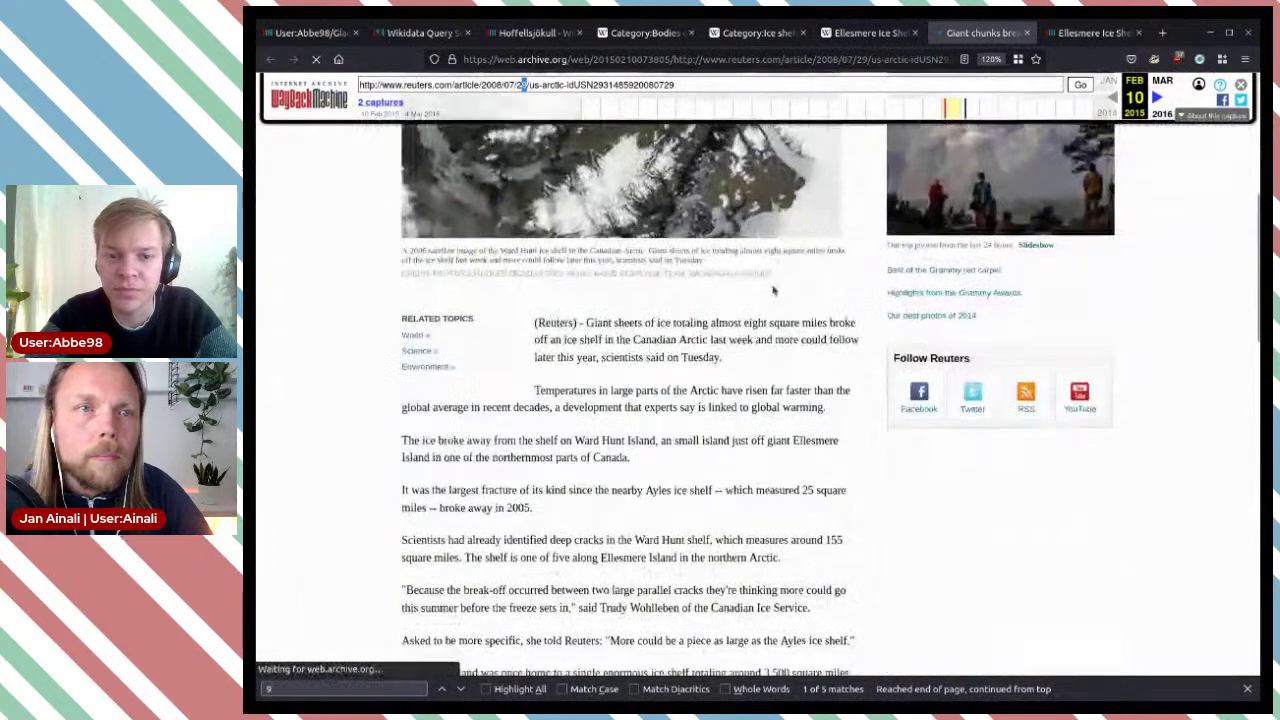
scroll(773, 290, "down", 4)
scroll(773, 288, "down", 1)
scroll(773, 288, "down", 2)
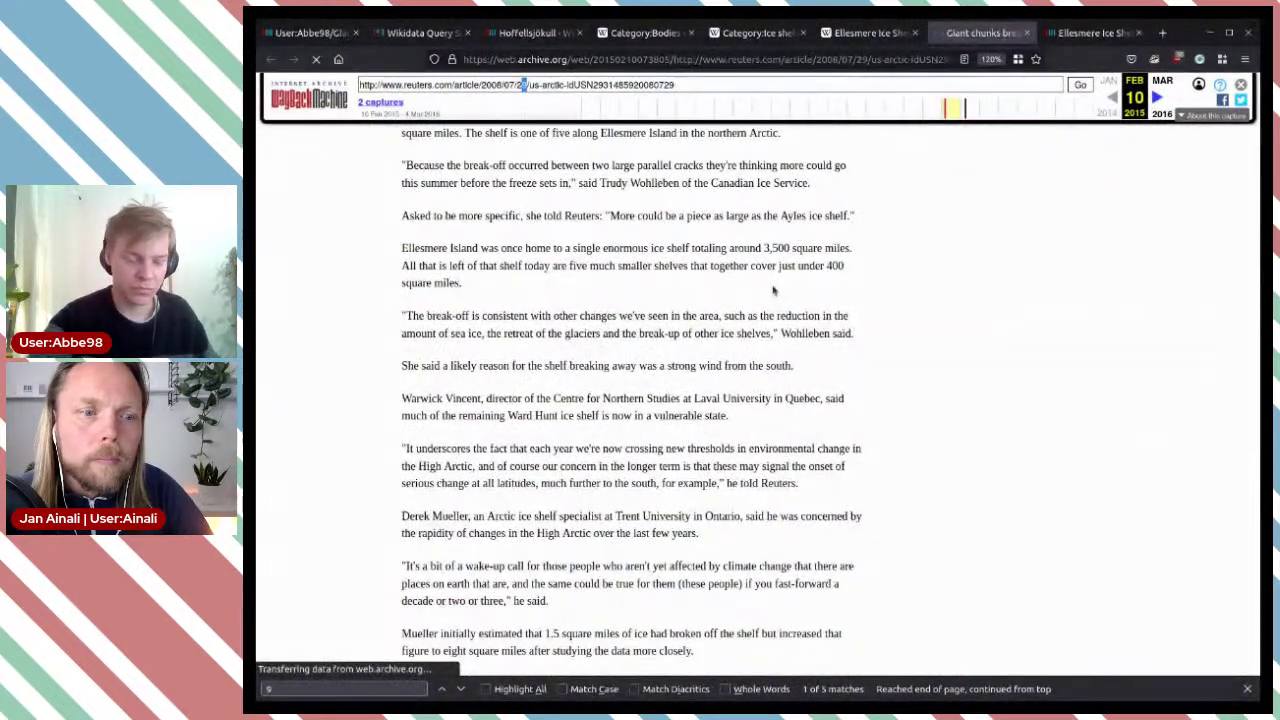
key("ctrl+f")
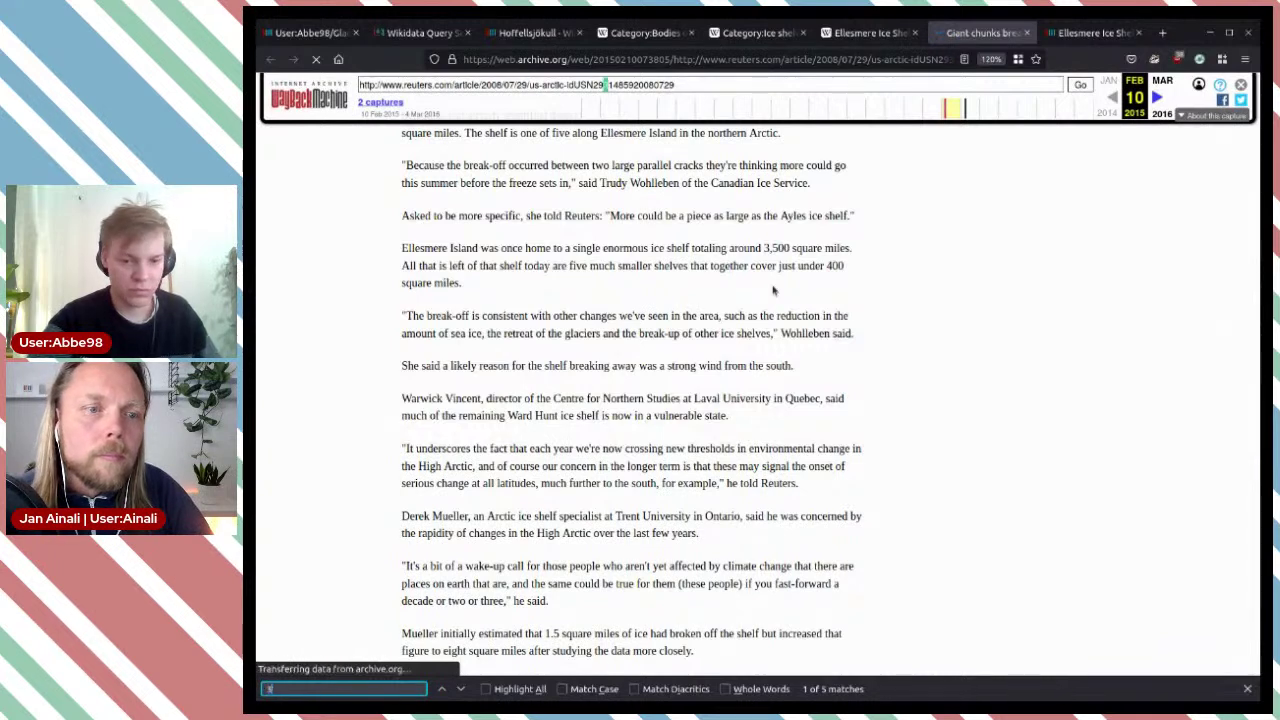
type("3")
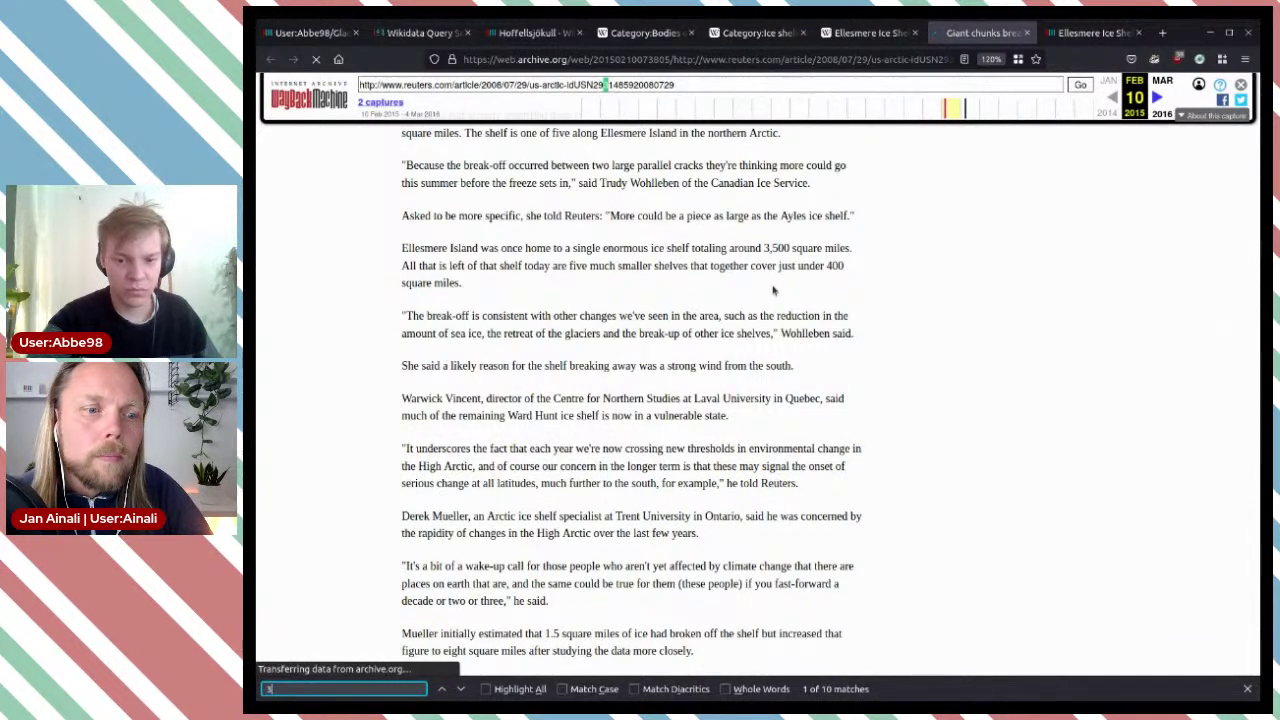
left_click(868, 32)
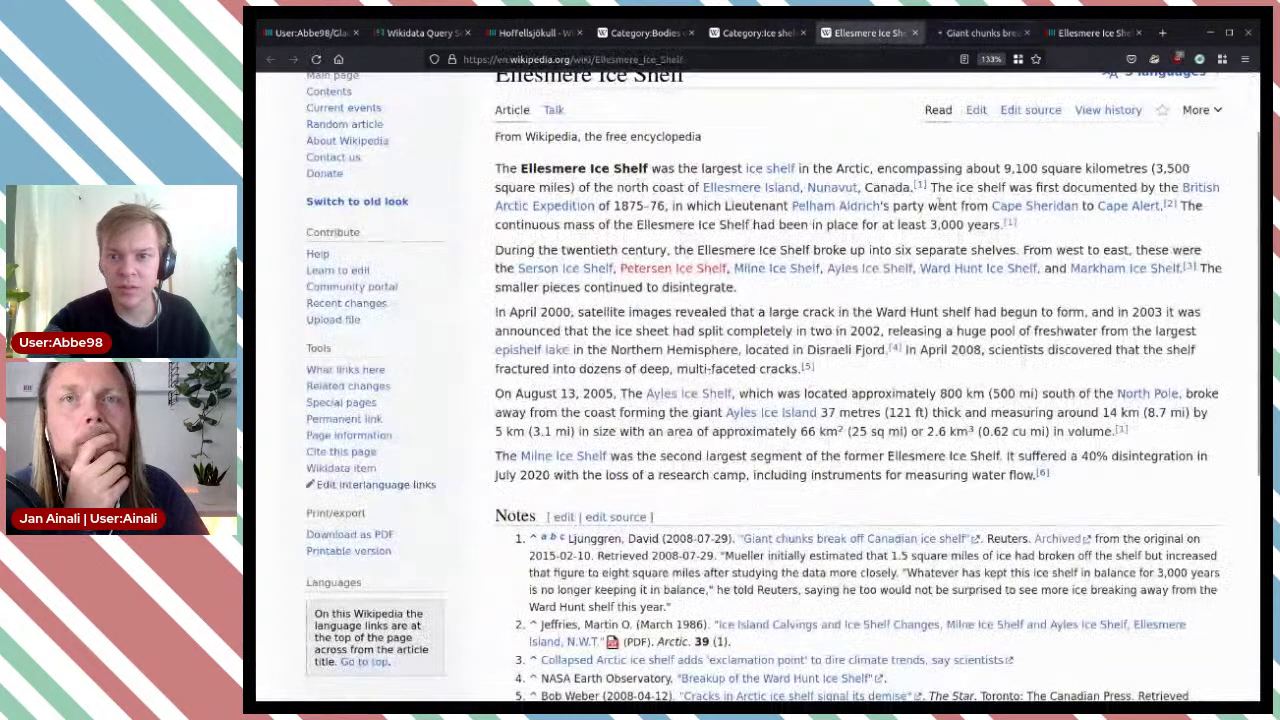
left_click(974, 36)
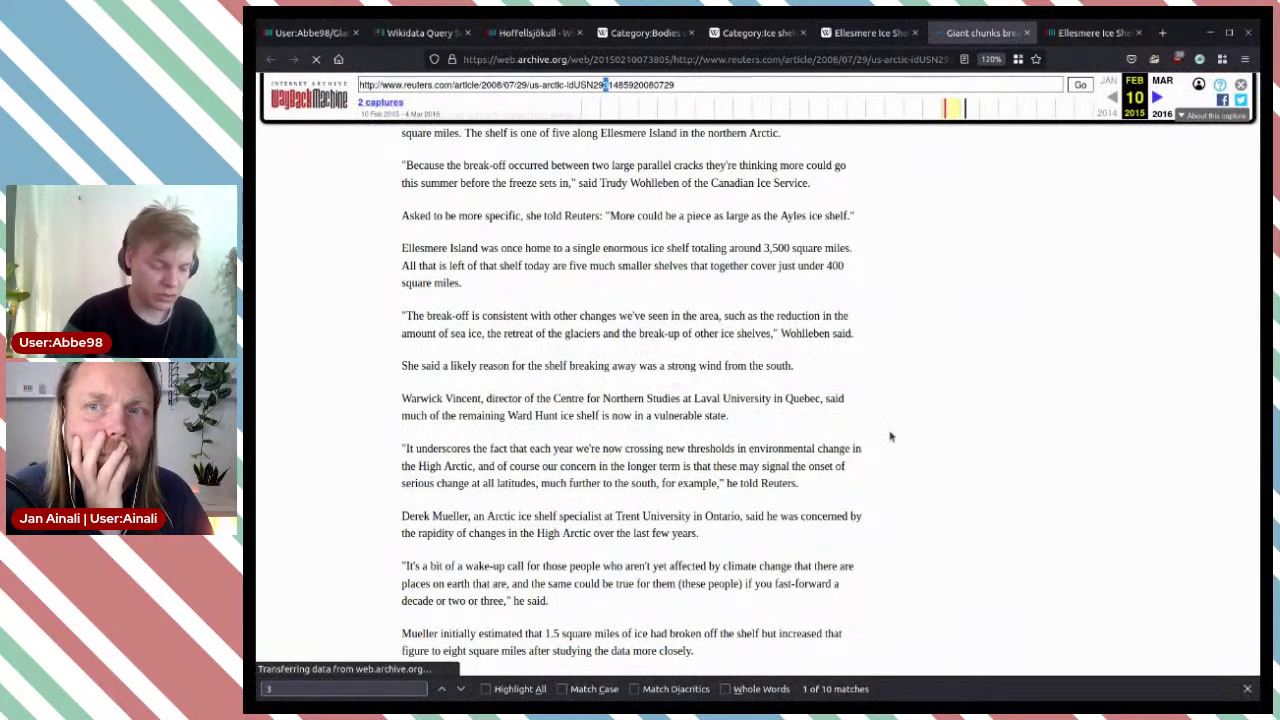
left_click(349, 686)
type("3,5")
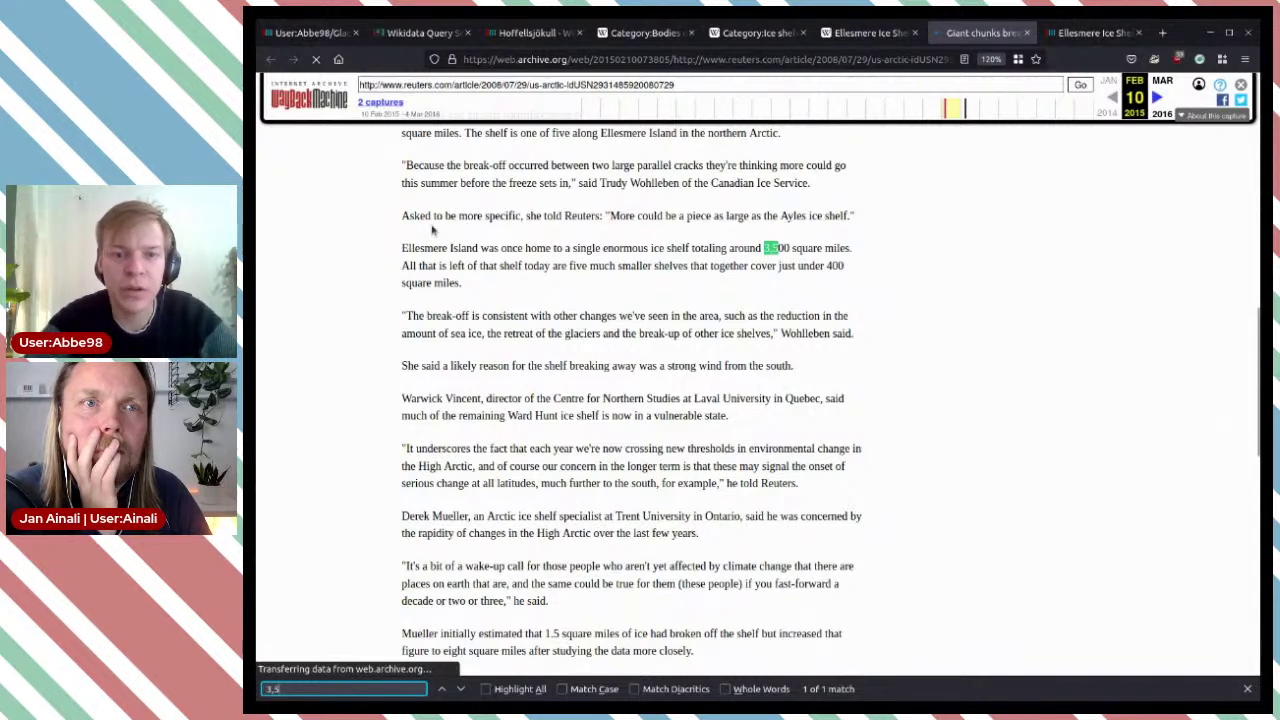
Step: Examine the Reuters paragraph on Ellesmere Island's original single ice shelf and the smaller shelves that remain
left_click_drag(446, 248, 862, 253)
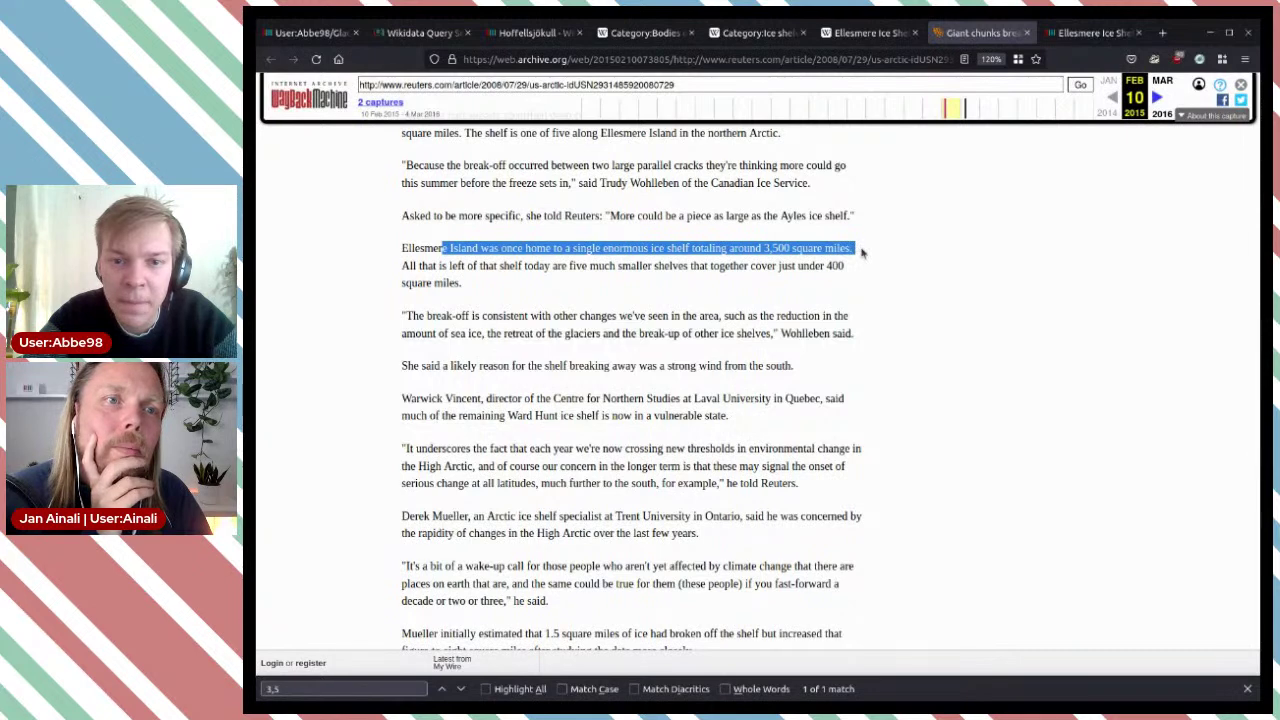
left_click(862, 253)
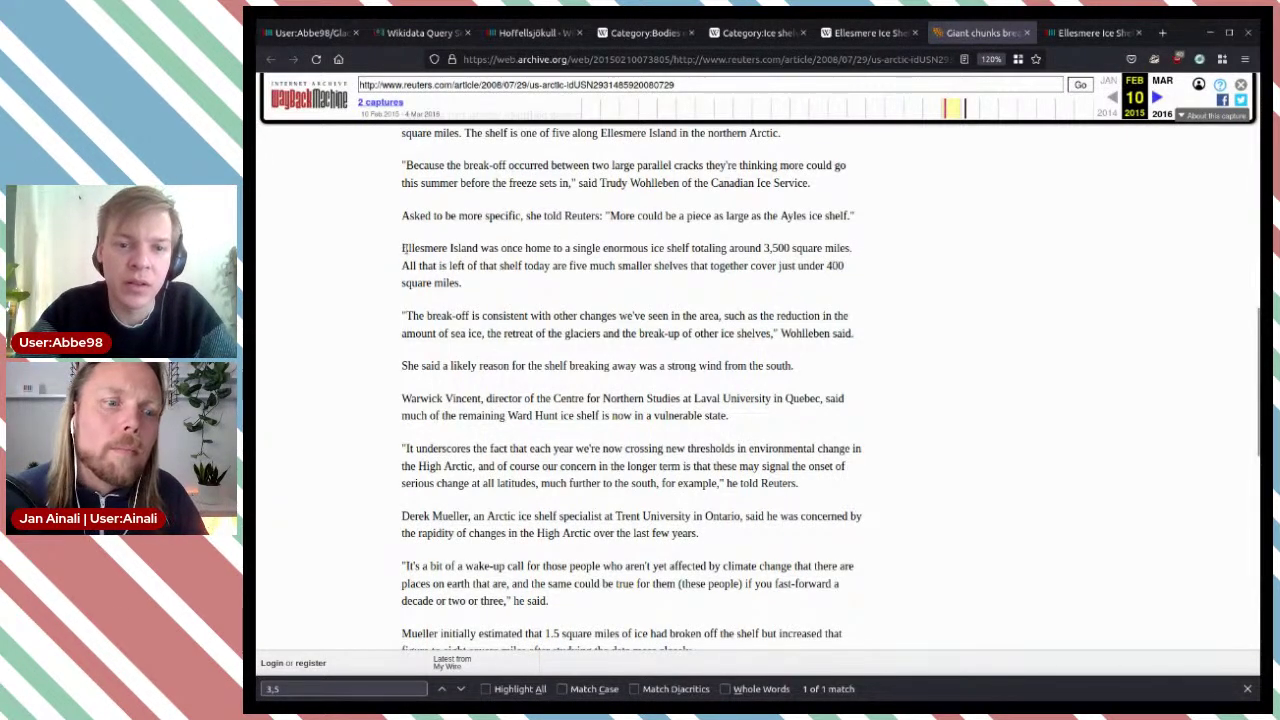
left_click_drag(403, 248, 514, 248)
left_click(648, 248)
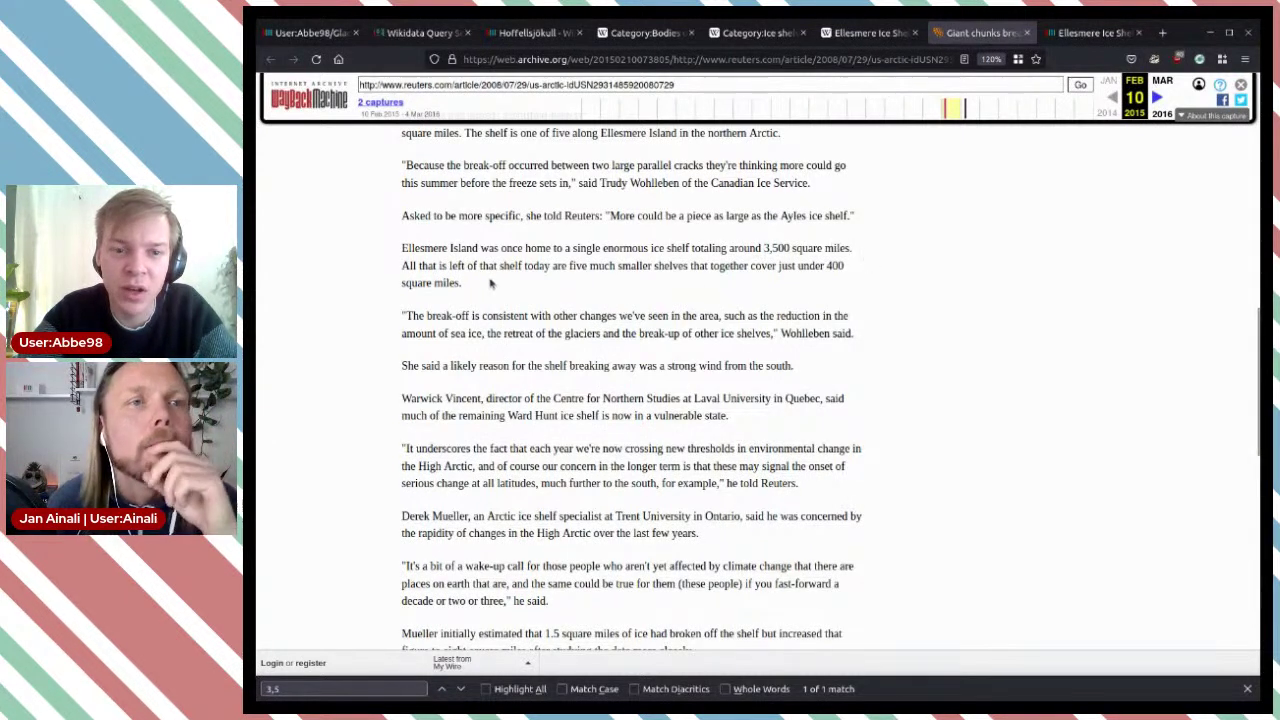
left_click_drag(462, 283, 626, 295)
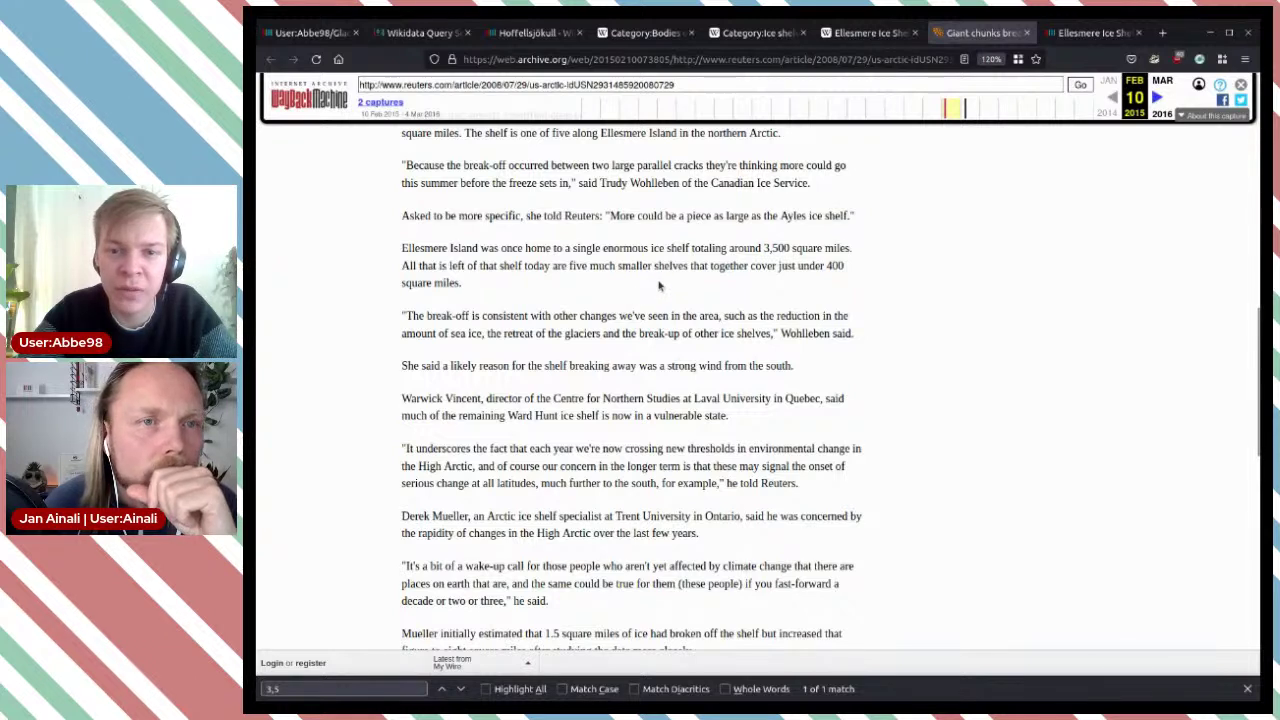
left_click_drag(659, 286, 740, 289)
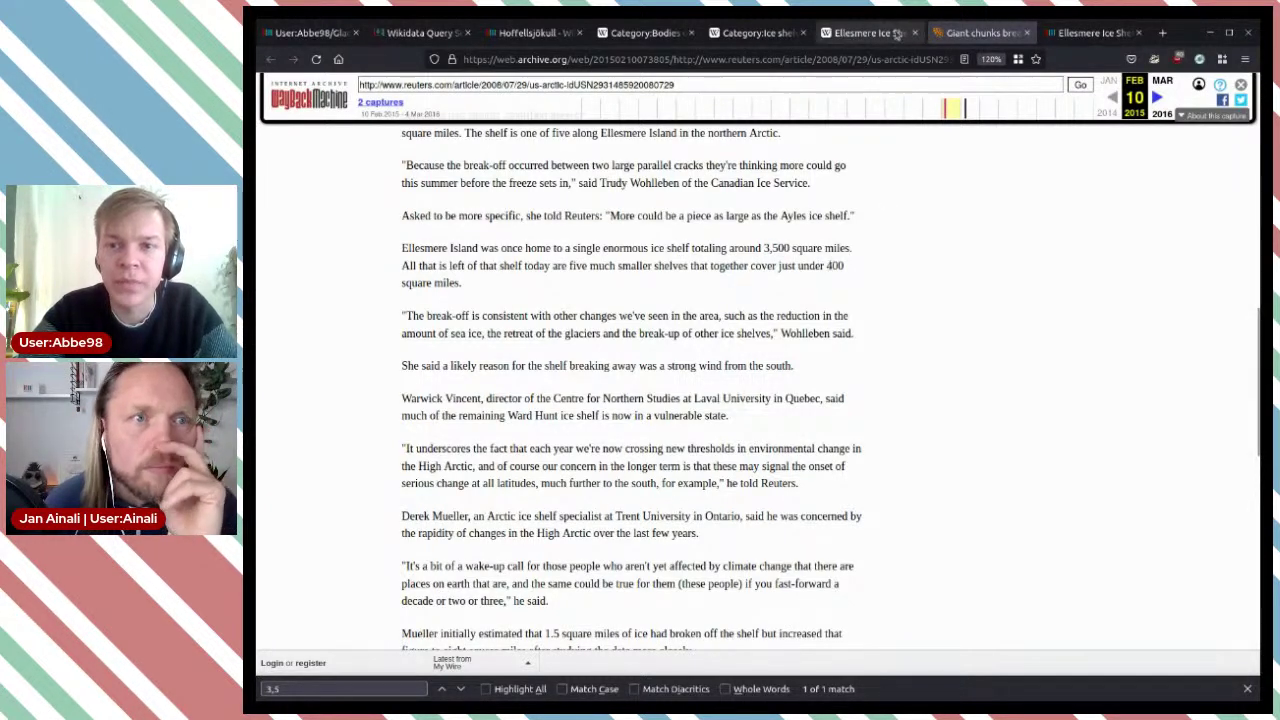
Step: Return to the Ellesmere Ice Shelf article and examine the wording of its opening sentence and its Milne Ice Shelf paragraph
left_click(876, 36)
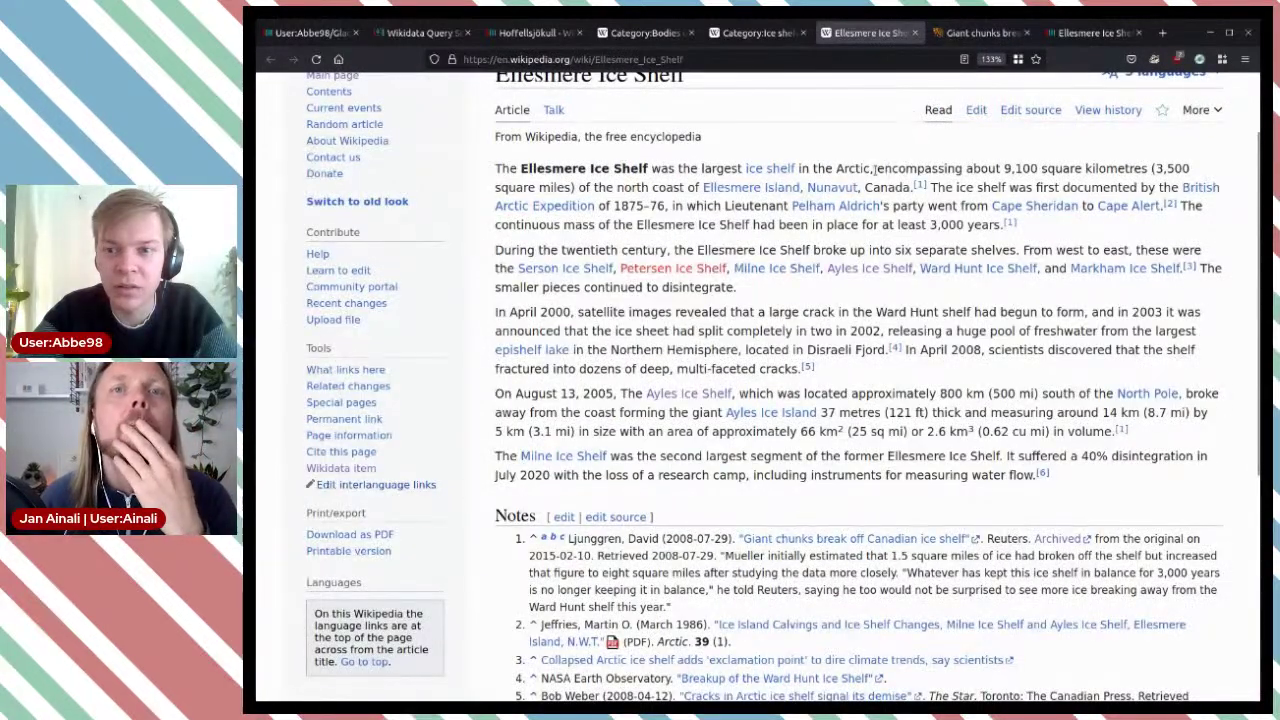
left_click_drag(875, 168, 1091, 188)
left_click(1076, 186)
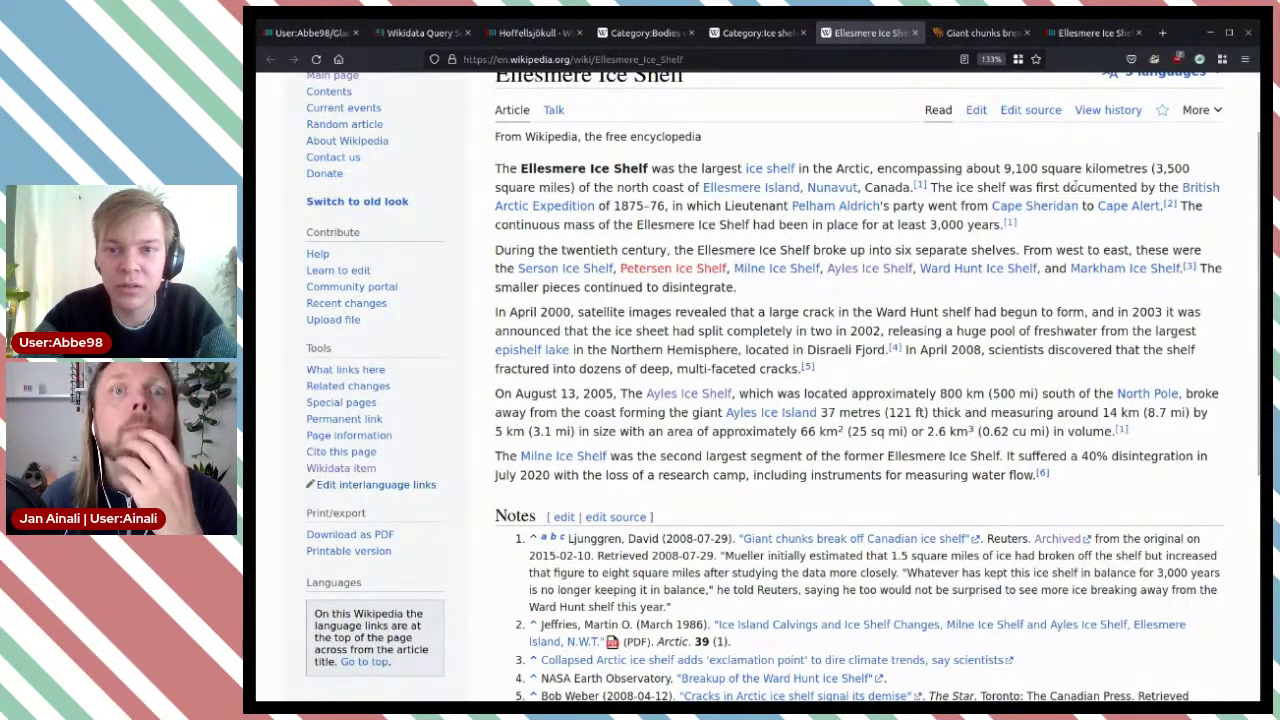
double_click(661, 168)
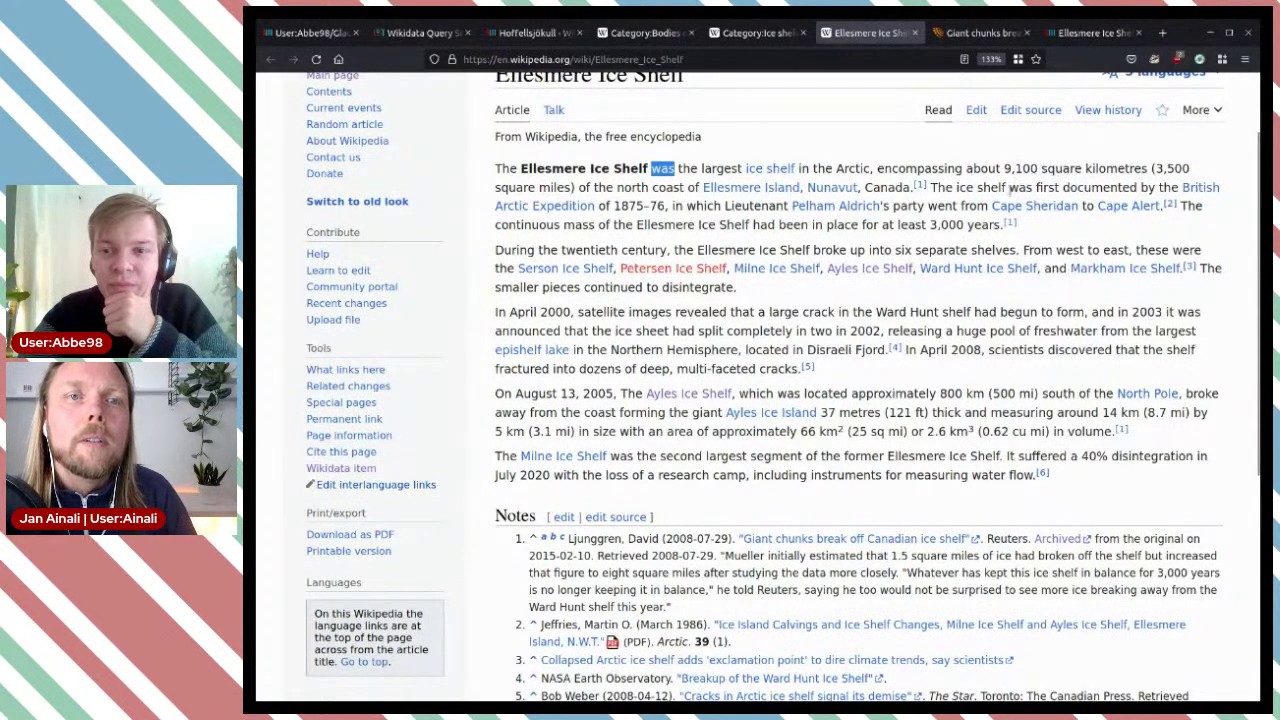
scroll(706, 278, "down", 4)
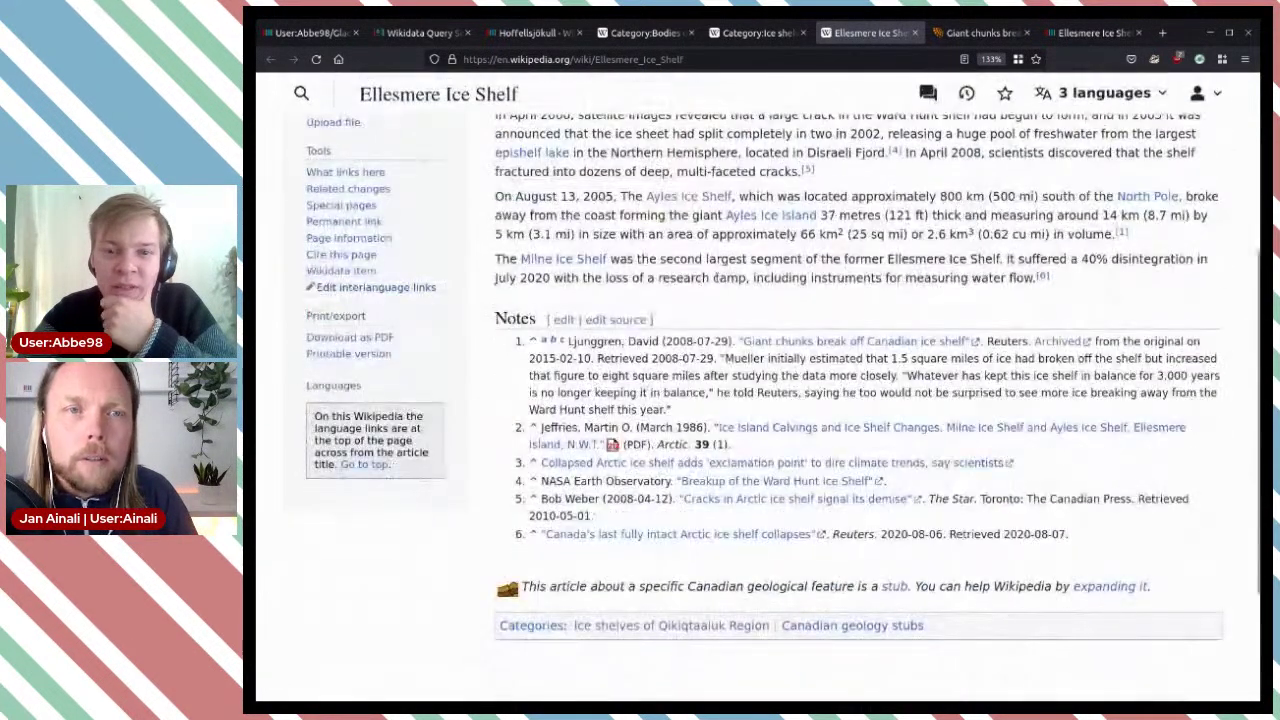
left_click_drag(648, 258, 821, 259)
left_click(871, 276)
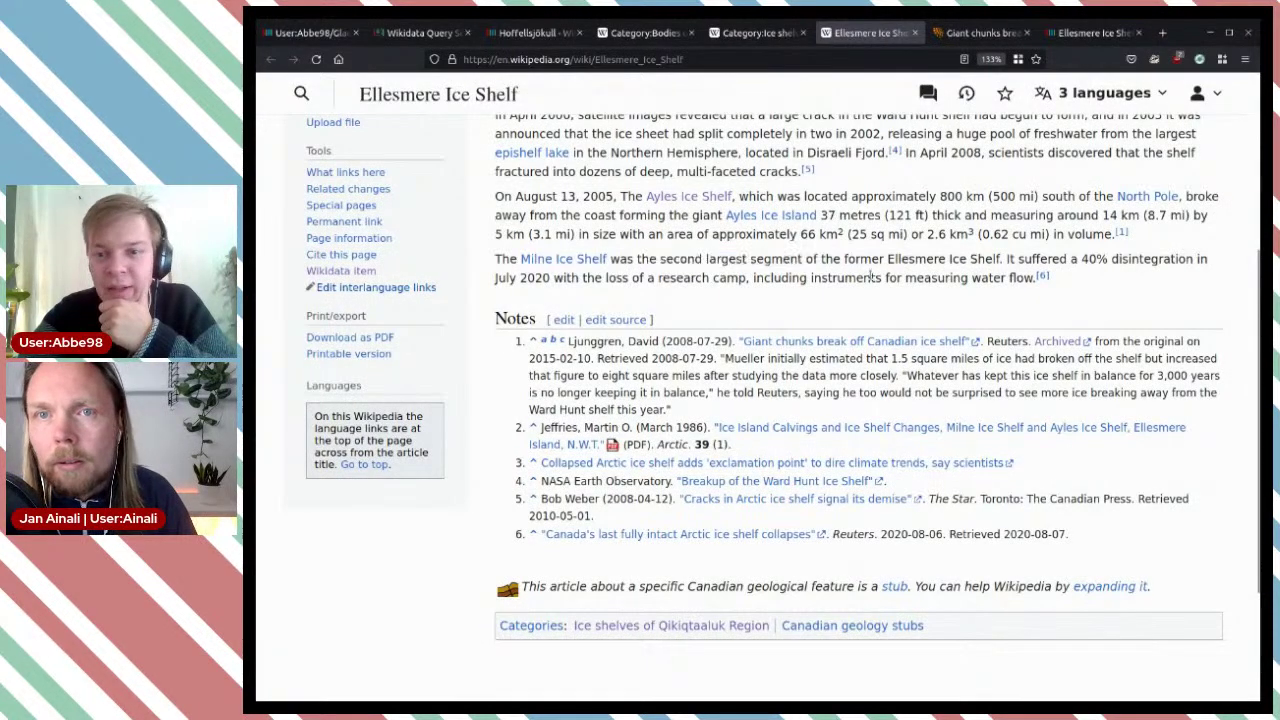
Step: Recheck the Wikipedia article and archived Reuters source, and discard the unsaved 9,100 square kilometre area statement on the Ellesmere Ice Shelf item
scroll(871, 276, "up", 6)
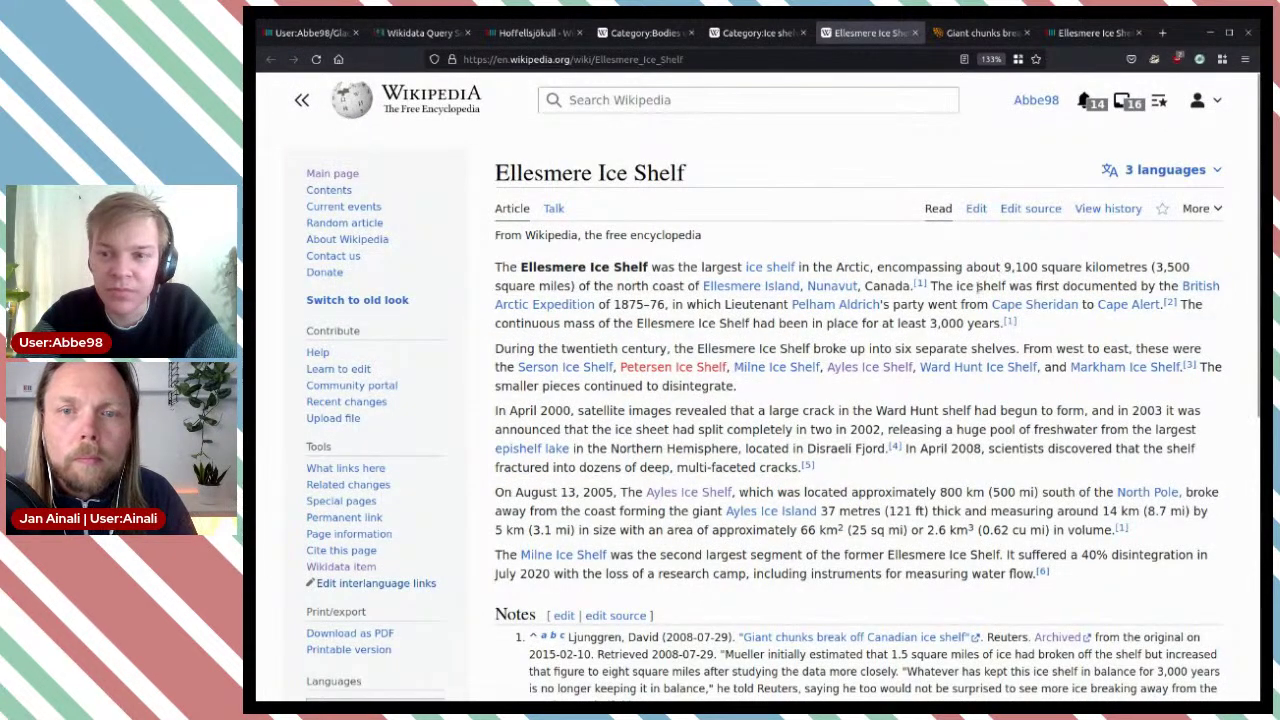
left_click(976, 34)
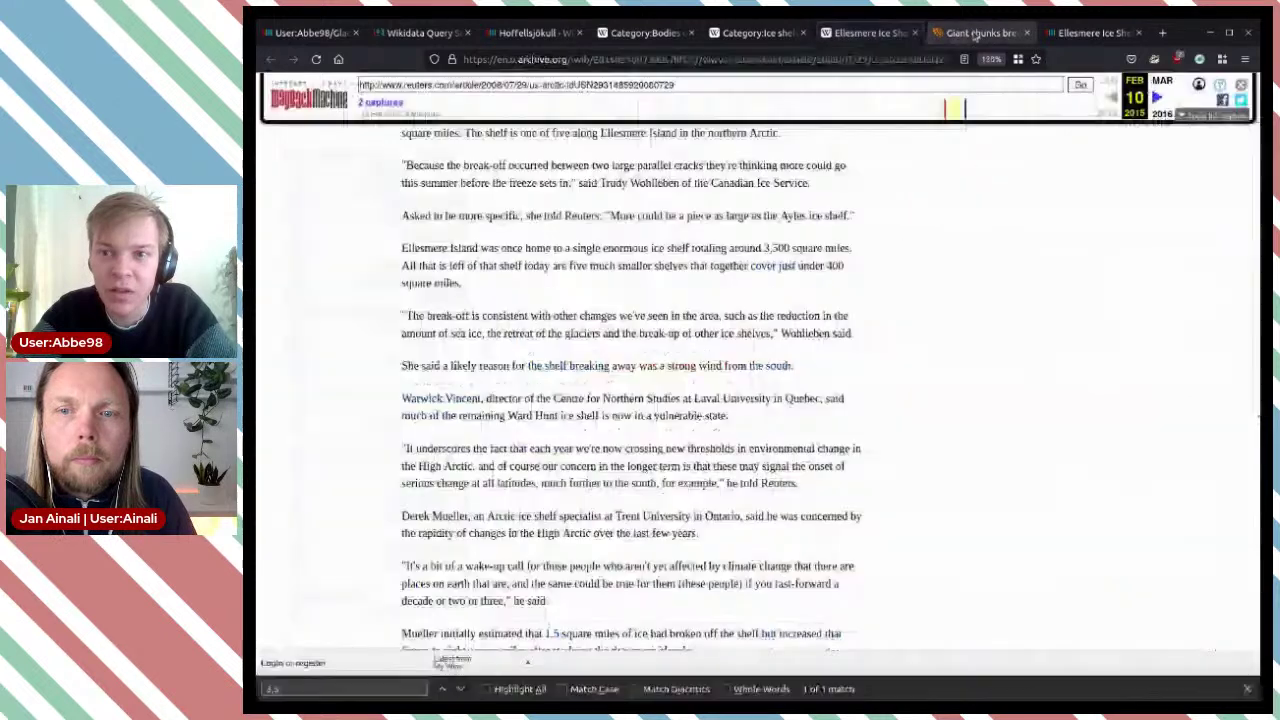
left_click(1057, 34)
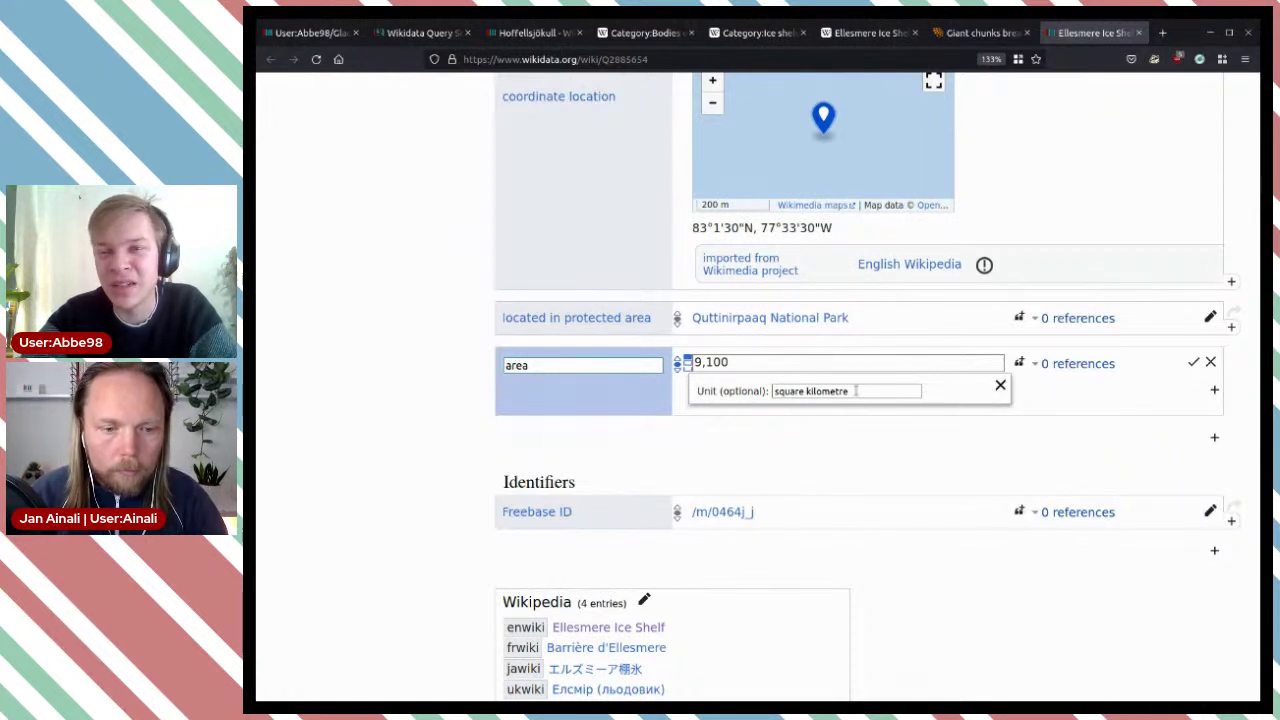
left_click(1210, 364)
Step: Close the archived Reuters article, the Ellesmere Ice Shelf article and its Wikidata item, returning to the Qikiqtaaluk Region ice shelves category
left_click(872, 33)
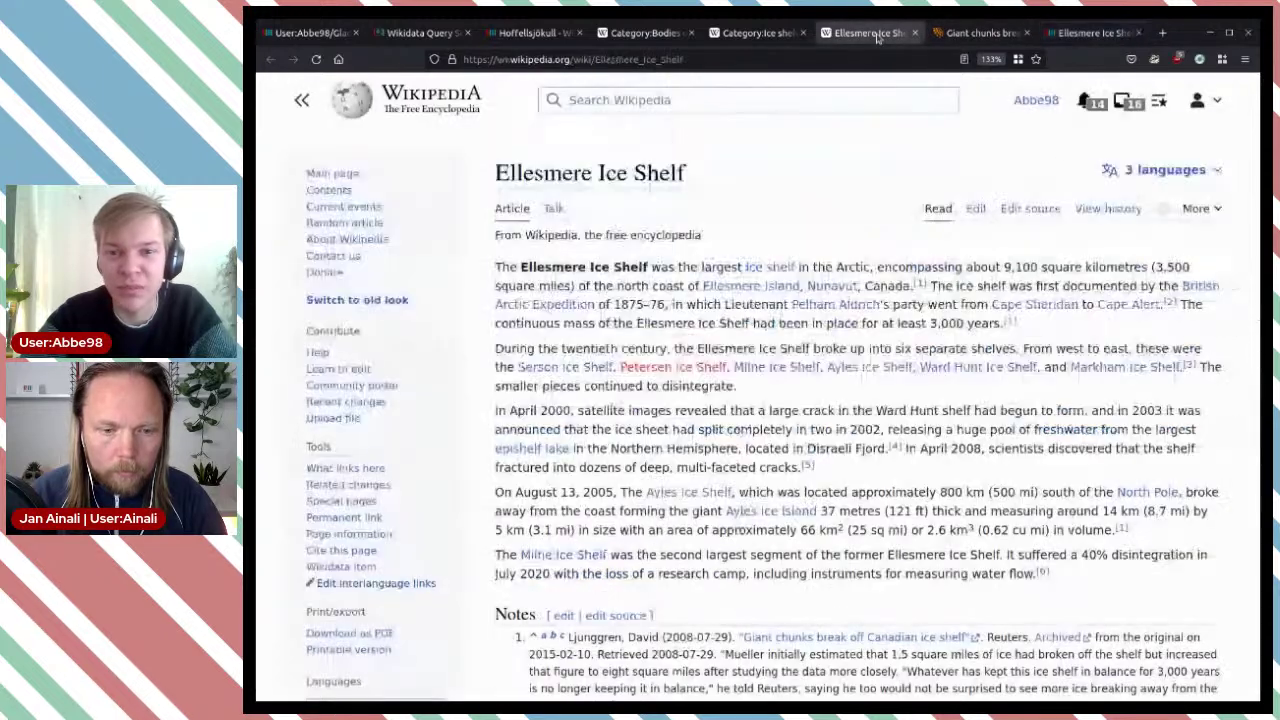
left_click(986, 33)
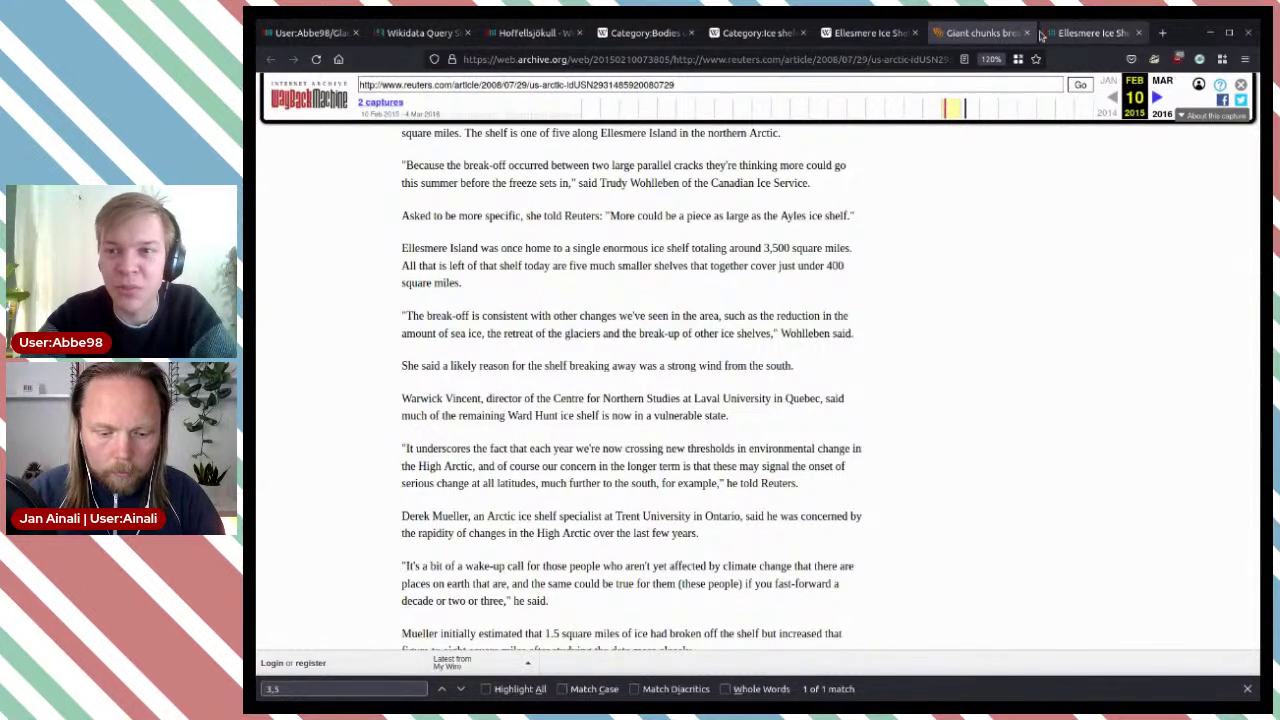
left_click(1026, 33)
left_click(876, 40)
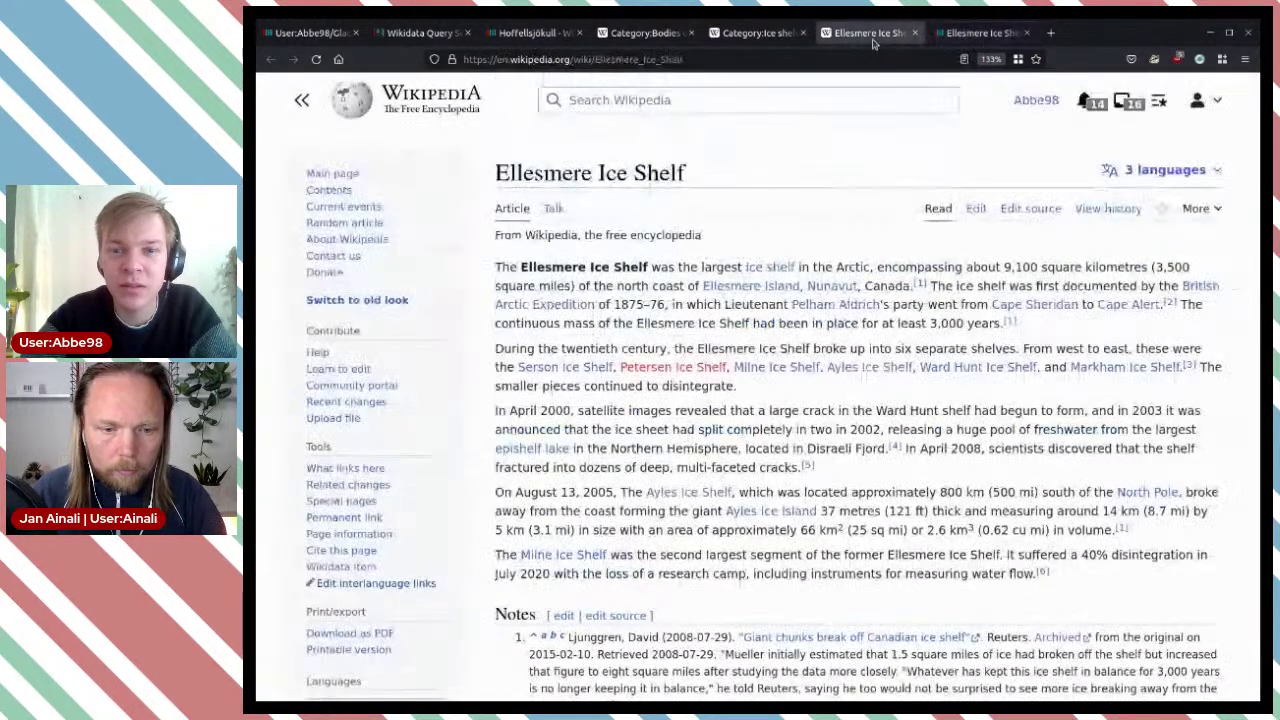
left_click(914, 37)
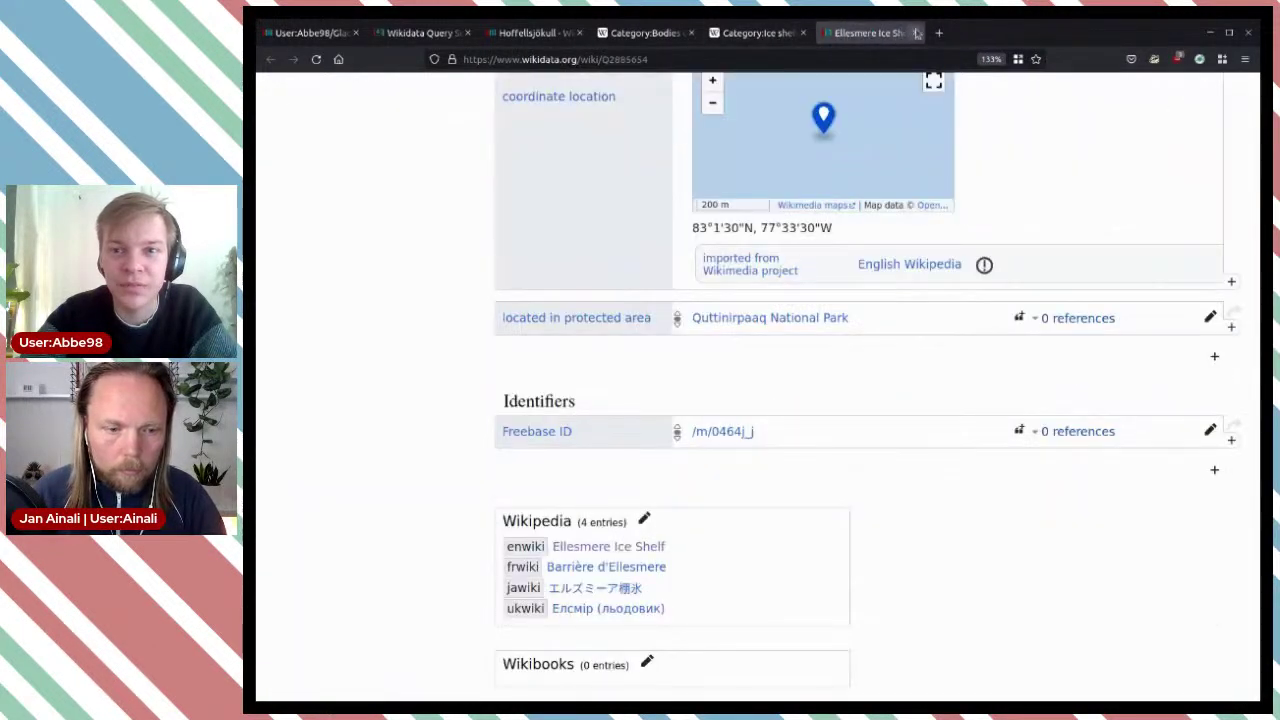
left_click(914, 37)
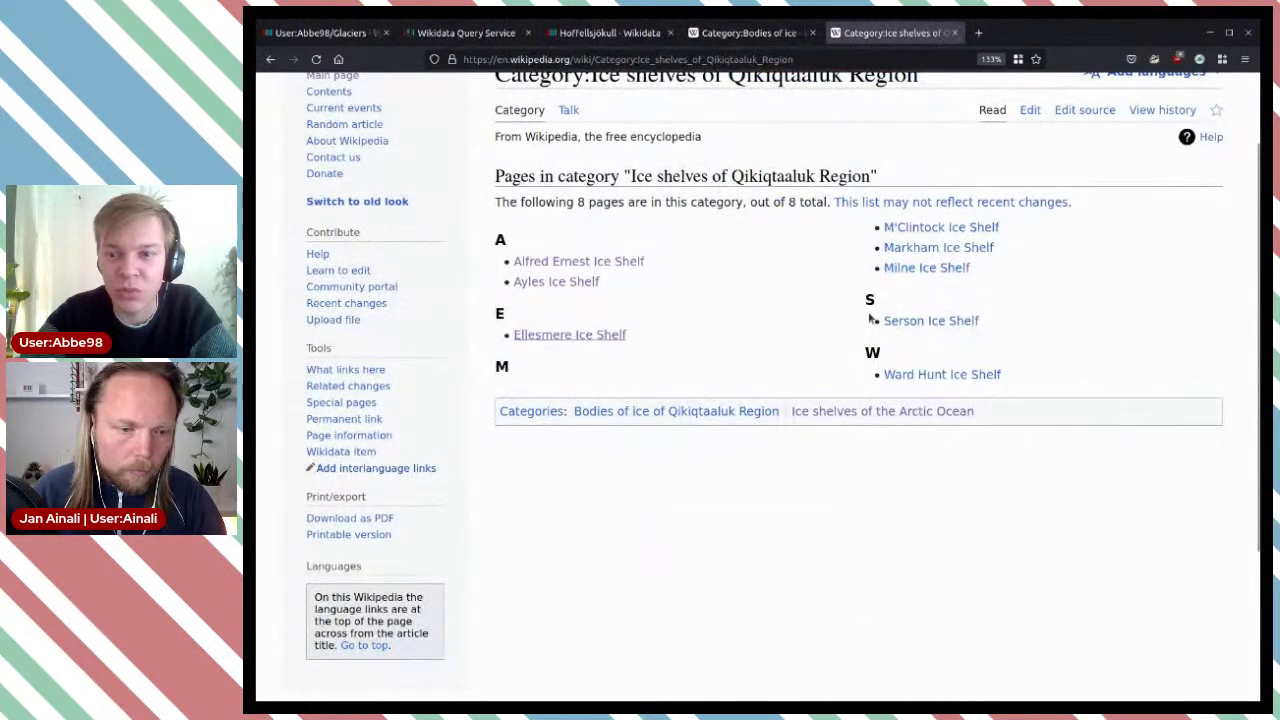
Step: Open the Ward Hunt Ice Shelf article from the category, together with its Wikidata item
middle_click(930, 376)
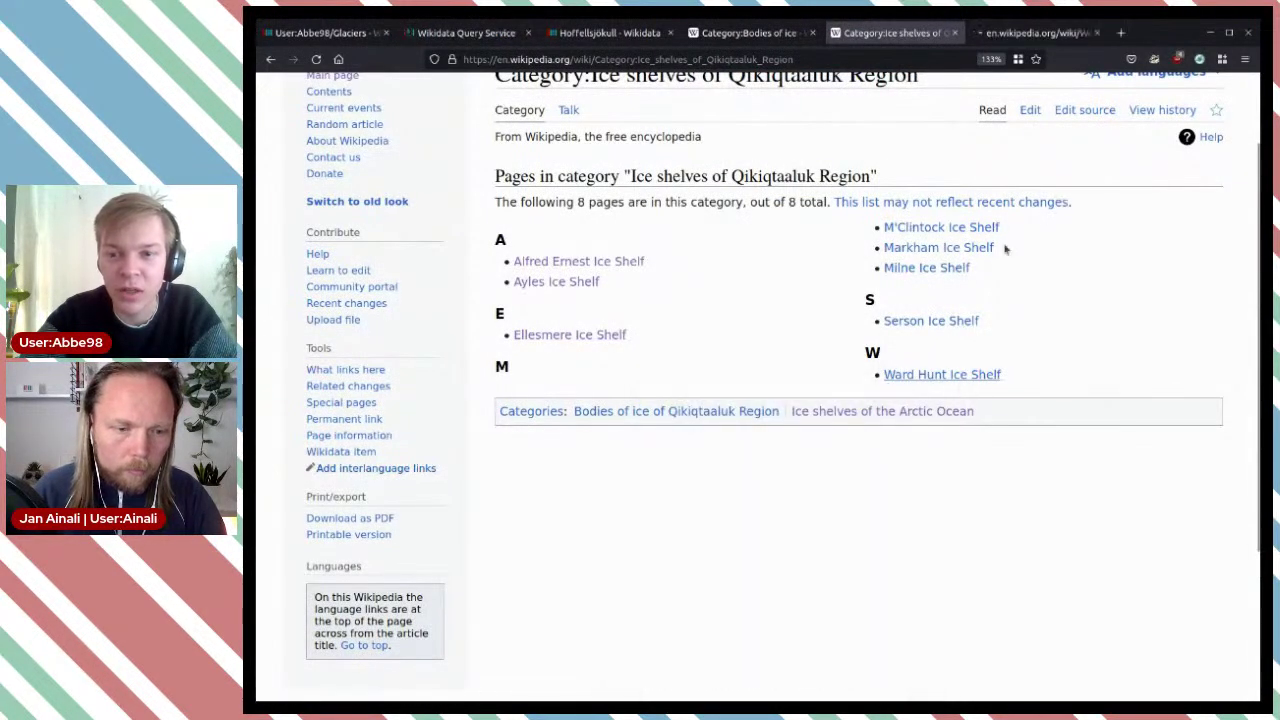
left_click(1035, 33)
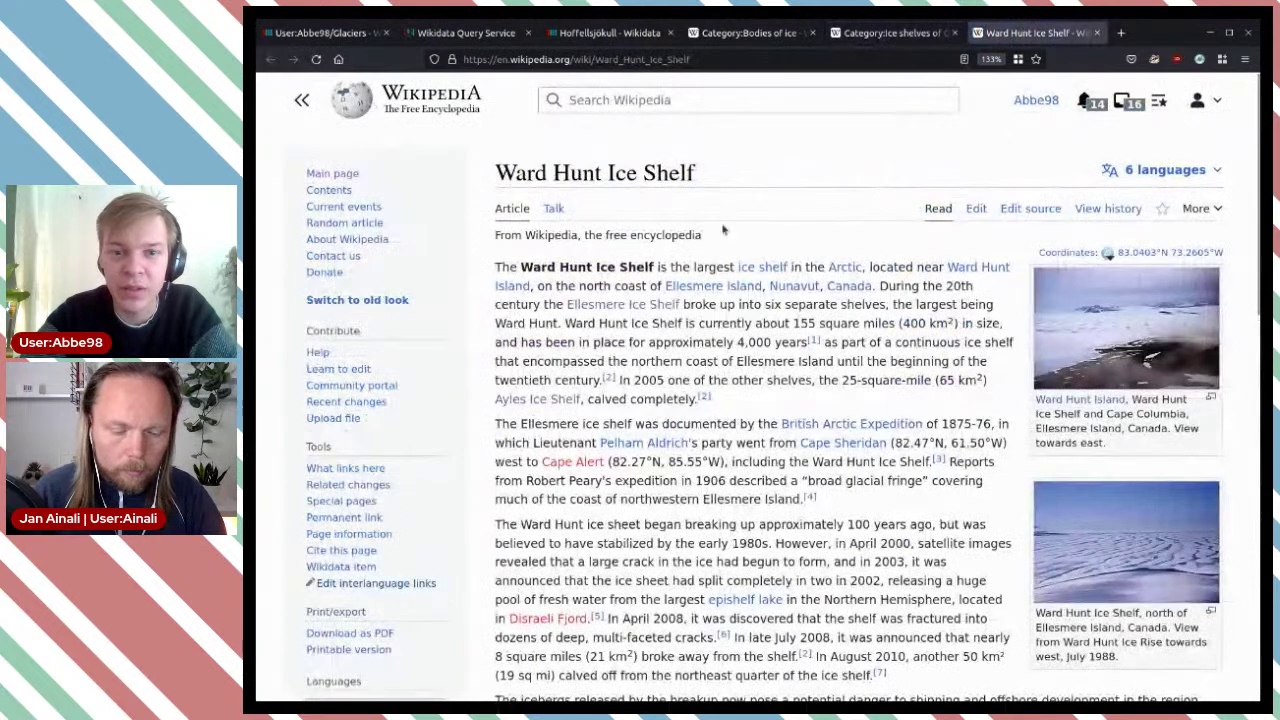
left_click_drag(686, 162, 605, 172)
left_click(748, 186)
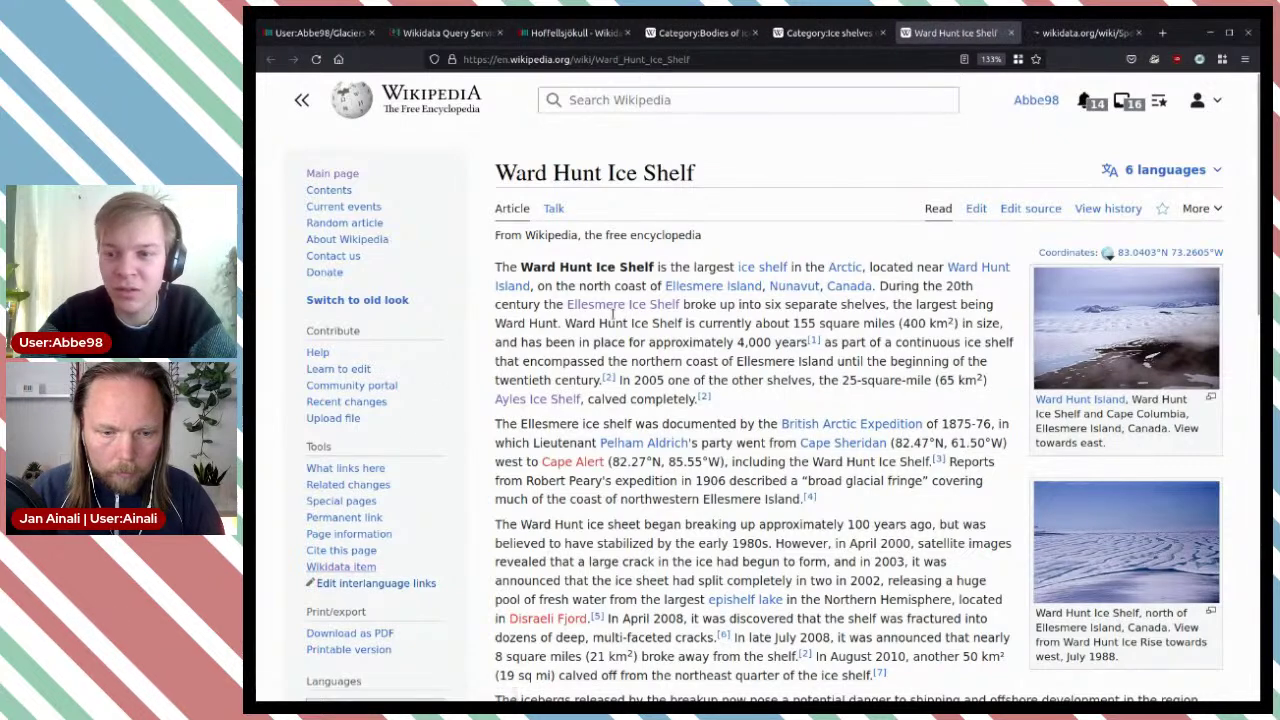
Step: View the two photographs in the Ward Hunt Ice Shelf article at full size
left_click(1156, 546)
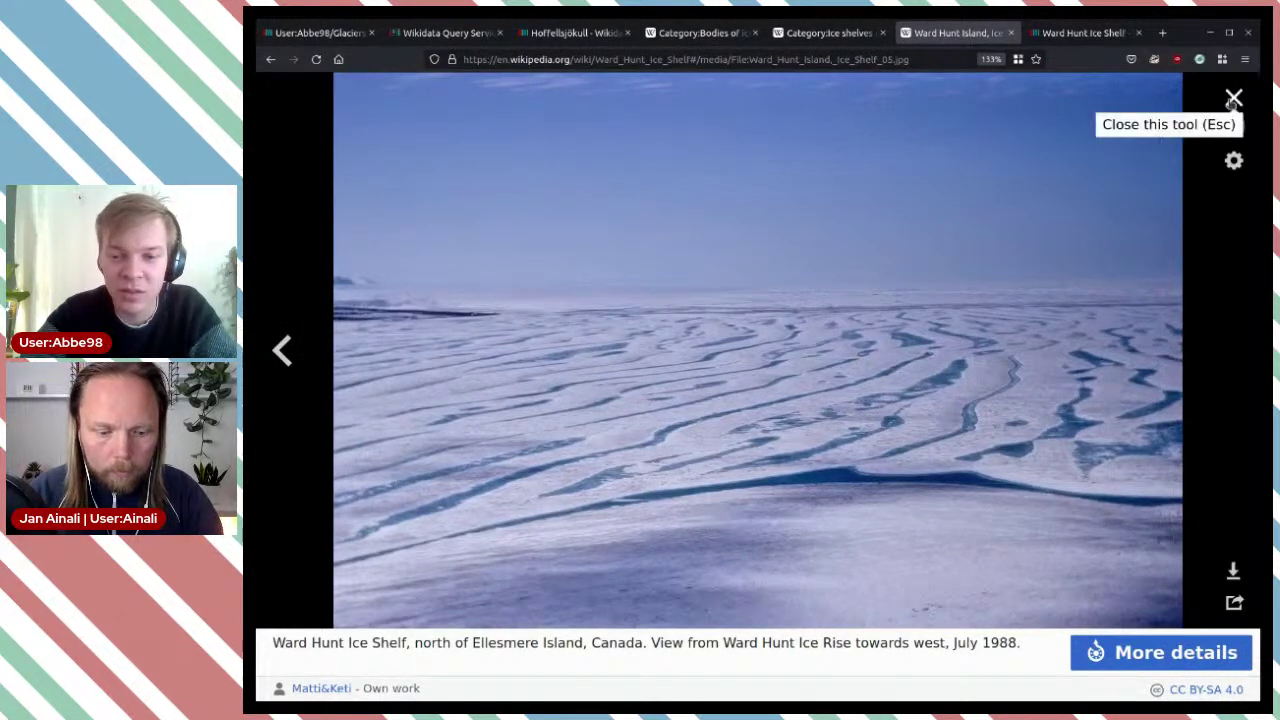
left_click(1232, 100)
left_click(1164, 317)
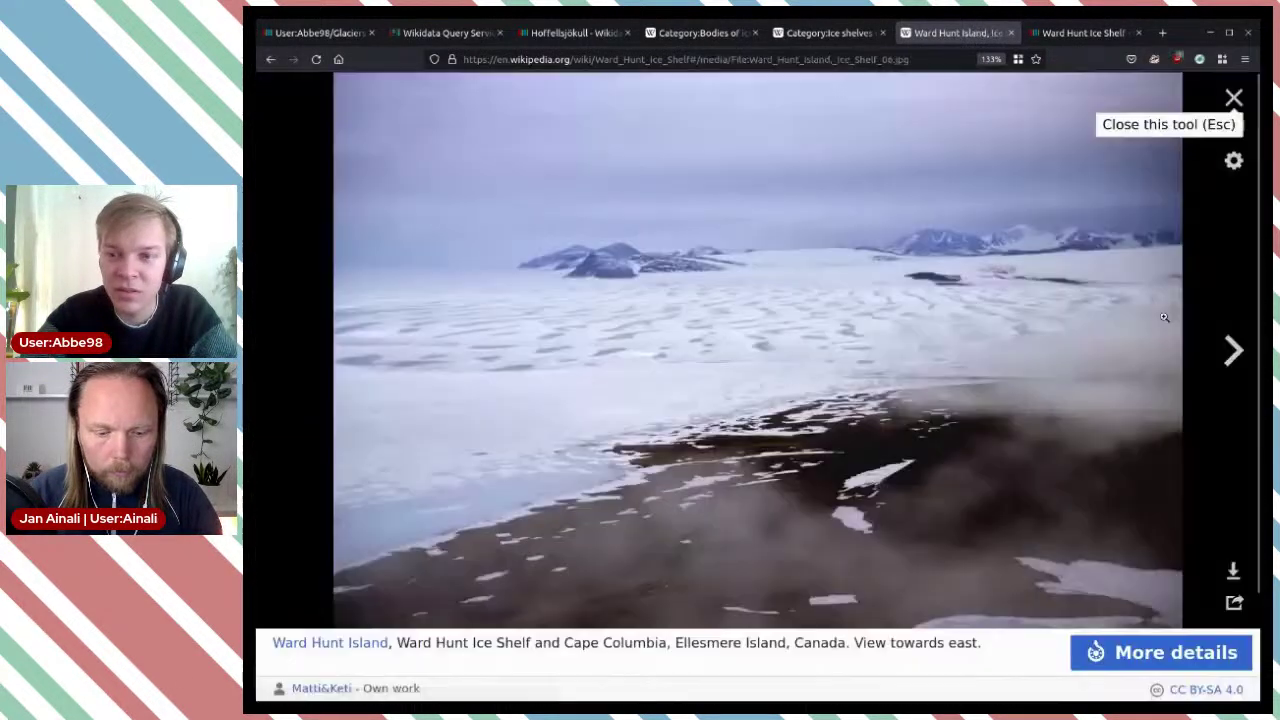
left_click(1222, 103)
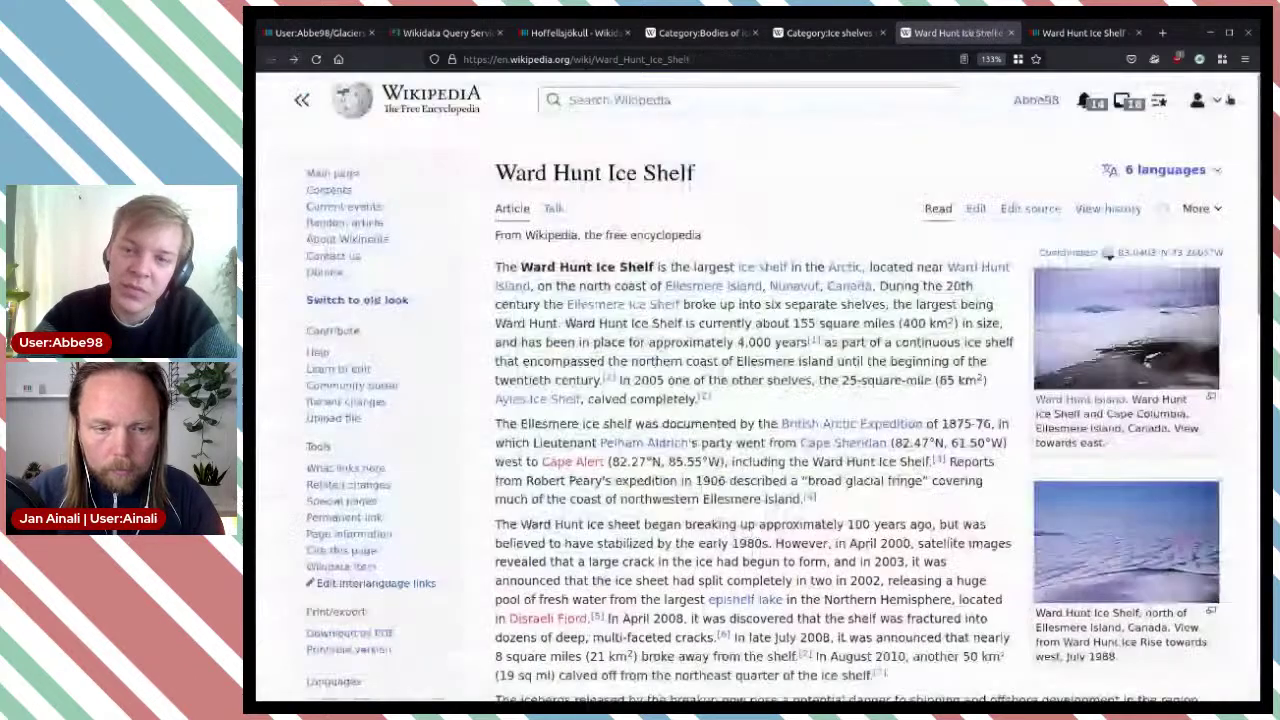
Step: Remove the glacier value from the instance of statement on the Ward Hunt Ice Shelf Wikidata item
left_click(1085, 32)
scroll(937, 259, "down", 5)
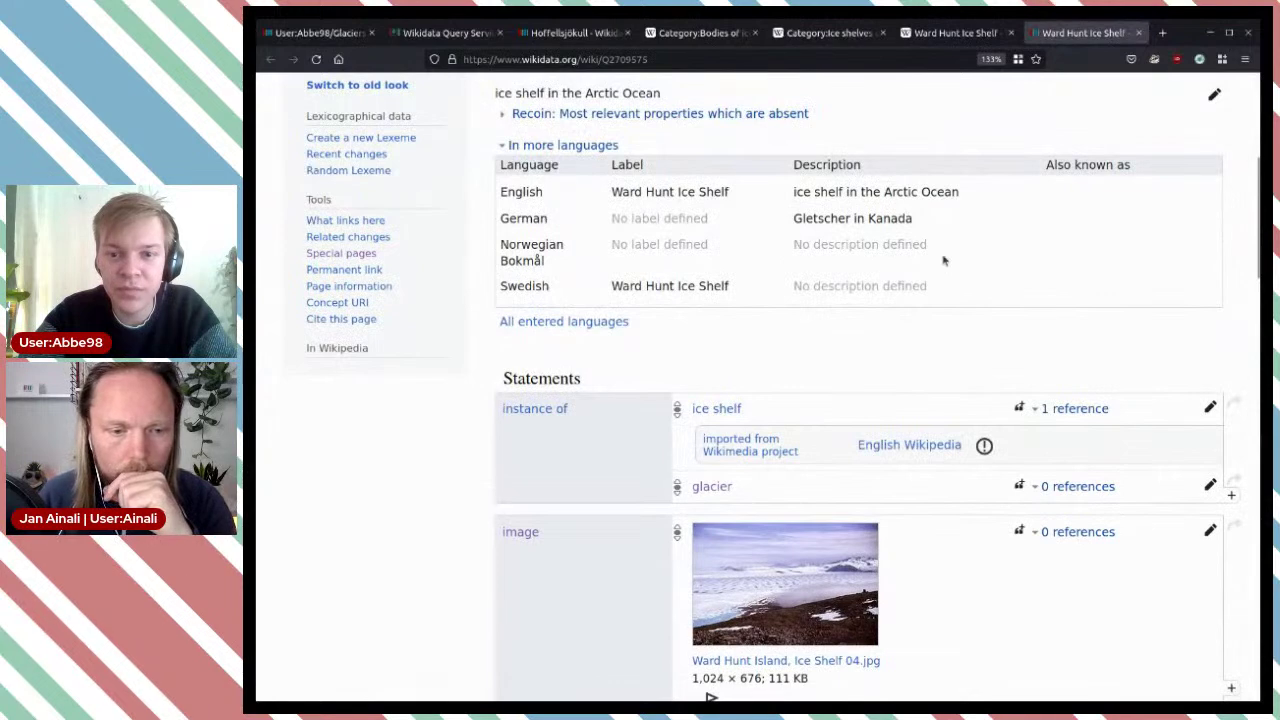
scroll(943, 260, "down", 1)
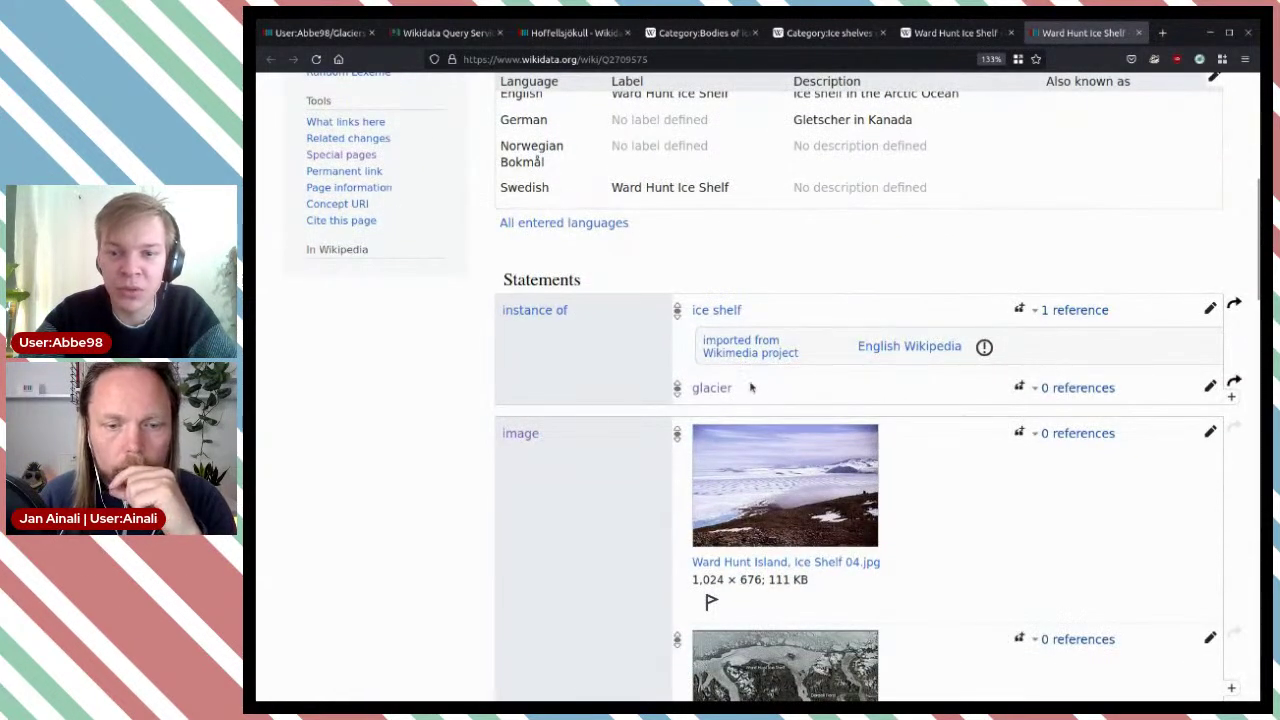
left_click(1077, 310)
left_click(1080, 311)
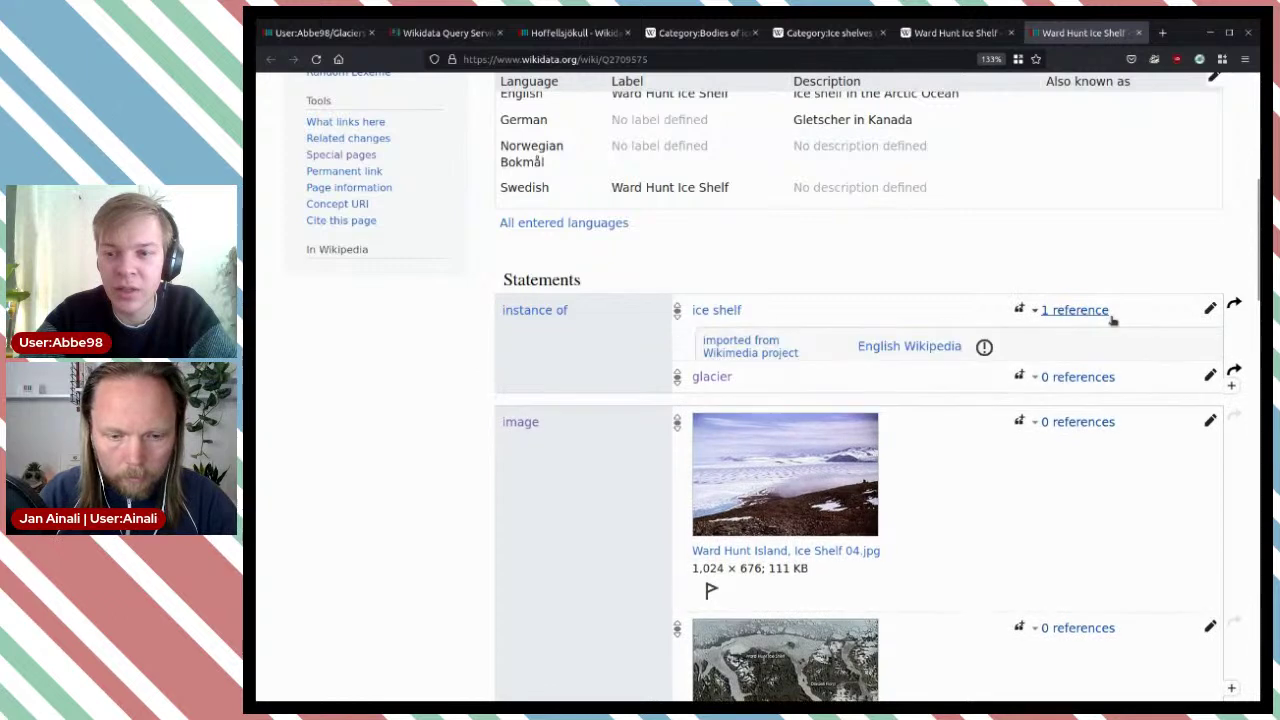
left_click(1208, 387)
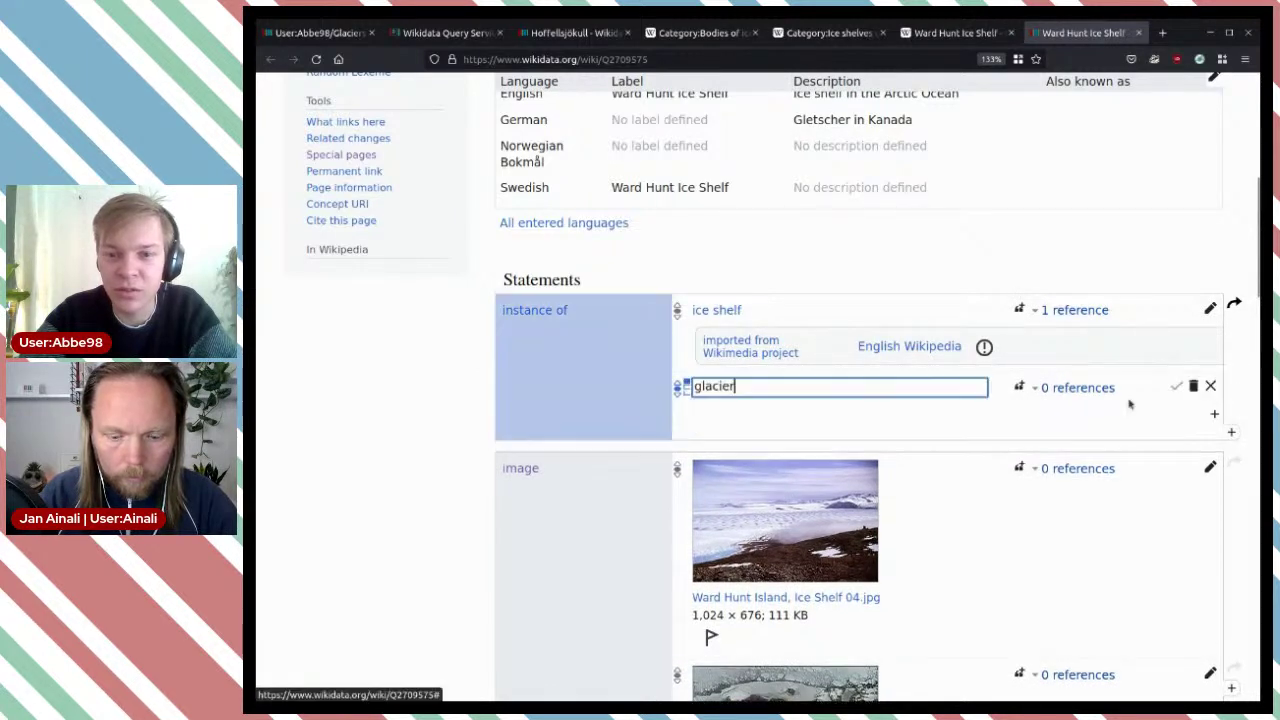
left_click(1193, 388)
Step: Enlarge the image Ward Hunt Iceshelf 2002 MODIS.jpg on the item and examine its caption and file details
scroll(980, 250, "down", 4)
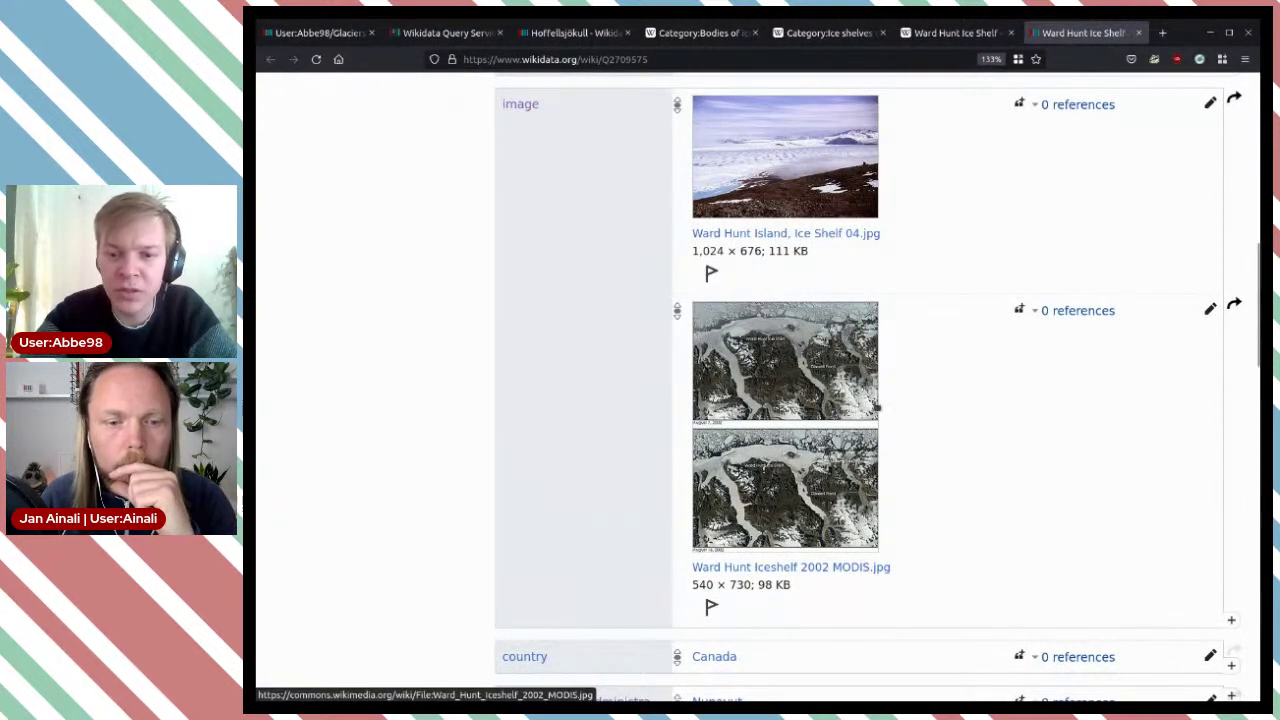
left_click(813, 390)
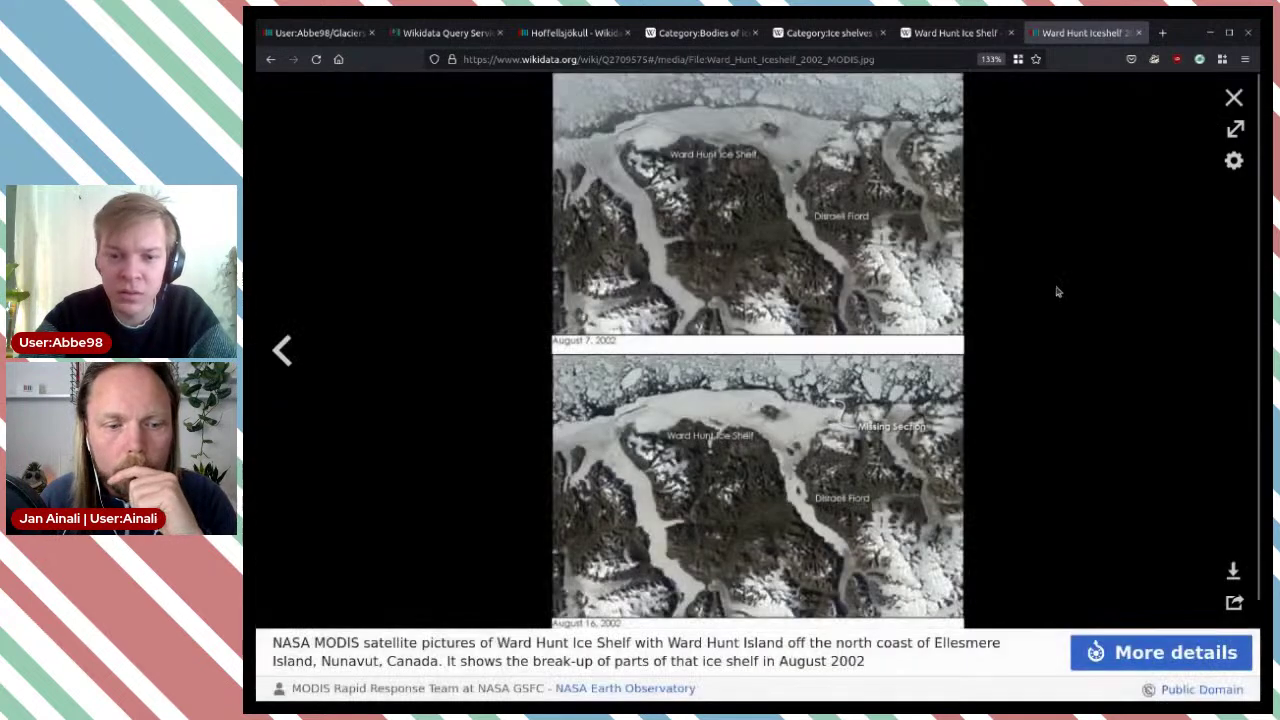
scroll(1057, 291, "down", 2)
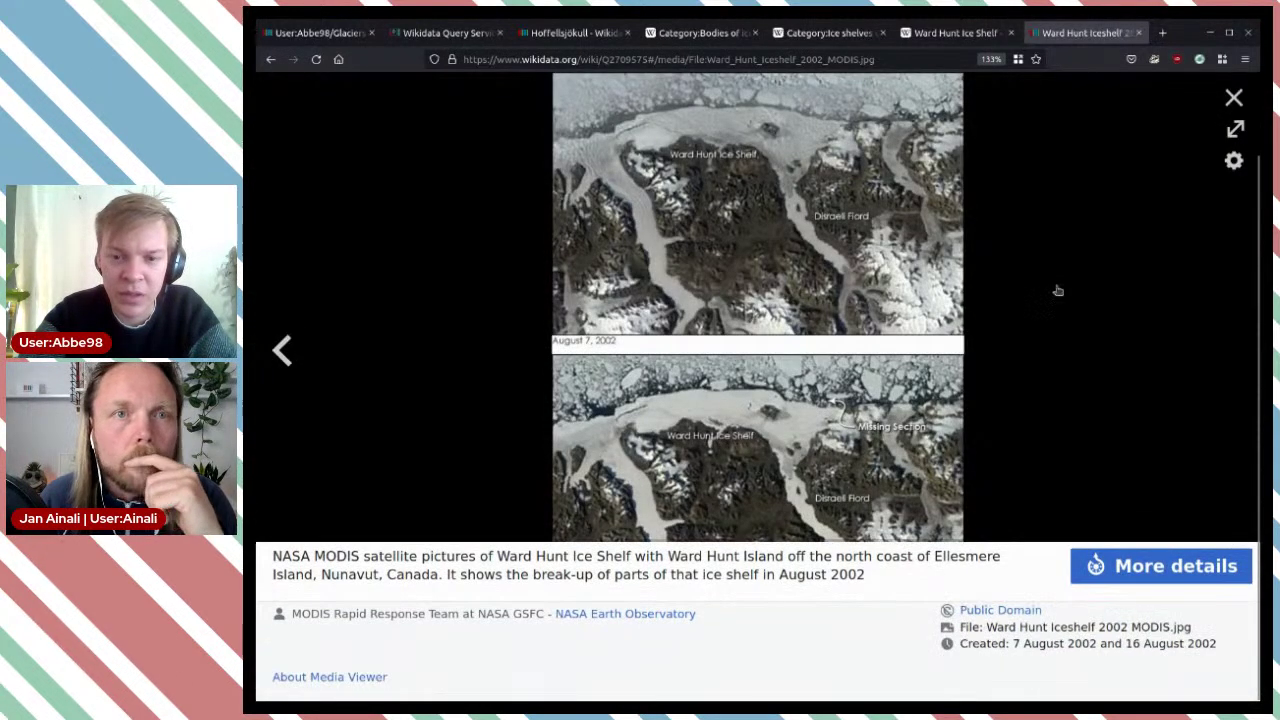
scroll(1058, 291, "up", 2)
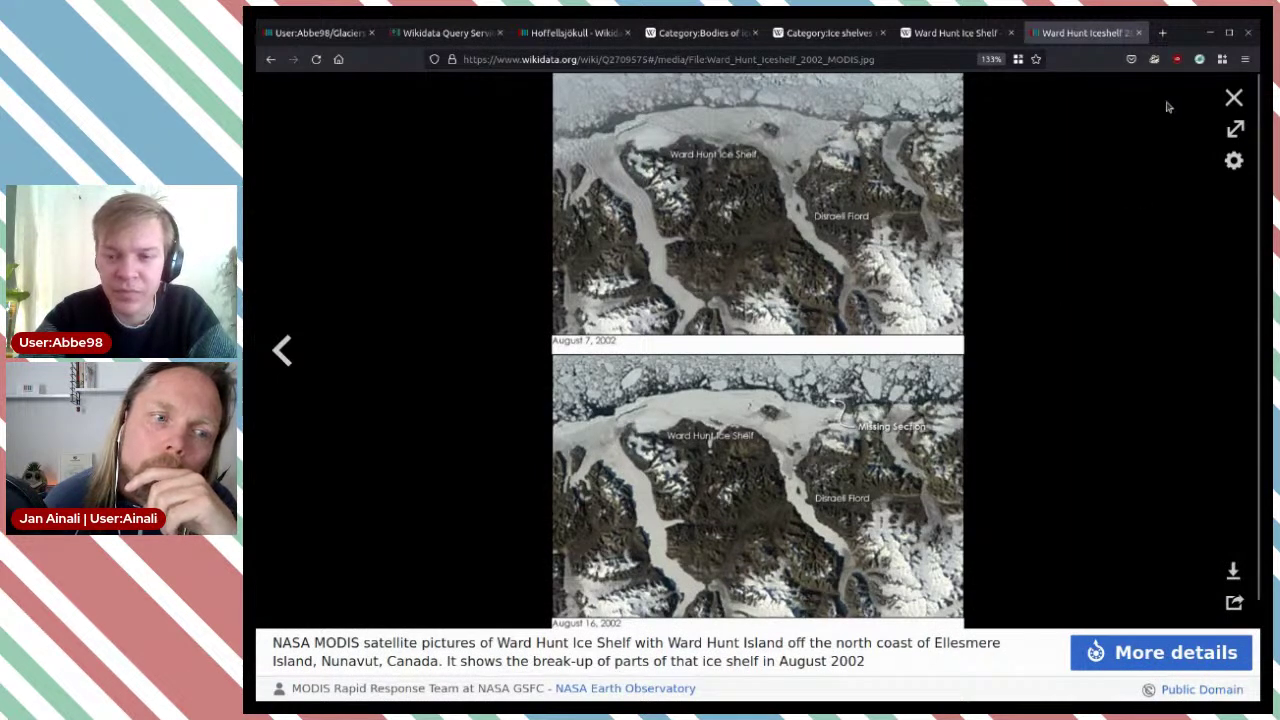
left_click(1235, 99)
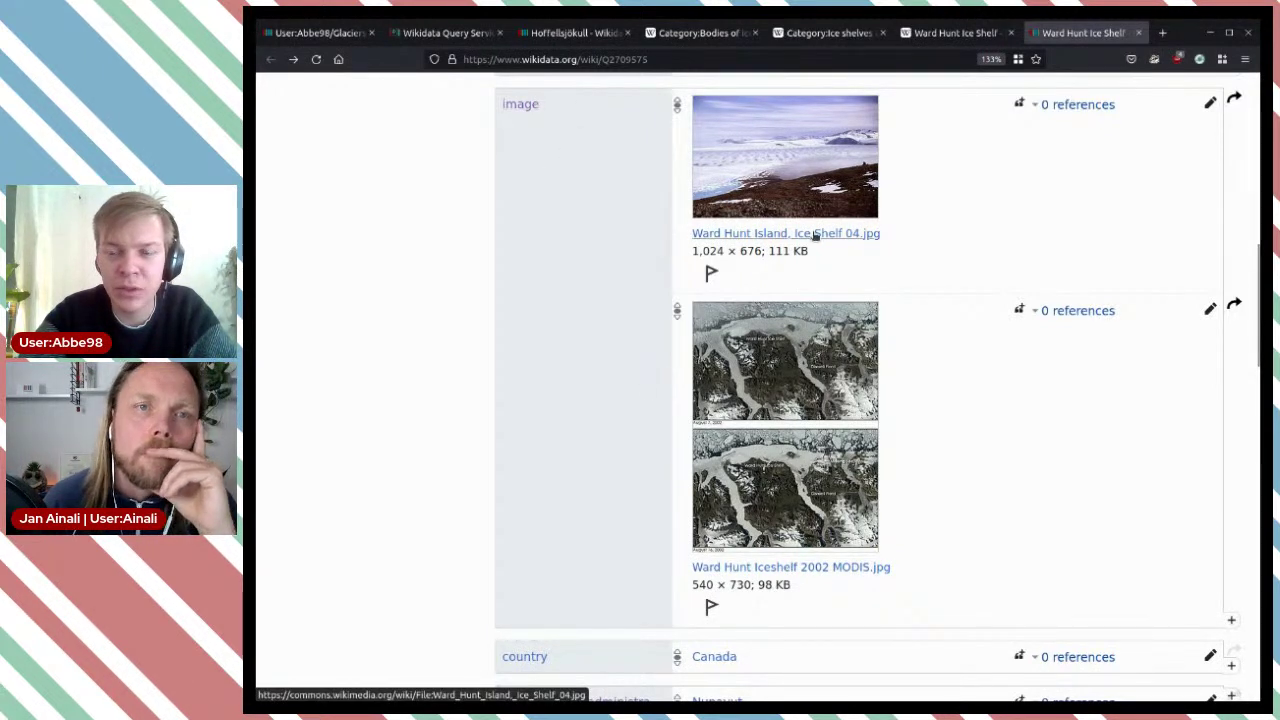
scroll(717, 198, "up", 2)
scroll(926, 403, "up", 3)
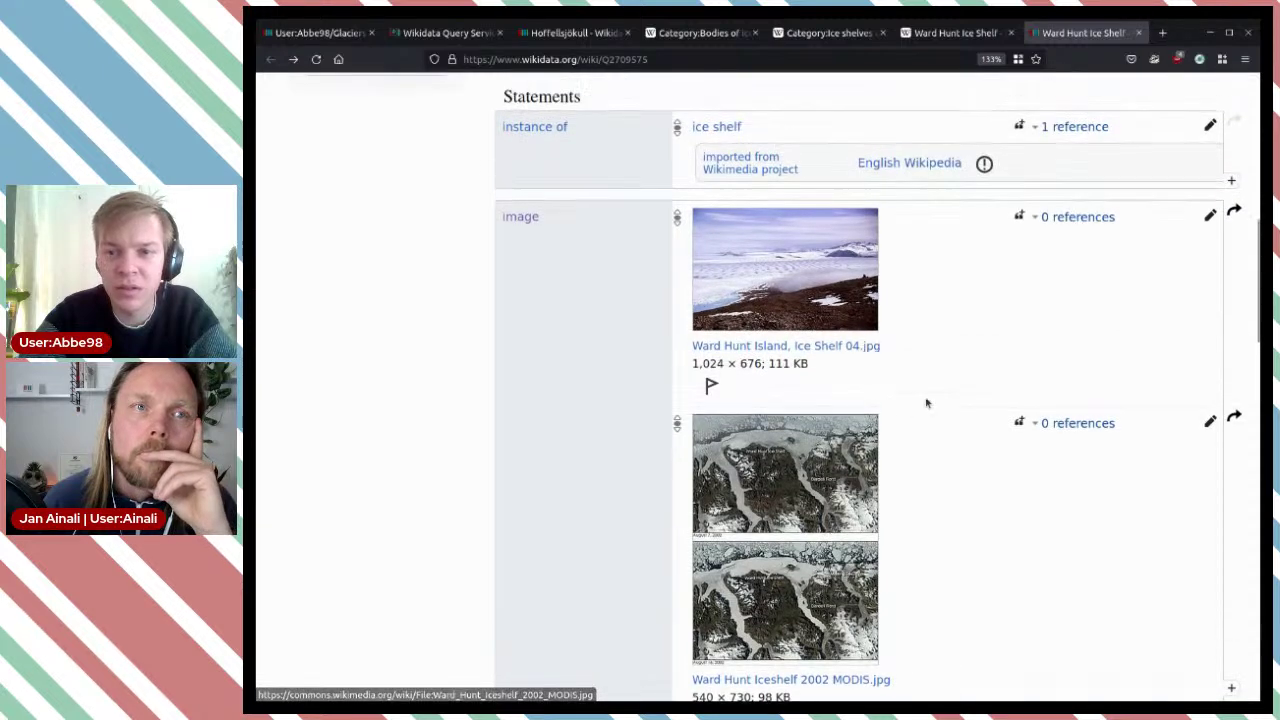
Step: View the 2002 MODIS satellite image once more and remove it from the item's image statement
scroll(926, 403, "down", 4)
left_click(800, 393)
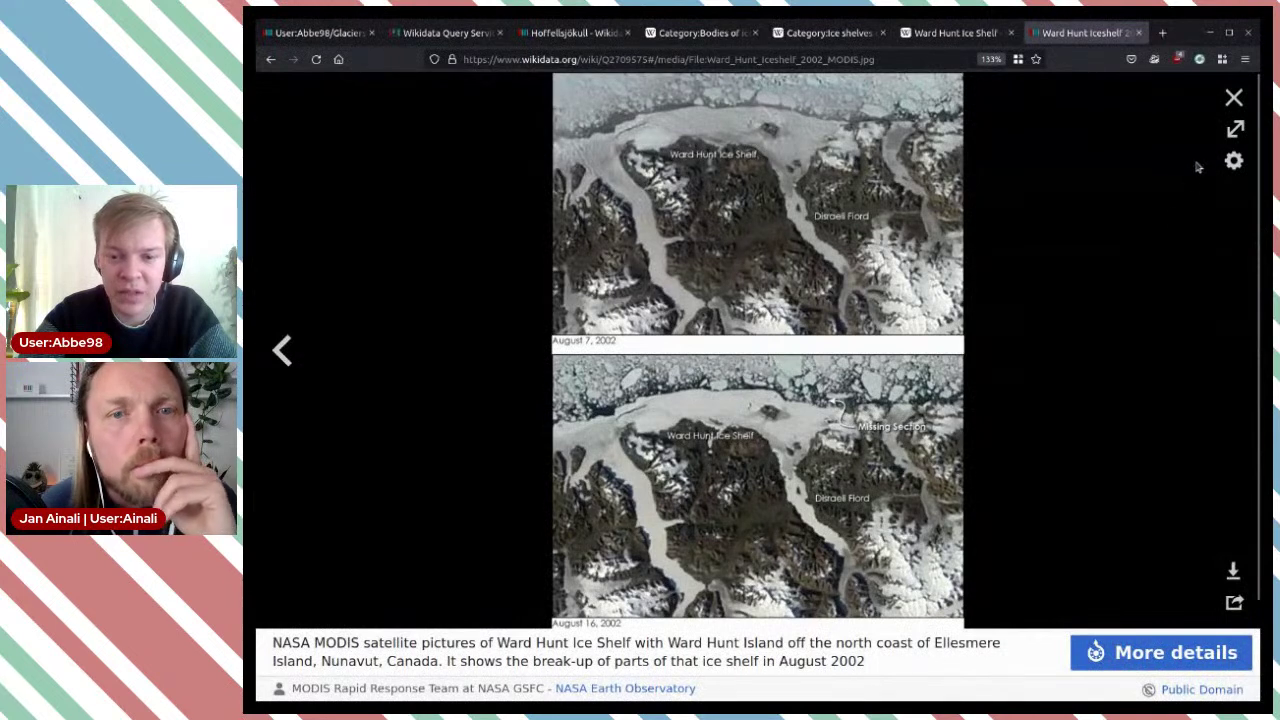
left_click(1234, 98)
scroll(1085, 305, "down", 2)
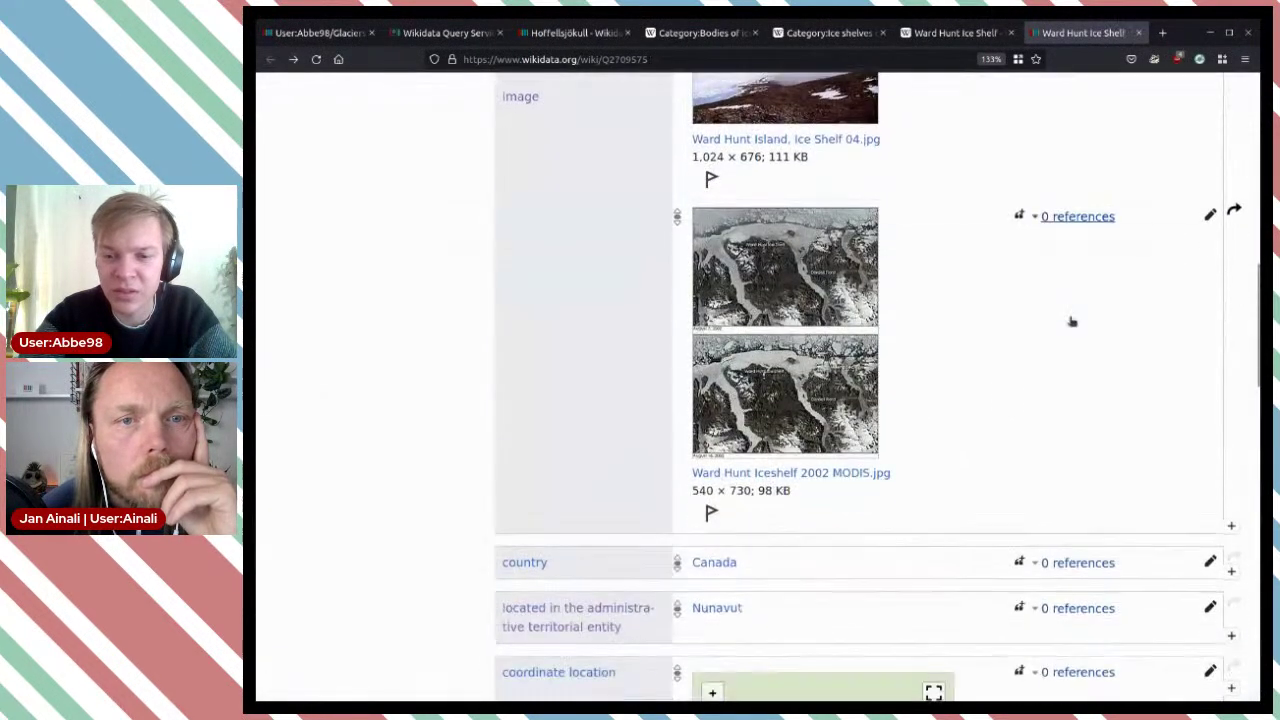
left_click(1209, 210)
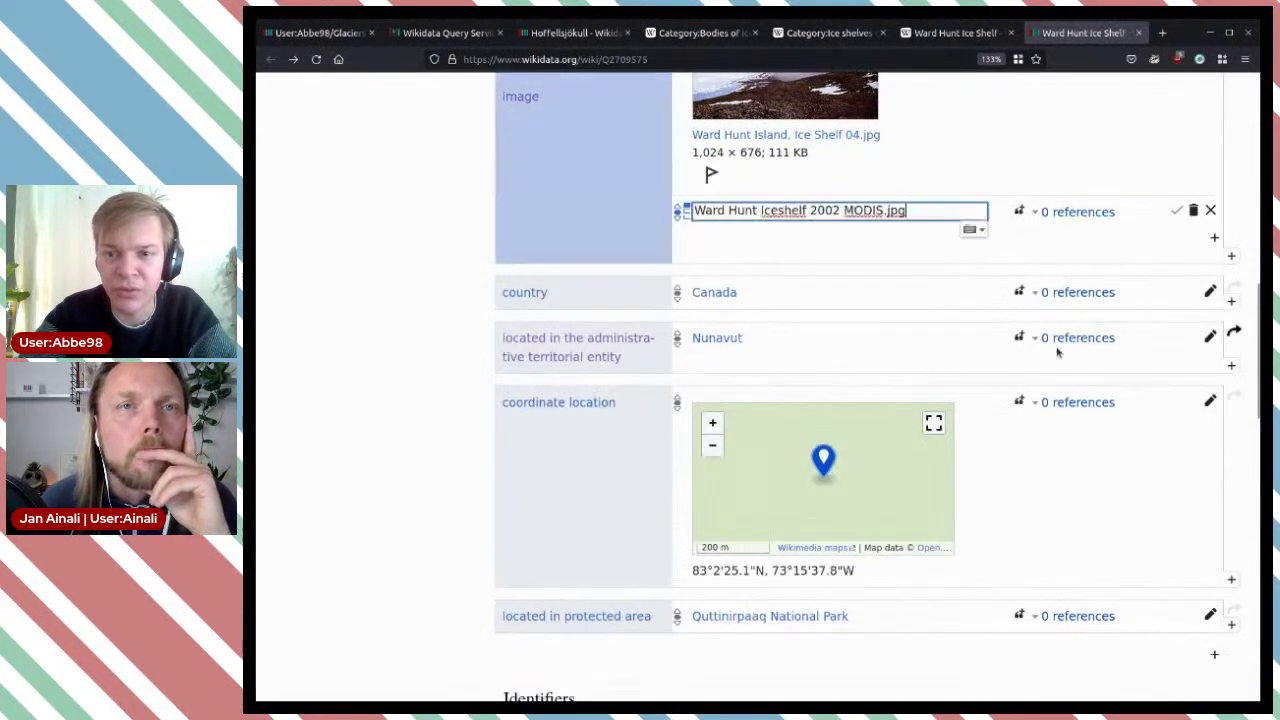
left_click(1193, 210)
Step: Review the remaining statements of the Ward Hunt Ice Shelf item, and close both the item and its Wikipedia article
scroll(996, 211, "up", 3)
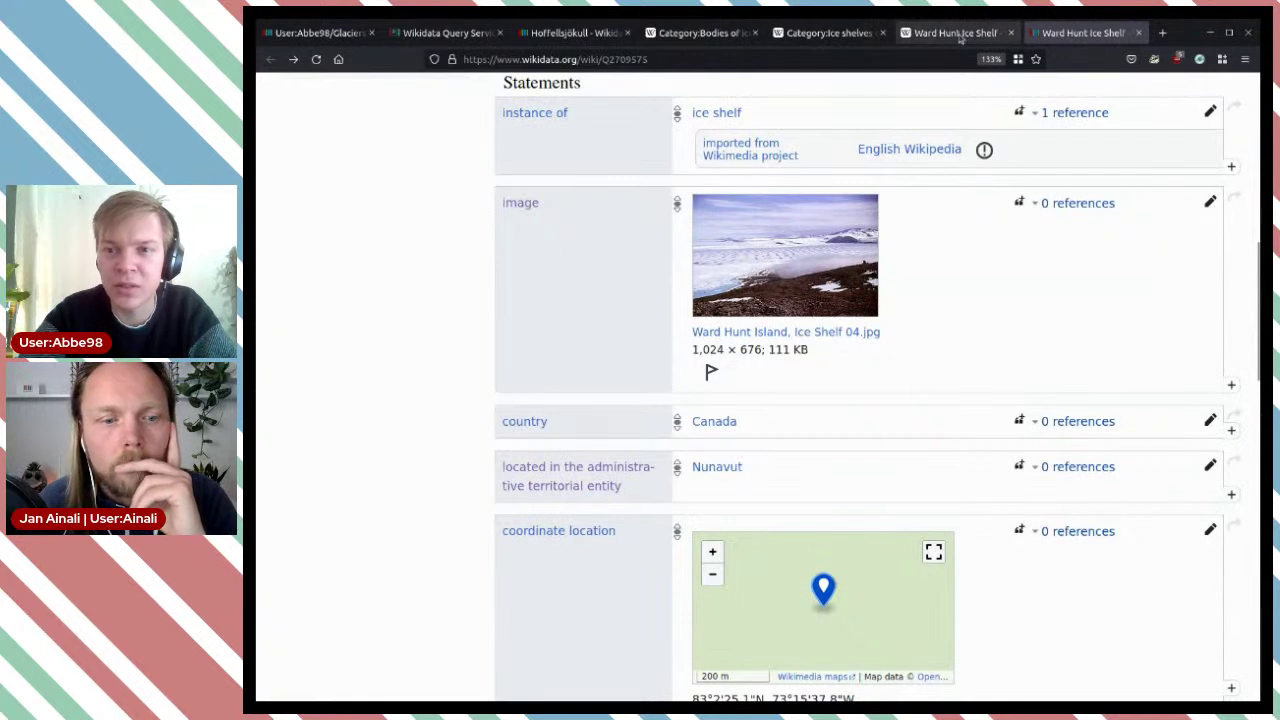
scroll(1017, 271, "up", 3)
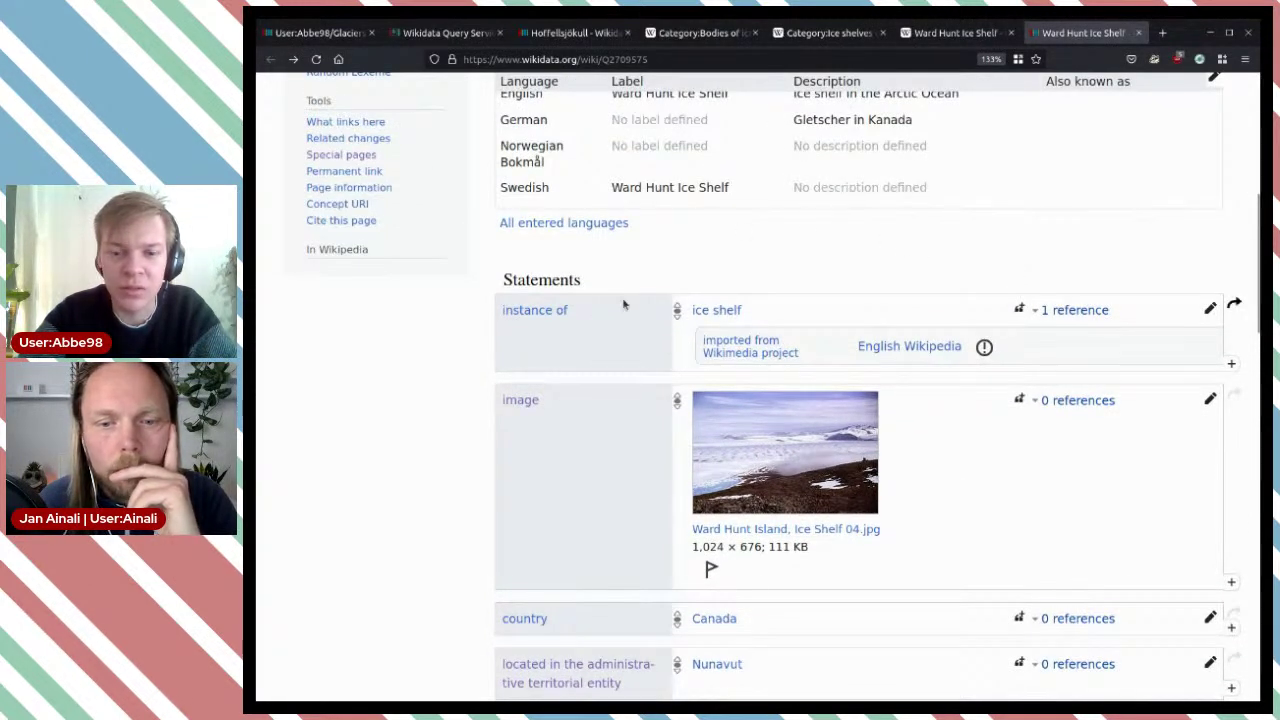
scroll(1020, 175, "down", 7)
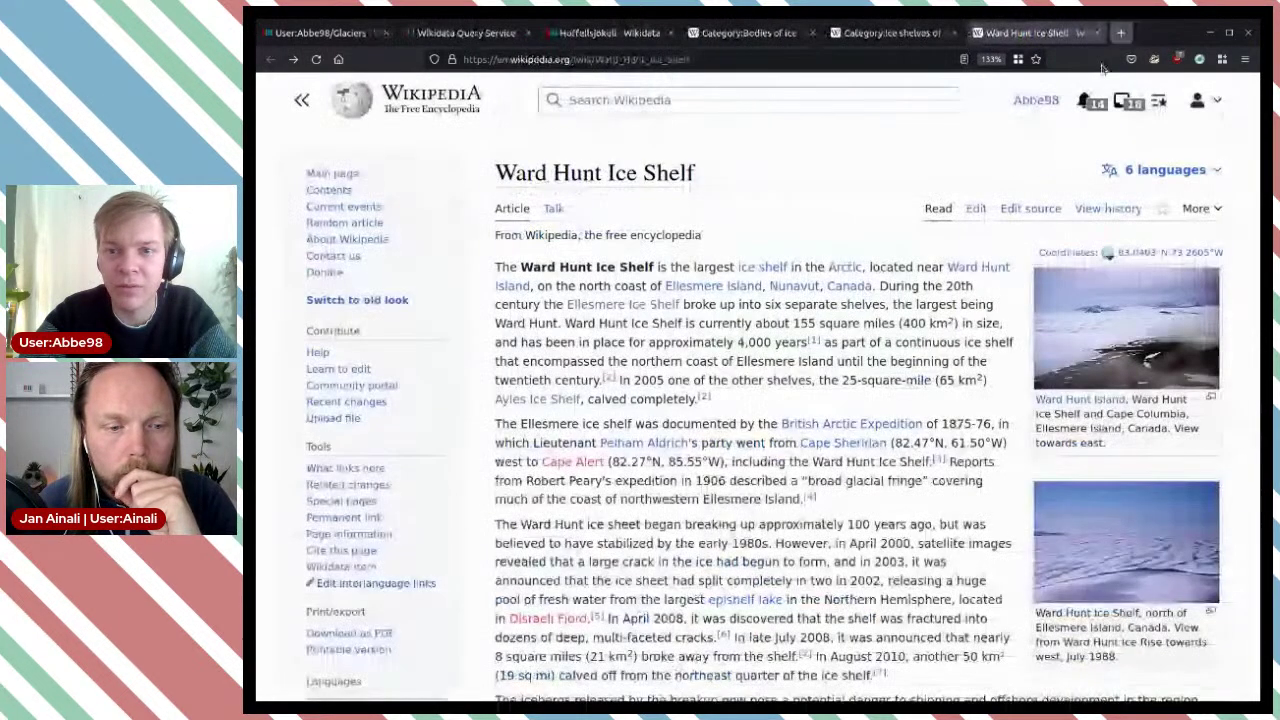
left_click(1138, 33)
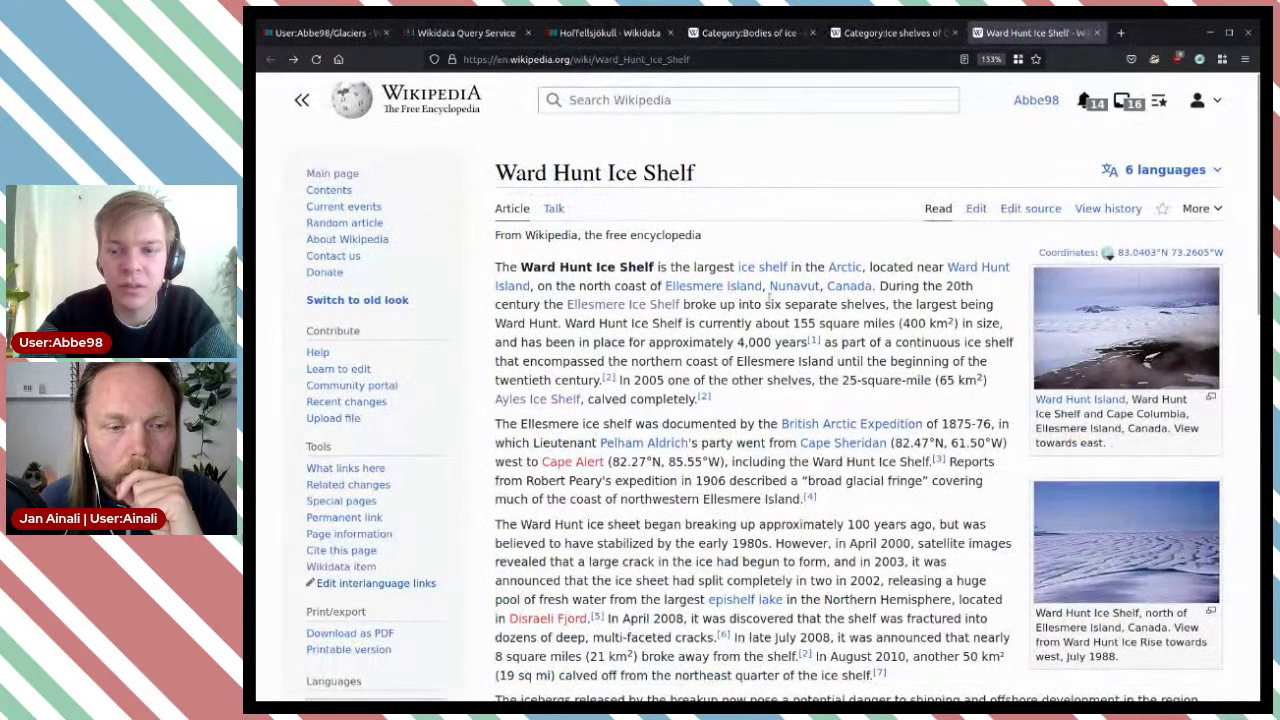
left_click(1096, 33)
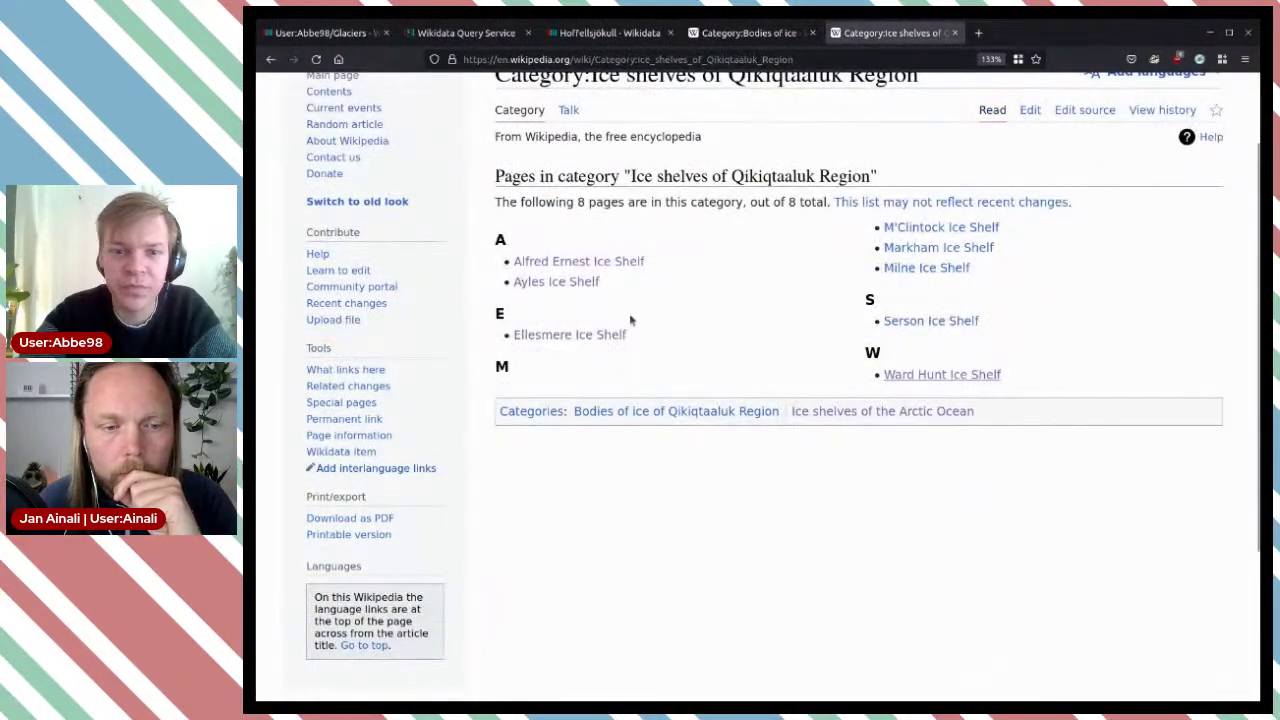
Step: Go back to the Ice shelves category and close it, and open the Ice caps category and its Ice caps of Russia subcategory
left_click(277, 61)
left_click(277, 61)
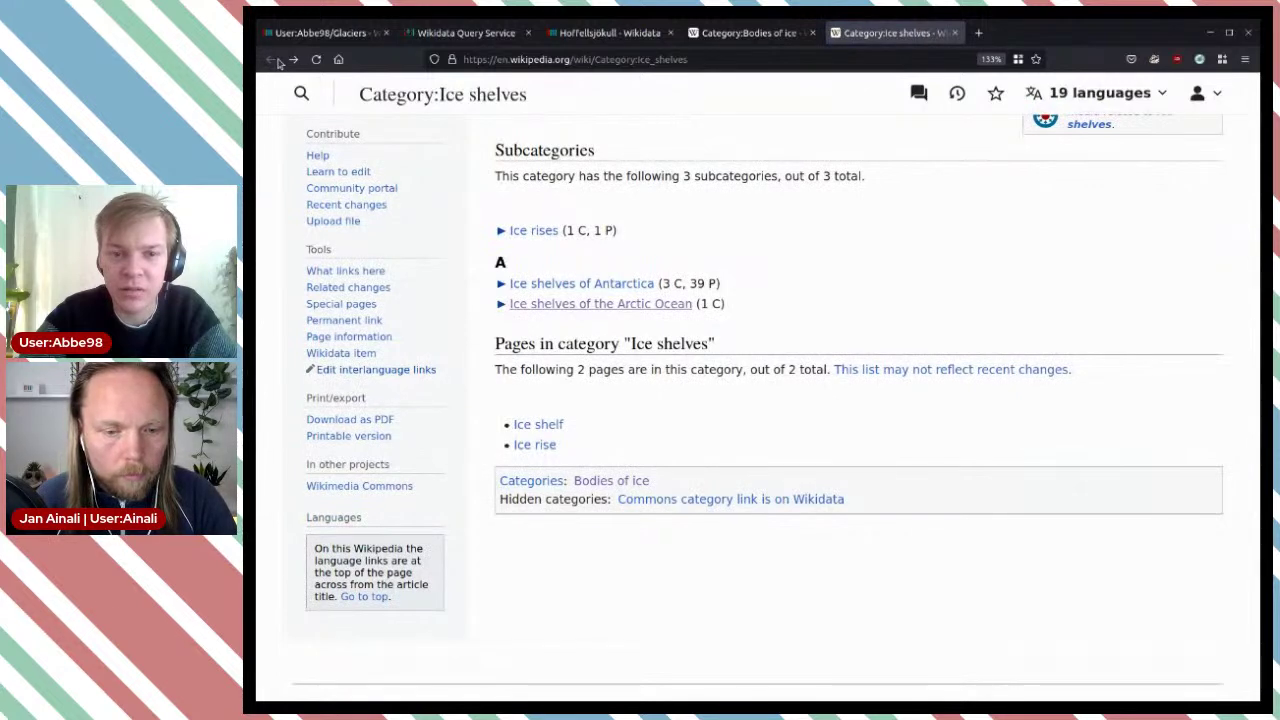
left_click(955, 33)
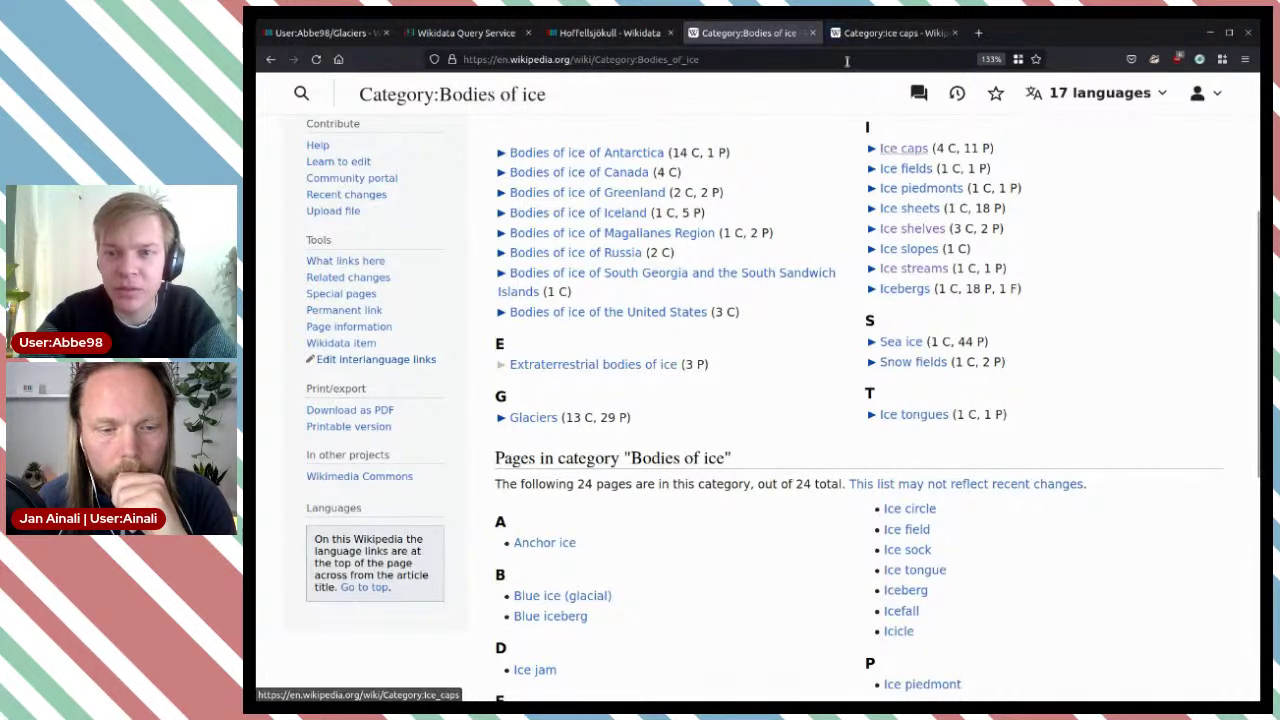
left_click(893, 33)
scroll(880, 335, "down", 3)
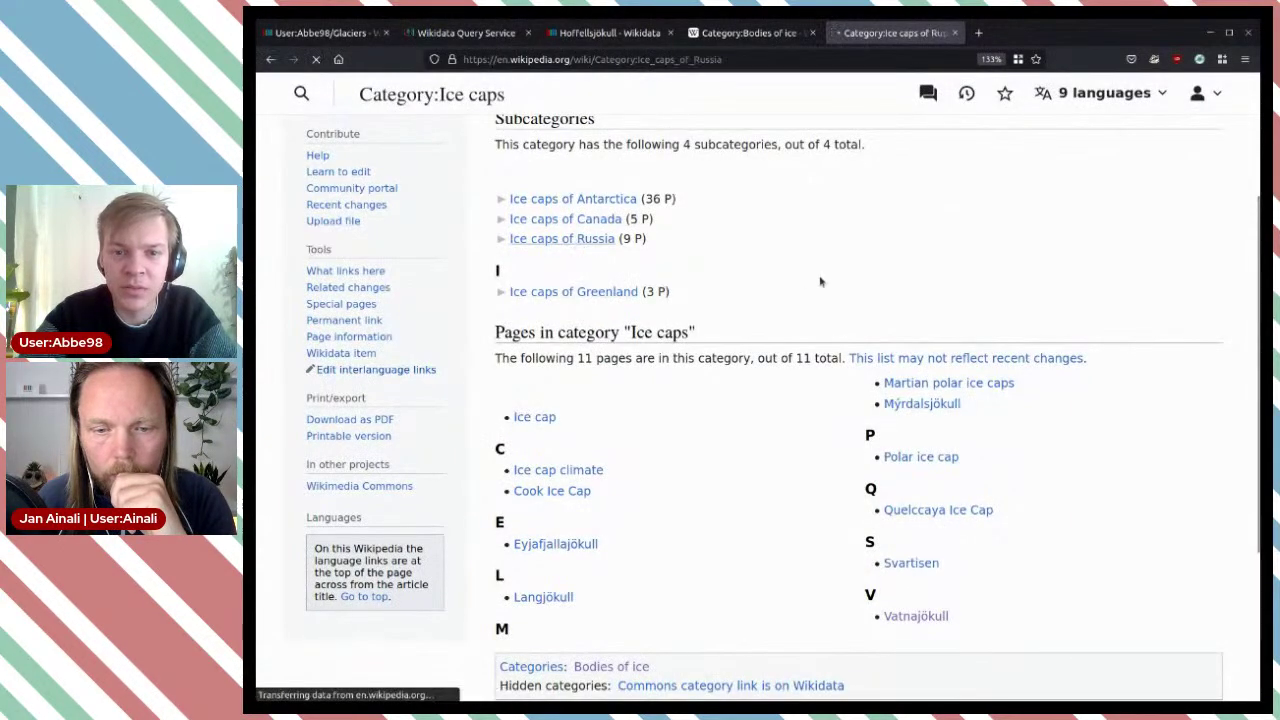
Step: Look through the Ice caps of Russia category and open the Karpinsky Glacier article in a new tab
left_click(577, 240)
scroll(862, 234, "down", 3)
scroll(686, 263, "up", 2)
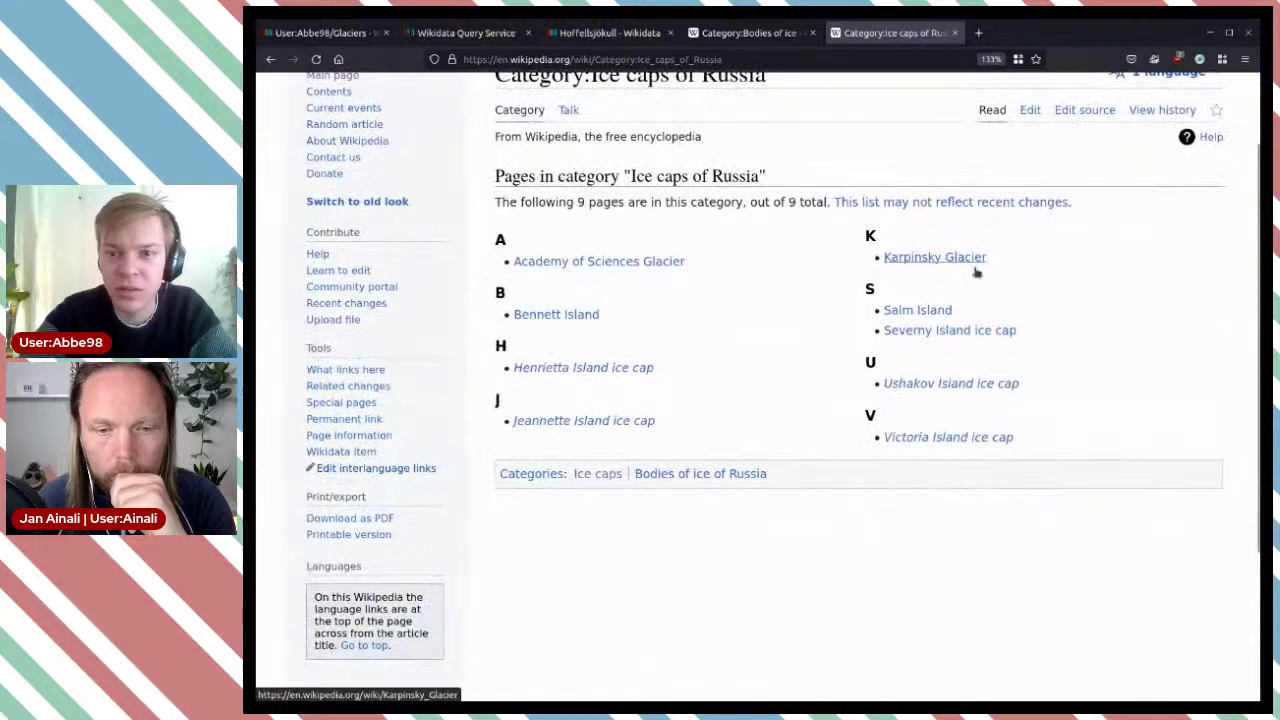
middle_click(975, 270)
left_click(1020, 38)
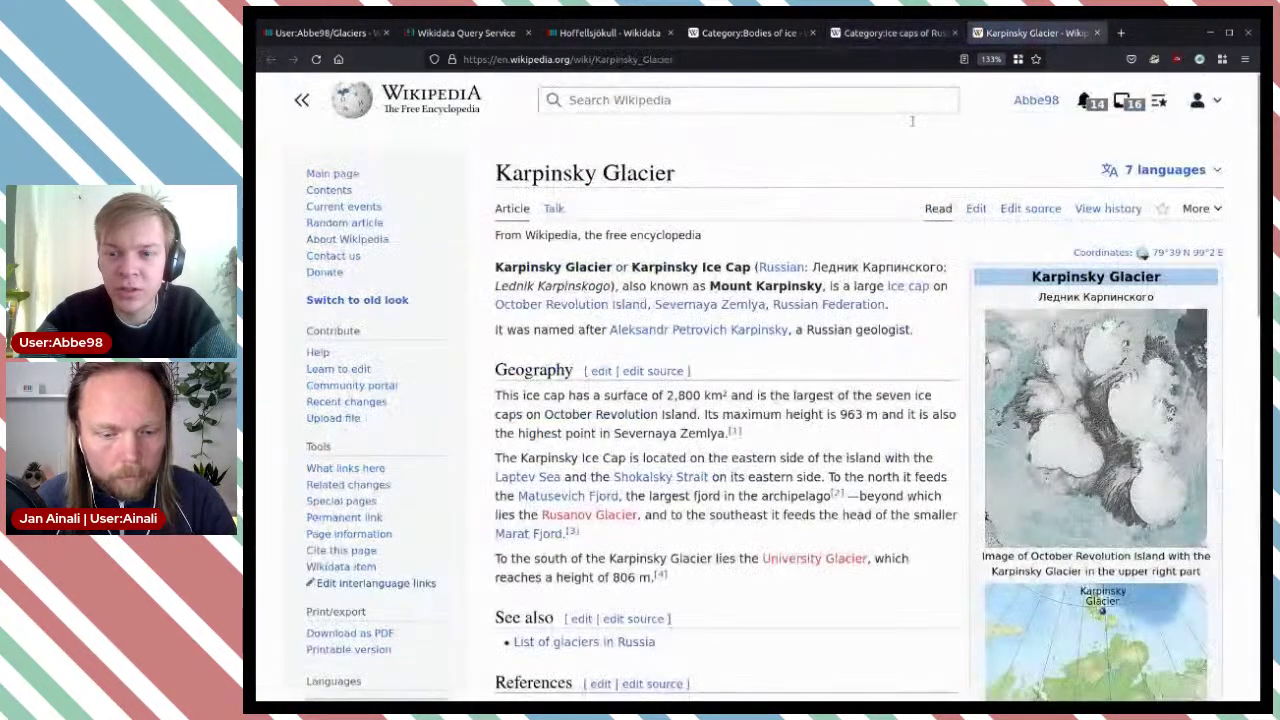
Step: Read the Karpinsky Glacier article and enlarge its October Revolution Island satellite image to examine the ice caps
mouse_move(778, 267)
scroll(928, 390, "down", 2)
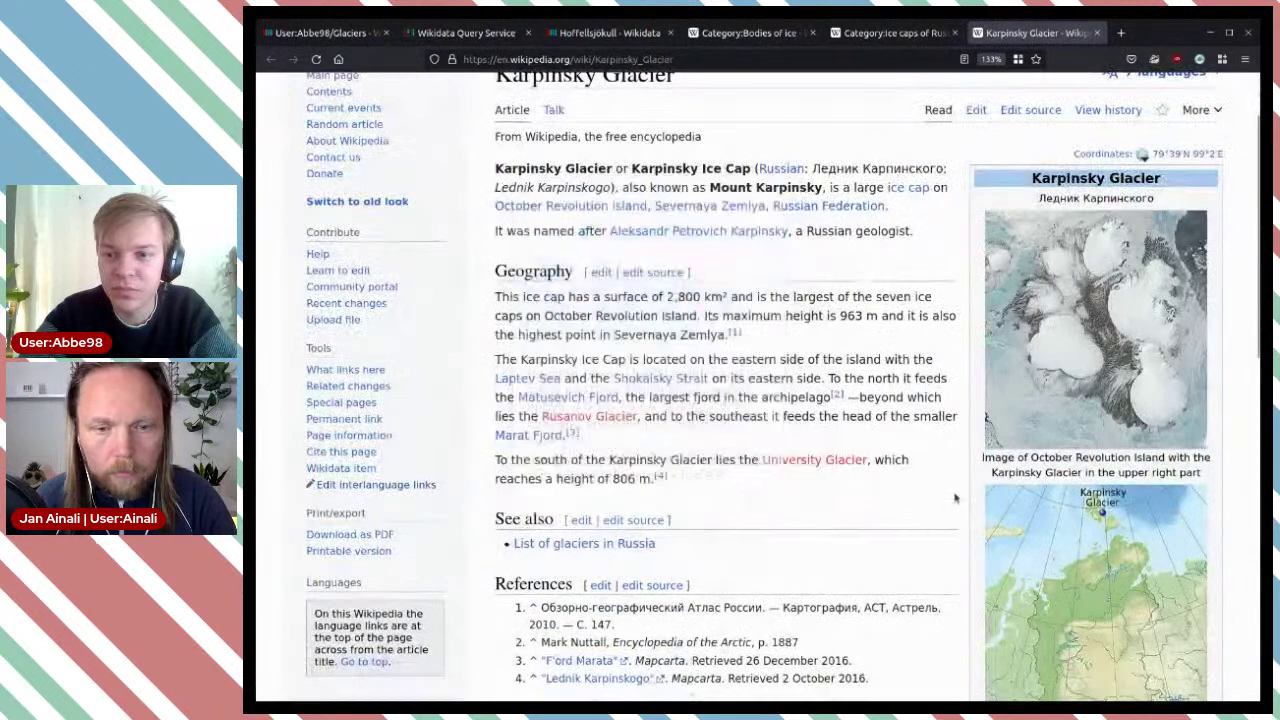
left_click(1099, 337)
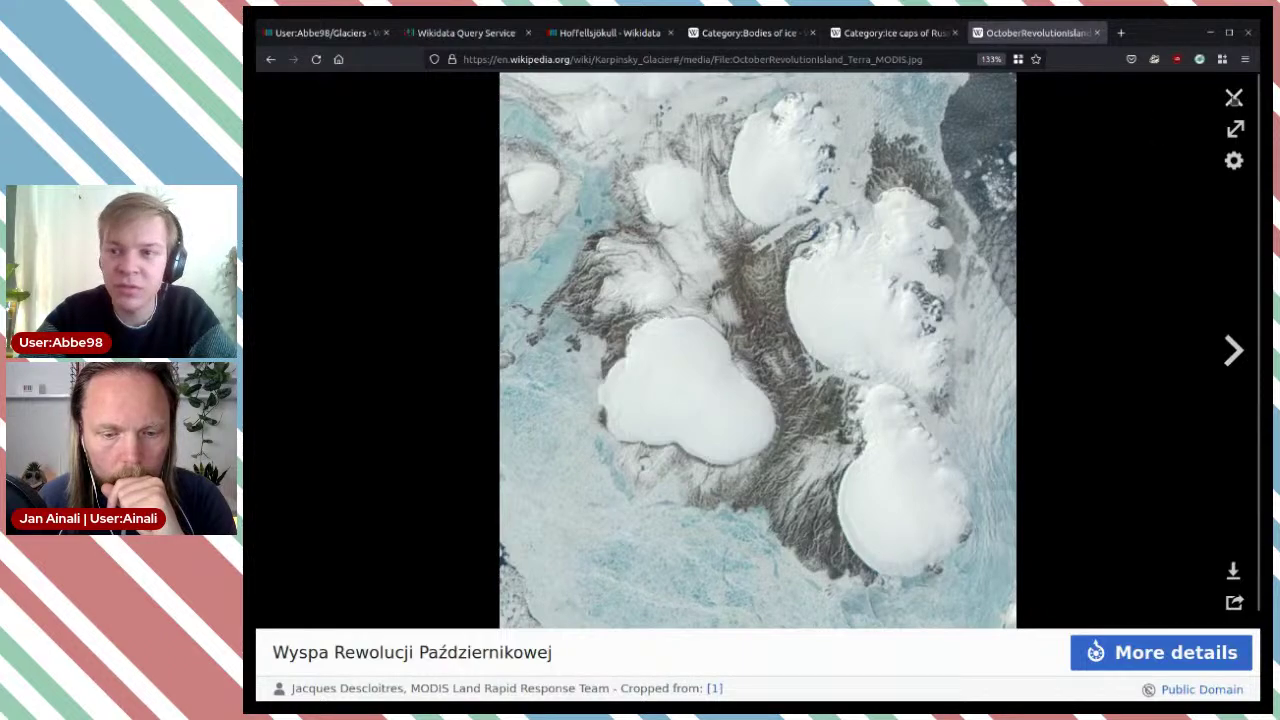
left_click(1234, 97)
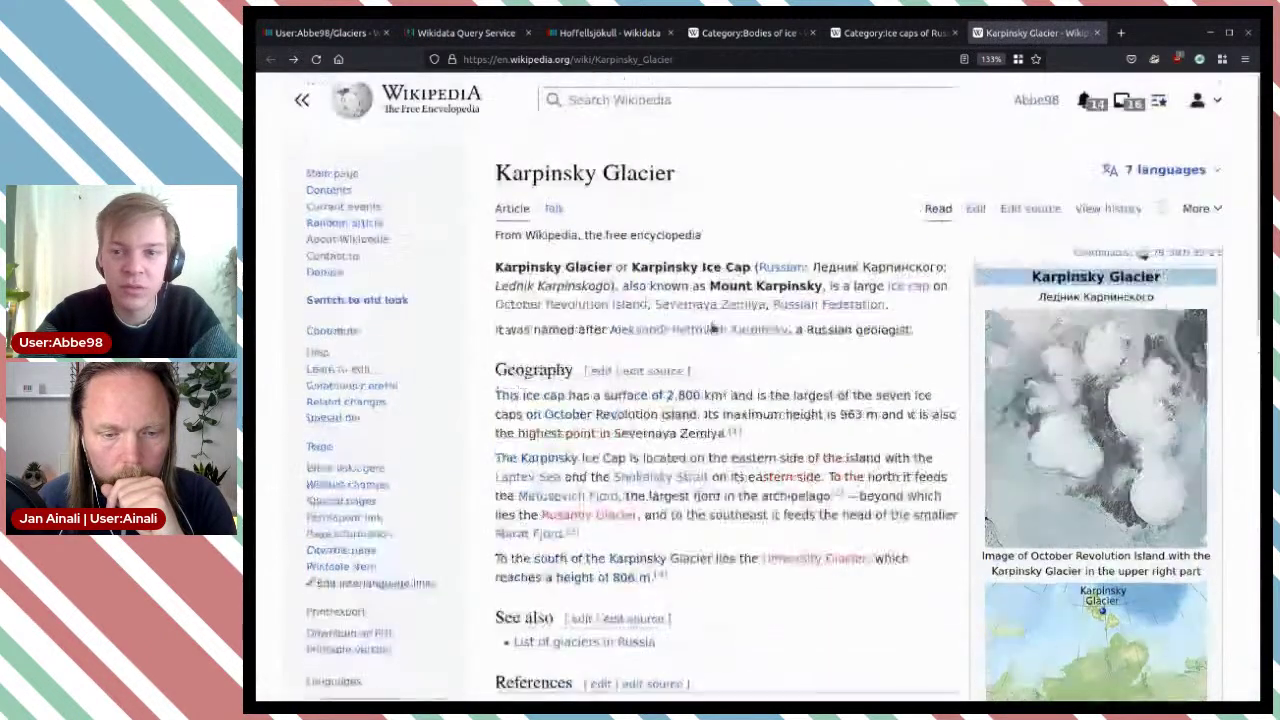
mouse_move(890, 288)
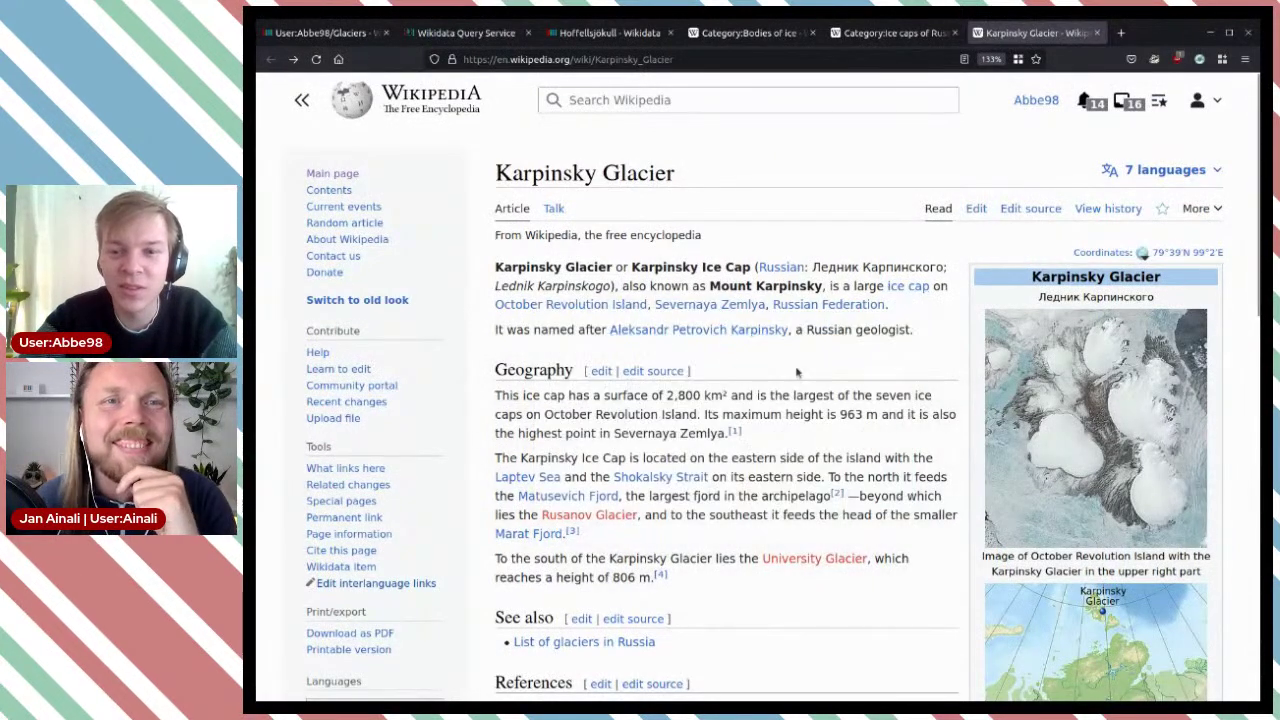
scroll(818, 351, "down", 2)
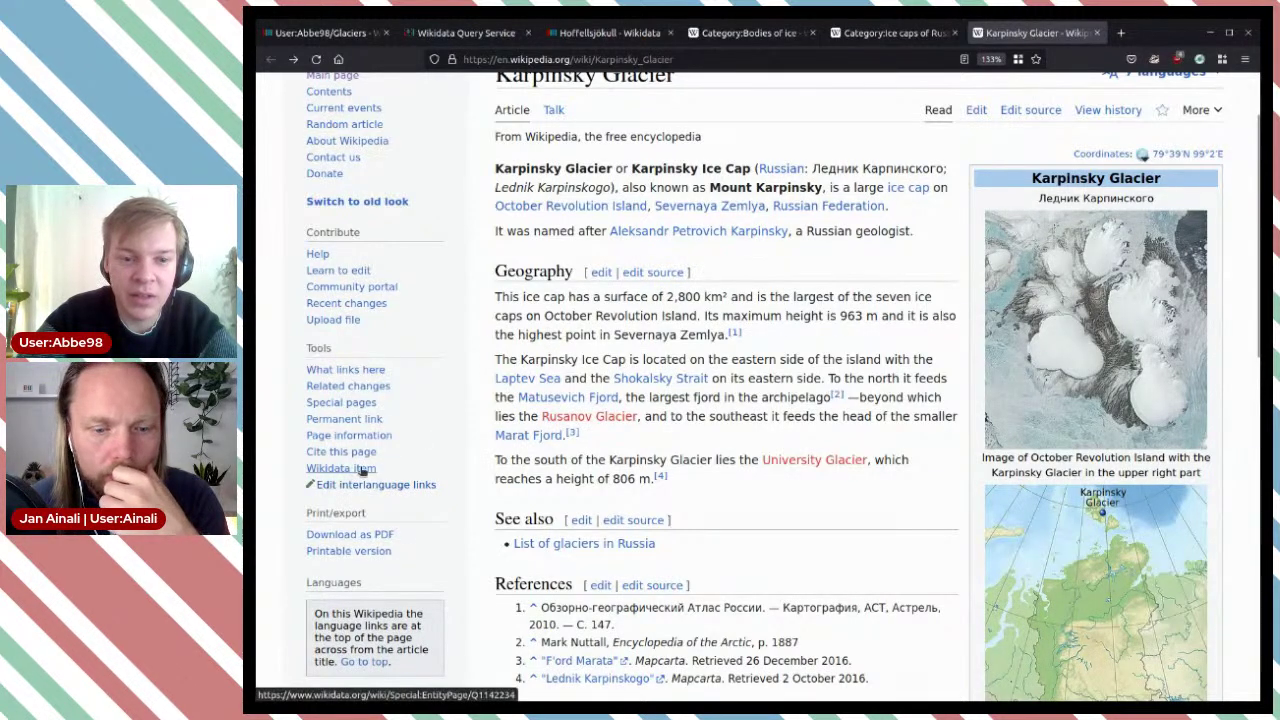
Step: Open the Wikidata item linked to the Karpinsky Glacier article and review its labels, statements and identifiers
middle_click(394, 470)
scroll(395, 474, "up", 2)
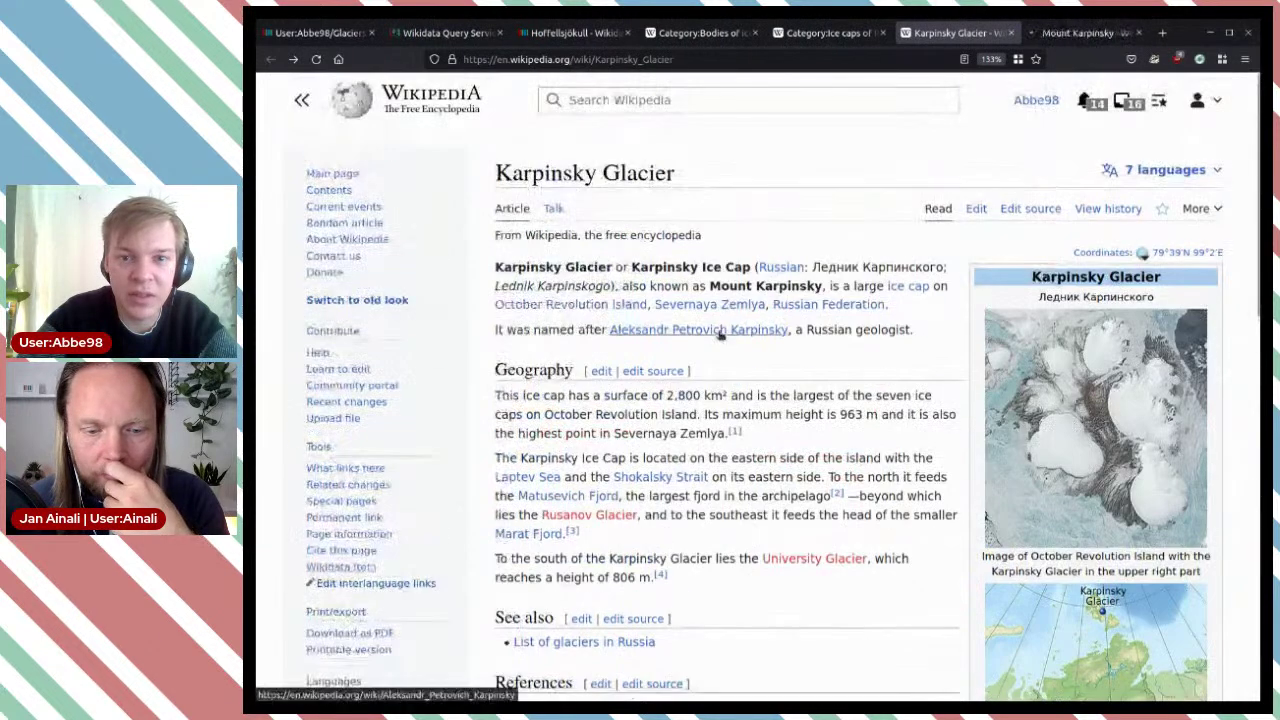
left_click(1082, 32)
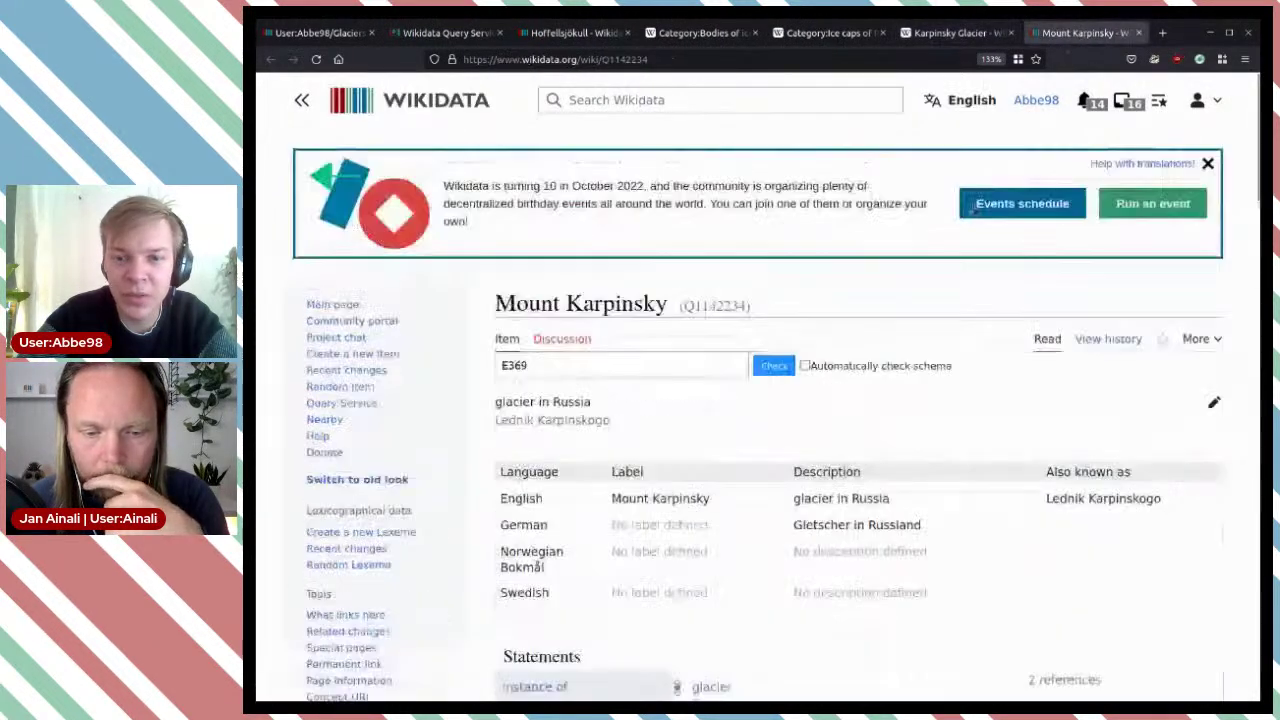
scroll(920, 288, "down", 5)
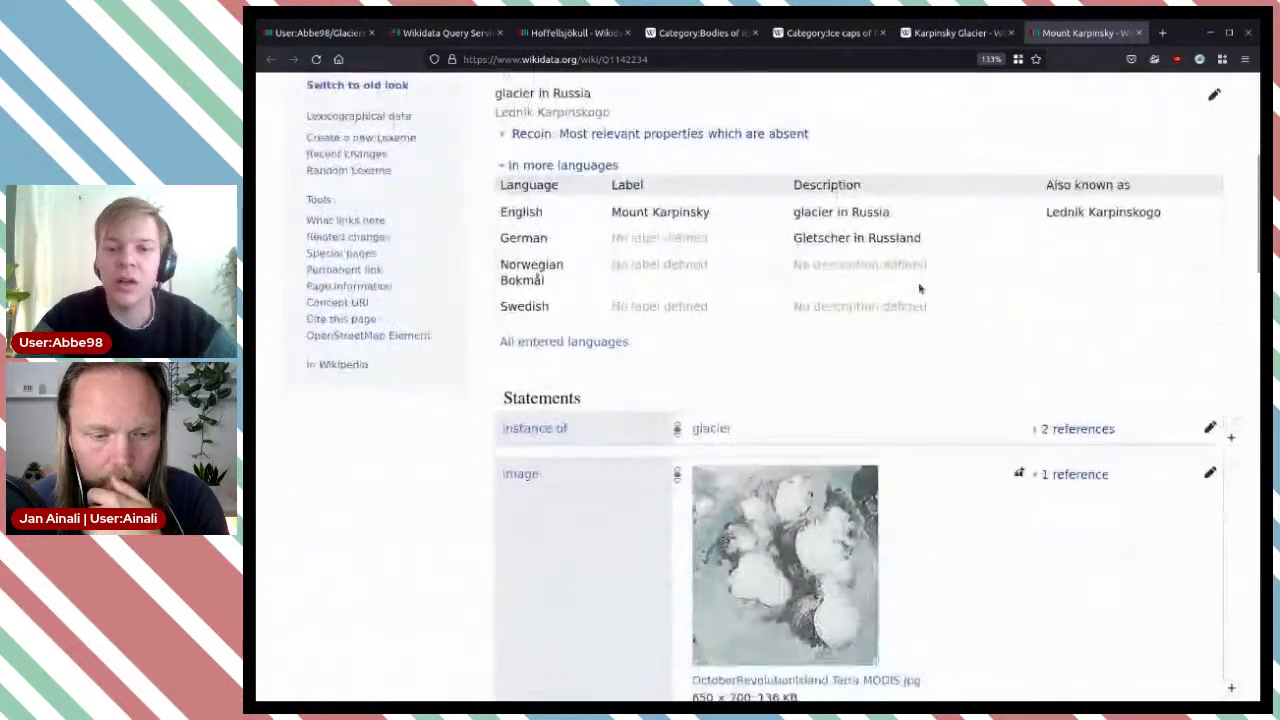
scroll(920, 288, "up", 2)
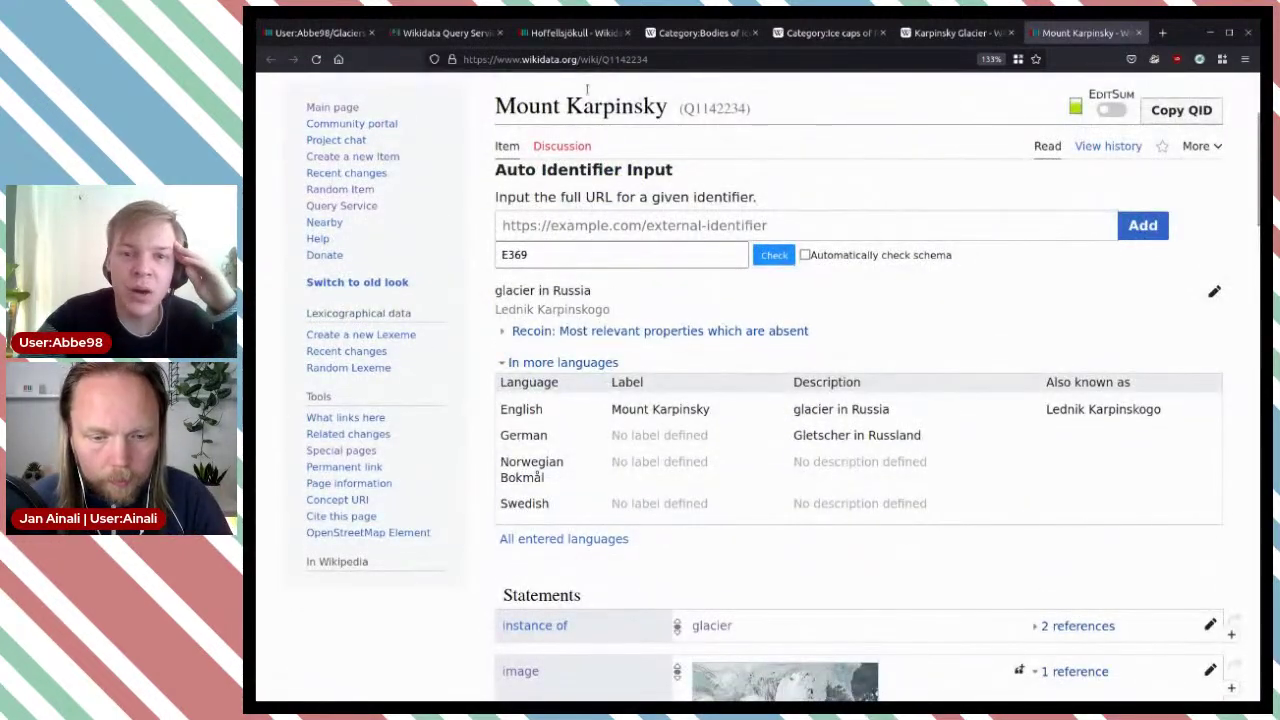
scroll(886, 205, "down", 7)
scroll(886, 205, "down", 5)
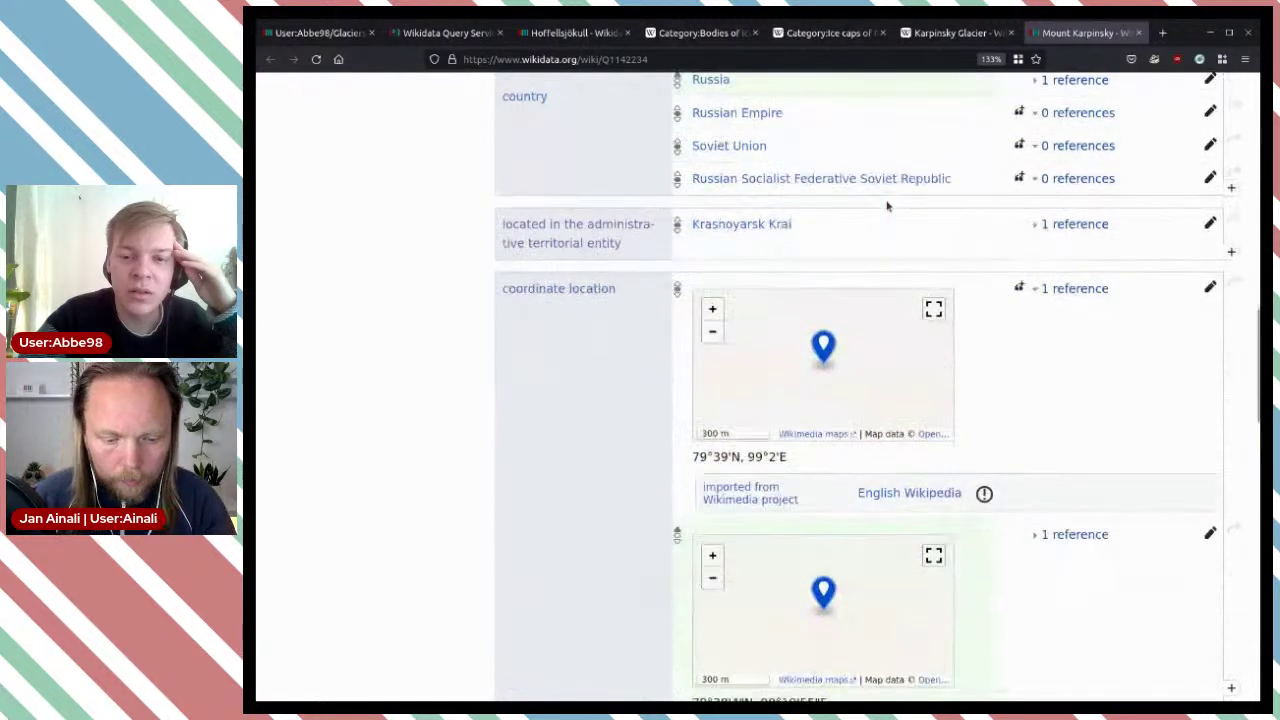
scroll(1020, 323, "down", 5)
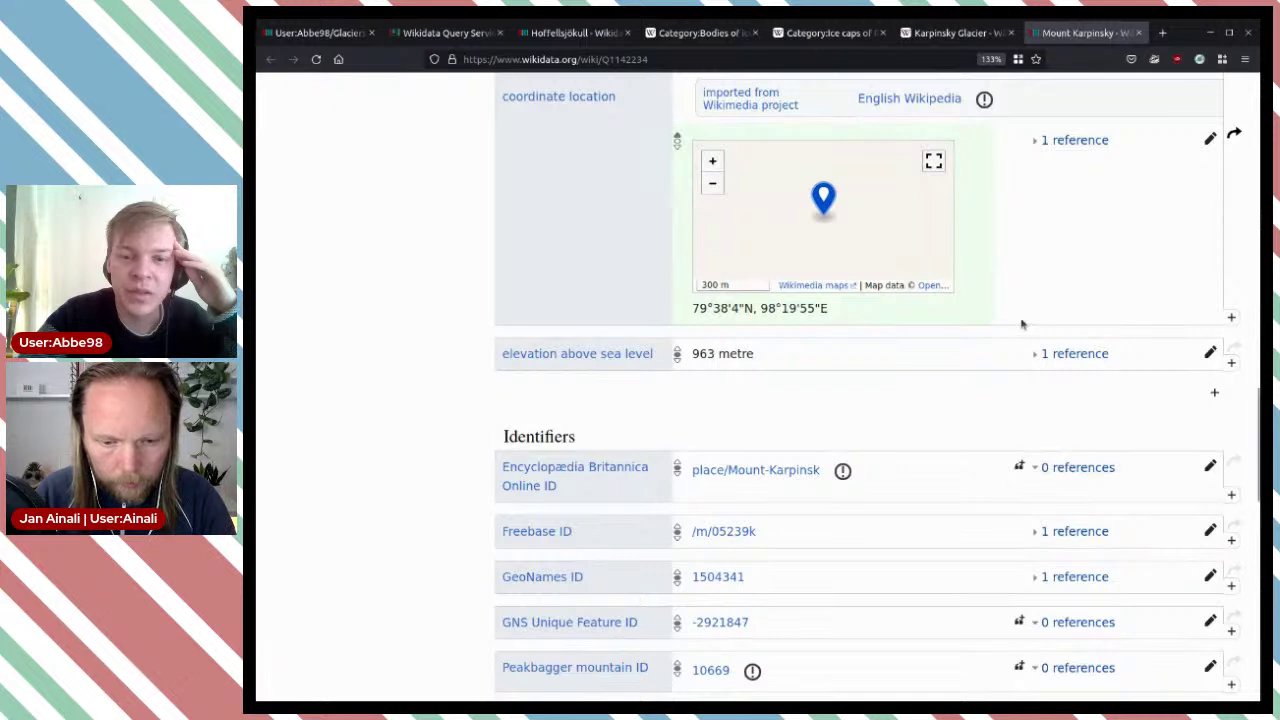
scroll(934, 382, "down", 1)
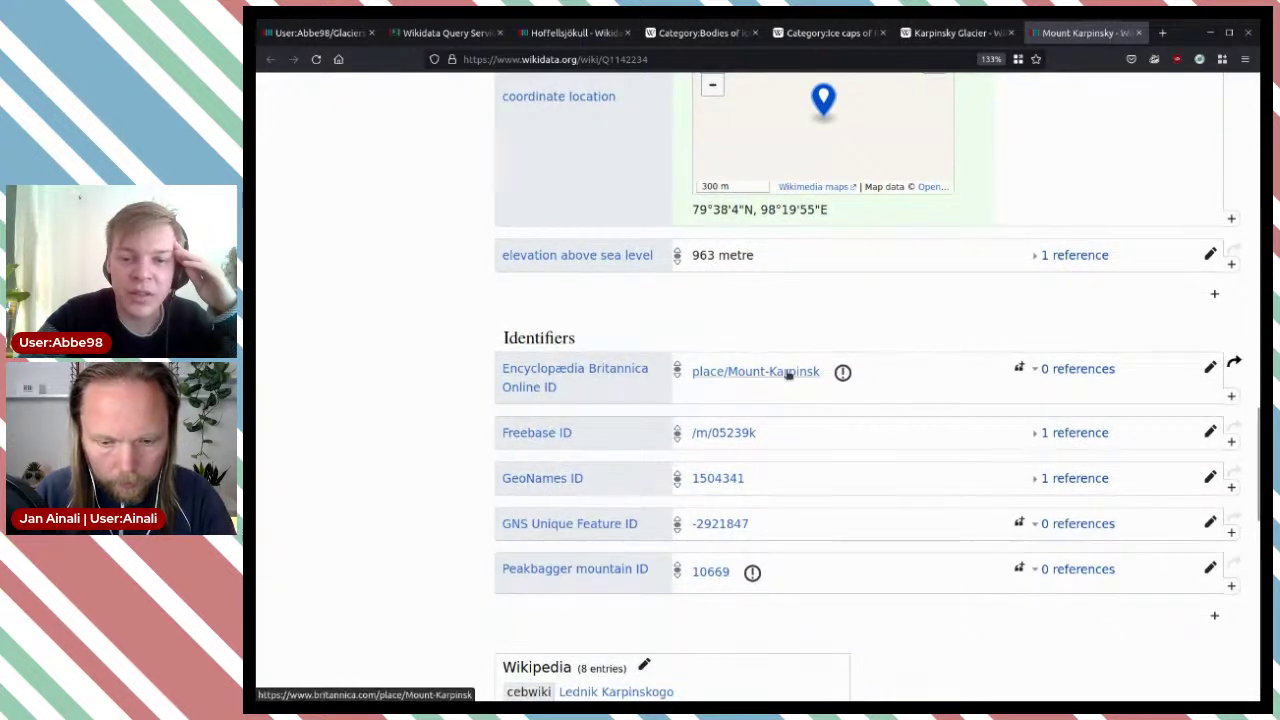
Step: Check the Encyclopædia Britannica page linked from the item, close it, and look at the Peakbagger mountain ID entry
middle_click(815, 377)
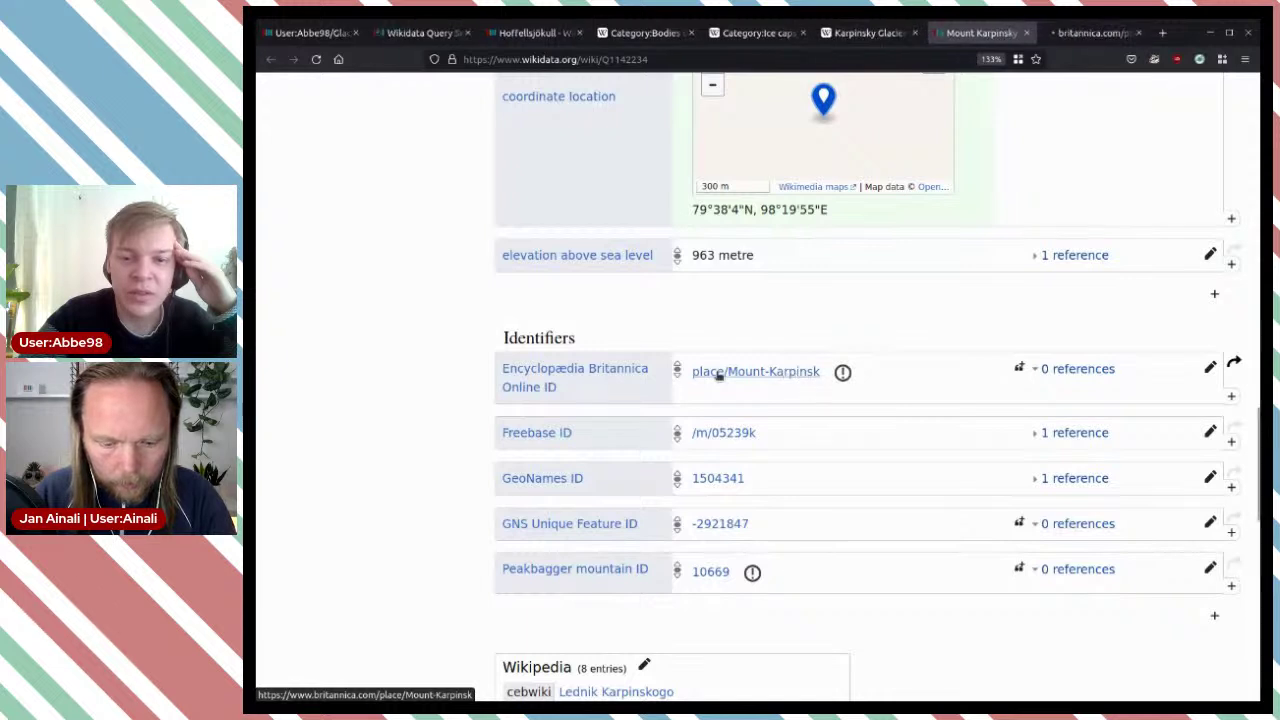
left_click(1100, 37)
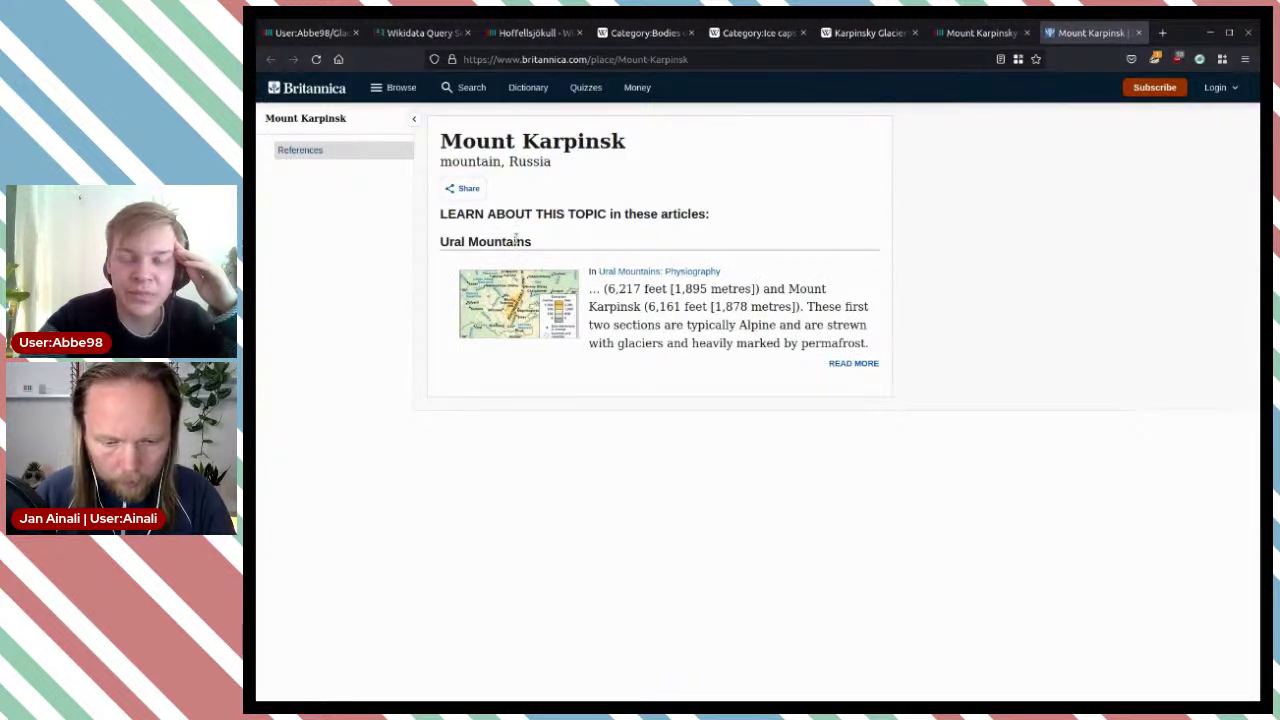
left_click(1138, 33)
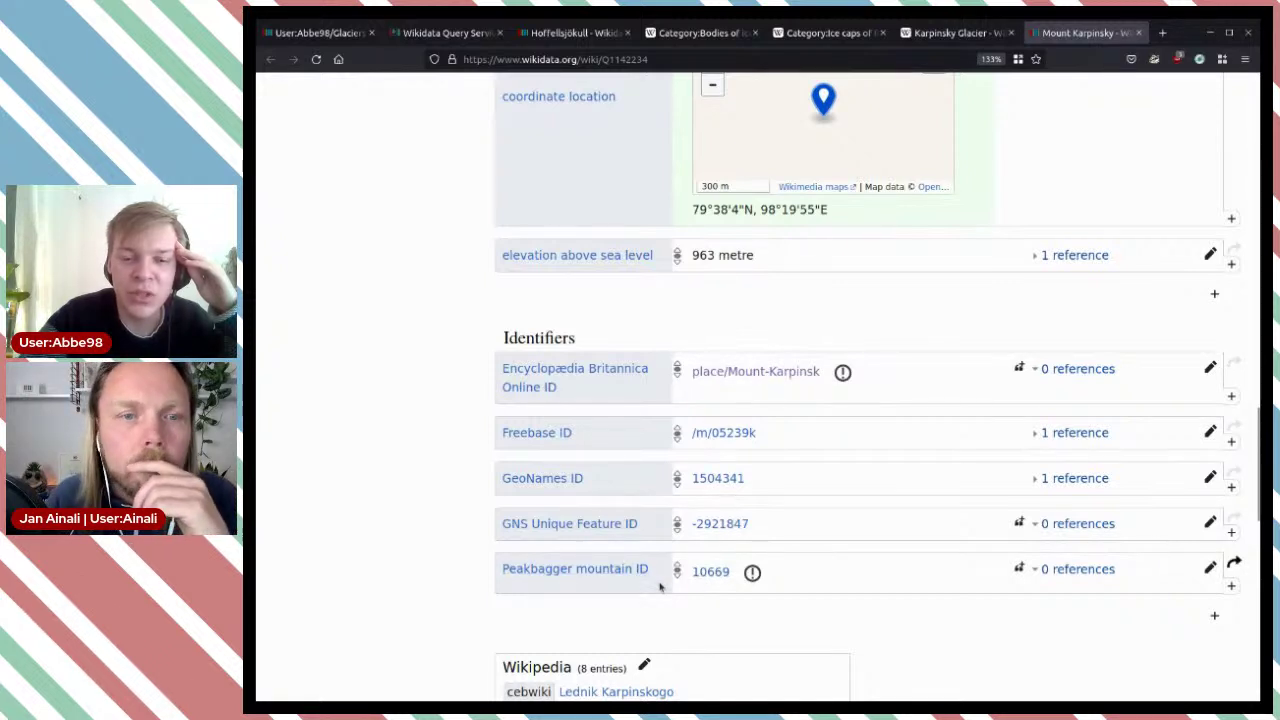
left_click_drag(658, 567, 502, 569)
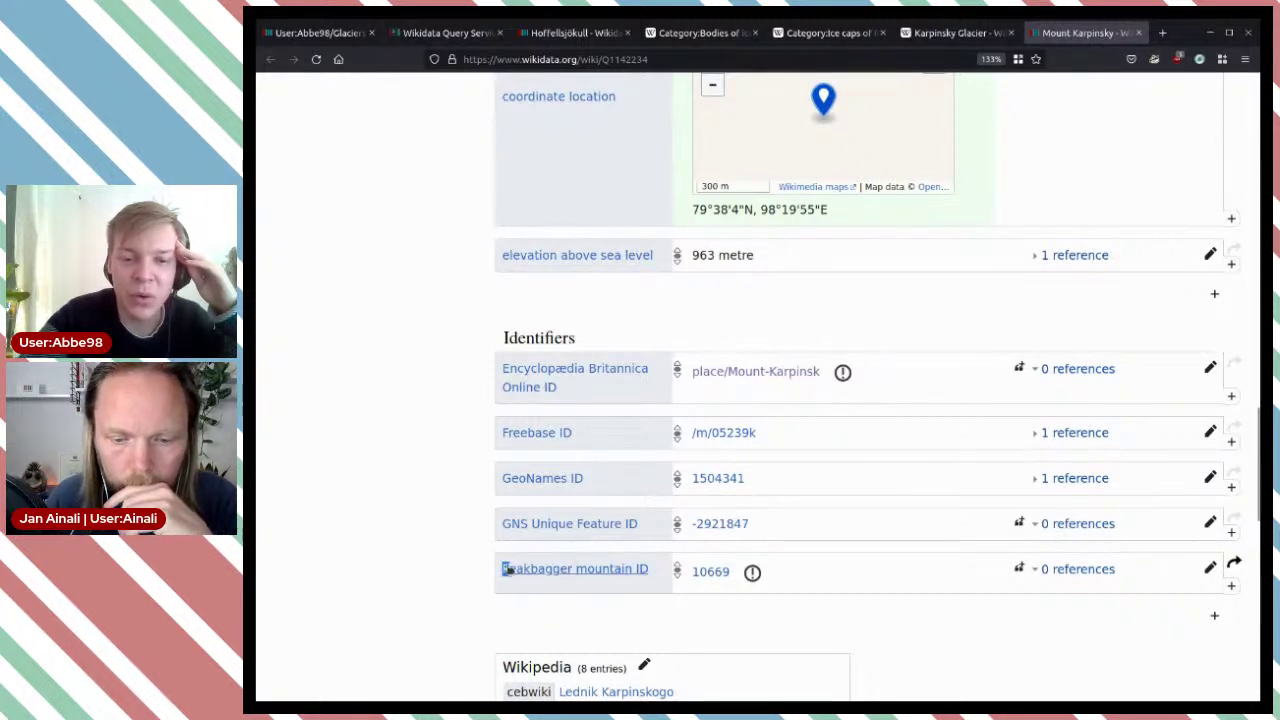
left_click(660, 593)
Step: Expand the references of the item's instance of statement
scroll(883, 364, "up", 10)
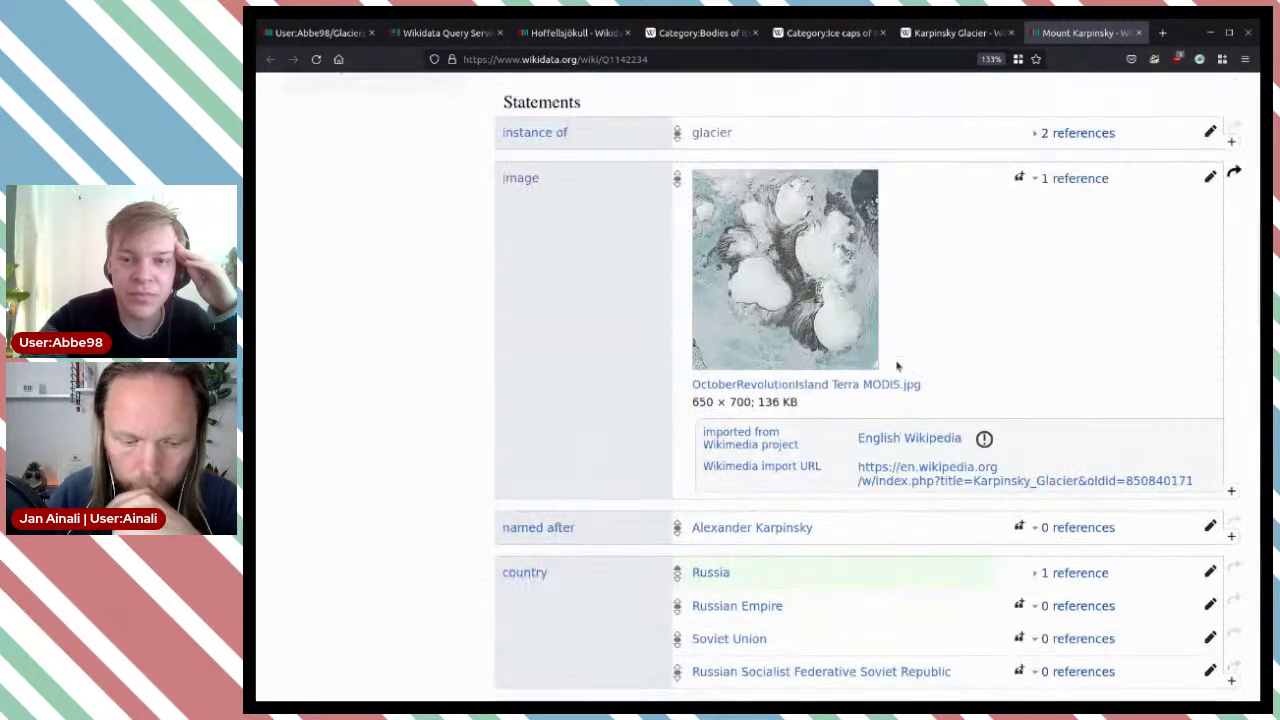
scroll(897, 366, "up", 1)
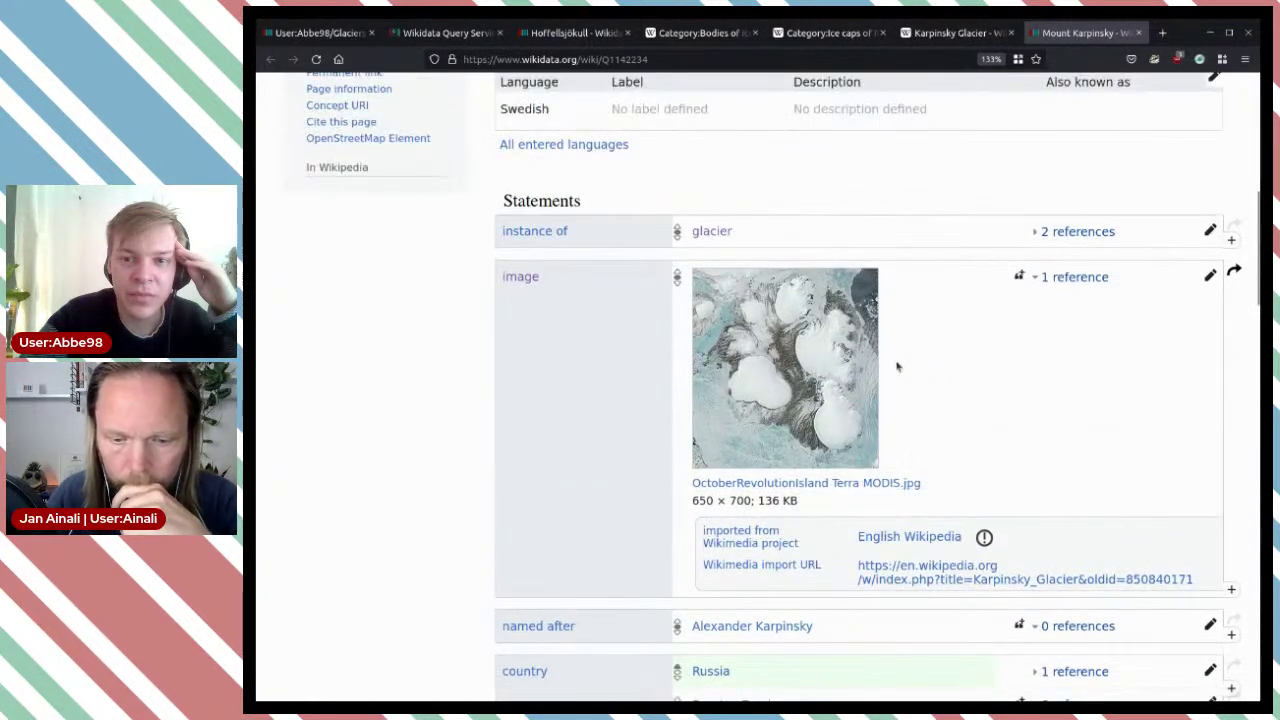
left_click(1082, 234)
Step: Open the Mount Karpinsky item's revision history and examine who added or changed its statements and identifiers
key("F5")
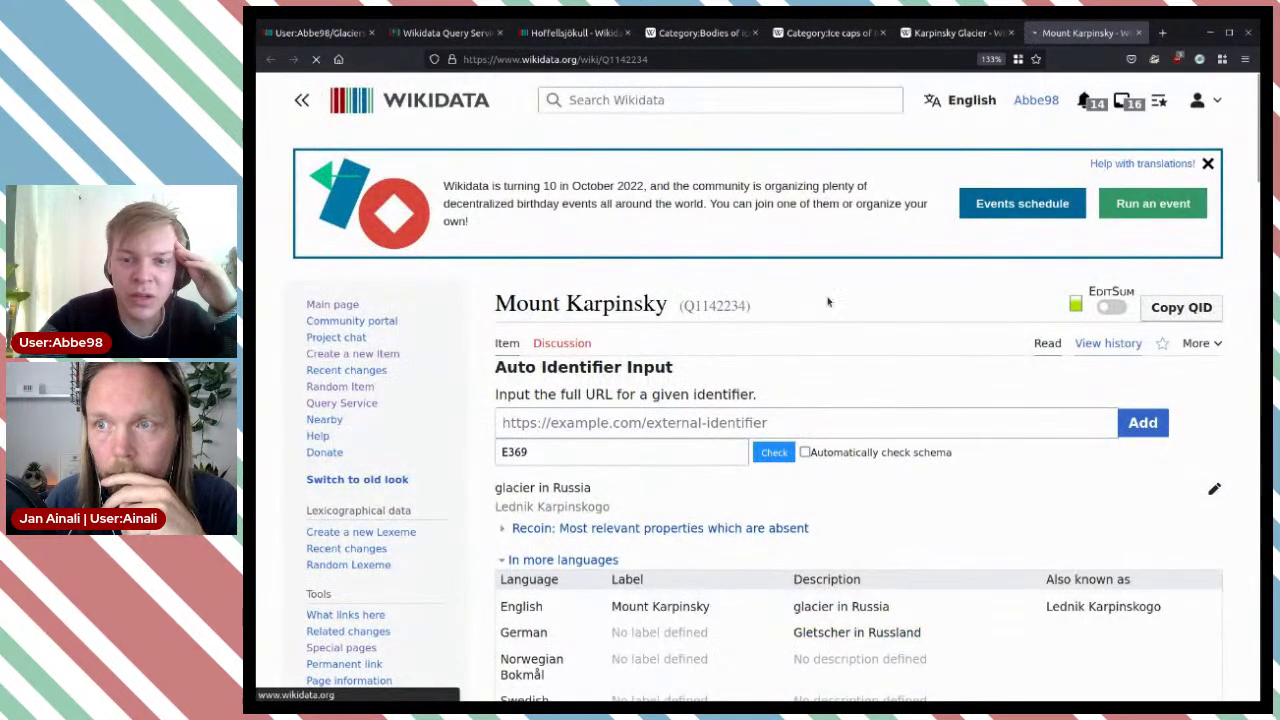
key("alt+shift+h")
scroll(922, 296, "down", 1)
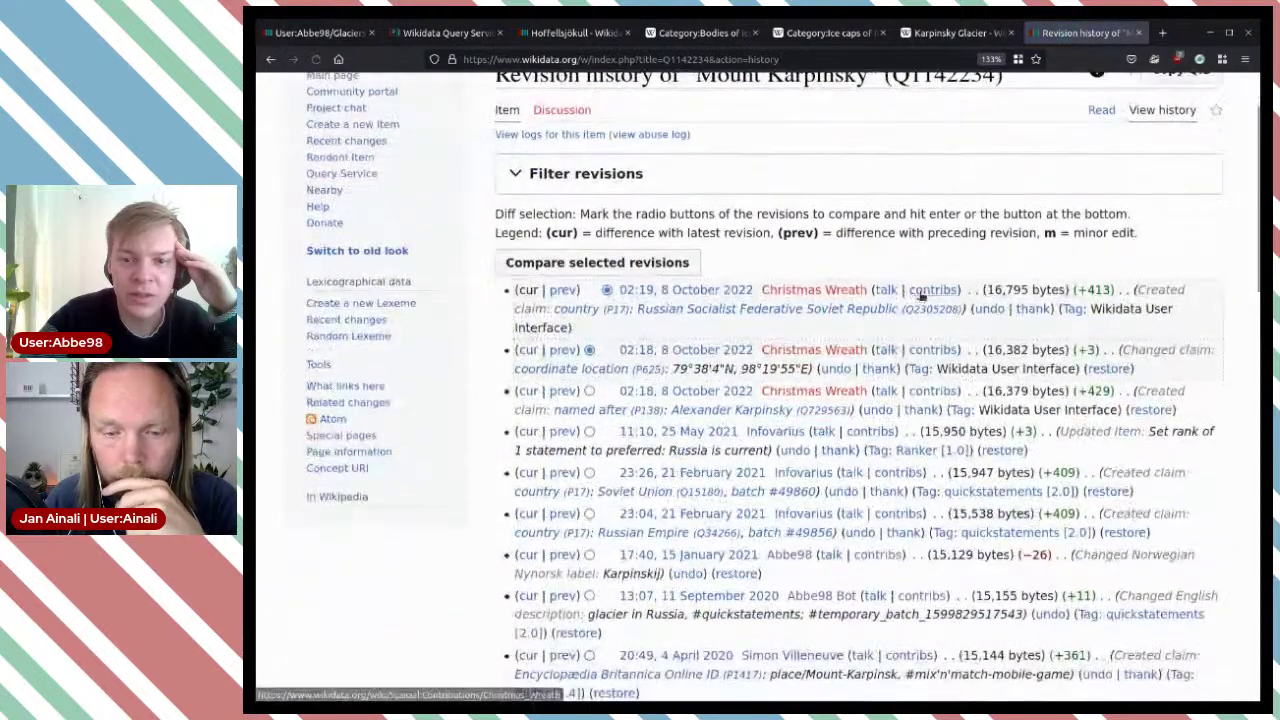
scroll(922, 296, "down", 3)
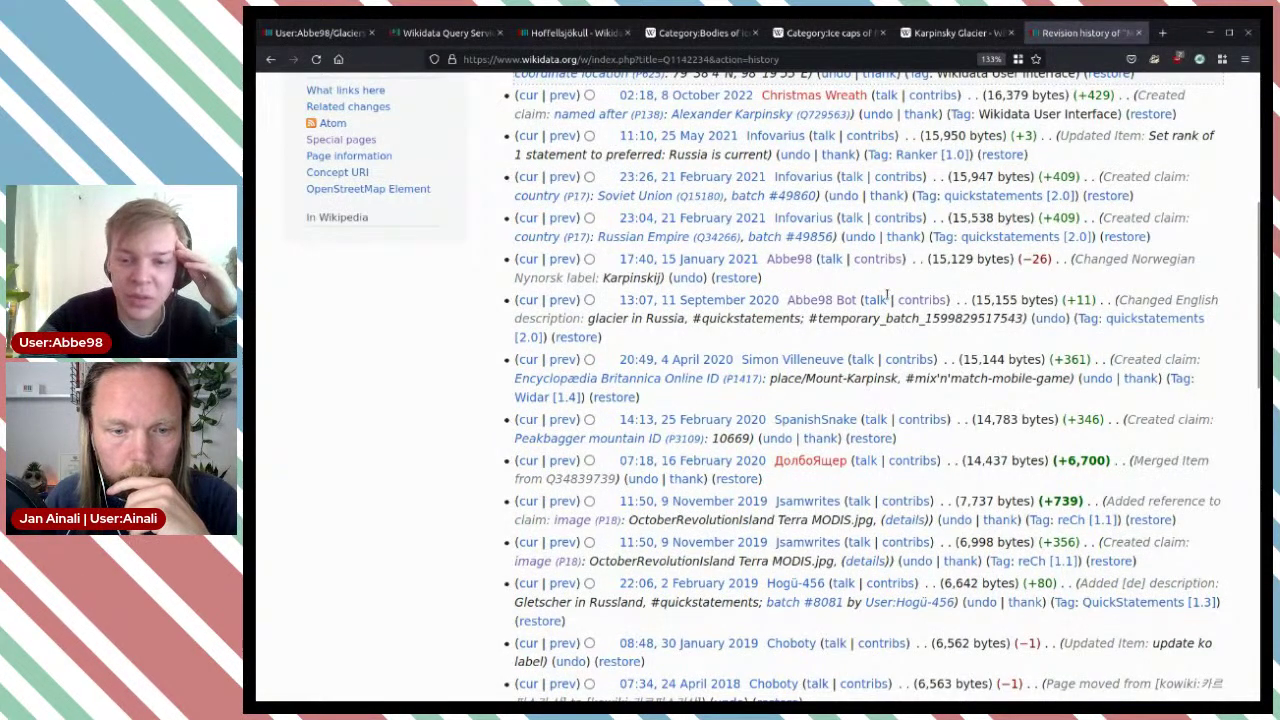
scroll(880, 293, "down", 2)
scroll(890, 290, "down", 3)
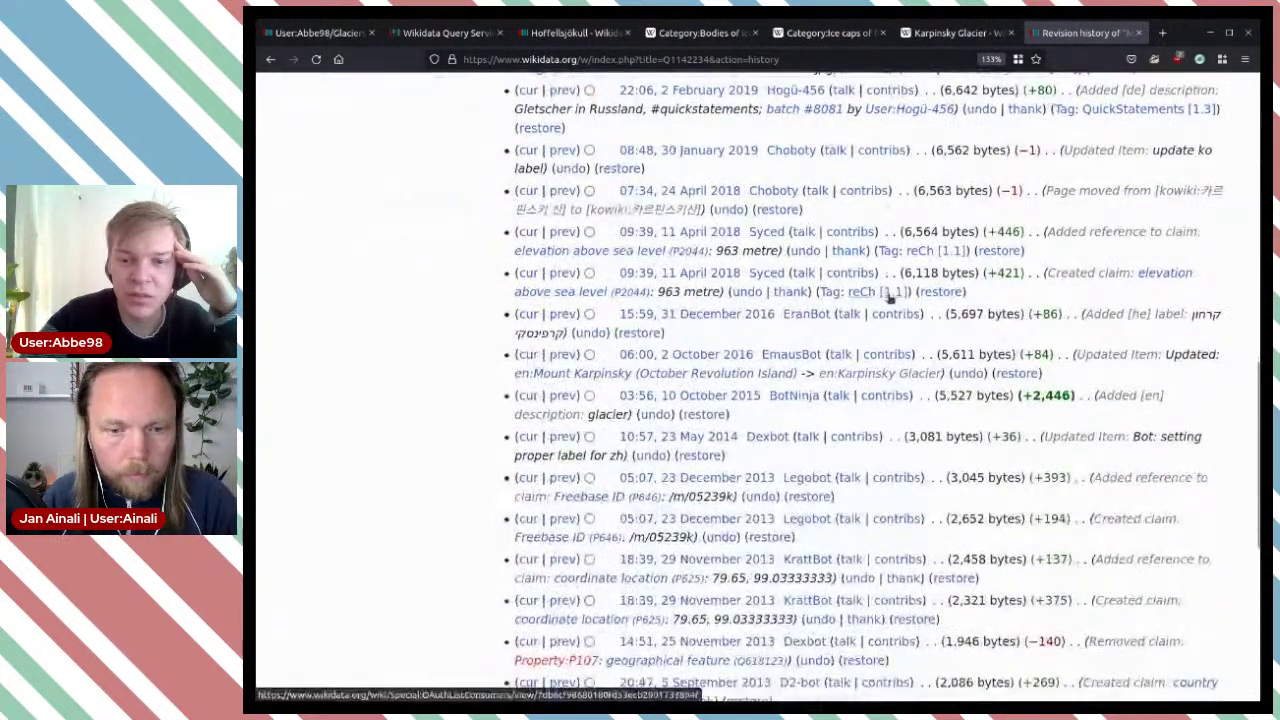
scroll(890, 290, "down", 1)
Step: Go back to the Mount Karpinsky item and review its identifiers and linked Wikipedia articles
key("alt+Left")
scroll(746, 296, "down", 10)
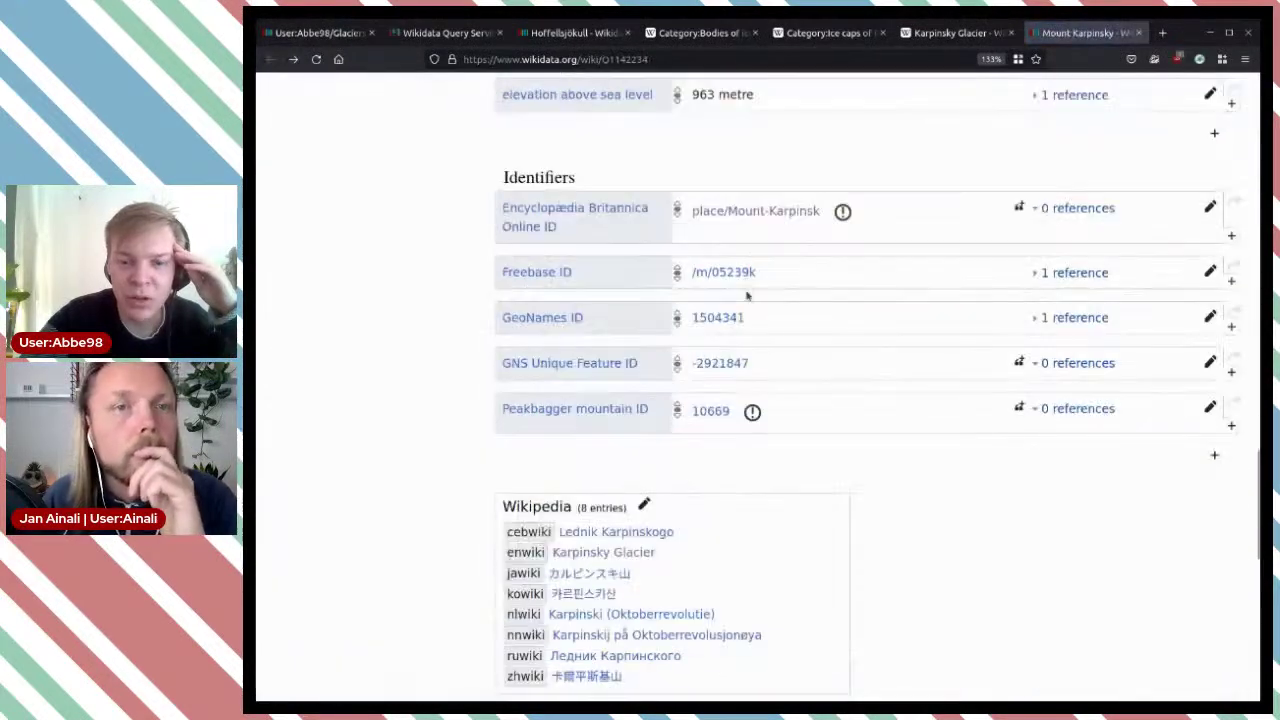
scroll(733, 427, "down", 2)
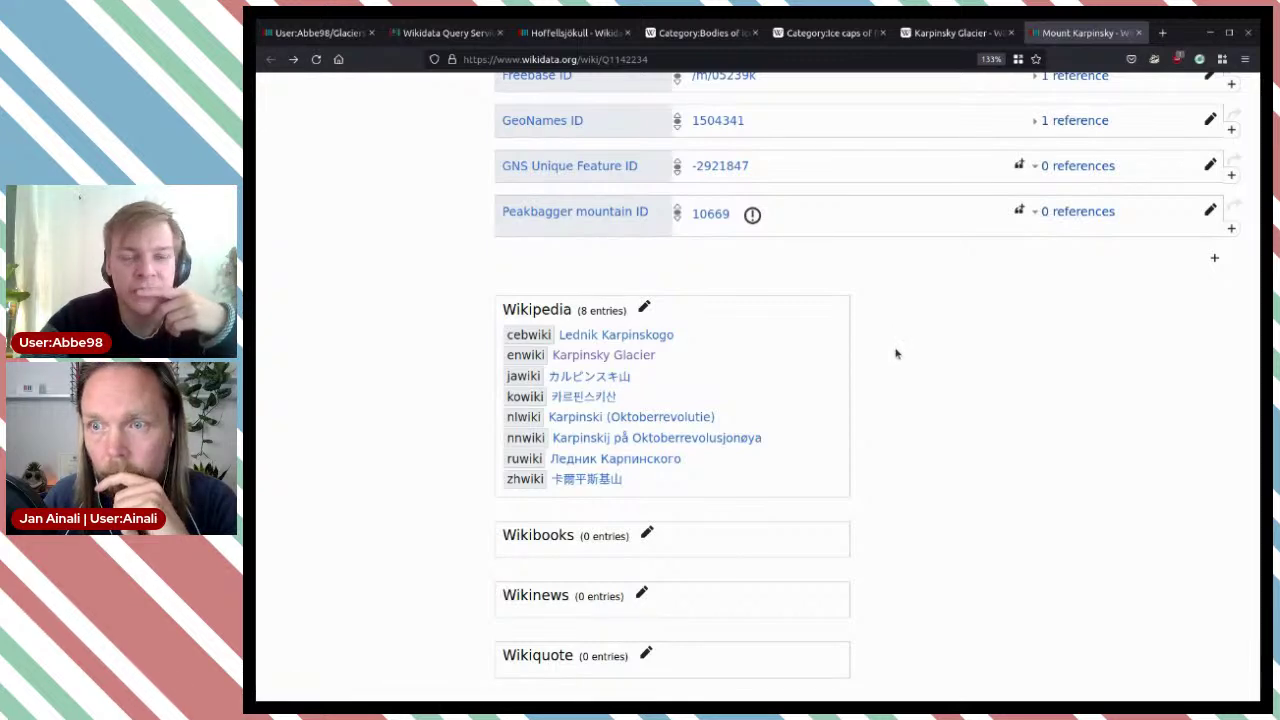
Step: Bookmark the Mount Karpinsky item page in the browser
scroll(908, 339, "up", 3)
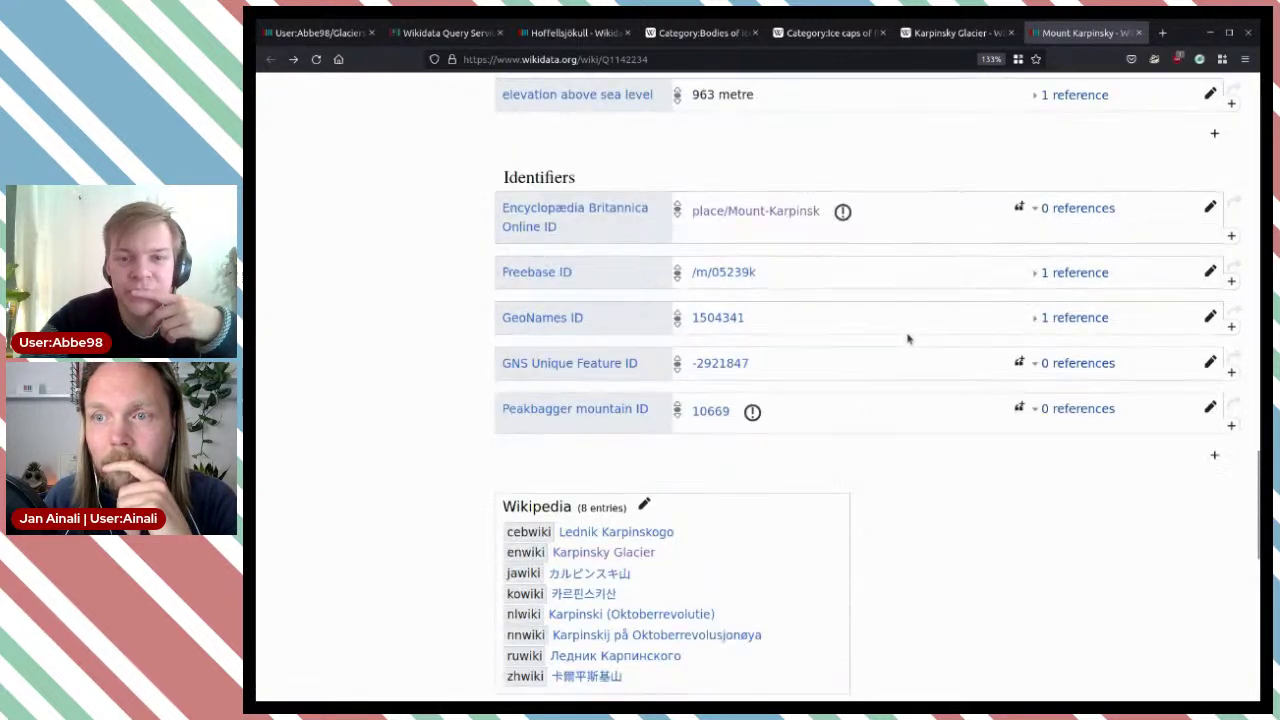
scroll(908, 339, "up", 10)
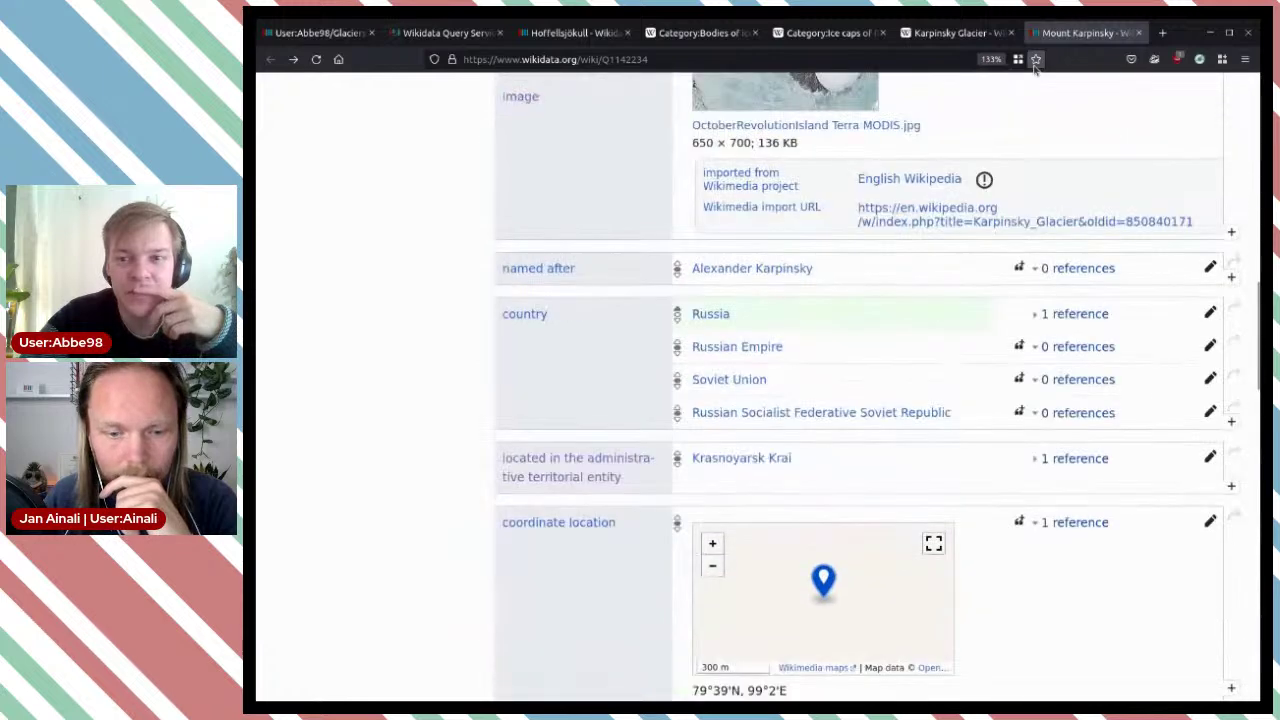
left_click(1036, 59)
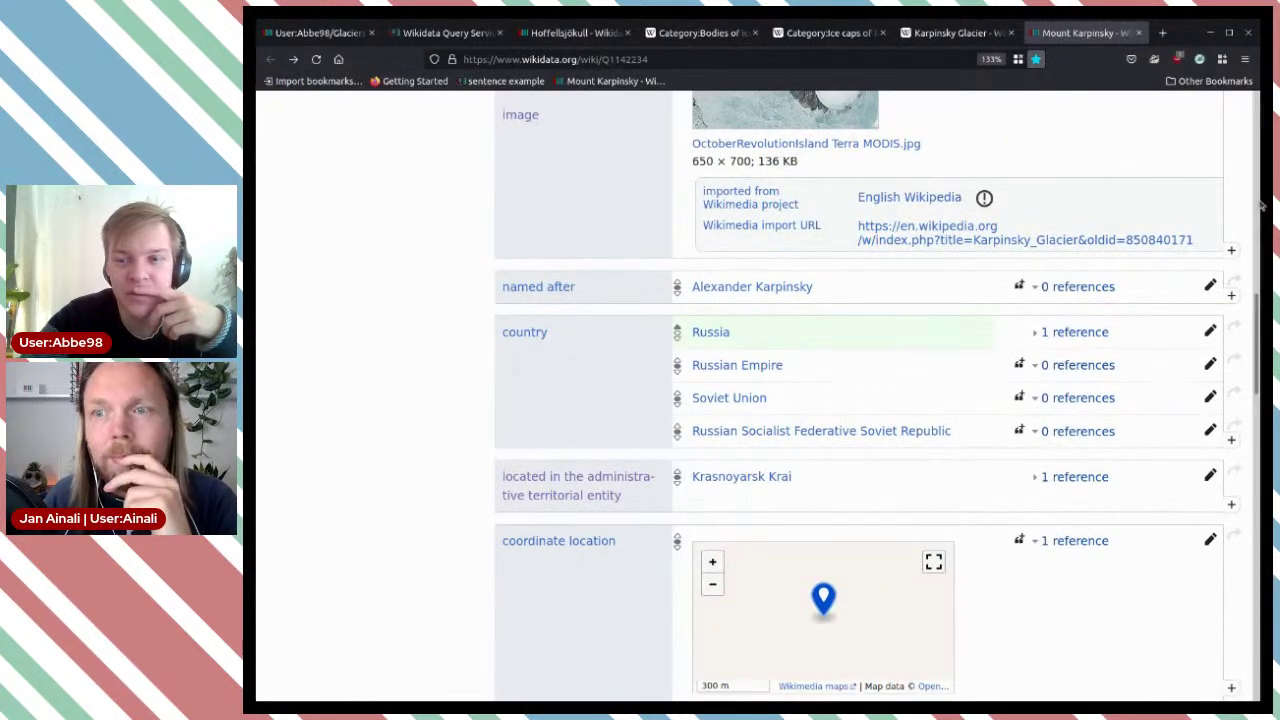
scroll(1205, 201, "up", 5)
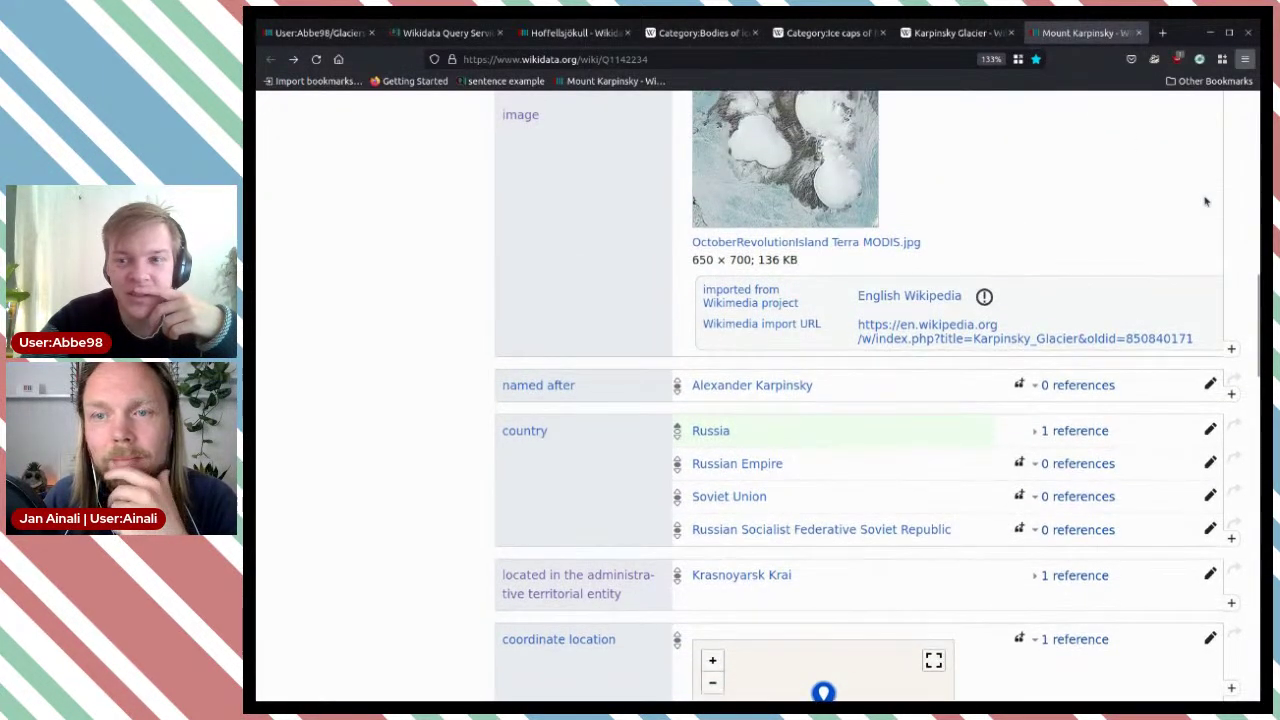
Step: Compare the item's English label and description with its instance of references, image and country statements
scroll(1205, 201, "up", 7)
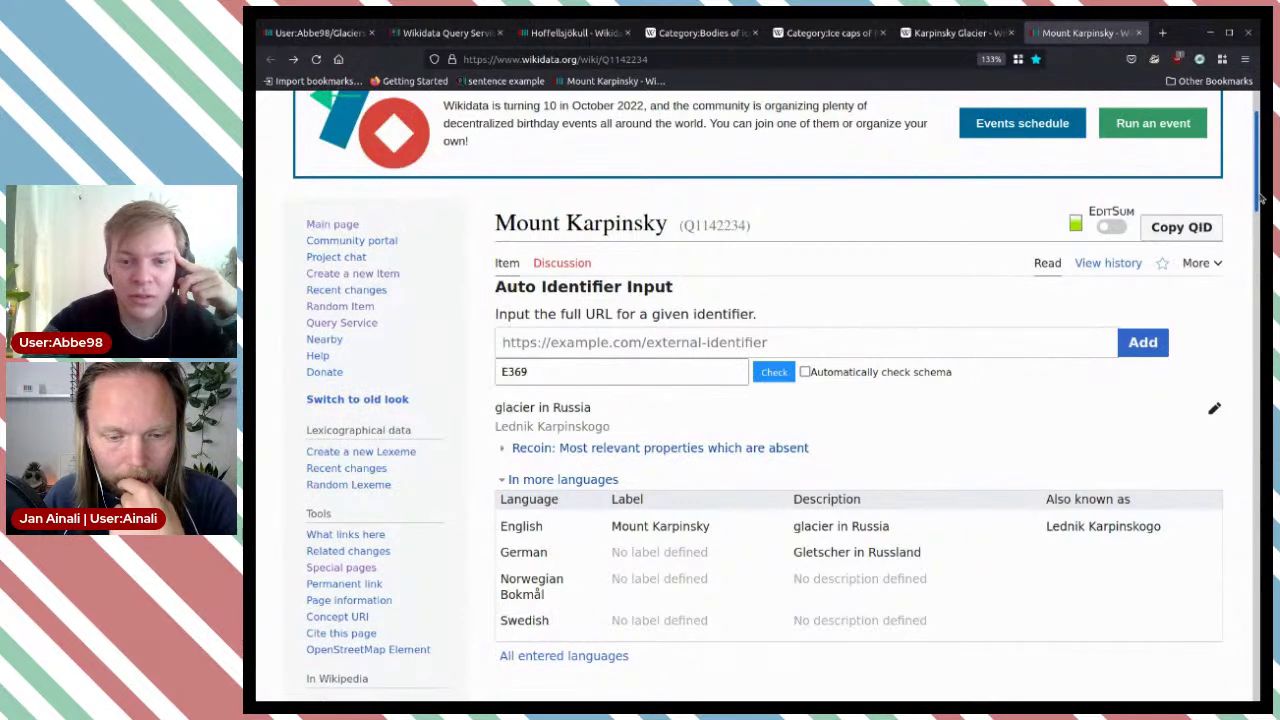
scroll(1103, 225, "down", 6)
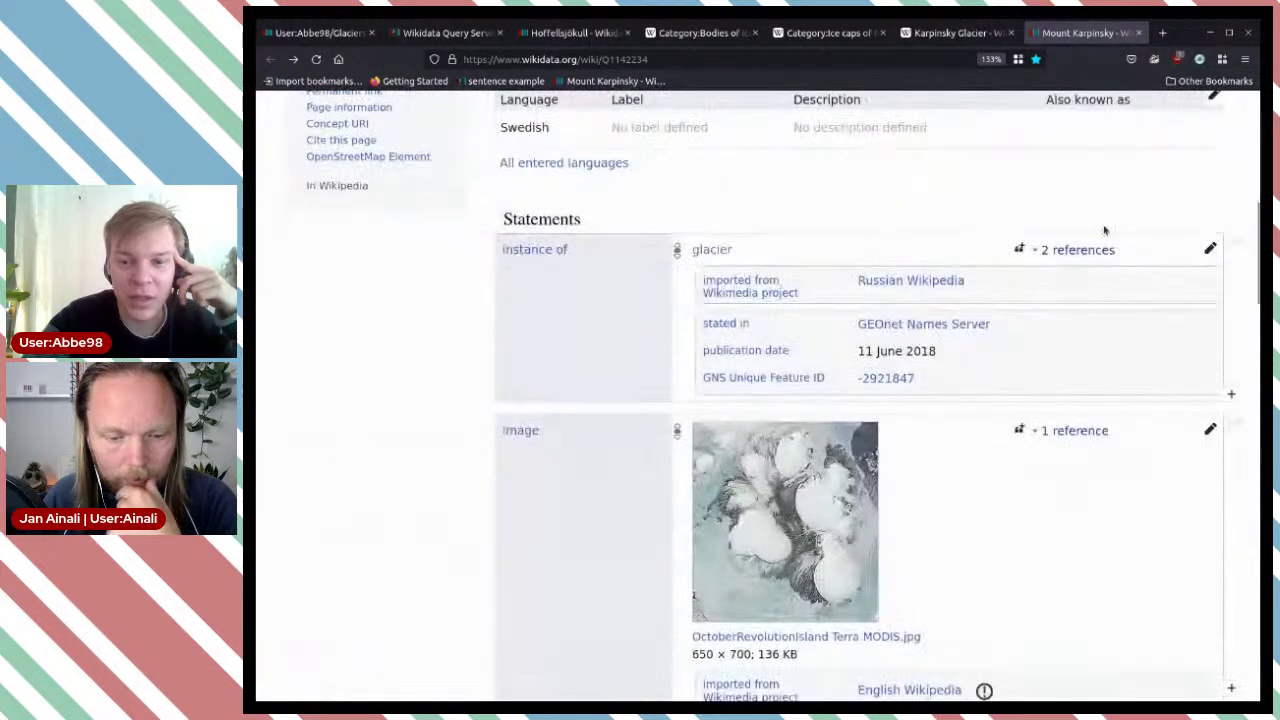
scroll(753, 199, "up", 1)
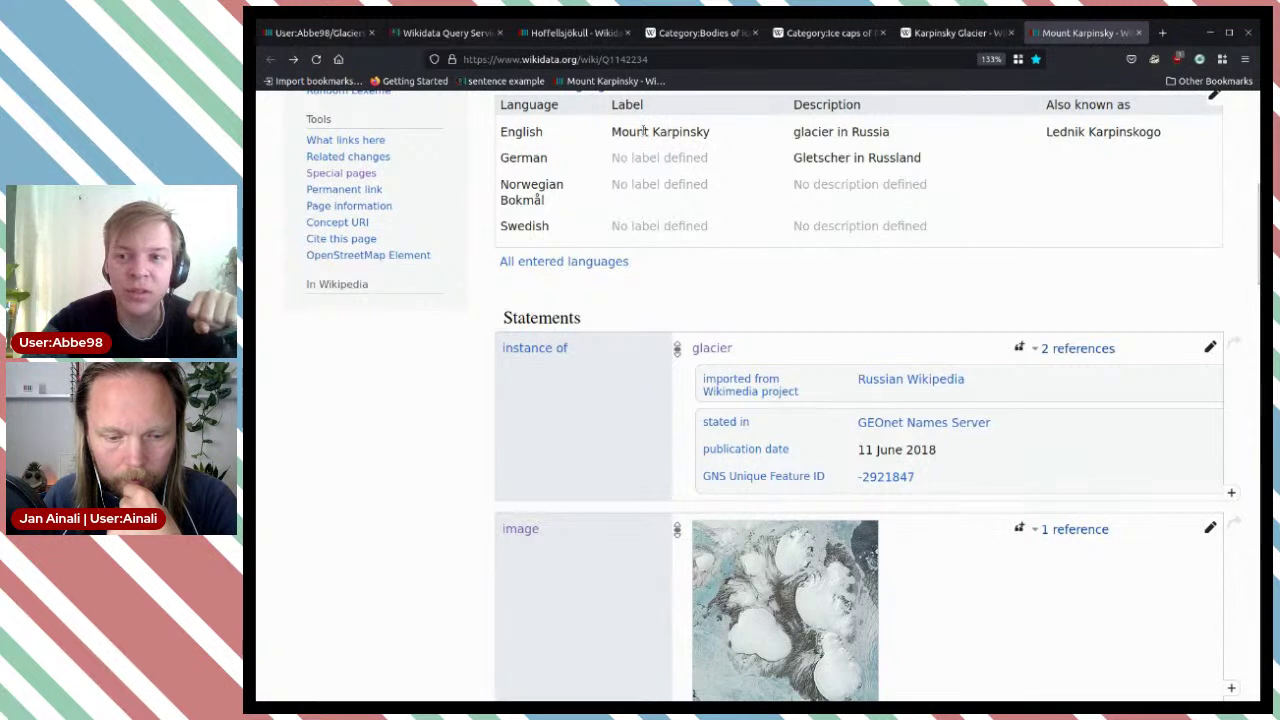
mouse_move(710, 131)
left_mouse_down()
mouse_move(611, 131)
mouse_move(720, 134)
left_mouse_up()
left_click(609, 133)
left_click(741, 157)
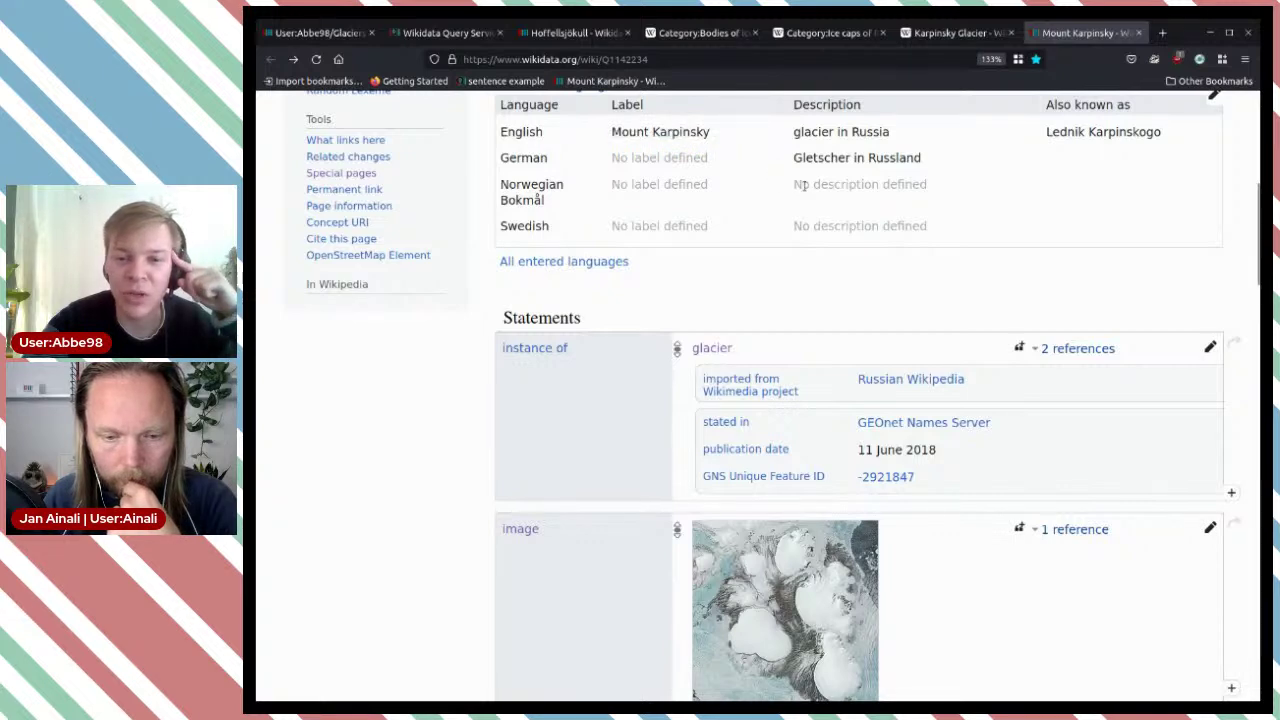
scroll(803, 186, "down", 5)
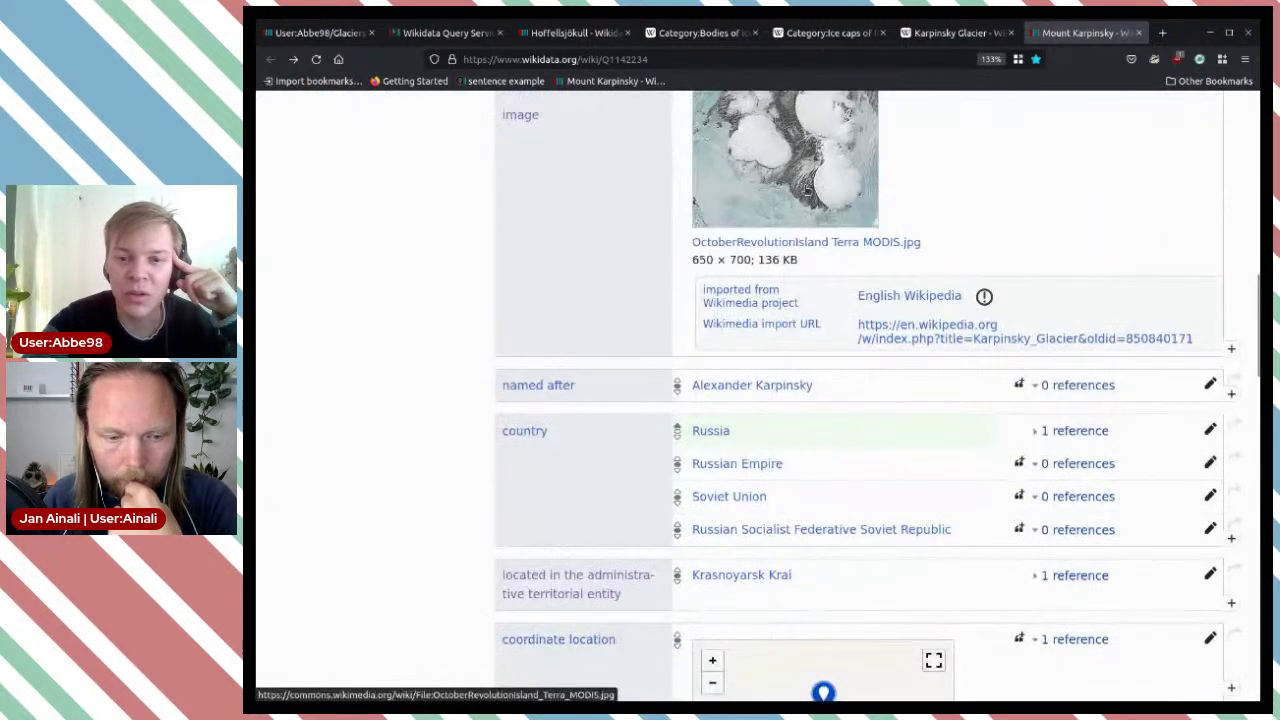
Step: Check the references on the Mount Karpinsky item's two coordinate location statements and its image, and close the item page
scroll(806, 188, "down", 2)
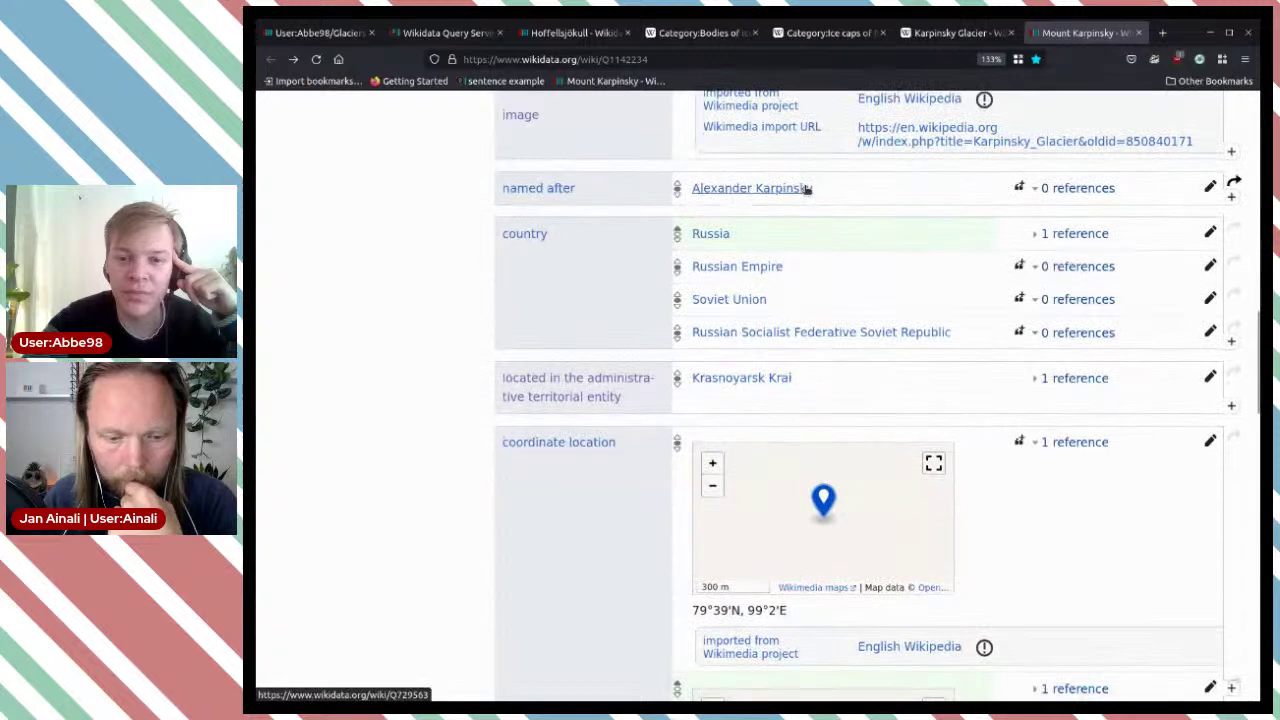
scroll(806, 188, "down", 5)
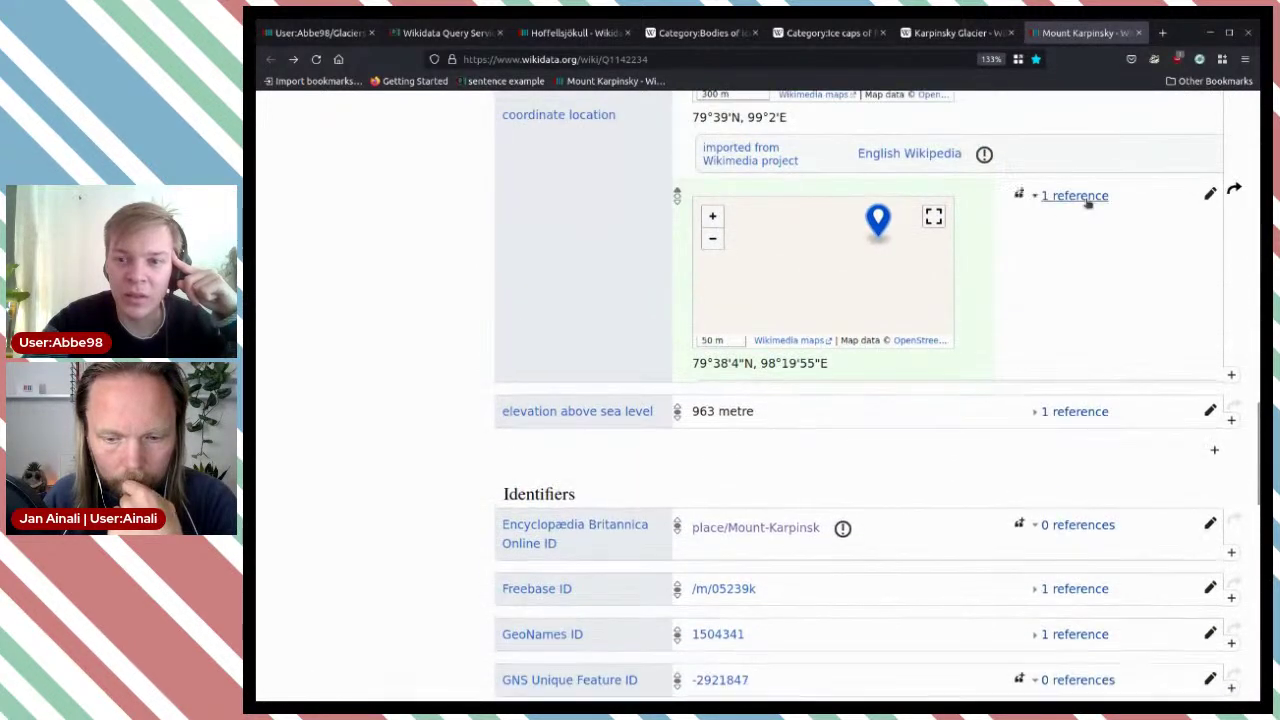
left_click(1080, 196)
scroll(1136, 216, "up", 3)
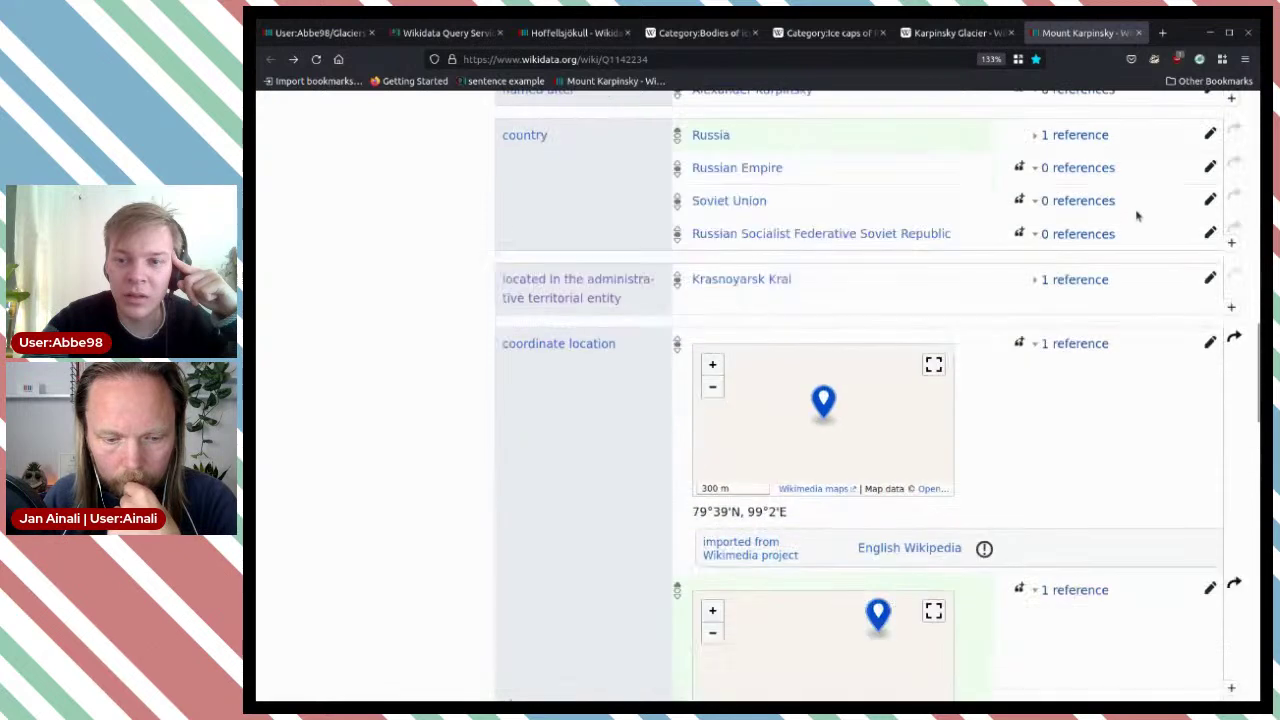
left_click(1092, 343)
scroll(1021, 287, "up", 3)
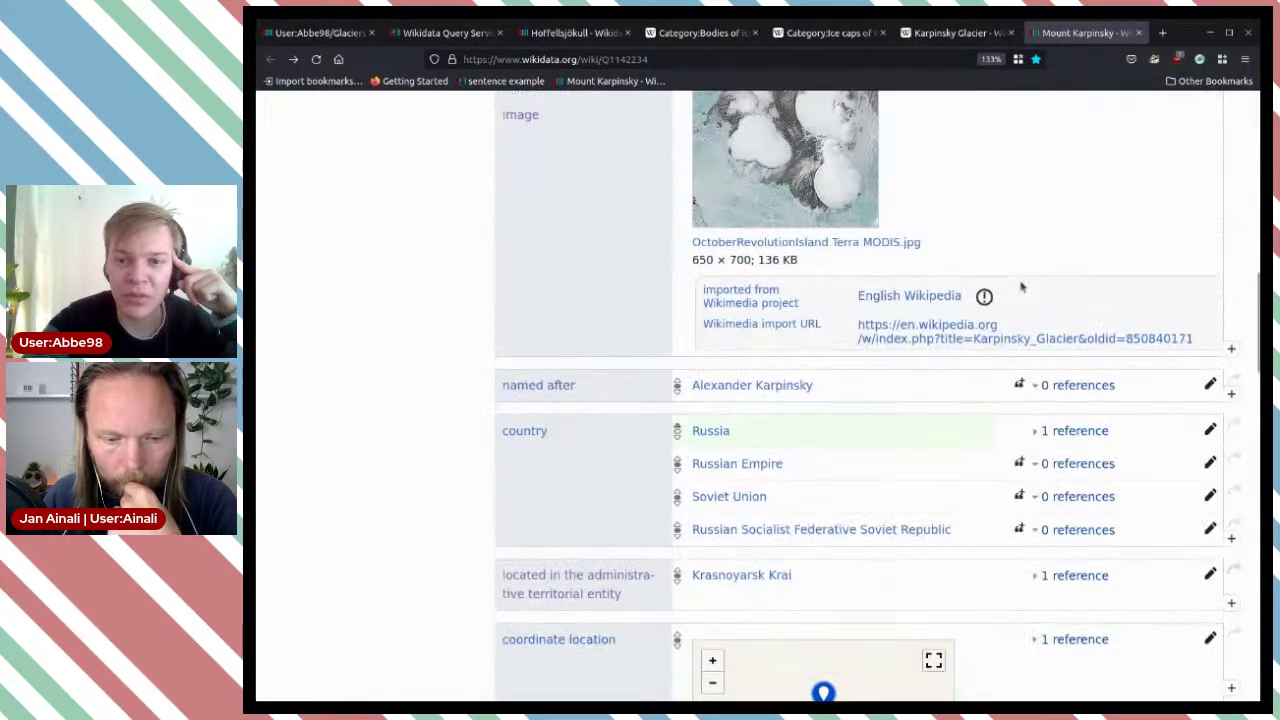
scroll(1021, 287, "up", 1)
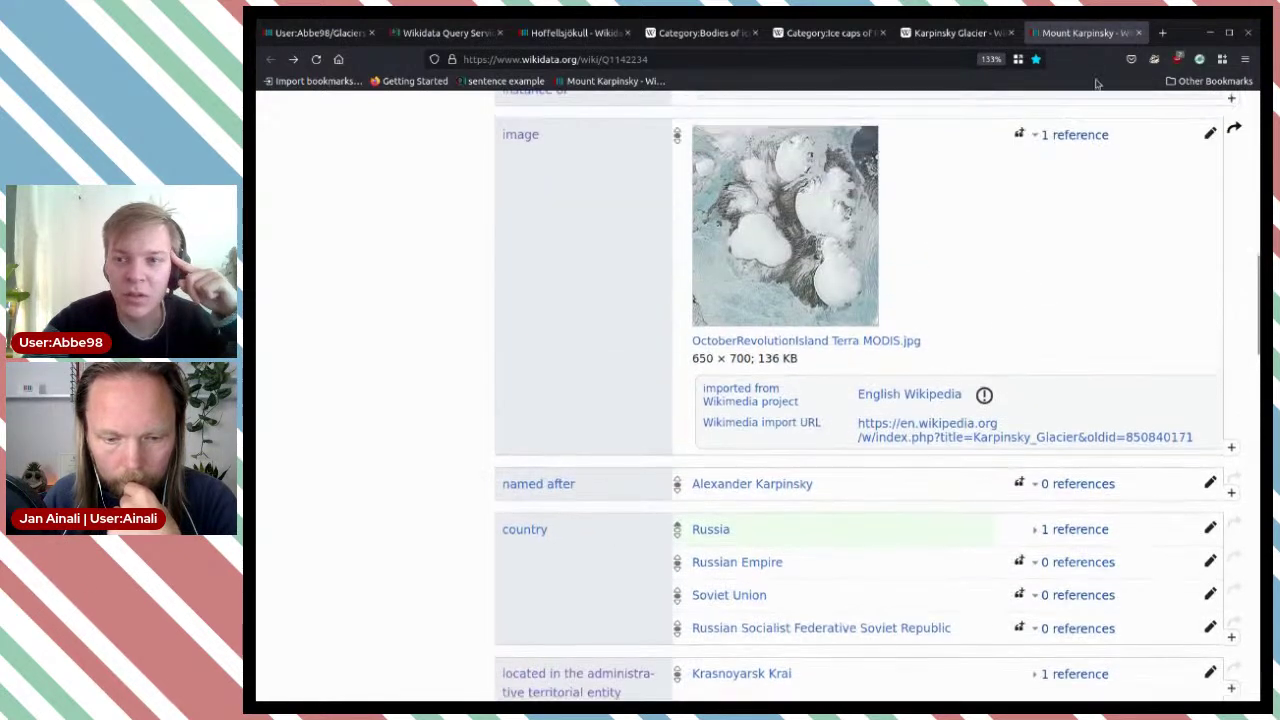
left_click(1138, 33)
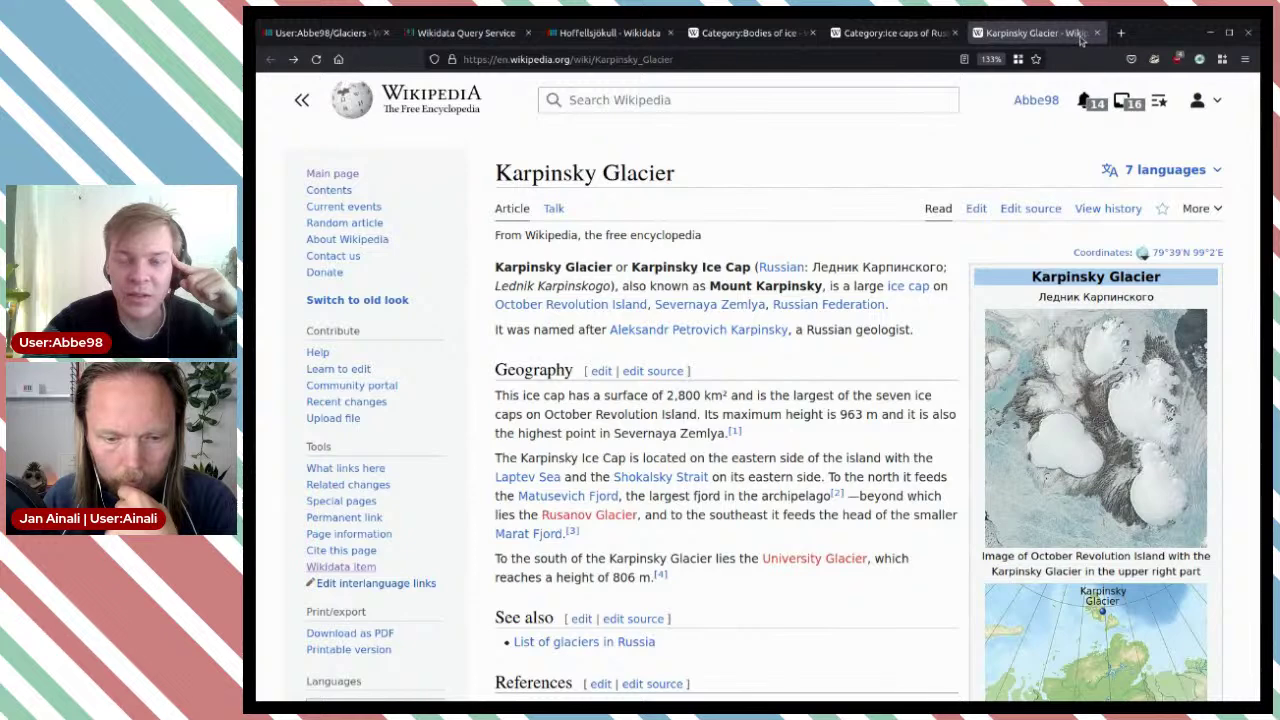
Step: Read the Karpinsky Glacier article's introduction, focusing on the alternative name Mount Karpinsky, and close the article
left_click_drag(710, 284, 826, 285)
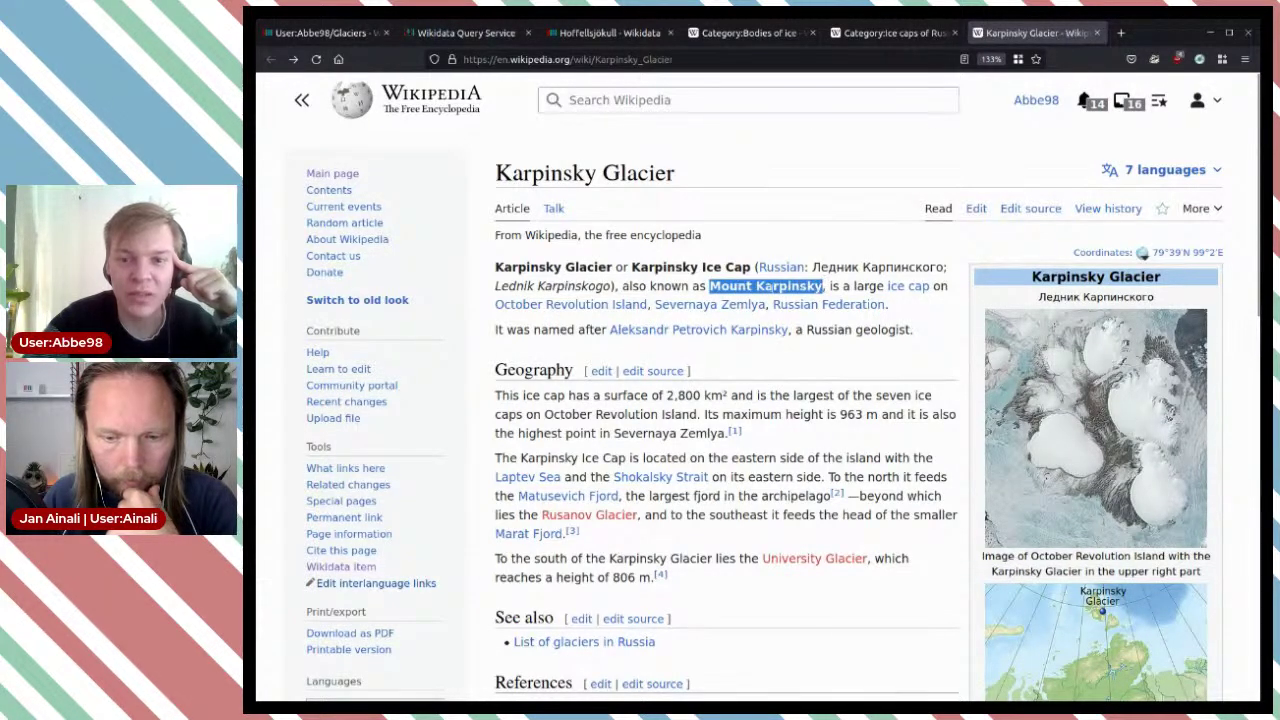
left_click(806, 286)
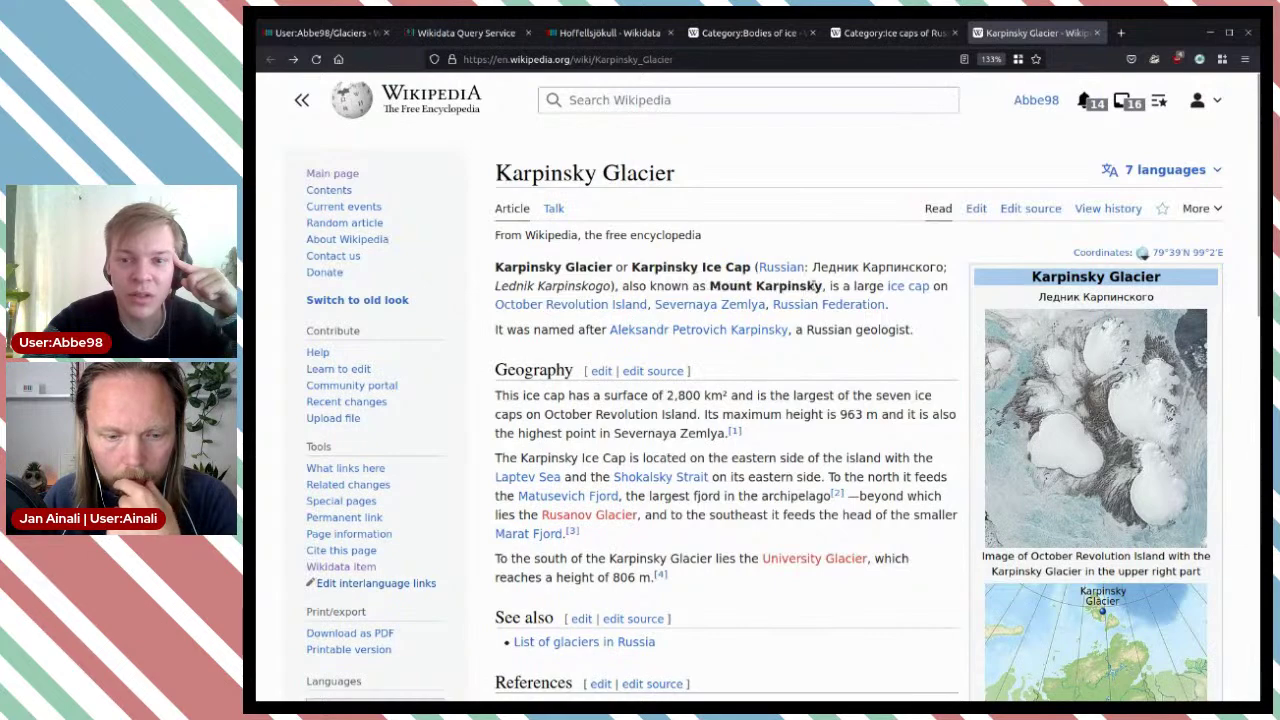
double_click(810, 286)
left_click(763, 285)
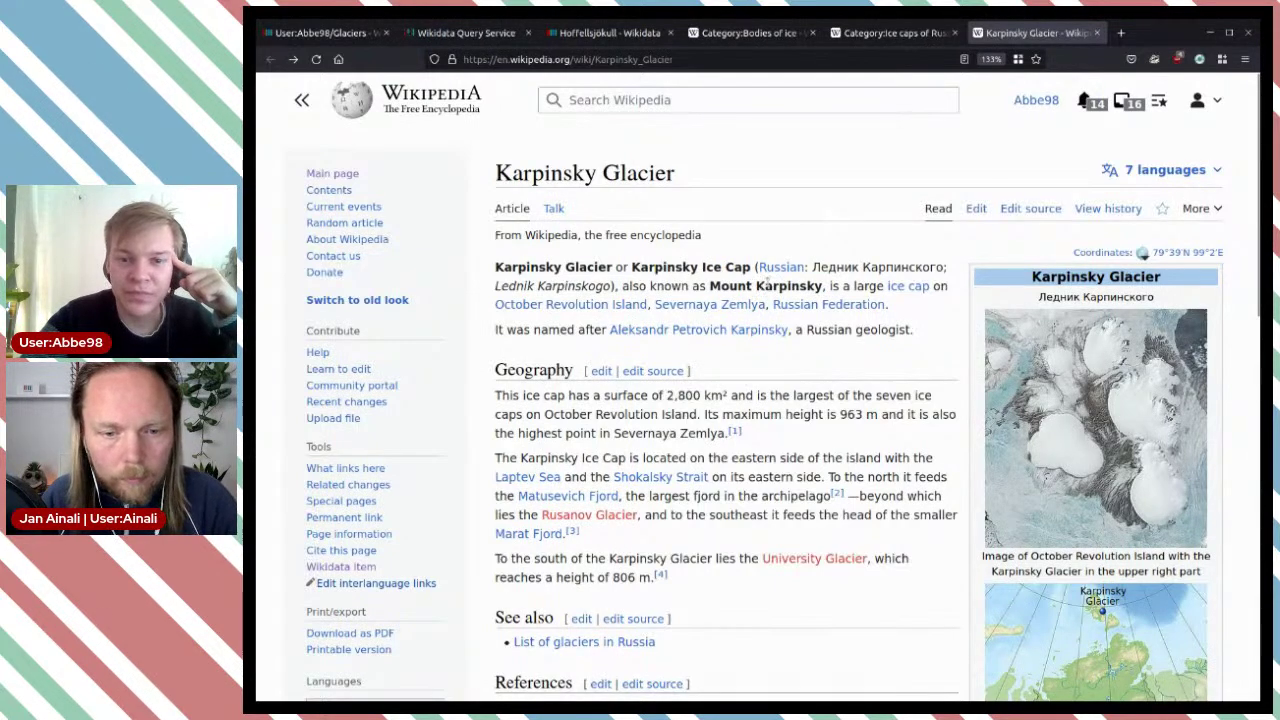
scroll(775, 281, "down", 2)
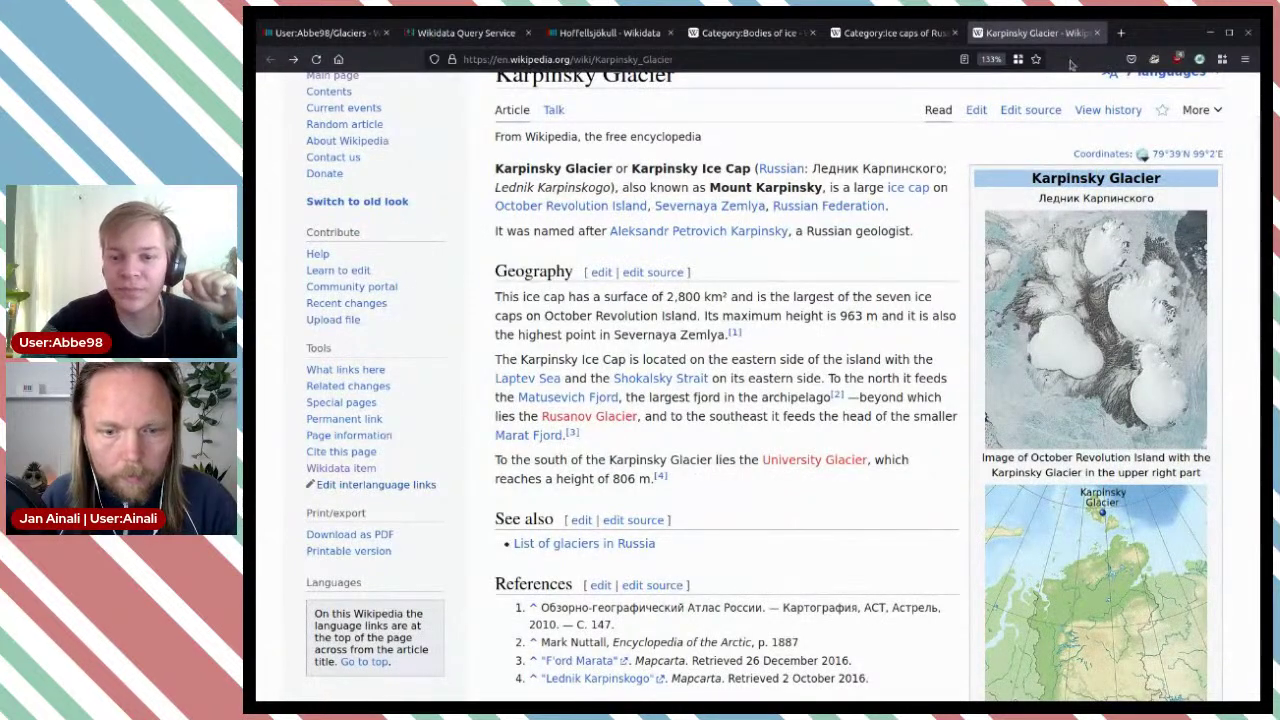
left_click(1095, 34)
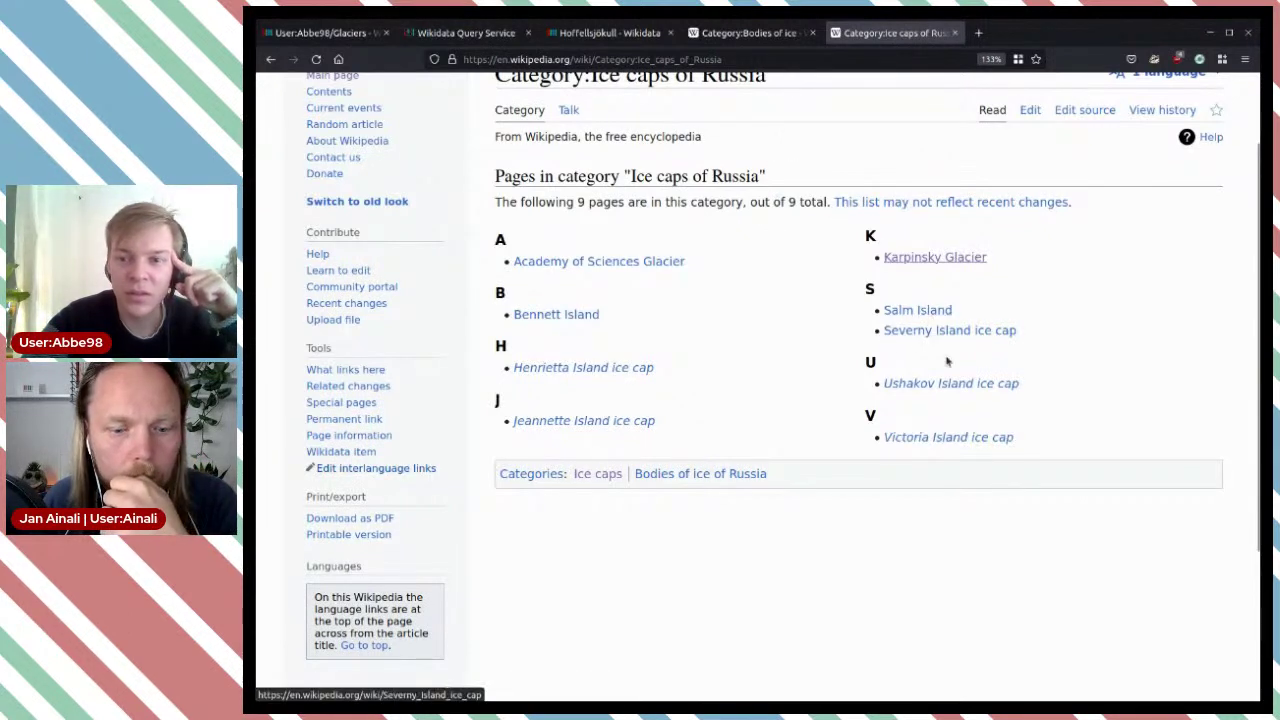
Step: Open the Salm Island article from the Ice caps of Russia category and read how its introduction defines the subject
middle_click(943, 316)
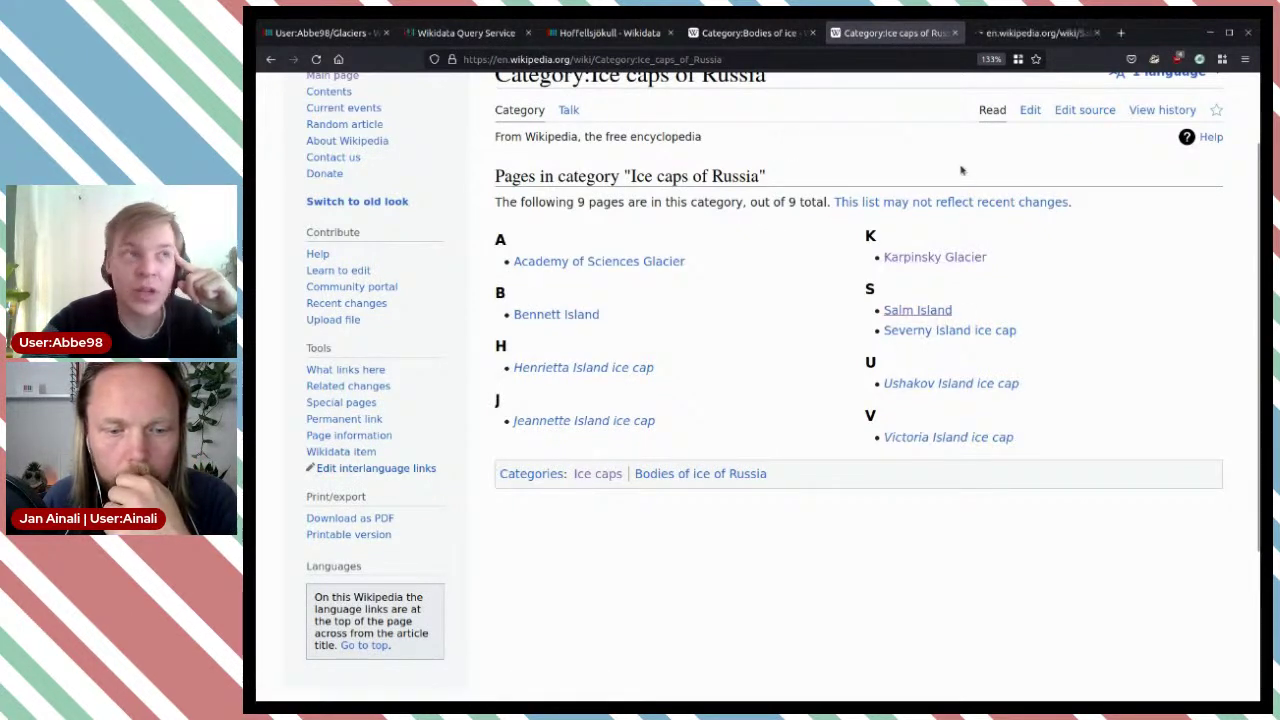
left_click(995, 33)
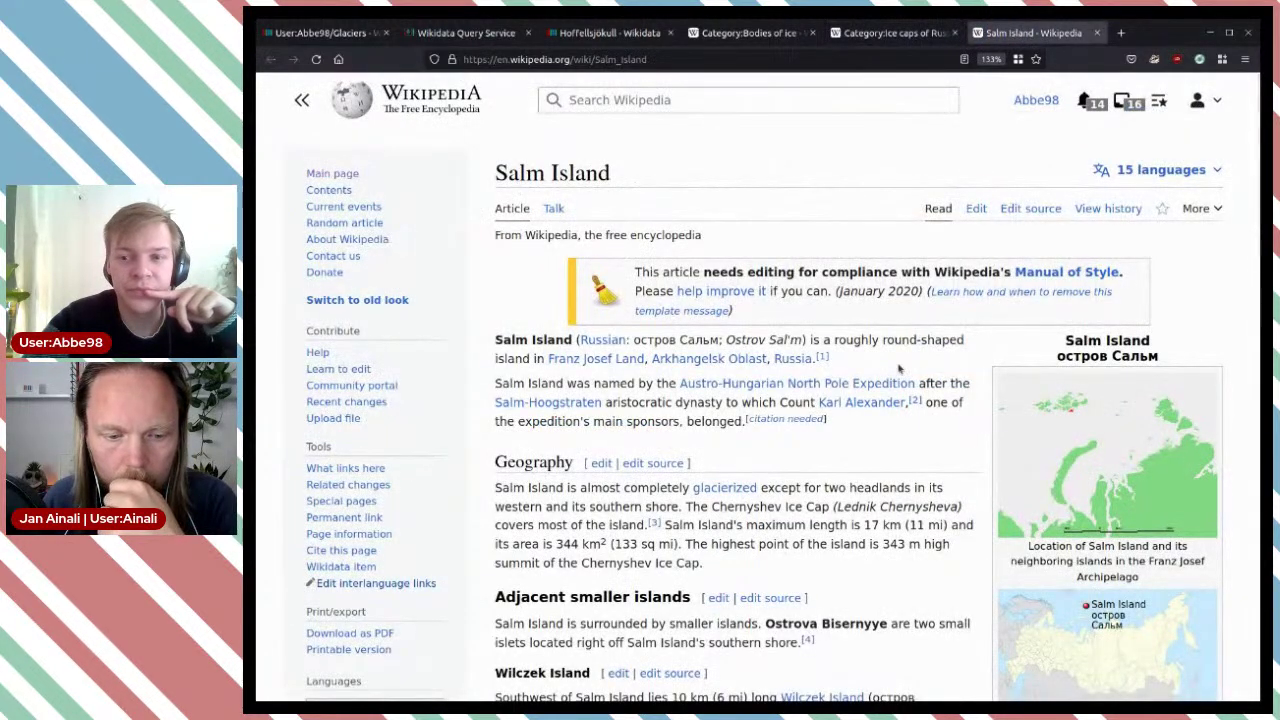
scroll(898, 369, "down", 2)
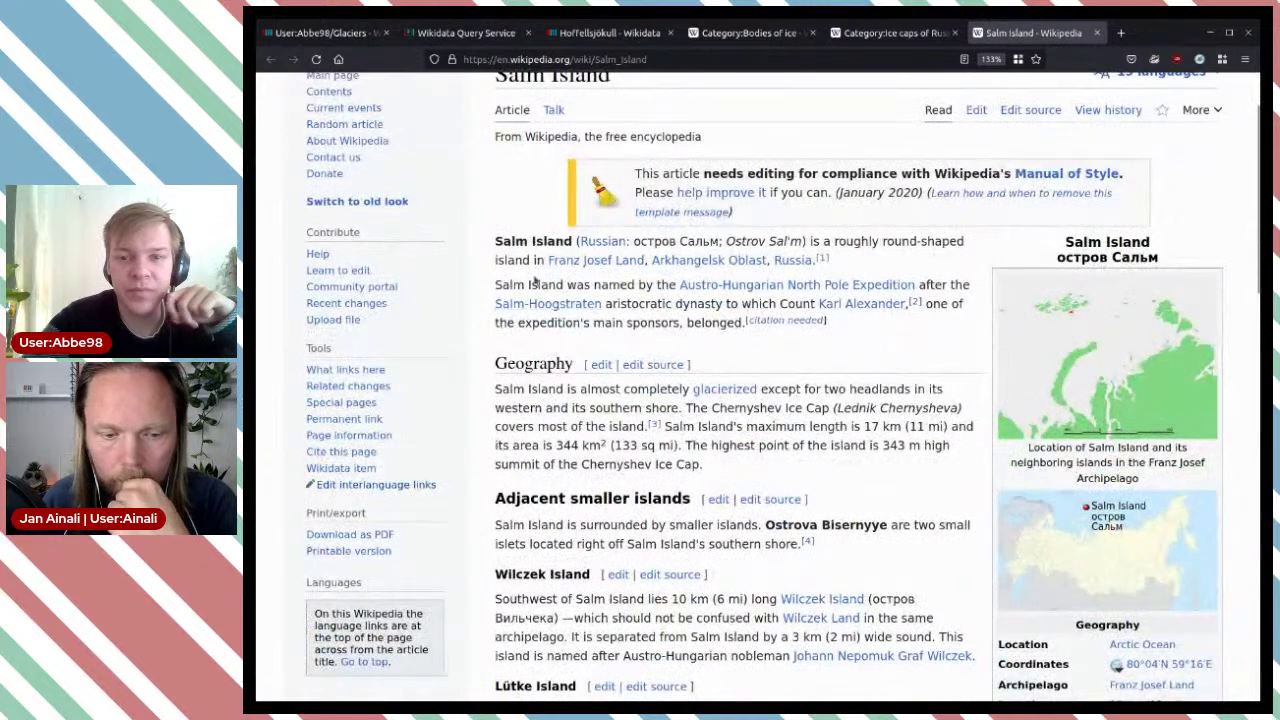
left_click_drag(834, 242, 912, 248)
left_click(938, 257)
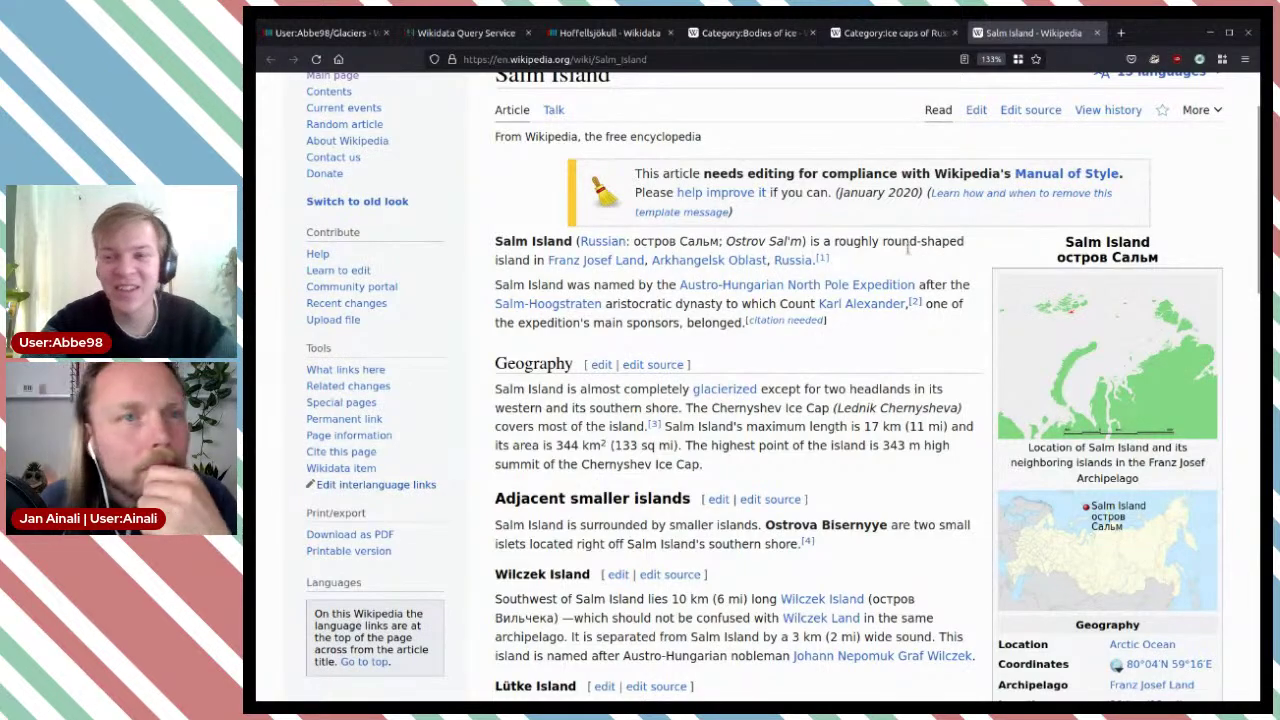
Step: Skim the Salm Island article and view its infobox location map enlarged, closing the image viewer when done
scroll(907, 248, "down", 6)
scroll(1075, 208, "up", 4)
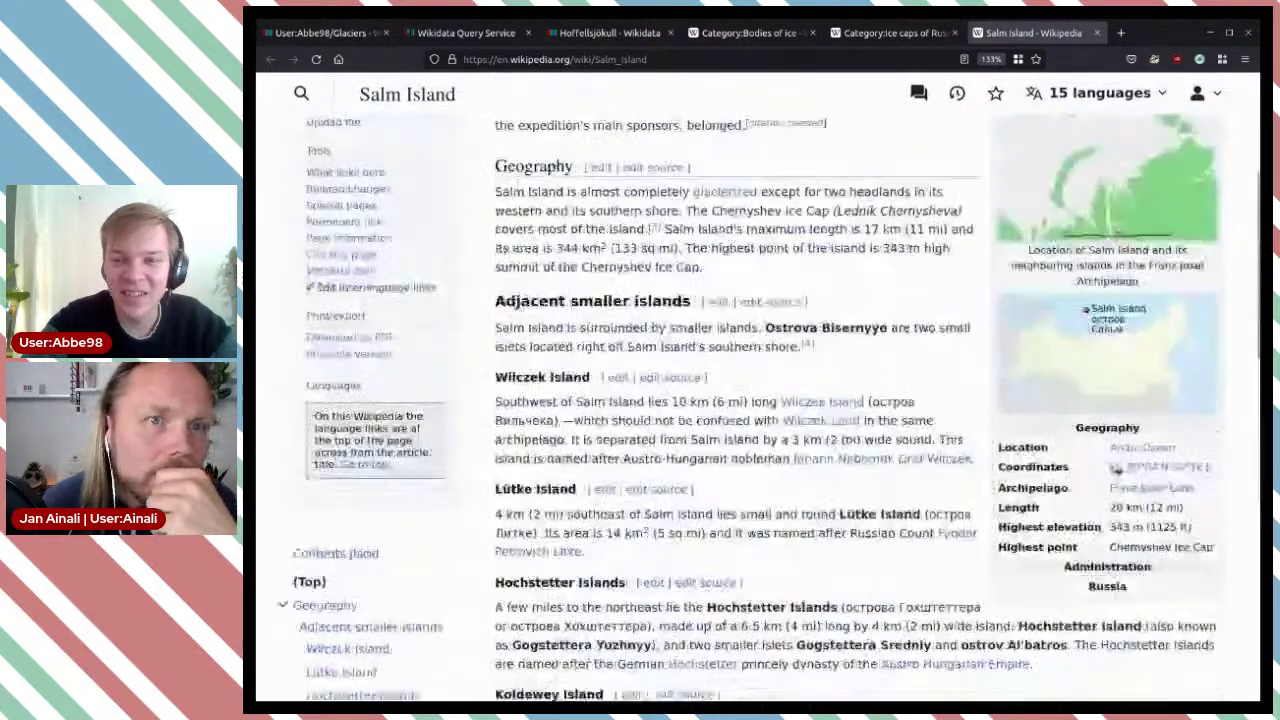
left_click(1075, 208)
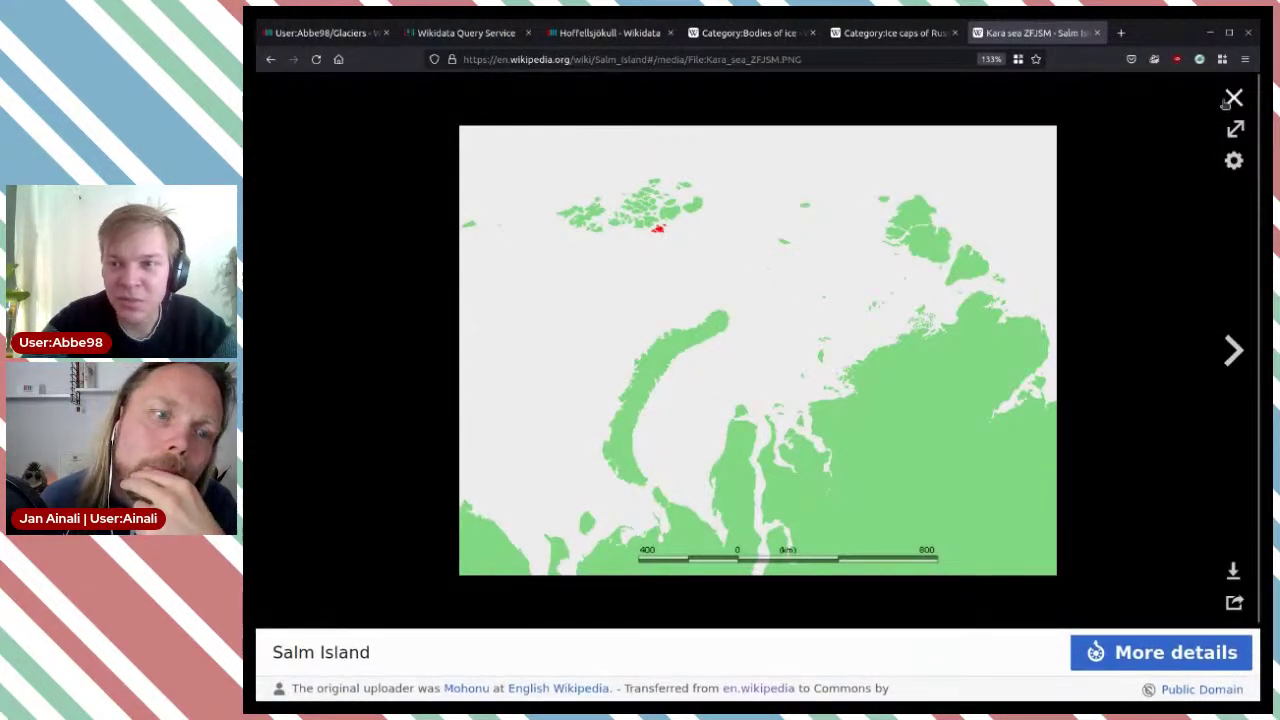
left_click(1231, 99)
Step: Read the article's Geography section about Salm Island's glaciation and the Chernyshev Ice Cap
scroll(708, 366, "down", 3)
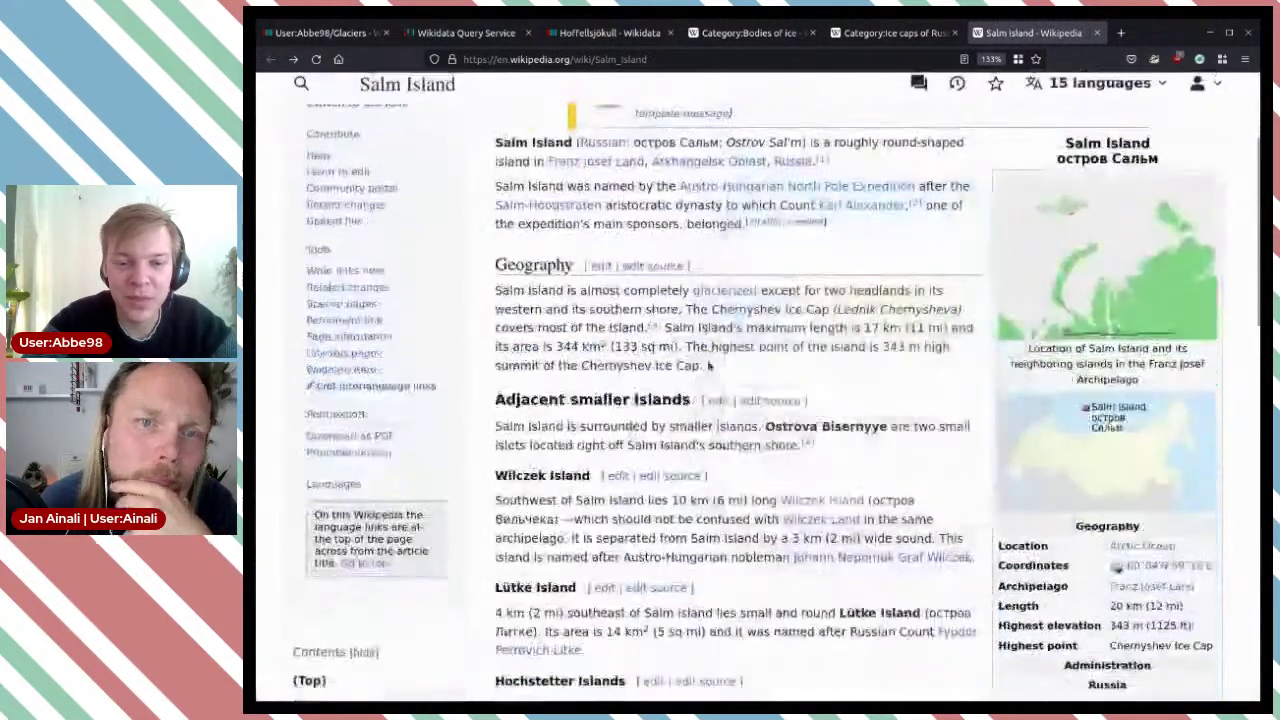
scroll(708, 366, "up", 3)
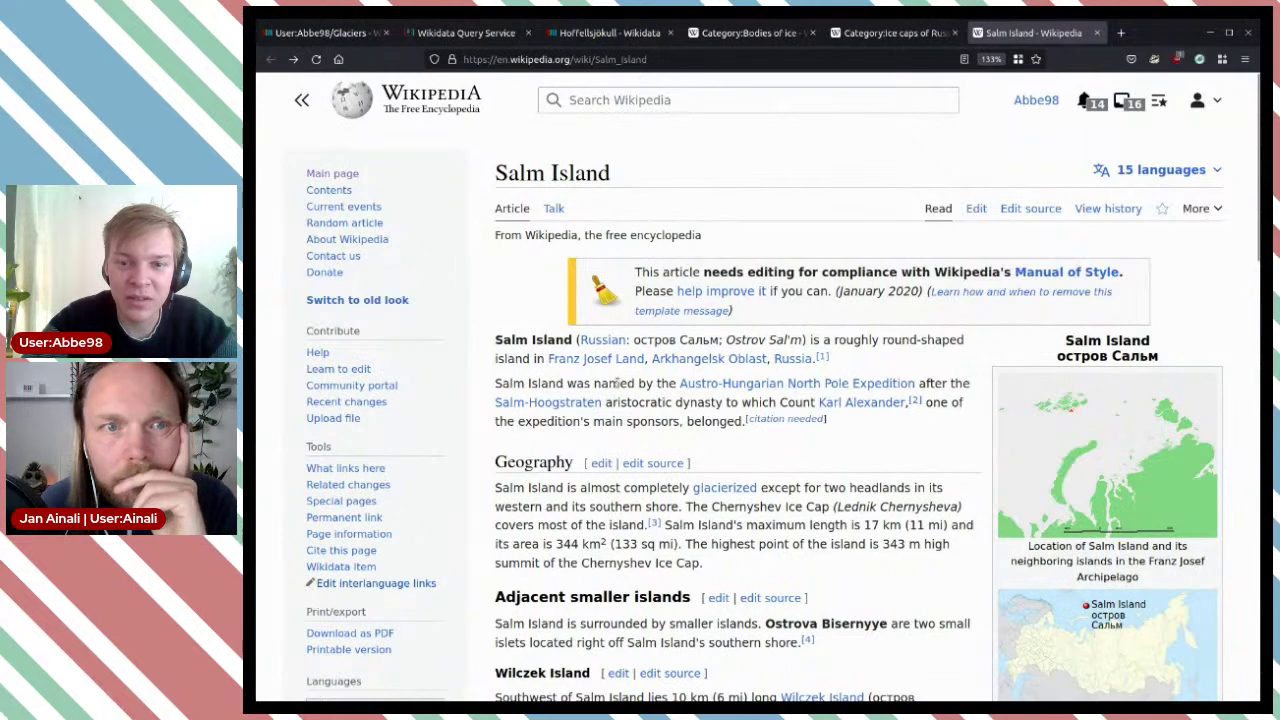
scroll(617, 385, "down", 3)
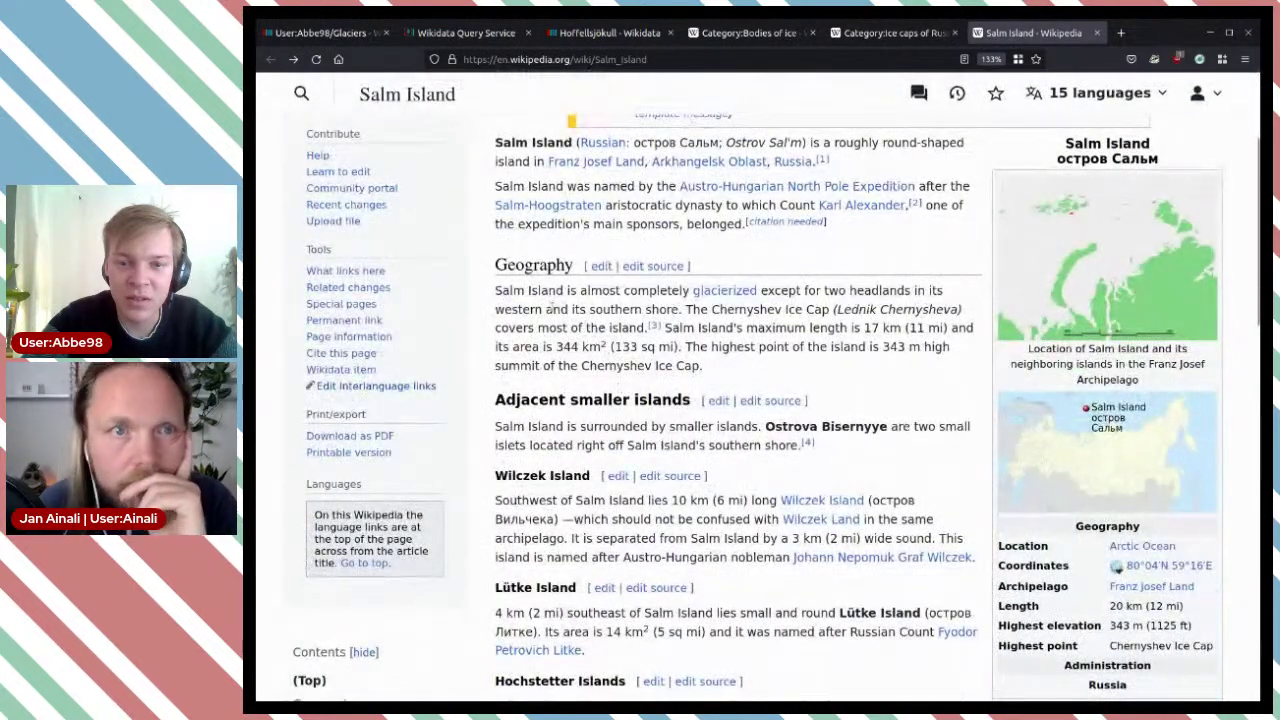
left_click_drag(533, 290, 906, 291)
Step: Open the Wikidata item linked to the Salm Island article and check its instance of statement
left_click(913, 311)
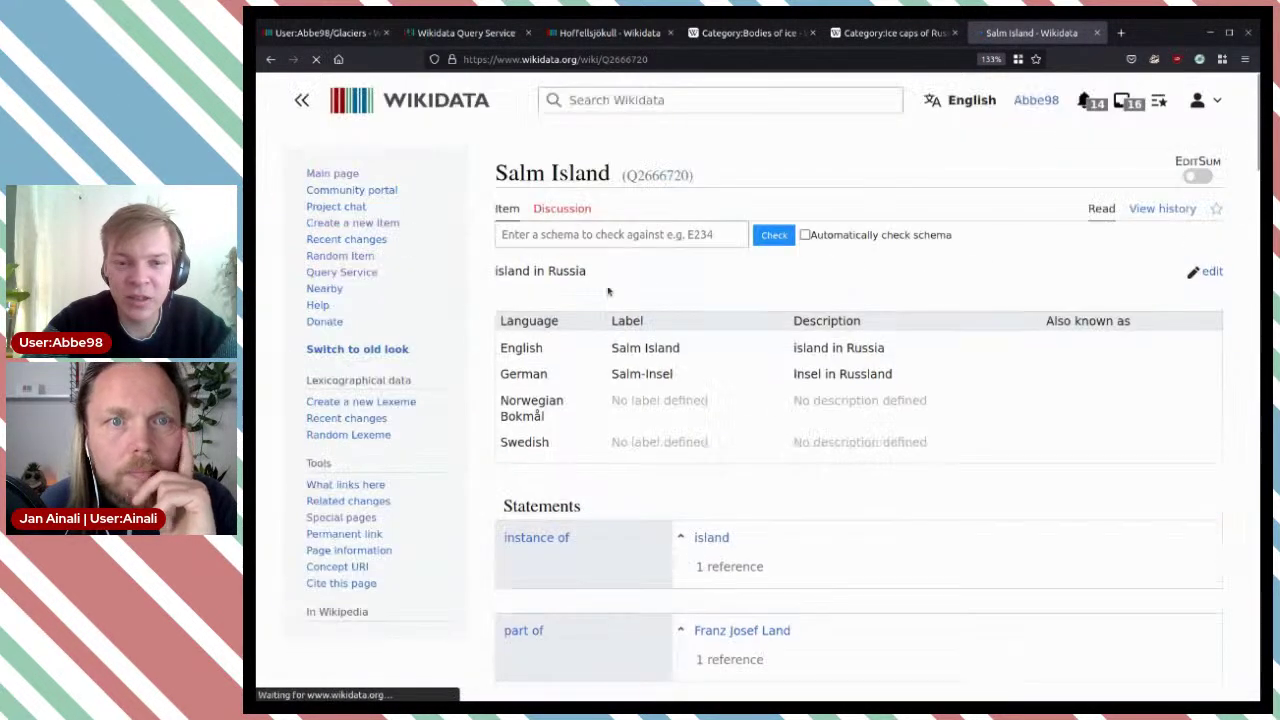
scroll(908, 332, "down", 5)
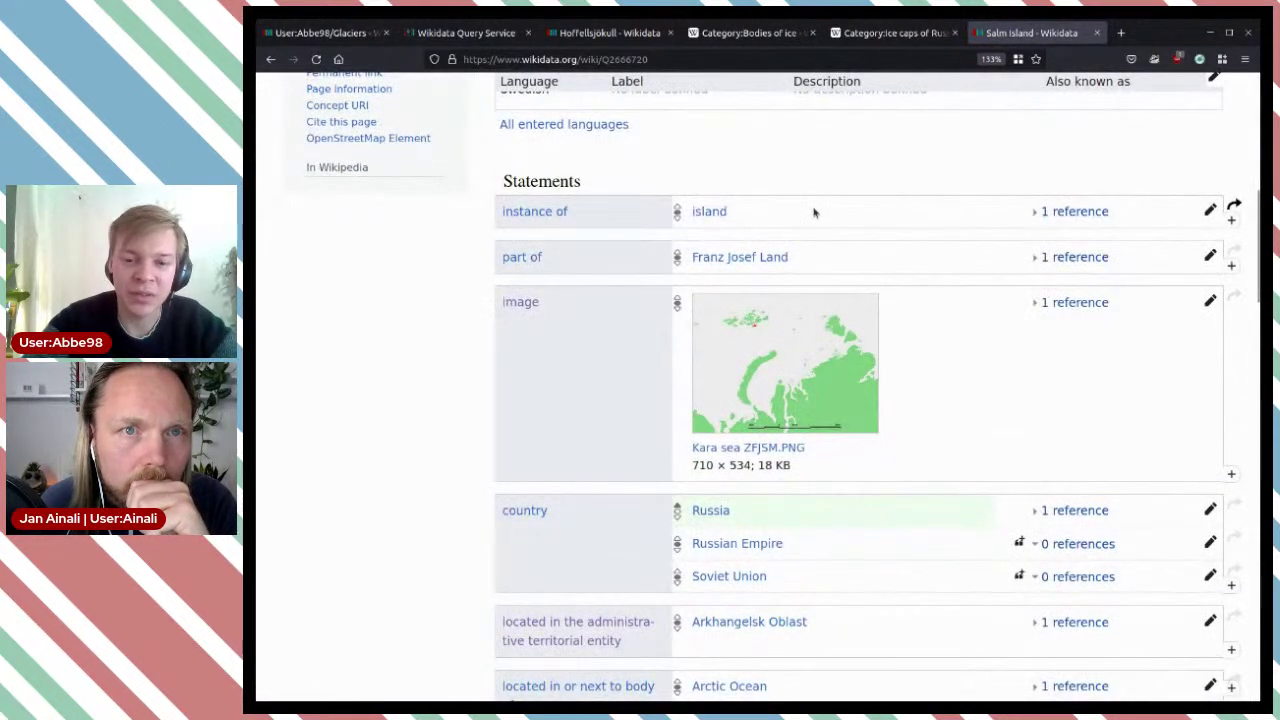
scroll(913, 214, "up", 3)
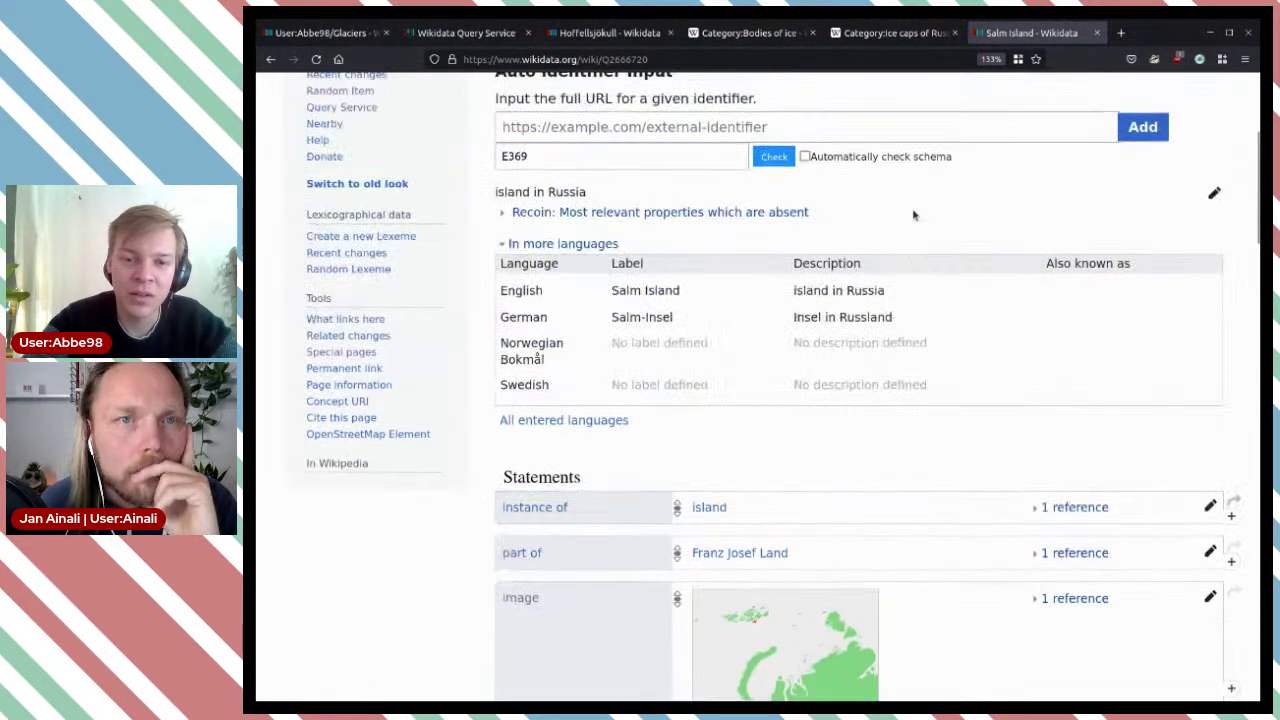
left_click_drag(738, 515, 524, 502)
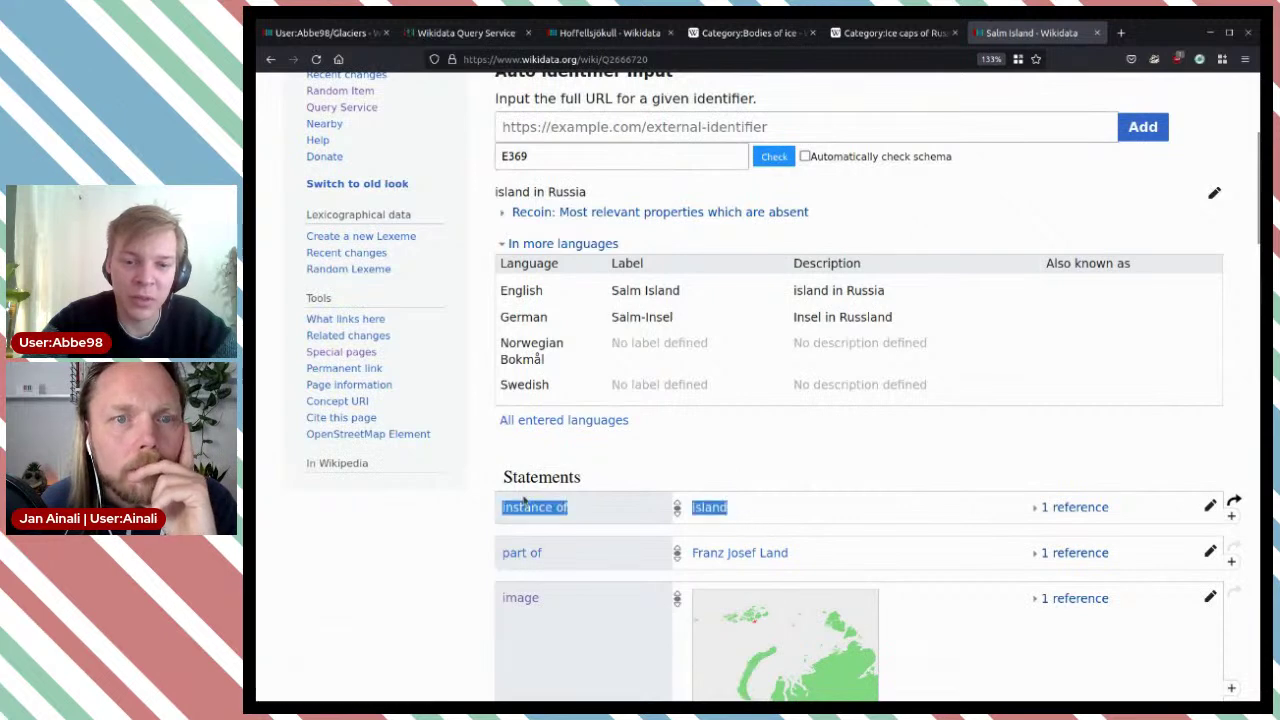
left_click(743, 465)
Step: Review the Salm Island item's country, location and dimension statements, its identifiers and its linked Wikipedia articles
scroll(812, 405, "down", 5)
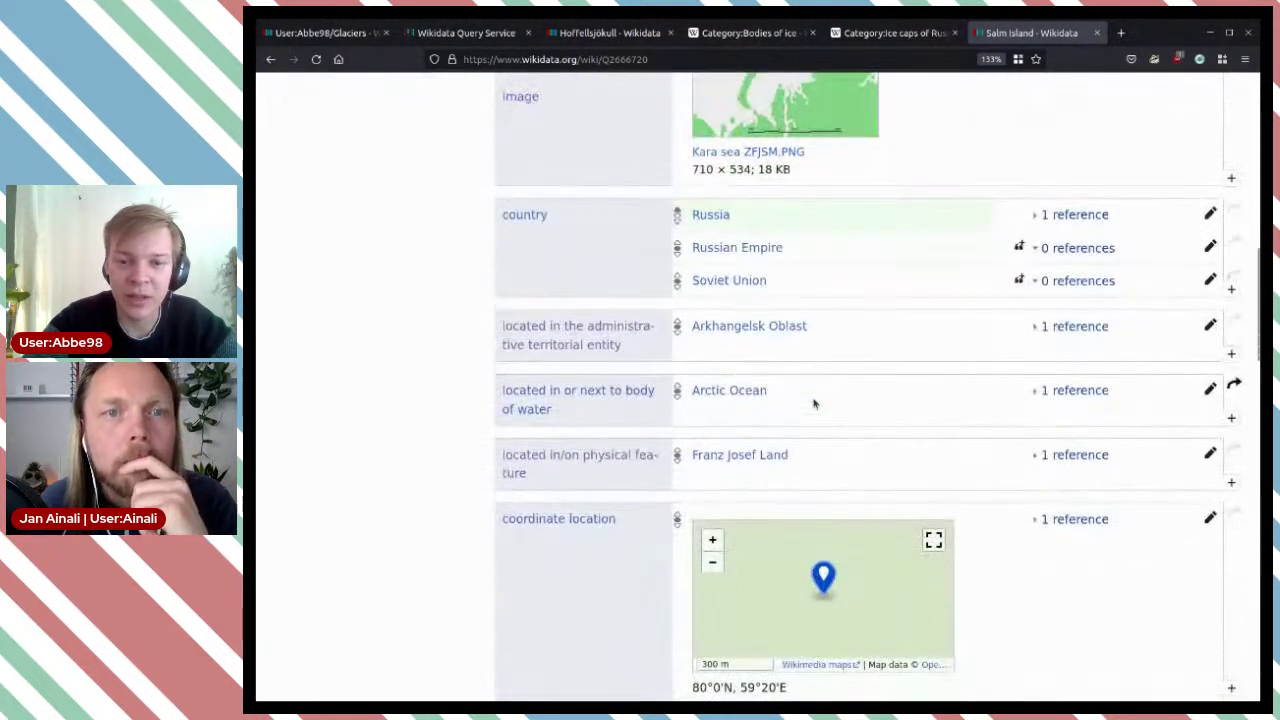
scroll(813, 403, "down", 2)
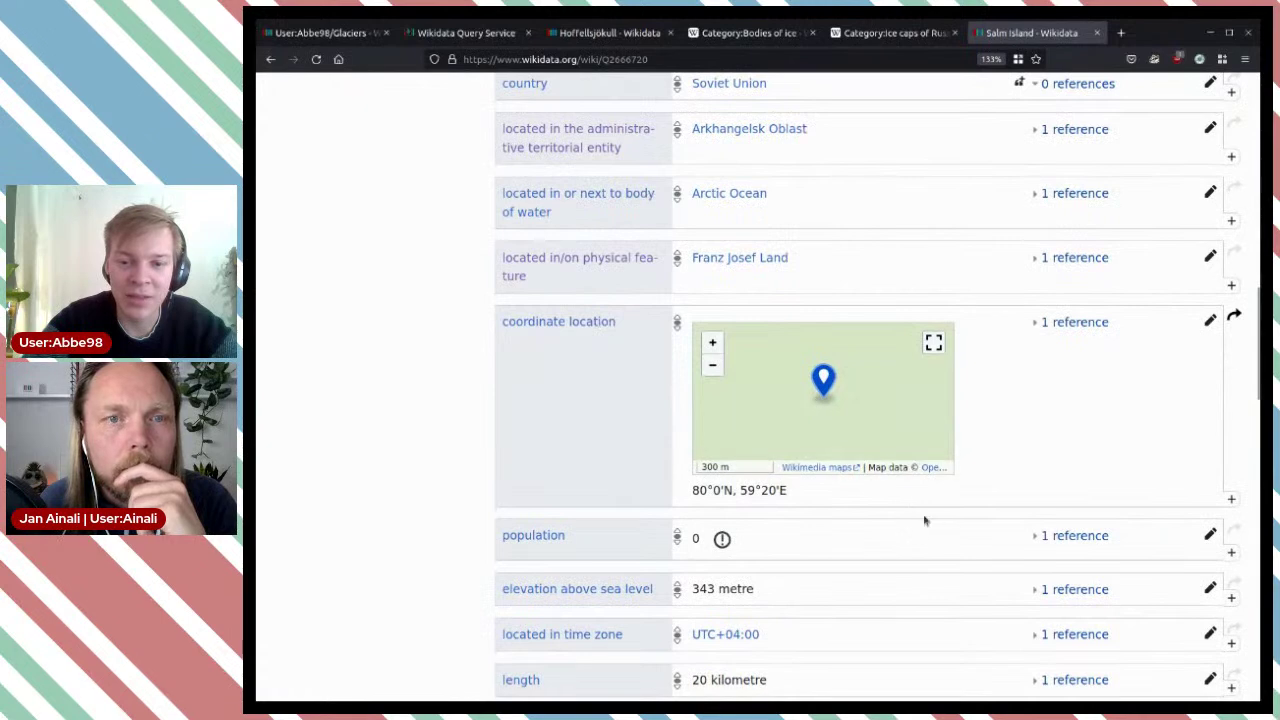
scroll(932, 524, "down", 3)
scroll(942, 526, "down", 3)
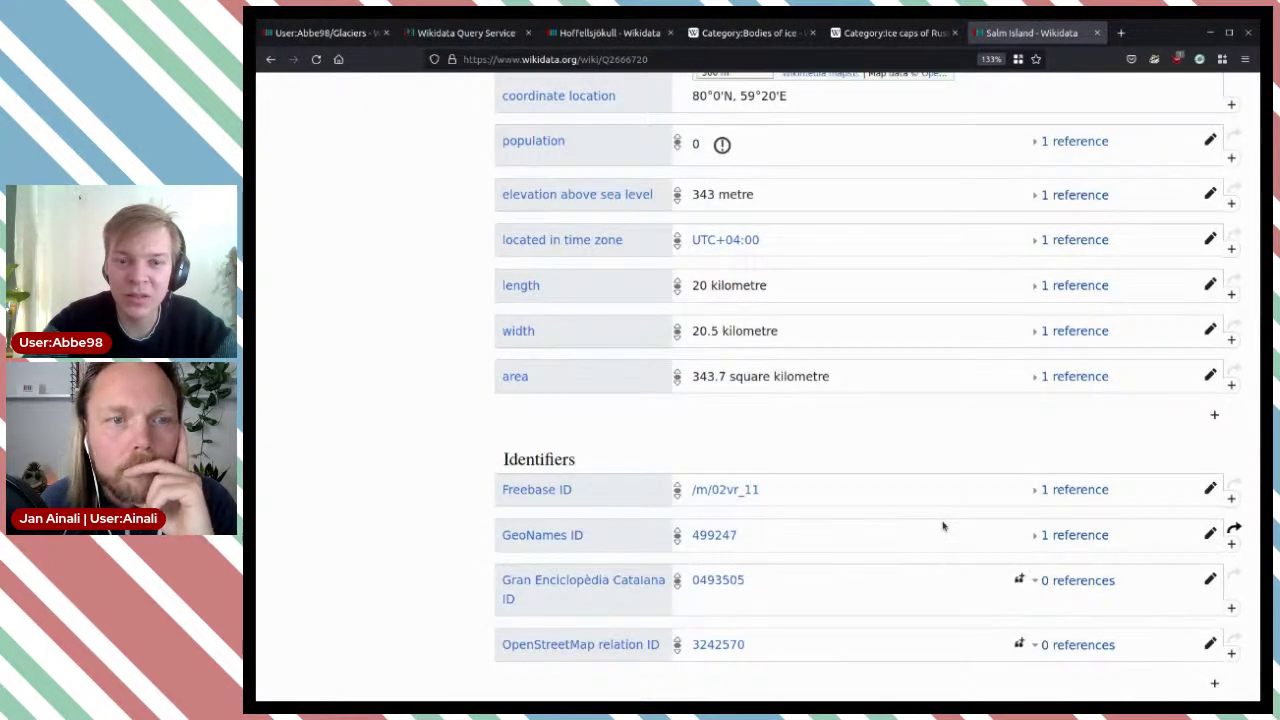
scroll(942, 526, "down", 3)
scroll(942, 526, "down", 3)
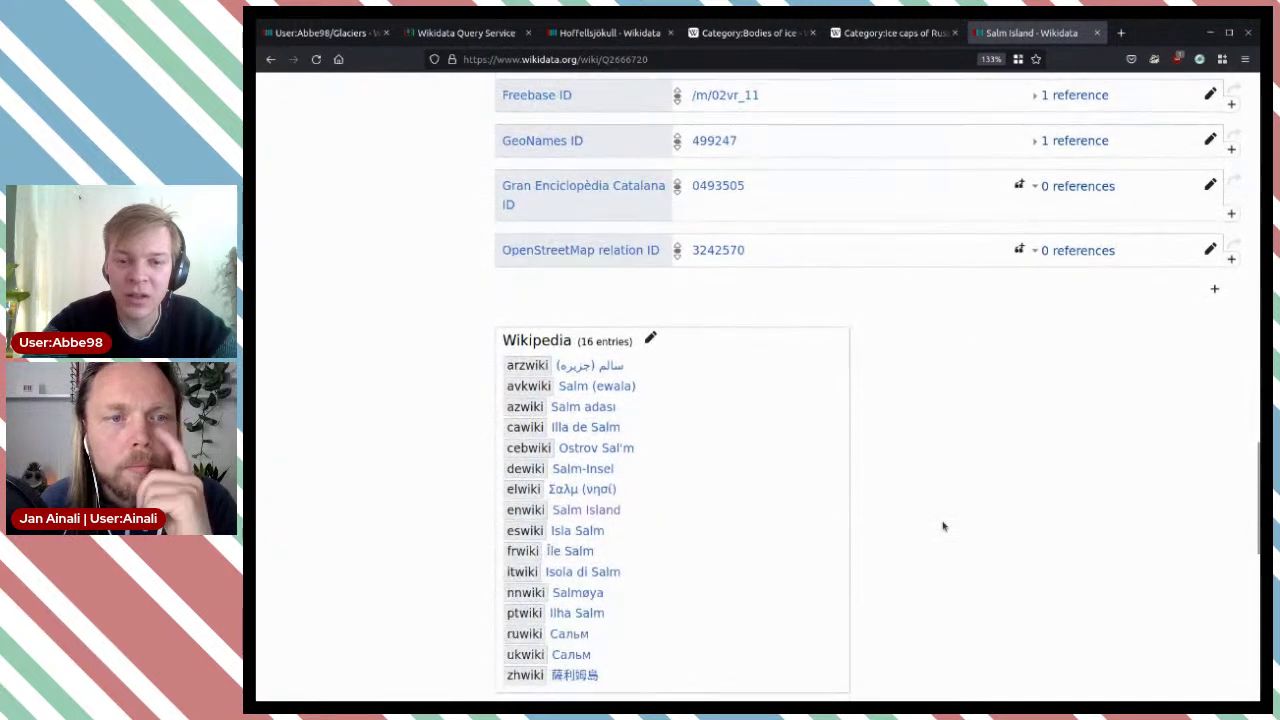
scroll(942, 526, "down", 3)
Step: Compare the Salm Island item's labels and descriptions with its instance of and part of statements
scroll(942, 526, "up", 15)
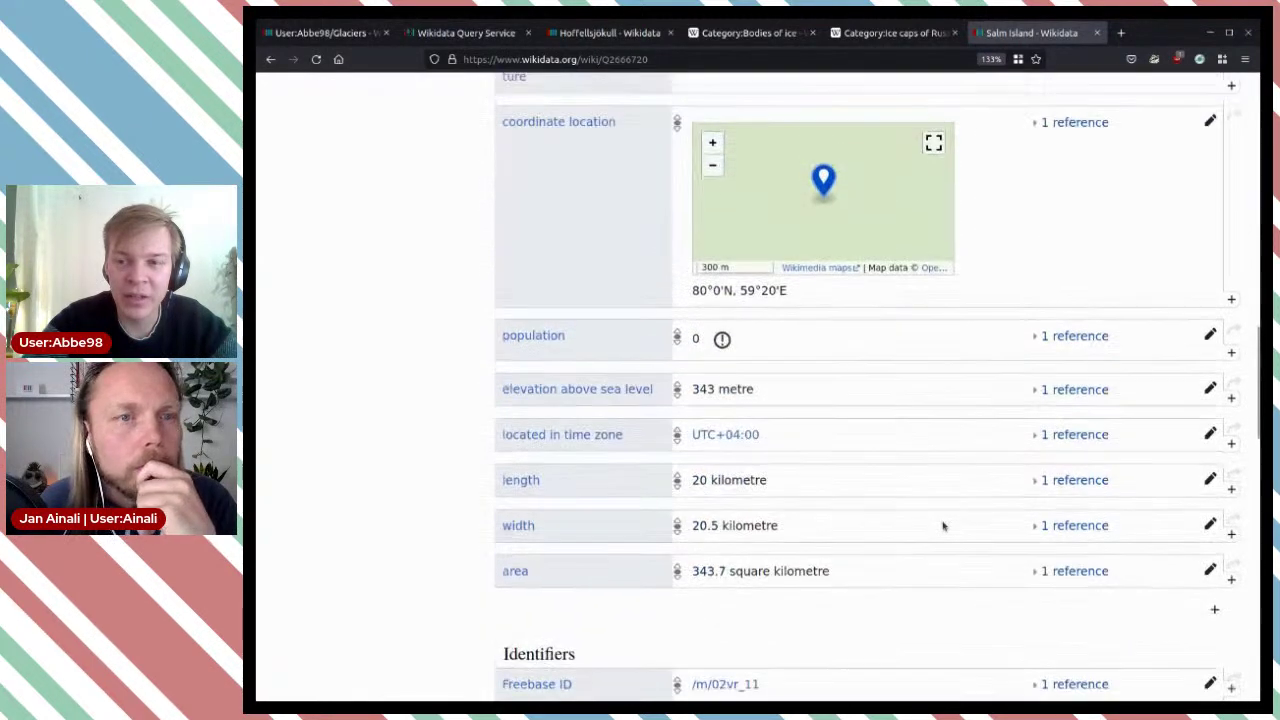
scroll(942, 521, "up", 5)
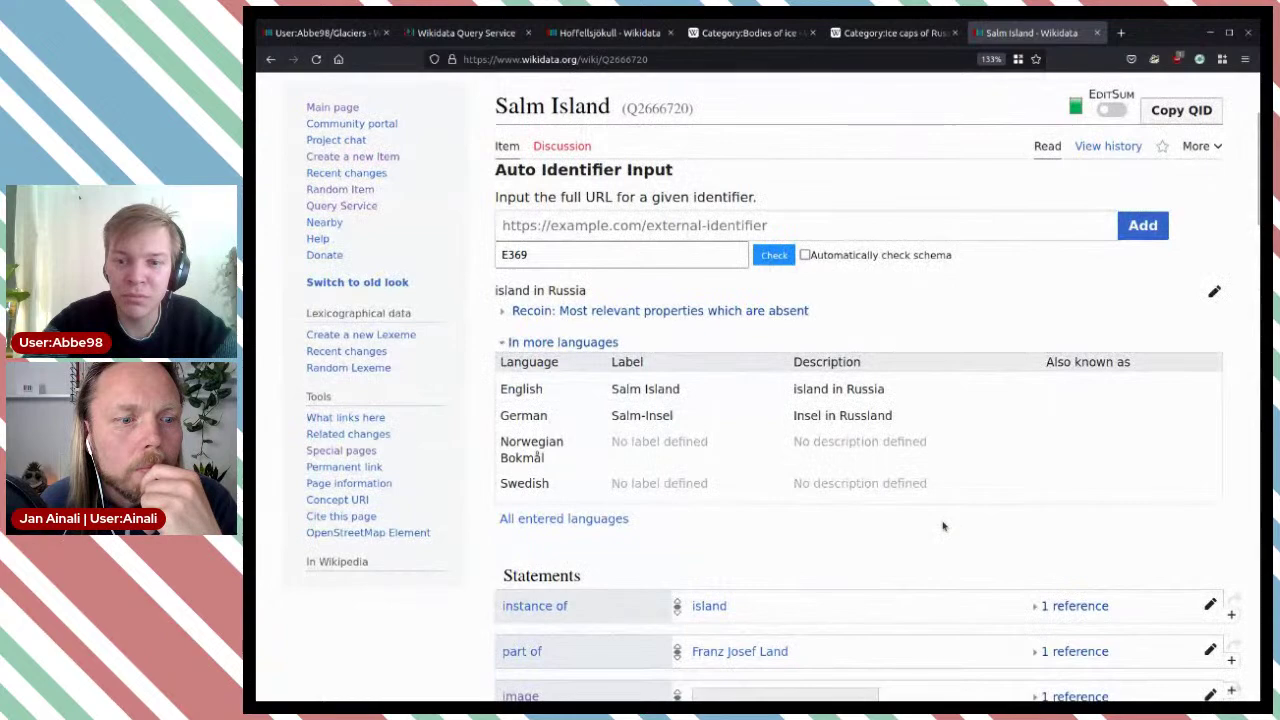
scroll(706, 397, "down", 3)
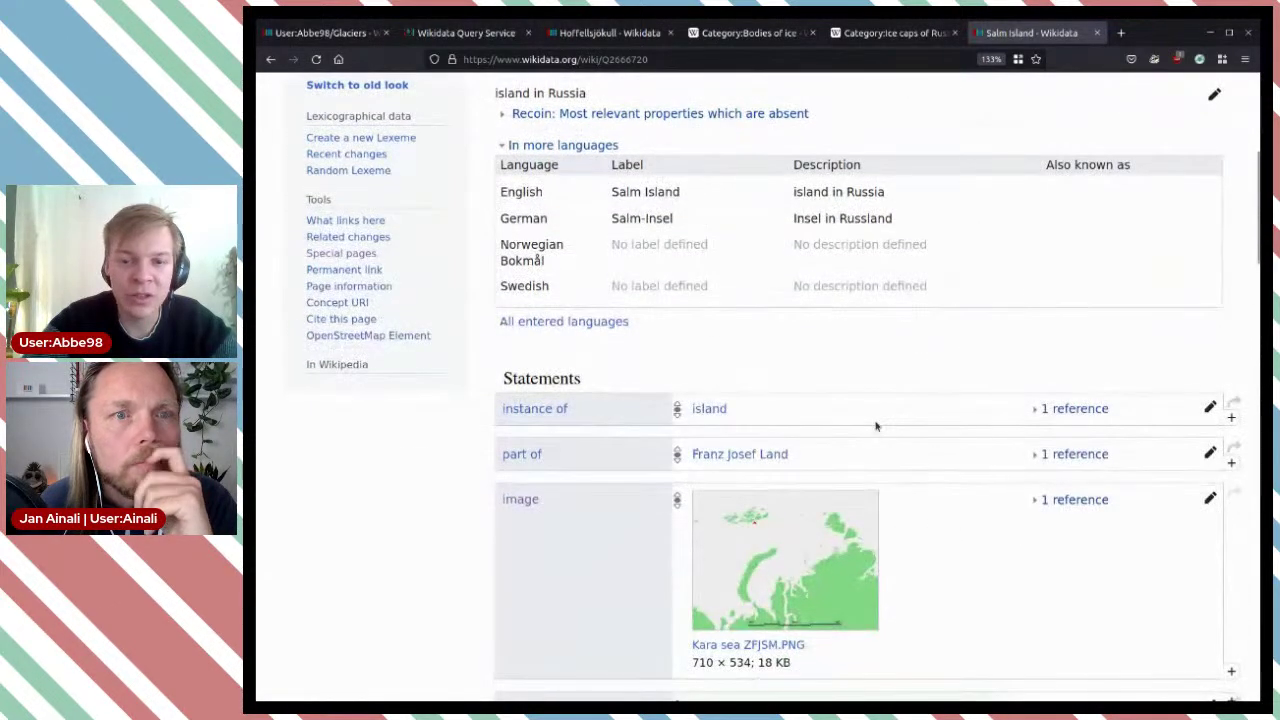
scroll(958, 449, "up", 5)
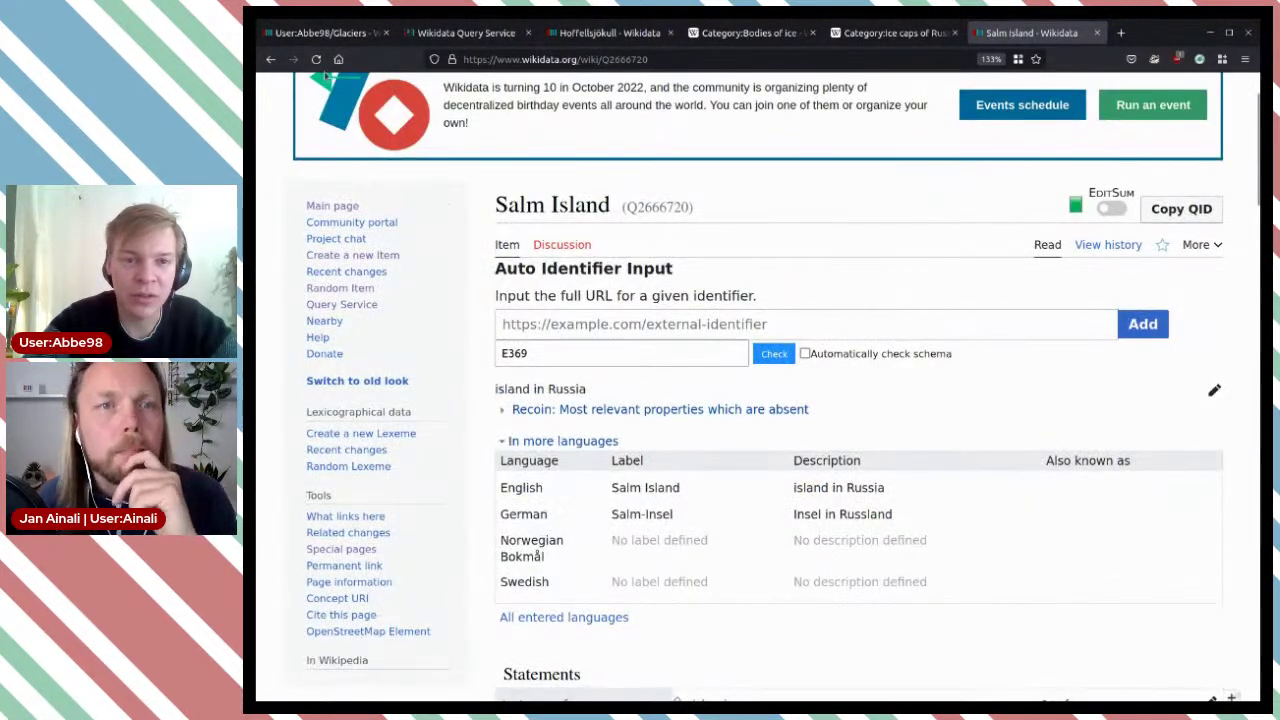
Step: Go back to the Salm Island Wikipedia article and read its Geography and adjacent smaller islands sections
left_click(270, 59)
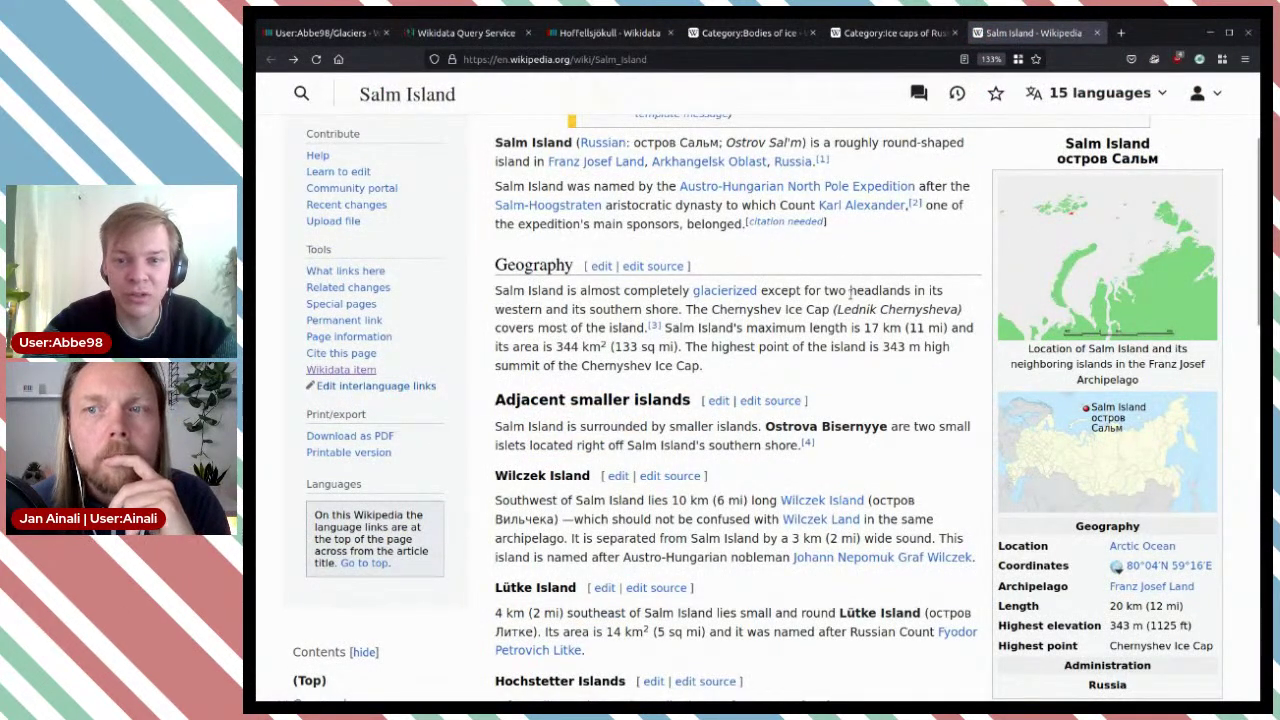
scroll(850, 293, "up", 2)
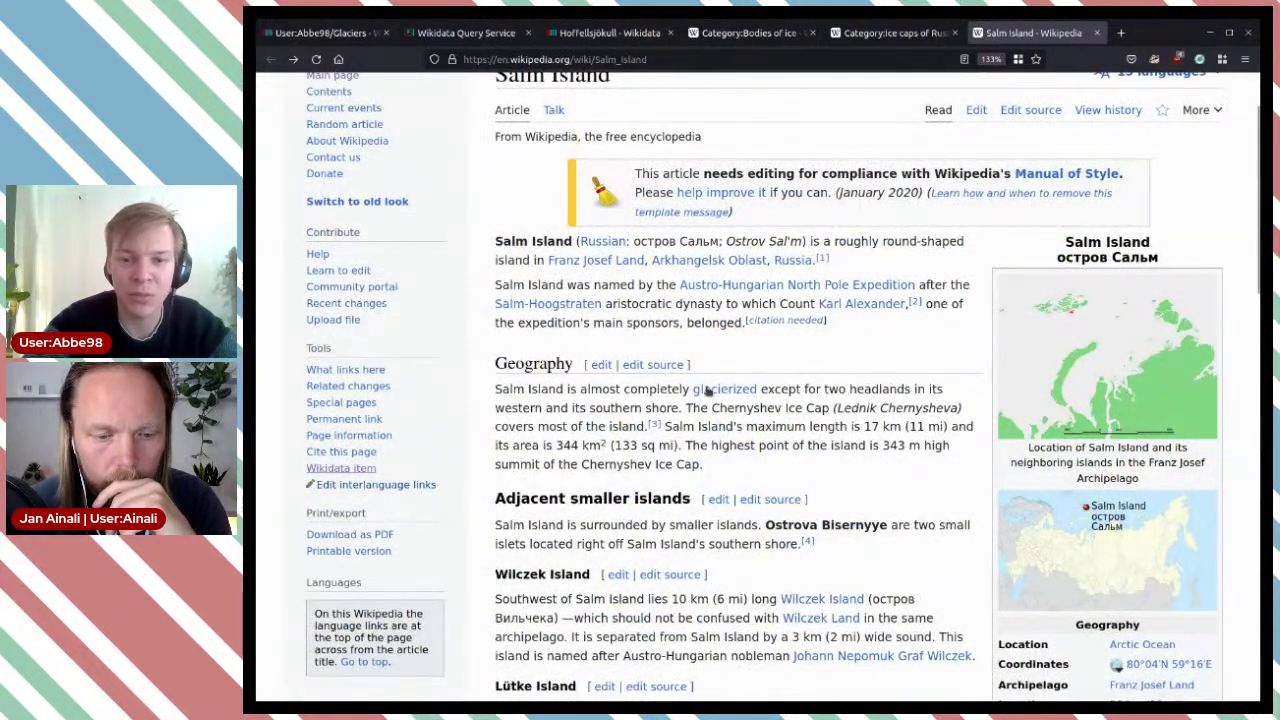
scroll(900, 337, "down", 5)
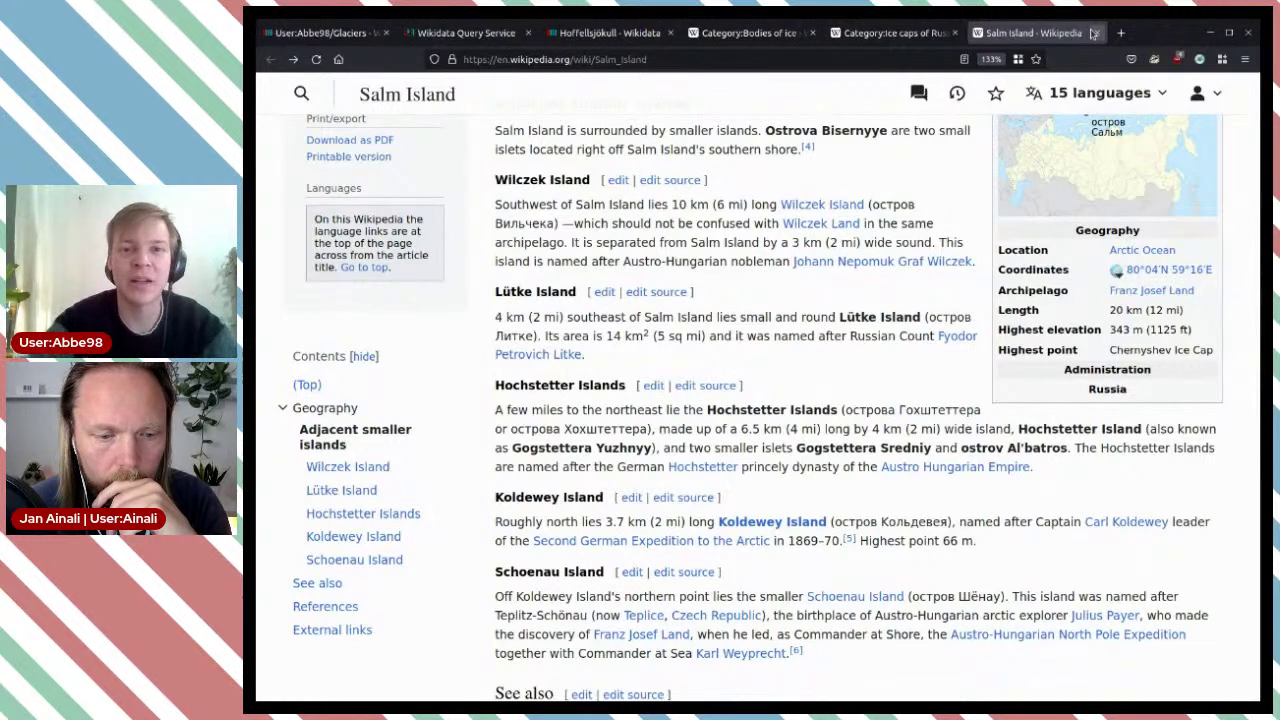
Step: Open the Henrietta Island ice cap entry from the Ice caps of Russia category and read the article's Geography and Ice cap sections
left_click(1094, 33)
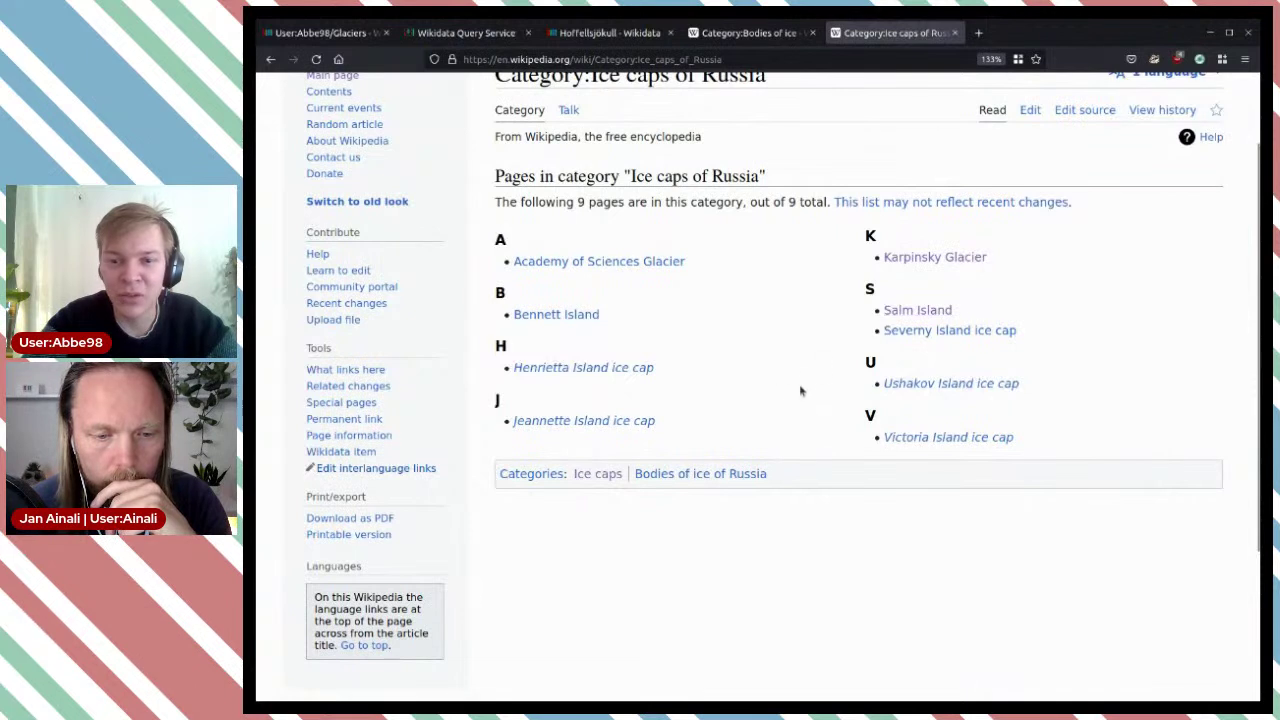
middle_click(590, 368)
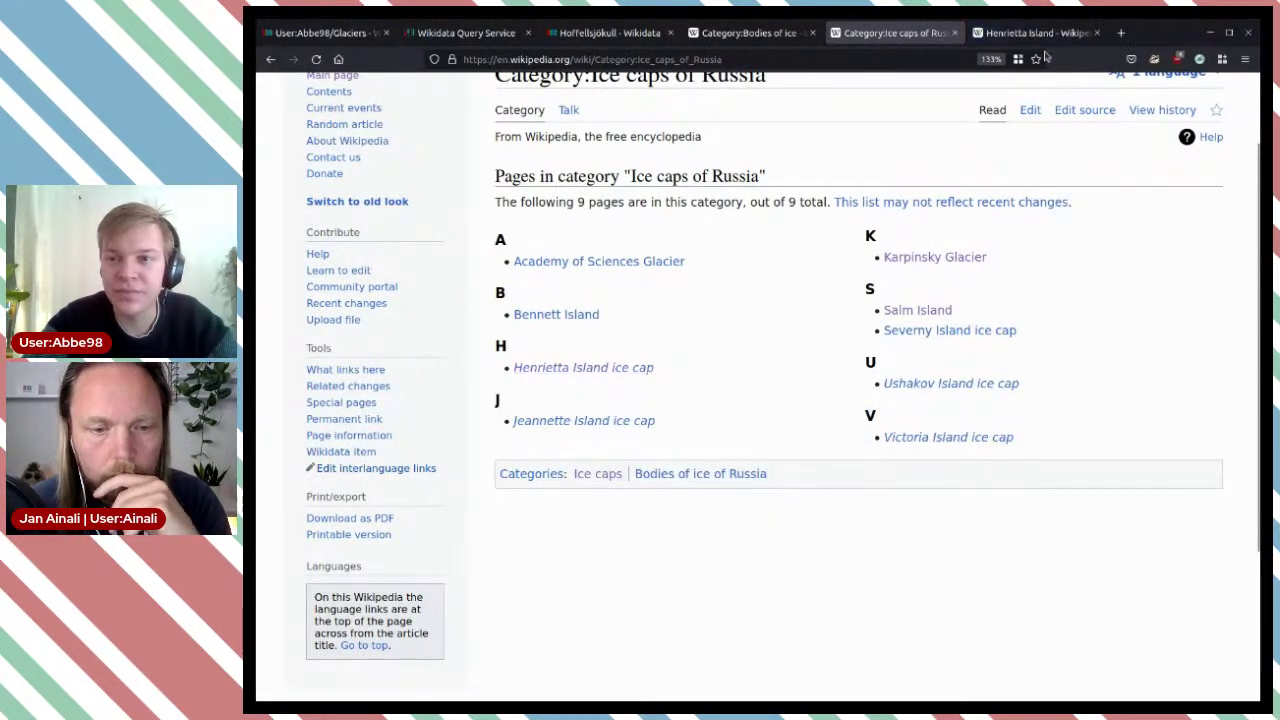
left_click(1037, 44)
scroll(850, 428, "up", 3)
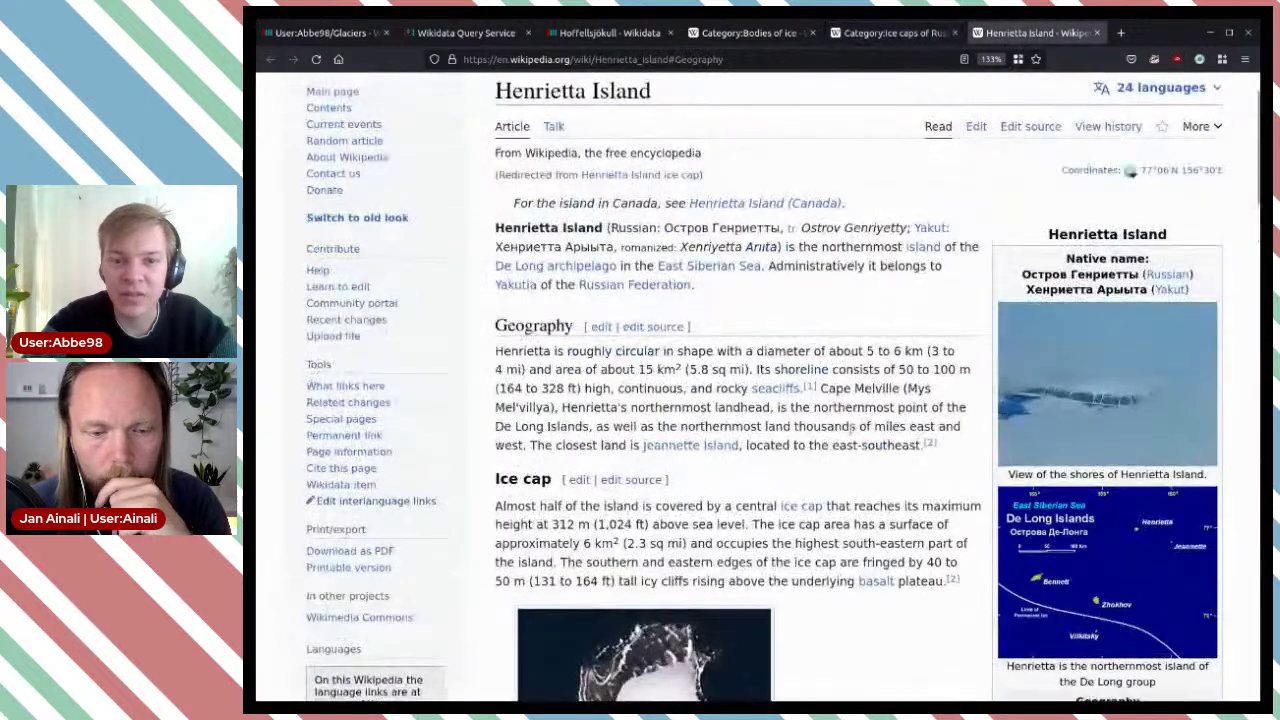
scroll(850, 428, "down", 2)
scroll(820, 410, "up", 4)
scroll(770, 385, "down", 4)
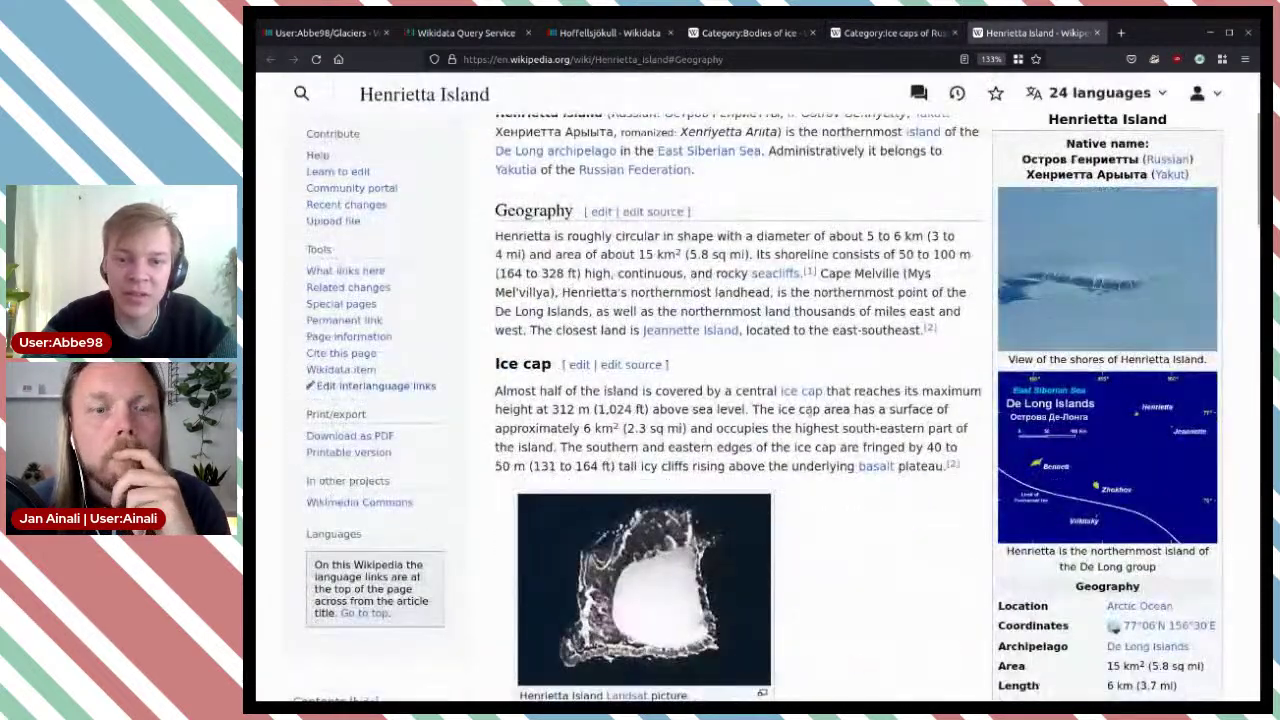
scroll(932, 536, "down", 4)
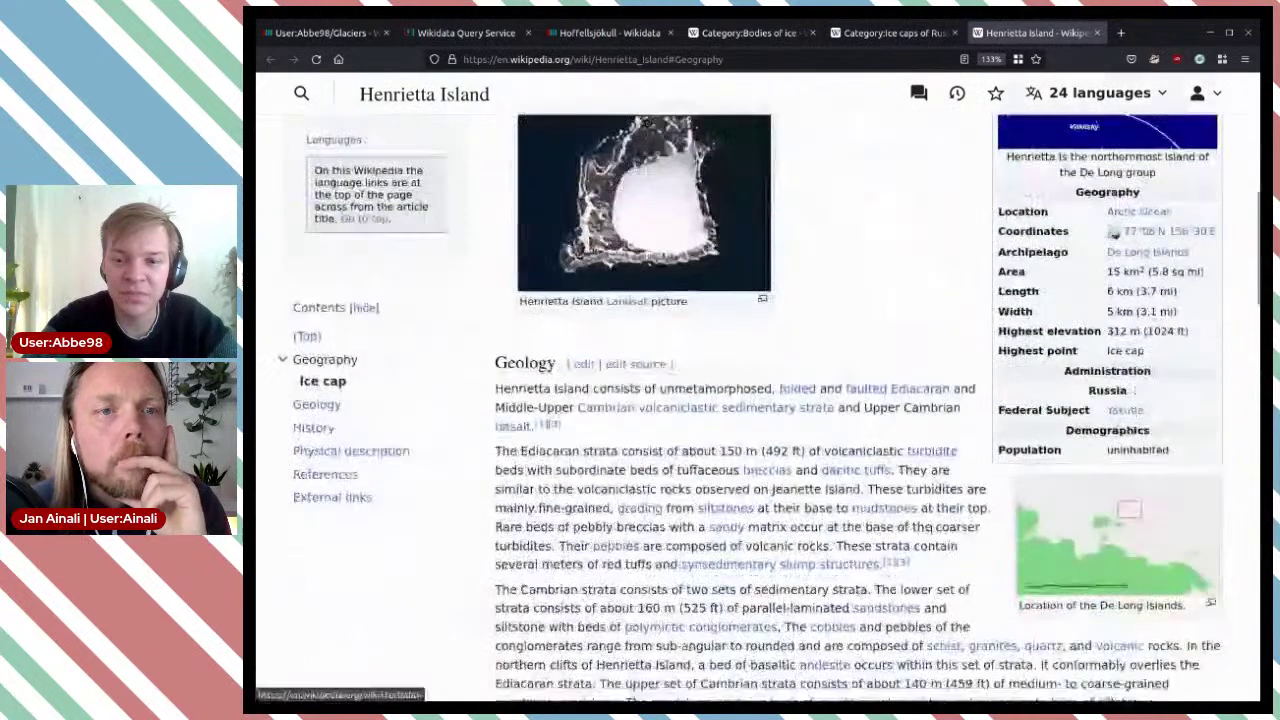
scroll(932, 536, "up", 3)
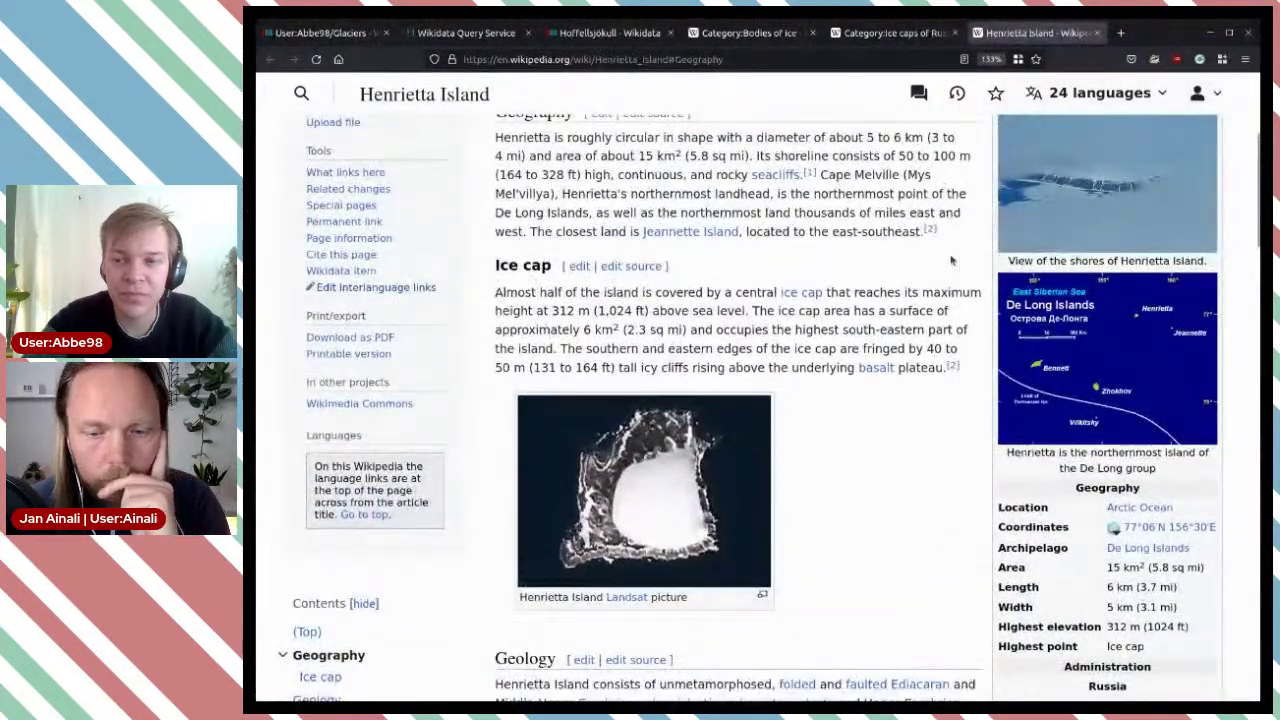
left_click(1098, 33)
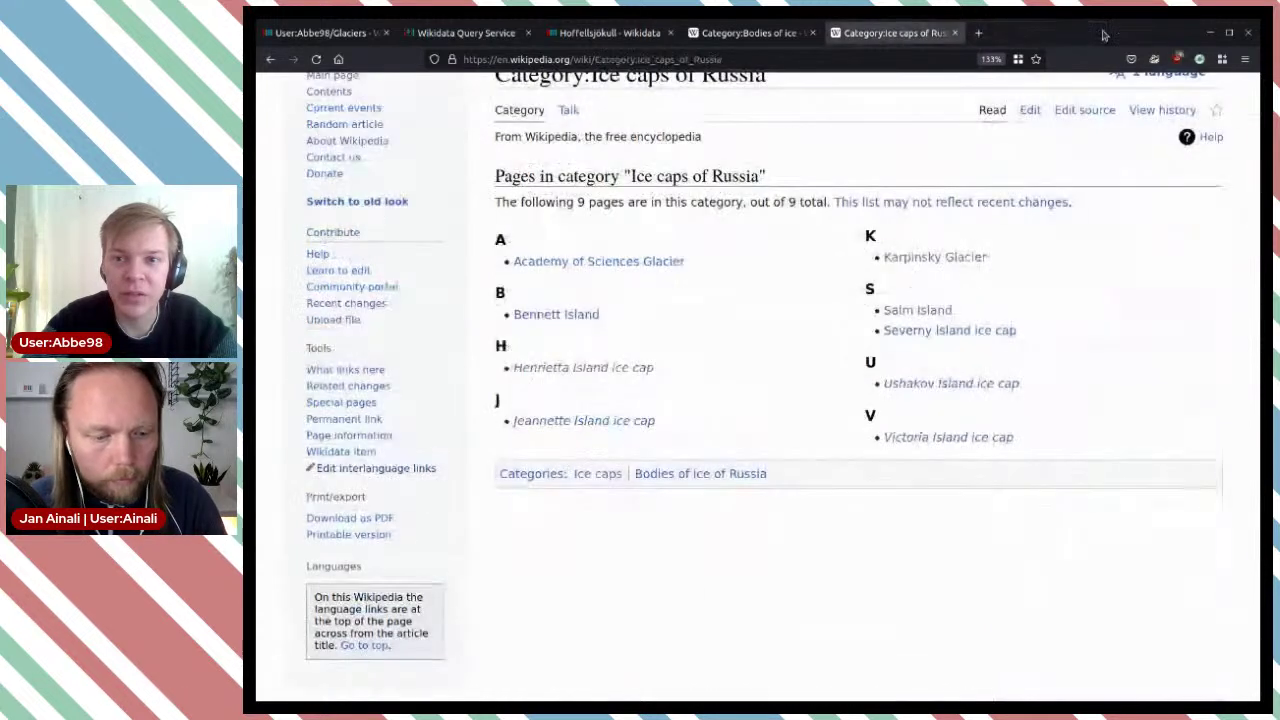
Step: Open the Jeannette Island ice cap entry from the category and check the island article's Geography section
mouse_move(610, 427)
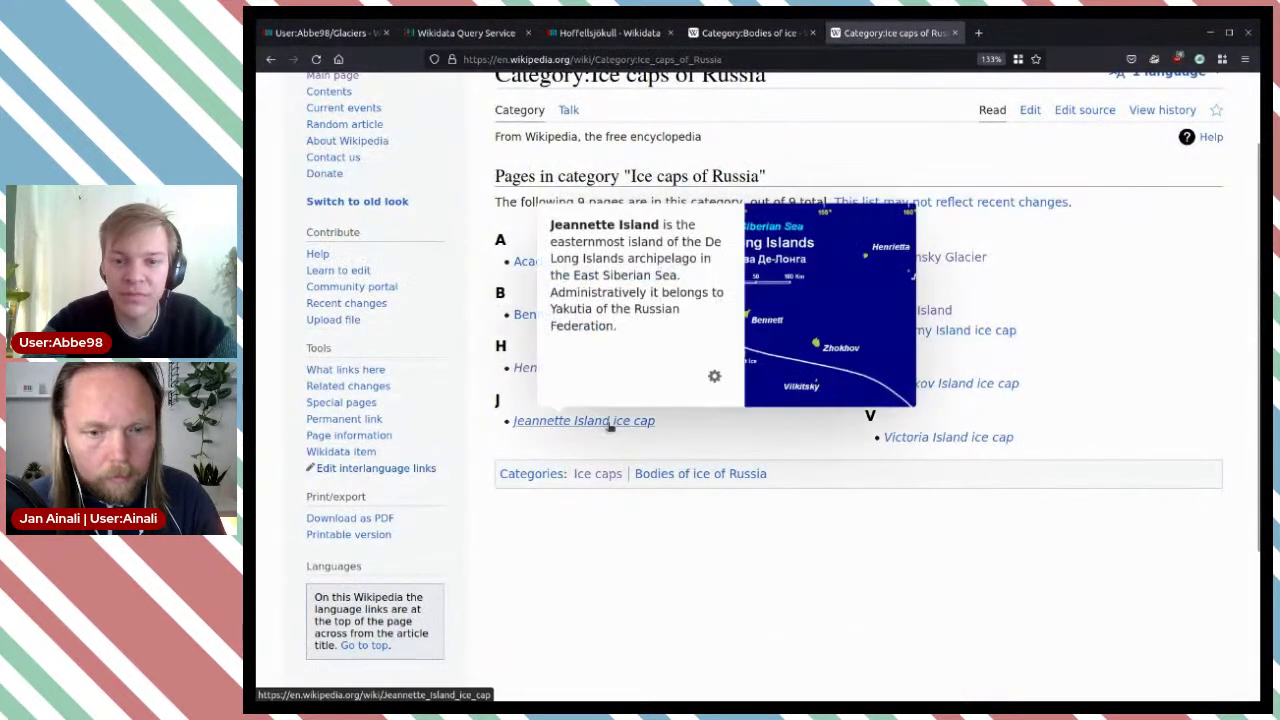
middle_click(543, 421)
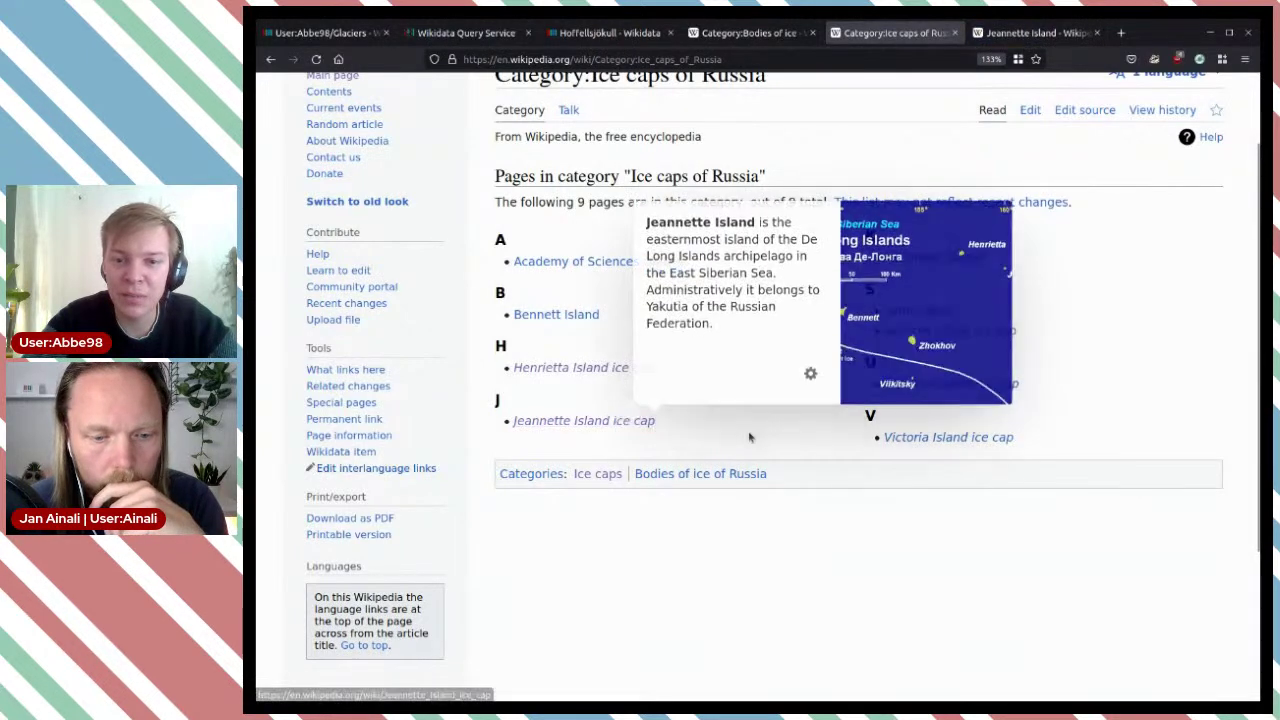
left_click(1050, 34)
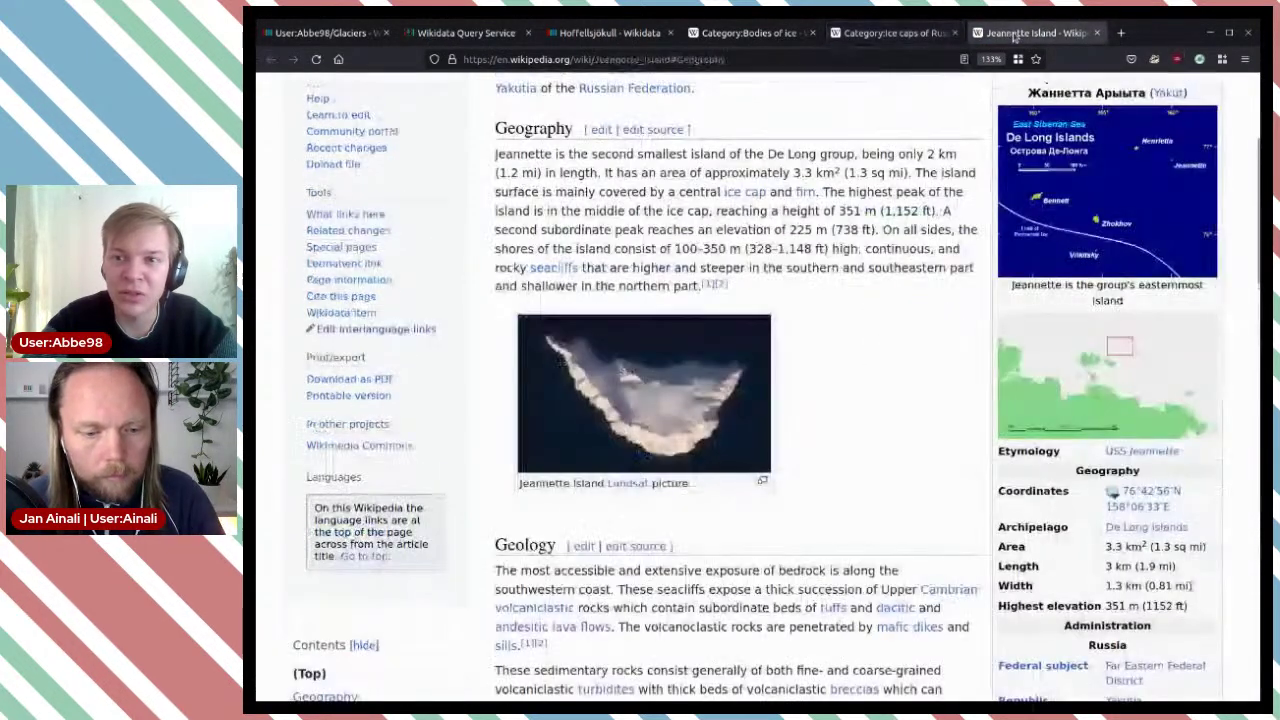
left_click(1096, 33)
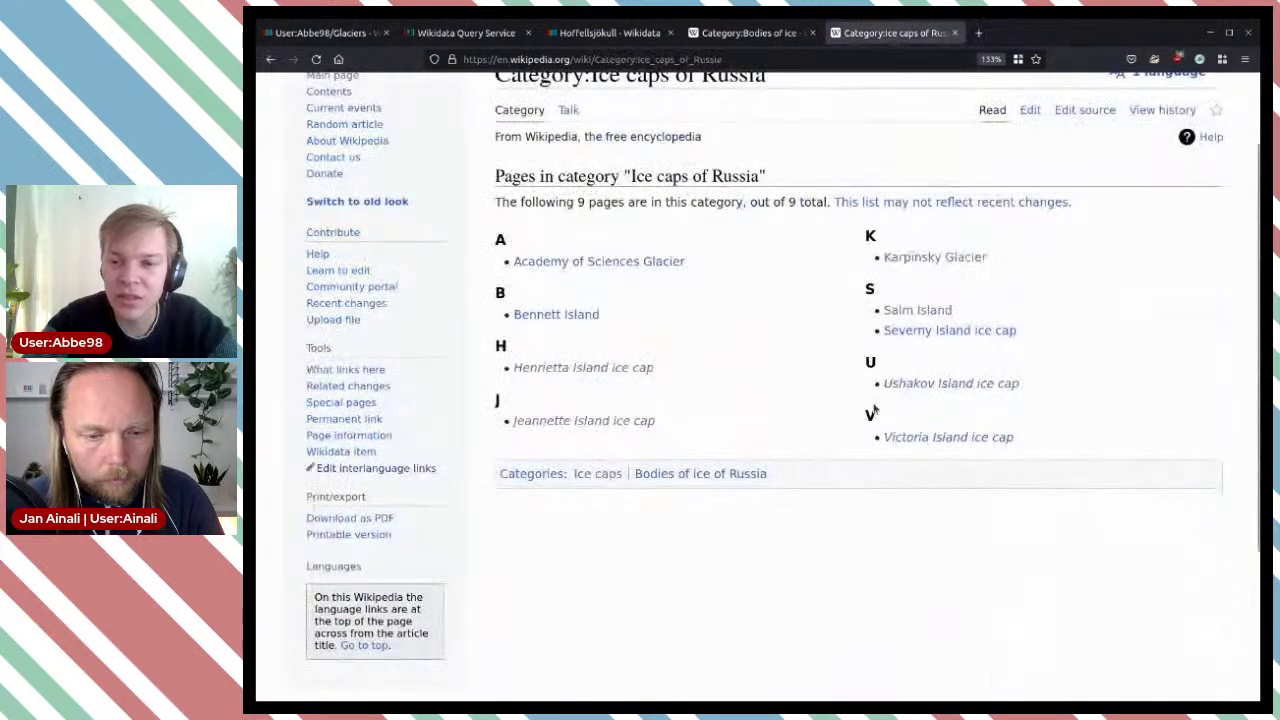
Step: Open the Victoria Island ice cap entry from the category and check the island article's Ice cap section
middle_click(1006, 445)
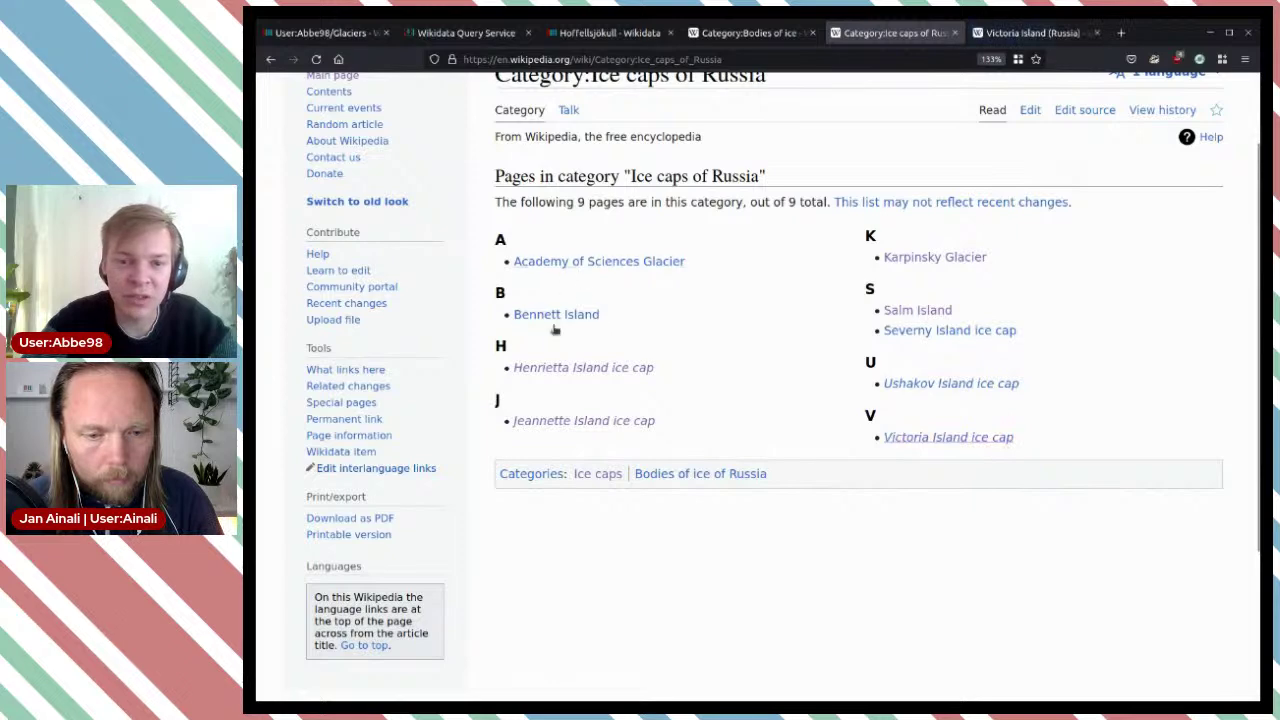
key("ctrl+Tab")
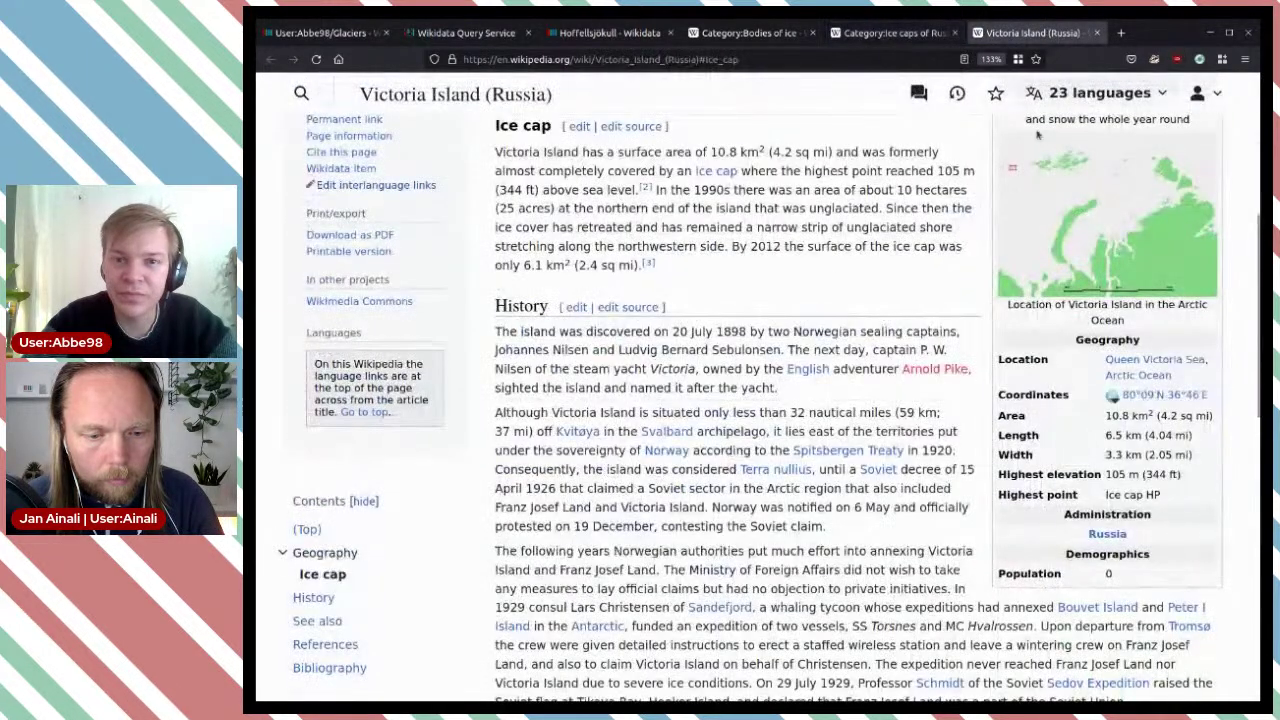
left_click(1097, 33)
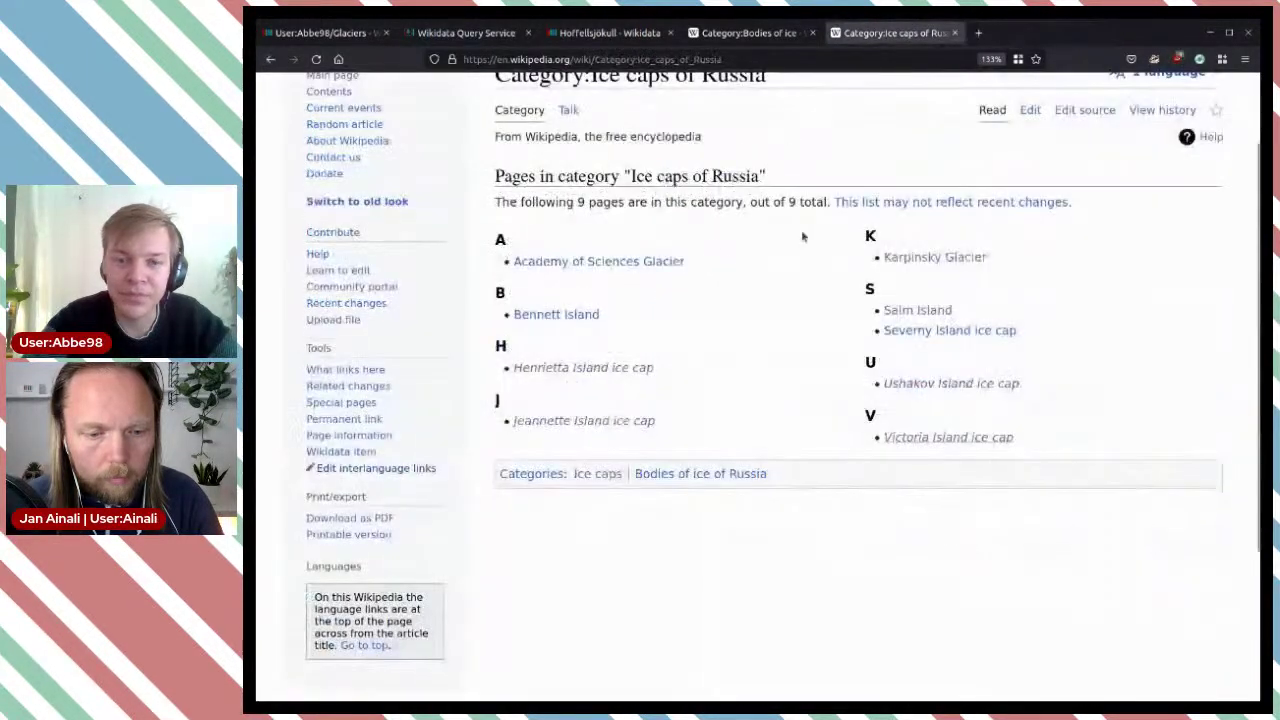
Step: Open the Bennett Island article from the category and read its Glaciers section on the island's ice cap and separate glaciers
middle_click(588, 325)
key("ctrl+Tab")
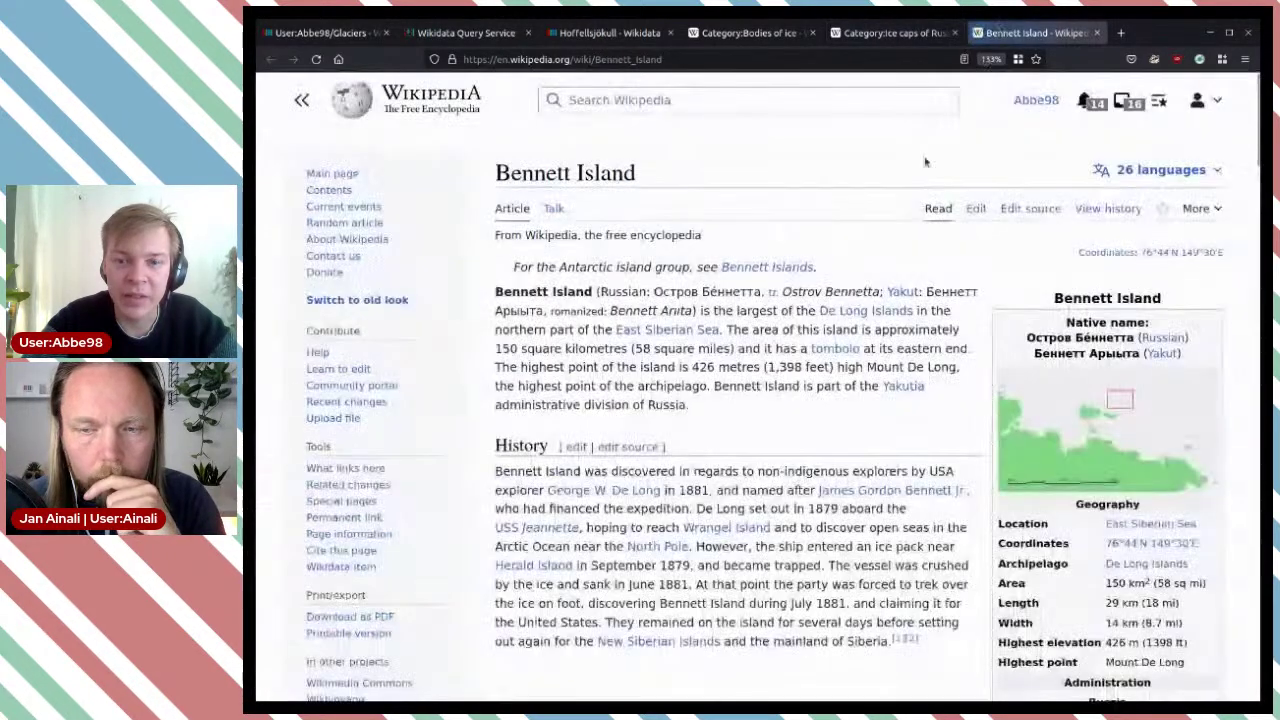
scroll(752, 362, "down", 10)
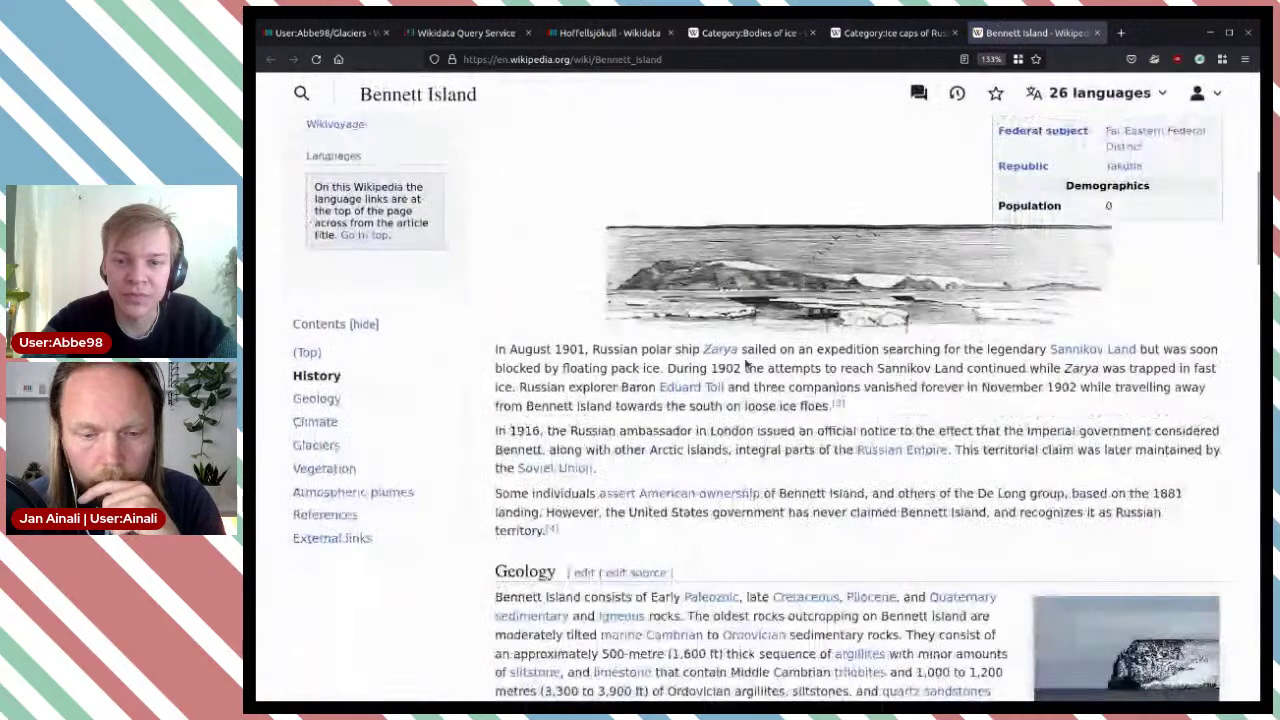
scroll(745, 363, "down", 6)
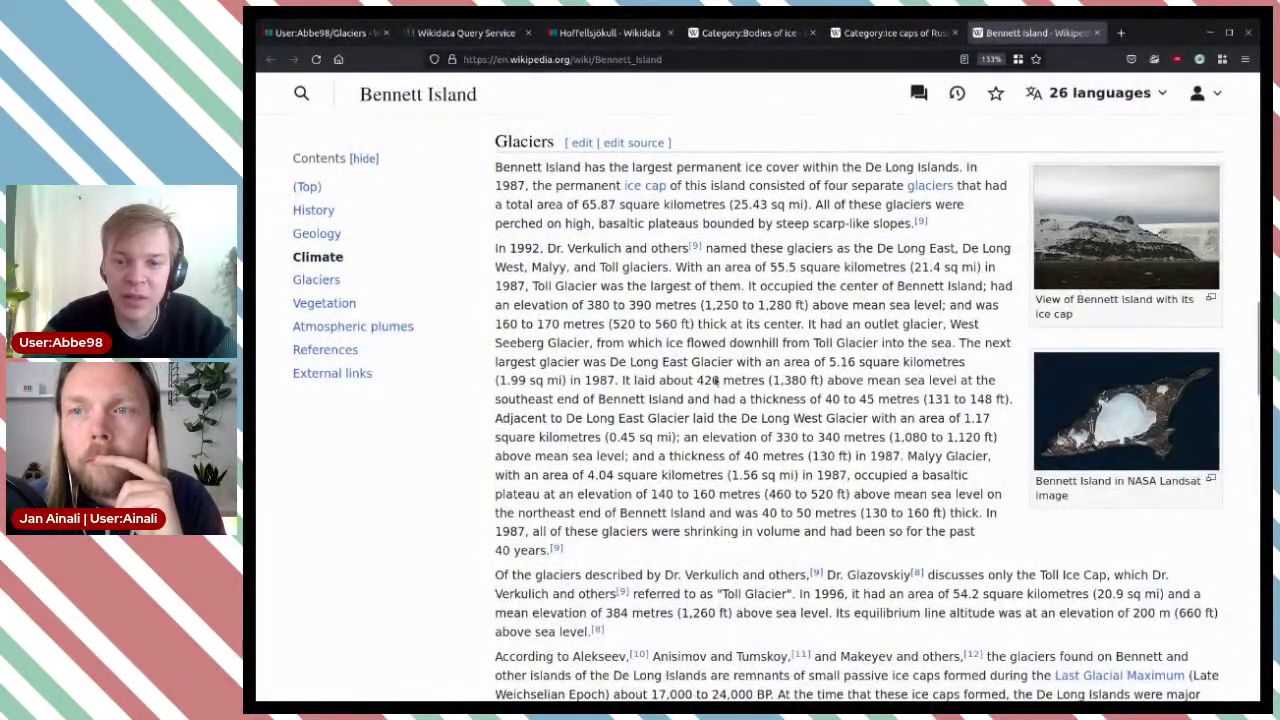
scroll(900, 350, "down", 3)
scroll(905, 356, "up", 2)
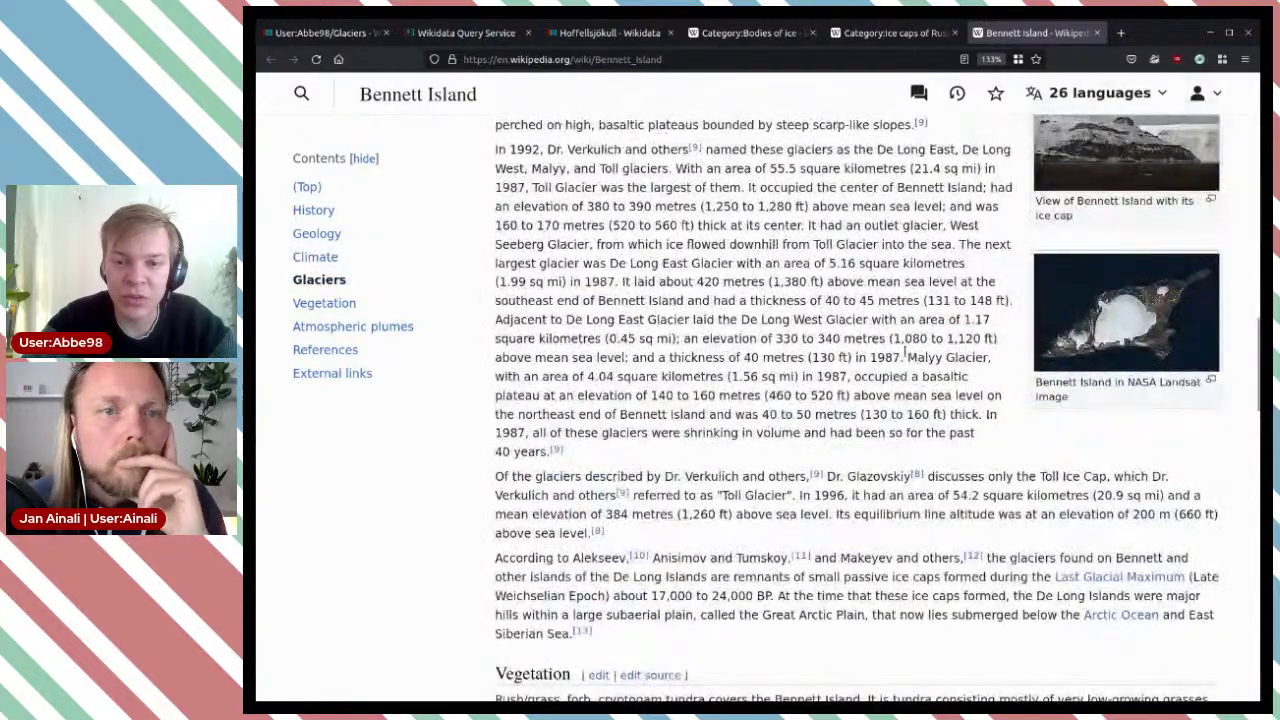
scroll(908, 356, "up", 2)
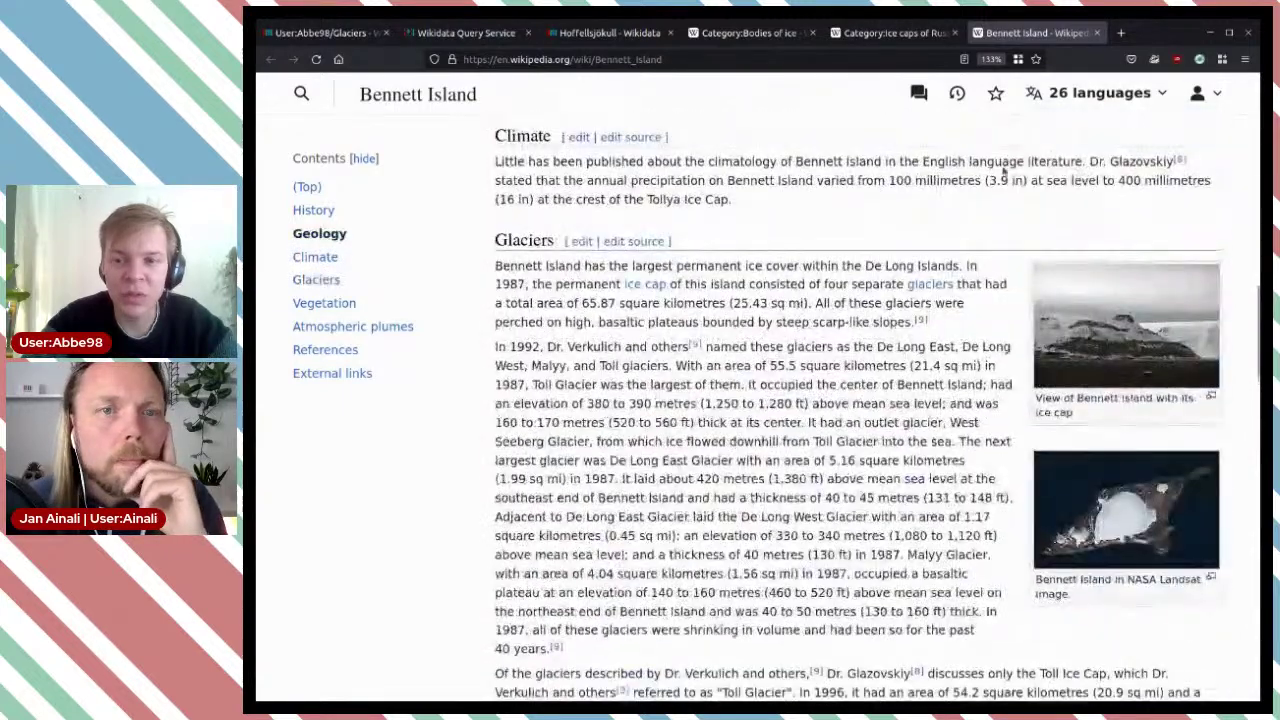
left_click(1098, 34)
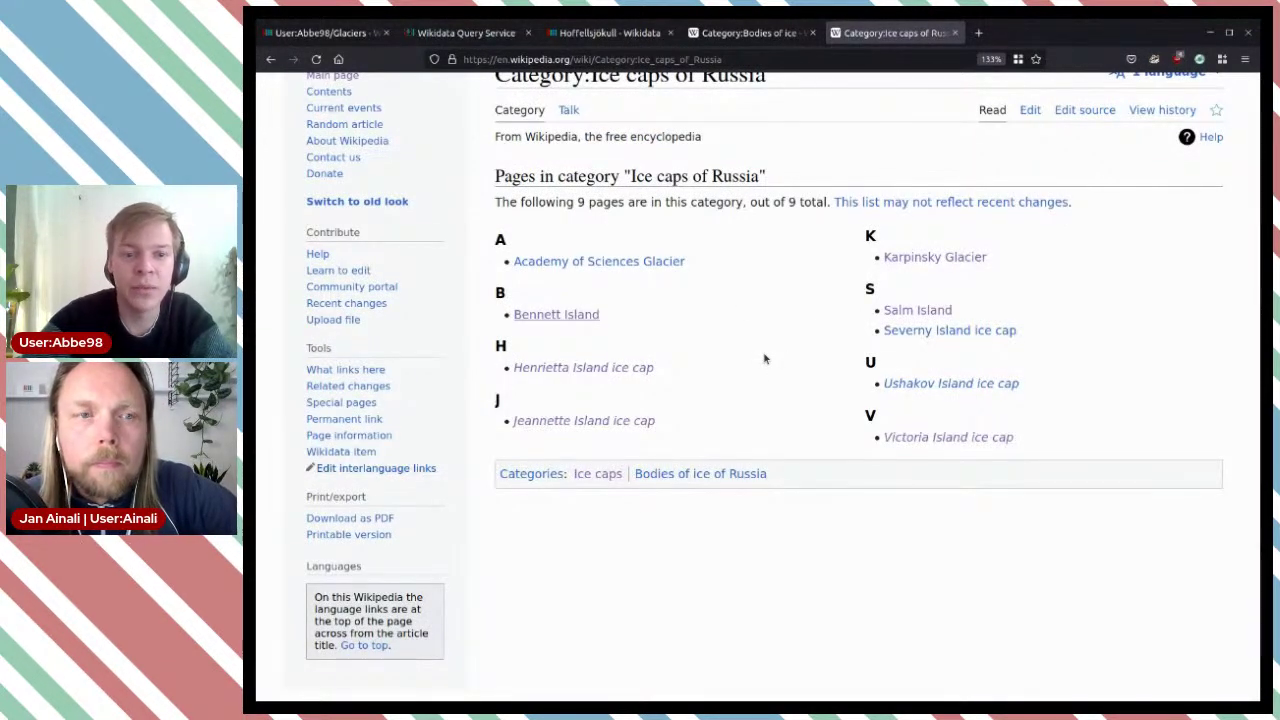
Step: Go back to the parent Ice caps category, open the Svartisen article and read its introduction
scroll(764, 358, "up", 2)
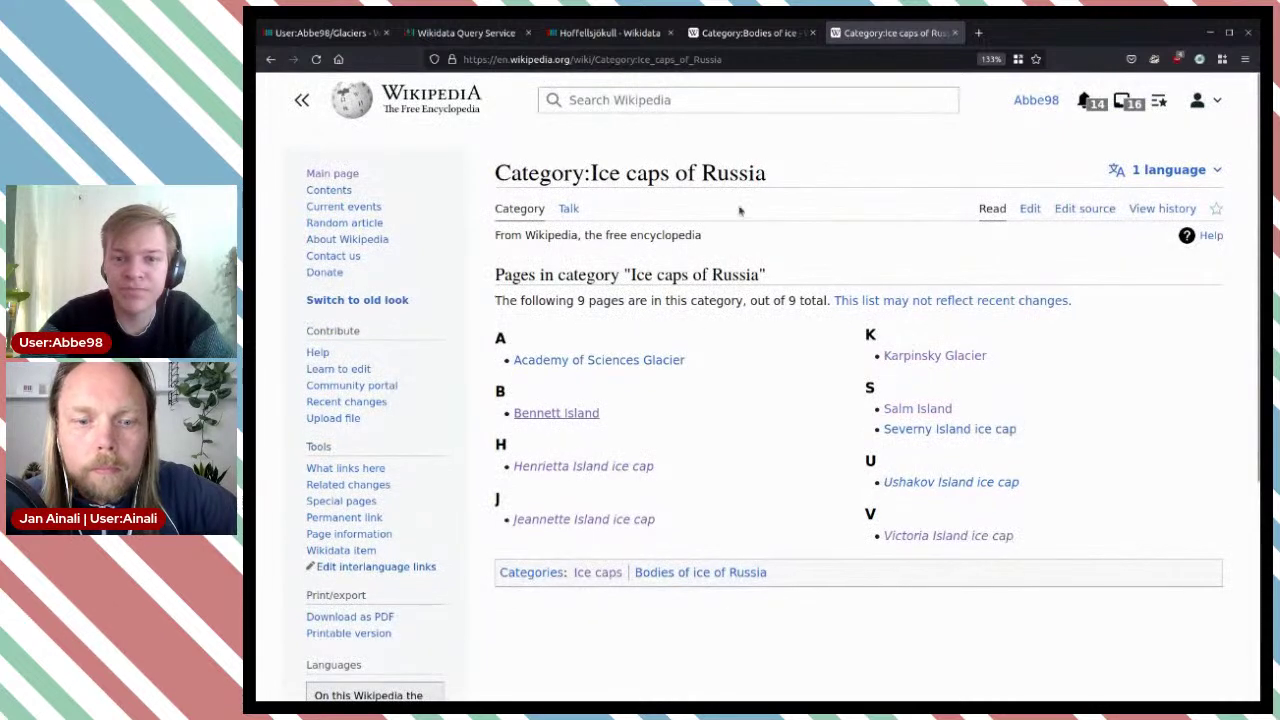
left_click(271, 60)
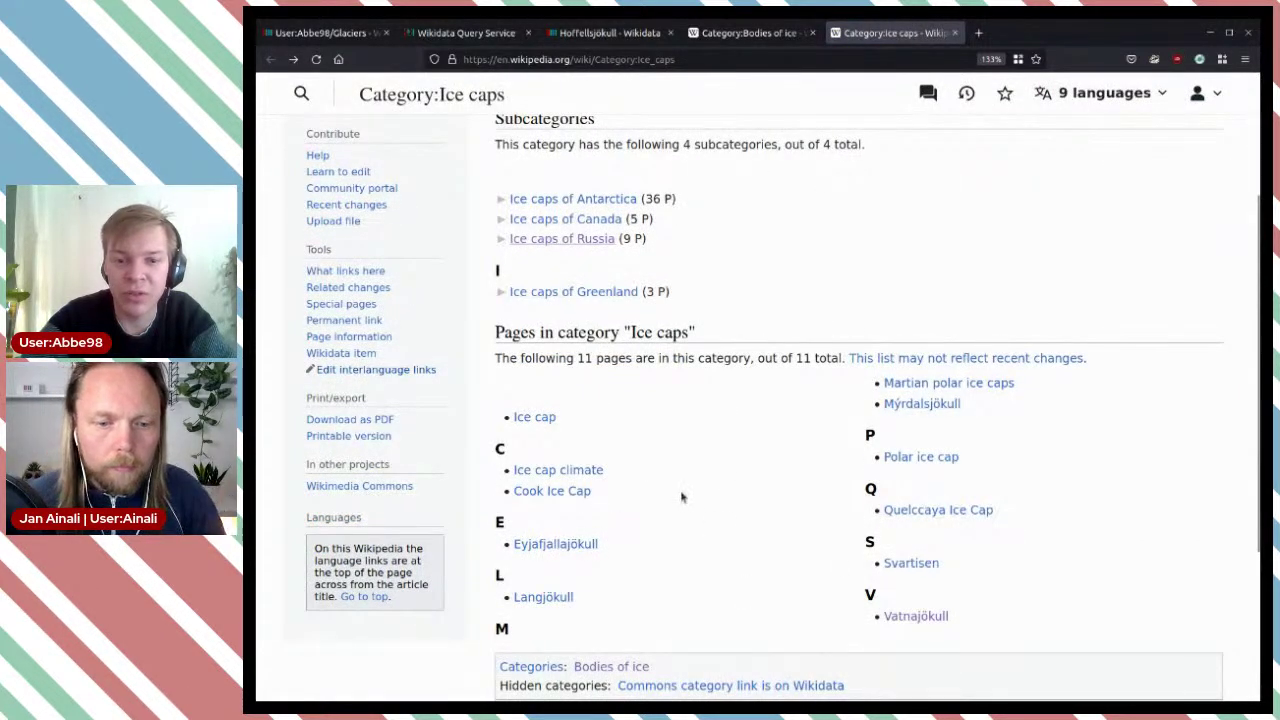
scroll(690, 500, "down", 2)
mouse_move(913, 472)
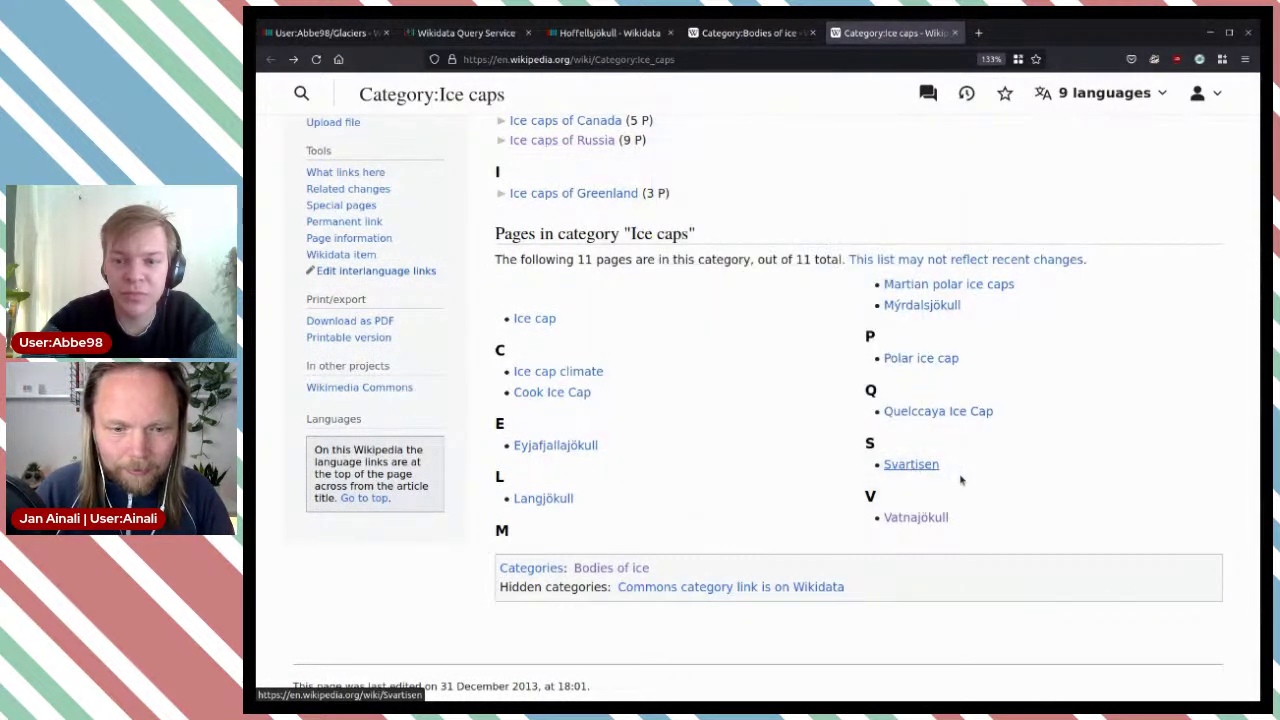
middle_click(918, 464)
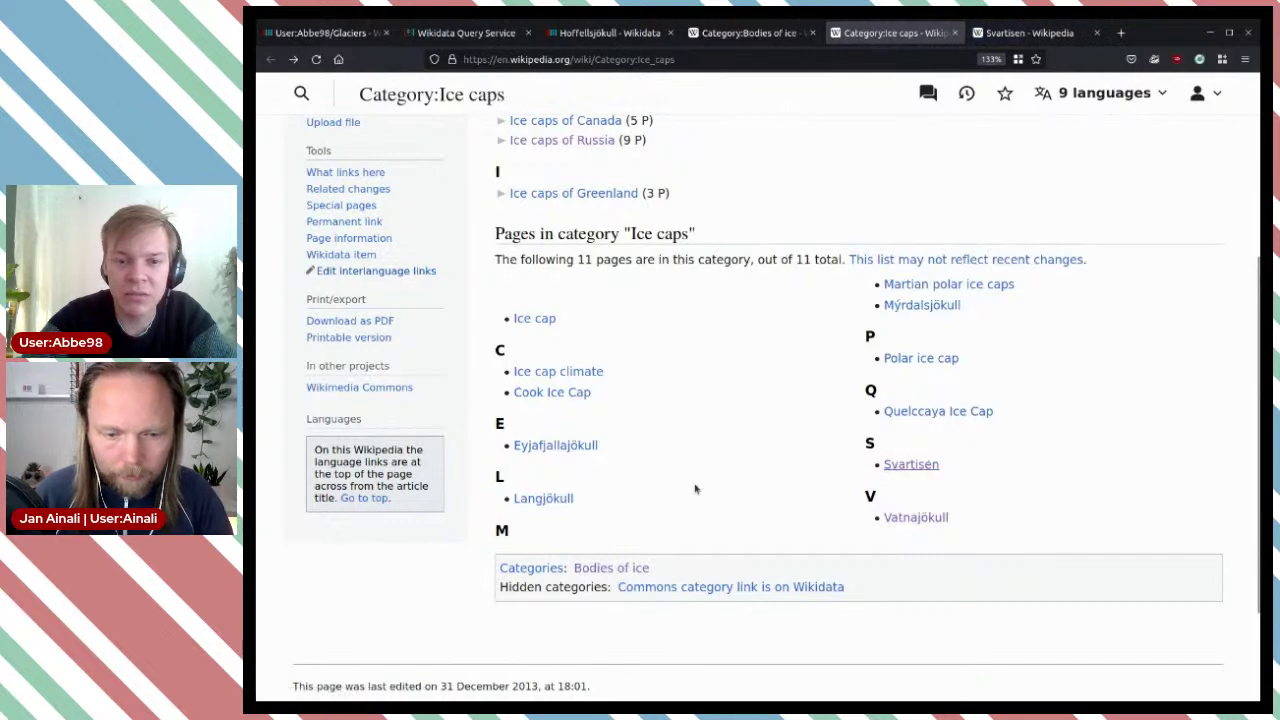
left_click(1030, 33)
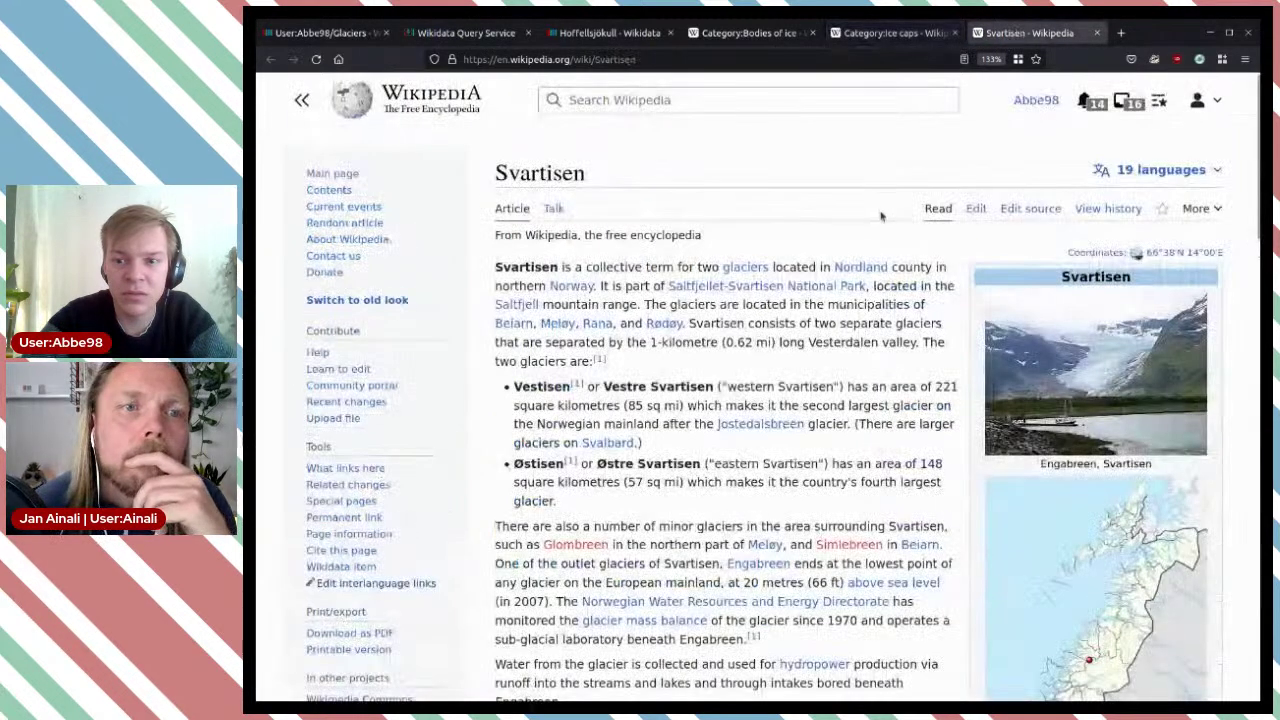
scroll(790, 202, "down", 2)
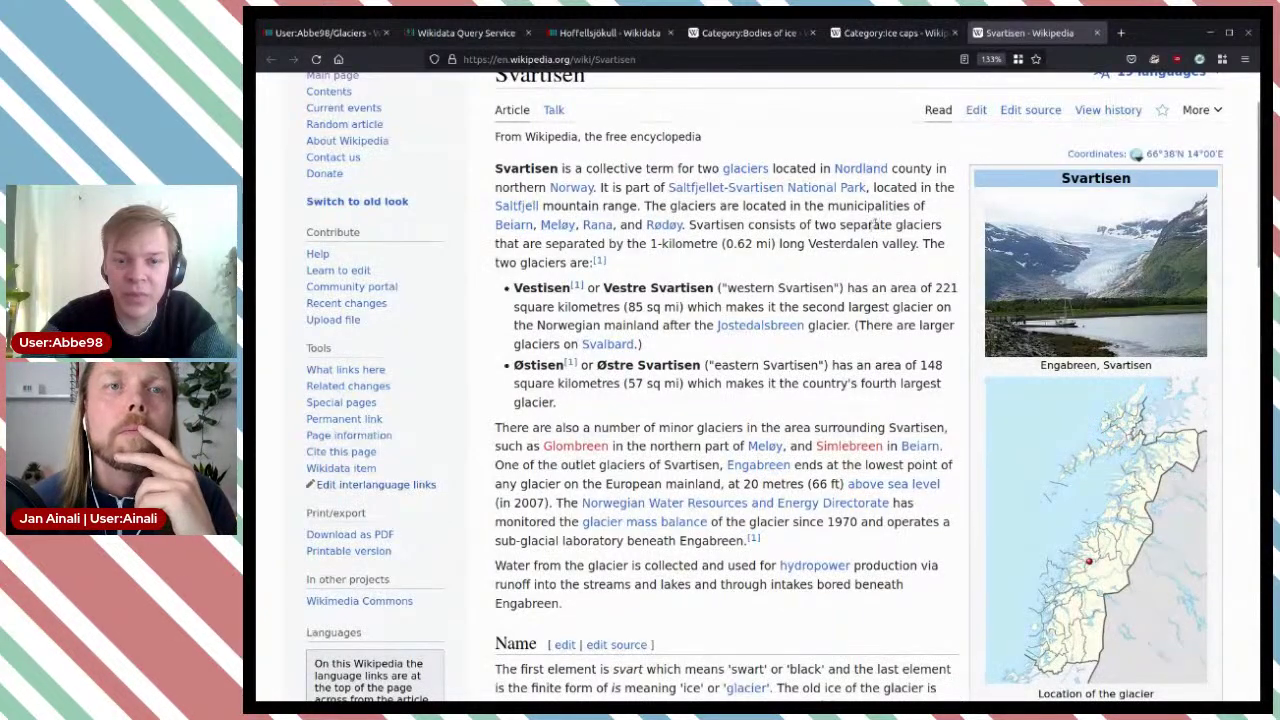
Step: Check the labels, descriptions and instance of statements on Svartisen's Wikidata item and return to the Wikipedia article
left_click(341, 468)
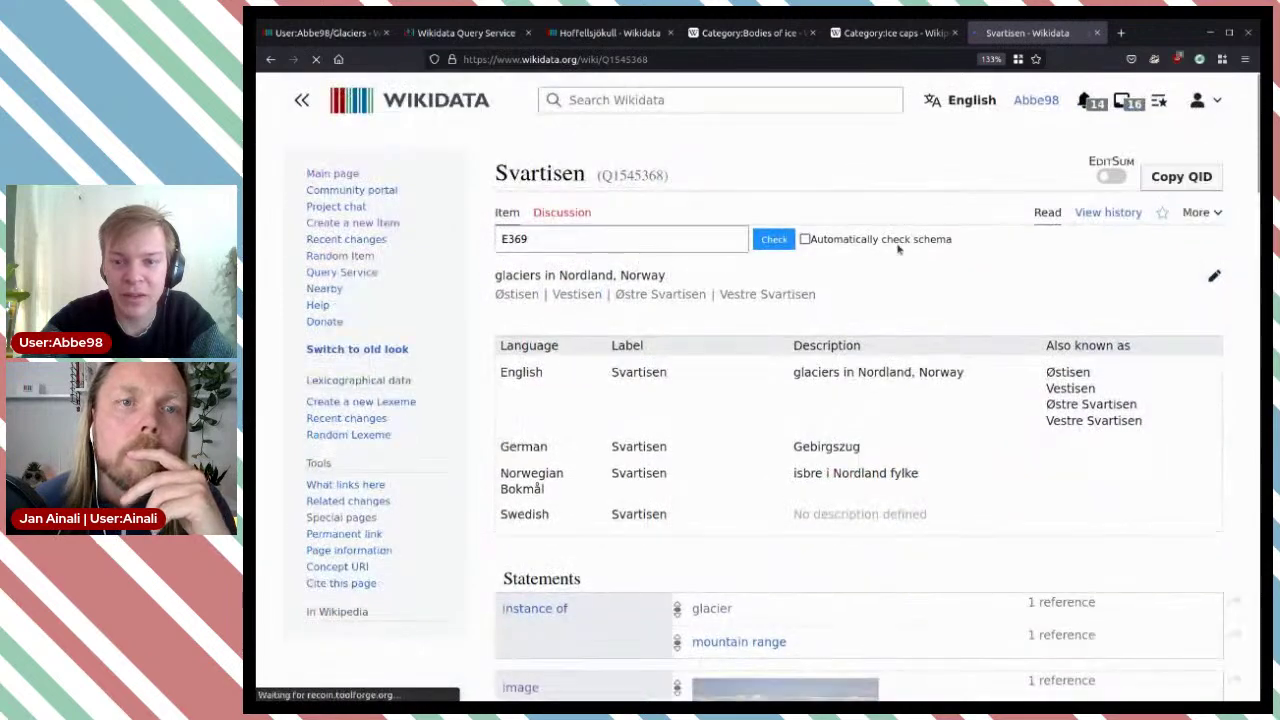
scroll(898, 249, "down", 3)
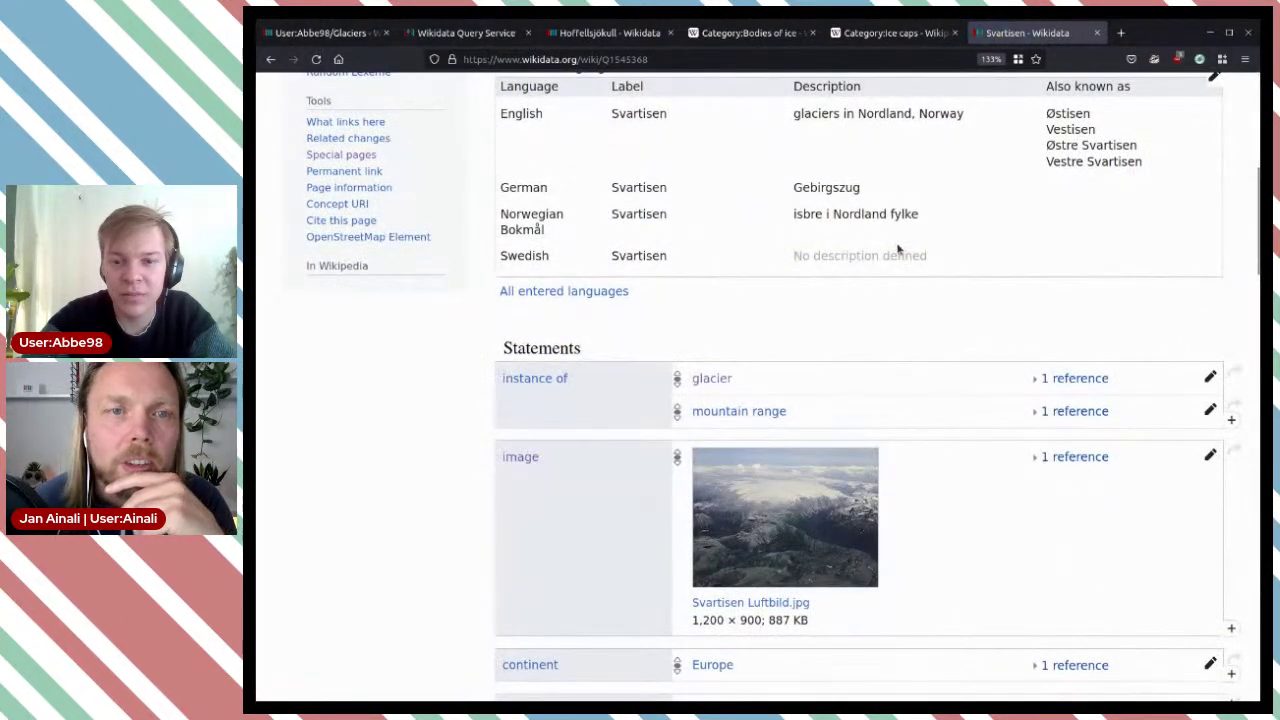
left_click(271, 60)
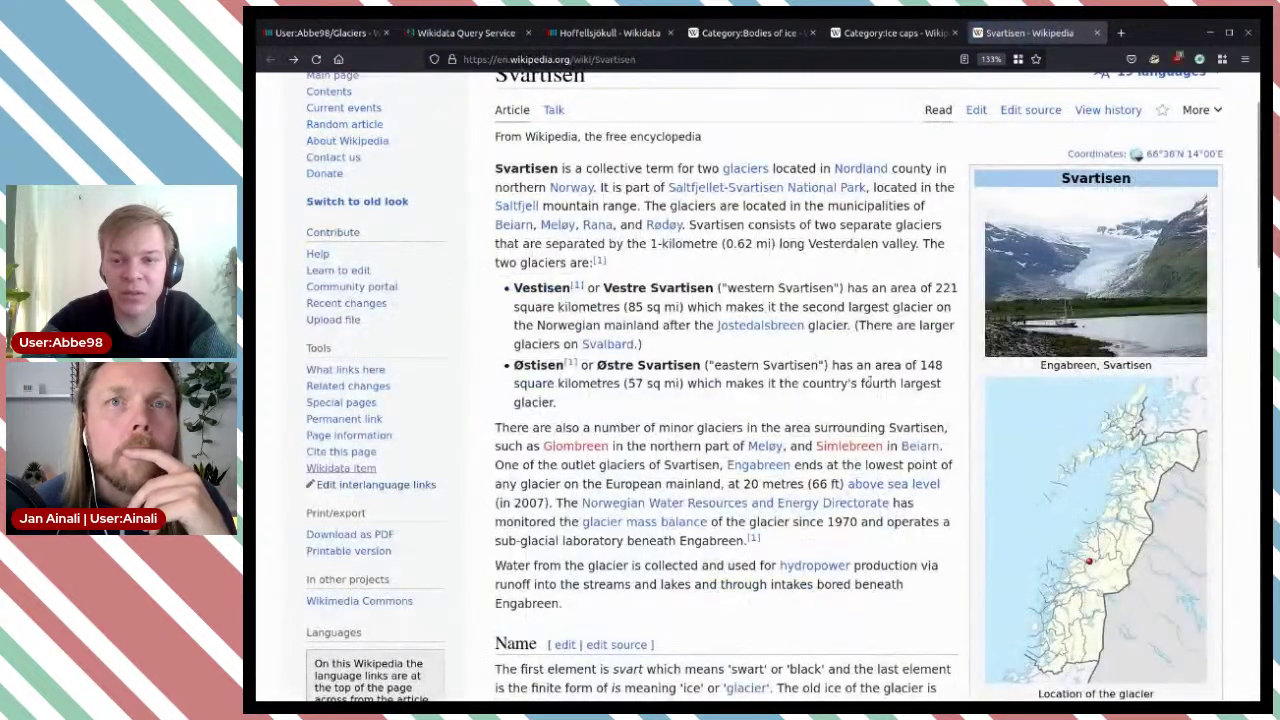
Step: Read the Svartisen article's descriptions of Vestre Svartisen and Østre Svartisen and of the surrounding minor and outlet glaciers
scroll(838, 383, "up", 2)
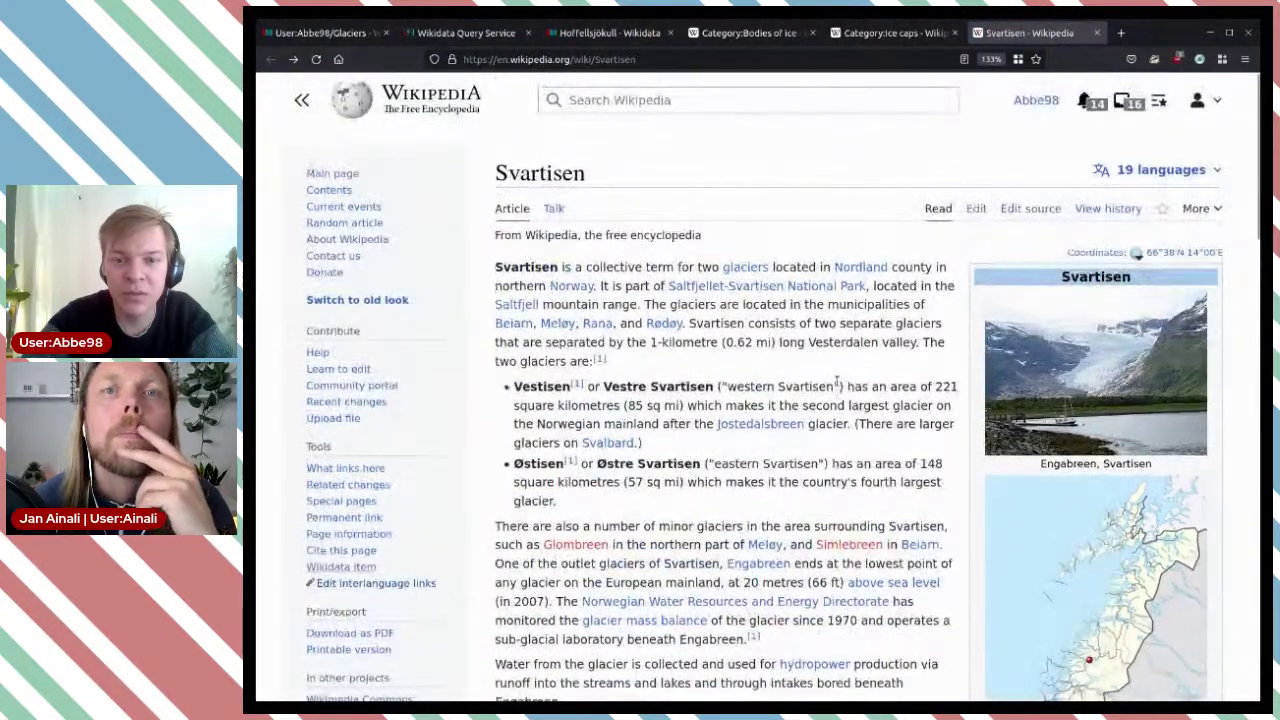
left_click_drag(603, 386, 824, 463)
left_click(851, 465)
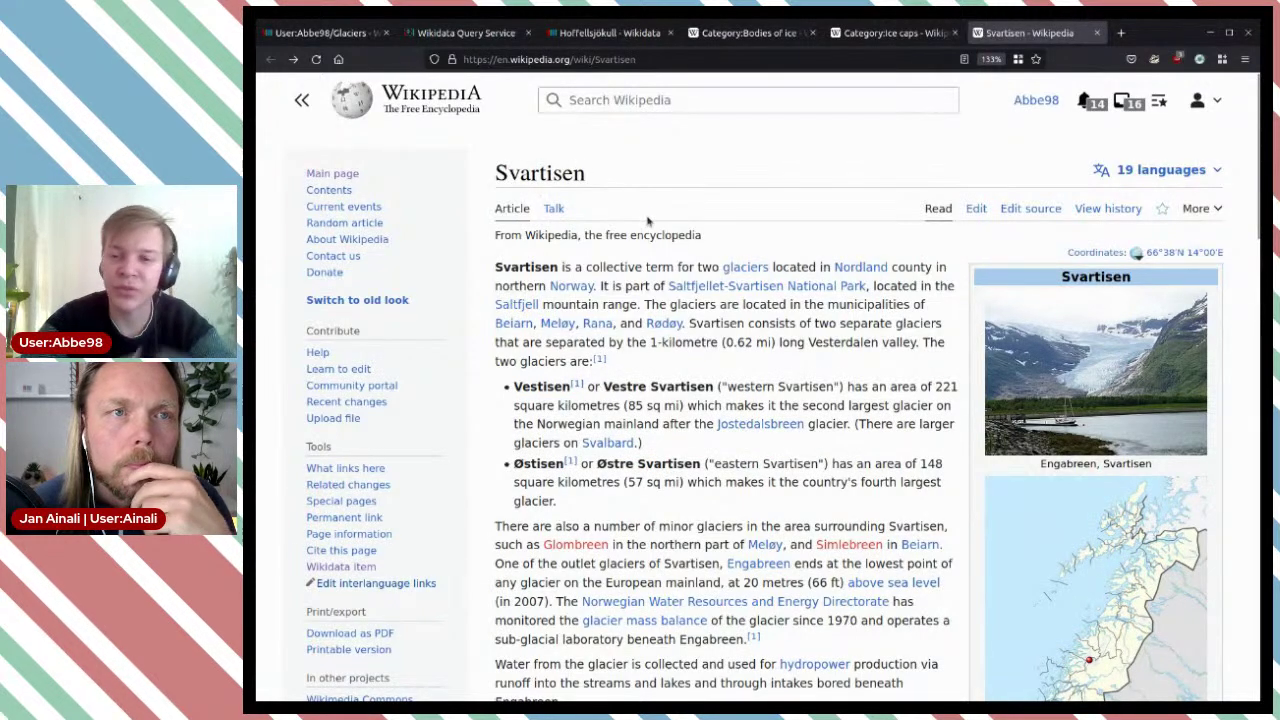
scroll(648, 226, "down", 2)
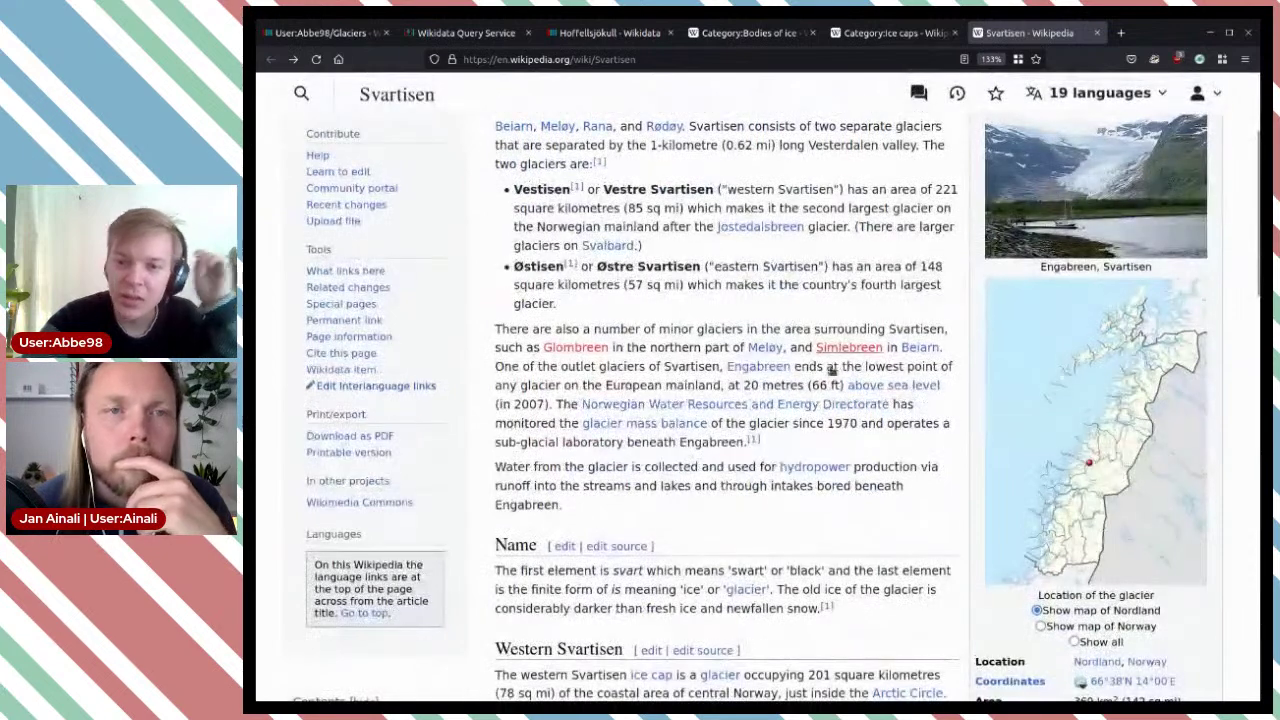
scroll(683, 333, "up", 2)
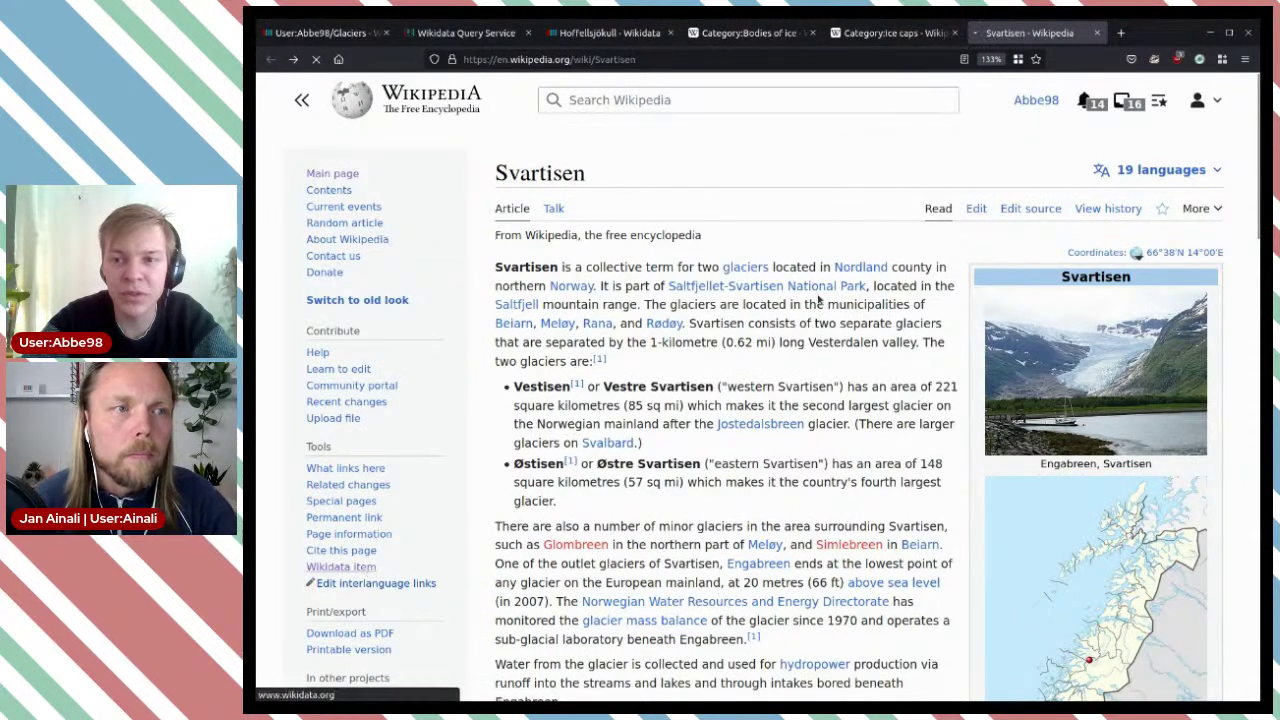
Step: Reopen the Svartisen Wikidata item, review its instance of statements and enlarge its image Svartisen Luftbild.jpg
scroll(818, 299, "down", 5)
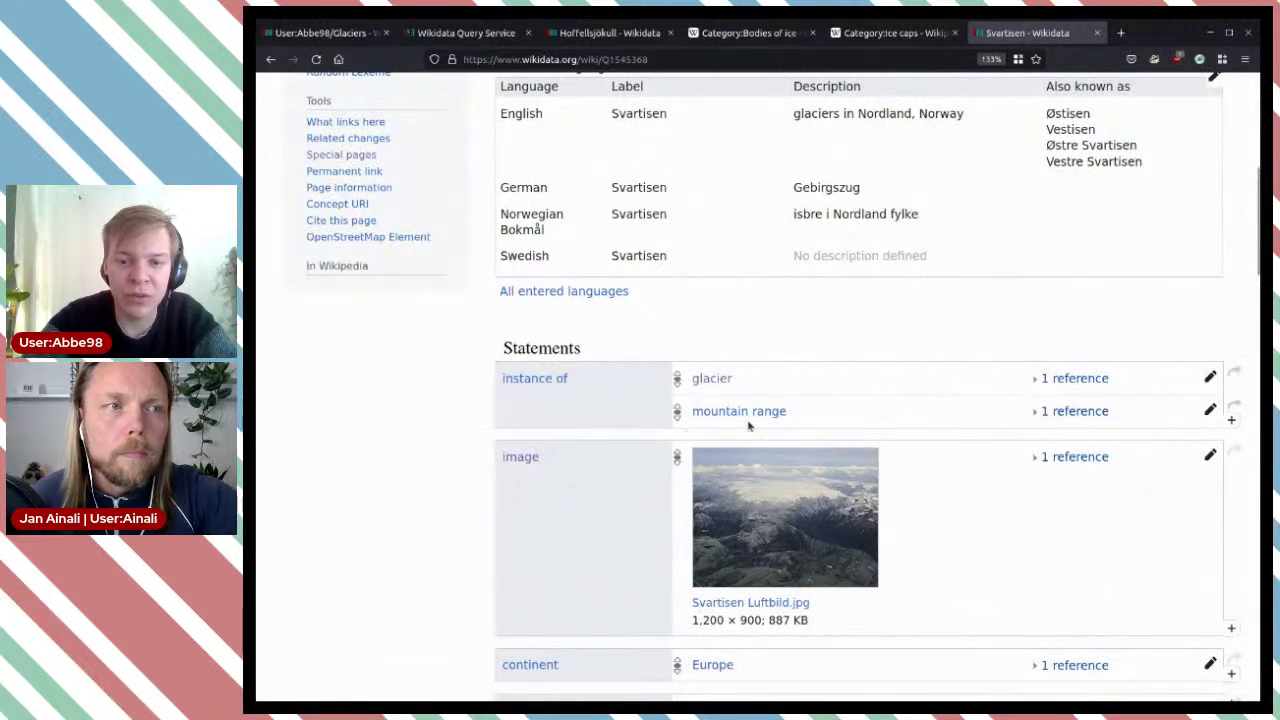
scroll(974, 460, "down", 5)
left_click(813, 270)
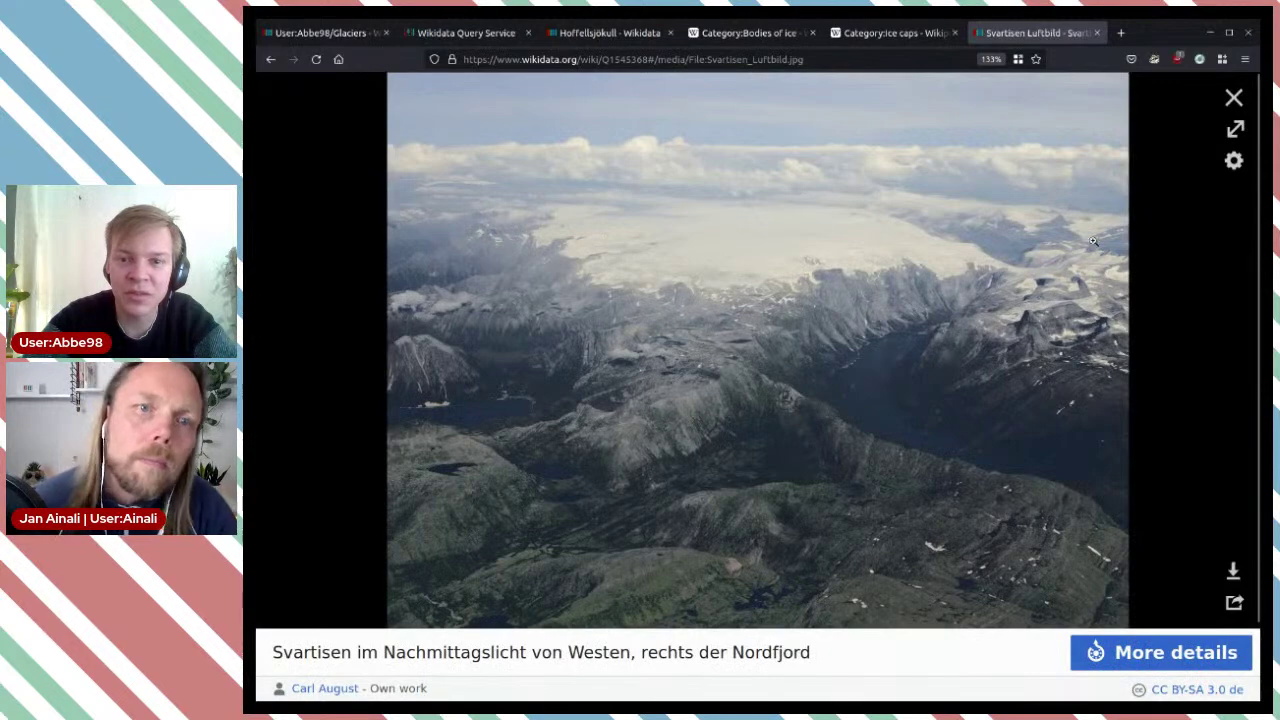
Step: Close the enlarged image, review Svartisen's remaining statements and identifiers, and expand the reference of the mountain range value
left_click(1234, 98)
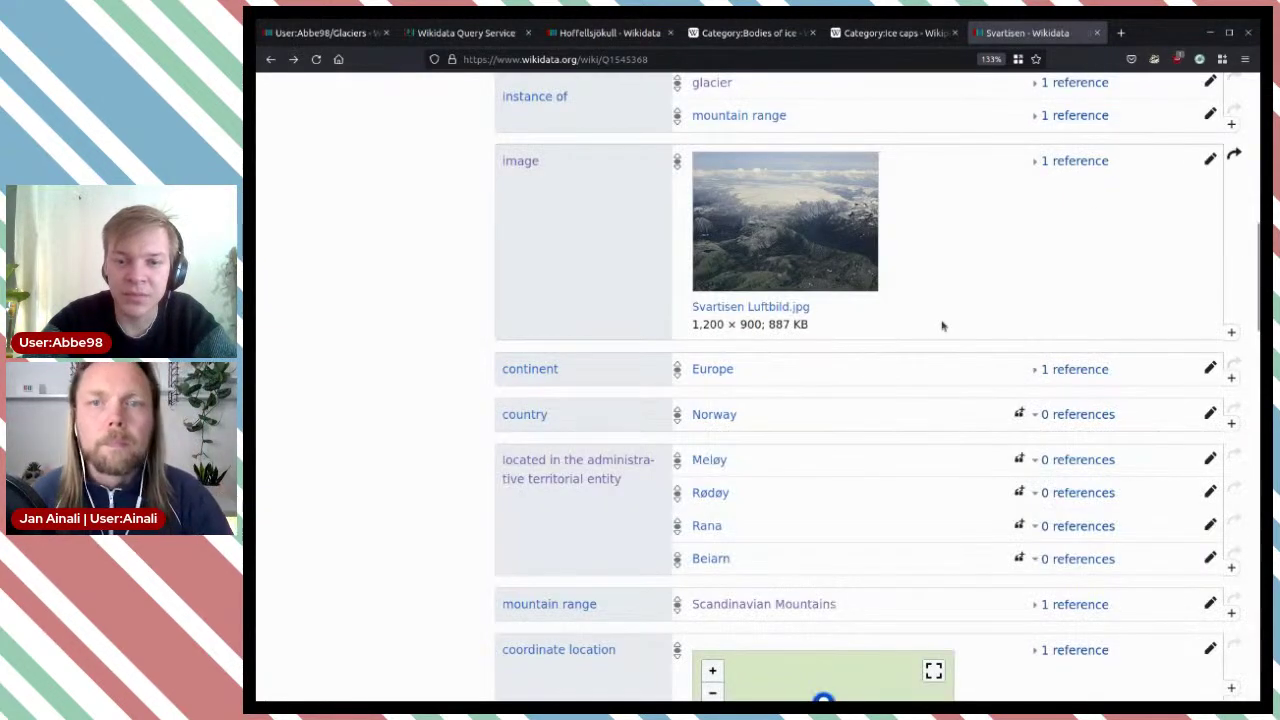
scroll(942, 325, "down", 5)
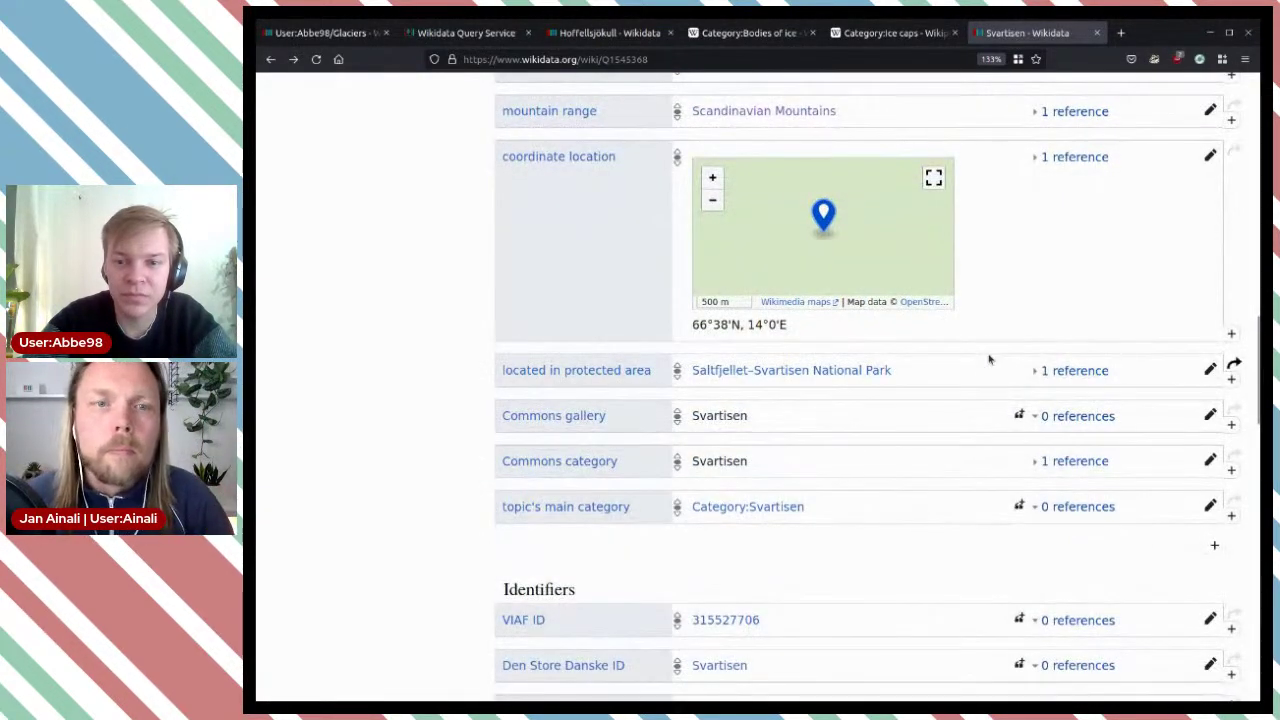
scroll(989, 359, "down", 1)
scroll(989, 359, "down", 4)
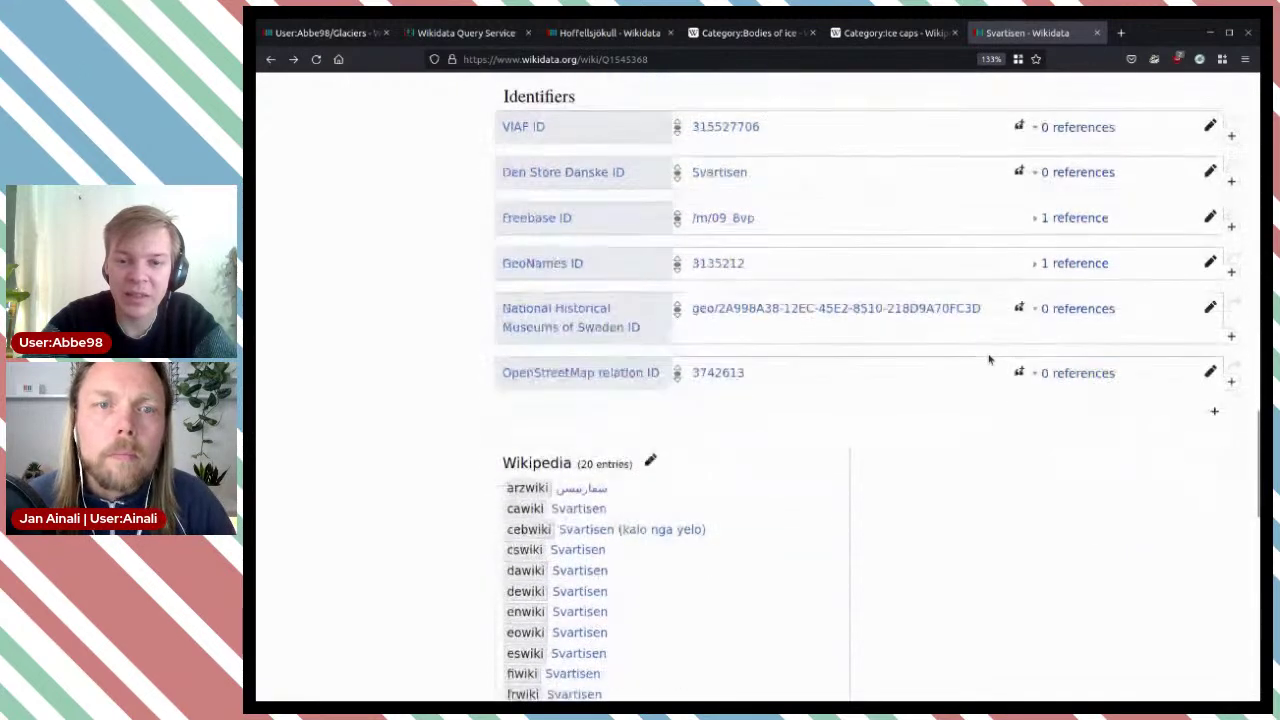
scroll(989, 359, "up", 12)
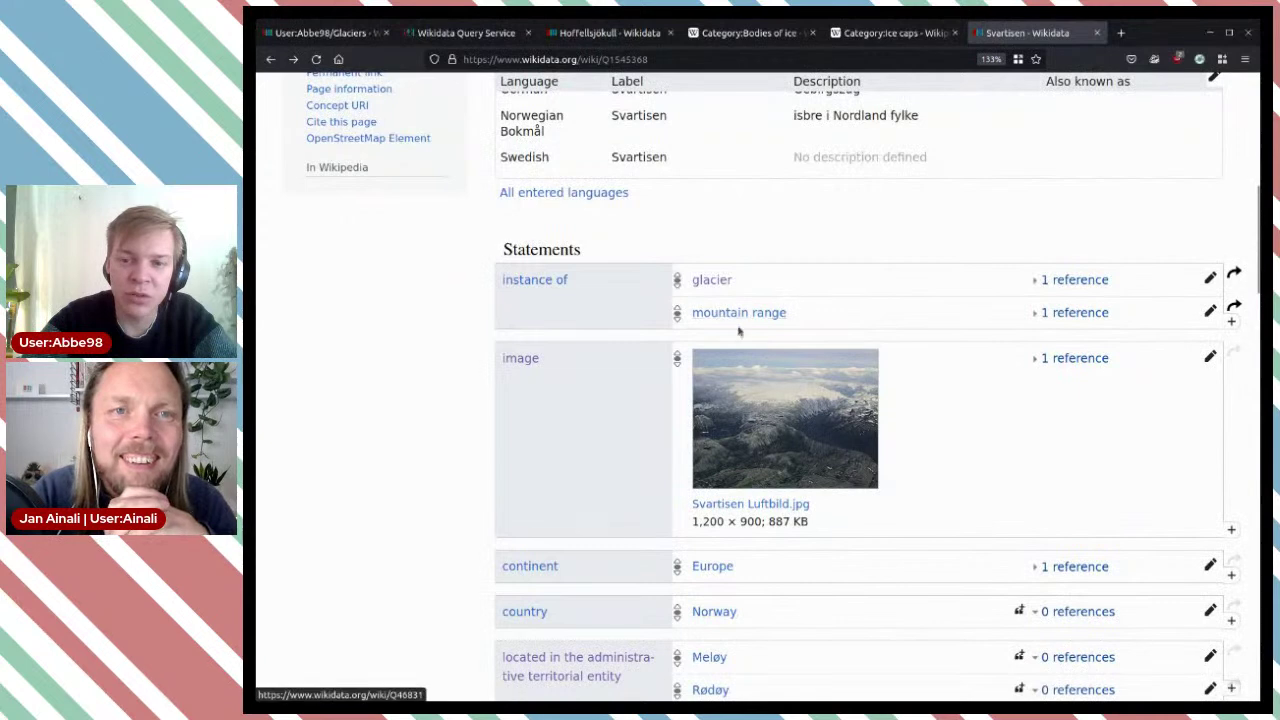
left_click(1088, 314)
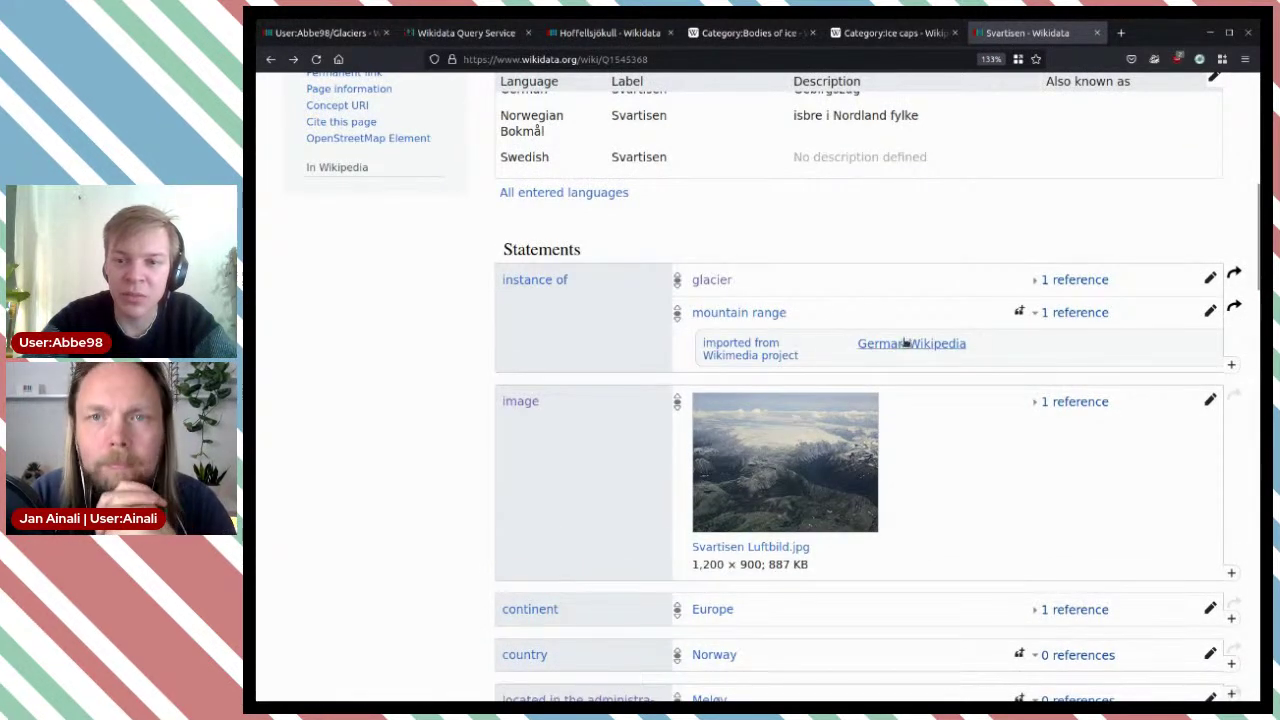
Step: Open the German Wikipedia article on Svartisen from the item's sitelinks and read its introduction
scroll(869, 327, "down", 12)
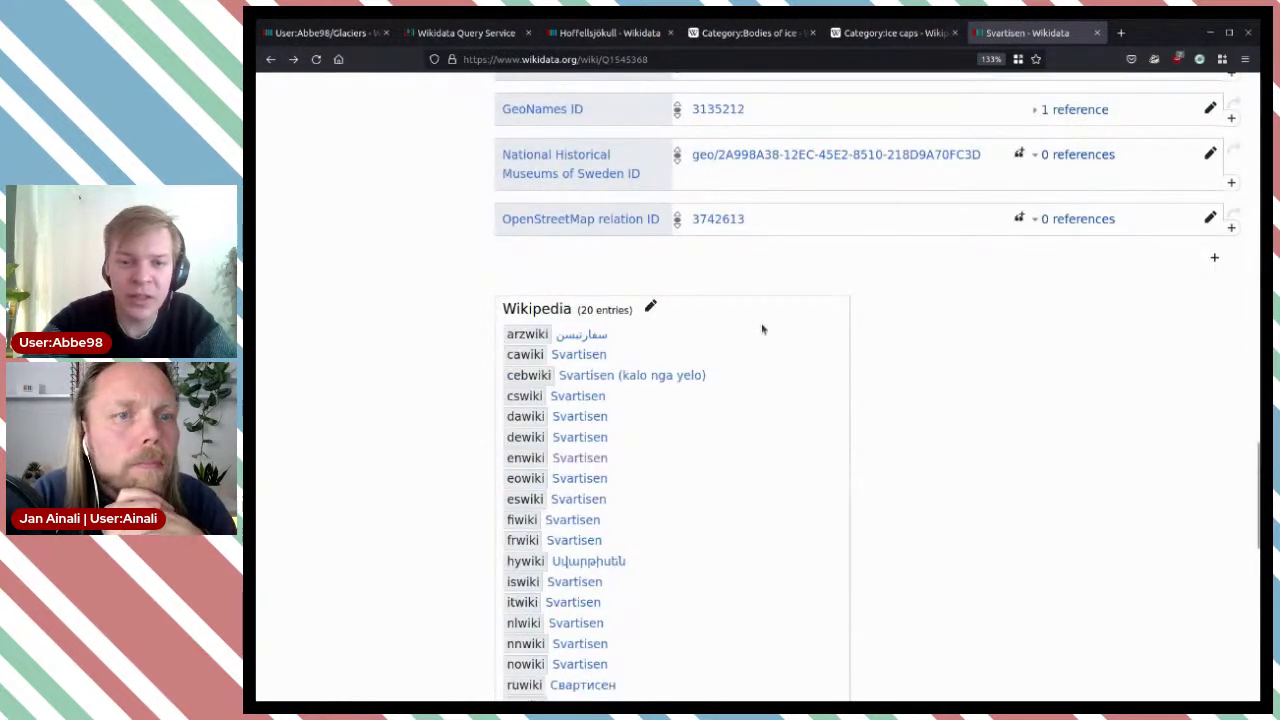
scroll(764, 329, "down", 2)
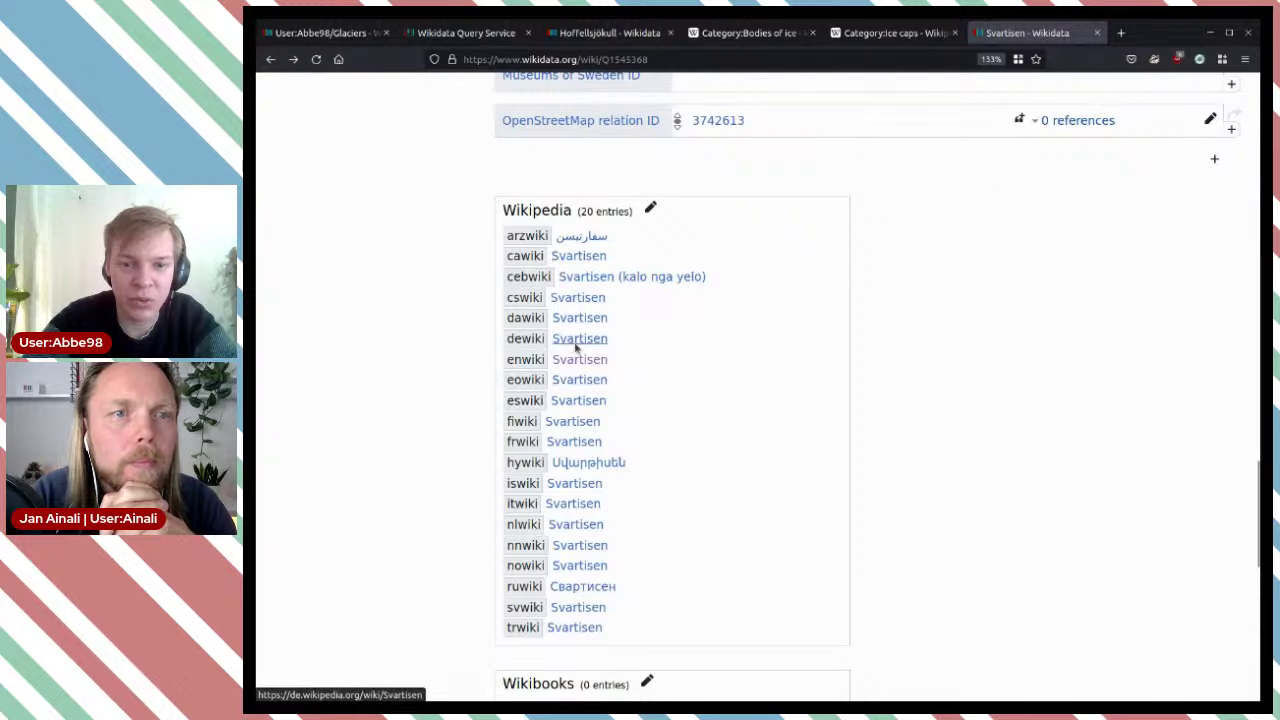
middle_click(601, 355)
key("ctrl+Tab")
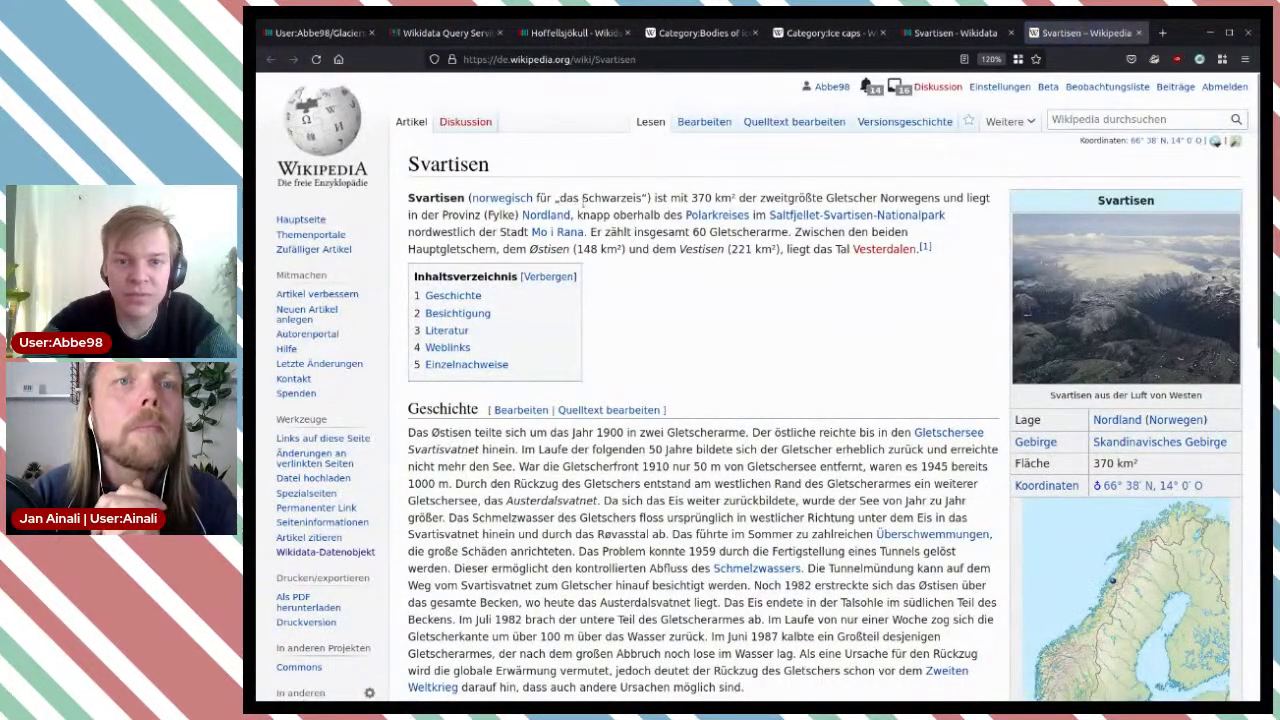
left_click_drag(581, 197, 630, 197)
left_click(630, 197)
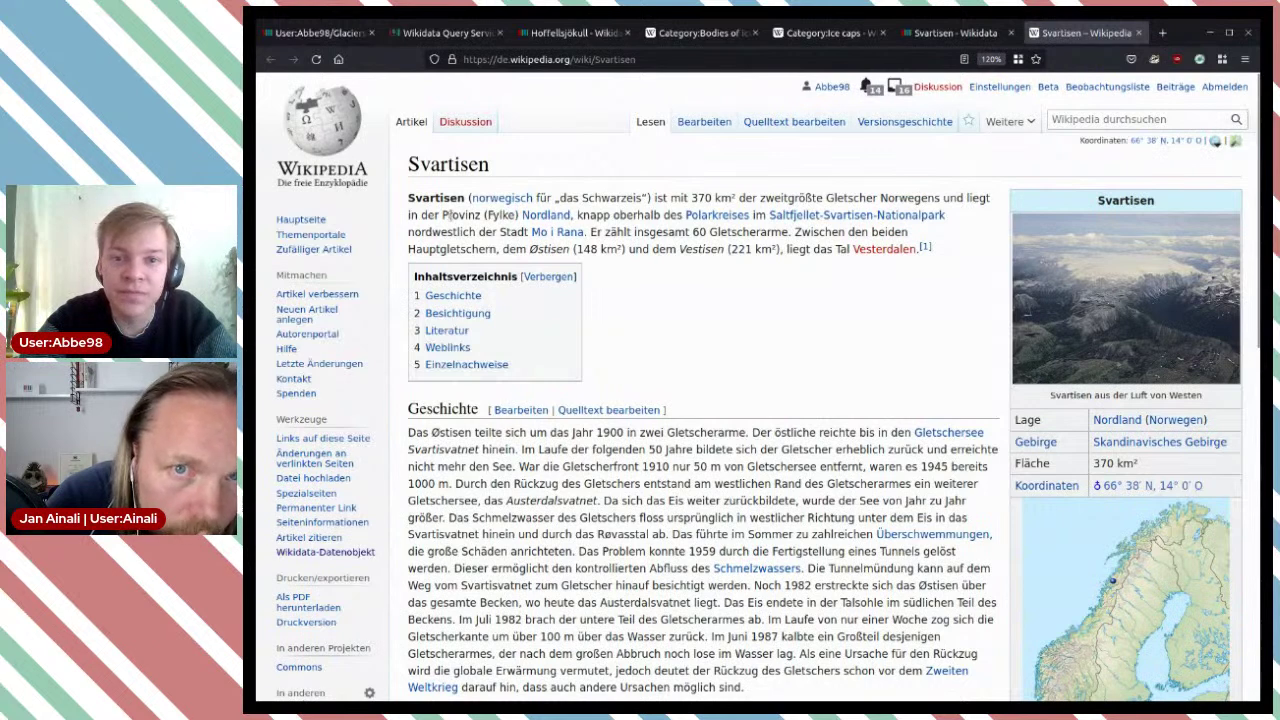
left_click_drag(847, 198, 893, 198)
left_click(810, 203)
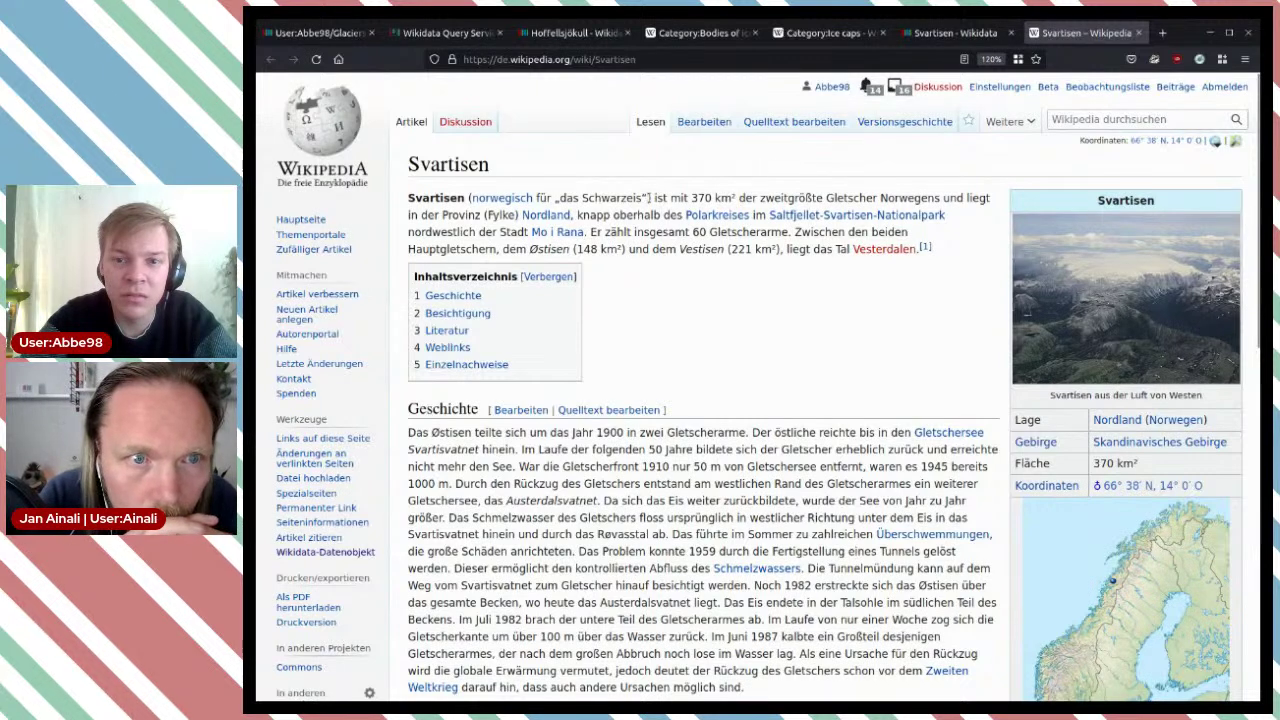
left_click_drag(556, 198, 496, 232)
left_click(481, 229)
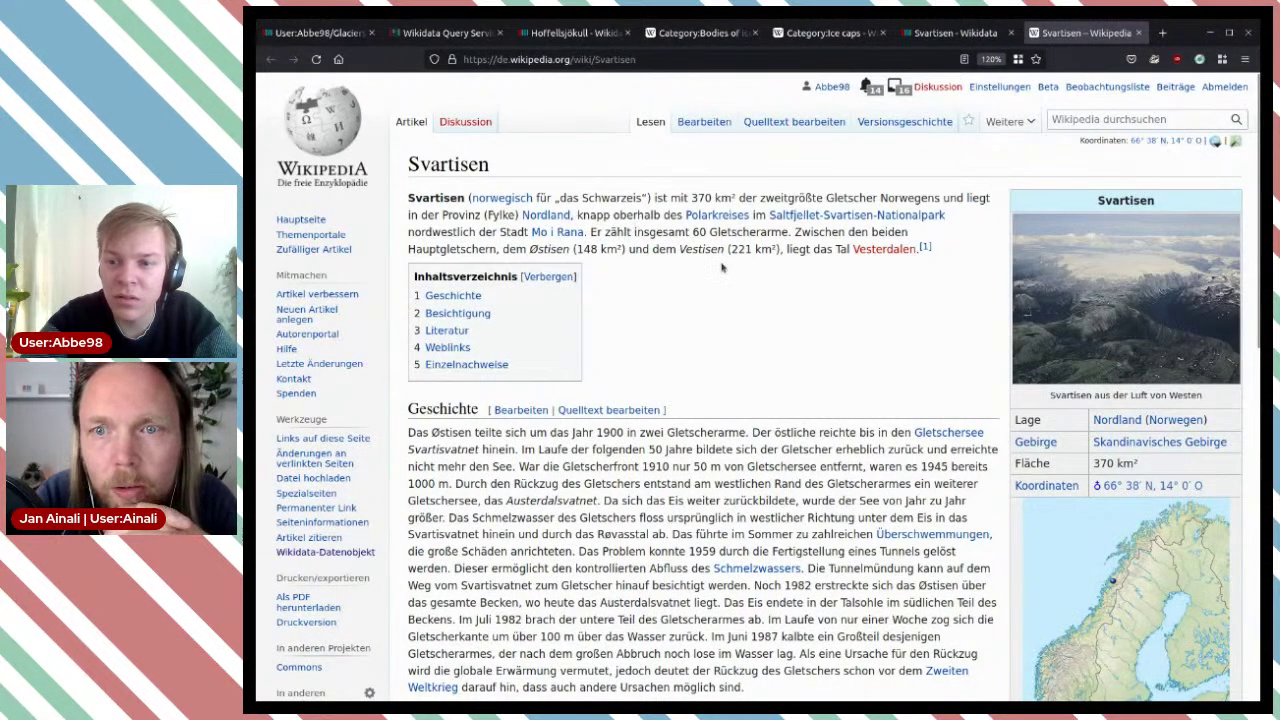
Step: Read through the German Svartisen article's history and visiting sections down to its categories, and return to its introduction
scroll(722, 267, "down", 2)
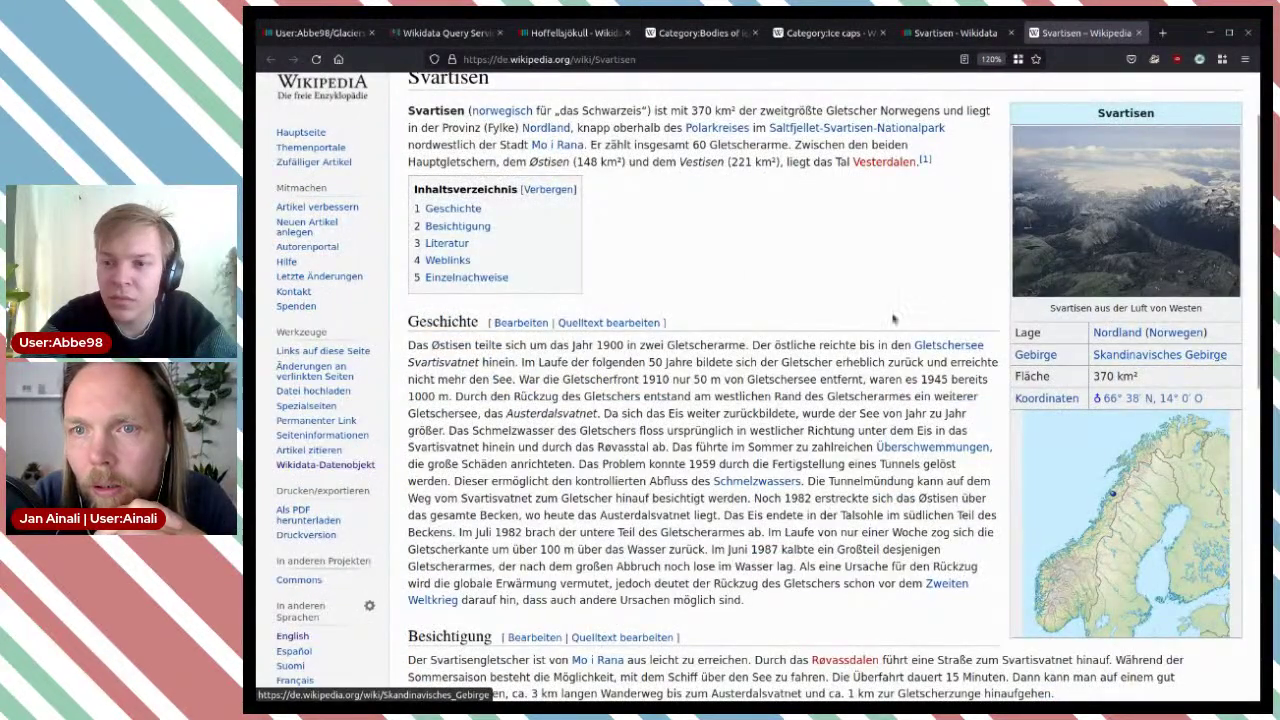
scroll(770, 289, "down", 10)
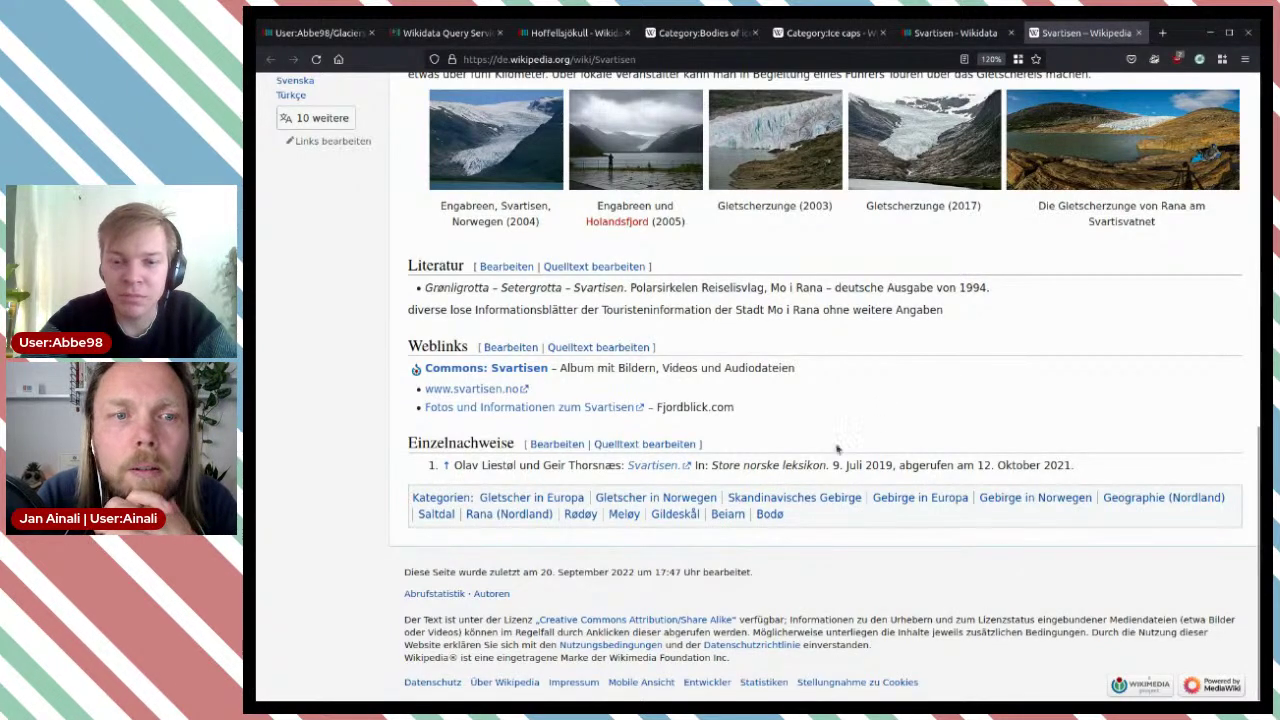
scroll(853, 389, "up", 5)
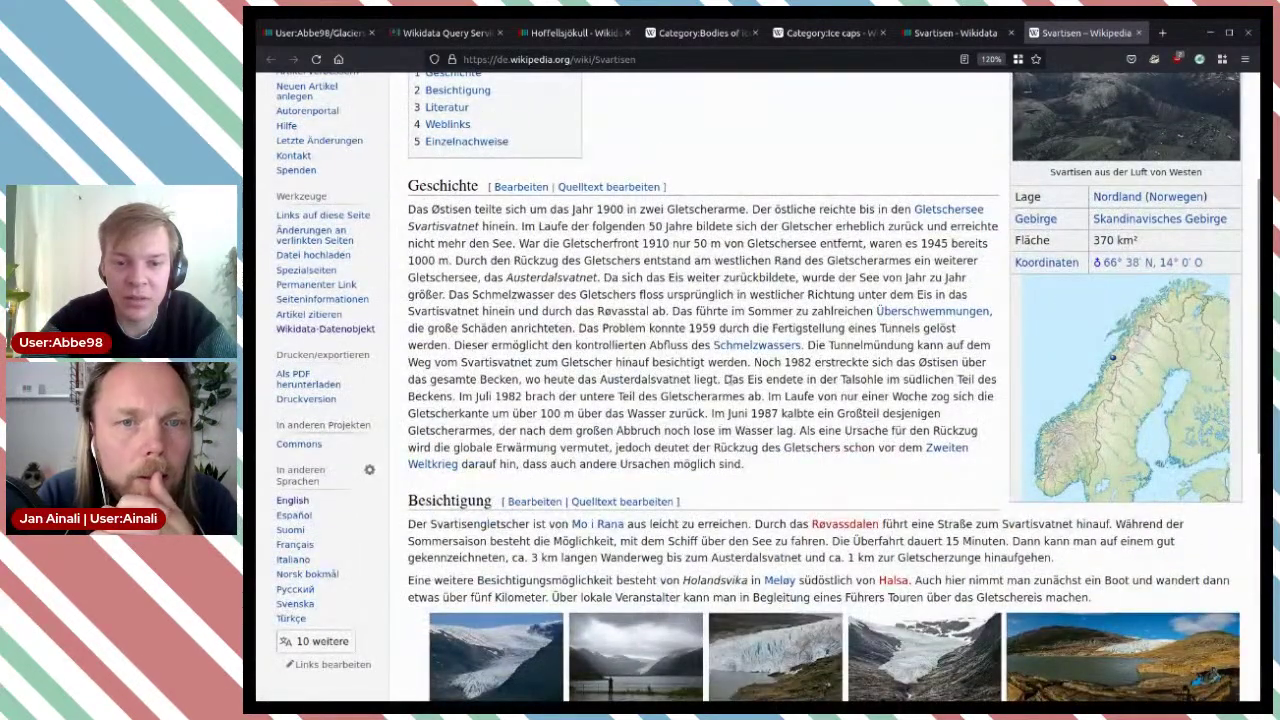
scroll(729, 378, "up", 3)
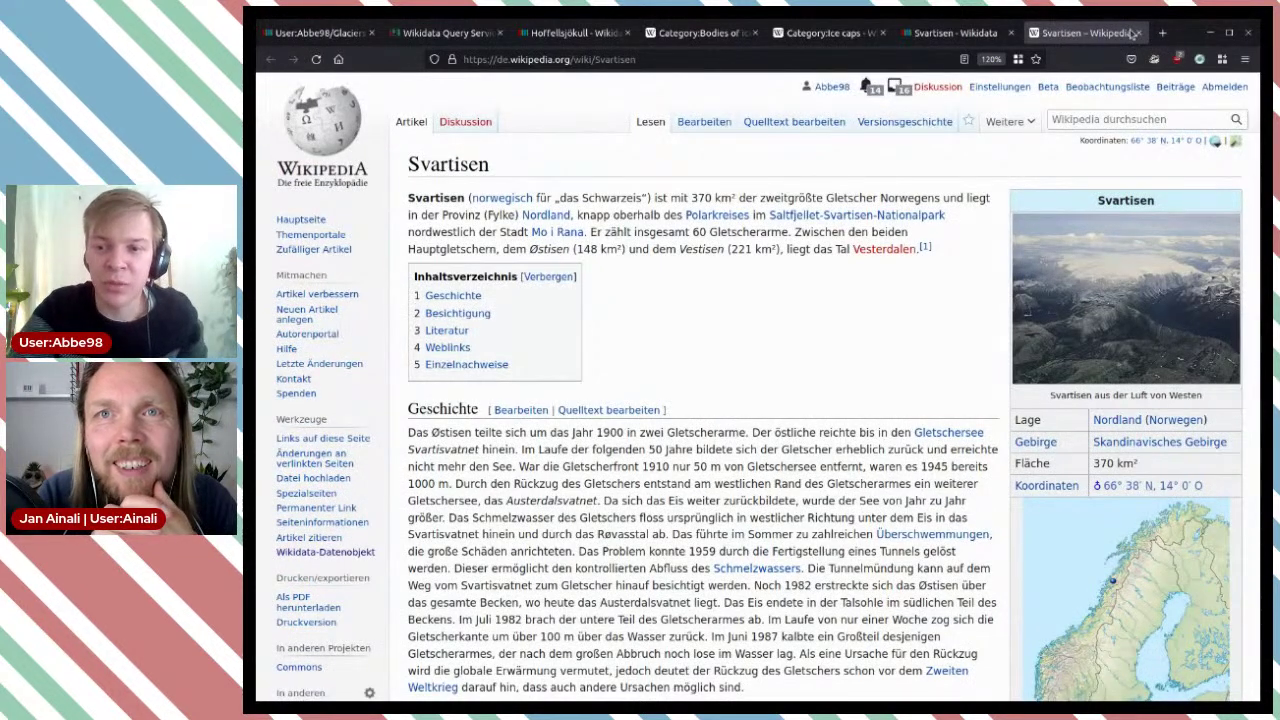
Step: Look at the linked Skandinavisches Gebirge article, return to the Svartisen article and check its mountain-related categories
left_click(1195, 443)
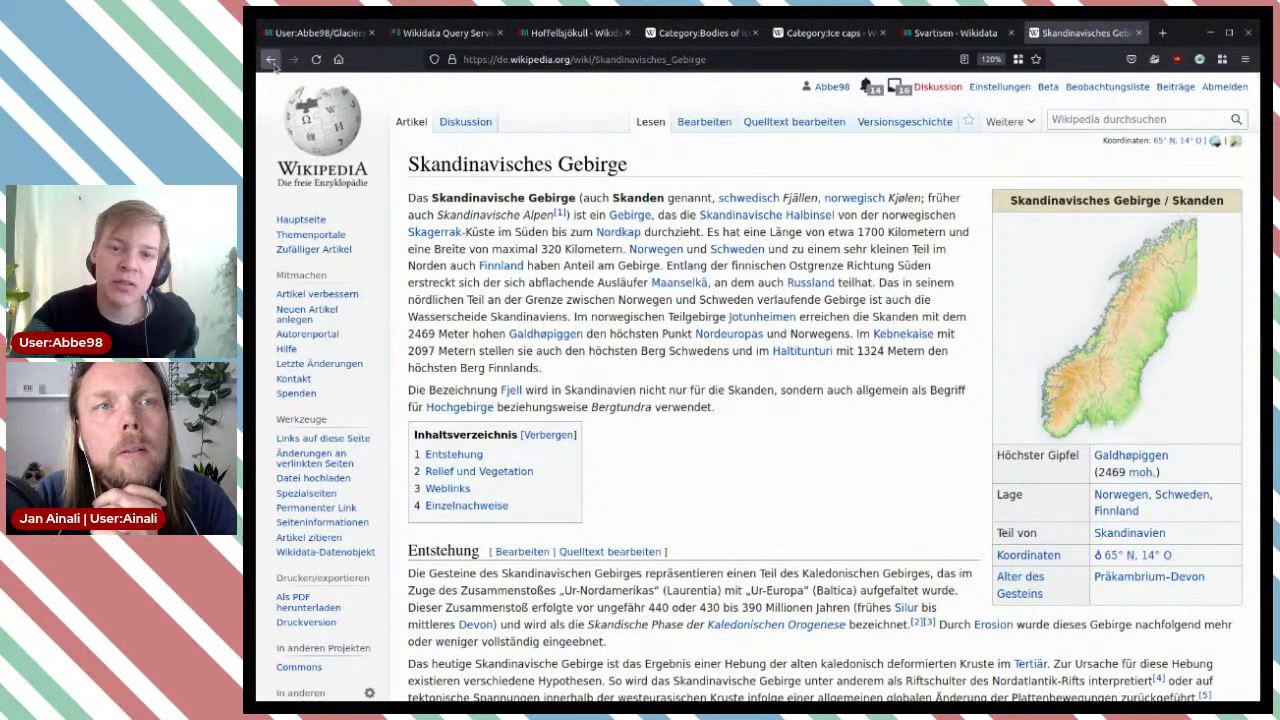
left_click(272, 60)
scroll(783, 444, "down", 10)
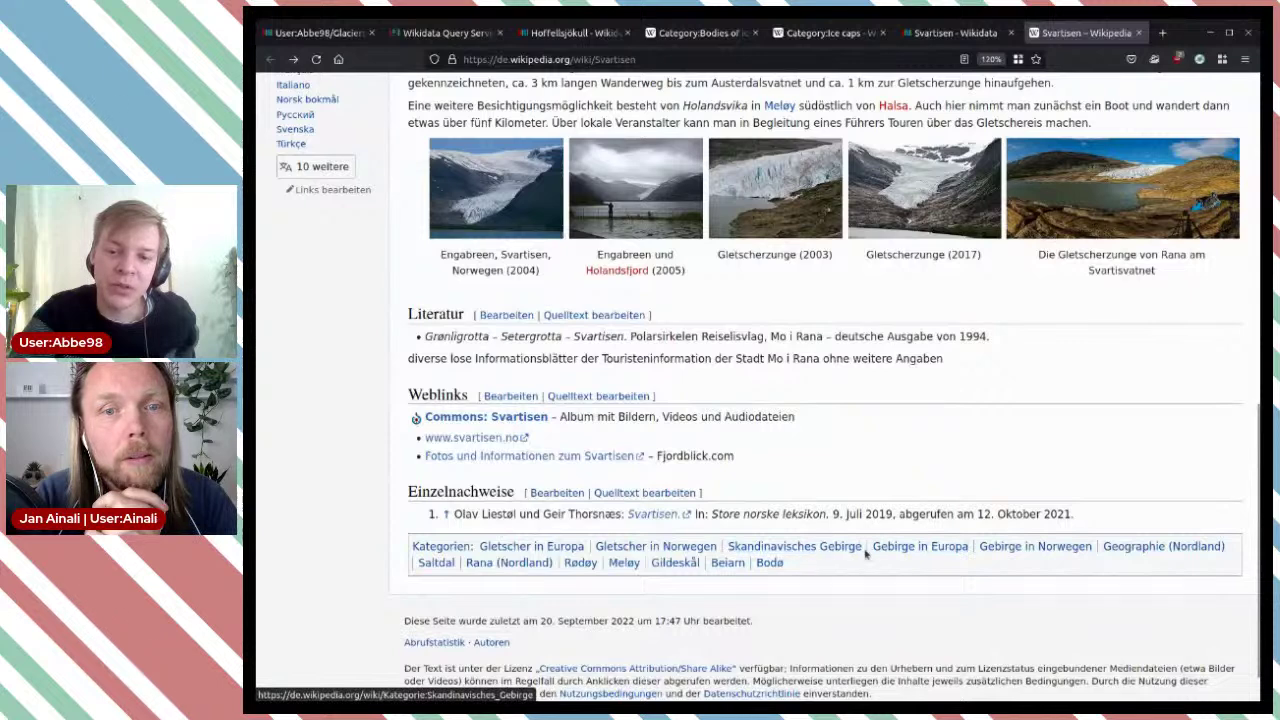
left_click_drag(864, 552, 731, 548)
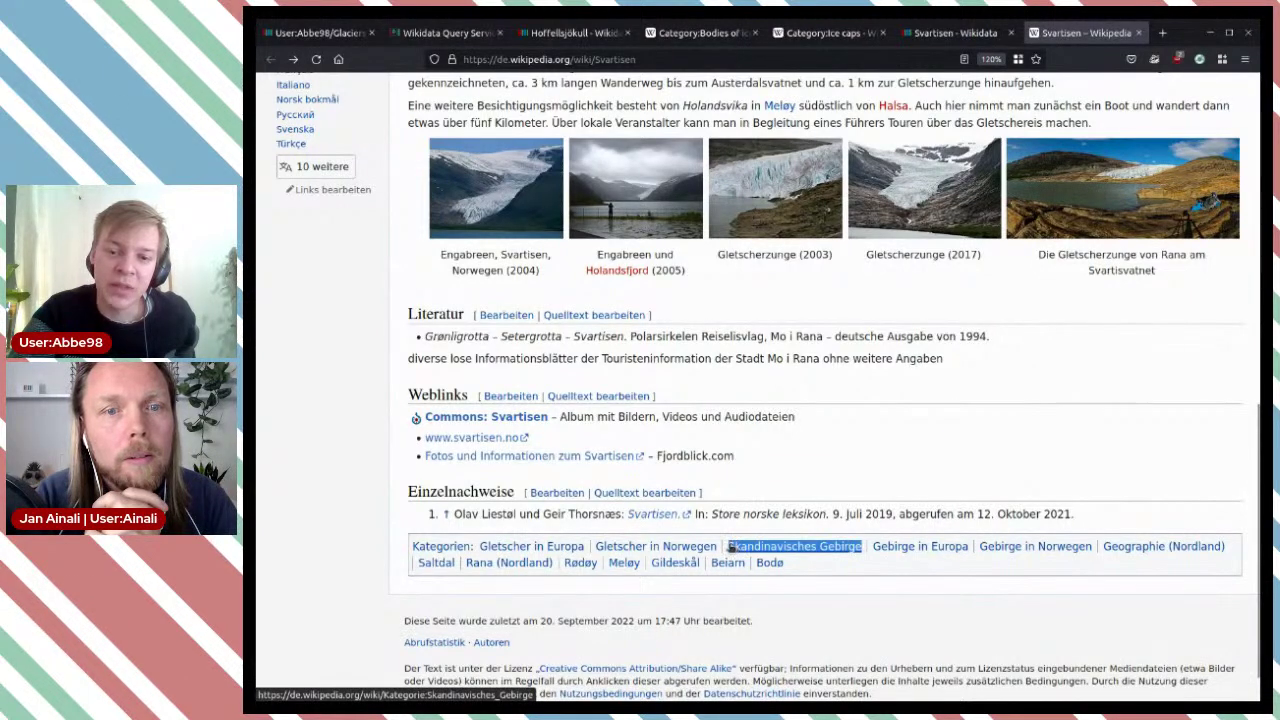
left_click(844, 566)
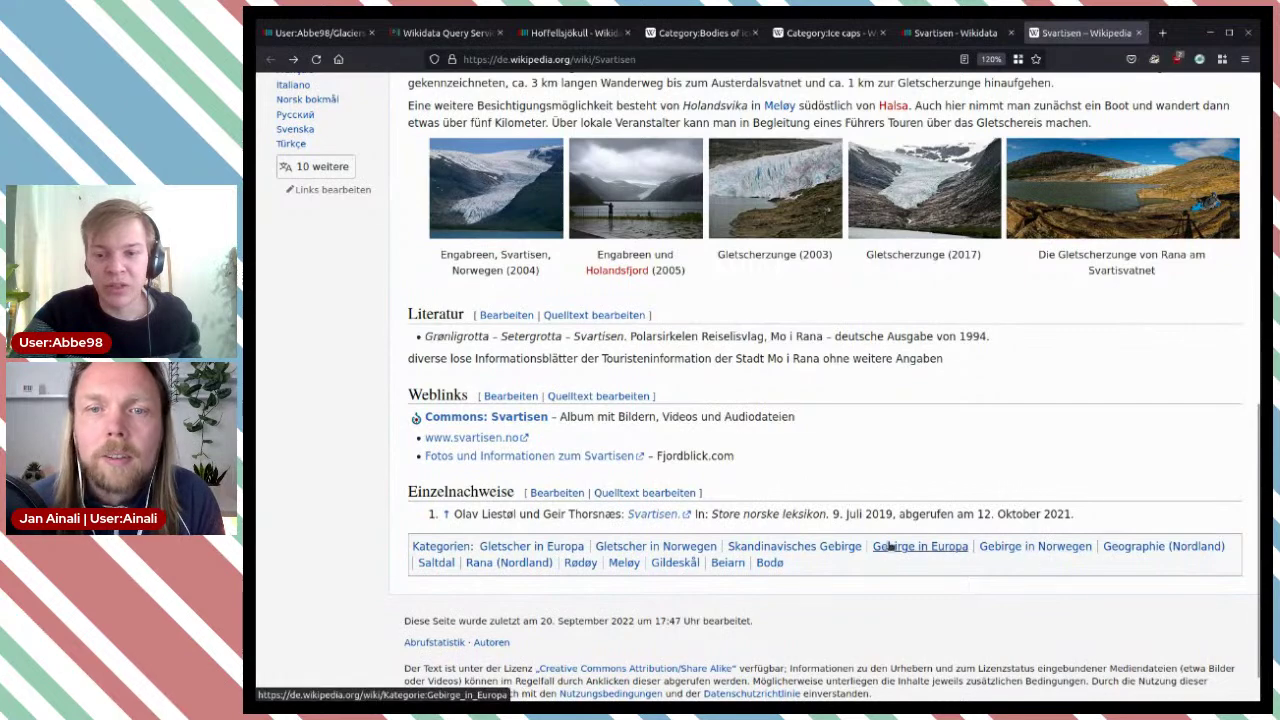
Step: Remove the mountain range value from instance of on Svartisen's Wikidata item and check the reference of the glacier value
left_click(948, 34)
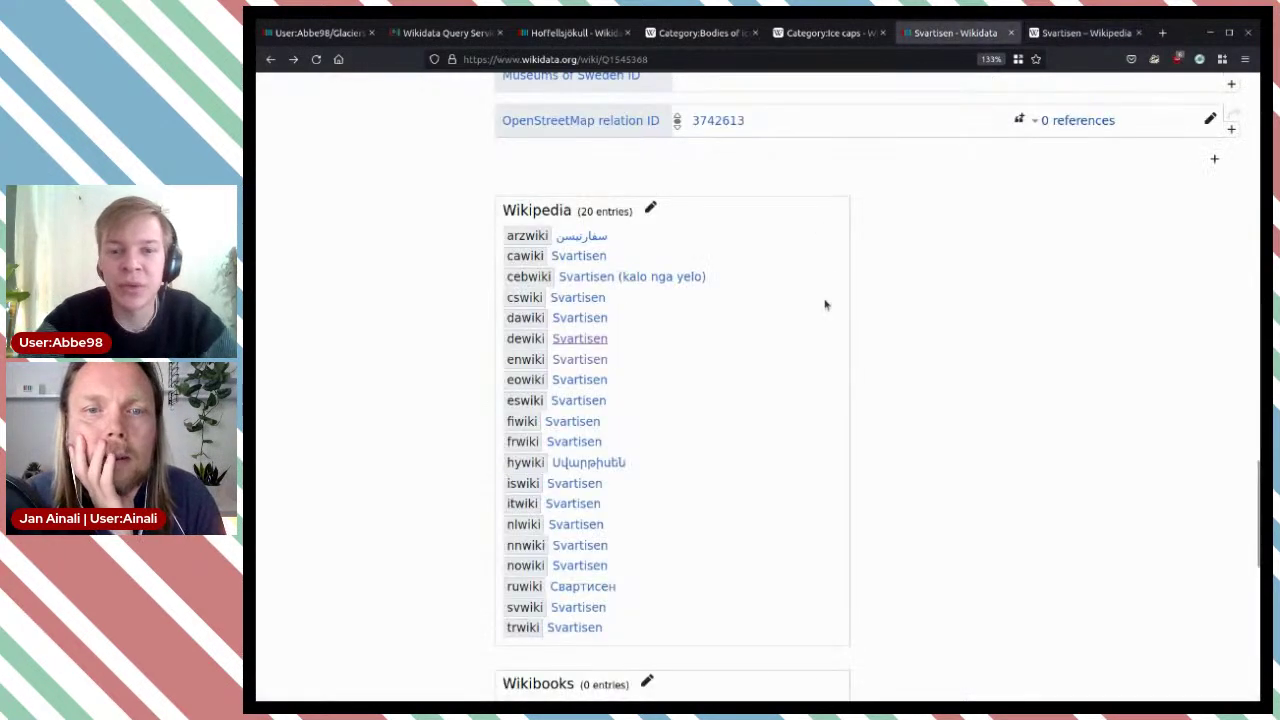
scroll(886, 349, "up", 15)
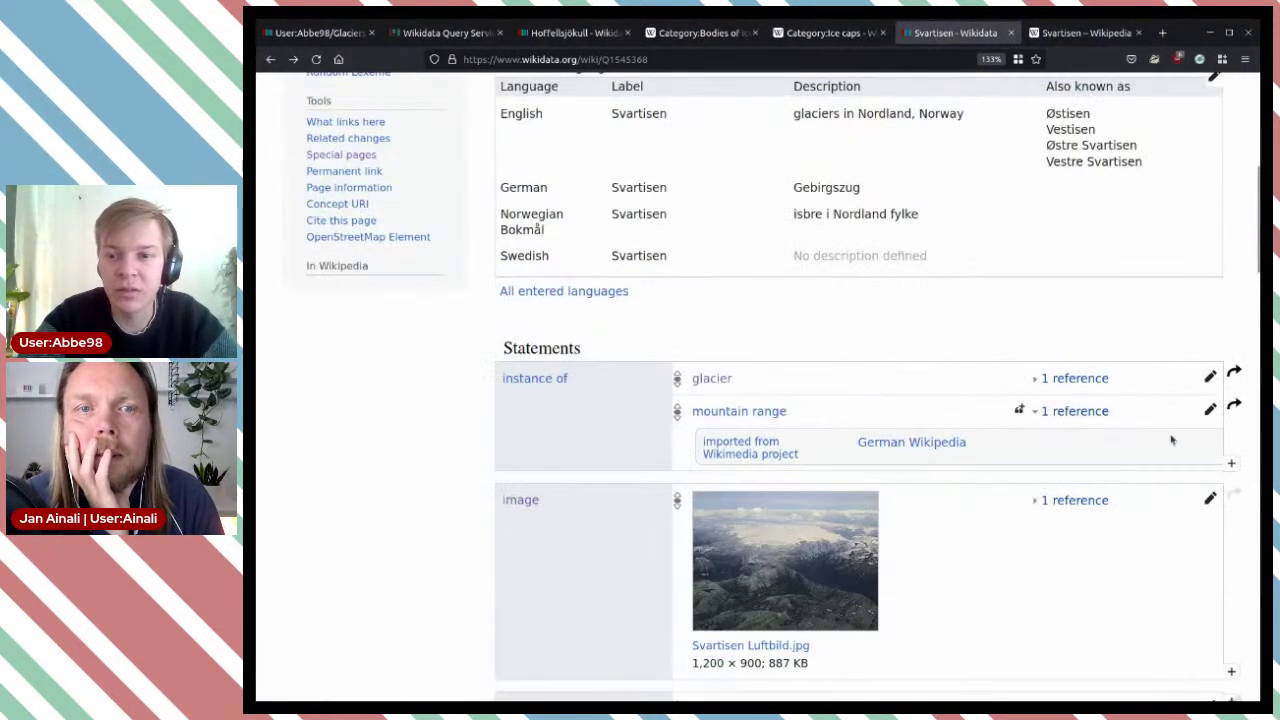
left_click(1210, 409)
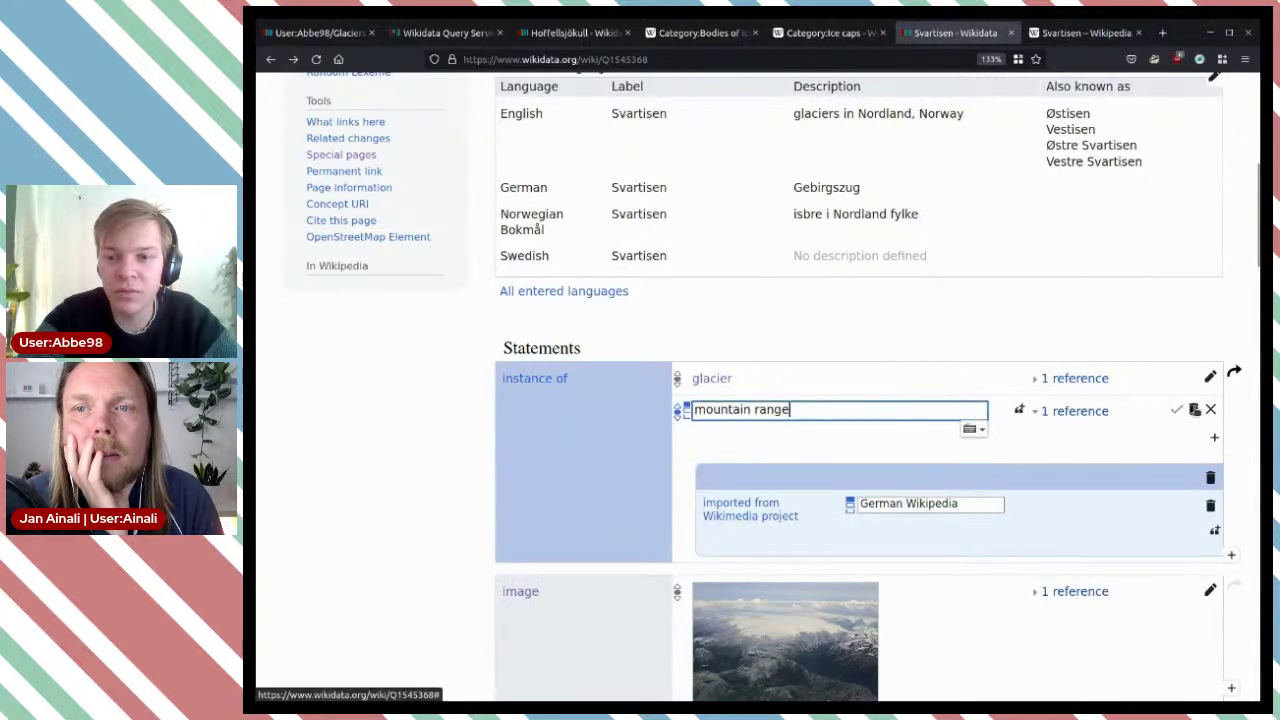
left_click(1194, 410)
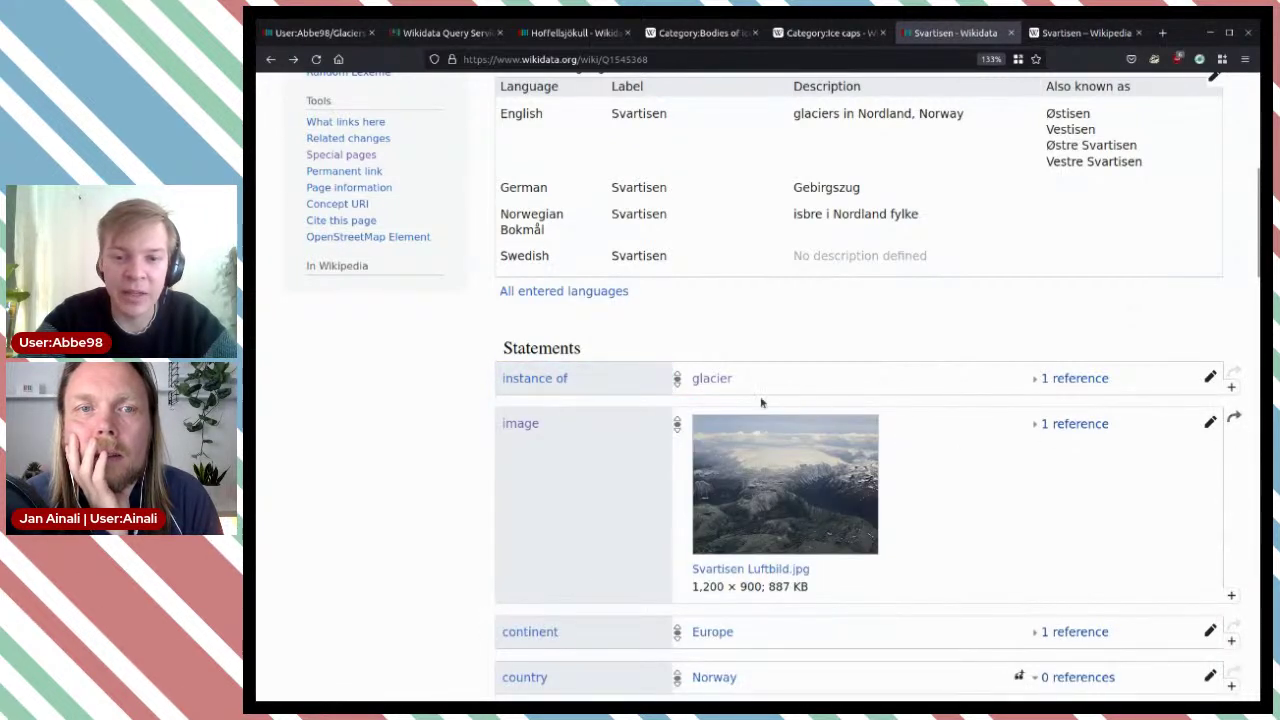
left_click(1075, 378)
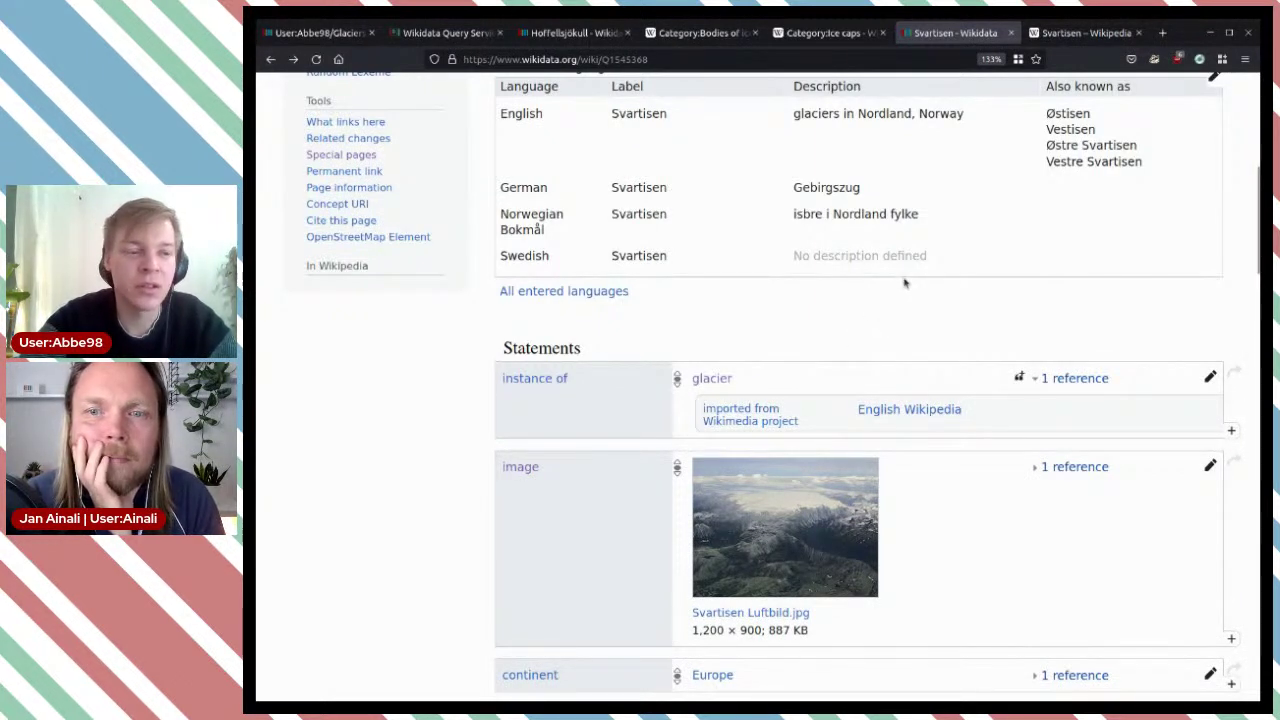
scroll(645, 220, "up", 2)
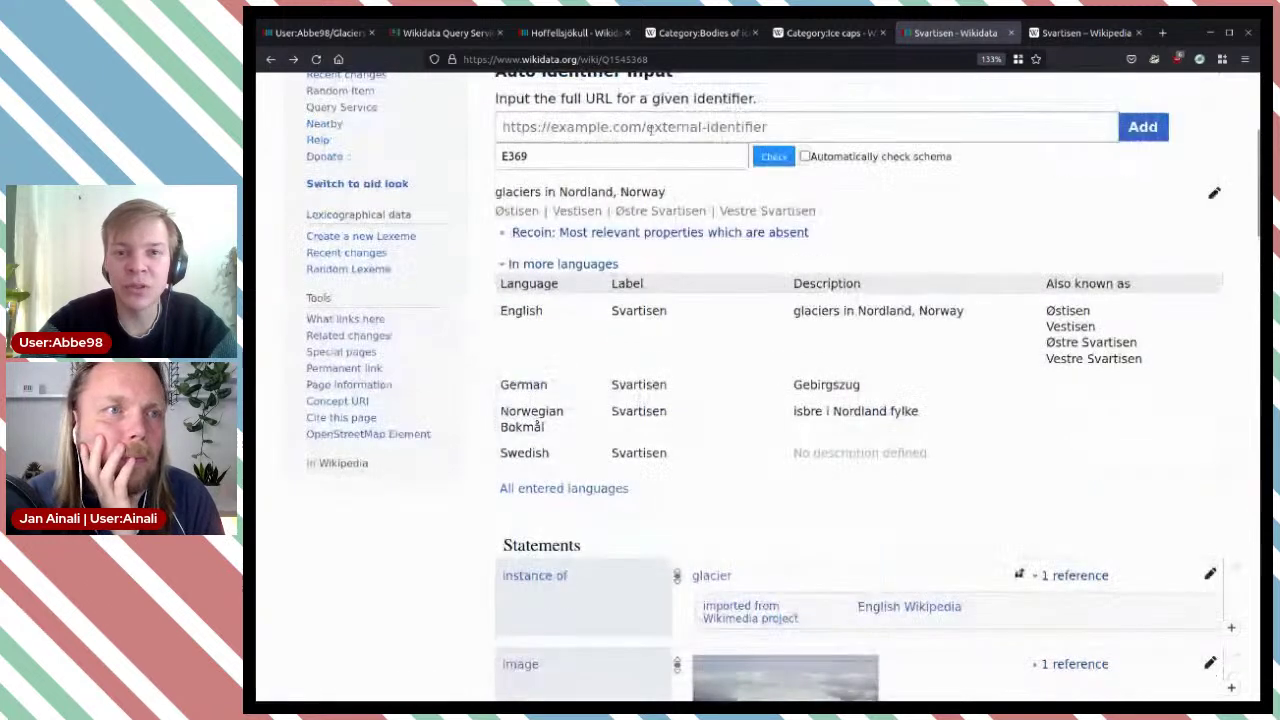
Step: Go back to the glacier map in Wikidata Query Service and view the existing results around Antarctica and the Southern Ocean
left_click(432, 33)
scroll(914, 363, "down", 1)
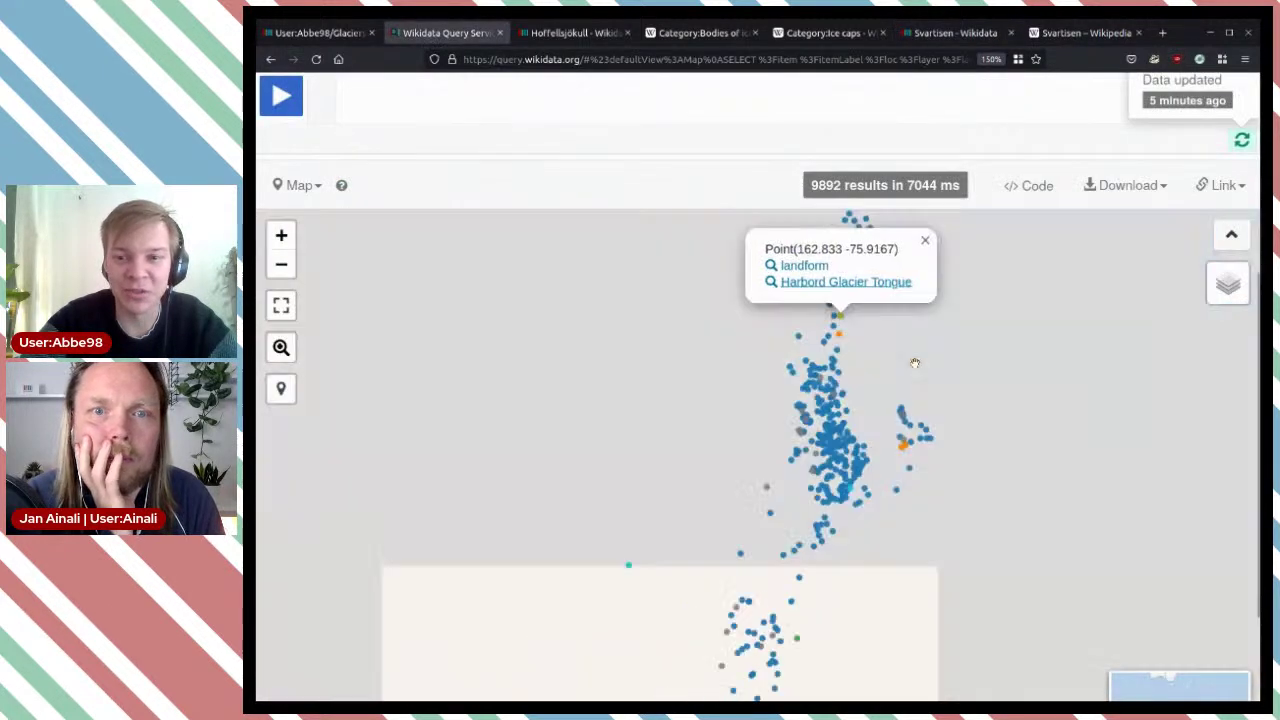
scroll(914, 363, "up", 1)
left_click(990, 288)
left_click_drag(990, 316, 1080, 372)
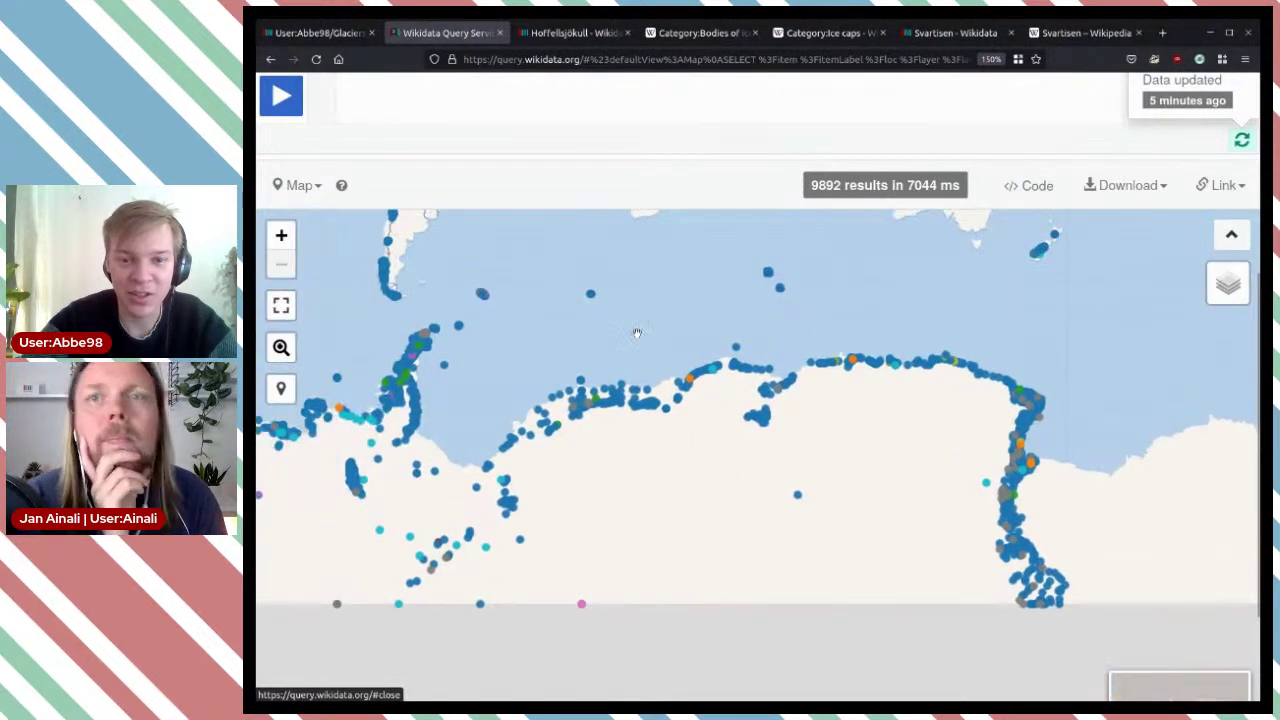
left_click_drag(637, 333, 820, 380)
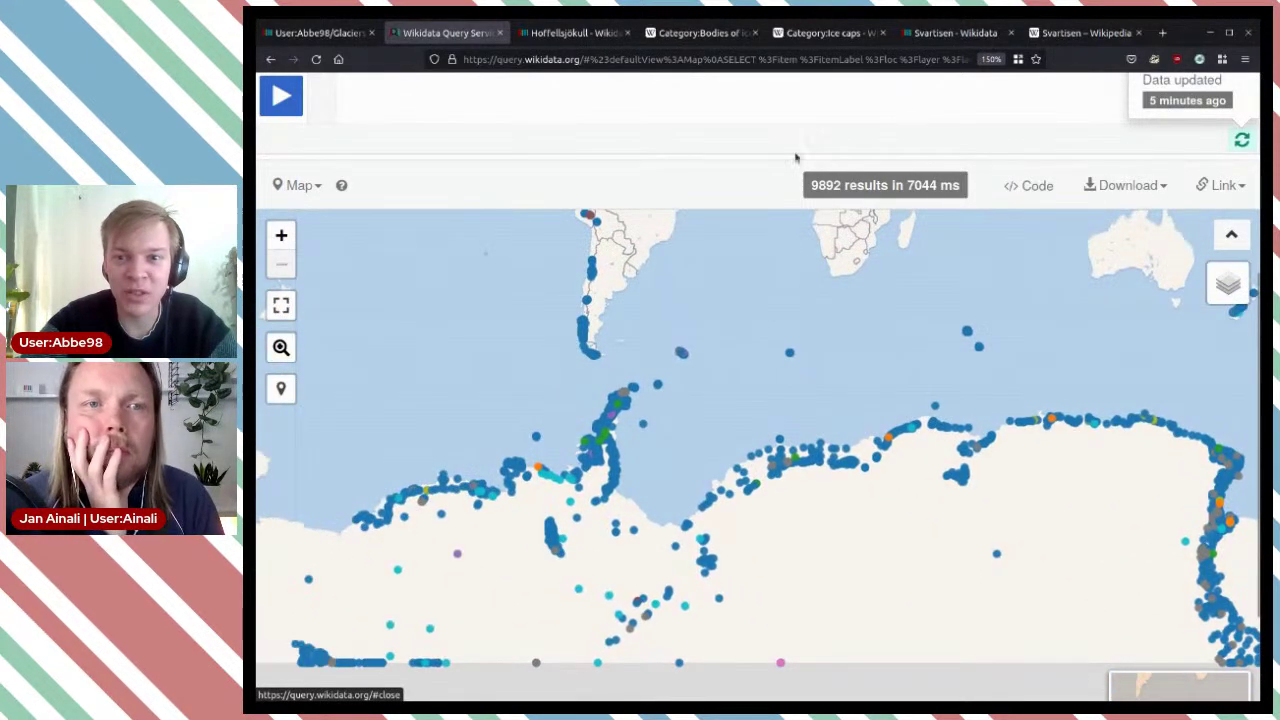
Step: Rerun the map query for glacier items and subclasses (Q35666) and examine the refreshed results worldwide and around Antarctica
scroll(700, 190, "up", 5)
left_click(281, 316)
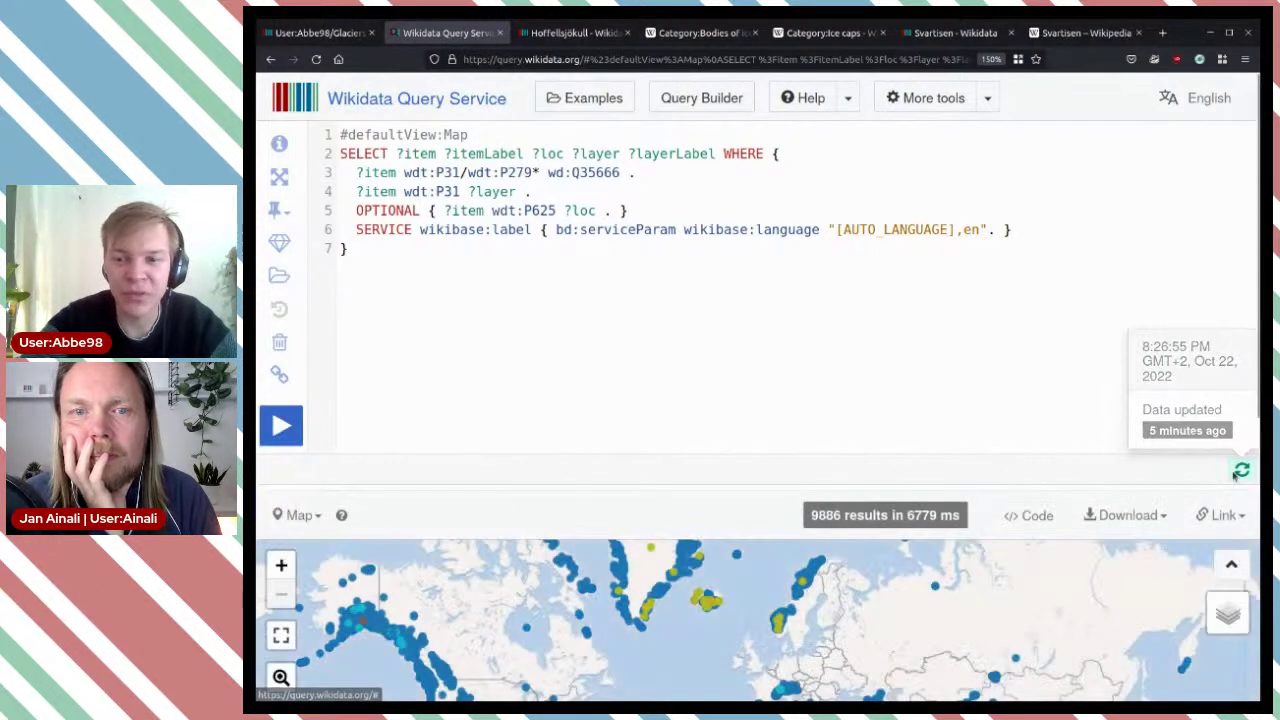
scroll(902, 355, "down", 4)
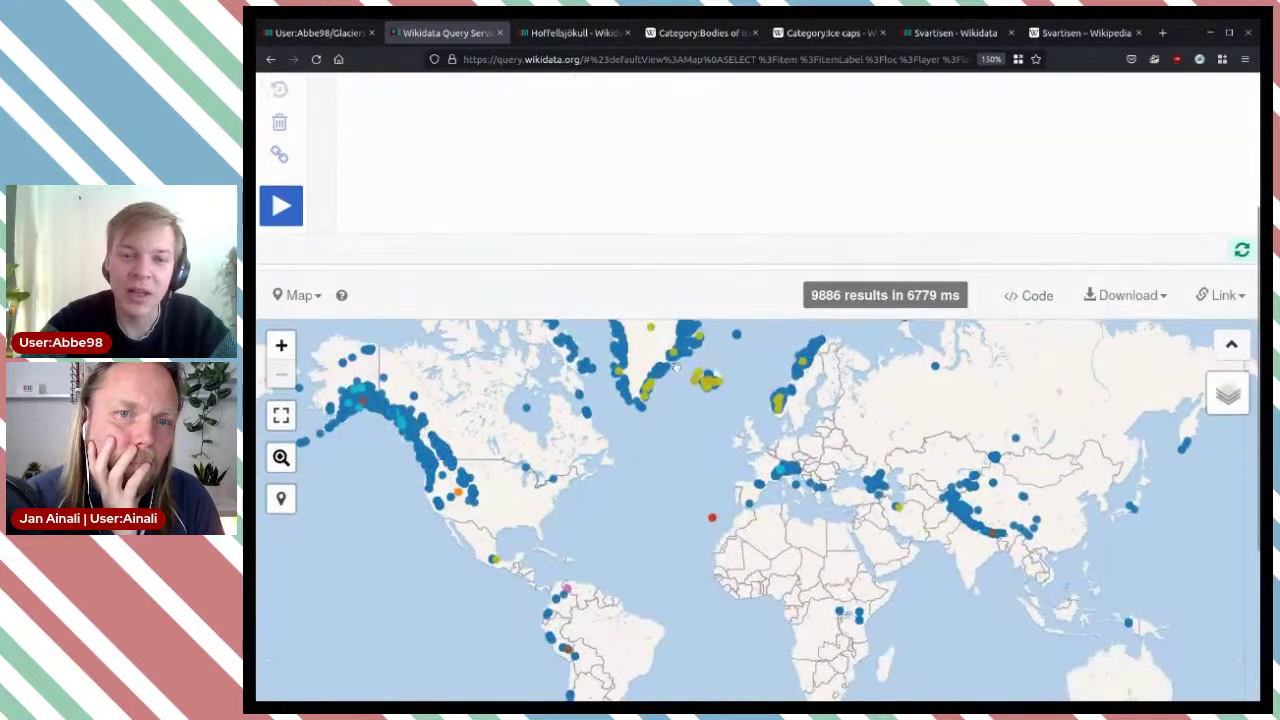
scroll(669, 253, "down", 4)
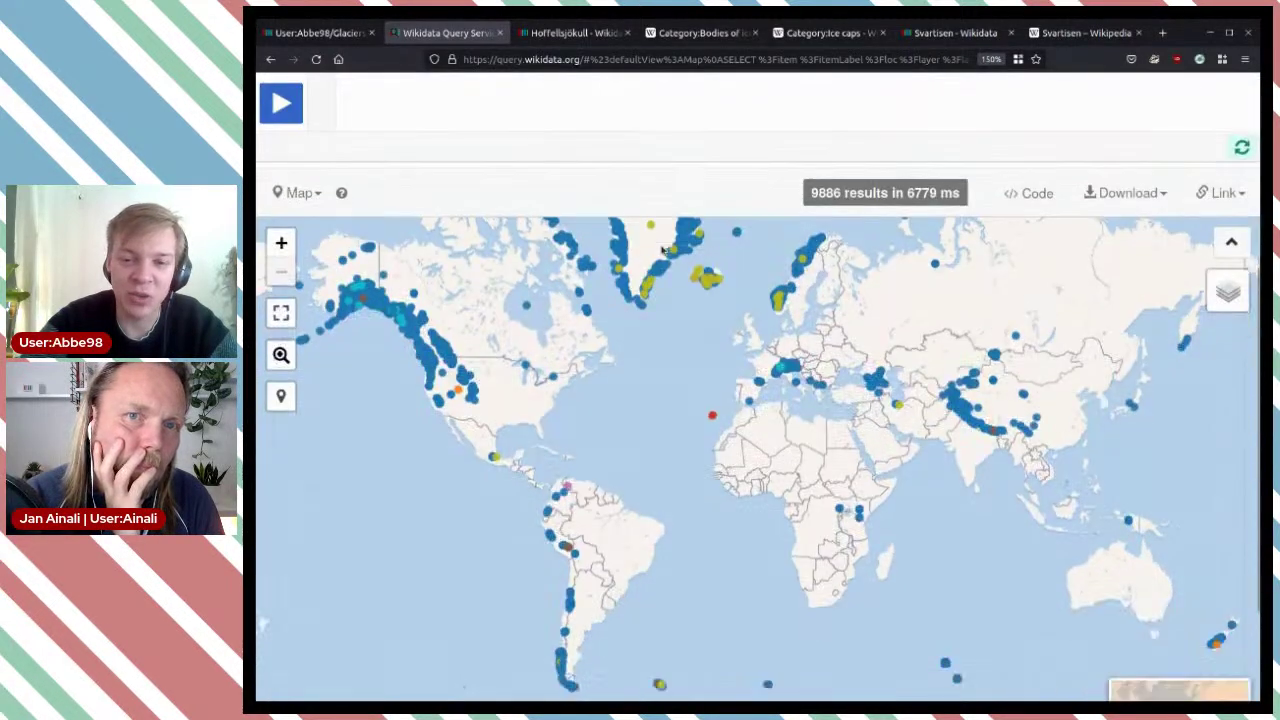
left_click_drag(800, 460, 850, 167)
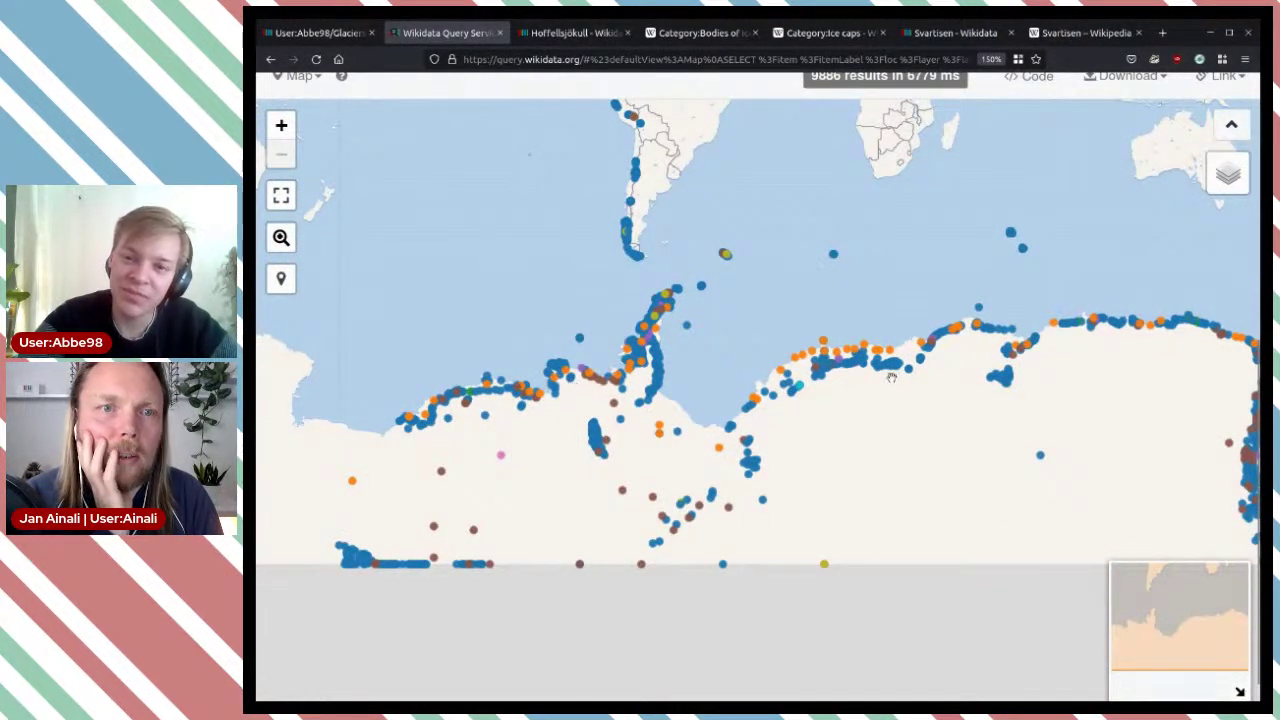
left_click_drag(897, 241, 867, 311)
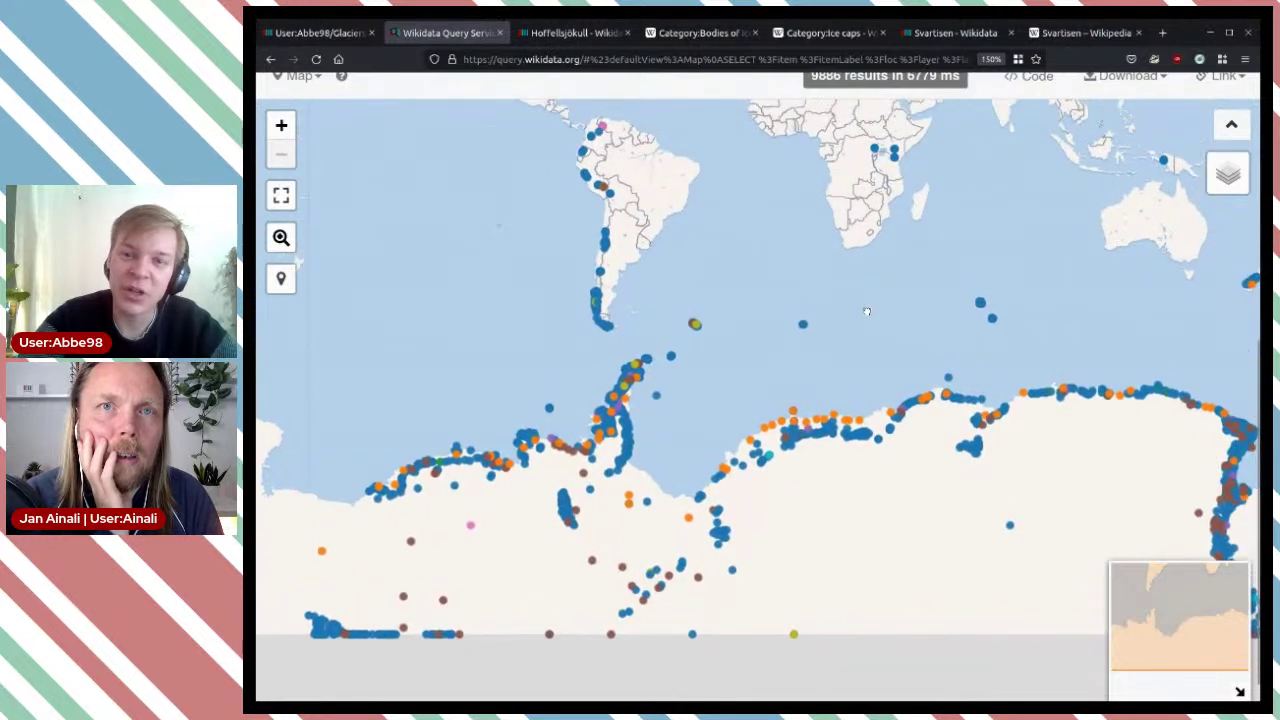
scroll(872, 94, "up", 2)
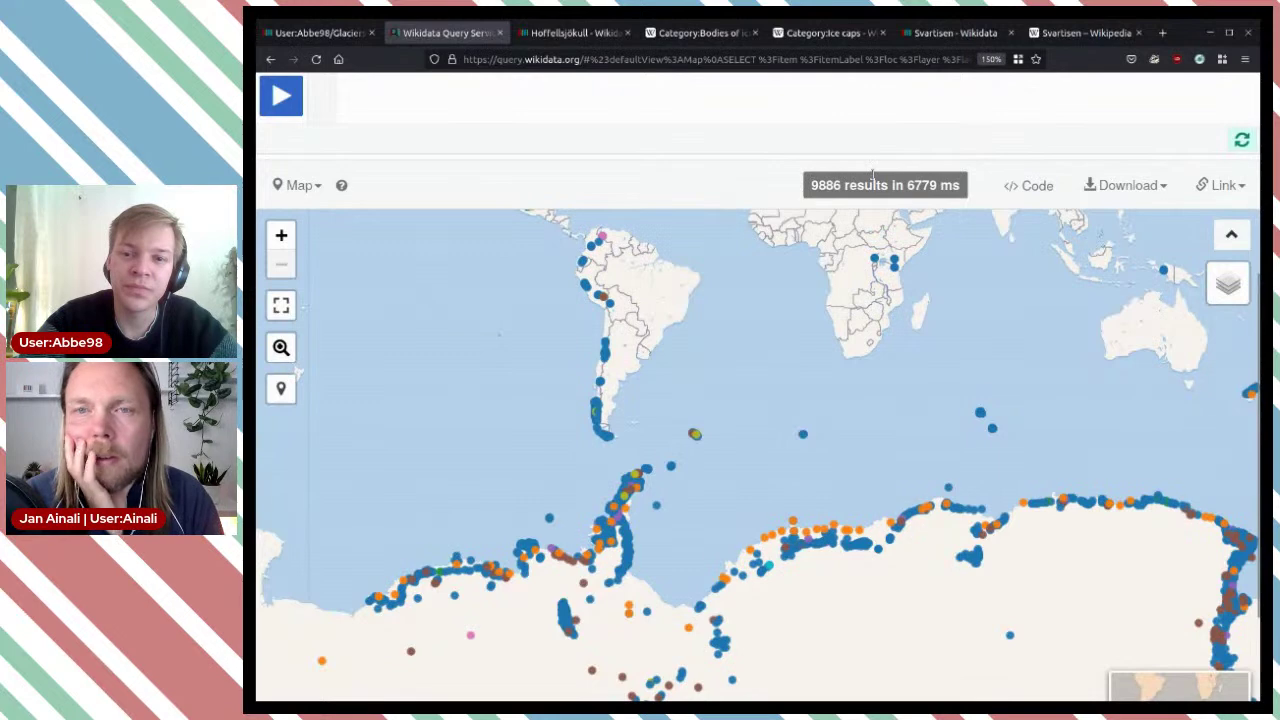
scroll(871, 180, "down", 2)
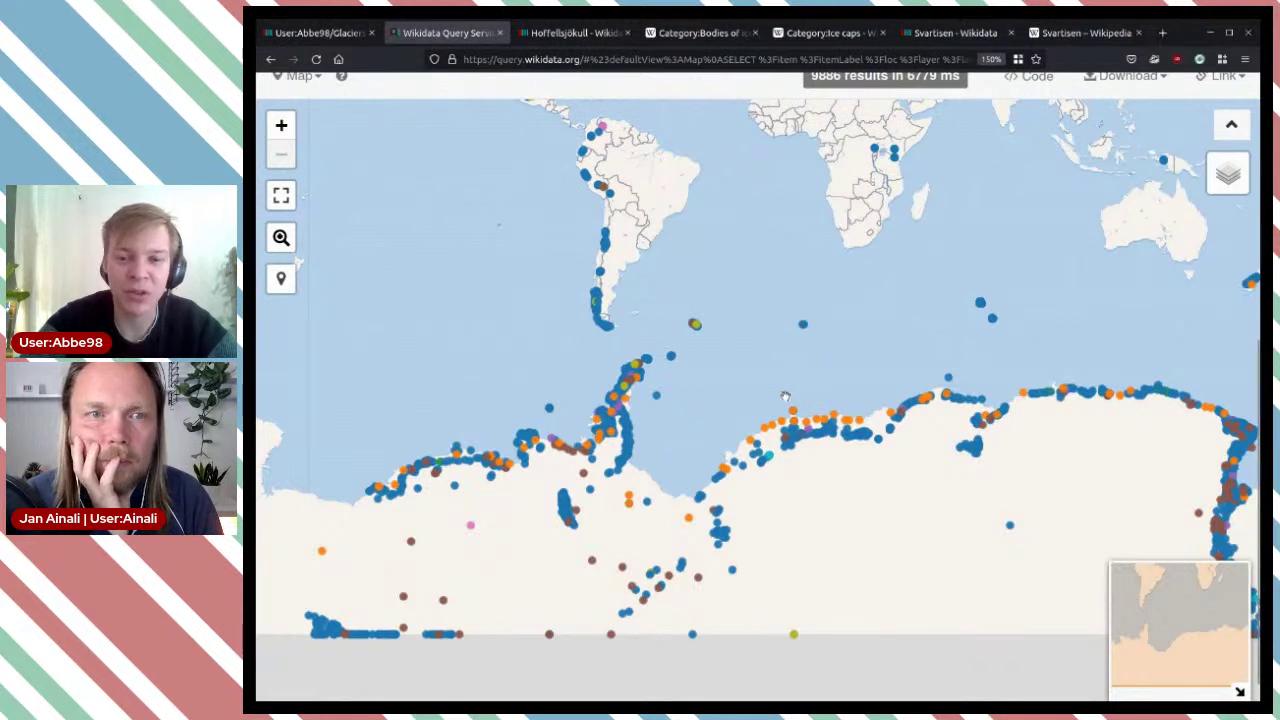
Step: Examine the glacier results along the Antarctic coast on the map, including a point on the northern coast, and return to the query text
left_click_drag(764, 394, 780, 378)
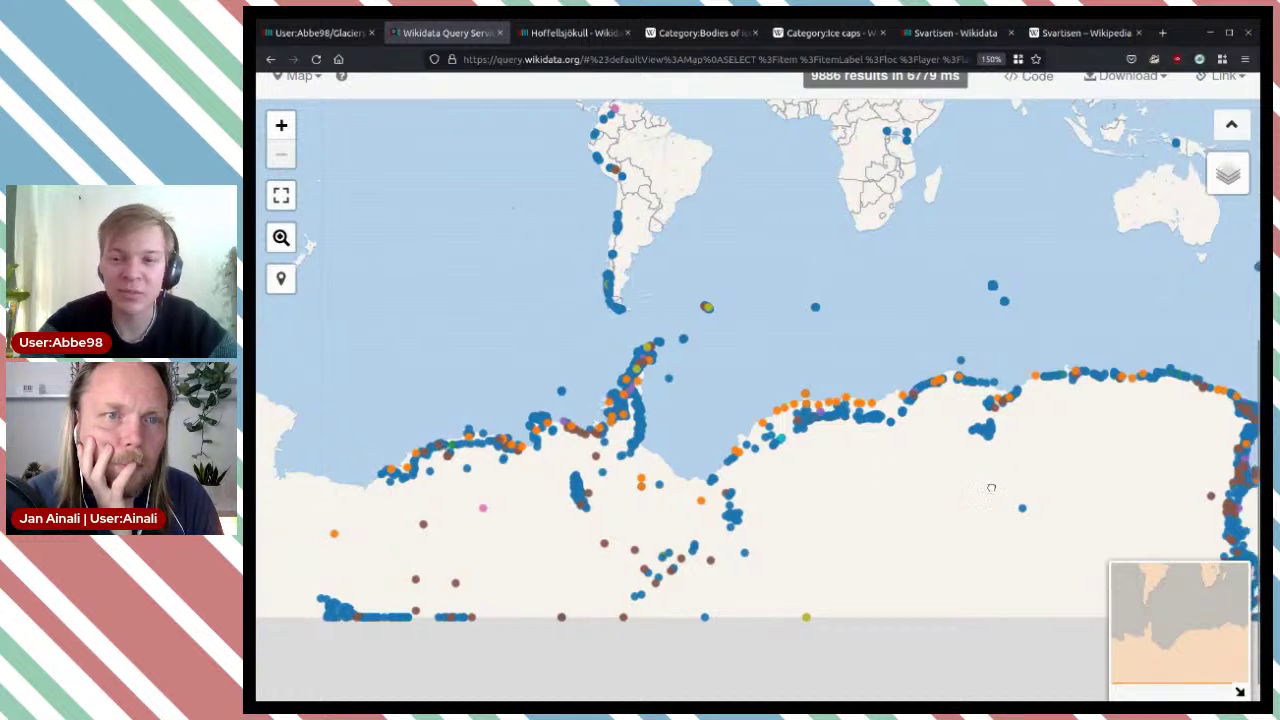
left_click_drag(1015, 461, 960, 436)
left_click_drag(519, 320, 645, 388)
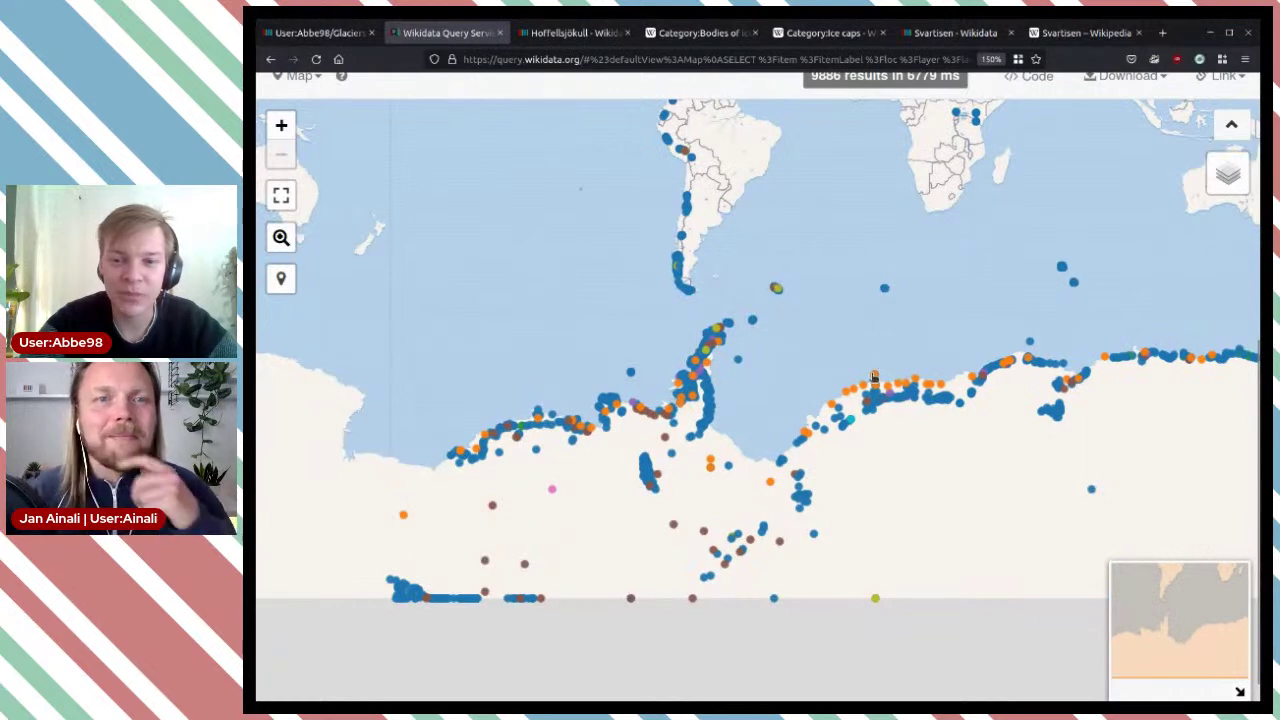
left_click(875, 378)
left_click(1054, 319)
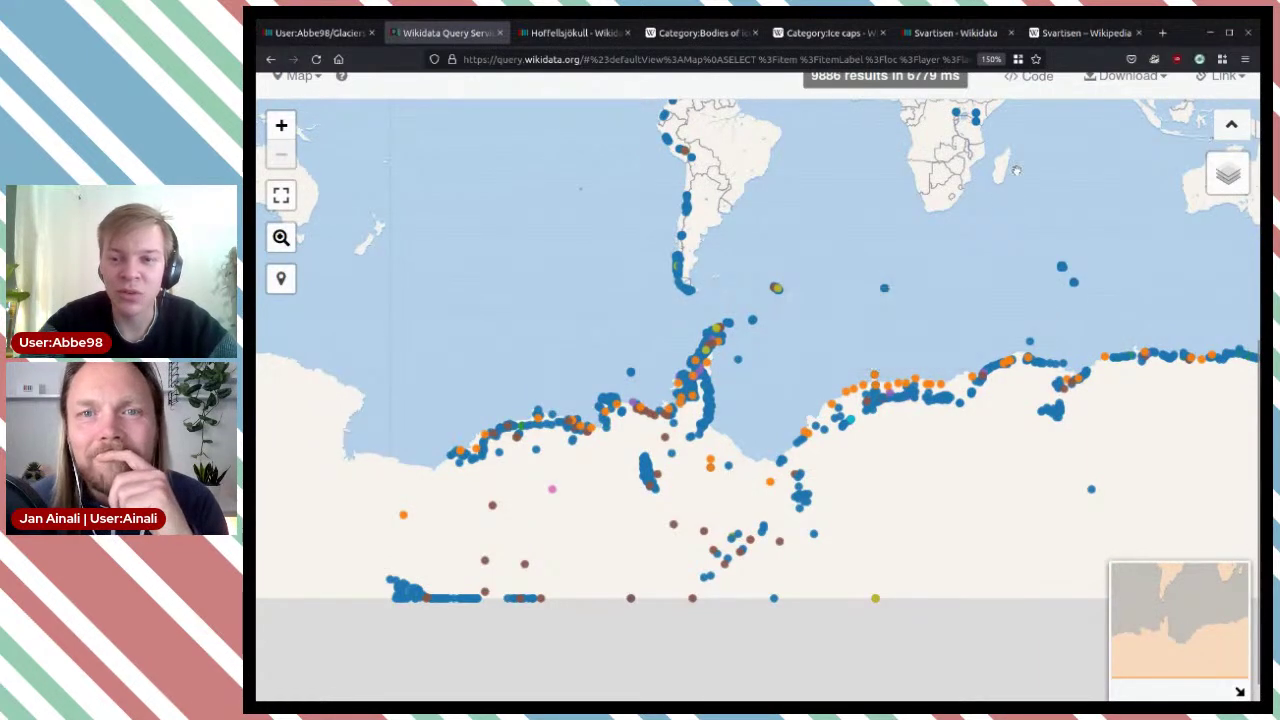
scroll(715, 94, "up", 3)
scroll(715, 94, "up", 2)
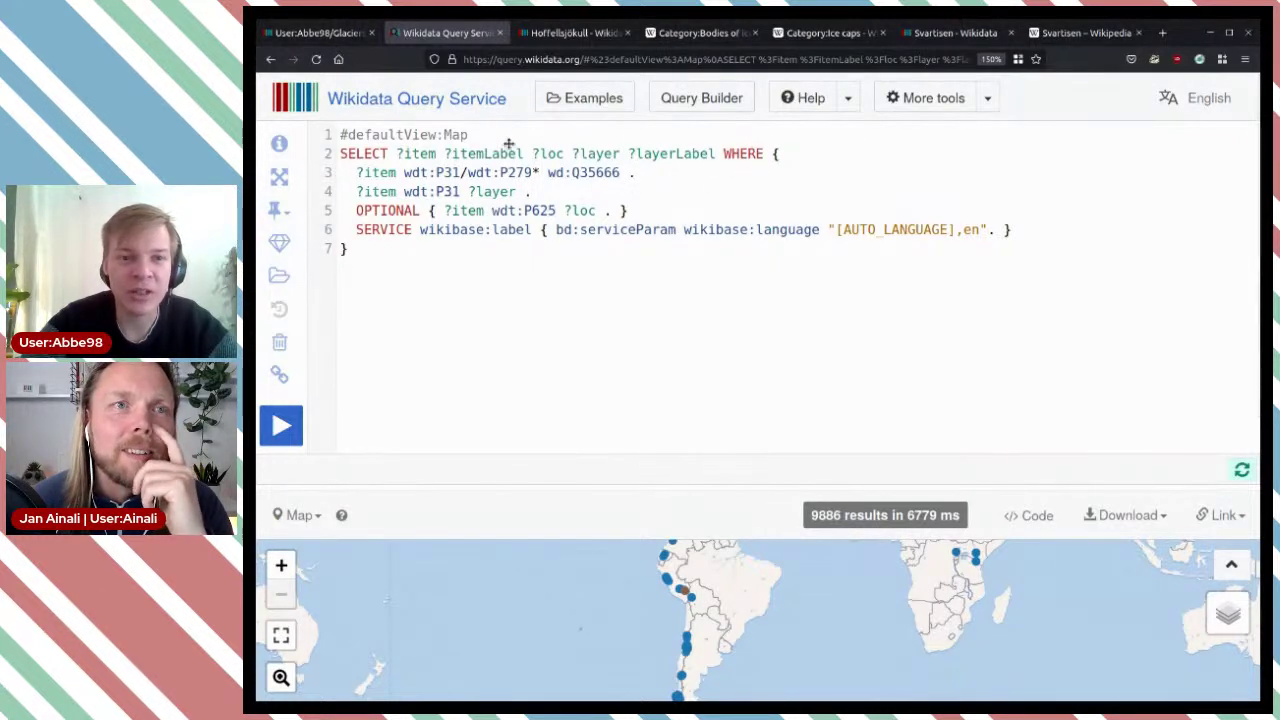
Step: Go back to the Glaciers user page on Wikidata and highlight its page title above the maintenance queries
left_click(335, 34)
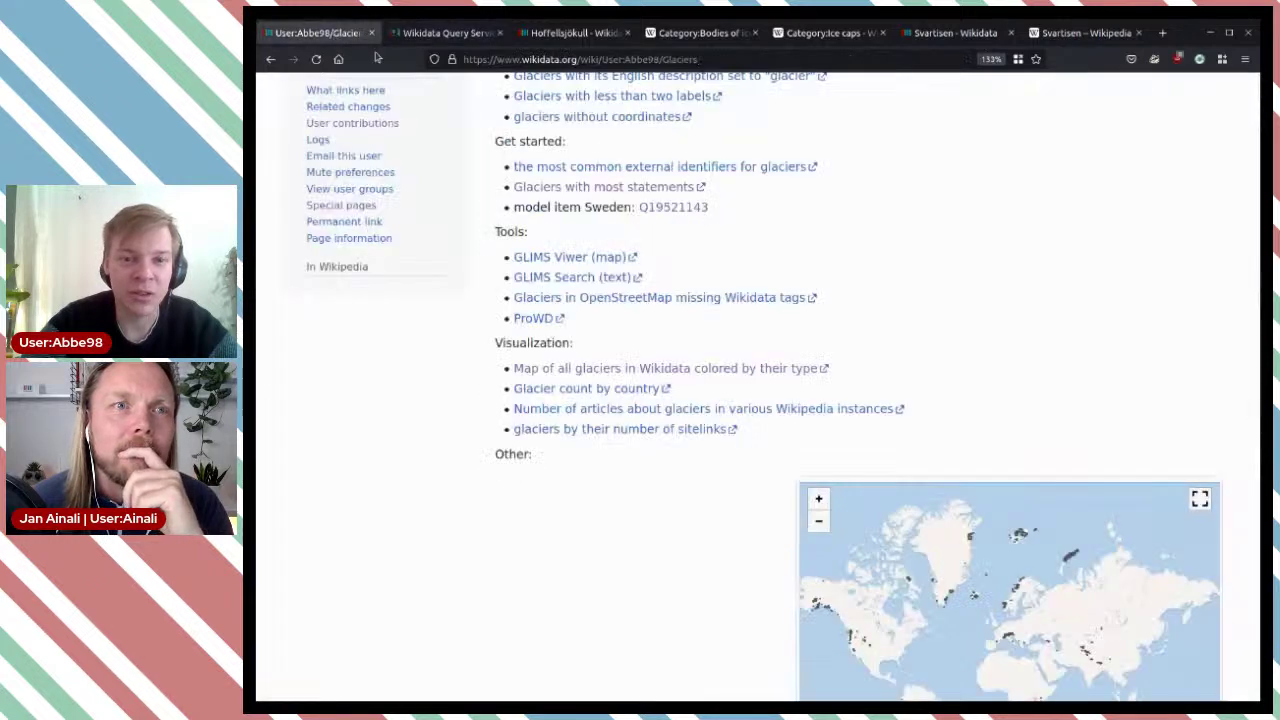
scroll(546, 170, "up", 4)
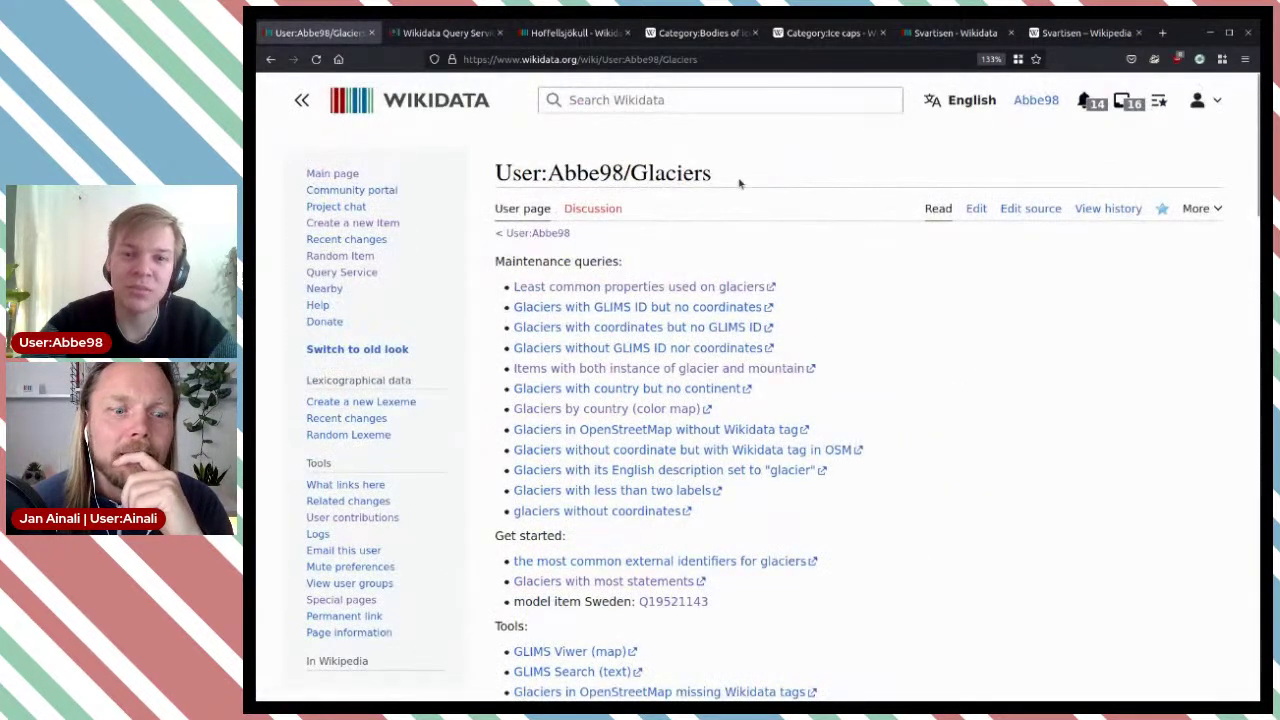
left_click_drag(740, 183, 495, 168)
left_click(785, 193)
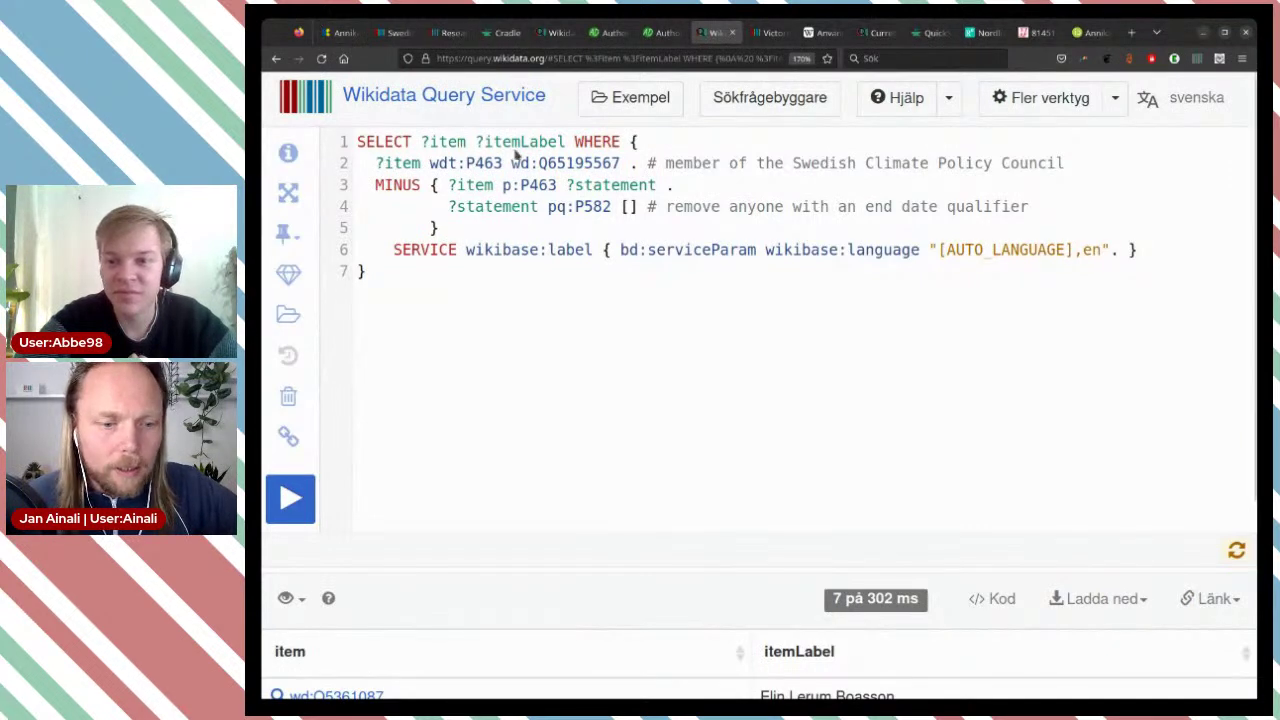
Step: Review the query for Swedish Climate Policy Council members without an end date, check its list of resulting items and return to the query text
mouse_move(477, 164)
mouse_move(553, 165)
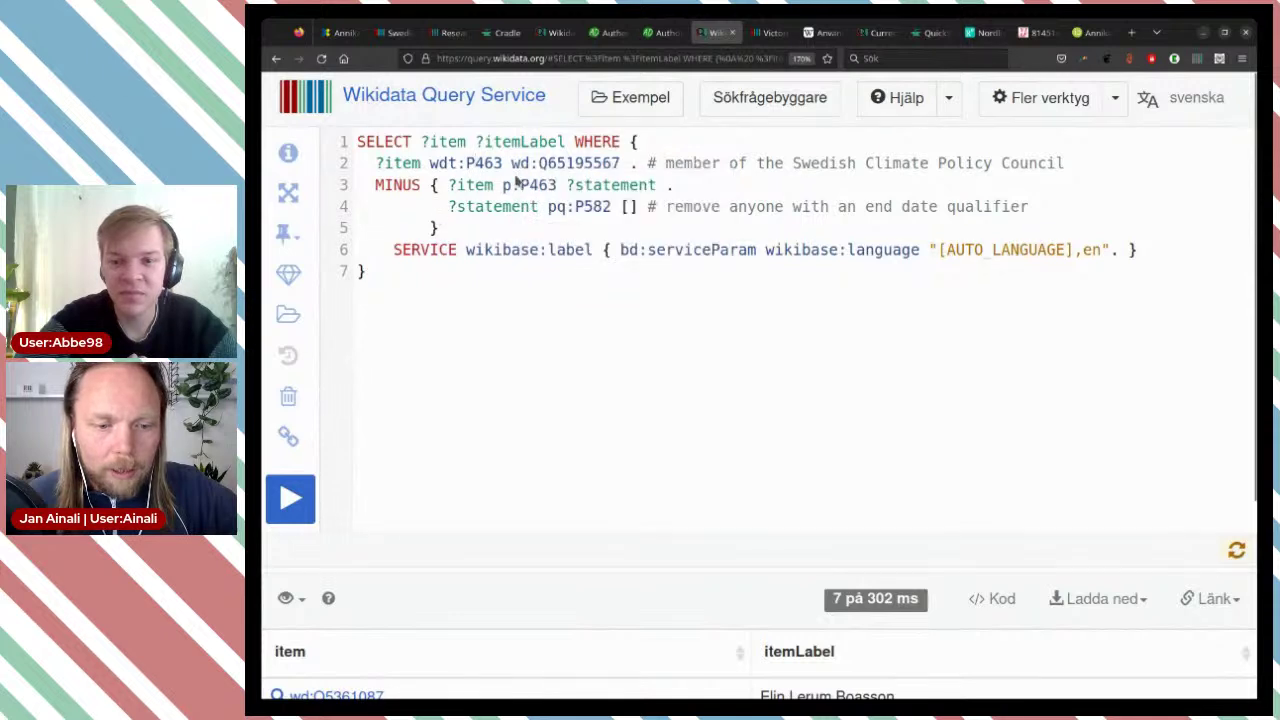
mouse_move(565, 204)
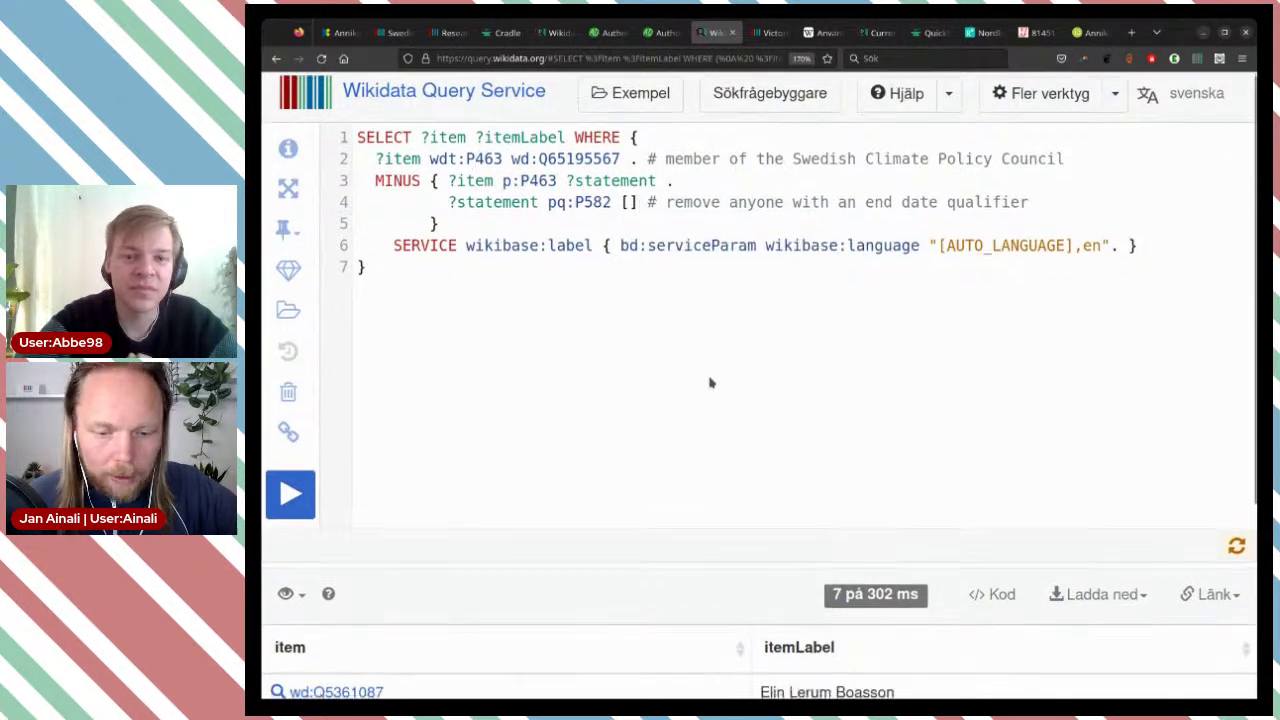
scroll(709, 380, "down", 3)
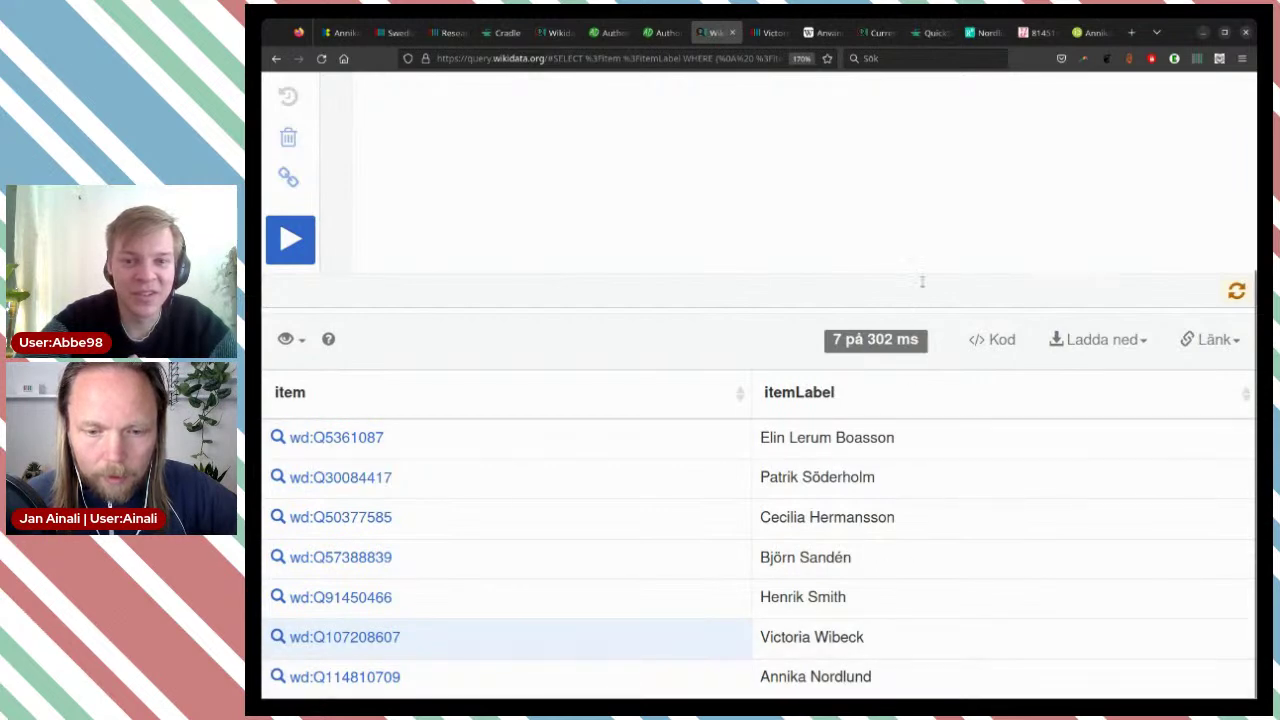
scroll(923, 277, "up", 5)
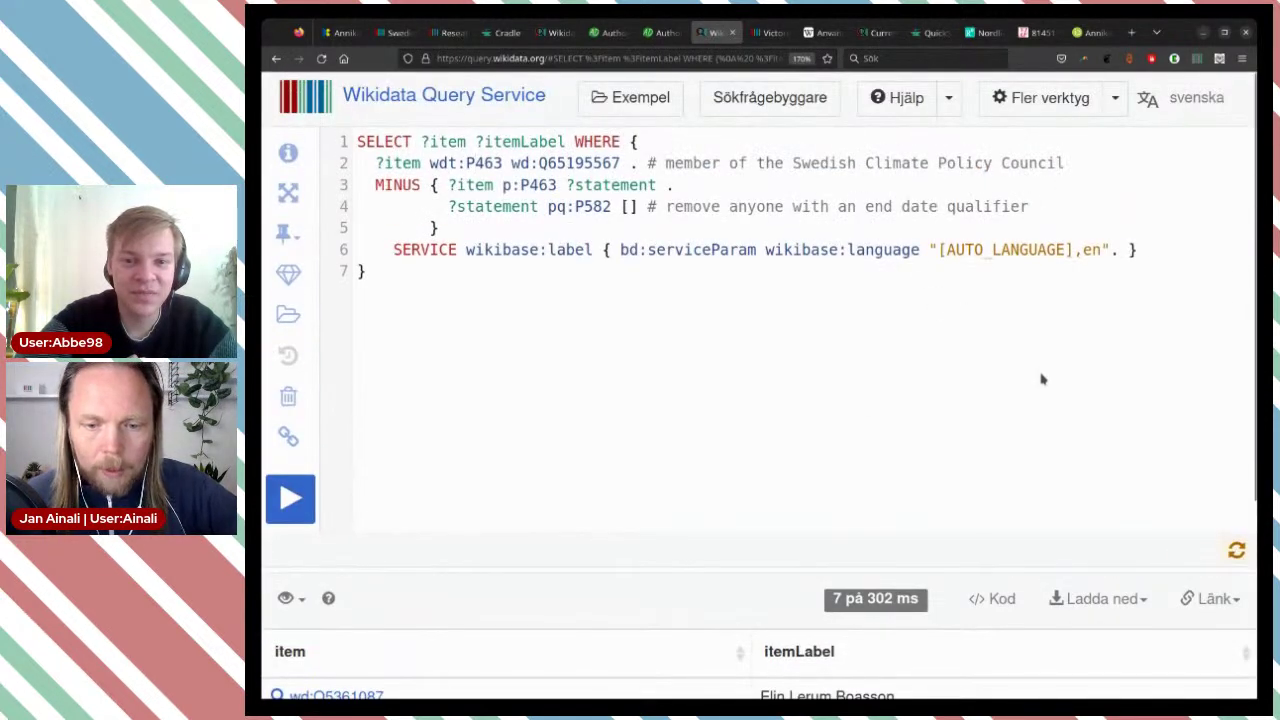